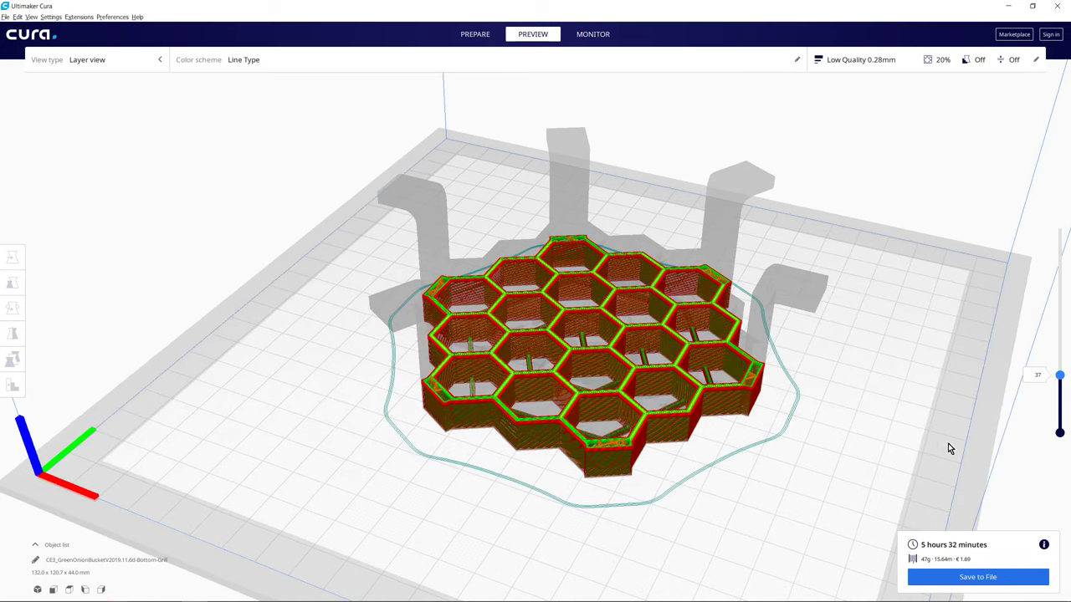
- Preview the sliced bottom grill up to its top layer, 157
{"action": "left_click_drag", "start_coordinate": [1058, 374], "coordinate": [1066, 159]}
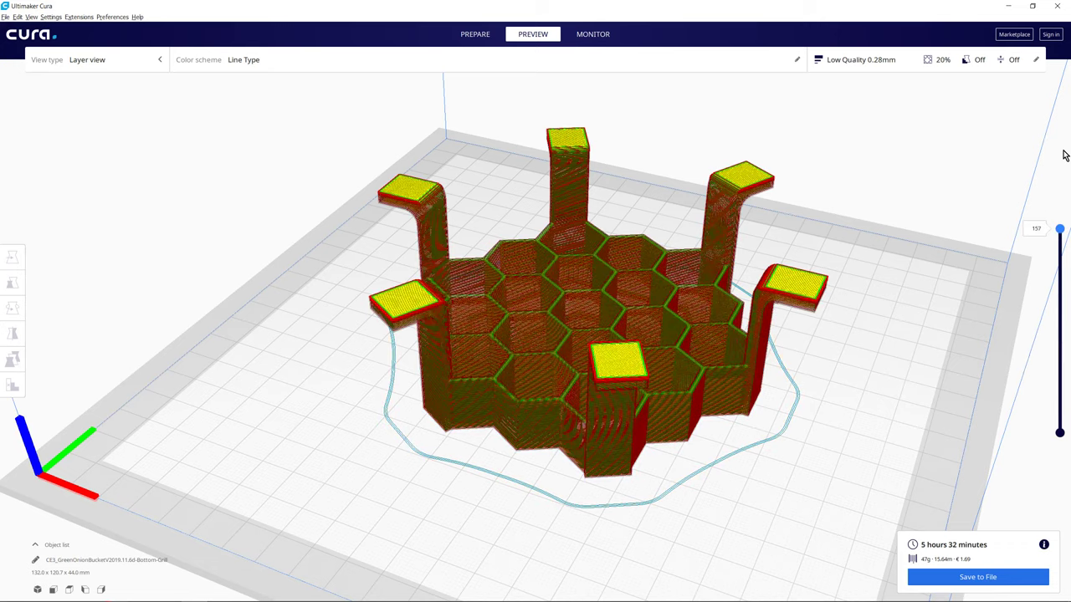
- Start a new project and load the CE3_GreenOnionBucketV2019.11.6d-Support-Post model onto the build plate
{"action": "key", "text": "ctrl+n"}
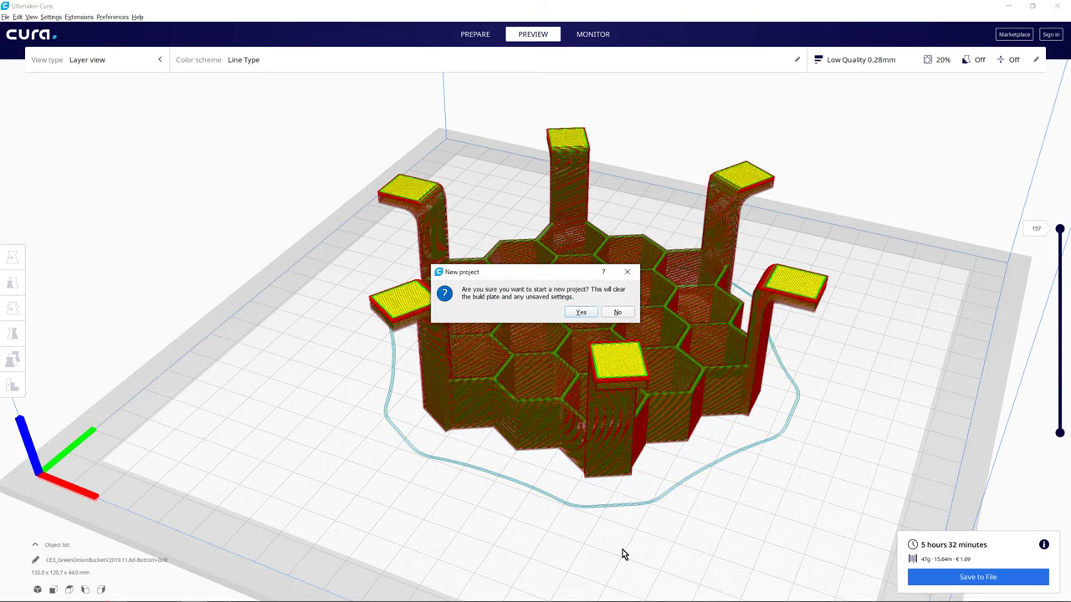
{"action": "key", "text": "Return"}
{"action": "left_click", "coordinate": [5, 18]}
{"action": "left_click", "coordinate": [480, 32]}
{"action": "left_click", "coordinate": [37, 59]}
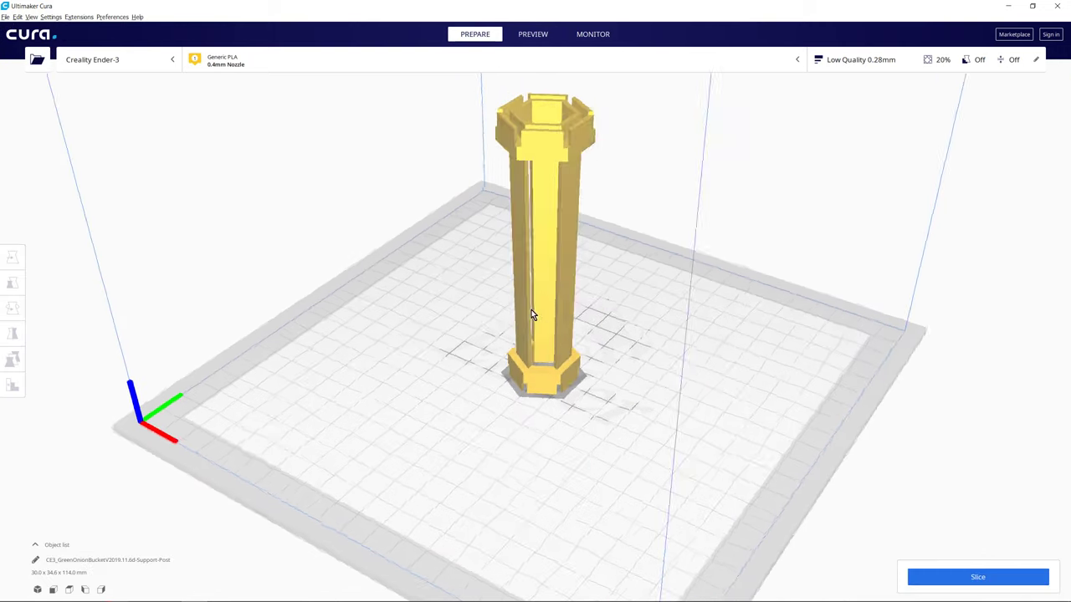
- Slice the support post and preview its layers down to the first and back up to the top
{"action": "right_click_drag", "start_coordinate": [532, 314], "coordinate": [591, 348]}
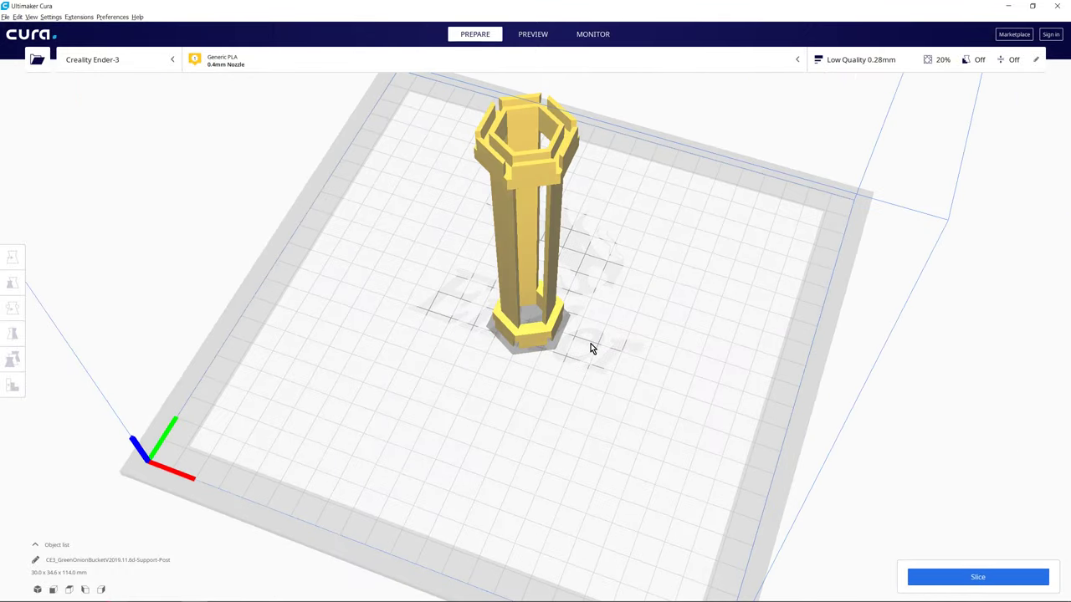
{"action": "left_click", "coordinate": [1000, 577]}
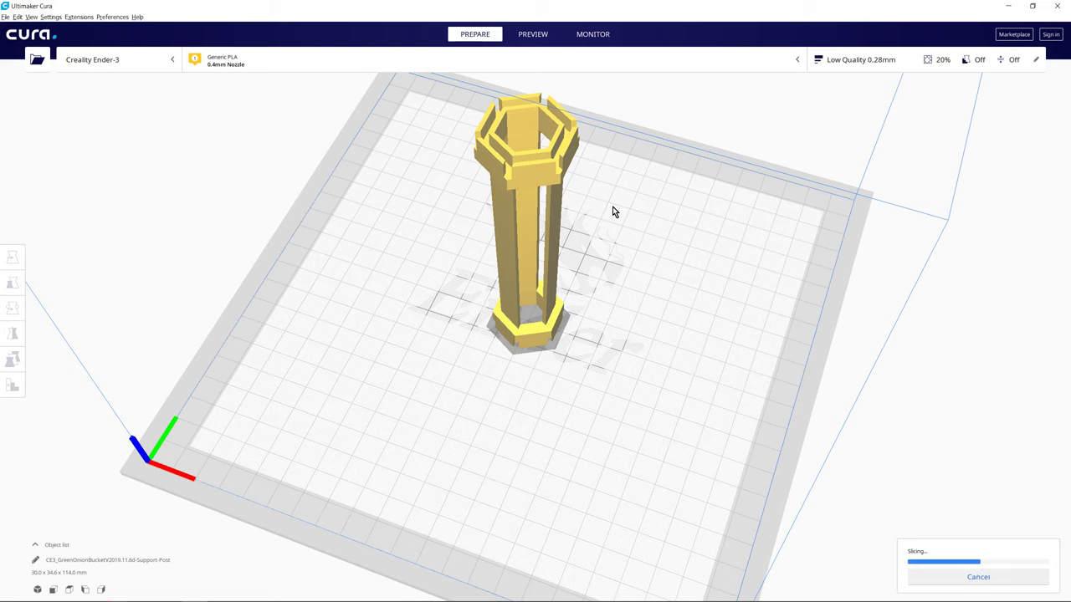
{"action": "right_click_drag", "start_coordinate": [612, 210], "coordinate": [545, 339]}
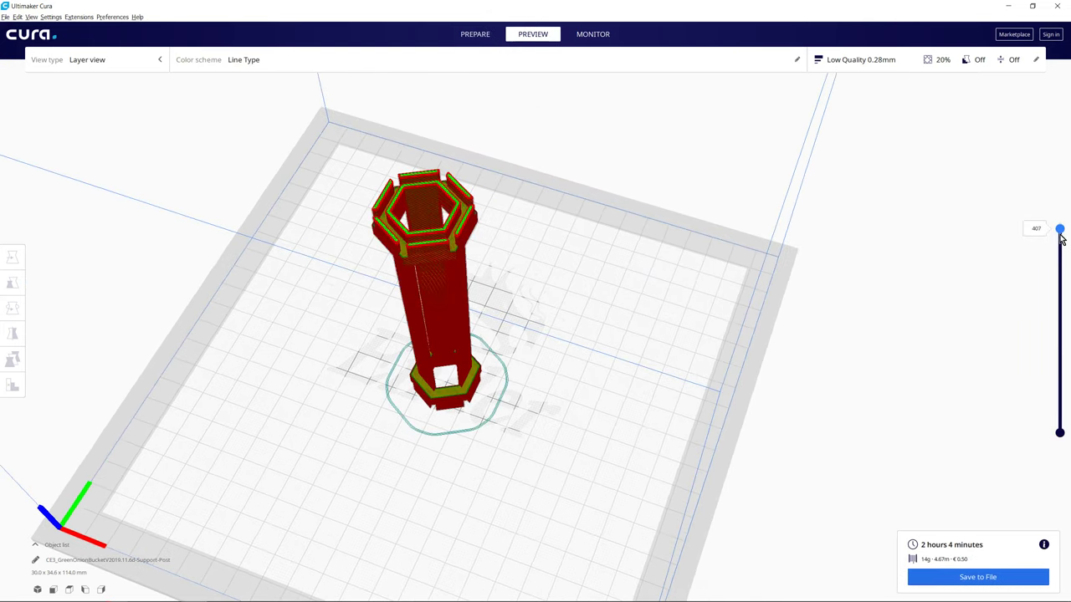
{"action": "left_click_drag", "start_coordinate": [1061, 238], "coordinate": [1063, 476]}
{"action": "left_click_drag", "start_coordinate": [1062, 433], "coordinate": [1059, 134]}
- Save the support post's G-code as CE3_GreenOnionBucketV2019.11.6d-Support-Post.gcode, overwriting the existing file
{"action": "left_click", "coordinate": [1000, 584]}
{"action": "left_click", "coordinate": [574, 530]}
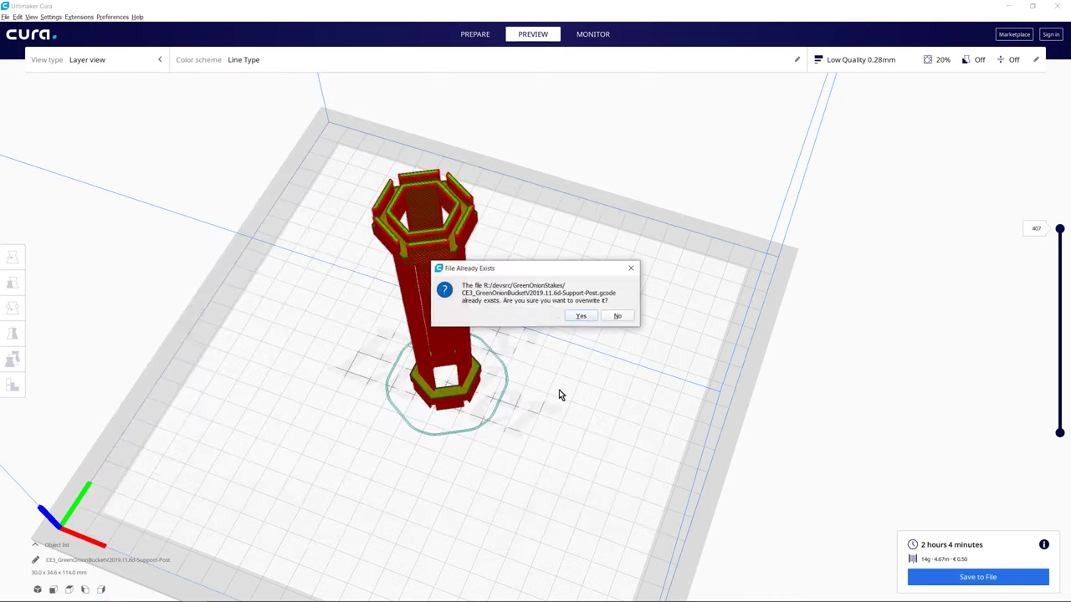
{"action": "left_click", "coordinate": [582, 316]}
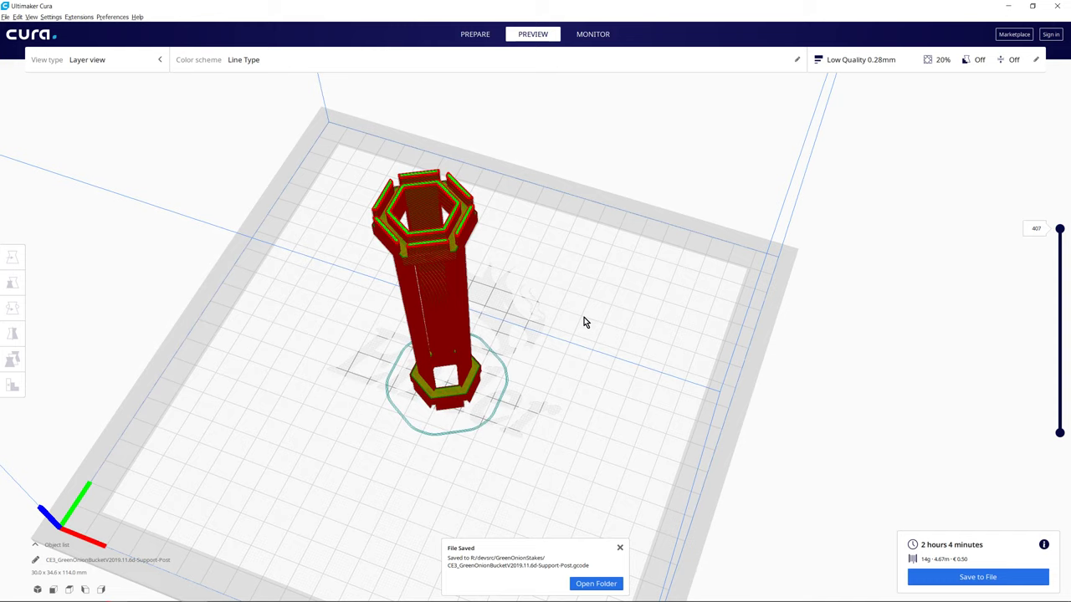
{"action": "left_click", "coordinate": [619, 548]}
- Start a new project and load the Top-Grill model for preparation
{"action": "key", "text": "ctrl+n"}
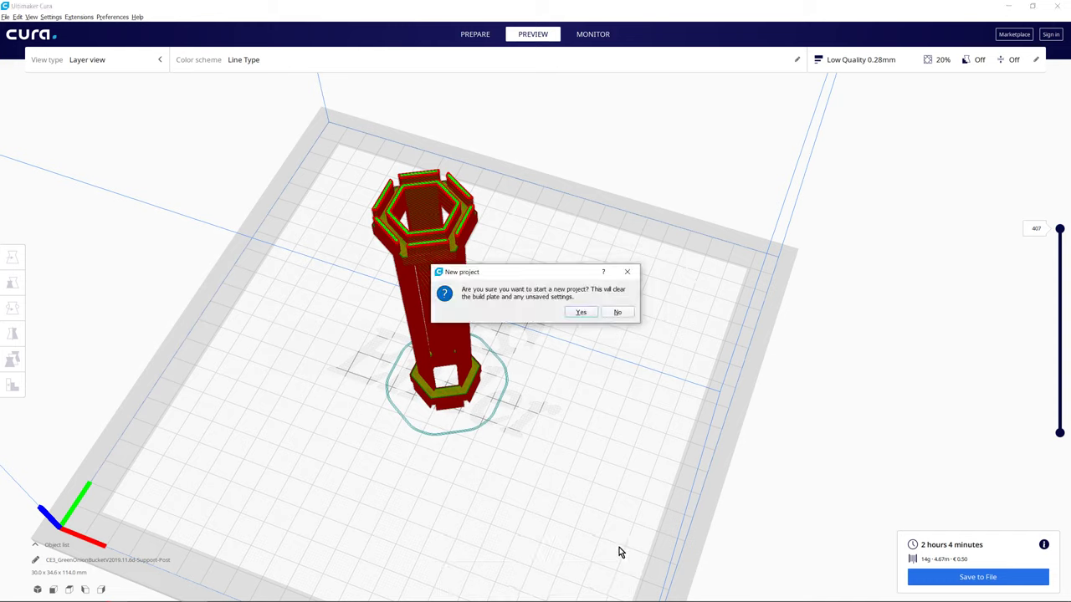
{"action": "left_click", "coordinate": [581, 313]}
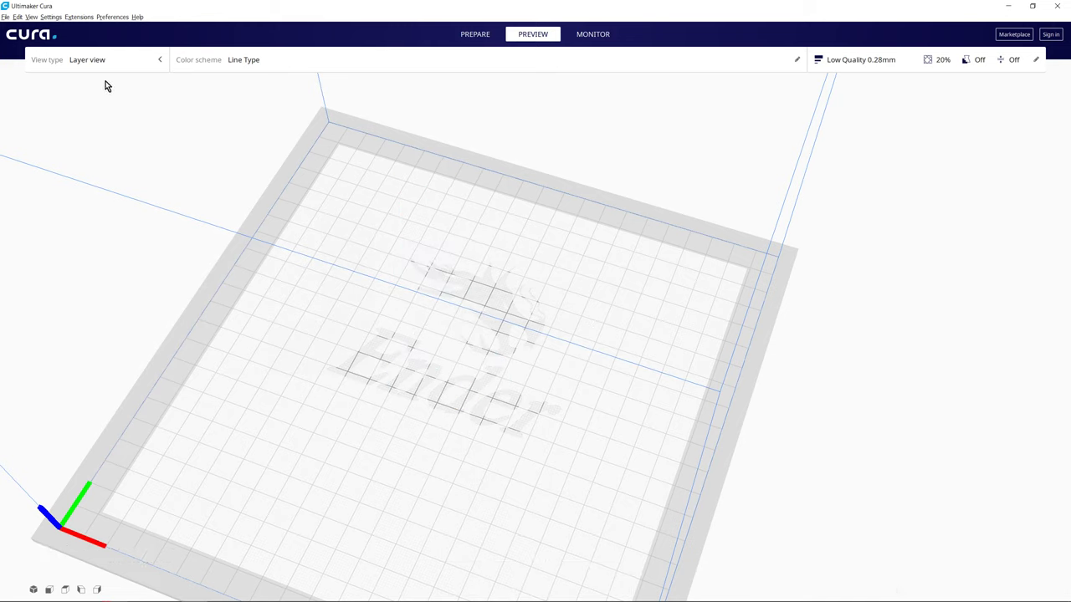
{"action": "left_click", "coordinate": [482, 35]}
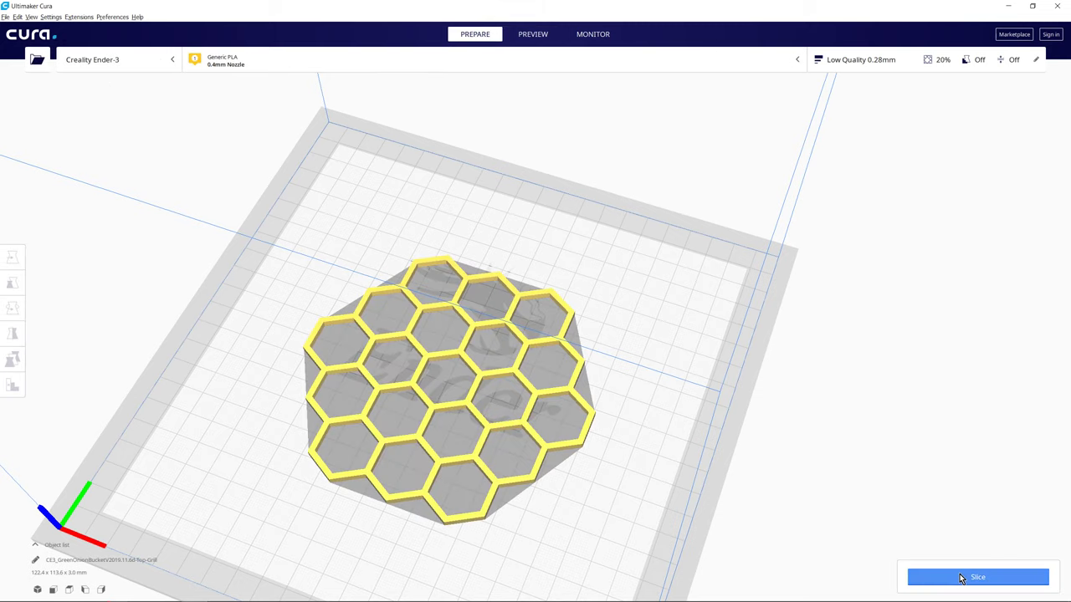
- Slice the top grill and preview its layers down to the first and back up to the top
{"action": "right_click_drag", "start_coordinate": [619, 318], "coordinate": [644, 299]}
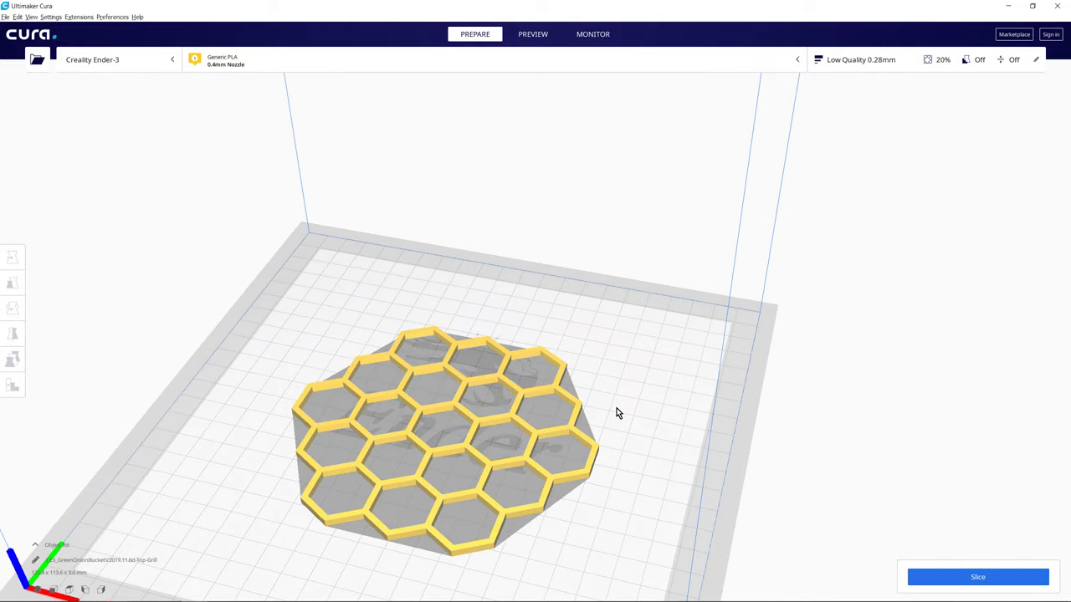
{"action": "right_click_drag", "start_coordinate": [621, 387], "coordinate": [737, 281]}
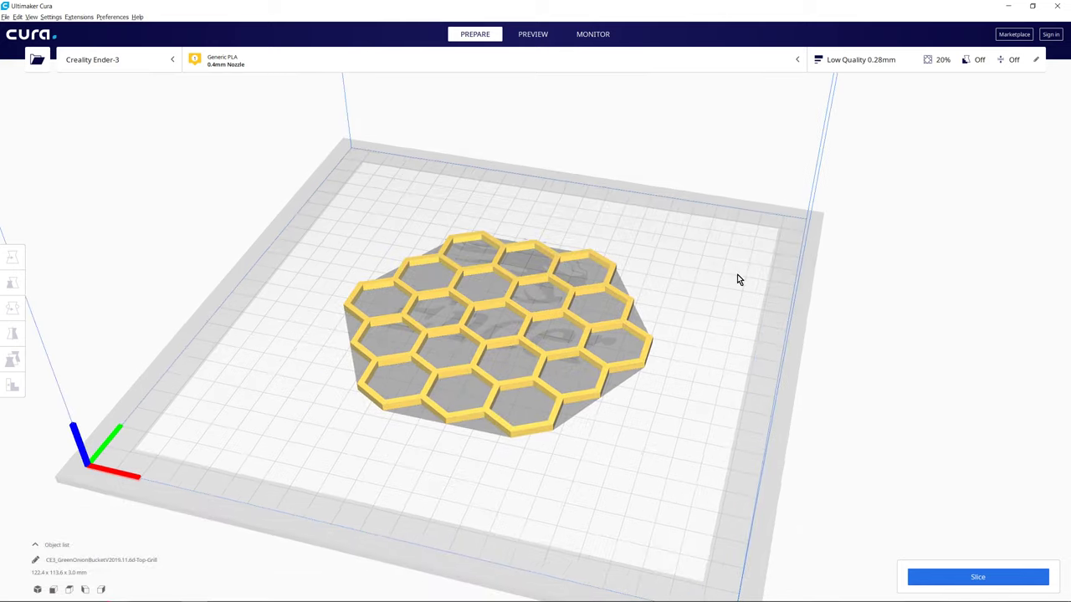
{"action": "left_click", "coordinate": [988, 578]}
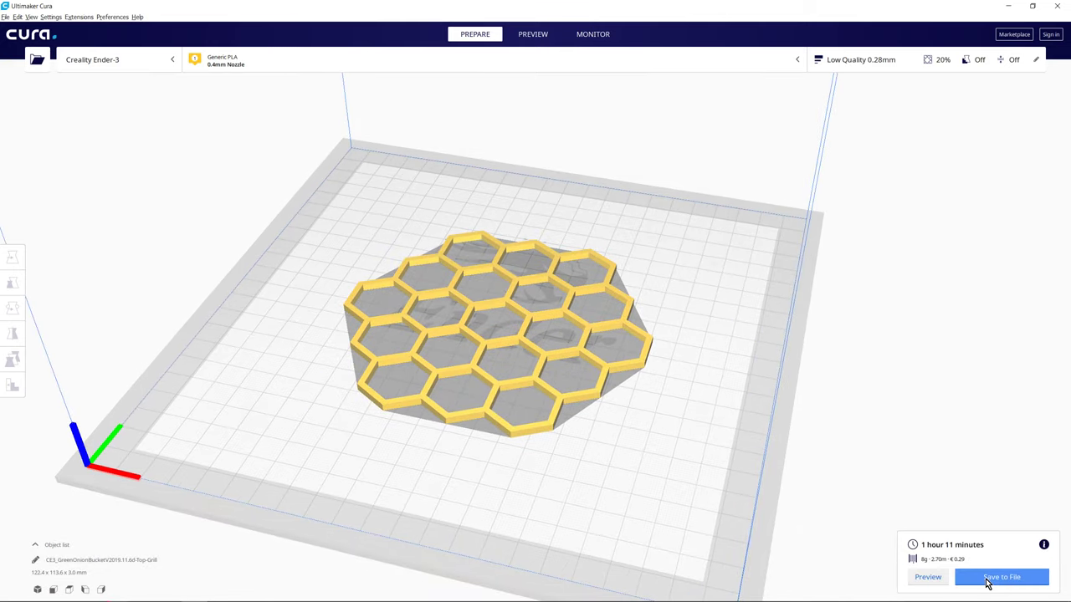
{"action": "left_click", "coordinate": [929, 578]}
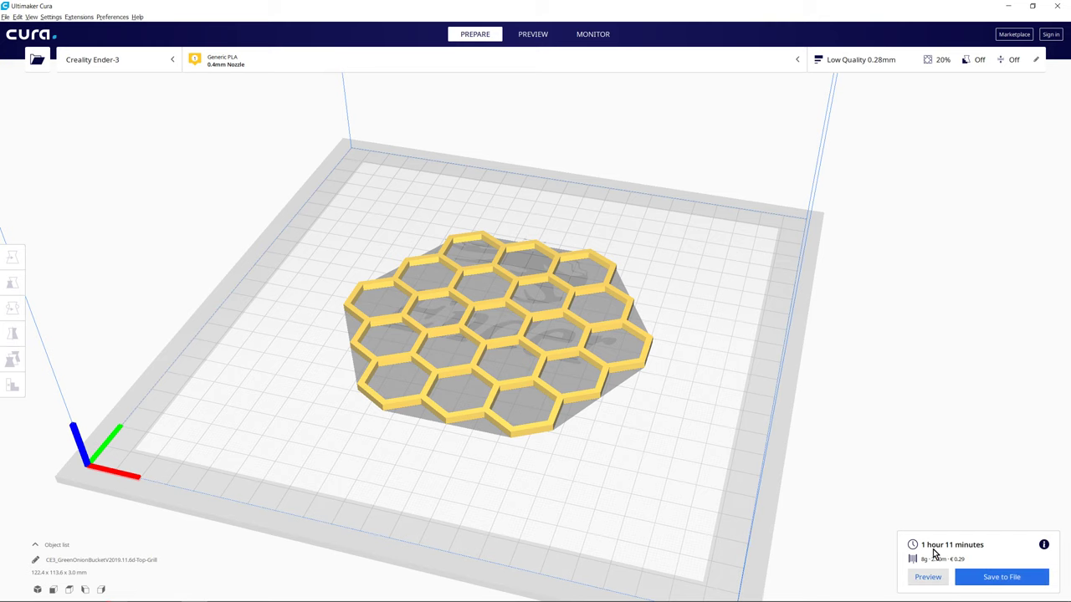
{"action": "left_click_drag", "start_coordinate": [1060, 234], "coordinate": [1055, 500]}
{"action": "left_click_drag", "start_coordinate": [1060, 419], "coordinate": [1059, 228]}
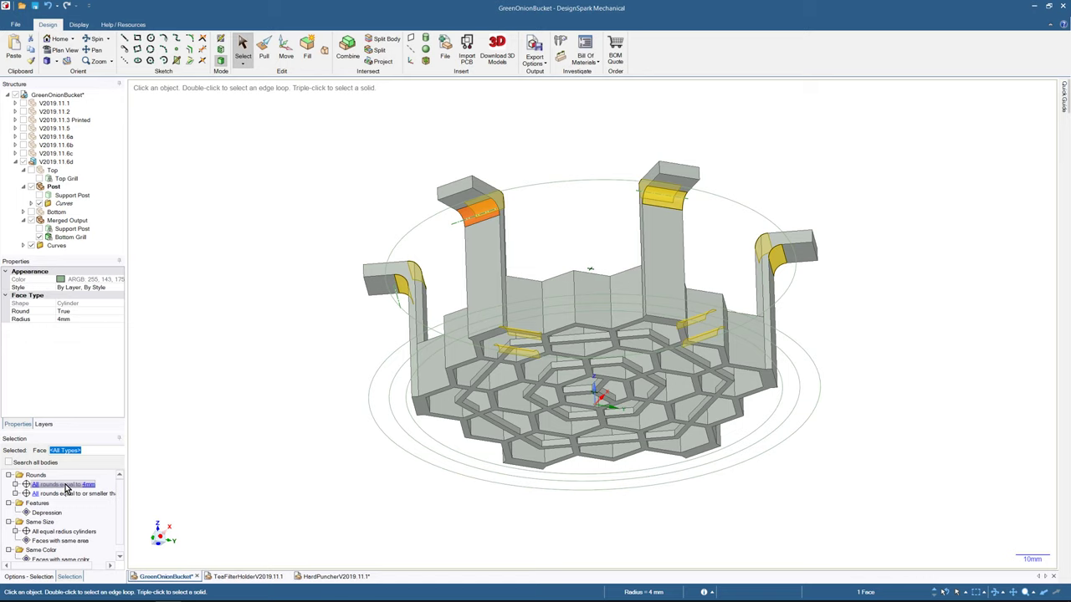
- Select all faces with the same area as the chosen hook's inner 4 mm round and inspect them from below
{"action": "left_click", "coordinate": [61, 539]}
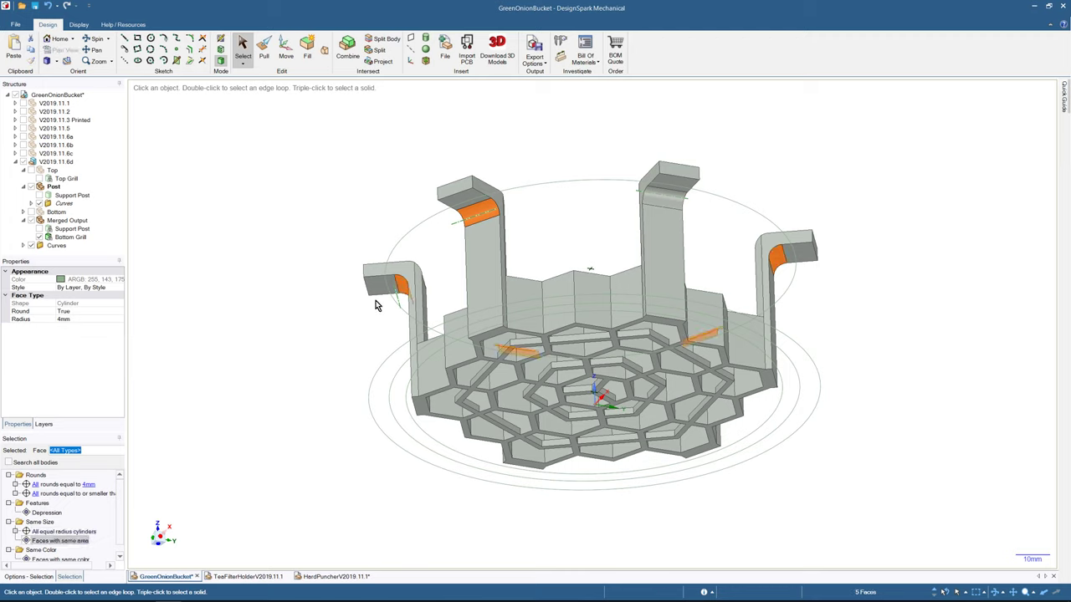
{"action": "middle_click_drag", "start_coordinate": [318, 315], "coordinate": [287, 301]}
{"action": "middle_click_drag", "start_coordinate": [365, 224], "coordinate": [399, 178]}
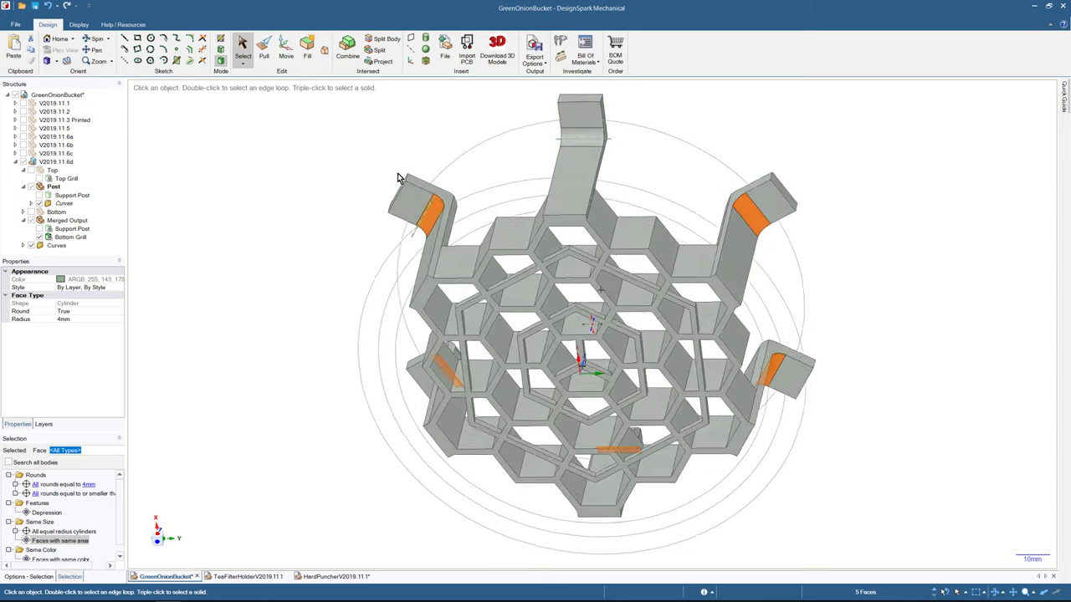
{"action": "scroll", "coordinate": [414, 197], "scroll_direction": "up", "scroll_amount": 6}
- Select another hook's inner round, extend the selection to faces with the same area, and check which hooks are included
{"action": "left_click", "coordinate": [484, 254]}
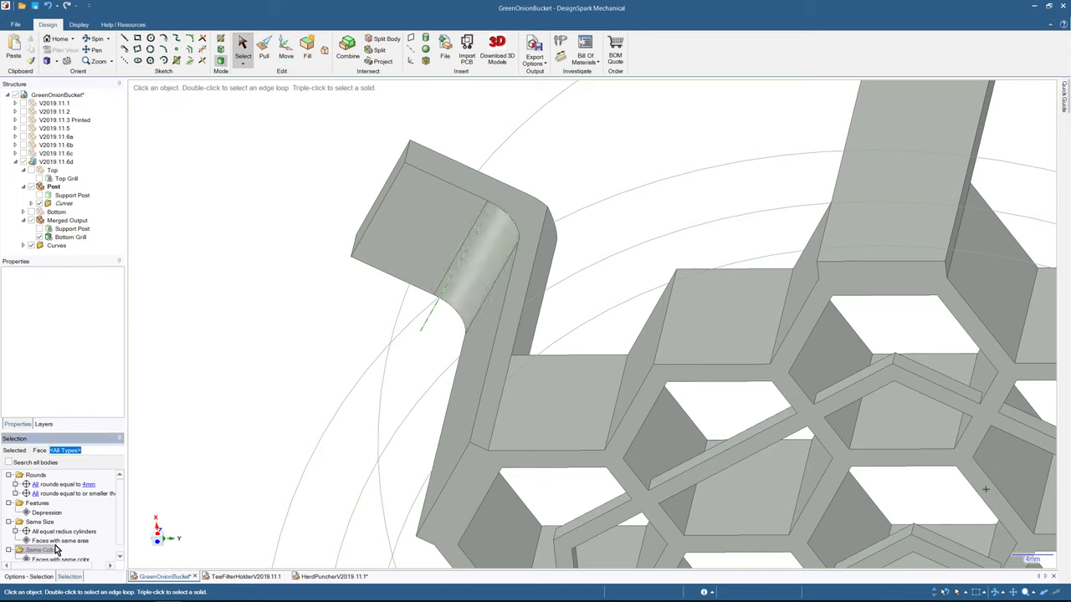
{"action": "left_click", "coordinate": [58, 541]}
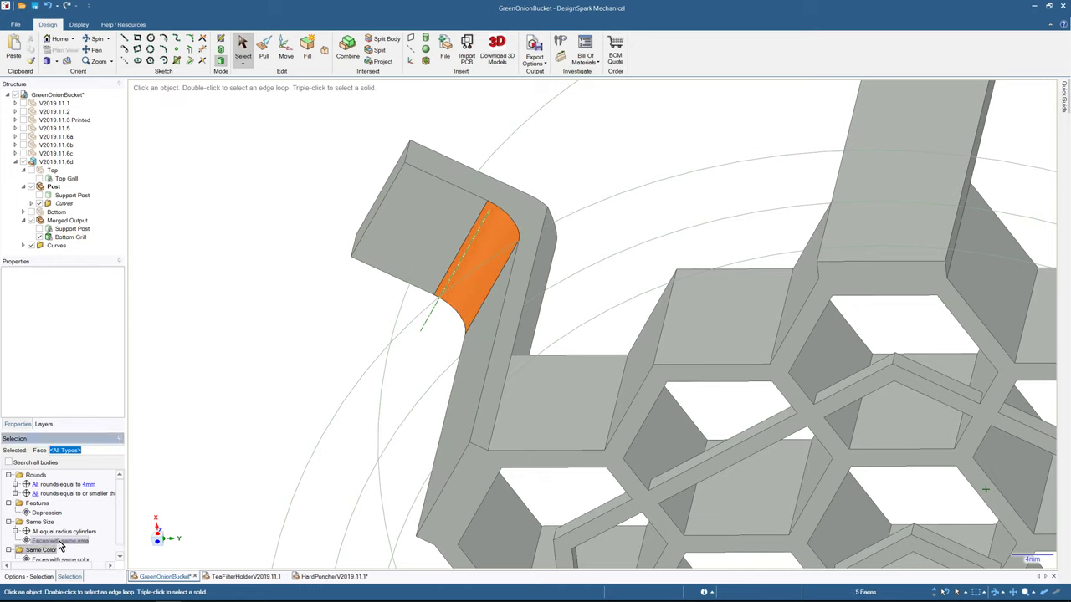
{"action": "left_click", "coordinate": [314, 275]}
{"action": "left_click", "coordinate": [480, 247]}
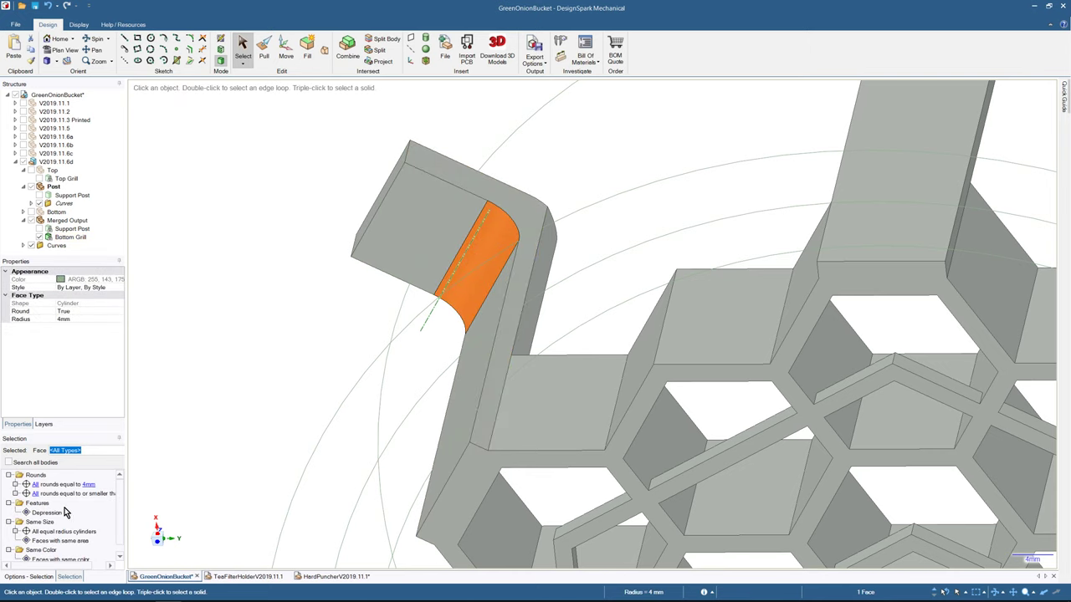
{"action": "left_click", "coordinate": [73, 542]}
{"action": "scroll", "coordinate": [249, 171], "scroll_direction": "up", "scroll_amount": 3}
{"action": "scroll", "coordinate": [248, 172], "scroll_direction": "down", "scroll_amount": 7}
{"action": "middle_click_drag", "start_coordinate": [249, 173], "coordinate": [221, 240]}
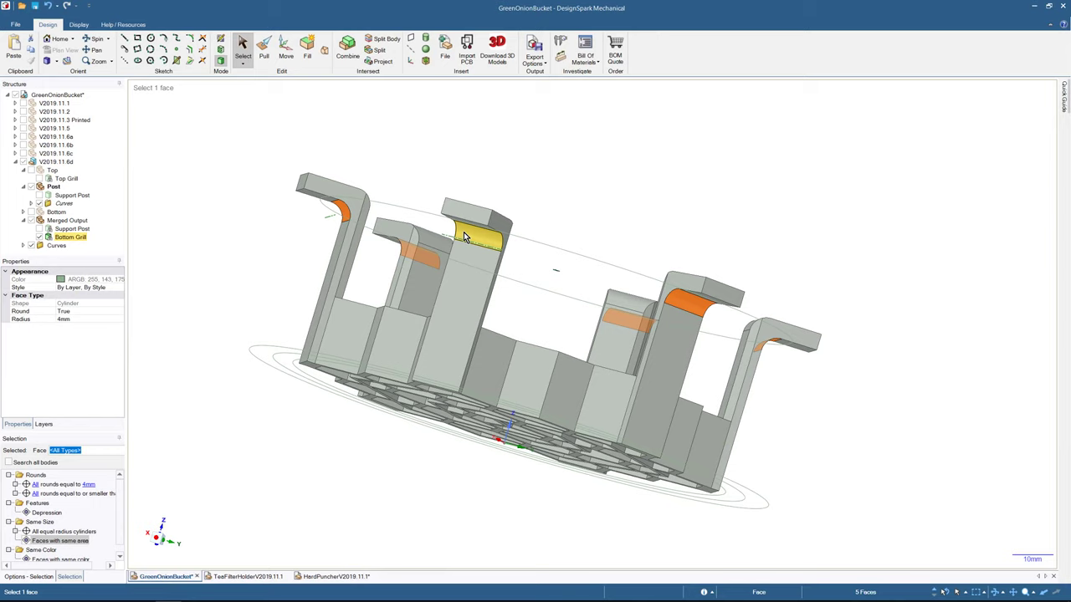
- Measure the inner round that the same-area selection missed and compare it with the neighbouring hook's inner round
{"action": "left_click", "coordinate": [561, 42]}
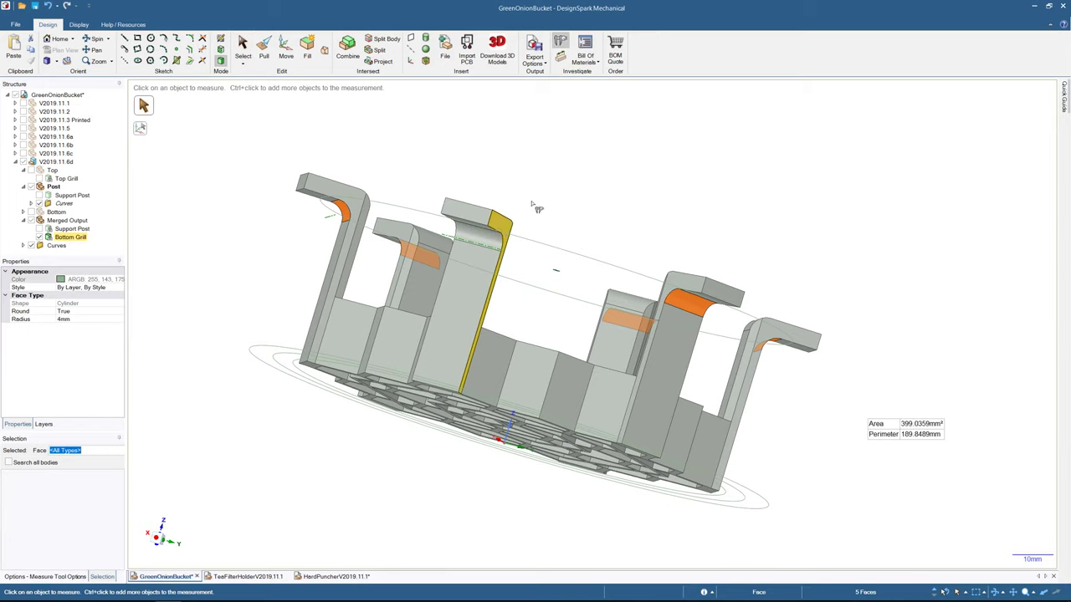
{"action": "left_click", "coordinate": [537, 207]}
{"action": "left_click", "coordinate": [483, 240]}
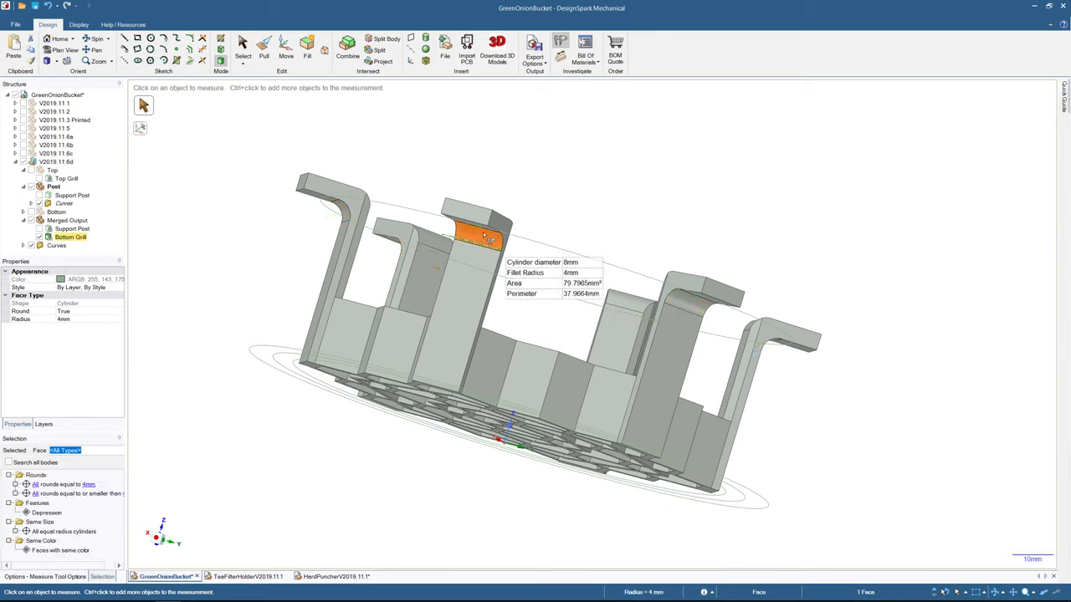
{"action": "left_click", "coordinate": [684, 305]}
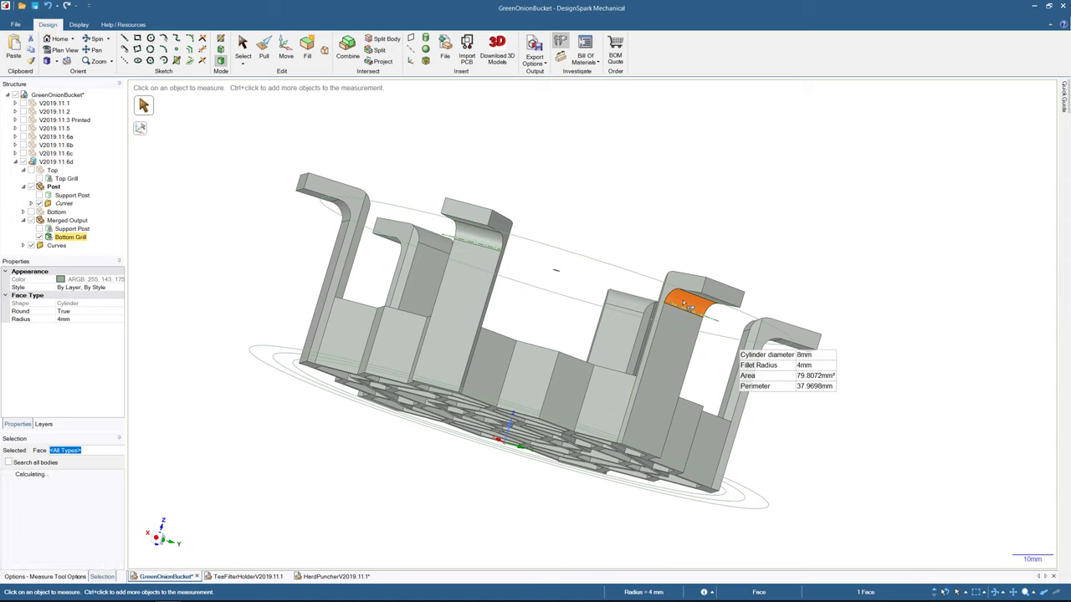
{"action": "left_click", "coordinate": [469, 241]}
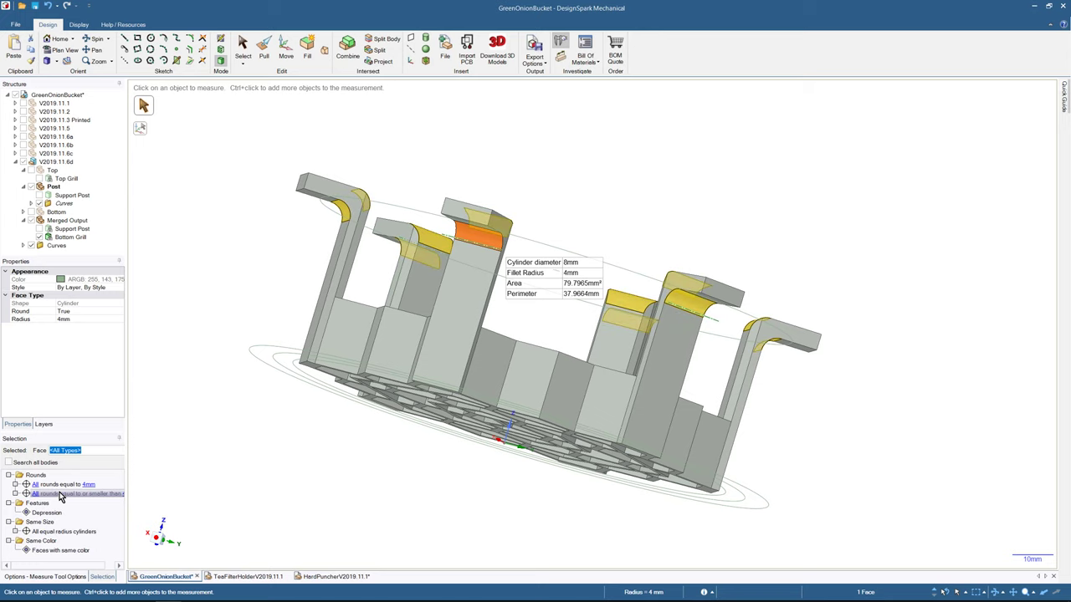
- Select the hooks' inner rounds by matching area and add the missing sixth hook's inner round to the selection
{"action": "middle_click_drag", "start_coordinate": [255, 268], "coordinate": [388, 228]}
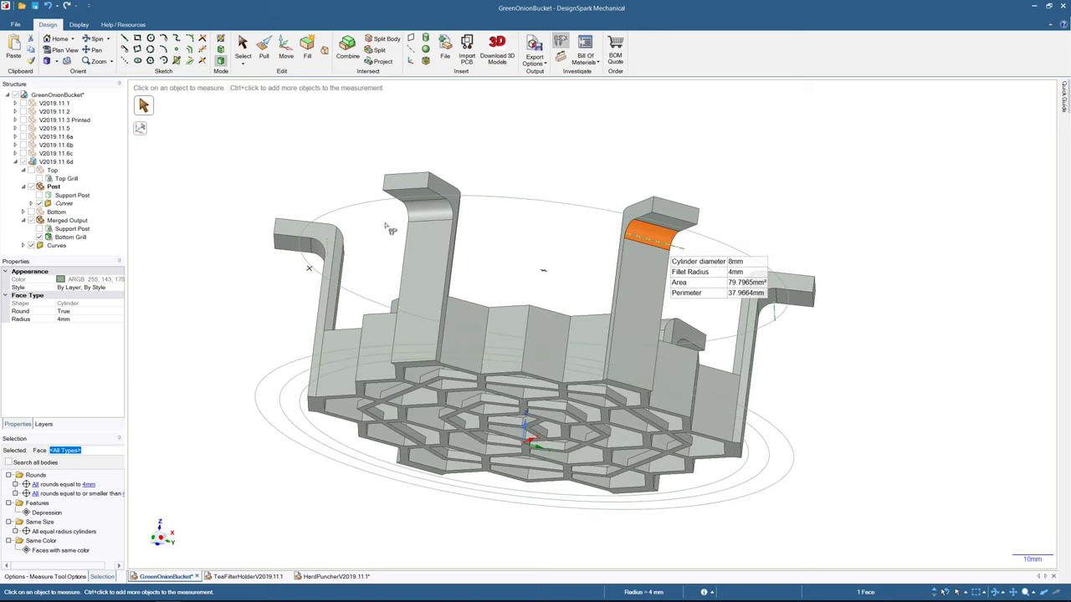
{"action": "left_click", "coordinate": [242, 48]}
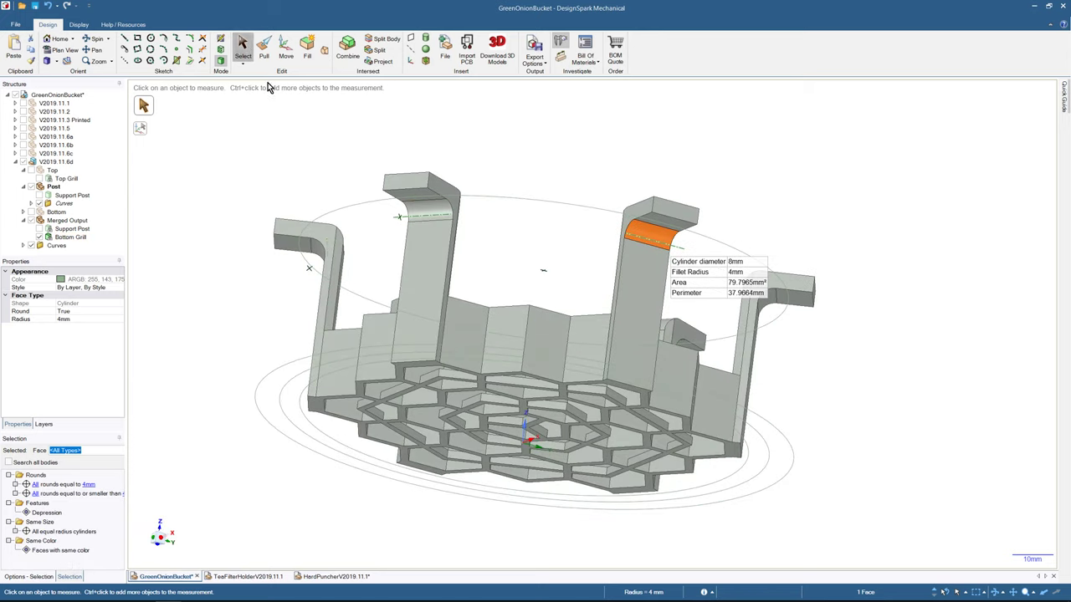
{"action": "left_click", "coordinate": [428, 216]}
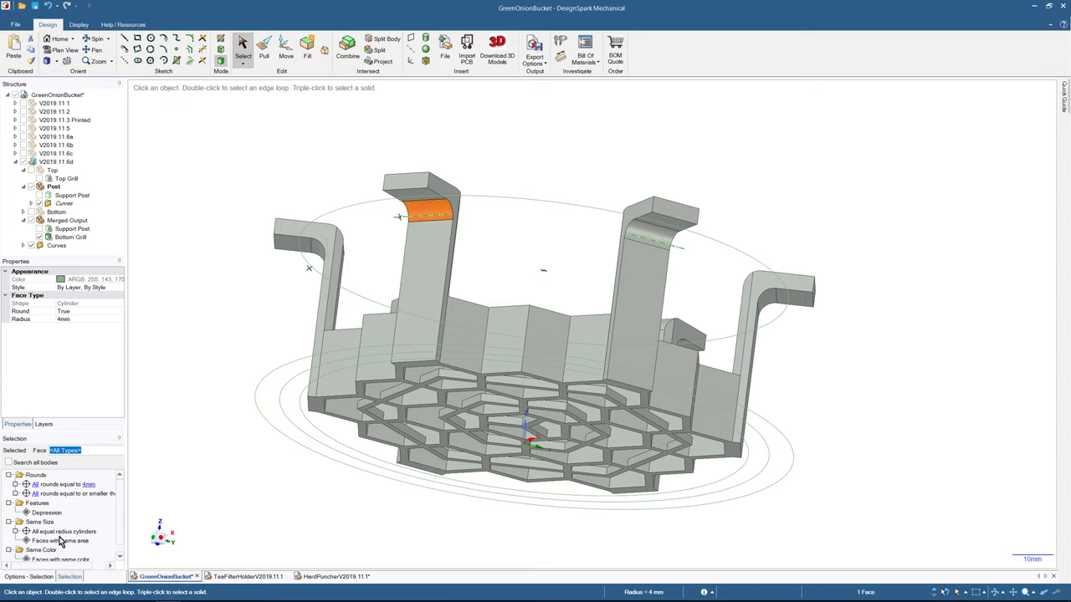
{"action": "left_click", "coordinate": [59, 541]}
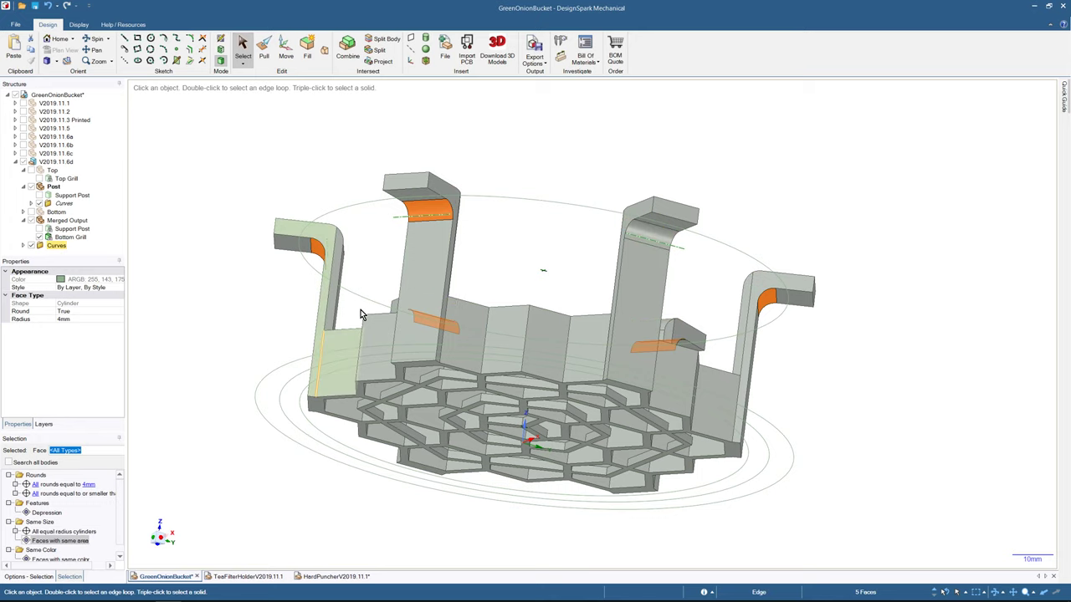
{"action": "left_click", "coordinate": [646, 236], "text": "ctrl"}
{"action": "middle_click_drag", "start_coordinate": [583, 110], "coordinate": [574, 300]}
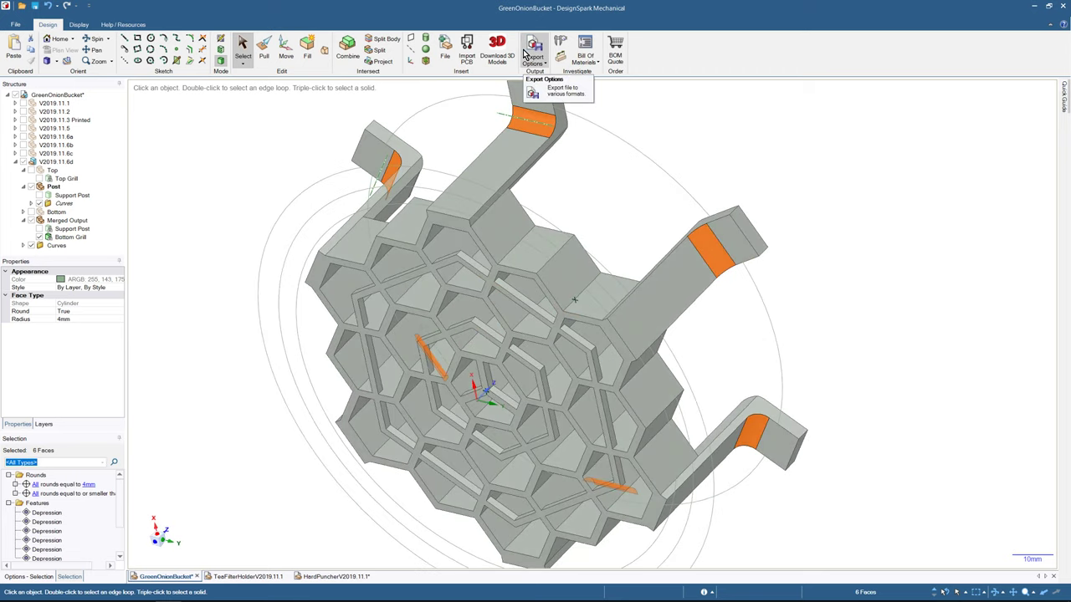
- Try to use Pull on the selected inner hook rounds, and return to the Select tool with its selection search
{"action": "left_click", "coordinate": [264, 50]}
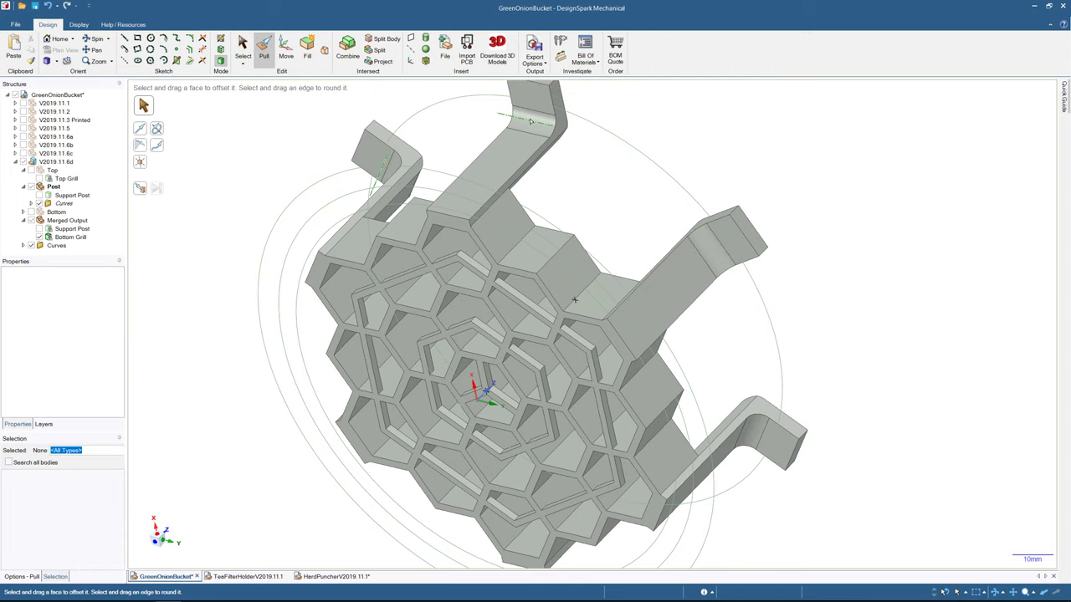
{"action": "left_click", "coordinate": [242, 44]}
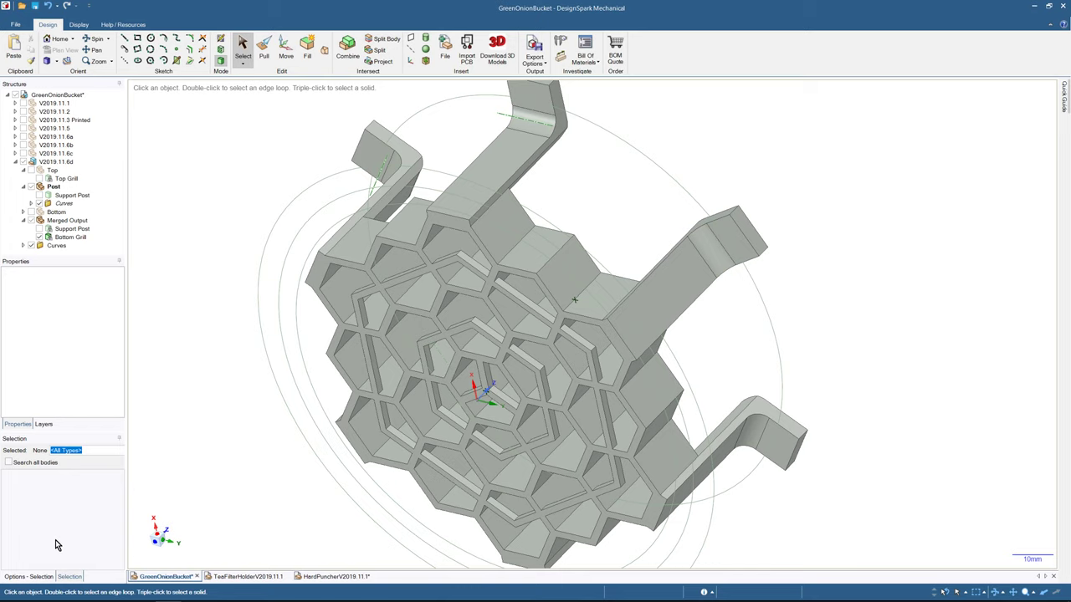
{"action": "left_click", "coordinate": [49, 578]}
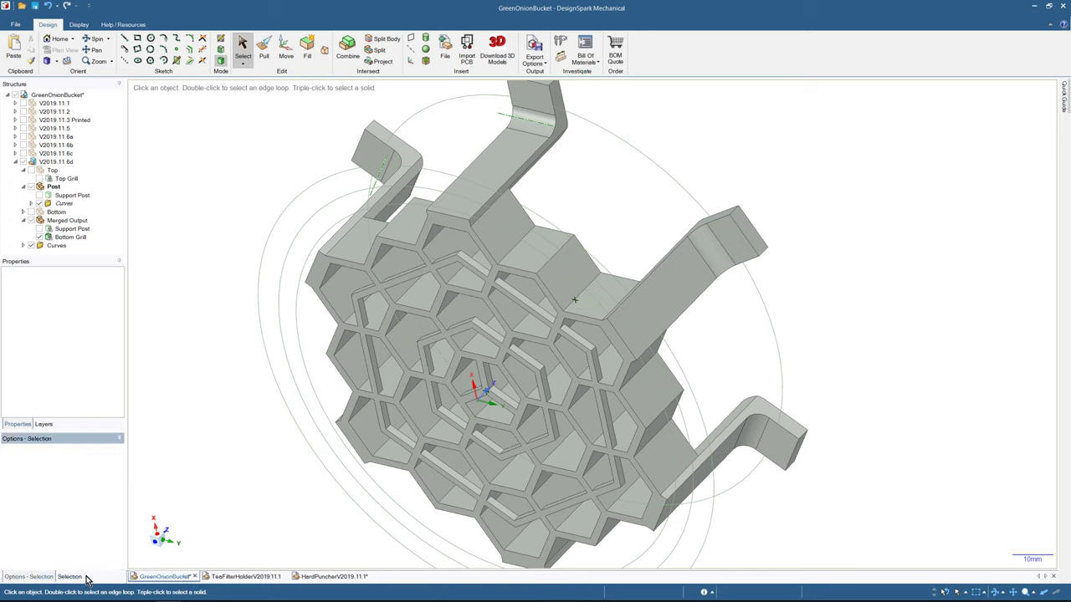
{"action": "left_click", "coordinate": [80, 578]}
- Try extending one hook's inner round to all rounds of equal or smaller radius, clear it, and reselect a single inner round
{"action": "left_click", "coordinate": [531, 125]}
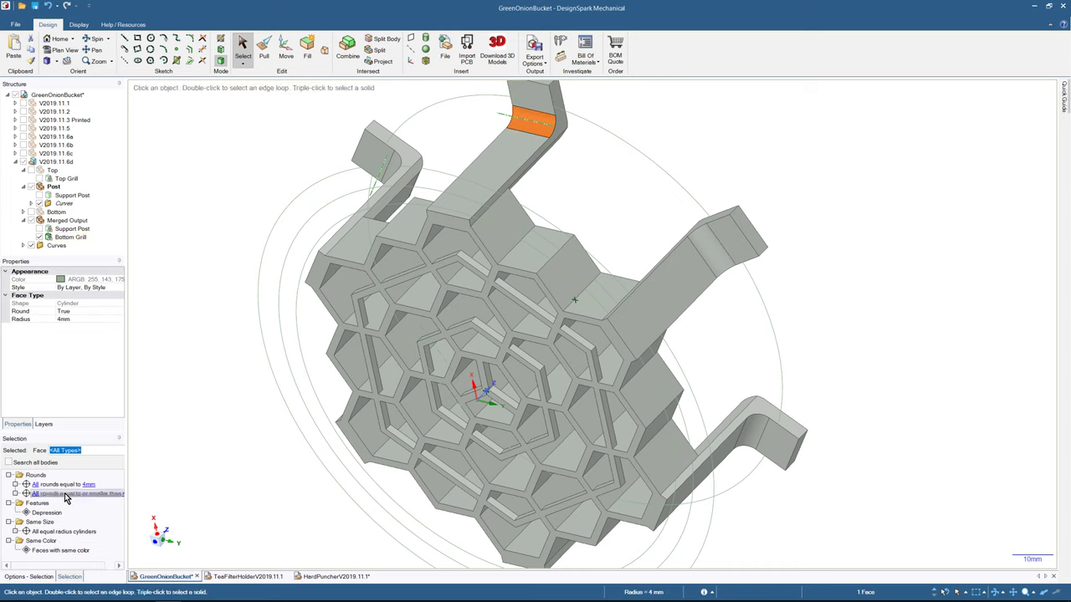
{"action": "left_click", "coordinate": [65, 494]}
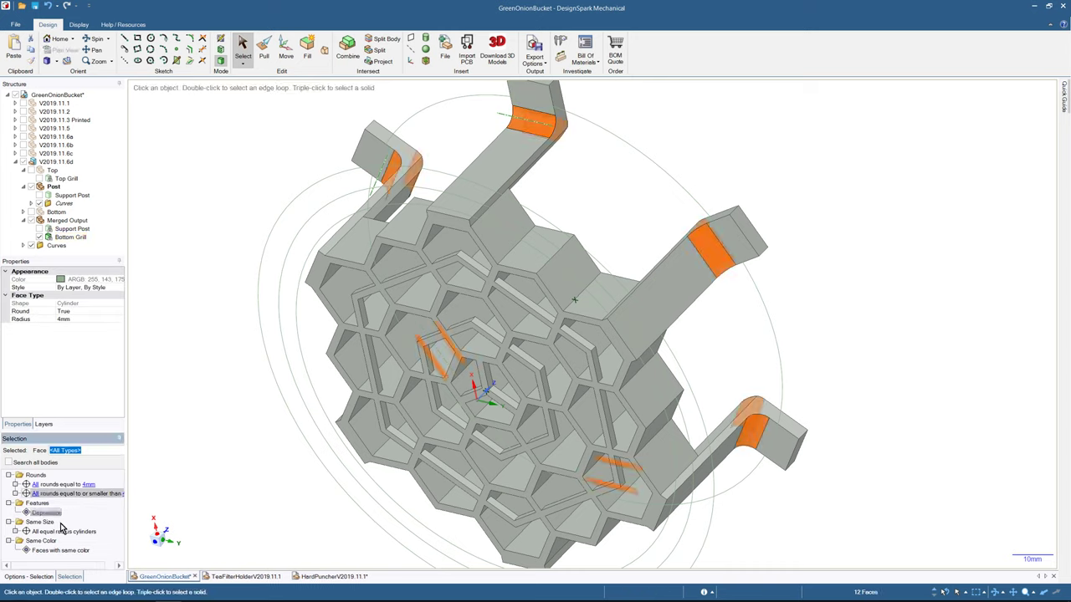
{"action": "left_click", "coordinate": [233, 312]}
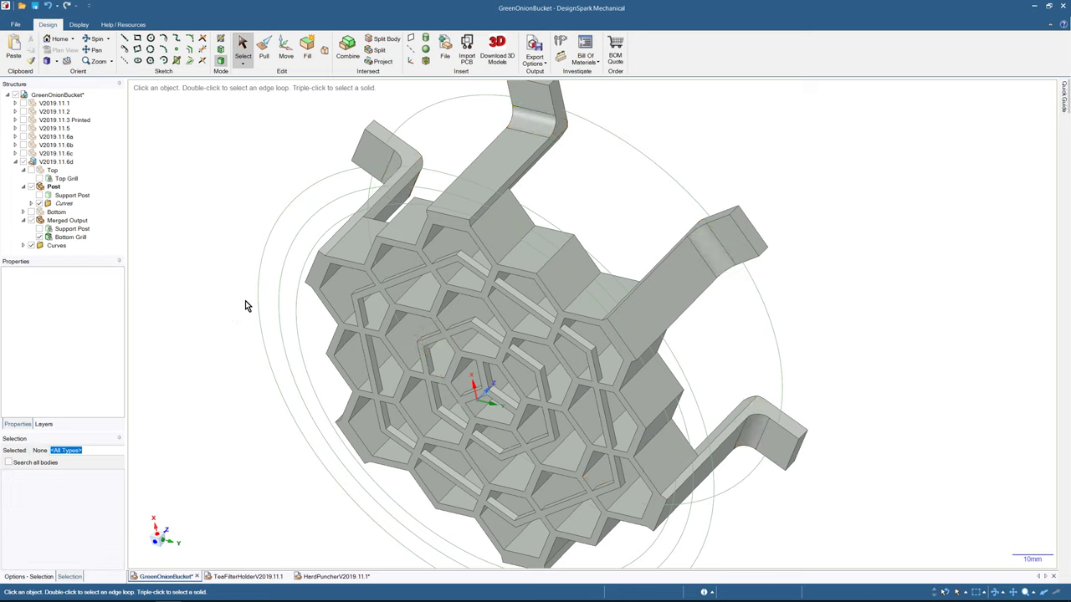
{"action": "left_click", "coordinate": [530, 114]}
{"action": "middle_click_drag", "start_coordinate": [669, 326], "coordinate": [372, 108]}
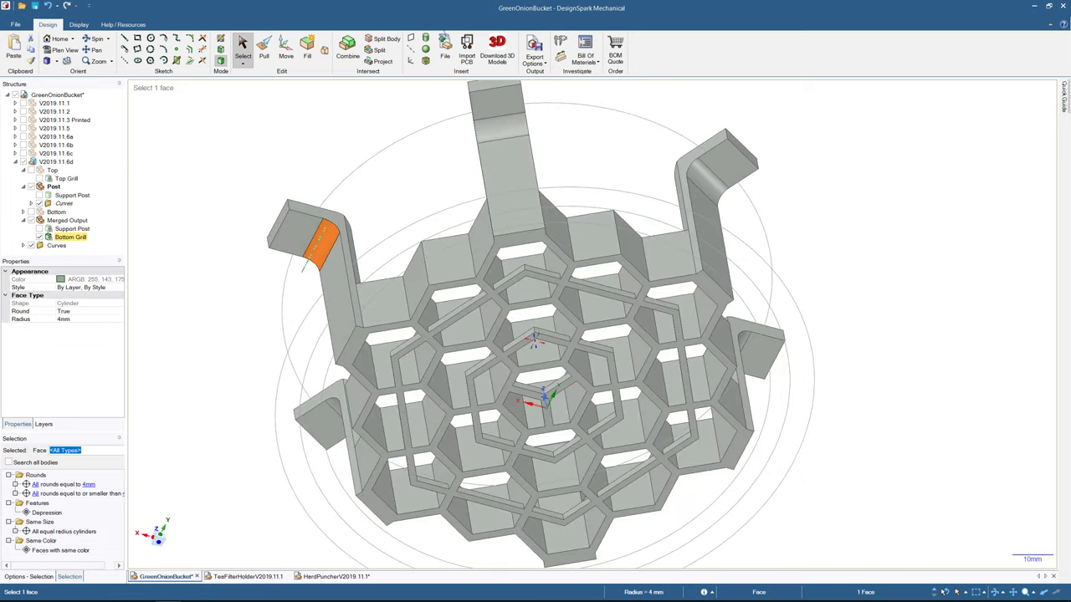
- Hide the Merged Output component, show the Bottom component instead, and expand it to identify the hook solids
{"action": "left_click", "coordinate": [30, 221]}
{"action": "left_click", "coordinate": [31, 213]}
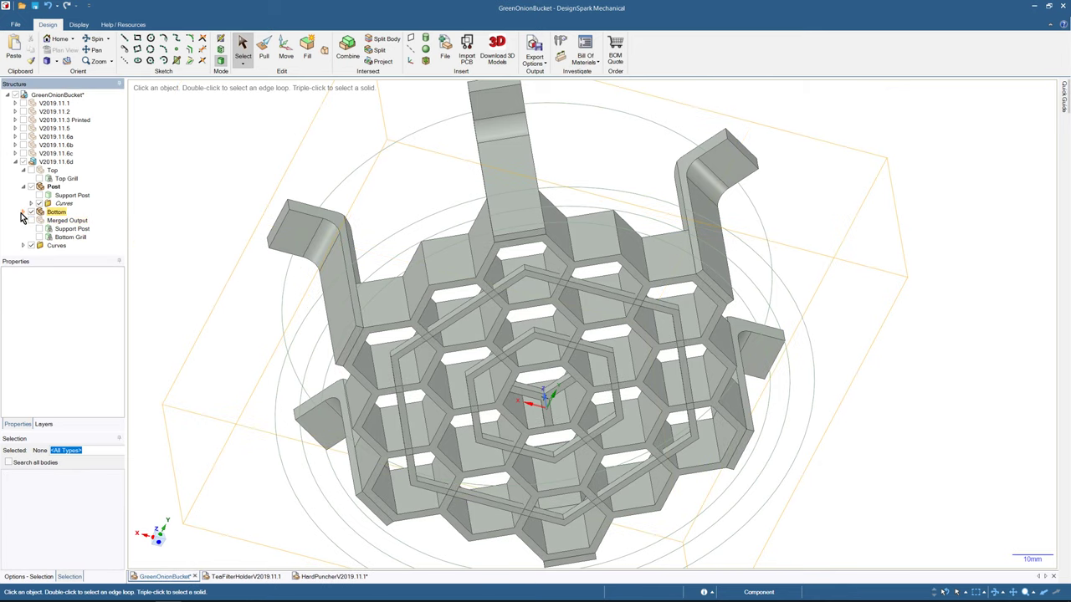
{"action": "left_click", "coordinate": [23, 213]}
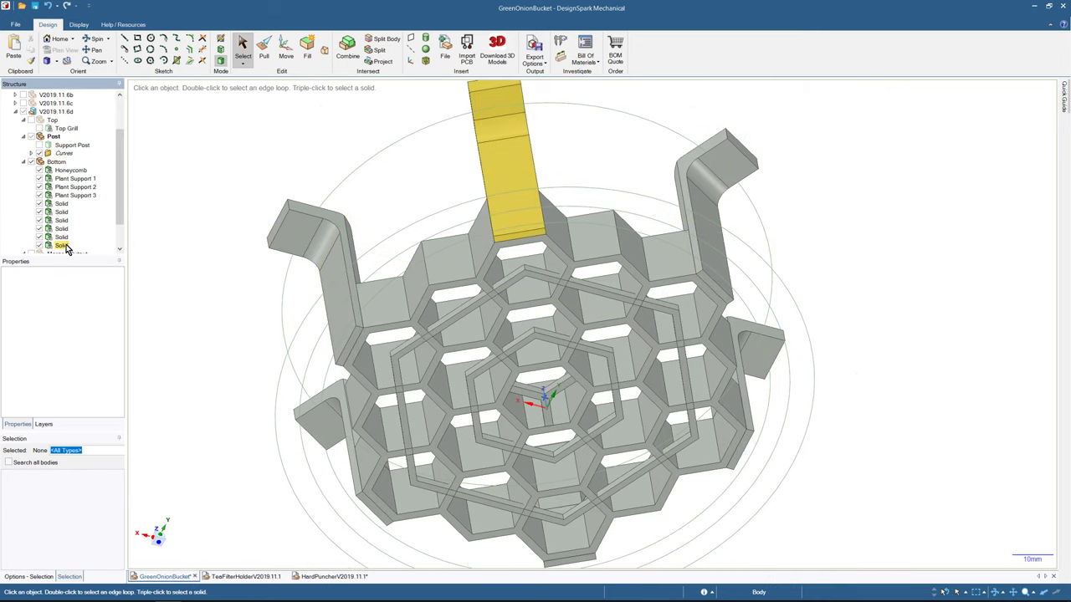
{"action": "left_click", "coordinate": [66, 205]}
{"action": "left_click", "coordinate": [262, 137]}
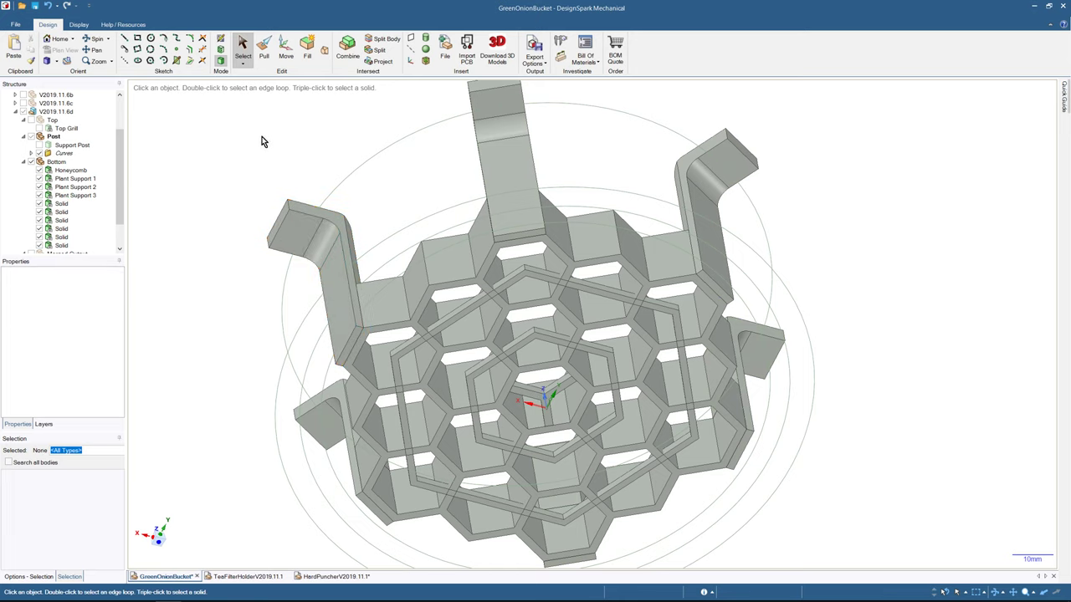
- Unlock the six hook solids in the Bottom component and clear the selection
{"action": "middle_click_drag", "start_coordinate": [262, 142], "coordinate": [343, 210]}
{"action": "left_click", "coordinate": [373, 240]}
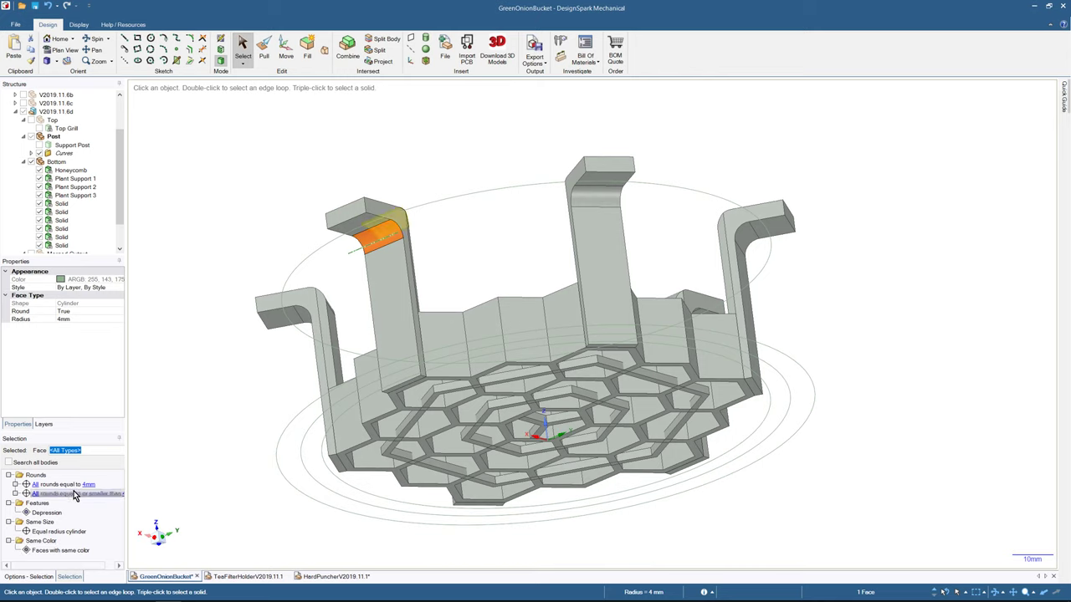
{"action": "left_click", "coordinate": [61, 203]}
{"action": "left_click", "coordinate": [63, 245], "text": "shift"}
{"action": "right_click", "coordinate": [63, 244]}
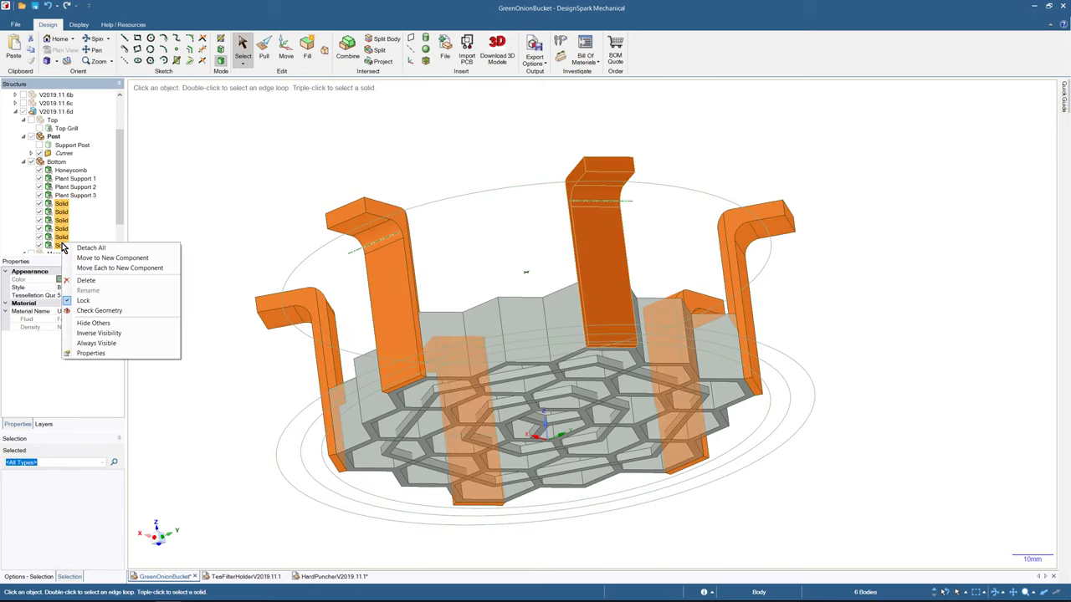
{"action": "left_click", "coordinate": [97, 303]}
{"action": "key", "text": "Escape"}
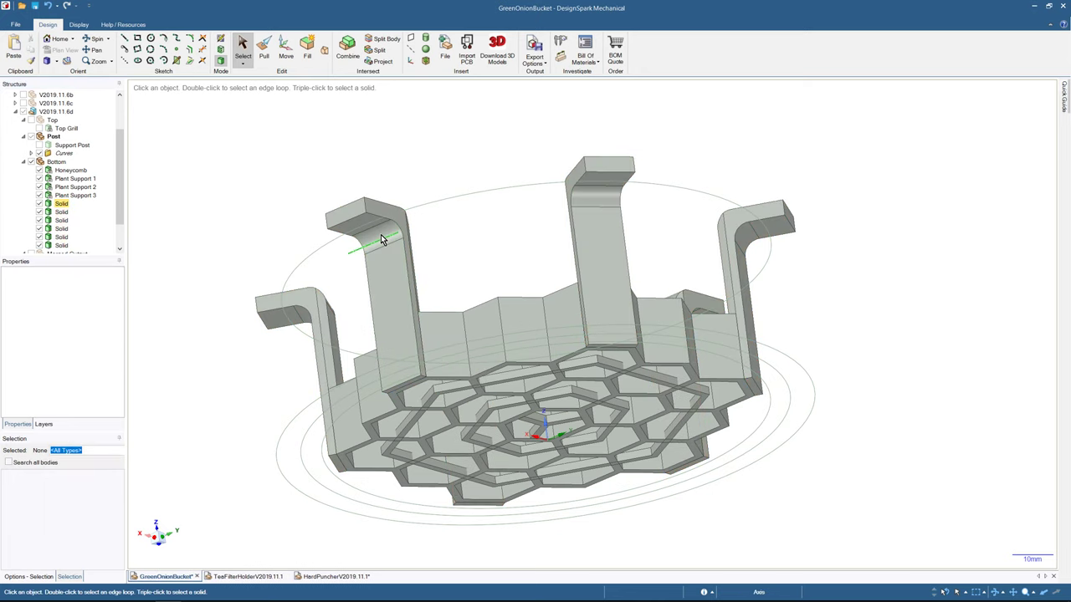
- Select the inner 4 mm rounds of five hooks on the bottom grill one by one
{"action": "left_click", "coordinate": [375, 251]}
{"action": "left_click", "coordinate": [612, 196], "text": "ctrl"}
{"action": "middle_click_drag", "start_coordinate": [651, 147], "coordinate": [515, 151]}
{"action": "left_click", "coordinate": [558, 202], "text": "ctrl"}
{"action": "middle_click_drag", "start_coordinate": [663, 178], "coordinate": [696, 99]}
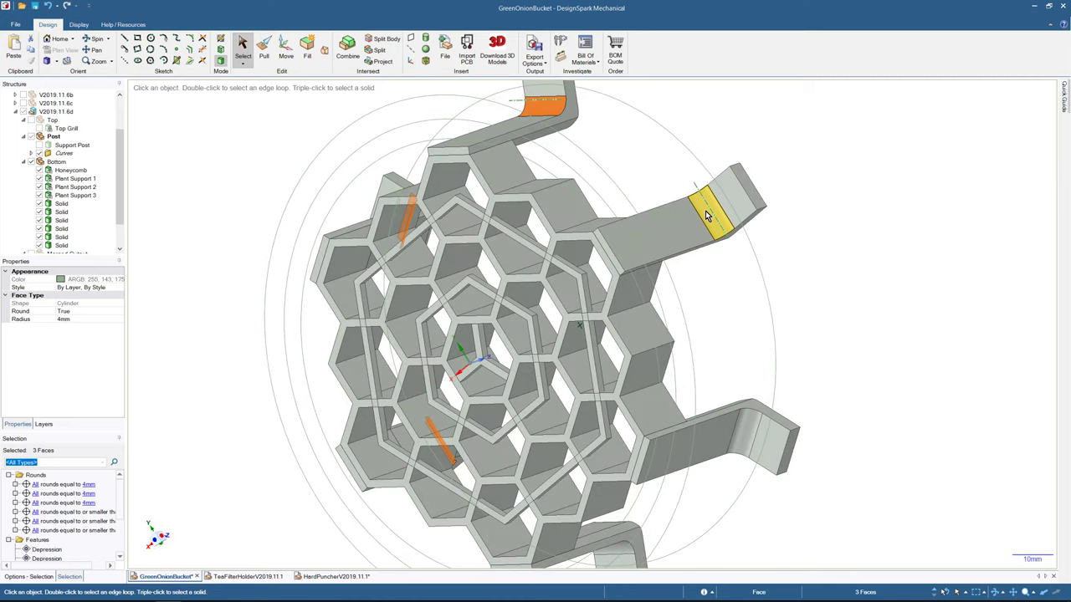
{"action": "left_click", "coordinate": [709, 217], "text": "ctrl"}
{"action": "middle_click_drag", "start_coordinate": [831, 265], "coordinate": [794, 470]}
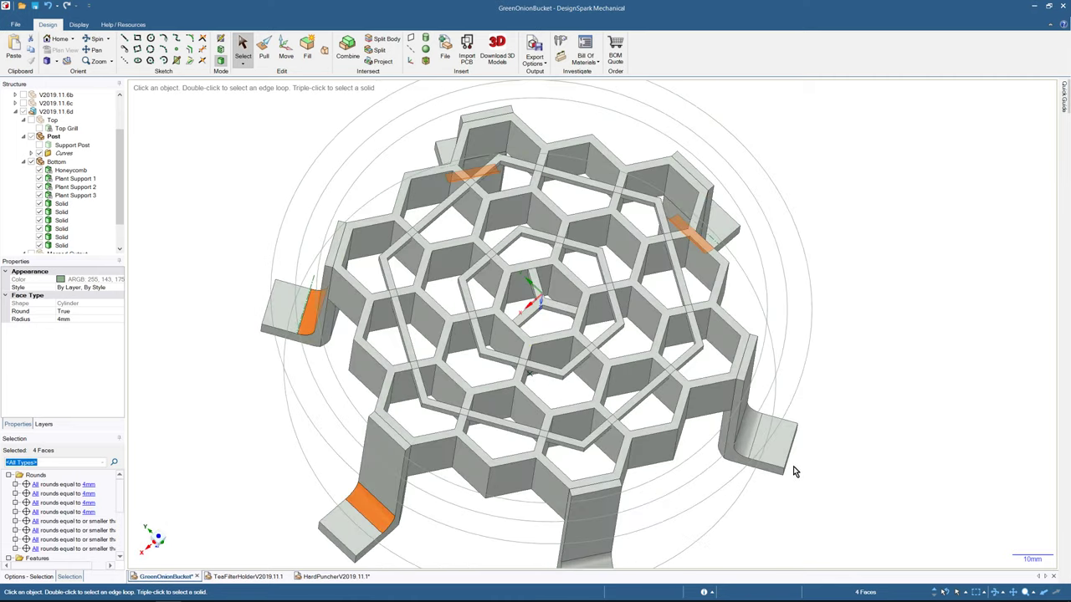
{"action": "left_click", "coordinate": [757, 431], "text": "ctrl"}
- Complete the selection with the remaining hook's inner round, and try to use Pull on all six rounds
{"action": "middle_click_drag", "start_coordinate": [762, 393], "coordinate": [714, 269]}
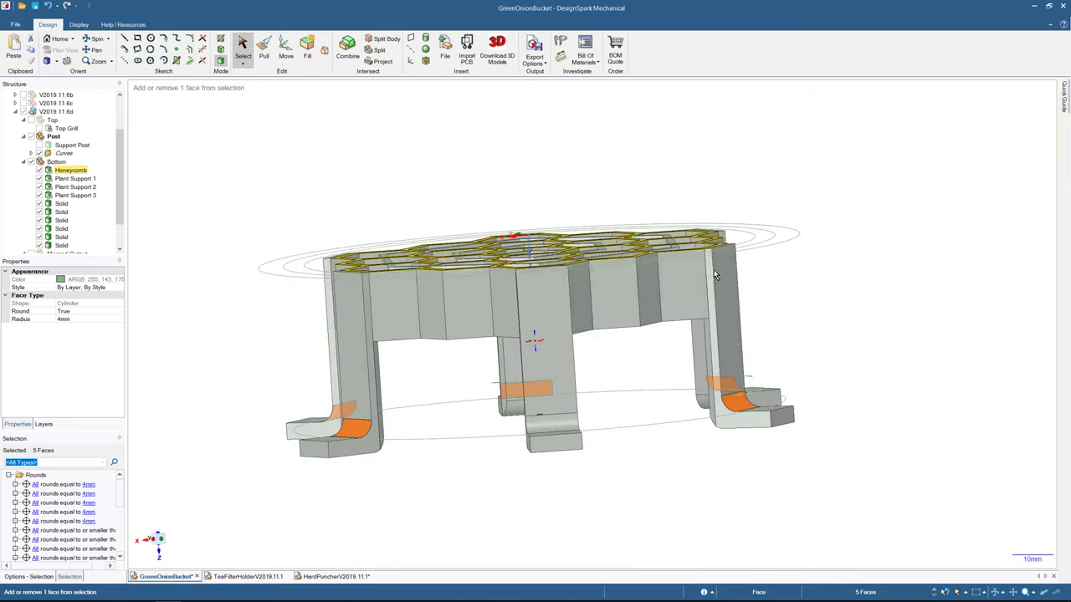
{"action": "left_click", "coordinate": [565, 420], "text": "ctrl"}
{"action": "left_click", "coordinate": [346, 434], "text": "ctrl"}
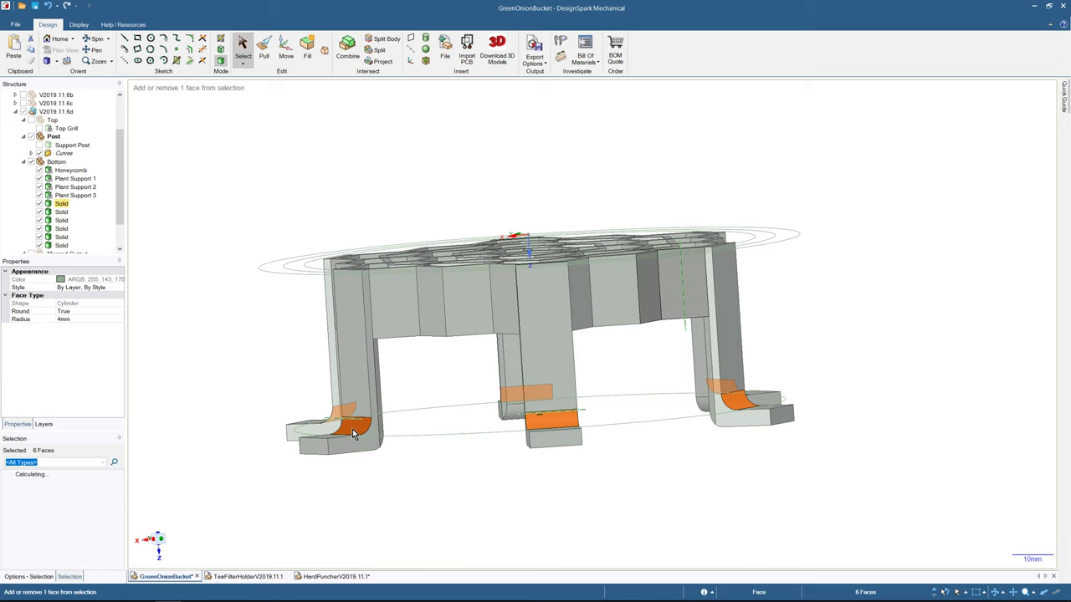
{"action": "middle_click_drag", "start_coordinate": [401, 162], "coordinate": [447, 286]}
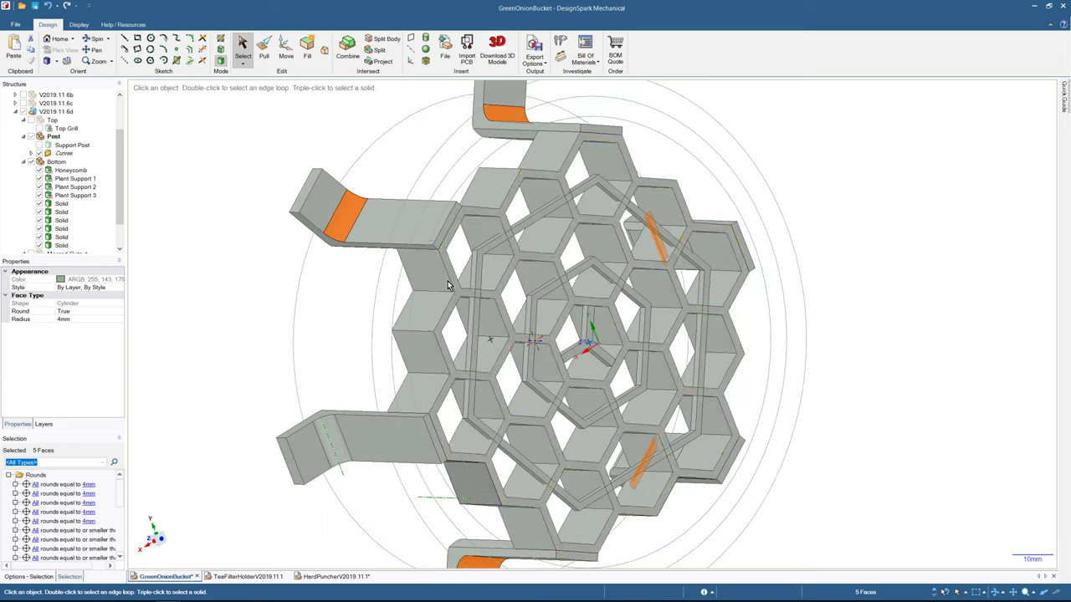
{"action": "left_click", "coordinate": [322, 443], "text": "ctrl"}
{"action": "scroll", "coordinate": [299, 268], "scroll_direction": "up", "scroll_amount": 3}
{"action": "scroll", "coordinate": [298, 268], "scroll_direction": "down", "scroll_amount": 5}
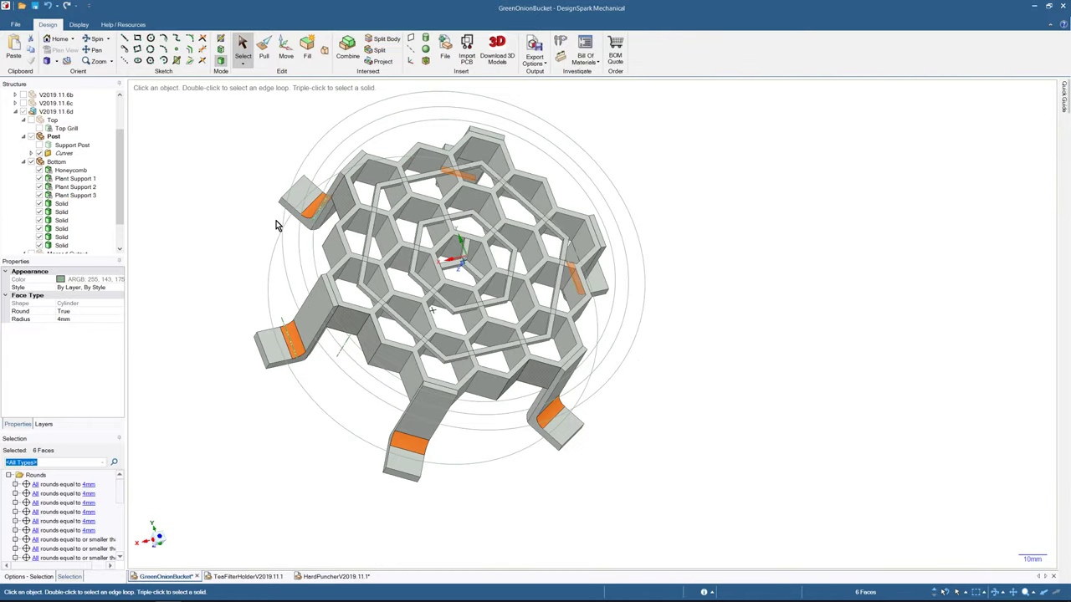
{"action": "middle_click_drag", "start_coordinate": [276, 221], "coordinate": [252, 249]}
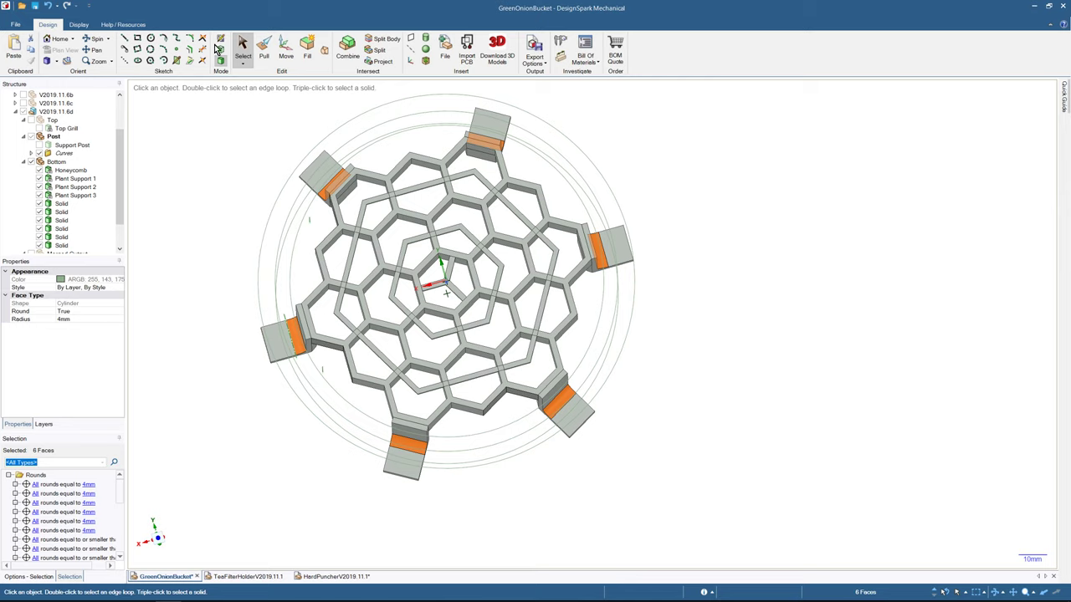
{"action": "left_click", "coordinate": [263, 50]}
{"action": "middle_click_drag", "start_coordinate": [254, 137], "coordinate": [278, 195]}
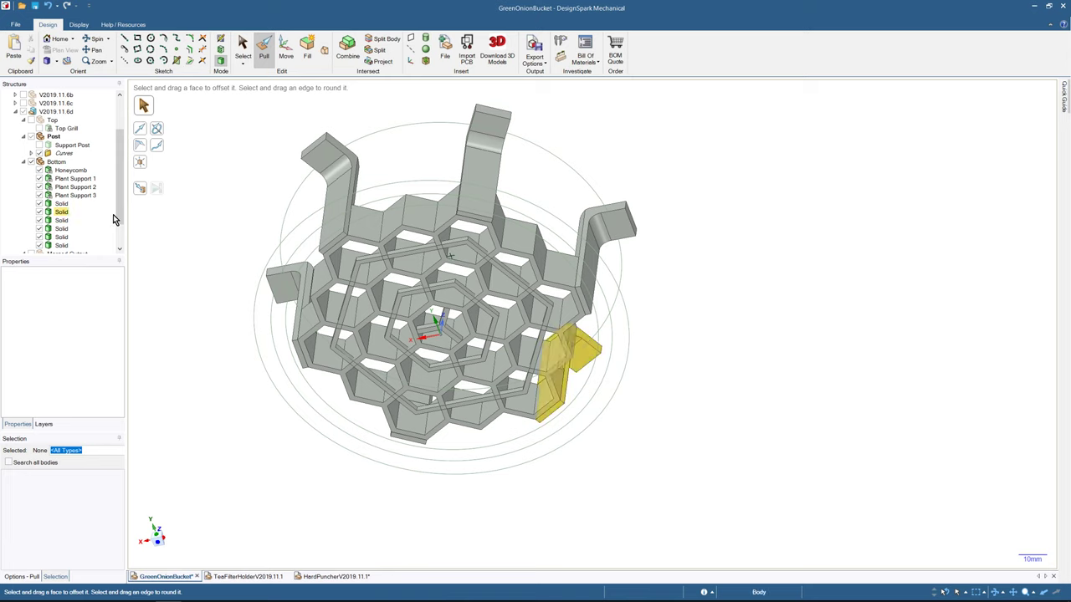
- Make the Bottom component the active component
{"action": "left_click", "coordinate": [61, 211]}
{"action": "right_click", "coordinate": [58, 163]}
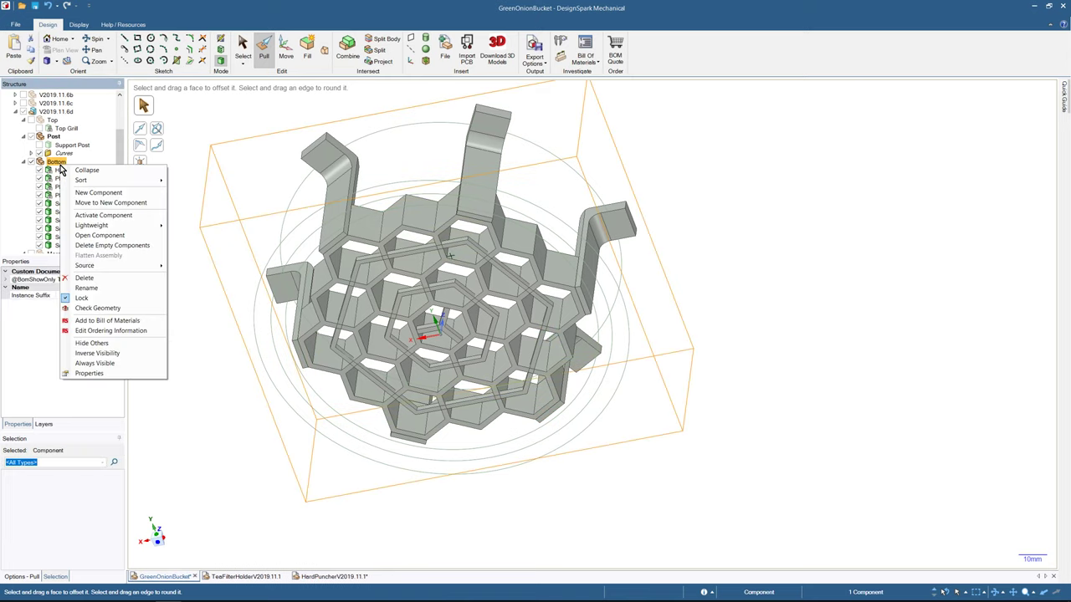
{"action": "left_click", "coordinate": [83, 216]}
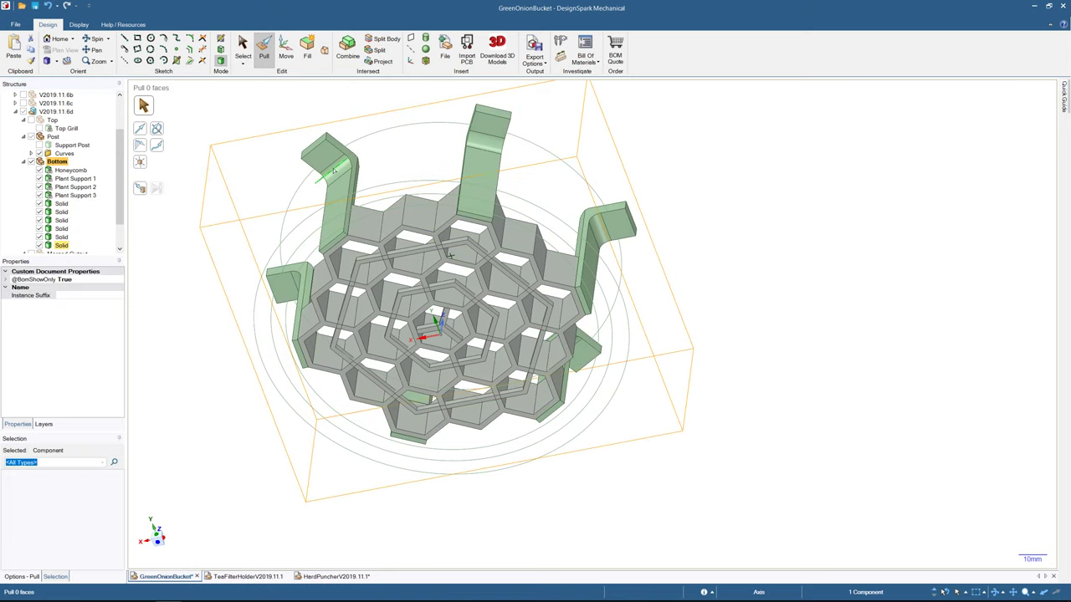
- With the Pull tool, select the inner rounds of all six hooks for a radius change, and clear the selection
{"action": "left_click", "coordinate": [358, 189]}
{"action": "left_click", "coordinate": [336, 169]}
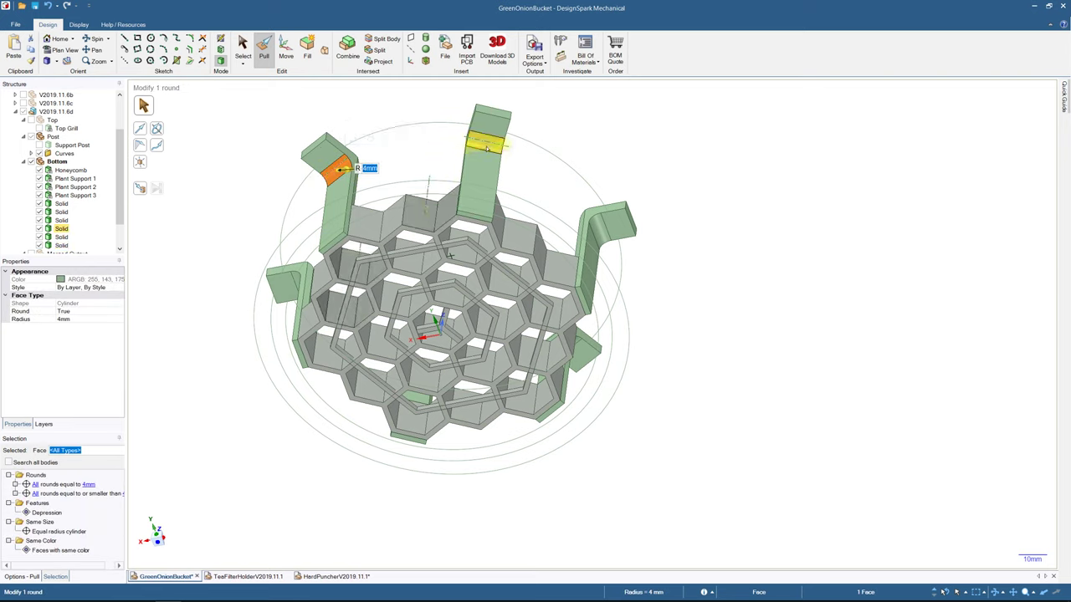
{"action": "left_click", "coordinate": [486, 148], "text": "ctrl"}
{"action": "left_click", "coordinate": [599, 239], "text": "ctrl"}
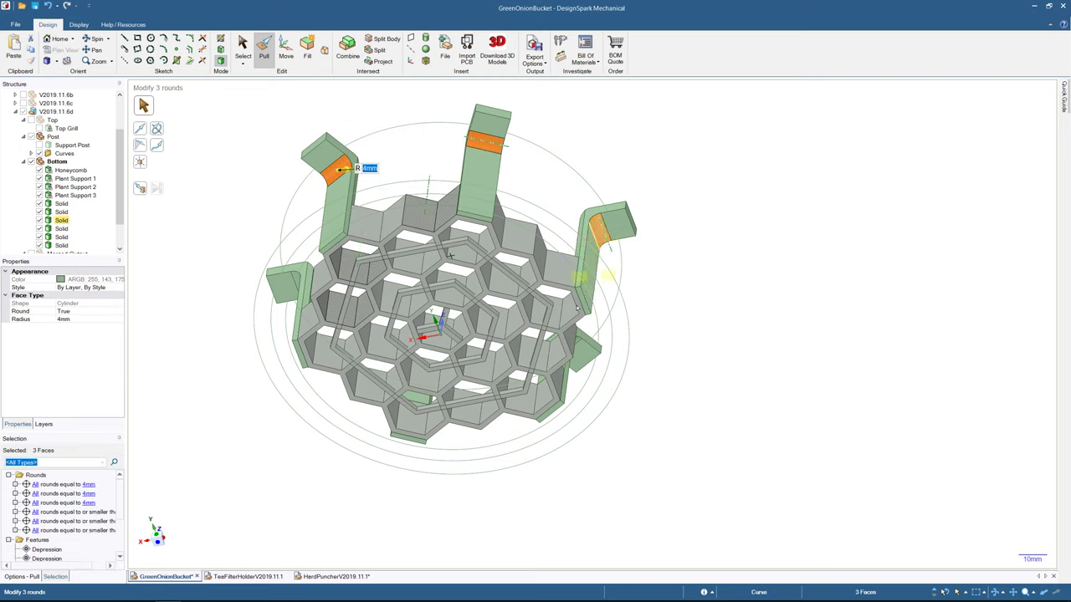
{"action": "middle_click_drag", "start_coordinate": [556, 306], "coordinate": [533, 263]}
{"action": "left_click", "coordinate": [577, 381], "text": "ctrl"}
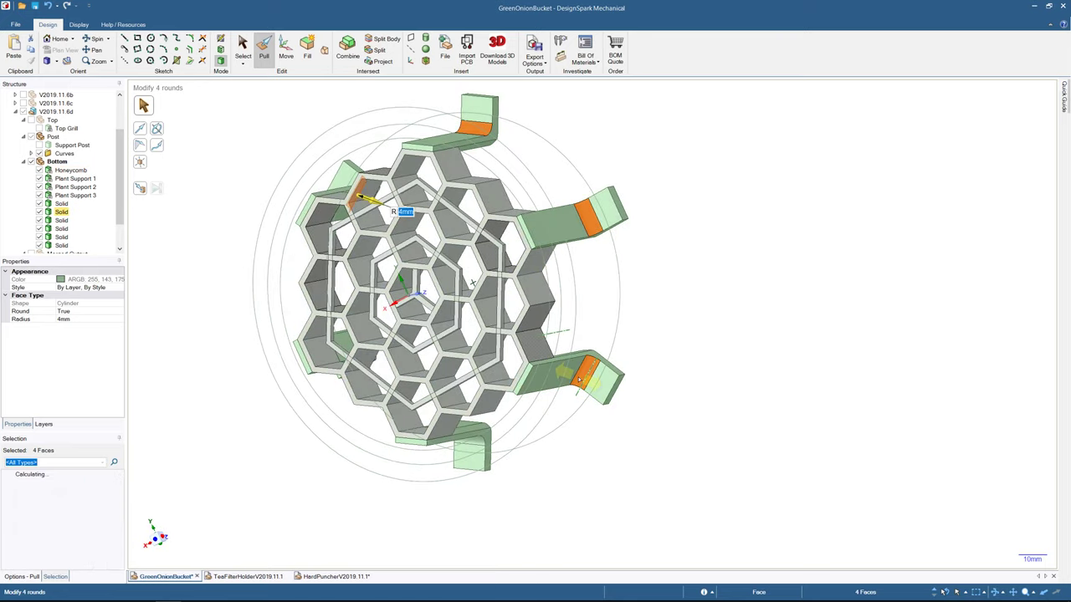
{"action": "left_click", "coordinate": [469, 440], "text": "ctrl"}
{"action": "middle_click_drag", "start_coordinate": [341, 269], "coordinate": [423, 258]}
{"action": "left_click", "coordinate": [297, 356], "text": "ctrl"}
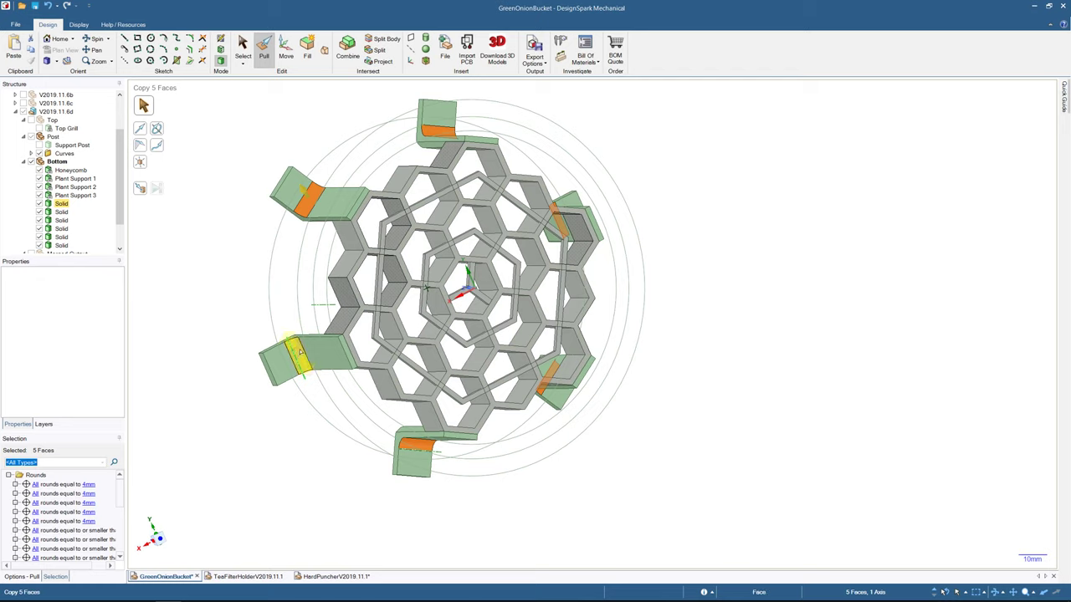
{"action": "left_click", "coordinate": [294, 357], "text": "ctrl"}
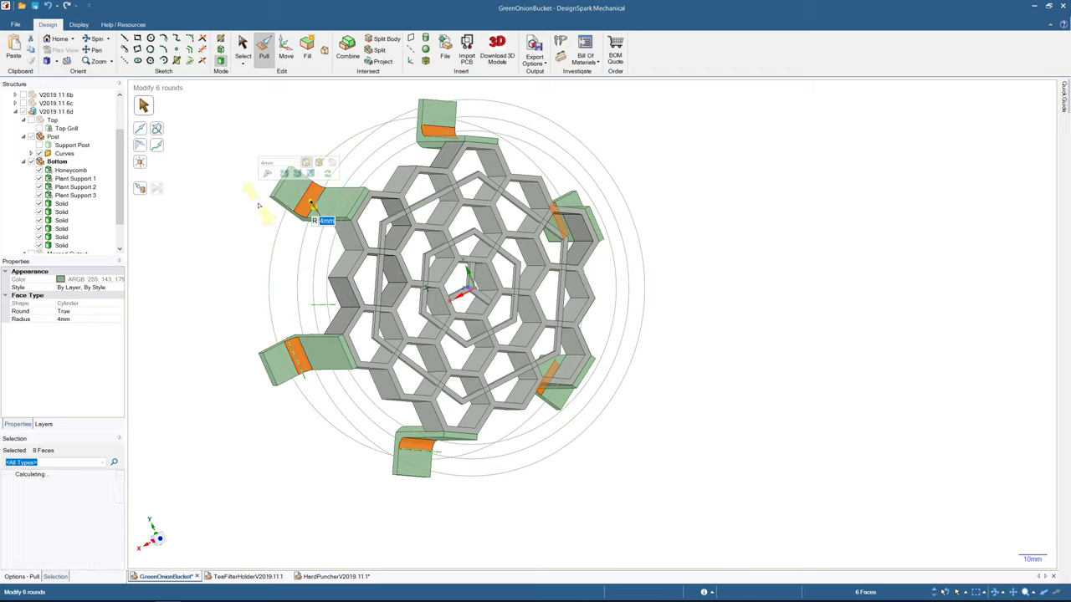
{"action": "left_click", "coordinate": [242, 205]}
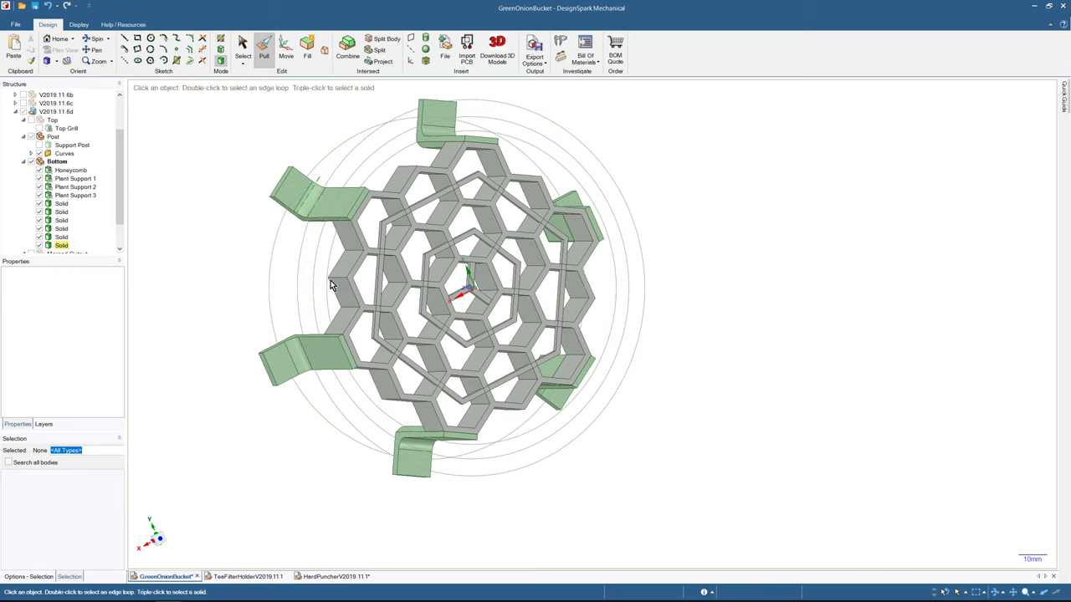
- Switch back to the Select tool and select the inner 4 mm rounds of all six hooks
{"action": "key", "text": "s"}
{"action": "left_click", "coordinate": [312, 204]}
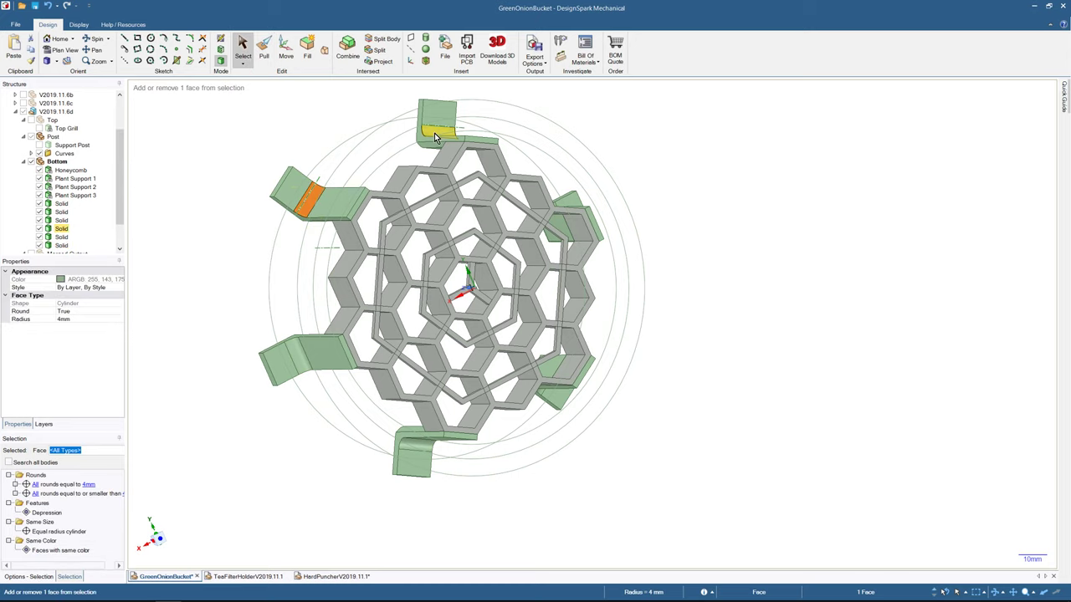
{"action": "left_click", "coordinate": [434, 131], "text": "ctrl"}
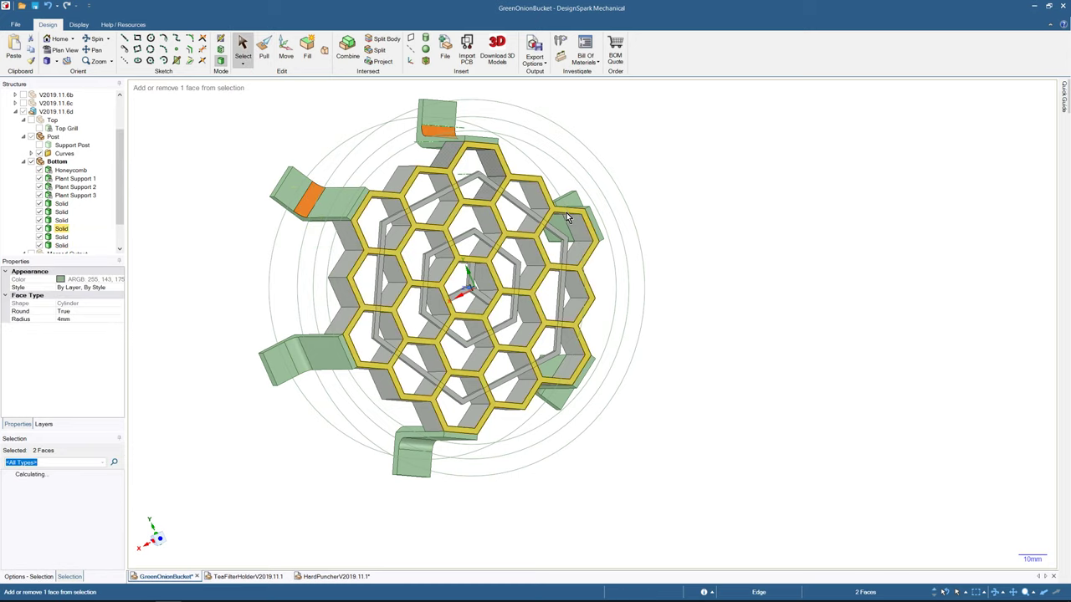
{"action": "left_click", "coordinate": [406, 453], "text": "ctrl"}
{"action": "left_click", "coordinate": [294, 366], "text": "ctrl"}
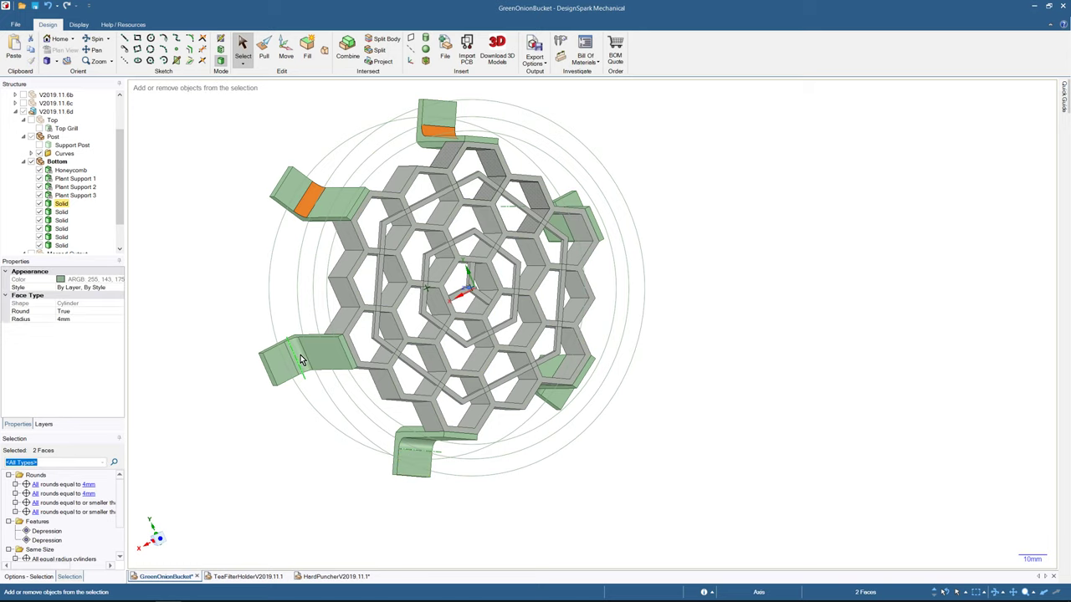
{"action": "left_click", "coordinate": [418, 443], "text": "ctrl"}
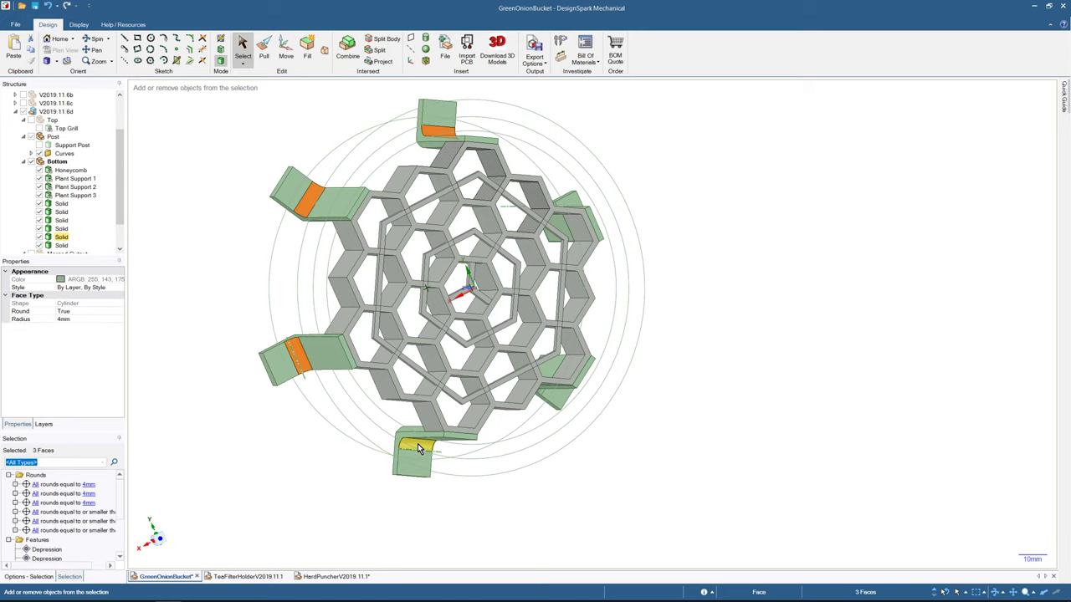
{"action": "middle_click_drag", "start_coordinate": [534, 420], "coordinate": [505, 402]}
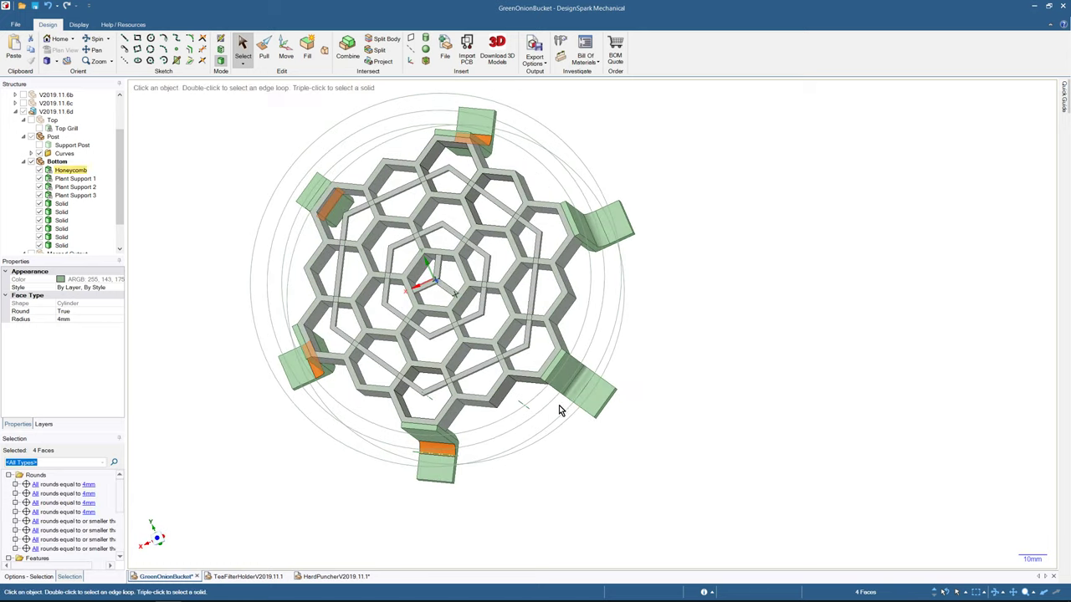
{"action": "left_click", "coordinate": [577, 389], "text": "ctrl"}
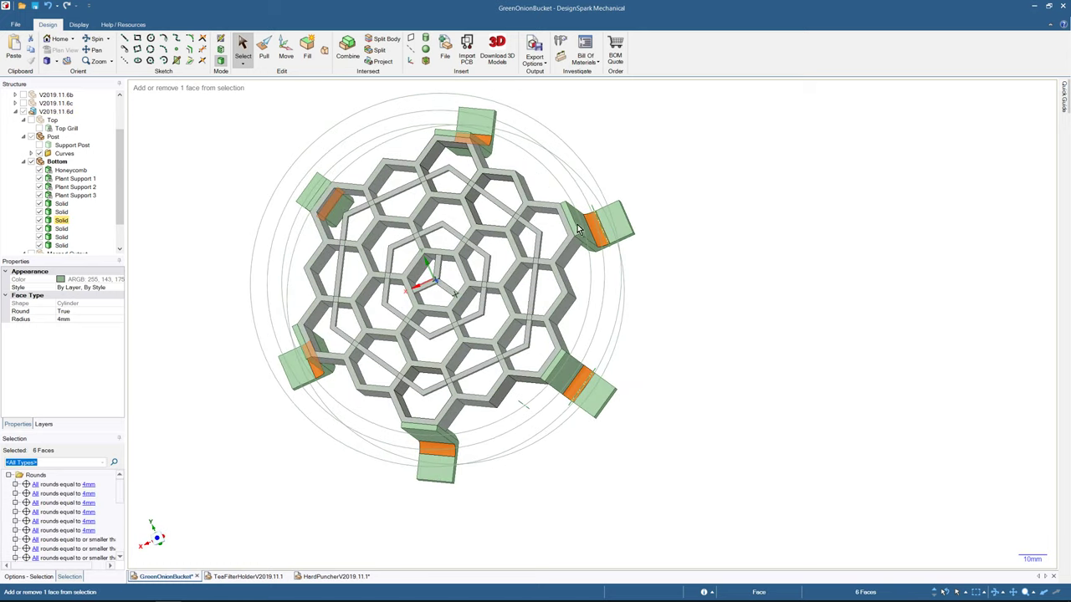
- Pull the inner rounds of all six hooks to a radius of about 4.81 mm
{"action": "left_click", "coordinate": [263, 47]}
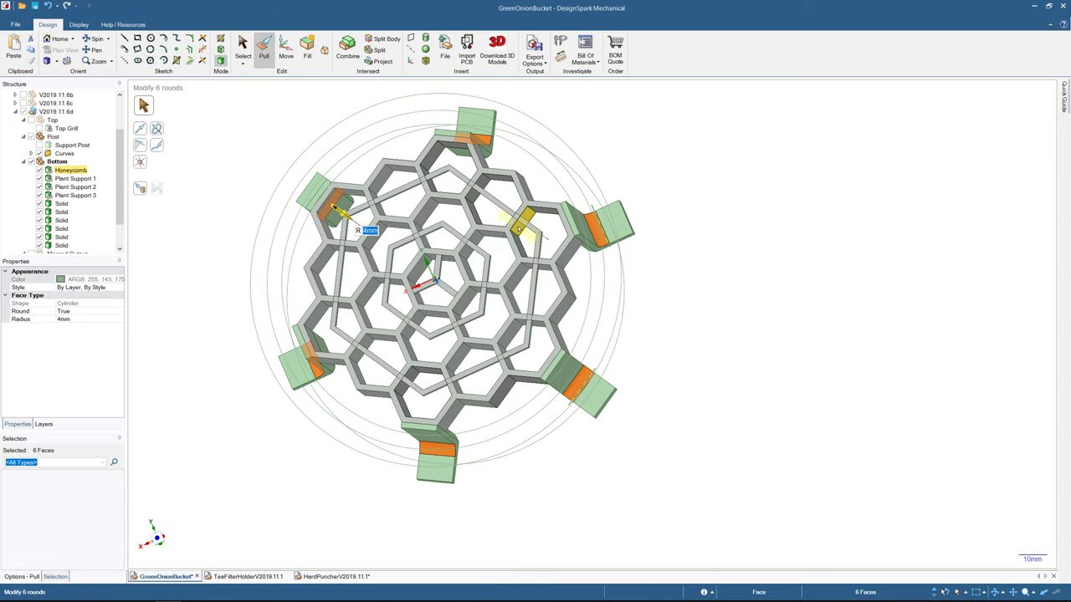
{"action": "middle_click_drag", "start_coordinate": [338, 208], "coordinate": [324, 235]}
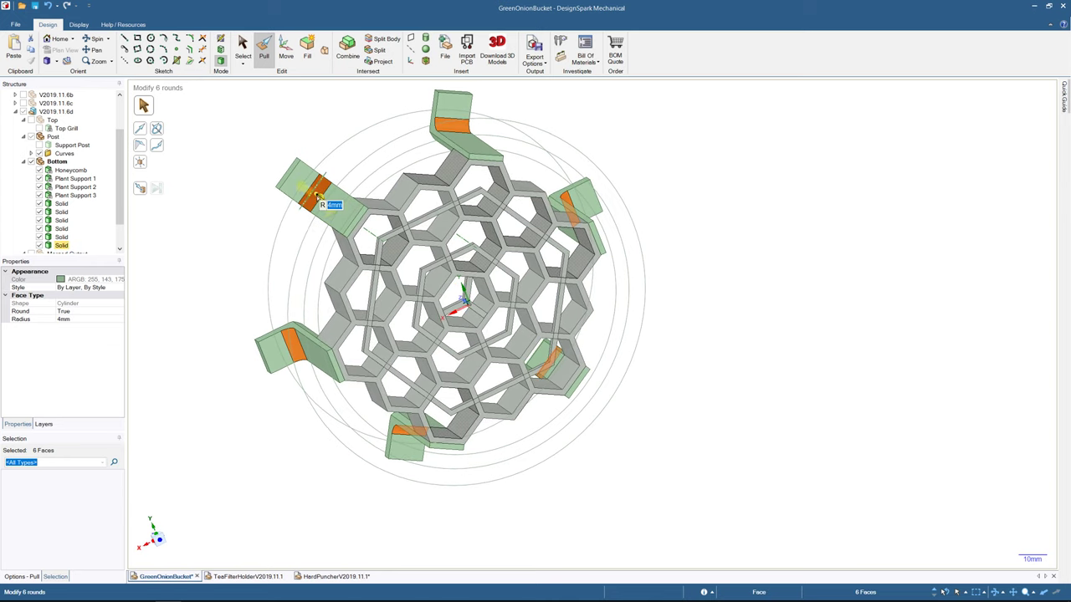
{"action": "left_click_drag", "start_coordinate": [317, 194], "coordinate": [313, 186]}
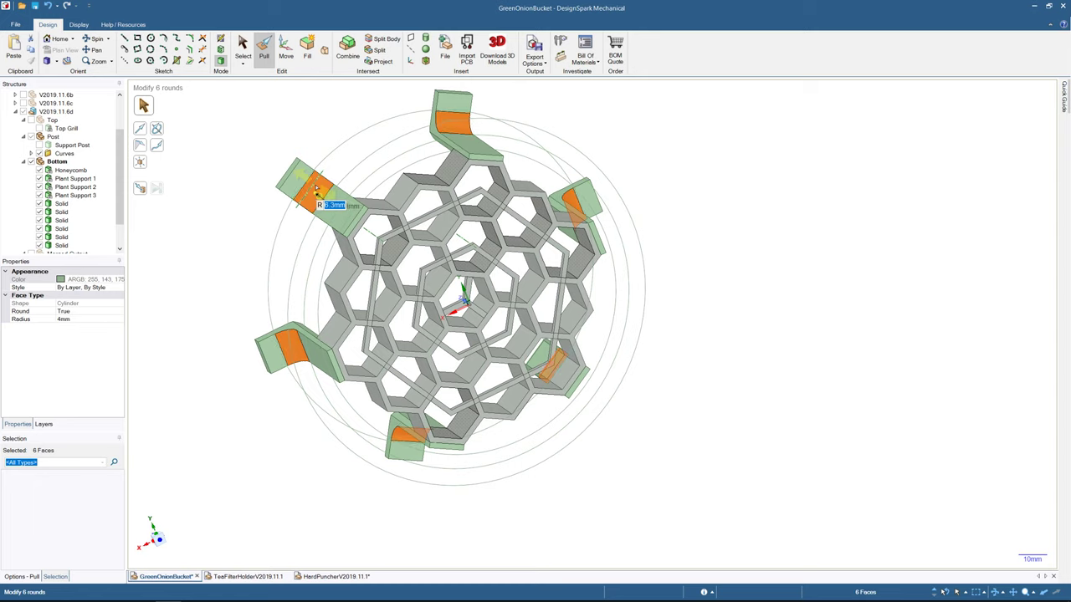
{"action": "left_click_drag", "start_coordinate": [316, 185], "coordinate": [319, 191]}
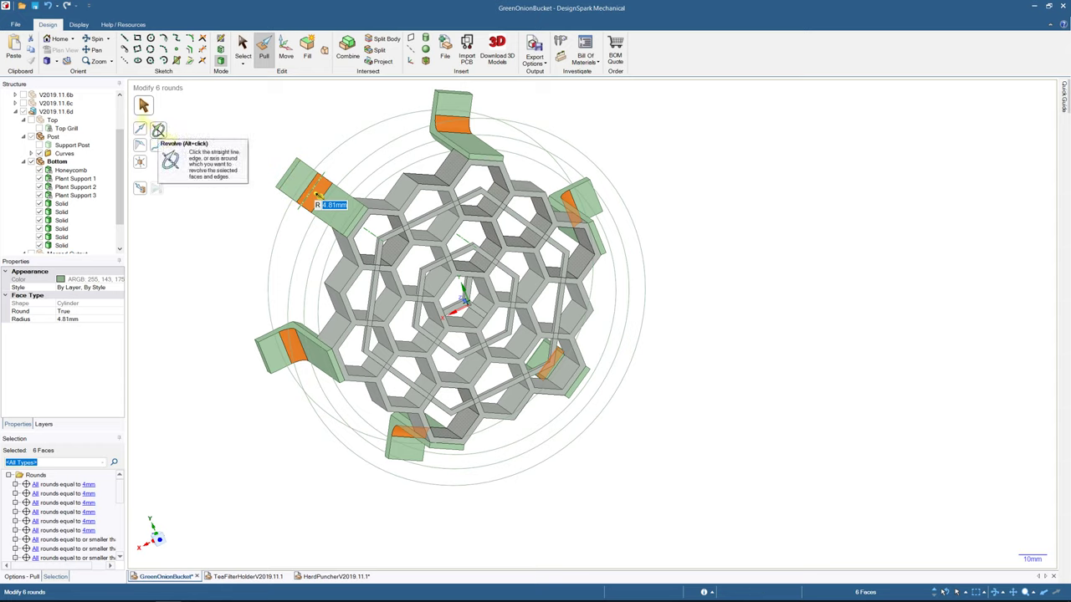
{"action": "scroll", "coordinate": [319, 204], "scroll_direction": "up", "scroll_amount": 5}
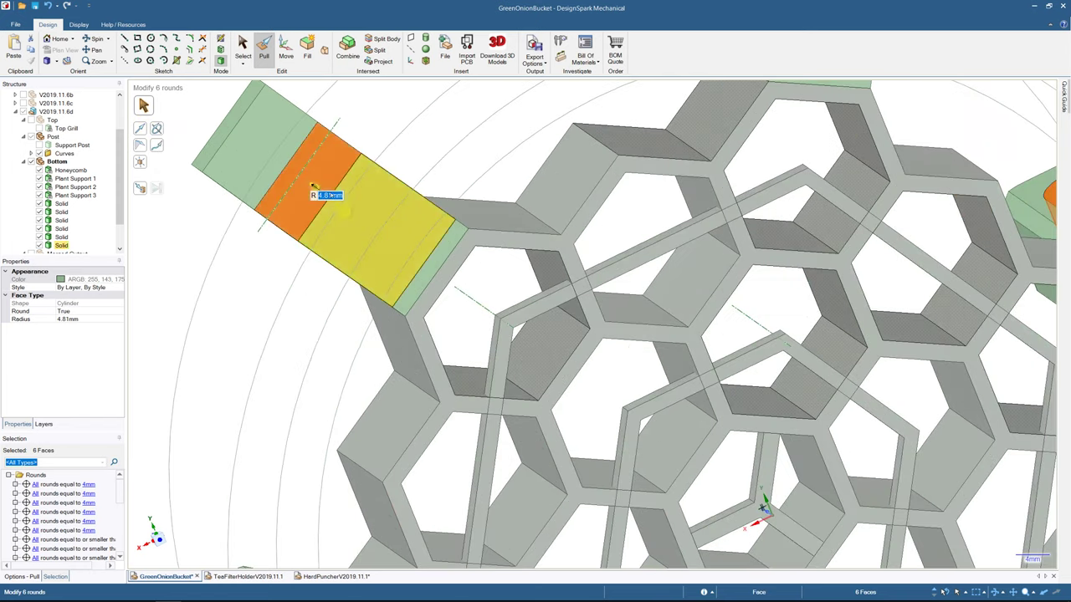
{"action": "left_click", "coordinate": [312, 186]}
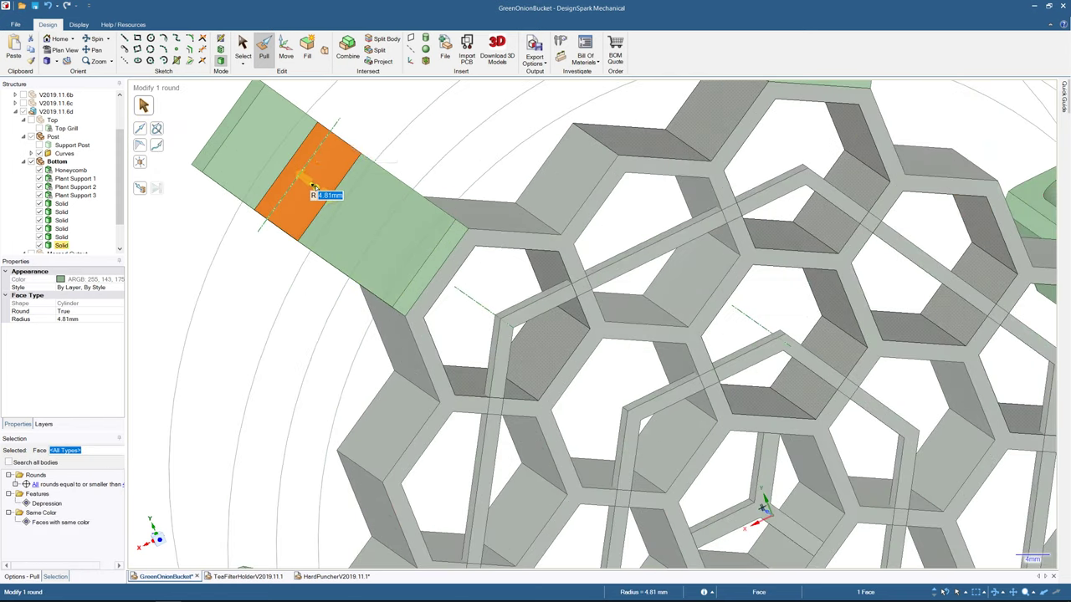
{"action": "scroll", "coordinate": [315, 188], "scroll_direction": "down", "scroll_amount": 5}
{"action": "left_click", "coordinate": [316, 187]}
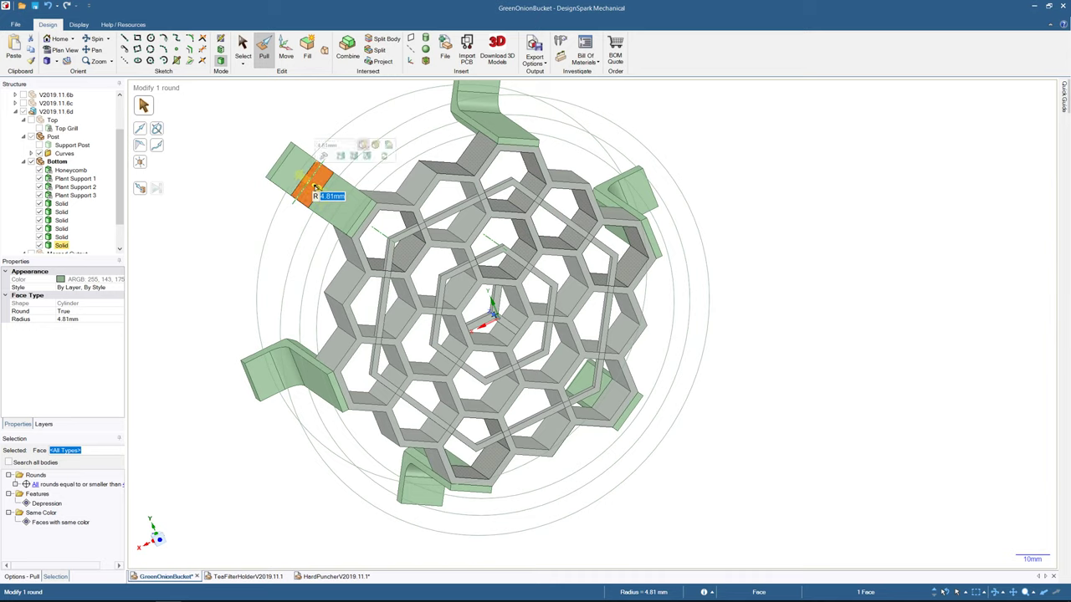
{"action": "key", "text": "Escape"}
{"action": "key", "text": "Escape"}
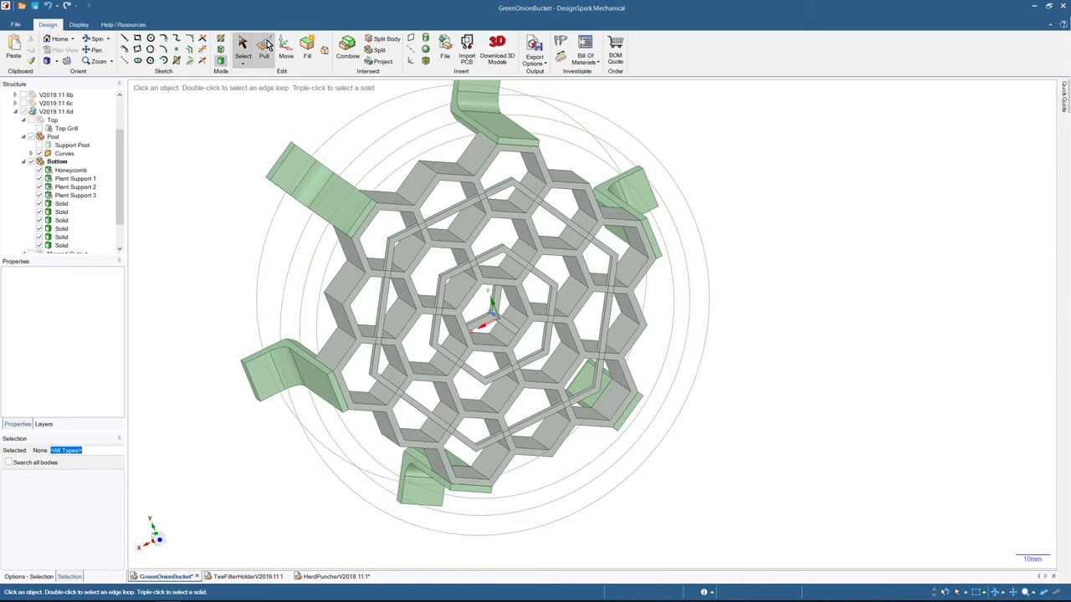
- Select one hook's inner round and try to modify it with the Move and Pull tools
{"action": "key", "text": "p"}
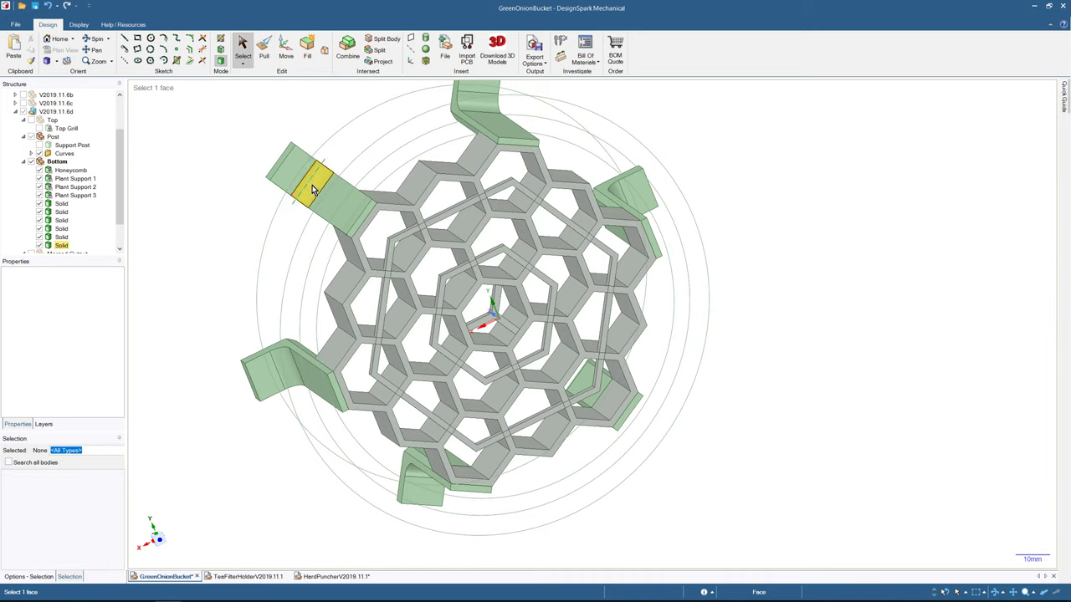
{"action": "left_click", "coordinate": [312, 185]}
{"action": "left_click", "coordinate": [285, 51]}
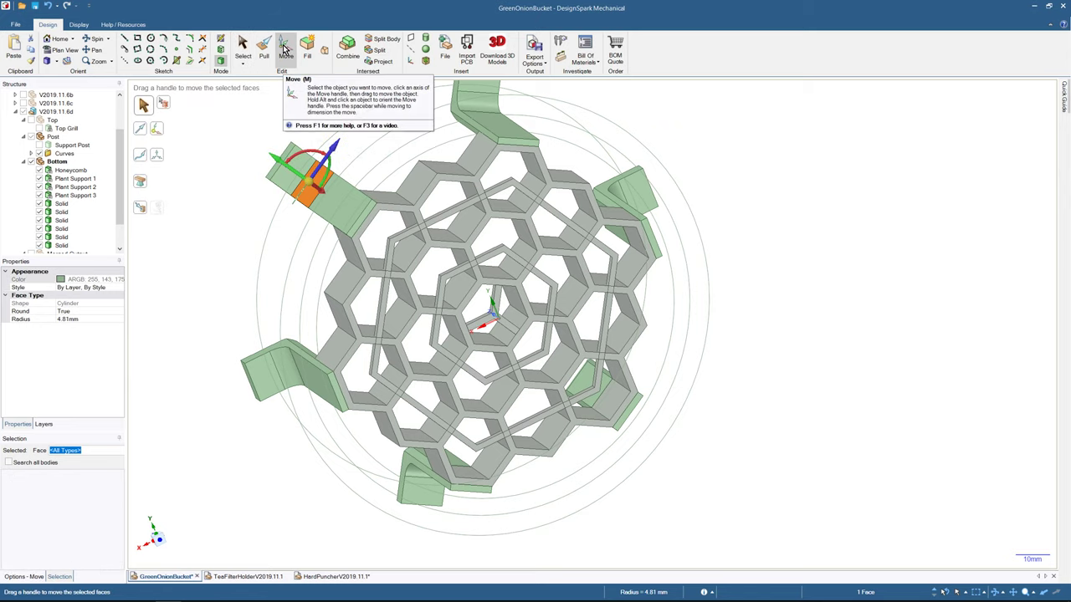
{"action": "left_click", "coordinate": [244, 43]}
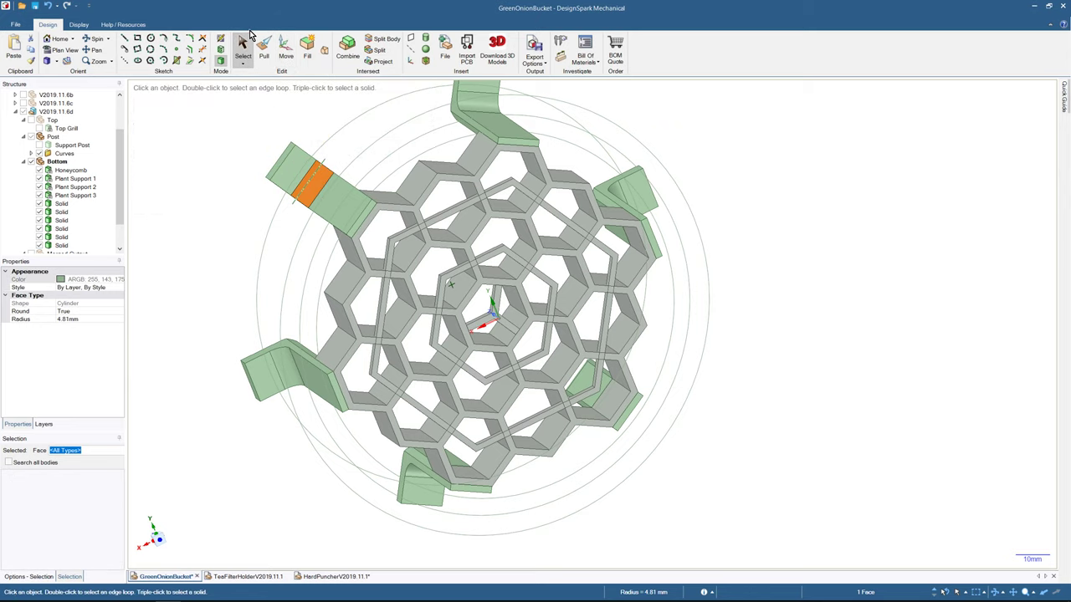
{"action": "left_click", "coordinate": [264, 52]}
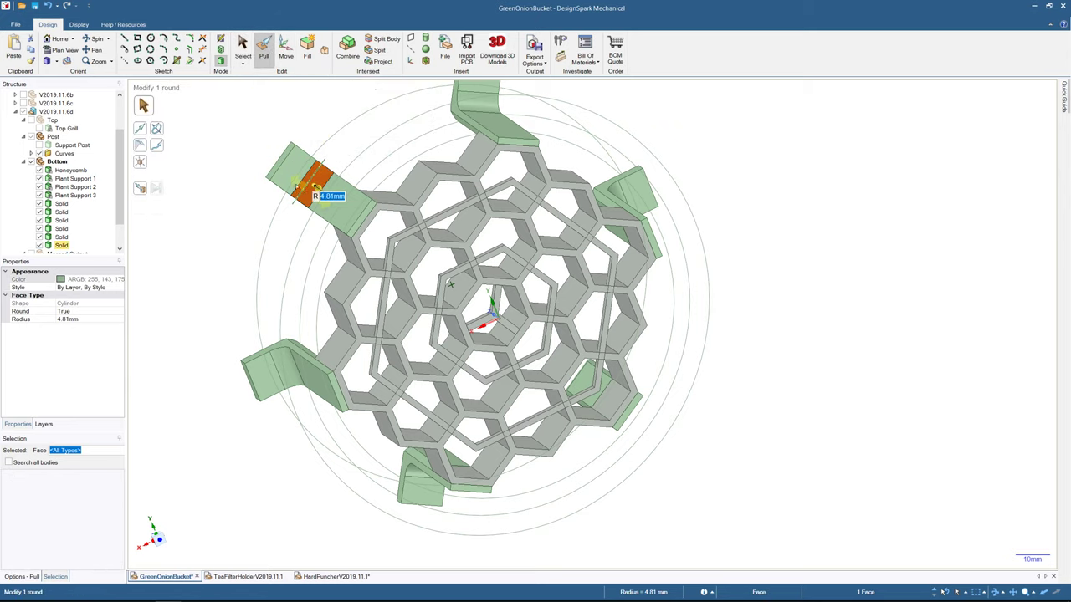
{"action": "middle_click_drag", "start_coordinate": [310, 188], "coordinate": [258, 172]}
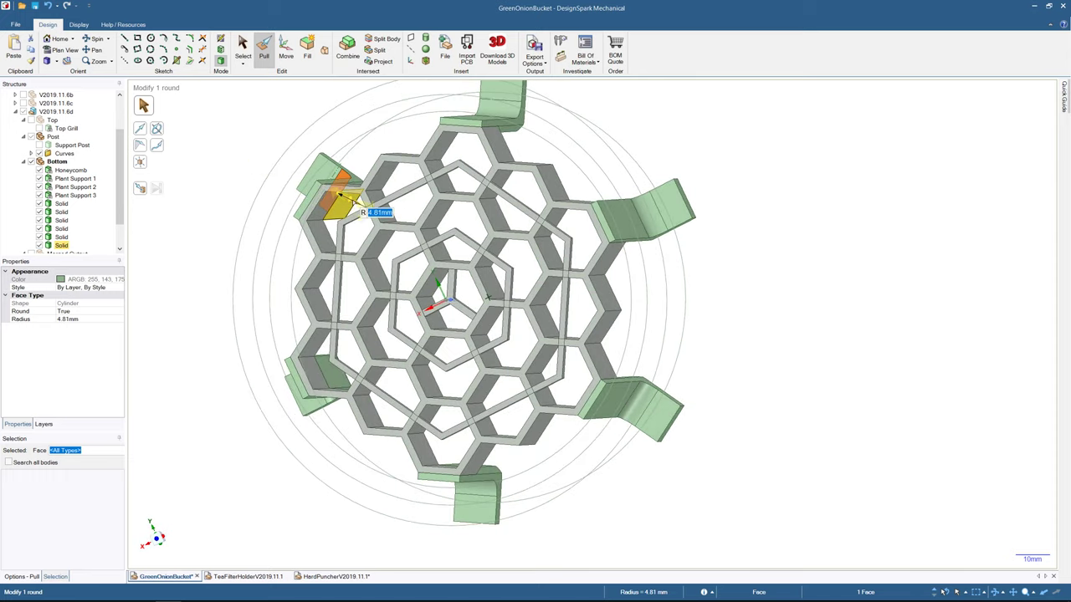
{"action": "left_click", "coordinate": [353, 204]}
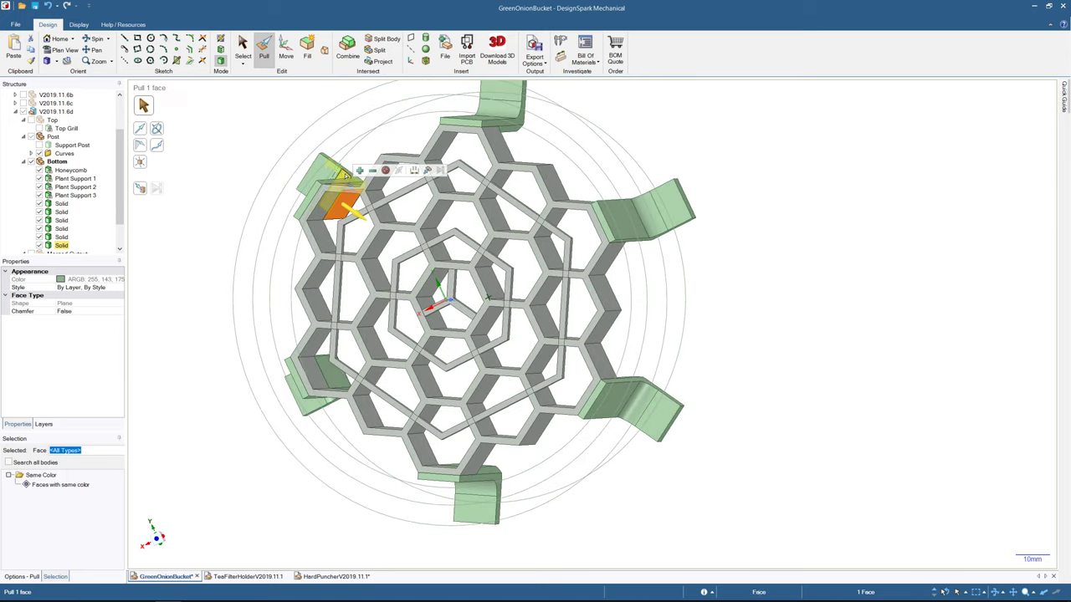
{"action": "left_click", "coordinate": [345, 174]}
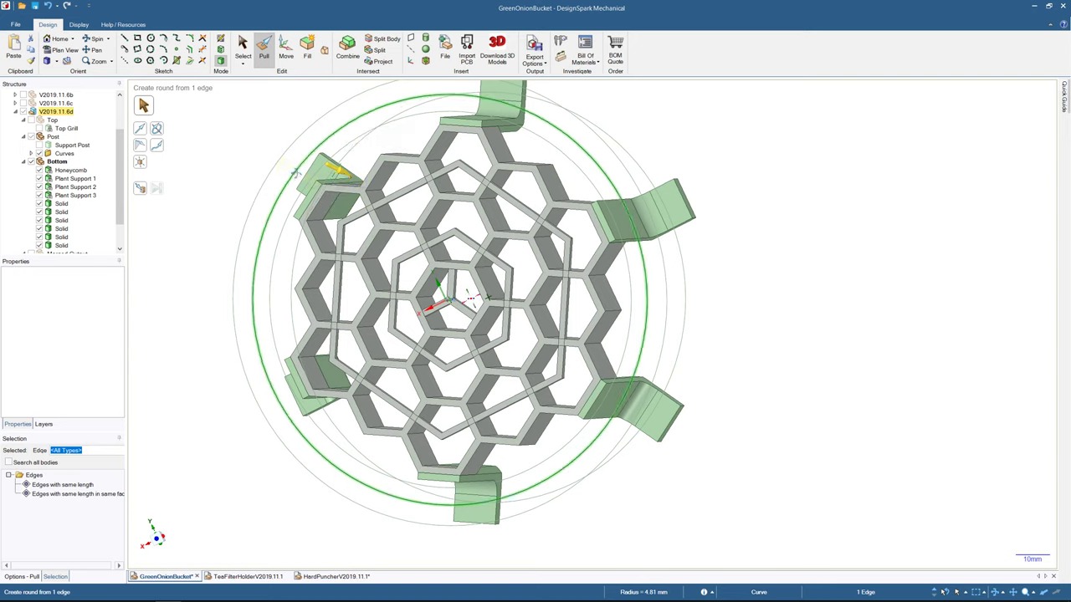
{"action": "middle_click_drag", "start_coordinate": [297, 171], "coordinate": [364, 189]}
- Delete the inner 4 mm rounds from all six hooks, leaving sharp inner corners
{"action": "scroll", "coordinate": [318, 189], "scroll_direction": "up", "scroll_amount": 6}
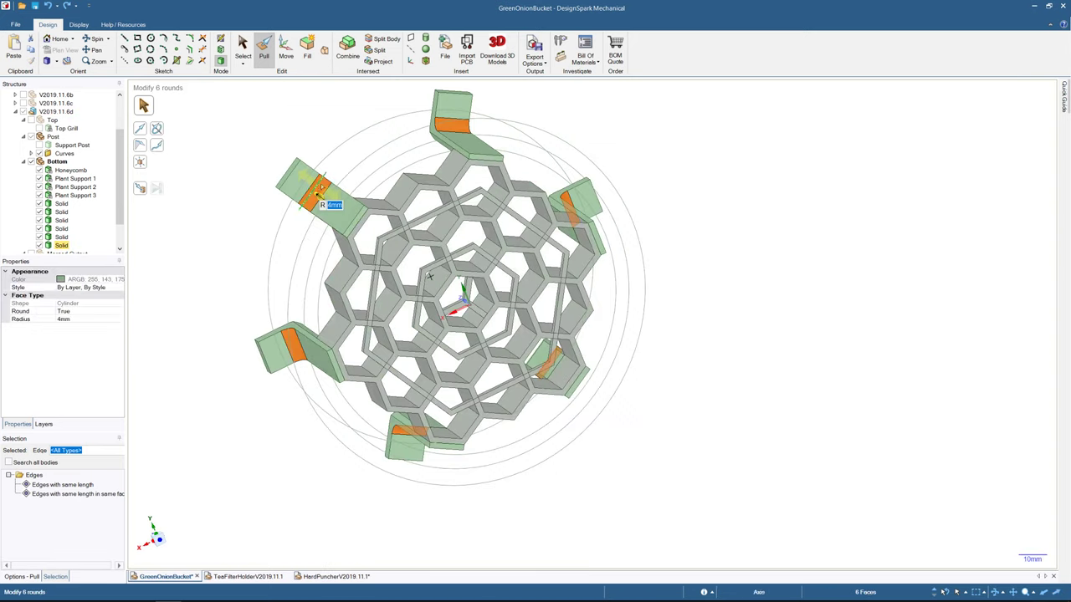
{"action": "scroll", "coordinate": [322, 194], "scroll_direction": "down", "scroll_amount": 3}
{"action": "scroll", "coordinate": [311, 196], "scroll_direction": "up", "scroll_amount": 6}
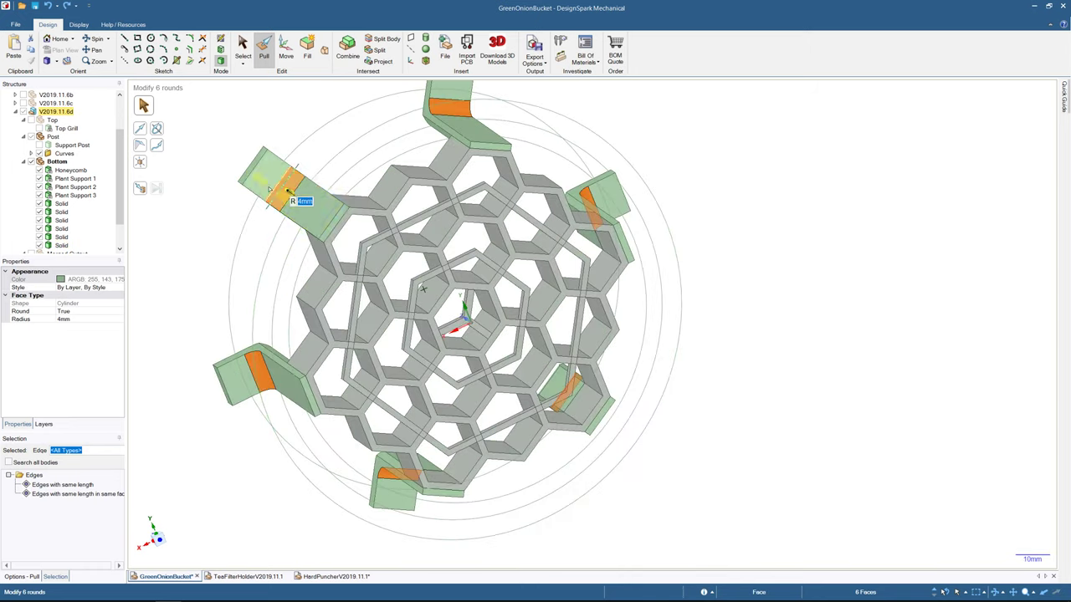
{"action": "middle_click_drag", "start_coordinate": [300, 193], "coordinate": [261, 233]}
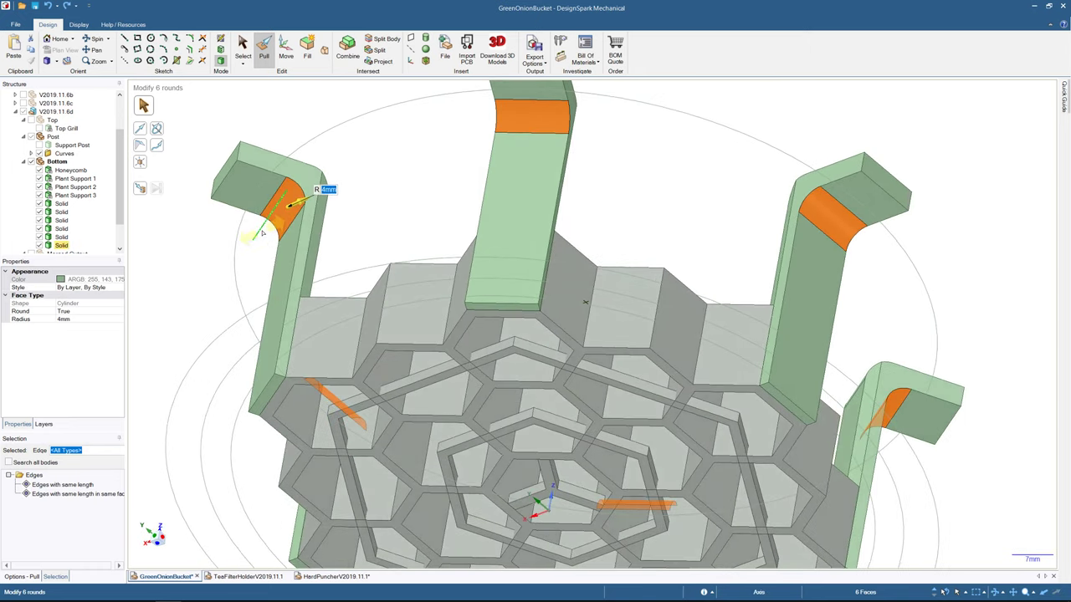
{"action": "key", "text": "Delete"}
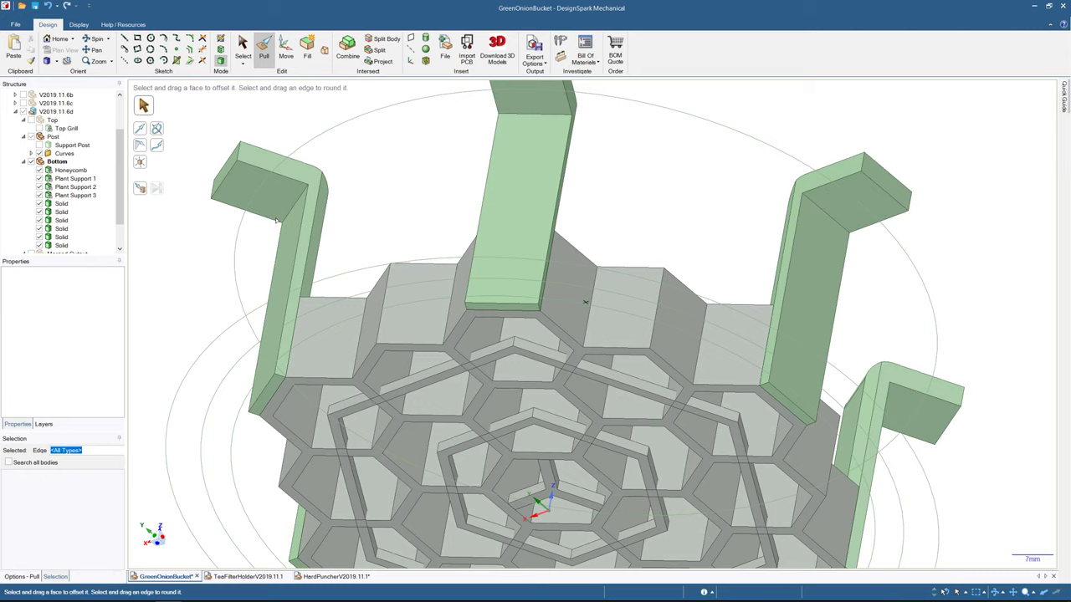
- Measure the distance between one hook's inner corner edge and the 120 mm sketch circle
{"action": "left_click", "coordinate": [284, 220]}
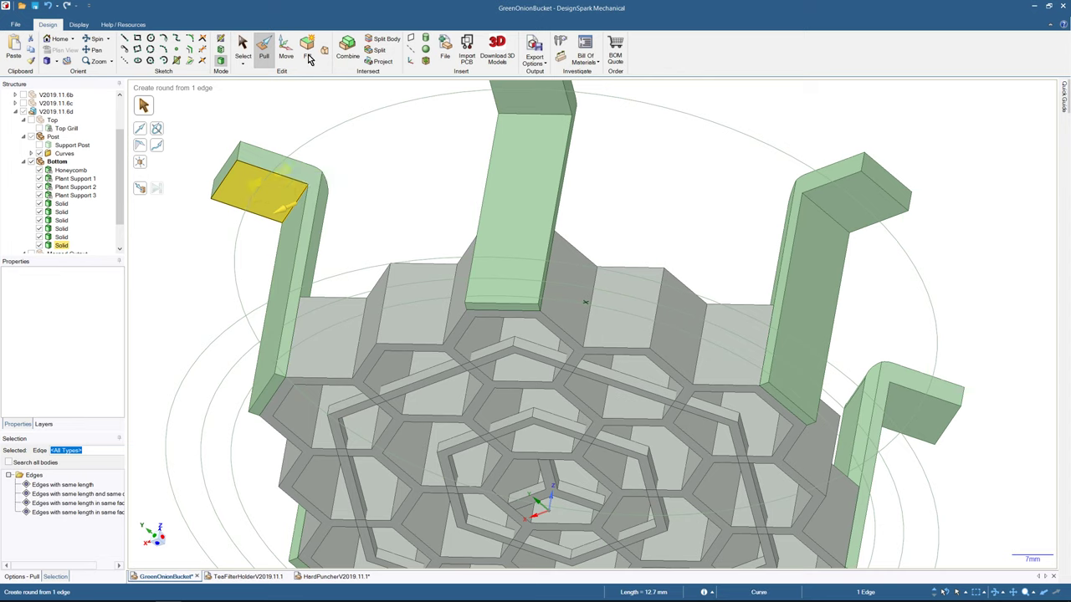
{"action": "left_click", "coordinate": [241, 47]}
{"action": "left_click", "coordinate": [299, 159], "text": "ctrl"}
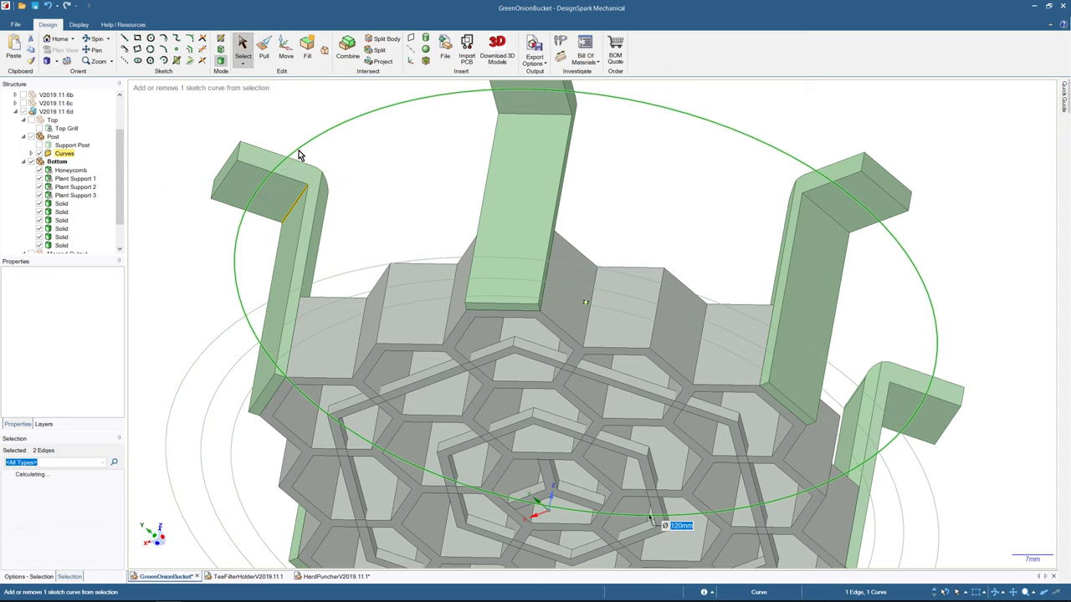
{"action": "left_click", "coordinate": [559, 44]}
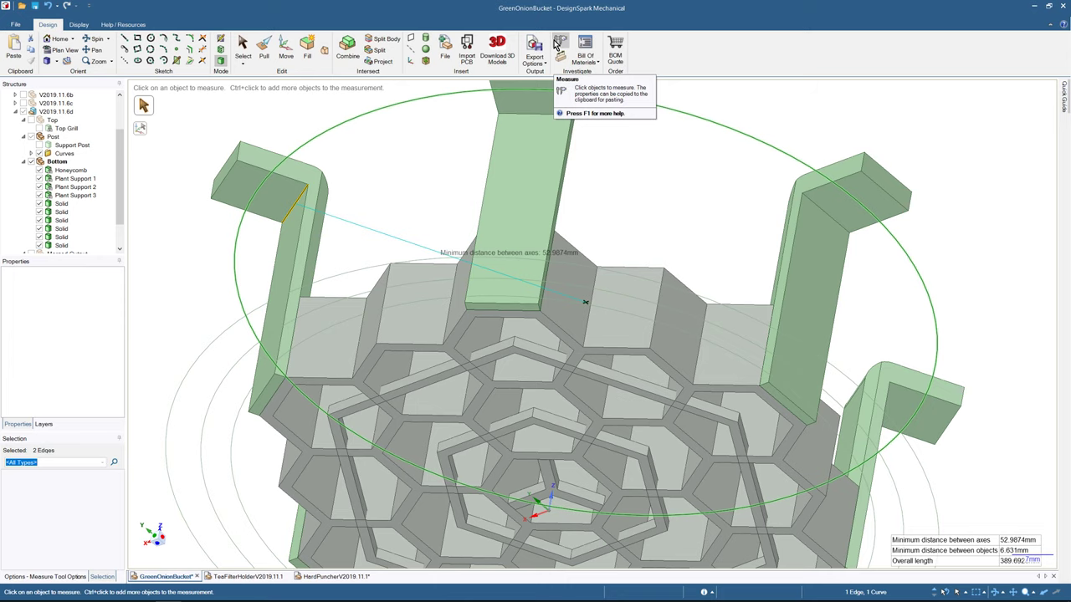
{"action": "middle_click_drag", "start_coordinate": [416, 144], "coordinate": [324, 251]}
{"action": "scroll", "coordinate": [435, 189], "scroll_direction": "up", "scroll_amount": 2}
{"action": "scroll", "coordinate": [435, 182], "scroll_direction": "down", "scroll_amount": 6}
{"action": "scroll", "coordinate": [326, 257], "scroll_direction": "up", "scroll_amount": 3}
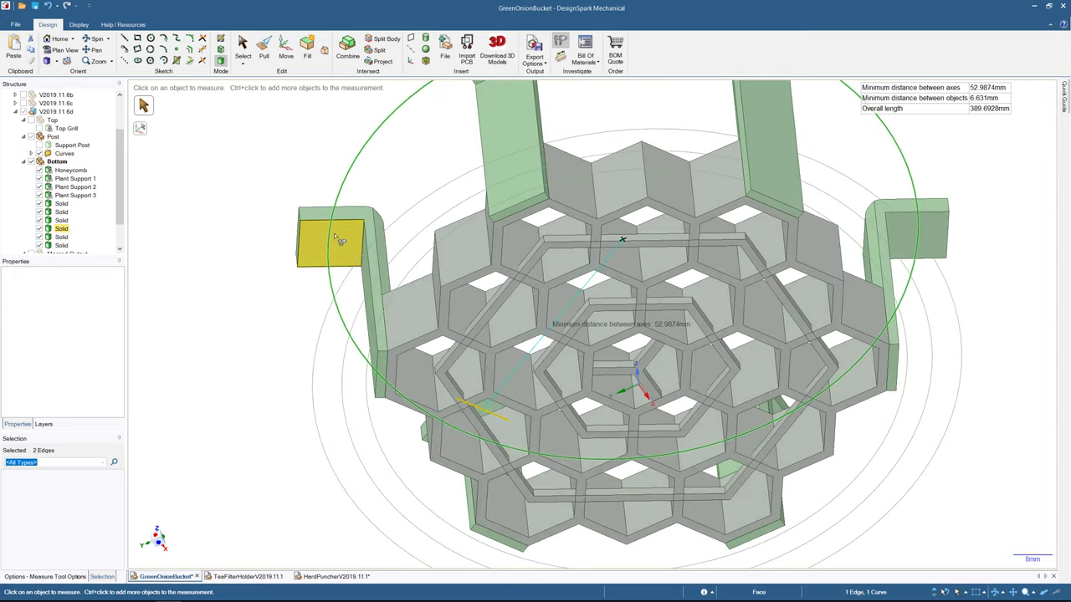
- Pull the inner corner edge of one hook into a round with a 6.63 mm radius
{"action": "scroll", "coordinate": [334, 238], "scroll_direction": "down", "scroll_amount": 1}
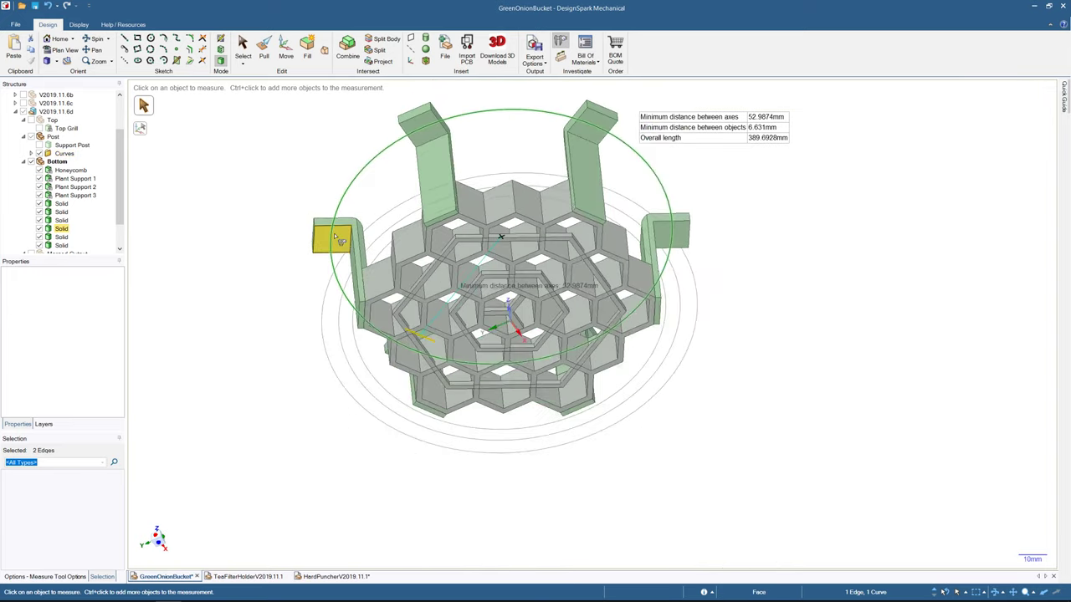
{"action": "scroll", "coordinate": [335, 239], "scroll_direction": "up", "scroll_amount": 4}
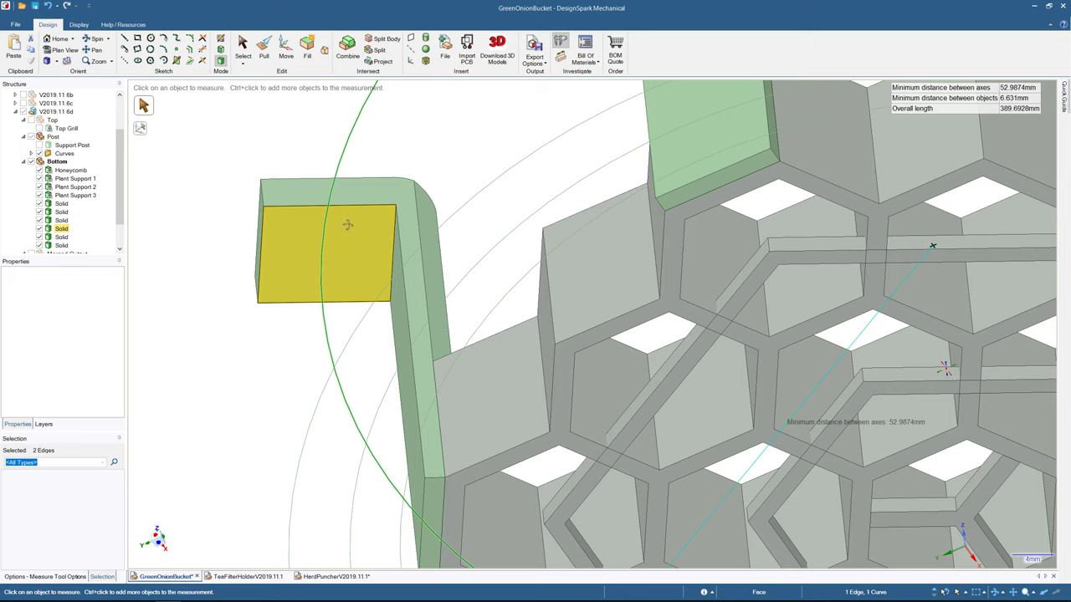
{"action": "middle_click_drag", "start_coordinate": [347, 224], "coordinate": [358, 214]}
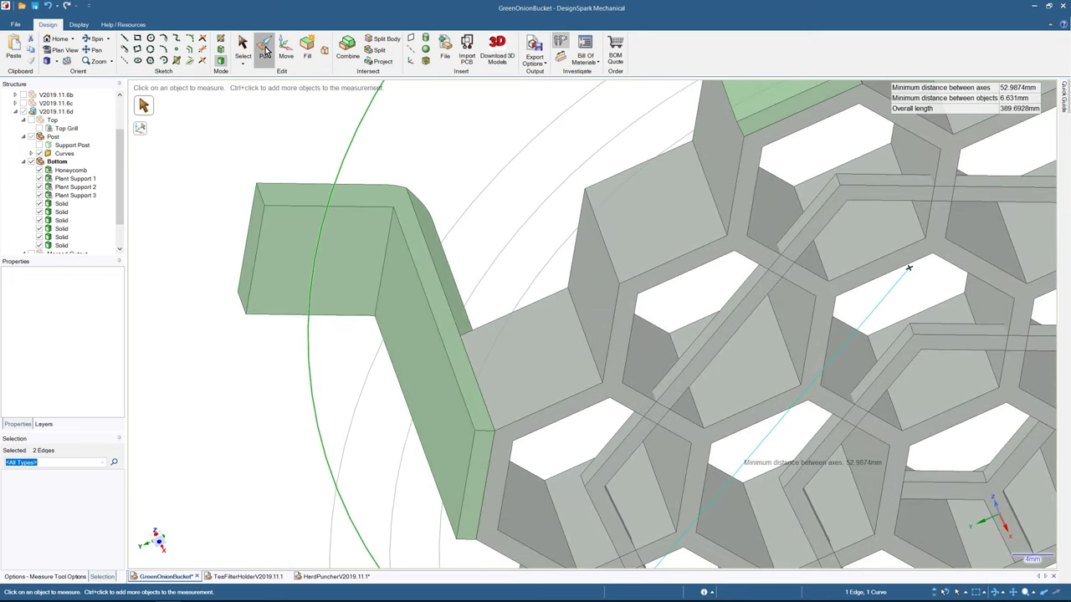
{"action": "left_click", "coordinate": [385, 258]}
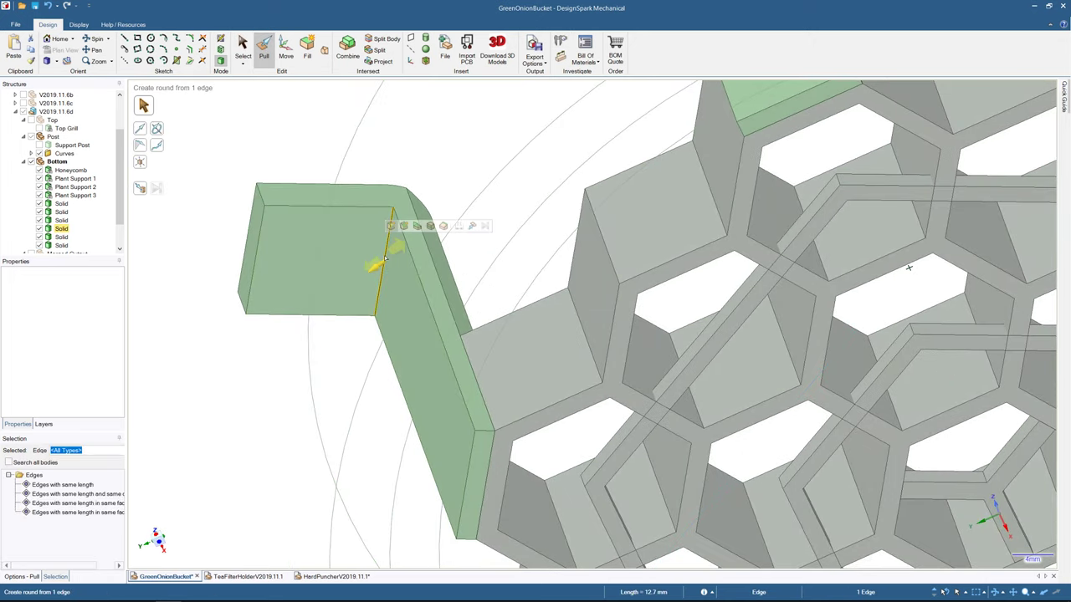
{"action": "left_click_drag", "start_coordinate": [384, 258], "coordinate": [361, 275]}
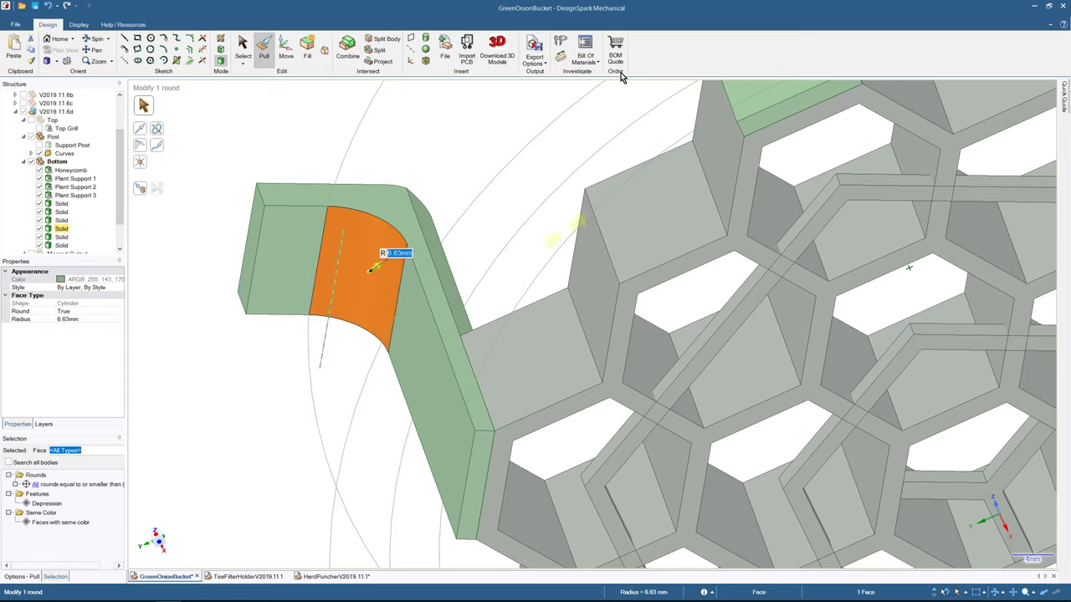
- With the Pull tool, select the sharp inner corner edges of the remaining five hooks
{"action": "middle_click_drag", "start_coordinate": [498, 232], "coordinate": [542, 202]}
{"action": "scroll", "coordinate": [483, 320], "scroll_direction": "down", "scroll_amount": 5}
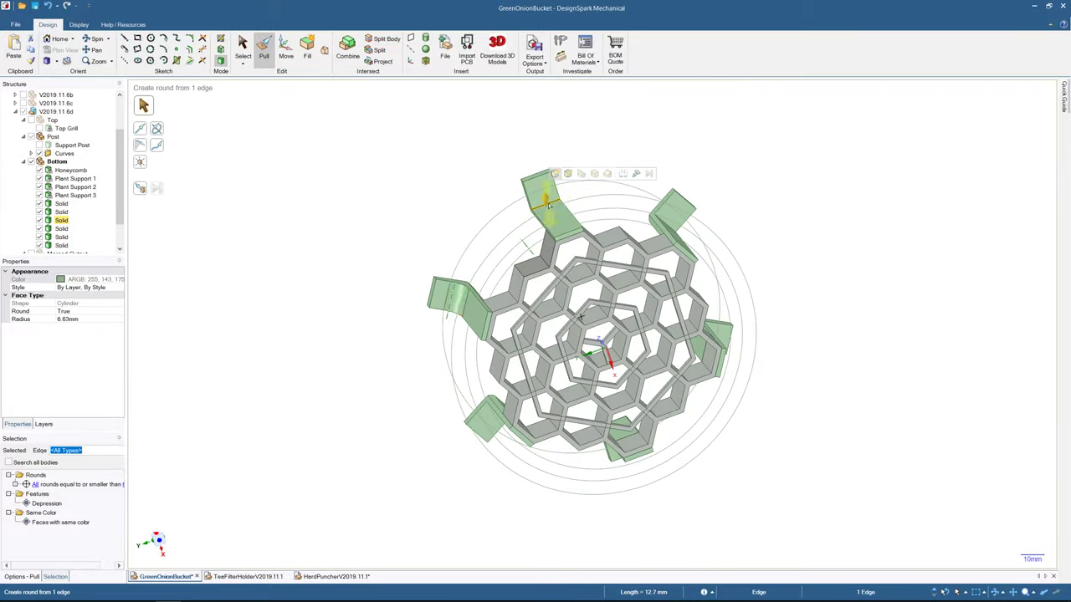
{"action": "left_click", "coordinate": [550, 206]}
{"action": "middle_click_drag", "start_coordinate": [550, 206], "coordinate": [706, 274]}
{"action": "left_click", "coordinate": [616, 295], "text": "ctrl"}
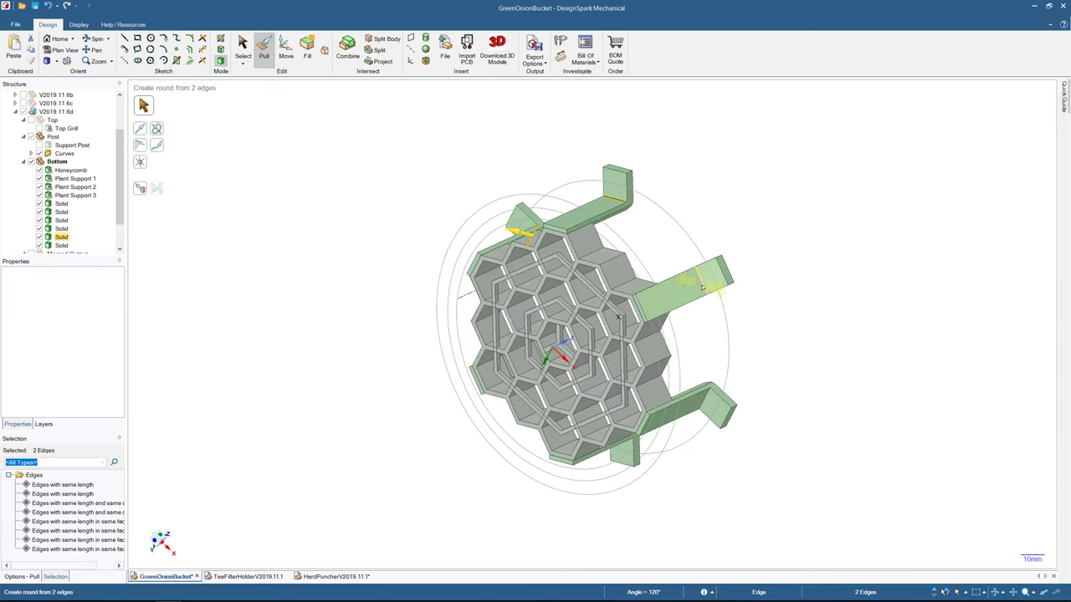
{"action": "left_click", "coordinate": [703, 282], "text": "ctrl"}
{"action": "middle_click_drag", "start_coordinate": [694, 382], "coordinate": [725, 370]}
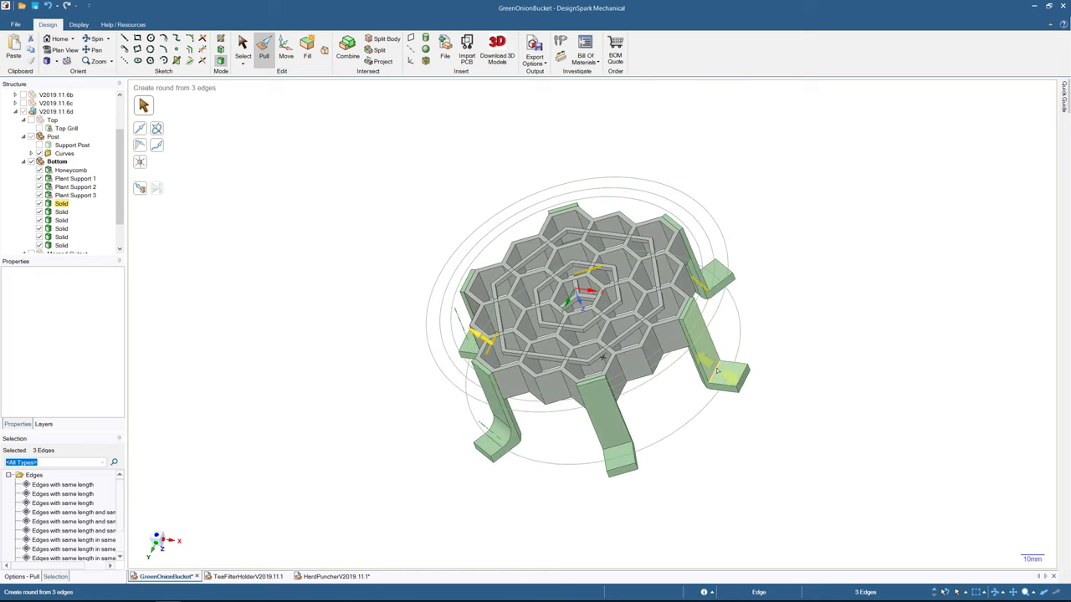
{"action": "left_click", "coordinate": [717, 371], "text": "ctrl"}
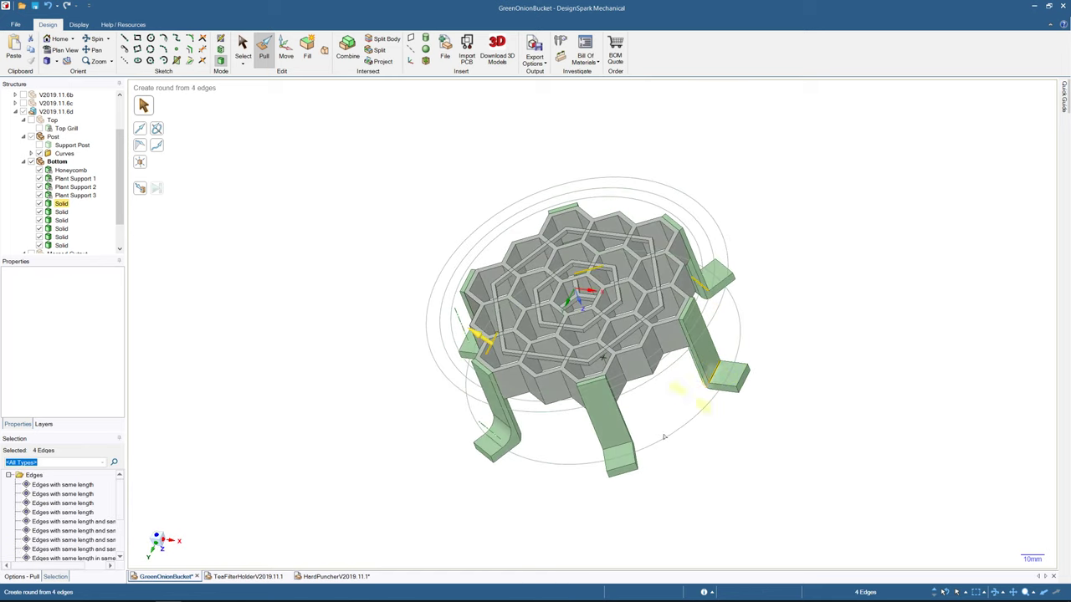
{"action": "left_click", "coordinate": [615, 448], "text": "ctrl"}
{"action": "middle_click_drag", "start_coordinate": [508, 370], "coordinate": [512, 410]}
{"action": "mouse_move", "coordinate": [460, 322]}
{"action": "middle_mouse_down"}
{"action": "mouse_move", "coordinate": [481, 364]}
{"action": "mouse_move", "coordinate": [470, 292]}
{"action": "mouse_move", "coordinate": [460, 318]}
{"action": "middle_mouse_up"}
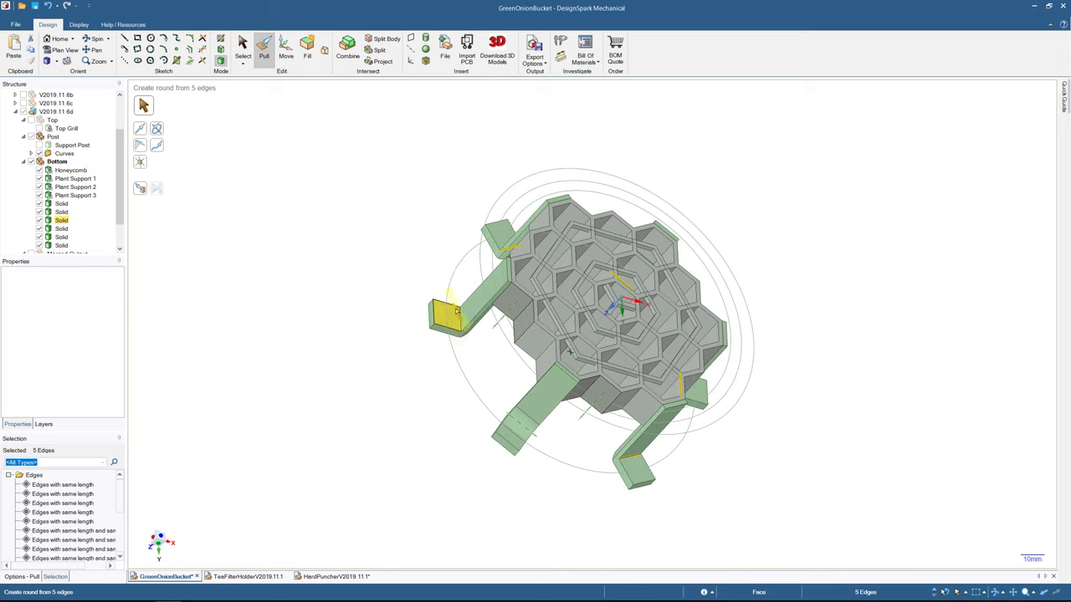
- Pull the five selected inner corner edges into rounds with a 6.63 mm radius
{"action": "left_click_drag", "start_coordinate": [458, 314], "coordinate": [458, 286]}
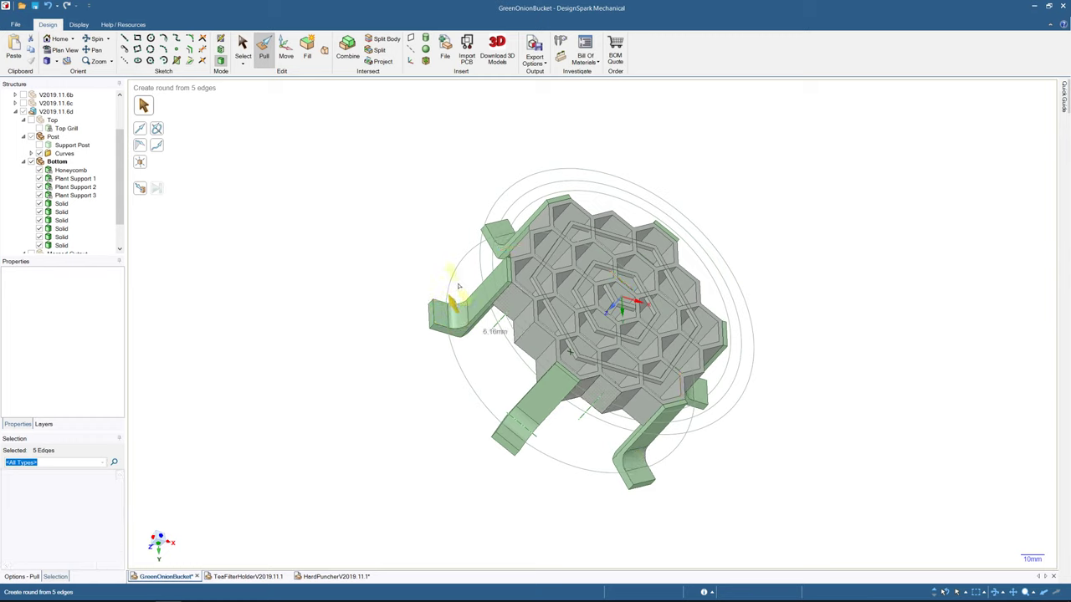
{"action": "type", "text": "6.63mm"}
{"action": "left_click_drag", "start_coordinate": [458, 286], "coordinate": [458, 286]}
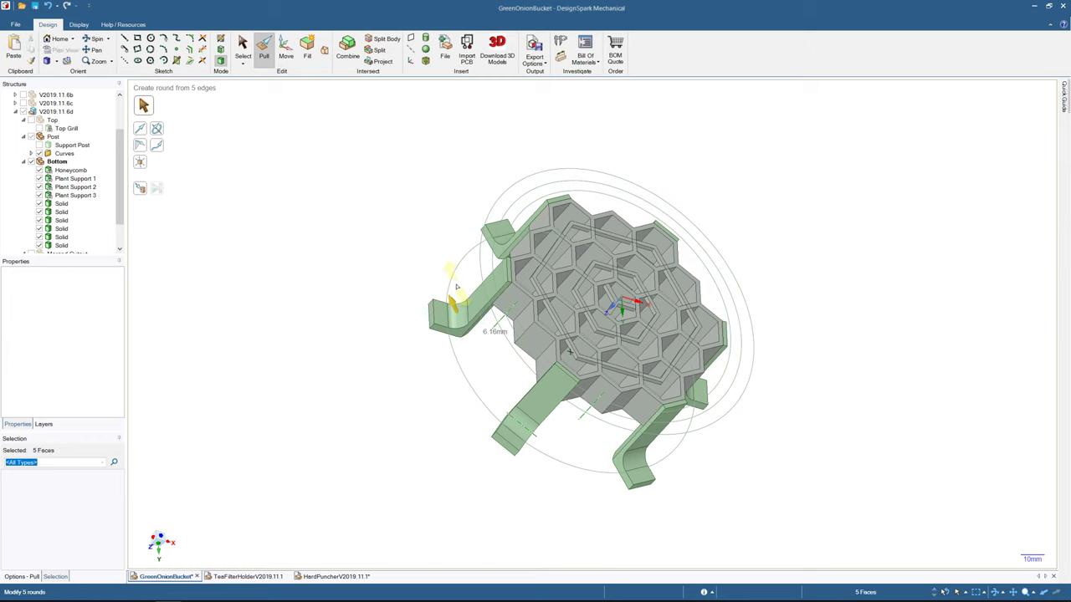
- Examine one hook's inner corner up close to check its enlarged round and the adjoining faces
{"action": "left_click", "coordinate": [243, 48]}
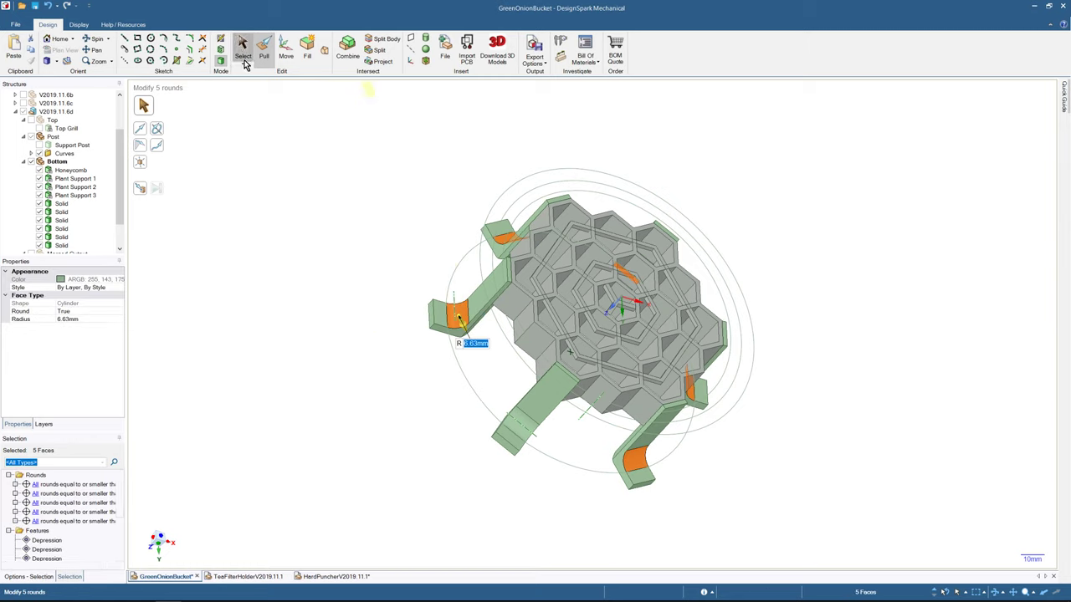
{"action": "middle_click_drag", "start_coordinate": [360, 326], "coordinate": [423, 352]}
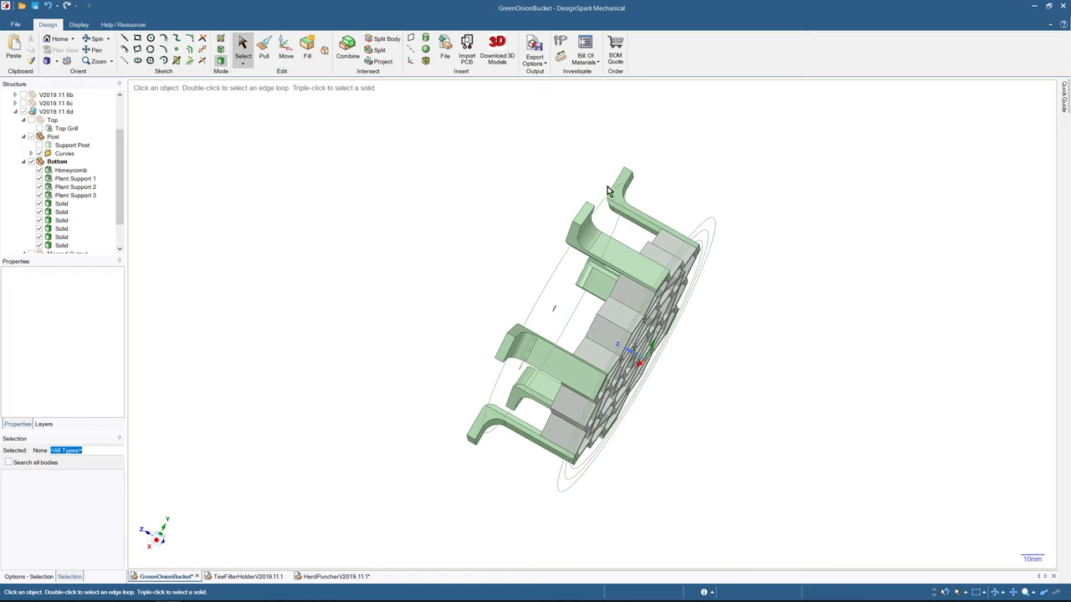
{"action": "scroll", "coordinate": [644, 201], "scroll_direction": "up", "scroll_amount": 4}
{"action": "mouse_move", "coordinate": [644, 202]}
{"action": "middle_mouse_down"}
{"action": "mouse_move", "coordinate": [658, 205]}
{"action": "mouse_move", "coordinate": [619, 187]}
{"action": "mouse_move", "coordinate": [636, 190]}
{"action": "mouse_move", "coordinate": [641, 222]}
{"action": "middle_mouse_up"}
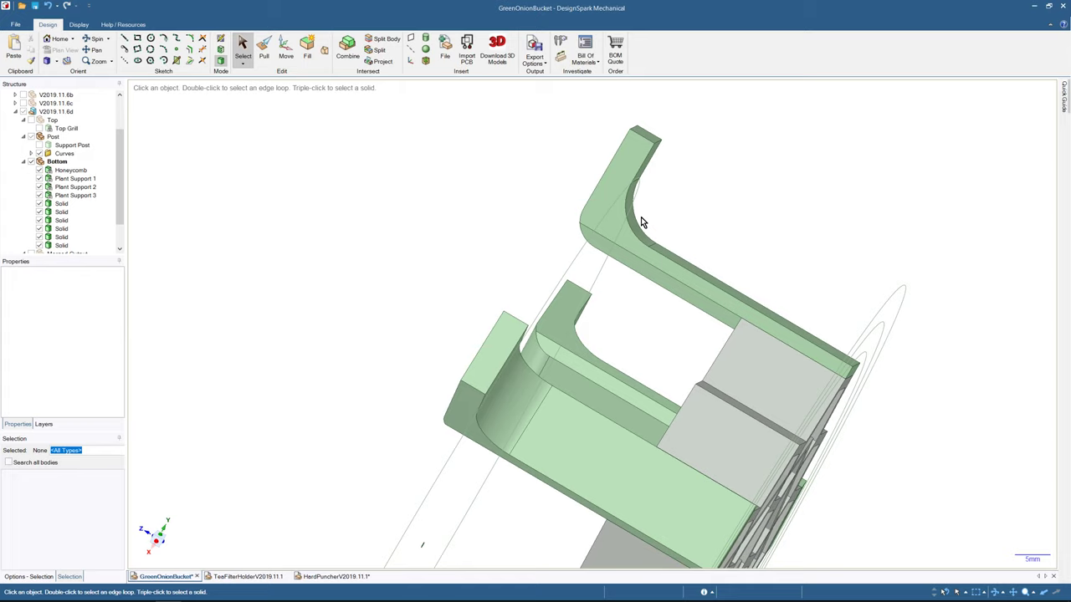
{"action": "left_click", "coordinate": [626, 216]}
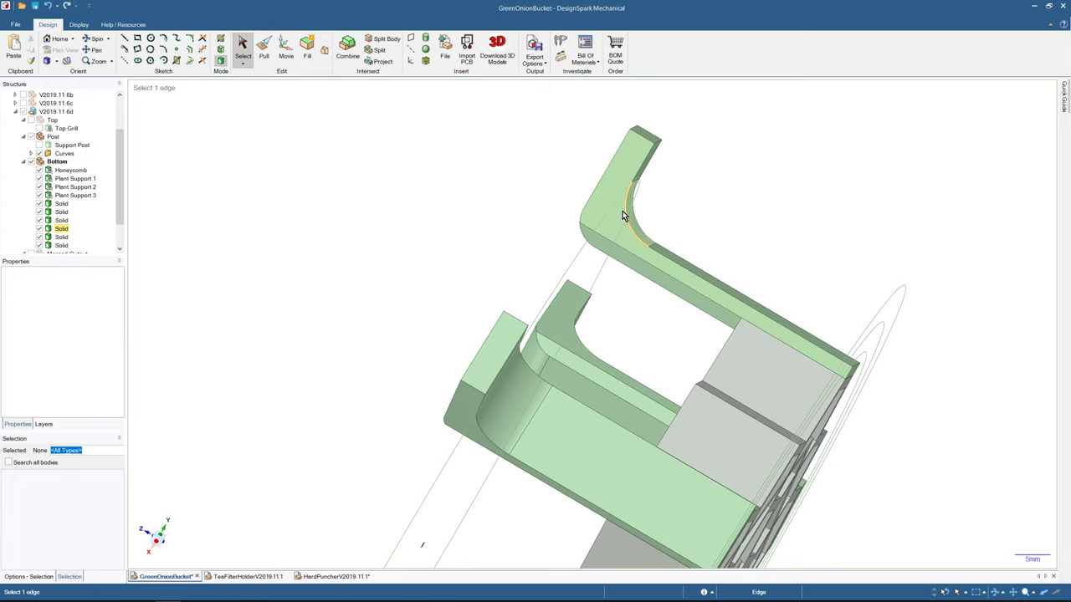
{"action": "left_click", "coordinate": [626, 210]}
{"action": "middle_click_drag", "start_coordinate": [626, 210], "coordinate": [623, 205]}
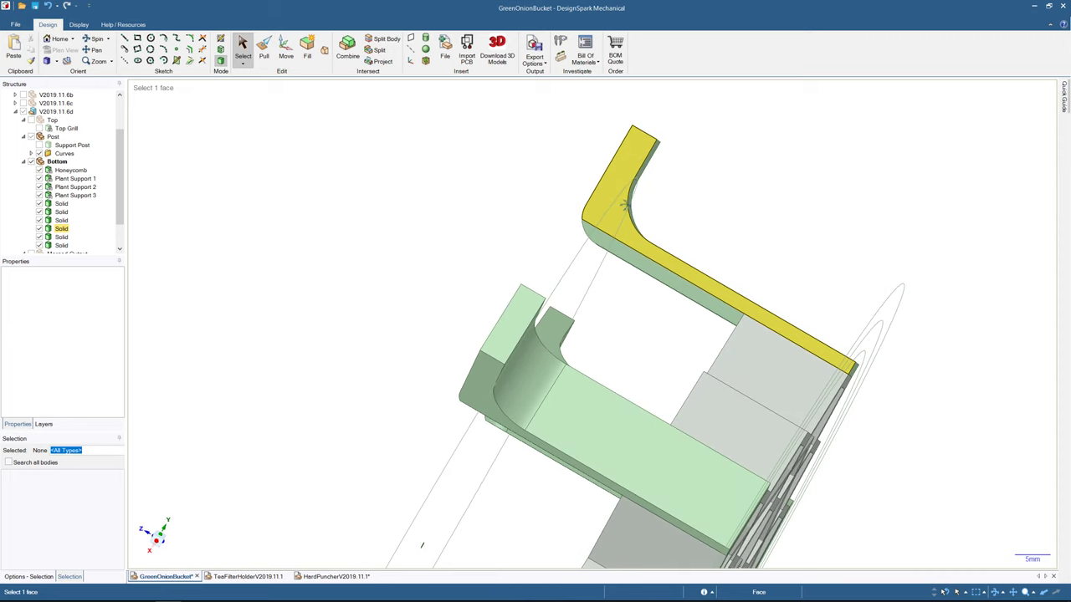
{"action": "left_click", "coordinate": [628, 208]}
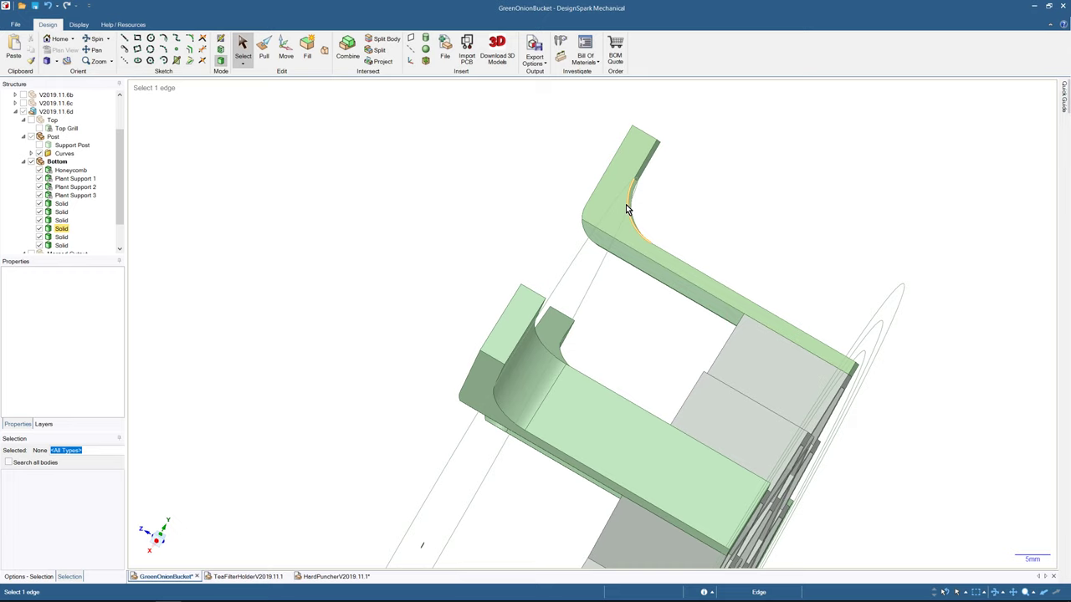
{"action": "mouse_move", "coordinate": [625, 206]}
{"action": "middle_mouse_down"}
{"action": "mouse_move", "coordinate": [627, 223]}
{"action": "mouse_move", "coordinate": [613, 198]}
{"action": "mouse_move", "coordinate": [634, 282]}
{"action": "middle_mouse_up"}
{"action": "scroll", "coordinate": [599, 226], "scroll_direction": "up", "scroll_amount": 4}
- Examine all six rounded hooks and the sketch circle crossing them from several sides
{"action": "scroll", "coordinate": [598, 227], "scroll_direction": "down", "scroll_amount": 10}
{"action": "middle_click_drag", "start_coordinate": [555, 305], "coordinate": [582, 232]}
{"action": "middle_click_drag", "start_coordinate": [600, 393], "coordinate": [456, 226]}
{"action": "scroll", "coordinate": [581, 268], "scroll_direction": "up", "scroll_amount": 5}
{"action": "middle_click_drag", "start_coordinate": [680, 316], "coordinate": [655, 220]}
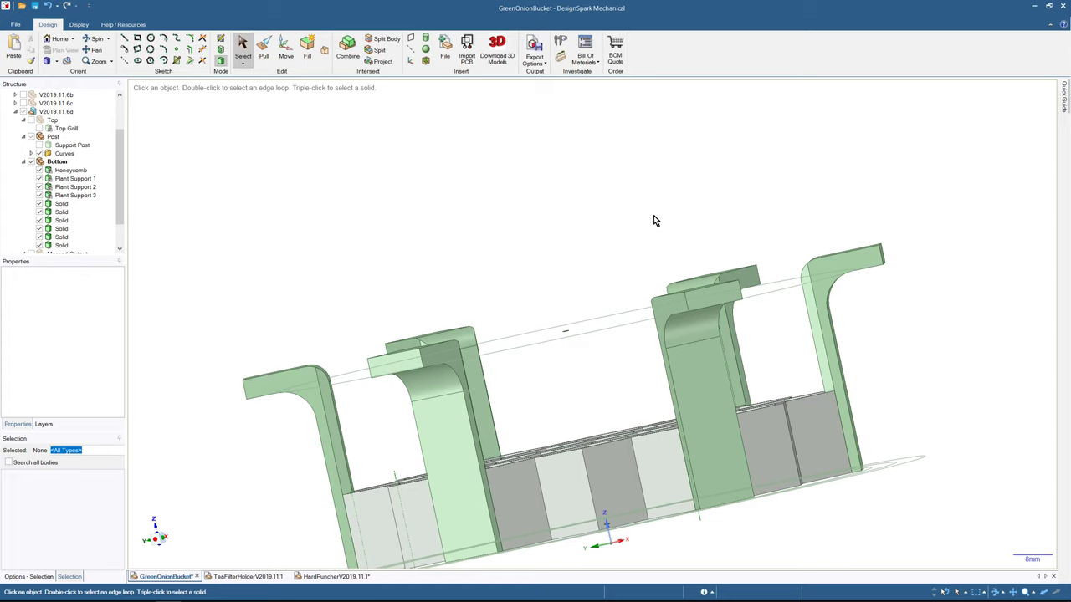
{"action": "middle_click_drag", "start_coordinate": [654, 215], "coordinate": [638, 138]}
{"action": "middle_click_drag", "start_coordinate": [572, 368], "coordinate": [619, 464]}
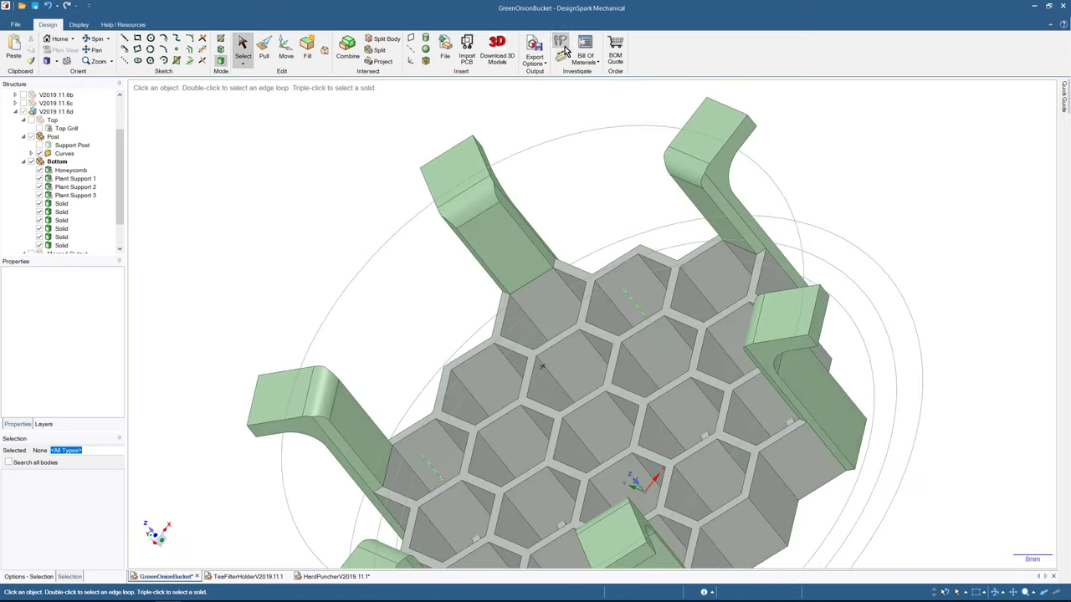
- Measure the diameter of the sketch circle crossing the hooks and examine its position on the hook ends
{"action": "left_click", "coordinate": [560, 43]}
{"action": "left_click", "coordinate": [591, 132]}
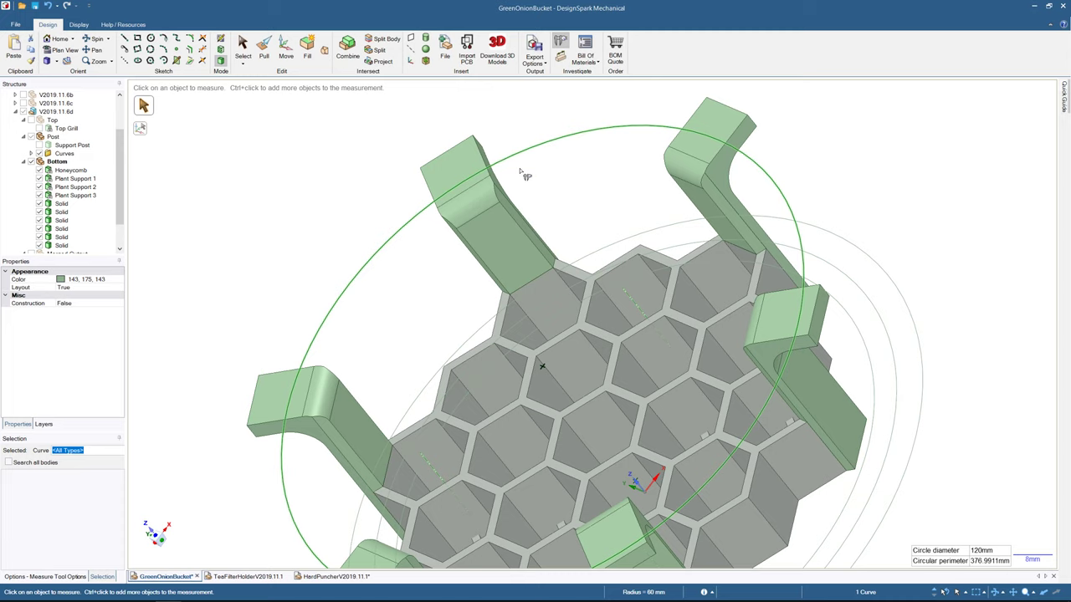
{"action": "middle_click_drag", "start_coordinate": [527, 176], "coordinate": [545, 385]}
{"action": "middle_click_drag", "start_coordinate": [462, 68], "coordinate": [456, 63]}
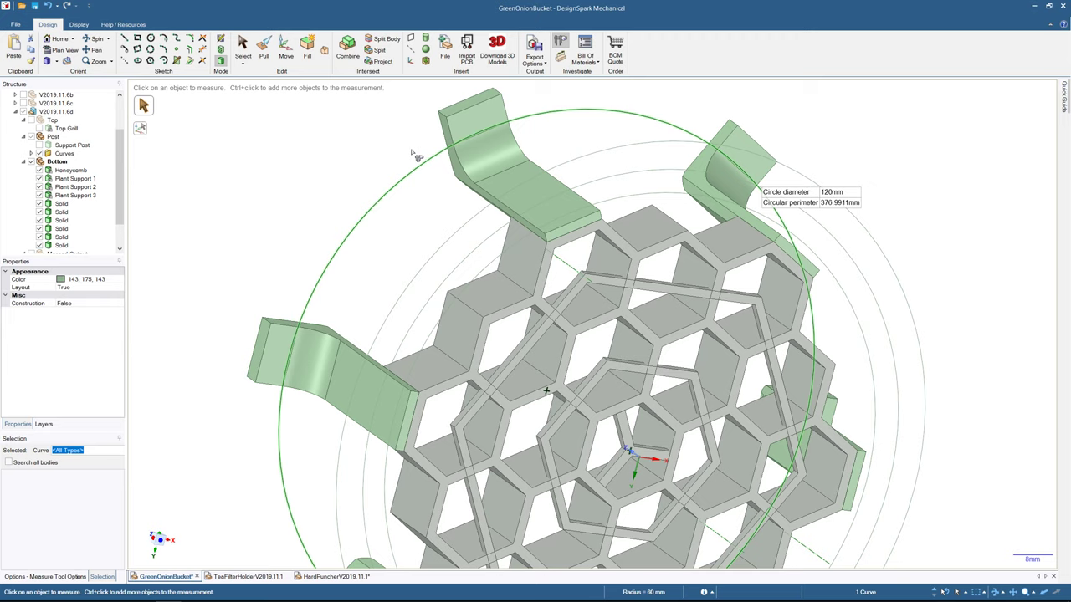
{"action": "middle_click_drag", "start_coordinate": [393, 151], "coordinate": [368, 138]}
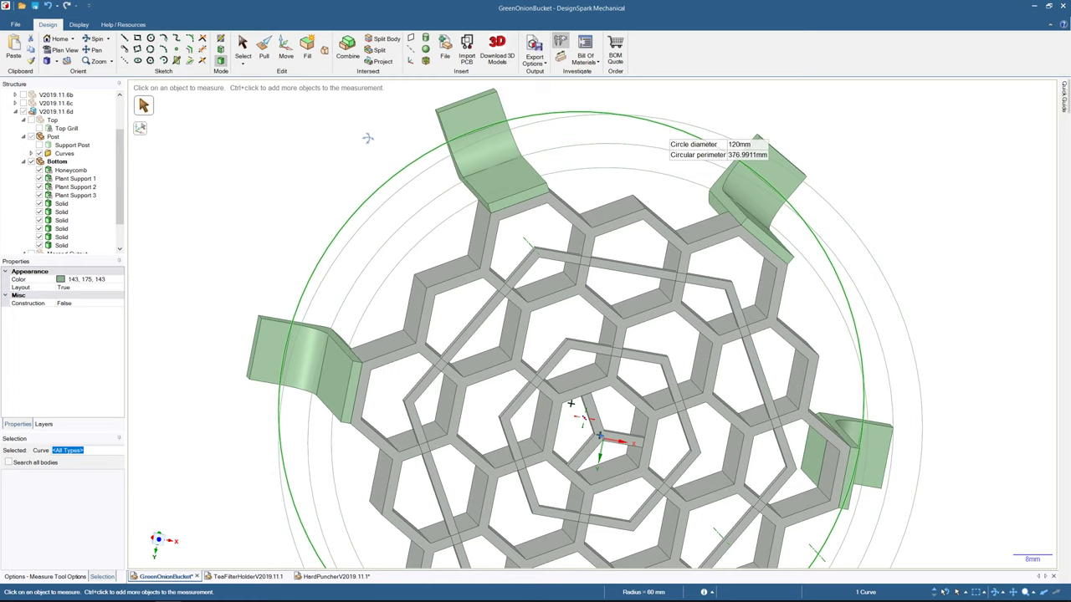
{"action": "mouse_move", "coordinate": [368, 138]}
{"action": "middle_mouse_down"}
{"action": "mouse_move", "coordinate": [470, 163]}
{"action": "mouse_move", "coordinate": [627, 88]}
{"action": "mouse_move", "coordinate": [615, 104]}
{"action": "mouse_move", "coordinate": [564, 96]}
{"action": "mouse_move", "coordinate": [353, 117]}
{"action": "mouse_move", "coordinate": [356, 130]}
{"action": "middle_mouse_up"}
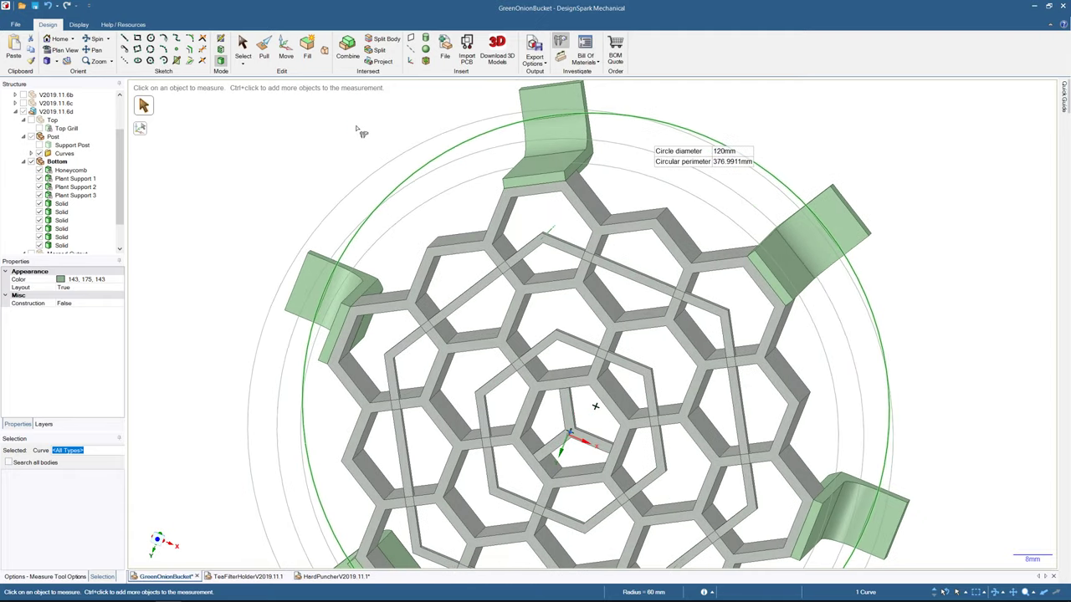
{"action": "mouse_move", "coordinate": [361, 132]}
{"action": "middle_mouse_down"}
{"action": "mouse_move", "coordinate": [459, 204]}
{"action": "mouse_move", "coordinate": [485, 199]}
{"action": "mouse_move", "coordinate": [519, 135]}
{"action": "mouse_move", "coordinate": [513, 112]}
{"action": "middle_mouse_up"}
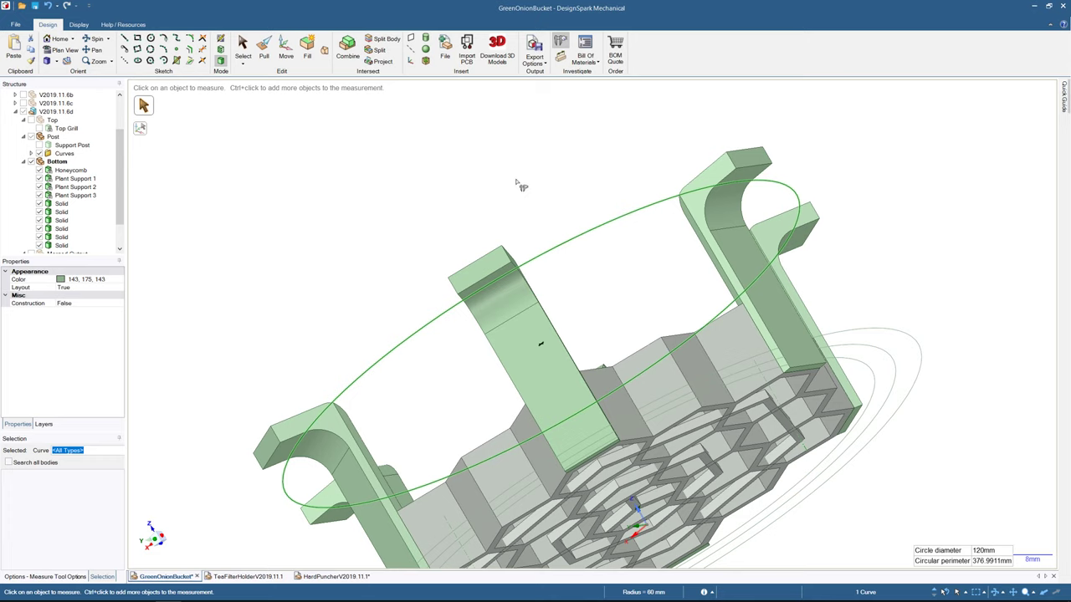
{"action": "middle_click_drag", "start_coordinate": [519, 179], "coordinate": [575, 180]}
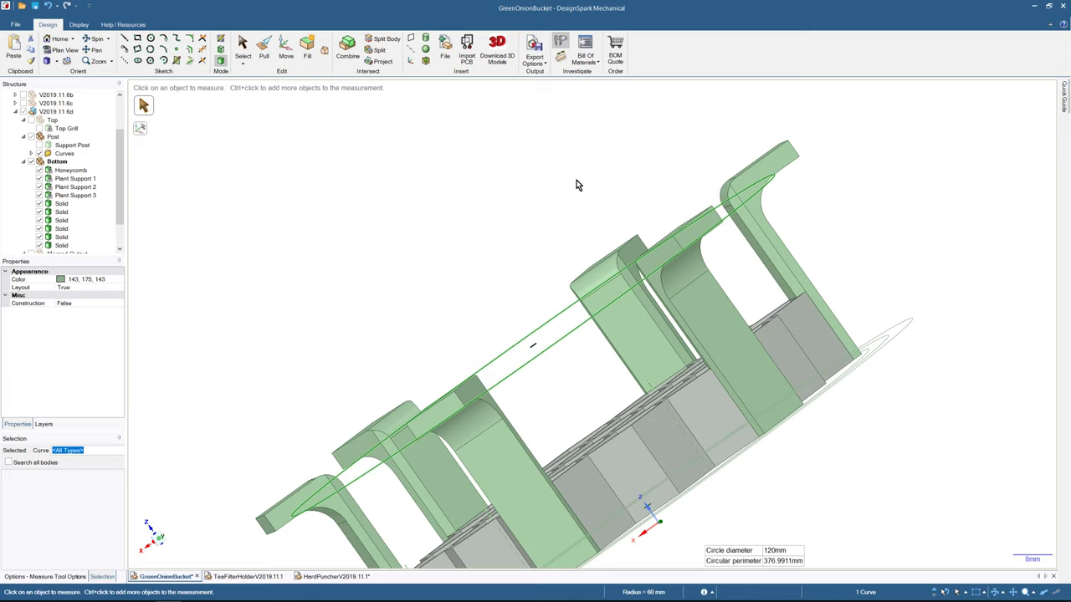
{"action": "middle_click_drag", "start_coordinate": [577, 184], "coordinate": [654, 125]}
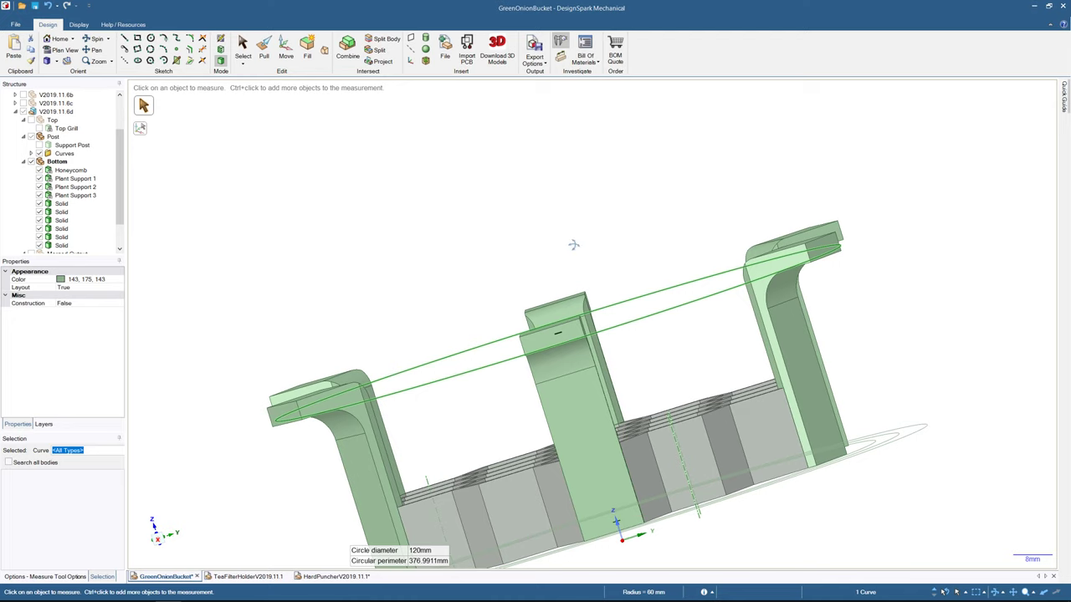
{"action": "middle_click_drag", "start_coordinate": [576, 244], "coordinate": [732, 216]}
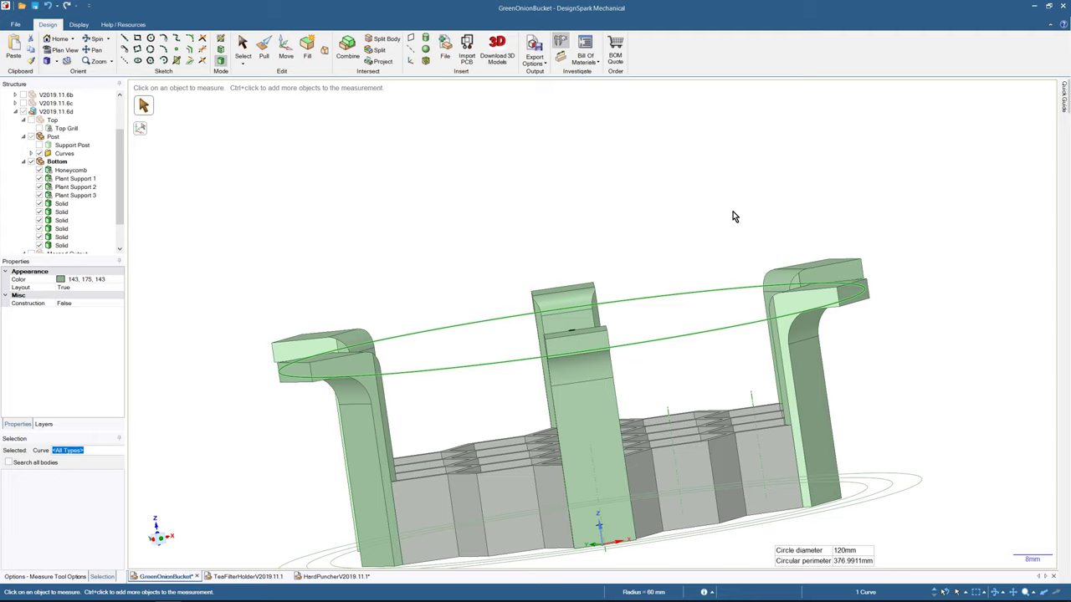
{"action": "middle_click_drag", "start_coordinate": [639, 223], "coordinate": [541, 161]}
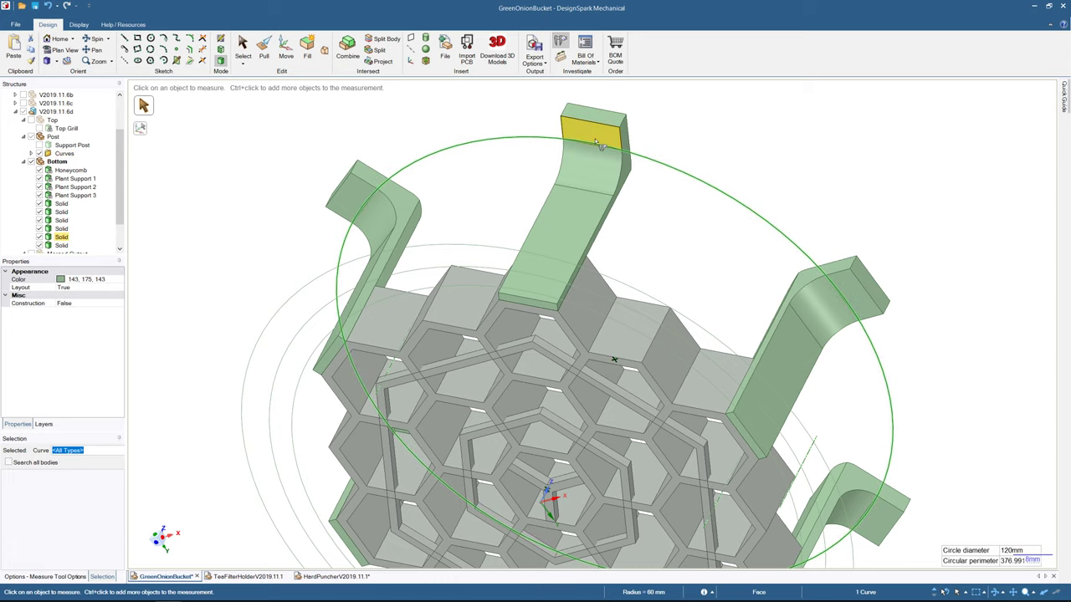
- Measure the distance between the sketch circle and the end edge of one hook
{"action": "left_click", "coordinate": [595, 125], "text": "ctrl"}
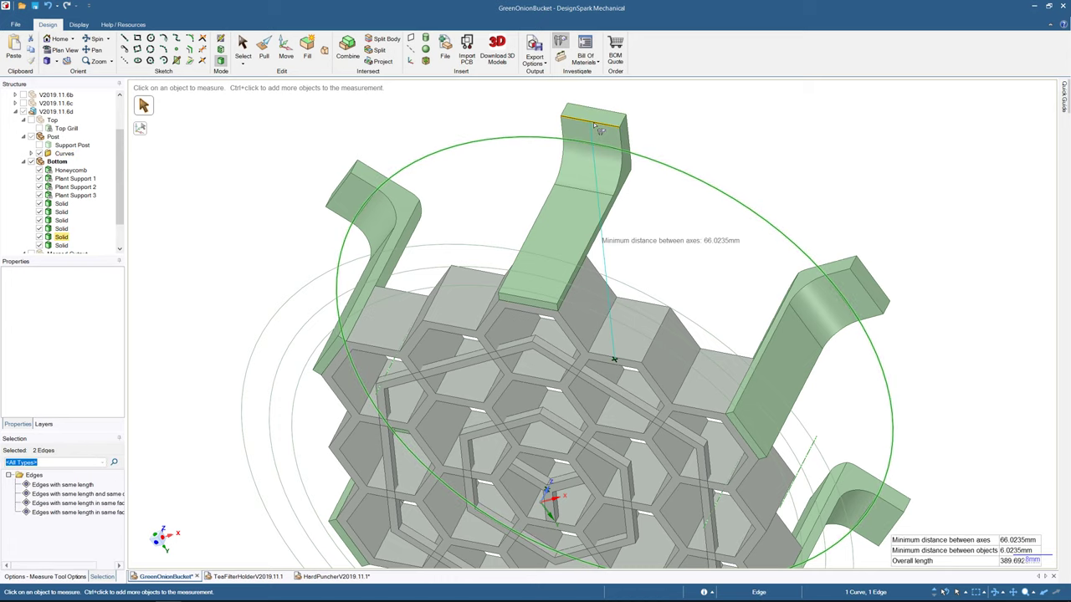
{"action": "middle_click_drag", "start_coordinate": [535, 138], "coordinate": [667, 163]}
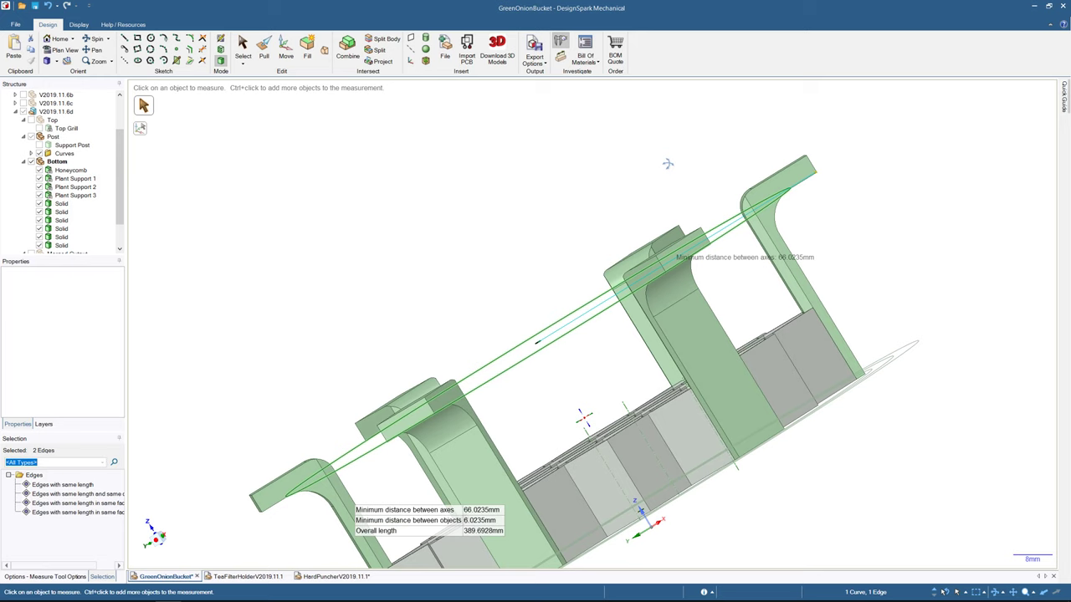
{"action": "middle_click_drag", "start_coordinate": [668, 163], "coordinate": [537, 122]}
{"action": "left_click", "coordinate": [534, 122]}
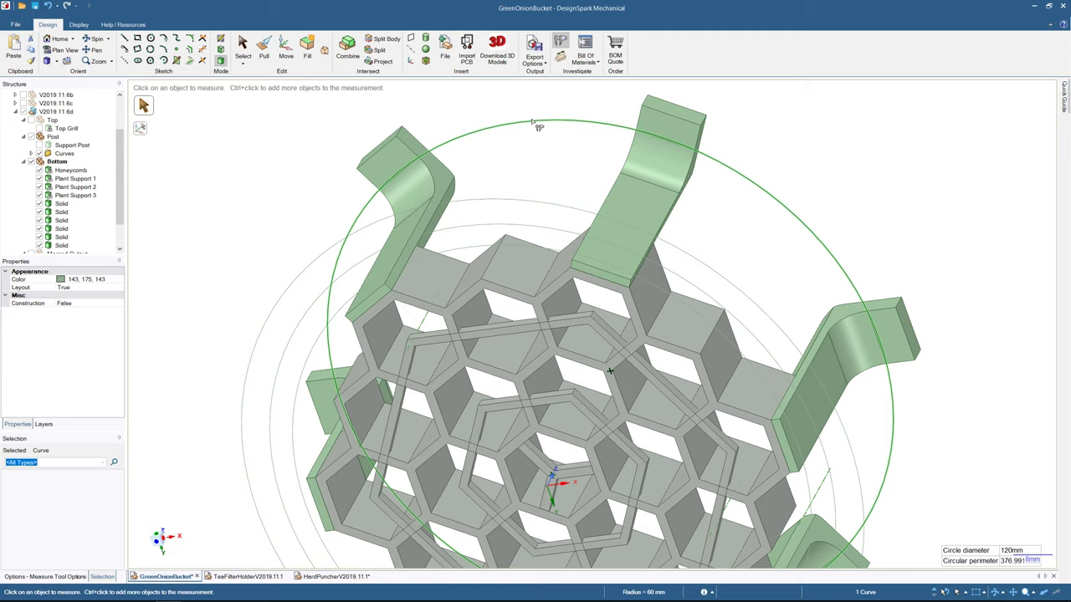
{"action": "middle_click_drag", "start_coordinate": [532, 122], "coordinate": [568, 169]}
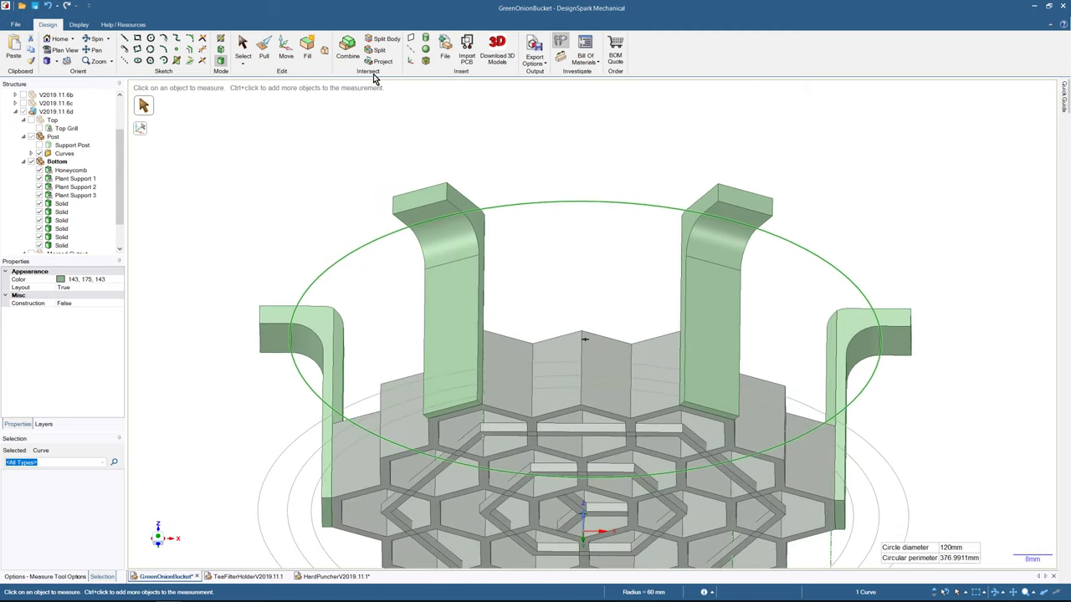
{"action": "left_click", "coordinate": [244, 47]}
{"action": "left_click", "coordinate": [417, 199]}
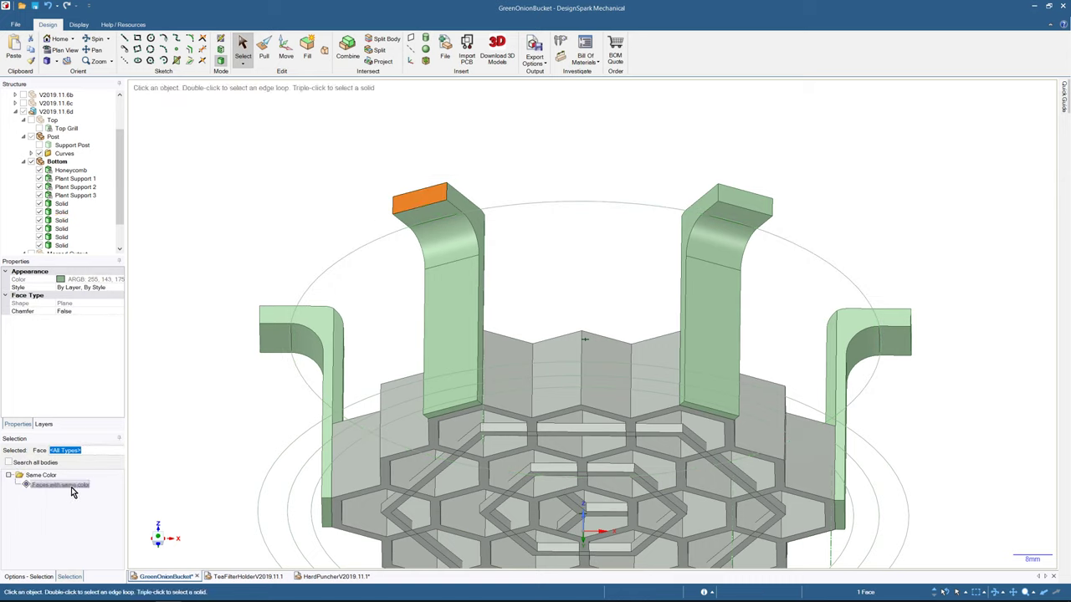
{"action": "mouse_move", "coordinate": [71, 487]}
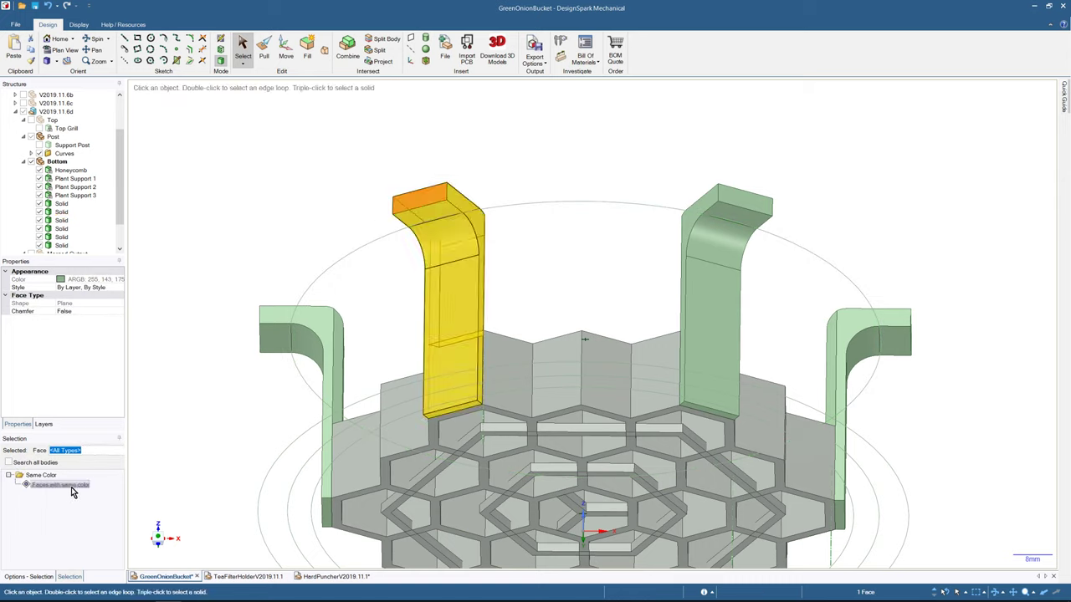
{"action": "left_click", "coordinate": [750, 203], "text": "ctrl"}
{"action": "middle_click_drag", "start_coordinate": [815, 221], "coordinate": [675, 219]}
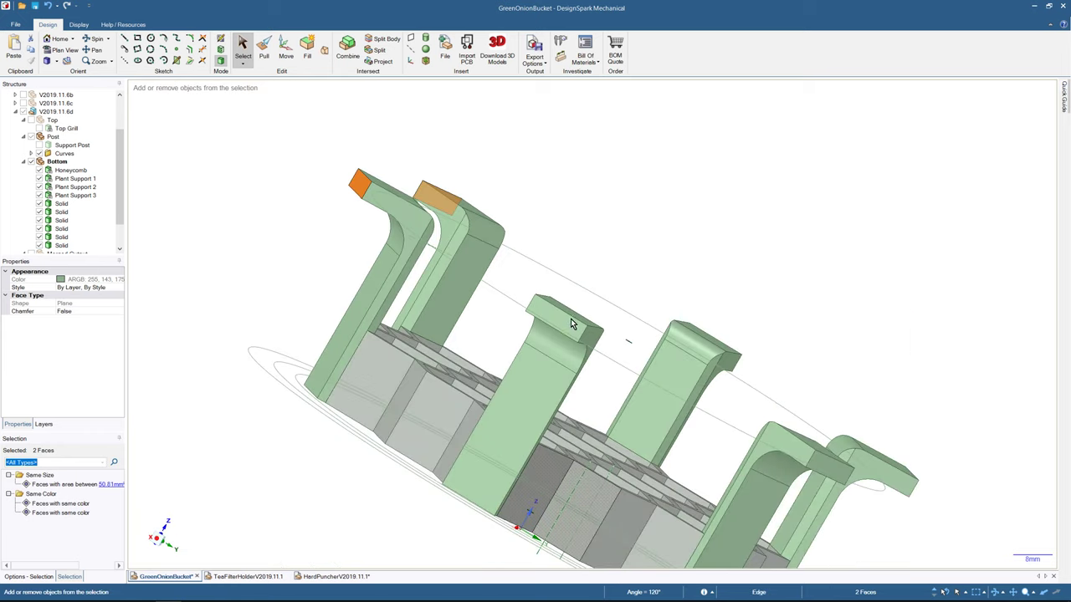
{"action": "middle_click_drag", "start_coordinate": [588, 317], "coordinate": [542, 221]}
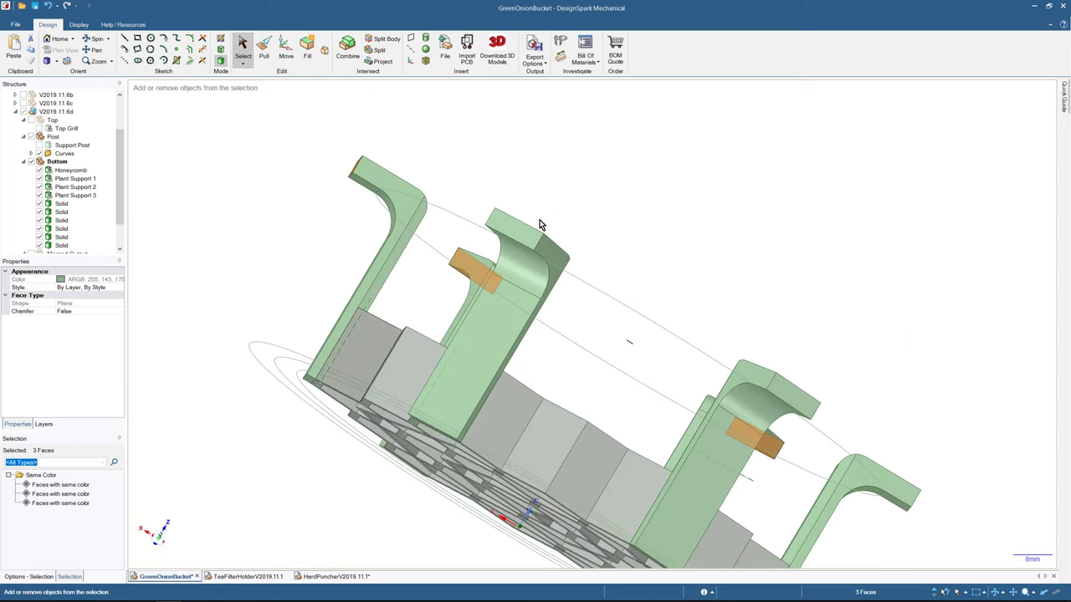
{"action": "left_click", "coordinate": [527, 241], "text": "ctrl"}
{"action": "left_click", "coordinate": [786, 392], "text": "ctrl"}
{"action": "middle_click_drag", "start_coordinate": [786, 393], "coordinate": [514, 136]}
{"action": "left_click", "coordinate": [636, 314], "text": "ctrl"}
{"action": "key", "text": "p"}
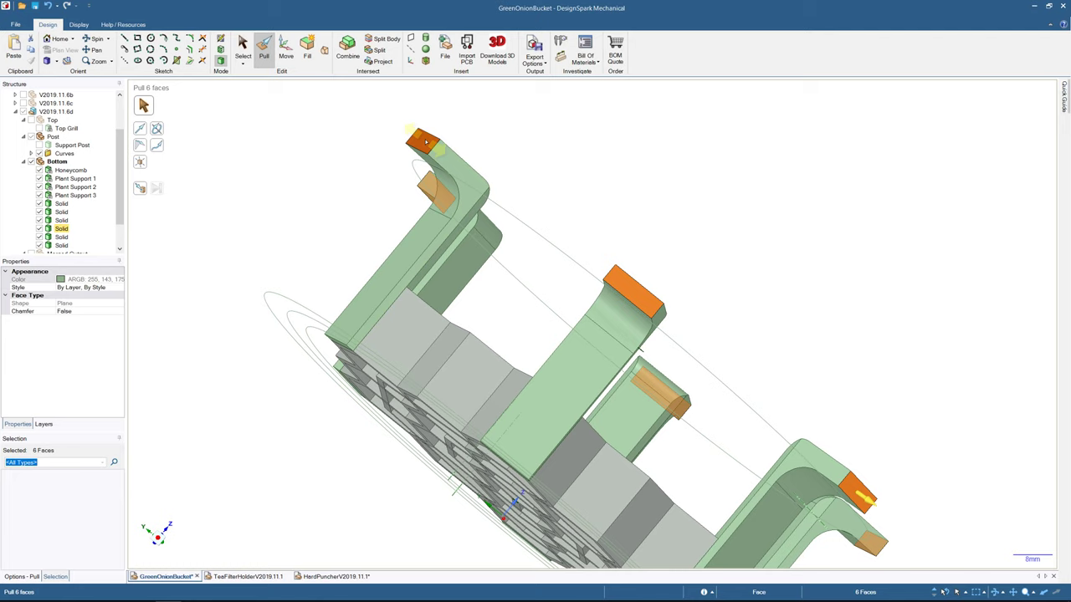
{"action": "left_click", "coordinate": [474, 111]}
{"action": "key", "text": "s"}
- Sketch a 128 mm diameter circle centred on the origin, concentric with the 120 mm circle at hook height
{"action": "middle_click_drag", "start_coordinate": [552, 148], "coordinate": [641, 82]}
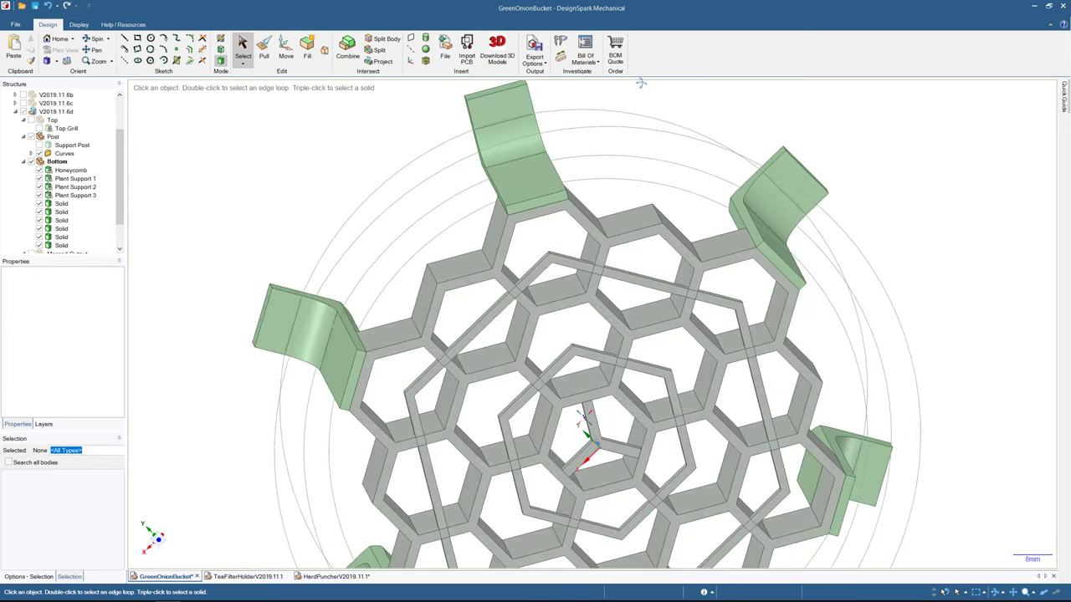
{"action": "left_click", "coordinate": [151, 39]}
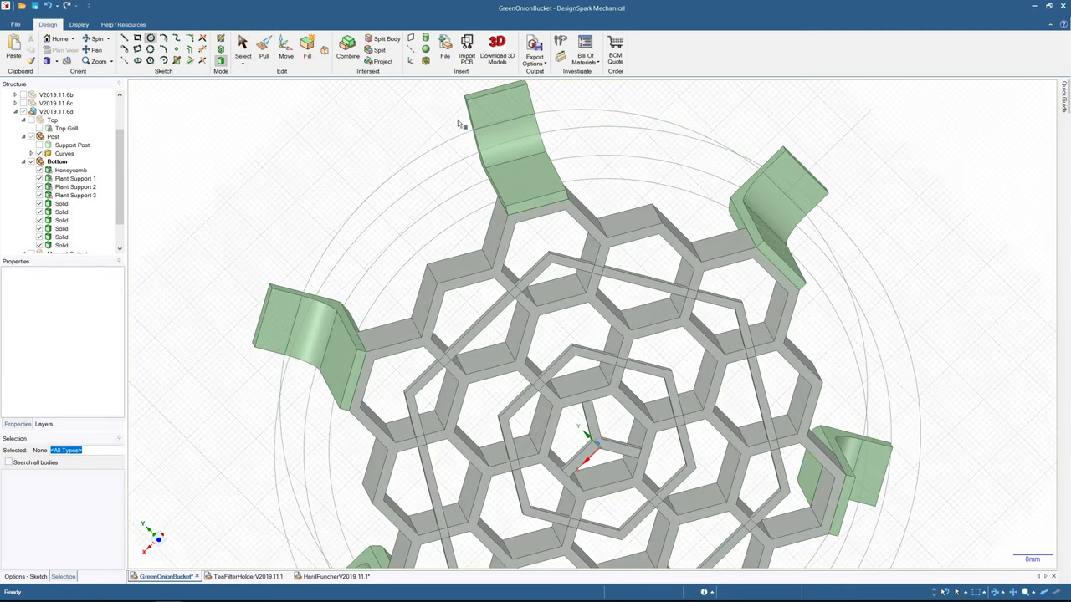
{"action": "left_click", "coordinate": [507, 130]}
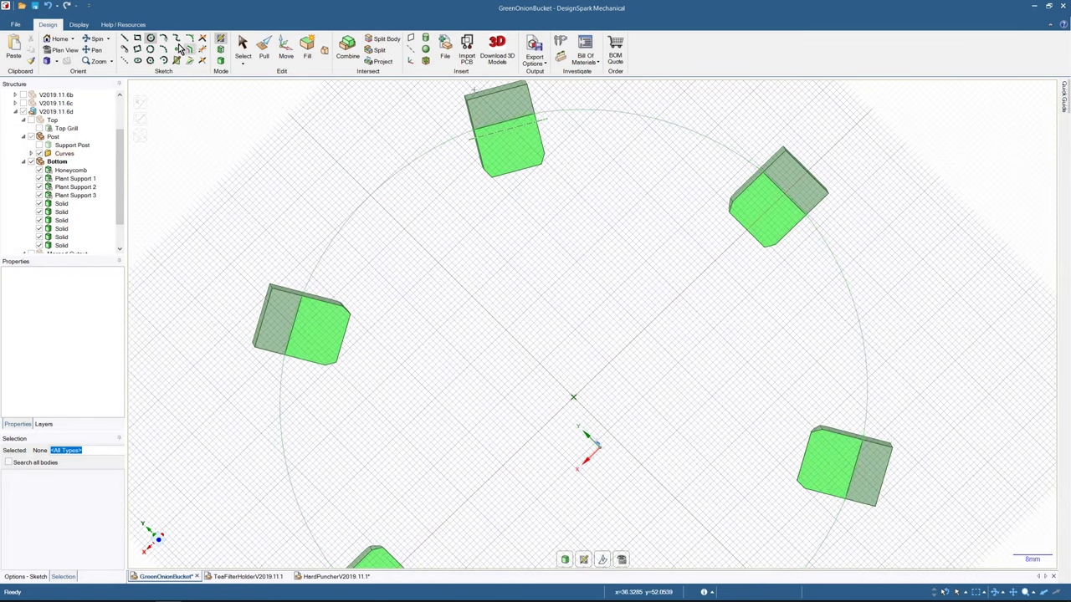
{"action": "left_click", "coordinate": [58, 49]}
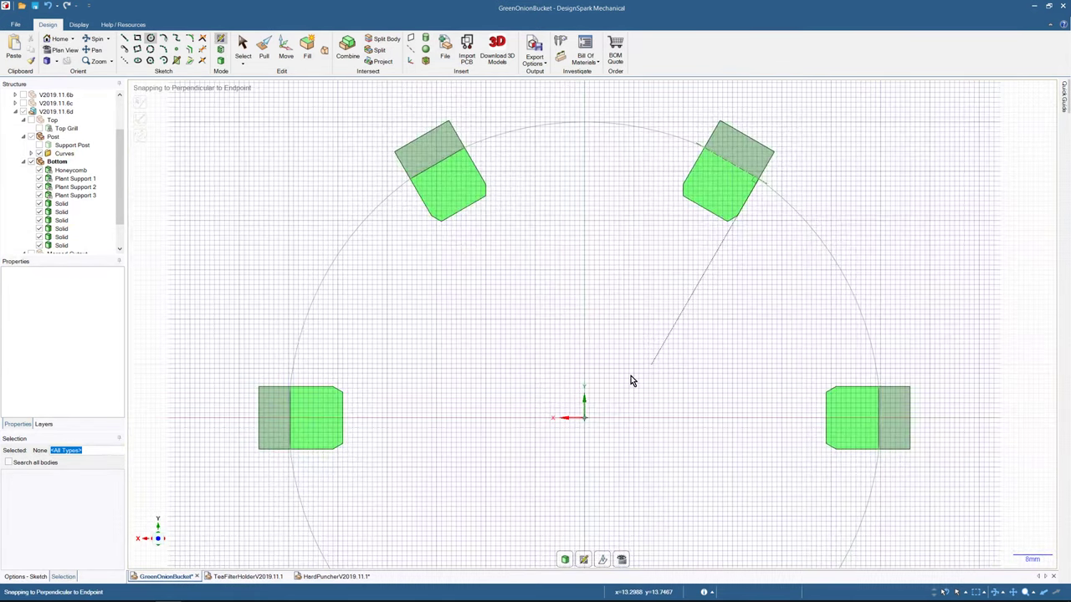
{"action": "left_click", "coordinate": [585, 419]}
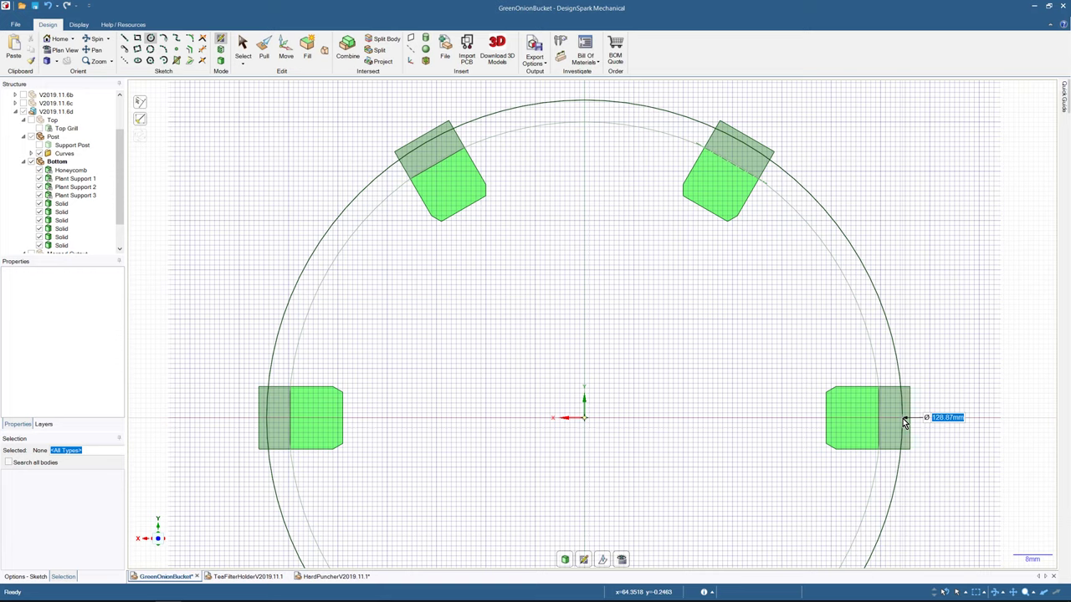
{"action": "left_click", "coordinate": [904, 422]}
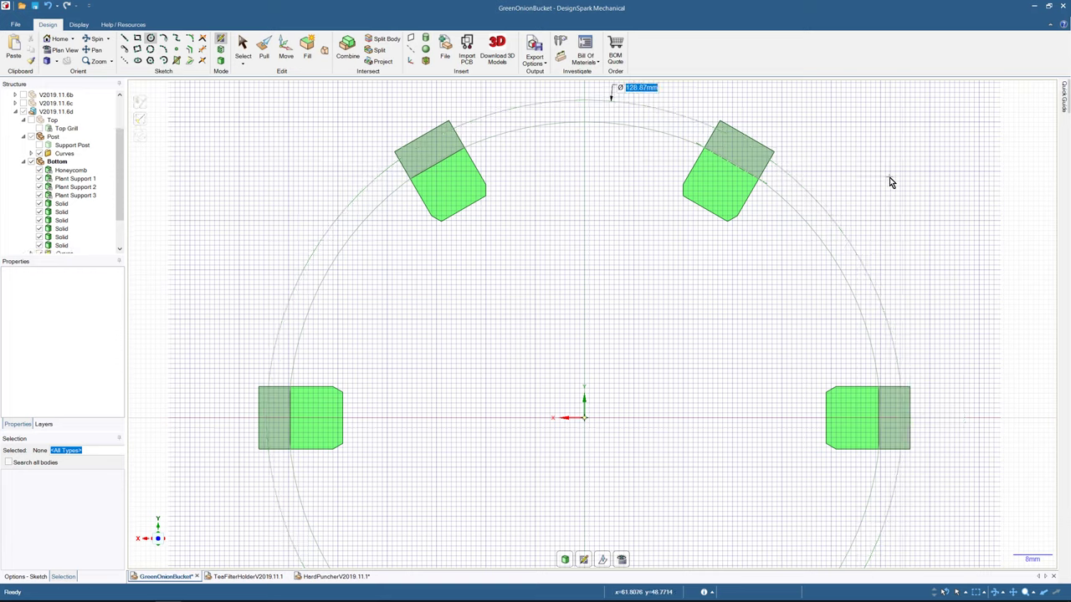
{"action": "type", "text": "128mm"}
{"action": "key", "text": "Return"}
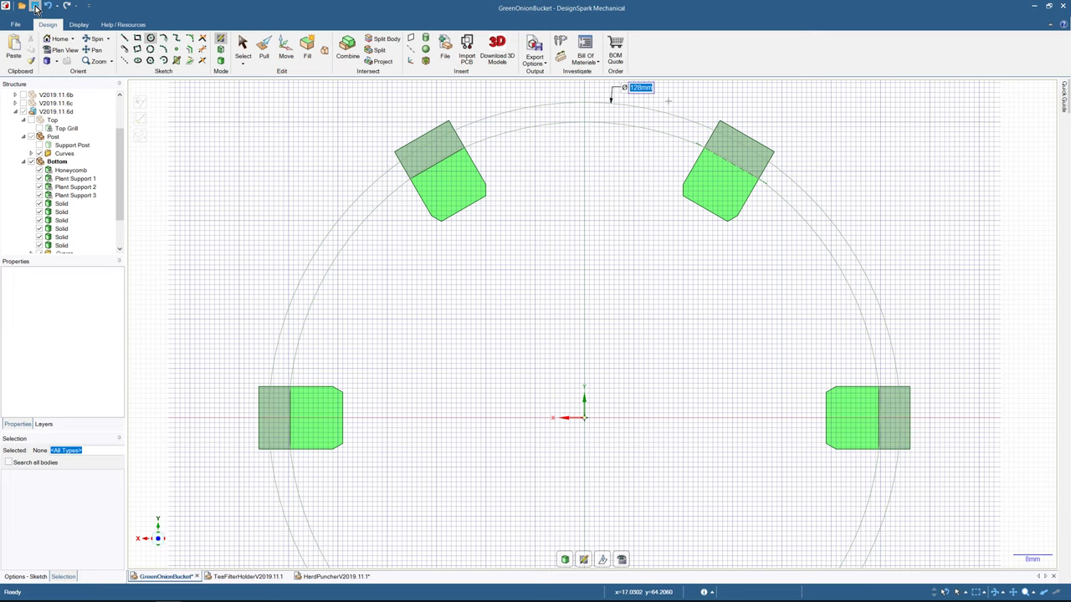
- Return to 3D mode and try to pull one hook's end face up to the 128 mm circle
{"action": "left_click", "coordinate": [57, 39]}
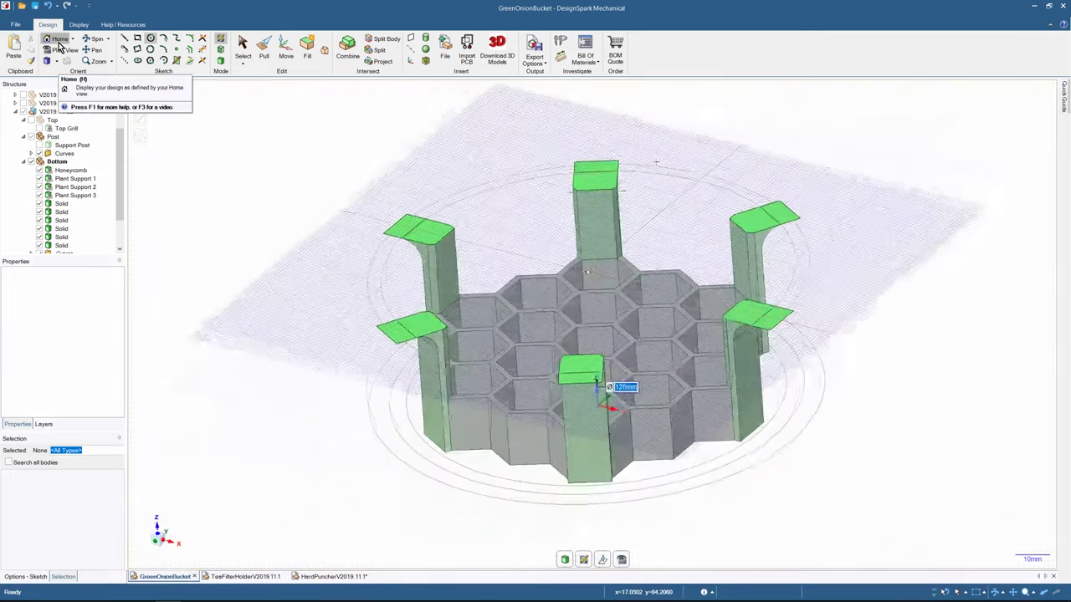
{"action": "left_click", "coordinate": [221, 60]}
{"action": "mouse_move", "coordinate": [293, 199]}
{"action": "middle_mouse_down"}
{"action": "mouse_move", "coordinate": [200, 157]}
{"action": "mouse_move", "coordinate": [162, 97]}
{"action": "mouse_move", "coordinate": [166, 67]}
{"action": "middle_mouse_up"}
{"action": "scroll", "coordinate": [702, 127], "scroll_direction": "up", "scroll_amount": 2}
{"action": "scroll", "coordinate": [708, 124], "scroll_direction": "up", "scroll_amount": 2}
{"action": "middle_click_drag", "start_coordinate": [706, 124], "coordinate": [696, 172]}
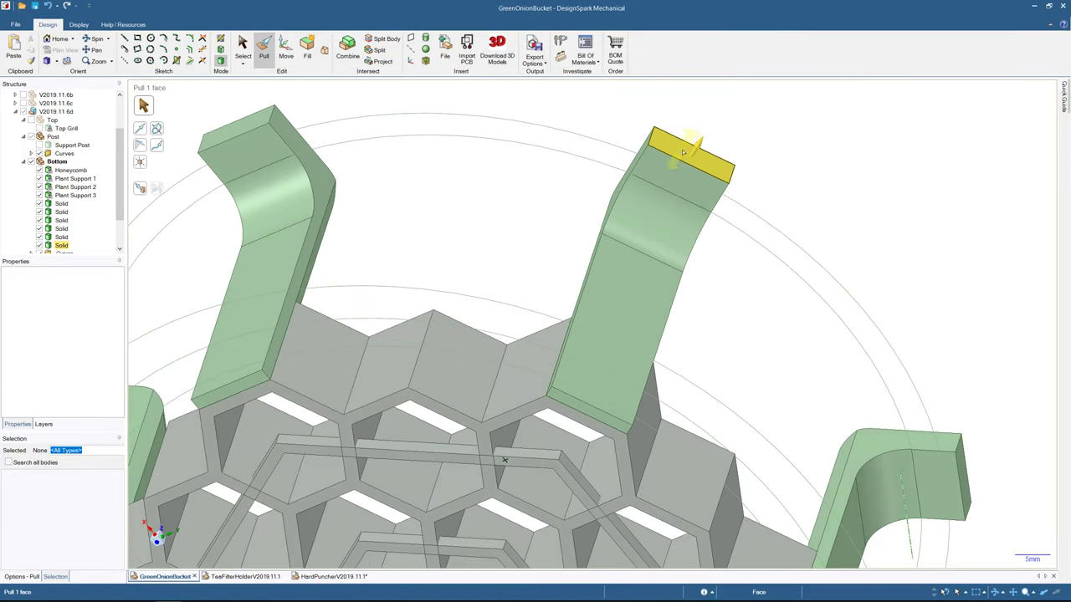
{"action": "left_click", "coordinate": [685, 152]}
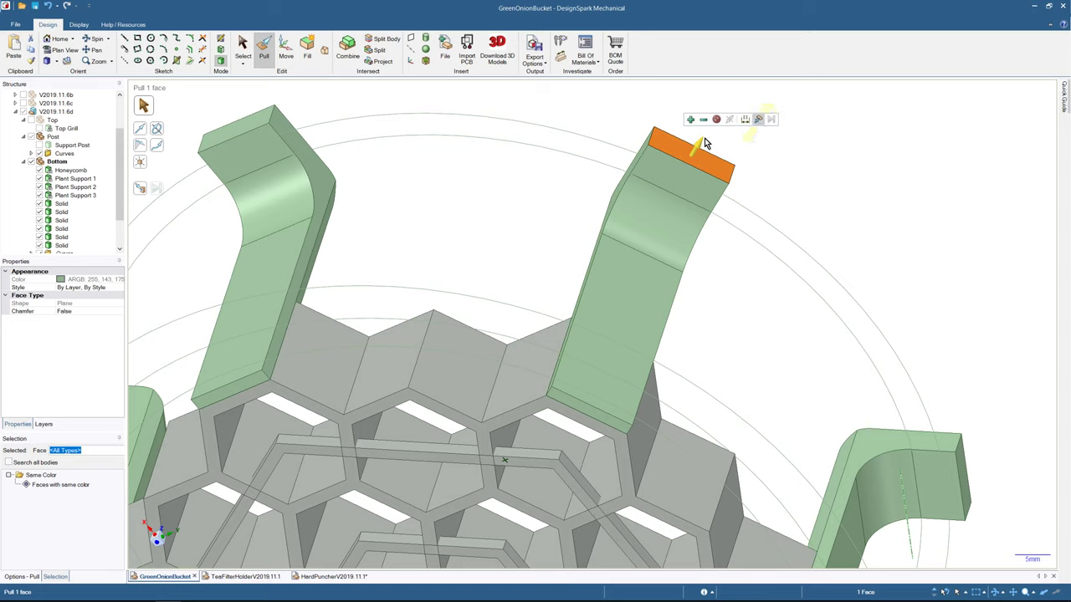
{"action": "left_click", "coordinate": [758, 119]}
{"action": "left_click", "coordinate": [623, 152]}
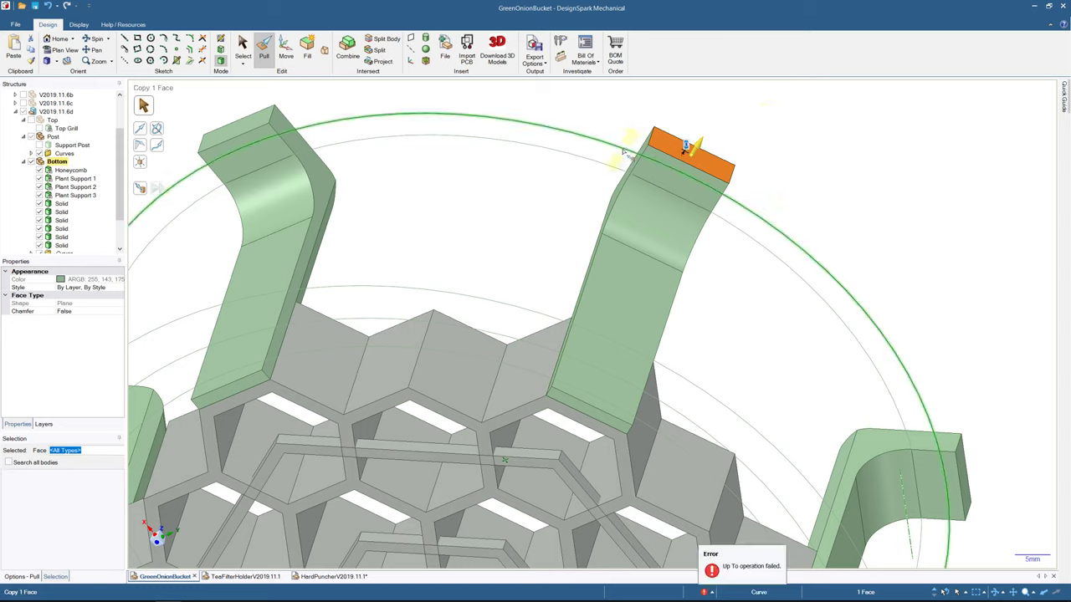
{"action": "key", "text": "Escape"}
{"action": "key", "text": "Escape"}
- Retry pulling the same hook's end face up to the 128 mm circle, referencing different points along the circle
{"action": "left_click", "coordinate": [691, 154]}
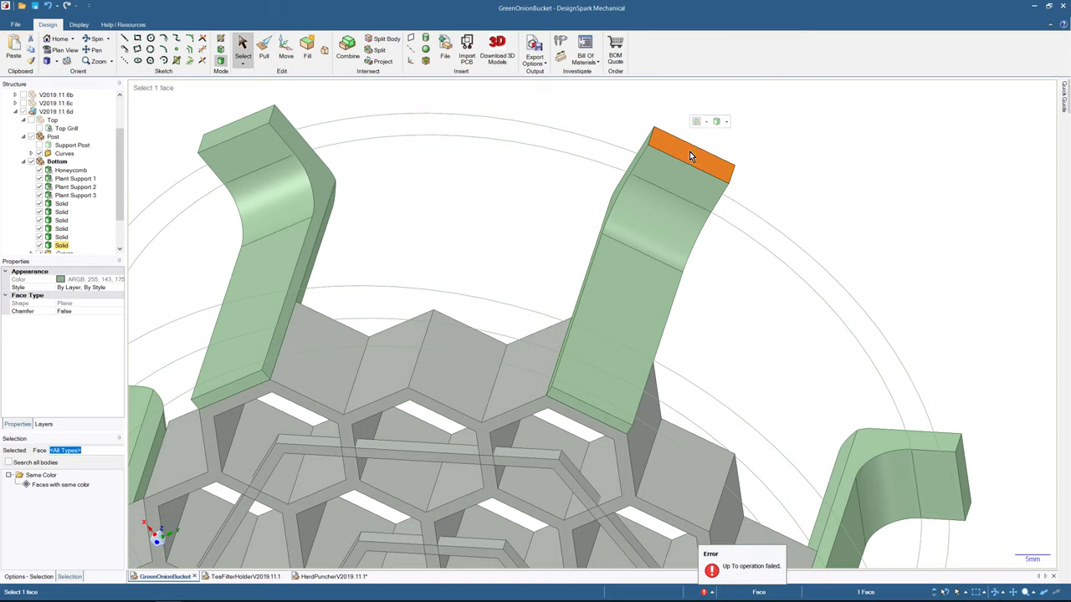
{"action": "left_click", "coordinate": [451, 94]}
{"action": "left_click", "coordinate": [264, 50]}
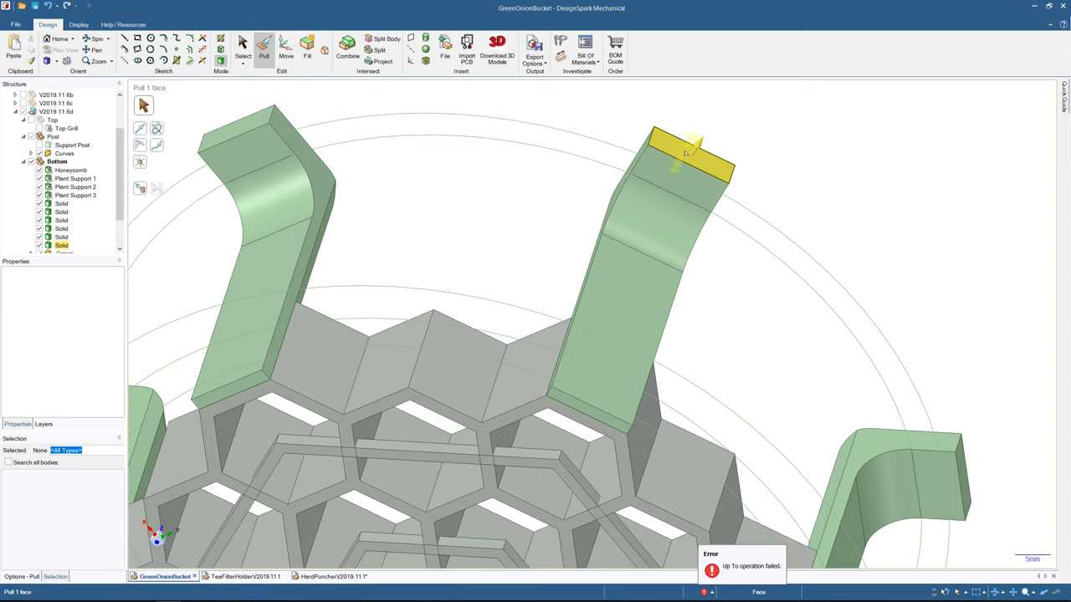
{"action": "left_click", "coordinate": [685, 155]}
{"action": "left_click", "coordinate": [756, 118]}
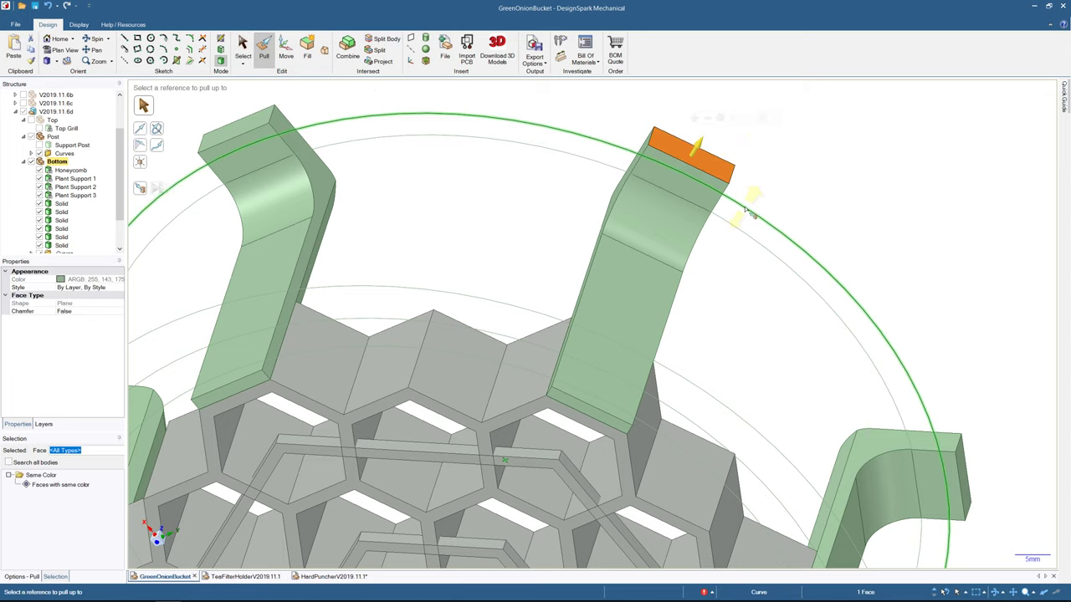
{"action": "left_click", "coordinate": [749, 212]}
{"action": "middle_click_drag", "start_coordinate": [773, 216], "coordinate": [789, 166]}
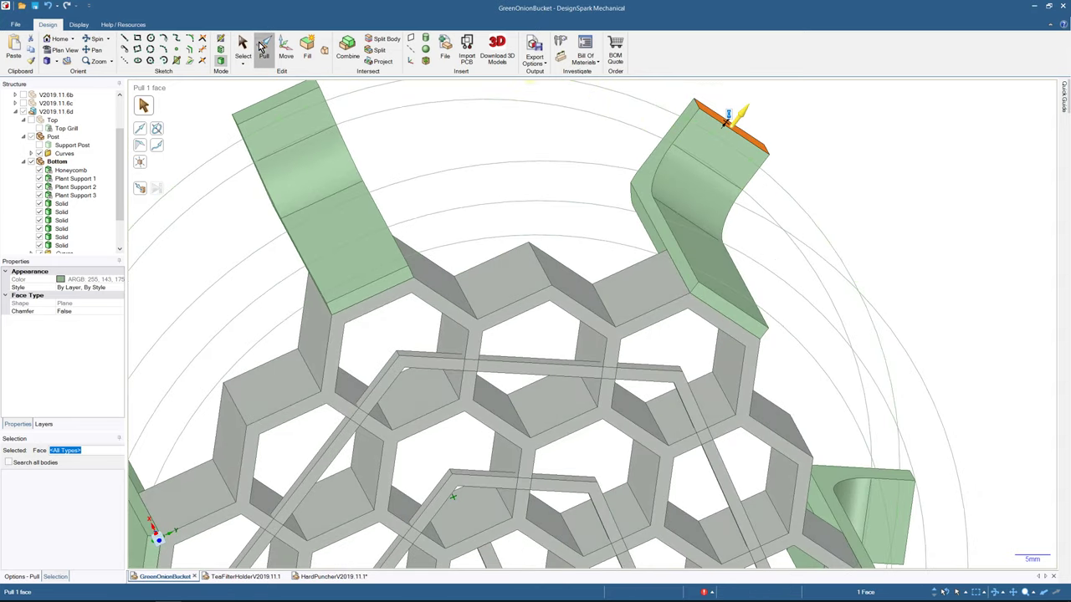
{"action": "middle_click_drag", "start_coordinate": [741, 117], "coordinate": [707, 125]}
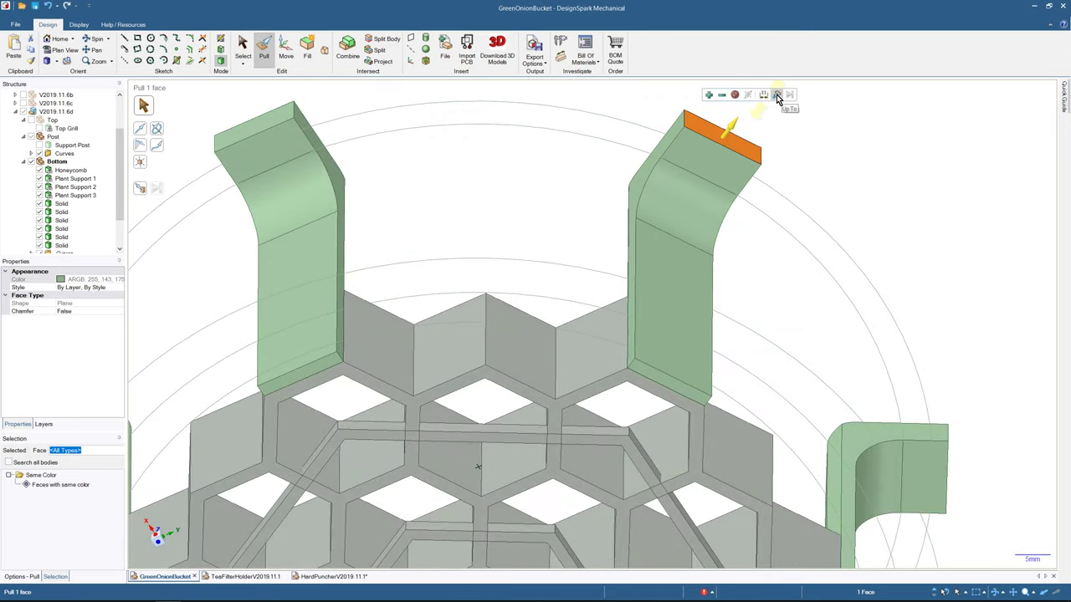
{"action": "left_click", "coordinate": [777, 95]}
{"action": "left_click", "coordinate": [644, 128]}
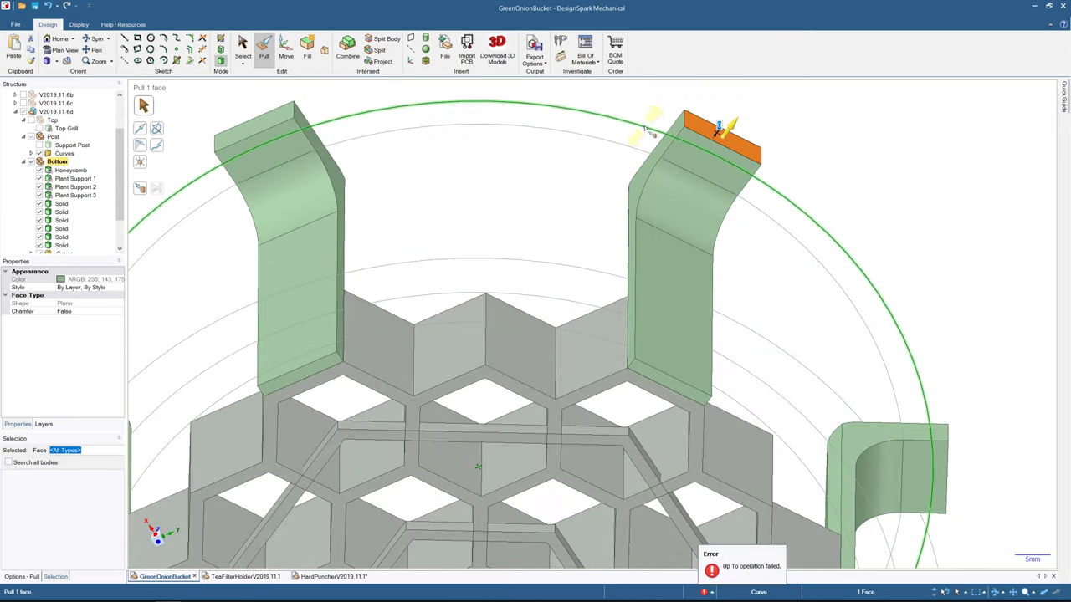
{"action": "left_click", "coordinate": [742, 148]}
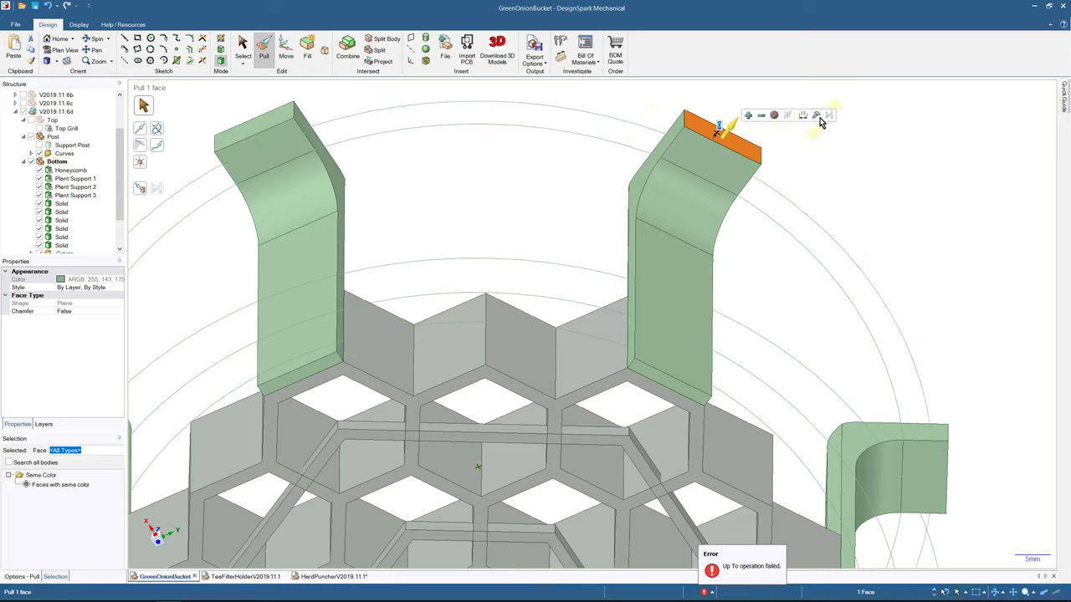
{"action": "left_click_drag", "start_coordinate": [727, 142], "coordinate": [751, 145]}
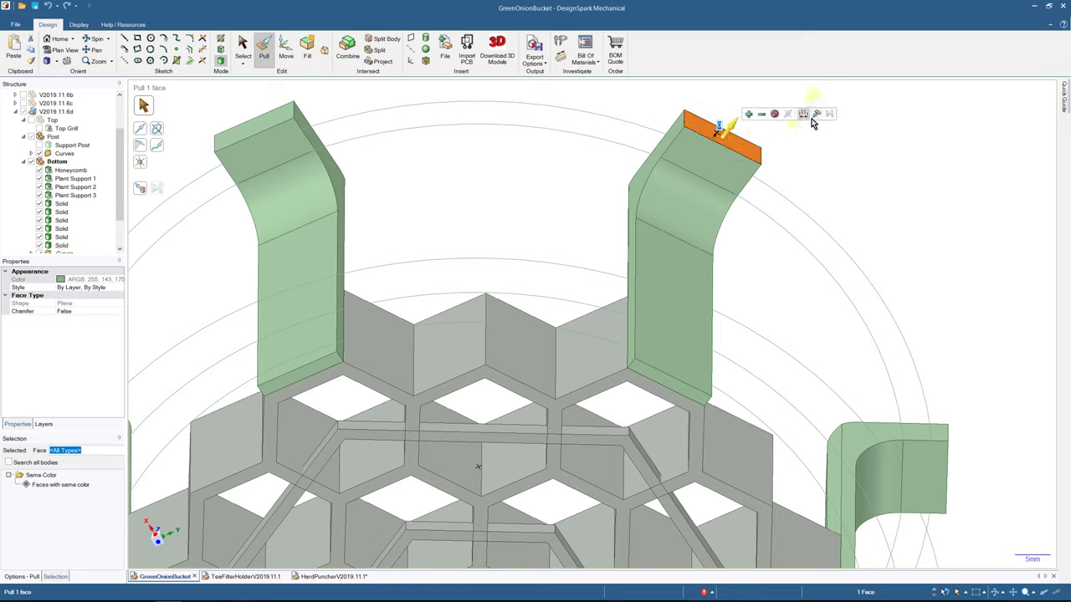
{"action": "left_click", "coordinate": [816, 118]}
{"action": "left_click", "coordinate": [640, 128]}
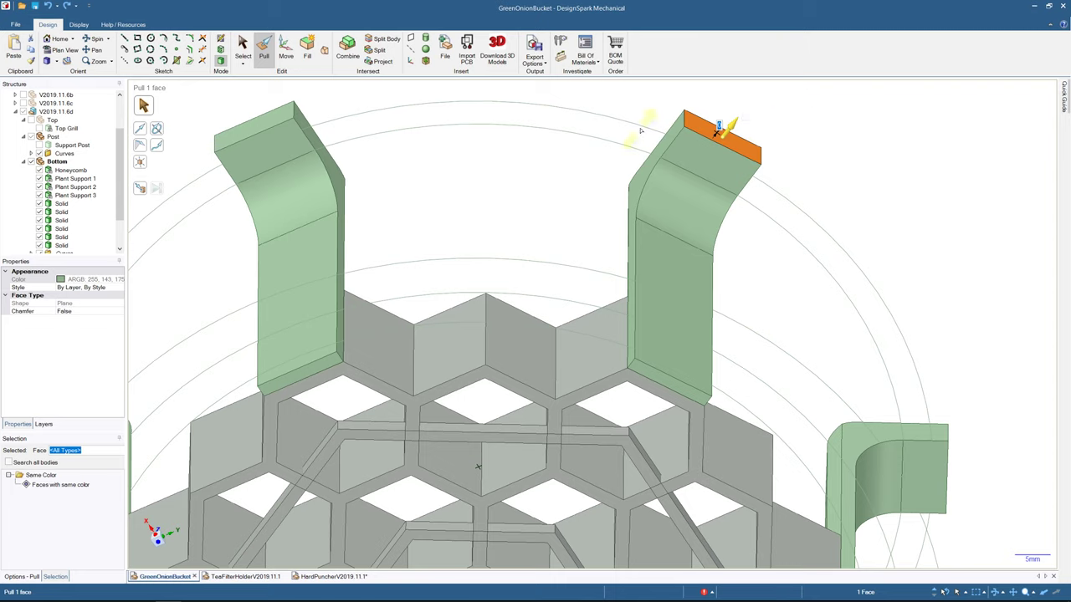
{"action": "left_click", "coordinate": [604, 117]}
{"action": "key", "text": "Escape"}
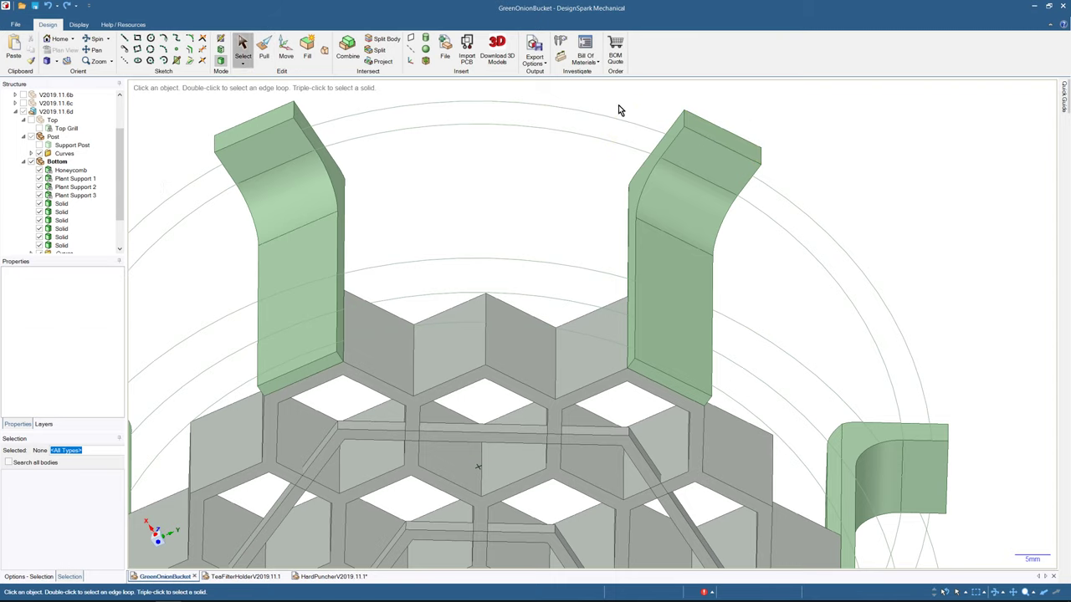
- Measure the minimum distance between the 128 mm circle and the end of the same hook
{"action": "left_click", "coordinate": [657, 134]}
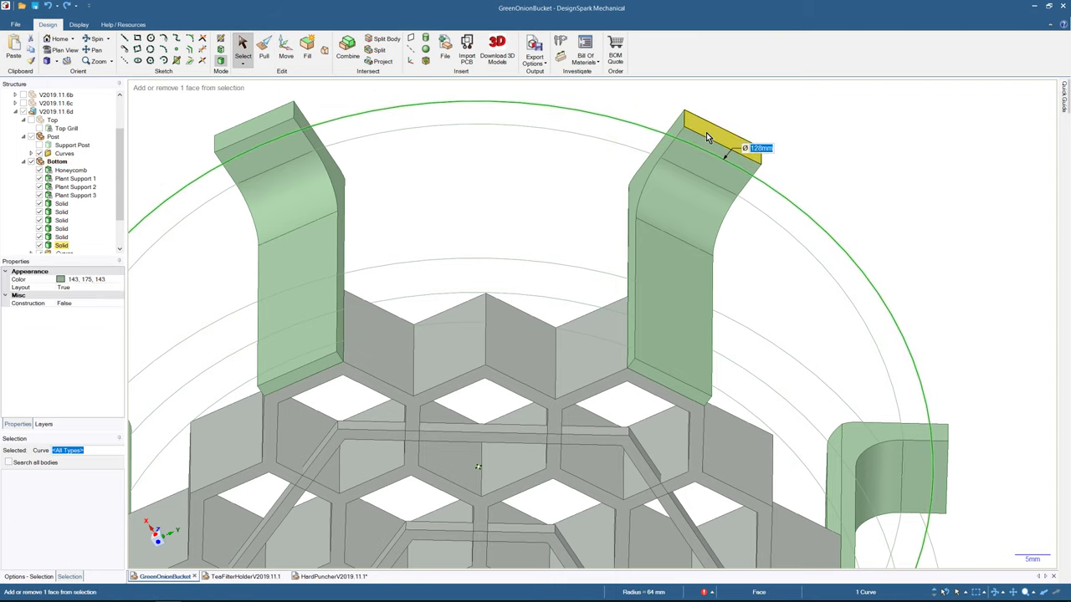
{"action": "left_click", "coordinate": [707, 141], "text": "ctrl"}
{"action": "left_click", "coordinate": [560, 43]}
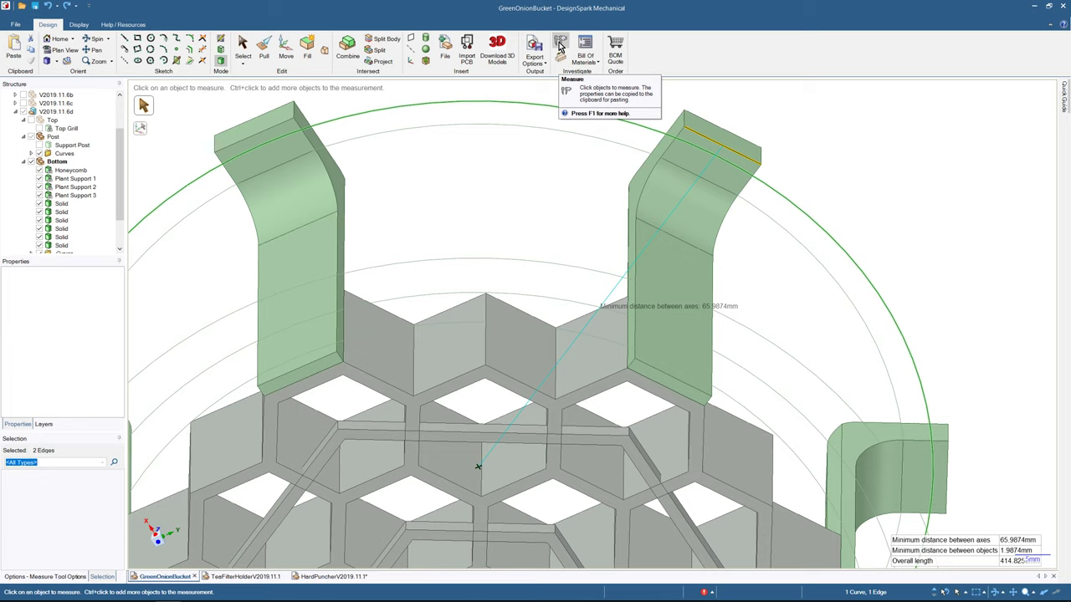
{"action": "left_click", "coordinate": [242, 46]}
- Shorten the measured hook by pulling its end face inward 1.9874 mm
{"action": "left_click", "coordinate": [264, 48]}
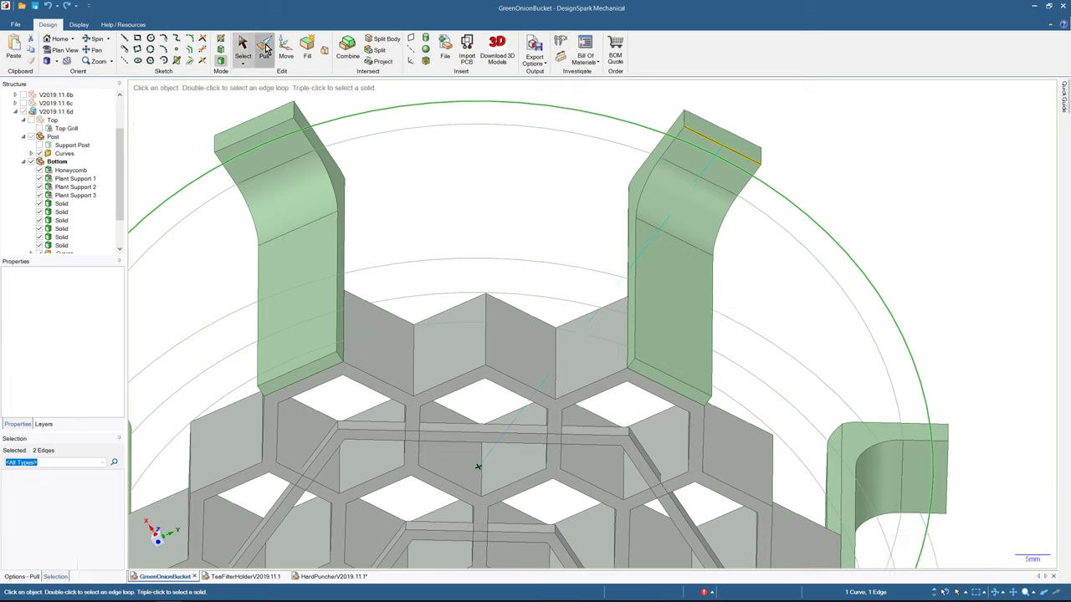
{"action": "left_click", "coordinate": [731, 142]}
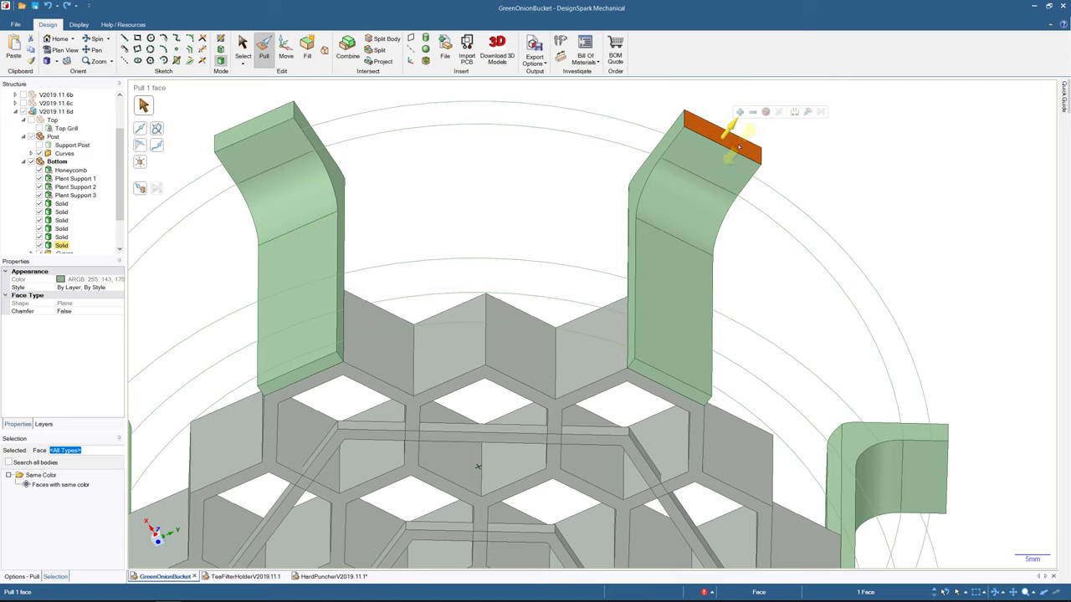
{"action": "type", "text": "1"}
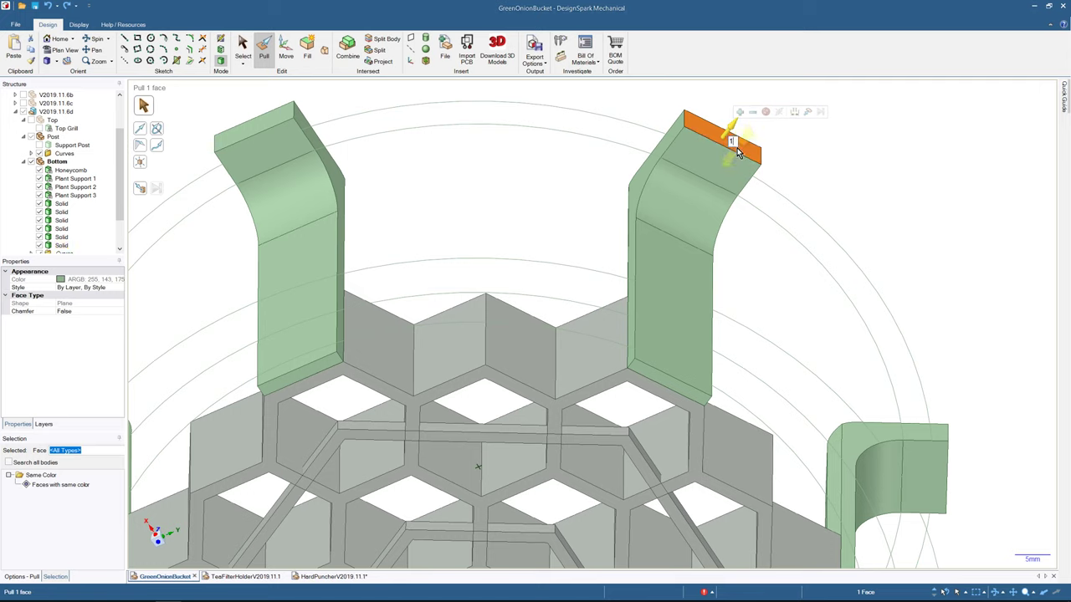
{"action": "type", "text": ".0874"}
{"action": "key", "text": "Return"}
{"action": "left_click_drag", "start_coordinate": [732, 126], "coordinate": [739, 160]}
{"action": "left_click", "coordinate": [798, 131]}
{"action": "left_click", "coordinate": [743, 151]}
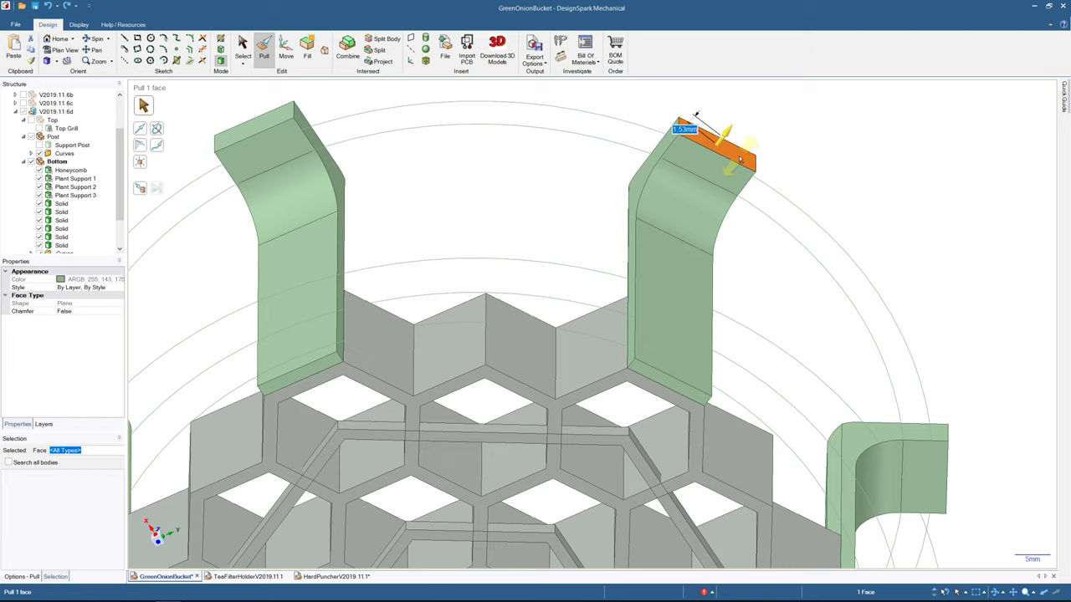
{"action": "type", "text": "1.9"}
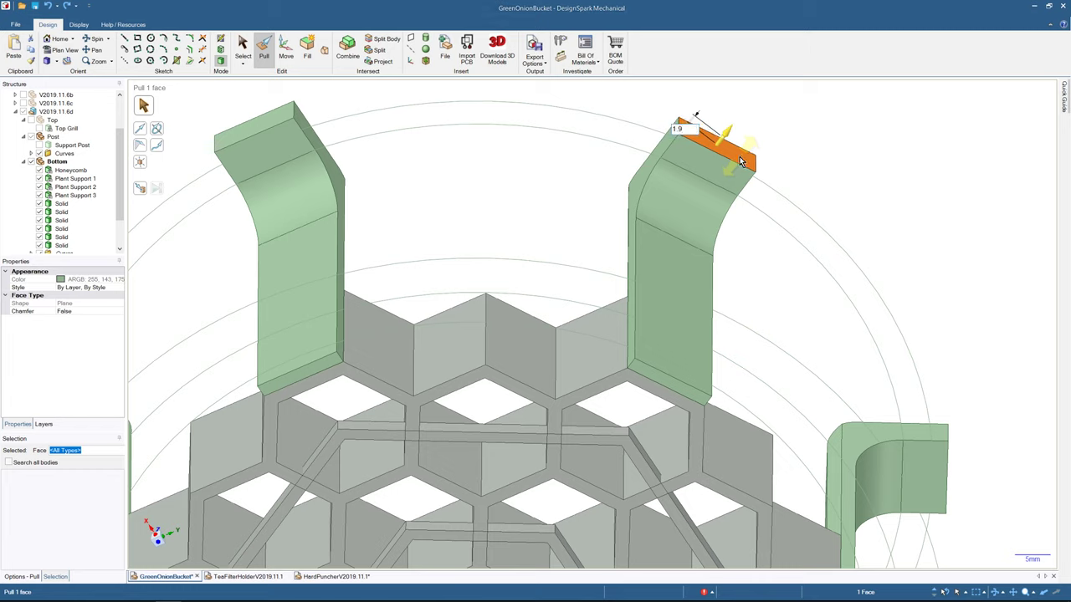
{"action": "type", "text": "874"}
{"action": "key", "text": "Return"}
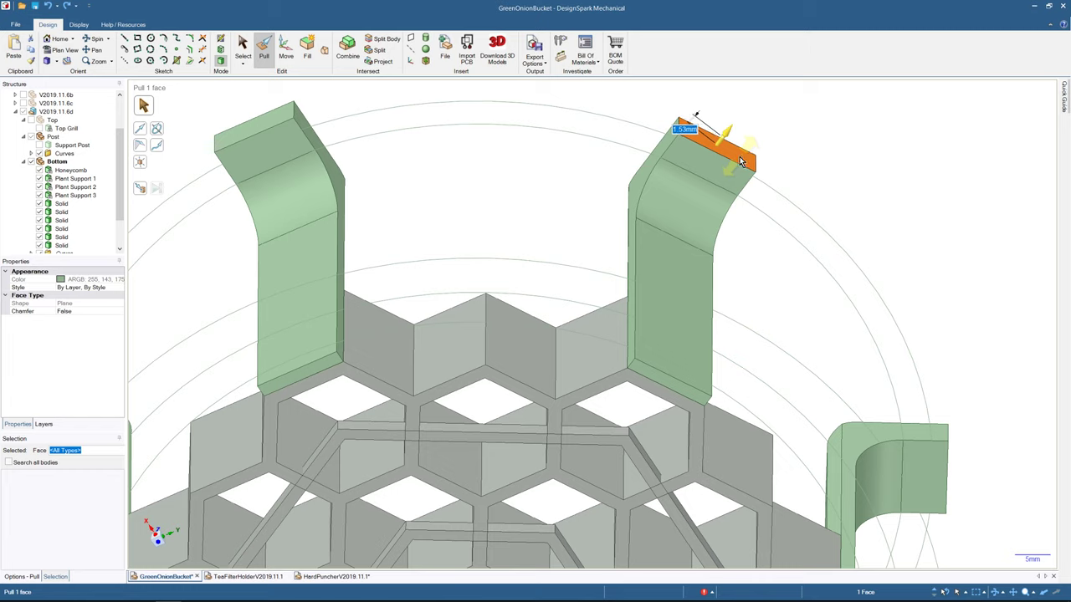
- Pull the end faces of the second and third hooks inward by 1.9874 mm each
{"action": "middle_click_drag", "start_coordinate": [912, 191], "coordinate": [858, 207]}
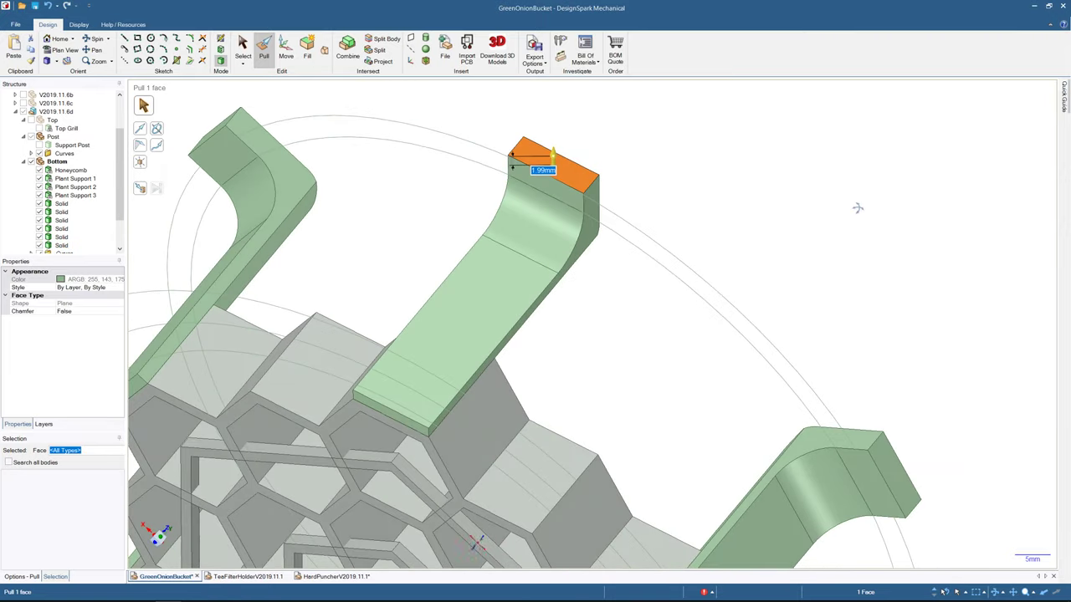
{"action": "left_click", "coordinate": [889, 477]}
{"action": "type", "text": "1.9874"}
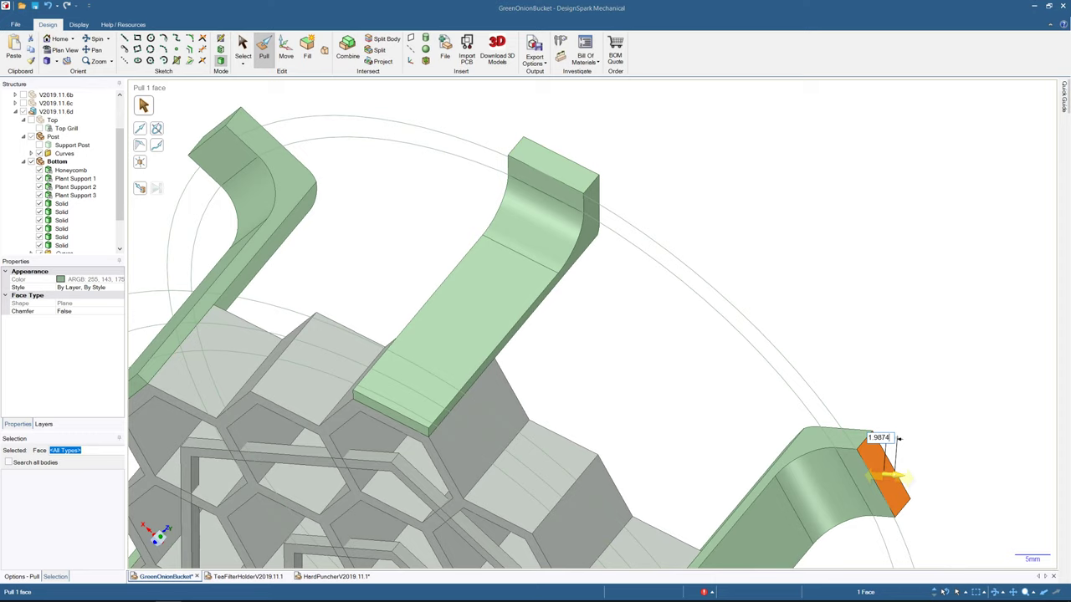
{"action": "key", "text": "Return"}
{"action": "middle_click_drag", "start_coordinate": [444, 150], "coordinate": [578, 172]}
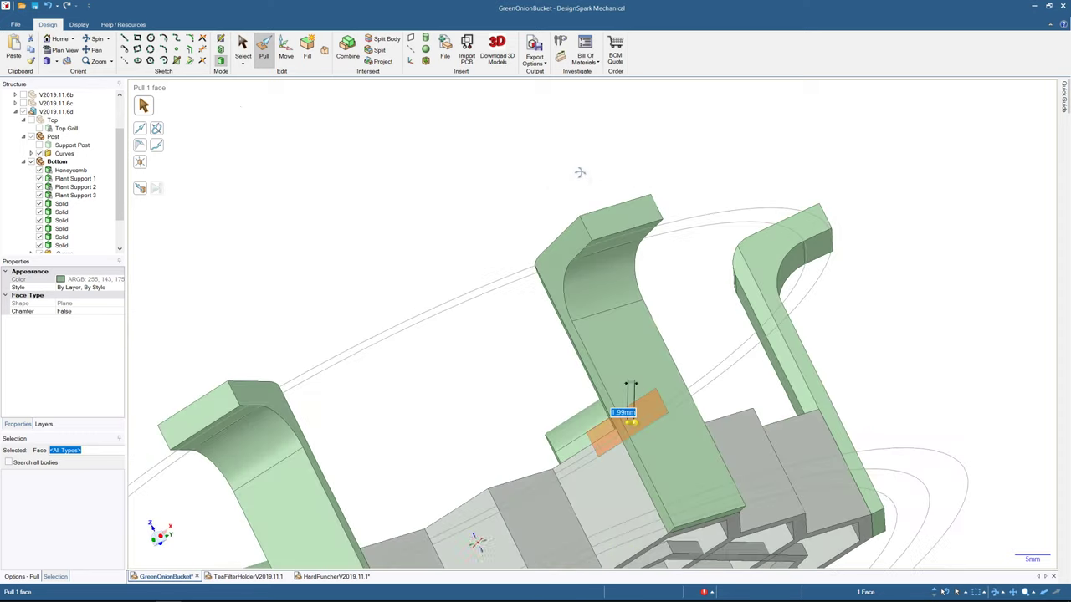
{"action": "left_click", "coordinate": [617, 221]}
{"action": "type", "text": "1"}
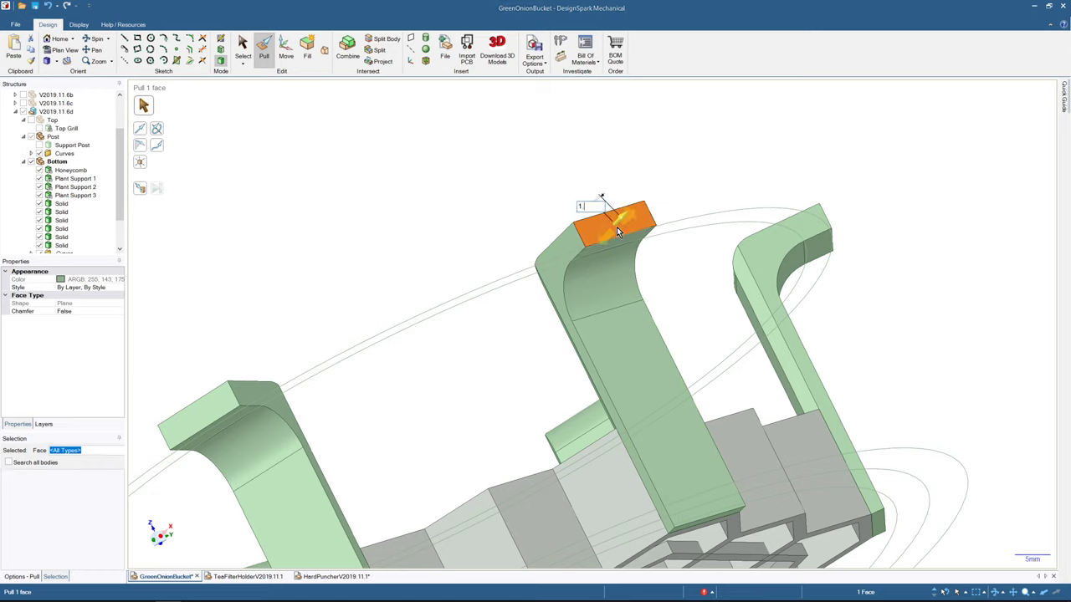
{"action": "type", "text": ".9874"}
{"action": "key", "text": "Return"}
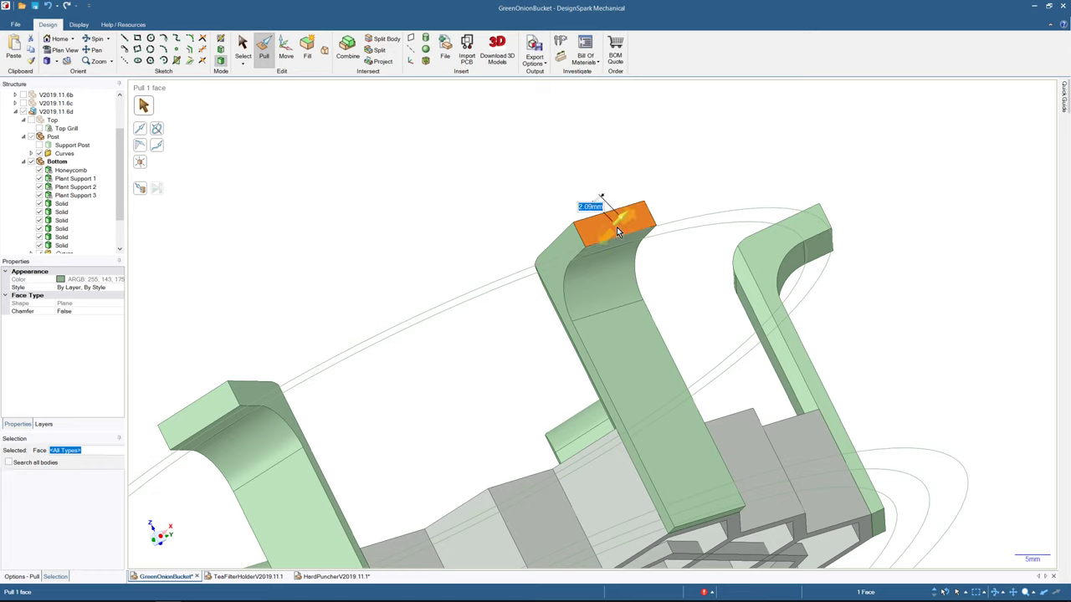
- Pull the end faces of the fourth and fifth hooks inward by 1.9874 mm each
{"action": "middle_click_drag", "start_coordinate": [599, 204], "coordinate": [718, 142]}
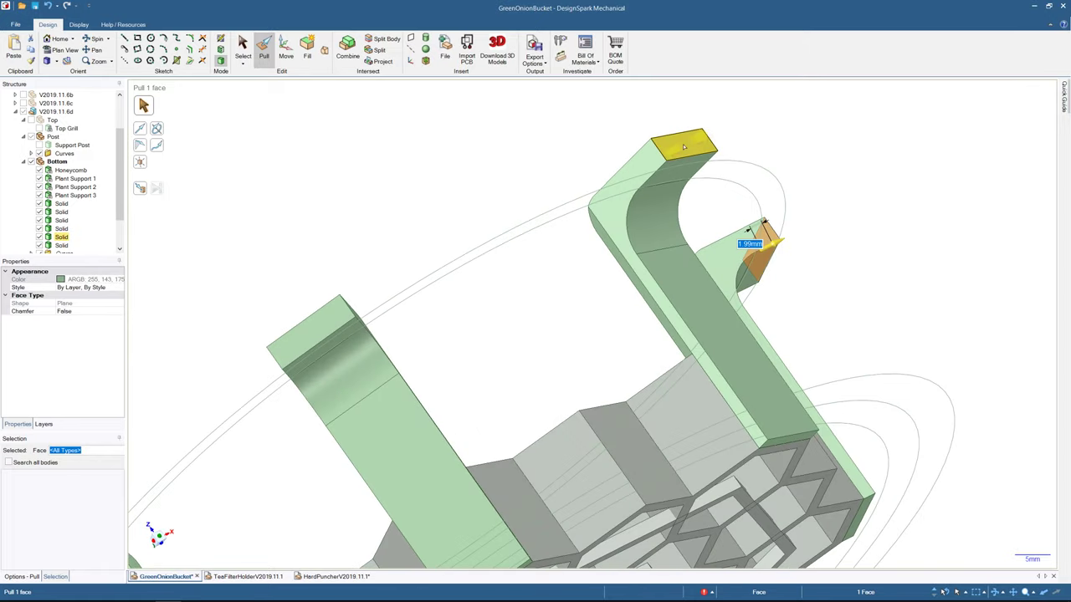
{"action": "left_click", "coordinate": [683, 146]}
{"action": "left_click_drag", "start_coordinate": [683, 148], "coordinate": [683, 149]}
{"action": "type", "text": "1"}
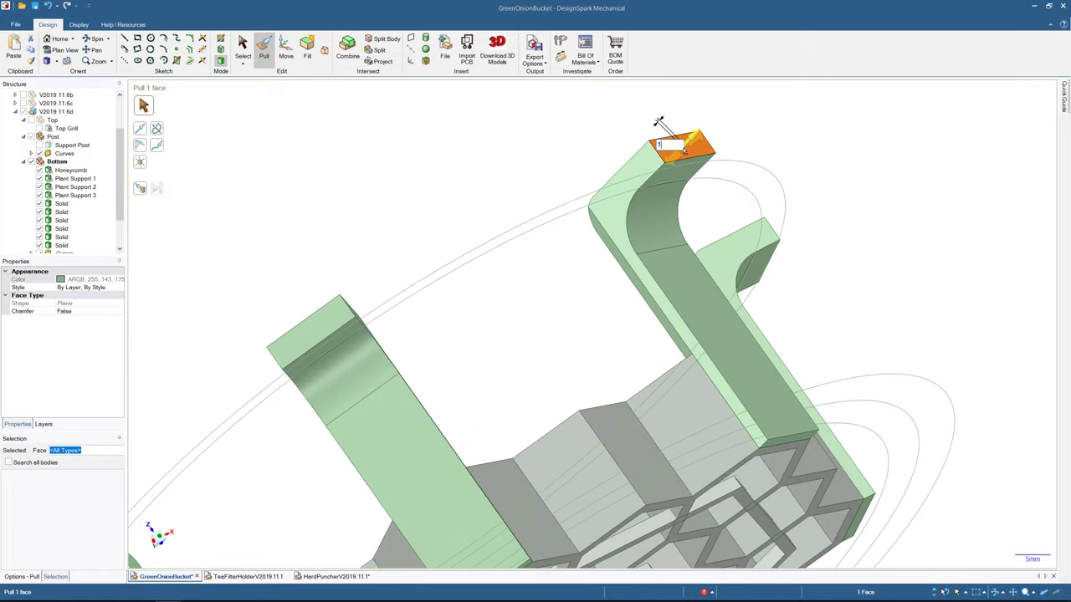
{"action": "type", "text": ".9874"}
{"action": "key", "text": "Return"}
{"action": "left_click", "coordinate": [318, 324]}
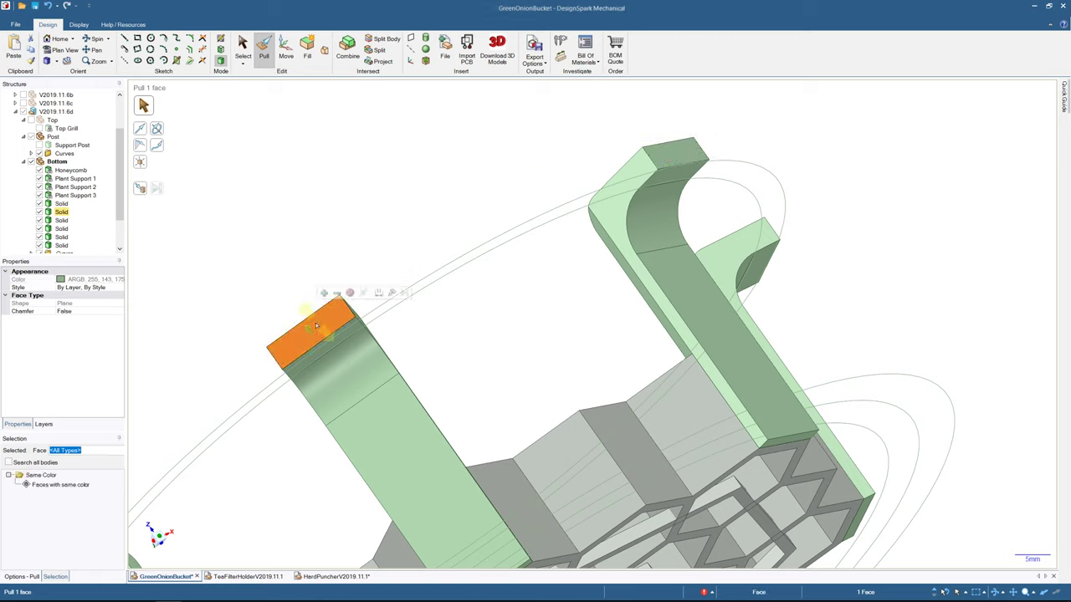
{"action": "type", "text": "1.9874"}
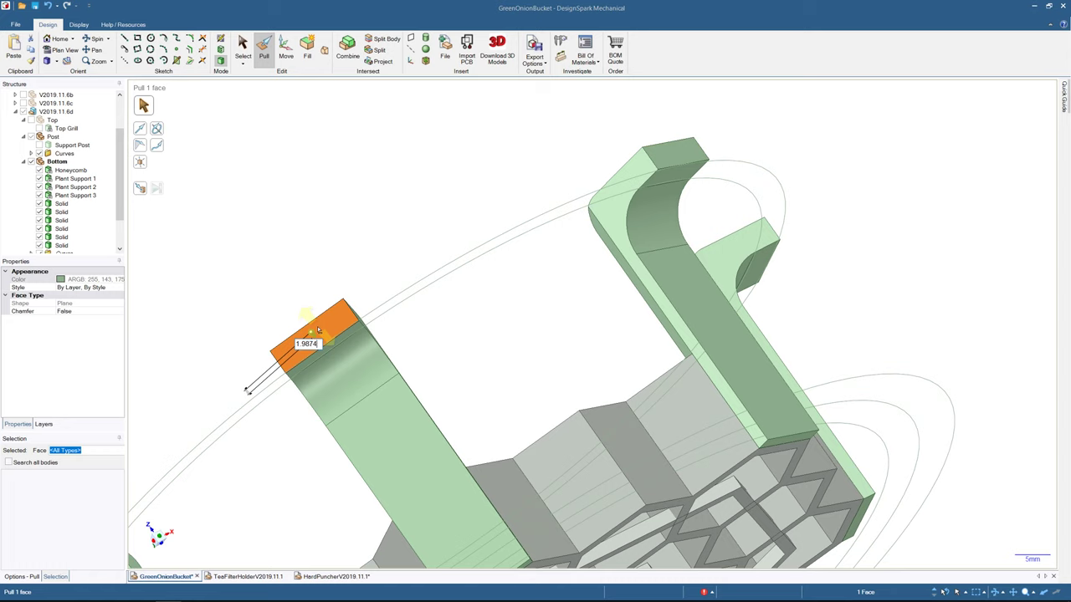
{"action": "key", "text": "Return"}
- Pull the end face of the sixth, last remaining hook inward by 1.9874 mm
{"action": "middle_click_drag", "start_coordinate": [269, 258], "coordinate": [589, 78], "text": "ctrl"}
{"action": "left_click", "coordinate": [338, 445]}
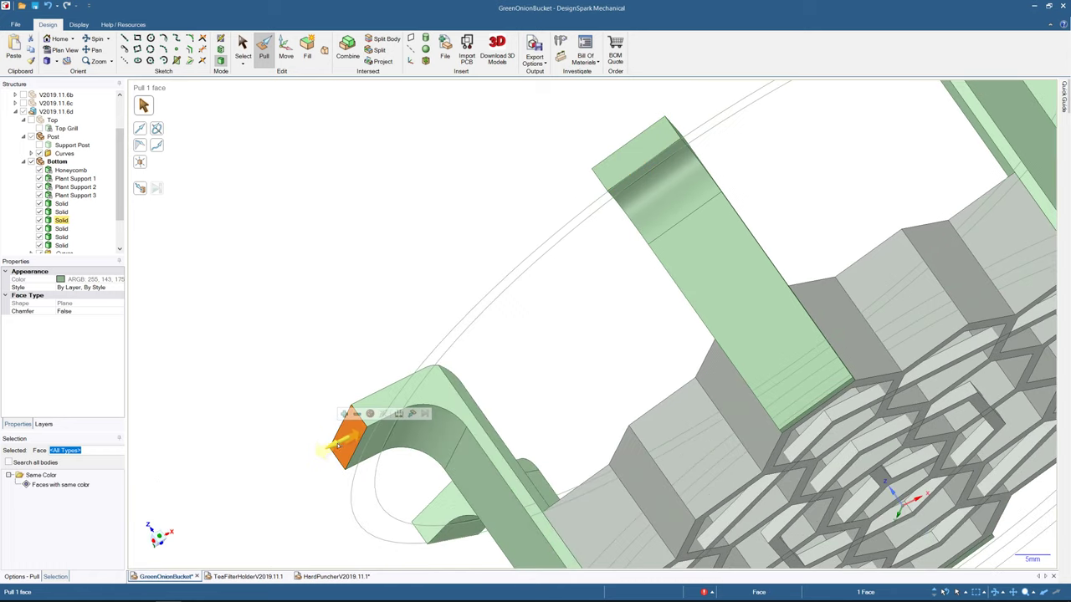
{"action": "type", "text": "1"}
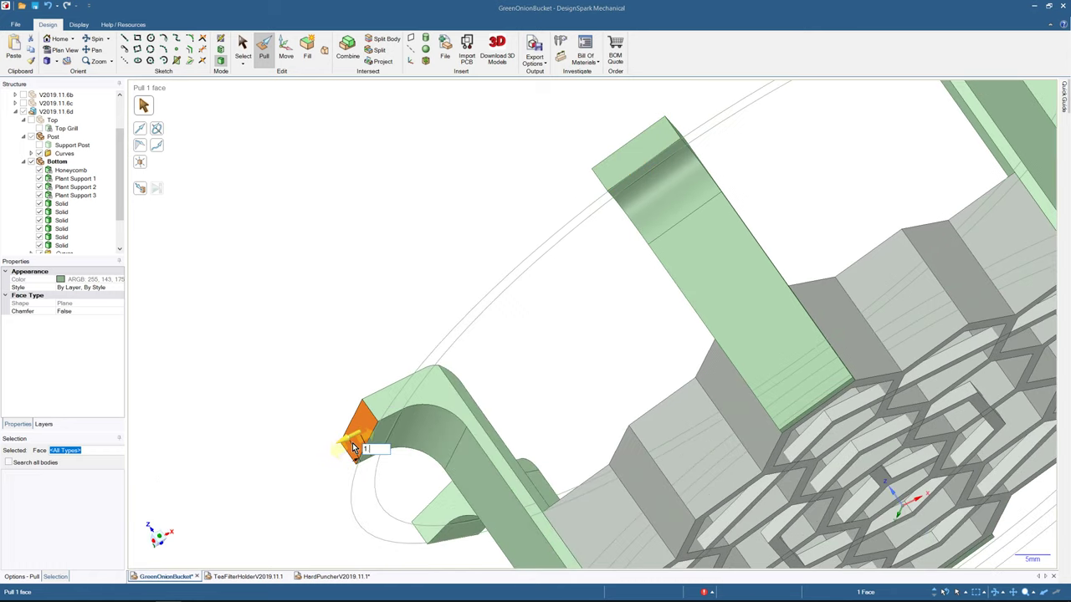
{"action": "type", "text": ".9874"}
{"action": "key", "text": "Return"}
- Examine the shortened hook ends against the sketch circles from below and from the side
{"action": "middle_click_drag", "start_coordinate": [318, 419], "coordinate": [400, 265]}
{"action": "scroll", "coordinate": [421, 224], "scroll_direction": "up", "scroll_amount": 5}
{"action": "middle_click_drag", "start_coordinate": [421, 225], "coordinate": [329, 206]}
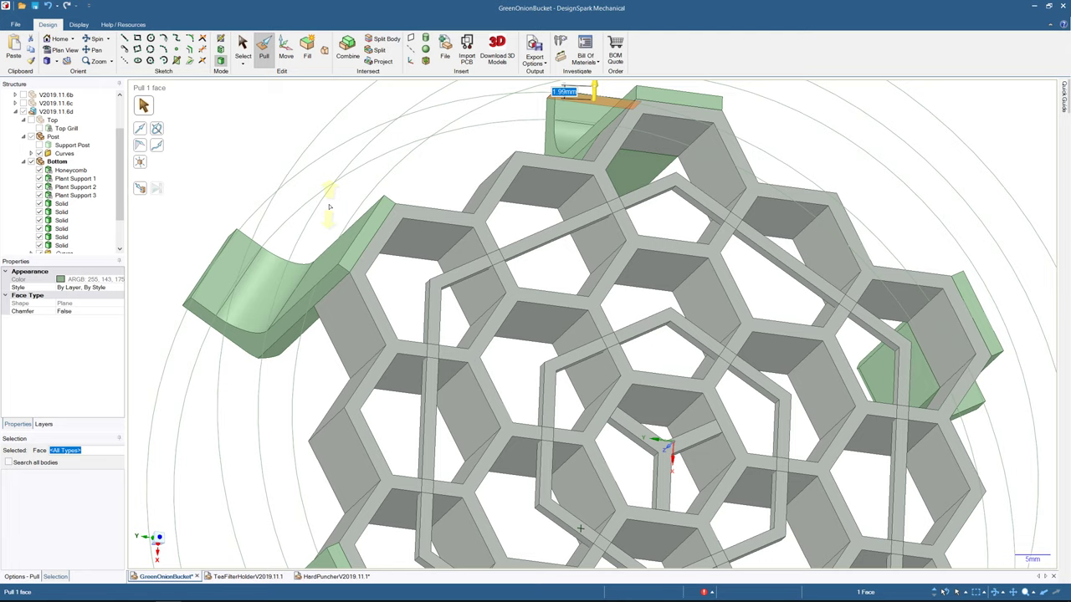
{"action": "mouse_move", "coordinate": [618, 493]}
{"action": "middle_mouse_down"}
{"action": "mouse_move", "coordinate": [493, 332]}
{"action": "mouse_move", "coordinate": [490, 354]}
{"action": "mouse_move", "coordinate": [450, 296]}
{"action": "mouse_move", "coordinate": [418, 301]}
{"action": "middle_mouse_up"}
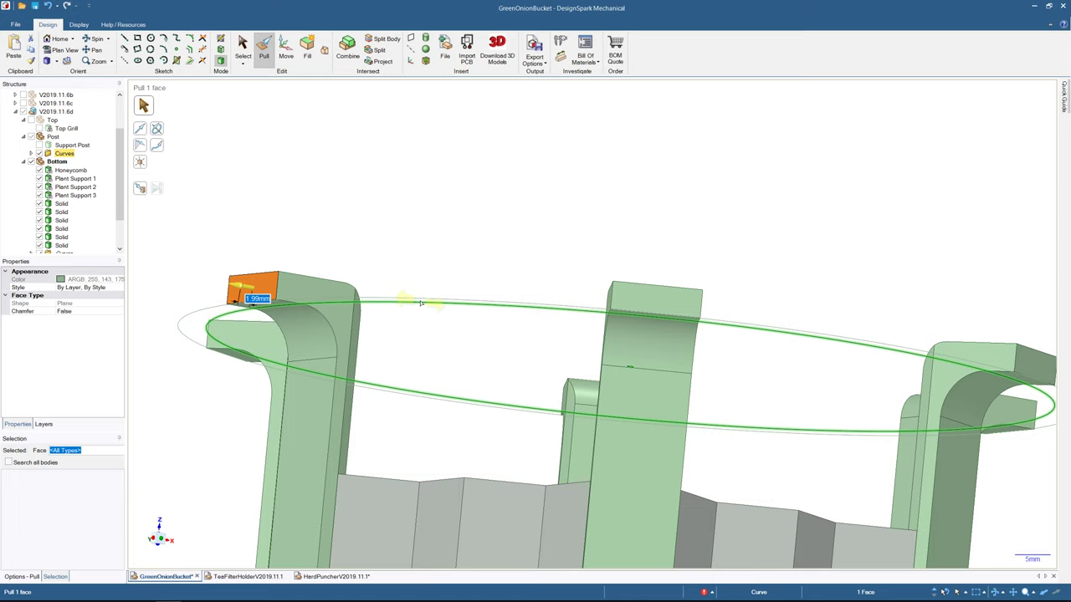
- Enlarge the inner round of one hook's bend to a radius of 7.68 mm
{"action": "middle_click_drag", "start_coordinate": [421, 304], "coordinate": [802, 35]}
{"action": "middle_click_drag", "start_coordinate": [701, 216], "coordinate": [778, 193]}
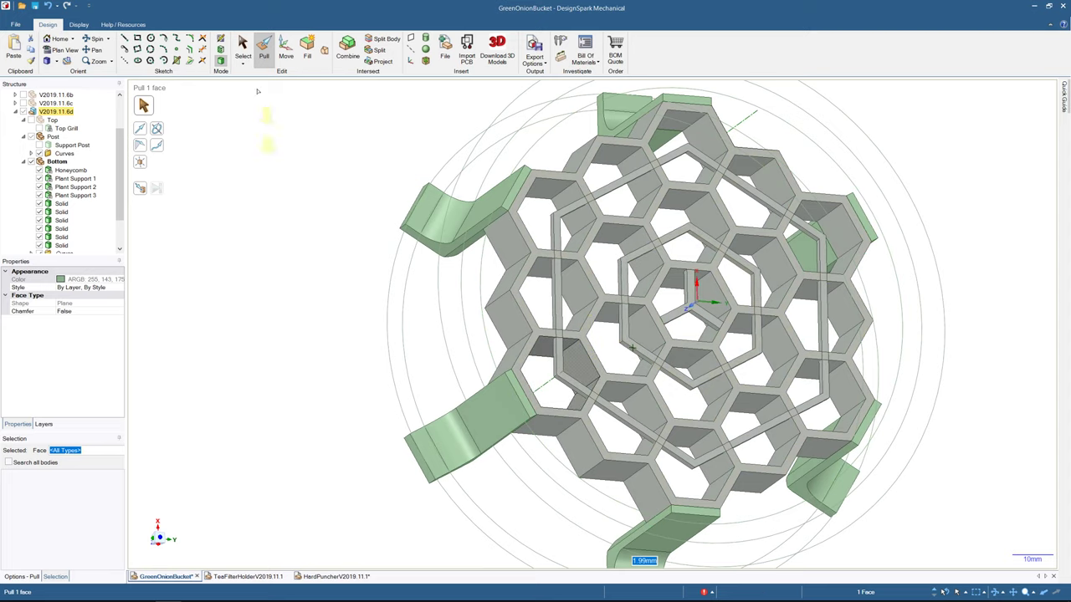
{"action": "left_click", "coordinate": [454, 440]}
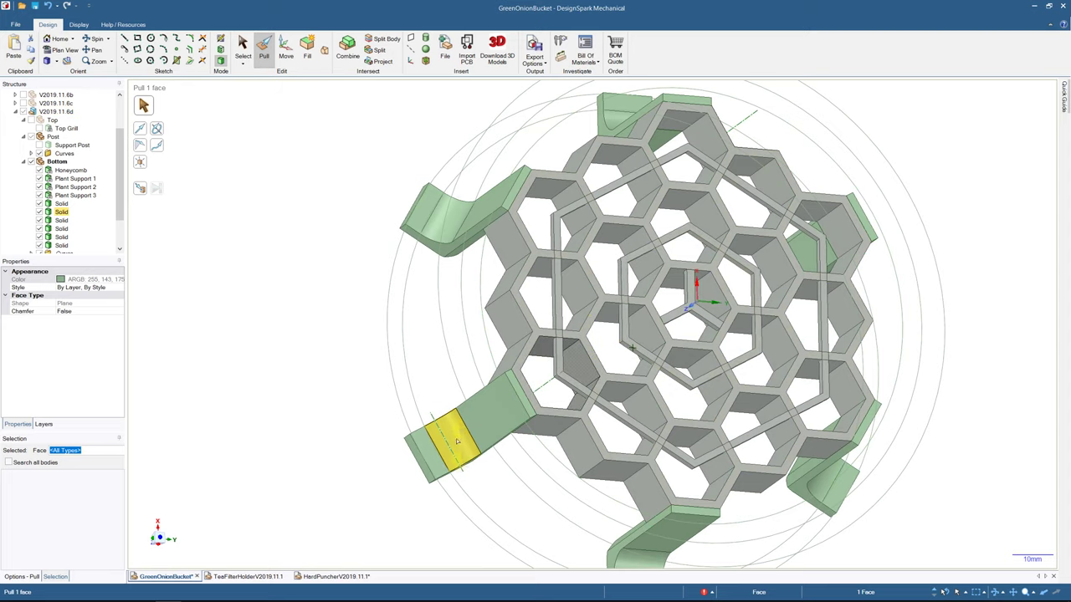
{"action": "left_click", "coordinate": [456, 381]}
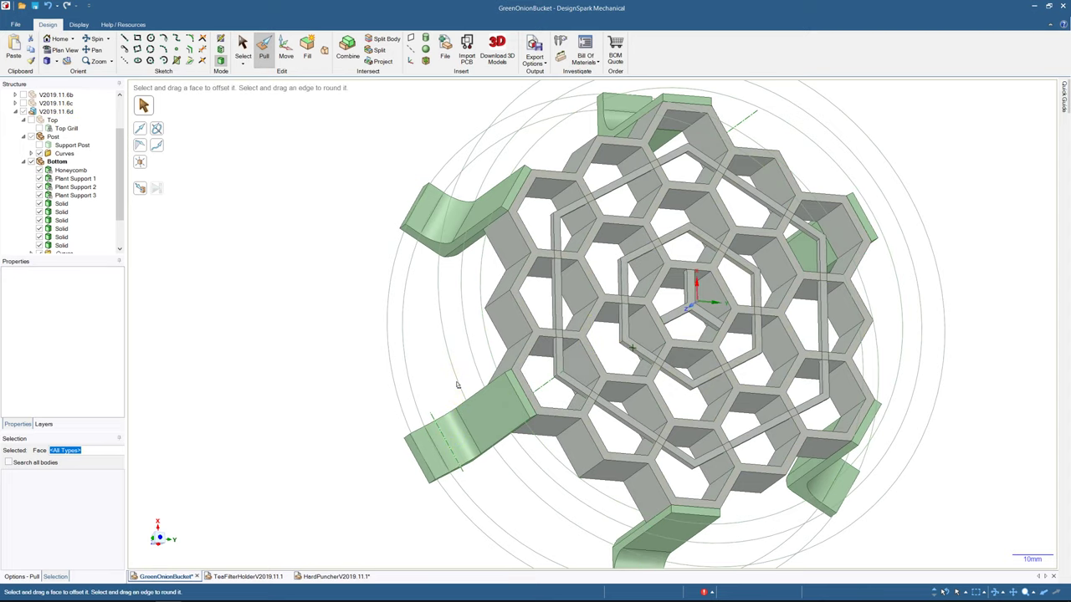
{"action": "scroll", "coordinate": [458, 385], "scroll_direction": "up", "scroll_amount": 4}
{"action": "scroll", "coordinate": [443, 391], "scroll_direction": "down", "scroll_amount": 7}
{"action": "key", "text": "ctrl+z"}
{"action": "left_click", "coordinate": [456, 434]}
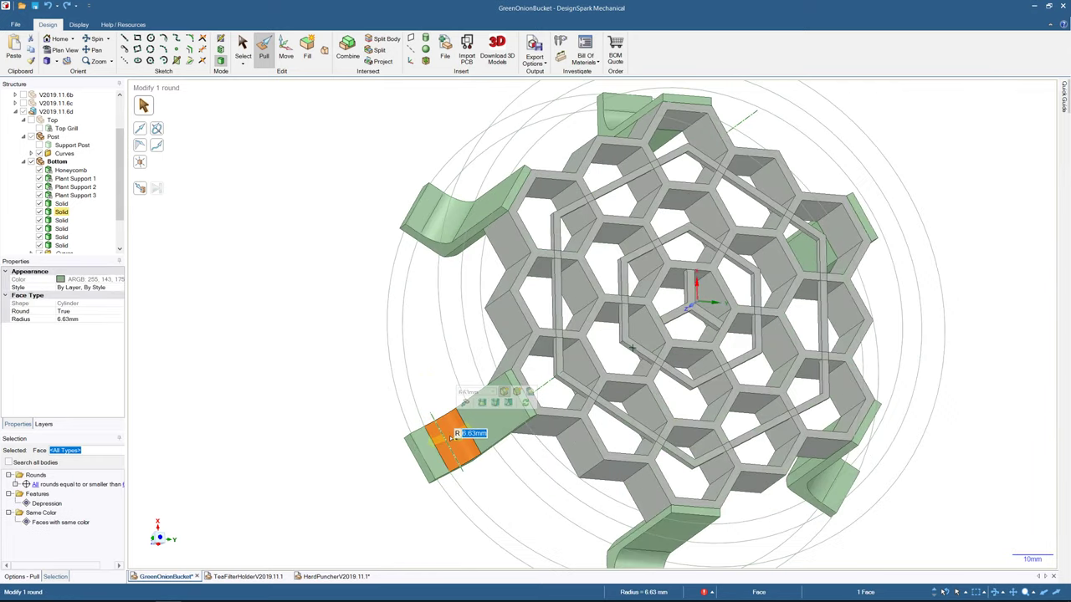
{"action": "left_click_drag", "start_coordinate": [456, 434], "coordinate": [446, 410]}
{"action": "mouse_move", "coordinate": [451, 479]}
{"action": "left_mouse_down"}
{"action": "mouse_move", "coordinate": [443, 502]}
{"action": "mouse_move", "coordinate": [407, 499]}
{"action": "mouse_move", "coordinate": [450, 486]}
{"action": "left_mouse_up"}
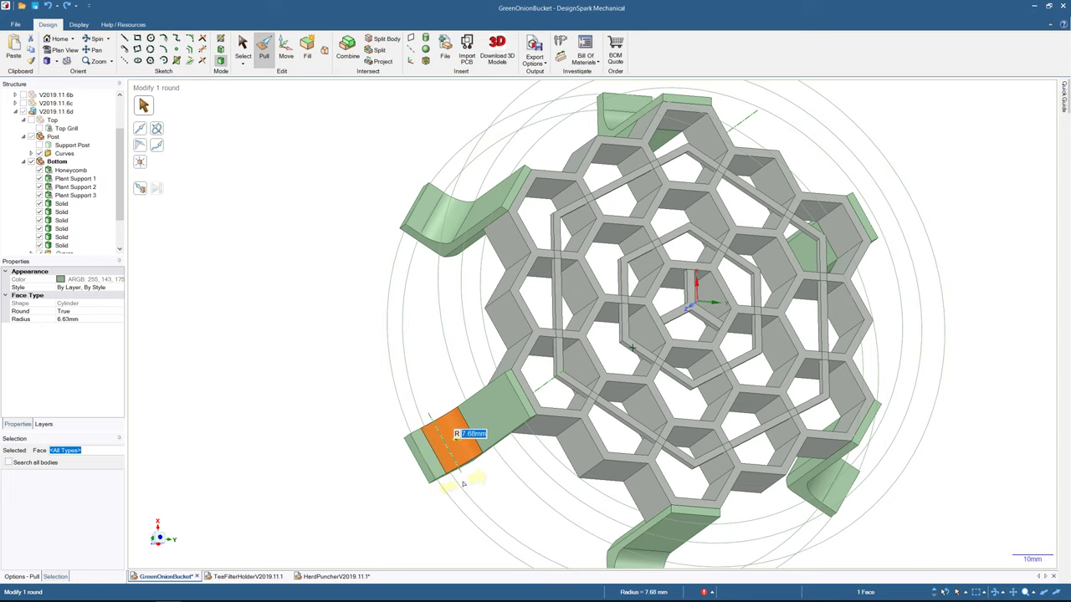
{"action": "scroll", "coordinate": [464, 484], "scroll_direction": "down", "scroll_amount": 3}
{"action": "scroll", "coordinate": [452, 478], "scroll_direction": "up", "scroll_amount": 10}
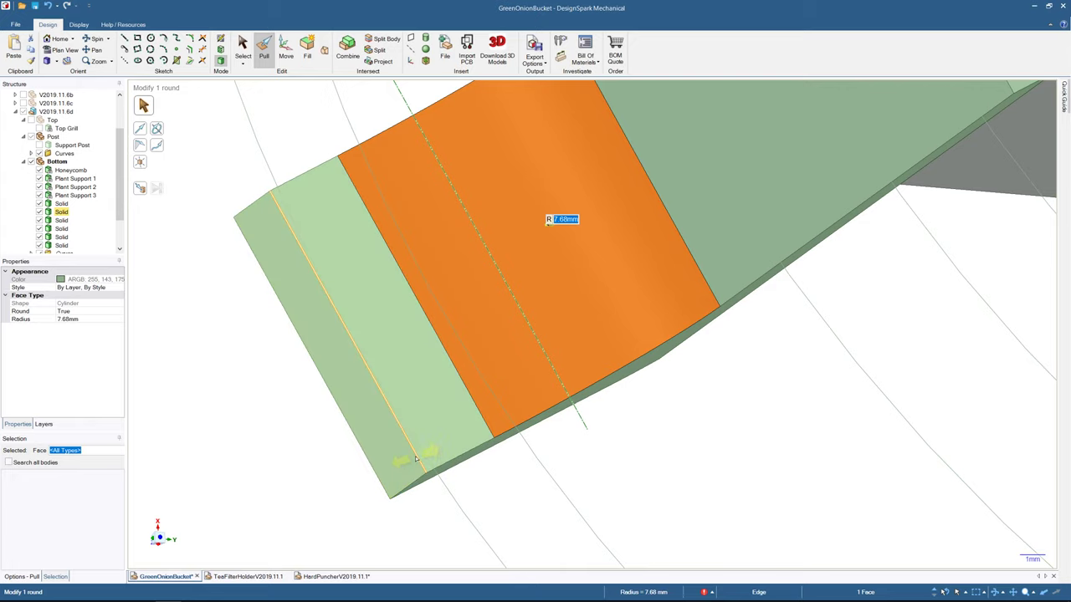
- Remove the enlarged inner round so that hook's bend has a sharp inner corner
{"action": "left_click", "coordinate": [242, 48]}
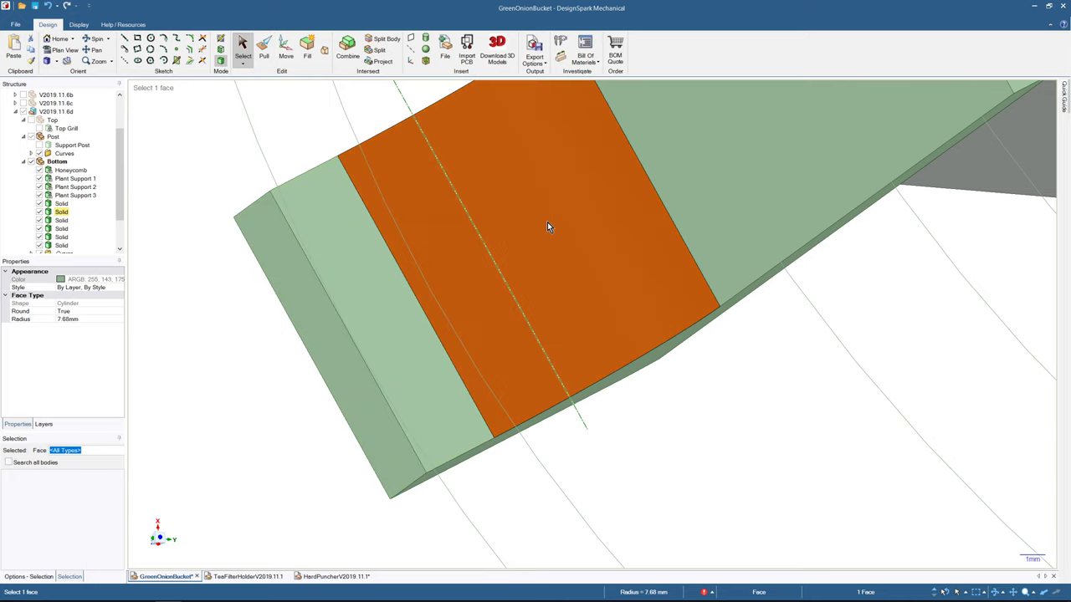
{"action": "left_click", "coordinate": [547, 223]}
{"action": "key", "text": "Escape"}
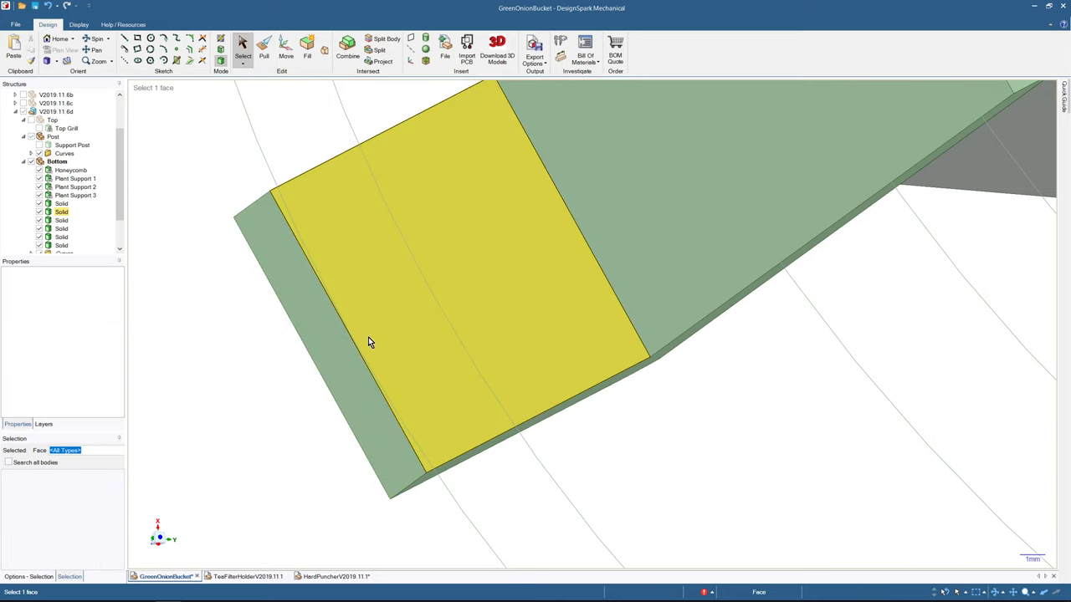
- Measure the length of the inner side edge on that shortened hook's end section
{"action": "scroll", "coordinate": [368, 337], "scroll_direction": "down", "scroll_amount": 5}
{"action": "middle_click_drag", "start_coordinate": [346, 382], "coordinate": [406, 359]}
{"action": "left_click", "coordinate": [430, 308]}
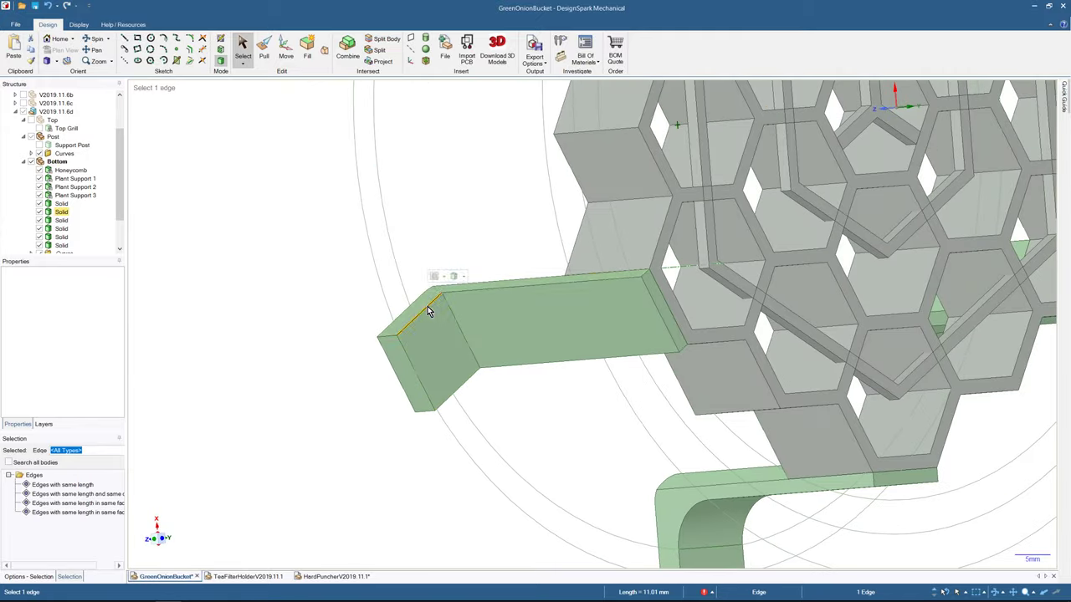
{"action": "left_click", "coordinate": [560, 42]}
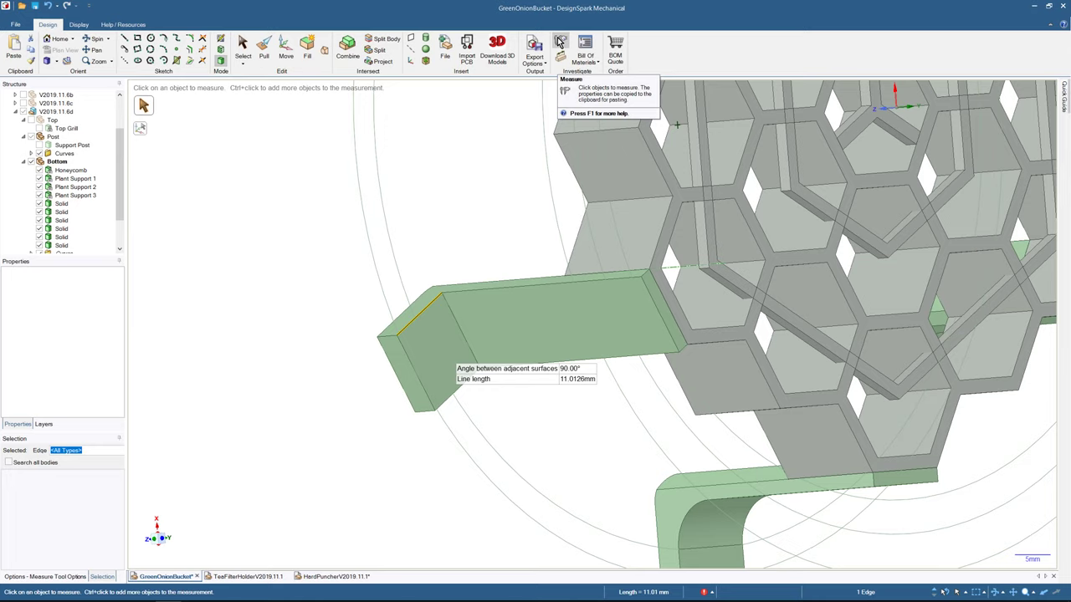
{"action": "key", "text": "Escape"}
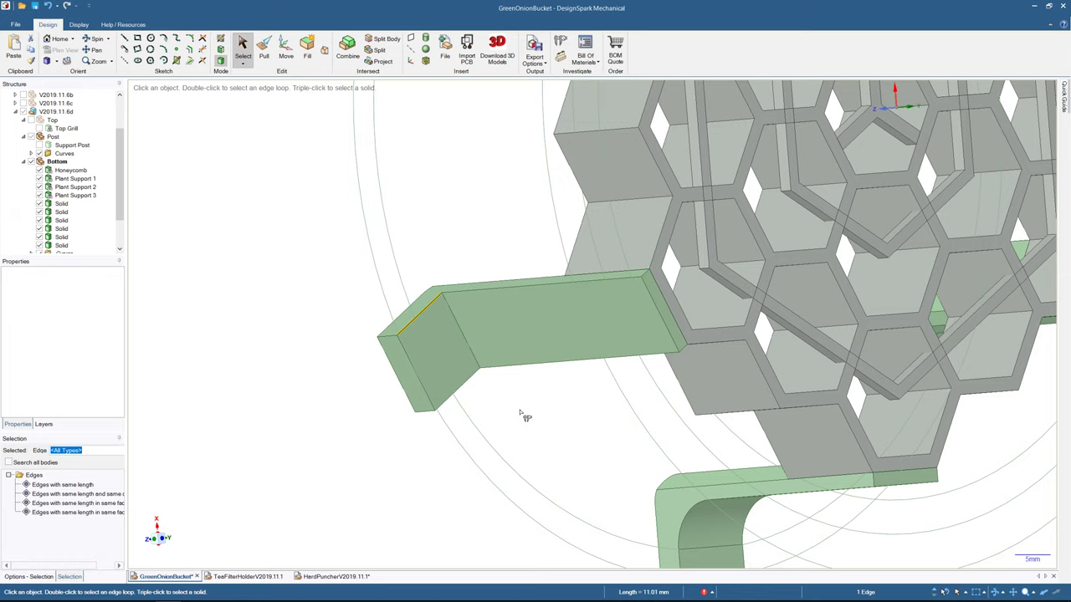
- Undo the edits on the hooks back through all of the end-face extrusions
{"action": "key", "text": "ctrl"}
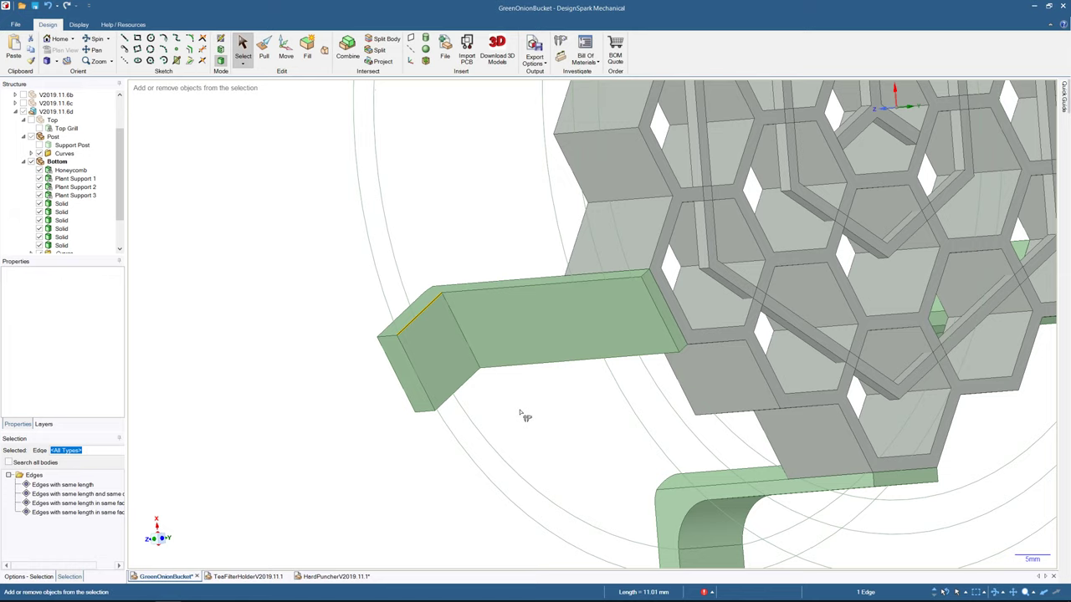
{"action": "key", "text": "ctrl+z"}
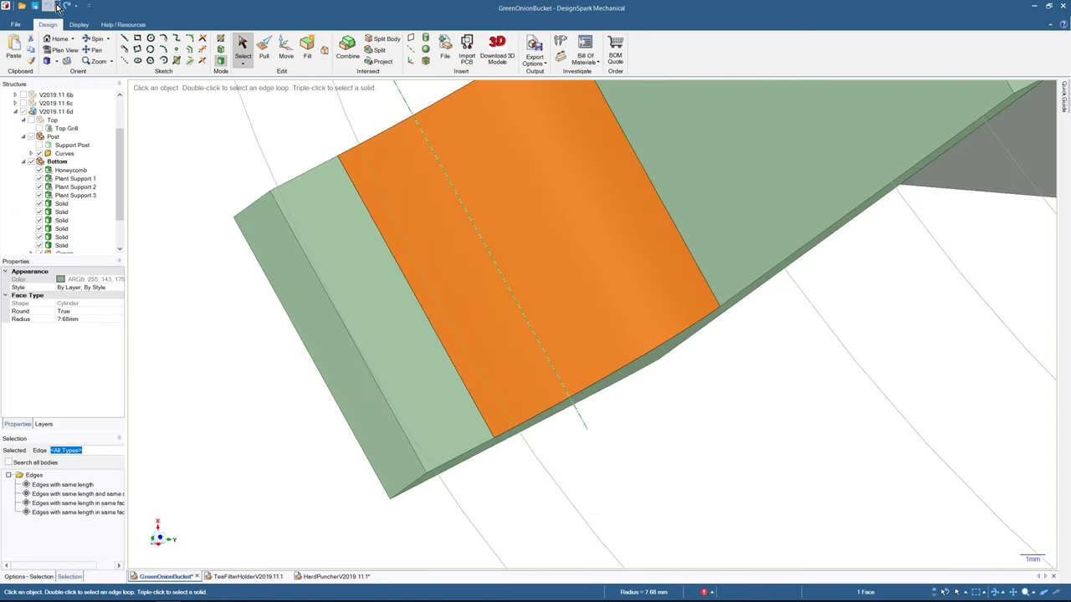
{"action": "left_click", "coordinate": [56, 7]}
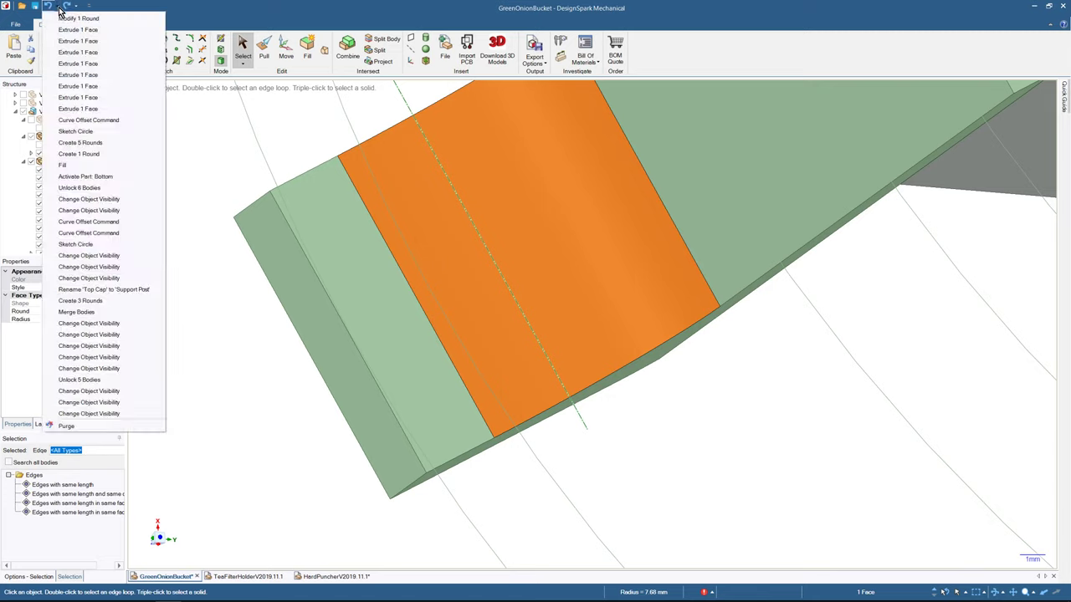
{"action": "left_click", "coordinate": [80, 109]}
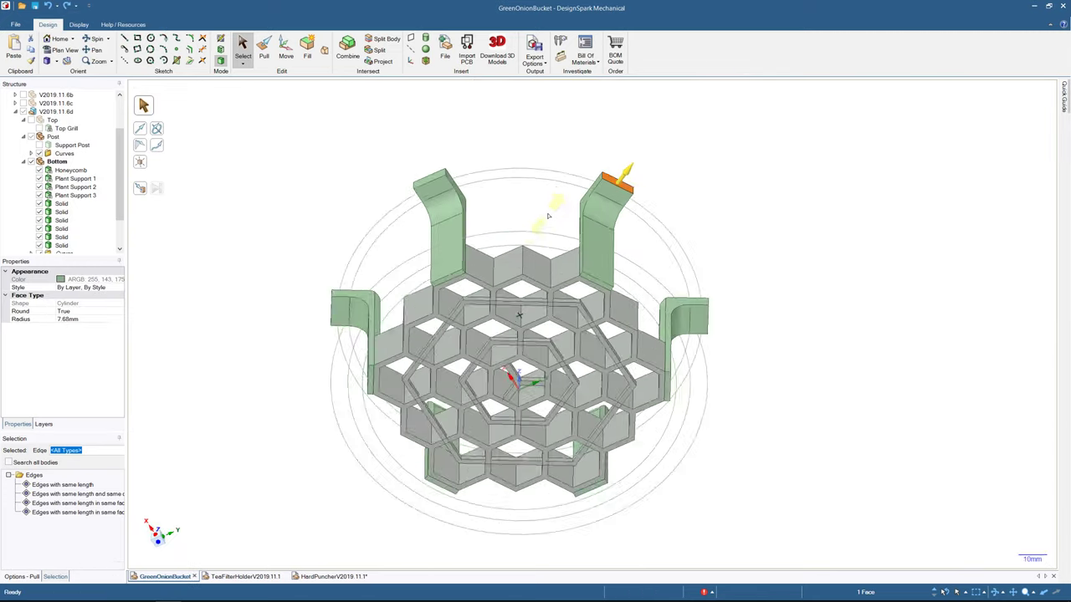
- Undo the curve offset, the sketched circle and the hooks' inner rounds as well
{"action": "key", "text": "p"}
{"action": "scroll", "coordinate": [548, 216], "scroll_direction": "down", "scroll_amount": 2}
{"action": "mouse_move", "coordinate": [546, 214]}
{"action": "middle_mouse_down"}
{"action": "mouse_move", "coordinate": [538, 158]}
{"action": "mouse_move", "coordinate": [538, 209]}
{"action": "middle_mouse_up"}
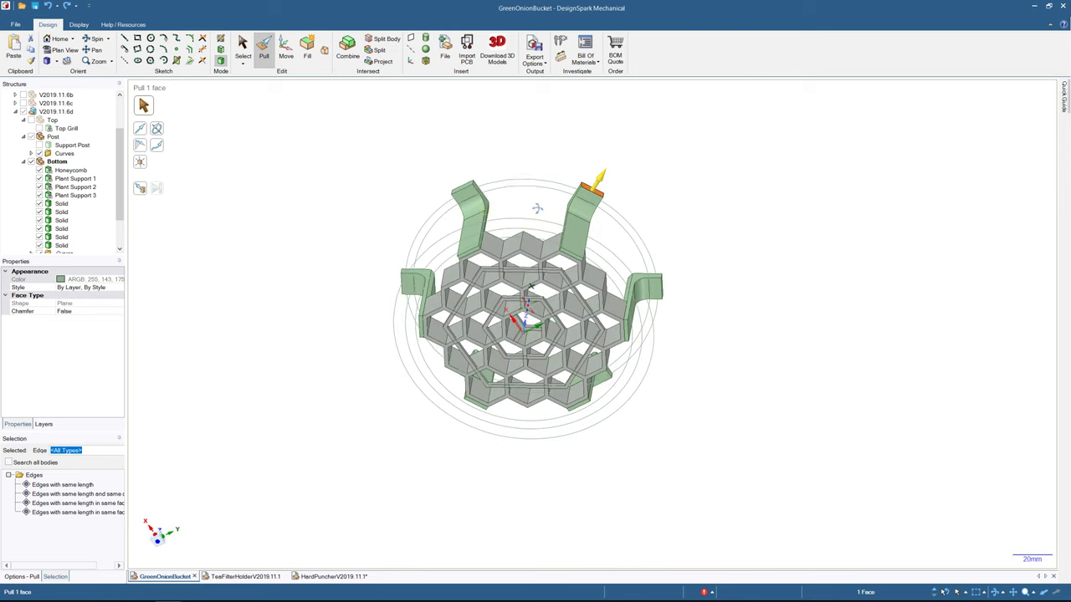
{"action": "left_click", "coordinate": [56, 5]}
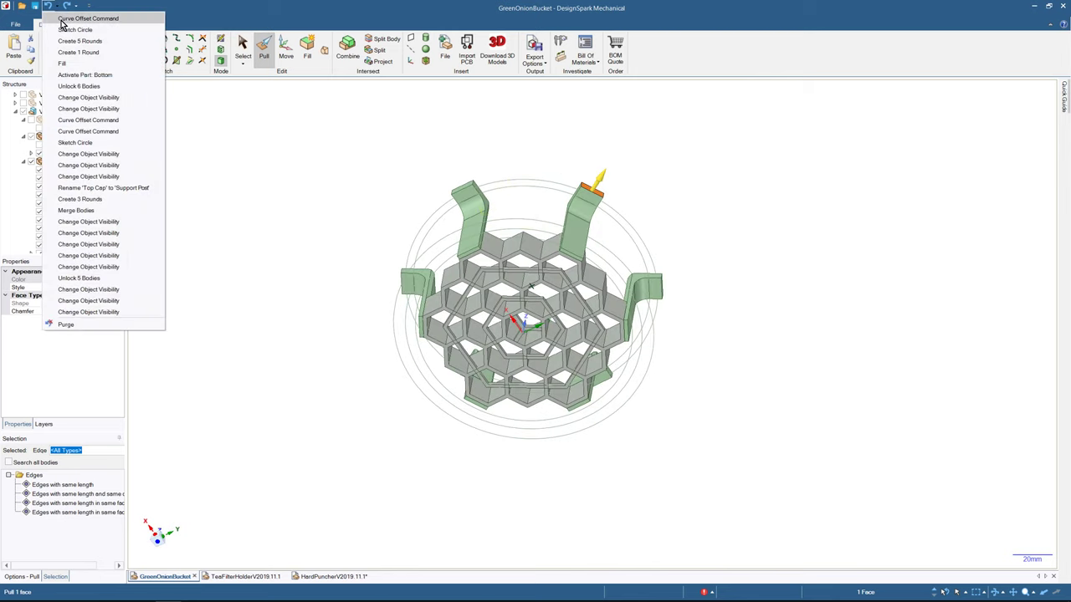
{"action": "left_click", "coordinate": [71, 60]}
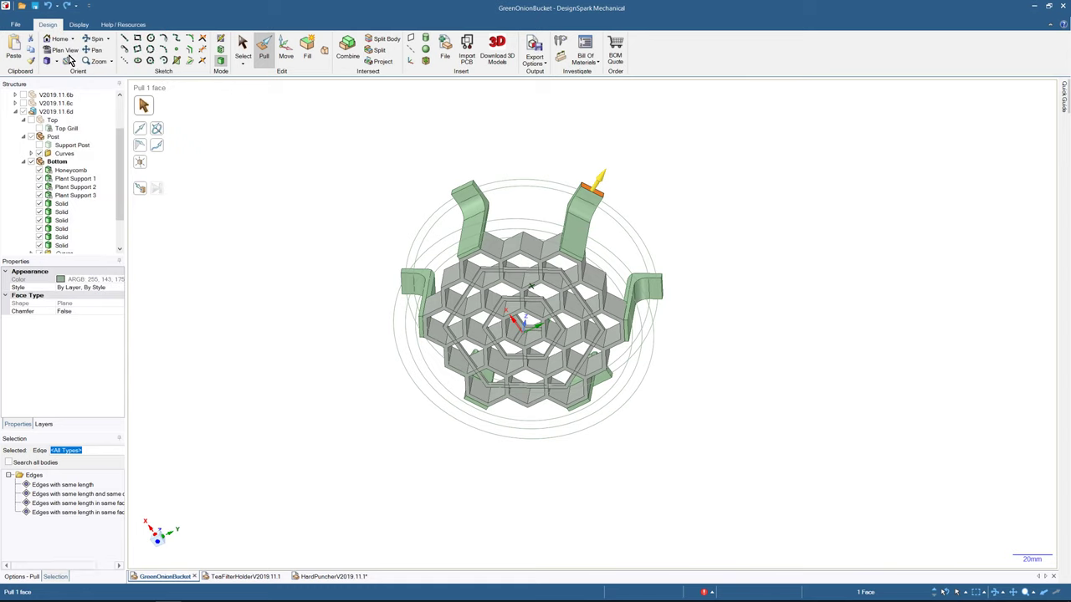
- Measure the length of the side edge on one hook's unshortened end section
{"action": "scroll", "coordinate": [379, 191], "scroll_direction": "down", "scroll_amount": 5}
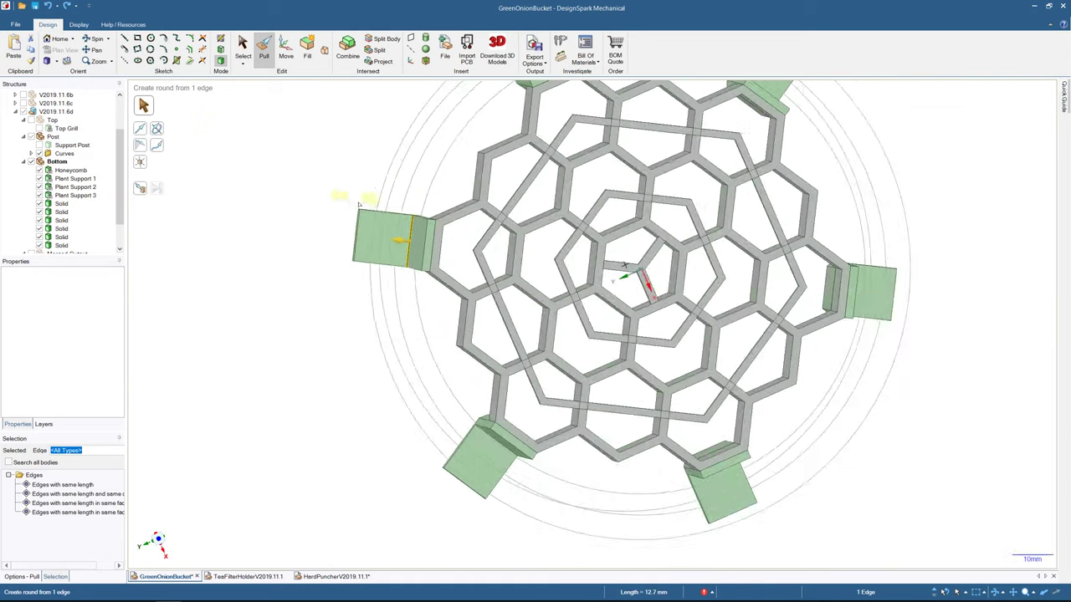
{"action": "scroll", "coordinate": [357, 204], "scroll_direction": "up", "scroll_amount": 2}
{"action": "key", "text": "s"}
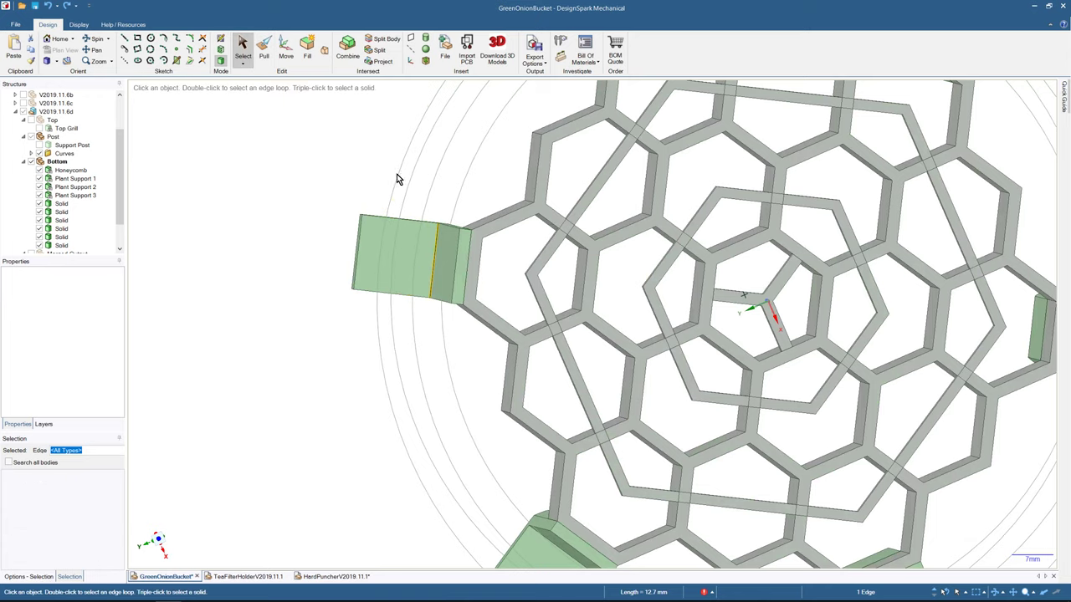
{"action": "left_click", "coordinate": [393, 219]}
{"action": "left_click", "coordinate": [561, 42]}
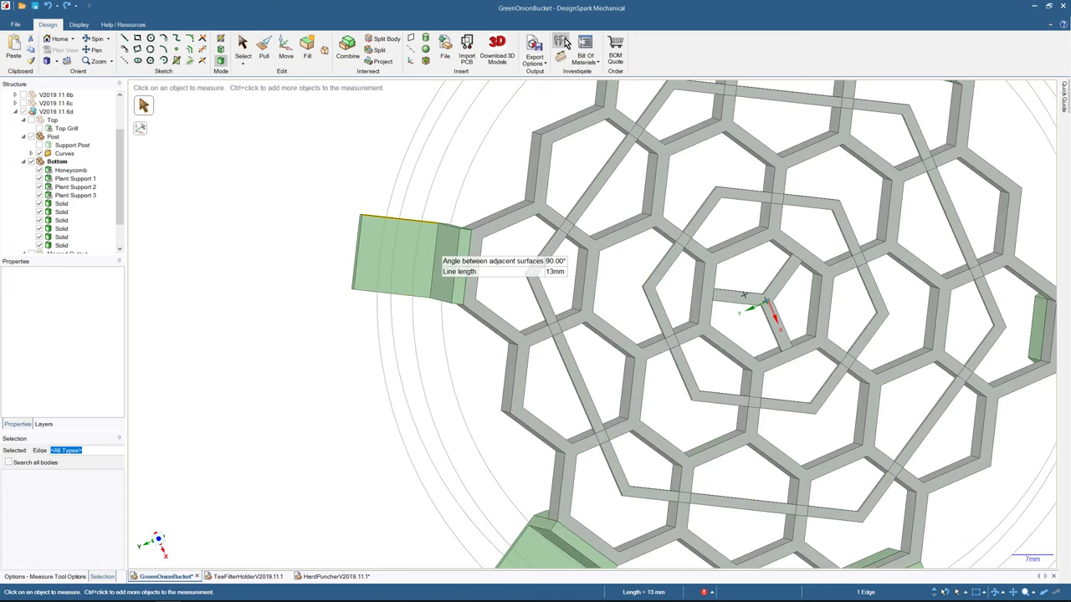
{"action": "scroll", "coordinate": [398, 209], "scroll_direction": "down", "scroll_amount": 4}
{"action": "middle_click_drag", "start_coordinate": [402, 206], "coordinate": [488, 331]}
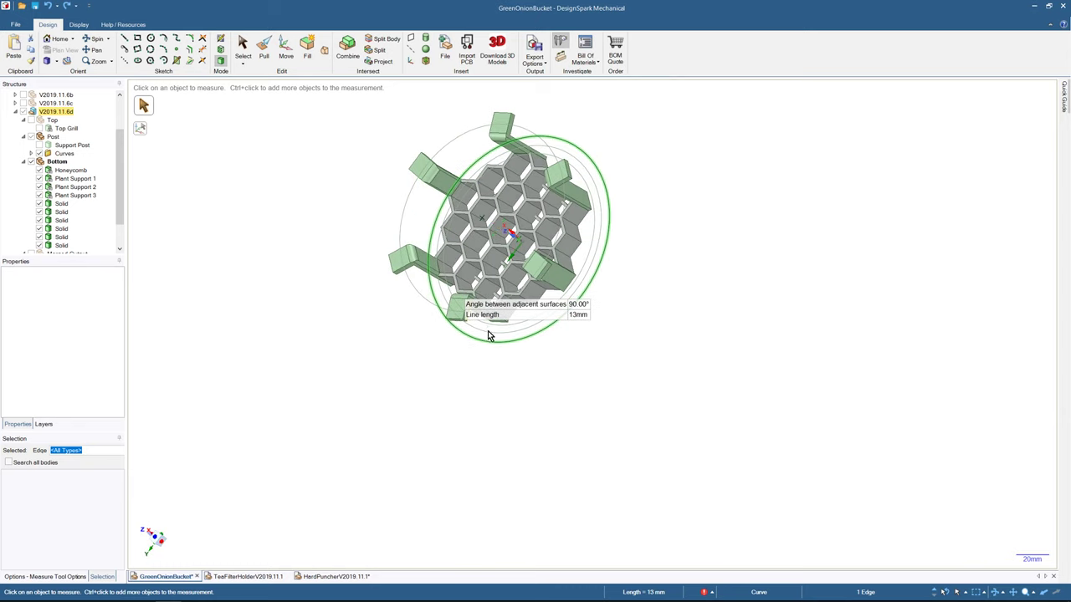
{"action": "left_click", "coordinate": [244, 43]}
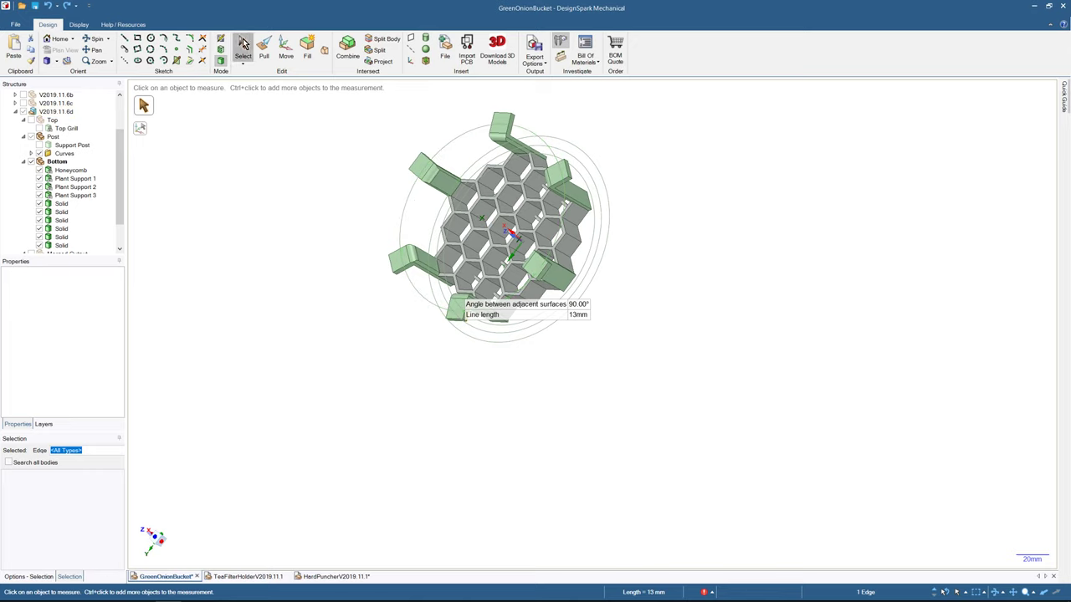
- Check the diameter of the existing sketch circle that runs through the hook ends
{"action": "middle_click_drag", "start_coordinate": [261, 201], "coordinate": [333, 225]}
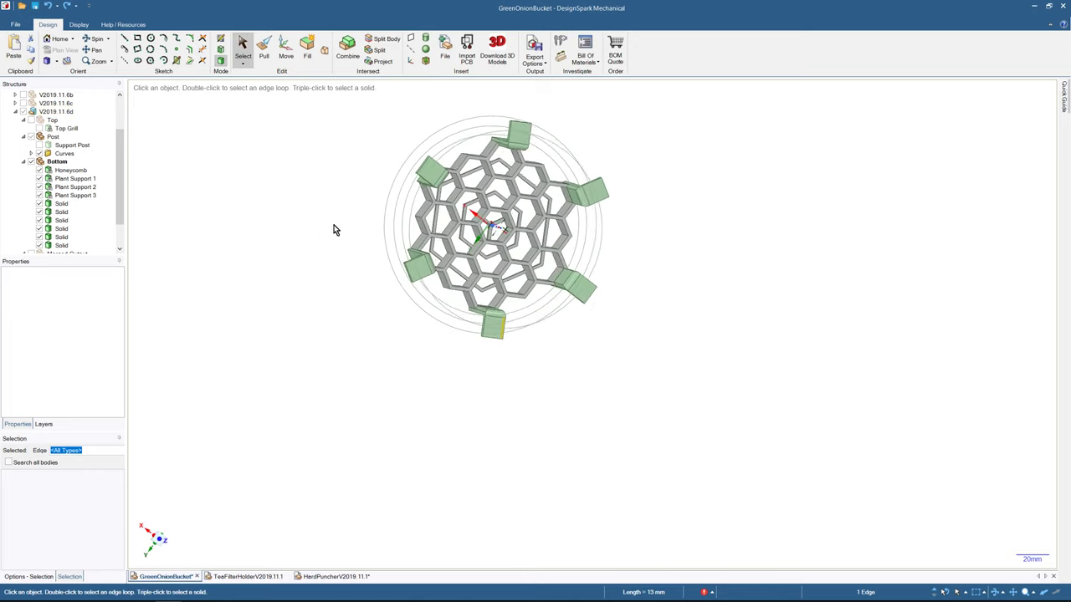
{"action": "left_click", "coordinate": [439, 159]}
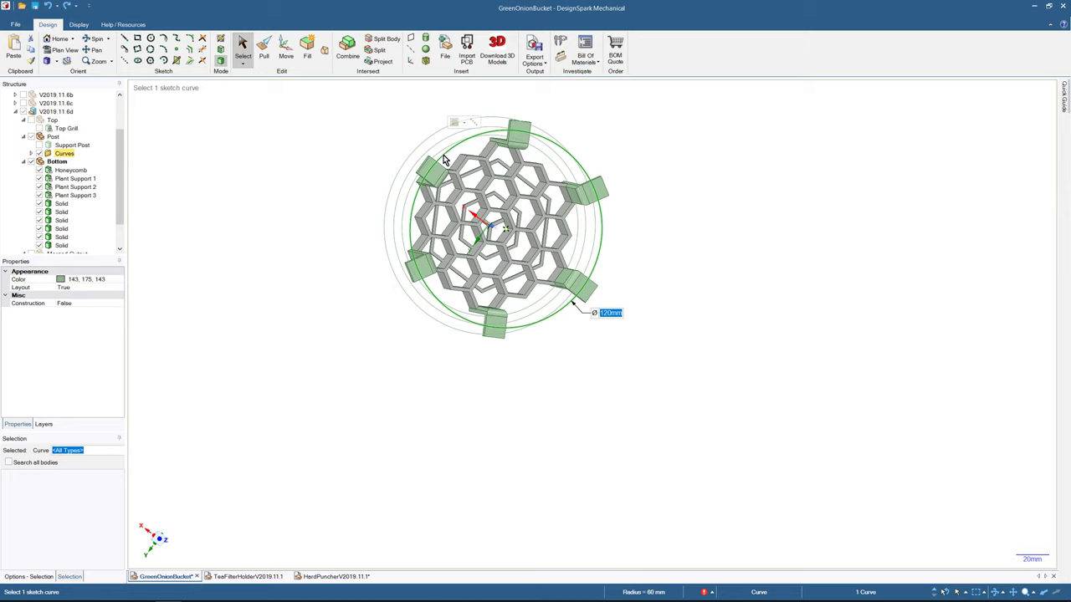
{"action": "middle_click_drag", "start_coordinate": [443, 159], "coordinate": [393, 109]}
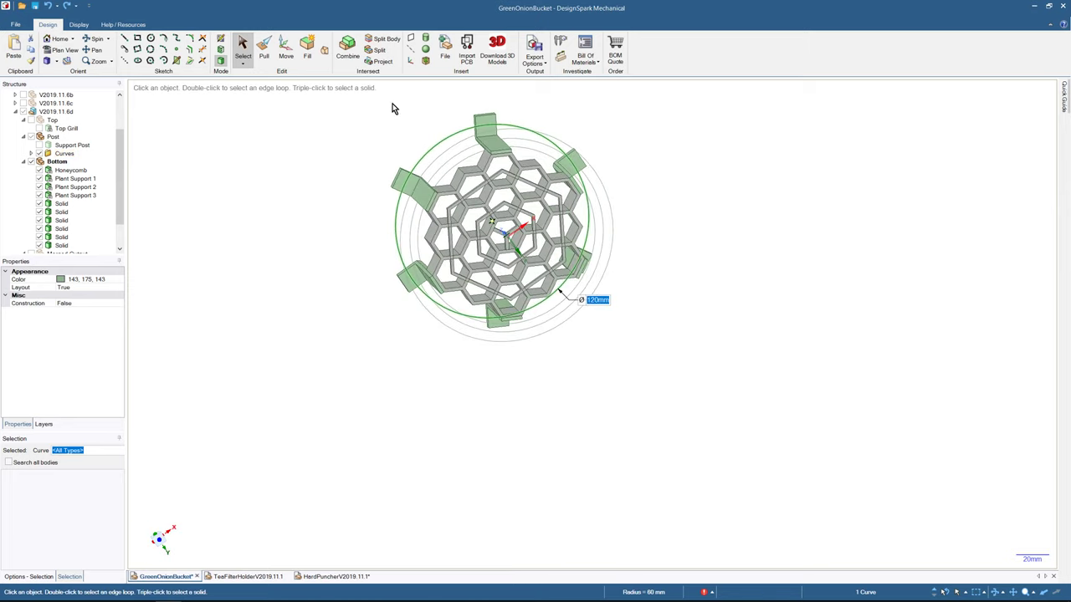
- Sketch a 128 mm diameter circle centred on the origin in the plane of the hook ends and return to solid editing
{"action": "left_click", "coordinate": [151, 40]}
{"action": "left_click", "coordinate": [56, 50]}
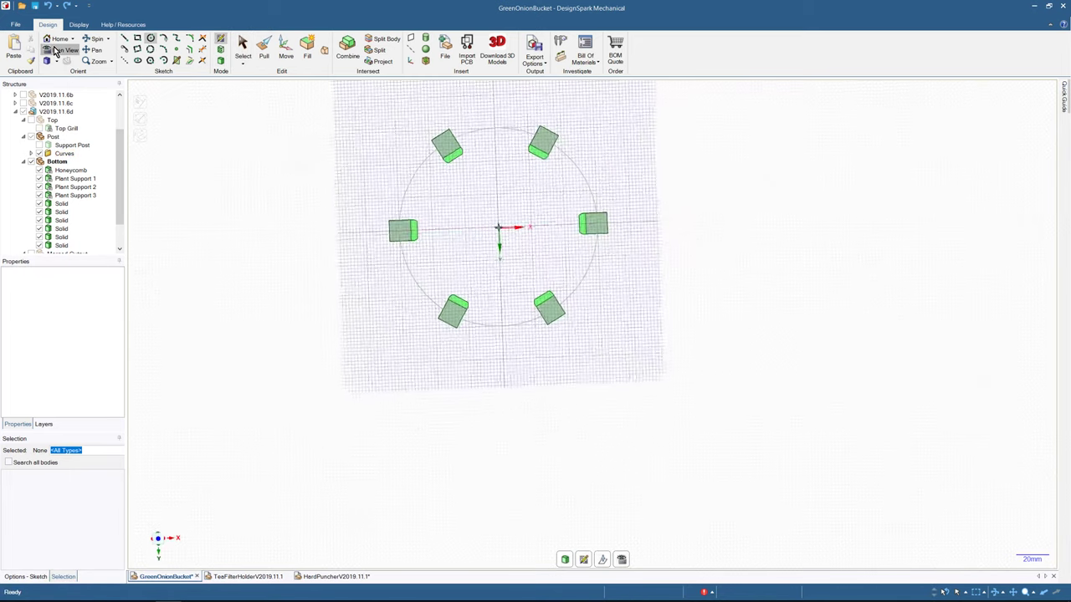
{"action": "left_click", "coordinate": [38, 576]}
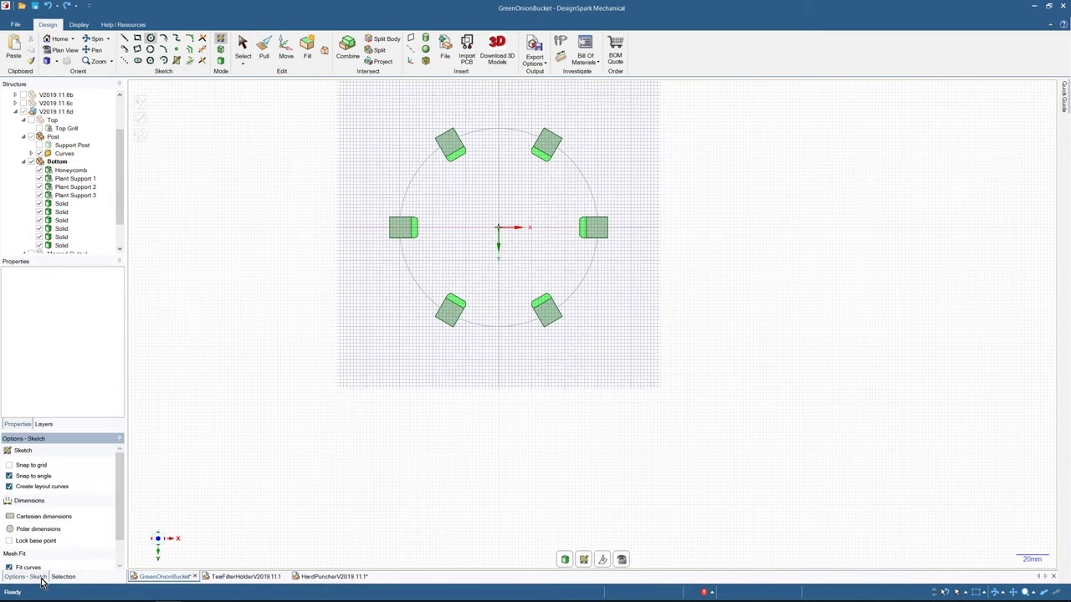
{"action": "left_click", "coordinate": [498, 228]}
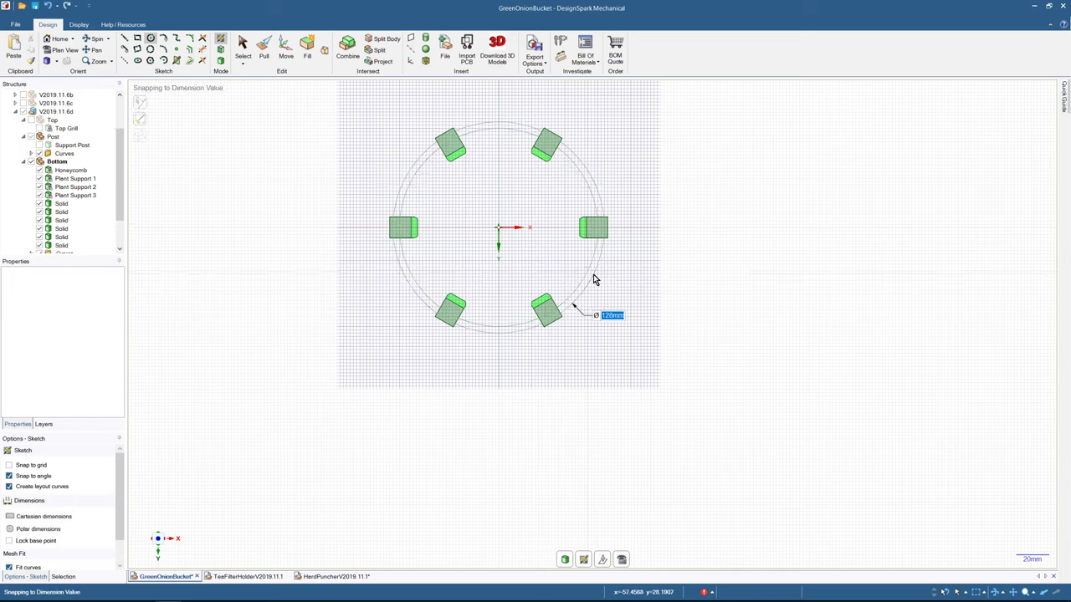
{"action": "left_click", "coordinate": [59, 39]}
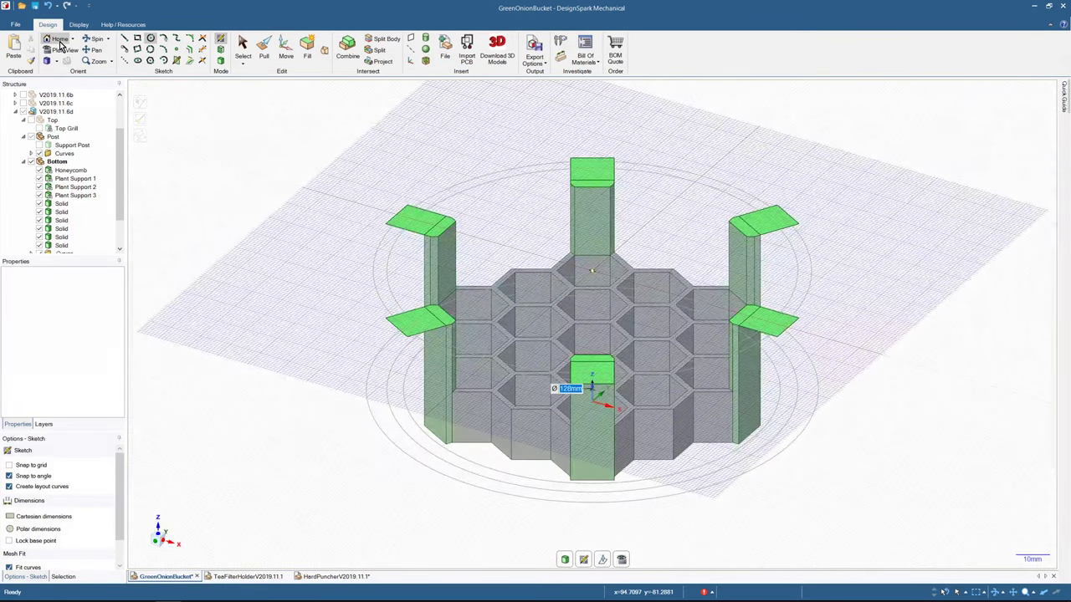
{"action": "left_click", "coordinate": [220, 60]}
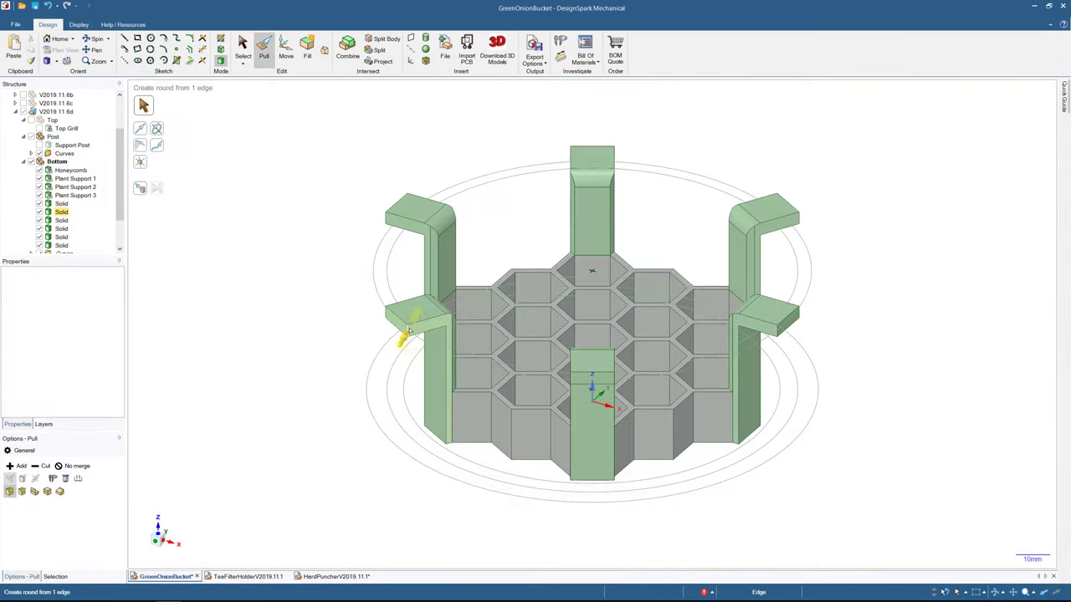
- Pull the outer end faces of all six bottom hooks inward by 2 mm
{"action": "middle_click_drag", "start_coordinate": [409, 329], "coordinate": [359, 245]}
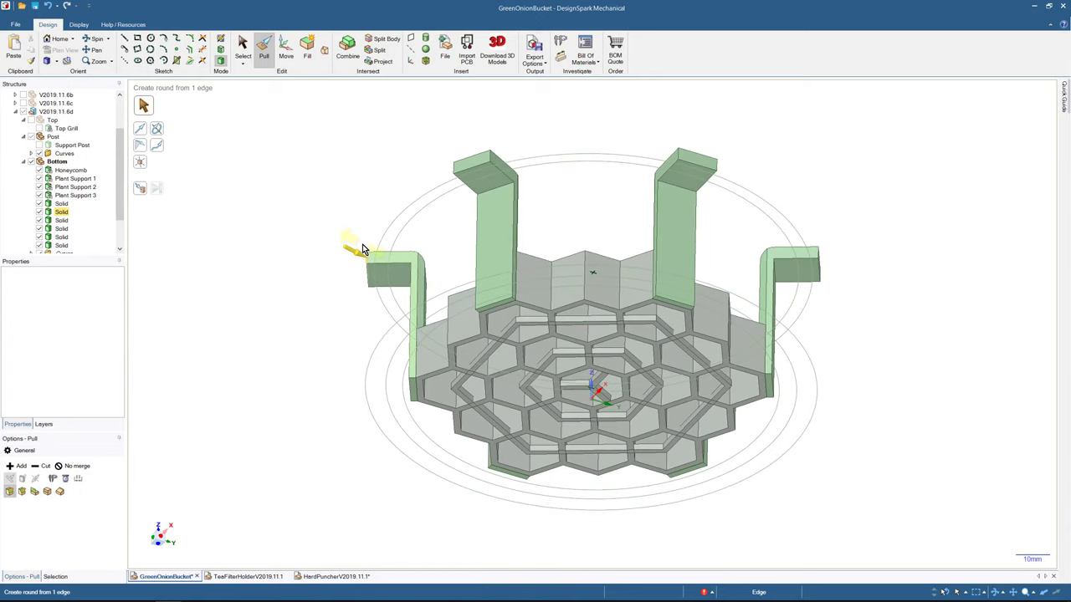
{"action": "left_click", "coordinate": [471, 162]}
{"action": "left_click", "coordinate": [55, 576]}
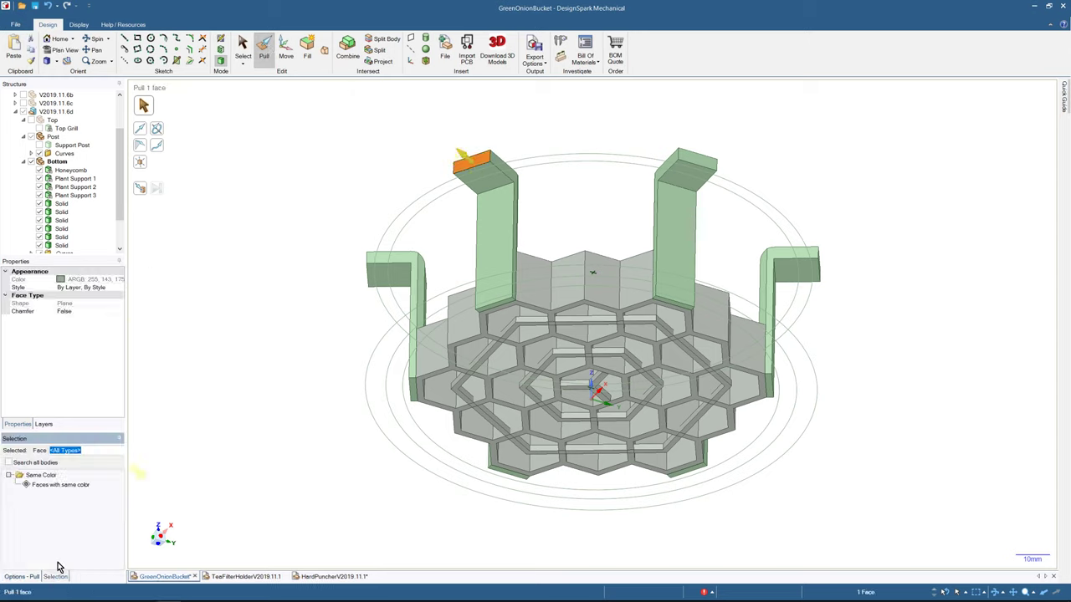
{"action": "left_click", "coordinate": [702, 170], "text": "ctrl"}
{"action": "middle_click_drag", "start_coordinate": [836, 172], "coordinate": [642, 234]}
{"action": "left_click", "coordinate": [629, 269], "text": "ctrl"}
{"action": "middle_click_drag", "start_coordinate": [745, 215], "coordinate": [551, 191]}
{"action": "left_click", "coordinate": [557, 226], "text": "ctrl"}
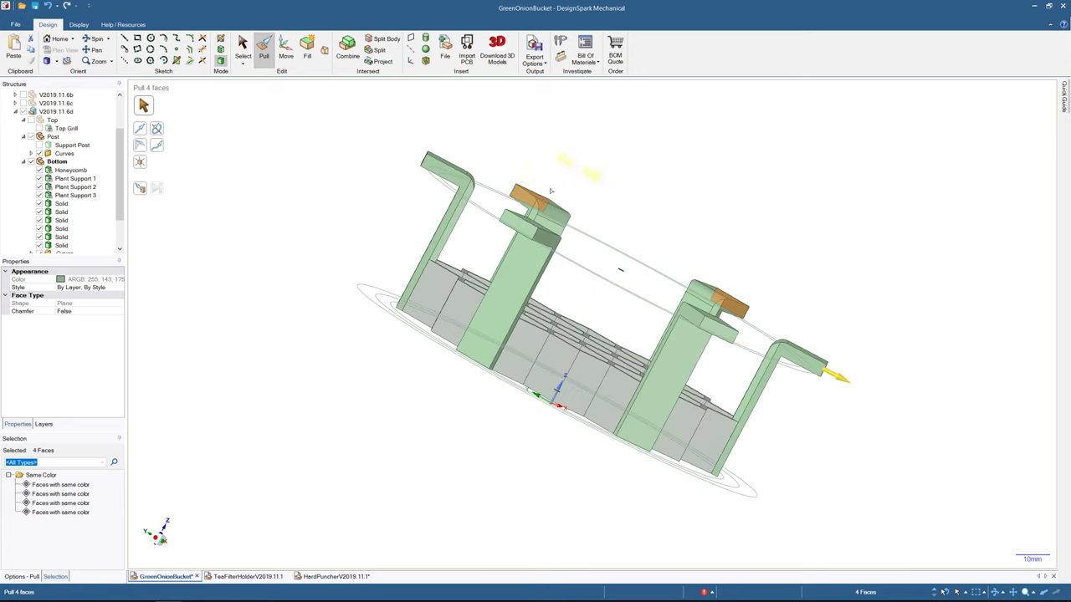
{"action": "left_click", "coordinate": [519, 224], "text": "ctrl"}
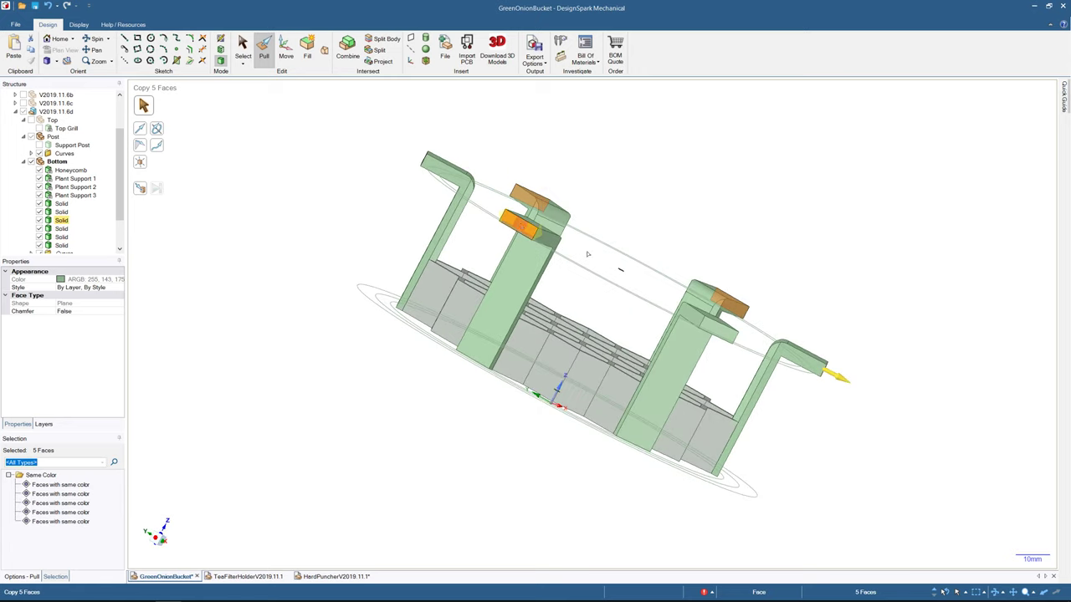
{"action": "left_click", "coordinate": [717, 333], "text": "ctrl"}
{"action": "middle_click_drag", "start_coordinate": [717, 333], "coordinate": [628, 312]}
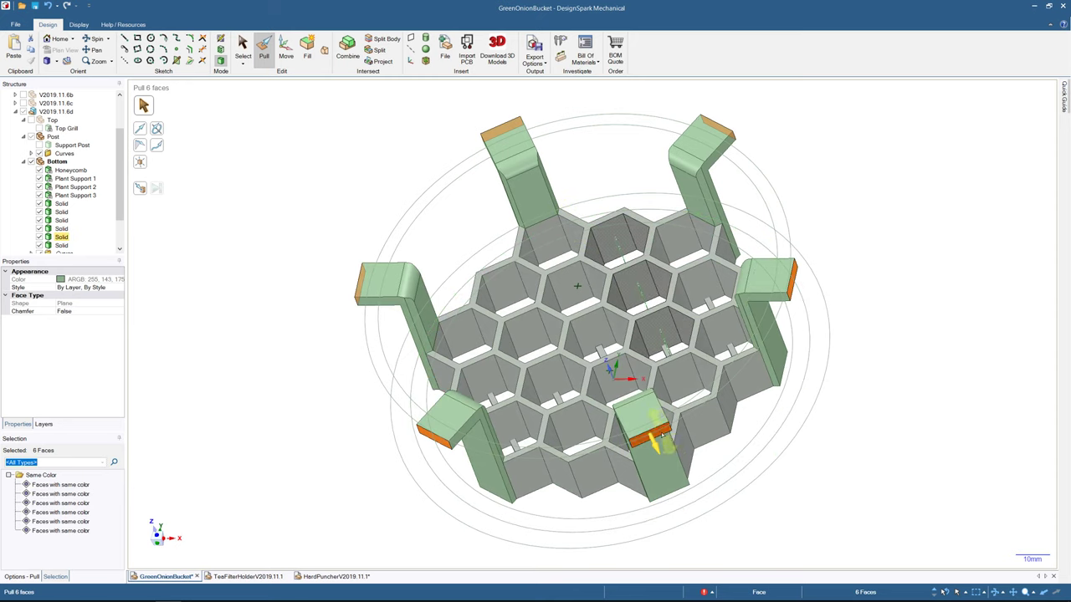
{"action": "left_click_drag", "start_coordinate": [658, 430], "coordinate": [657, 426]}
{"action": "type", "text": "2mm"}
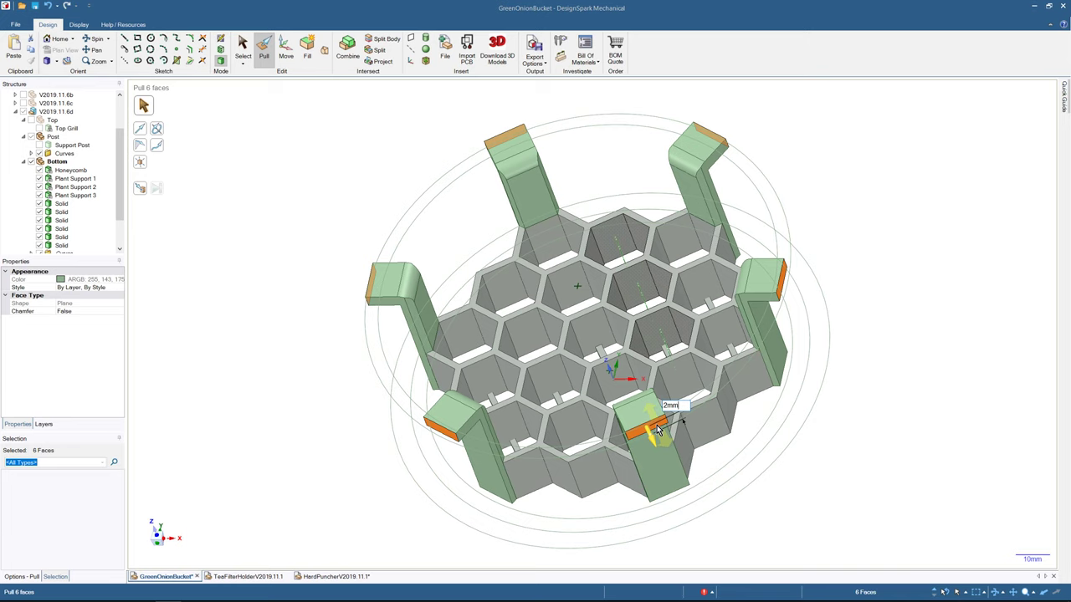
{"action": "key", "text": "Return"}
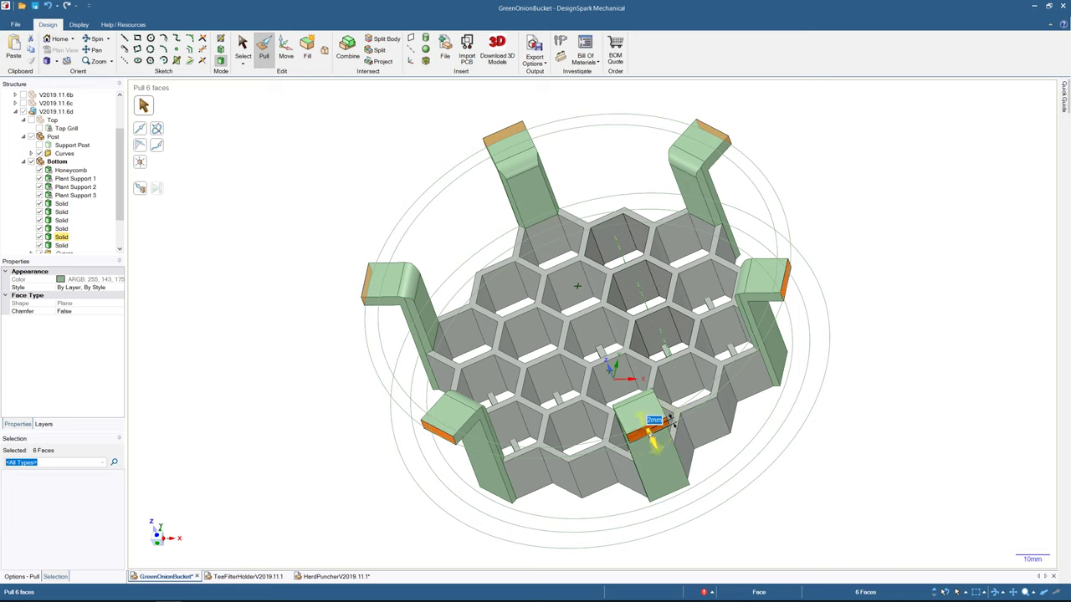
- Round the inner corner edges under all six hook ends with an 11 mm radius
{"action": "middle_click_drag", "start_coordinate": [641, 344], "coordinate": [656, 384]}
{"action": "middle_click_drag", "start_coordinate": [712, 503], "coordinate": [688, 509]}
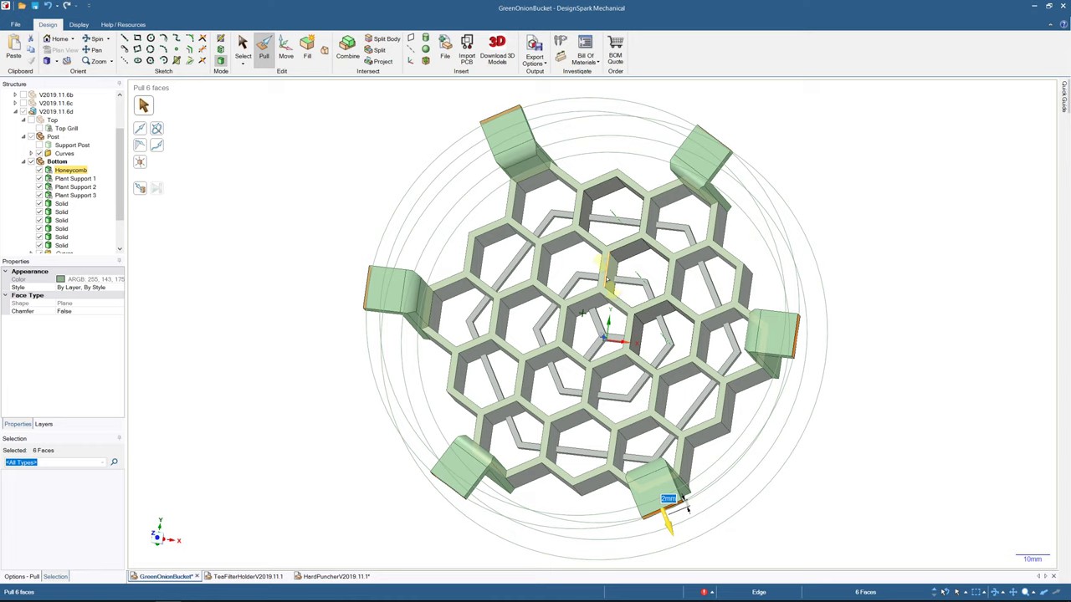
{"action": "middle_click_drag", "start_coordinate": [606, 279], "coordinate": [685, 117]}
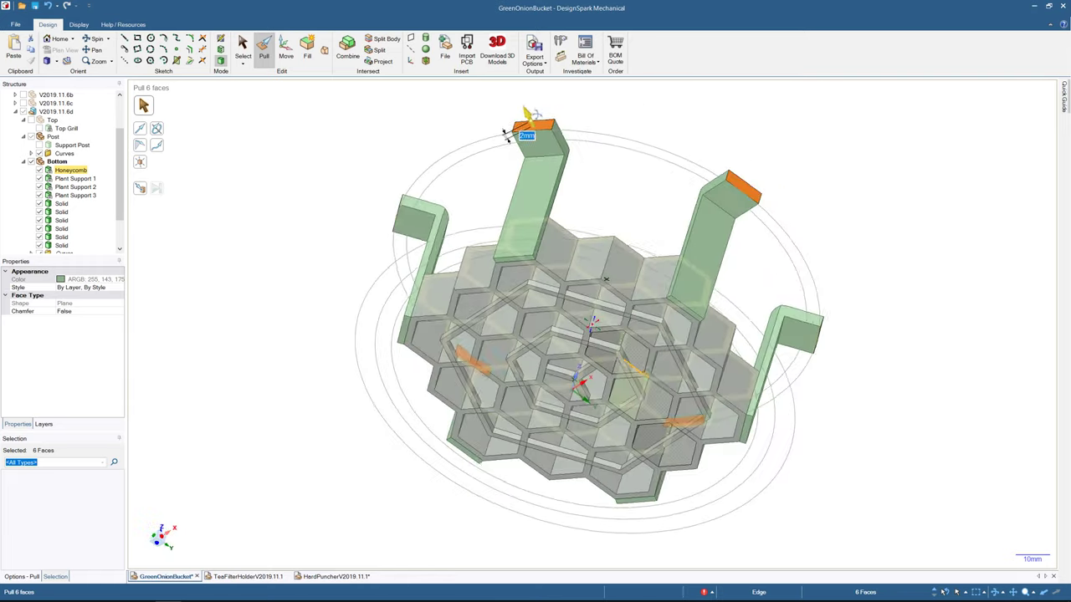
{"action": "middle_click_drag", "start_coordinate": [536, 115], "coordinate": [577, 113]}
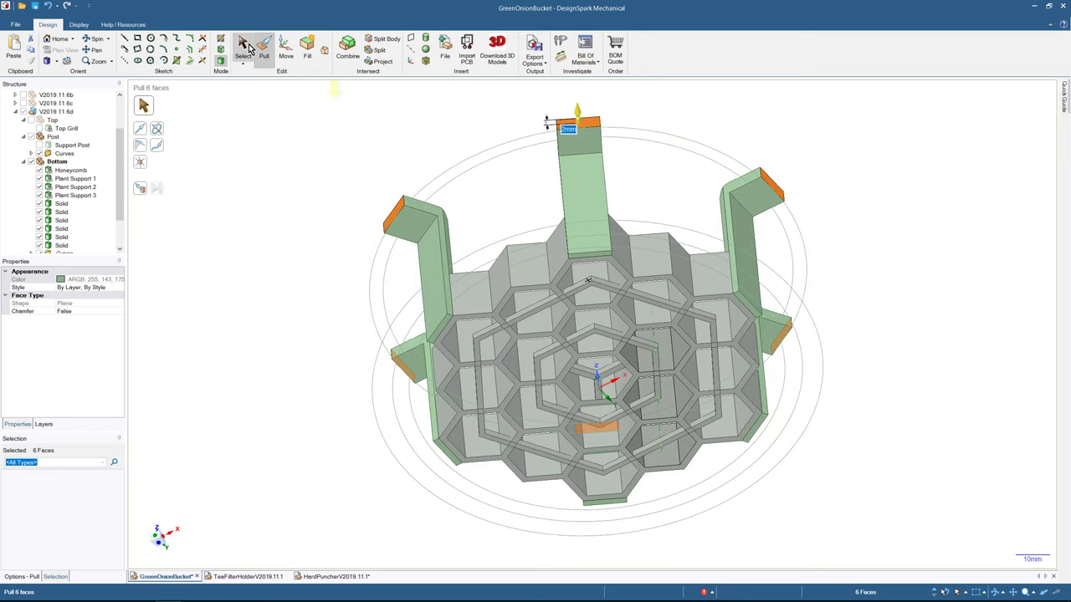
{"action": "left_click", "coordinate": [430, 232]}
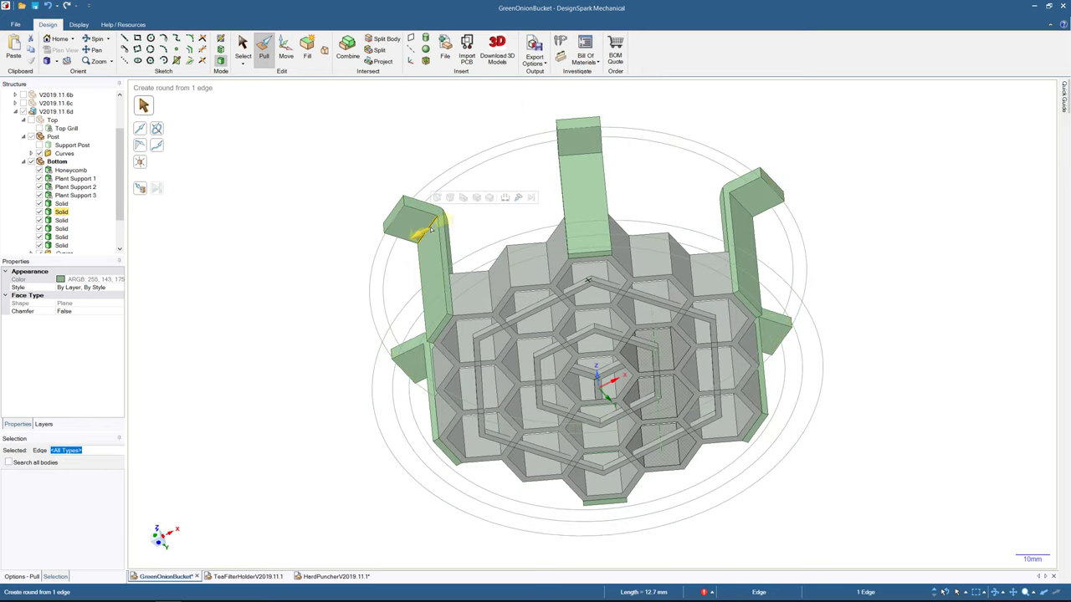
{"action": "left_click", "coordinate": [576, 158], "text": "ctrl"}
{"action": "middle_click_drag", "start_coordinate": [576, 158], "coordinate": [569, 170]}
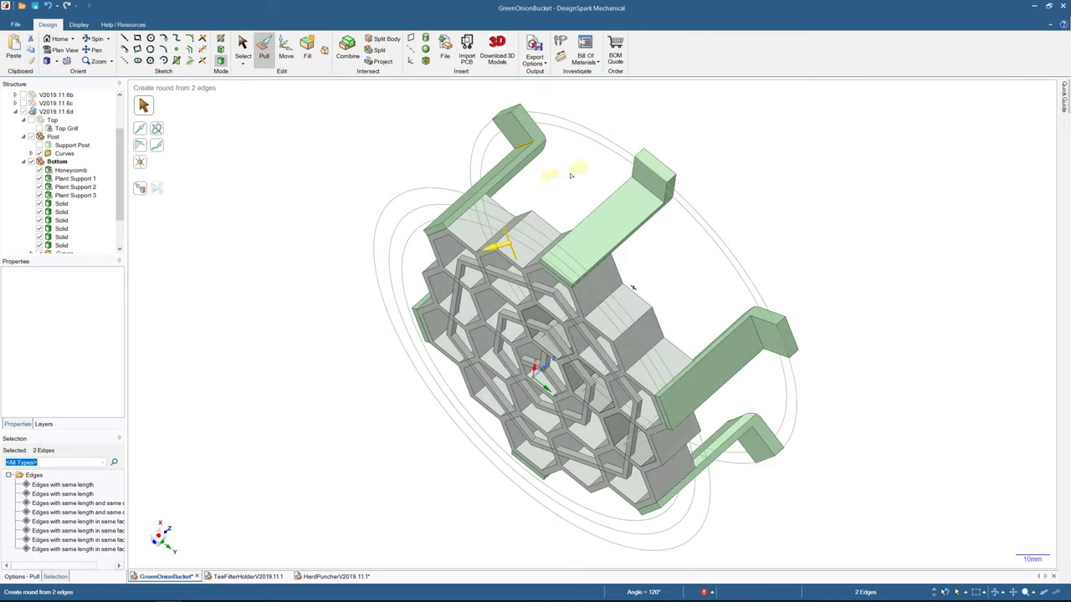
{"action": "left_click", "coordinate": [635, 187], "text": "ctrl"}
{"action": "middle_click_drag", "start_coordinate": [636, 187], "coordinate": [717, 253]}
{"action": "left_click", "coordinate": [734, 258], "text": "ctrl"}
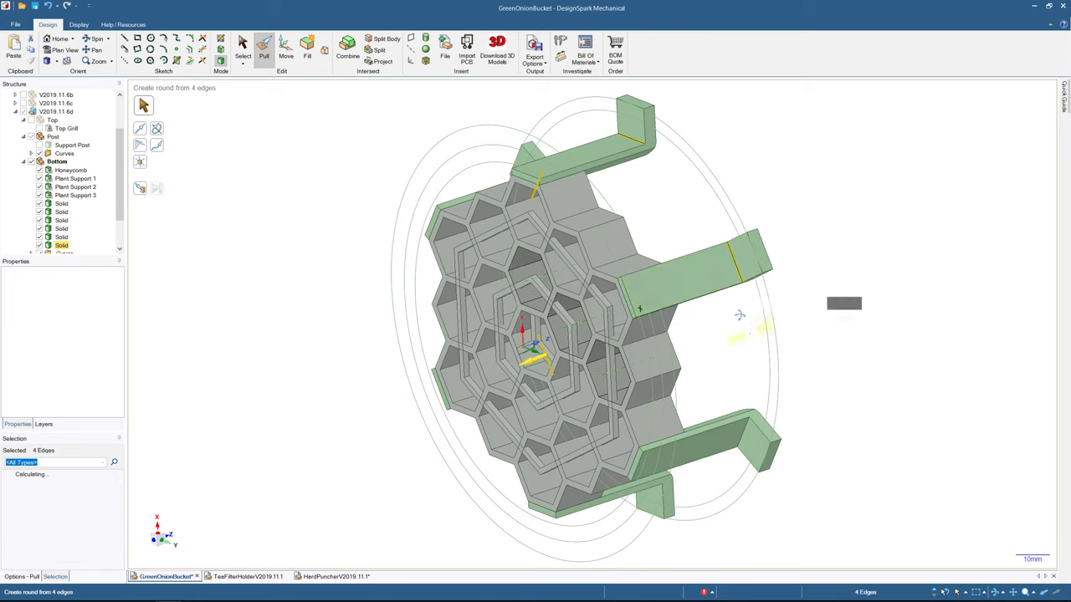
{"action": "middle_click_drag", "start_coordinate": [739, 314], "coordinate": [745, 294]}
{"action": "left_click", "coordinate": [751, 362], "text": "ctrl"}
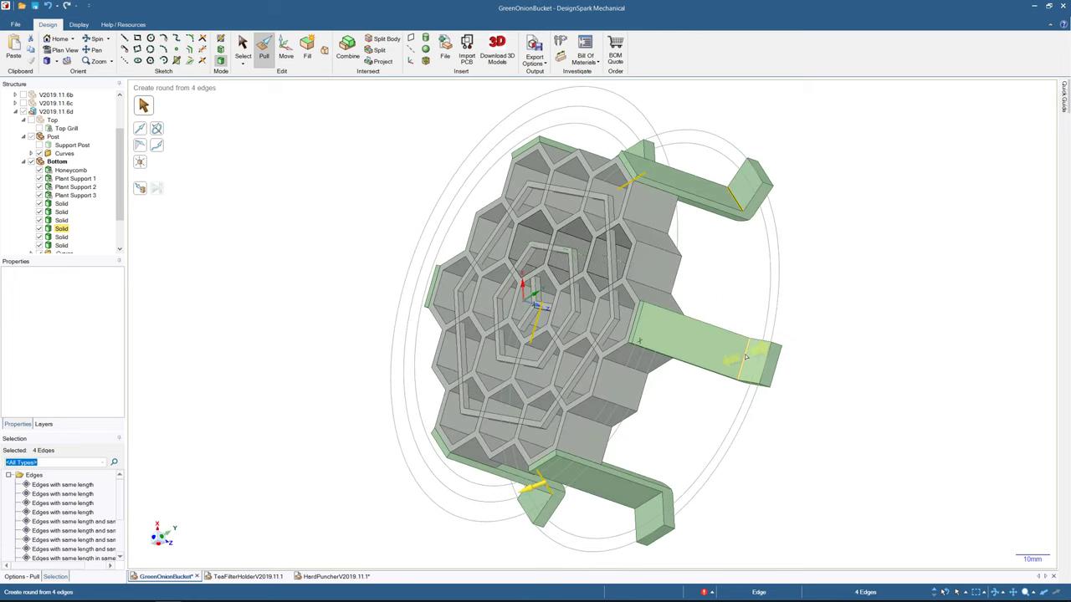
{"action": "middle_click_drag", "start_coordinate": [712, 411], "coordinate": [663, 422]}
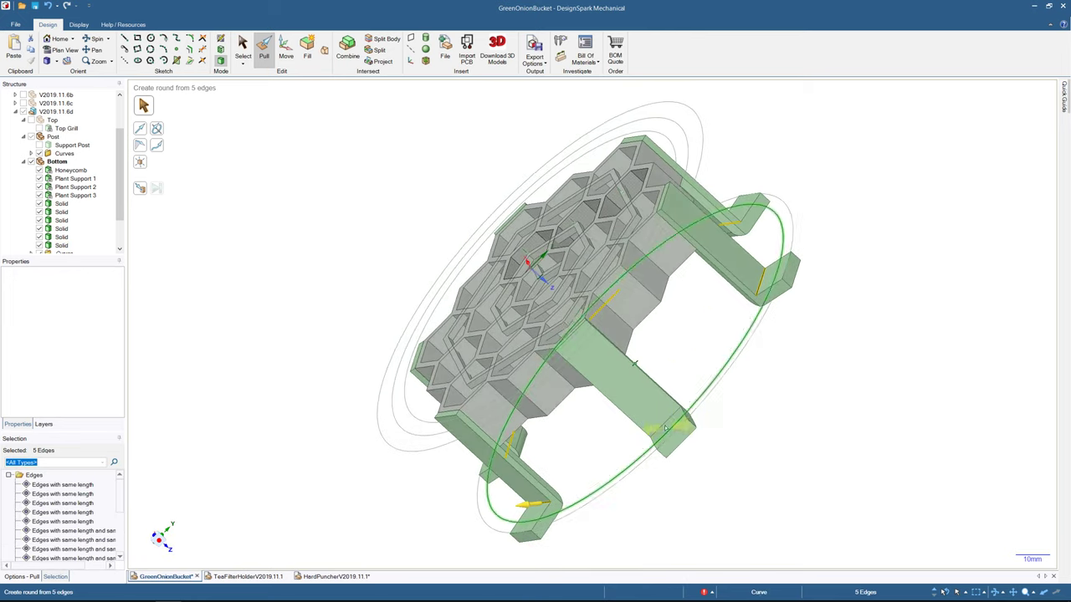
{"action": "left_click", "coordinate": [663, 422], "text": "ctrl"}
{"action": "middle_click_drag", "start_coordinate": [664, 422], "coordinate": [753, 418]}
{"action": "scroll", "coordinate": [650, 443], "scroll_direction": "up", "scroll_amount": 4}
{"action": "scroll", "coordinate": [650, 442], "scroll_direction": "down", "scroll_amount": 7}
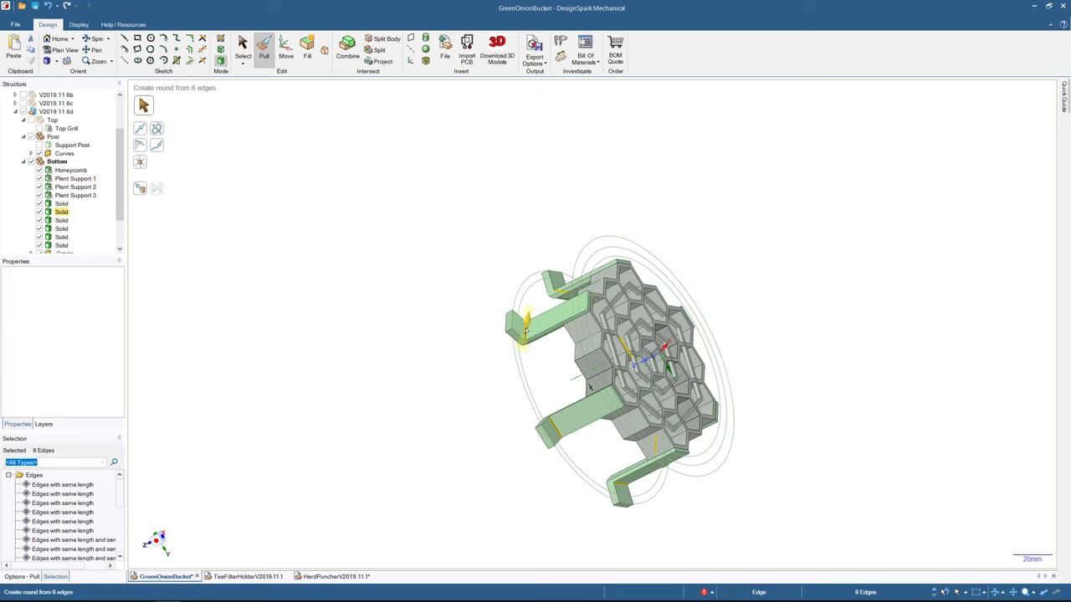
{"action": "left_click_drag", "start_coordinate": [527, 326], "coordinate": [530, 289]}
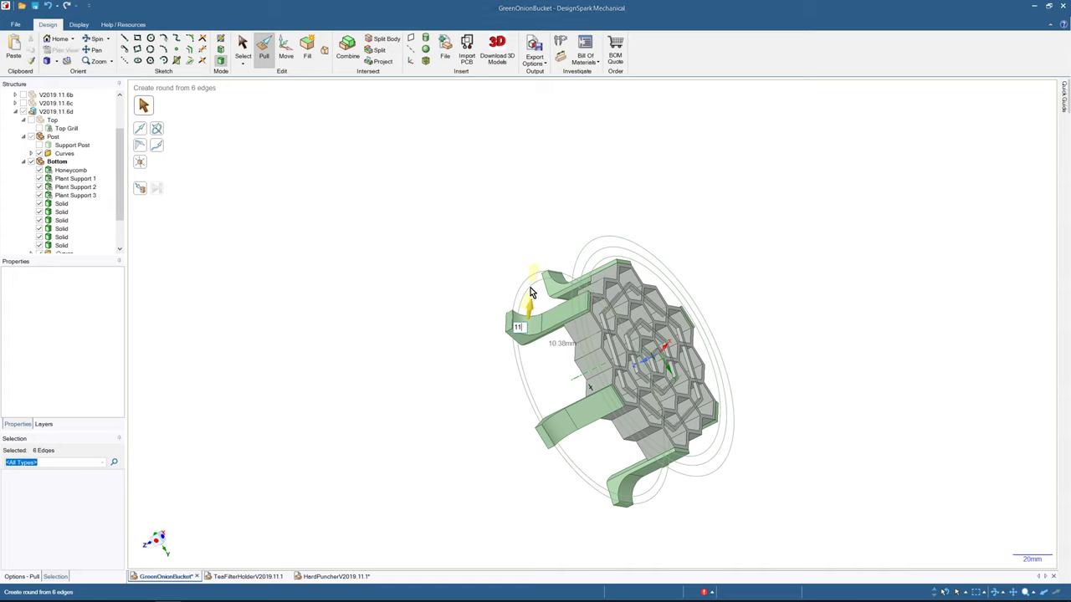
{"action": "key", "text": "Return"}
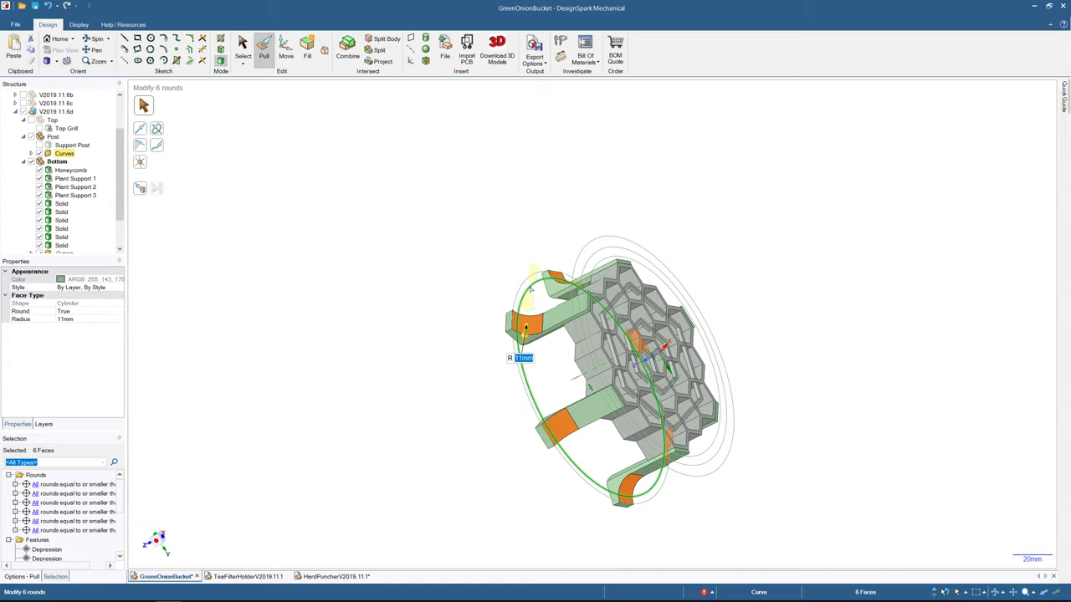
{"action": "left_click", "coordinate": [242, 46]}
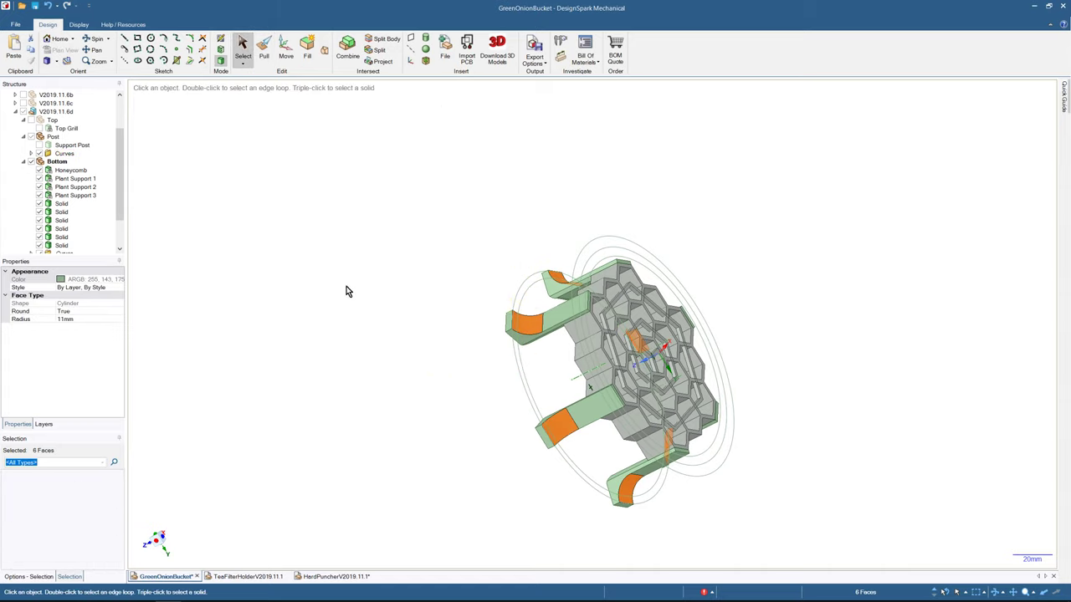
{"action": "left_click", "coordinate": [405, 331]}
- Measure the vertical edge of one hook's outer end face to check the hook end's thickness
{"action": "middle_click_drag", "start_coordinate": [405, 331], "coordinate": [614, 169]}
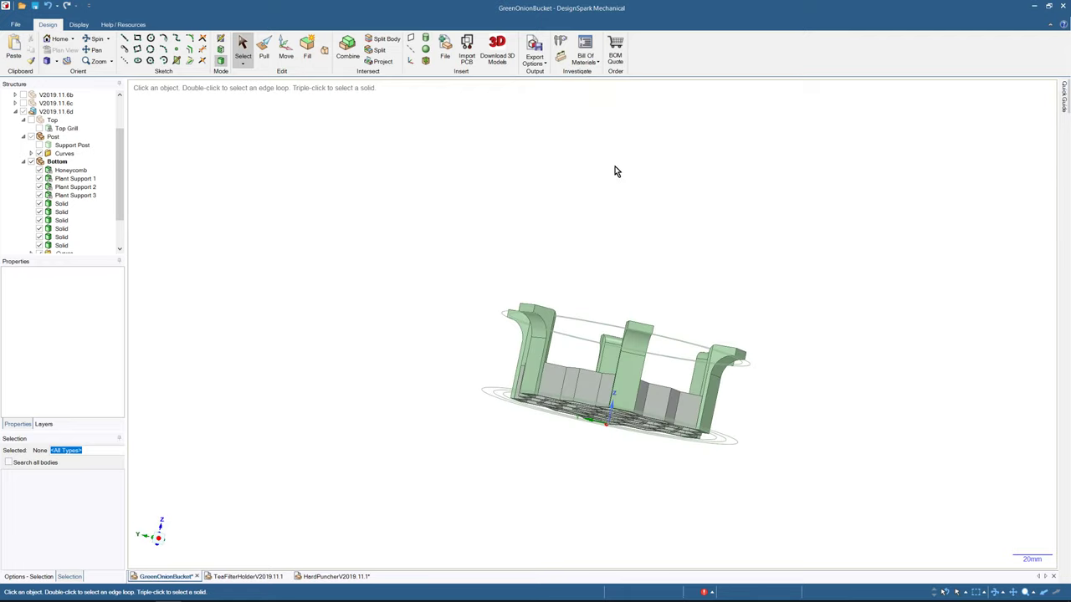
{"action": "middle_click_drag", "start_coordinate": [646, 210], "coordinate": [613, 233]}
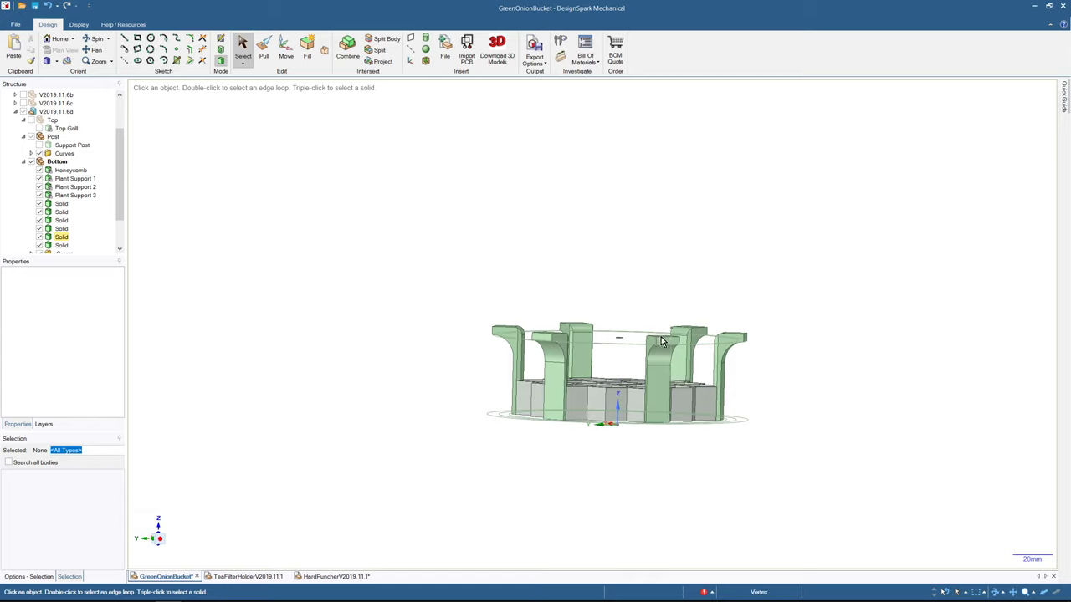
{"action": "scroll", "coordinate": [644, 356], "scroll_direction": "up", "scroll_amount": 5}
{"action": "scroll", "coordinate": [638, 358], "scroll_direction": "up", "scroll_amount": 3}
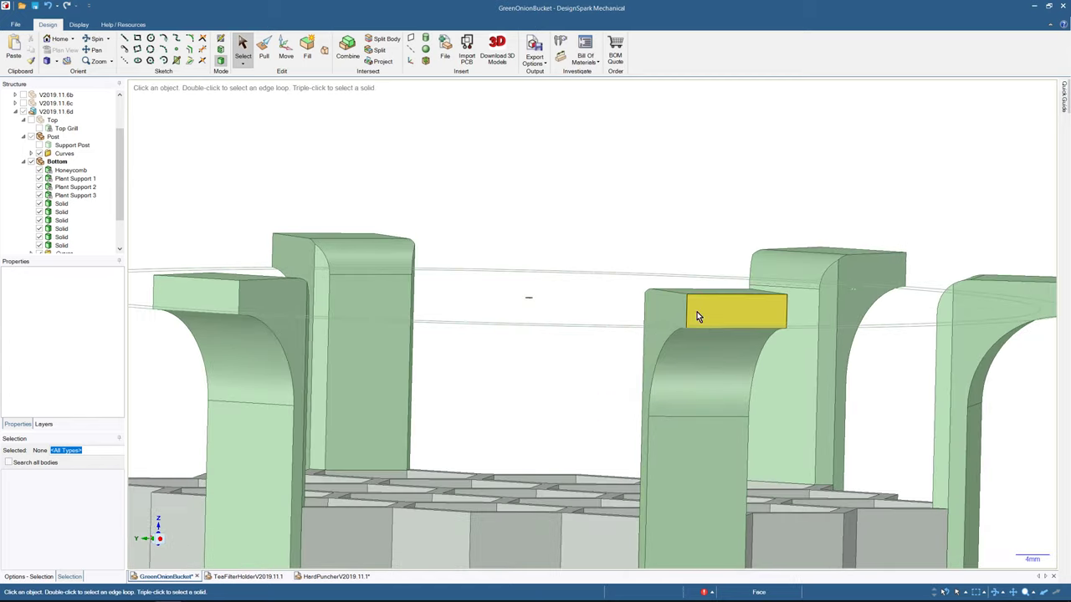
{"action": "left_click", "coordinate": [685, 305]}
{"action": "left_click", "coordinate": [559, 44]}
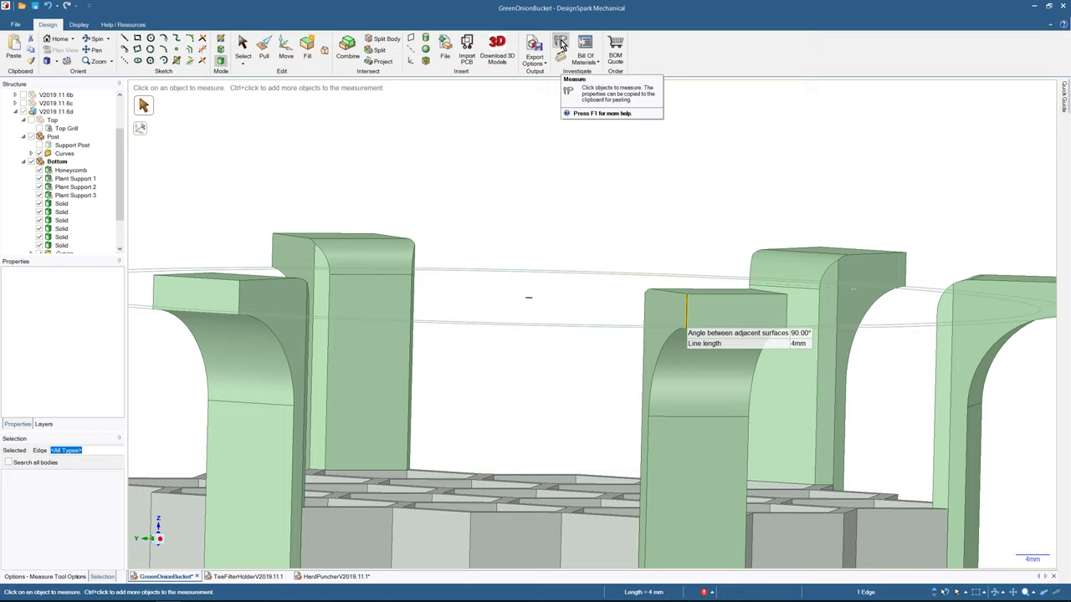
{"action": "scroll", "coordinate": [651, 145], "scroll_direction": "down", "scroll_amount": 5}
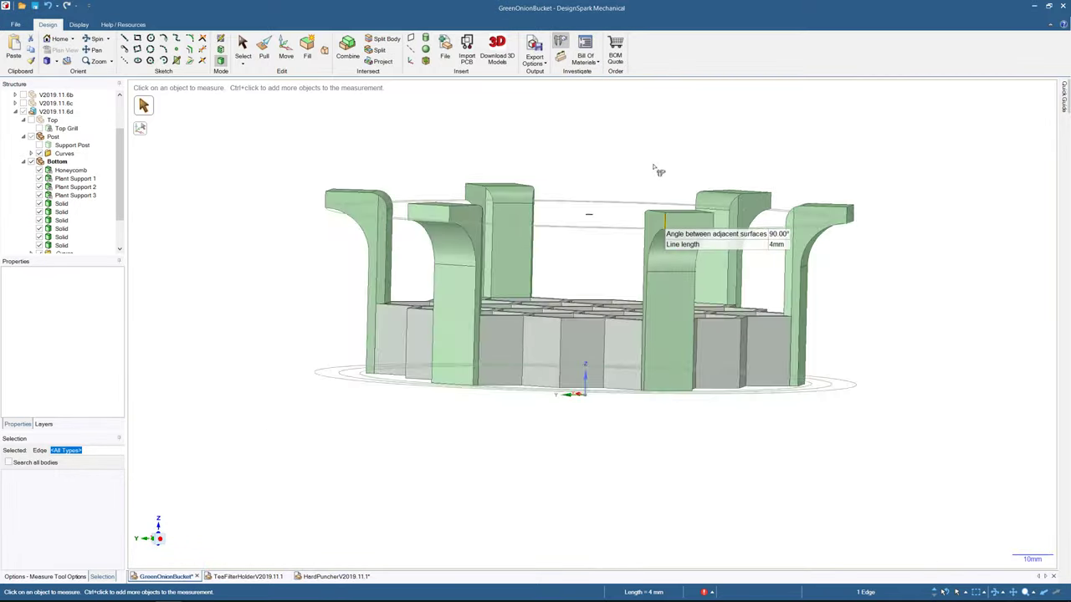
{"action": "middle_click_drag", "start_coordinate": [658, 169], "coordinate": [595, 202]}
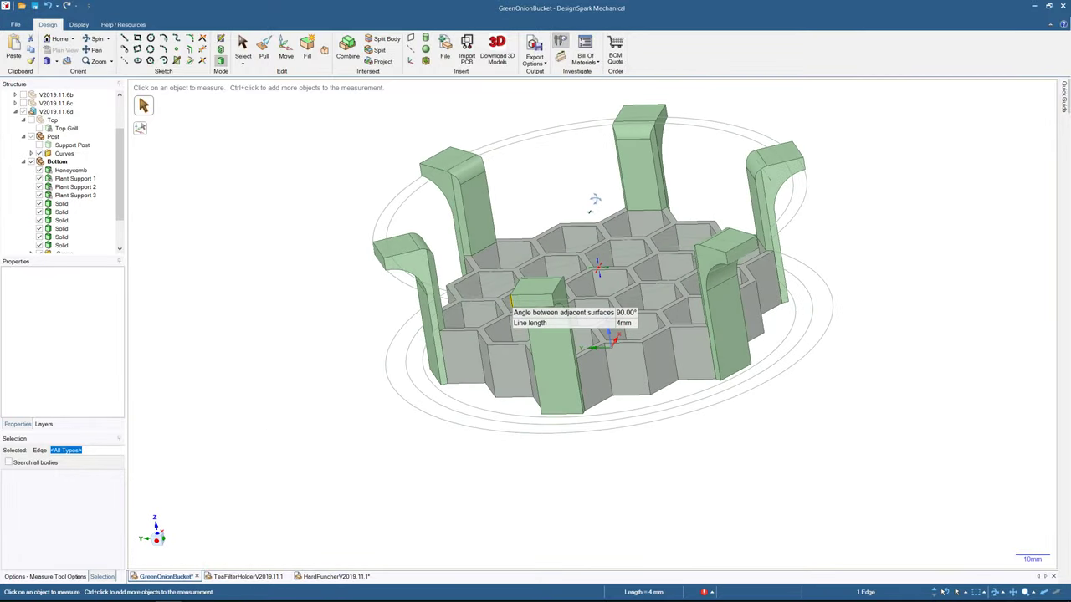
- Pull the top face of that one hook by 1 mm
{"action": "left_click", "coordinate": [264, 51]}
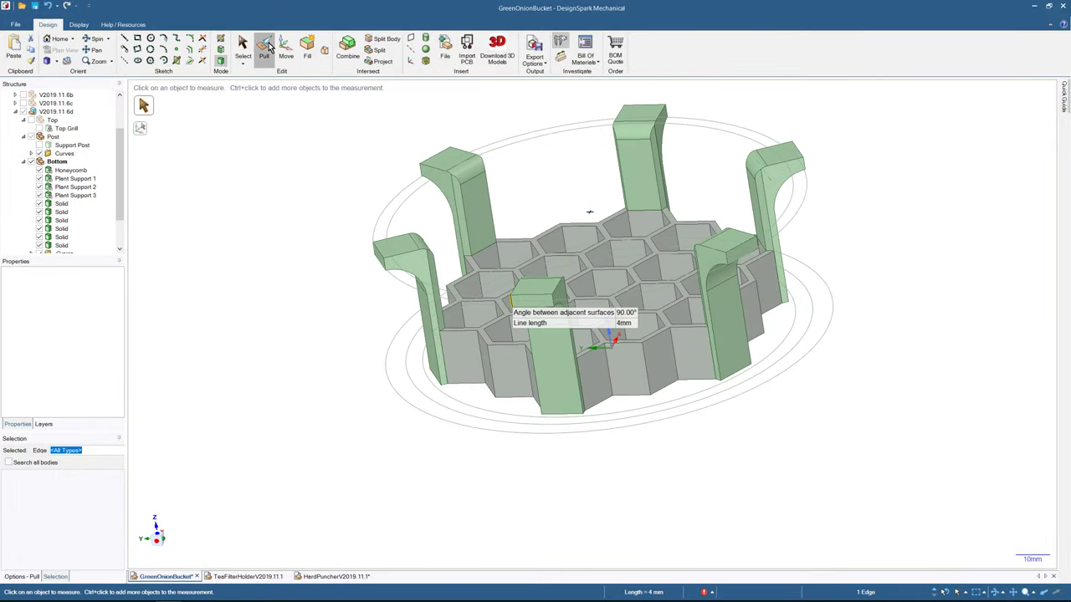
{"action": "left_click", "coordinate": [551, 290]}
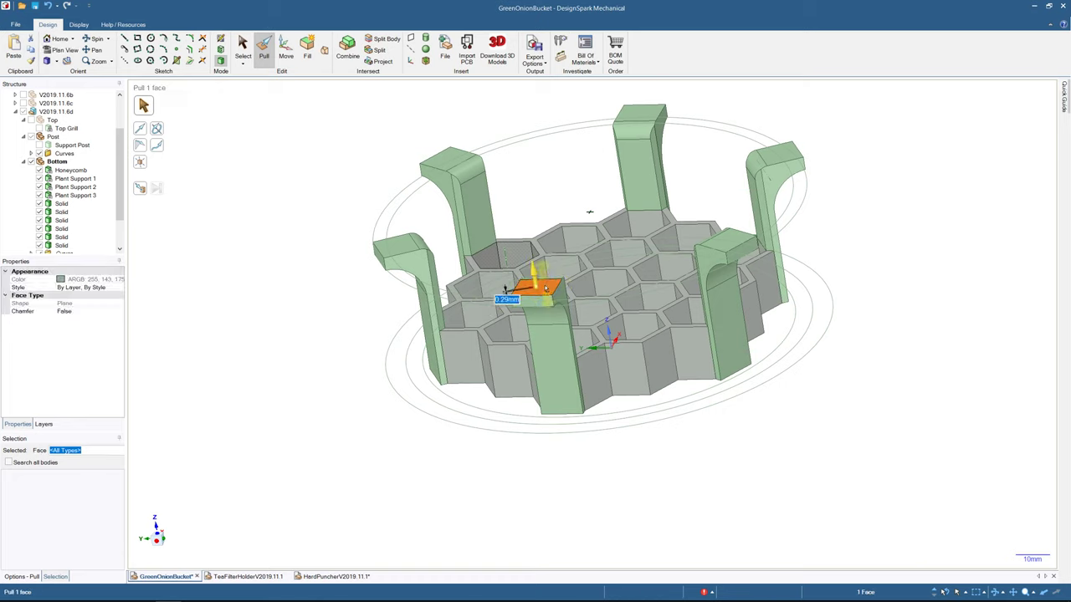
{"action": "type", "text": "1mm"}
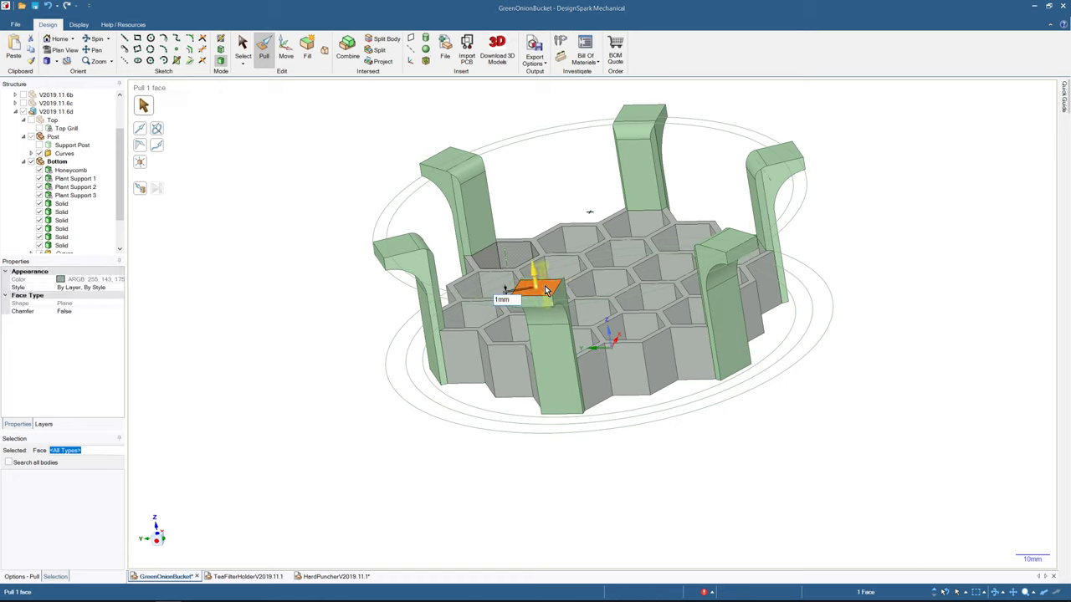
{"action": "key", "text": "Return"}
{"action": "middle_click_drag", "start_coordinate": [599, 269], "coordinate": [520, 245]}
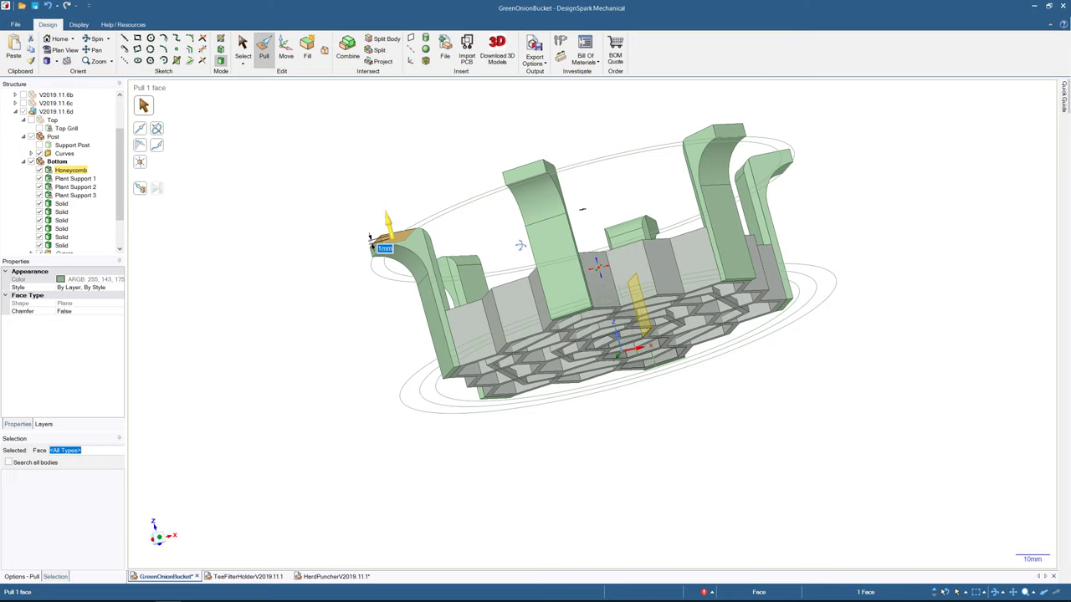
{"action": "middle_click_drag", "start_coordinate": [520, 245], "coordinate": [521, 245]}
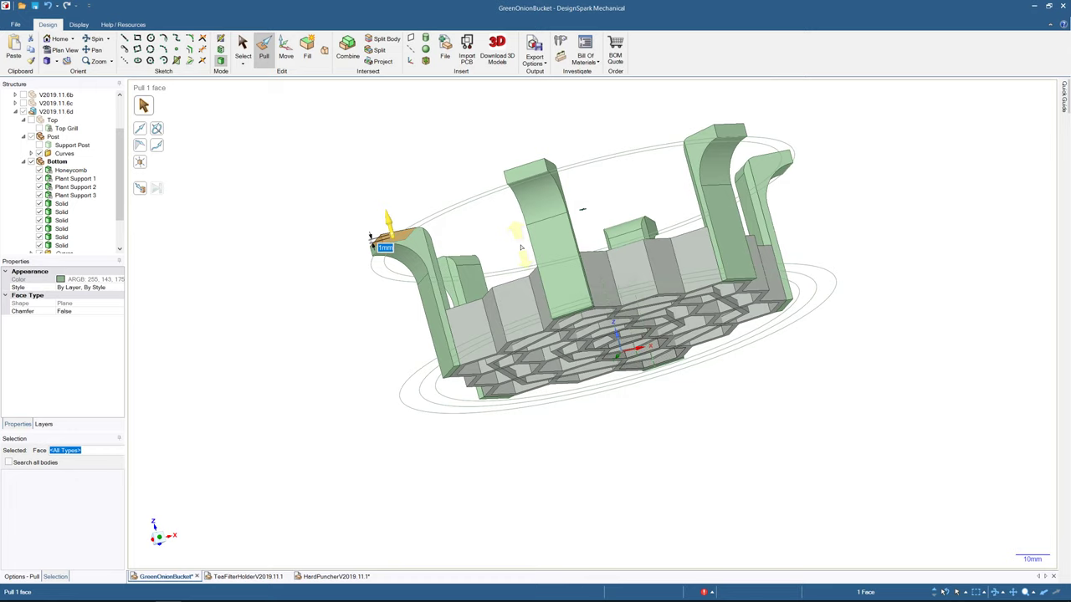
{"action": "middle_click_drag", "start_coordinate": [520, 248], "coordinate": [579, 276]}
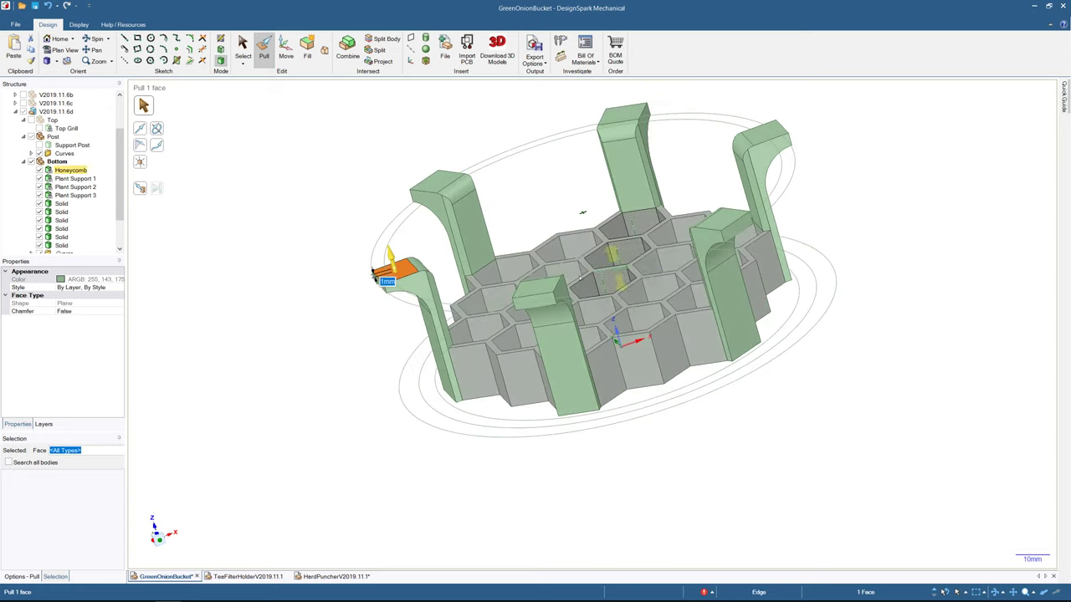
- Pull the top faces of the other five bottom hooks by 1 mm
{"action": "key", "text": "s"}
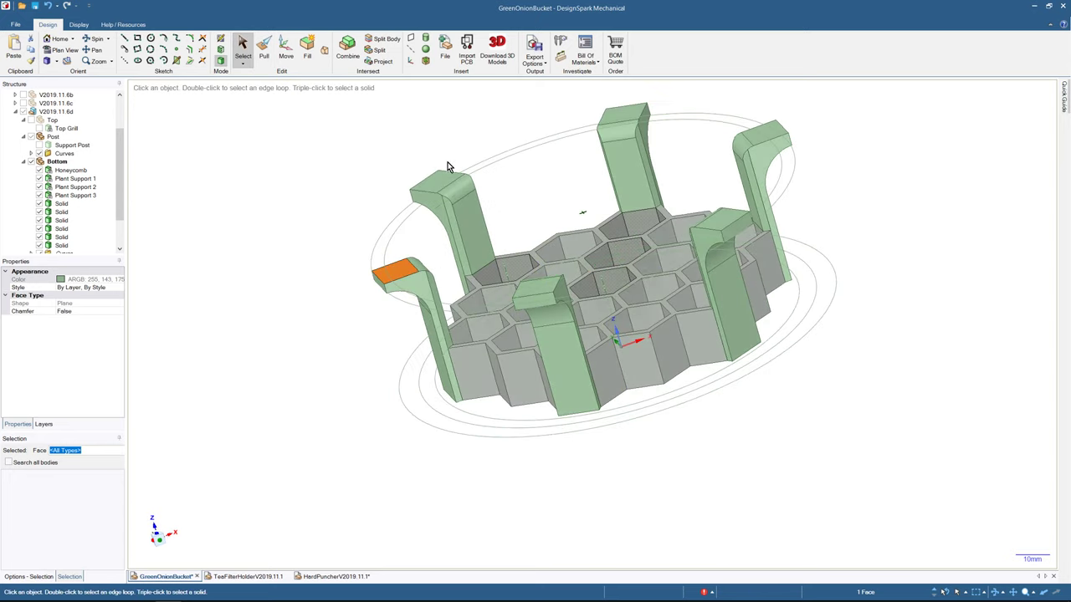
{"action": "left_click", "coordinate": [442, 179]}
{"action": "left_click", "coordinate": [623, 115], "text": "ctrl"}
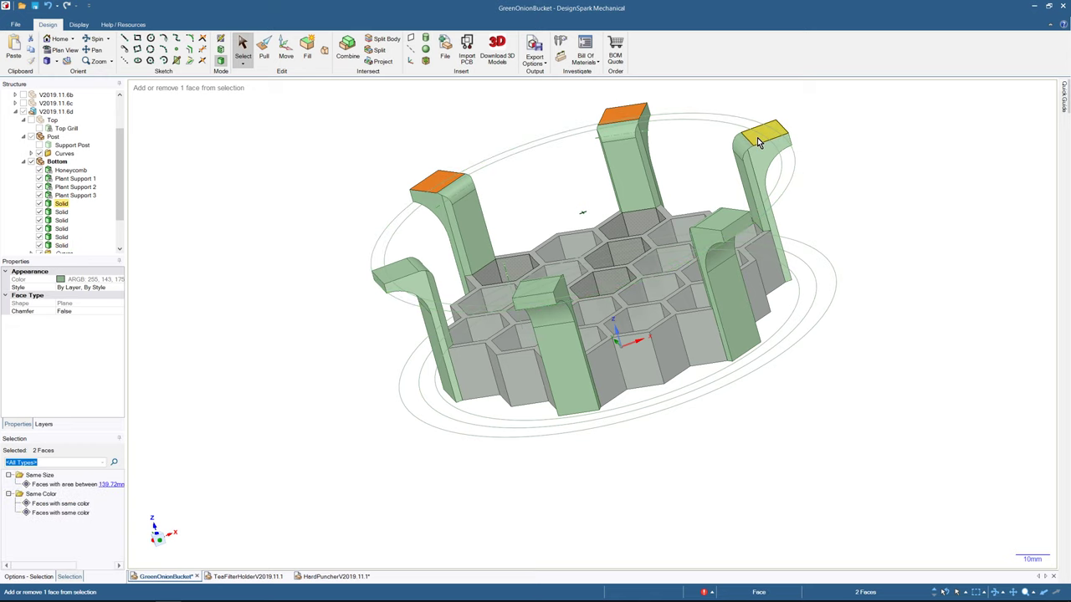
{"action": "left_click", "coordinate": [757, 137], "text": "ctrl"}
{"action": "left_click", "coordinate": [721, 220], "text": "ctrl"}
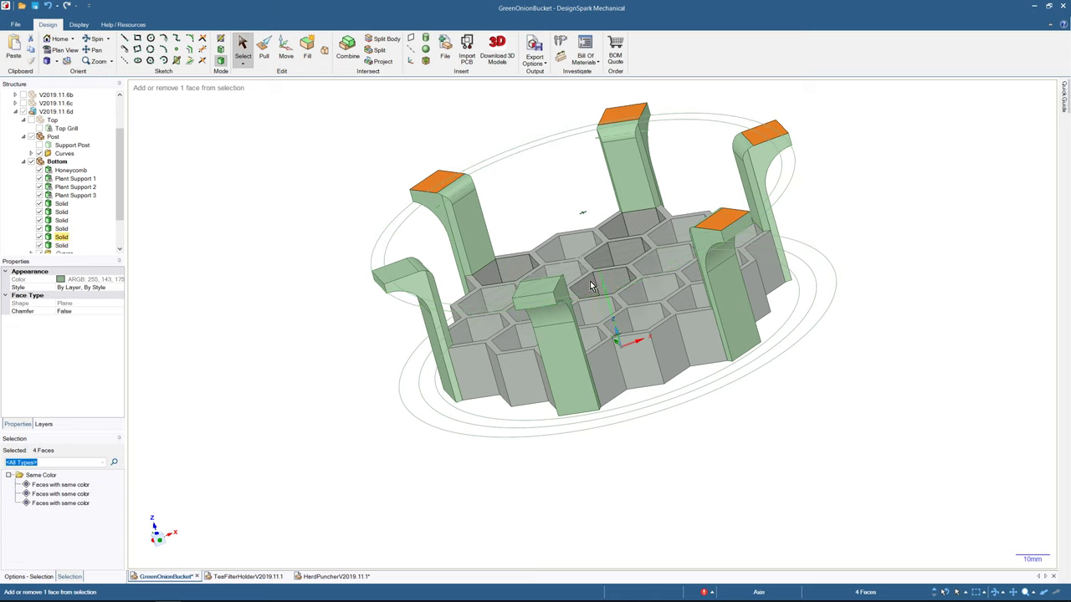
{"action": "left_click", "coordinate": [535, 290], "text": "ctrl"}
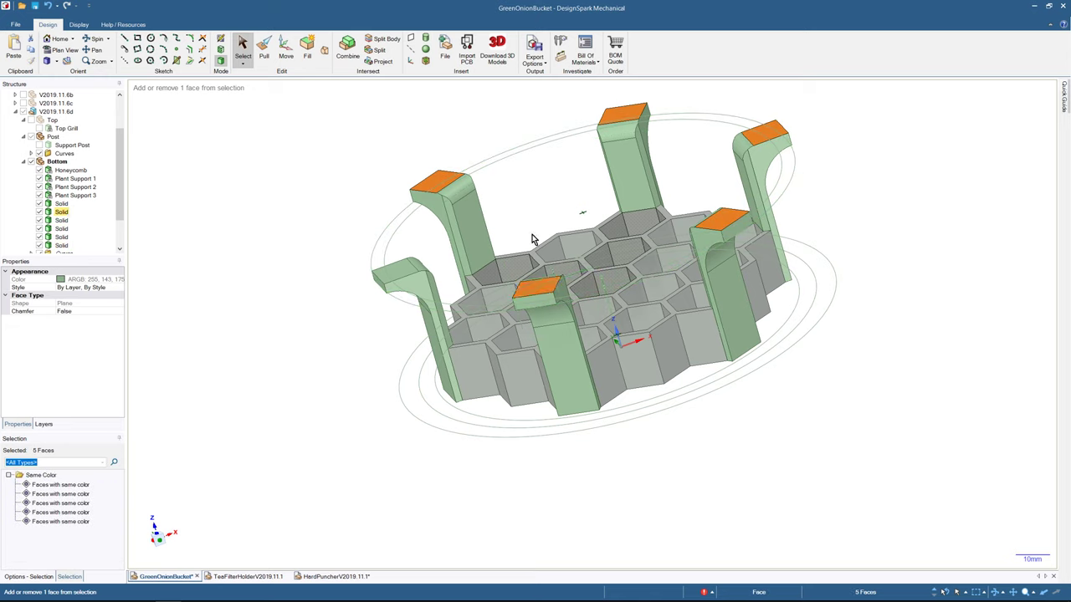
{"action": "left_click", "coordinate": [266, 52]}
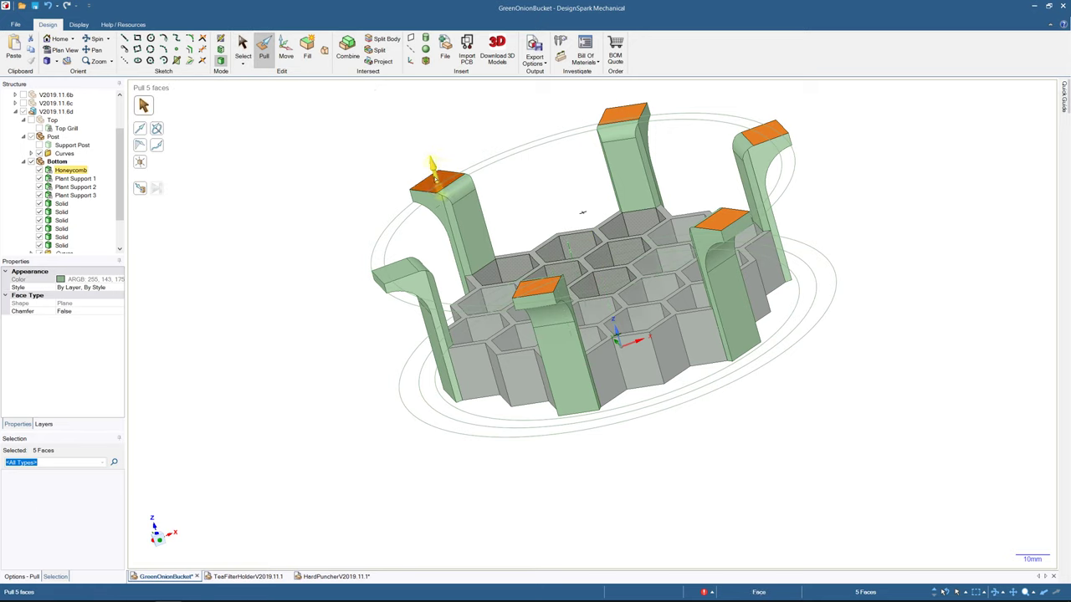
{"action": "left_click_drag", "start_coordinate": [432, 187], "coordinate": [434, 193]}
{"action": "type", "text": "1mm"}
{"action": "key", "text": "Return"}
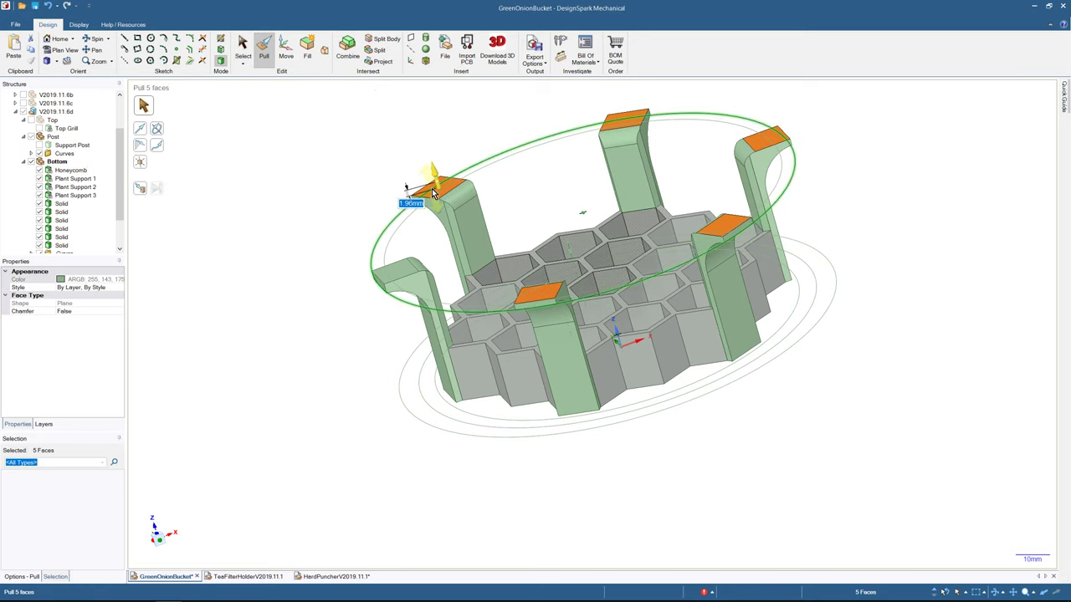
- Set the radius of the upper rounds facing the honeycomb's centre on all six hooks to 11 mm
{"action": "left_click", "coordinate": [461, 191]}
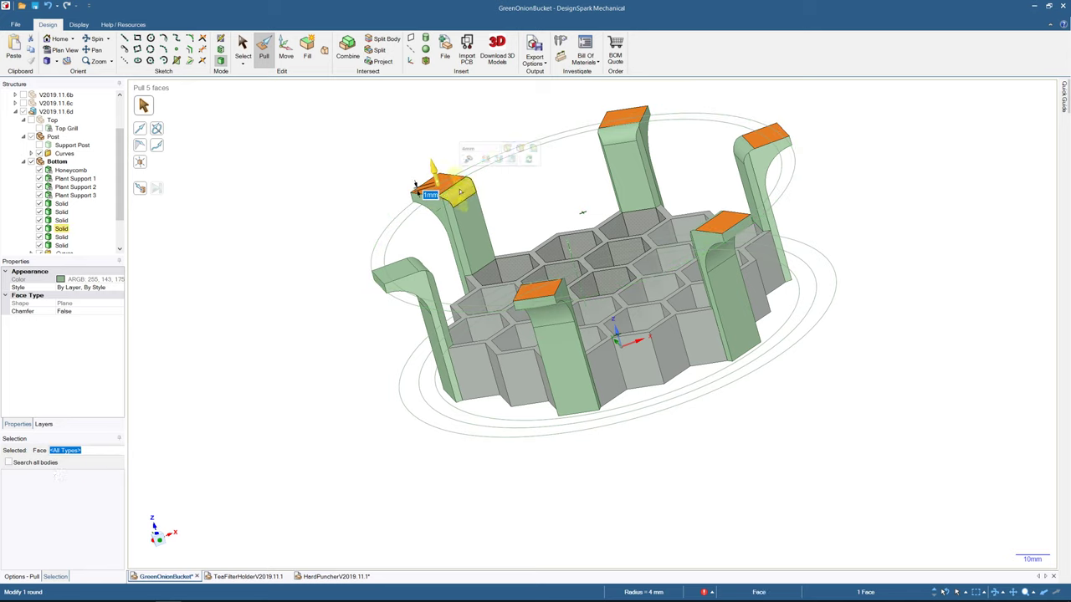
{"action": "left_click", "coordinate": [630, 134], "text": "ctrl"}
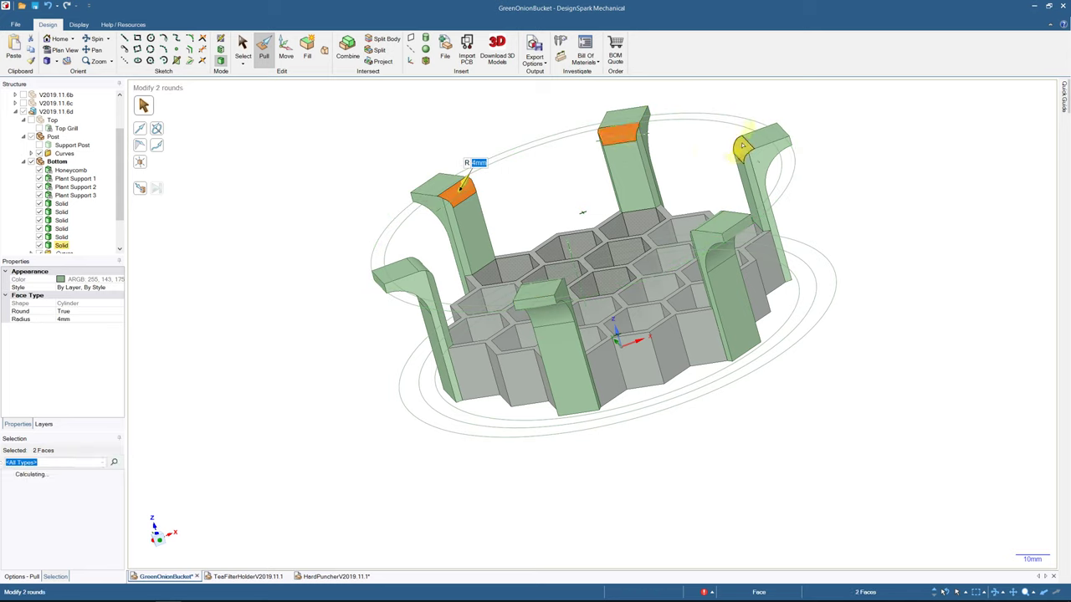
{"action": "left_click", "coordinate": [743, 149], "text": "ctrl"}
{"action": "middle_click_drag", "start_coordinate": [717, 213], "coordinate": [799, 190]}
{"action": "left_click", "coordinate": [779, 214], "text": "ctrl"}
{"action": "middle_click_drag", "start_coordinate": [606, 209], "coordinate": [627, 335]}
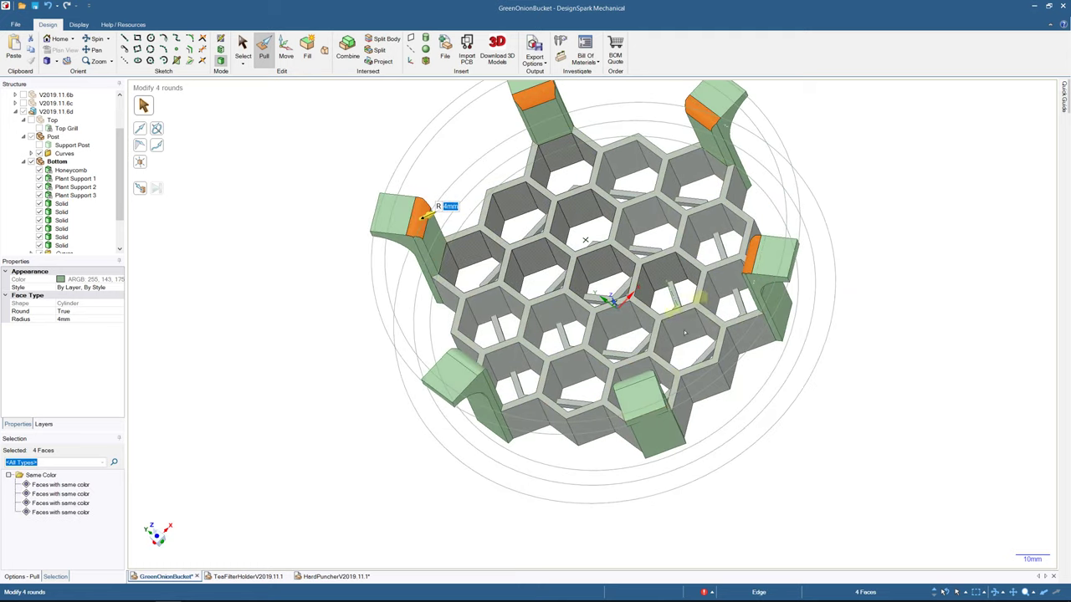
{"action": "left_click", "coordinate": [635, 382], "text": "ctrl"}
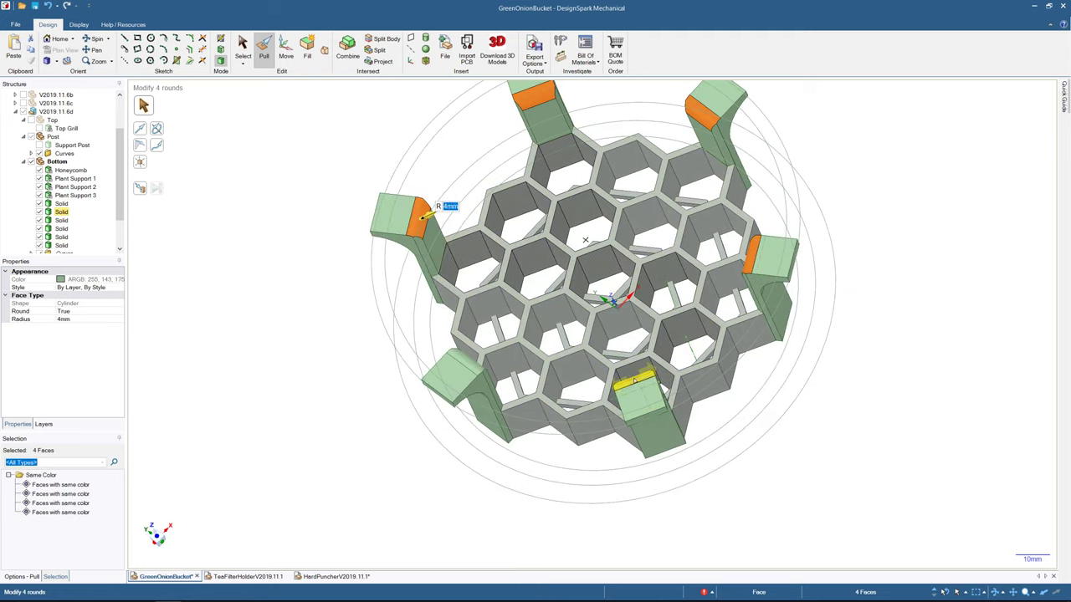
{"action": "left_click", "coordinate": [458, 352], "text": "ctrl"}
{"action": "middle_click_drag", "start_coordinate": [418, 207], "coordinate": [426, 159]}
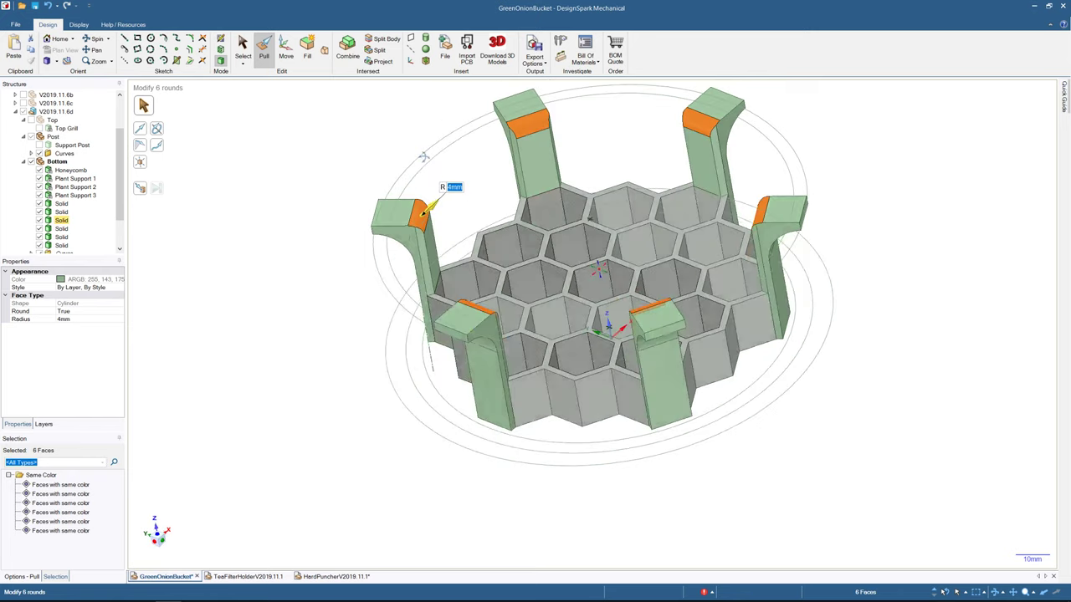
{"action": "type", "text": "3"}
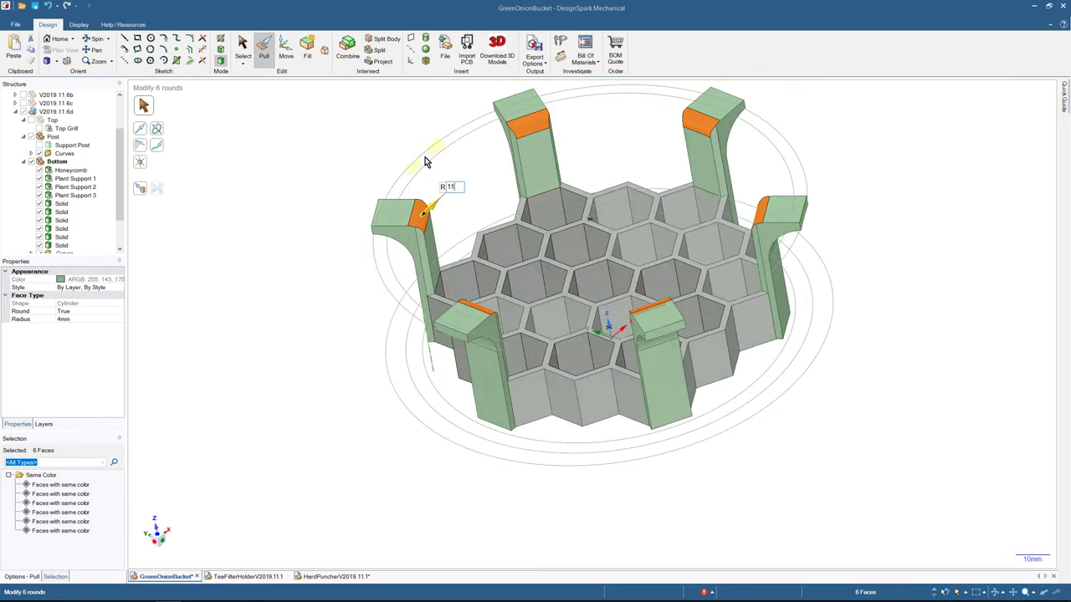
{"action": "key", "text": "Escape"}
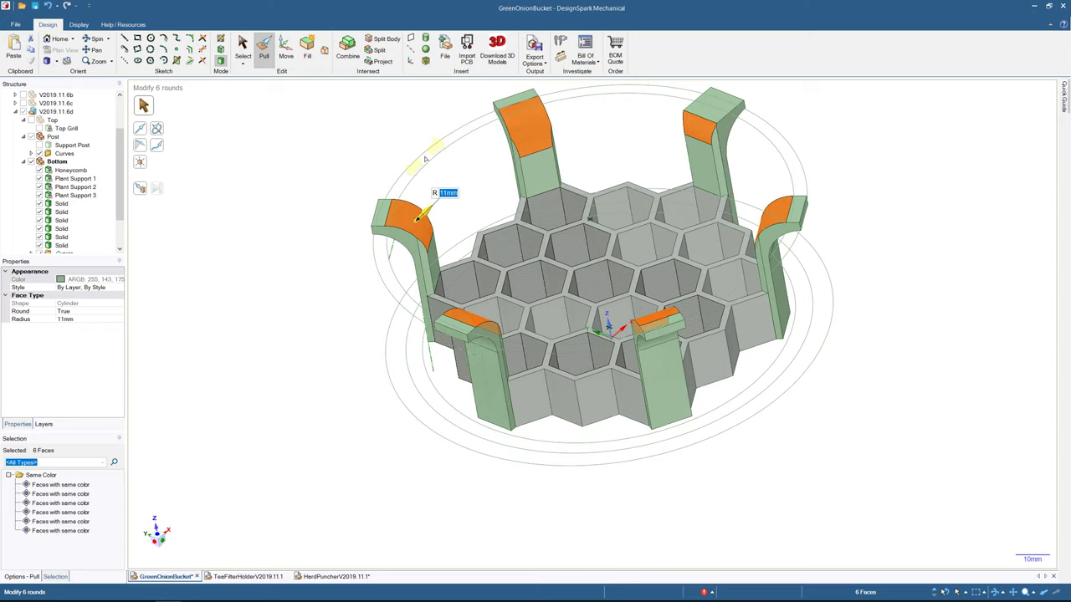
- Try to thin one hook's upright by pulling its outer face inward about 0.86 mm, and undo the pull
{"action": "middle_click_drag", "start_coordinate": [302, 248], "coordinate": [326, 199]}
{"action": "middle_click_drag", "start_coordinate": [319, 199], "coordinate": [316, 198]}
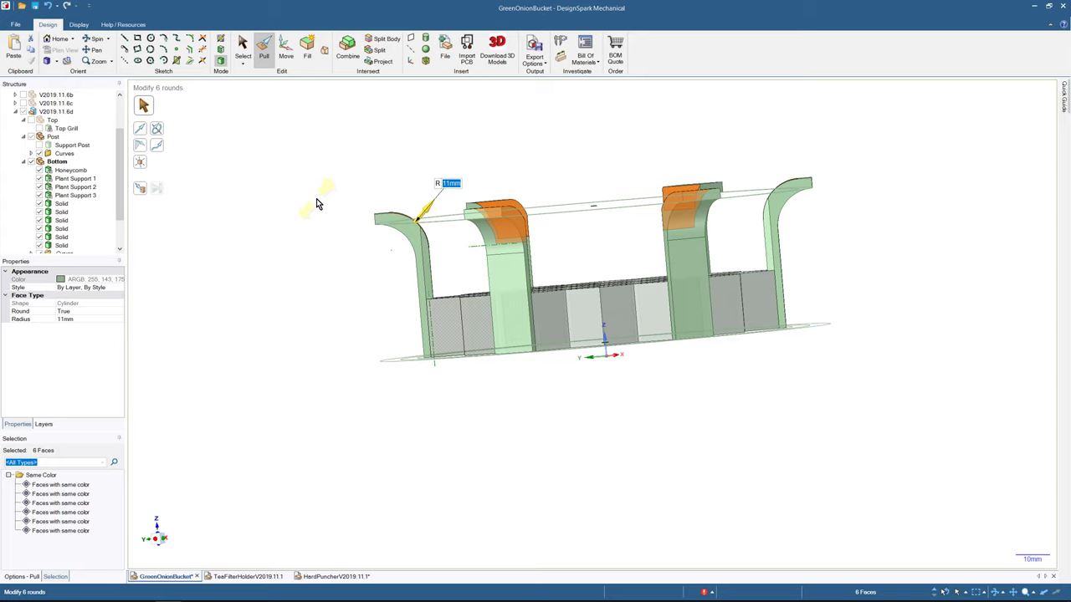
{"action": "mouse_move", "coordinate": [316, 199]}
{"action": "middle_mouse_down"}
{"action": "mouse_move", "coordinate": [334, 196]}
{"action": "mouse_move", "coordinate": [273, 204]}
{"action": "mouse_move", "coordinate": [306, 192]}
{"action": "mouse_move", "coordinate": [284, 191]}
{"action": "mouse_move", "coordinate": [263, 228]}
{"action": "mouse_move", "coordinate": [246, 220]}
{"action": "mouse_move", "coordinate": [322, 197]}
{"action": "middle_mouse_up"}
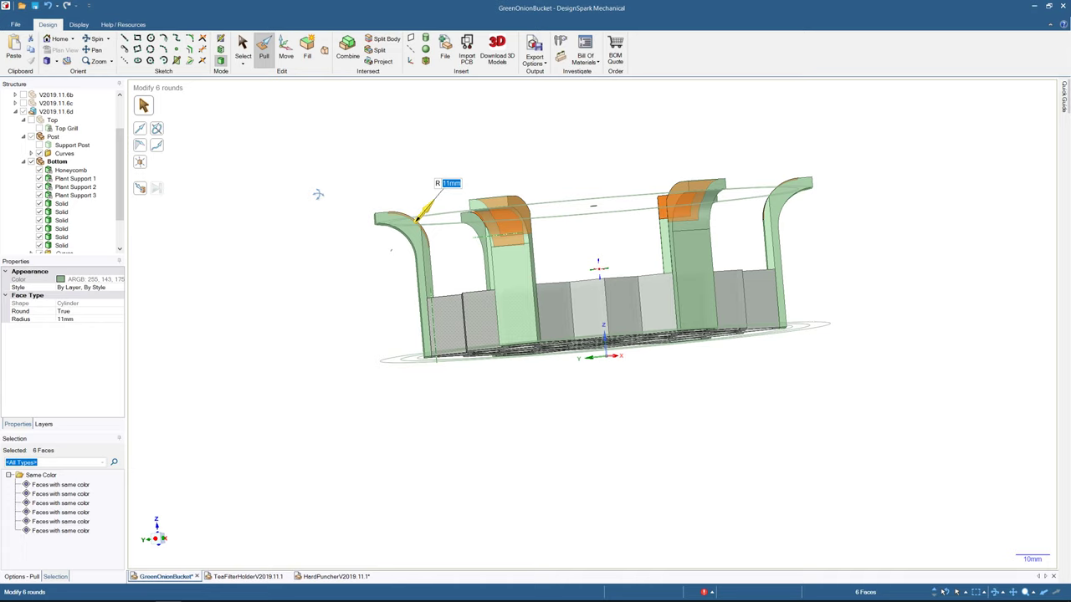
{"action": "middle_click_drag", "start_coordinate": [318, 194], "coordinate": [401, 251]}
{"action": "left_click", "coordinate": [243, 48]}
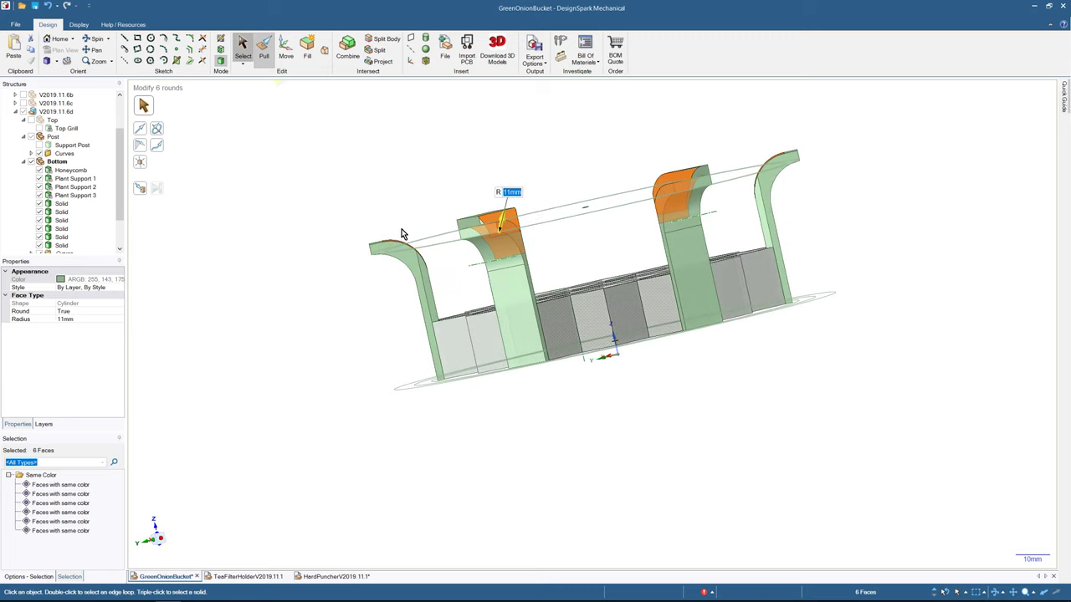
{"action": "left_click", "coordinate": [499, 288]}
{"action": "middle_click_drag", "start_coordinate": [499, 289], "coordinate": [416, 296]}
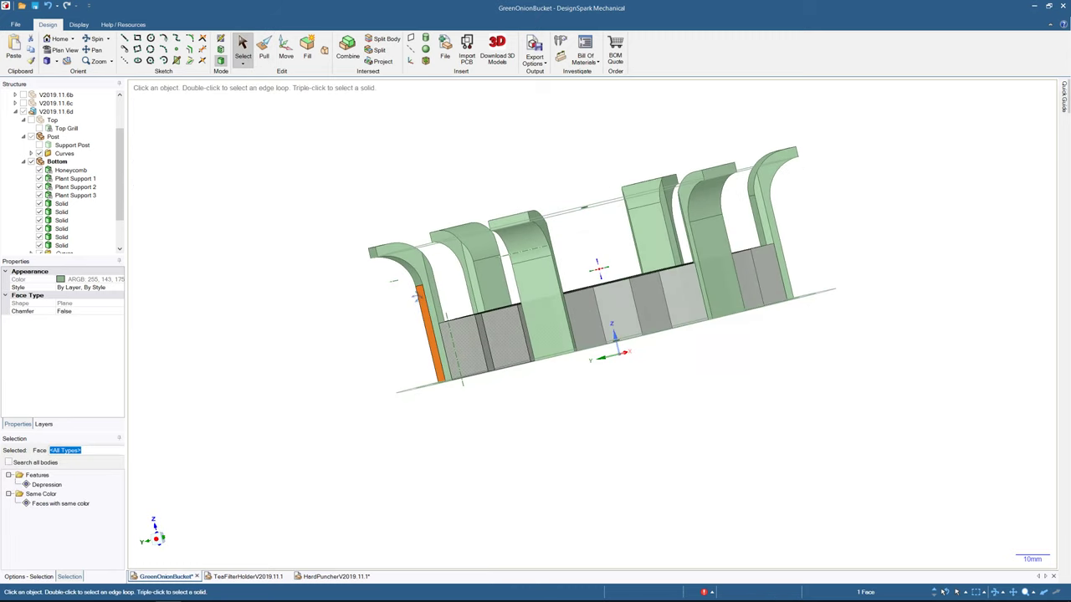
{"action": "left_click", "coordinate": [264, 48]}
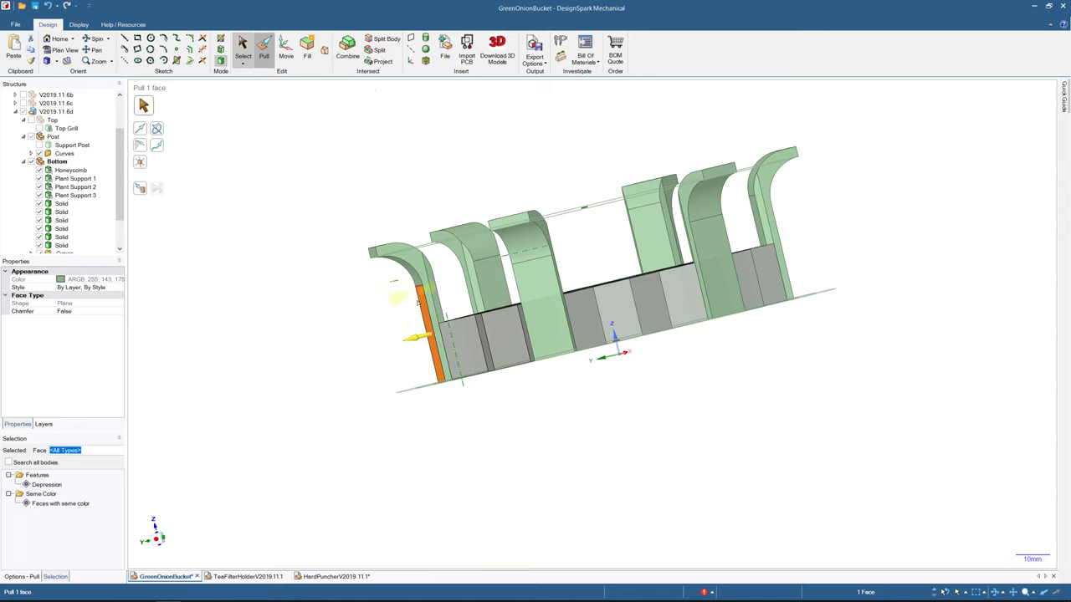
{"action": "left_click_drag", "start_coordinate": [423, 318], "coordinate": [426, 316]}
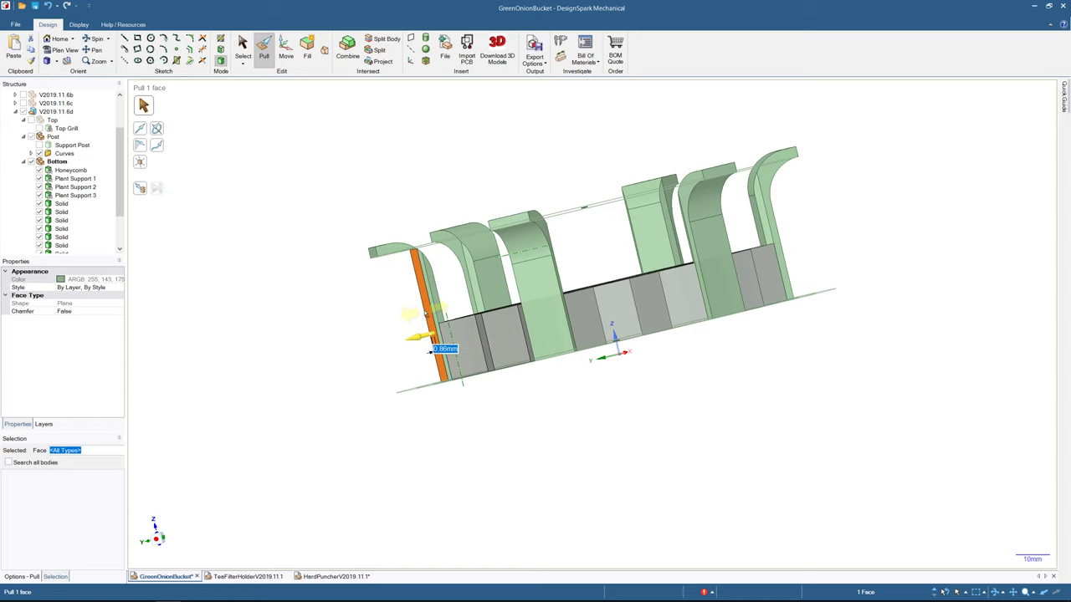
{"action": "left_click_drag", "start_coordinate": [425, 314], "coordinate": [426, 316]}
{"action": "middle_click_drag", "start_coordinate": [465, 280], "coordinate": [446, 269]}
{"action": "key", "text": "ctrl+z"}
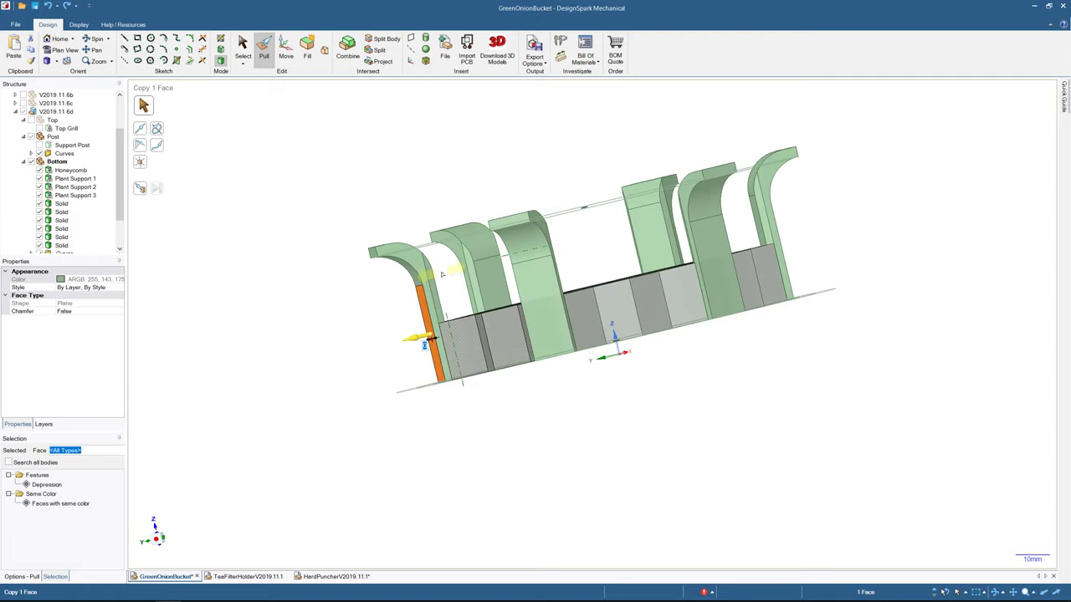
- Examine the profile and rounds of the bottom hooks from the side and from above
{"action": "left_click", "coordinate": [405, 268]}
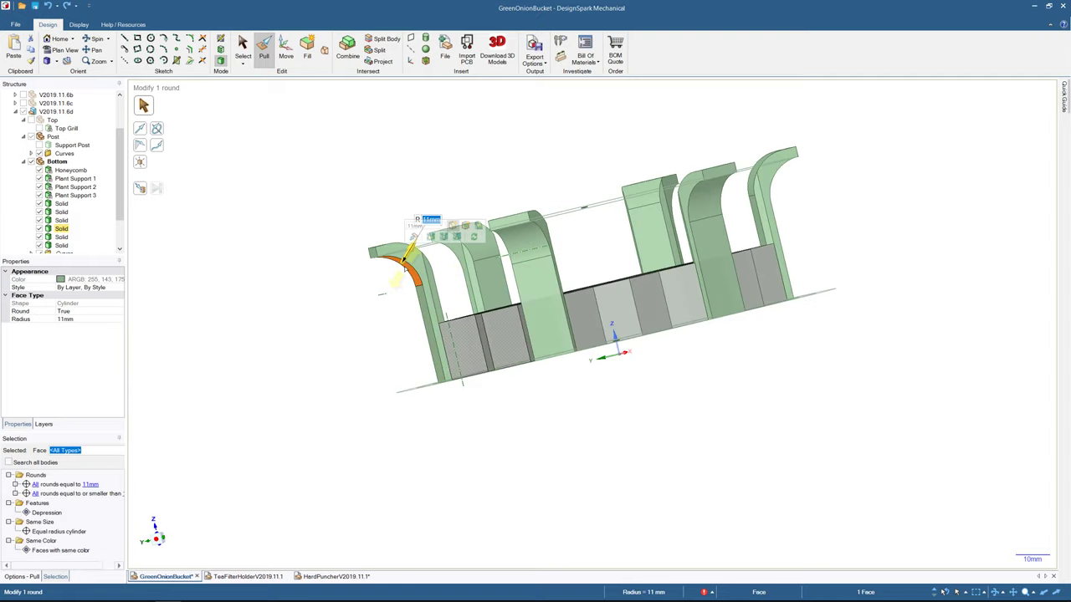
{"action": "key", "text": "Escape"}
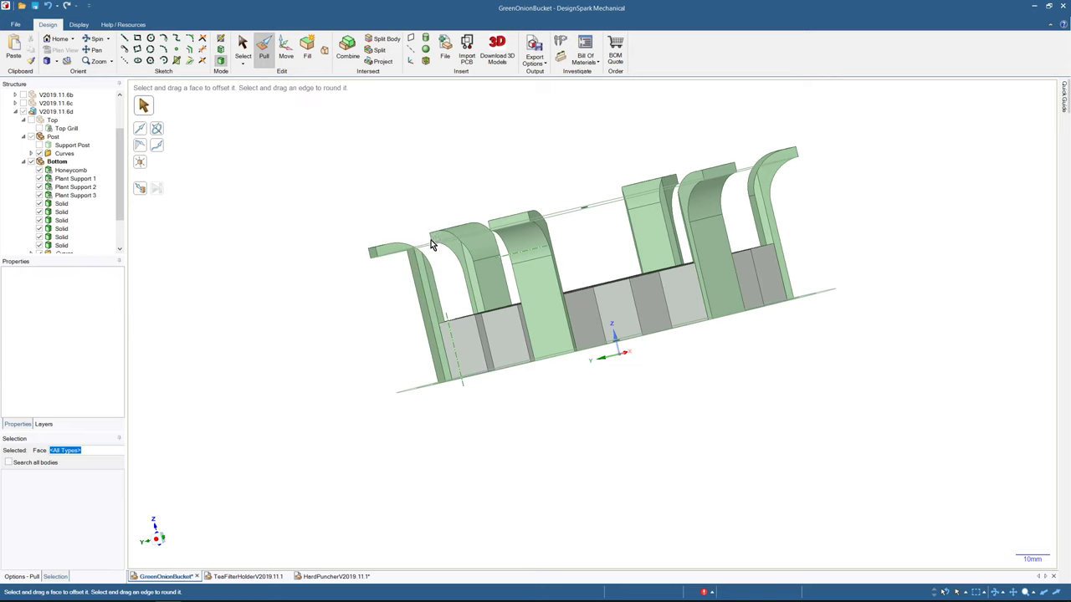
{"action": "mouse_move", "coordinate": [431, 243]}
{"action": "middle_mouse_down"}
{"action": "mouse_move", "coordinate": [421, 274]}
{"action": "mouse_move", "coordinate": [425, 247]}
{"action": "mouse_move", "coordinate": [424, 262]}
{"action": "middle_mouse_up"}
{"action": "scroll", "coordinate": [421, 274], "scroll_direction": "down", "scroll_amount": 3}
{"action": "scroll", "coordinate": [421, 275], "scroll_direction": "up", "scroll_amount": 4}
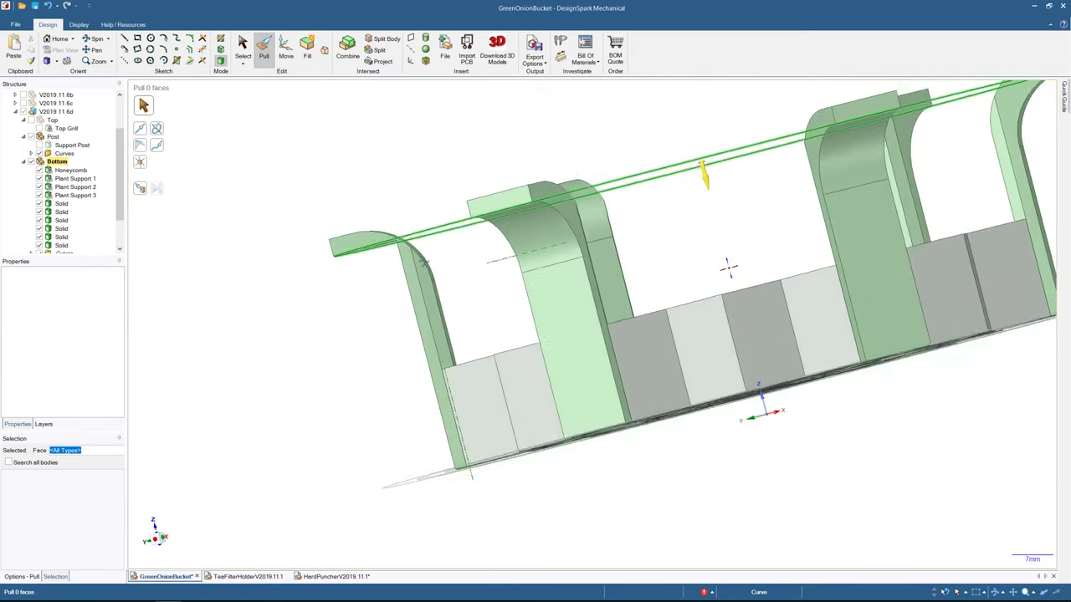
{"action": "middle_click_drag", "start_coordinate": [728, 267], "coordinate": [729, 267]}
{"action": "middle_click_drag", "start_coordinate": [430, 267], "coordinate": [433, 266]}
{"action": "left_click", "coordinate": [433, 266]}
{"action": "scroll", "coordinate": [434, 265], "scroll_direction": "down", "scroll_amount": 2}
{"action": "left_click", "coordinate": [434, 265]}
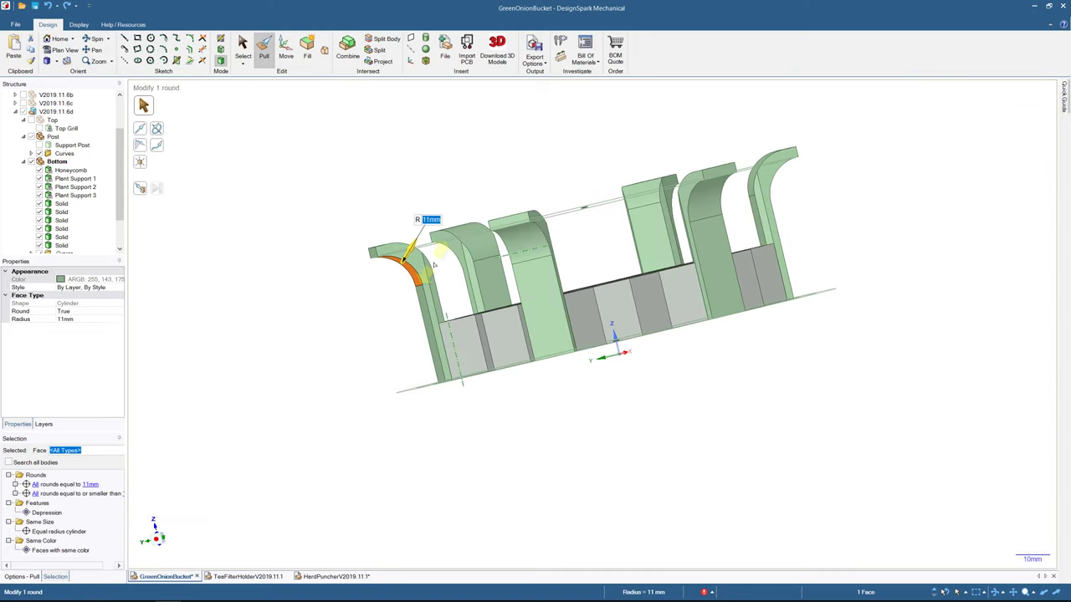
{"action": "left_click", "coordinate": [407, 172]}
{"action": "middle_click_drag", "start_coordinate": [406, 172], "coordinate": [503, 171]}
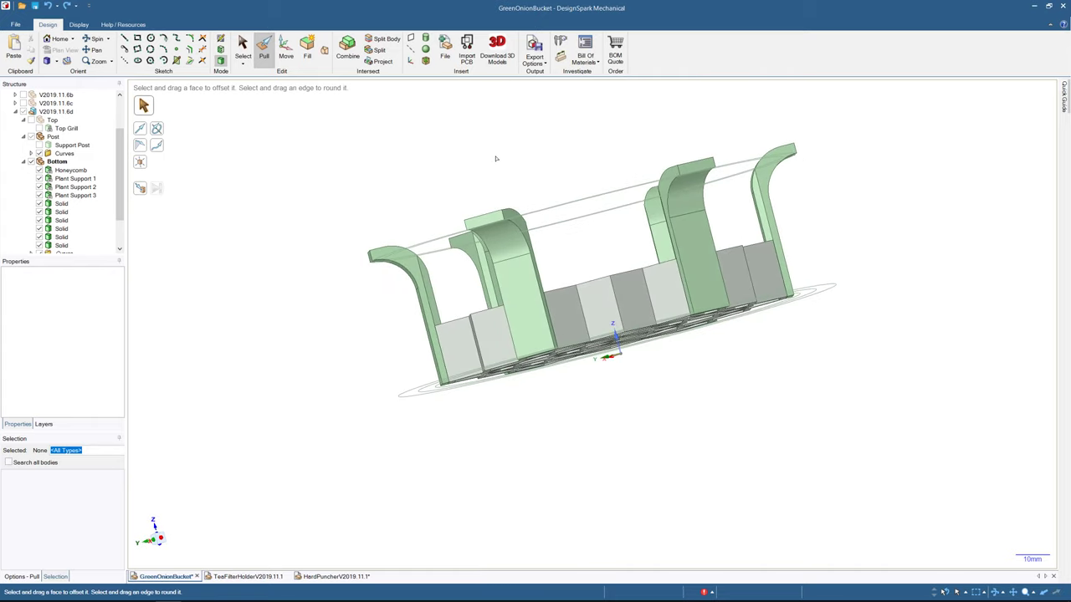
{"action": "middle_click_drag", "start_coordinate": [495, 159], "coordinate": [438, 282]}
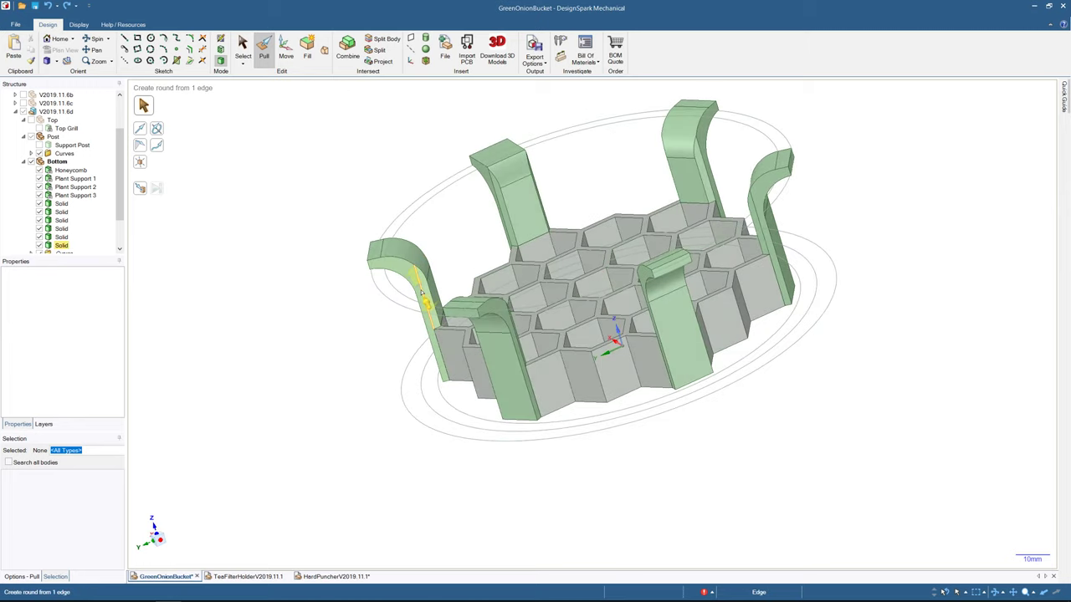
{"action": "middle_click_drag", "start_coordinate": [437, 290], "coordinate": [456, 244]}
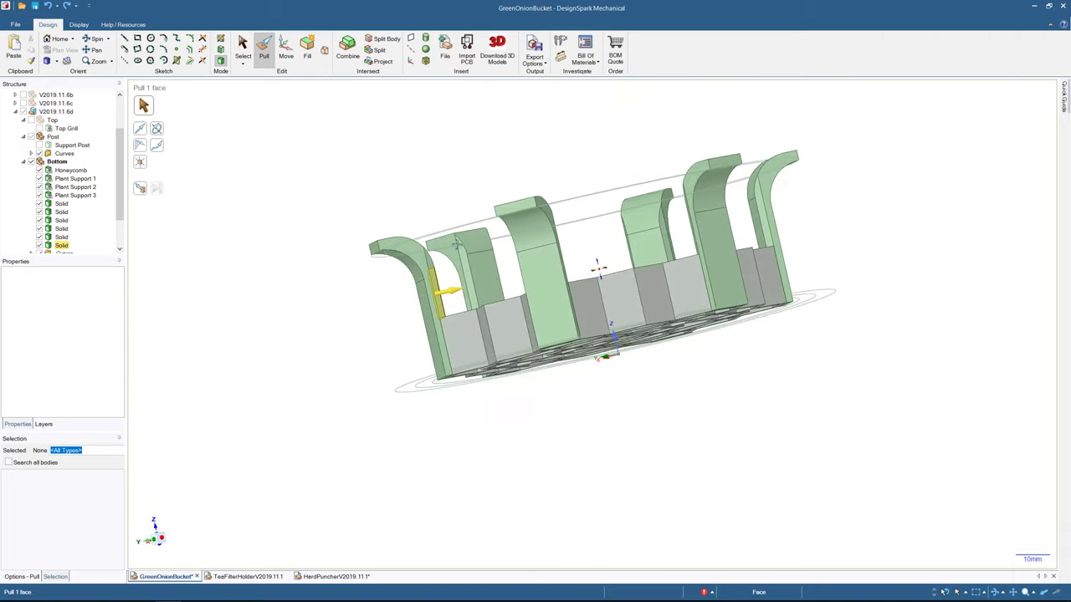
{"action": "middle_click_drag", "start_coordinate": [430, 265], "coordinate": [432, 305]}
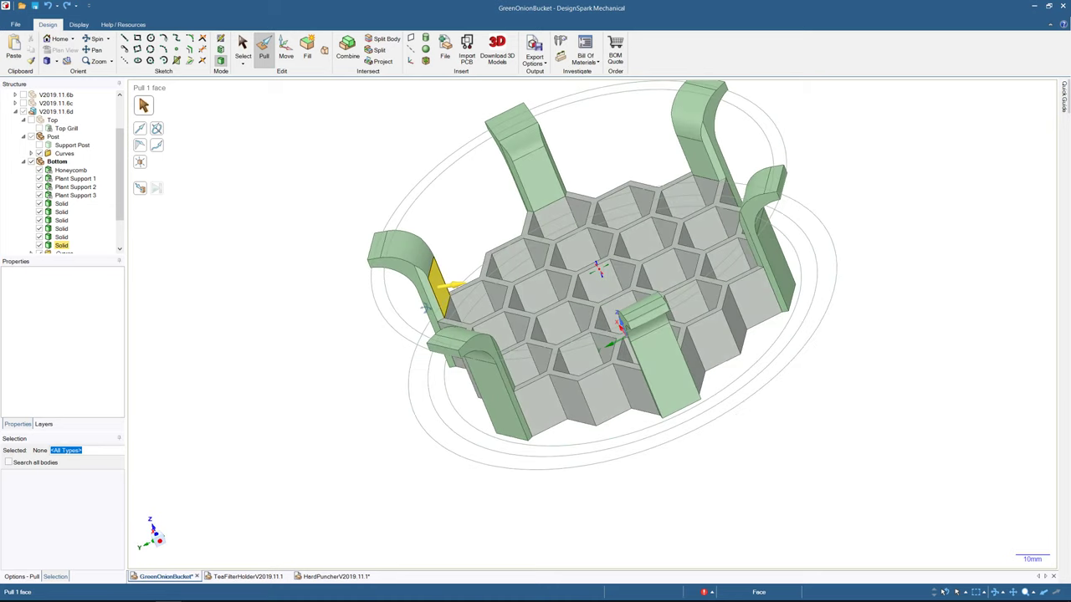
- Leave the Pull tool and save the bucket design
{"action": "key", "text": "Escape"}
{"action": "left_click", "coordinate": [251, 48]}
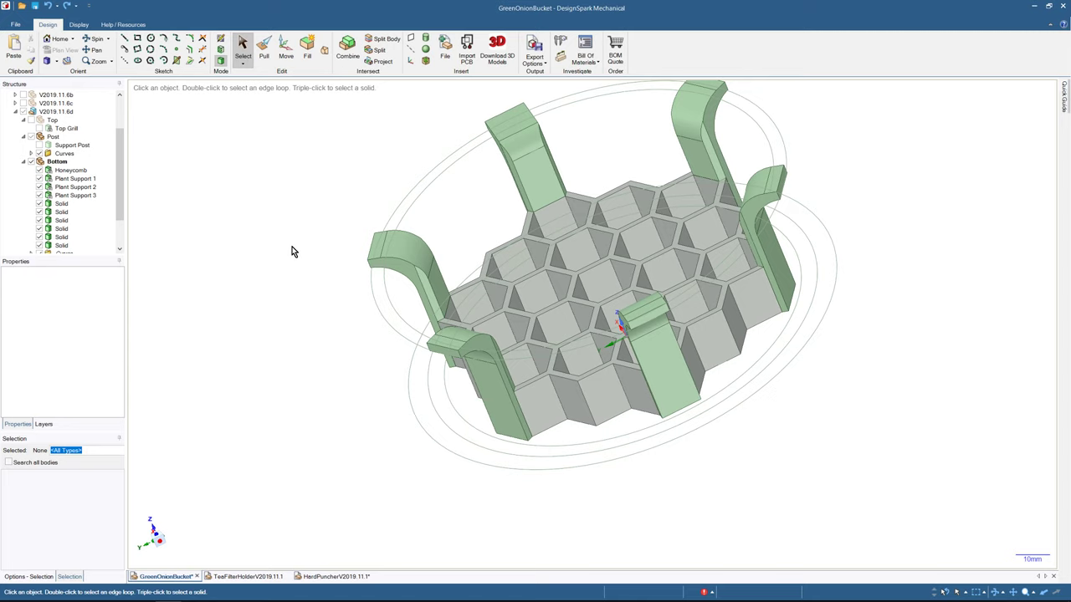
{"action": "middle_click_drag", "start_coordinate": [292, 251], "coordinate": [312, 184]}
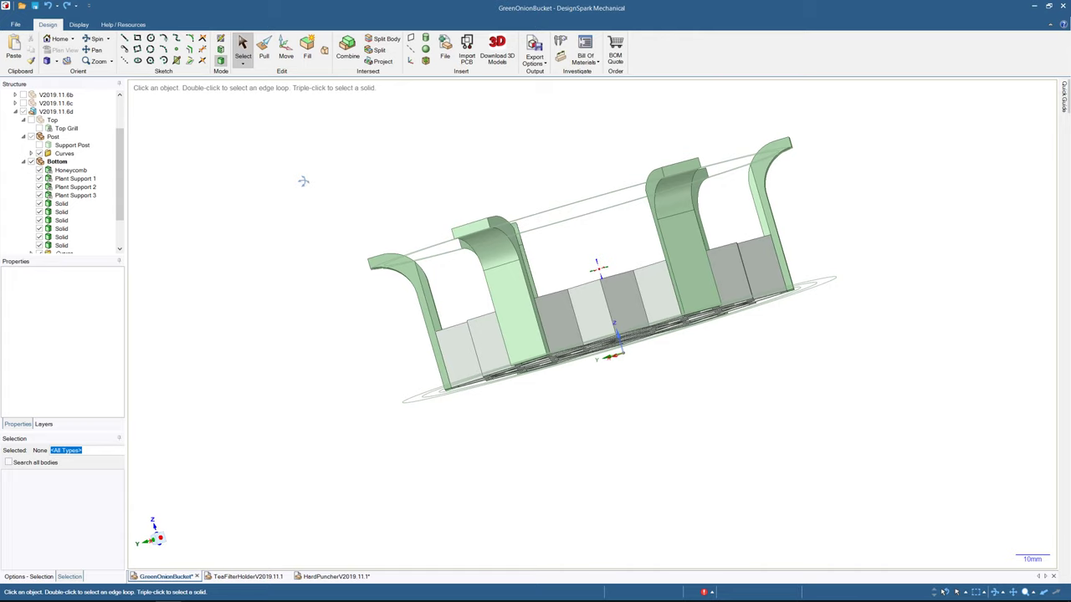
{"action": "middle_click_drag", "start_coordinate": [308, 180], "coordinate": [390, 224]}
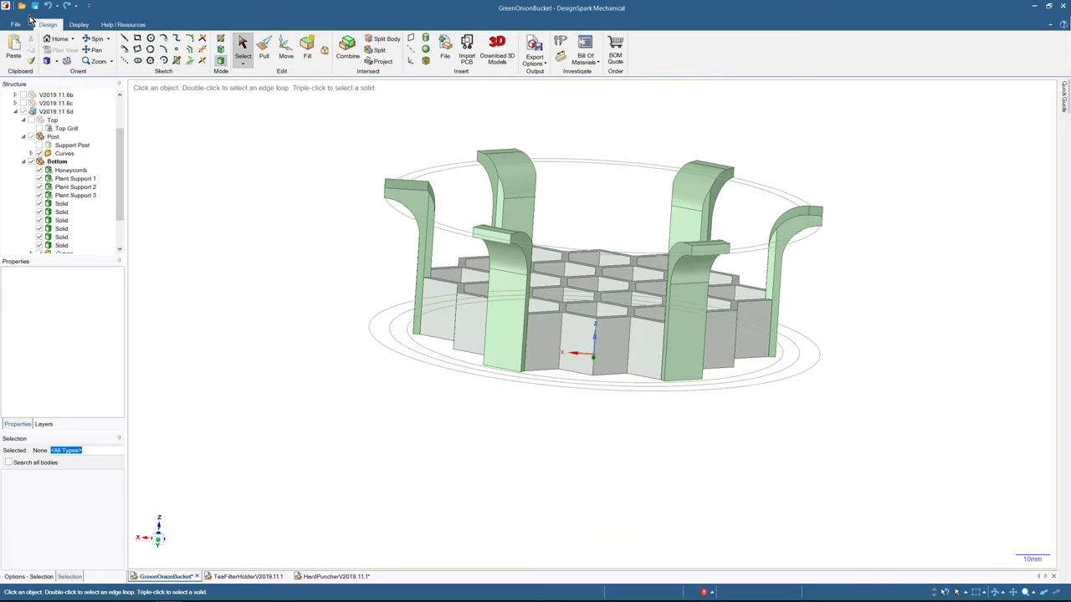
{"action": "left_click", "coordinate": [35, 12]}
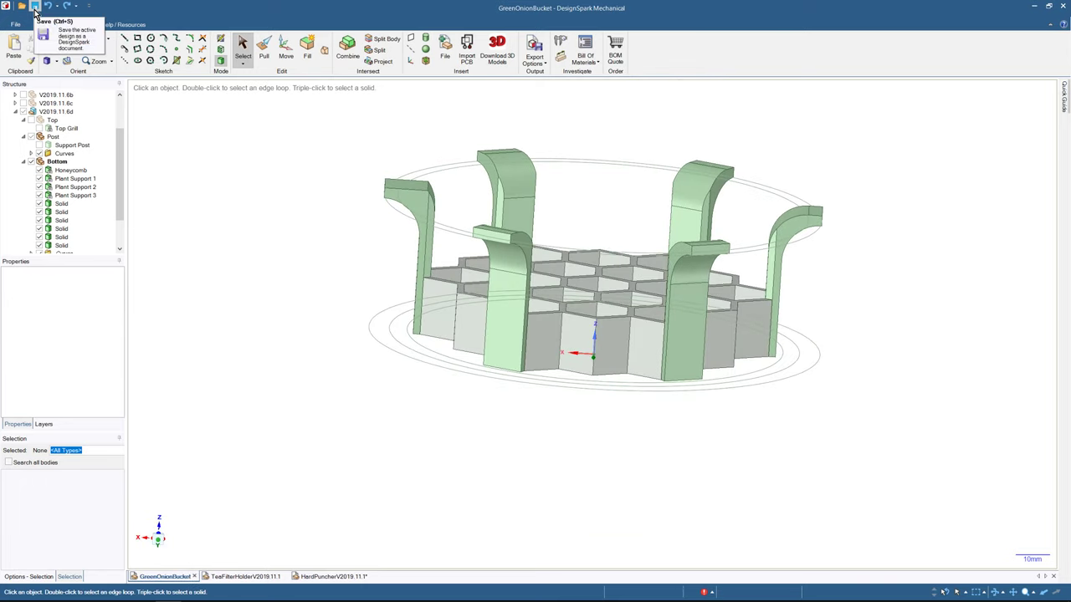
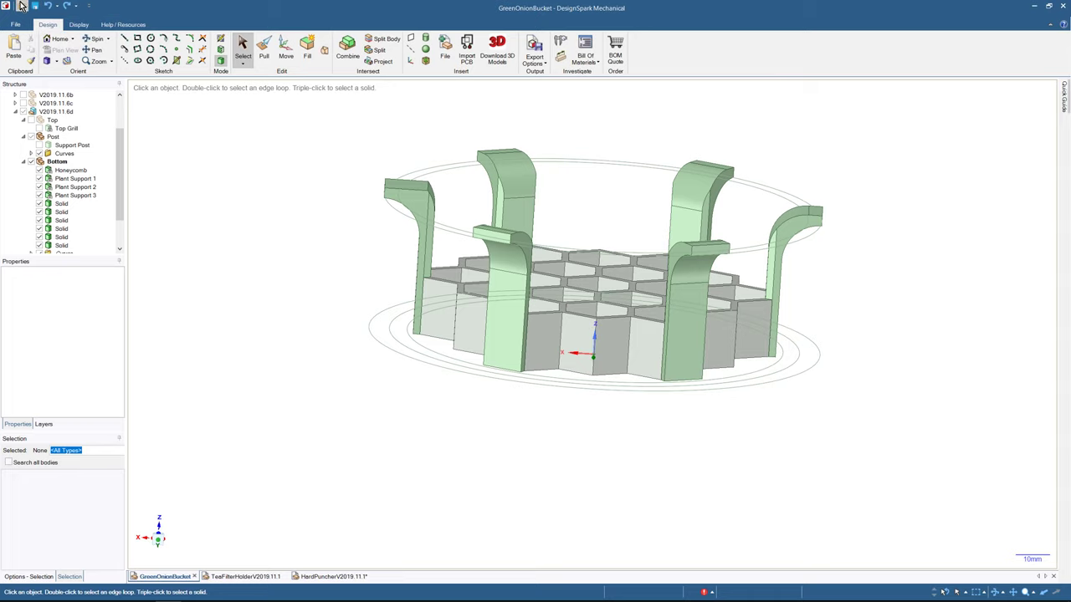
- Check the upper round of one hook and undo the radius change on all six hooks
{"action": "middle_click_drag", "start_coordinate": [264, 223], "coordinate": [233, 217]}
{"action": "left_click", "coordinate": [437, 197]}
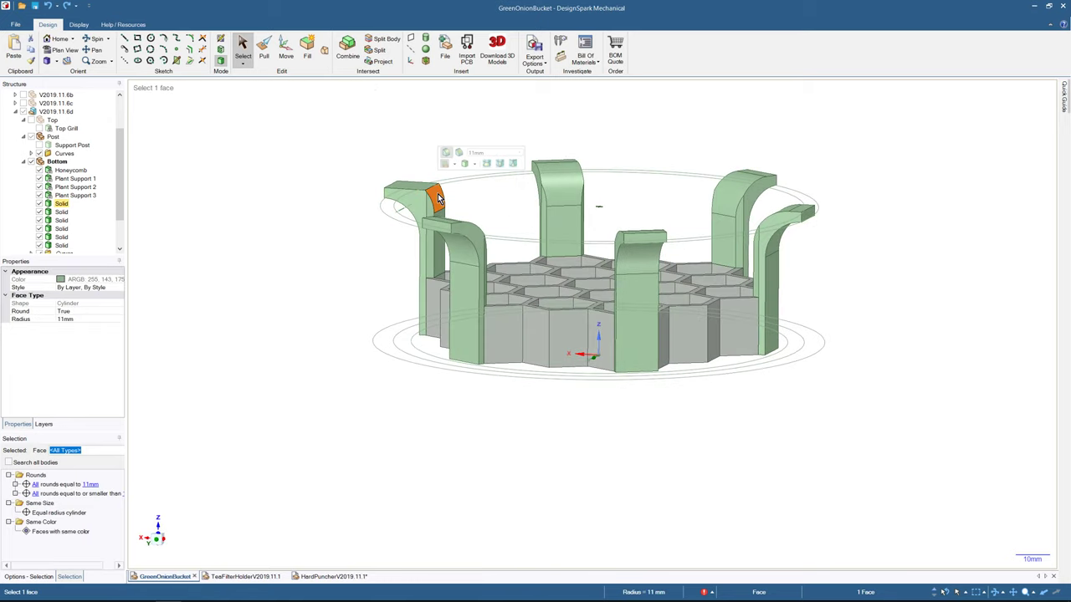
{"action": "left_click", "coordinate": [337, 275]}
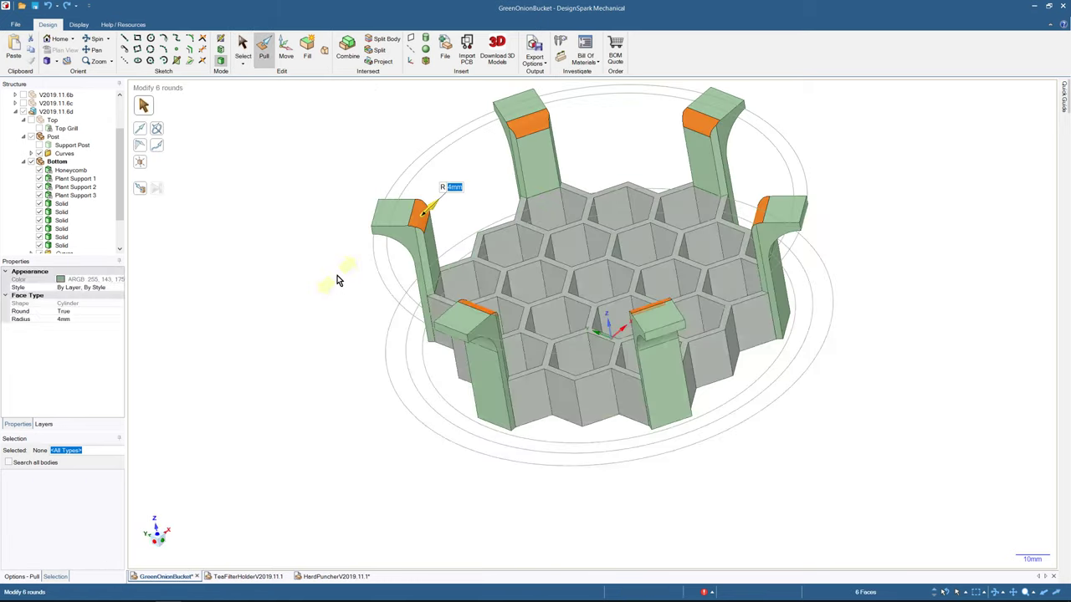
- Try to set the upper rounds of all six hooks to an 11 mm radius, and undo the change
{"action": "middle_click_drag", "start_coordinate": [337, 275], "coordinate": [333, 238]}
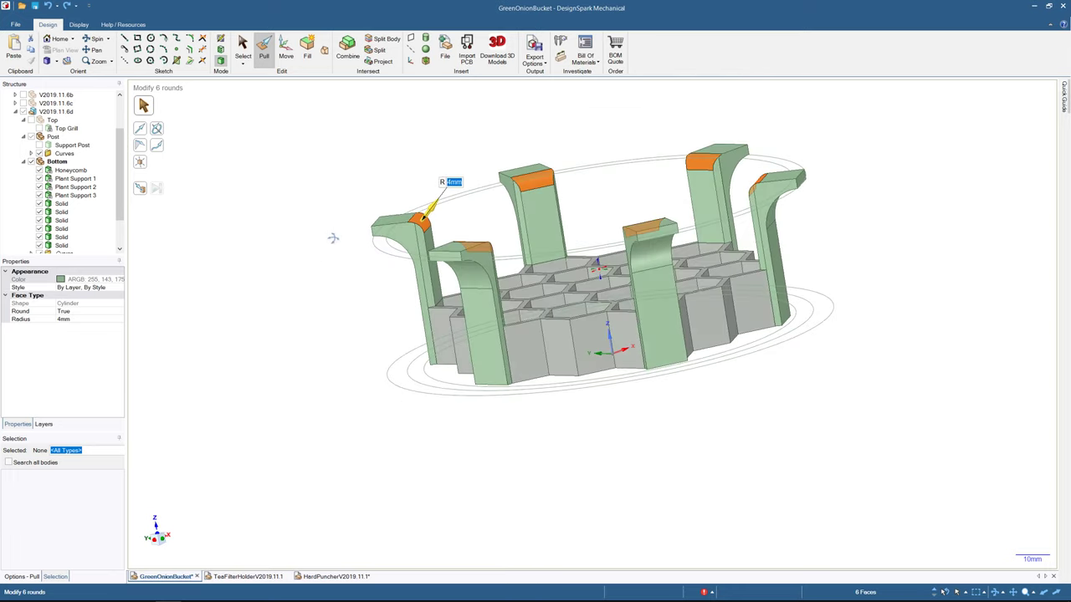
{"action": "type", "text": "11m"}
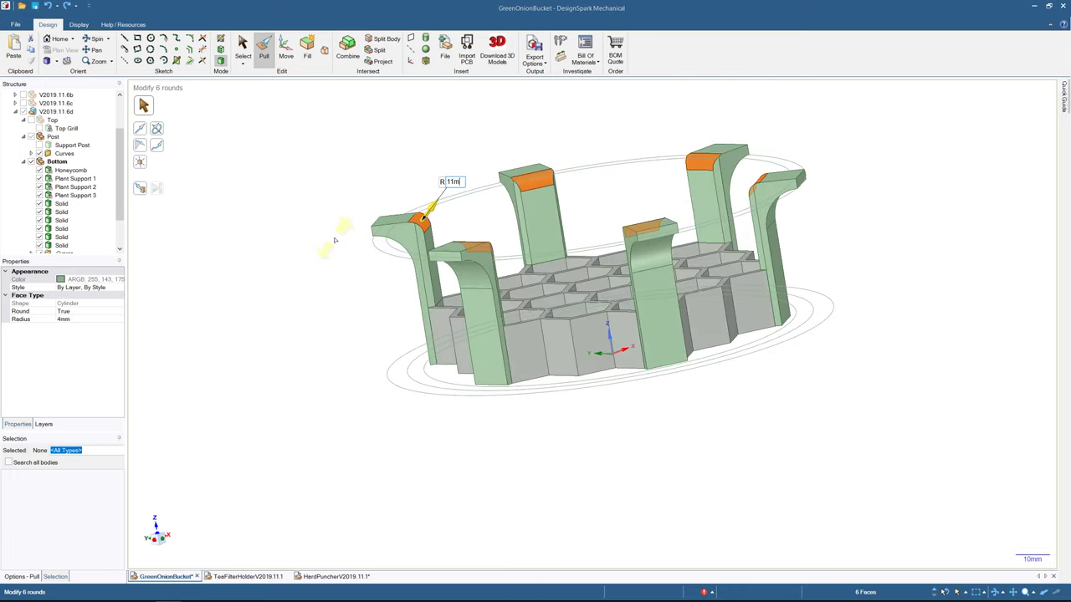
{"action": "type", "text": "m"}
{"action": "key", "text": "Return"}
{"action": "type", "text": "11mm"}
{"action": "key", "text": "Return"}
{"action": "middle_click_drag", "start_coordinate": [334, 241], "coordinate": [369, 265]}
{"action": "key", "text": "ctrl+z"}
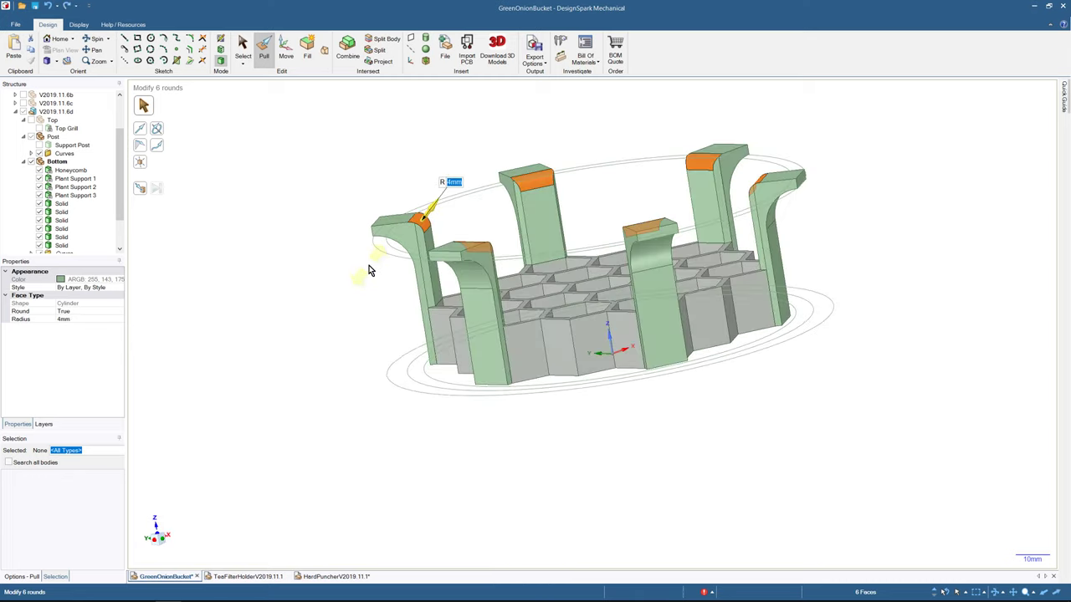
{"action": "key", "text": "Escape"}
- Try an 11 mm radius on a single hook's upper round, and undo the change
{"action": "middle_click_drag", "start_coordinate": [363, 394], "coordinate": [489, 393]}
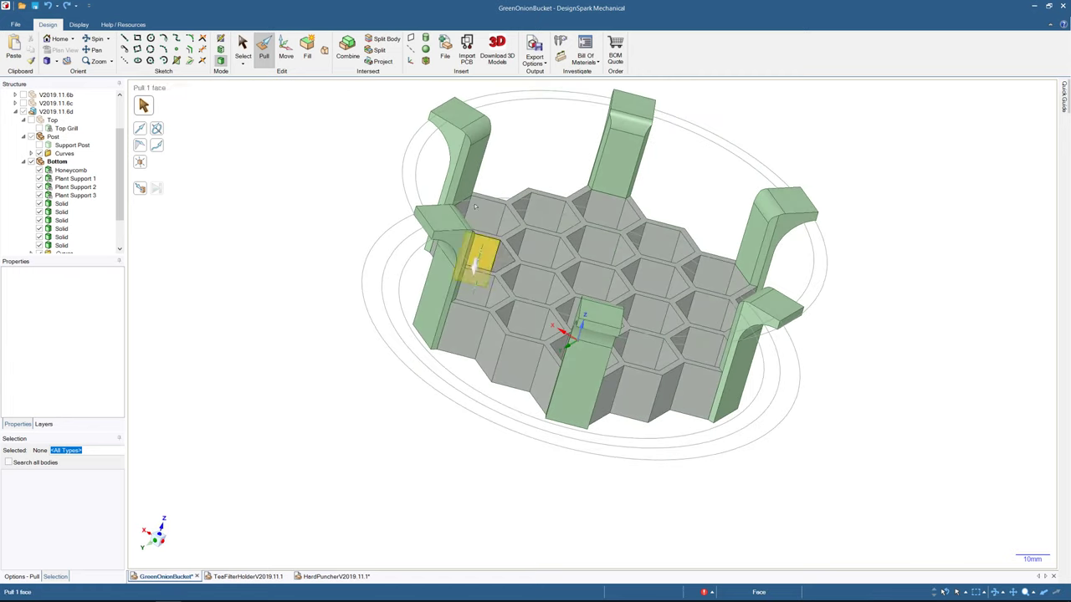
{"action": "left_click", "coordinate": [479, 126]}
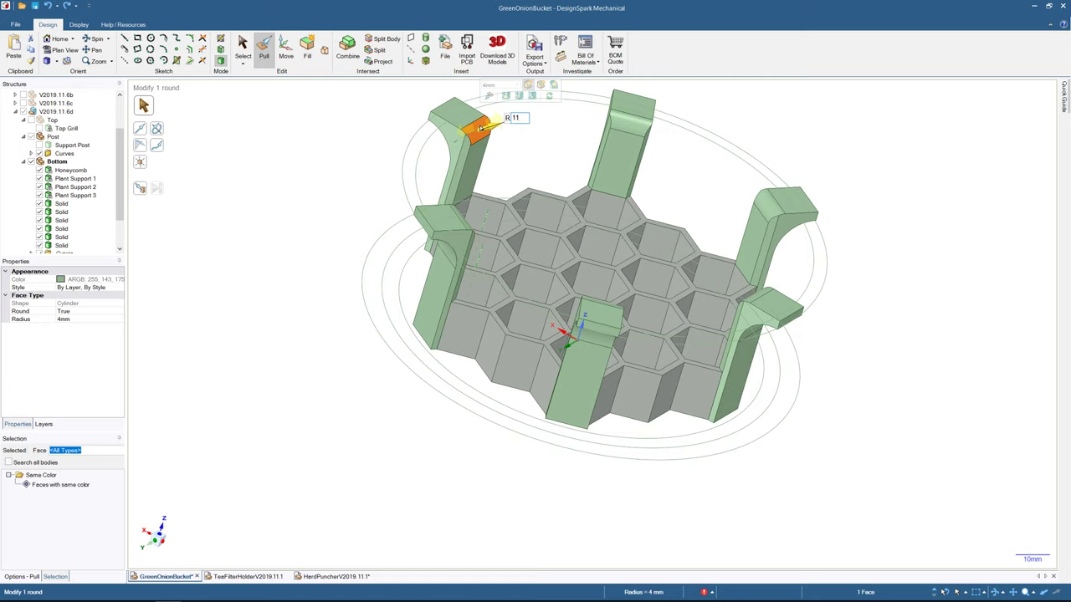
{"action": "key", "text": "Return"}
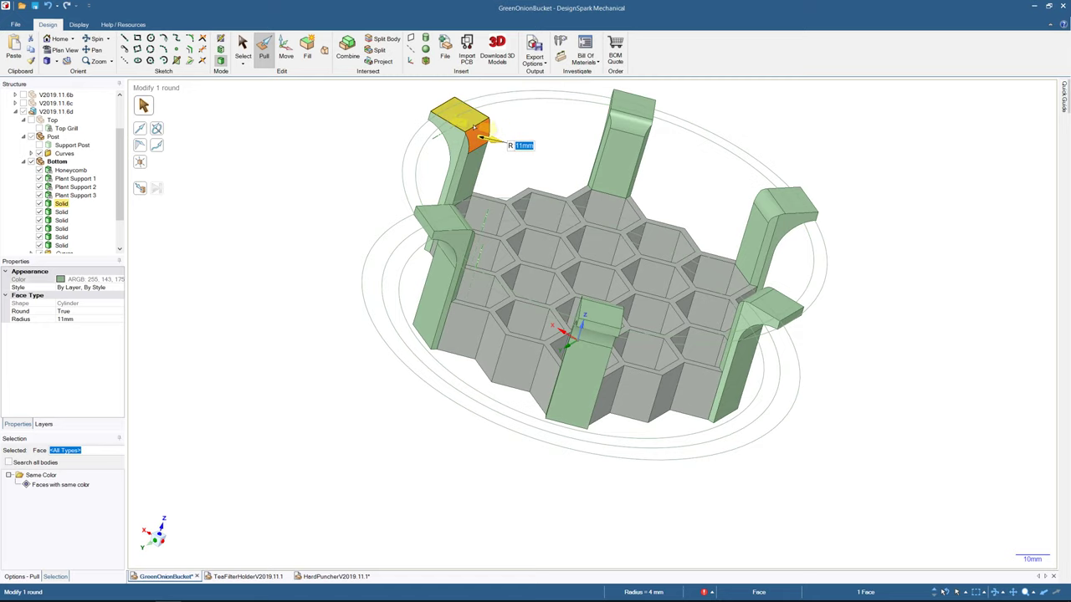
{"action": "key", "text": "ctrl+z"}
- Try pulling one hook's upper round to radii of about 9.2 mm and 6.4 mm, and undo both changes
{"action": "middle_click_drag", "start_coordinate": [382, 112], "coordinate": [420, 94]}
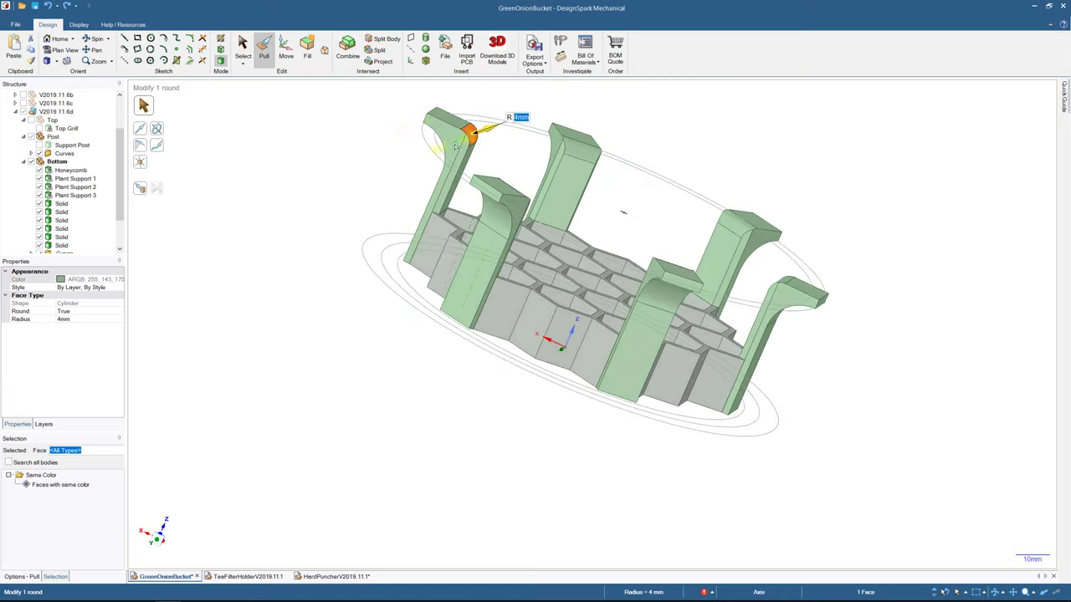
{"action": "scroll", "coordinate": [470, 139], "scroll_direction": "up", "scroll_amount": 7}
{"action": "middle_click_drag", "start_coordinate": [485, 145], "coordinate": [420, 128]}
{"action": "left_click_drag", "start_coordinate": [743, 179], "coordinate": [812, 77]}
{"action": "left_click_drag", "start_coordinate": [674, 186], "coordinate": [579, 276]}
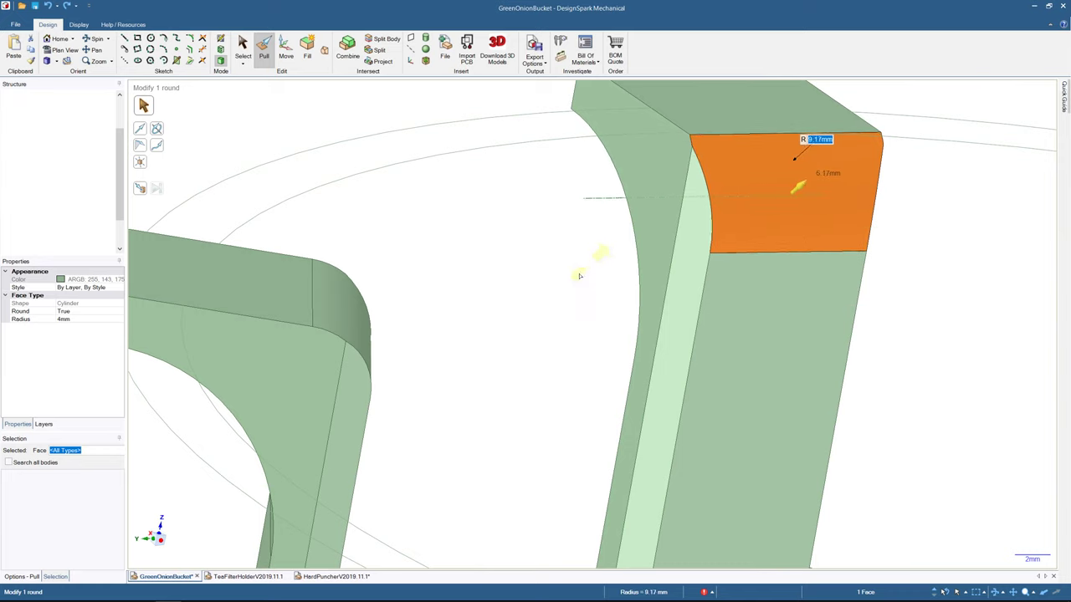
{"action": "left_click_drag", "start_coordinate": [672, 197], "coordinate": [672, 197]}
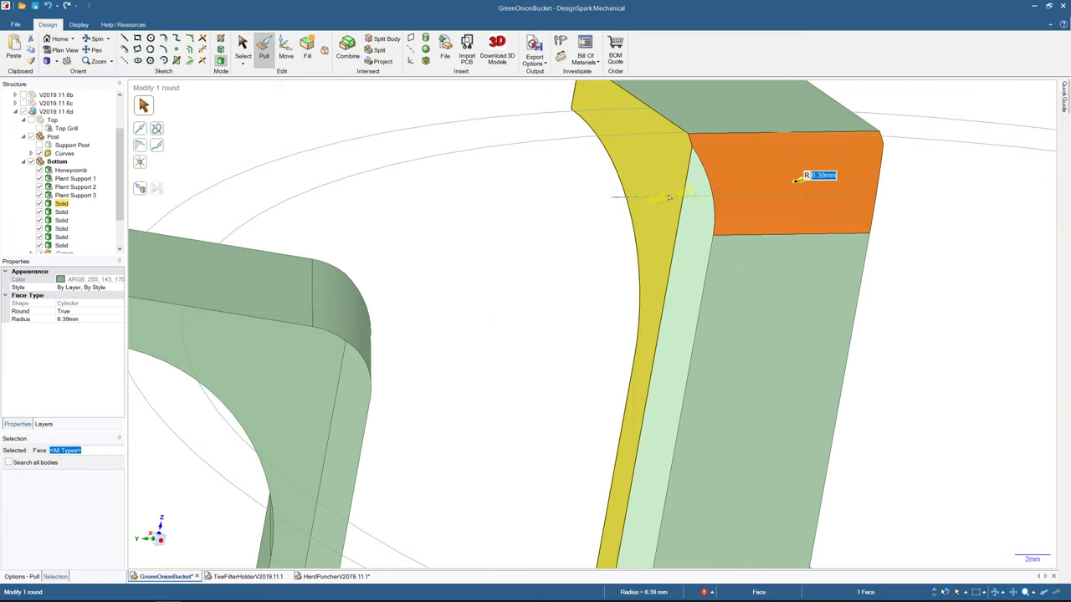
{"action": "scroll", "coordinate": [672, 198], "scroll_direction": "down", "scroll_amount": 7}
{"action": "middle_click_drag", "start_coordinate": [672, 197], "coordinate": [722, 224]}
{"action": "key", "text": "ctrl+z"}
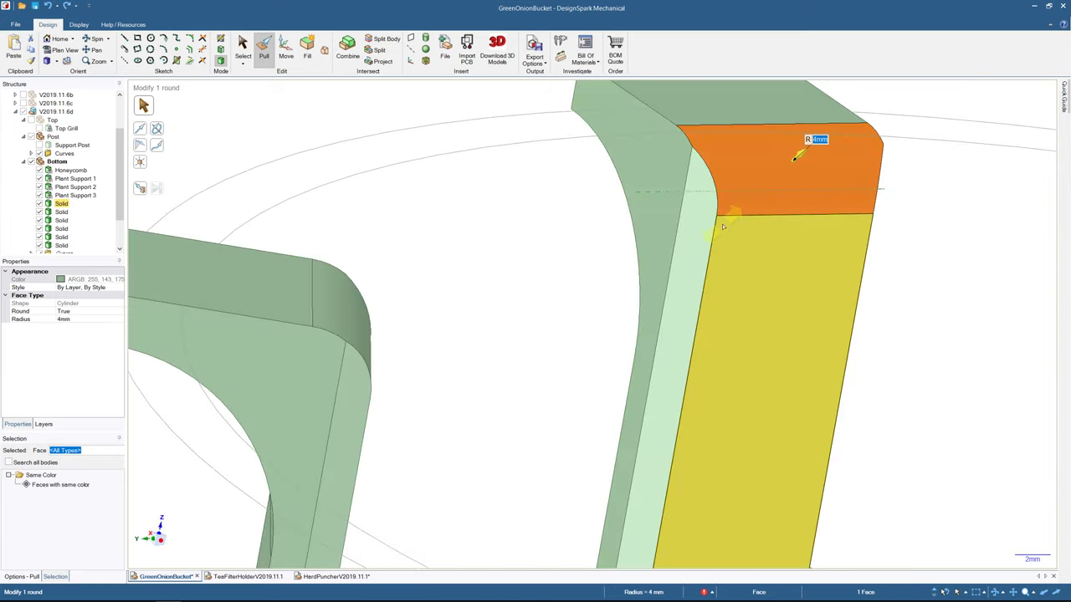
{"action": "key", "text": "ctrl+z"}
- Delete the 4 mm upper rounds from three neighbouring bottom hooks so their inner top edges are sharp
{"action": "middle_click_drag", "start_coordinate": [700, 196], "coordinate": [713, 268]}
{"action": "middle_click_drag", "start_coordinate": [590, 237], "coordinate": [806, 189]}
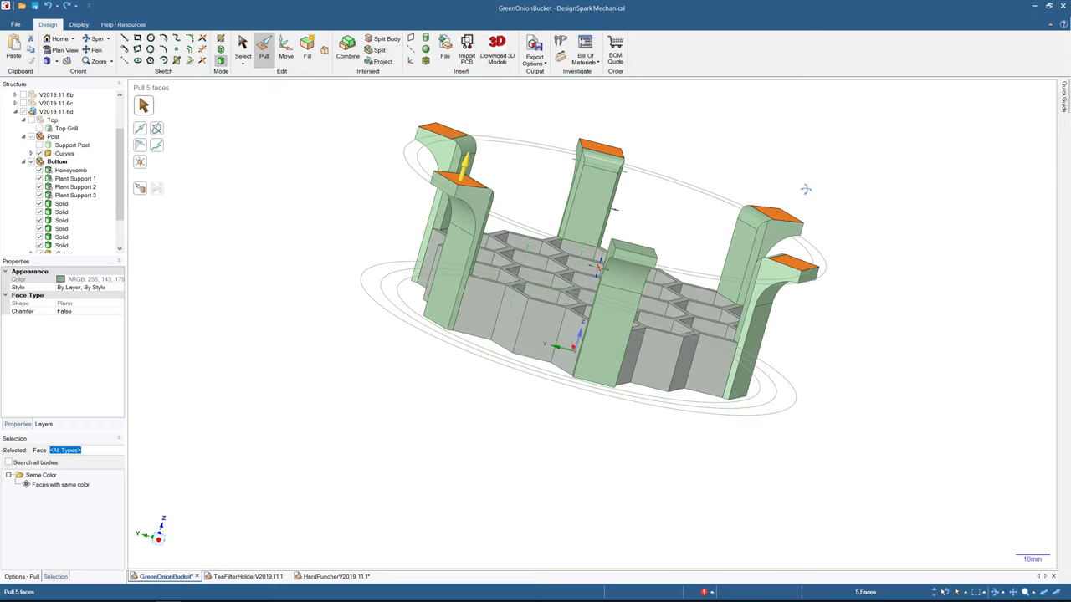
{"action": "left_click", "coordinate": [243, 46]}
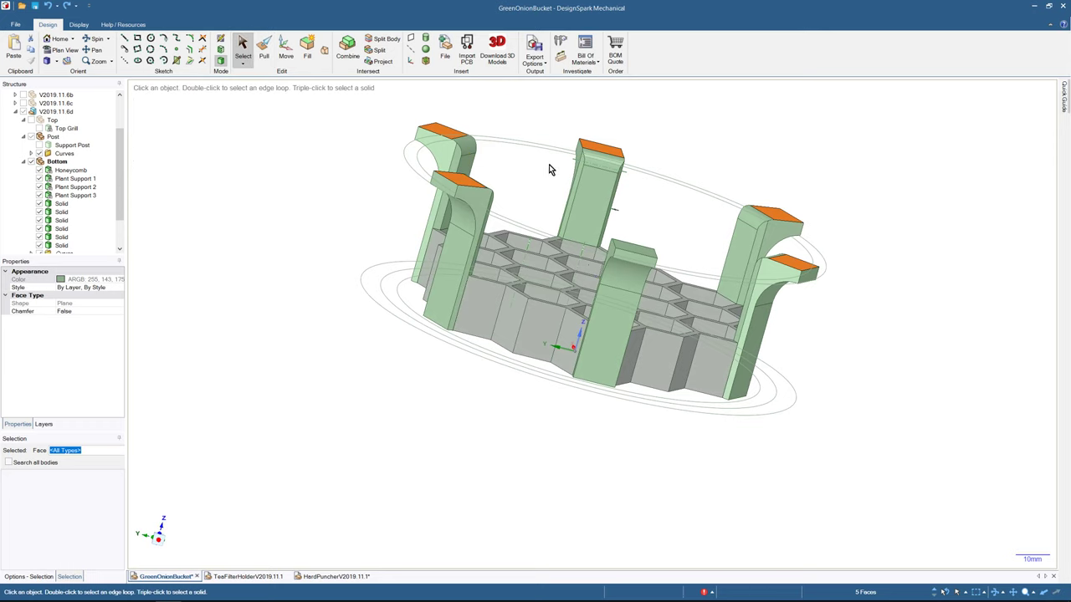
{"action": "middle_click_drag", "start_coordinate": [549, 166], "coordinate": [447, 199]}
{"action": "left_click", "coordinate": [428, 198]}
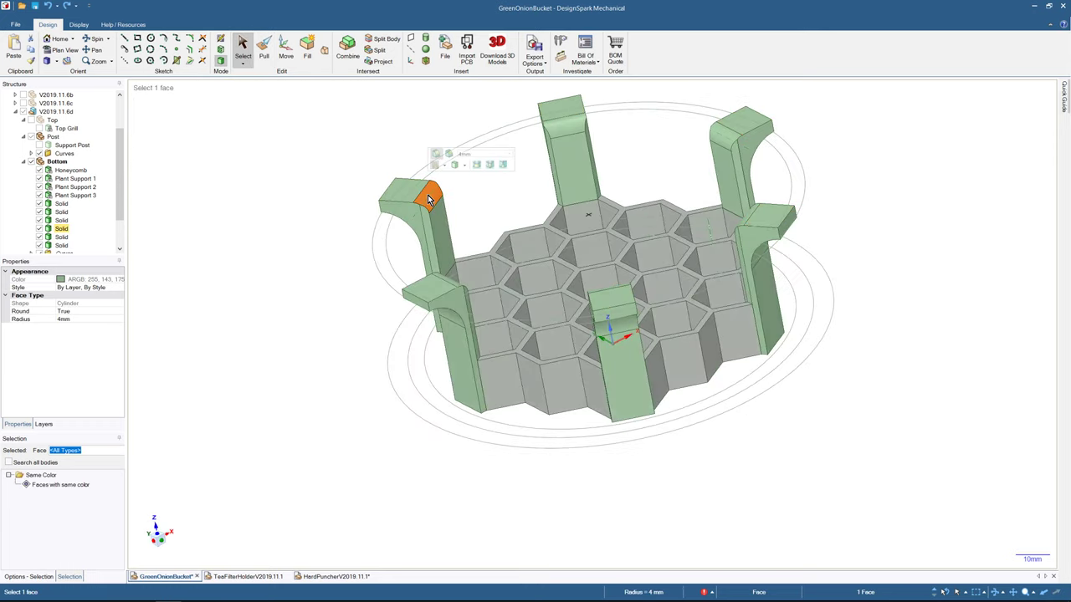
{"action": "key", "text": "Escape"}
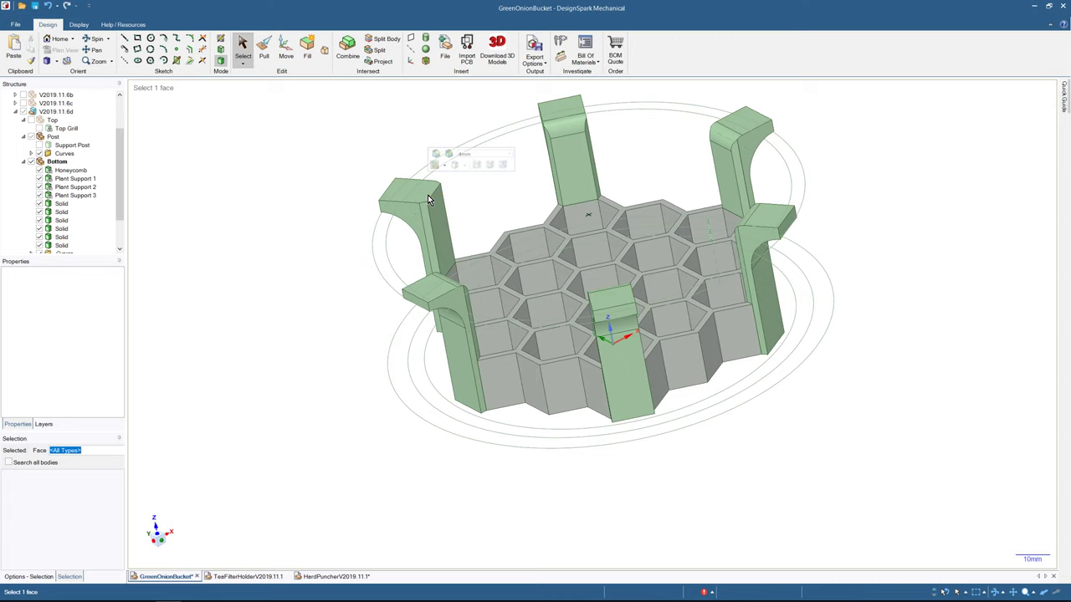
{"action": "left_click", "coordinate": [564, 124]}
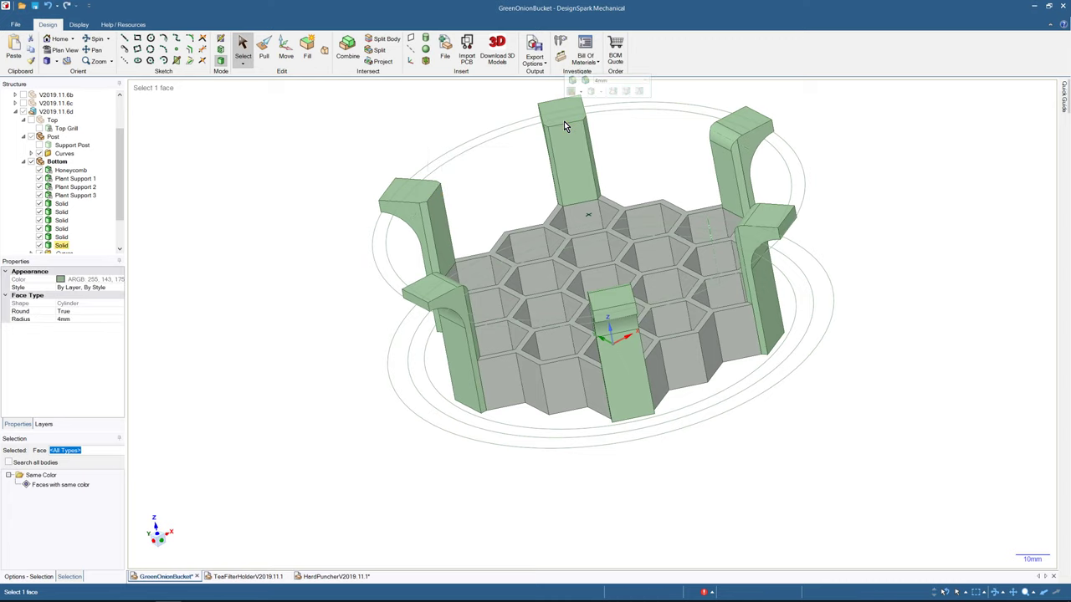
{"action": "key", "text": "Delete"}
{"action": "left_click", "coordinate": [724, 139]}
{"action": "key", "text": "Delete"}
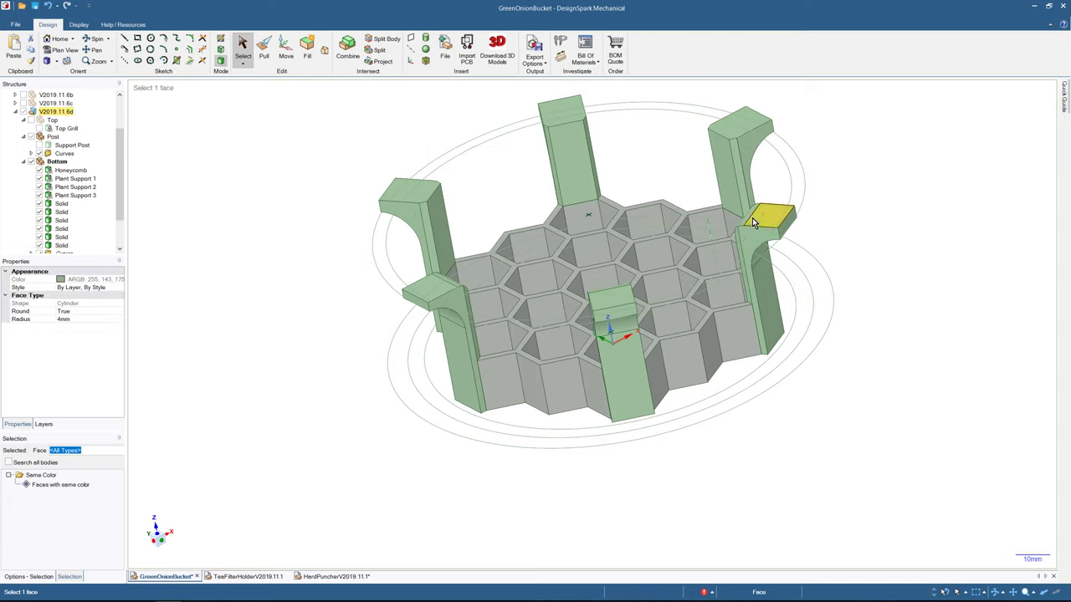
- Delete the 4 mm upper rounds from the remaining bottom hooks
{"action": "middle_click_drag", "start_coordinate": [747, 222], "coordinate": [712, 351]}
{"action": "left_click", "coordinate": [702, 420]}
{"action": "key", "text": "Delete"}
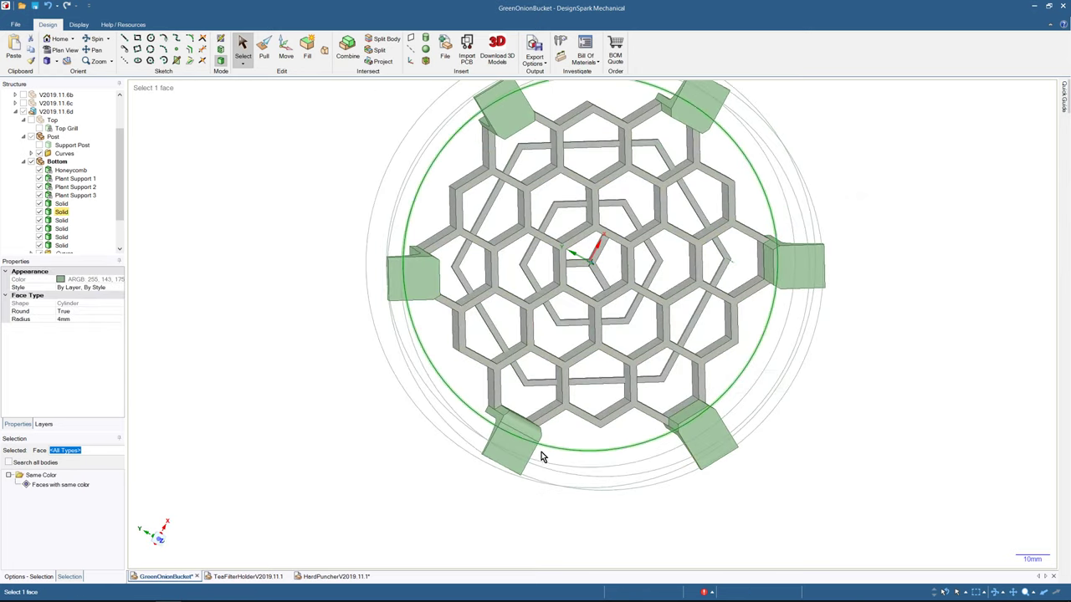
{"action": "left_click", "coordinate": [530, 426]}
{"action": "key", "text": "Delete"}
{"action": "middle_click_drag", "start_coordinate": [436, 269], "coordinate": [444, 208]}
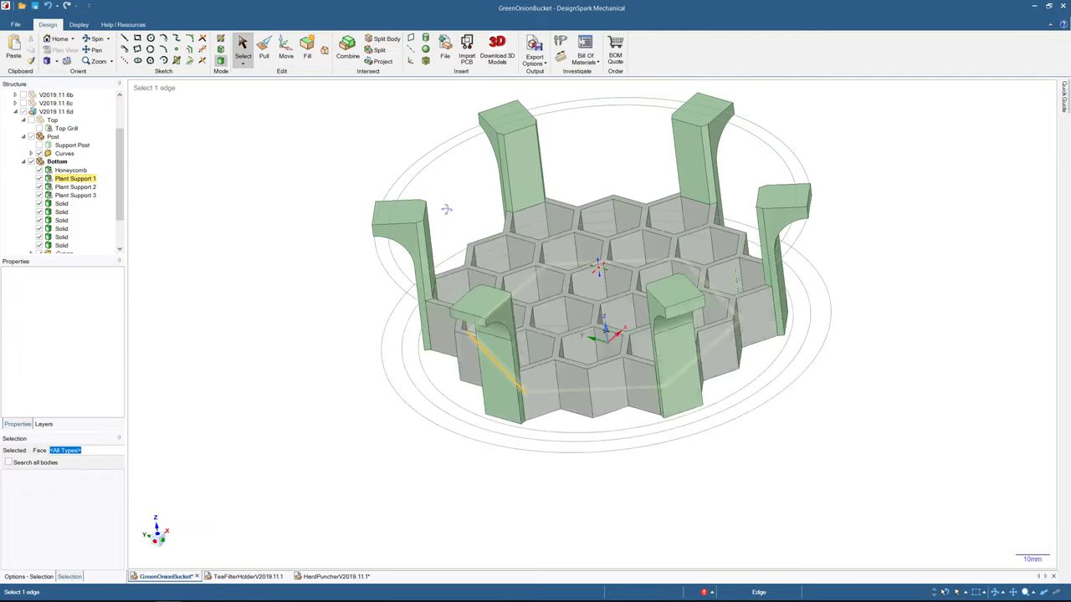
- Round the inner top edge of one bottom hook to a 15 mm radius with the Pull tool
{"action": "left_click", "coordinate": [420, 247]}
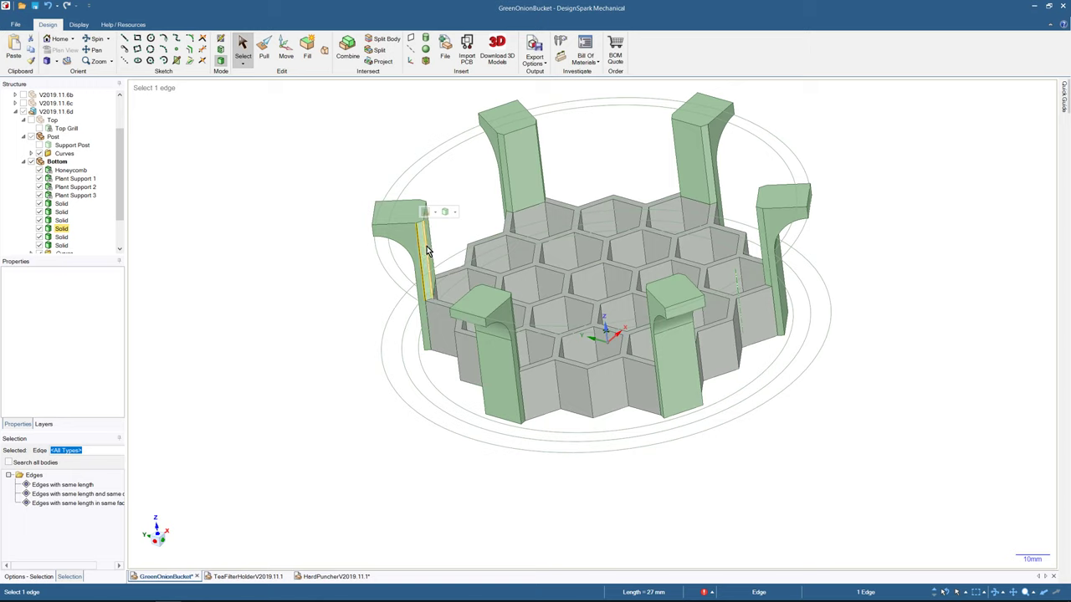
{"action": "left_click", "coordinate": [363, 158]}
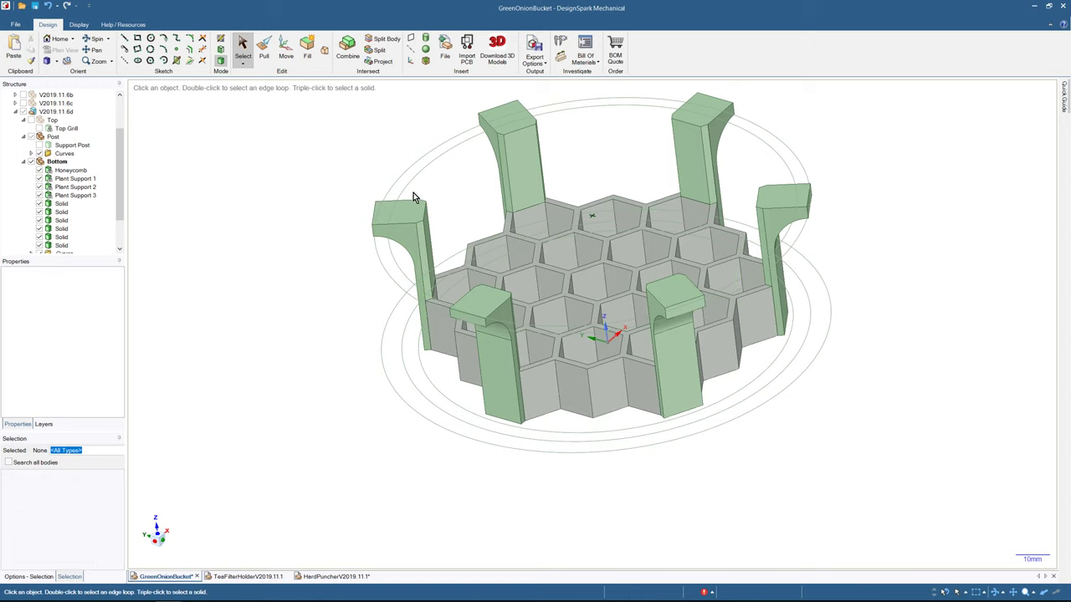
{"action": "key", "text": "p"}
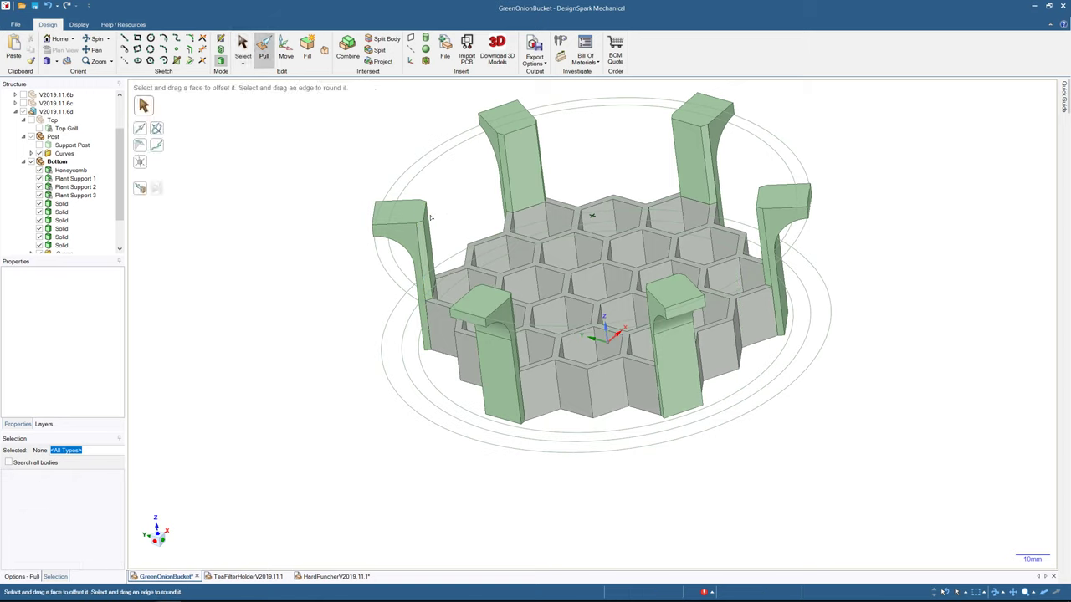
{"action": "left_click", "coordinate": [425, 216]}
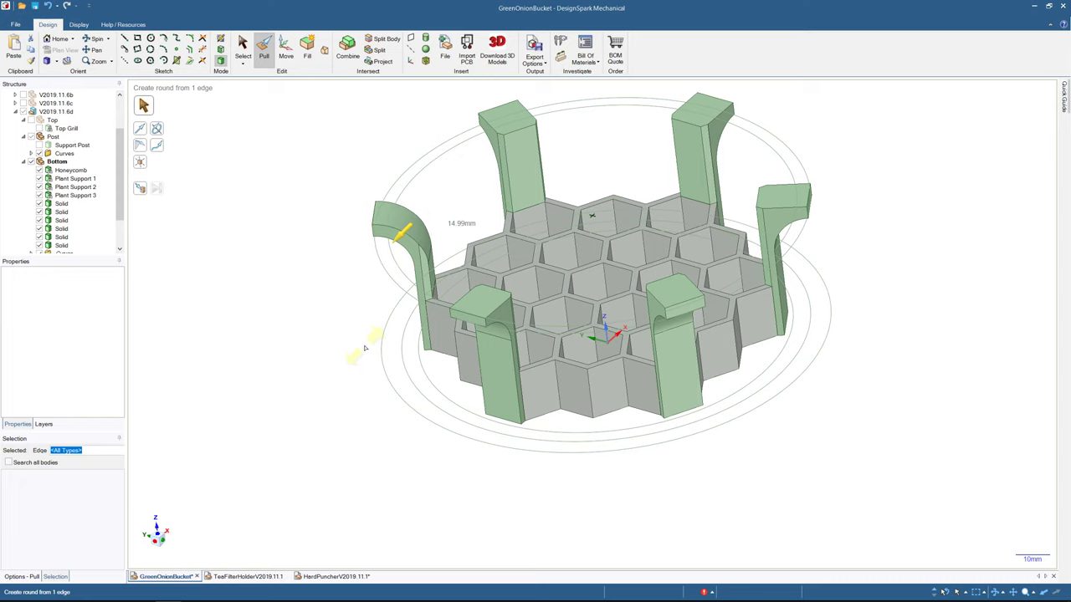
{"action": "left_click_drag", "start_coordinate": [366, 348], "coordinate": [367, 346]}
- Round the inner top edge of the neighbouring hook to a 15 mm radius
{"action": "middle_click_drag", "start_coordinate": [363, 263], "coordinate": [513, 126]}
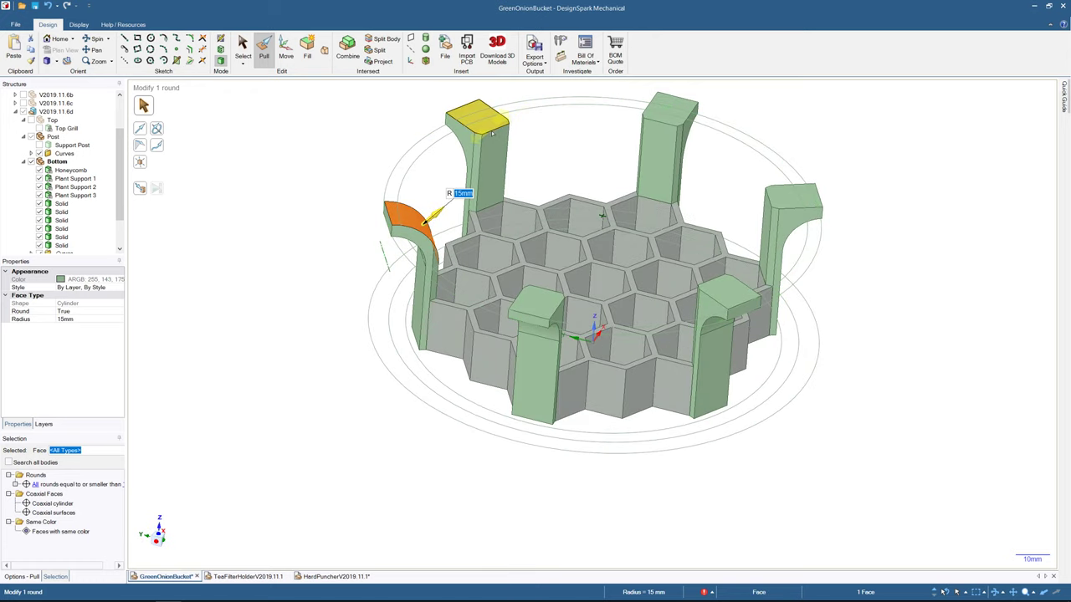
{"action": "left_click", "coordinate": [496, 132]}
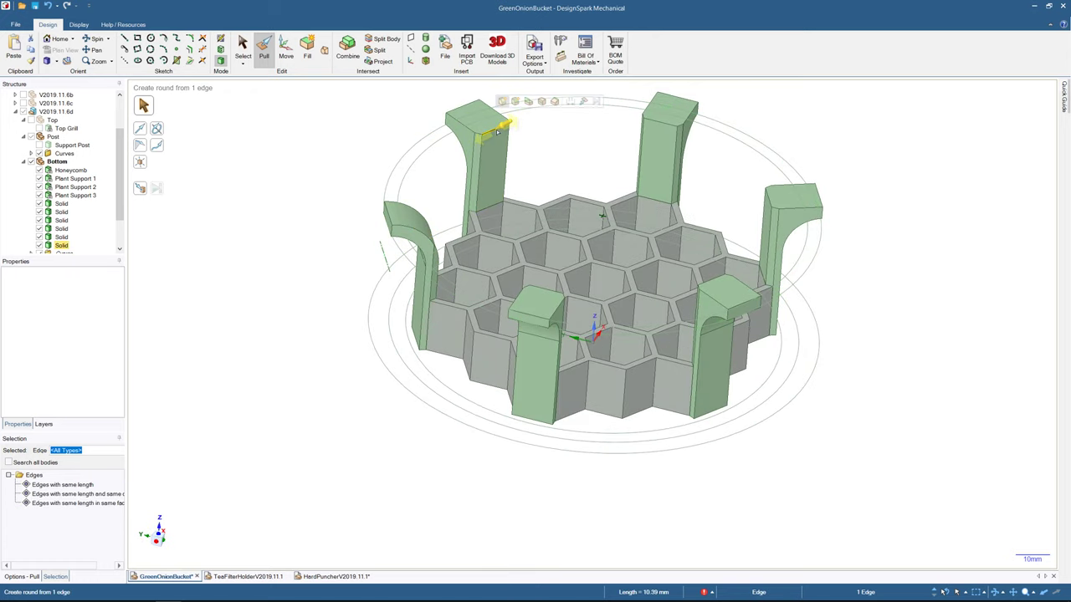
{"action": "left_click_drag", "start_coordinate": [466, 159], "coordinate": [459, 172]}
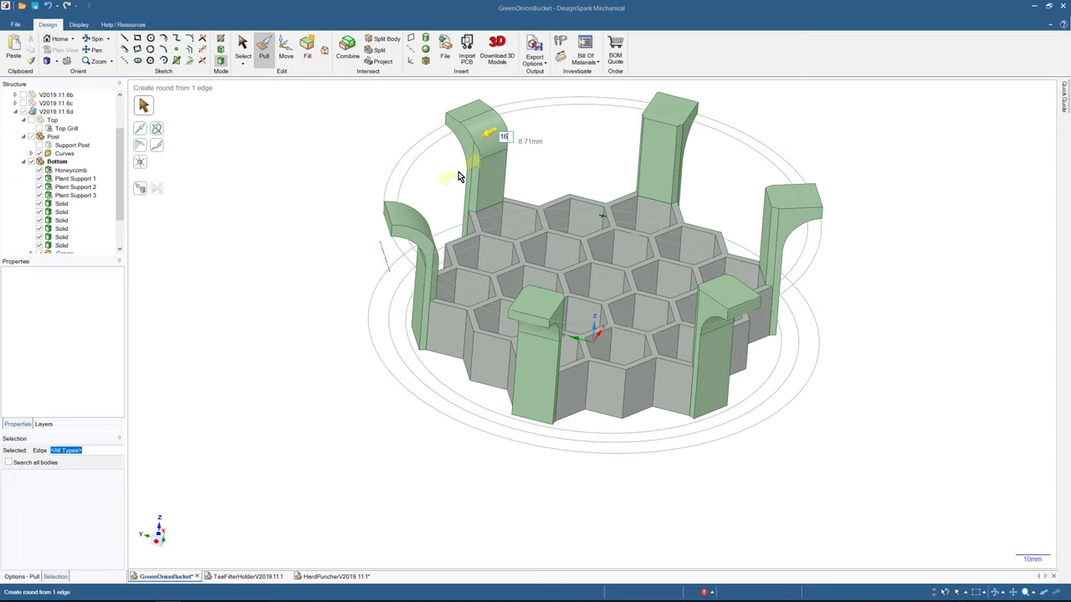
{"action": "key", "text": "Return"}
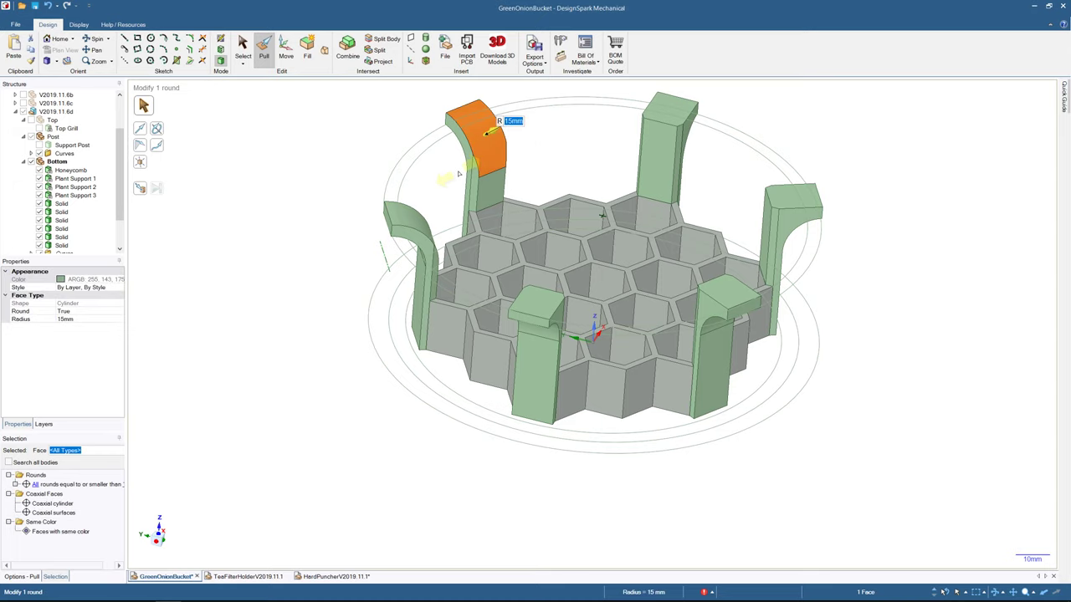
- Try to round the inner top edge of the next sharp-edged hook by pulling it to about 11 mm
{"action": "mouse_move", "coordinate": [459, 171]}
{"action": "middle_mouse_down"}
{"action": "mouse_move", "coordinate": [540, 133]}
{"action": "mouse_move", "coordinate": [435, 124]}
{"action": "mouse_move", "coordinate": [502, 121]}
{"action": "mouse_move", "coordinate": [569, 167]}
{"action": "mouse_move", "coordinate": [585, 210]}
{"action": "mouse_move", "coordinate": [532, 298]}
{"action": "mouse_move", "coordinate": [584, 231]}
{"action": "mouse_move", "coordinate": [544, 256]}
{"action": "mouse_move", "coordinate": [542, 124]}
{"action": "mouse_move", "coordinate": [464, 179]}
{"action": "middle_mouse_up"}
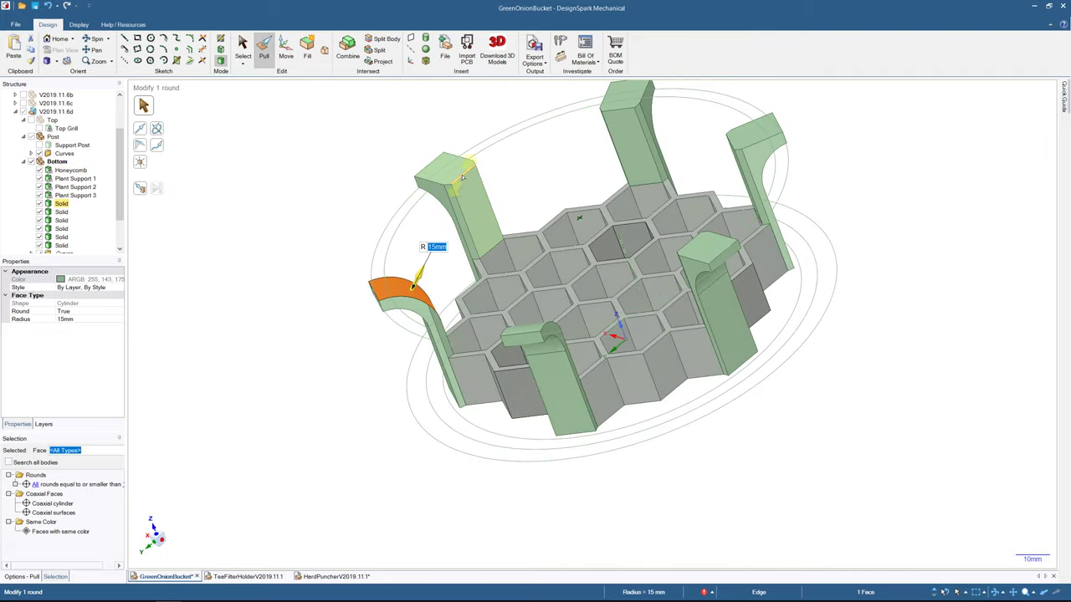
{"action": "left_click", "coordinate": [462, 177]}
{"action": "left_click_drag", "start_coordinate": [457, 185], "coordinate": [443, 233]}
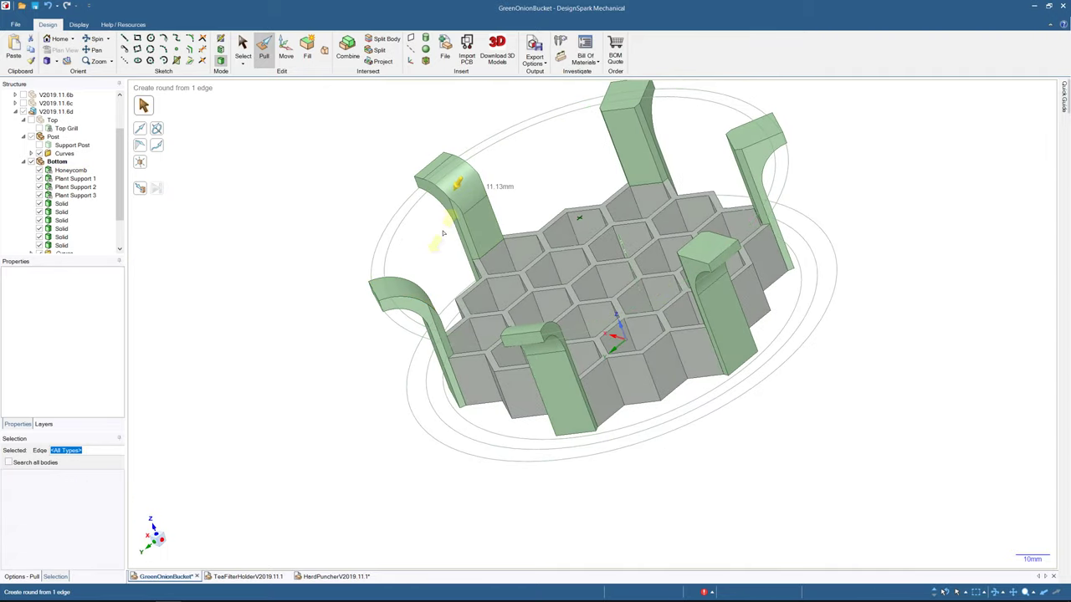
{"action": "key", "text": "Return"}
{"action": "middle_click_drag", "start_coordinate": [443, 233], "coordinate": [433, 190]}
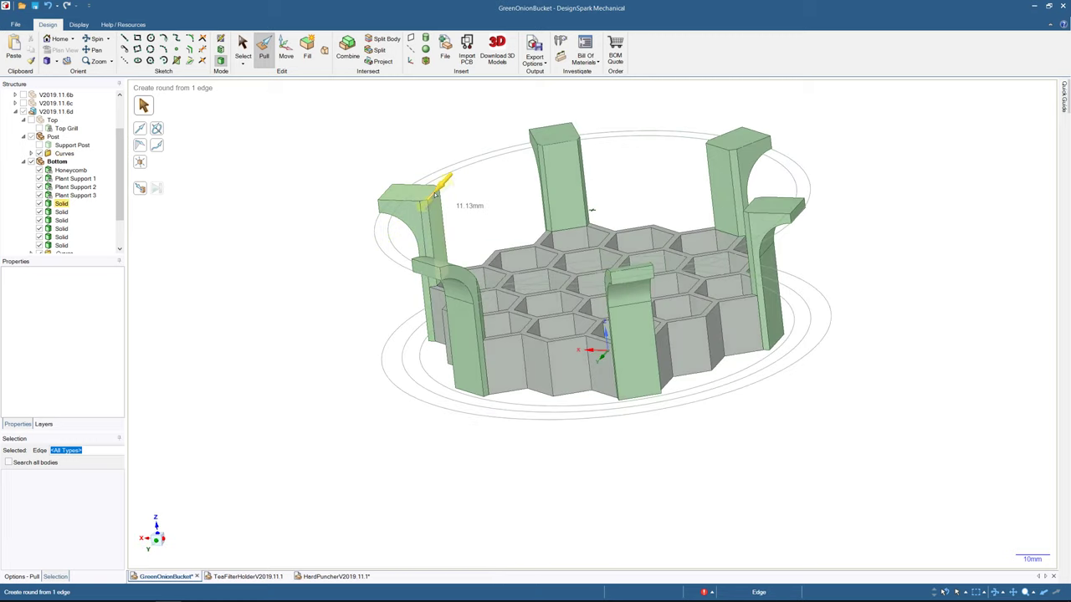
- Restart the Pull tool and give the same hook's inner top edge a 15 mm round
{"action": "left_click", "coordinate": [245, 46]}
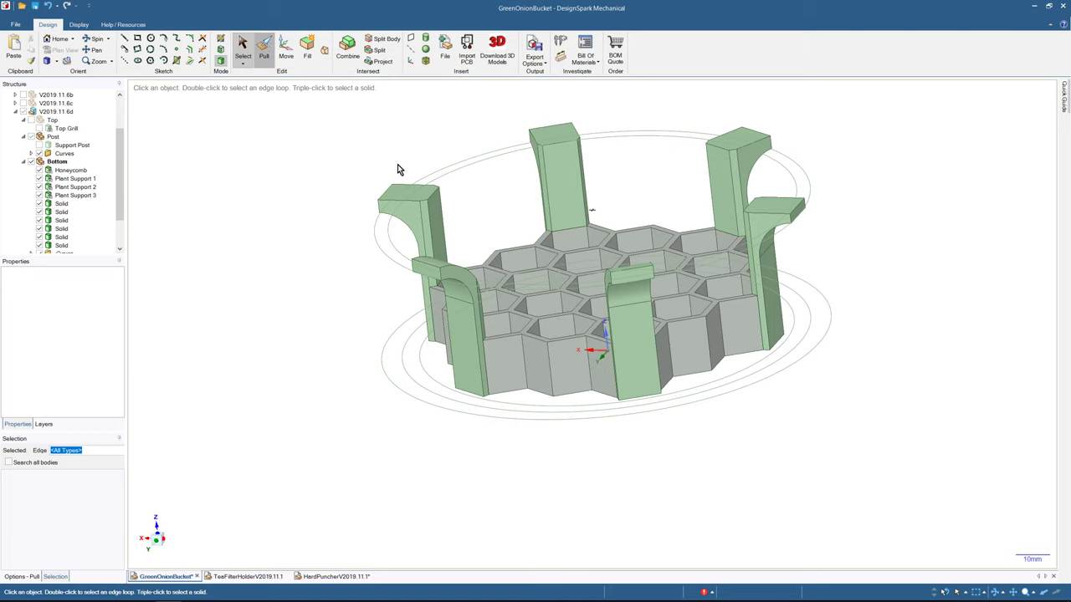
{"action": "key", "text": "p"}
{"action": "left_click", "coordinate": [435, 194]}
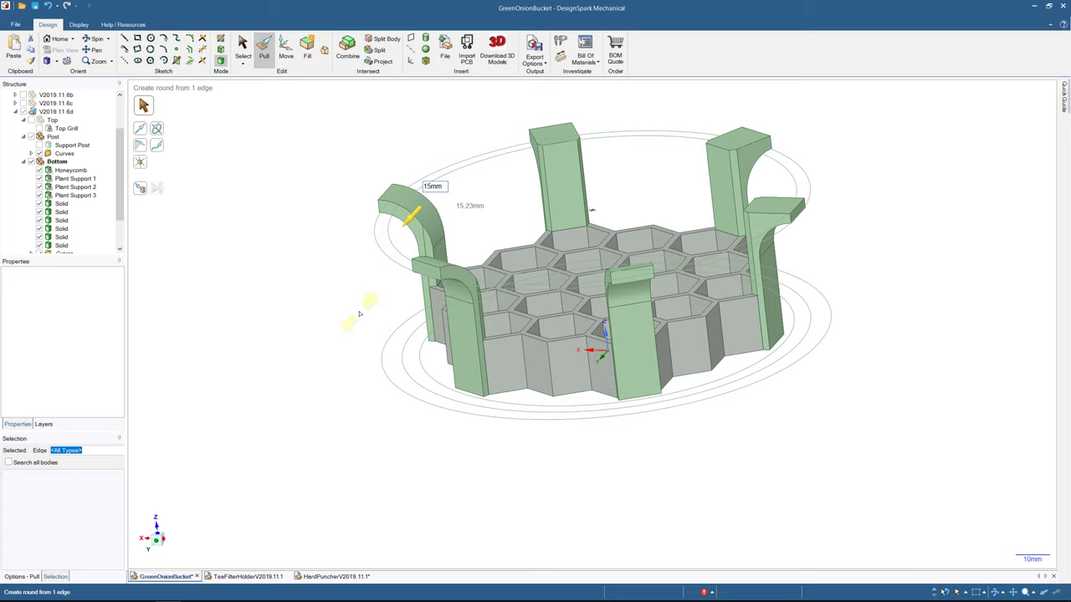
{"action": "key", "text": "Return"}
- Add a 15 mm round to the inner top edge of the next sharp-edged hook beside the rounded ones
{"action": "middle_click_drag", "start_coordinate": [320, 285], "coordinate": [395, 333]}
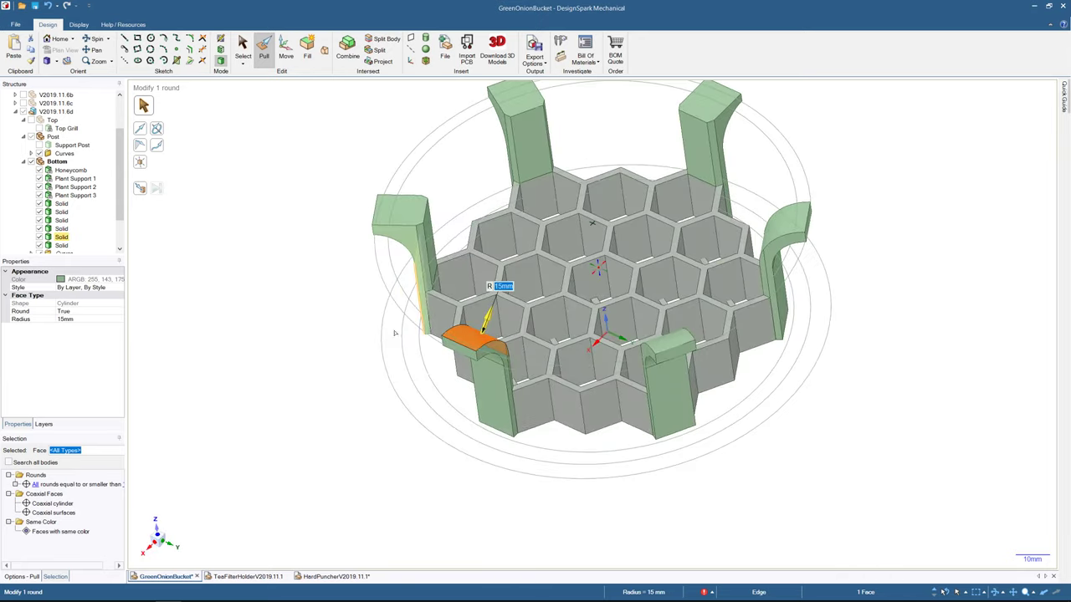
{"action": "left_click", "coordinate": [426, 213]}
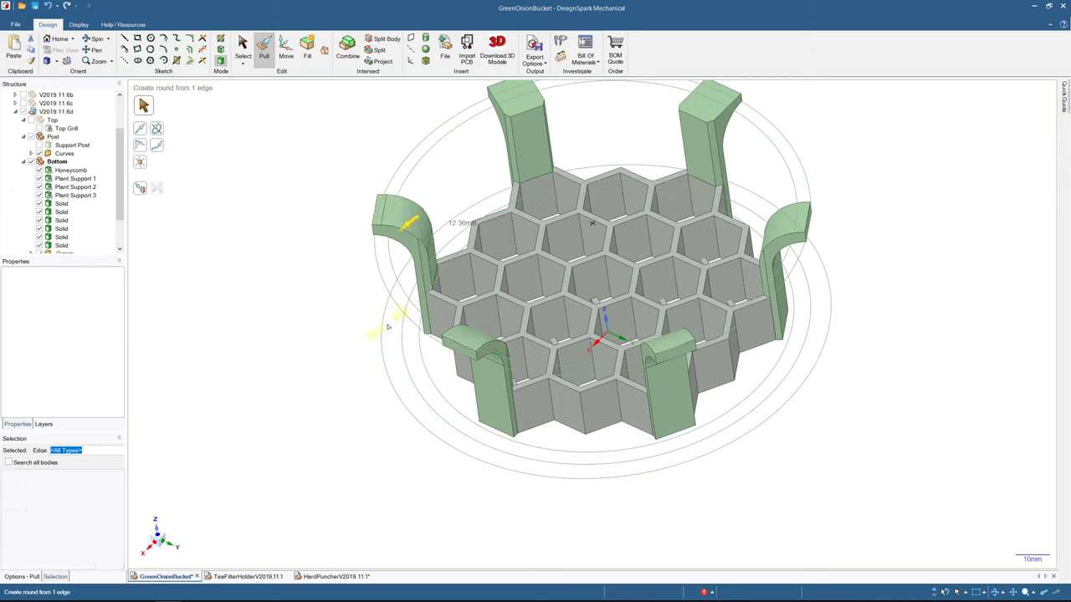
{"action": "left_click_drag", "start_coordinate": [388, 327], "coordinate": [387, 327]}
- Give the next sharp-edged hook's inner top edge a 15 mm round
{"action": "middle_click_drag", "start_coordinate": [391, 324], "coordinate": [441, 212]}
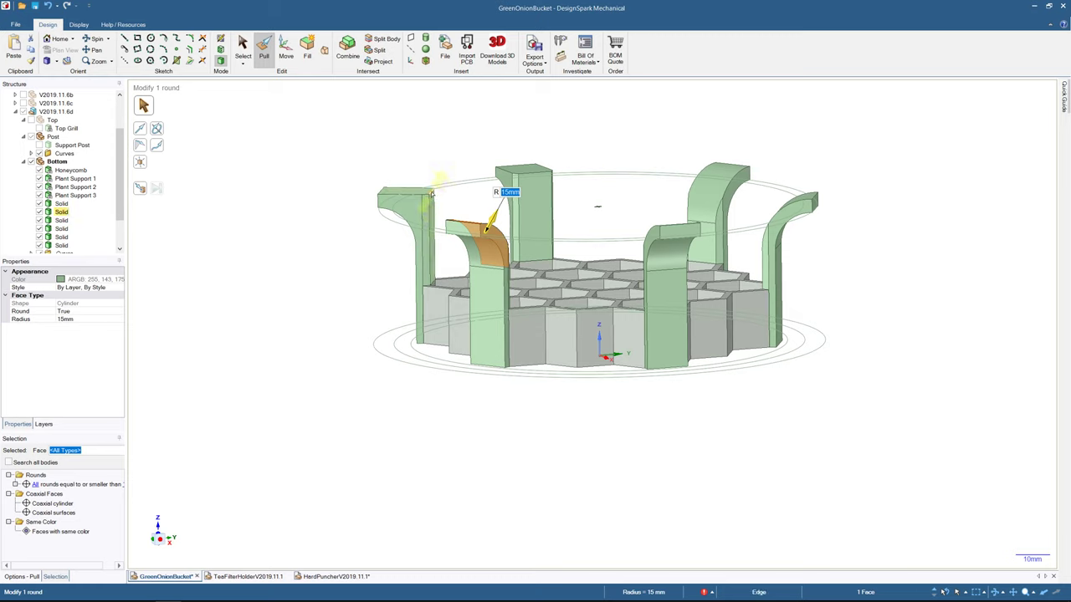
{"action": "left_click", "coordinate": [432, 194]}
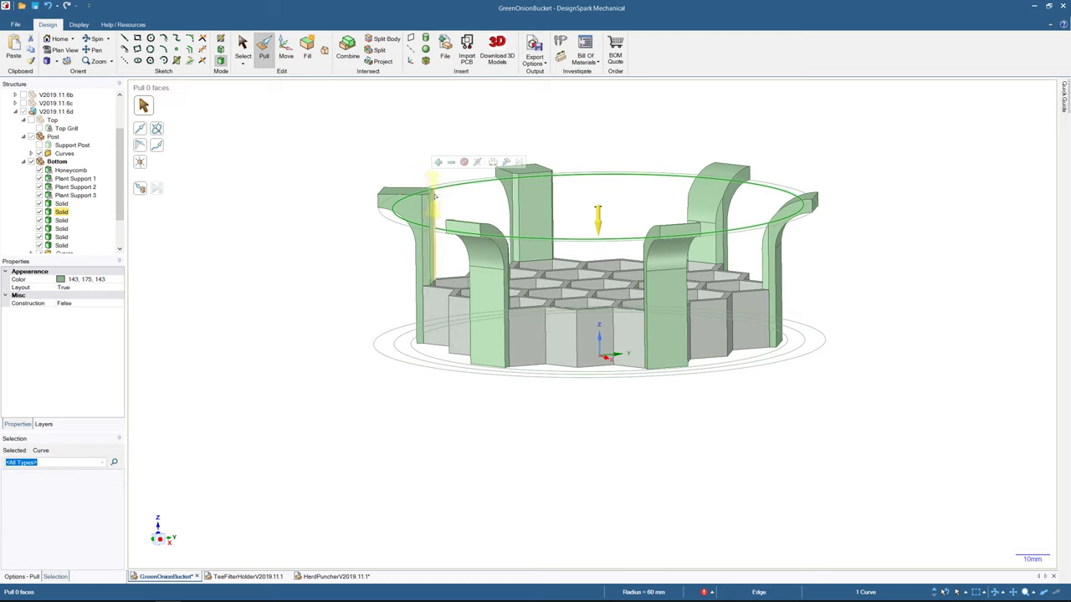
{"action": "left_click", "coordinate": [431, 194]}
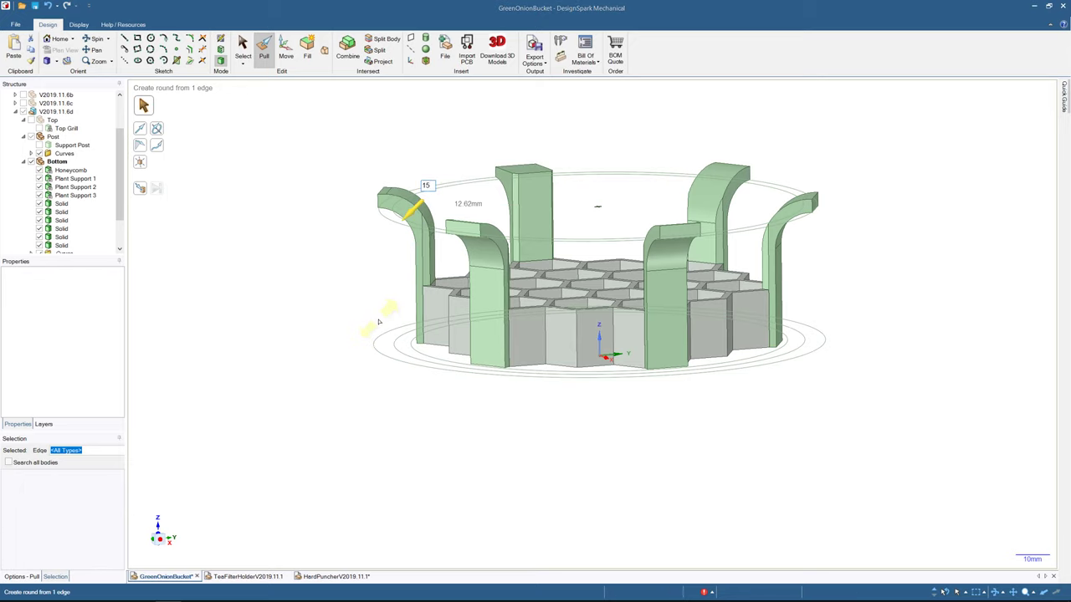
{"action": "type", "text": "15mm"}
{"action": "key", "text": "Return"}
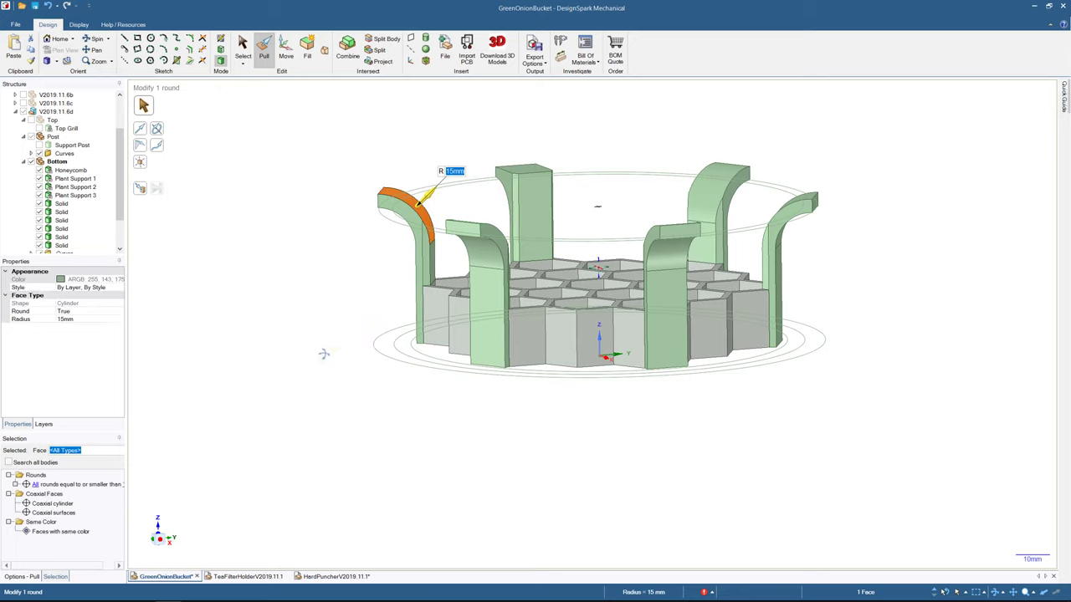
- Round the last remaining hook's inner top edge to a 15 mm radius and leave the Pull tool
{"action": "middle_click_drag", "start_coordinate": [324, 354], "coordinate": [364, 329]}
{"action": "left_click", "coordinate": [437, 183]}
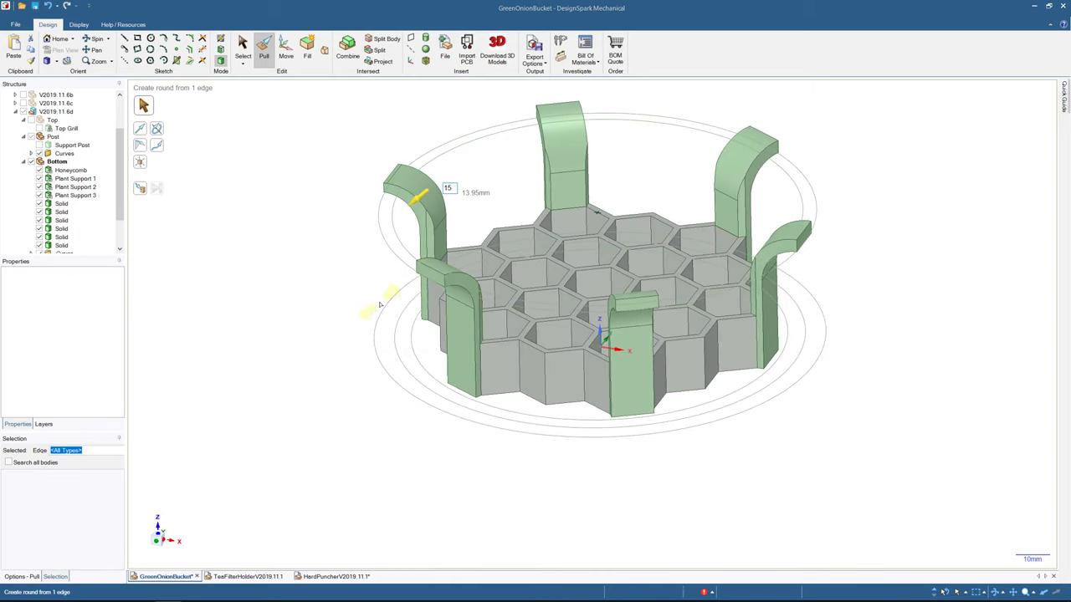
{"action": "left_click_drag", "start_coordinate": [381, 304], "coordinate": [381, 305]}
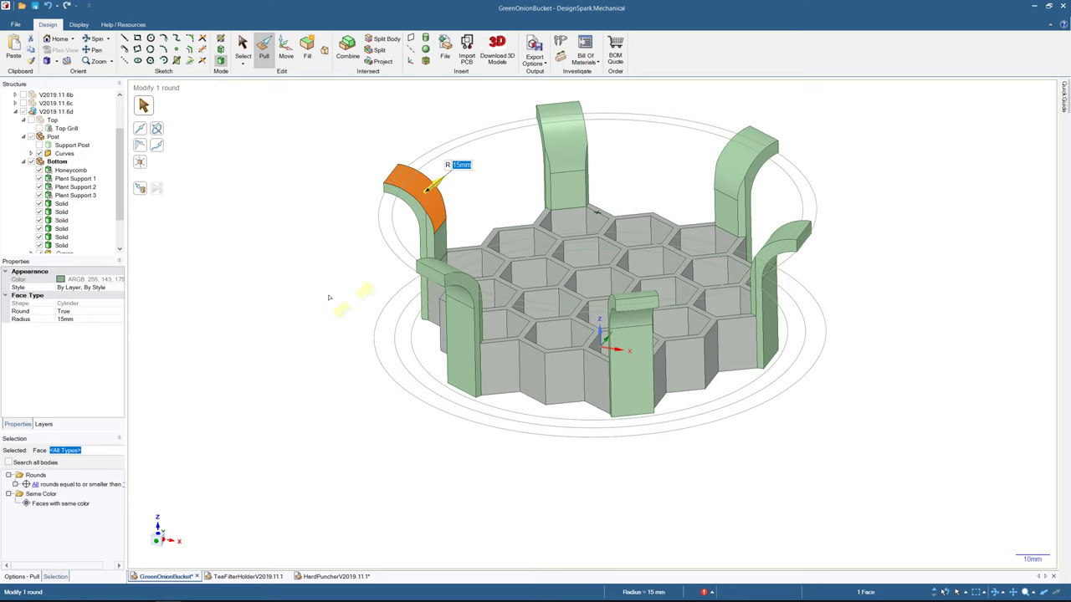
{"action": "key", "text": "Escape"}
- Lock the six hook solids in the Bottom component
{"action": "middle_click_drag", "start_coordinate": [281, 323], "coordinate": [598, 268]}
{"action": "middle_click_drag", "start_coordinate": [507, 338], "coordinate": [654, 305]}
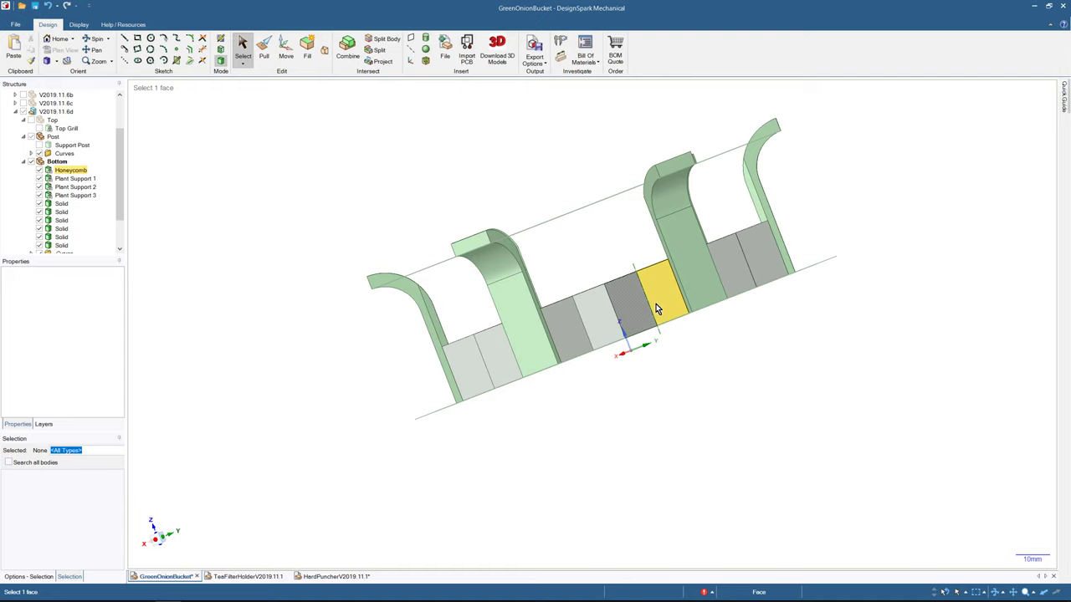
{"action": "middle_click_drag", "start_coordinate": [601, 255], "coordinate": [625, 292]}
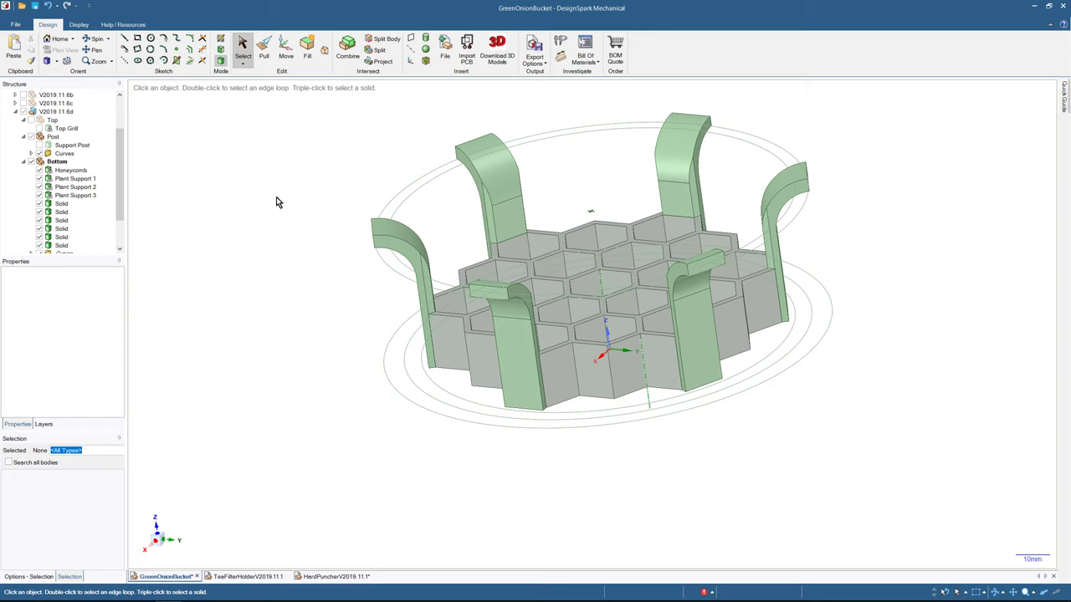
{"action": "scroll", "coordinate": [71, 176], "scroll_direction": "down", "scroll_amount": 2}
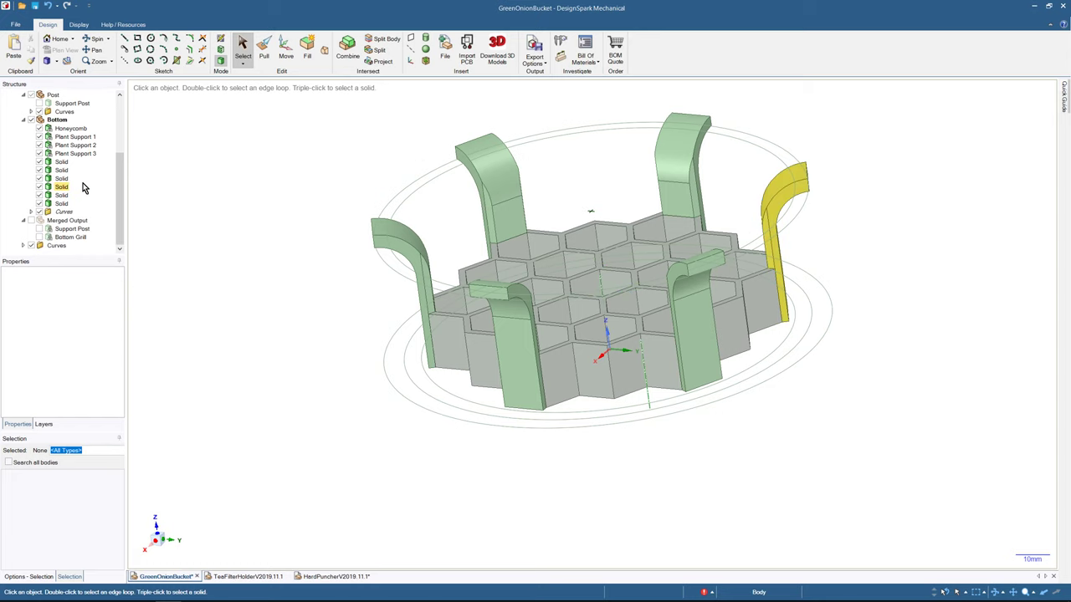
{"action": "left_click", "coordinate": [63, 161]}
{"action": "left_click", "coordinate": [63, 204], "text": "shift"}
{"action": "right_click", "coordinate": [63, 205]}
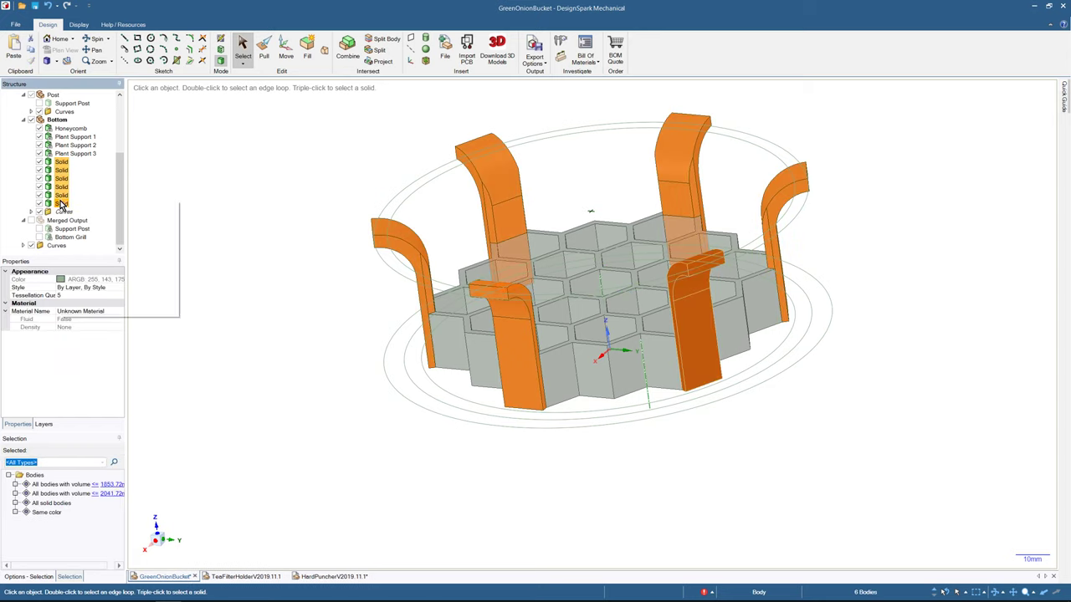
{"action": "left_click", "coordinate": [79, 259]}
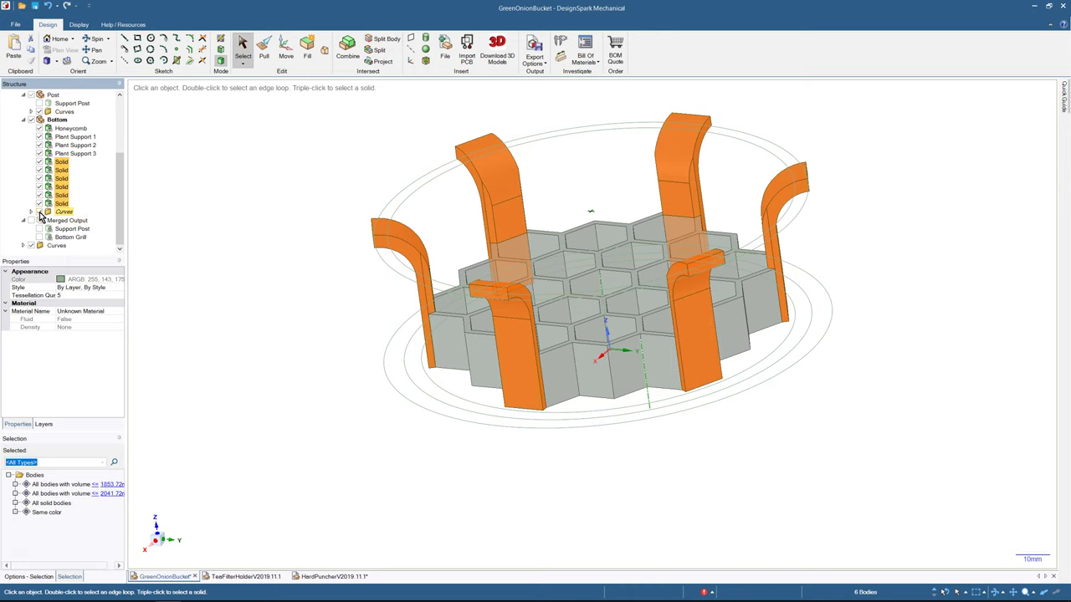
- Hide the Curves groups of the Bottom and Post components and the one belonging directly to V2019.11.6d
{"action": "left_click", "coordinate": [40, 213]}
{"action": "scroll", "coordinate": [300, 266], "scroll_direction": "down", "scroll_amount": 2}
{"action": "left_click", "coordinate": [31, 246]}
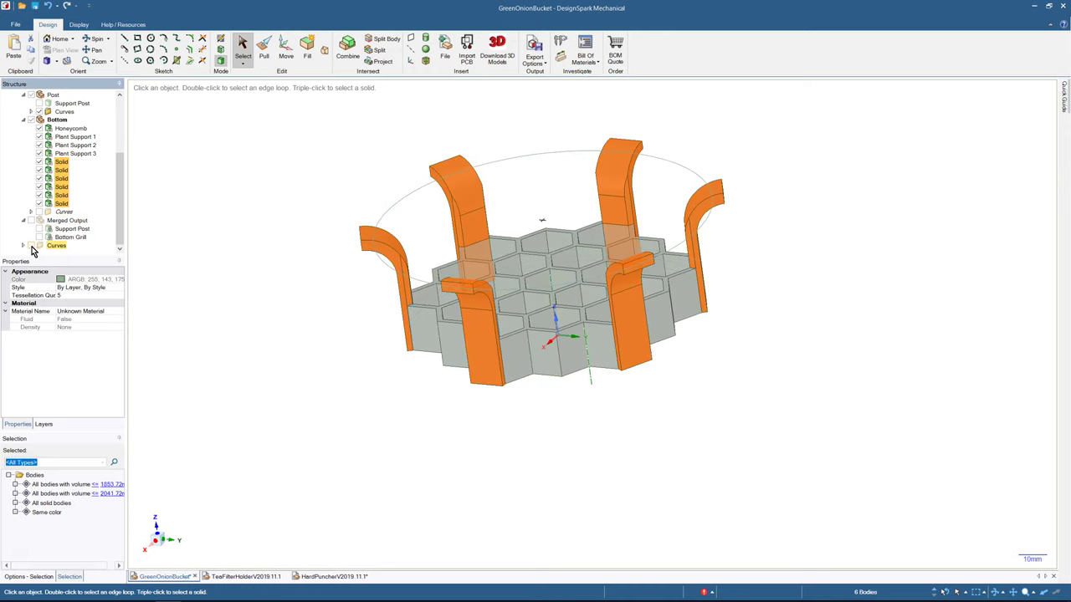
{"action": "left_click", "coordinate": [39, 112]}
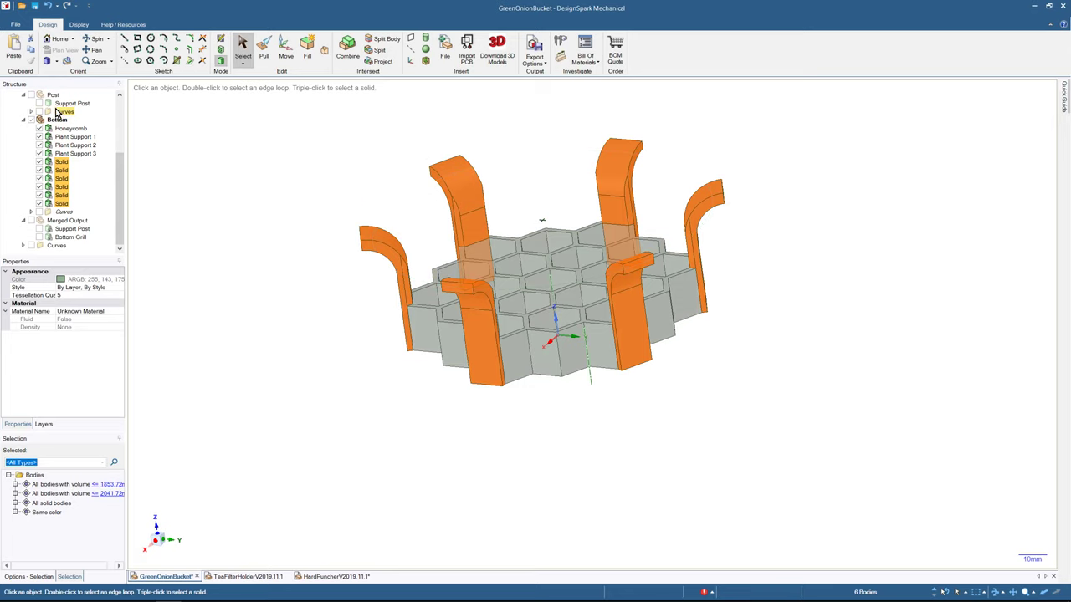
- Show the Support Post and examine how it sits together with the hooked honeycomb bottom from several sides
{"action": "left_click", "coordinate": [39, 103]}
{"action": "left_click", "coordinate": [248, 181]}
{"action": "middle_click_drag", "start_coordinate": [247, 185], "coordinate": [313, 244]}
{"action": "scroll", "coordinate": [275, 152], "scroll_direction": "down", "scroll_amount": 5}
{"action": "scroll", "coordinate": [275, 152], "scroll_direction": "up", "scroll_amount": 4}
{"action": "scroll", "coordinate": [304, 184], "scroll_direction": "down", "scroll_amount": 3}
{"action": "middle_click_drag", "start_coordinate": [315, 230], "coordinate": [334, 185]}
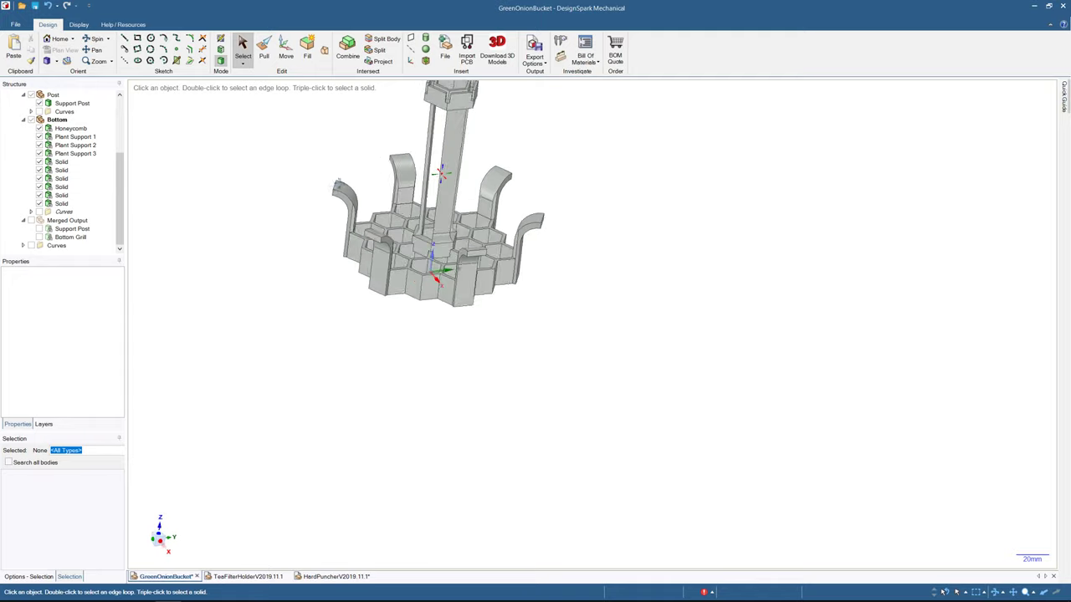
{"action": "middle_click_drag", "start_coordinate": [562, 184], "coordinate": [565, 99]}
{"action": "middle_click_drag", "start_coordinate": [446, 345], "coordinate": [358, 345]}
{"action": "scroll", "coordinate": [428, 318], "scroll_direction": "down", "scroll_amount": 2}
{"action": "scroll", "coordinate": [425, 319], "scroll_direction": "up", "scroll_amount": 6}
{"action": "mouse_move", "coordinate": [423, 320]}
{"action": "middle_mouse_down"}
{"action": "mouse_move", "coordinate": [407, 296]}
{"action": "mouse_move", "coordinate": [437, 328]}
{"action": "middle_mouse_up"}
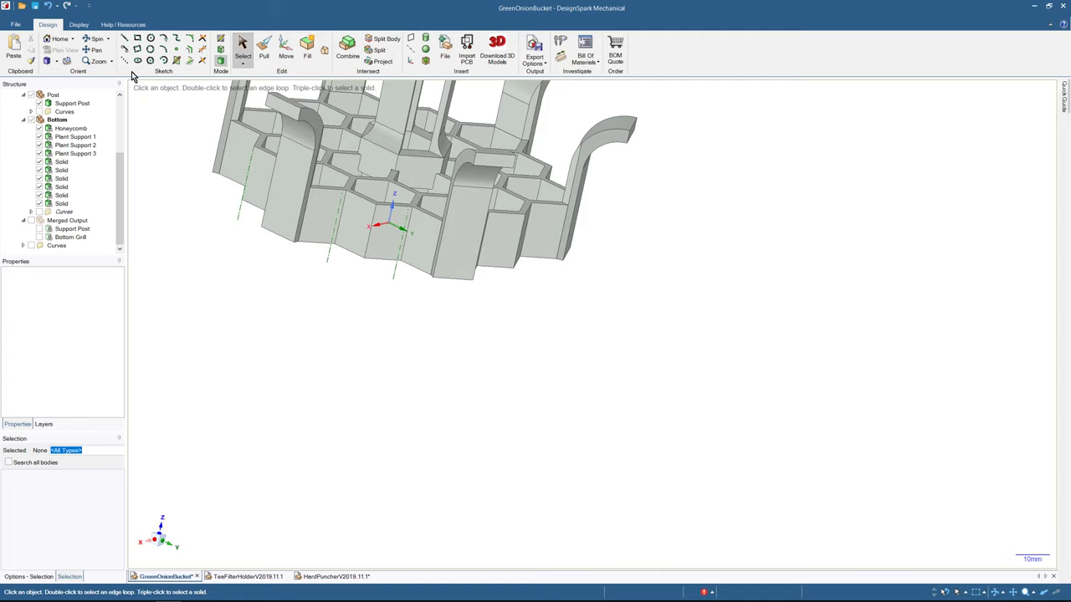
- Select the honeycomb, three plant supports and six hook solids in Bottom, and hide the Post component
{"action": "left_click", "coordinate": [59, 130]}
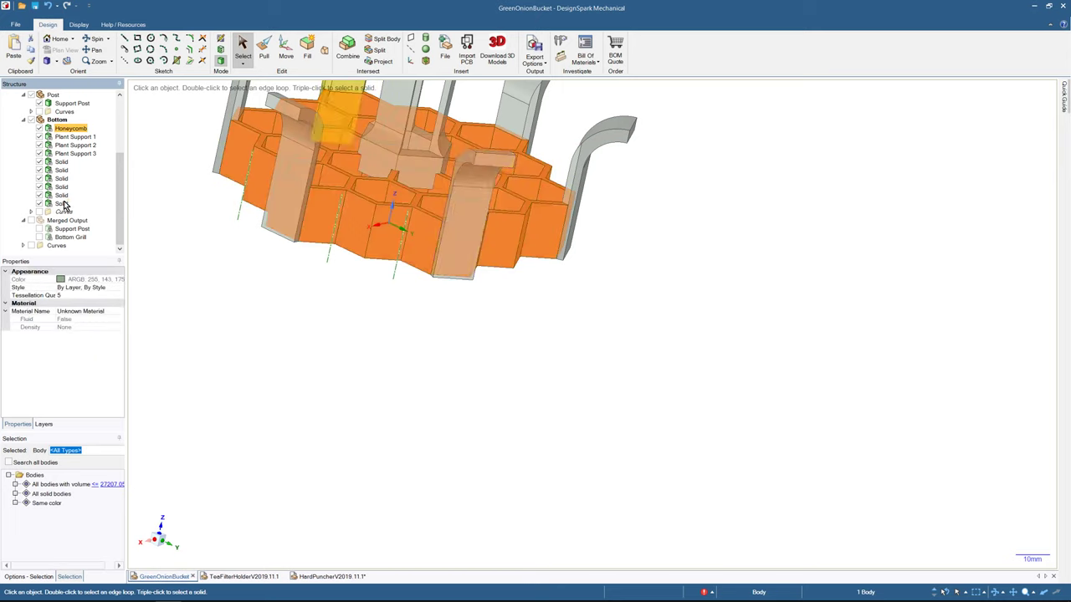
{"action": "left_click", "coordinate": [63, 204], "text": "shift"}
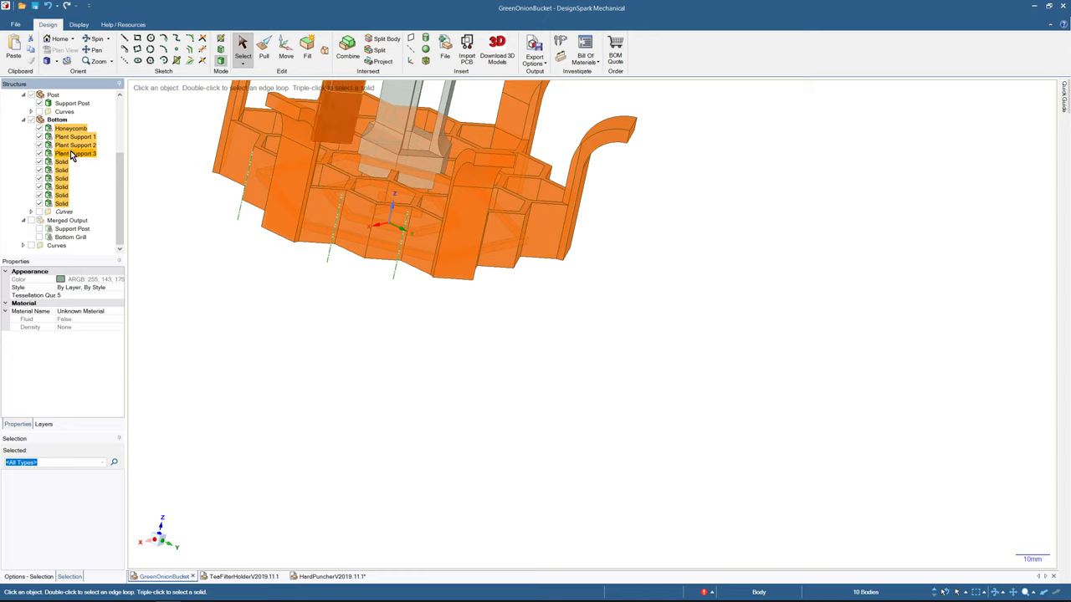
{"action": "scroll", "coordinate": [284, 280], "scroll_direction": "down", "scroll_amount": 3}
{"action": "middle_click_drag", "start_coordinate": [283, 281], "coordinate": [232, 284]}
{"action": "left_click", "coordinate": [31, 96]}
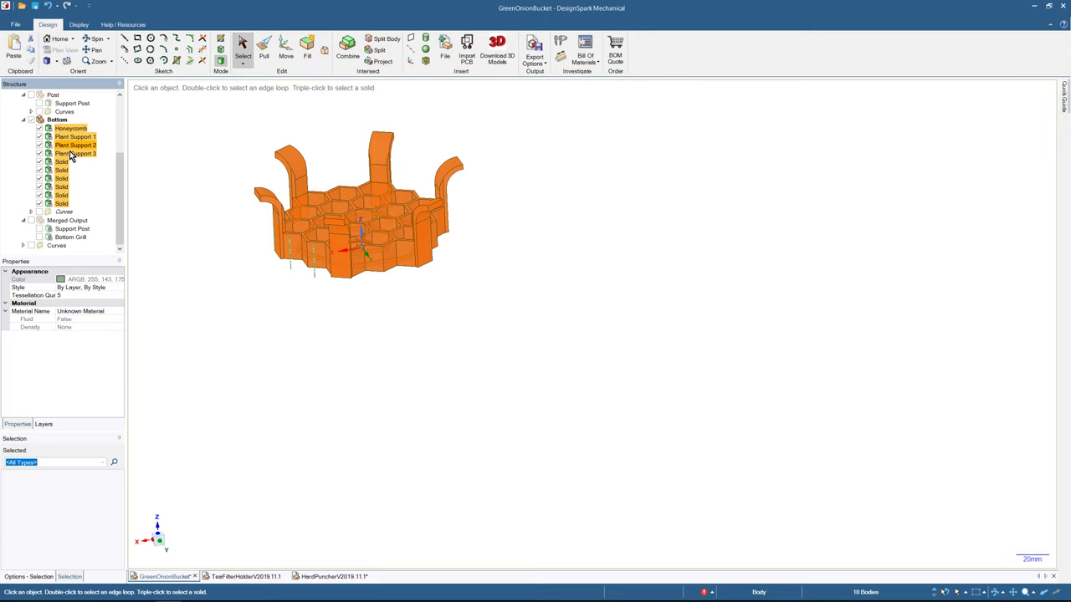
- Unlock the old Bottom Grill body in the Merged Output component and delete it
{"action": "right_click", "coordinate": [67, 241]}
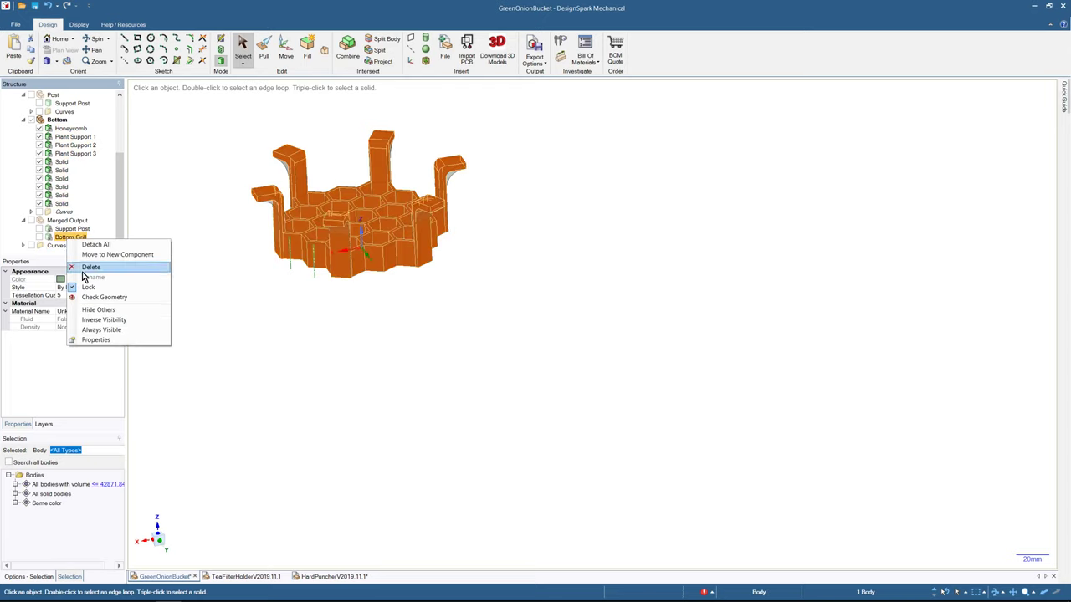
{"action": "left_click", "coordinate": [91, 268]}
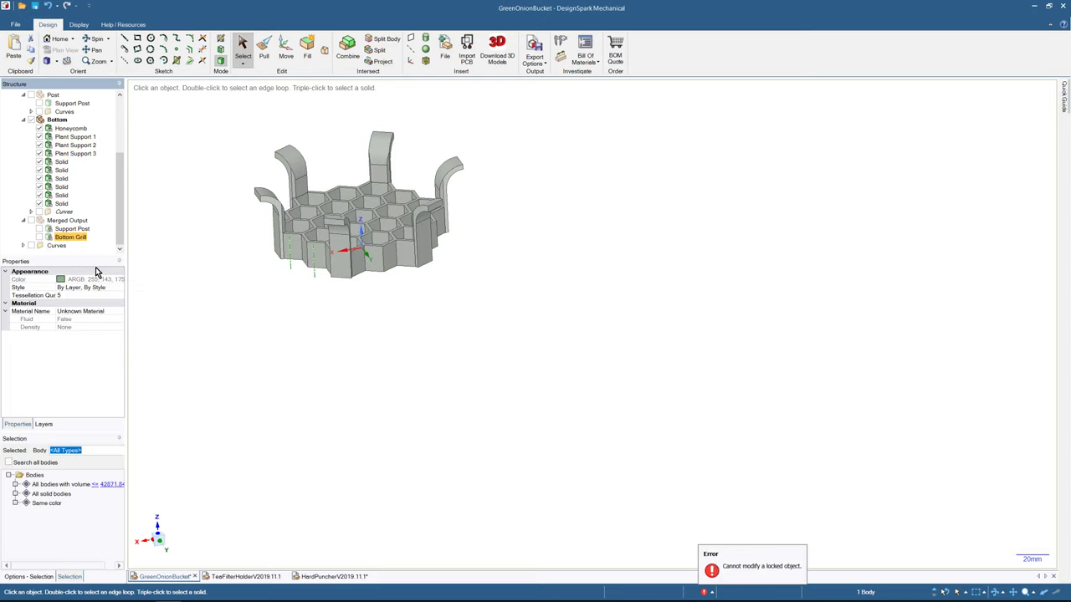
{"action": "right_click", "coordinate": [69, 239]}
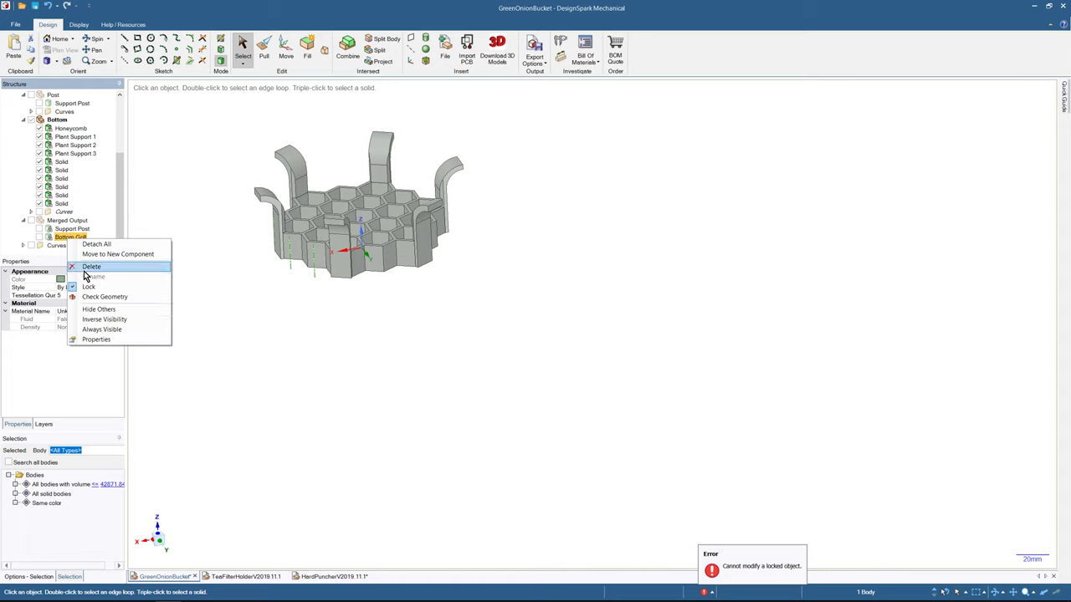
{"action": "left_click", "coordinate": [89, 288]}
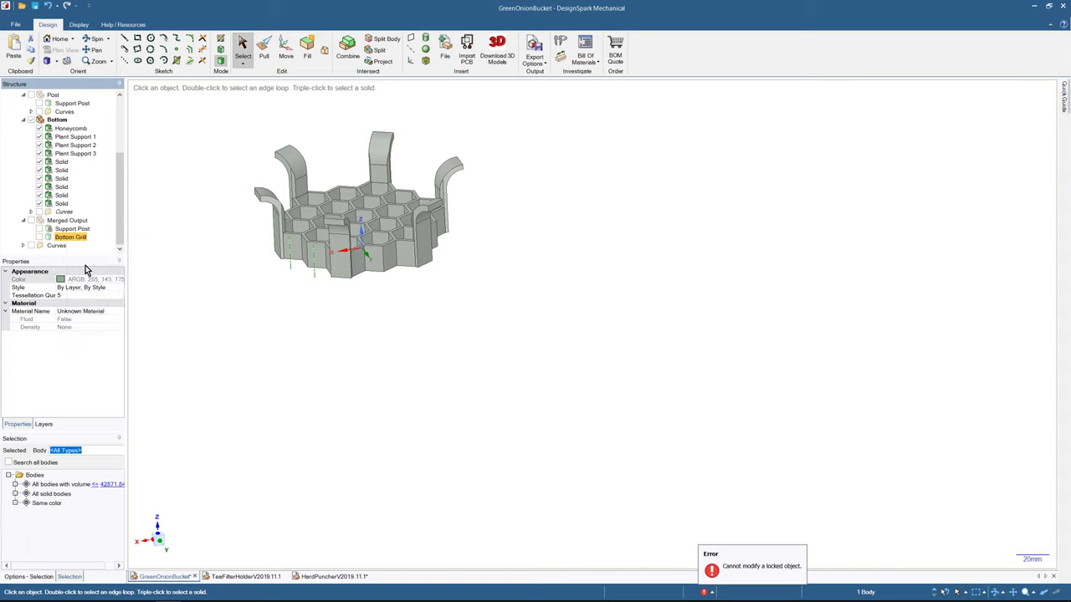
{"action": "left_click", "coordinate": [77, 239]}
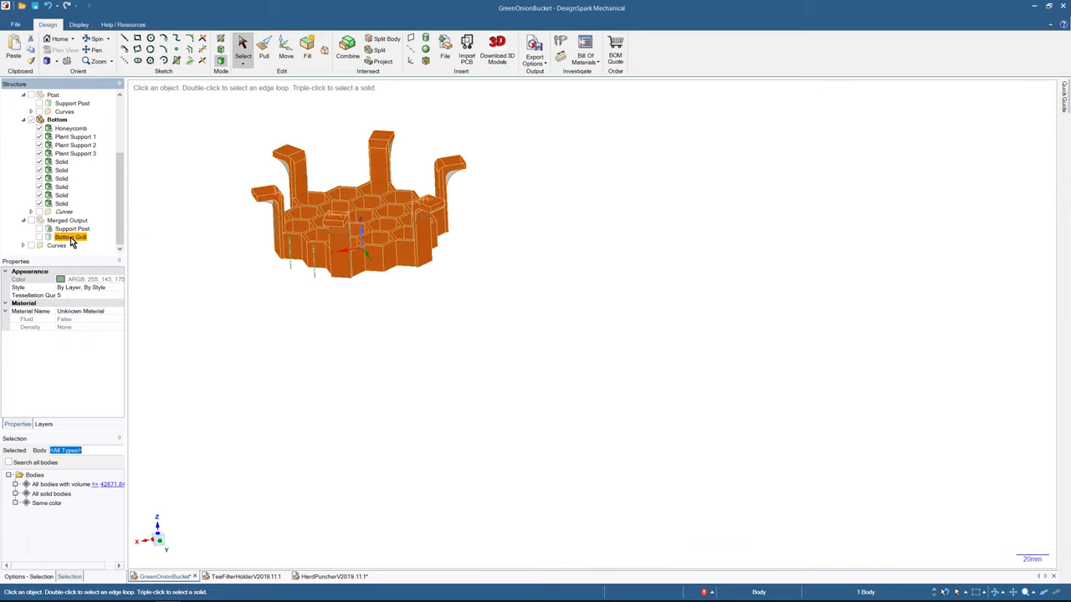
{"action": "right_click", "coordinate": [71, 240]}
{"action": "left_click", "coordinate": [91, 266]}
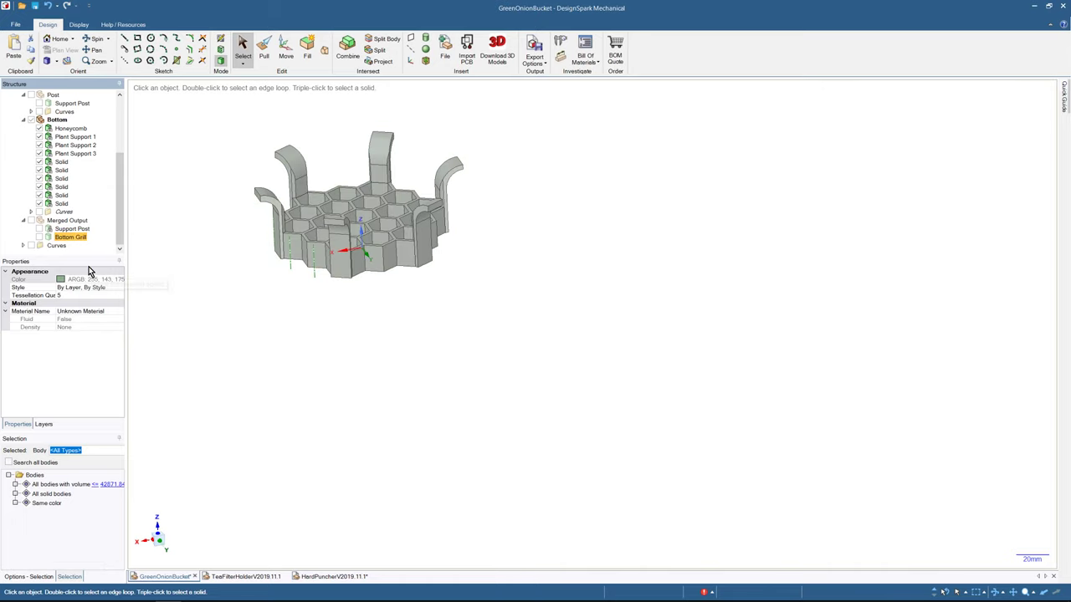
- Copy the honeycomb, the three plant supports and the six hook solids from the Bottom component
{"action": "left_click", "coordinate": [70, 136]}
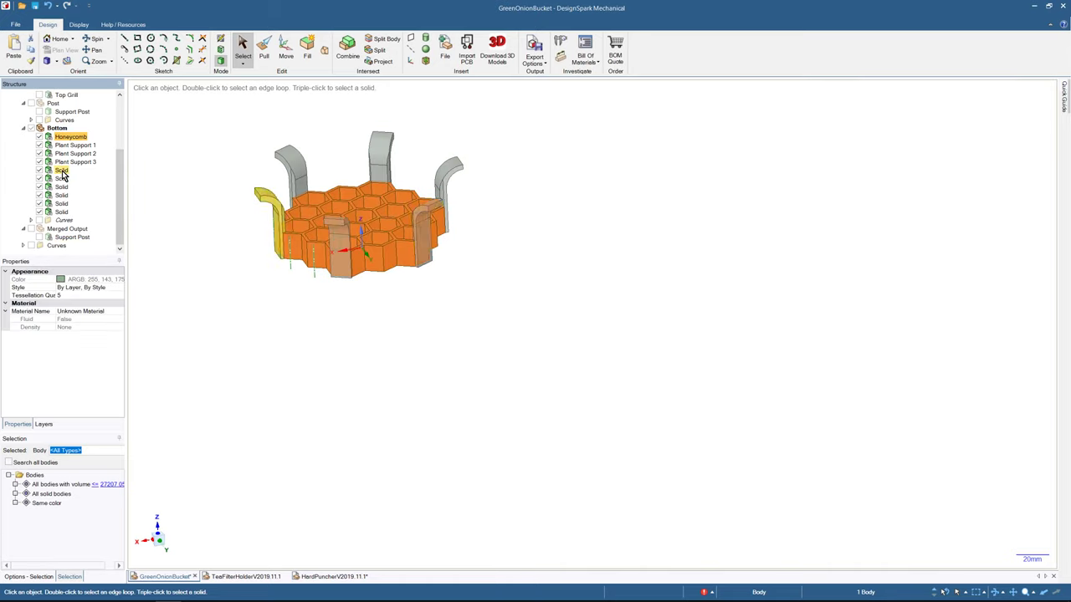
{"action": "left_click", "coordinate": [60, 213], "text": "shift"}
{"action": "key", "text": "ctrl+c"}
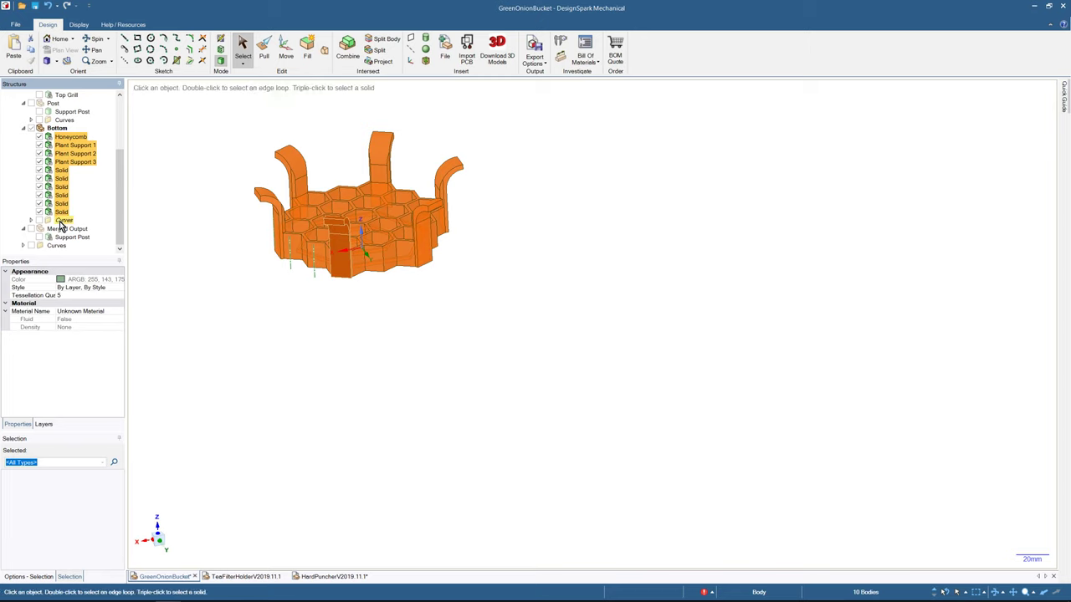
- Try to paste the copied bodies into the Merged Output component without activating it
{"action": "left_click", "coordinate": [60, 231]}
{"action": "key", "text": "ctrl+v"}
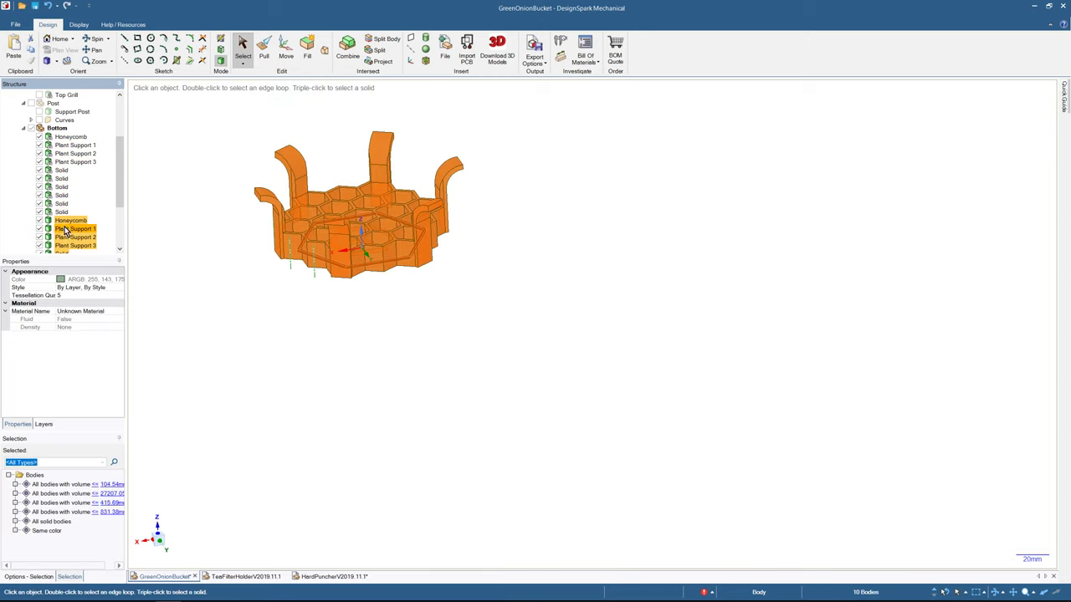
{"action": "scroll", "coordinate": [79, 211], "scroll_direction": "down", "scroll_amount": 4}
{"action": "scroll", "coordinate": [79, 211], "scroll_direction": "up", "scroll_amount": 3}
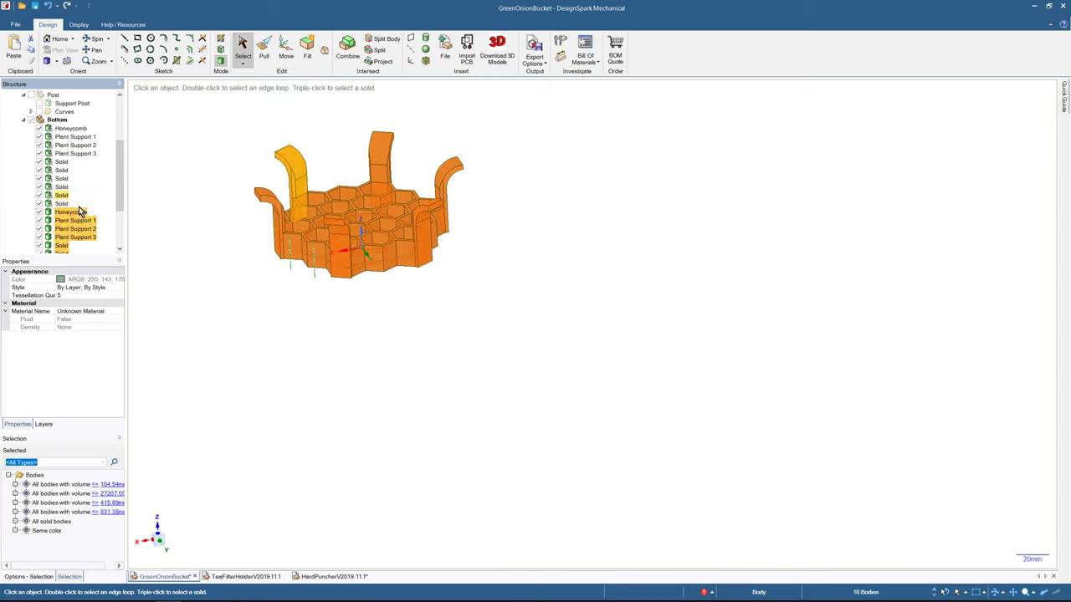
- Activate the Merged Output component and paste the copied Bottom bodies into it
{"action": "right_click", "coordinate": [72, 231]}
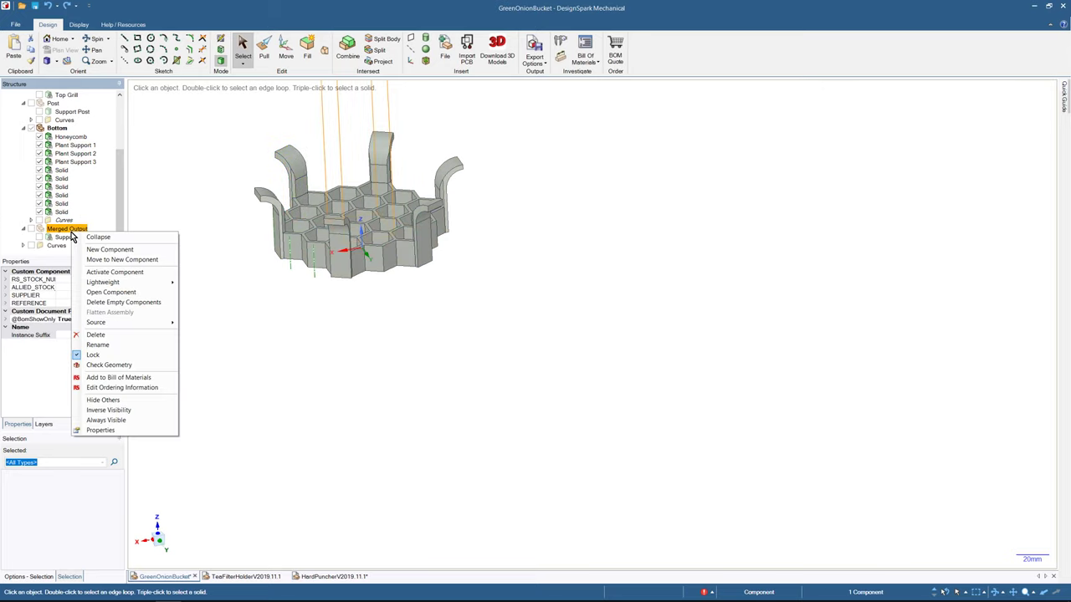
{"action": "left_click", "coordinate": [92, 273]}
{"action": "key", "text": "ctrl+a"}
- Combine the pasted honeycomb, plant supports and hooks into one body in Merged Output
{"action": "left_click", "coordinate": [347, 49]}
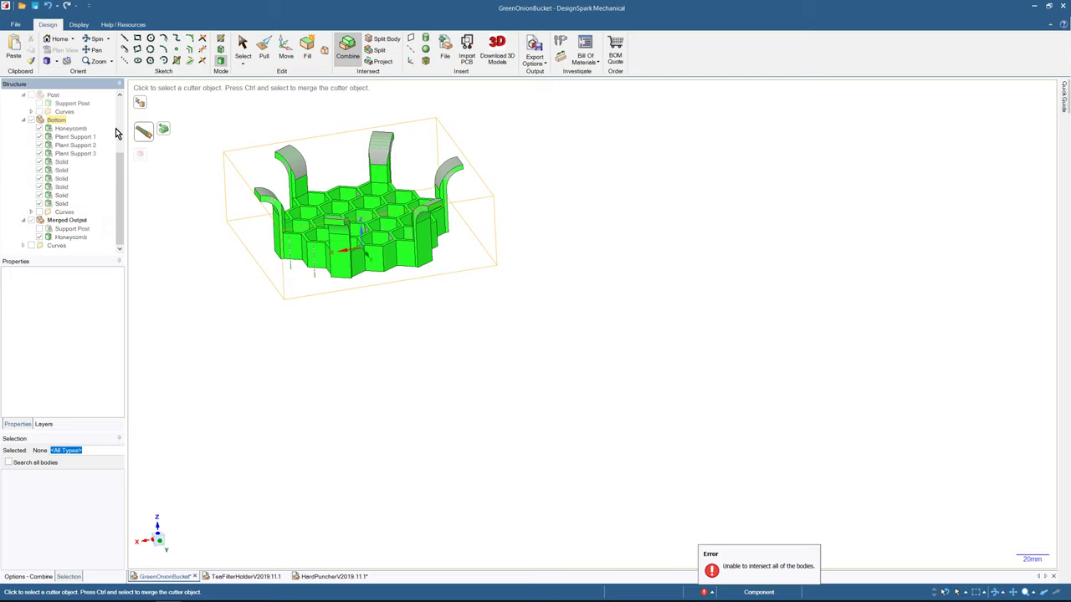
{"action": "scroll", "coordinate": [116, 129], "scroll_direction": "down", "scroll_amount": 6}
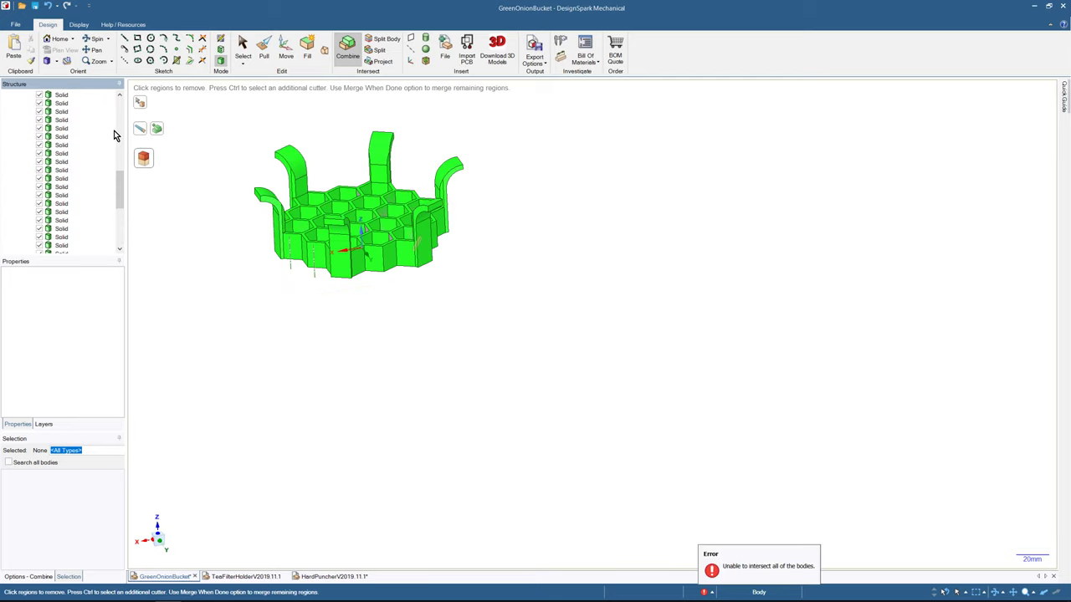
{"action": "left_click", "coordinate": [242, 46]}
{"action": "scroll", "coordinate": [132, 150], "scroll_direction": "down", "scroll_amount": 5}
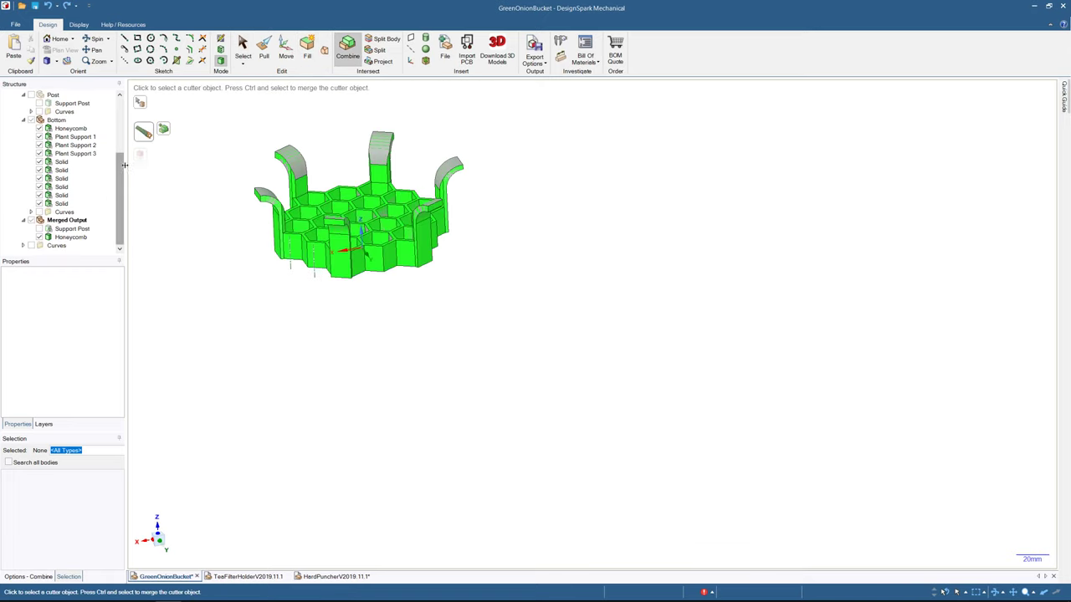
{"action": "left_click", "coordinate": [241, 52]}
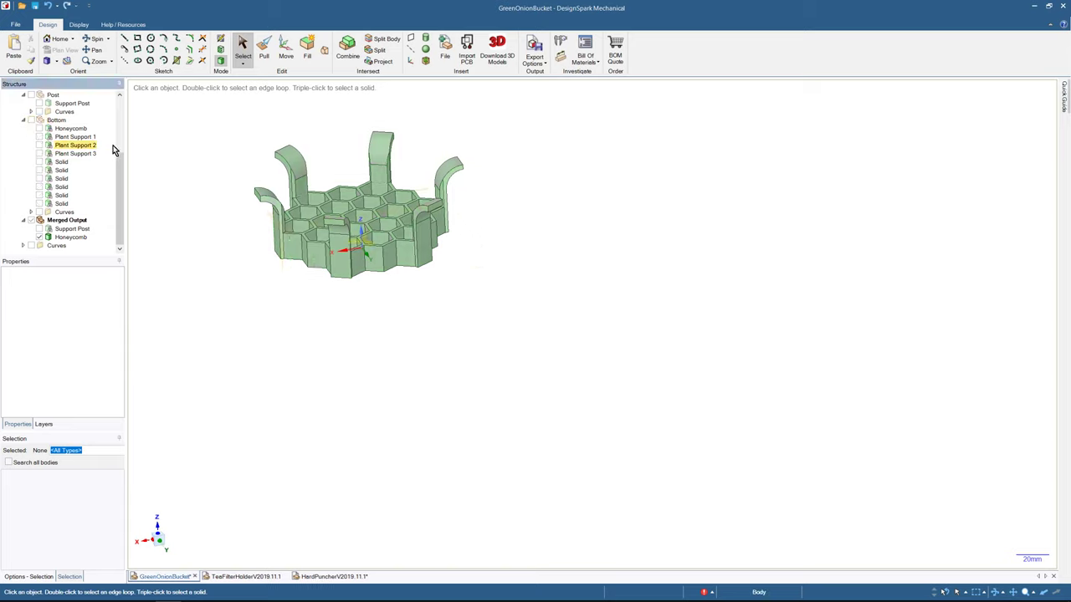
- Show the Top Grill body of V2019.11.6d together with the merged bottom
{"action": "scroll", "coordinate": [120, 142], "scroll_direction": "up", "scroll_amount": 4}
{"action": "left_click_drag", "start_coordinate": [120, 141], "coordinate": [119, 147]}
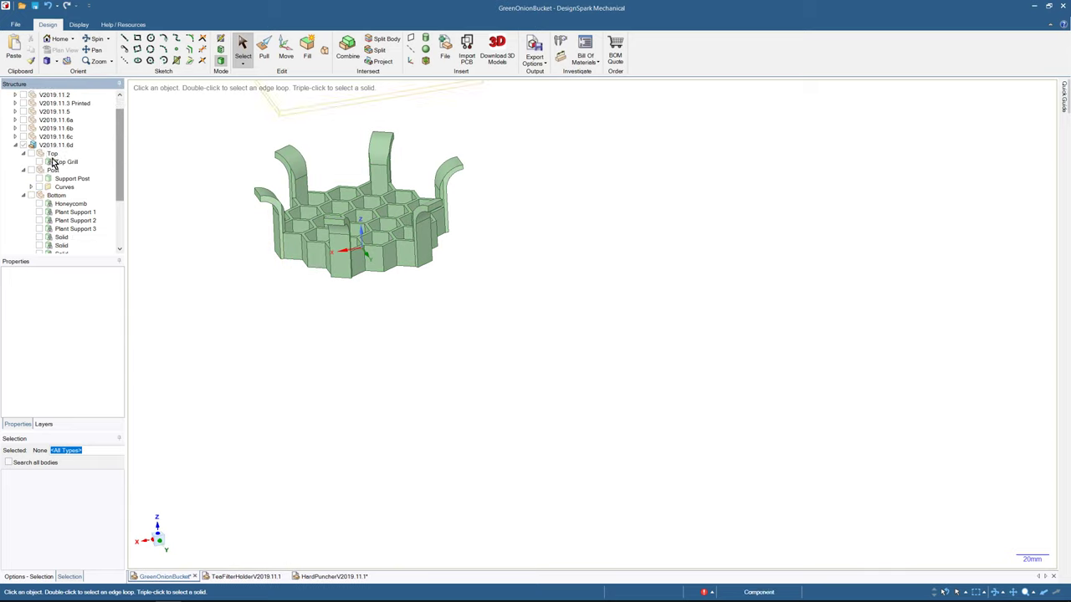
{"action": "left_click", "coordinate": [38, 161]}
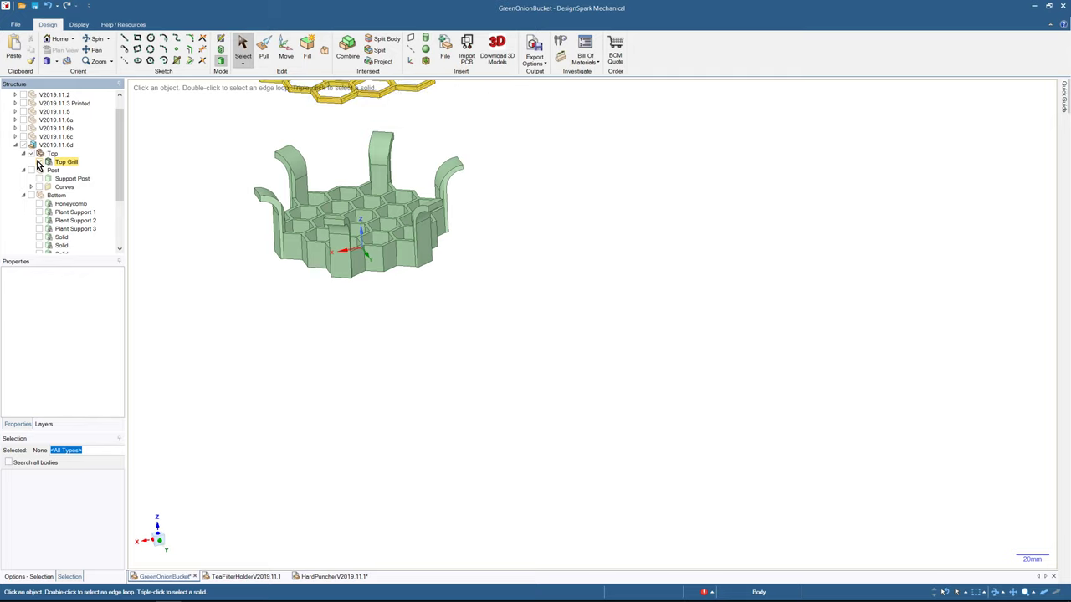
- Show the Support Post together with the Top Grill and merged bottom, and inspect how the bucket parts fit together
{"action": "scroll", "coordinate": [38, 164], "scroll_direction": "down", "scroll_amount": 6}
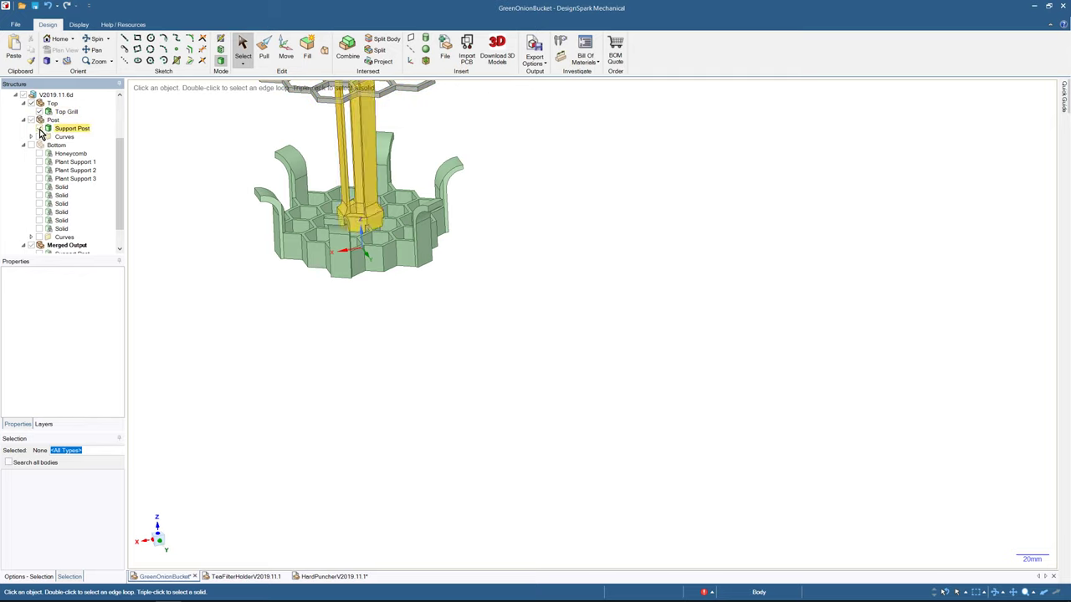
{"action": "scroll", "coordinate": [203, 206], "scroll_direction": "down", "scroll_amount": 2}
{"action": "middle_click_drag", "start_coordinate": [203, 206], "coordinate": [690, 140]}
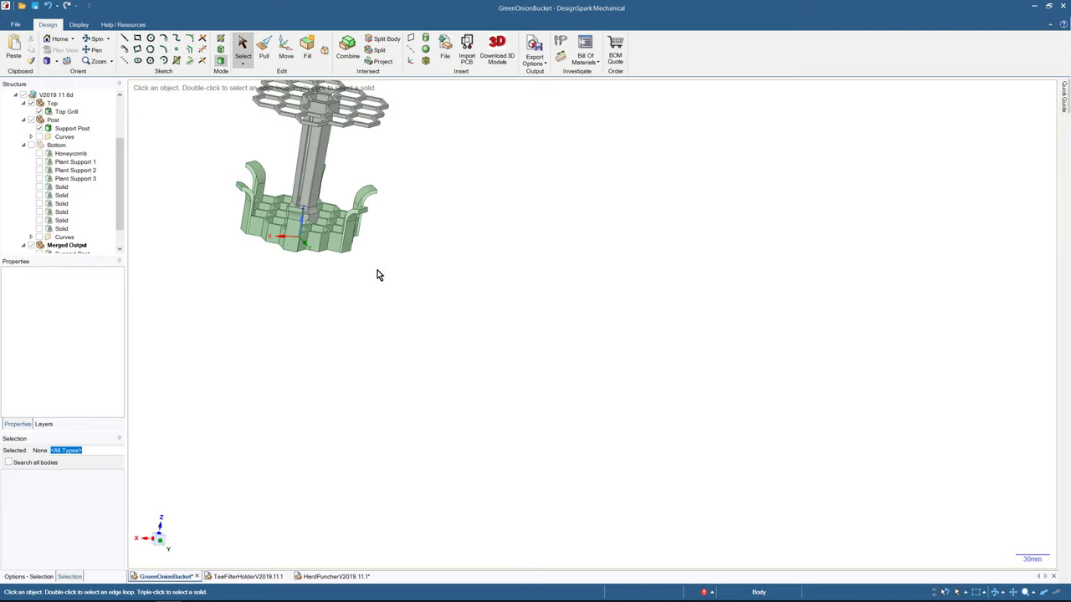
{"action": "middle_click_drag", "start_coordinate": [377, 270], "coordinate": [285, 236]}
{"action": "scroll", "coordinate": [276, 237], "scroll_direction": "up", "scroll_amount": 2}
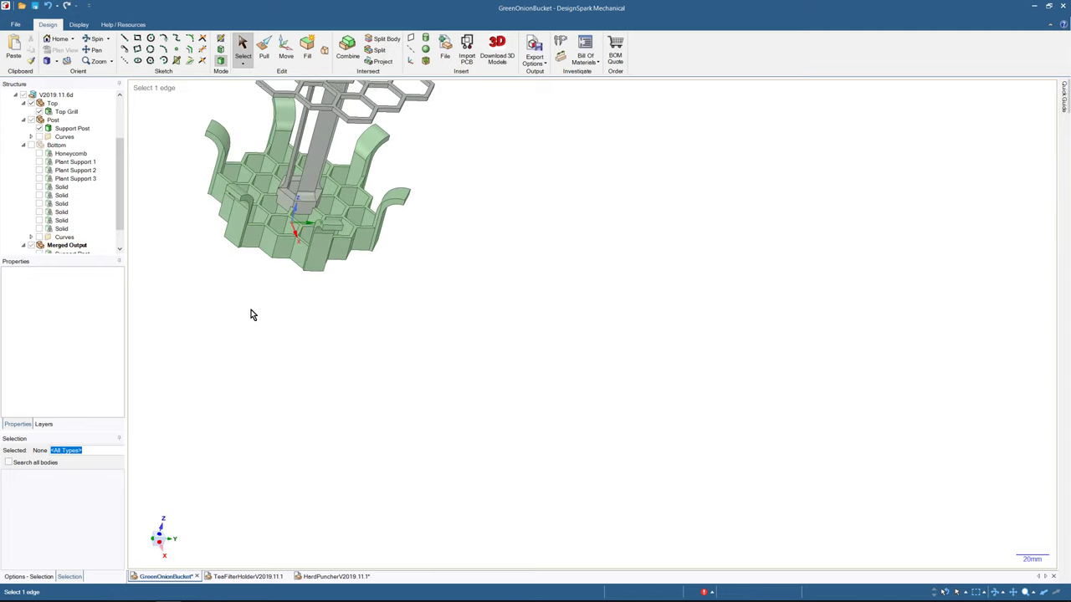
{"action": "scroll", "coordinate": [253, 293], "scroll_direction": "up", "scroll_amount": 3}
{"action": "middle_click_drag", "start_coordinate": [253, 277], "coordinate": [339, 467]}
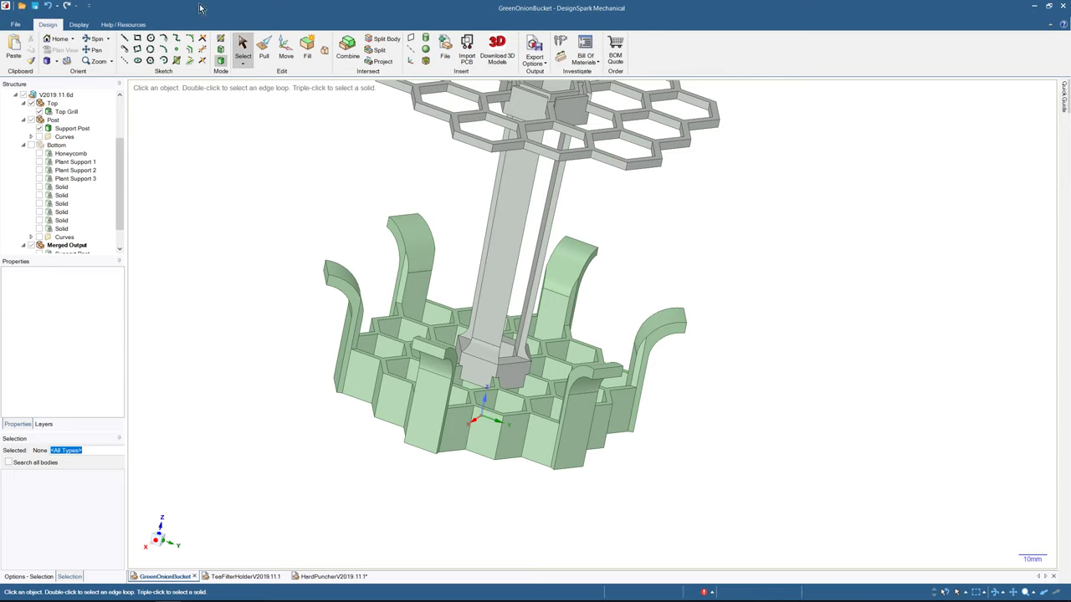
{"action": "scroll", "coordinate": [386, 235], "scroll_direction": "down", "scroll_amount": 3}
{"action": "middle_click_drag", "start_coordinate": [320, 196], "coordinate": [328, 239]}
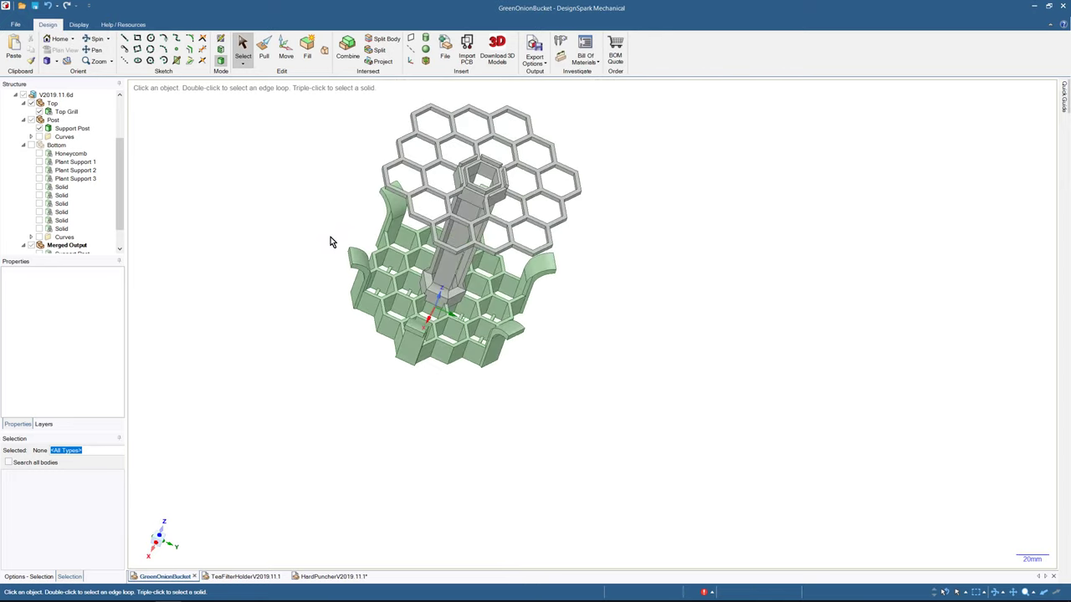
- Lock the Support Post in Post, hide it and the merged Honeycomb, and collapse the Bottom component
{"action": "left_click_drag", "start_coordinate": [120, 231], "coordinate": [121, 241]}
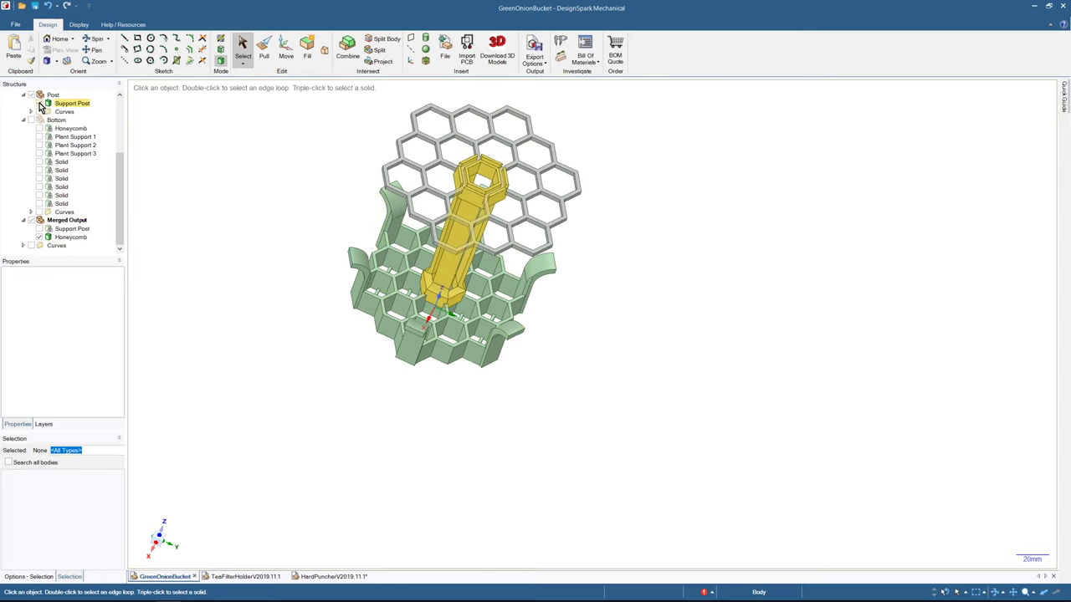
{"action": "right_click", "coordinate": [75, 109]}
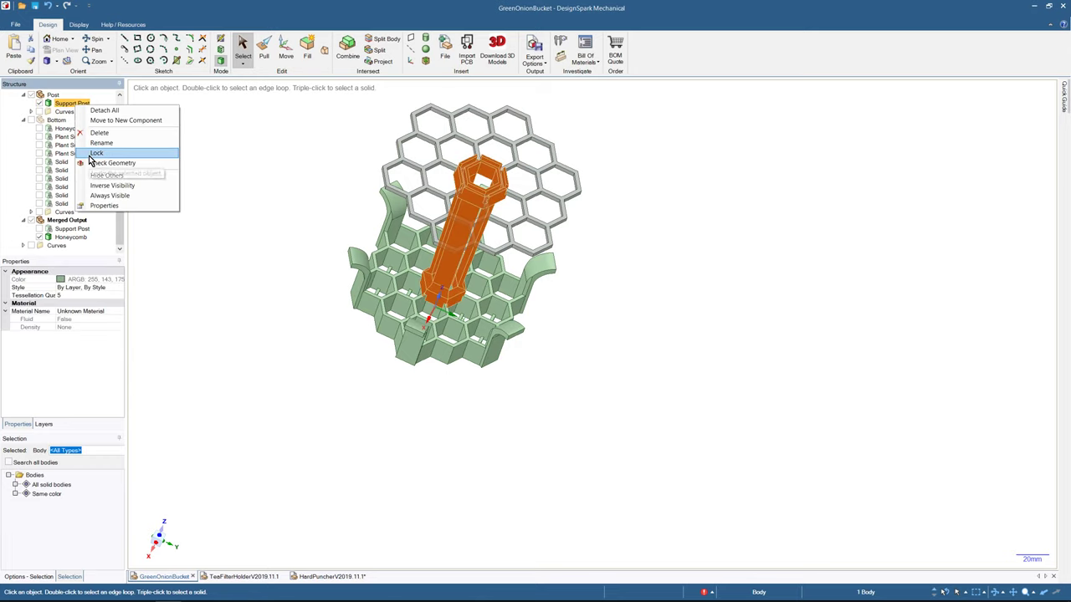
{"action": "left_click", "coordinate": [91, 157]}
{"action": "left_click", "coordinate": [39, 103]}
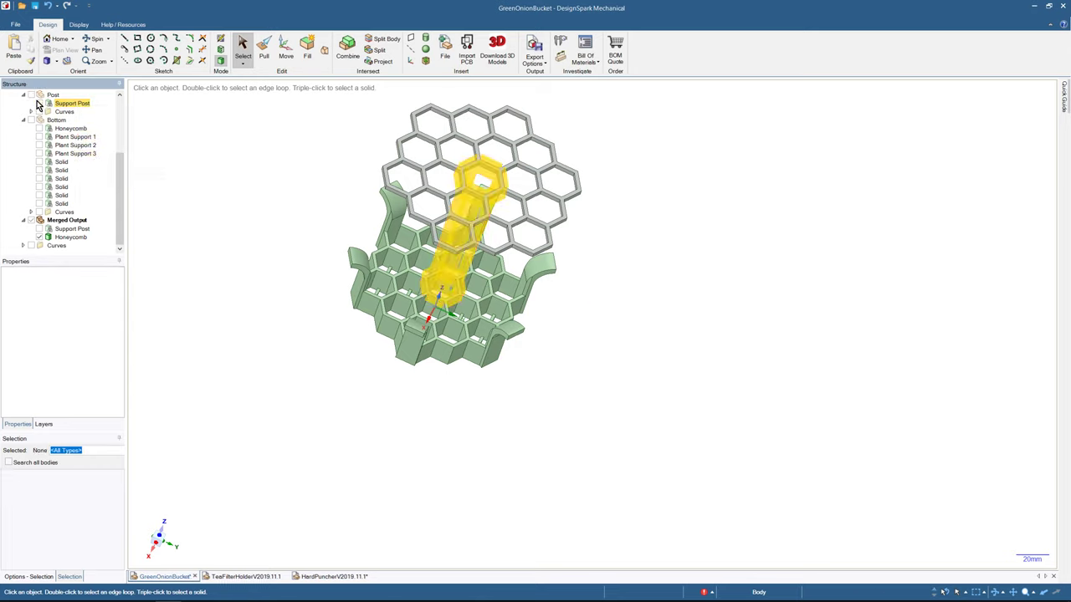
{"action": "left_click", "coordinate": [39, 103]}
{"action": "left_click", "coordinate": [38, 237]}
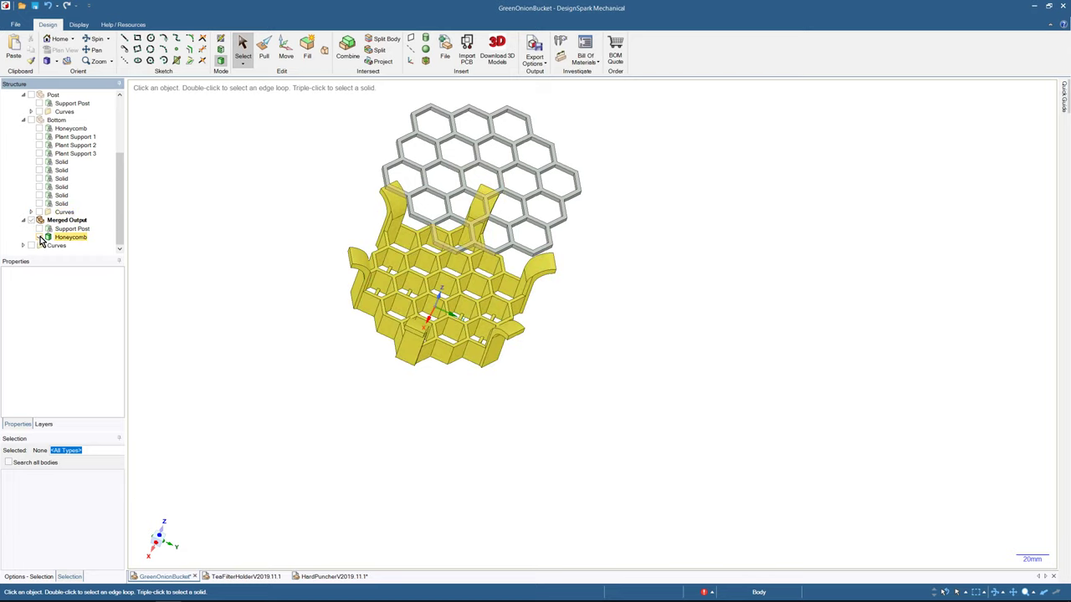
{"action": "left_click", "coordinate": [23, 120]}
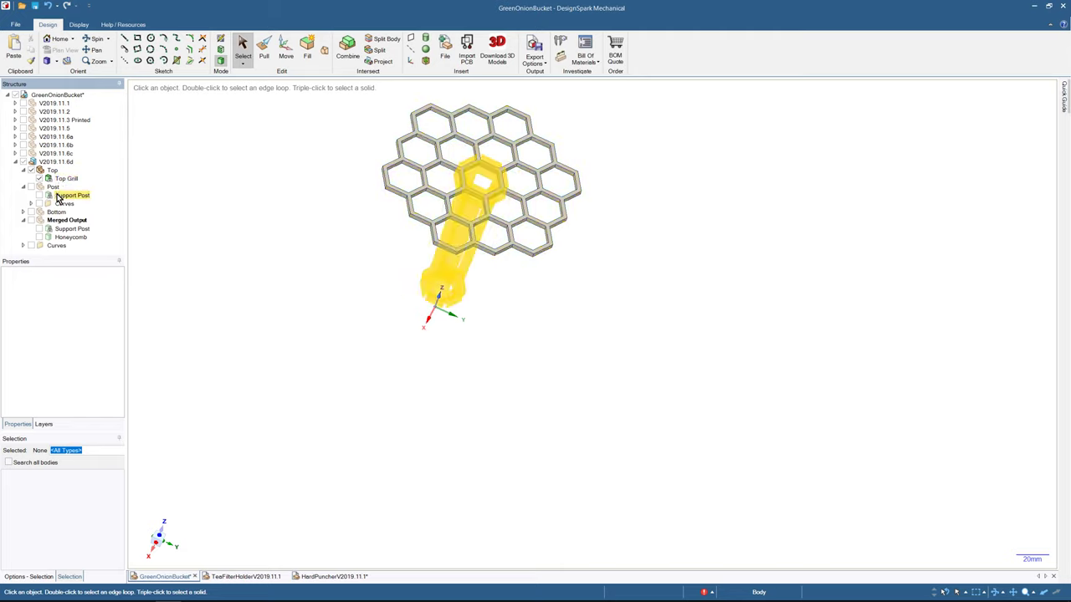
- Show the Support Post with the Top Grill to view the two parts together, and hide the Post component again
{"action": "middle_click_drag", "start_coordinate": [319, 224], "coordinate": [311, 189]}
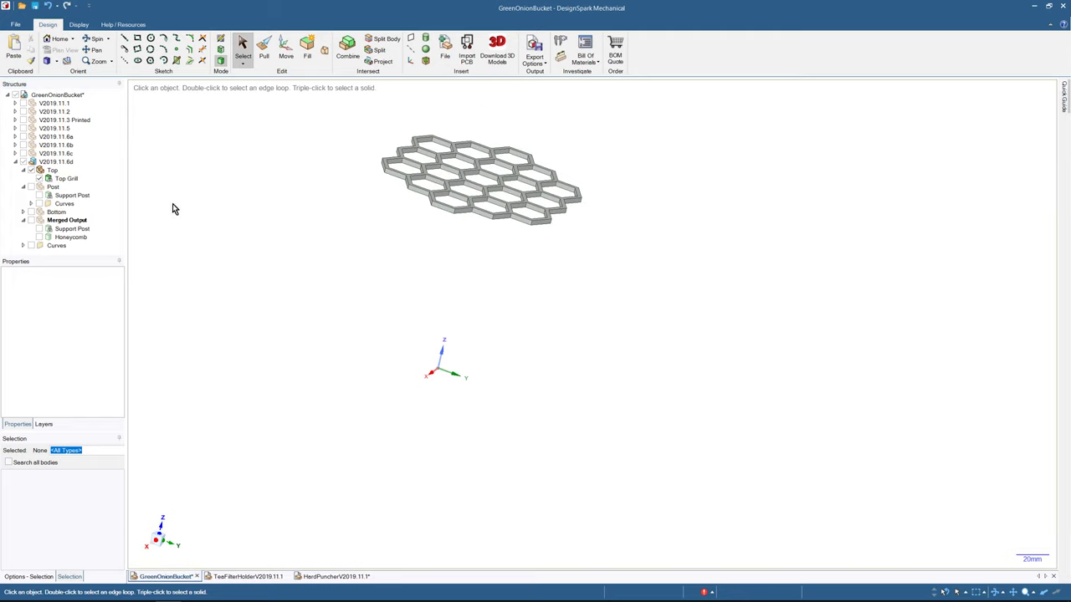
{"action": "left_click", "coordinate": [40, 197]}
{"action": "mouse_move", "coordinate": [397, 404]}
{"action": "middle_mouse_down"}
{"action": "mouse_move", "coordinate": [404, 315]}
{"action": "mouse_move", "coordinate": [390, 416]}
{"action": "middle_mouse_up"}
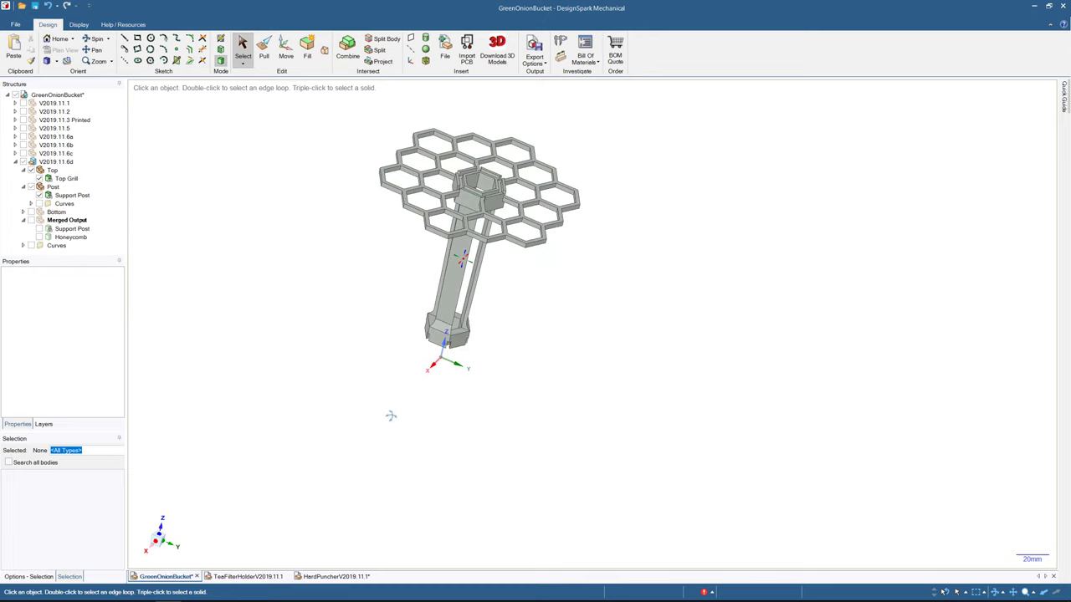
{"action": "left_click", "coordinate": [37, 192]}
{"action": "left_click", "coordinate": [32, 187]}
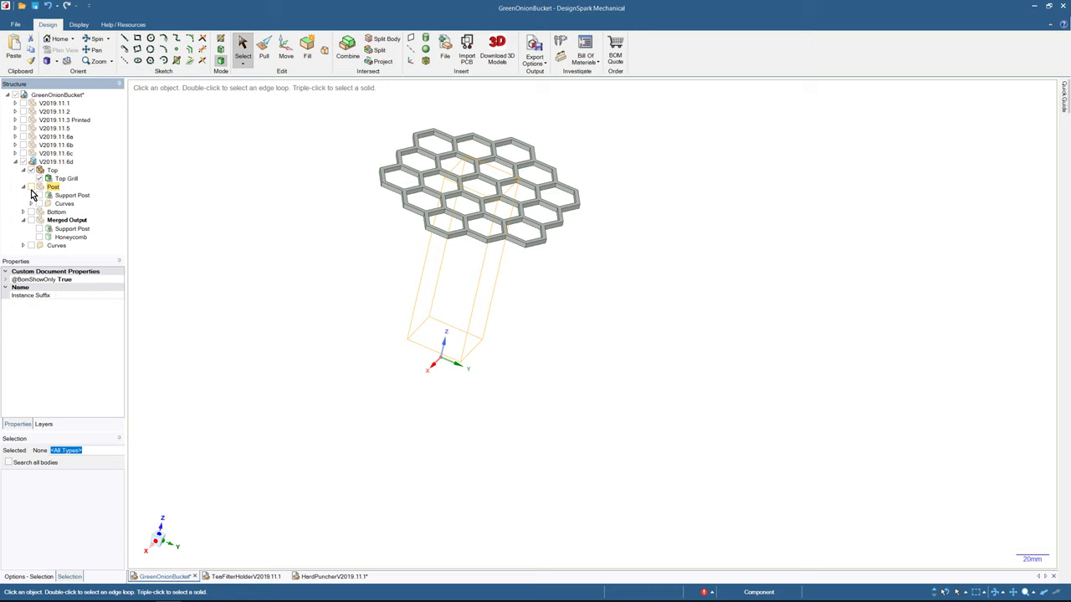
- Show the merged Honeycomb body in Merged Output and lock it
{"action": "left_click", "coordinate": [69, 239]}
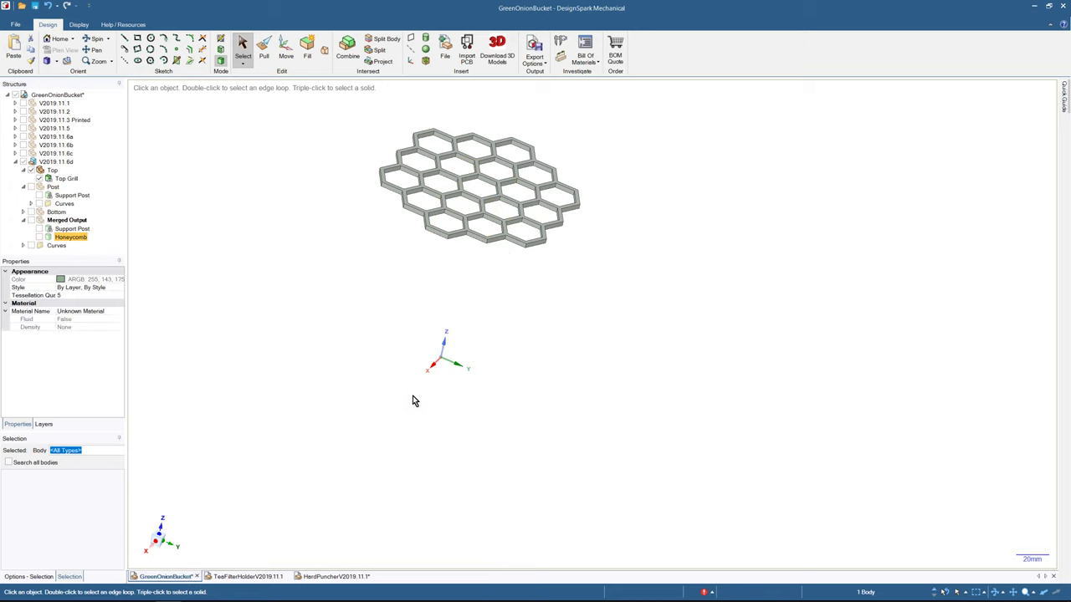
{"action": "left_click", "coordinate": [40, 237]}
{"action": "right_click", "coordinate": [72, 237]}
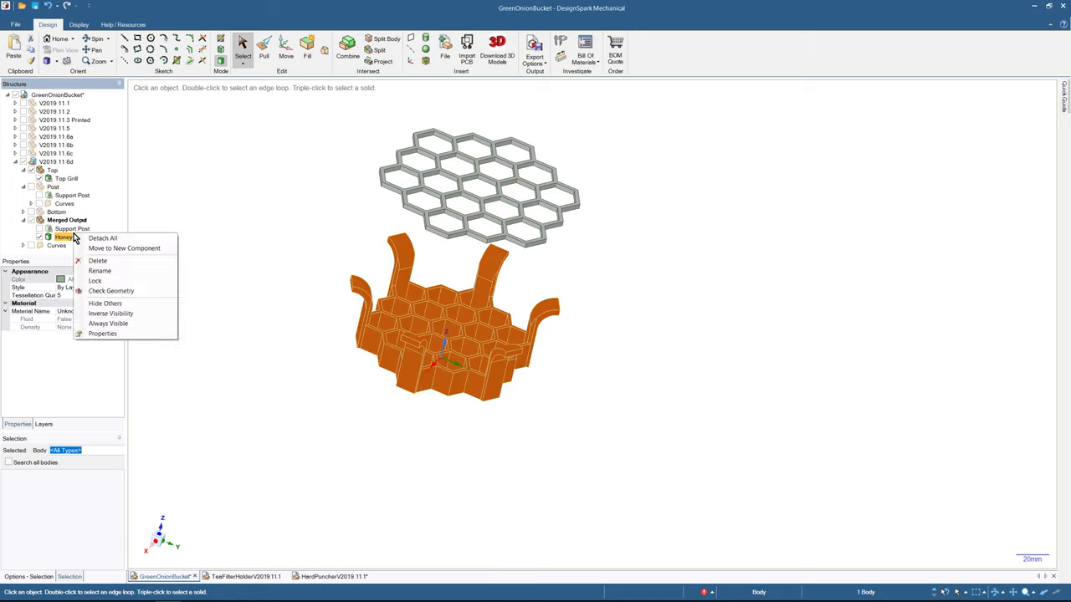
{"action": "left_click", "coordinate": [114, 281]}
{"action": "left_click", "coordinate": [256, 282]}
{"action": "mouse_move", "coordinate": [256, 283]}
{"action": "middle_mouse_down"}
{"action": "mouse_move", "coordinate": [239, 326]}
{"action": "mouse_move", "coordinate": [251, 261]}
{"action": "mouse_move", "coordinate": [259, 278]}
{"action": "middle_mouse_up"}
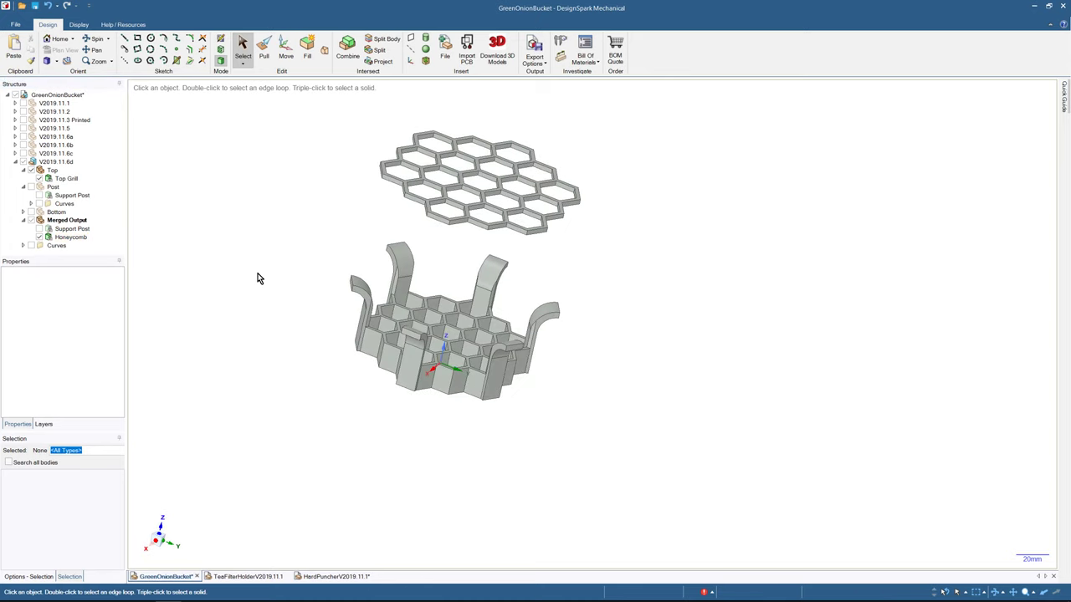
- Hide the Top Grill and export the merged Honeycomb body as a 3D Print STL file
{"action": "left_click", "coordinate": [72, 237]}
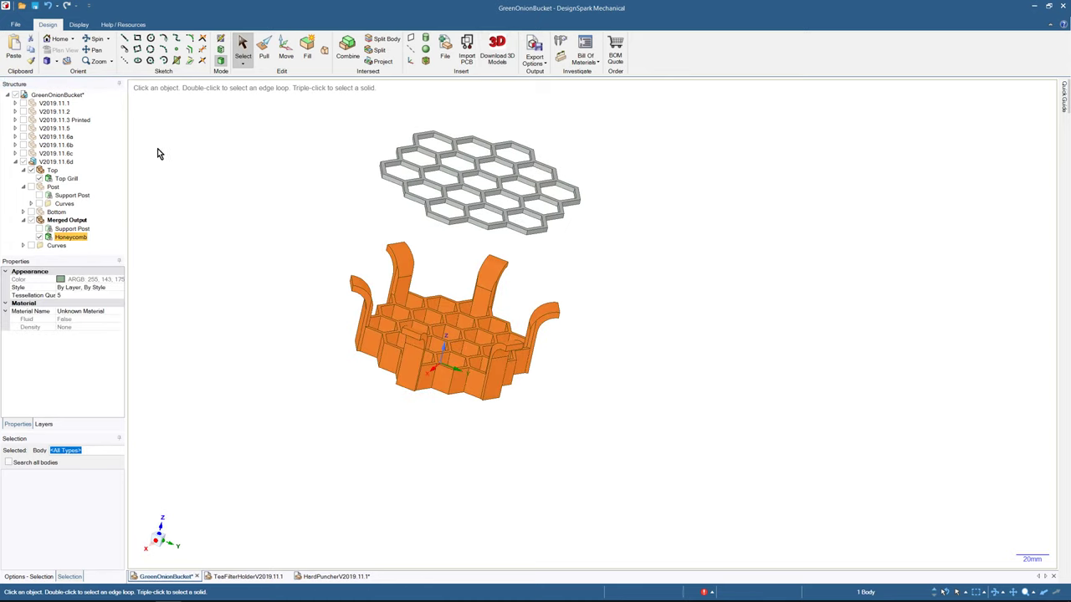
{"action": "left_click", "coordinate": [39, 179]}
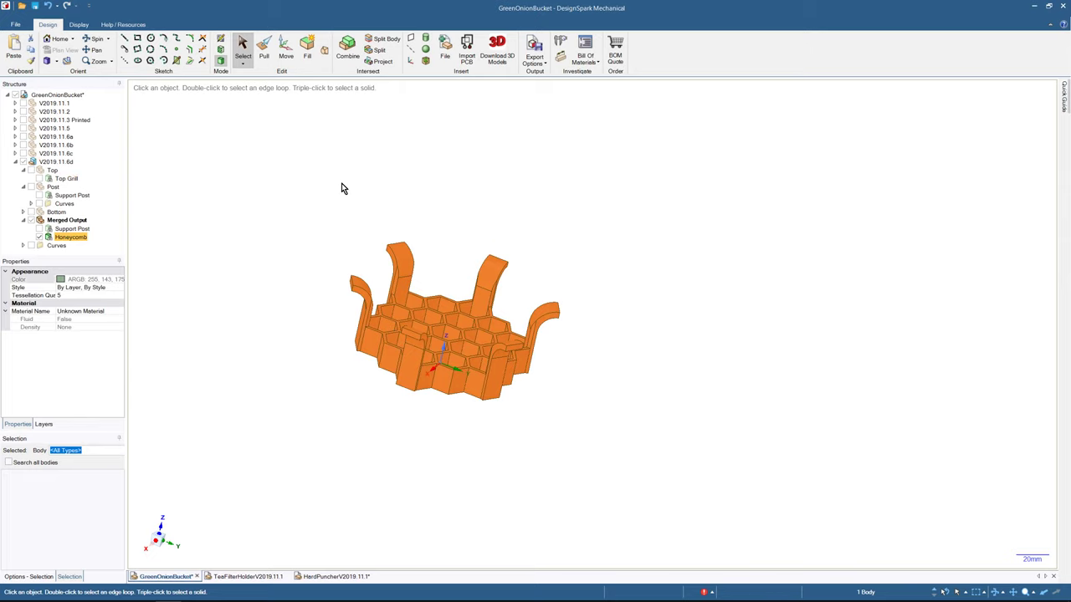
{"action": "left_click", "coordinate": [534, 50]}
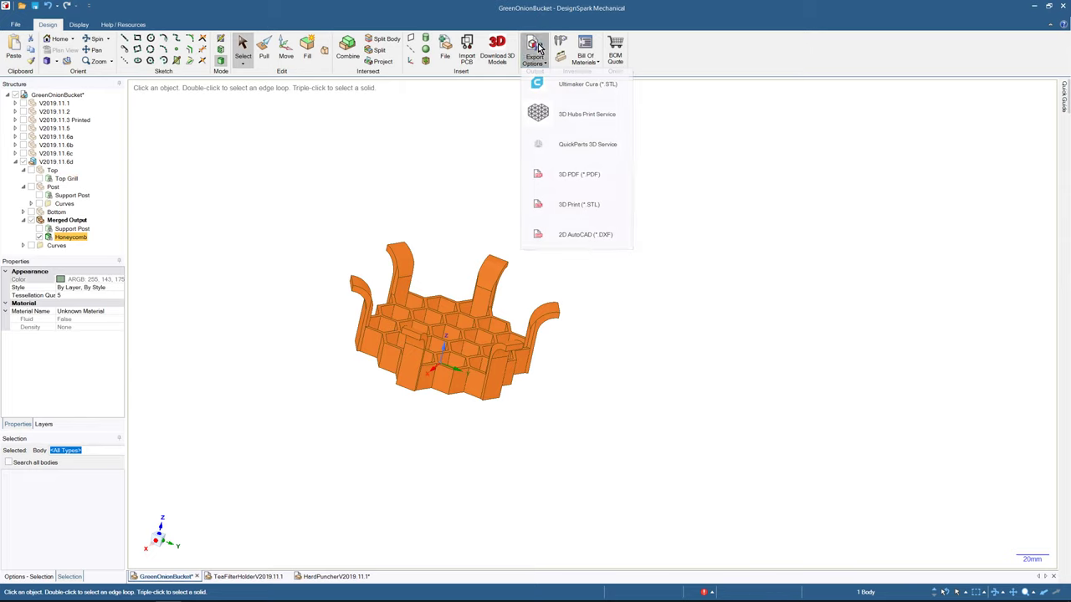
{"action": "left_click", "coordinate": [578, 204]}
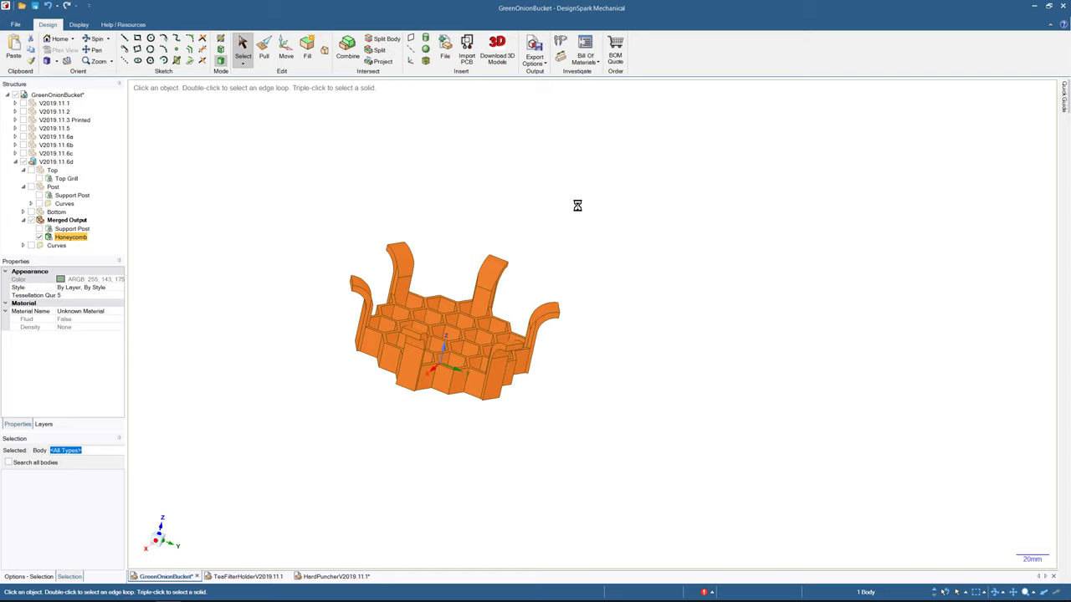
- Hide the merged Honeycomb, then unlock and delete the duplicate Support Post in Merged Output
{"action": "left_click", "coordinate": [39, 237]}
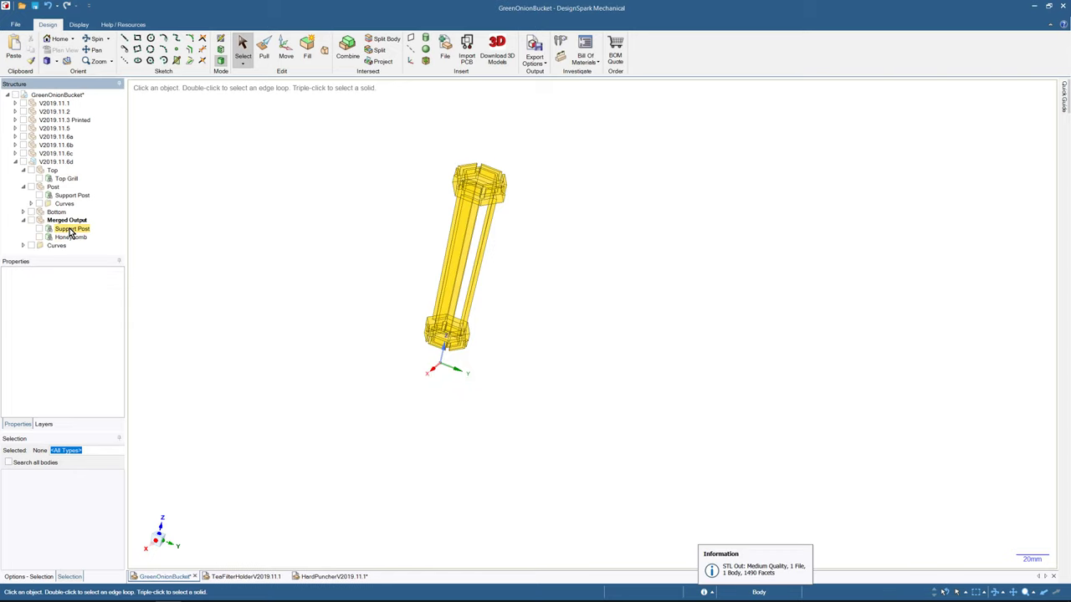
{"action": "left_click", "coordinate": [69, 229]}
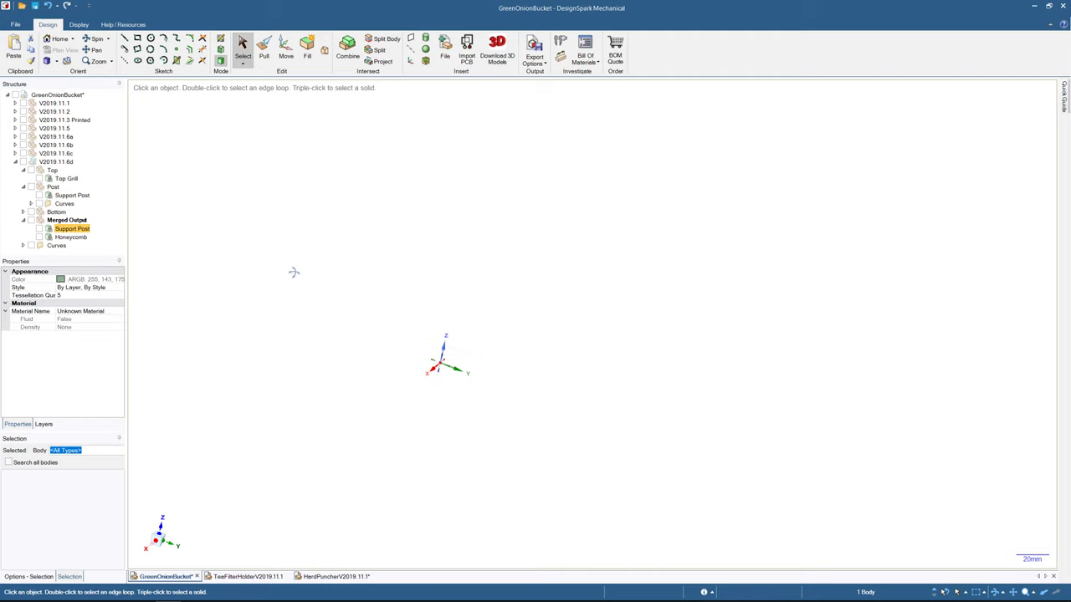
{"action": "right_click", "coordinate": [57, 231]}
{"action": "left_click", "coordinate": [80, 280]}
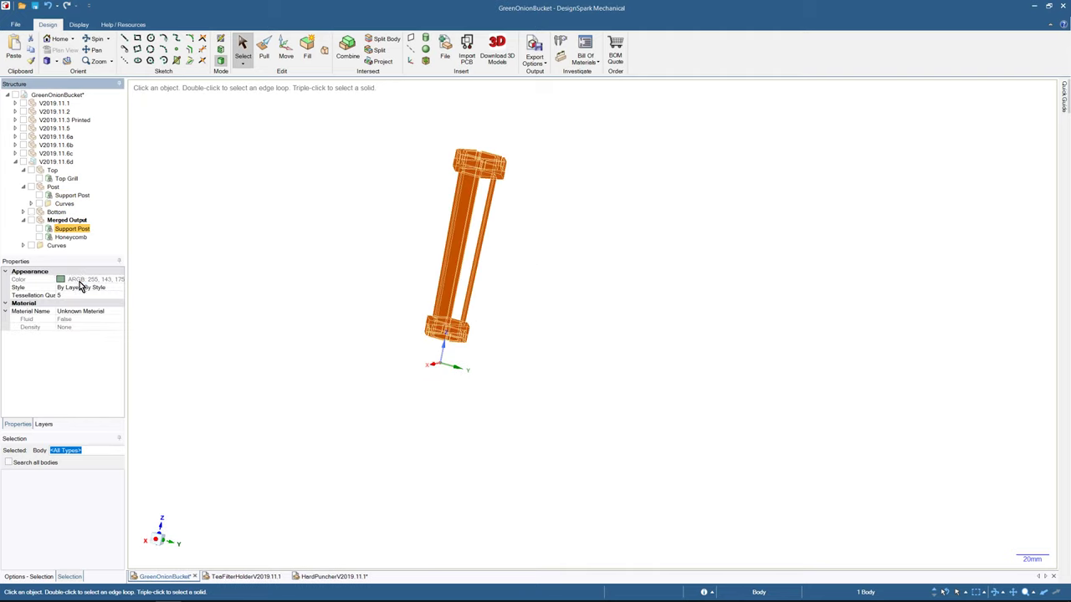
{"action": "left_click", "coordinate": [40, 229]}
{"action": "middle_click_drag", "start_coordinate": [379, 315], "coordinate": [420, 276]}
{"action": "right_click", "coordinate": [83, 231]}
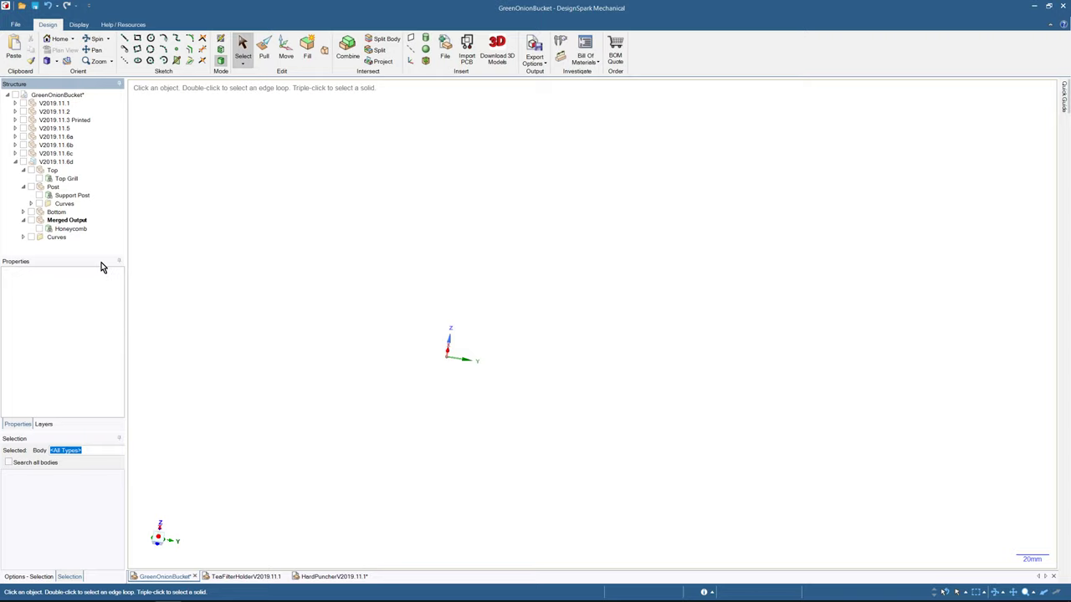
- Show only the Support Post in Post and export it as a 3D Print STL file
{"action": "left_click", "coordinate": [71, 196]}
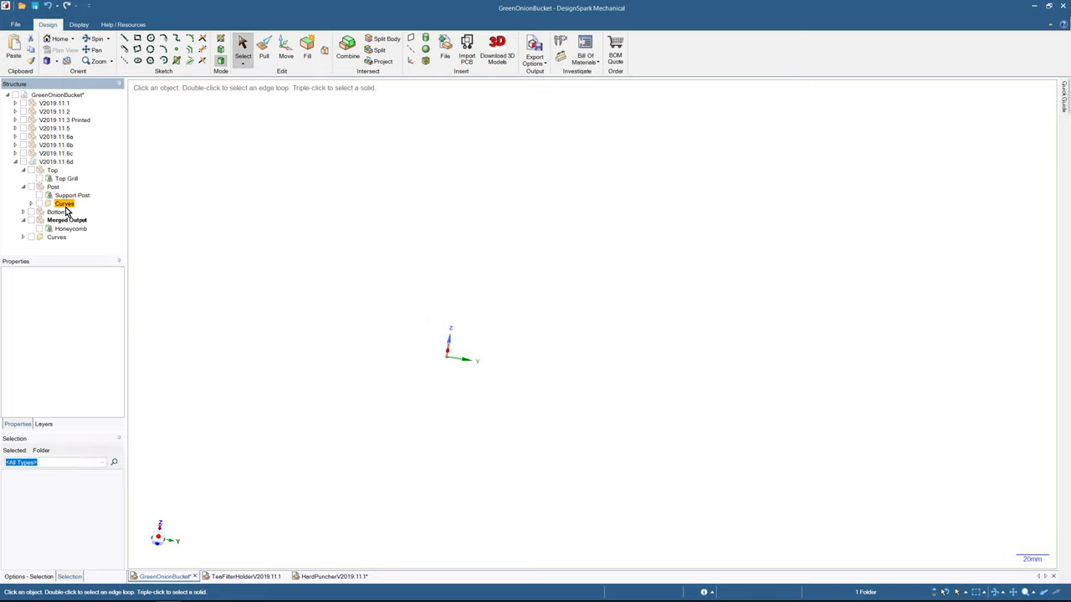
{"action": "left_click", "coordinate": [75, 196]}
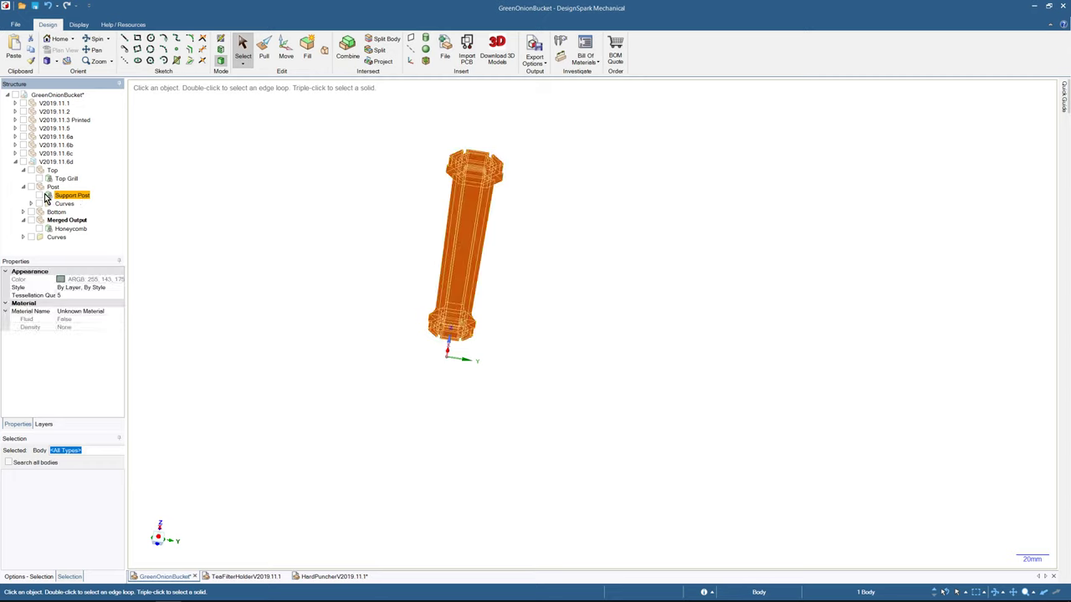
{"action": "left_click", "coordinate": [39, 195]}
{"action": "middle_click_drag", "start_coordinate": [379, 358], "coordinate": [341, 323]}
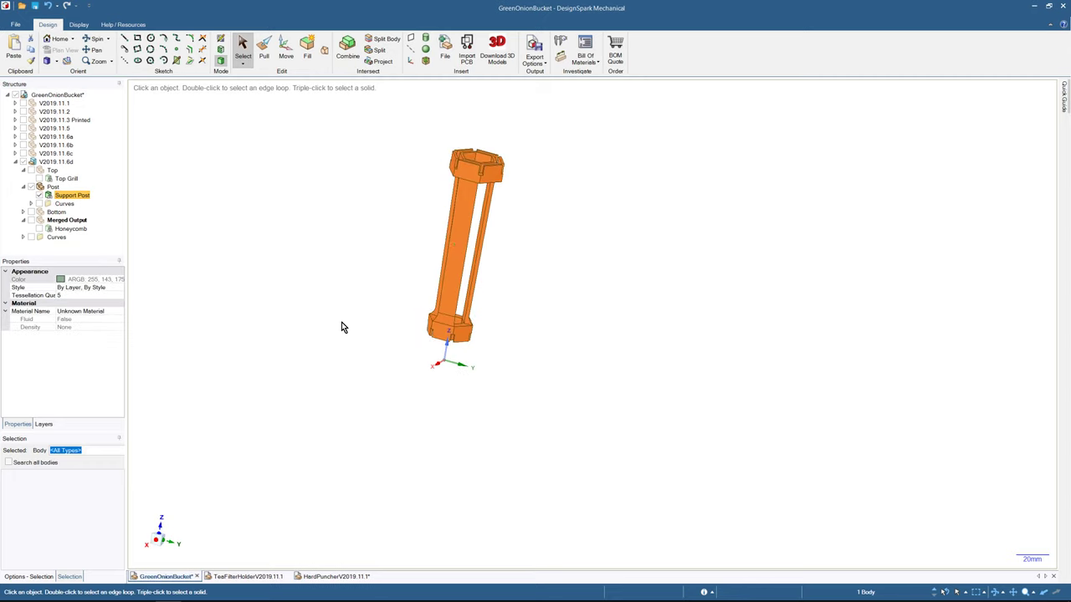
{"action": "left_click", "coordinate": [299, 237]}
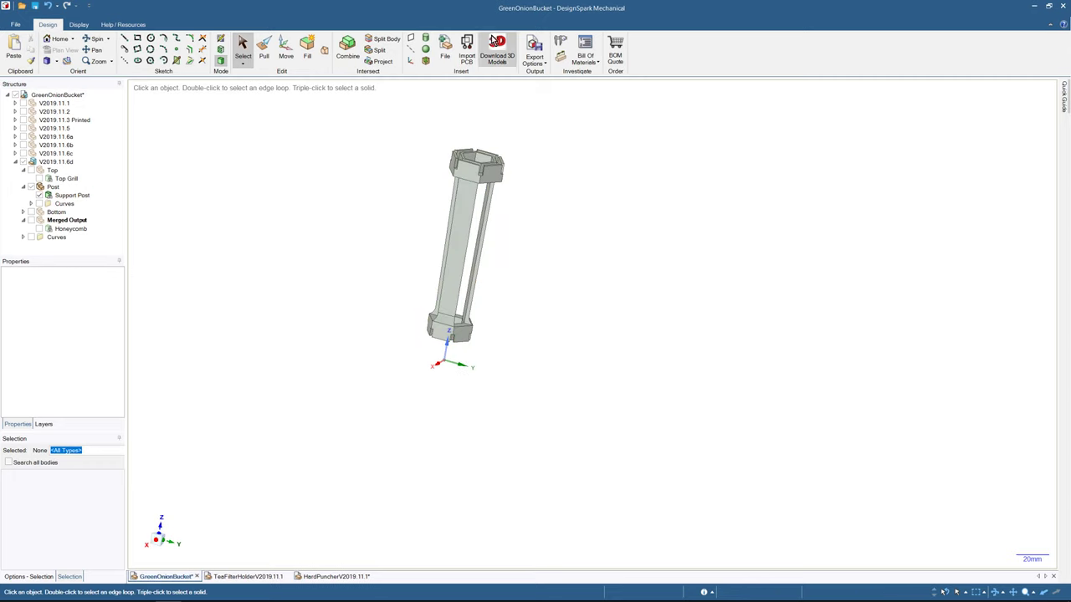
{"action": "left_click", "coordinate": [530, 49]}
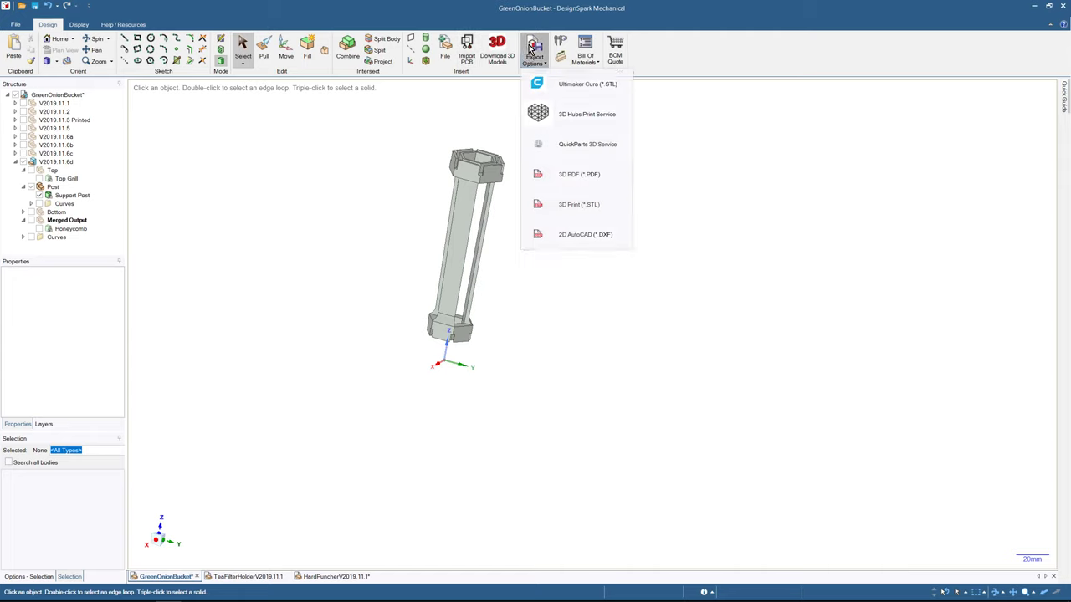
{"action": "left_click", "coordinate": [545, 204]}
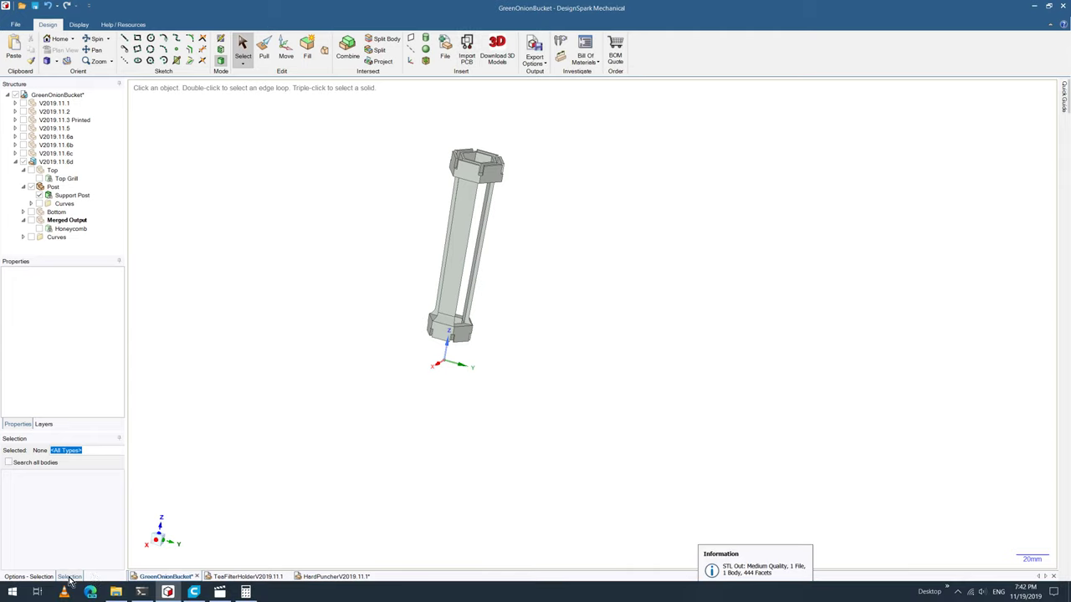
- Switch to Ultimaker Cura and look at the save-to-file dialog for the tea filter holder's G-code without saving
{"action": "left_click", "coordinate": [194, 590]}
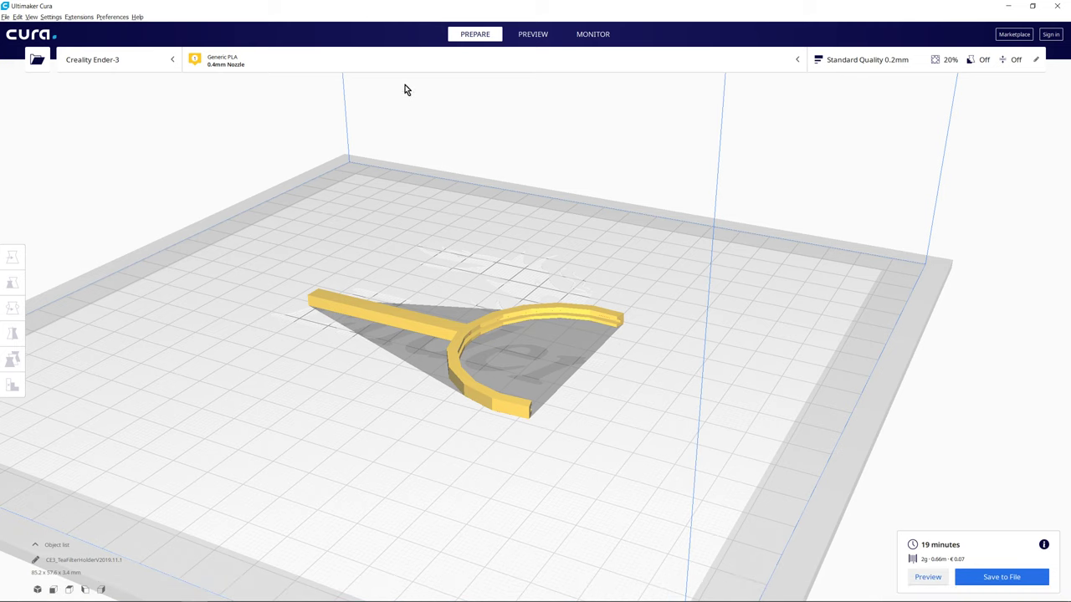
{"action": "middle_click_drag", "start_coordinate": [366, 264], "coordinate": [411, 90]}
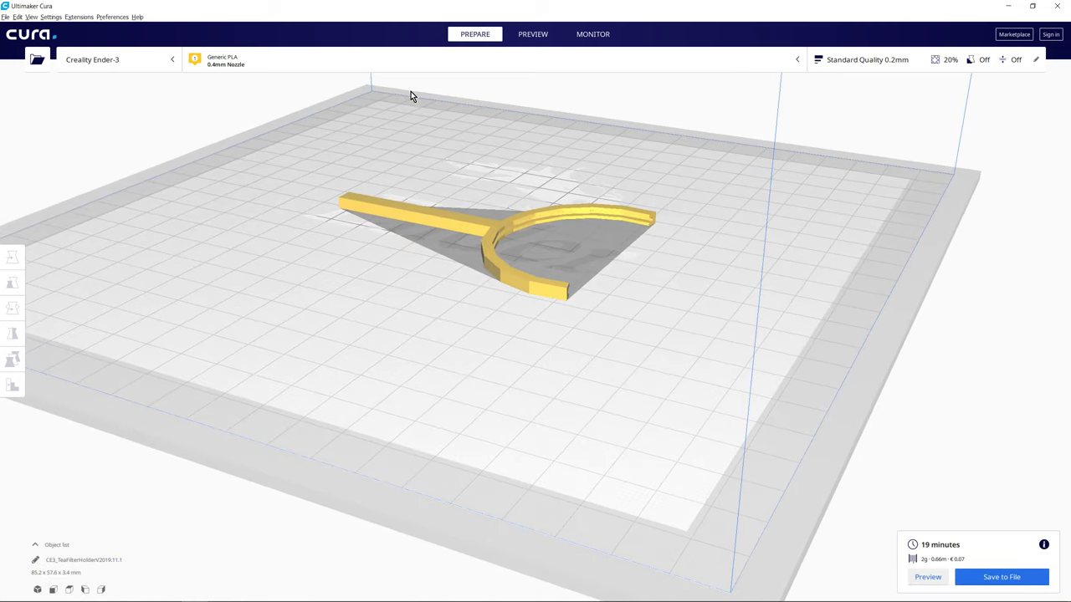
{"action": "middle_click_drag", "start_coordinate": [406, 151], "coordinate": [407, 187]}
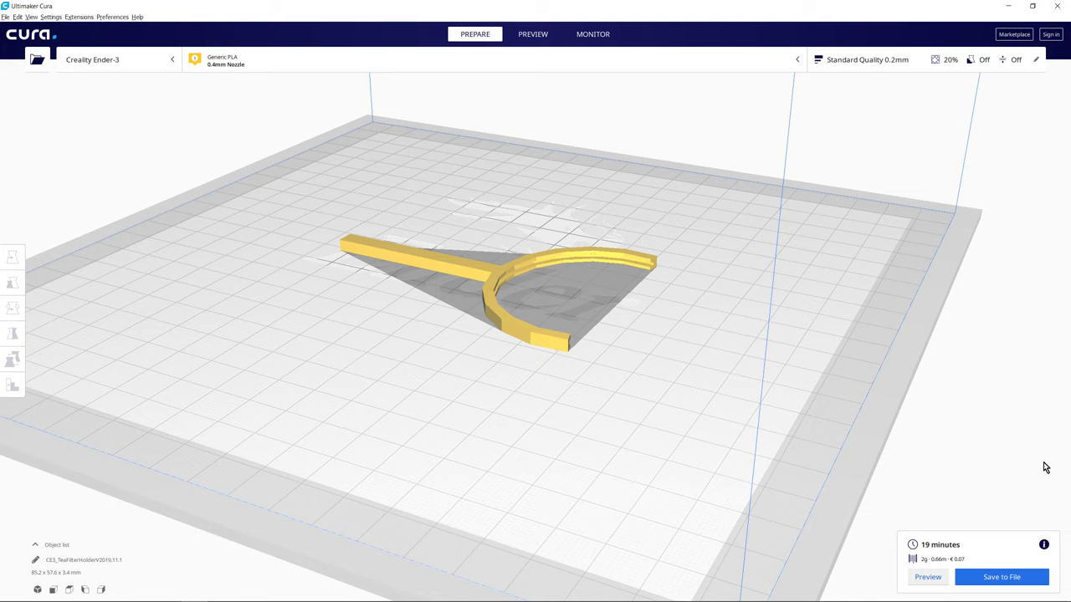
{"action": "left_click", "coordinate": [1006, 578]}
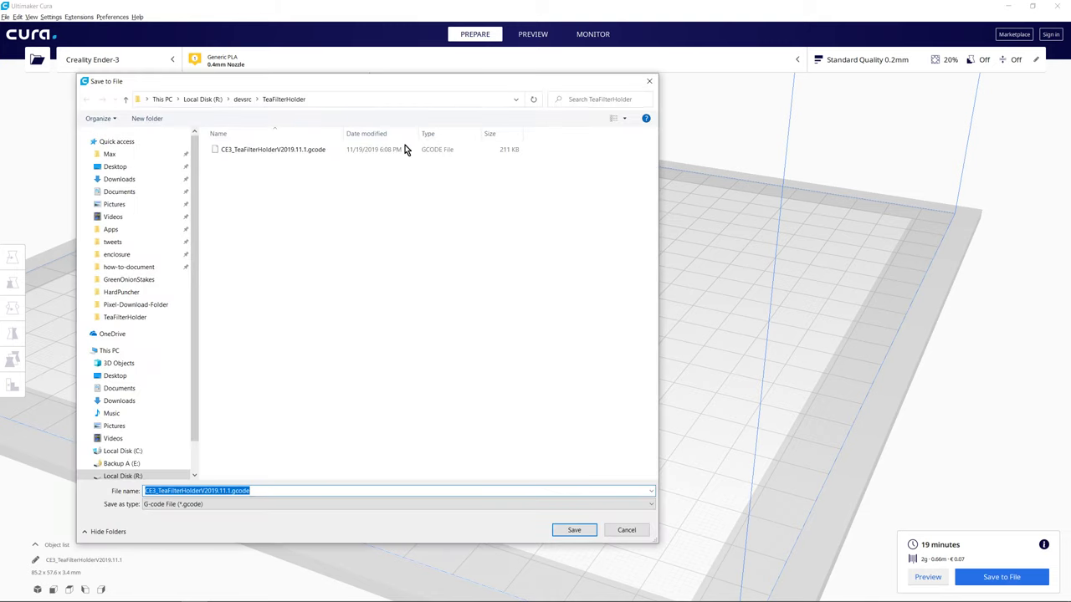
{"action": "left_click", "coordinate": [626, 532]}
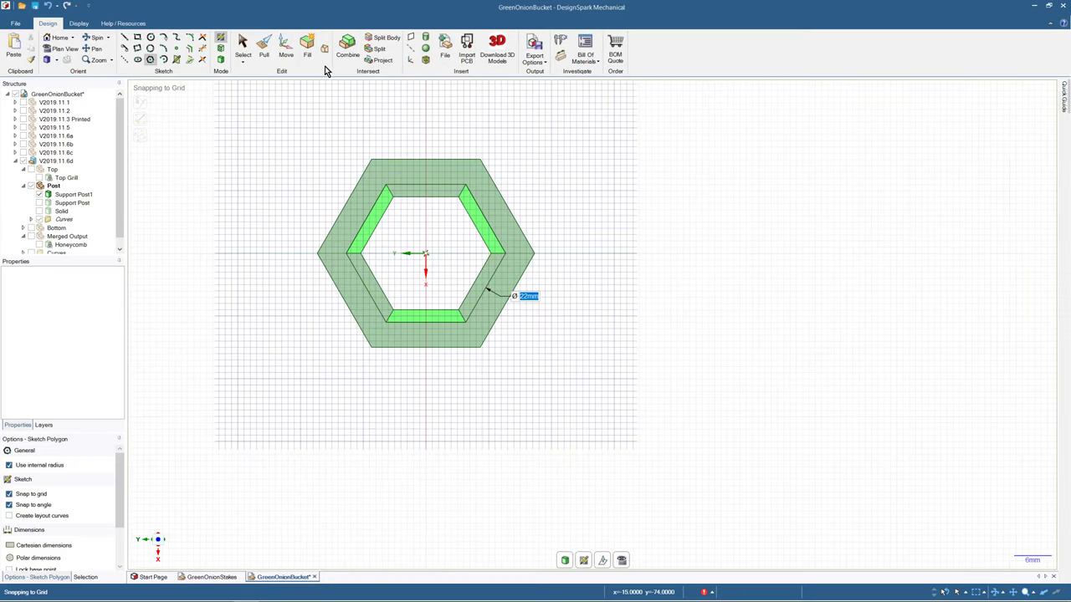
- Inspect the hexagonal end of Support Post1 in 3D and plan view, then leave polygon sketching for the Pull tool
{"action": "middle_click_drag", "start_coordinate": [438, 223], "coordinate": [302, 187]}
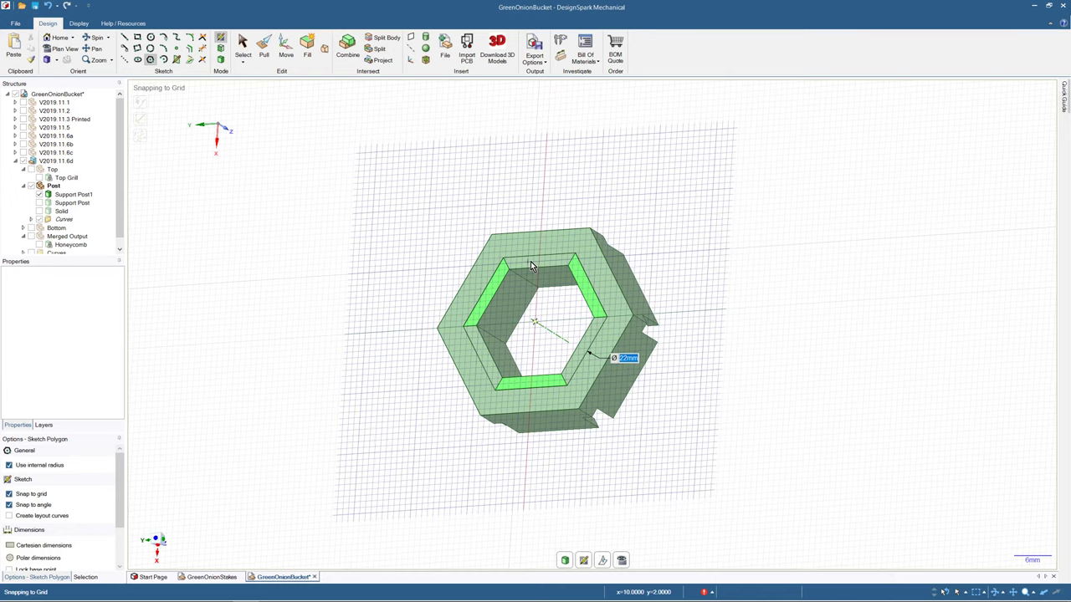
{"action": "key", "text": "v"}
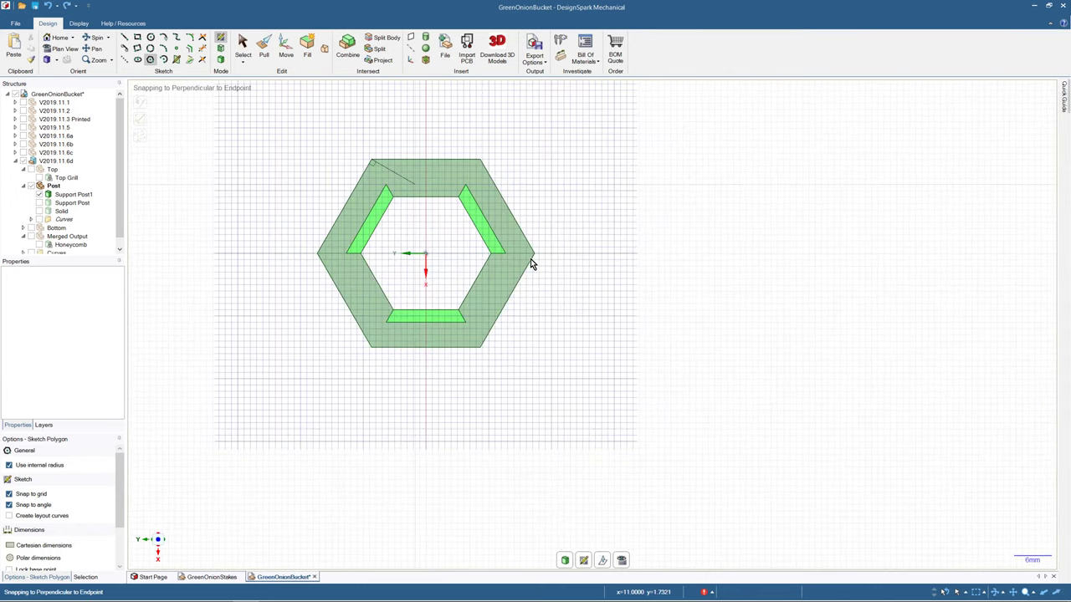
{"action": "key", "text": "p"}
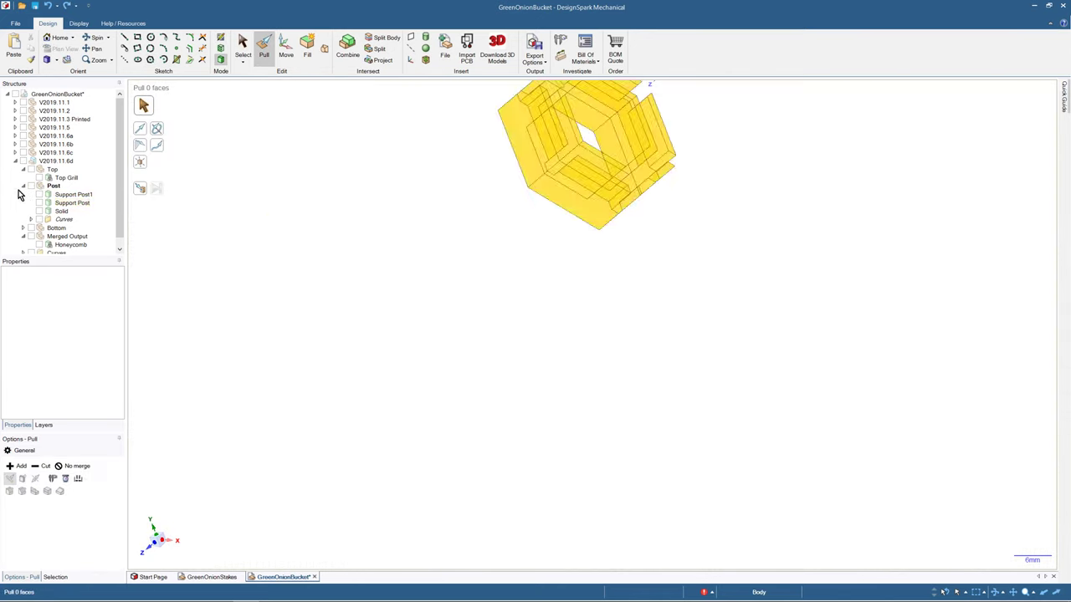
- Select the Support Post and Solid bodies under Post in turn to identify their geometry
{"action": "left_click", "coordinate": [63, 209]}
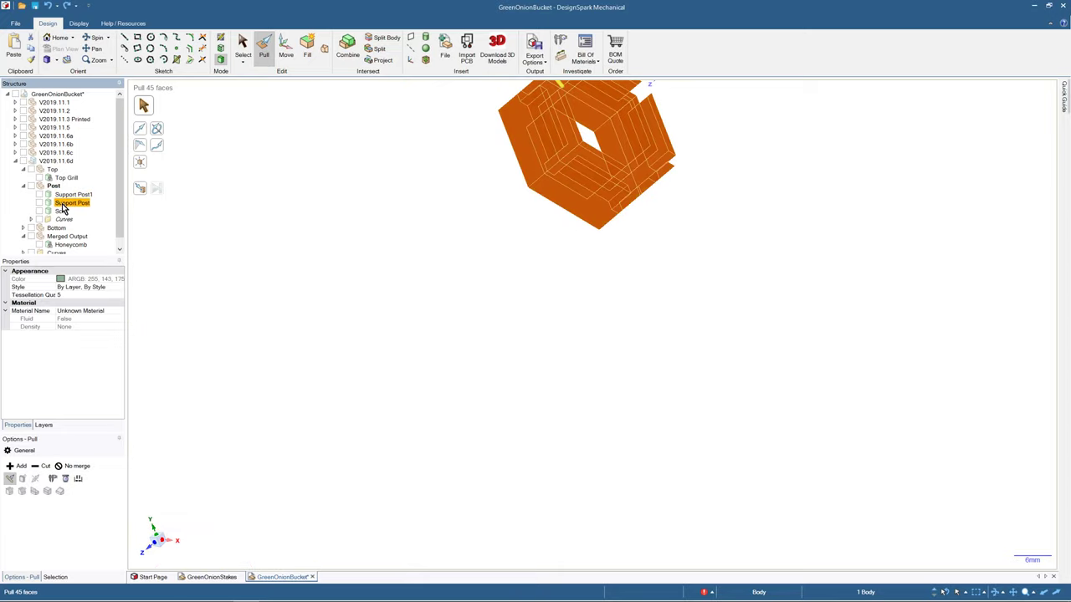
{"action": "left_click", "coordinate": [62, 210]}
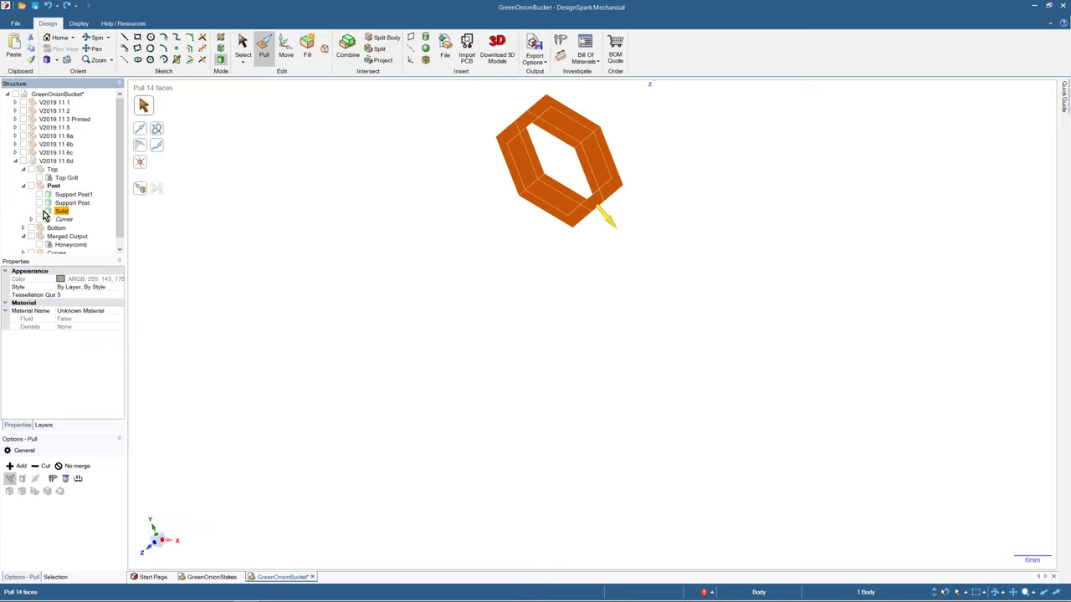
{"action": "left_click", "coordinate": [40, 204]}
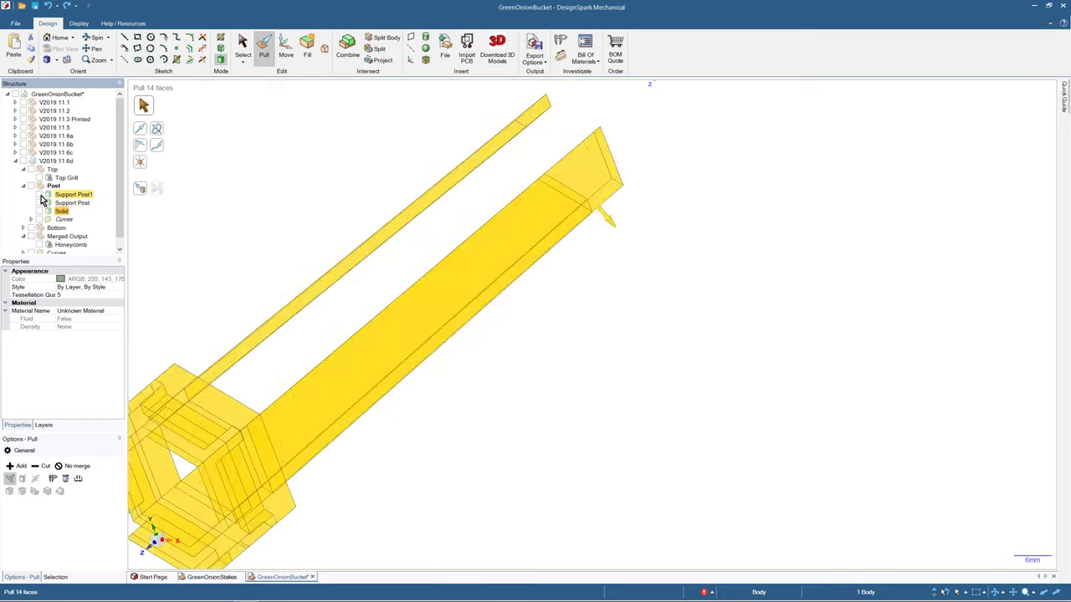
- Hide the Support Post and Solid bodies so only Support Post1 is displayed in the Post component
{"action": "mouse_move", "coordinate": [325, 215]}
{"action": "middle_mouse_down"}
{"action": "mouse_move", "coordinate": [324, 185]}
{"action": "mouse_move", "coordinate": [294, 192]}
{"action": "middle_mouse_up"}
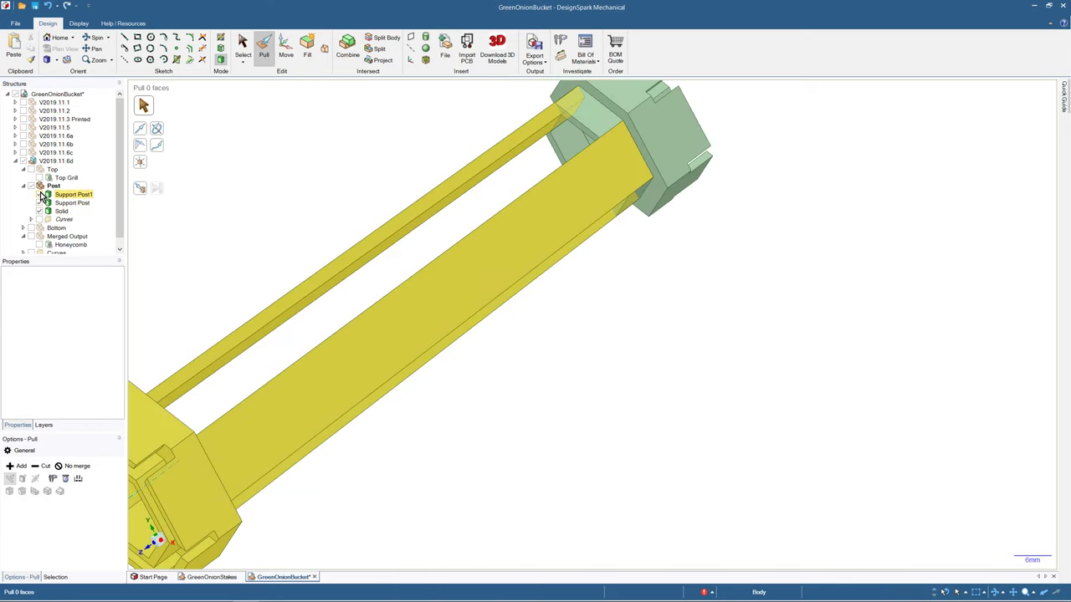
{"action": "left_click", "coordinate": [40, 204]}
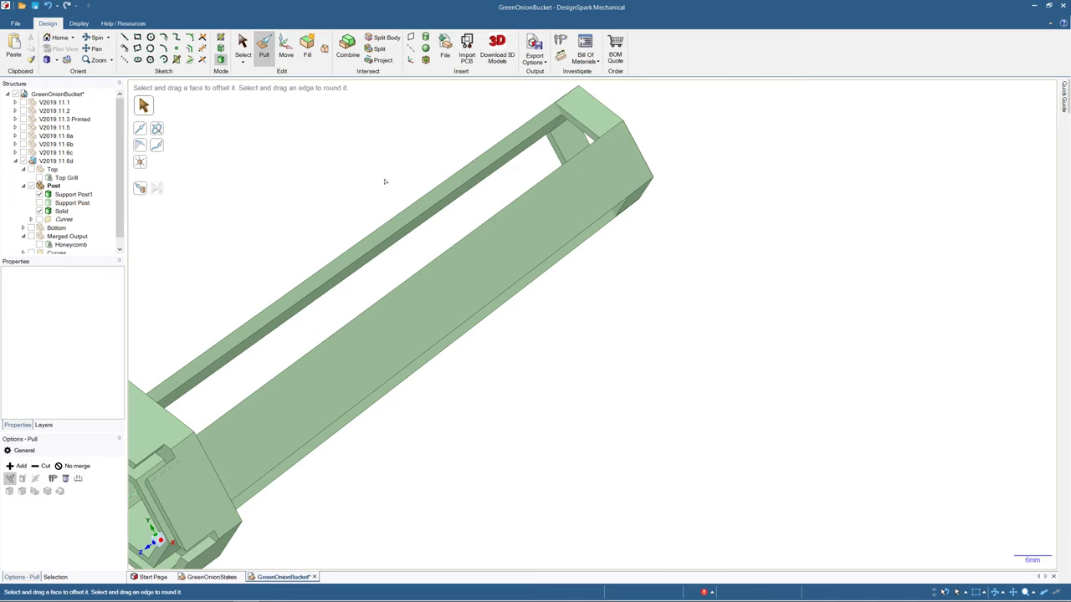
{"action": "middle_click_drag", "start_coordinate": [366, 183], "coordinate": [330, 183]}
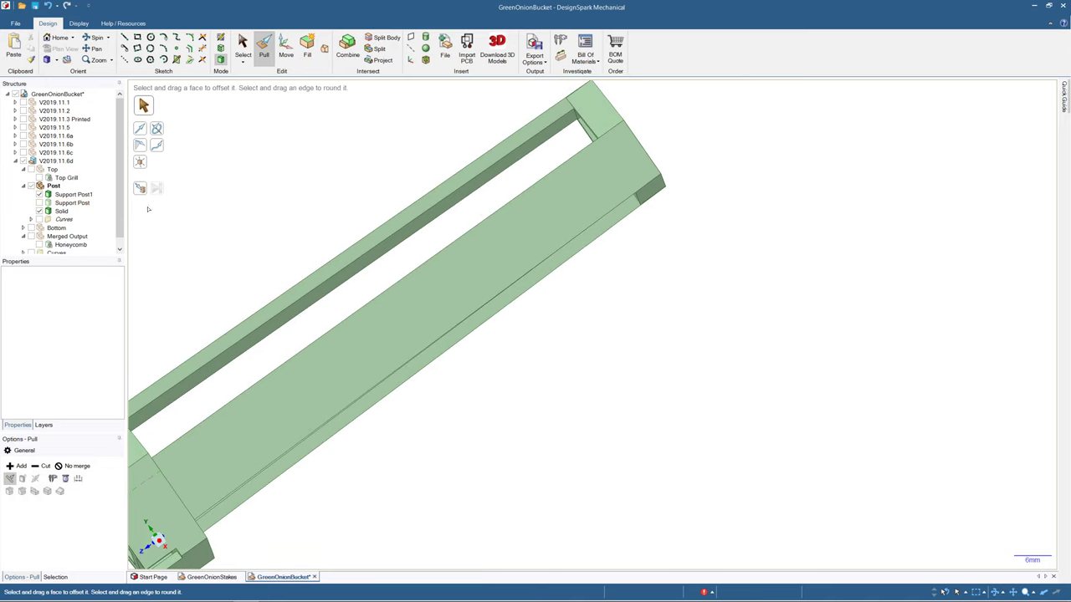
{"action": "left_click", "coordinate": [39, 212]}
{"action": "middle_click_drag", "start_coordinate": [298, 139], "coordinate": [457, 72]}
{"action": "left_click", "coordinate": [375, 206]}
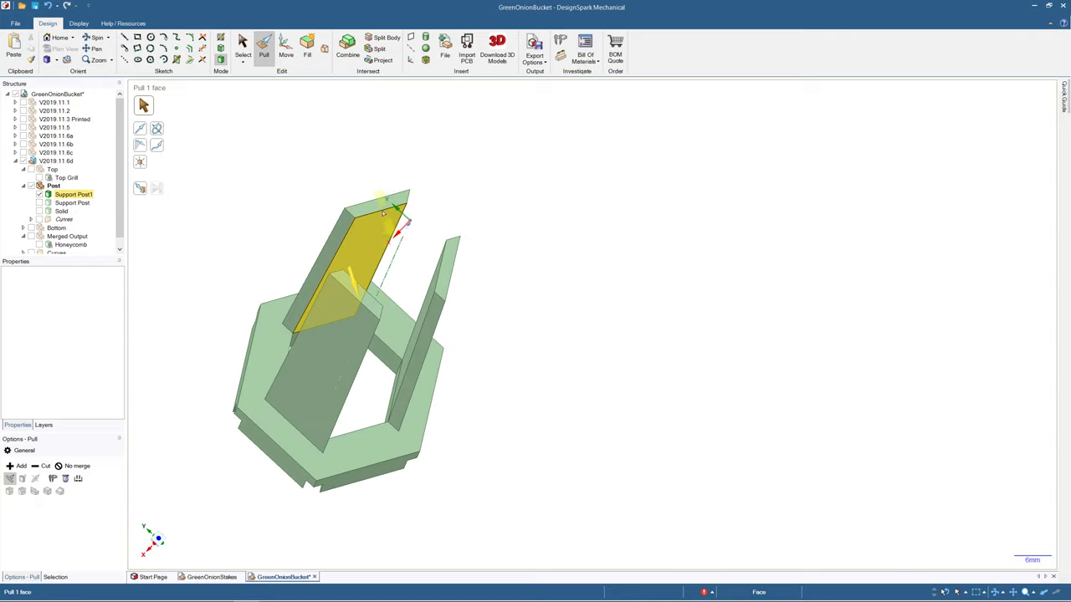
{"action": "left_click", "coordinate": [446, 260], "text": "ctrl"}
{"action": "left_click", "coordinate": [342, 130]}
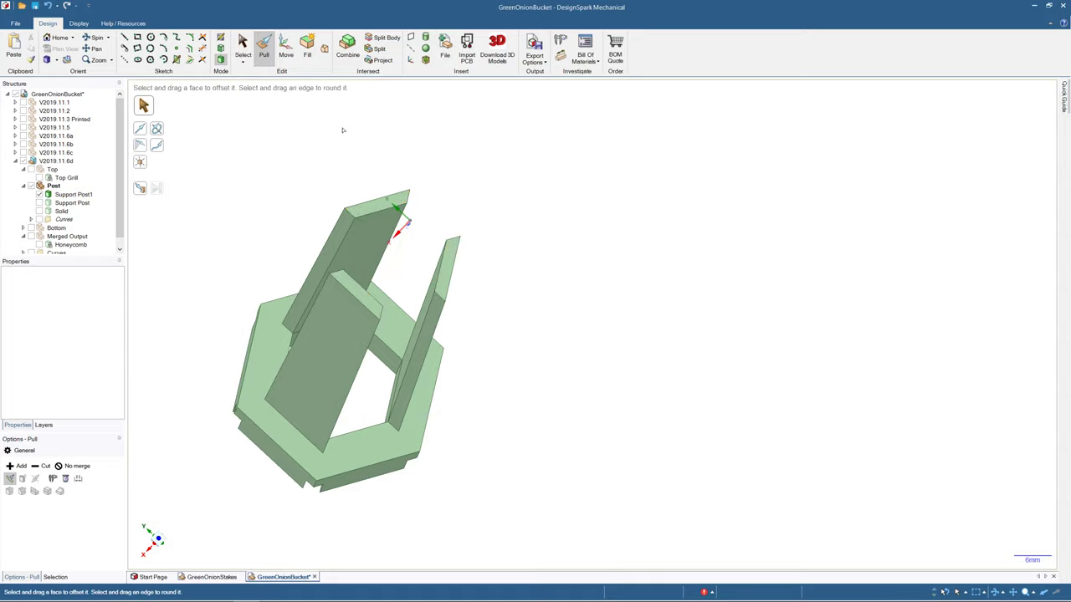
{"action": "left_click", "coordinate": [362, 200]}
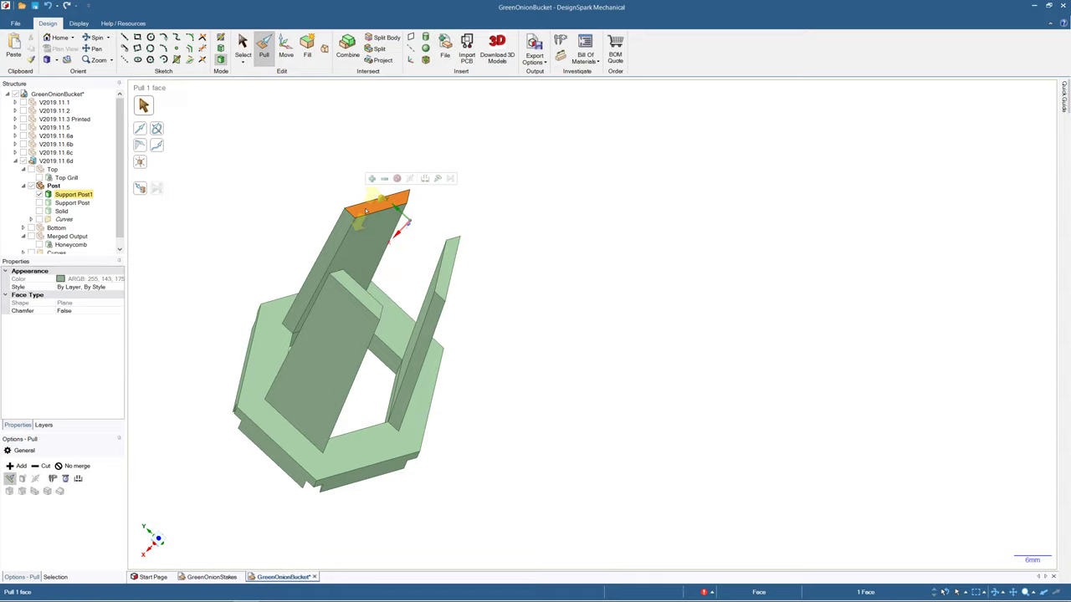
{"action": "left_click", "coordinate": [441, 183]}
{"action": "left_click", "coordinate": [278, 371]}
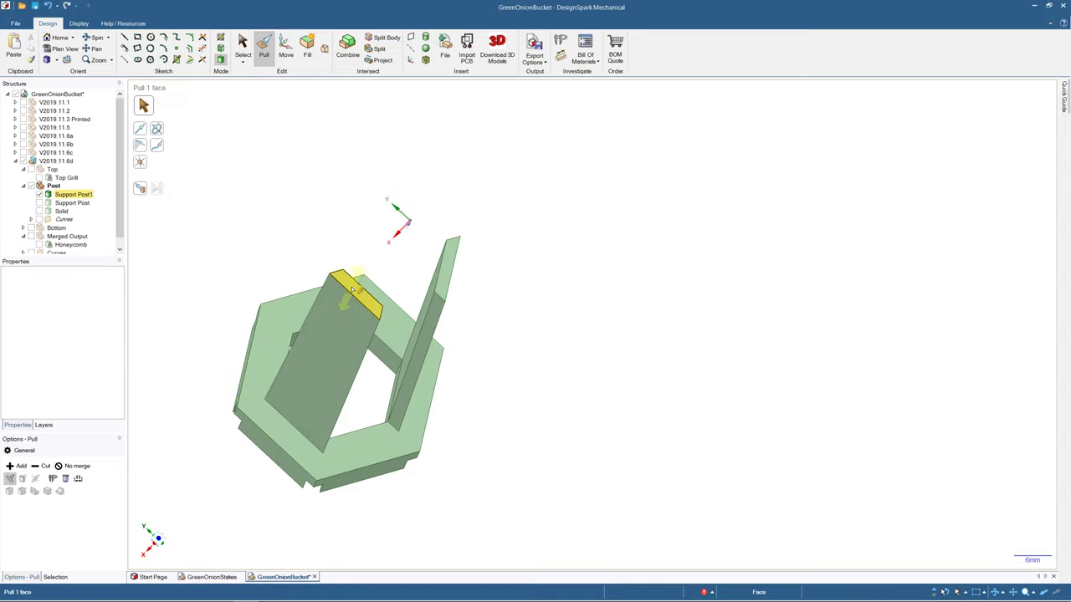
{"action": "key", "text": "ctrl+z"}
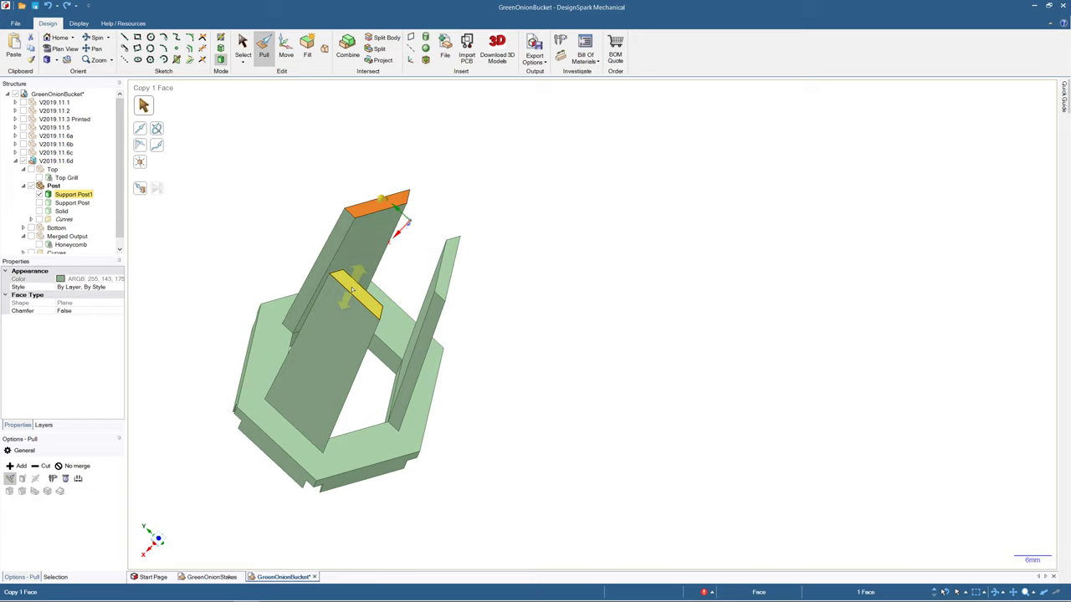
- Sketch a six-sided polygon centred on the origin on the ring's face, reaching the outer corners of the three arms
{"action": "mouse_move", "coordinate": [256, 160]}
{"action": "middle_mouse_down"}
{"action": "mouse_move", "coordinate": [232, 156]}
{"action": "mouse_move", "coordinate": [251, 148]}
{"action": "middle_mouse_up"}
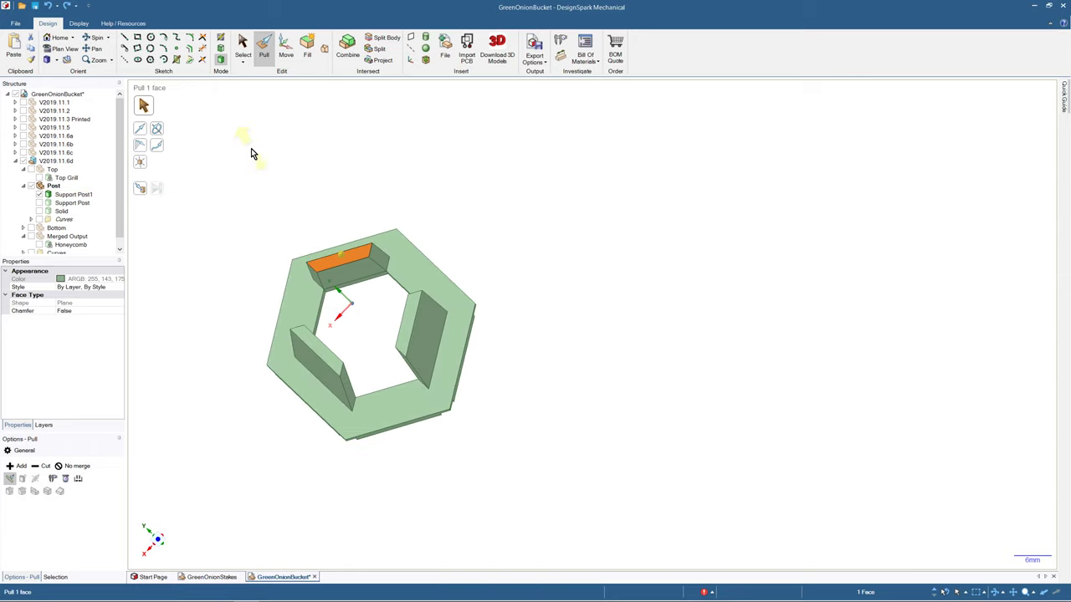
{"action": "left_click", "coordinate": [75, 195]}
{"action": "left_click", "coordinate": [292, 191]}
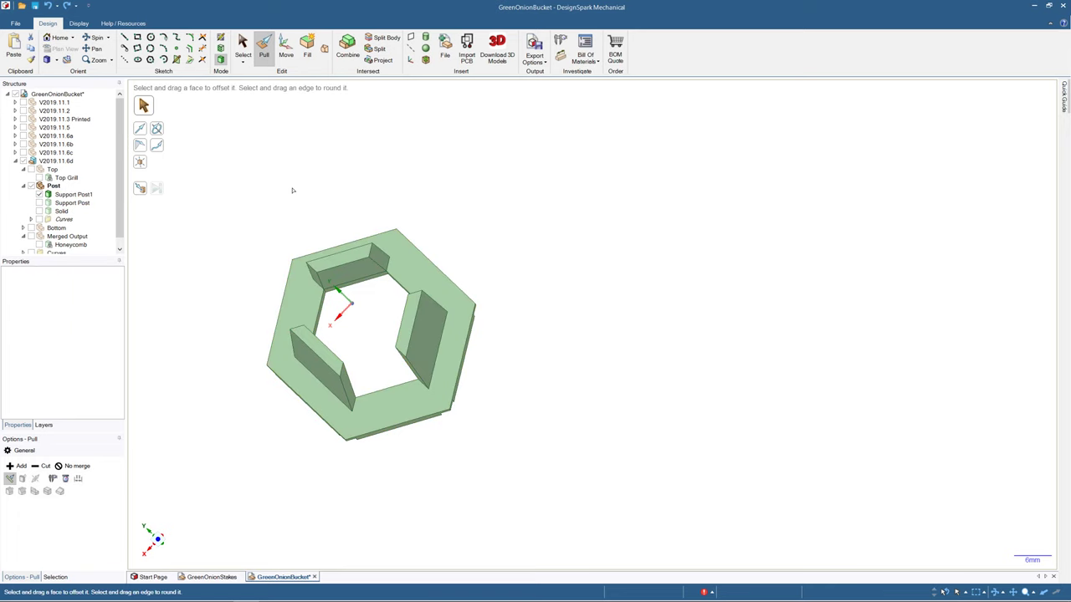
{"action": "left_click", "coordinate": [150, 60]}
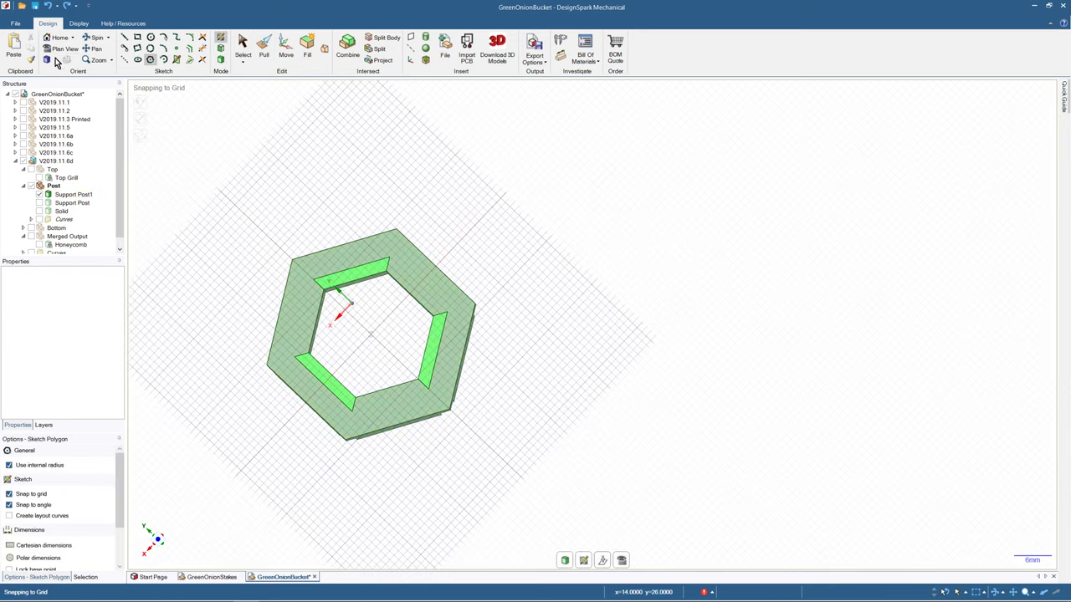
{"action": "left_click", "coordinate": [65, 48]}
{"action": "left_click", "coordinate": [364, 323]}
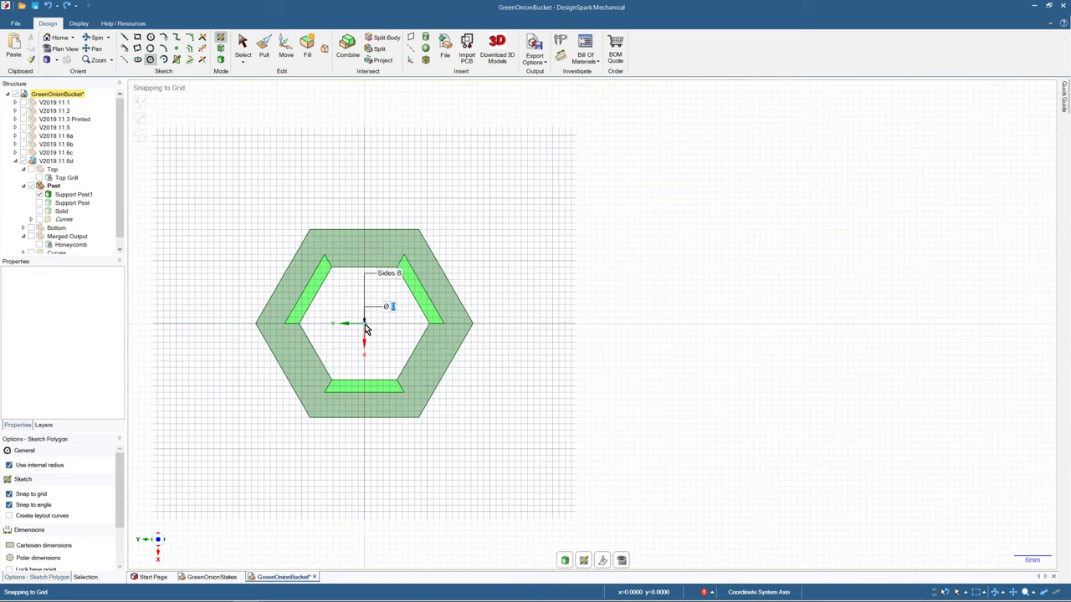
{"action": "left_click", "coordinate": [425, 293]}
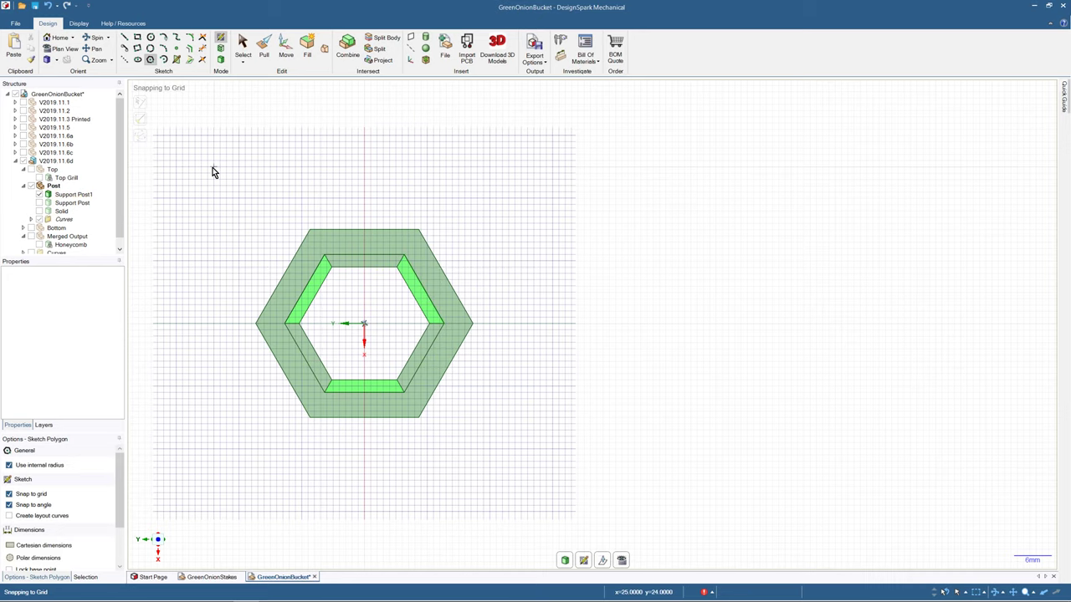
- Try to split Support Post1 into the ring and its three arms, using the hexagonal ring's face as the cutter
{"action": "middle_click_drag", "start_coordinate": [212, 167], "coordinate": [181, 155]}
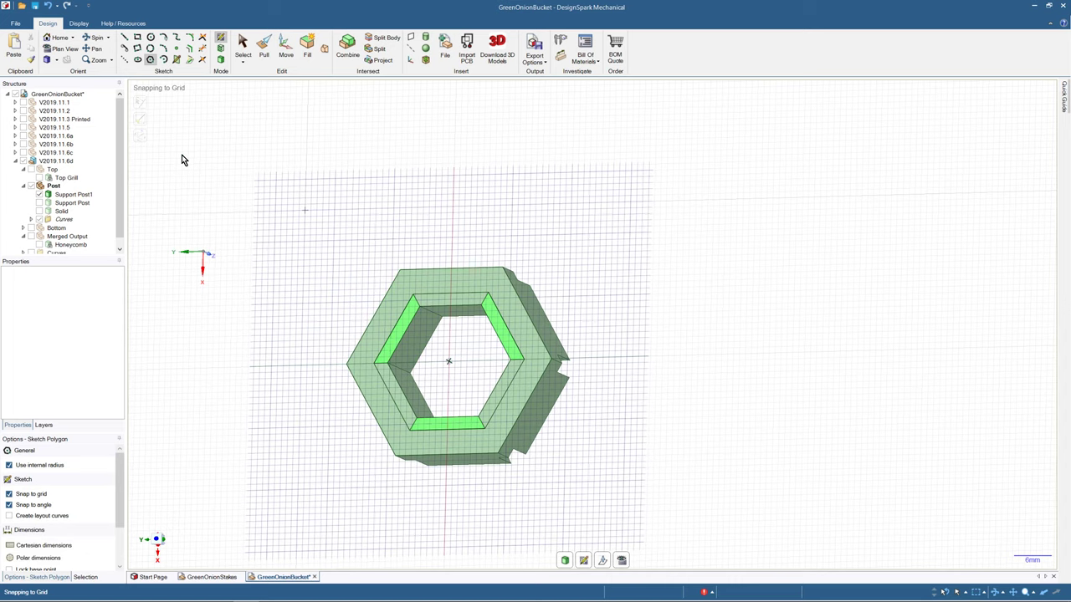
{"action": "left_click", "coordinate": [69, 195]}
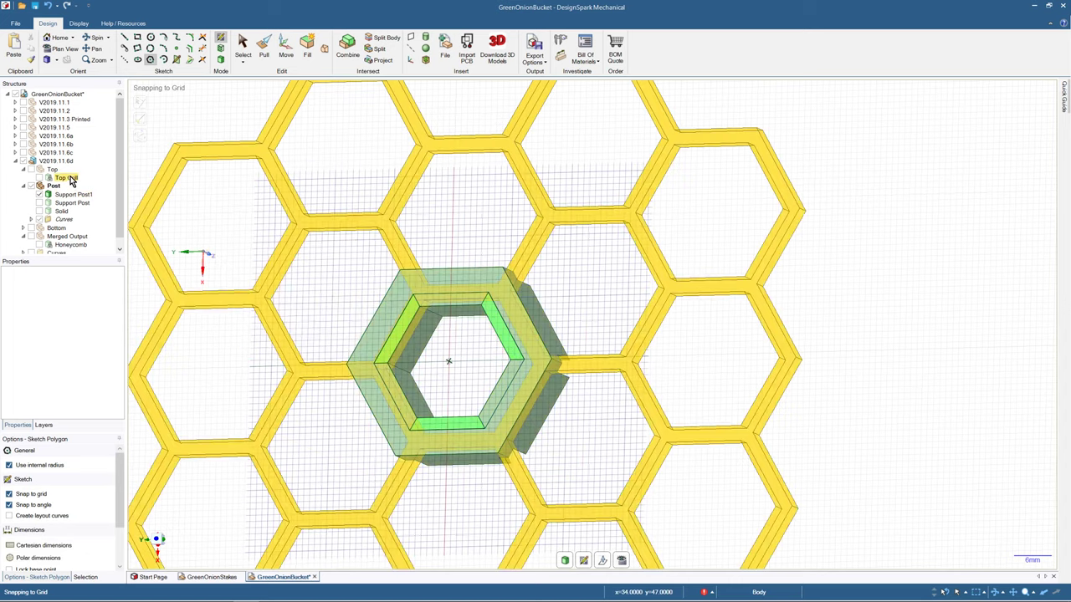
{"action": "left_click", "coordinate": [72, 205]}
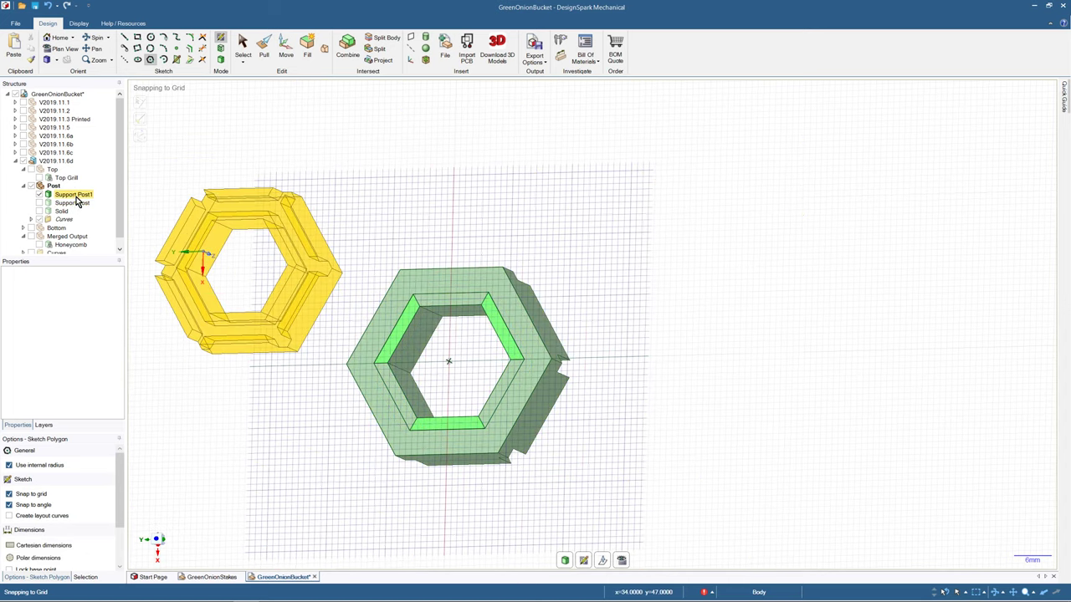
{"action": "left_click", "coordinate": [75, 195]}
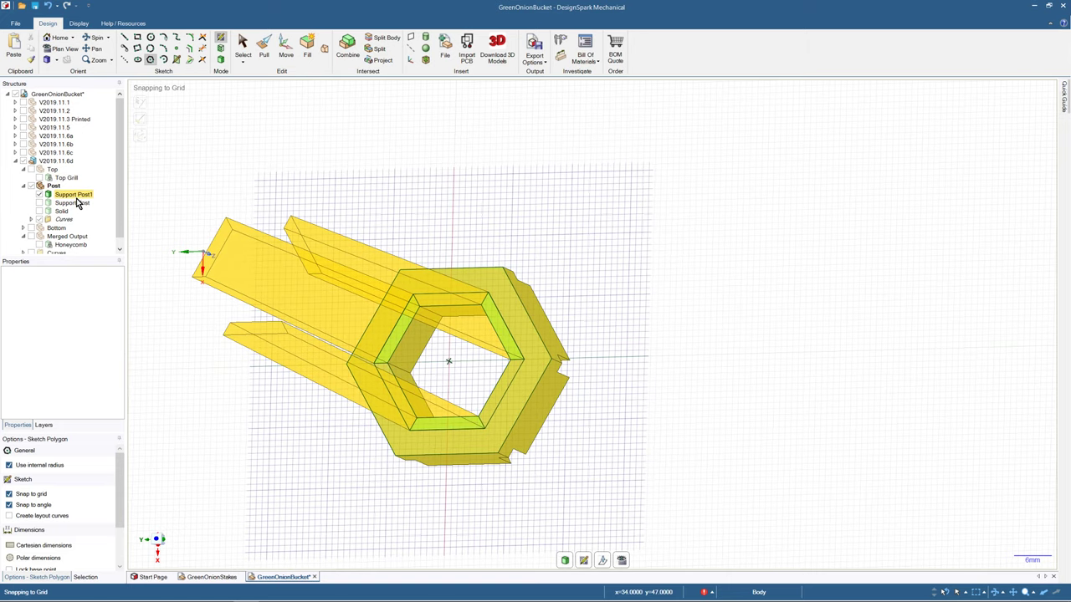
{"action": "left_click", "coordinate": [74, 200]}
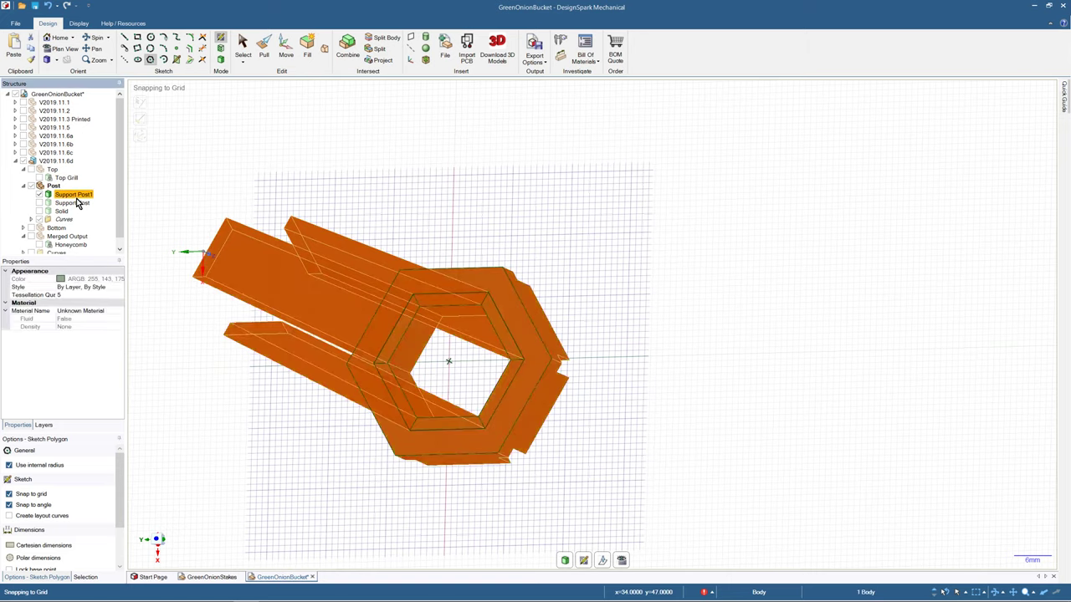
{"action": "left_click", "coordinate": [387, 39]}
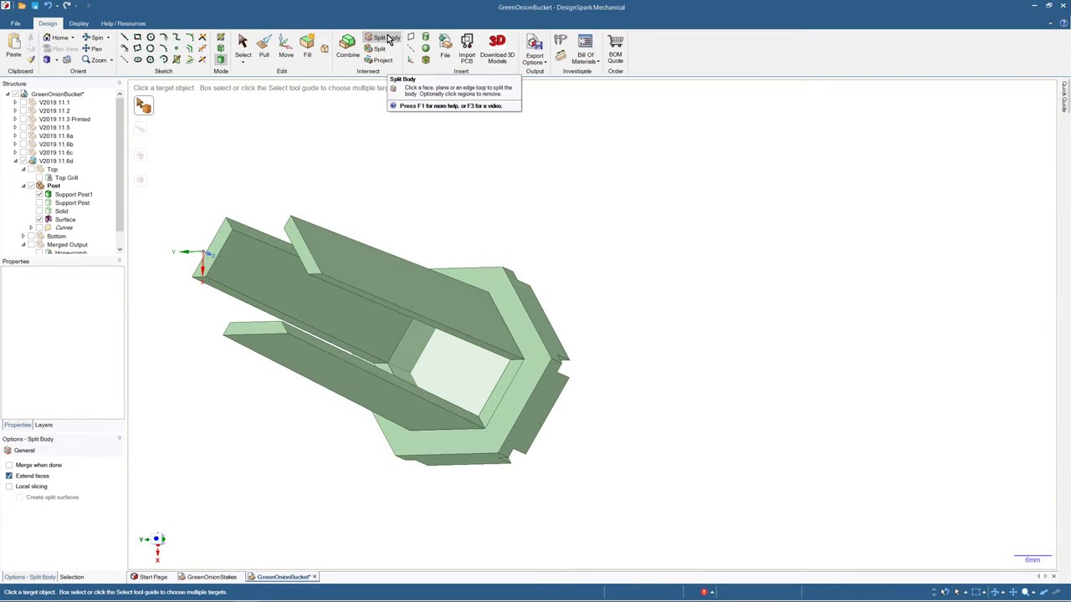
{"action": "left_click", "coordinate": [471, 333]}
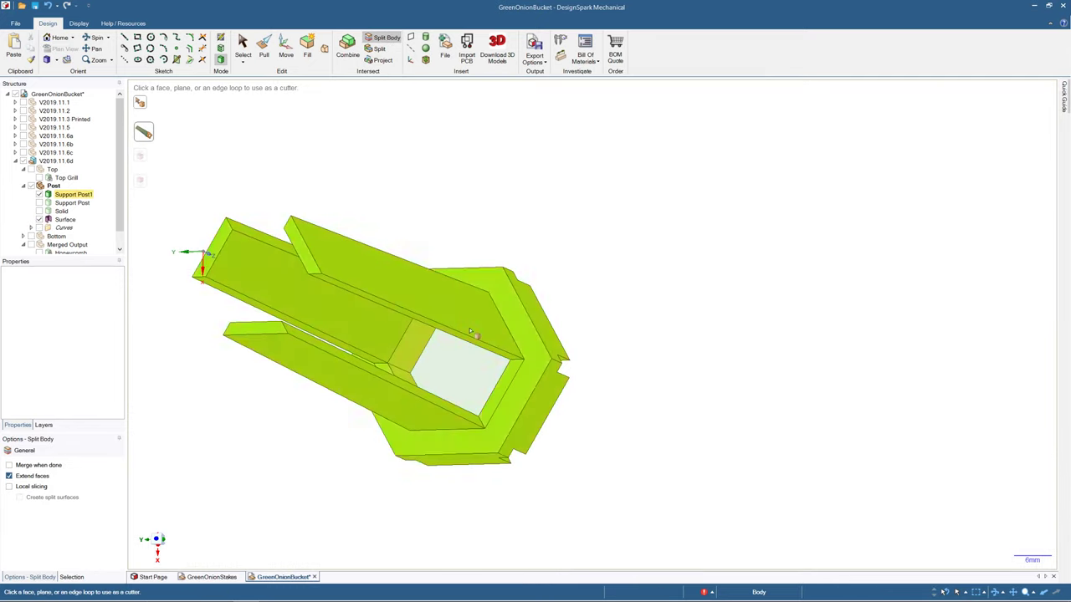
{"action": "left_click", "coordinate": [501, 293]}
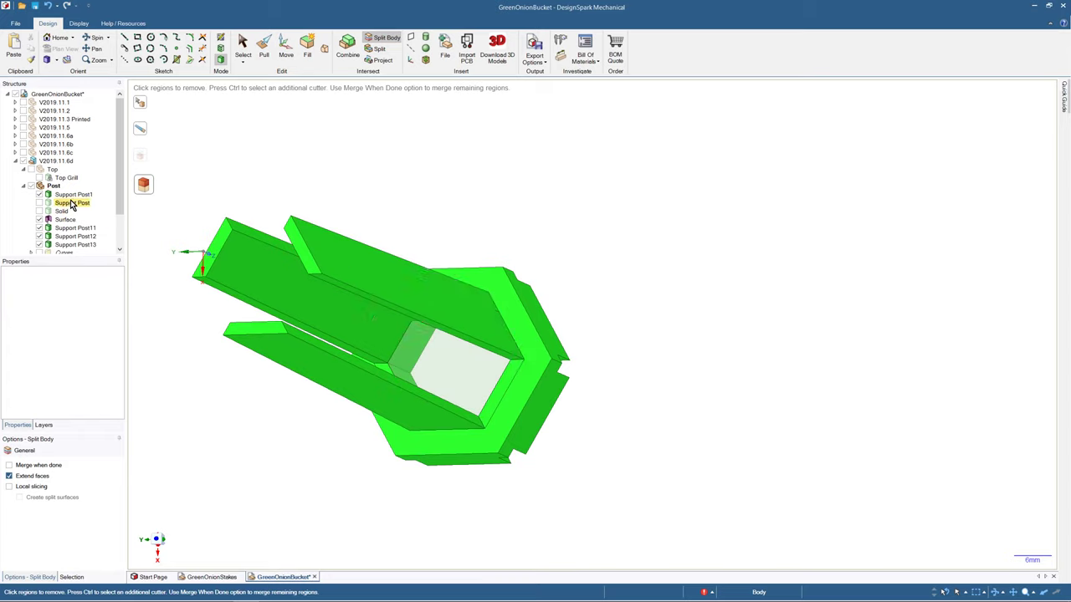
- Hide the split-off arm bodies Support Post11, Support Post12 and Support Post13
{"action": "left_click", "coordinate": [38, 227]}
{"action": "left_click", "coordinate": [40, 237]}
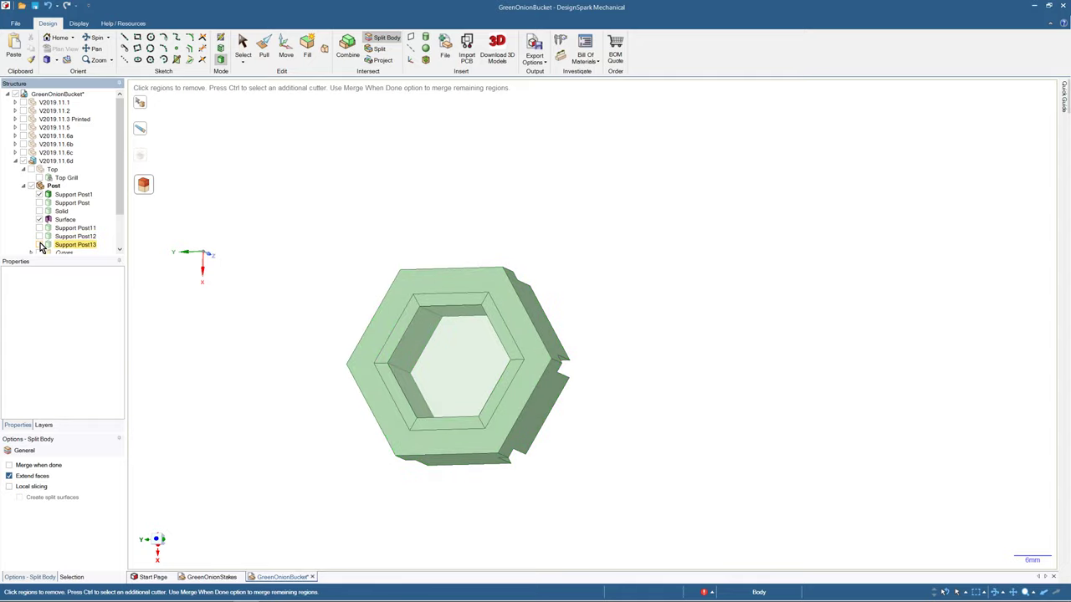
{"action": "middle_click_drag", "start_coordinate": [404, 227], "coordinate": [418, 397]}
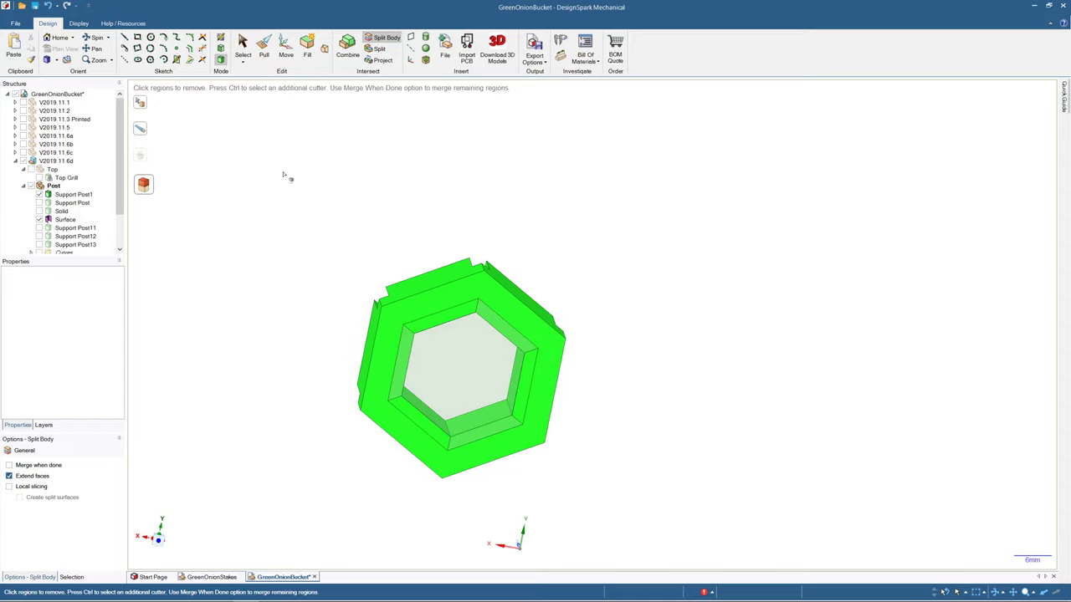
- Check the face edges on the hexagonal ring and delete the hexagonal Surface body
{"action": "left_click", "coordinate": [242, 44]}
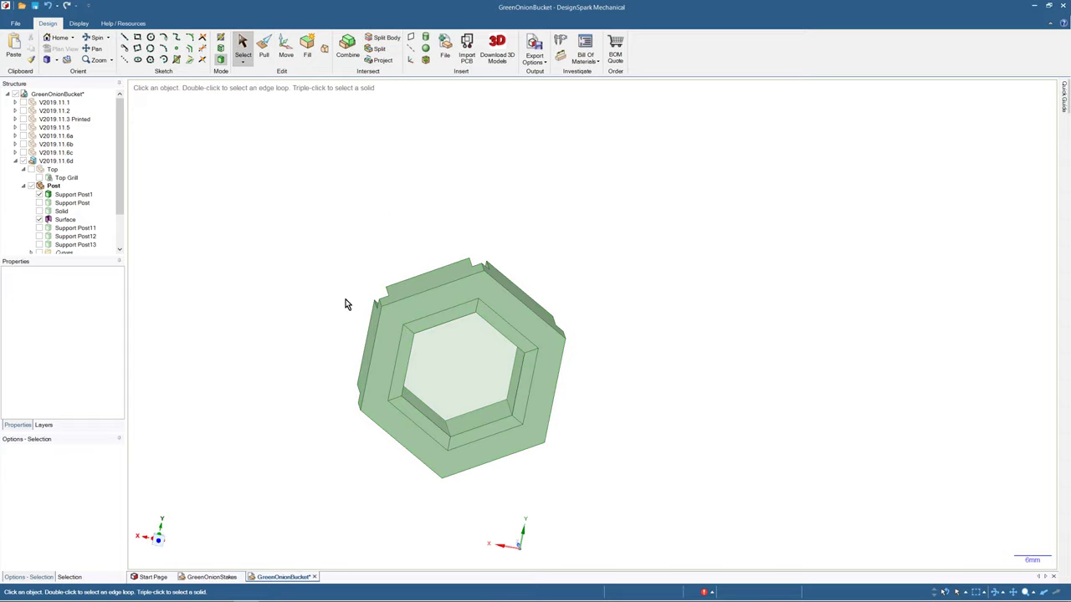
{"action": "left_click", "coordinate": [458, 319]}
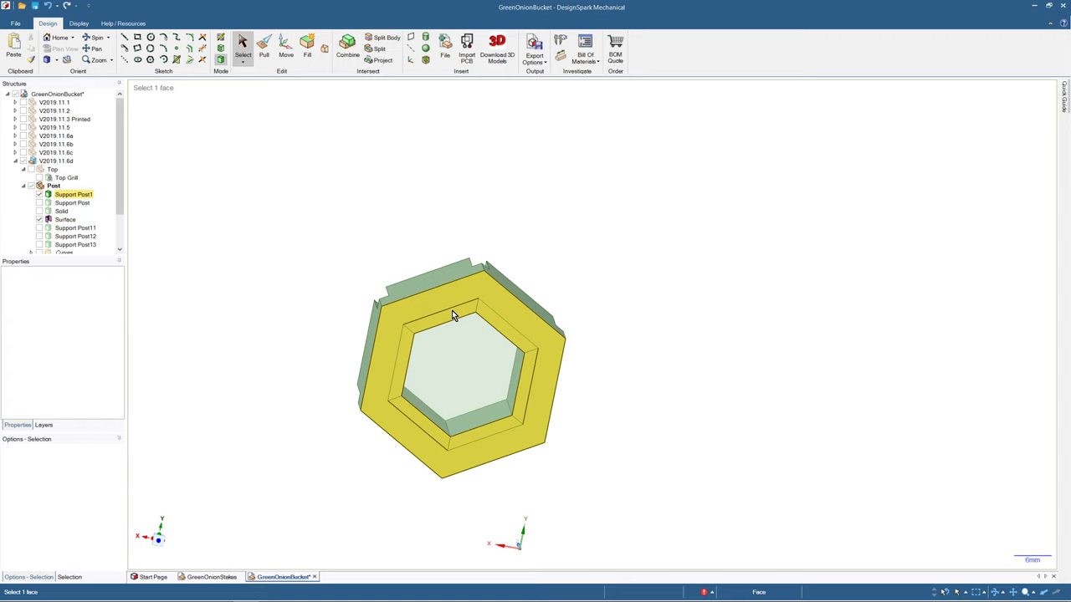
{"action": "left_click", "coordinate": [496, 320]}
{"action": "left_click", "coordinate": [536, 390]}
{"action": "left_click", "coordinate": [481, 377]}
{"action": "left_click", "coordinate": [366, 177]}
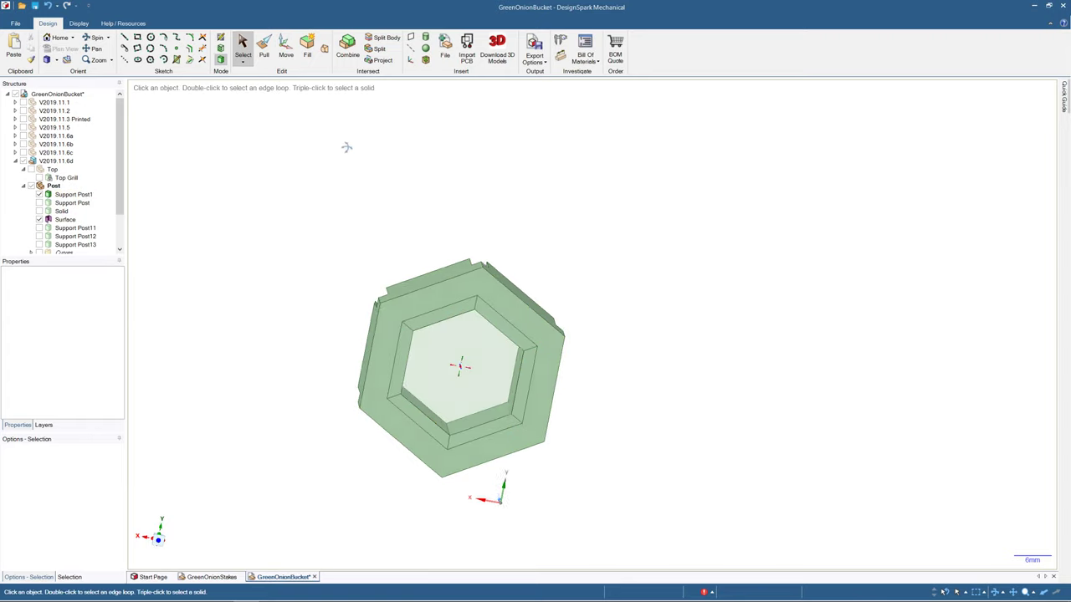
{"action": "middle_click_drag", "start_coordinate": [346, 147], "coordinate": [337, 117]}
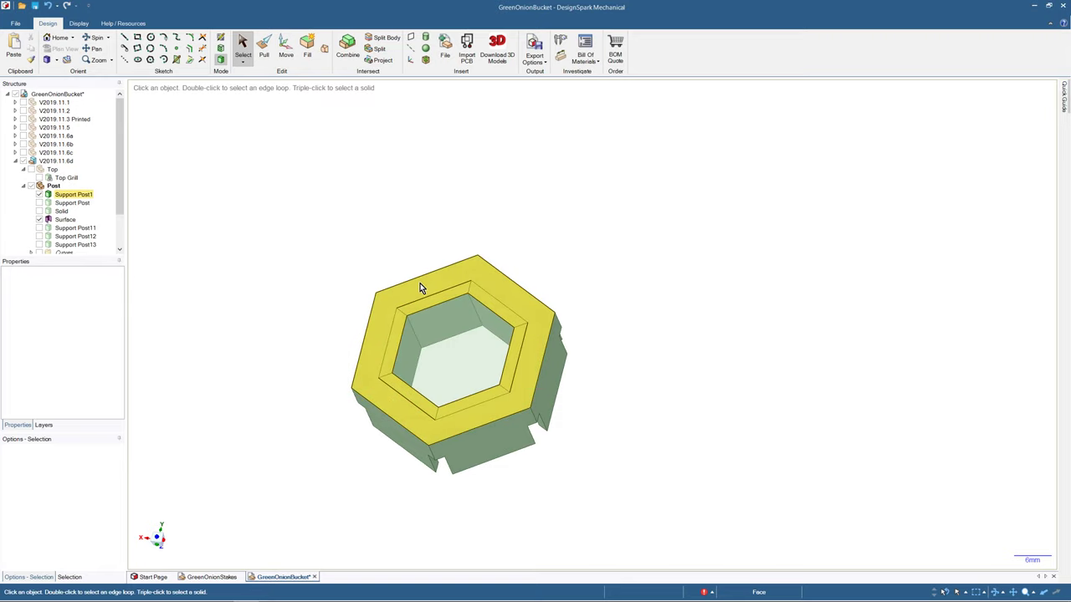
{"action": "left_click", "coordinate": [434, 299]}
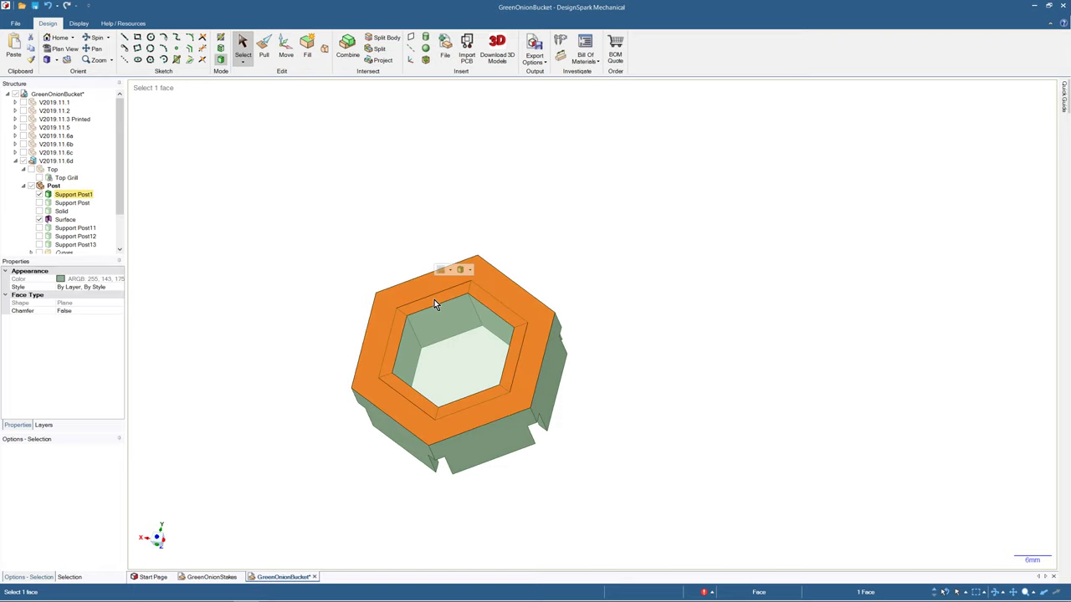
{"action": "left_click", "coordinate": [395, 189]}
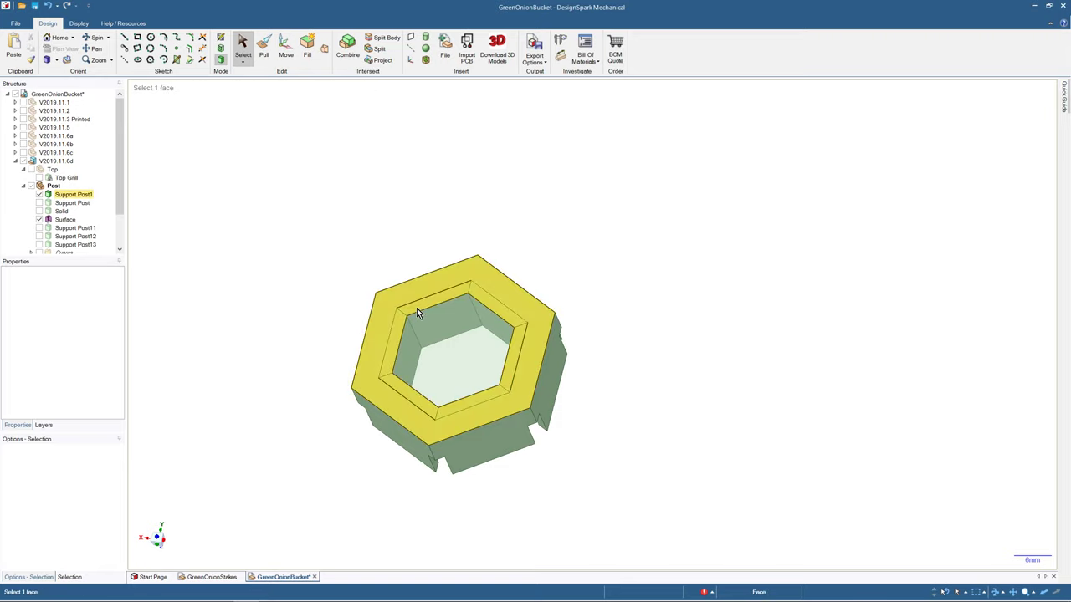
{"action": "left_click", "coordinate": [74, 220]}
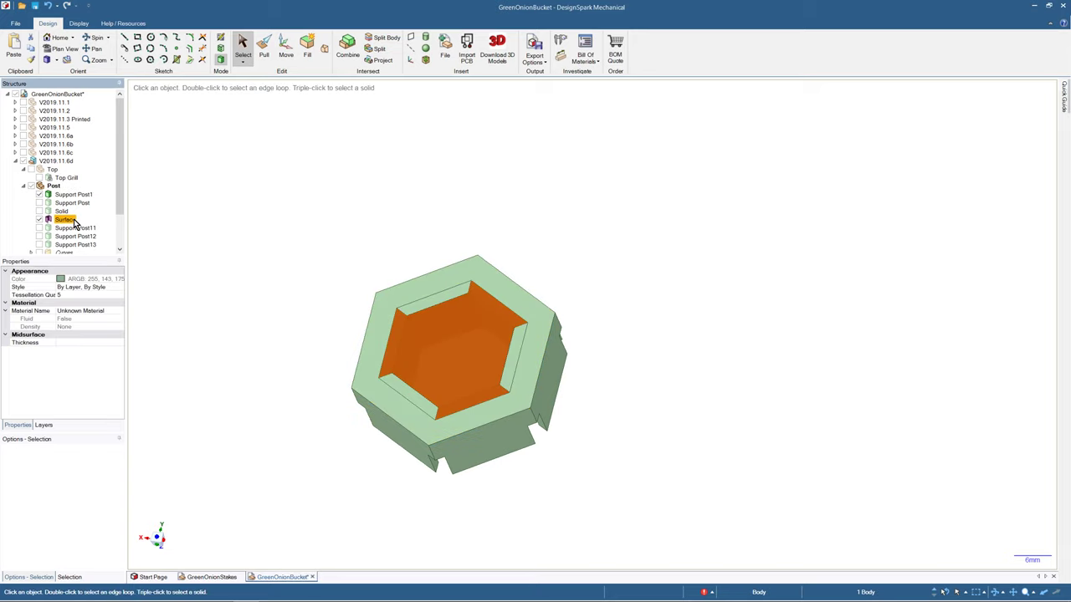
{"action": "key", "text": "Delete"}
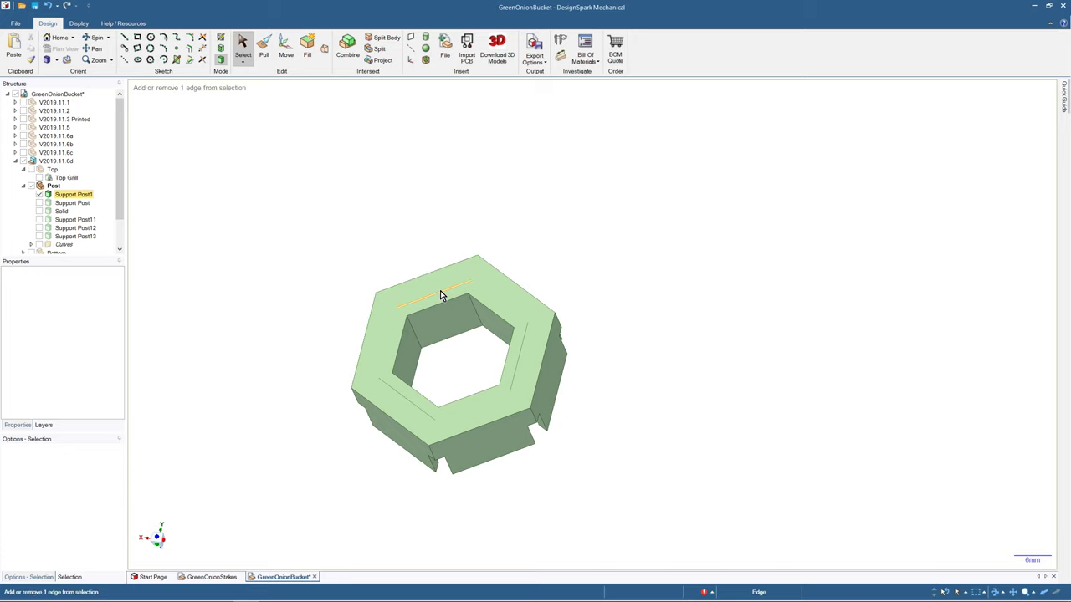
- Undo the surface deletion, the hiding of the arms and the body split
{"action": "key", "text": "ctrl+z"}
{"action": "key", "text": "ctrl+z"}
{"action": "key", "text": "ctrl+z"}
{"action": "key", "text": "ctrl+z"}
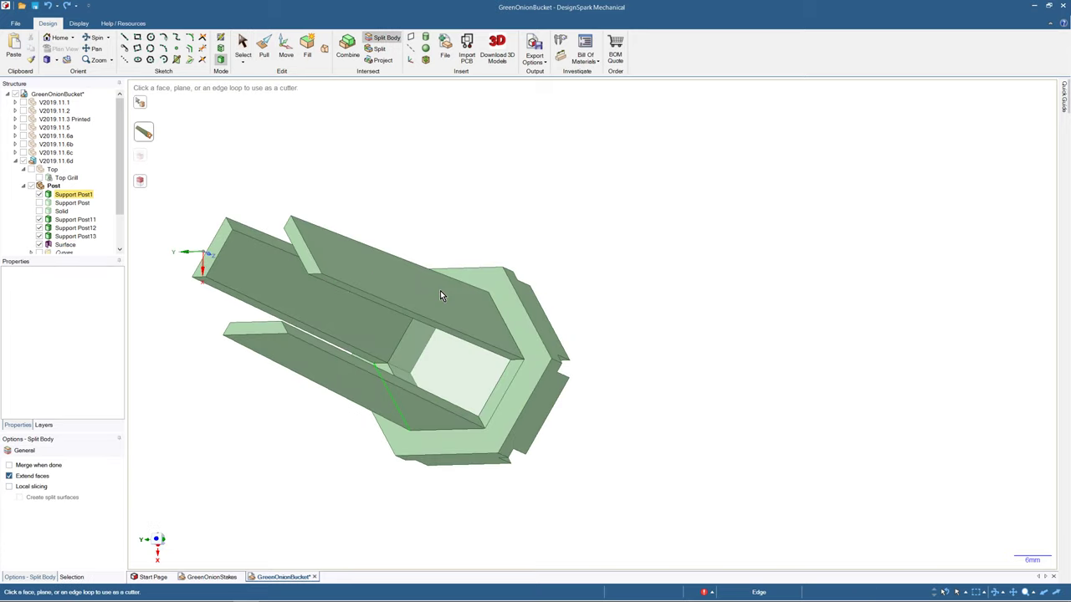
{"action": "key", "text": "ctrl+z"}
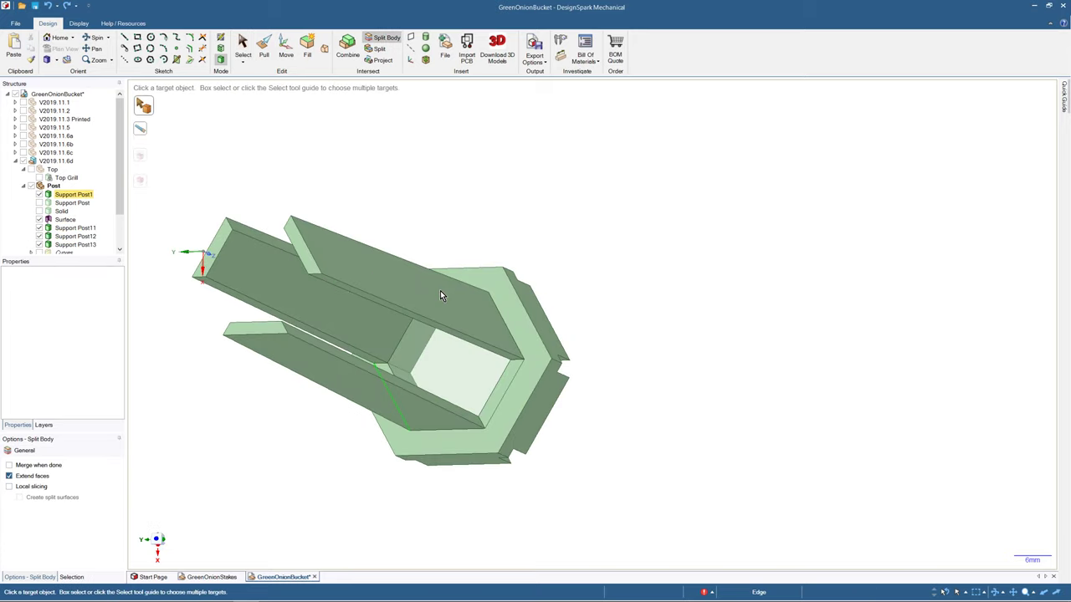
{"action": "key", "text": "ctrl+z"}
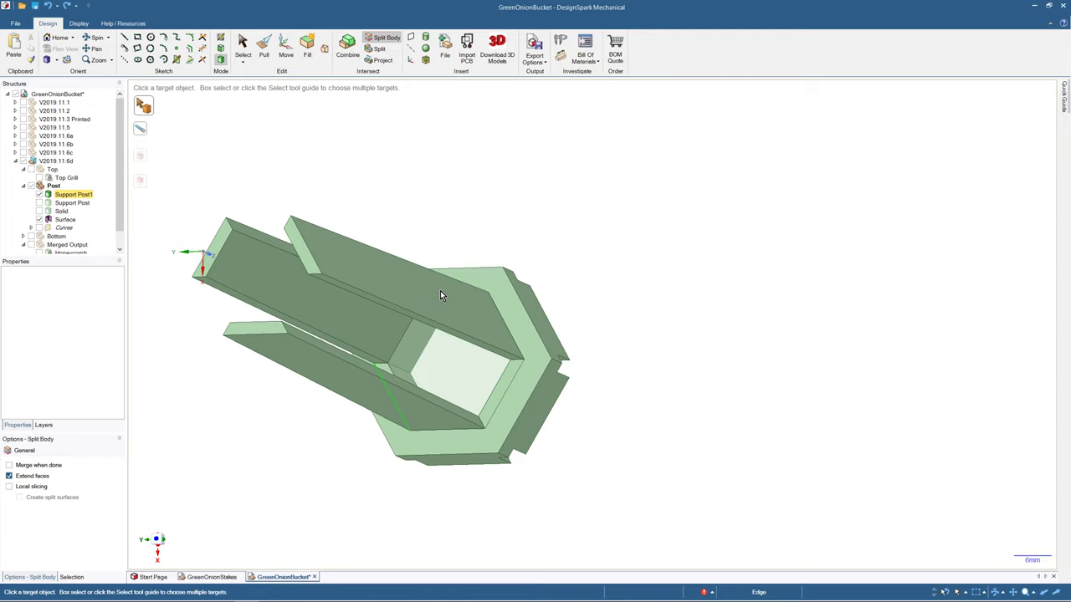
{"action": "left_click", "coordinate": [441, 294]}
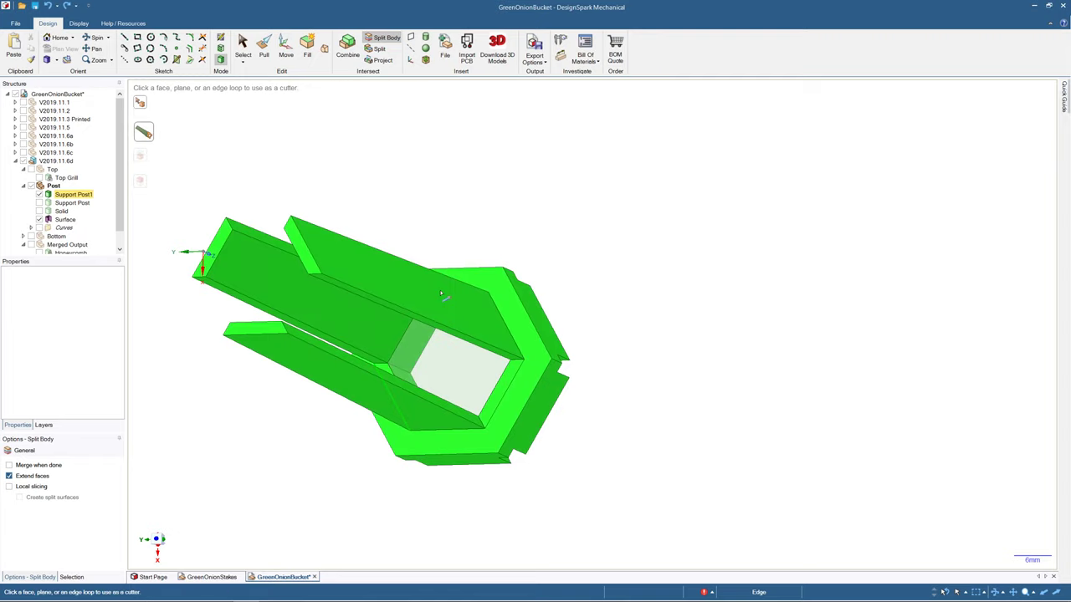
{"action": "middle_click_drag", "start_coordinate": [698, 275], "coordinate": [509, 133]}
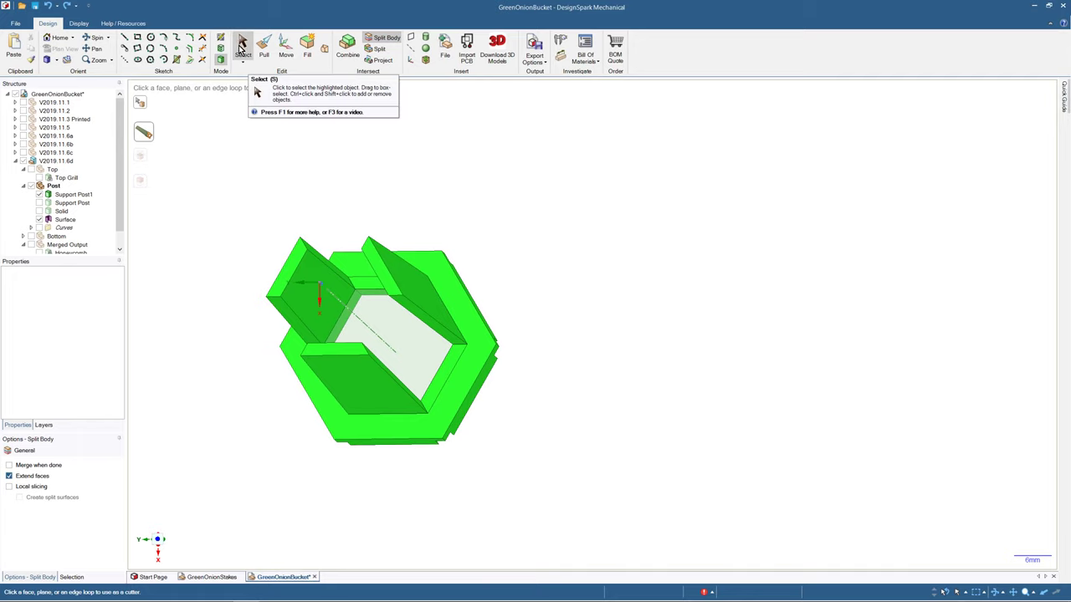
{"action": "left_click", "coordinate": [151, 61]}
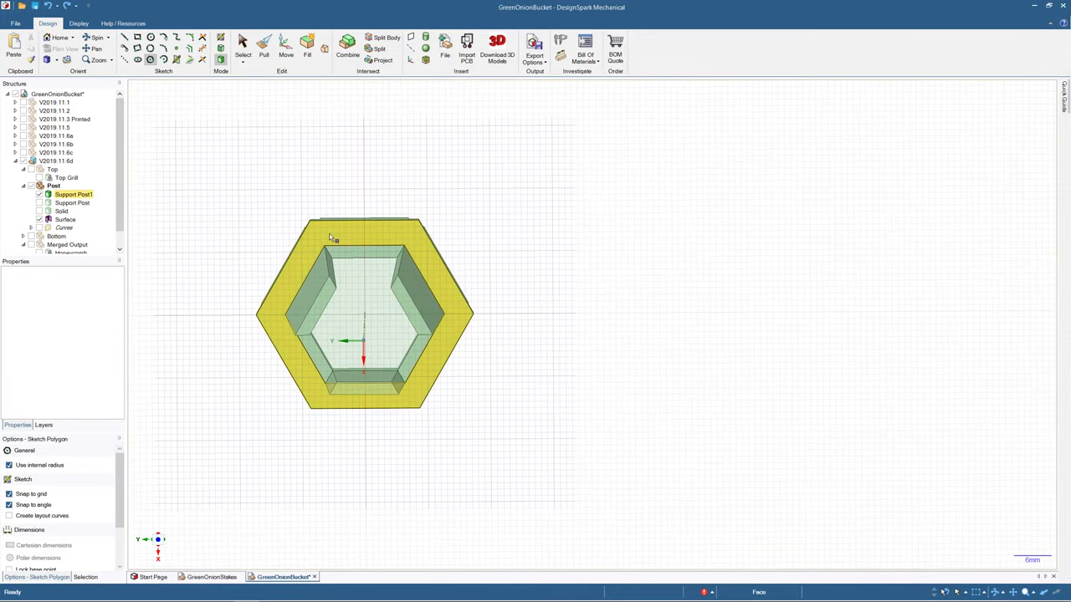
{"action": "left_click", "coordinate": [328, 233]}
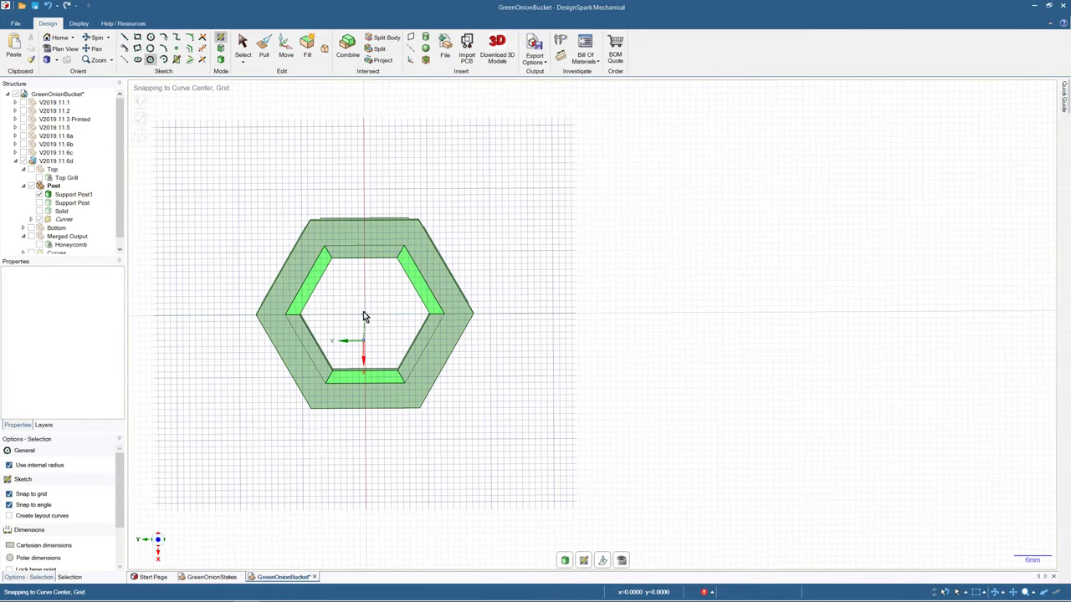
{"action": "key", "text": "d"}
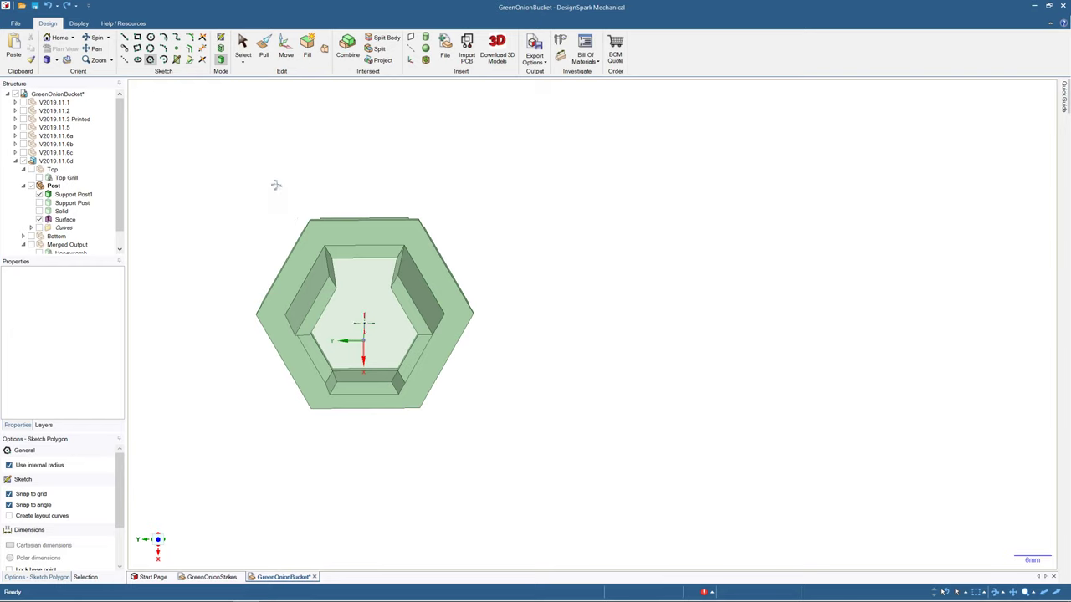
{"action": "left_click", "coordinate": [243, 44]}
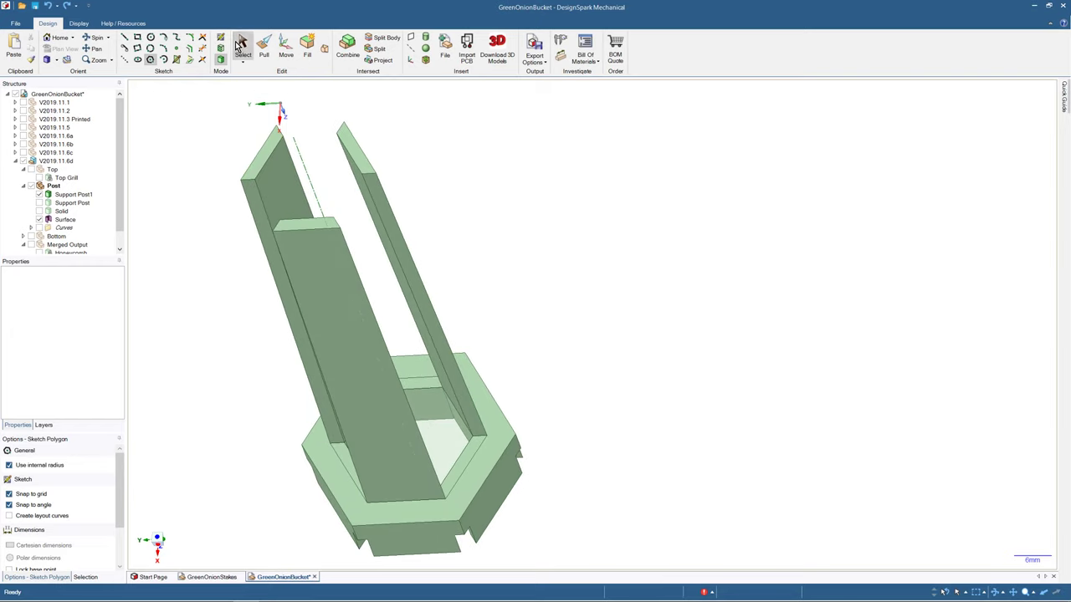
- Split Support Post1 into the hexagonal ring and its three arms, using the ring face where the arms meet it as the cutter
{"action": "left_click", "coordinate": [86, 195]}
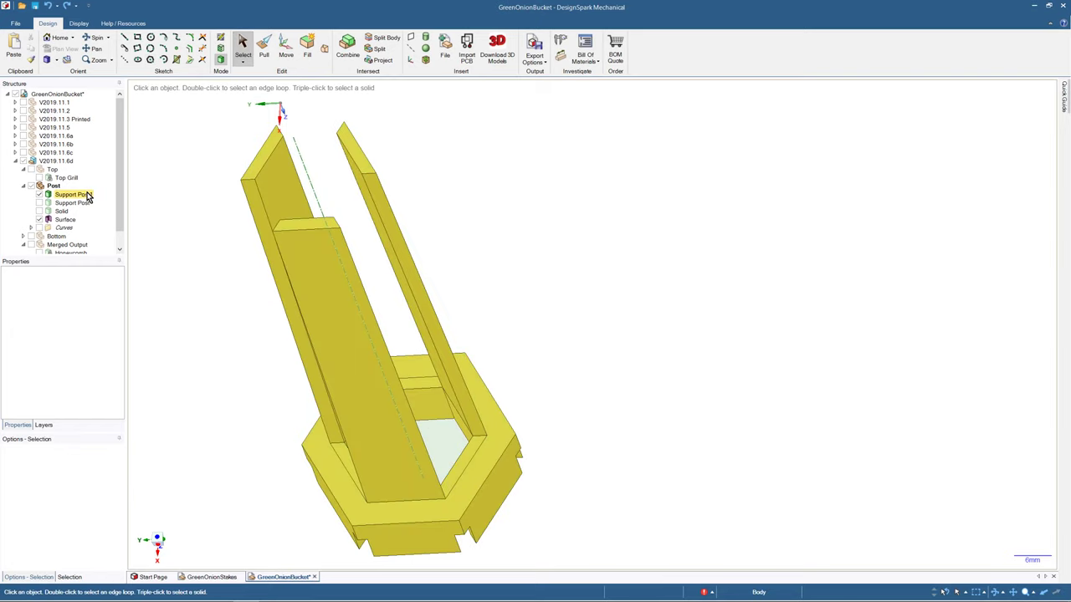
{"action": "left_click", "coordinate": [87, 196]}
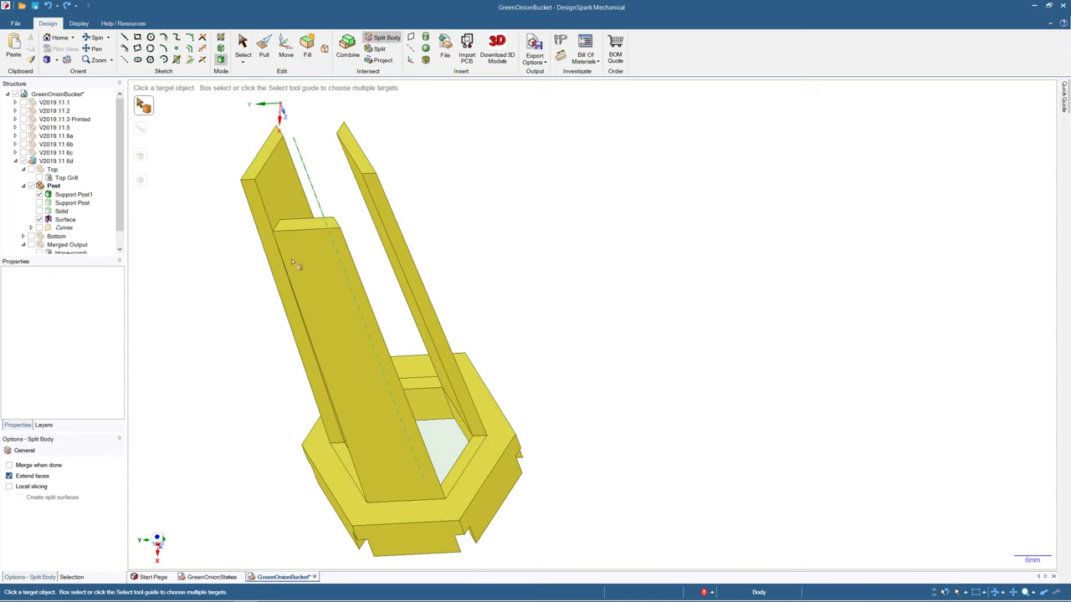
{"action": "left_click", "coordinate": [312, 330]}
{"action": "left_click", "coordinate": [435, 506]}
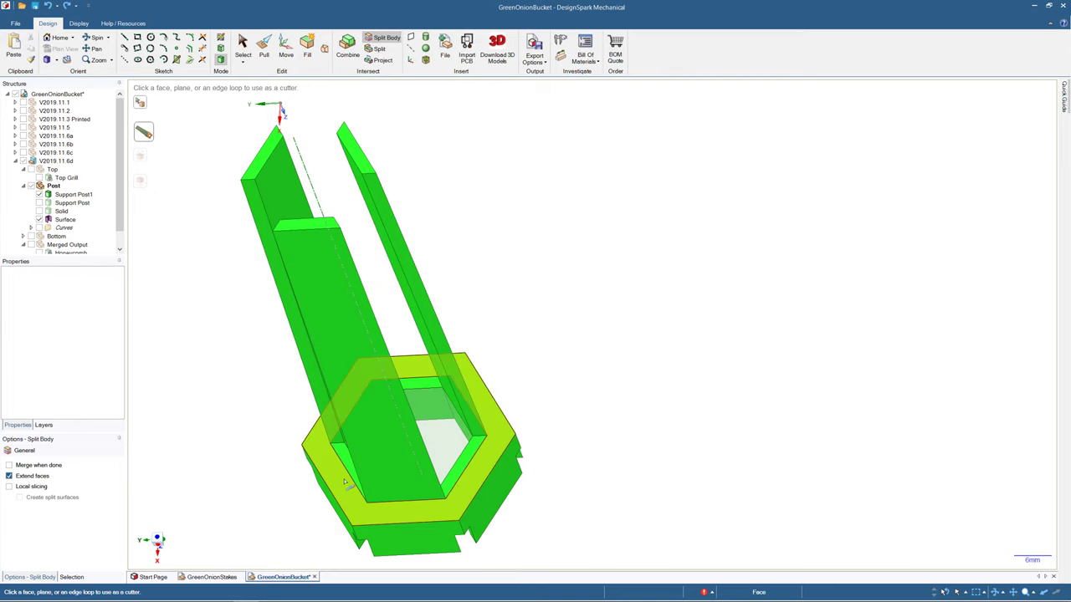
{"action": "left_click", "coordinate": [350, 487]}
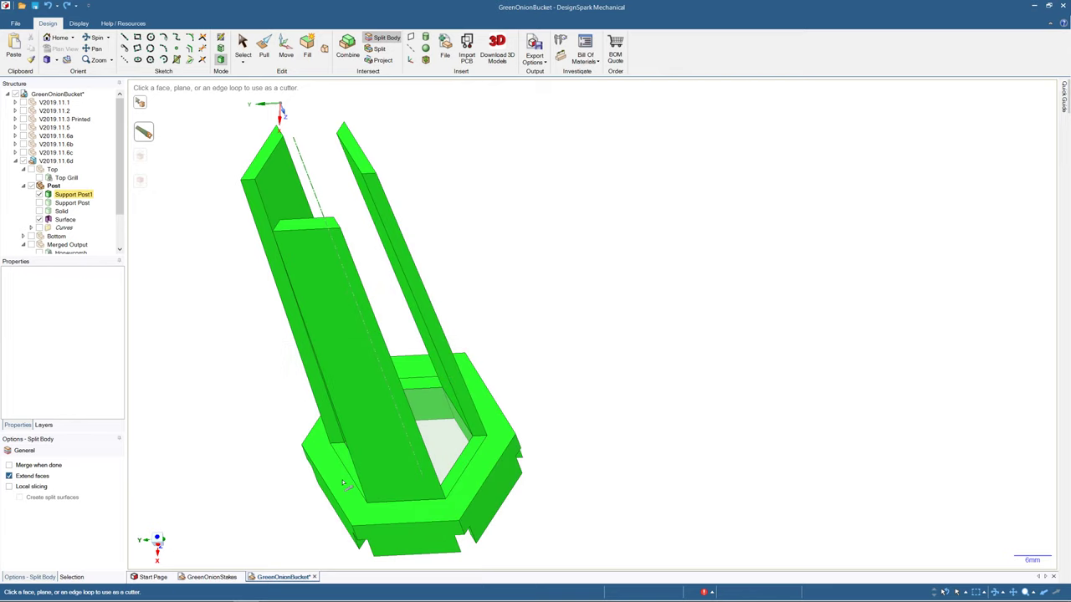
- Hide the split-off arm bodies Support Post11, Support Post12 and Support Post13, and leave the body-splitting command
{"action": "left_click", "coordinate": [39, 228]}
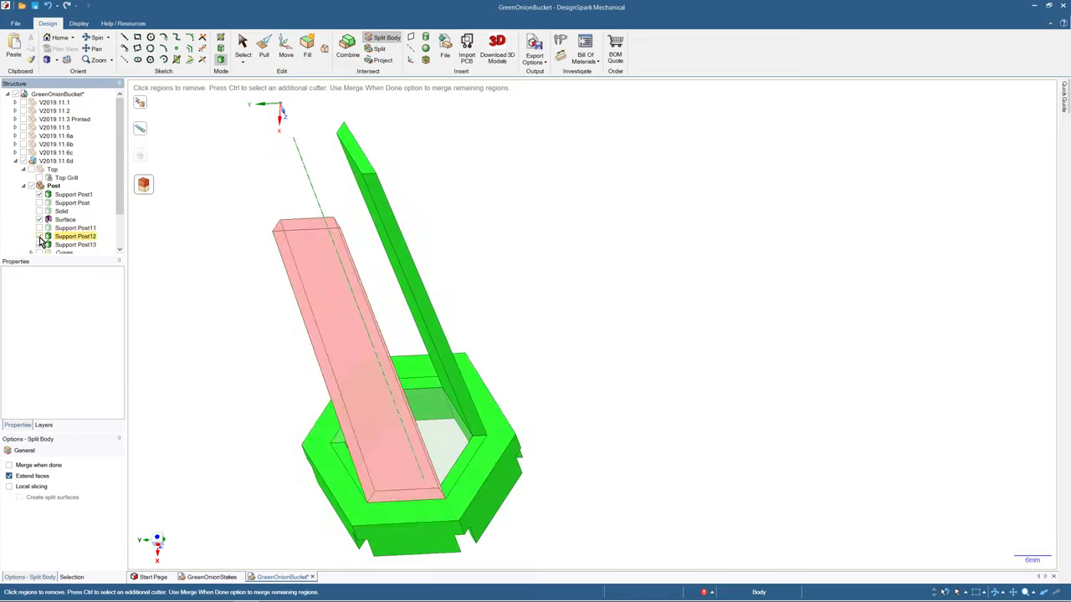
{"action": "left_click", "coordinate": [40, 236]}
{"action": "left_click", "coordinate": [40, 245]}
{"action": "middle_click_drag", "start_coordinate": [396, 338], "coordinate": [397, 370]}
{"action": "scroll", "coordinate": [397, 370], "scroll_direction": "down", "scroll_amount": 1}
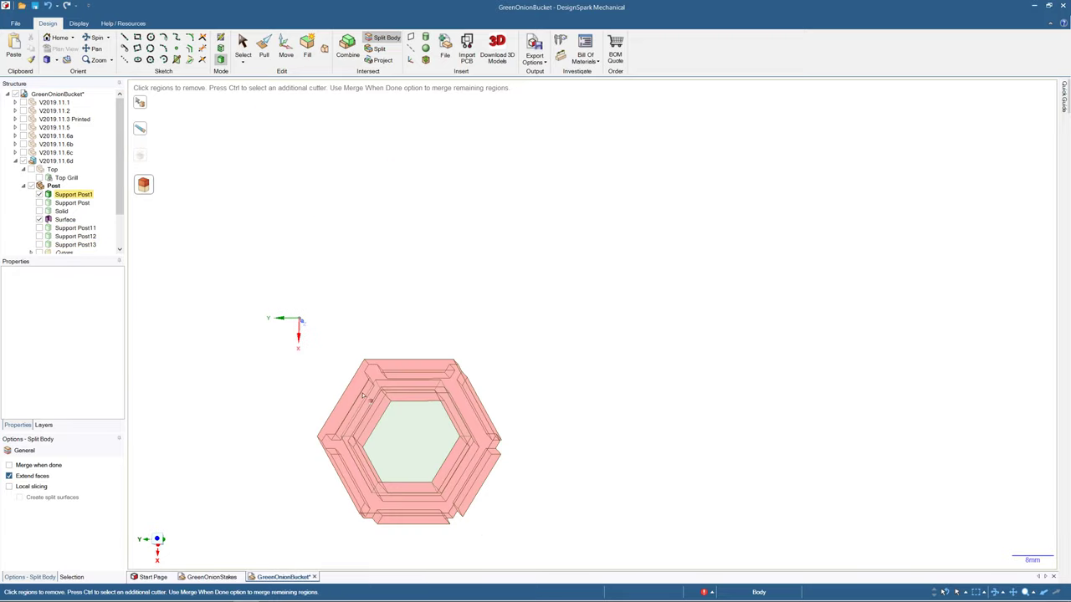
{"action": "left_click", "coordinate": [242, 42]}
{"action": "mouse_move", "coordinate": [360, 335]}
{"action": "middle_mouse_down"}
{"action": "mouse_move", "coordinate": [378, 325]}
{"action": "mouse_move", "coordinate": [370, 359]}
{"action": "mouse_move", "coordinate": [363, 338]}
{"action": "middle_mouse_up"}
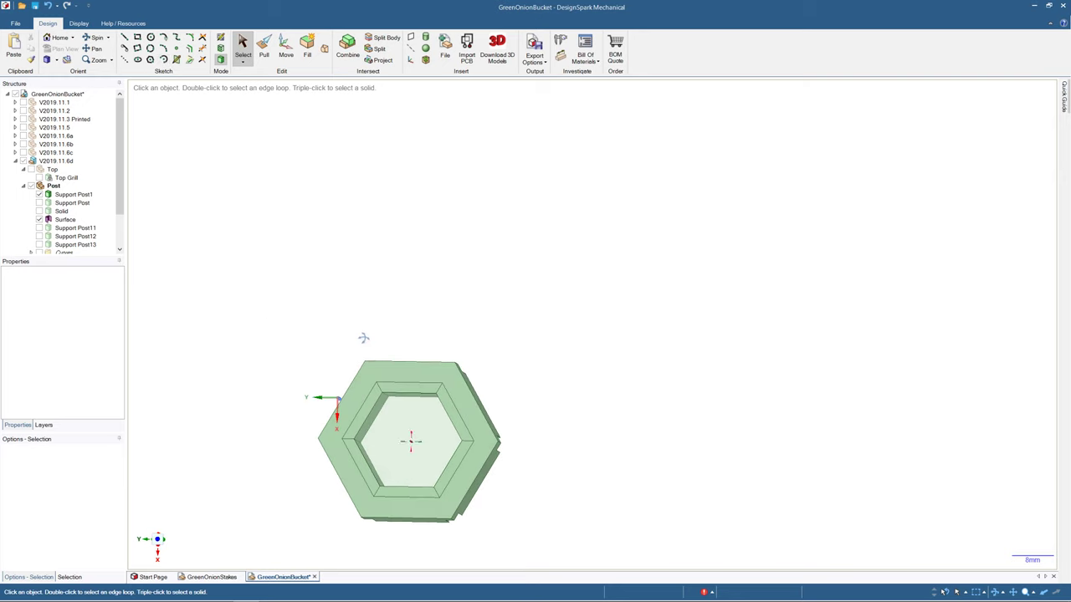
- Sketch a six-sided polygon with an 18 mm internal diameter on the ring's face, centred on its opening
{"action": "left_click", "coordinate": [138, 39]}
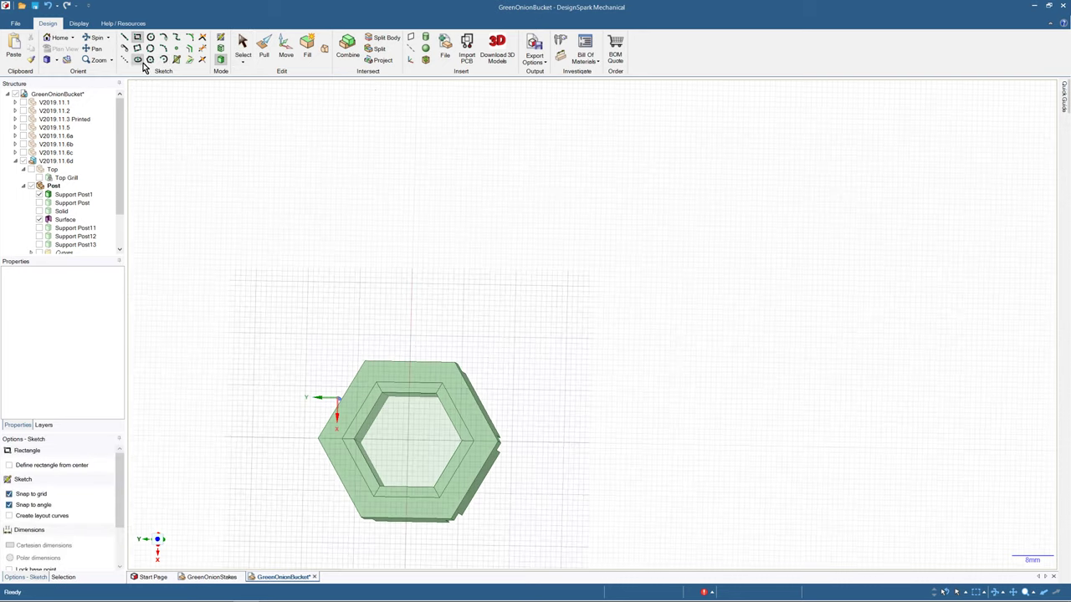
{"action": "left_click", "coordinate": [411, 441]}
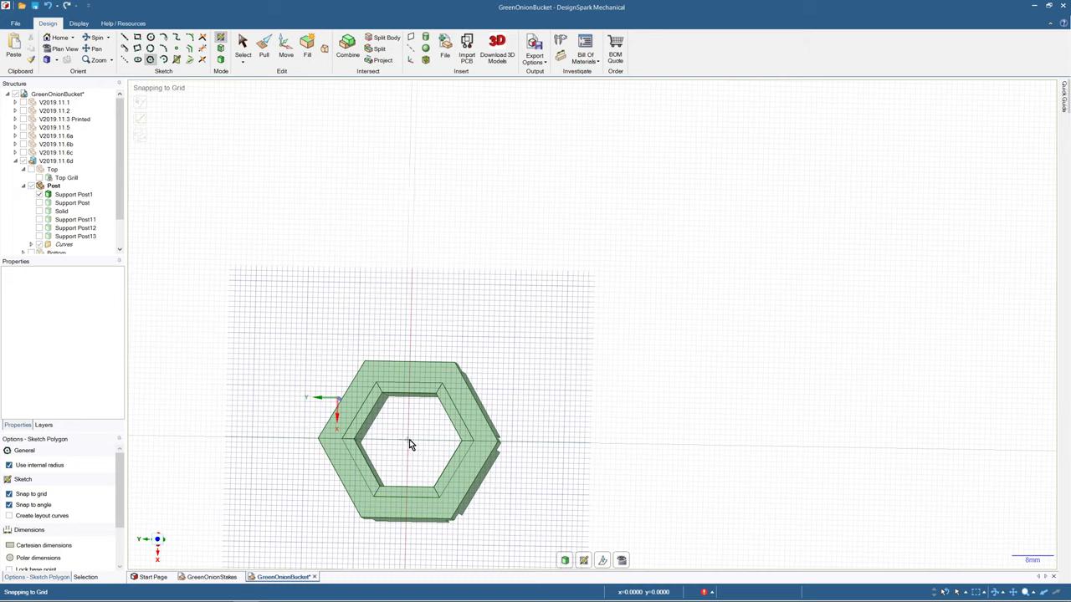
{"action": "left_click", "coordinate": [409, 440]}
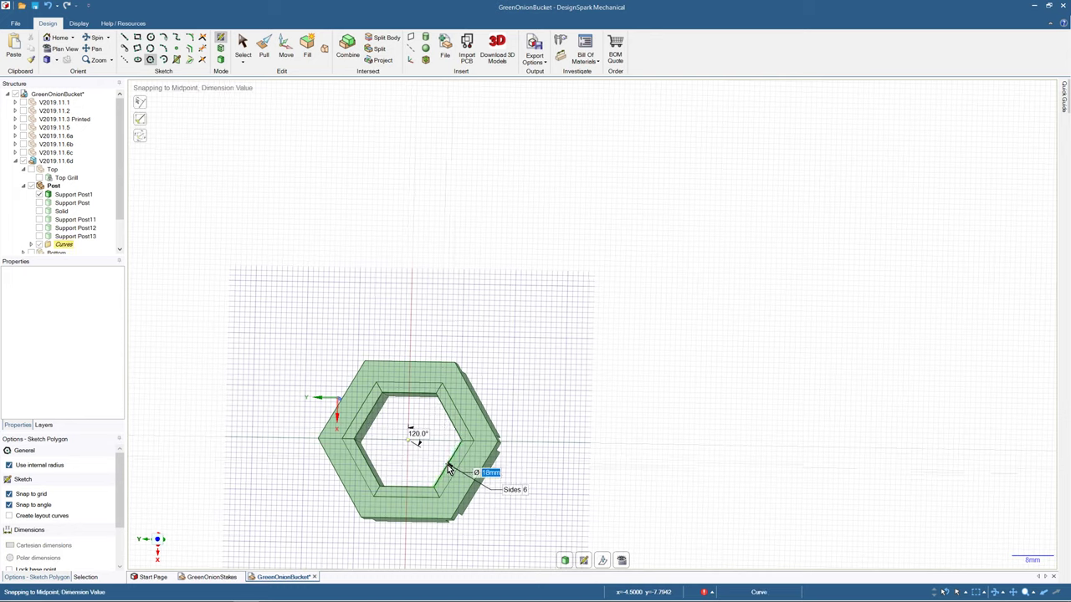
{"action": "left_click", "coordinate": [448, 471]}
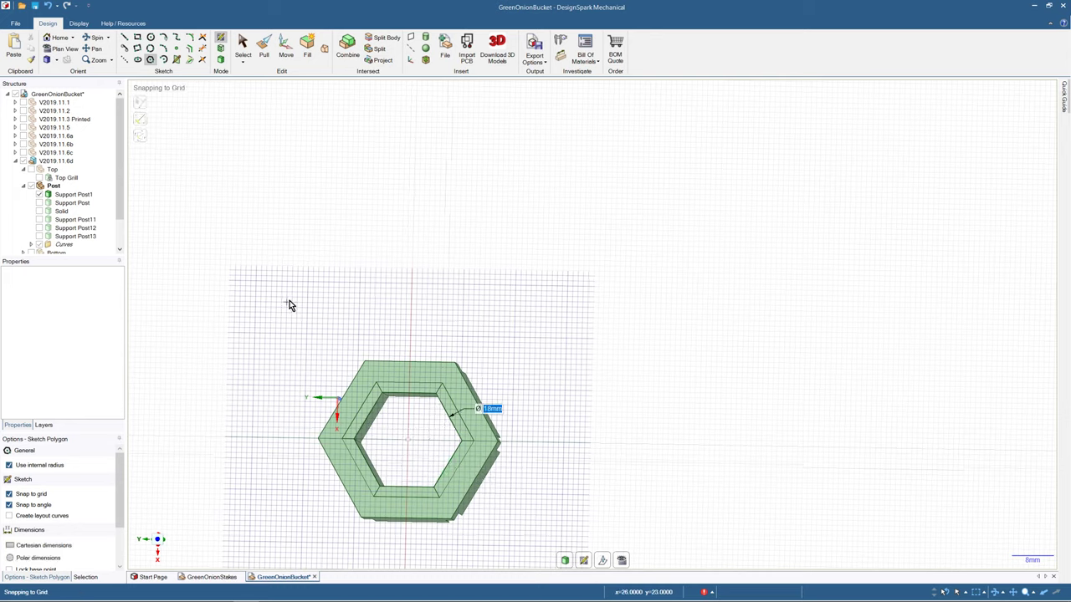
{"action": "key", "text": "Escape"}
{"action": "mouse_move", "coordinate": [323, 423]}
{"action": "middle_mouse_down"}
{"action": "mouse_move", "coordinate": [304, 350]}
{"action": "mouse_move", "coordinate": [310, 364]}
{"action": "middle_mouse_up"}
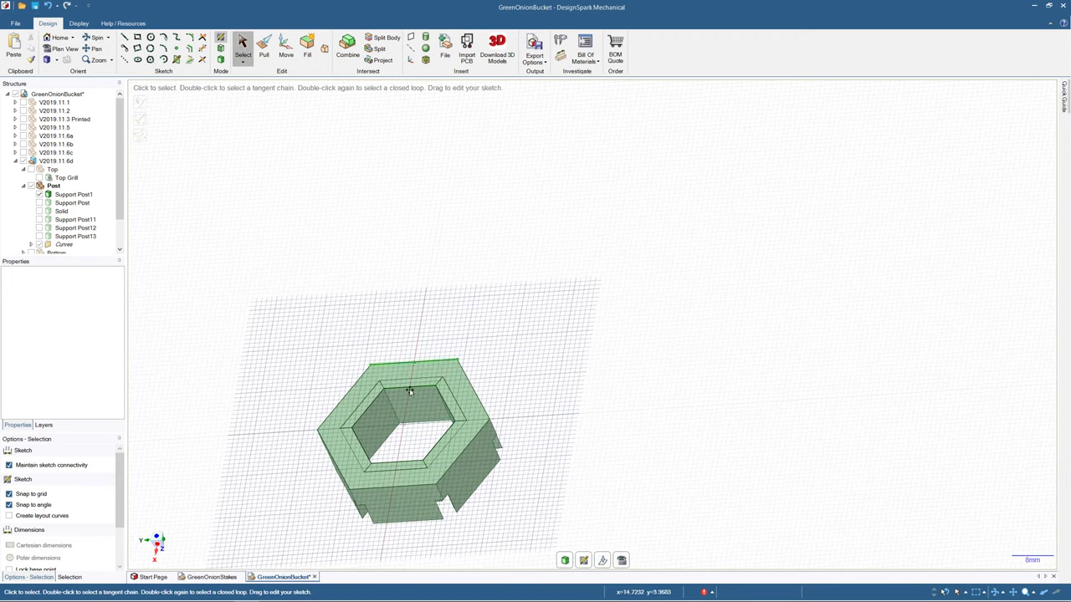
- Leave the sketch and delete the hexagonal Surface body that fills the ring's opening
{"action": "left_click", "coordinate": [262, 43]}
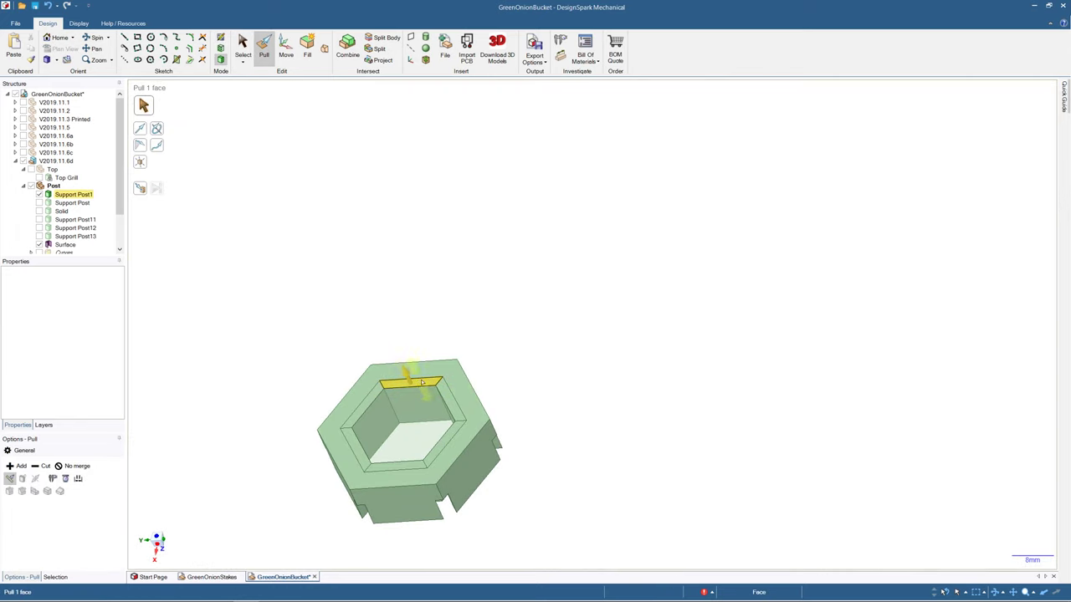
{"action": "left_click", "coordinate": [427, 458]}
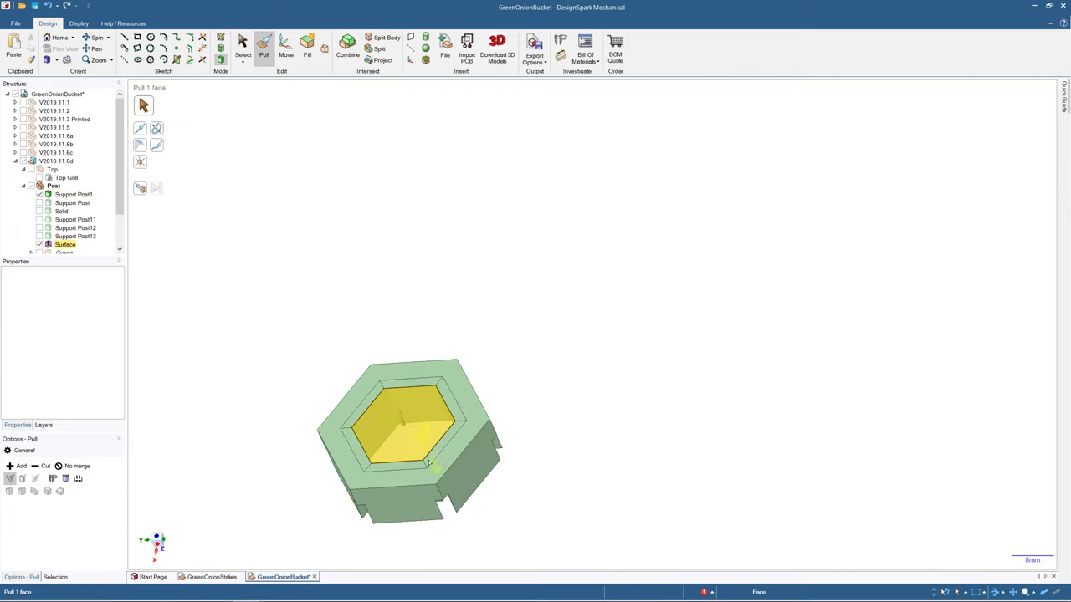
{"action": "left_click", "coordinate": [386, 417]}
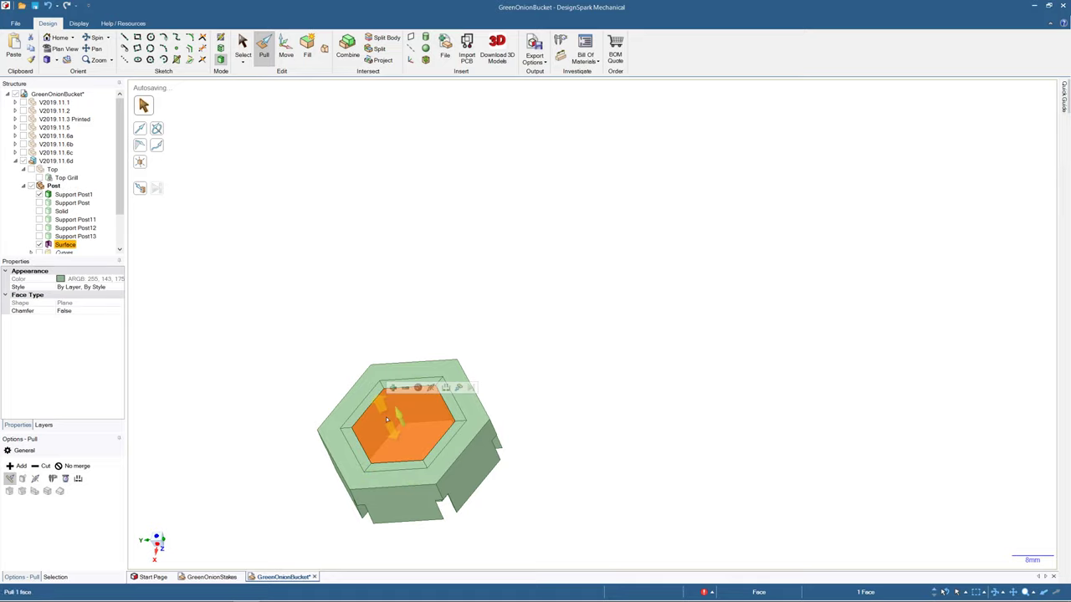
{"action": "key", "text": "Delete"}
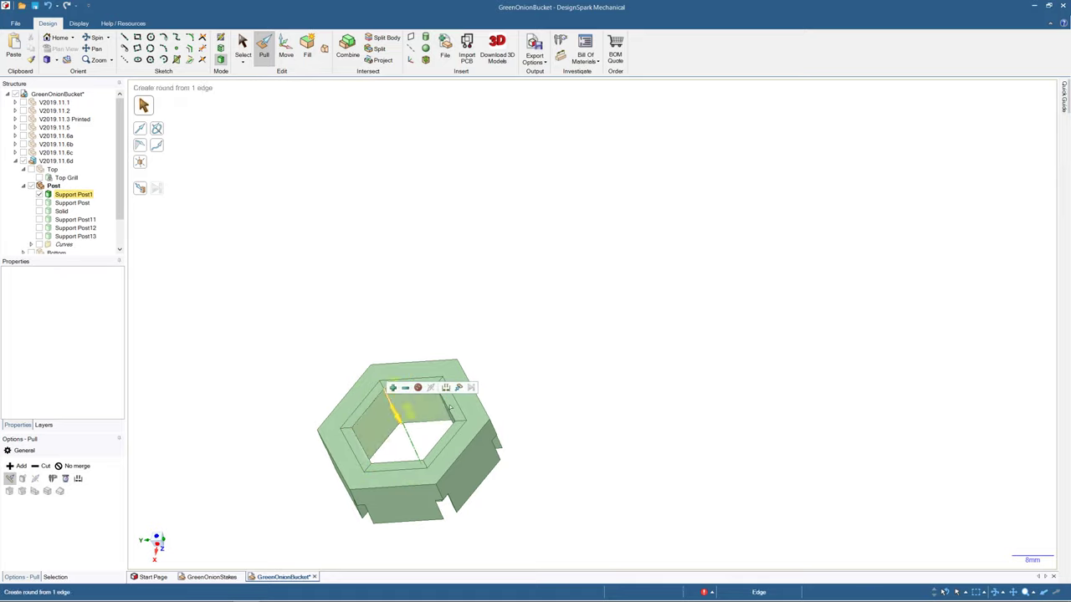
- Show the Support Post and Solid bodies alongside the Support Post1 ring
{"action": "left_click", "coordinate": [74, 205]}
{"action": "middle_click_drag", "start_coordinate": [380, 225], "coordinate": [339, 107]}
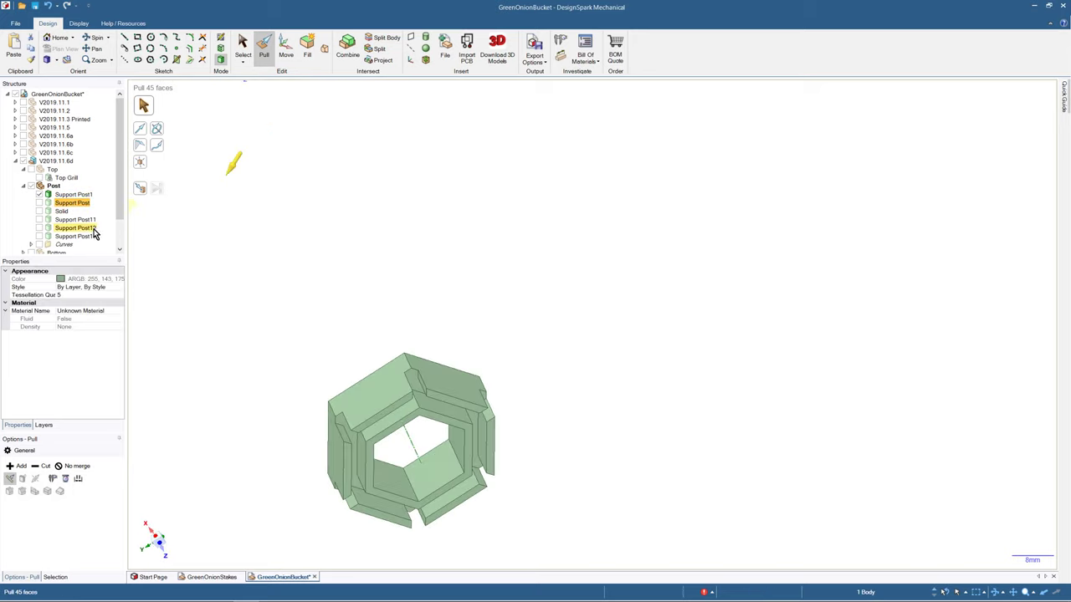
{"action": "left_click", "coordinate": [38, 203]}
{"action": "middle_click_drag", "start_coordinate": [339, 282], "coordinate": [270, 182]}
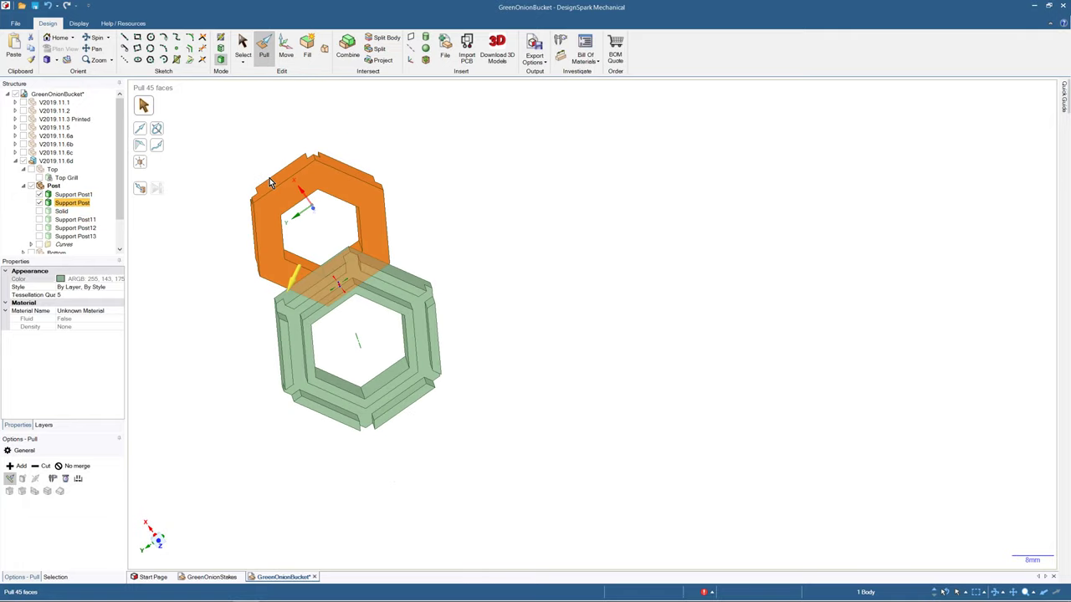
{"action": "left_click", "coordinate": [242, 46]}
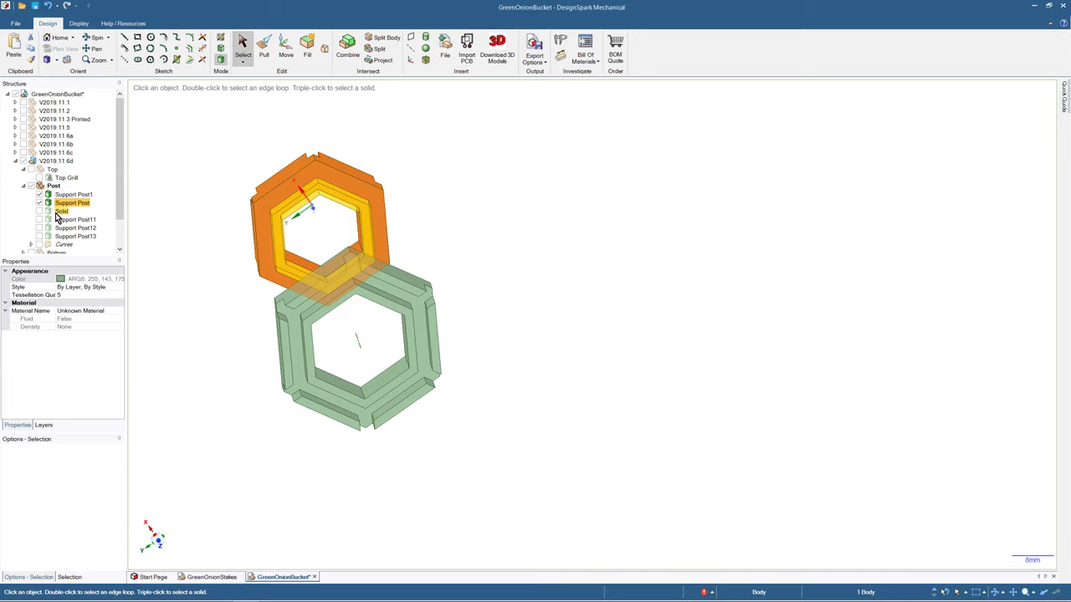
{"action": "left_click", "coordinate": [39, 211]}
{"action": "middle_click_drag", "start_coordinate": [193, 196], "coordinate": [277, 229]}
{"action": "scroll", "coordinate": [211, 202], "scroll_direction": "up", "scroll_amount": 3}
{"action": "scroll", "coordinate": [211, 202], "scroll_direction": "down", "scroll_amount": 7}
{"action": "middle_click_drag", "start_coordinate": [371, 252], "coordinate": [451, 226]}
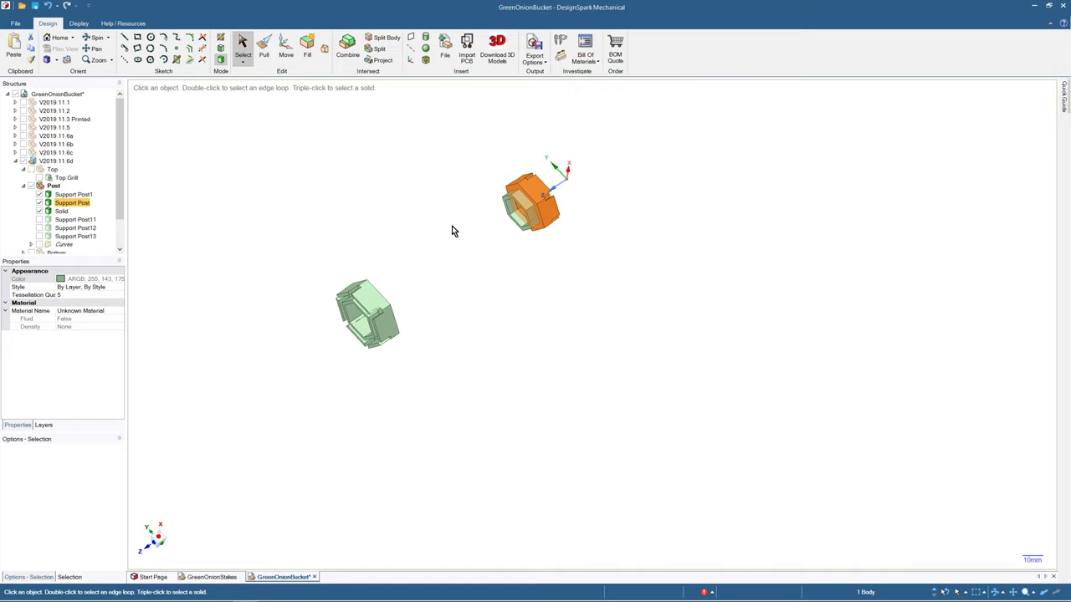
{"action": "mouse_move", "coordinate": [447, 231]}
{"action": "middle_mouse_down", "text": "shift"}
{"action": "mouse_move", "coordinate": [461, 324]}
{"action": "mouse_move", "coordinate": [471, 313]}
{"action": "mouse_move", "coordinate": [433, 318]}
{"action": "mouse_move", "coordinate": [468, 284]}
{"action": "mouse_move", "coordinate": [442, 354]}
{"action": "mouse_move", "coordinate": [390, 200]}
{"action": "mouse_move", "coordinate": [402, 253]}
{"action": "mouse_move", "coordinate": [409, 212]}
{"action": "mouse_move", "coordinate": [477, 332]}
{"action": "mouse_move", "coordinate": [514, 313]}
{"action": "mouse_move", "coordinate": [490, 301]}
{"action": "mouse_move", "coordinate": [501, 266]}
{"action": "middle_mouse_up", "text": "shift"}
{"action": "scroll", "coordinate": [488, 298], "scroll_direction": "up", "scroll_amount": 4}
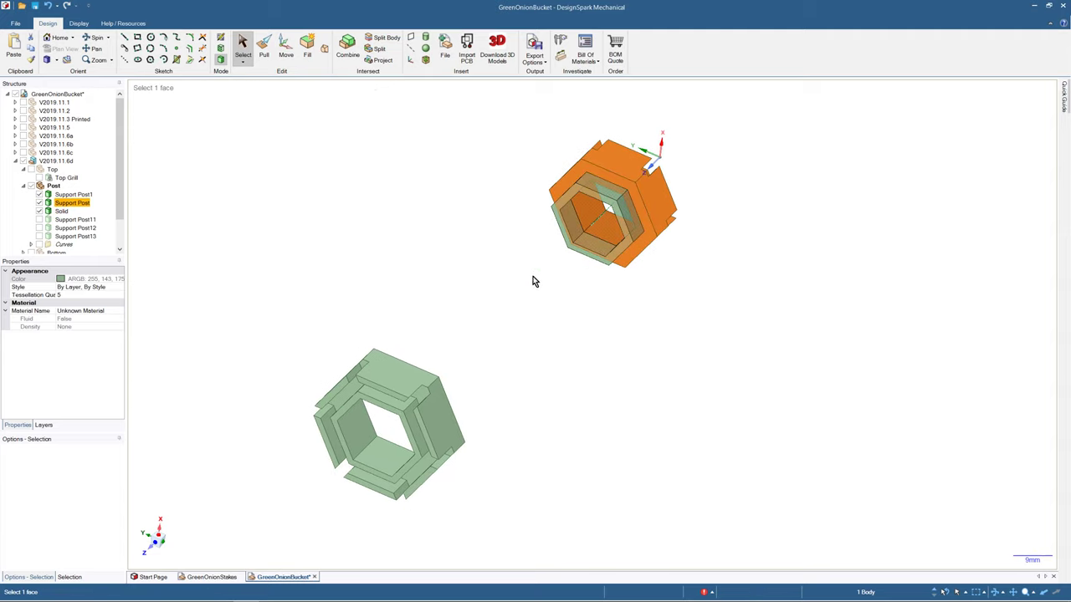
- Rename the Support Post1 body as Bottom
{"action": "left_click", "coordinate": [225, 321]}
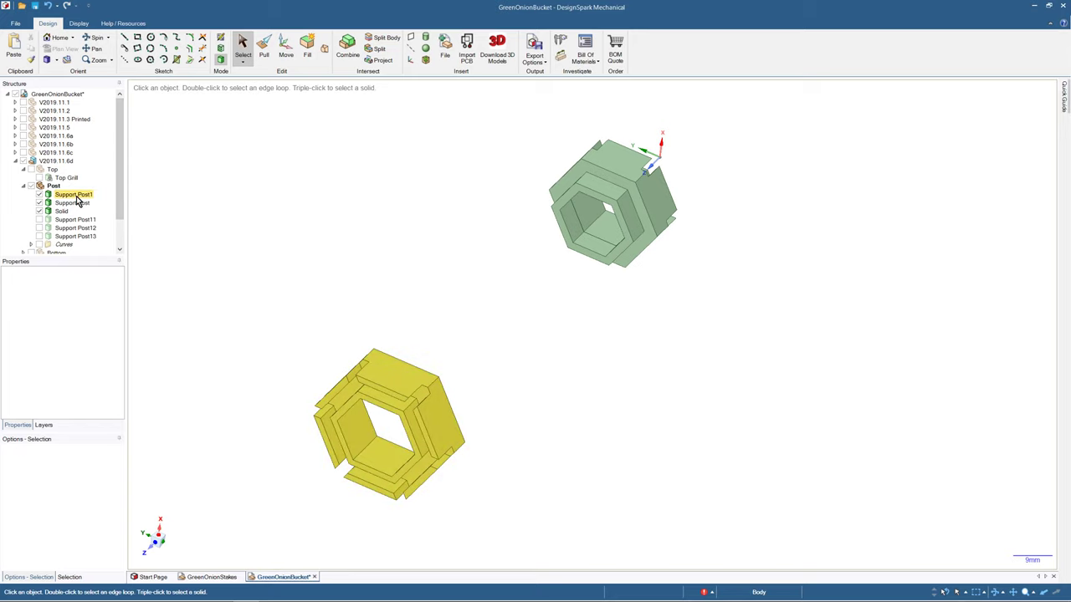
{"action": "double_click", "coordinate": [76, 196]}
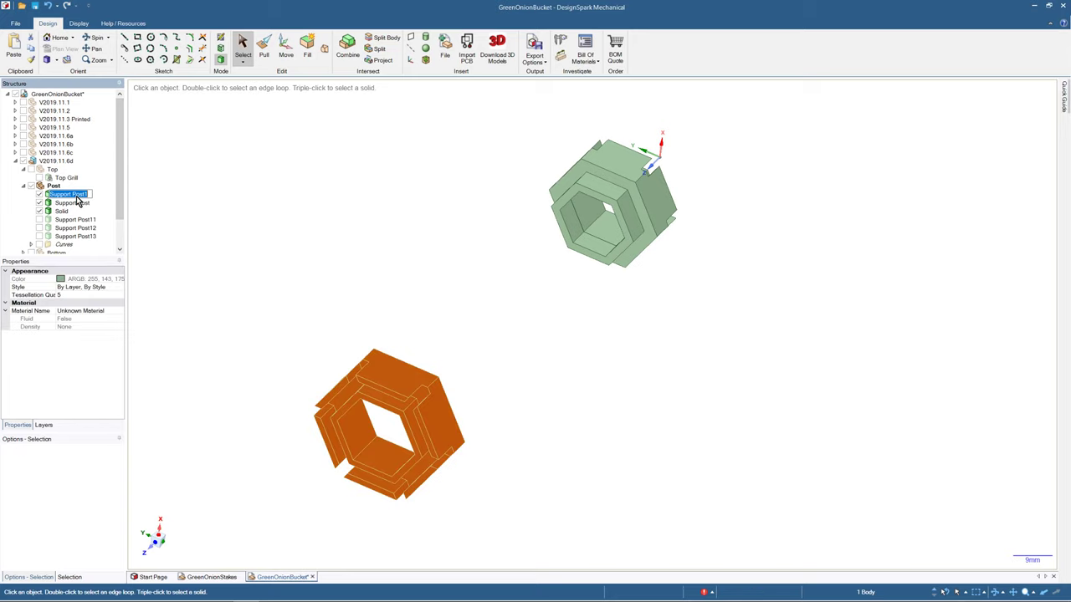
{"action": "type", "text": "Bottom"}
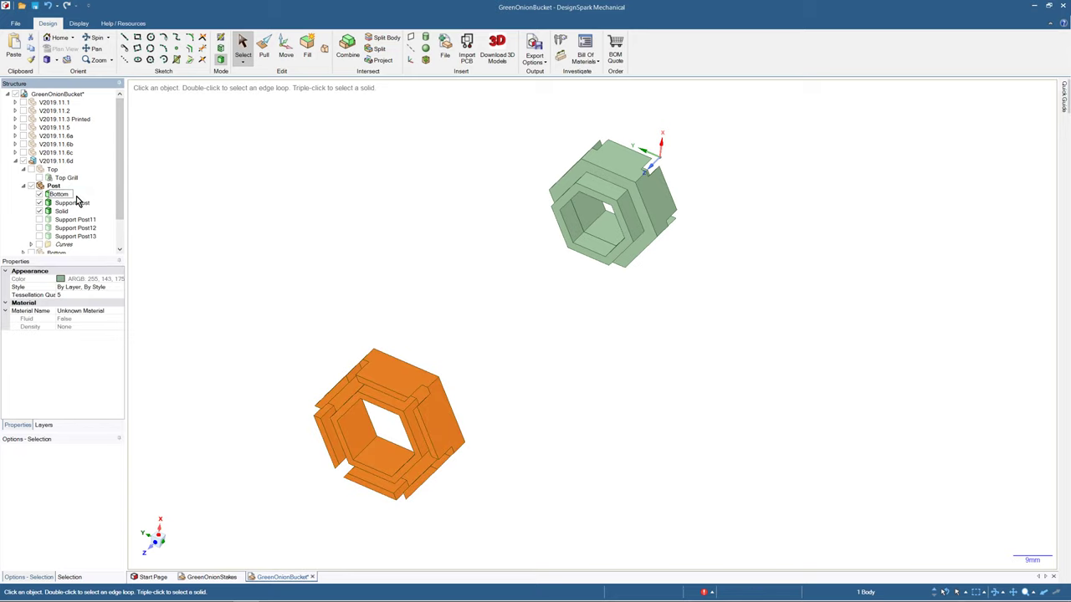
{"action": "type", "text": "Bottom"}
{"action": "key", "text": "Return"}
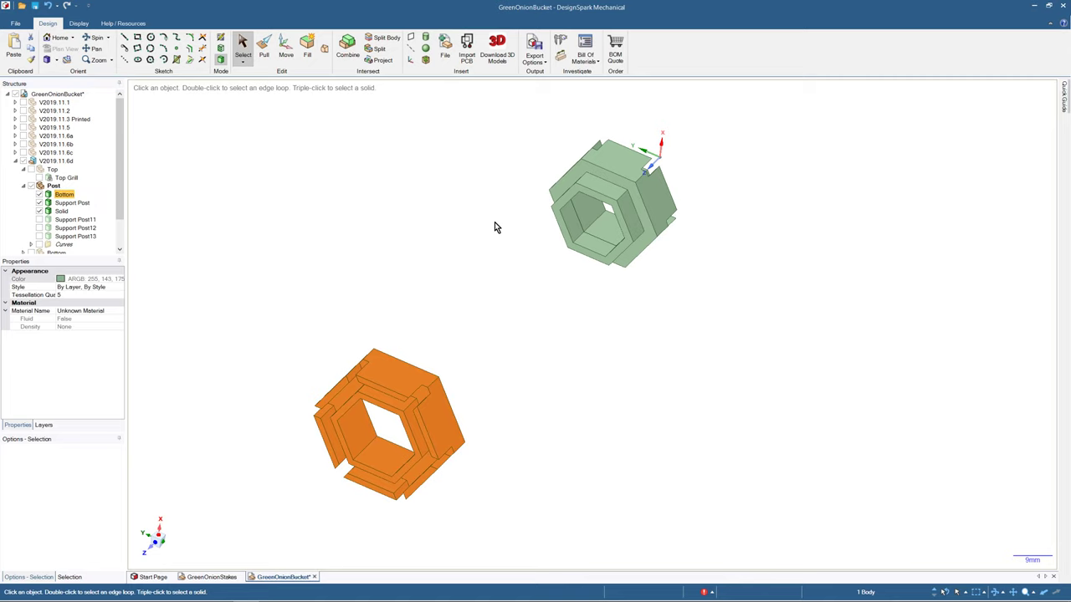
- Rename the Support Post body as Top
{"action": "middle_click_drag", "start_coordinate": [495, 225], "coordinate": [499, 315]}
{"action": "mouse_move", "coordinate": [453, 274]}
{"action": "middle_mouse_down"}
{"action": "mouse_move", "coordinate": [428, 289]}
{"action": "mouse_move", "coordinate": [454, 212]}
{"action": "mouse_move", "coordinate": [481, 213]}
{"action": "middle_mouse_up"}
{"action": "left_click", "coordinate": [72, 203]}
{"action": "left_click", "coordinate": [72, 203]}
{"action": "type", "text": "To"}
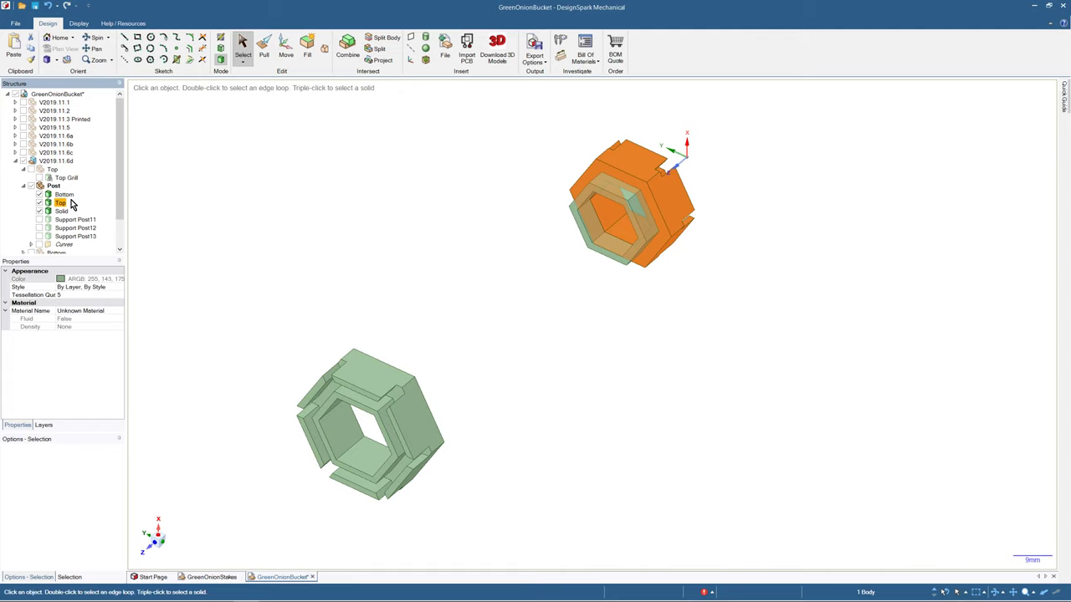
{"action": "type", "text": "p"}
{"action": "key", "text": "Return"}
- Merge the Solid hexagonal collar into the Top ring body with Combine
{"action": "left_click", "coordinate": [61, 211]}
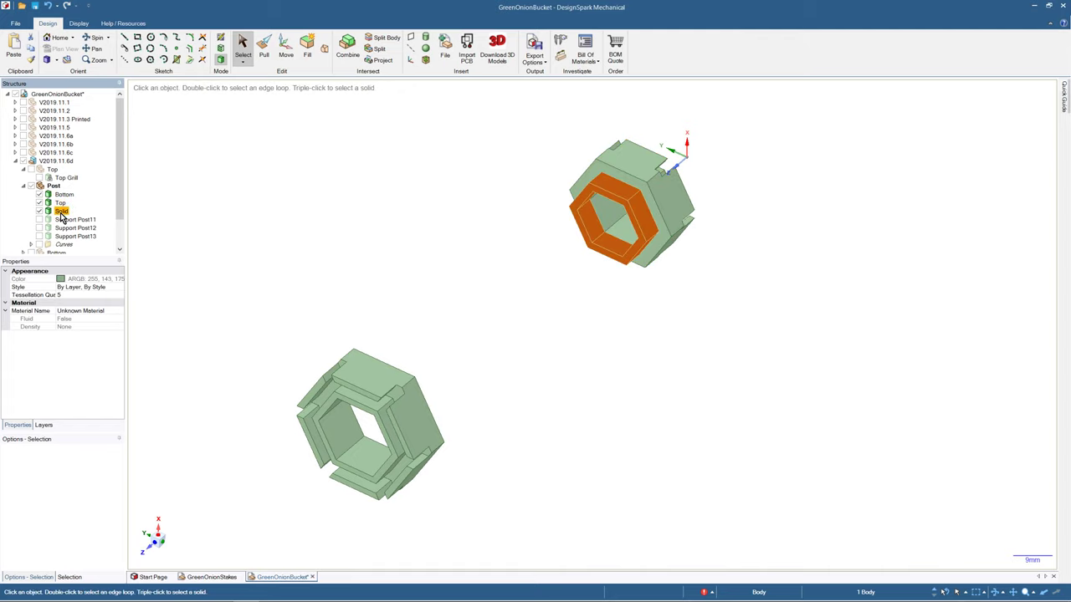
{"action": "left_click_drag", "start_coordinate": [558, 99], "coordinate": [828, 298]}
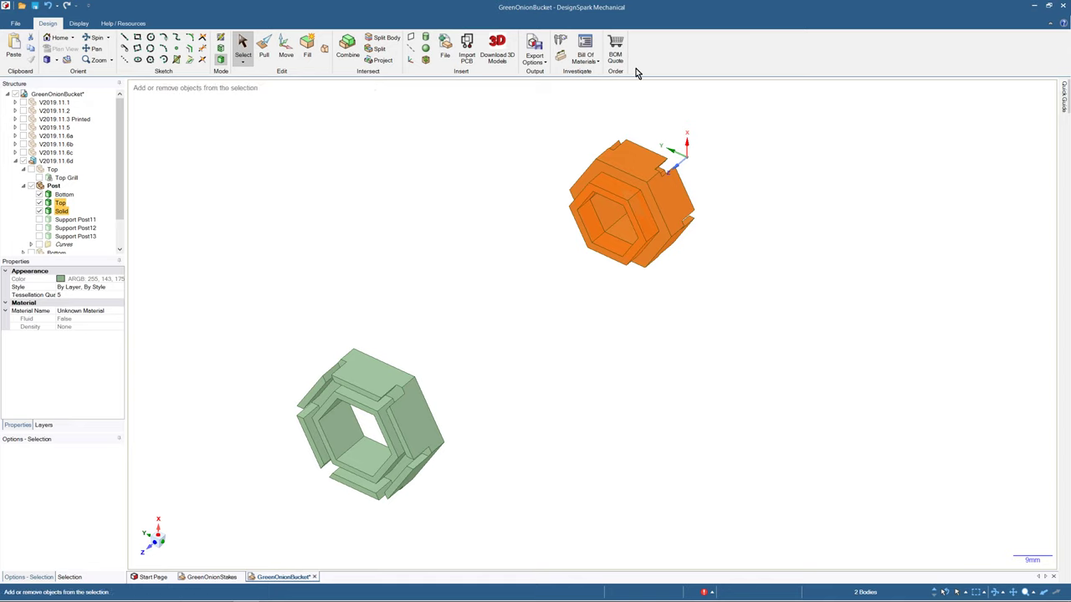
{"action": "left_click", "coordinate": [343, 44]}
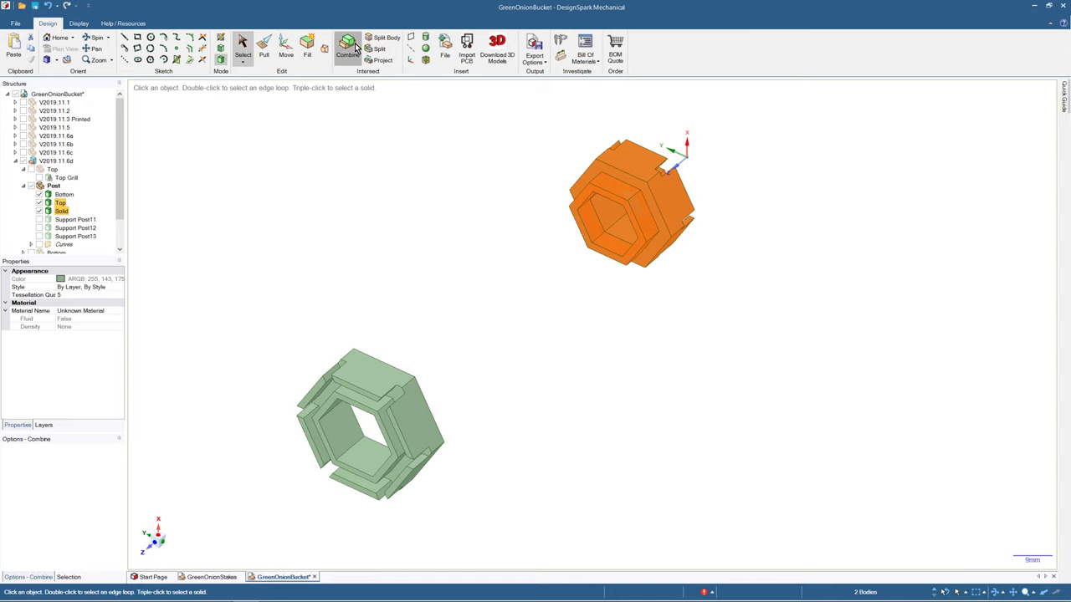
{"action": "left_click", "coordinate": [67, 212]}
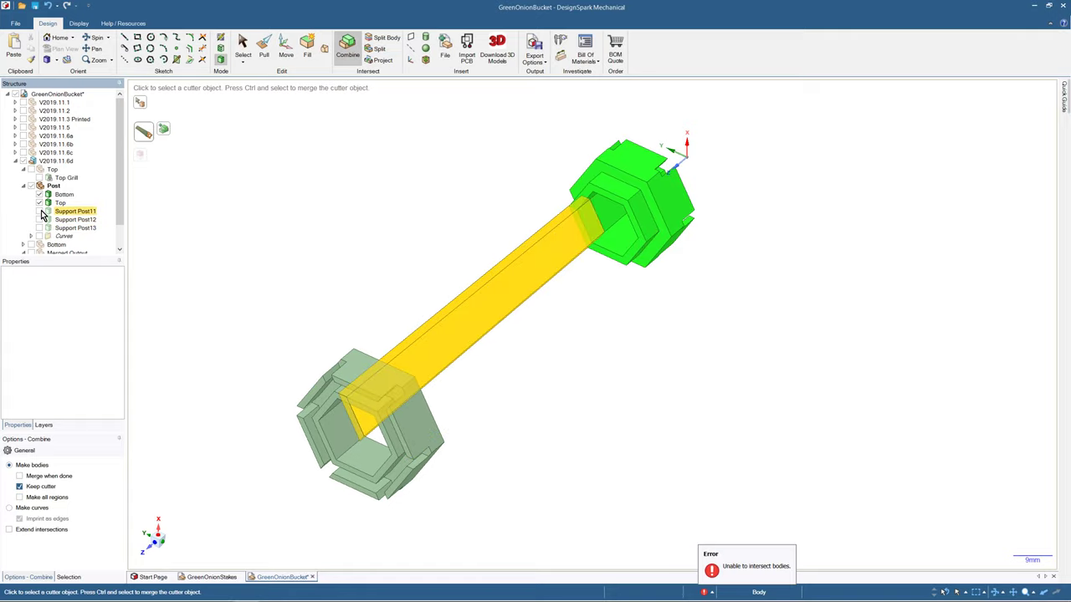
{"action": "left_click", "coordinate": [241, 46]}
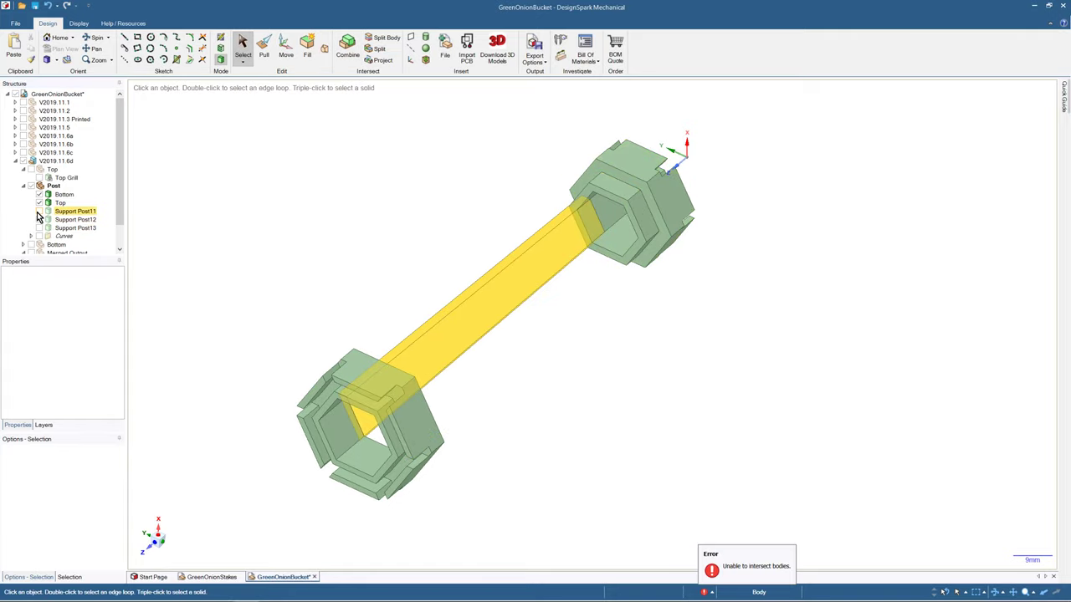
- Check the Support Post11 arm between the two rings, hide it, and examine the rings' end faces
{"action": "left_click", "coordinate": [447, 211]}
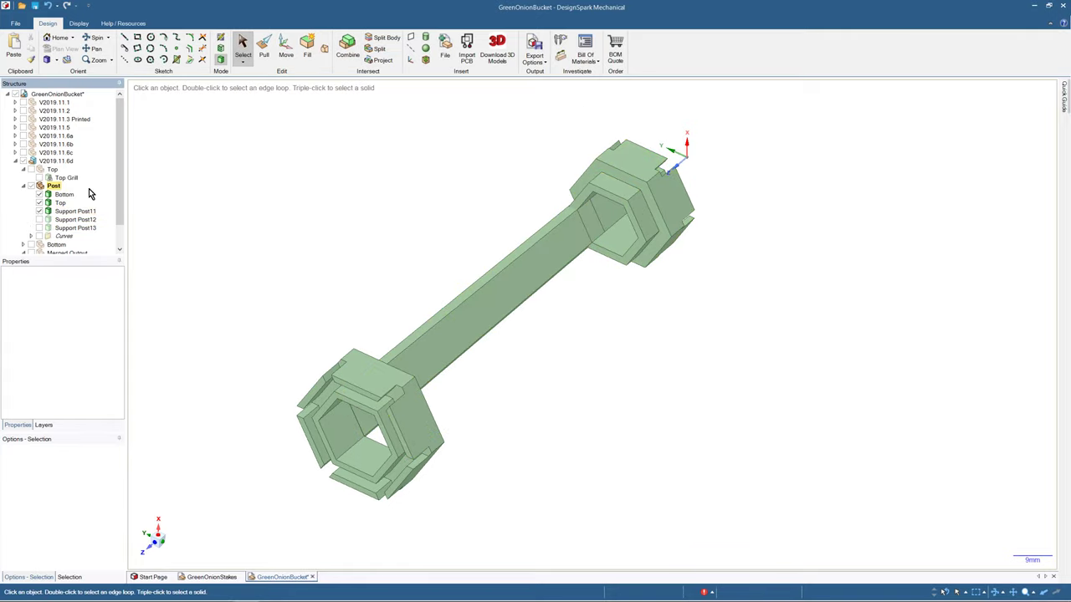
{"action": "left_click", "coordinate": [39, 210]}
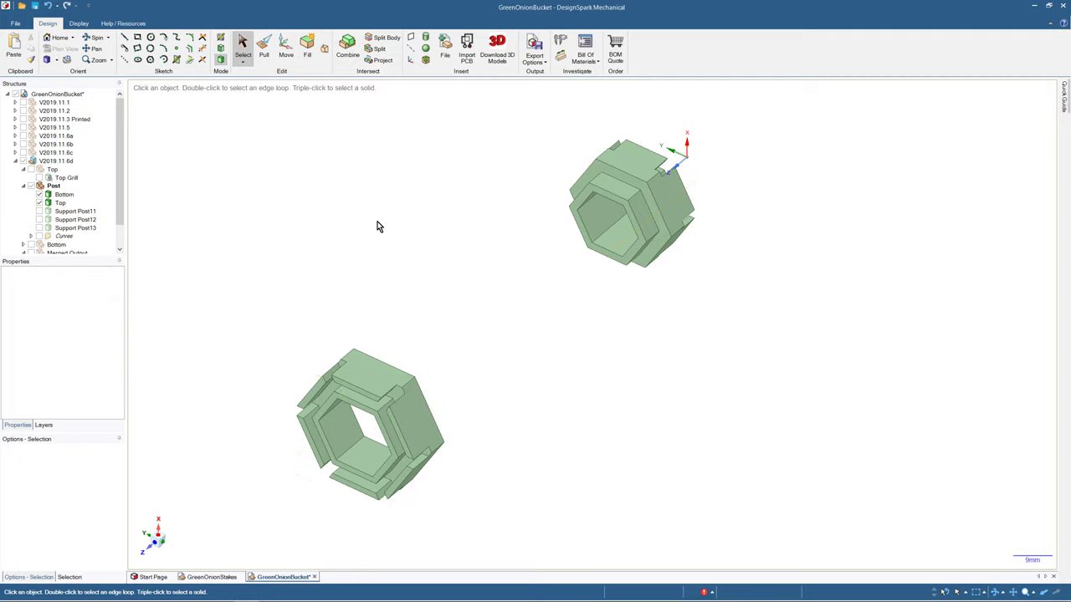
{"action": "middle_click_drag", "start_coordinate": [377, 226], "coordinate": [496, 295]}
{"action": "scroll", "coordinate": [516, 261], "scroll_direction": "up", "scroll_amount": 5}
{"action": "scroll", "coordinate": [494, 296], "scroll_direction": "down", "scroll_amount": 2}
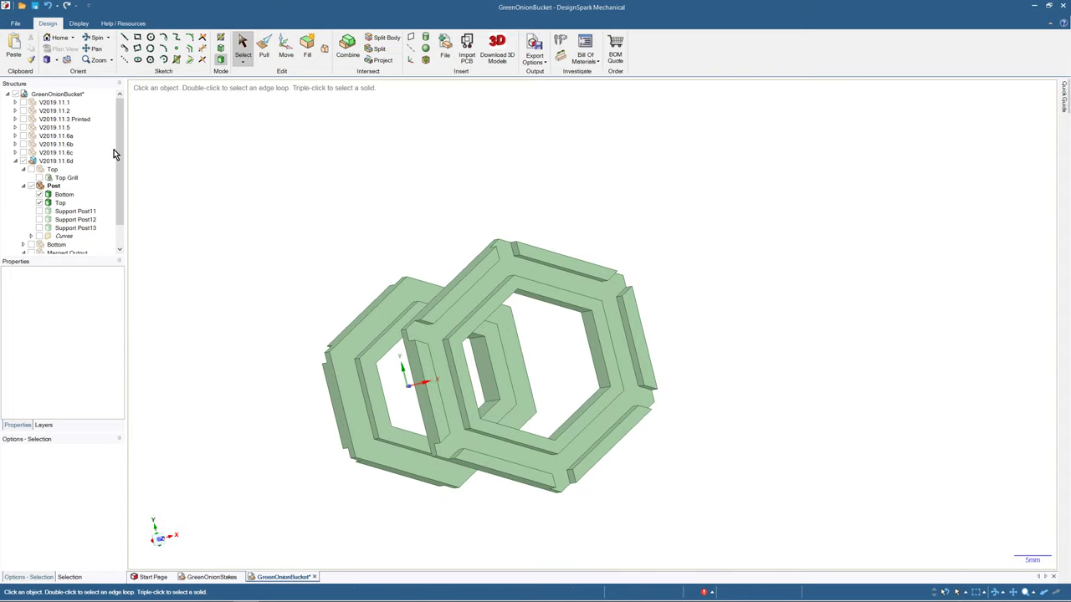
- Hide the Bottom ring and sketch lines joining the hexagon corners across the Top ring's raised rim at the uppermost and upper-left corners
{"action": "left_click", "coordinate": [38, 194]}
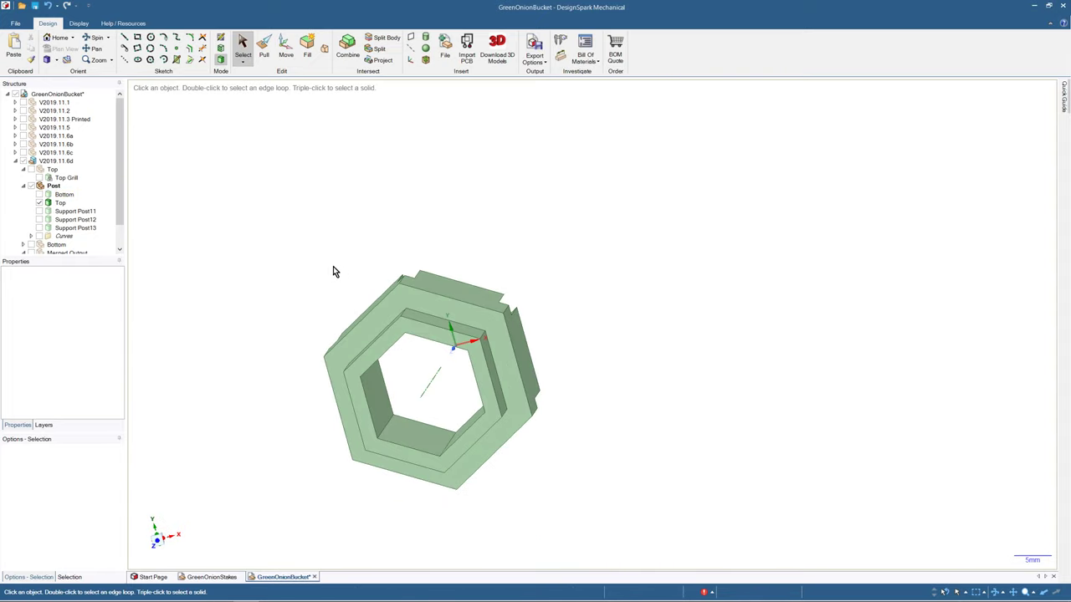
{"action": "left_click", "coordinate": [124, 39]}
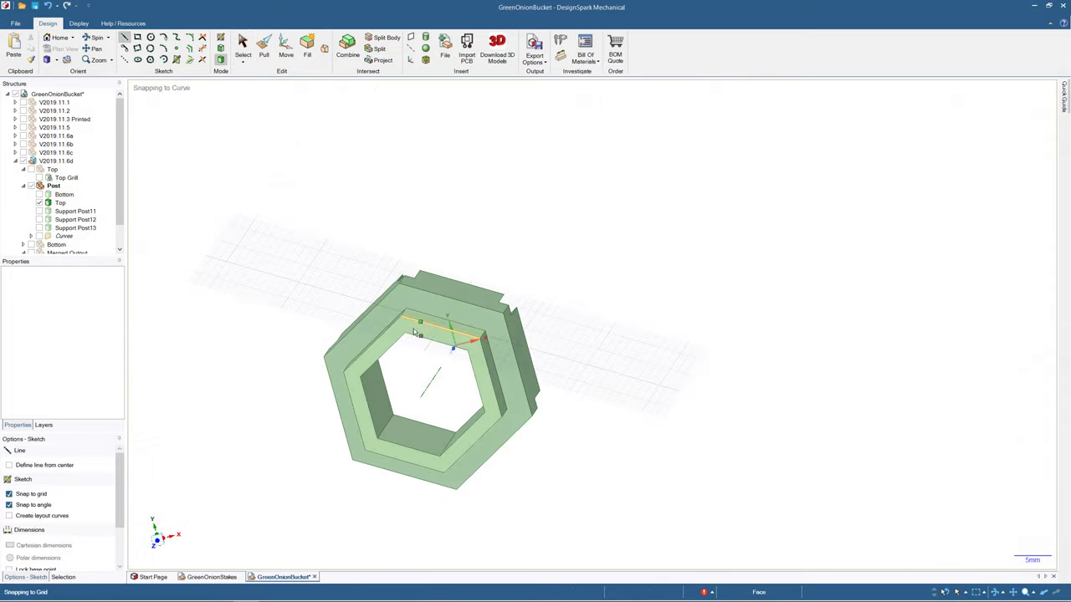
{"action": "scroll", "coordinate": [413, 328], "scroll_direction": "up", "scroll_amount": 2}
{"action": "left_click", "coordinate": [389, 329]}
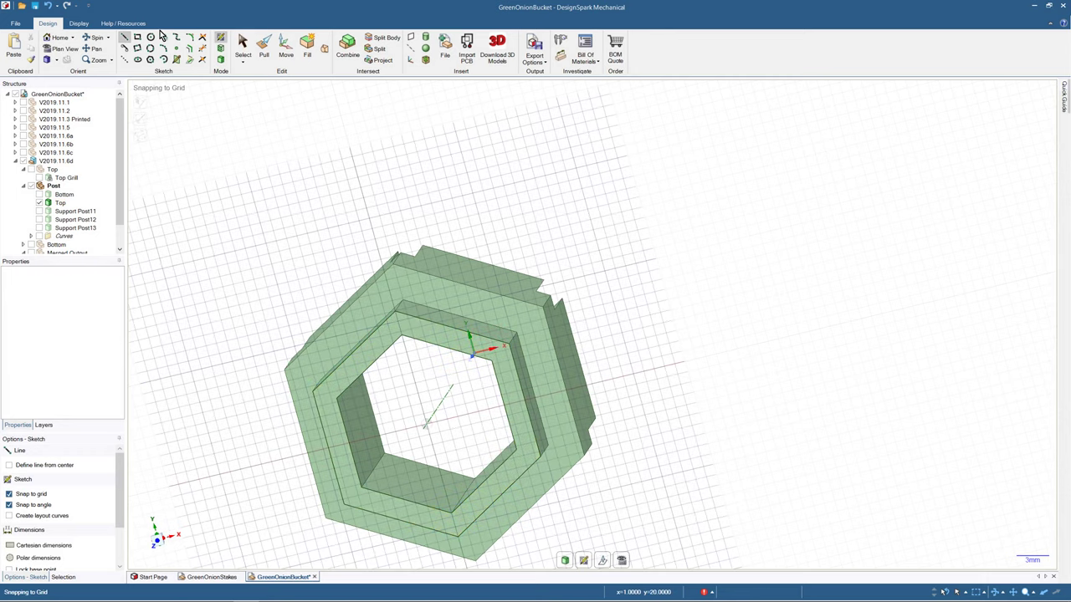
{"action": "left_click", "coordinate": [60, 48]}
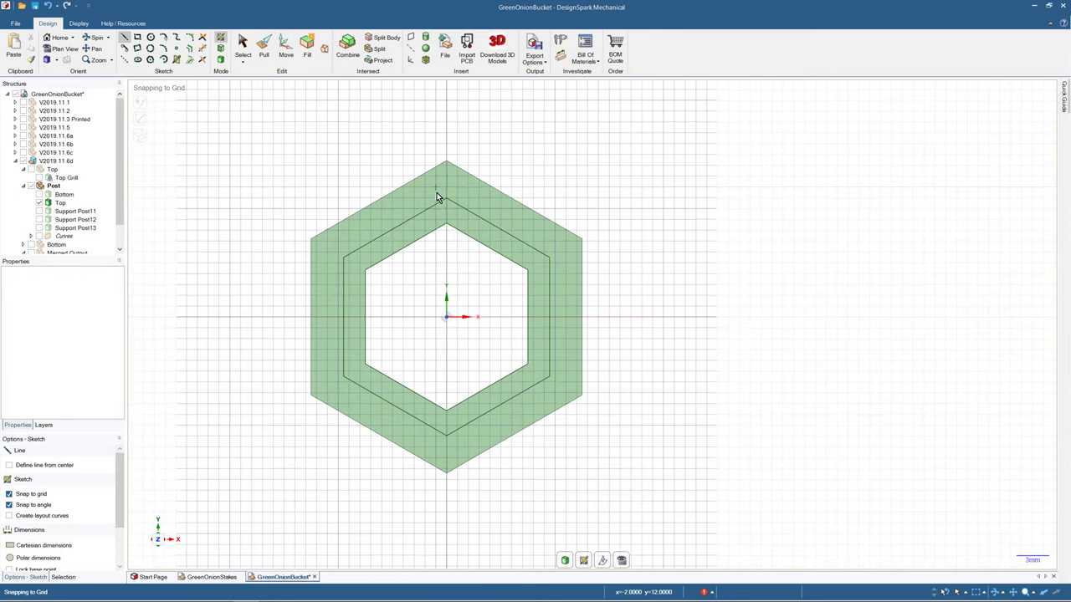
{"action": "left_click", "coordinate": [447, 200]}
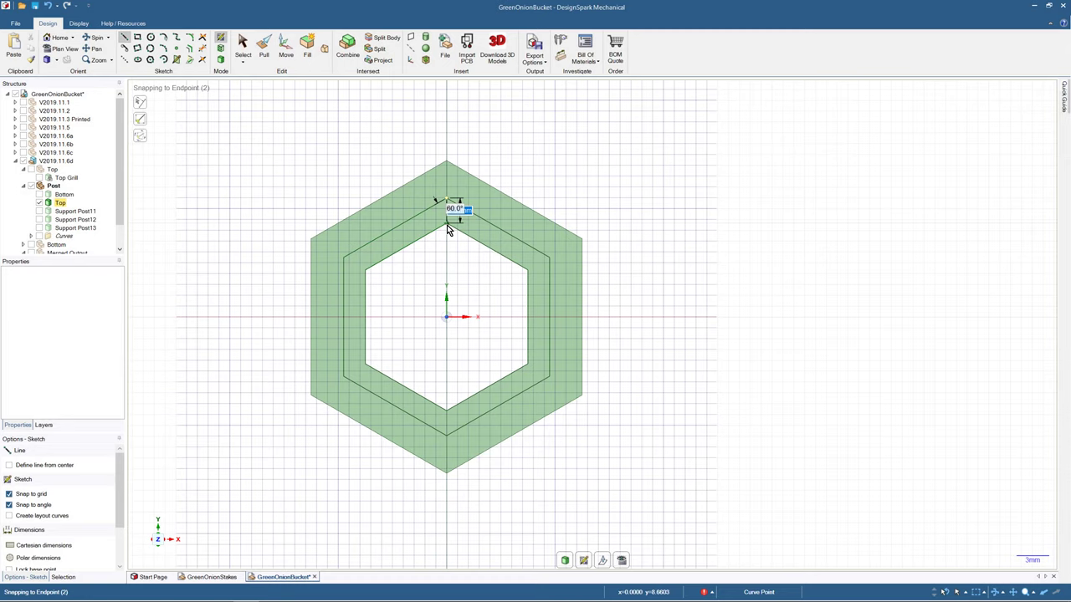
{"action": "left_click", "coordinate": [446, 225]}
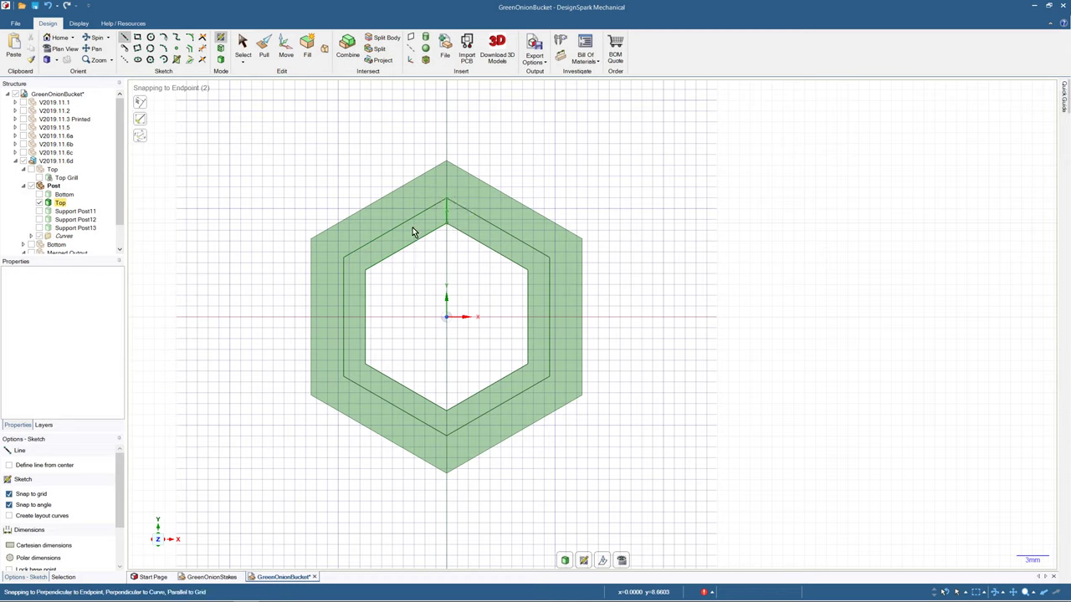
{"action": "left_click", "coordinate": [365, 270]}
{"action": "left_click", "coordinate": [344, 259]}
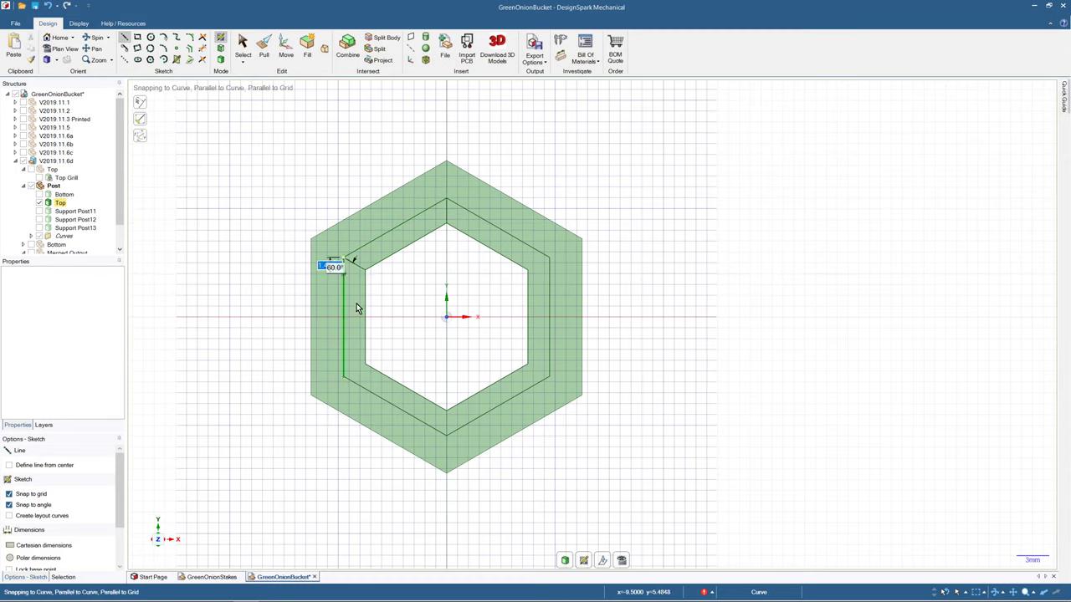
{"action": "key", "text": "Escape"}
- Sketch lines across the rim at the remaining four corners, joining the inner hexagon to the middle hexagon
{"action": "left_click", "coordinate": [366, 367]}
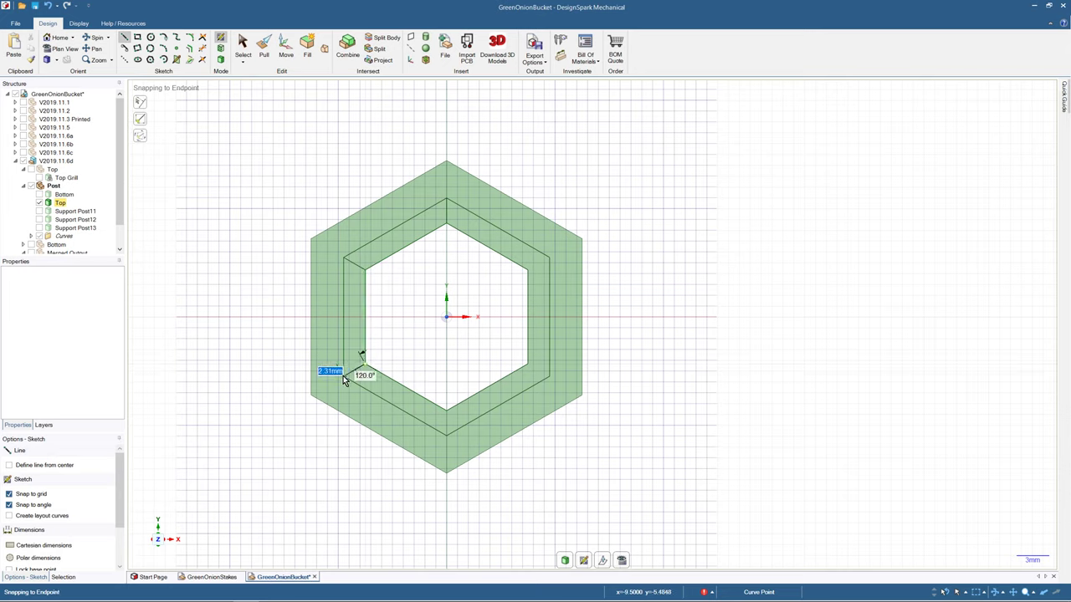
{"action": "left_click", "coordinate": [343, 376]}
{"action": "left_click", "coordinate": [446, 410]}
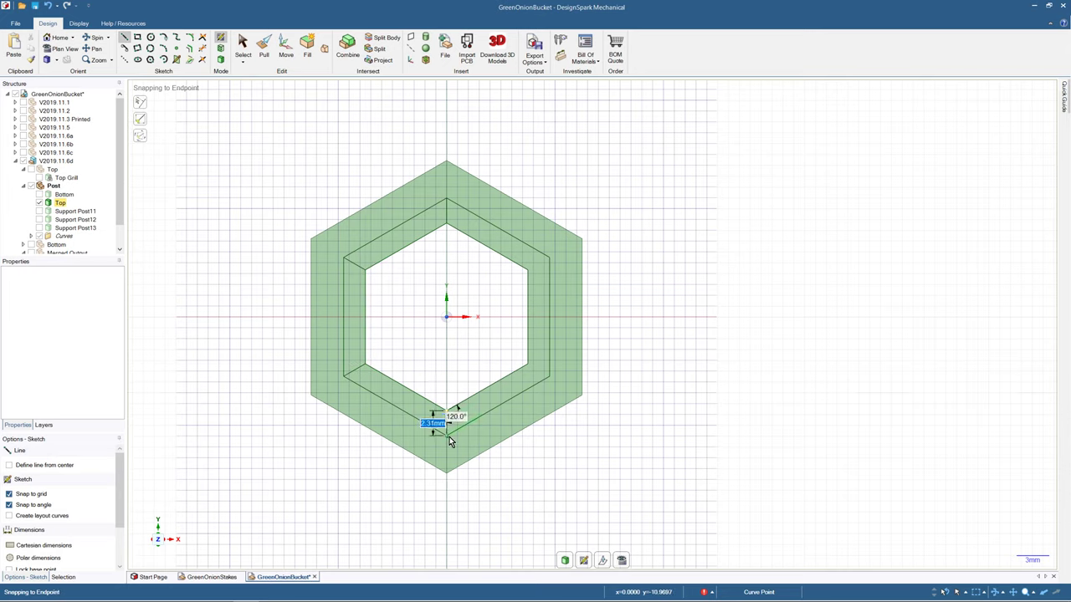
{"action": "left_click", "coordinate": [449, 434]}
{"action": "left_click", "coordinate": [527, 368]}
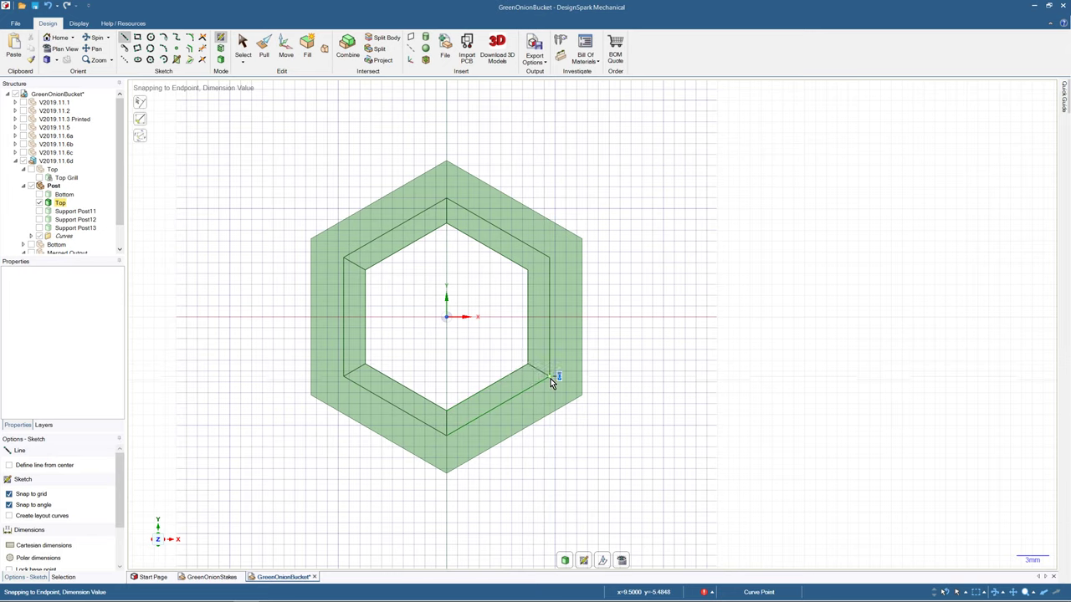
{"action": "left_click", "coordinate": [550, 376]}
{"action": "left_click", "coordinate": [528, 270]}
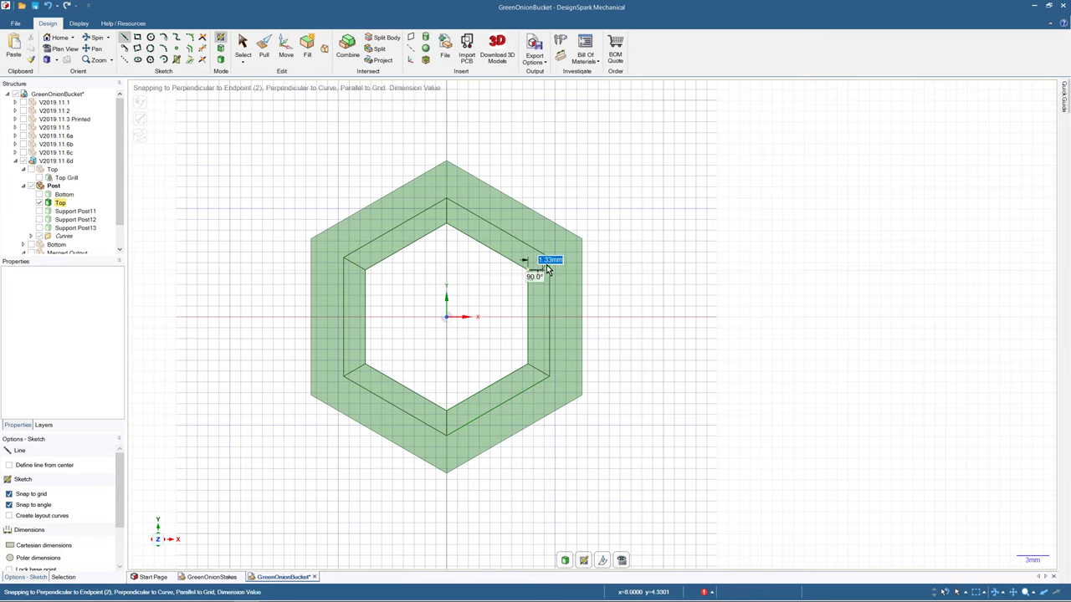
{"action": "left_click", "coordinate": [548, 262]}
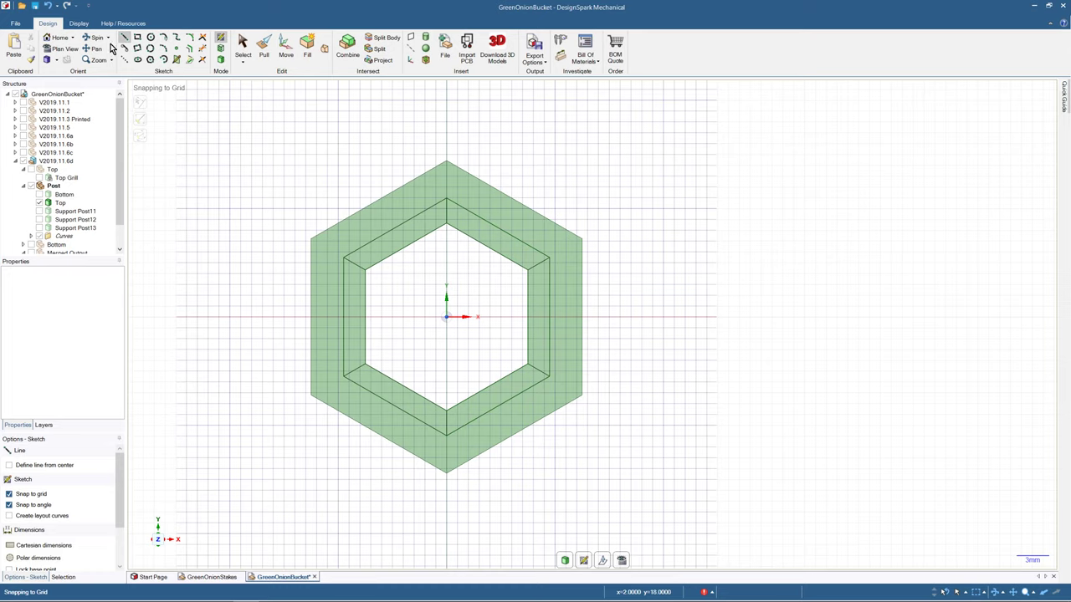
- Leave the sketch and show the Post's Bottom ring, the Top Grill and the Bottom component alongside the Top ring
{"action": "scroll", "coordinate": [407, 196], "scroll_direction": "down", "scroll_amount": 3}
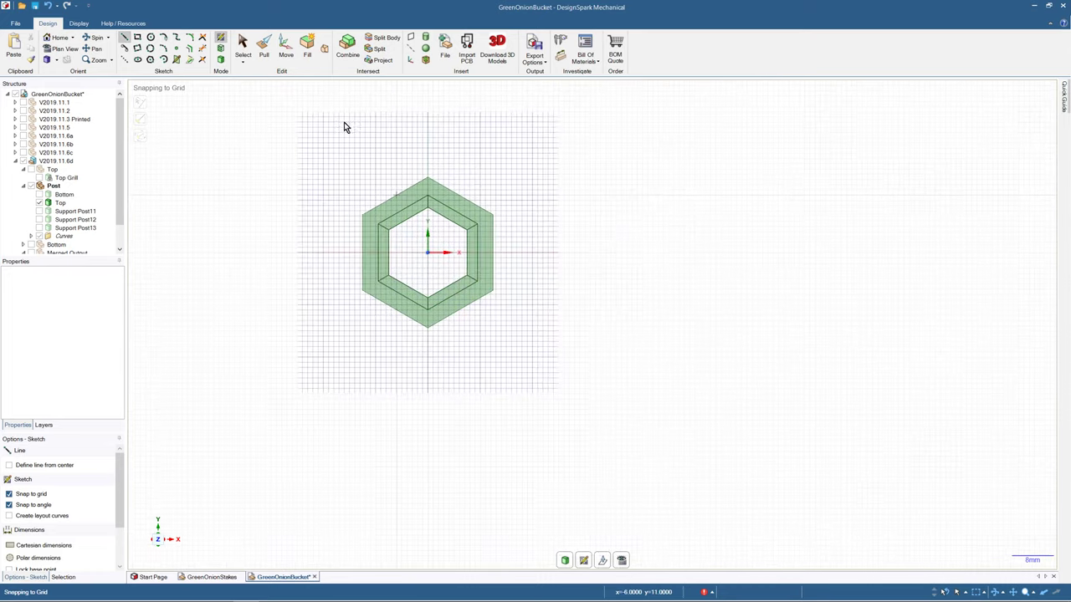
{"action": "middle_click_drag", "start_coordinate": [547, 217], "coordinate": [468, 228]}
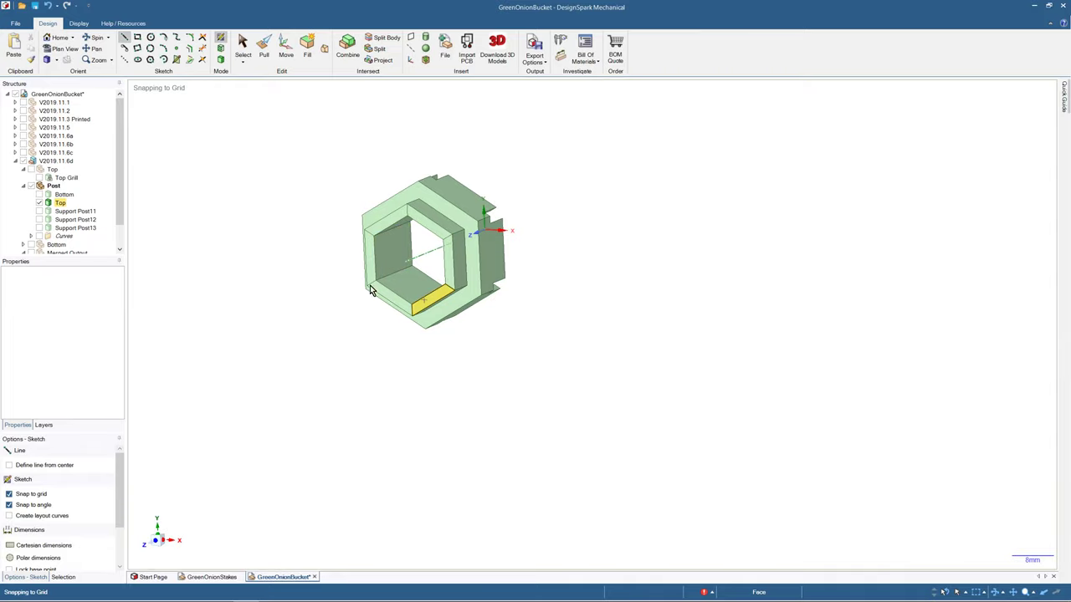
{"action": "left_click", "coordinate": [42, 196]}
{"action": "left_click", "coordinate": [40, 195]}
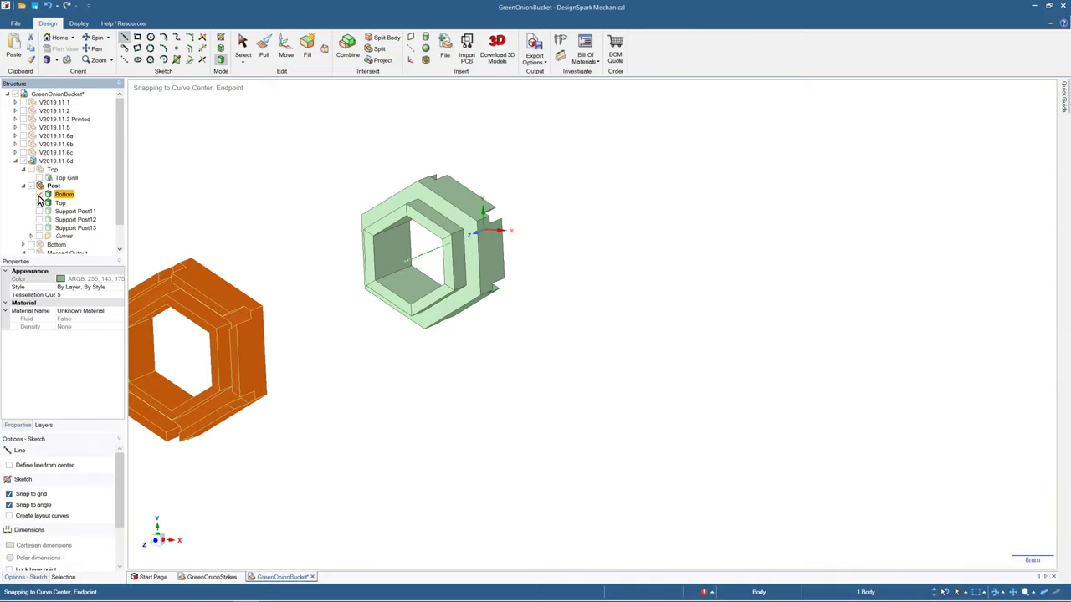
{"action": "middle_click_drag", "start_coordinate": [323, 213], "coordinate": [186, 276]}
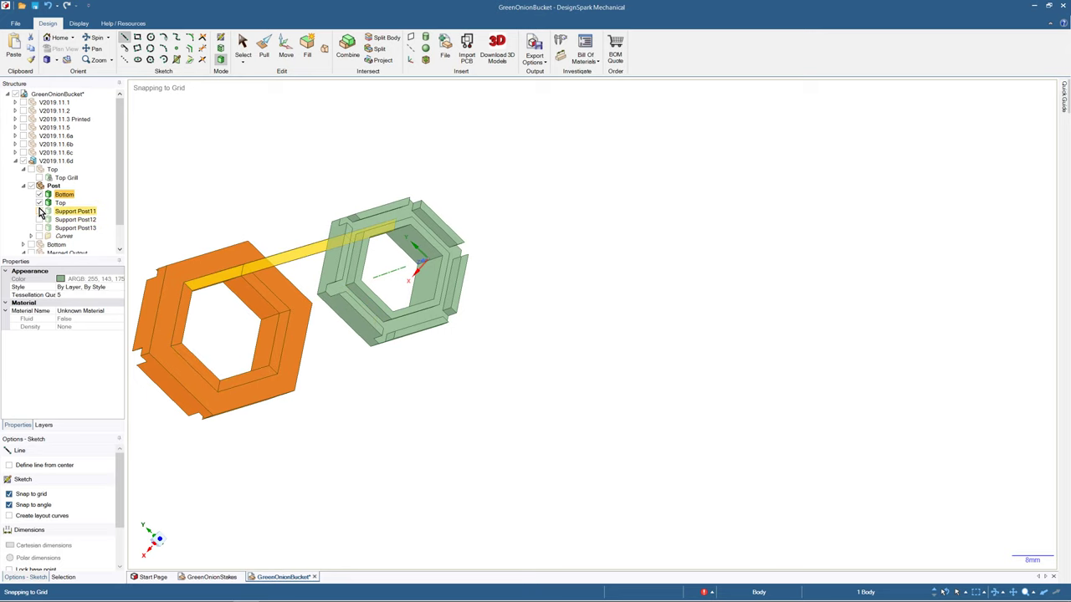
{"action": "left_click", "coordinate": [40, 178]}
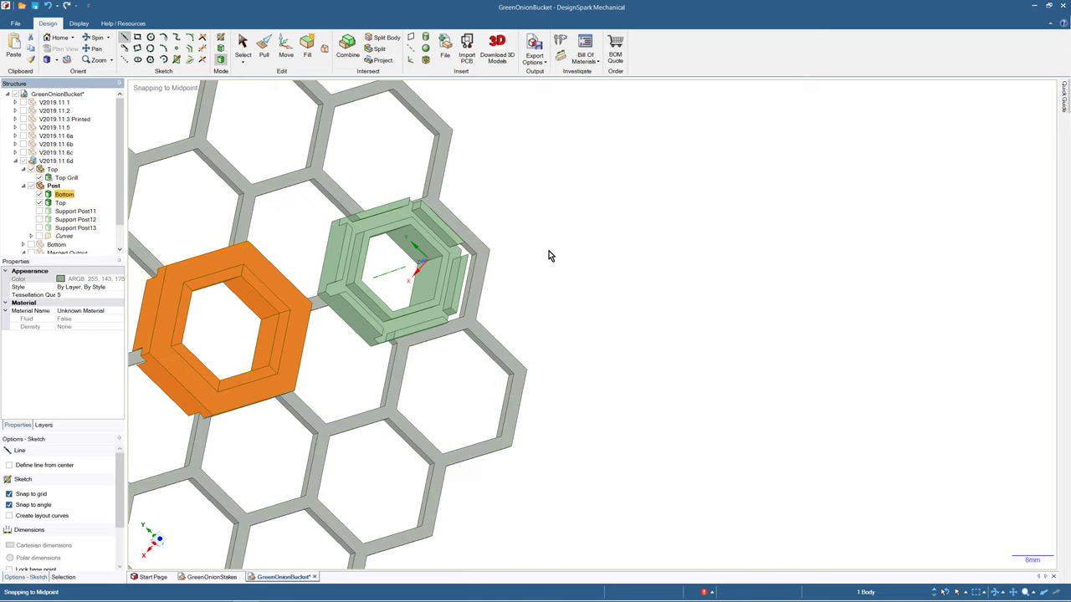
{"action": "middle_click_drag", "start_coordinate": [547, 253], "coordinate": [524, 259]}
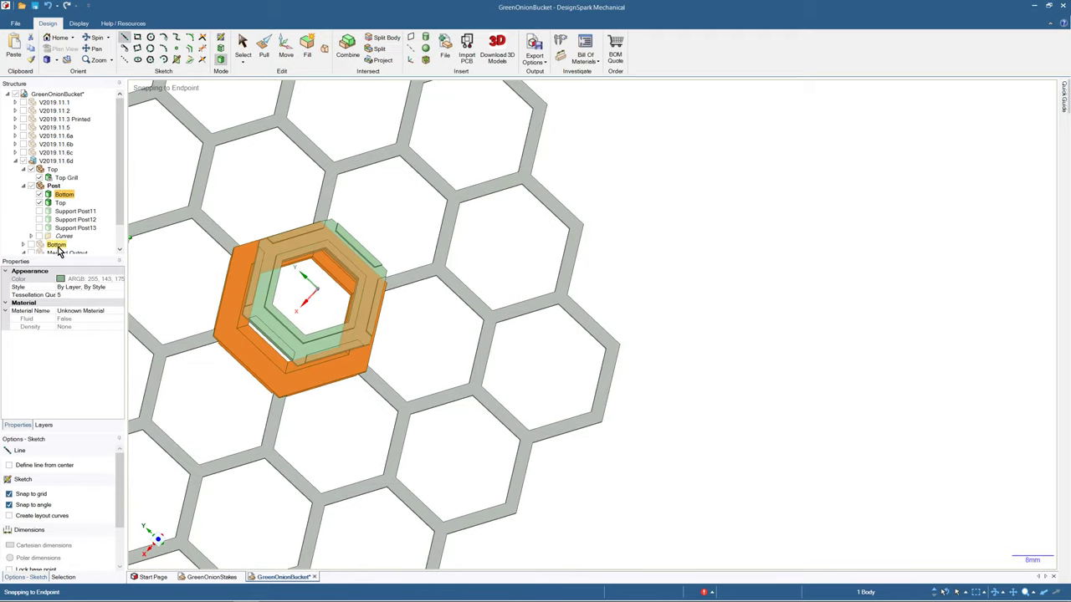
{"action": "scroll", "coordinate": [60, 203], "scroll_direction": "down", "scroll_amount": 1}
{"action": "left_click", "coordinate": [32, 220]}
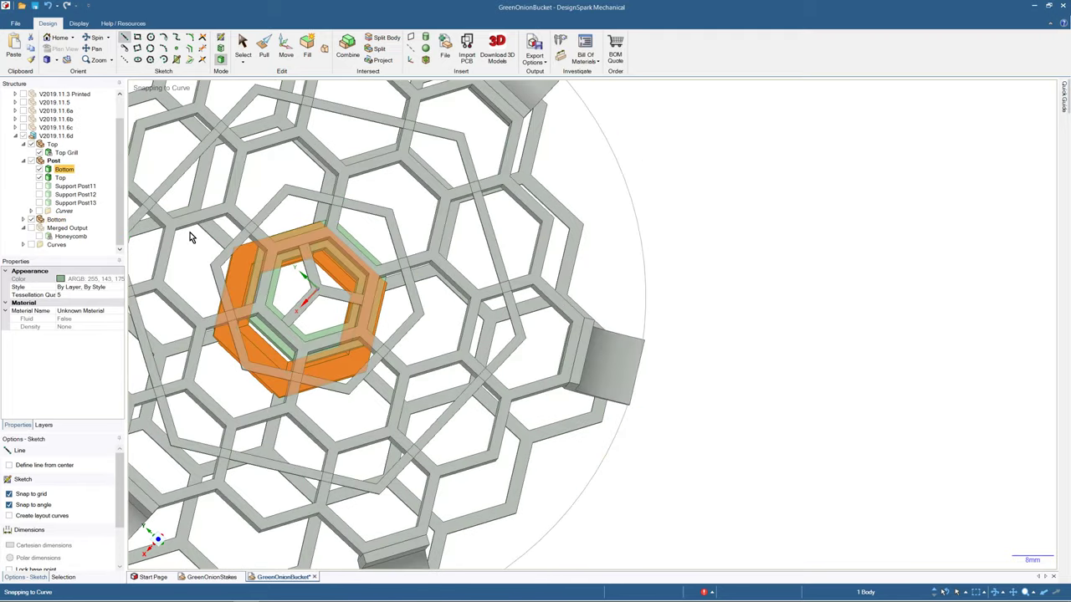
- Examine from several angles how the two post rings line up with the bucket's honeycomb grills
{"action": "middle_click_drag", "start_coordinate": [554, 181], "coordinate": [503, 14]}
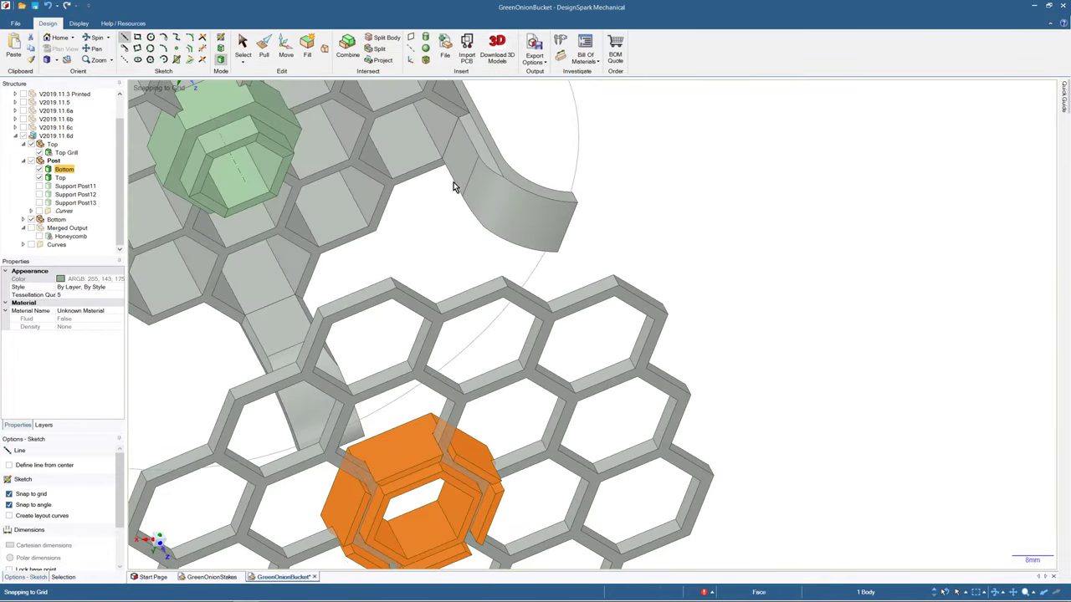
{"action": "middle_click_drag", "start_coordinate": [454, 187], "coordinate": [399, 358]}
{"action": "scroll", "coordinate": [384, 202], "scroll_direction": "down", "scroll_amount": 5}
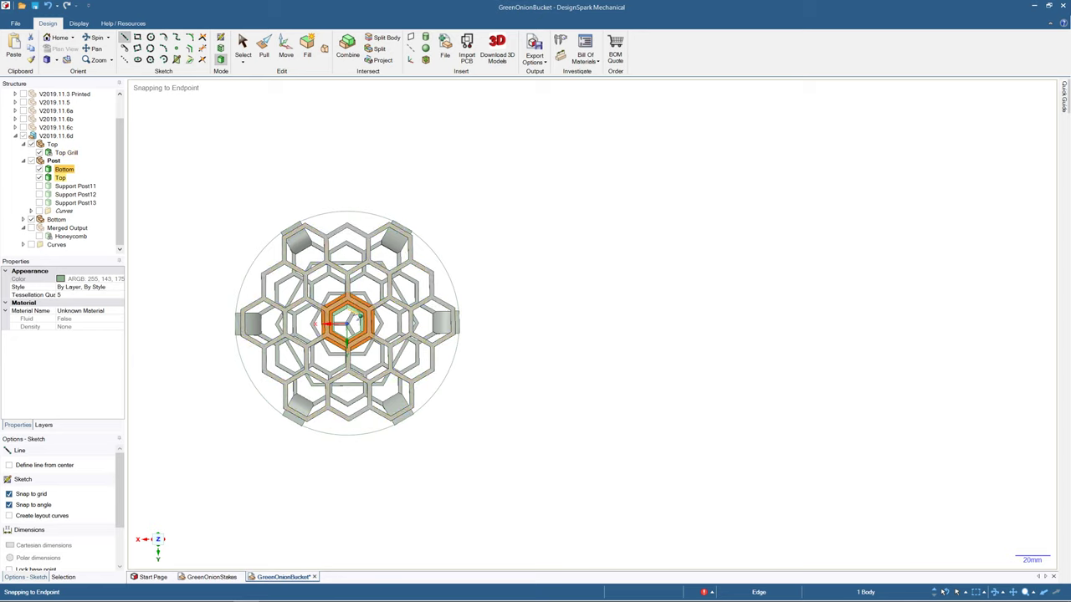
{"action": "mouse_move", "coordinate": [358, 316]}
{"action": "middle_mouse_down"}
{"action": "mouse_move", "coordinate": [350, 307]}
{"action": "mouse_move", "coordinate": [354, 316]}
{"action": "middle_mouse_up"}
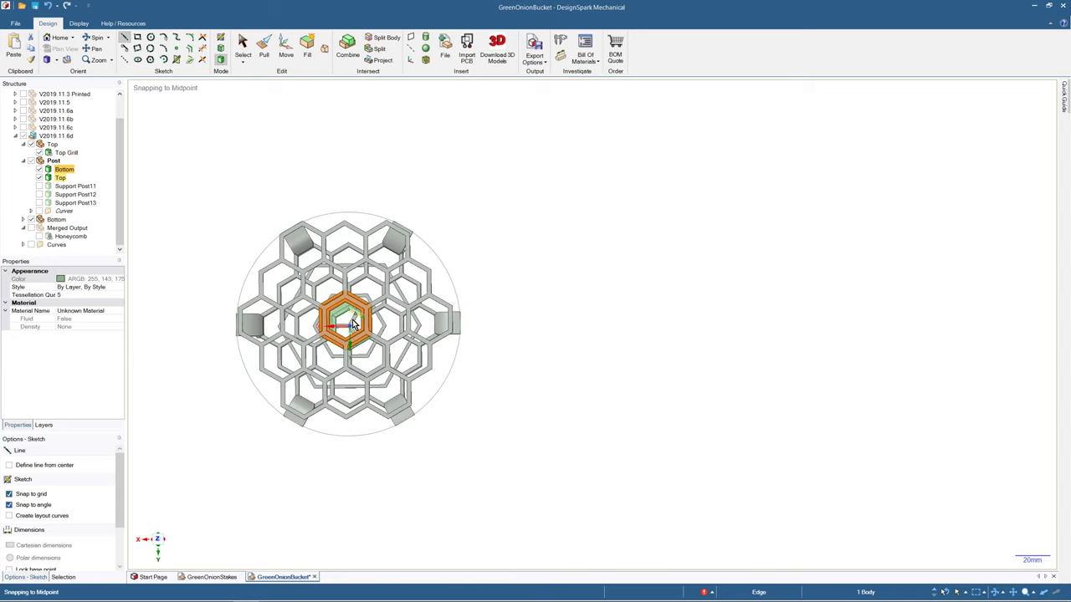
{"action": "scroll", "coordinate": [349, 312], "scroll_direction": "up", "scroll_amount": 4}
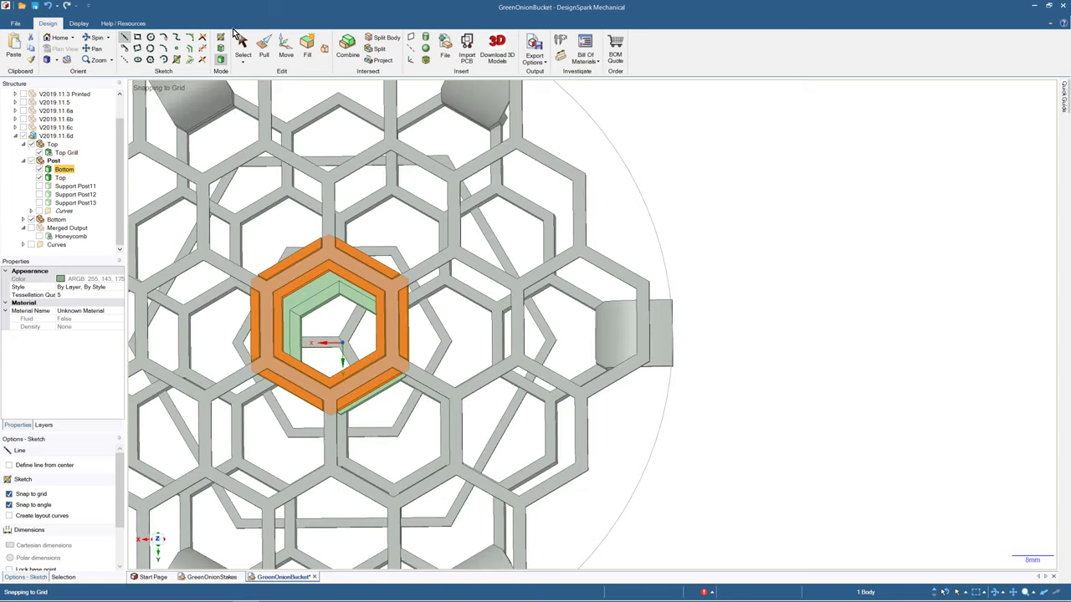
{"action": "key", "text": "s"}
{"action": "left_click", "coordinate": [361, 305]}
{"action": "scroll", "coordinate": [362, 305], "scroll_direction": "down", "scroll_amount": 5}
{"action": "middle_click_drag", "start_coordinate": [359, 306], "coordinate": [351, 308]}
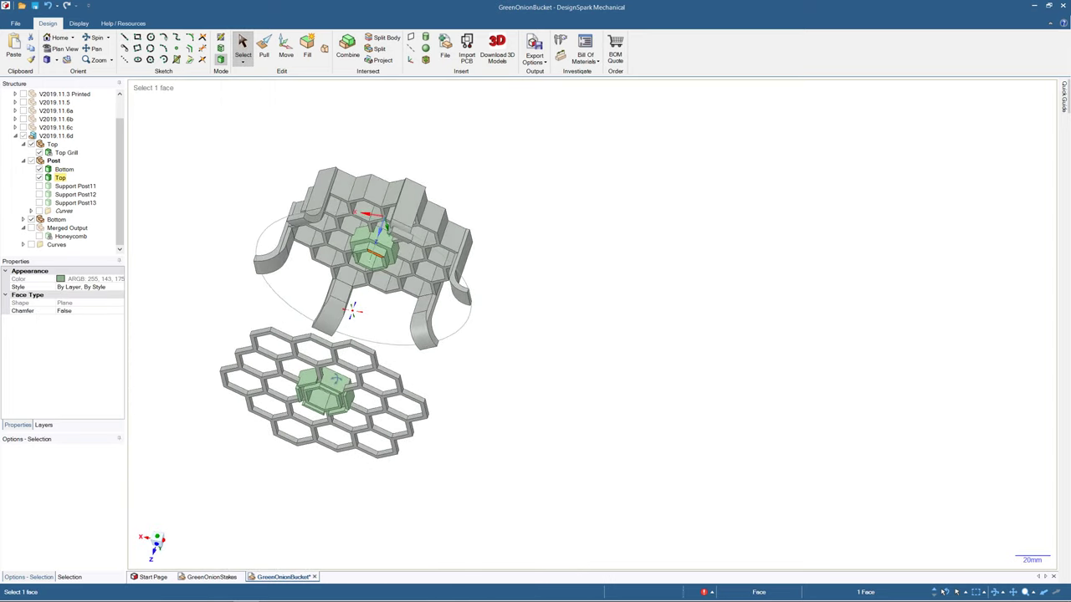
- Lock the Bottom and Top ring bodies in the Post component
{"action": "right_click", "coordinate": [54, 171]}
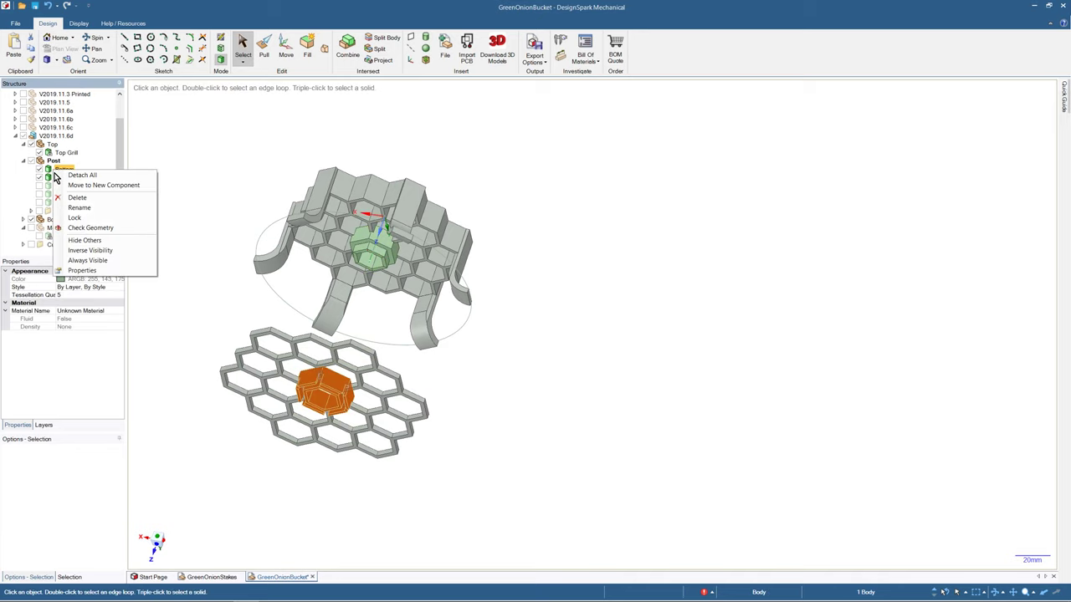
{"action": "left_click", "coordinate": [70, 218]}
{"action": "right_click", "coordinate": [64, 181]}
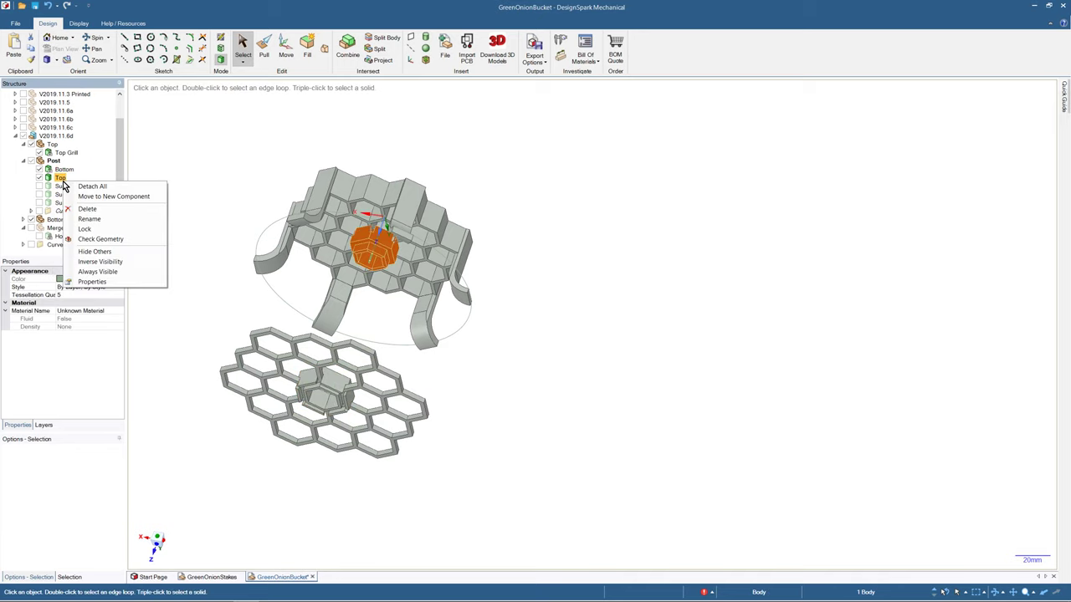
{"action": "left_click", "coordinate": [82, 230]}
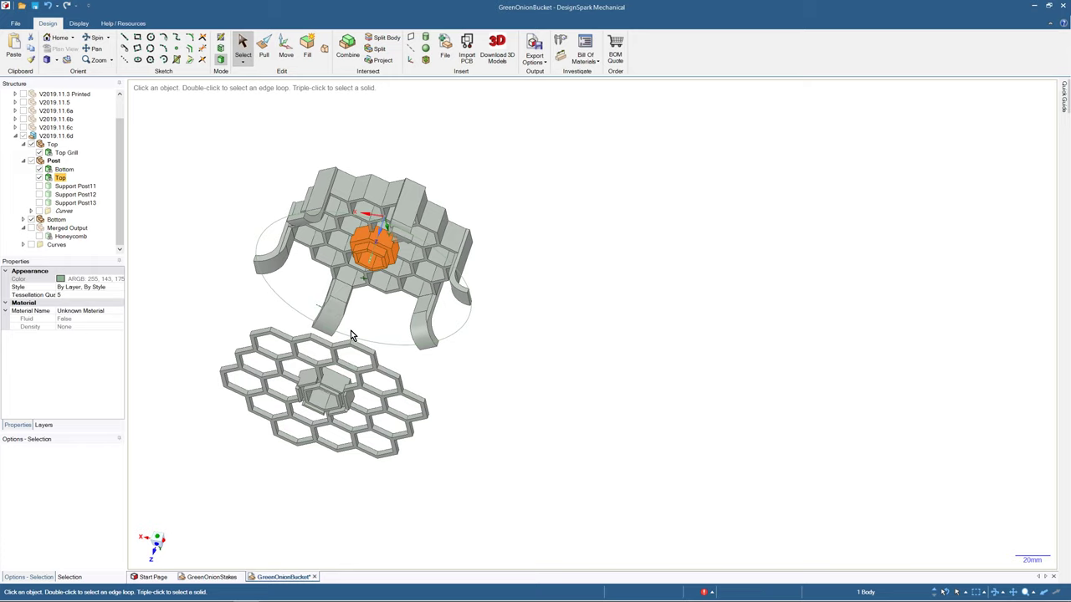
{"action": "left_click", "coordinate": [533, 251]}
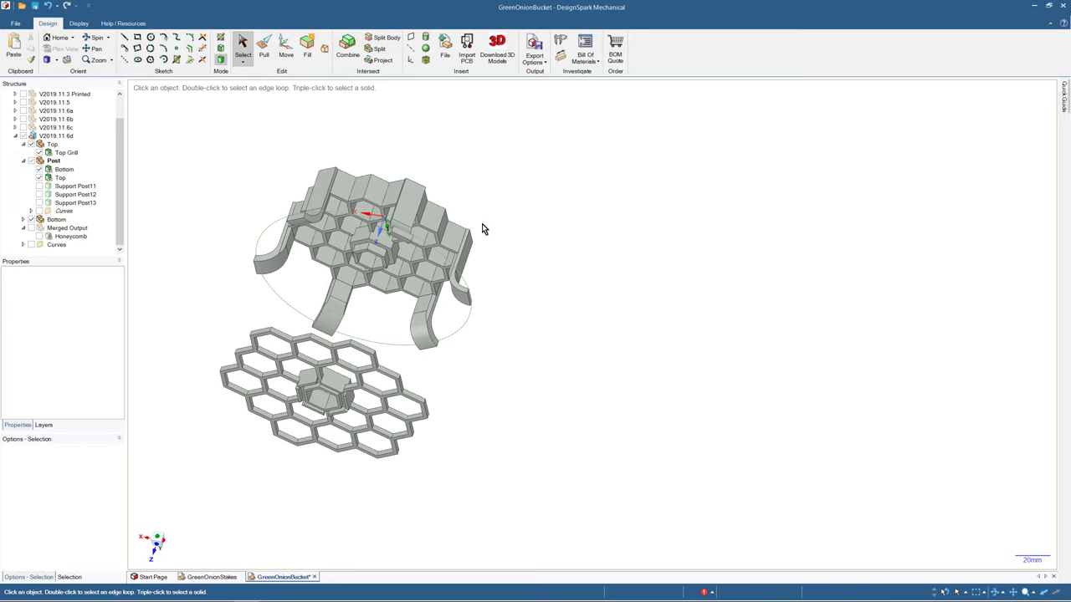
{"action": "mouse_move", "coordinate": [366, 246]}
{"action": "middle_mouse_down"}
{"action": "mouse_move", "coordinate": [388, 169]}
{"action": "mouse_move", "coordinate": [369, 239]}
{"action": "mouse_move", "coordinate": [375, 234]}
{"action": "middle_mouse_up"}
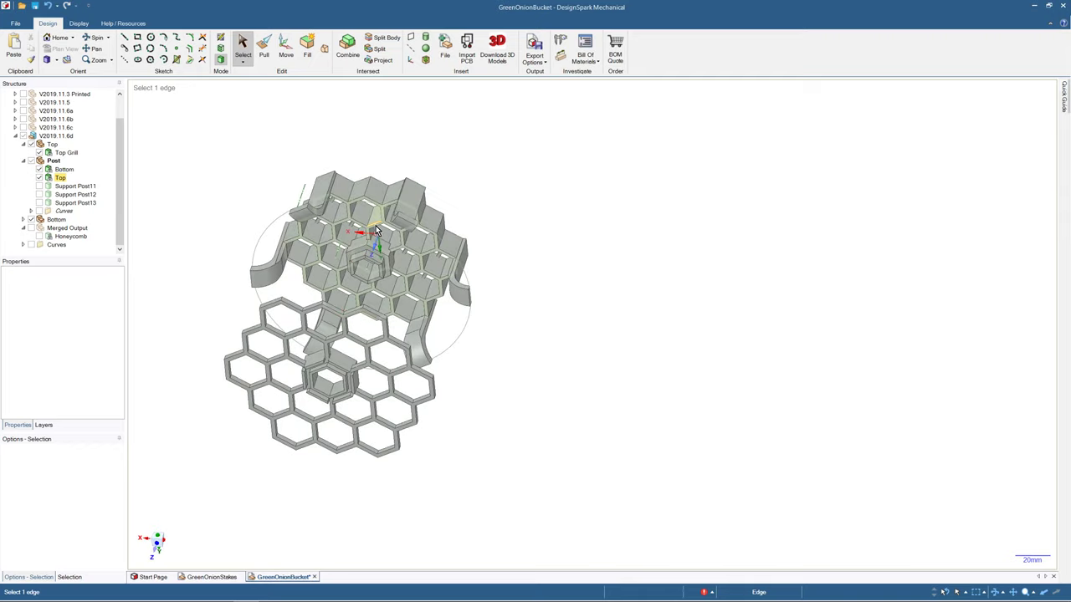
{"action": "scroll", "coordinate": [377, 270], "scroll_direction": "up", "scroll_amount": 5}
{"action": "left_click", "coordinate": [371, 259]}
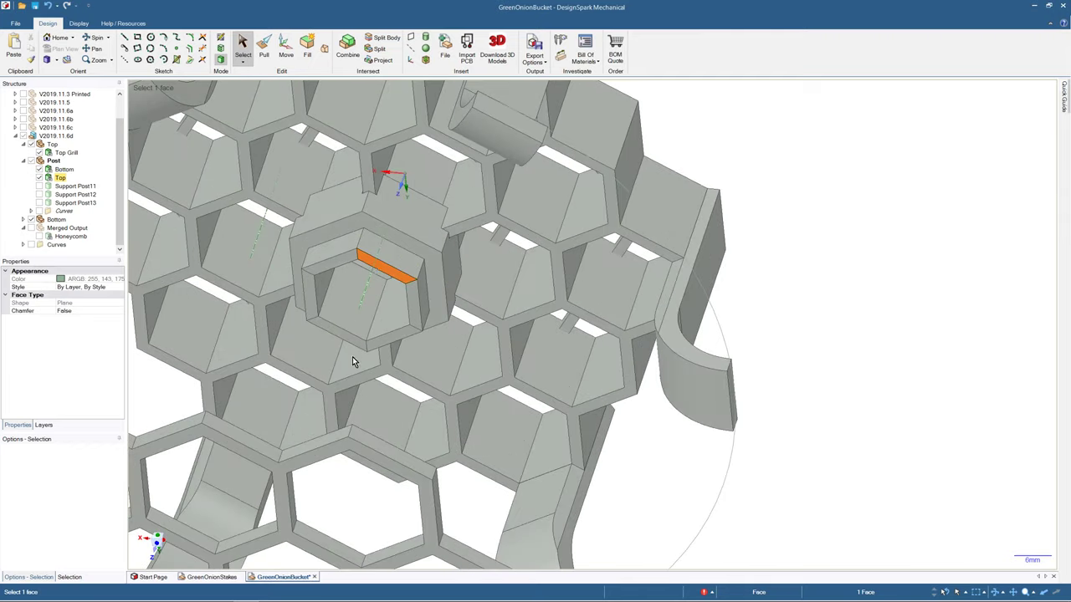
{"action": "scroll", "coordinate": [352, 348], "scroll_direction": "down", "scroll_amount": 2}
{"action": "scroll", "coordinate": [356, 360], "scroll_direction": "down", "scroll_amount": 2}
{"action": "middle_click_drag", "start_coordinate": [355, 361], "coordinate": [321, 456]}
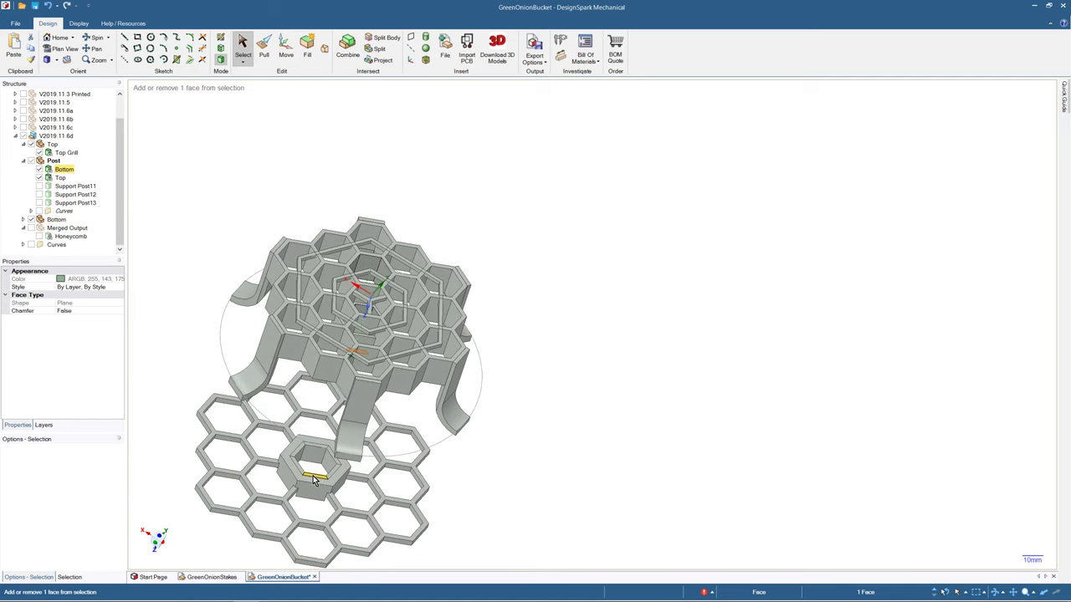
{"action": "left_click", "coordinate": [313, 476], "text": "ctrl"}
{"action": "left_click", "coordinate": [313, 477], "text": "ctrl"}
{"action": "left_click", "coordinate": [313, 474], "text": "ctrl"}
{"action": "middle_click_drag", "start_coordinate": [313, 473], "coordinate": [340, 381]}
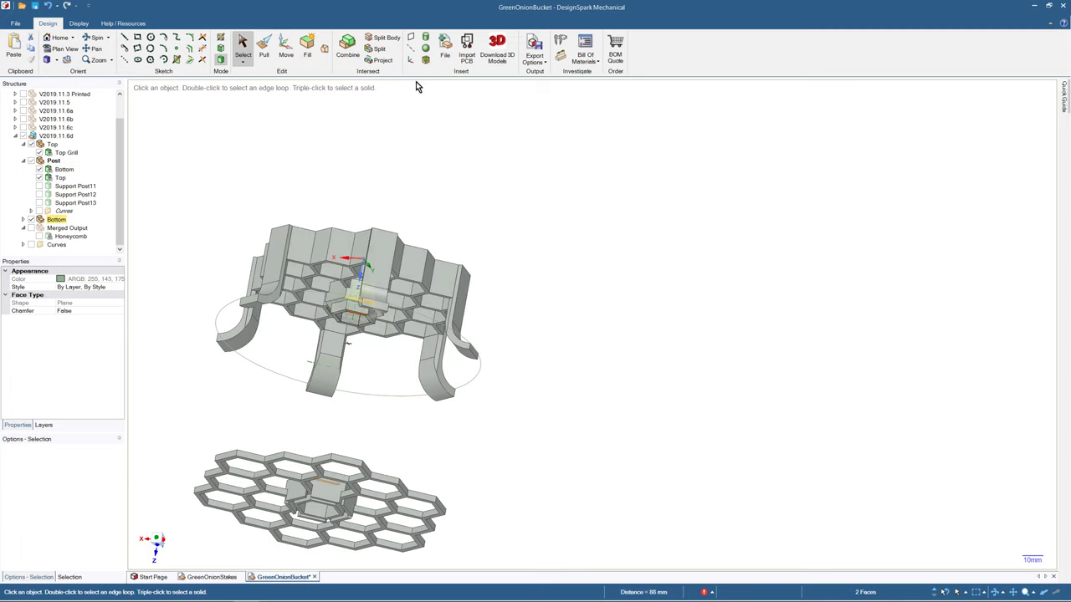
{"action": "left_click", "coordinate": [322, 52]}
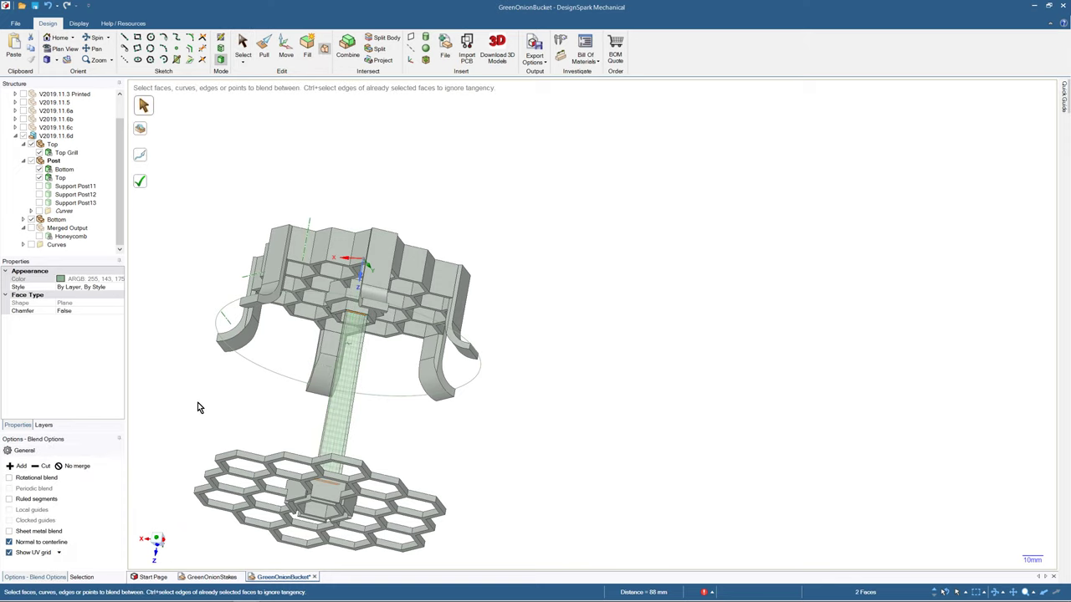
{"action": "key", "text": "Escape"}
{"action": "left_click", "coordinate": [207, 378]}
{"action": "middle_click_drag", "start_coordinate": [208, 373], "coordinate": [343, 326]}
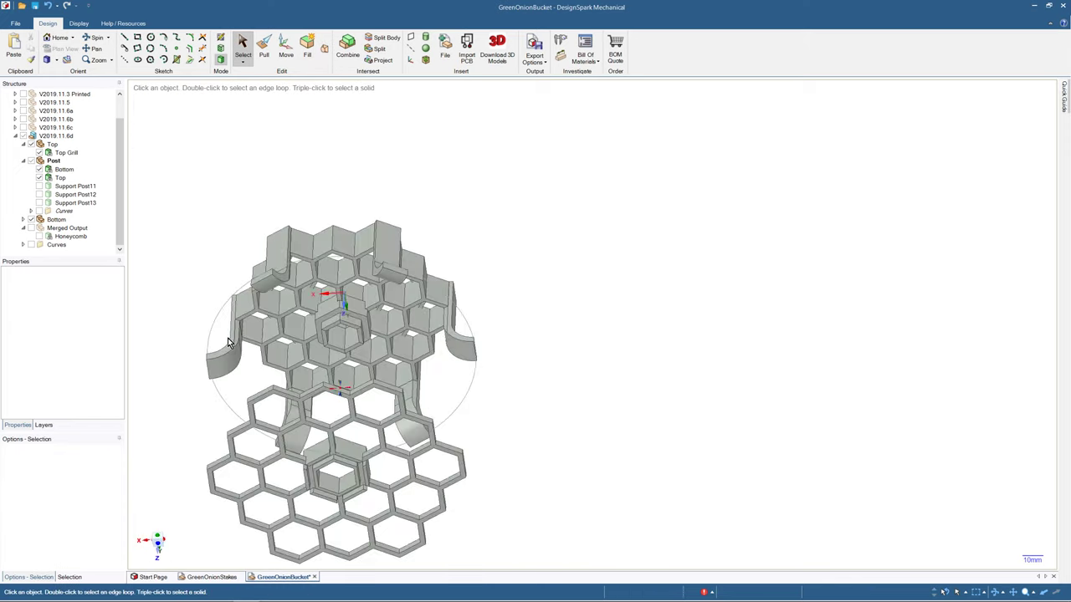
- Blend the first arm between one inner rim segment of the Top ring and the matching segment of the Bottom ring
{"action": "left_click", "coordinate": [351, 330]}
{"action": "scroll", "coordinate": [351, 331], "scroll_direction": "up", "scroll_amount": 4}
{"action": "left_click", "coordinate": [352, 332]}
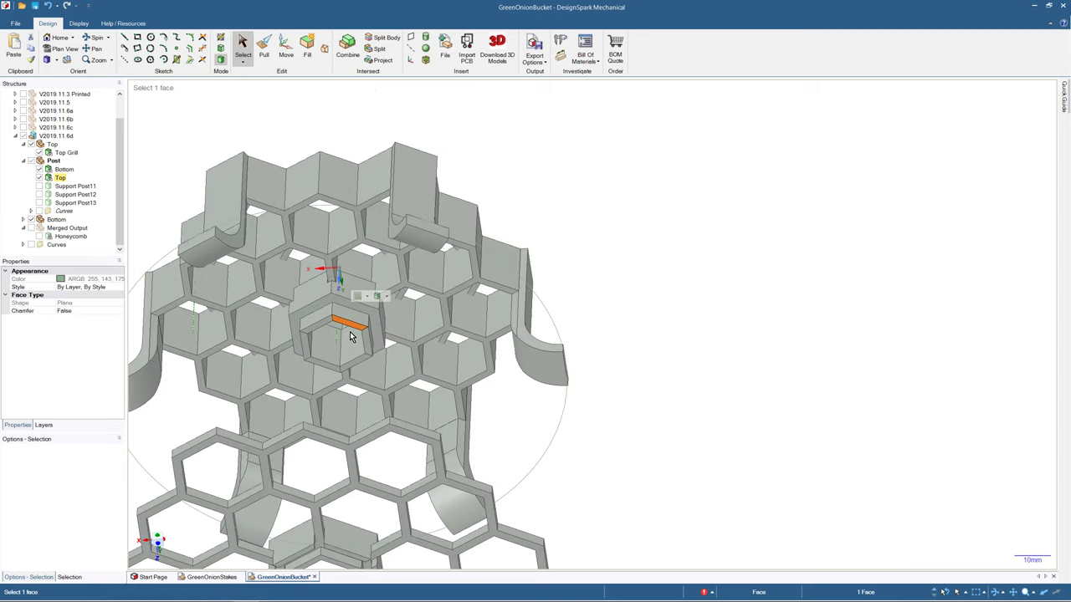
{"action": "scroll", "coordinate": [339, 360], "scroll_direction": "down", "scroll_amount": 5}
{"action": "middle_click_drag", "start_coordinate": [338, 360], "coordinate": [319, 505]}
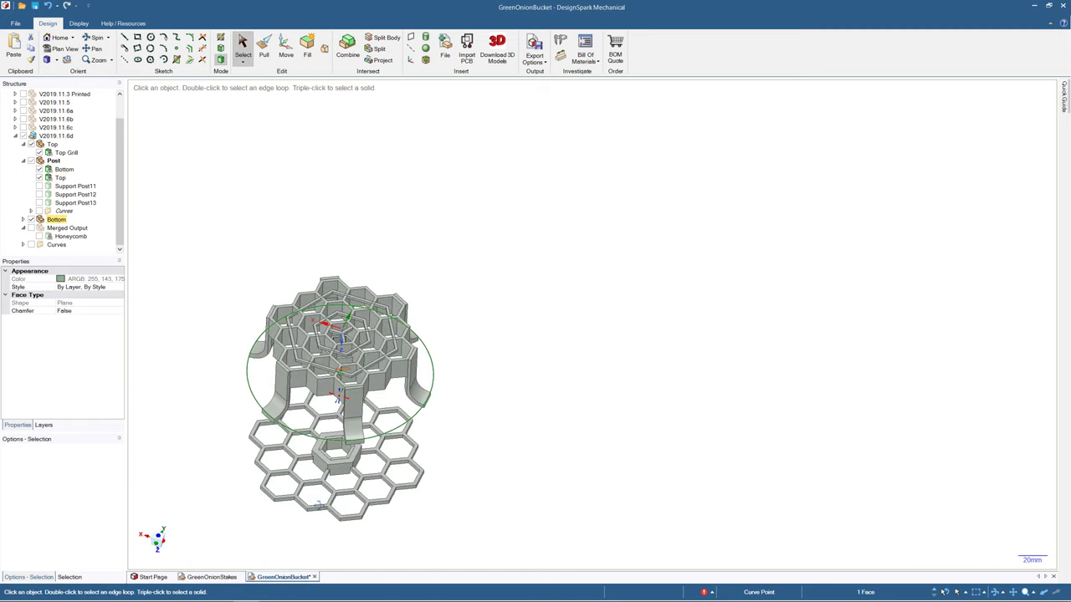
{"action": "scroll", "coordinate": [339, 461], "scroll_direction": "up", "scroll_amount": 3}
{"action": "left_click", "coordinate": [341, 460], "text": "ctrl"}
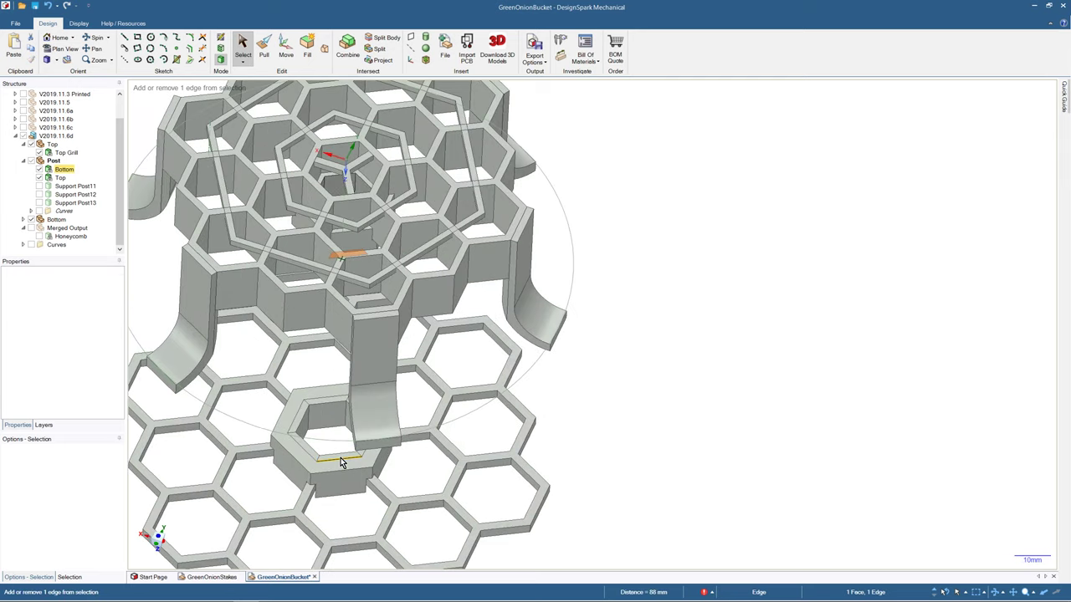
{"action": "left_click", "coordinate": [340, 458], "text": "ctrl"}
{"action": "left_click", "coordinate": [340, 458], "text": "ctrl"}
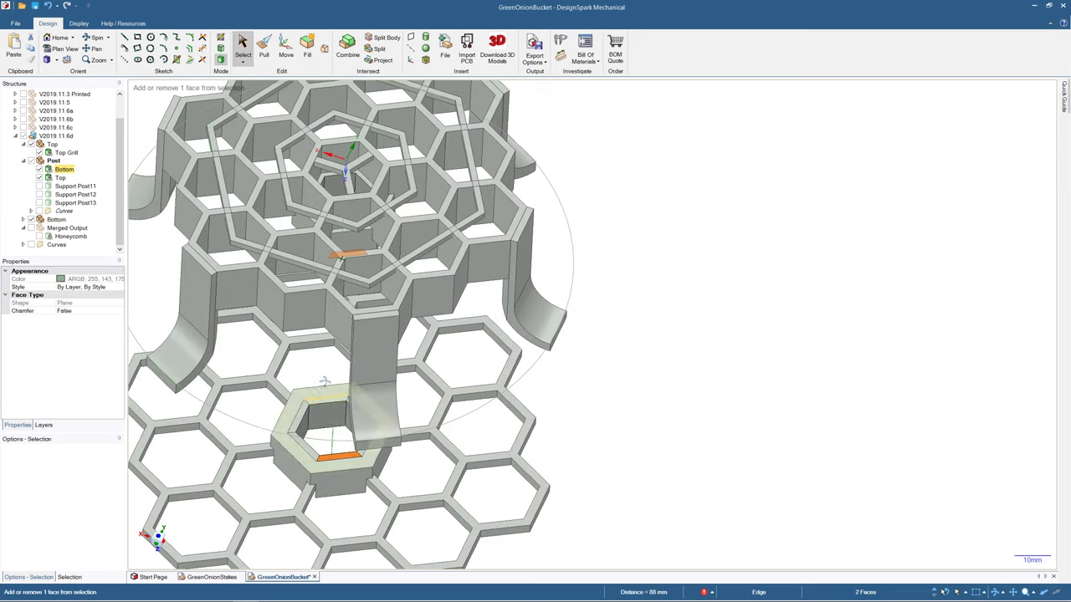
{"action": "middle_click_drag", "start_coordinate": [324, 382], "coordinate": [325, 260]}
{"action": "left_click", "coordinate": [326, 48]}
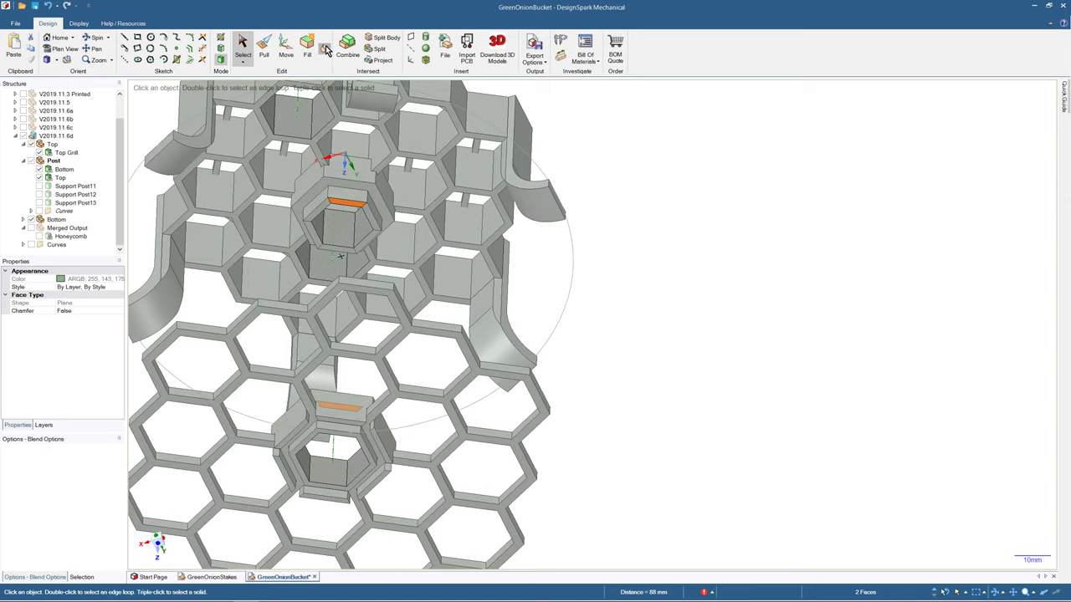
{"action": "left_click", "coordinate": [139, 180]}
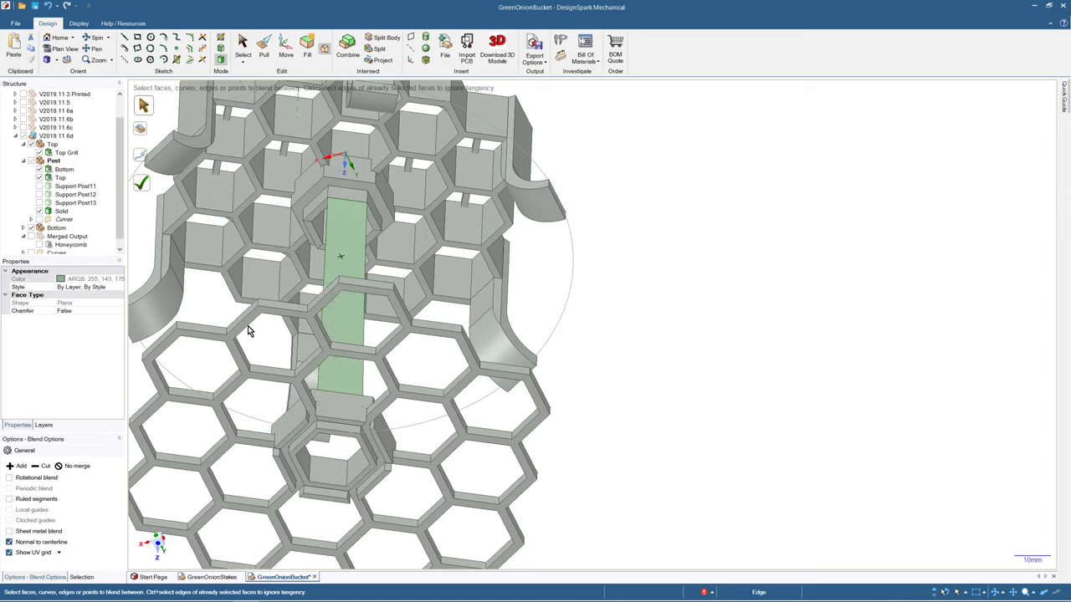
- Examine from several angles how the new arm spans the post's Top and Bottom rings
{"action": "scroll", "coordinate": [333, 465], "scroll_direction": "down", "scroll_amount": 3}
{"action": "middle_click_drag", "start_coordinate": [333, 465], "coordinate": [458, 421]}
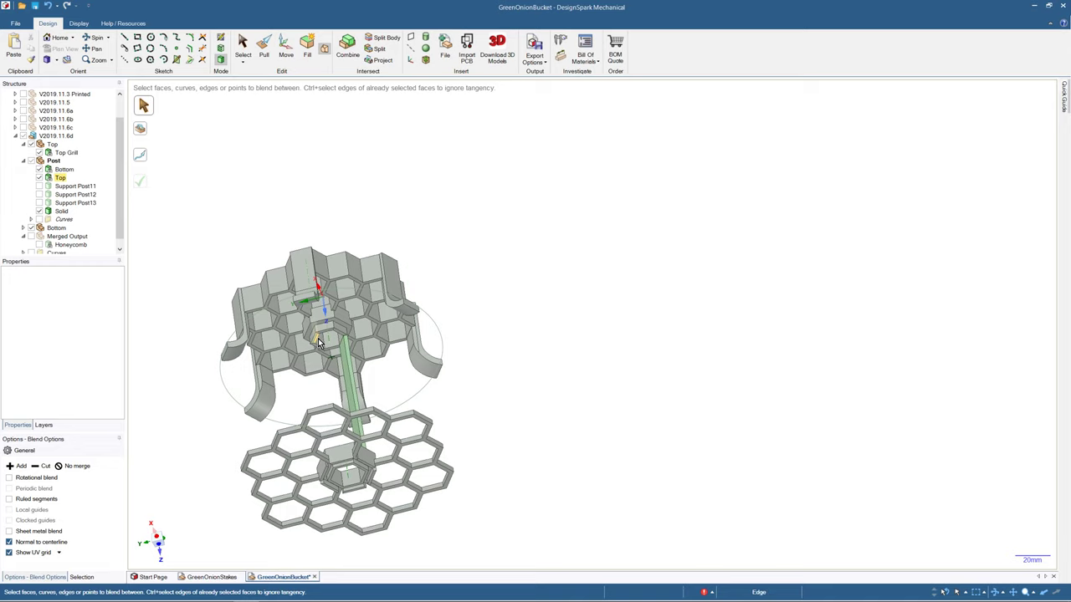
{"action": "scroll", "coordinate": [325, 336], "scroll_direction": "up", "scroll_amount": 3}
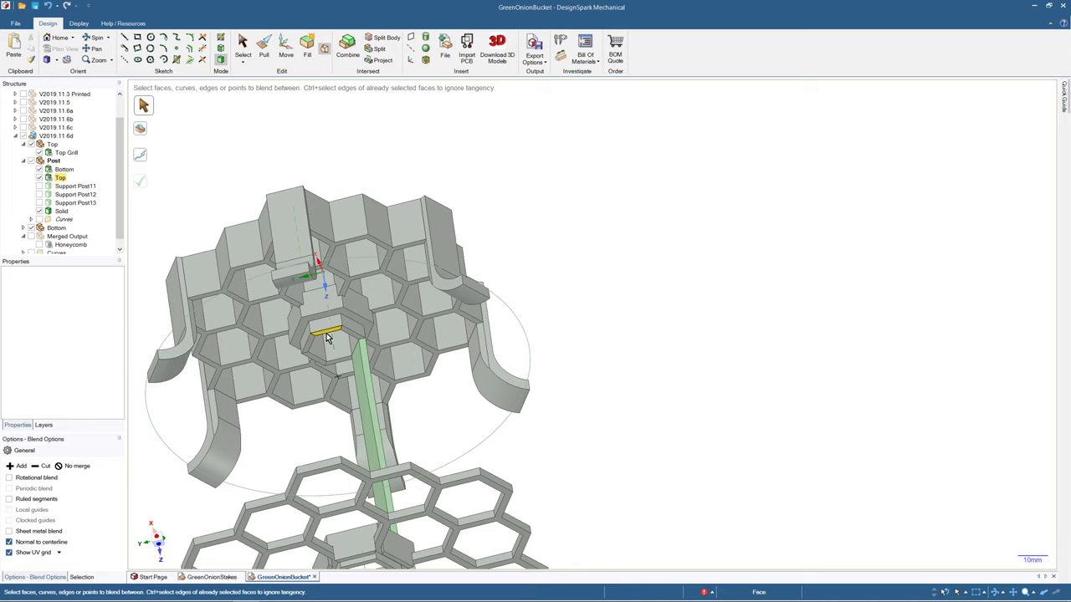
{"action": "scroll", "coordinate": [327, 338], "scroll_direction": "down", "scroll_amount": 5}
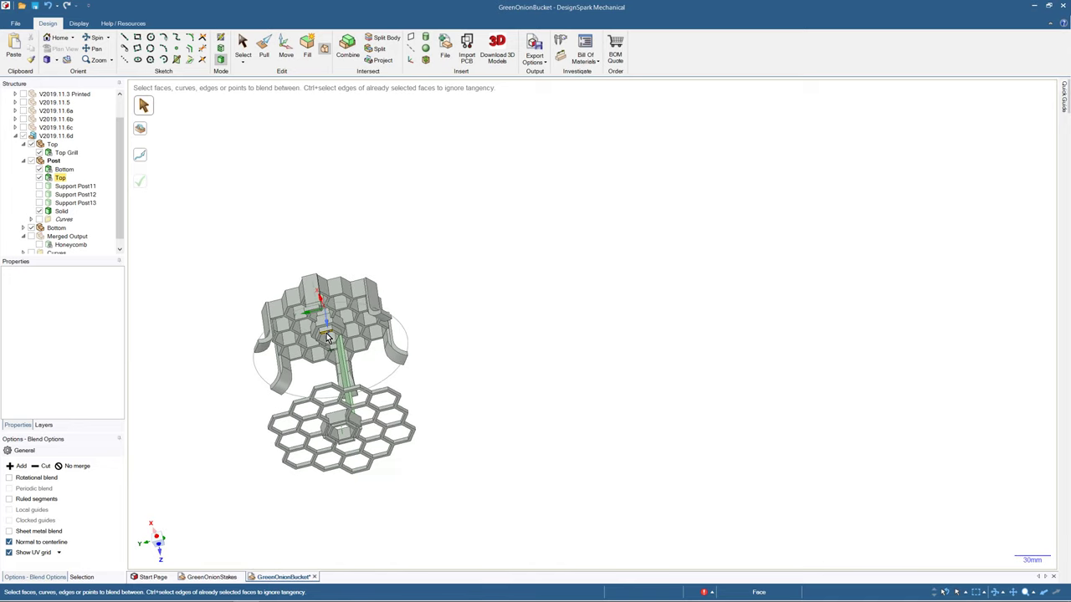
{"action": "scroll", "coordinate": [328, 337], "scroll_direction": "up", "scroll_amount": 2}
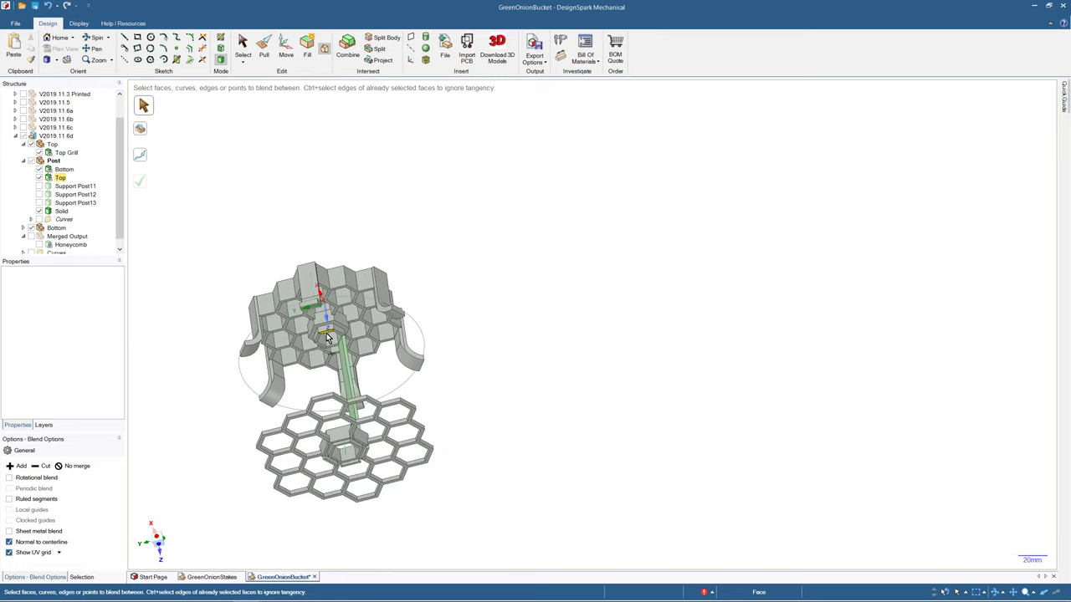
{"action": "middle_click_drag", "start_coordinate": [336, 389], "coordinate": [333, 454]}
{"action": "middle_click_drag", "start_coordinate": [327, 334], "coordinate": [277, 308]}
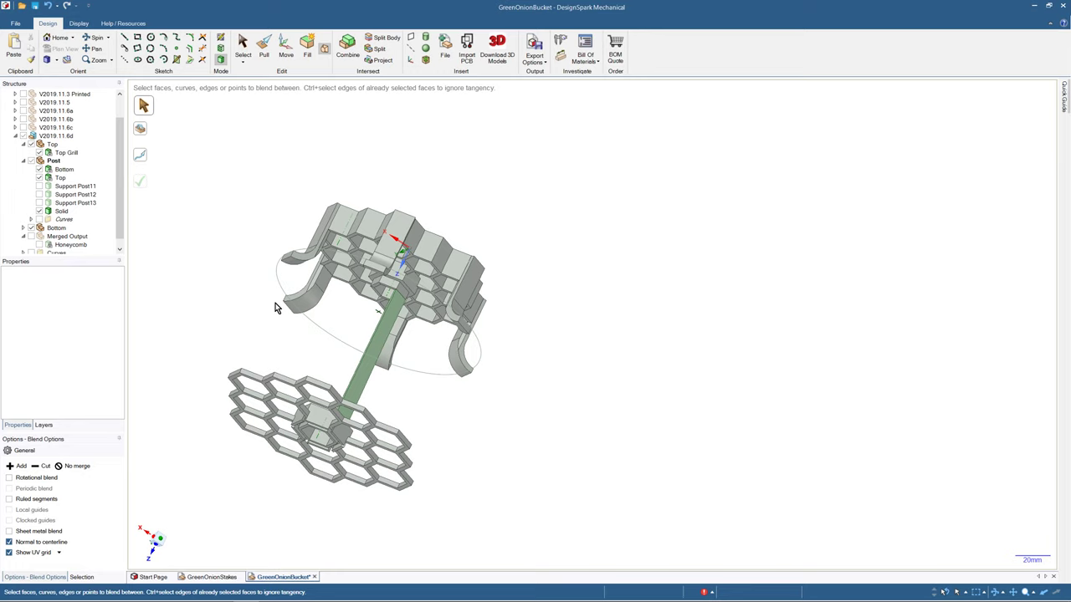
{"action": "middle_click_drag", "start_coordinate": [322, 321], "coordinate": [368, 316]}
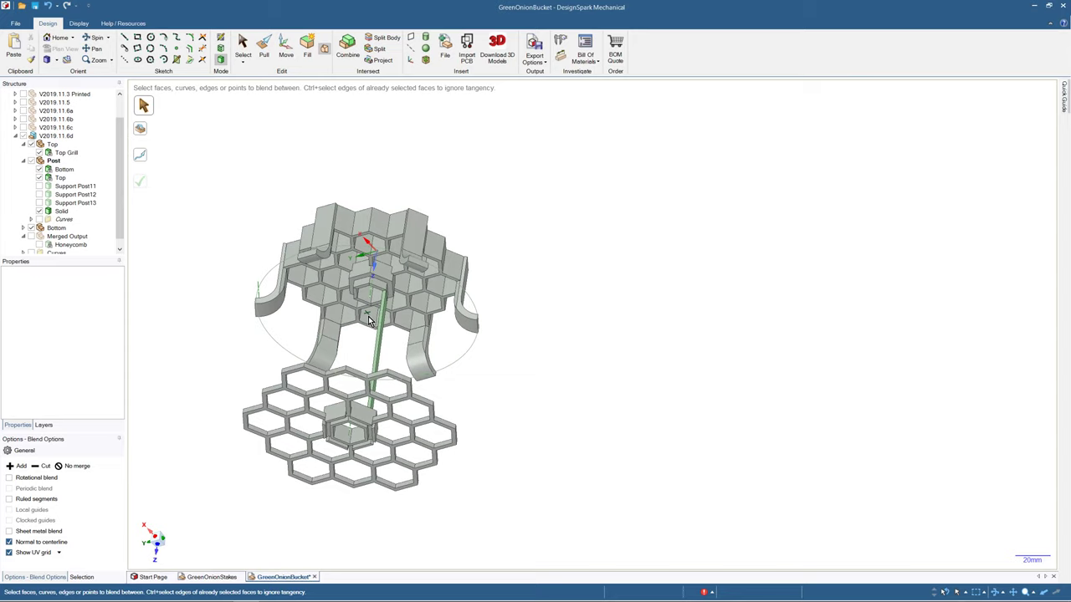
{"action": "middle_click_drag", "start_coordinate": [369, 321], "coordinate": [337, 309]}
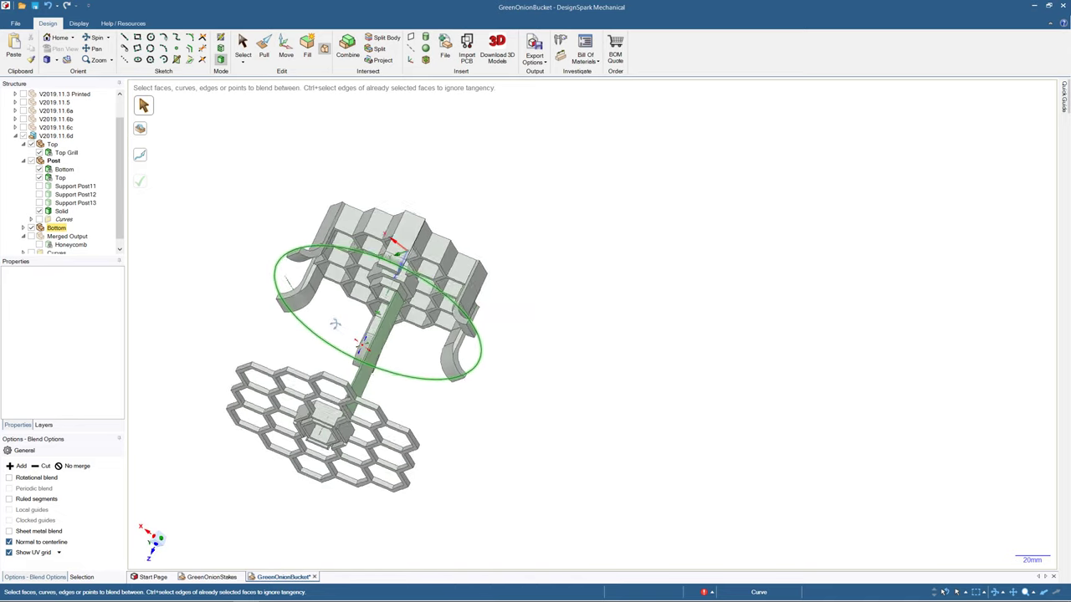
{"action": "middle_click_drag", "start_coordinate": [361, 345], "coordinate": [266, 261]}
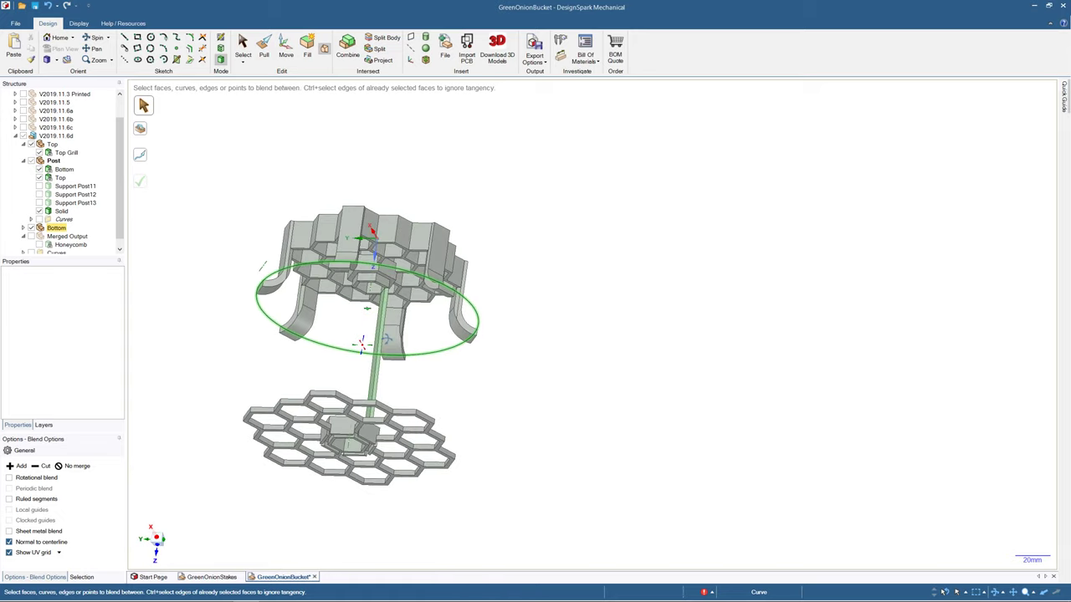
- Blend the second arm between matching inner rim segments of the Bottom and Top rings, skipping one side from the first arm
{"action": "left_click", "coordinate": [377, 366]}
{"action": "middle_click_drag", "start_coordinate": [388, 369], "coordinate": [390, 435]}
{"action": "scroll", "coordinate": [350, 444], "scroll_direction": "up", "scroll_amount": 2}
{"action": "scroll", "coordinate": [348, 444], "scroll_direction": "up", "scroll_amount": 3}
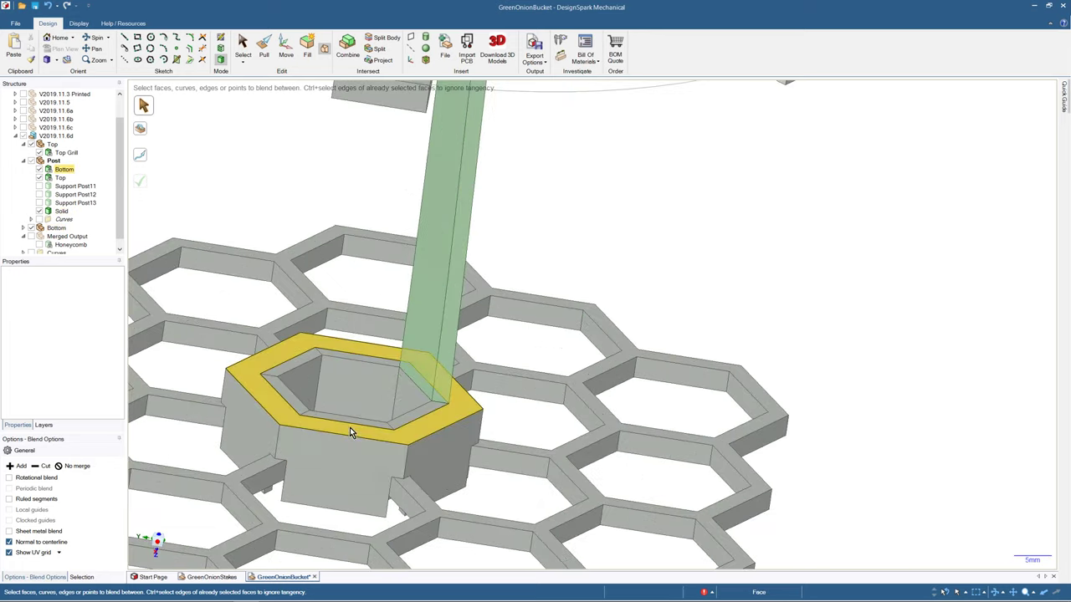
{"action": "left_click", "coordinate": [350, 420]}
{"action": "middle_click_drag", "start_coordinate": [349, 420], "coordinate": [359, 368]}
{"action": "mouse_move", "coordinate": [356, 322]}
{"action": "middle_mouse_down"}
{"action": "mouse_move", "coordinate": [362, 304]}
{"action": "mouse_move", "coordinate": [365, 334]}
{"action": "middle_mouse_up"}
{"action": "scroll", "coordinate": [366, 327], "scroll_direction": "down", "scroll_amount": 5}
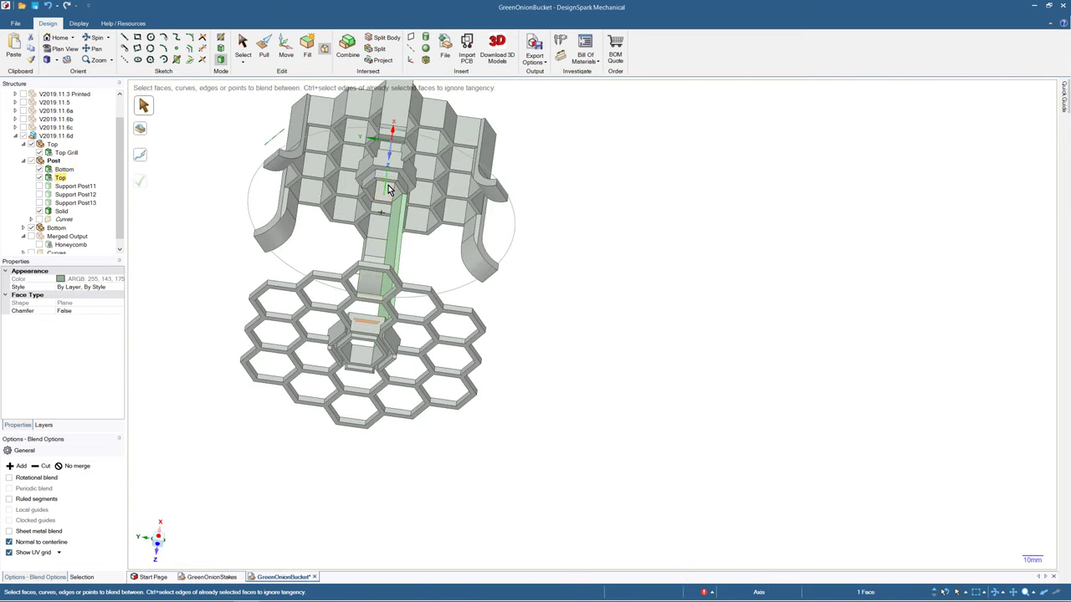
{"action": "scroll", "coordinate": [386, 186], "scroll_direction": "up", "scroll_amount": 3}
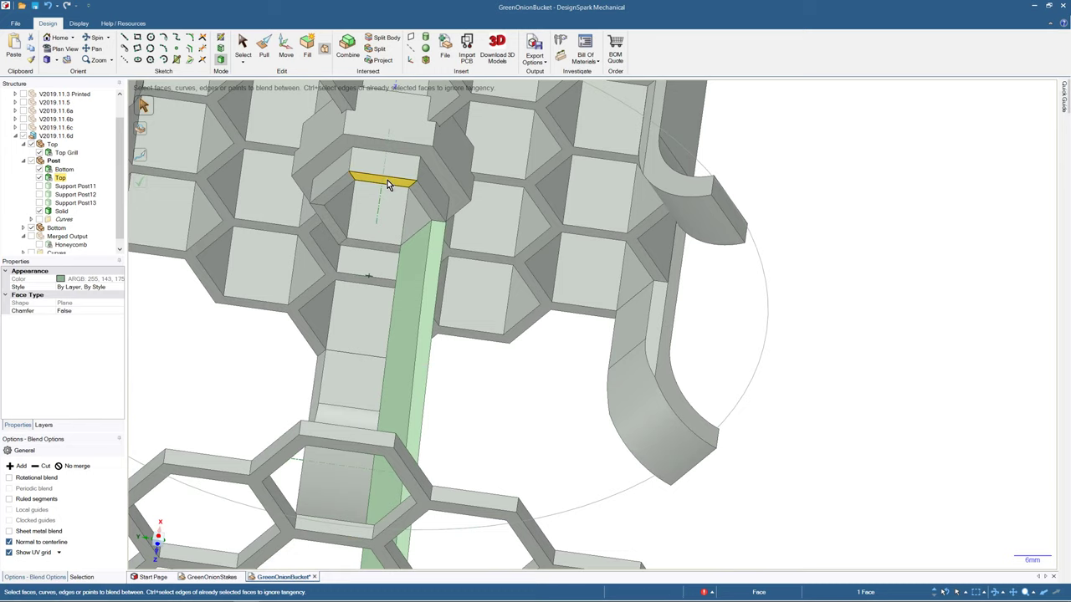
{"action": "left_click", "coordinate": [387, 180]}
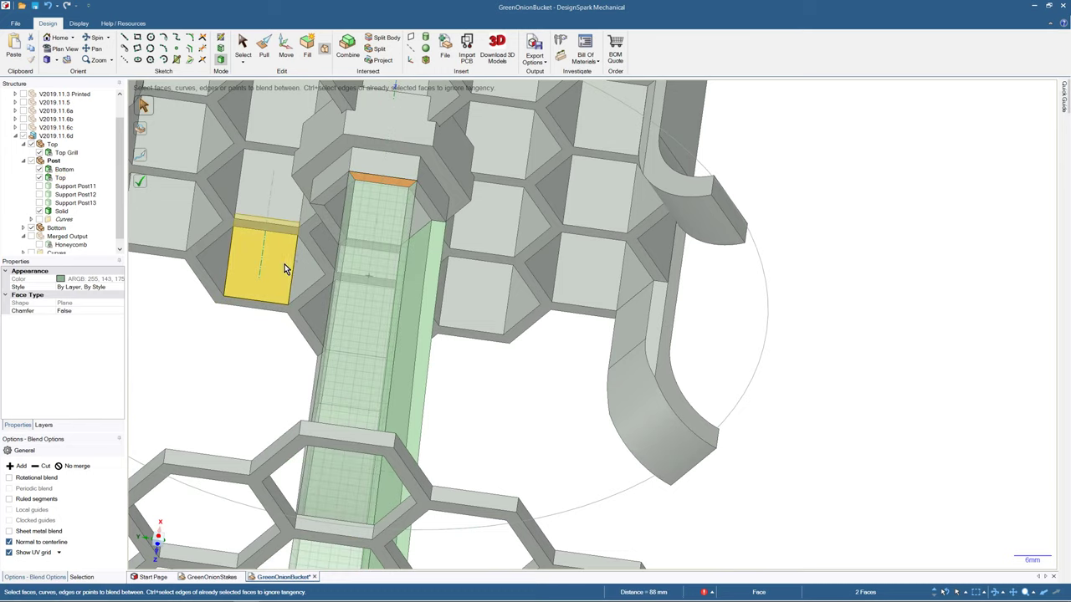
{"action": "middle_click_drag", "start_coordinate": [282, 268], "coordinate": [209, 247]}
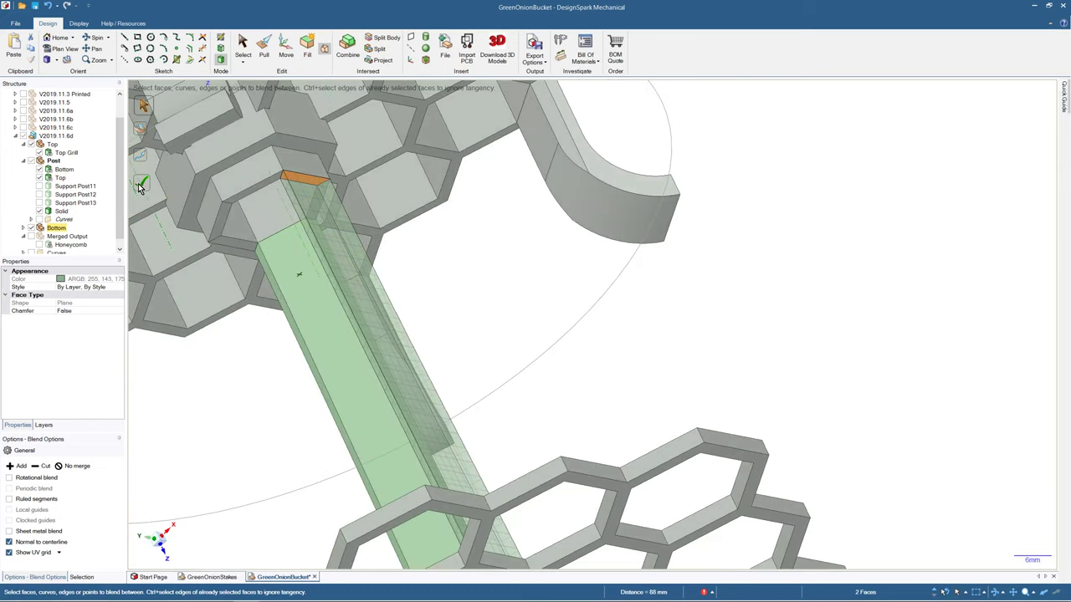
{"action": "left_click", "coordinate": [140, 181]}
- Blend the third arm between the inner rim segments on the remaining alternate side of the Top and Bottom rings
{"action": "left_click", "coordinate": [222, 223]}
{"action": "middle_click_drag", "start_coordinate": [235, 264], "coordinate": [264, 413]}
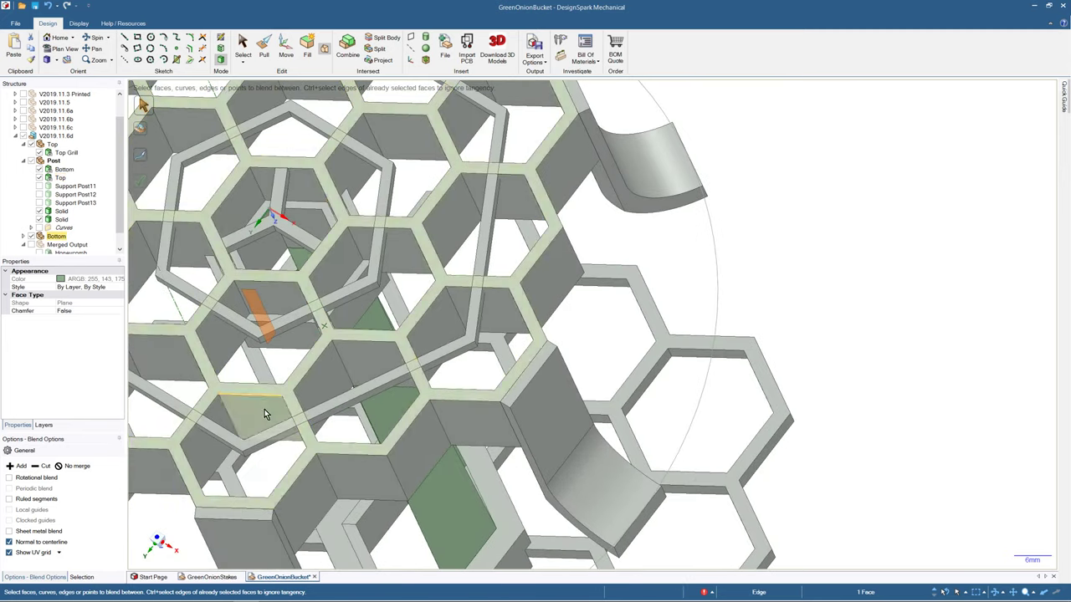
{"action": "left_click", "coordinate": [357, 549]}
{"action": "middle_click_drag", "start_coordinate": [348, 533], "coordinate": [399, 397]}
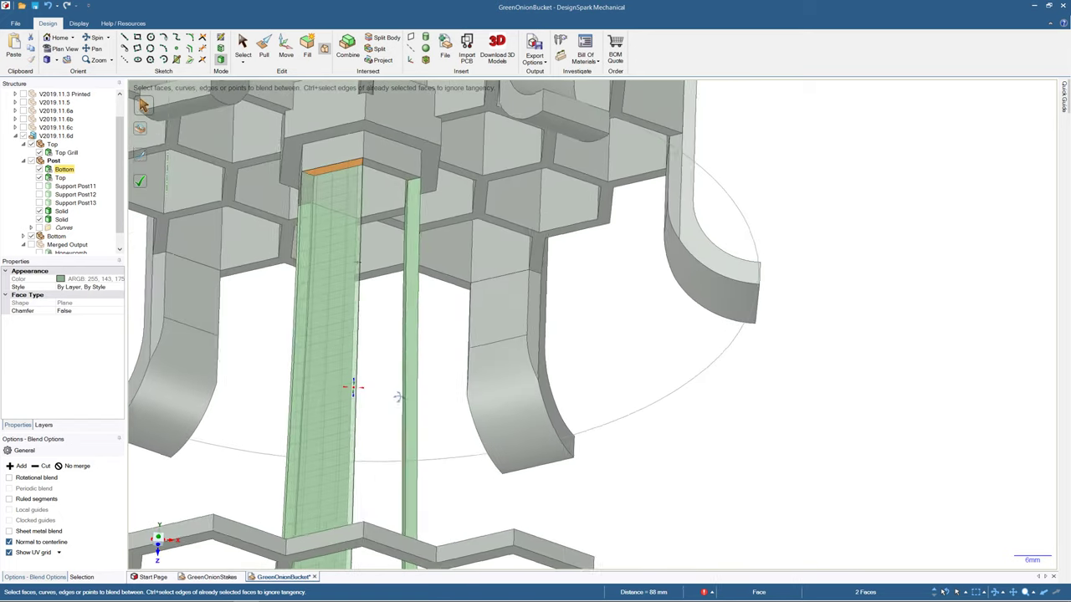
{"action": "left_click", "coordinate": [137, 186]}
{"action": "middle_click_drag", "start_coordinate": [418, 287], "coordinate": [353, 387]}
{"action": "middle_click_drag", "start_coordinate": [337, 320], "coordinate": [410, 283]}
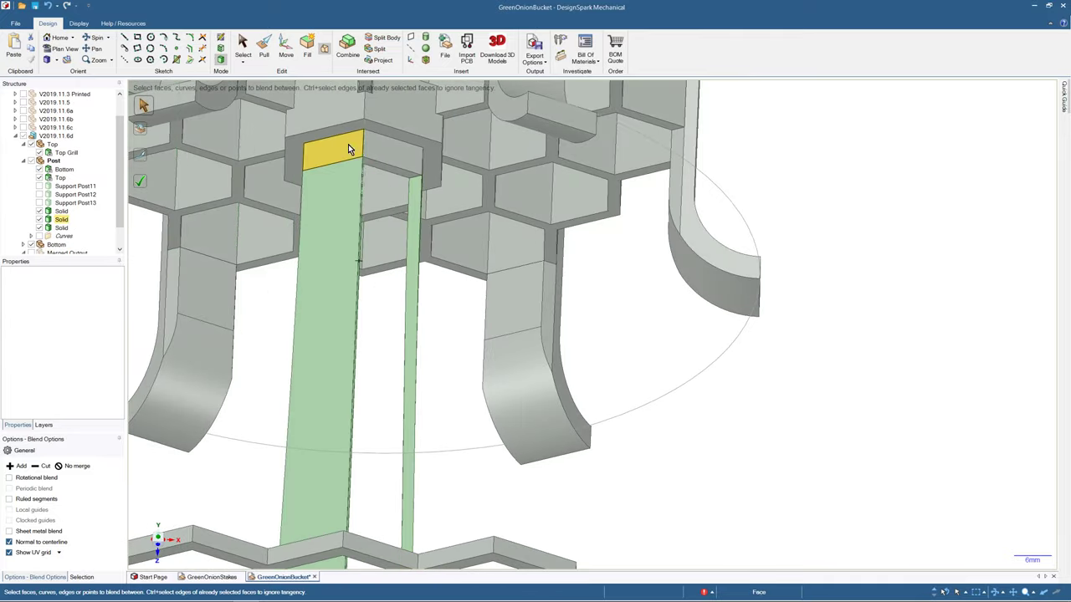
{"action": "left_click", "coordinate": [408, 161]}
{"action": "middle_click_drag", "start_coordinate": [365, 206], "coordinate": [348, 154]}
{"action": "scroll", "coordinate": [376, 188], "scroll_direction": "up", "scroll_amount": 4}
{"action": "scroll", "coordinate": [376, 189], "scroll_direction": "down", "scroll_amount": 3}
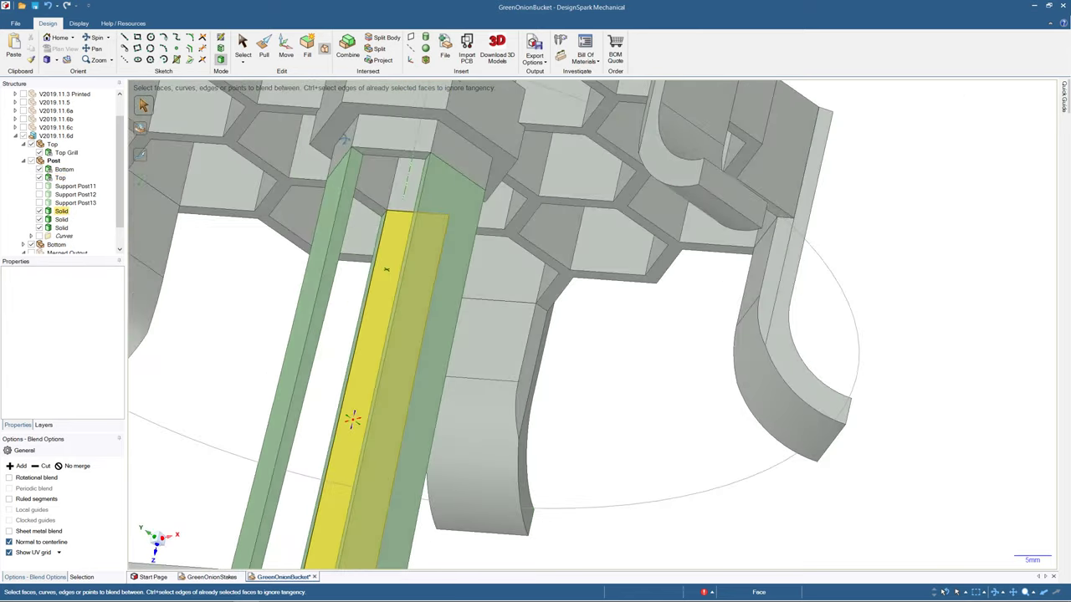
{"action": "left_click", "coordinate": [352, 147]}
{"action": "left_click", "coordinate": [438, 120]}
{"action": "left_click", "coordinate": [364, 141]}
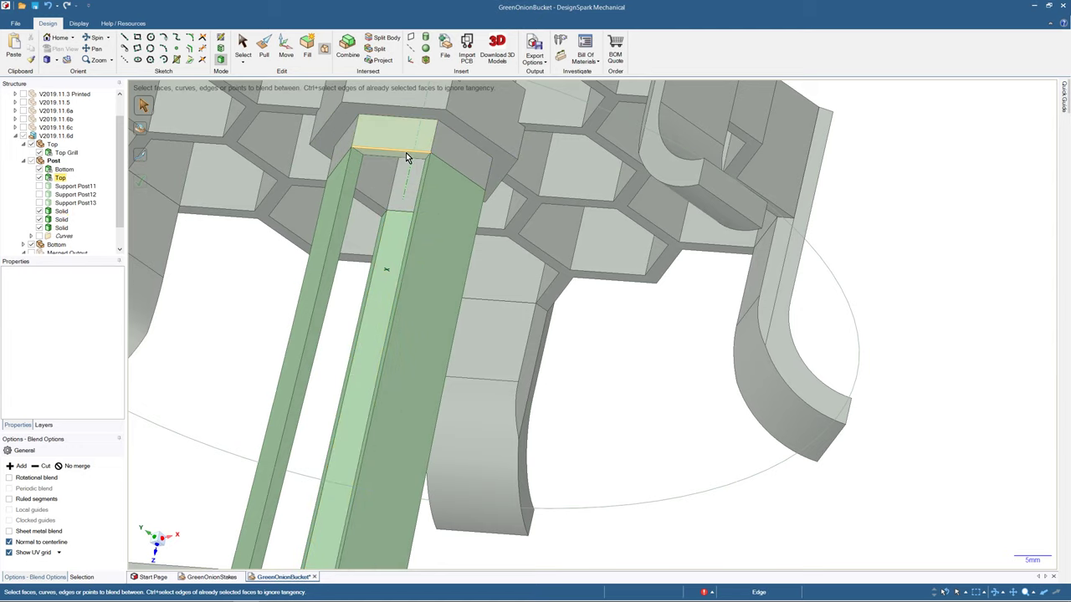
{"action": "key", "text": "Escape"}
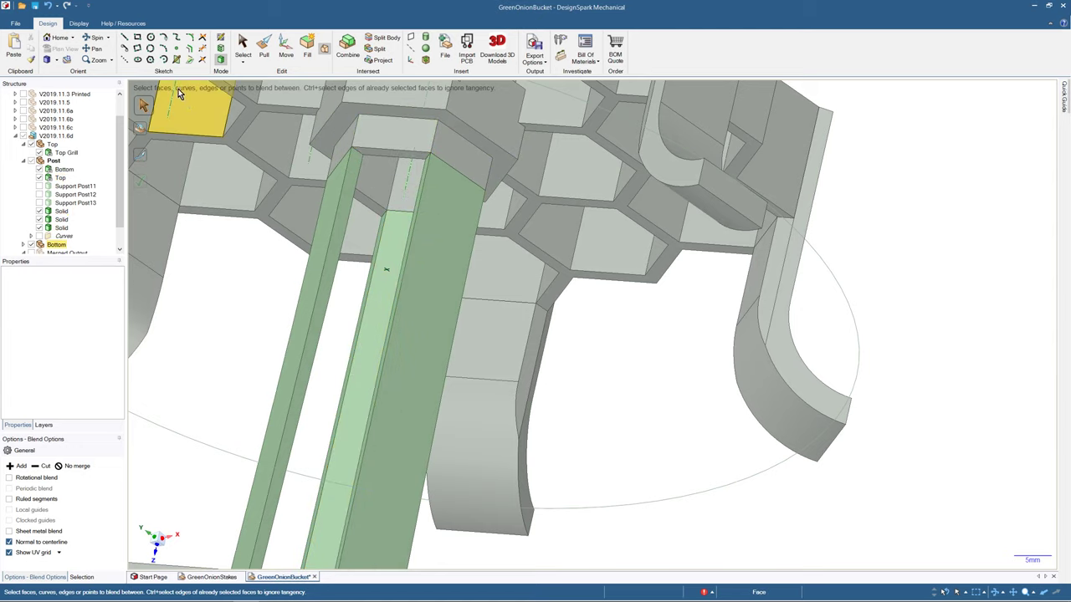
- Try to sketch two slanted lines forming an inverted V between the lower and upper edges of the Top ring's rim face
{"action": "left_click", "coordinate": [124, 38]}
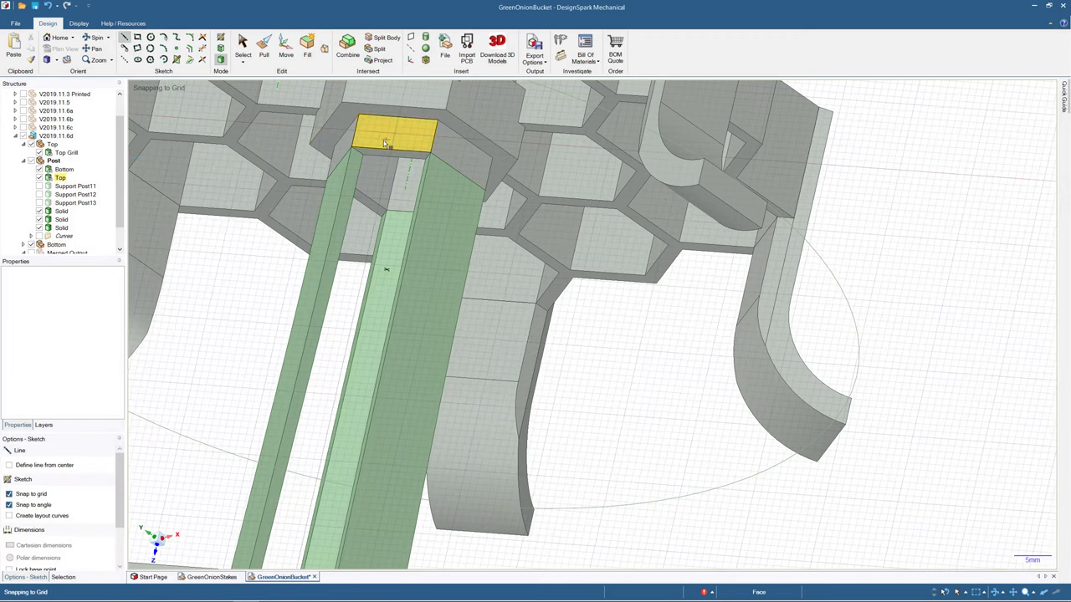
{"action": "middle_click_drag", "start_coordinate": [385, 143], "coordinate": [372, 130]}
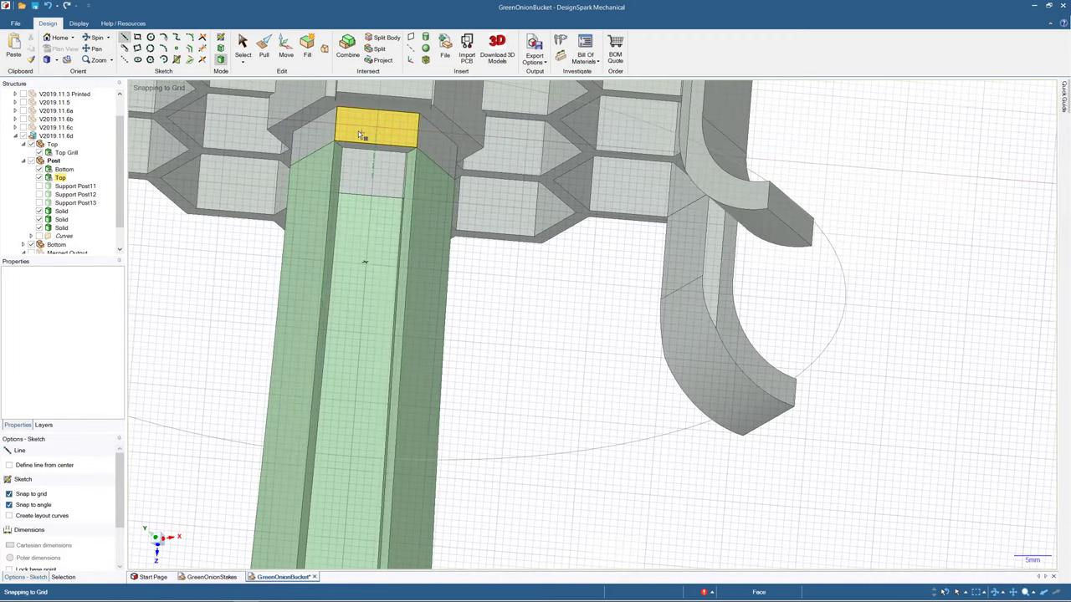
{"action": "left_click", "coordinate": [360, 134]}
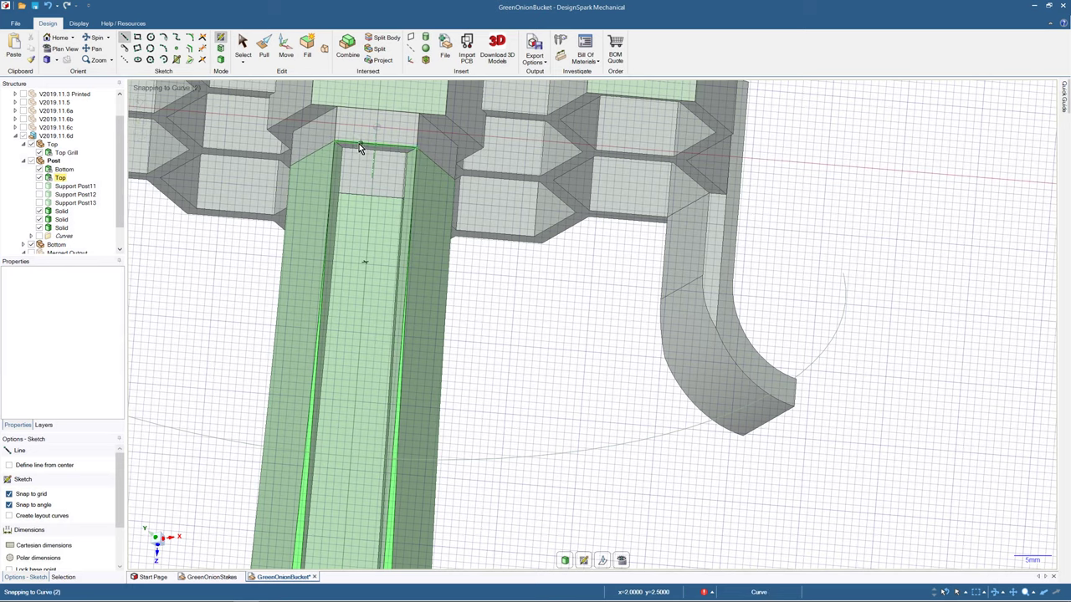
{"action": "left_click", "coordinate": [359, 144]}
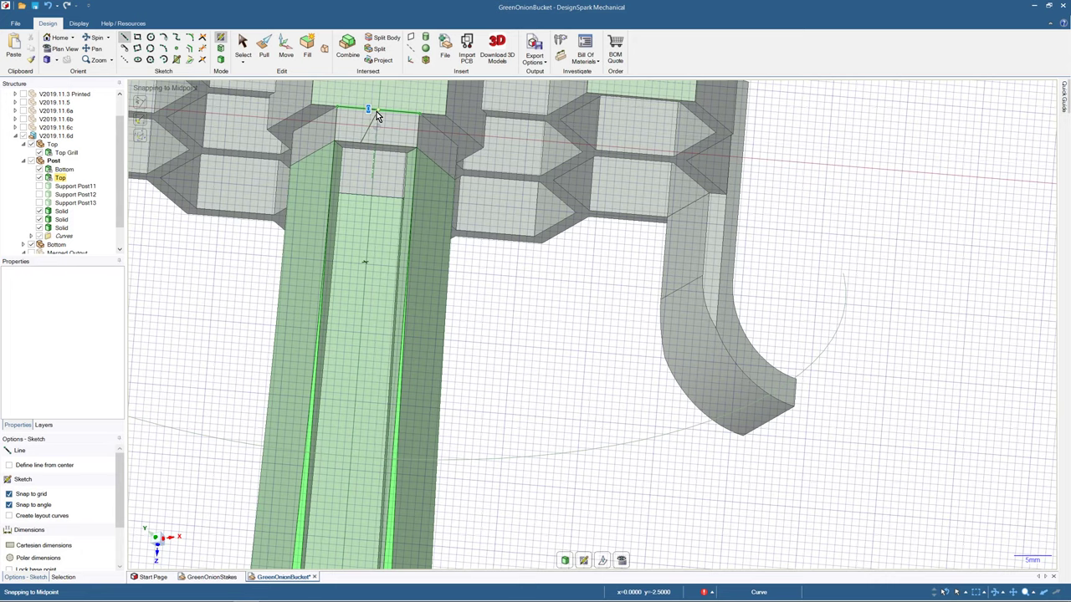
{"action": "left_click", "coordinate": [377, 110]}
{"action": "scroll", "coordinate": [391, 149], "scroll_direction": "up", "scroll_amount": 5}
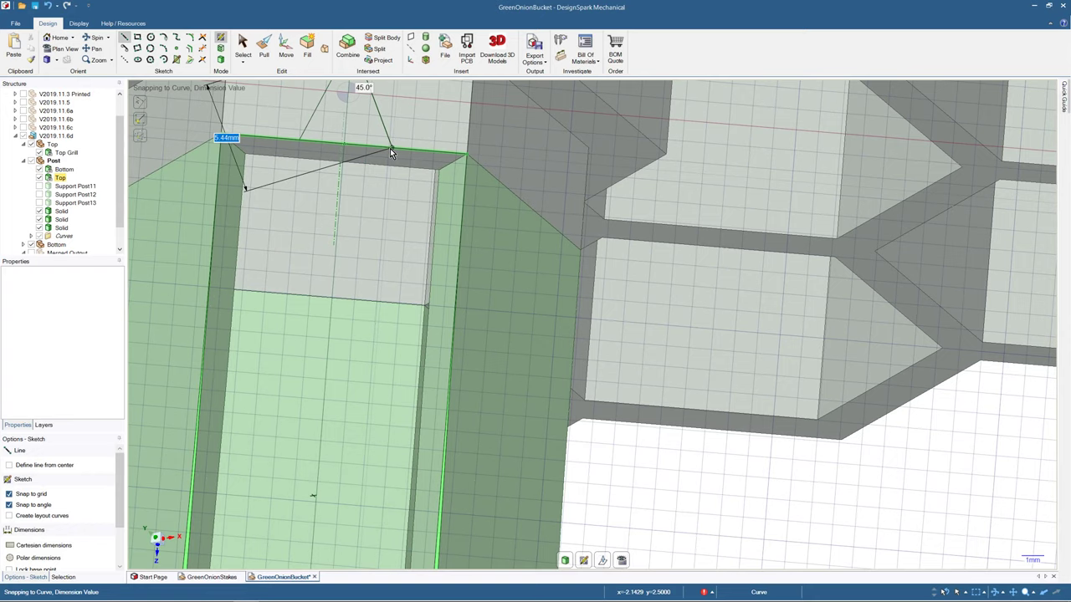
{"action": "left_click", "coordinate": [390, 150]}
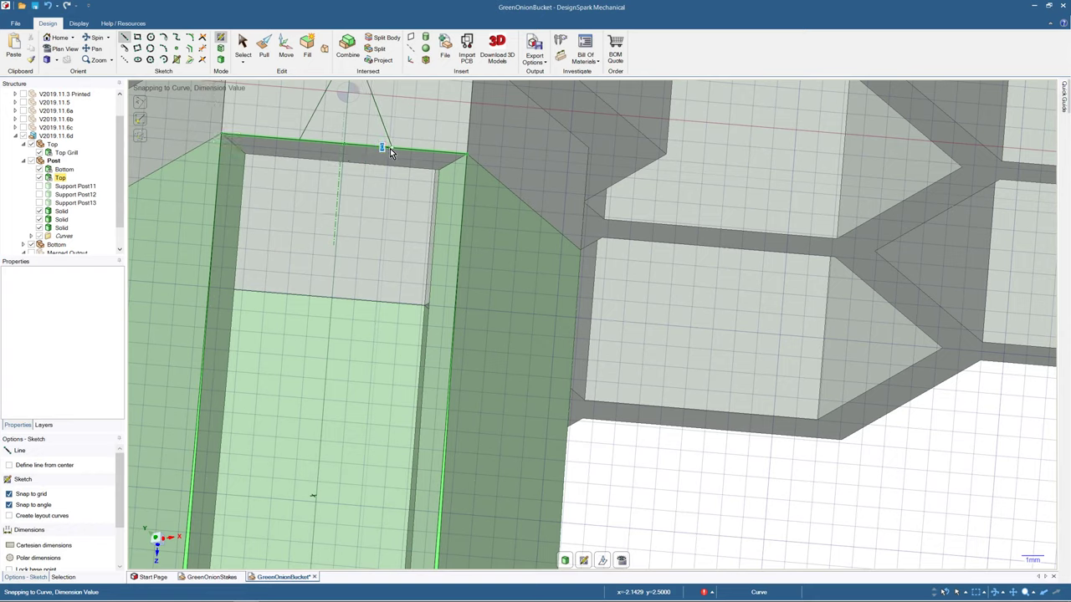
- Try to pull the region marked by the sketched lines on the Top ring's rim face
{"action": "left_click", "coordinate": [265, 48]}
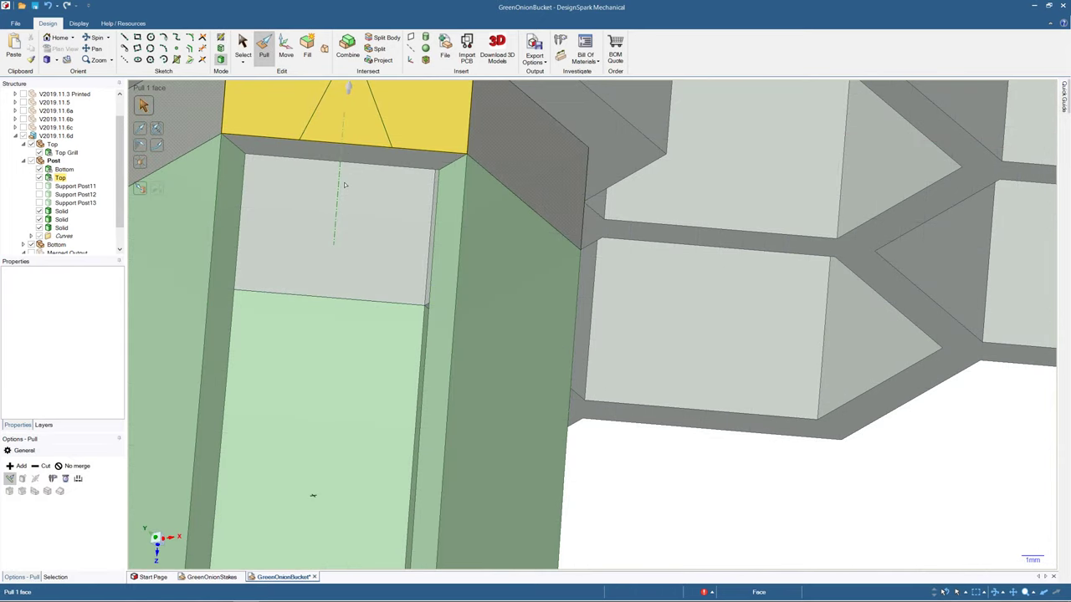
{"action": "scroll", "coordinate": [344, 185], "scroll_direction": "down", "scroll_amount": 8}
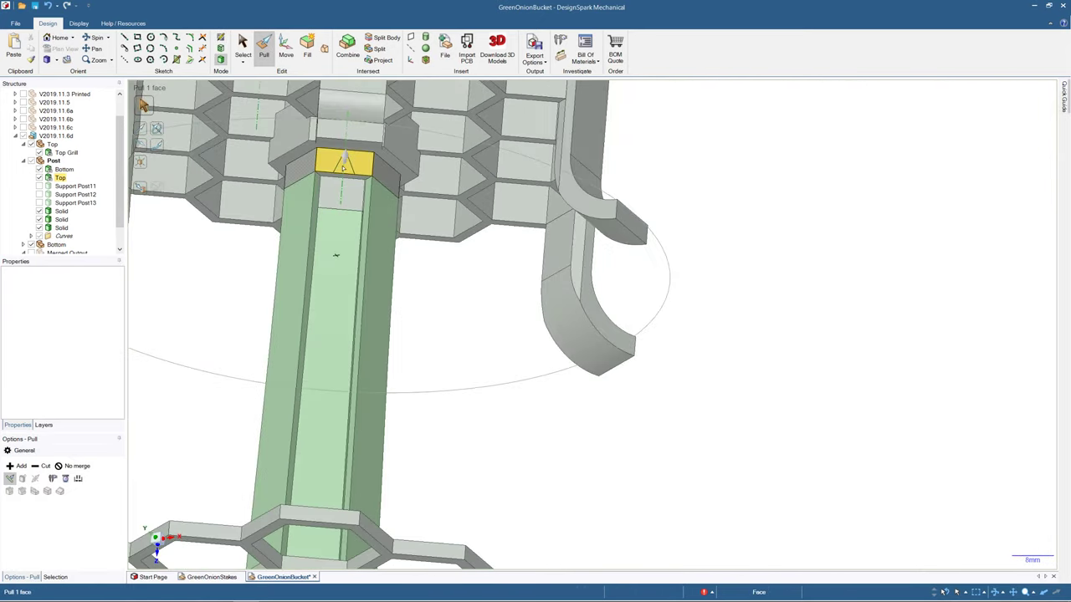
{"action": "left_click", "coordinate": [343, 167]}
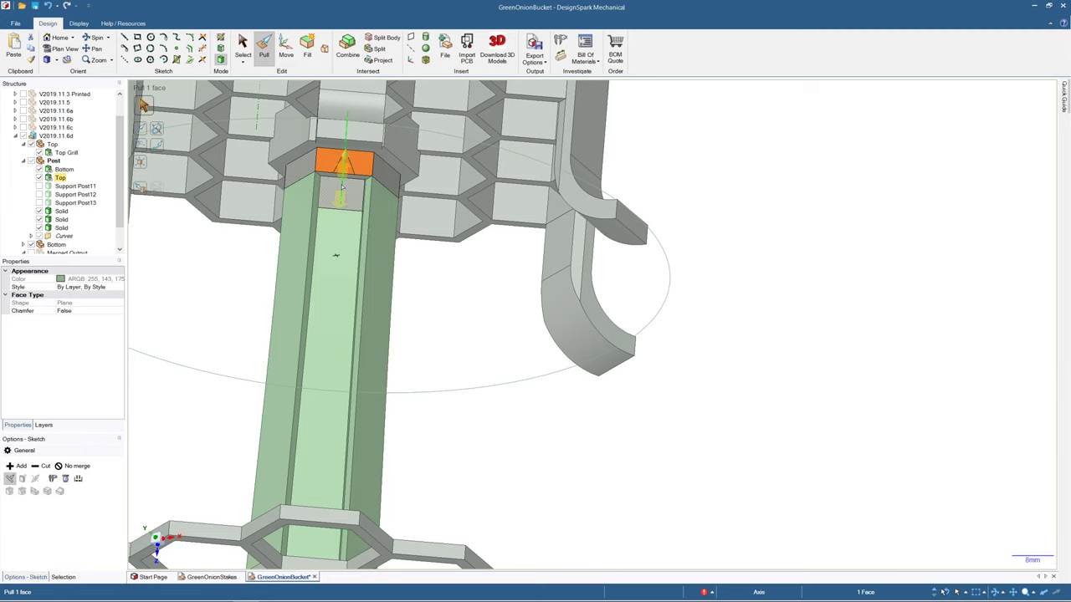
{"action": "key", "text": "l"}
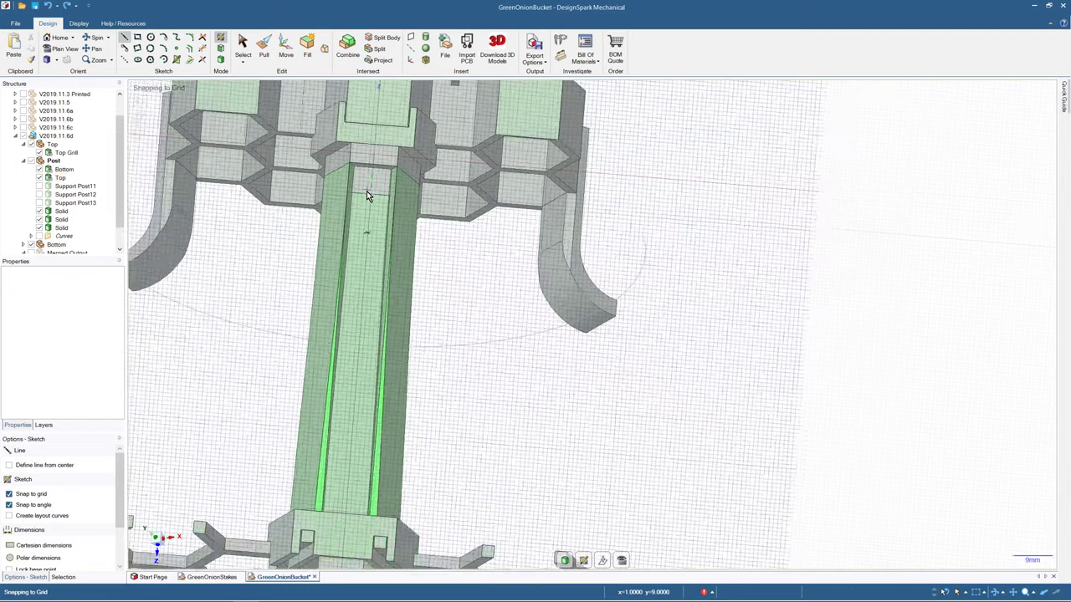
- Unlock the post's Top ring body and lock the three arm solids
{"action": "right_click", "coordinate": [55, 179]}
{"action": "left_click", "coordinate": [76, 232]}
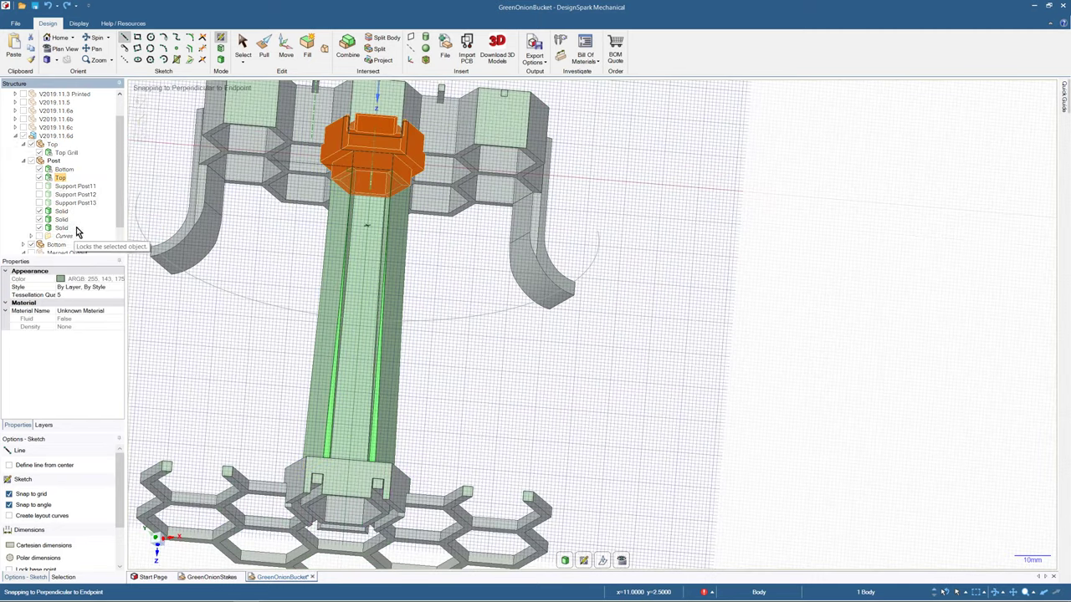
{"action": "left_click", "coordinate": [63, 212]}
{"action": "left_click", "coordinate": [63, 227], "text": "shift"}
{"action": "right_click", "coordinate": [64, 227]}
{"action": "left_click", "coordinate": [85, 294]}
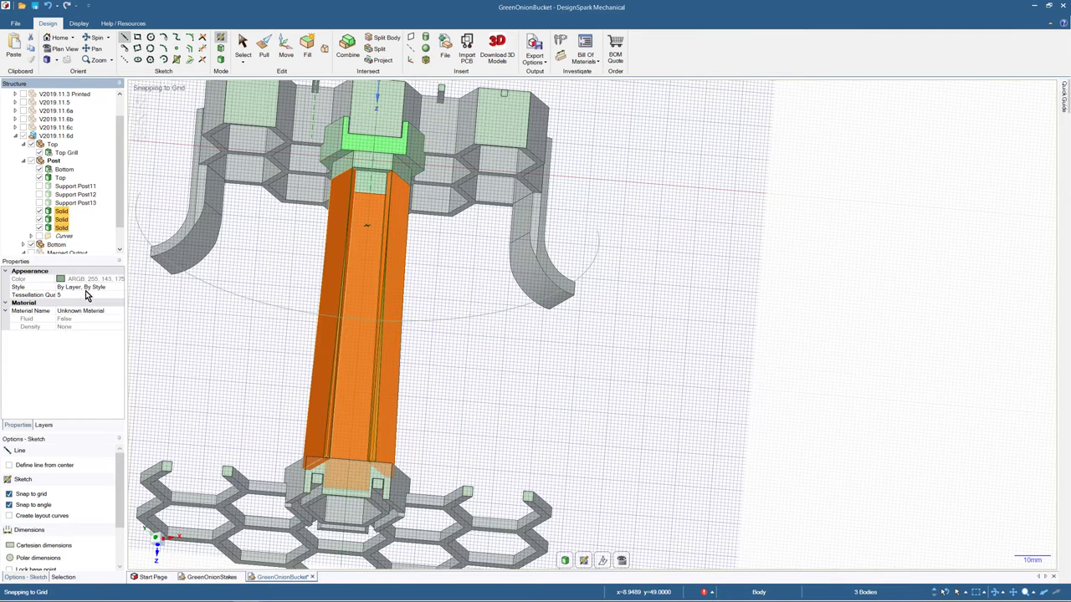
- Sketch a 5 mm high trapezoid on the Top ring's rim face, tapering from 6 mm at the lower edge to about 4 mm
{"action": "scroll", "coordinate": [348, 176], "scroll_direction": "down", "scroll_amount": 2}
{"action": "scroll", "coordinate": [352, 176], "scroll_direction": "up", "scroll_amount": 5}
{"action": "scroll", "coordinate": [357, 176], "scroll_direction": "up", "scroll_amount": 2}
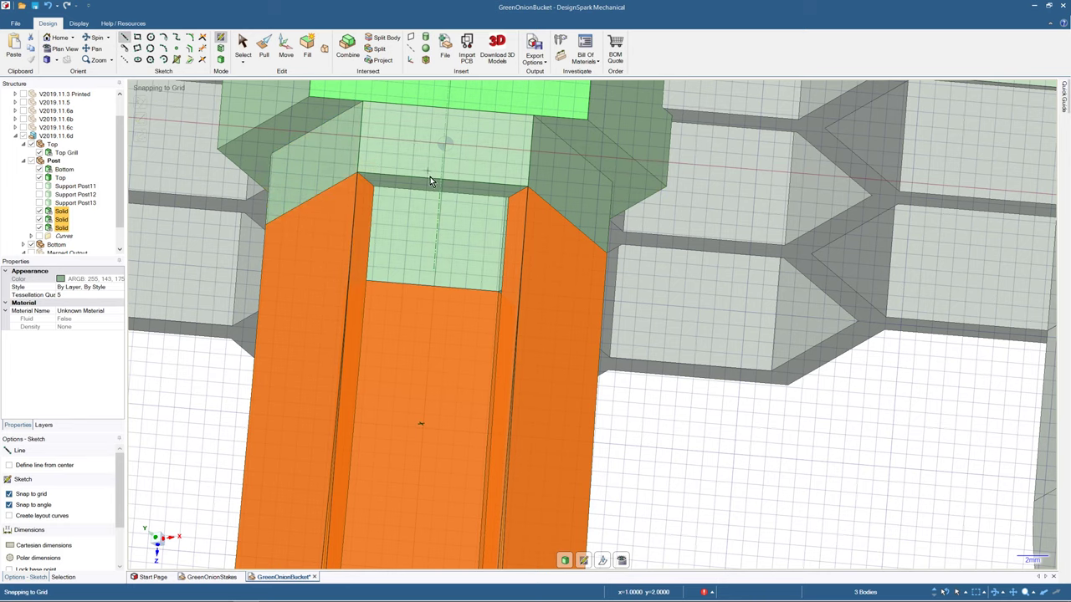
{"action": "left_click", "coordinate": [410, 178]}
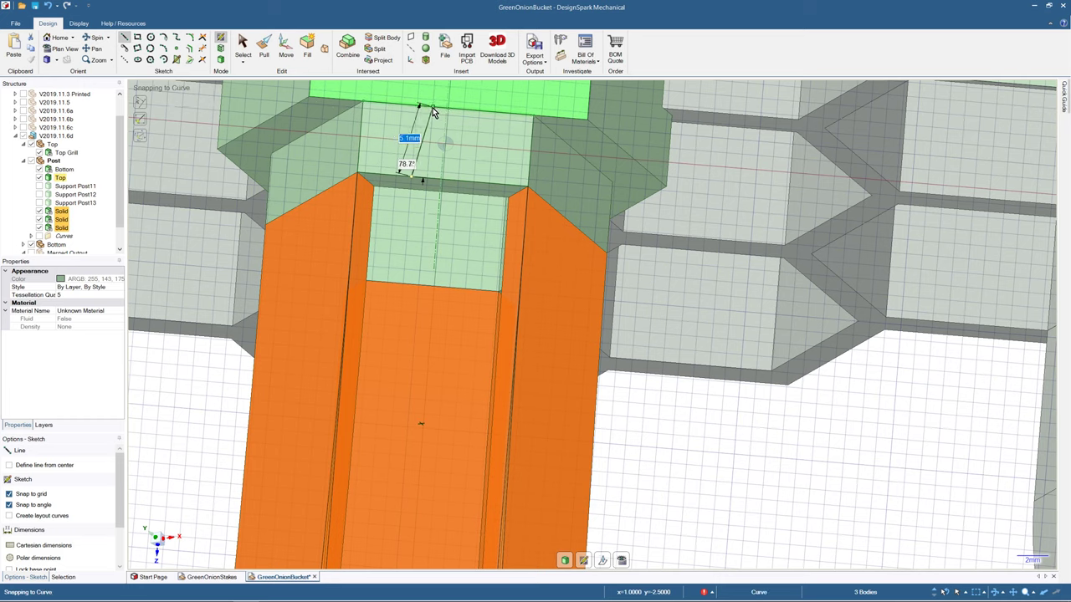
{"action": "key", "text": "Escape"}
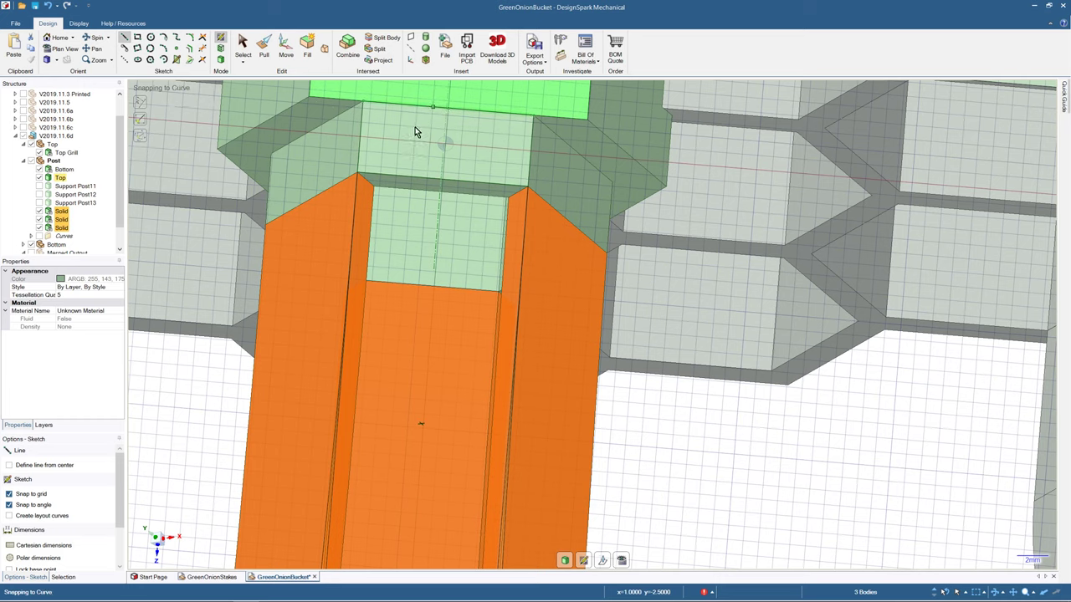
{"action": "left_click", "coordinate": [395, 175]}
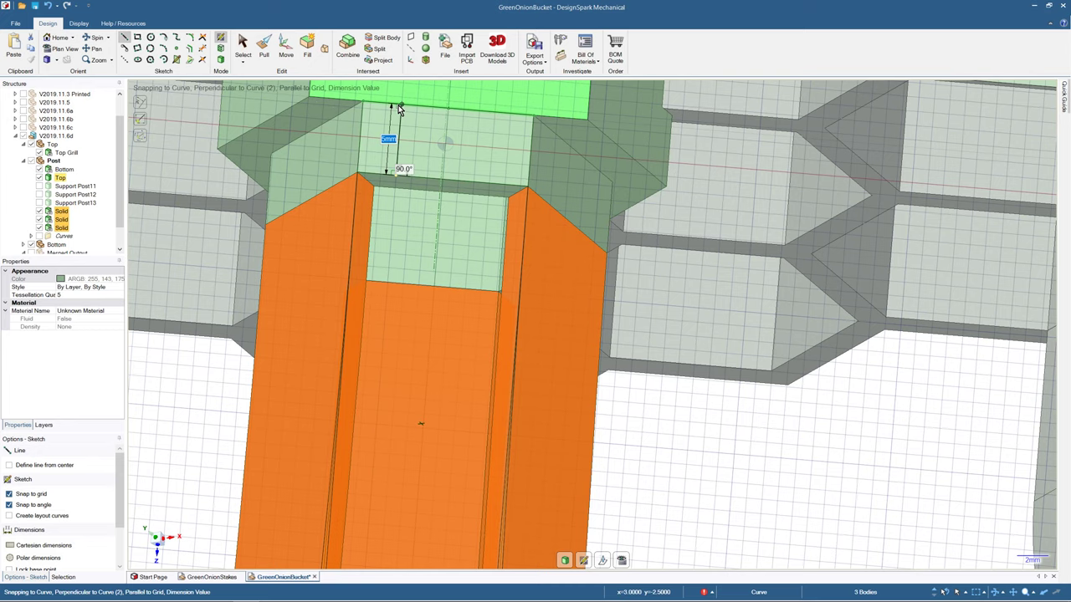
{"action": "left_click", "coordinate": [412, 106]}
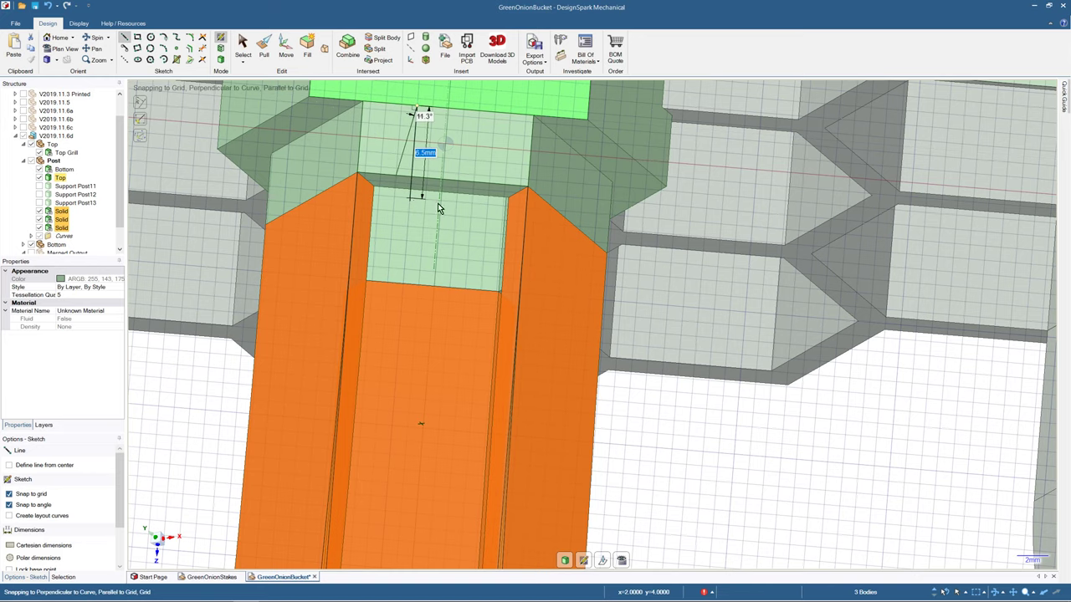
{"action": "left_click", "coordinate": [475, 111]}
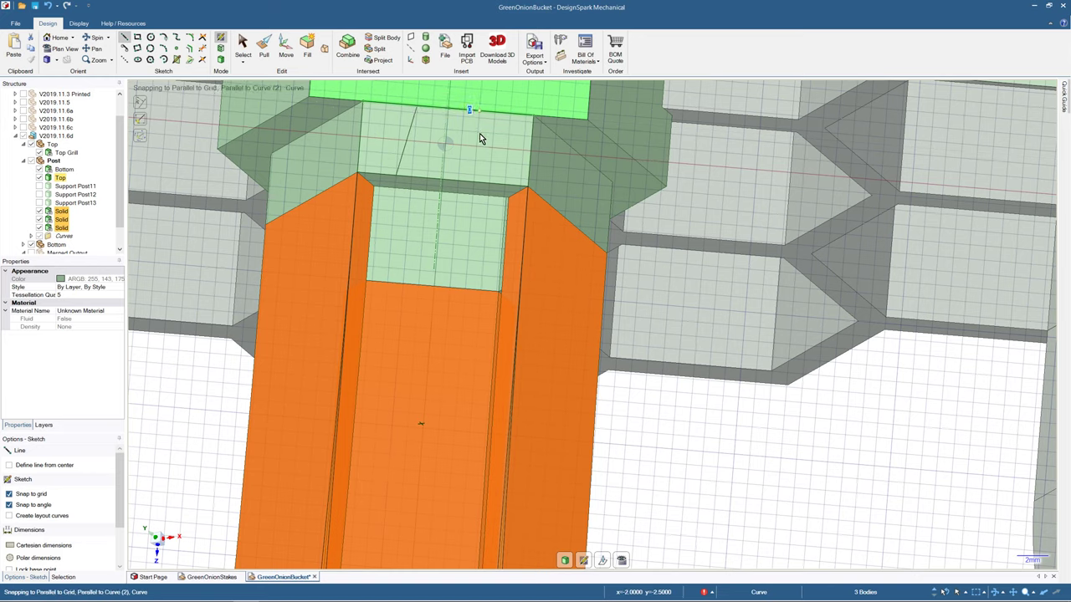
{"action": "left_click", "coordinate": [491, 181]}
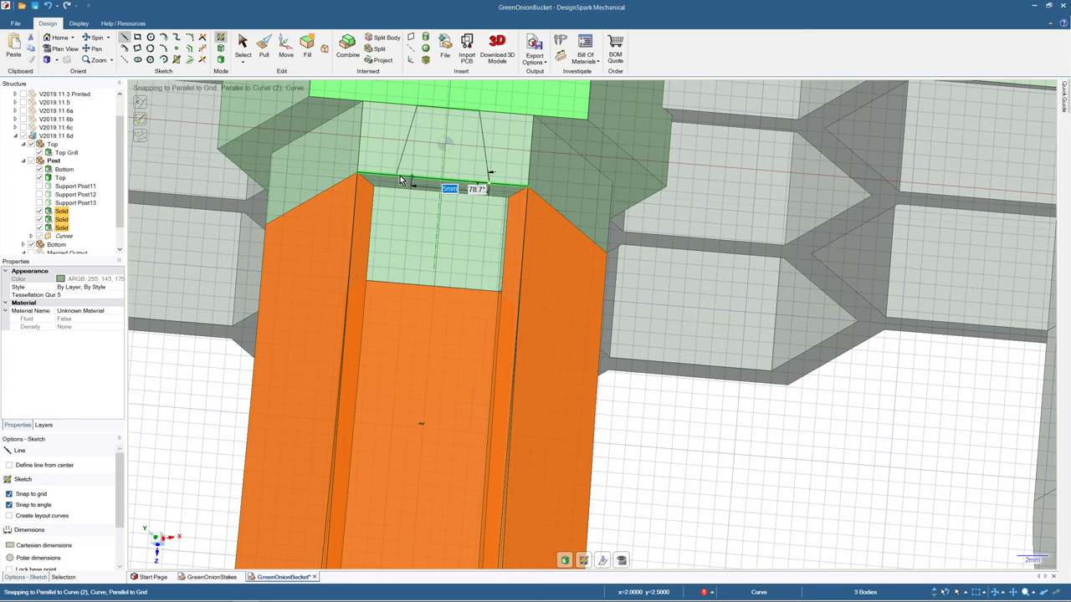
{"action": "left_click", "coordinate": [399, 176]}
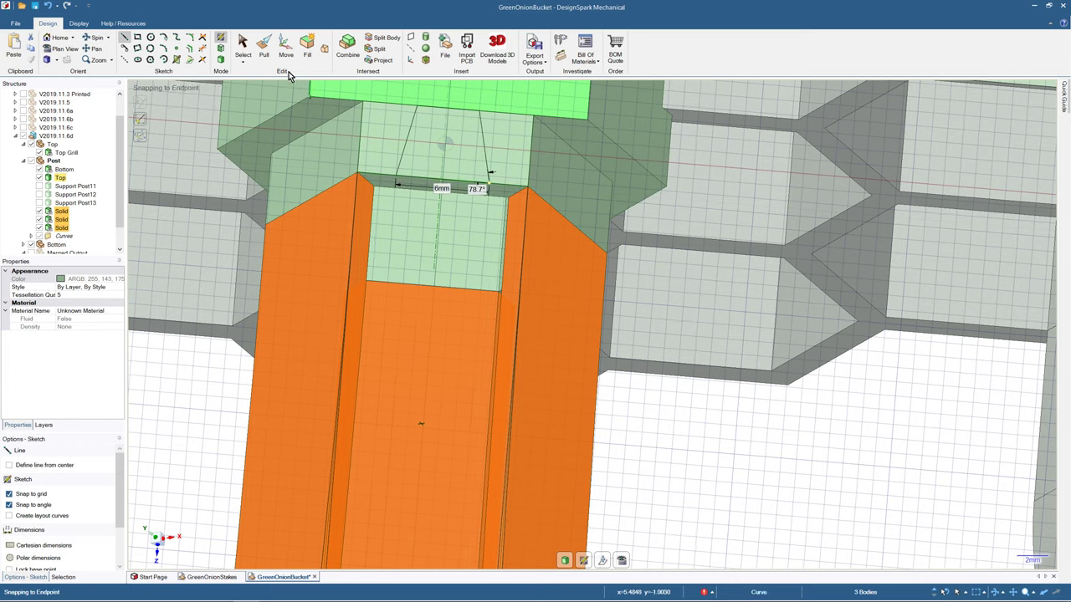
- Try cutting the trapezoid about 9.15 mm into the Top ring to form a notch, and undo the cut
{"action": "left_click", "coordinate": [259, 47]}
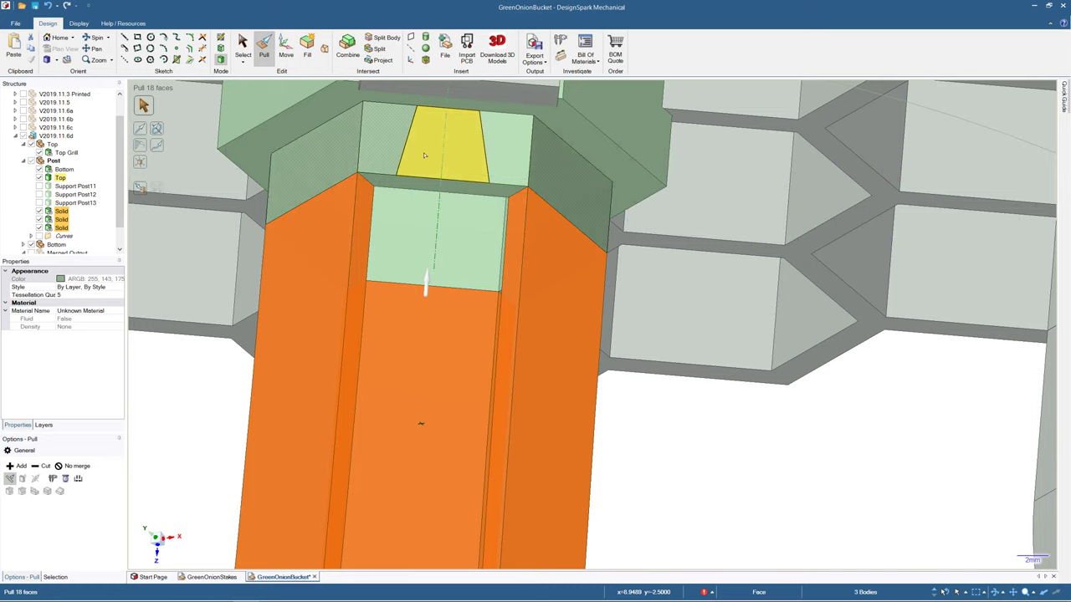
{"action": "left_click", "coordinate": [425, 156]}
{"action": "left_click_drag", "start_coordinate": [425, 155], "coordinate": [427, 201]}
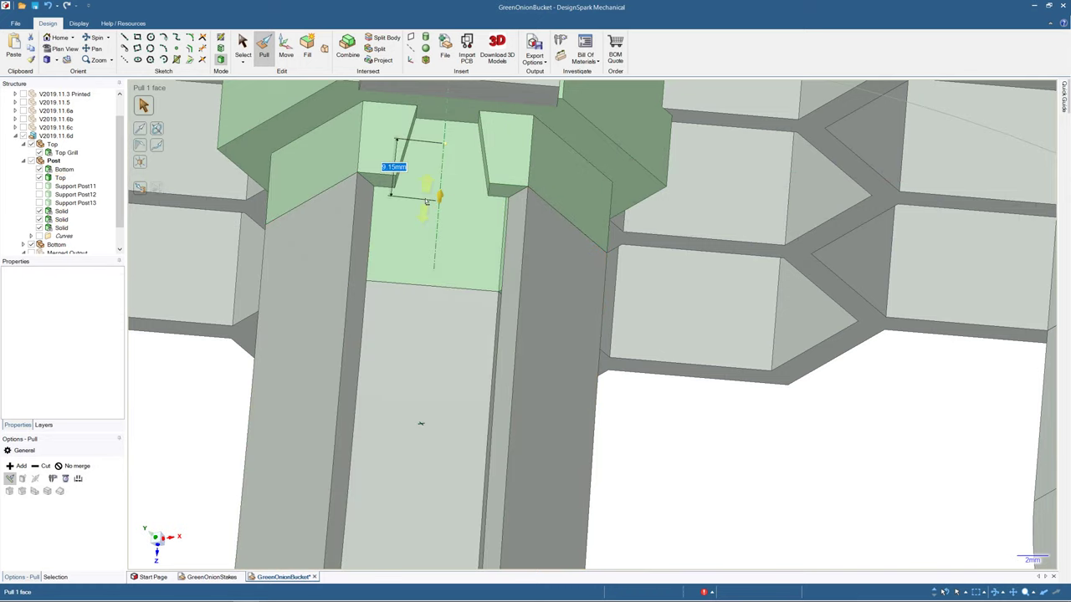
{"action": "middle_click_drag", "start_coordinate": [426, 202], "coordinate": [451, 189]}
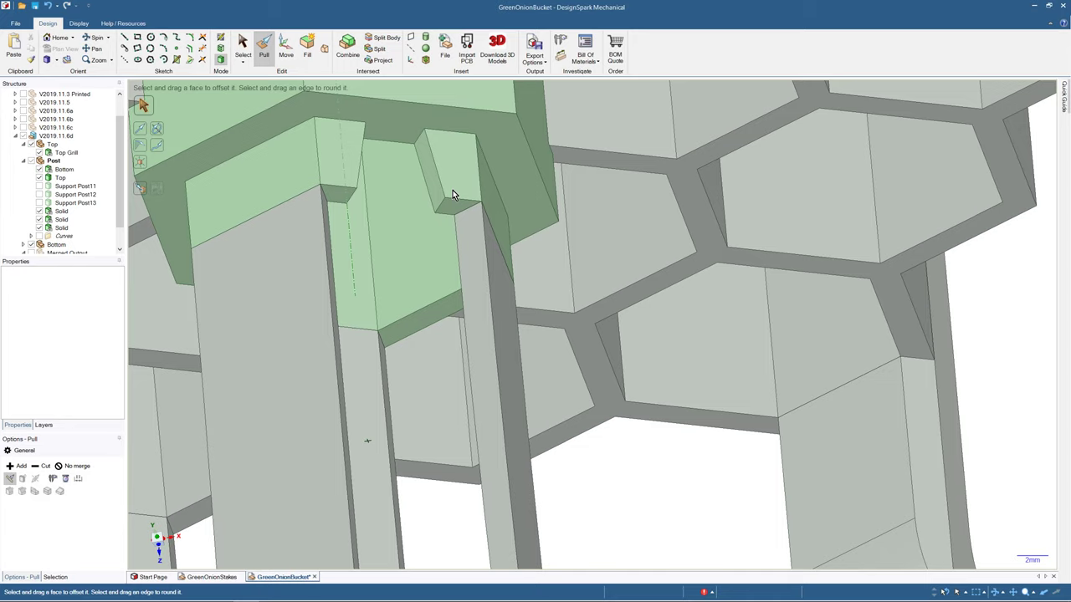
{"action": "key", "text": "ctrl+z"}
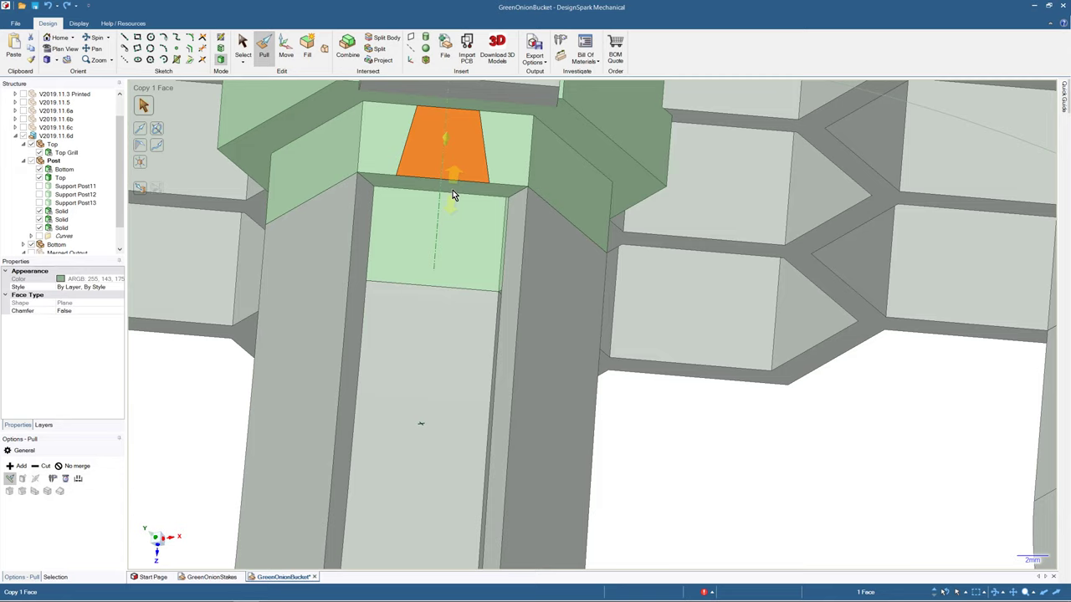
{"action": "key", "text": "Escape"}
{"action": "key", "text": "Escape"}
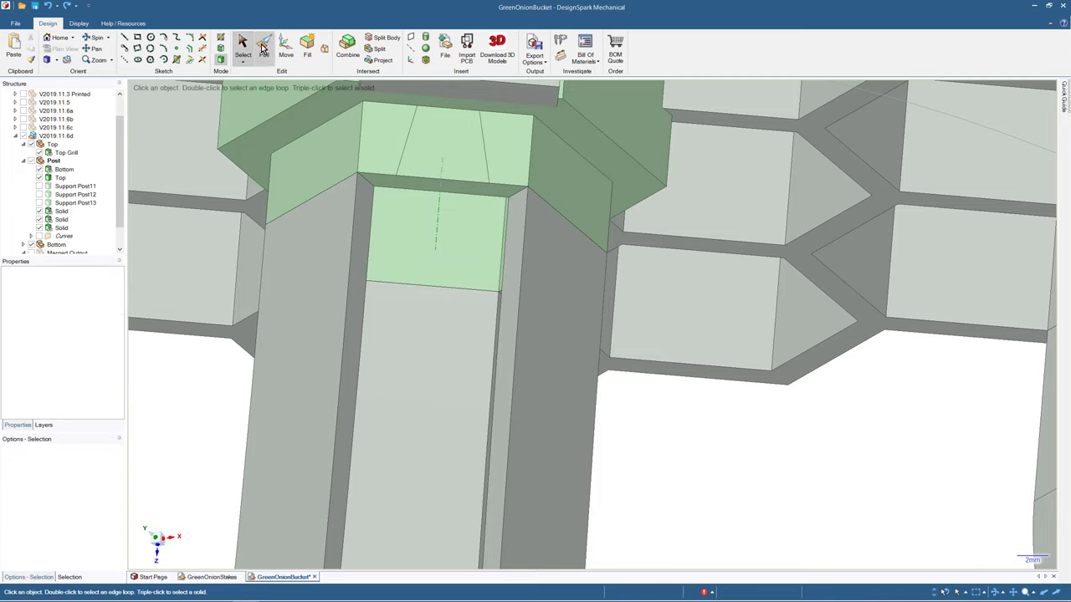
{"action": "left_click", "coordinate": [264, 48]}
{"action": "left_click", "coordinate": [370, 183]}
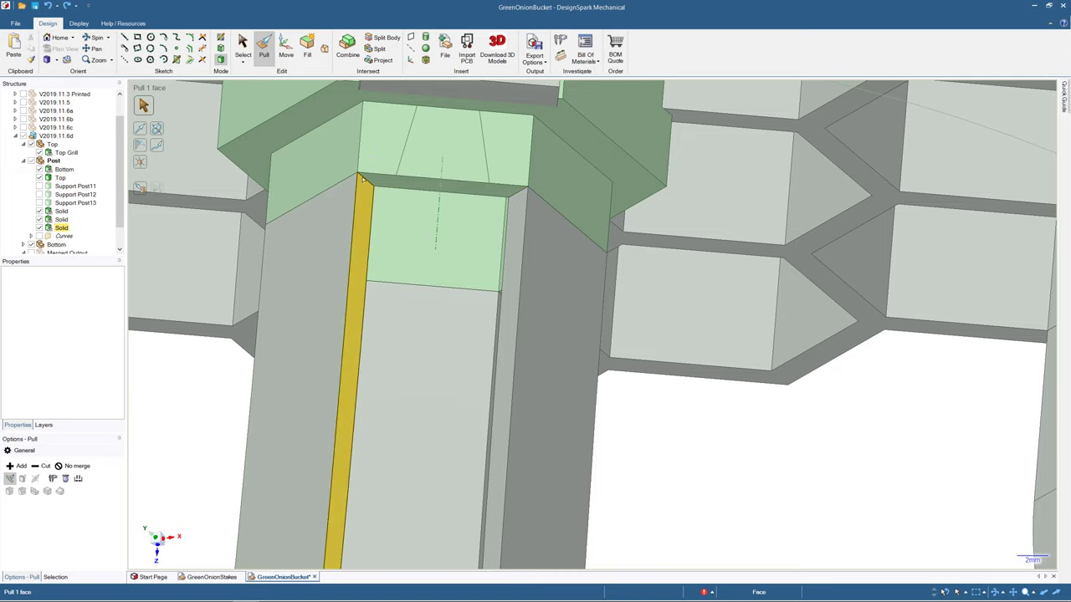
{"action": "left_click", "coordinate": [363, 177]}
{"action": "left_click", "coordinate": [366, 181]}
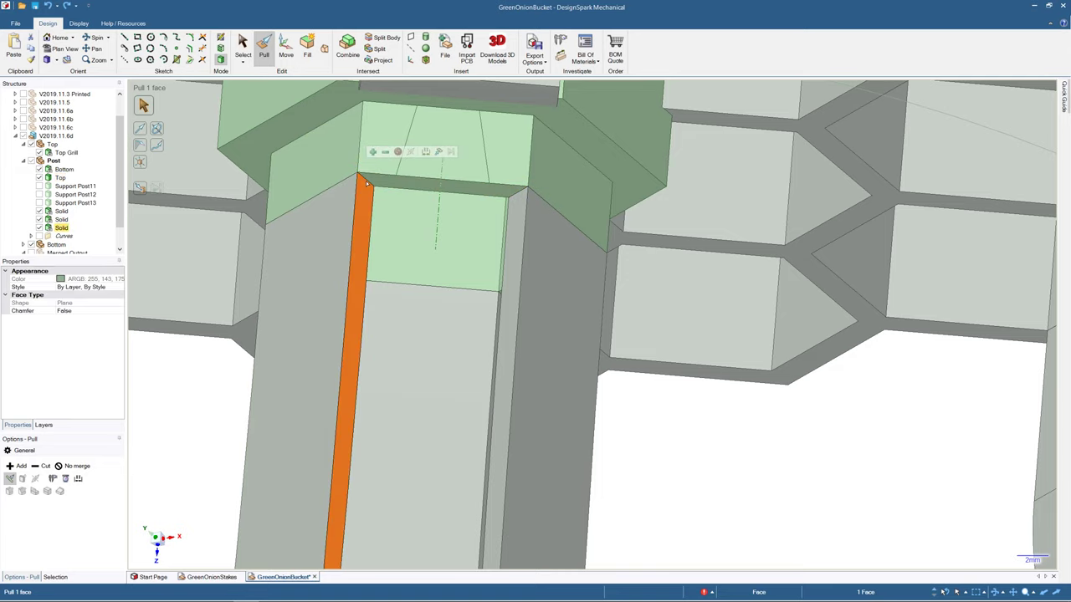
{"action": "scroll", "coordinate": [365, 181], "scroll_direction": "up", "scroll_amount": 4}
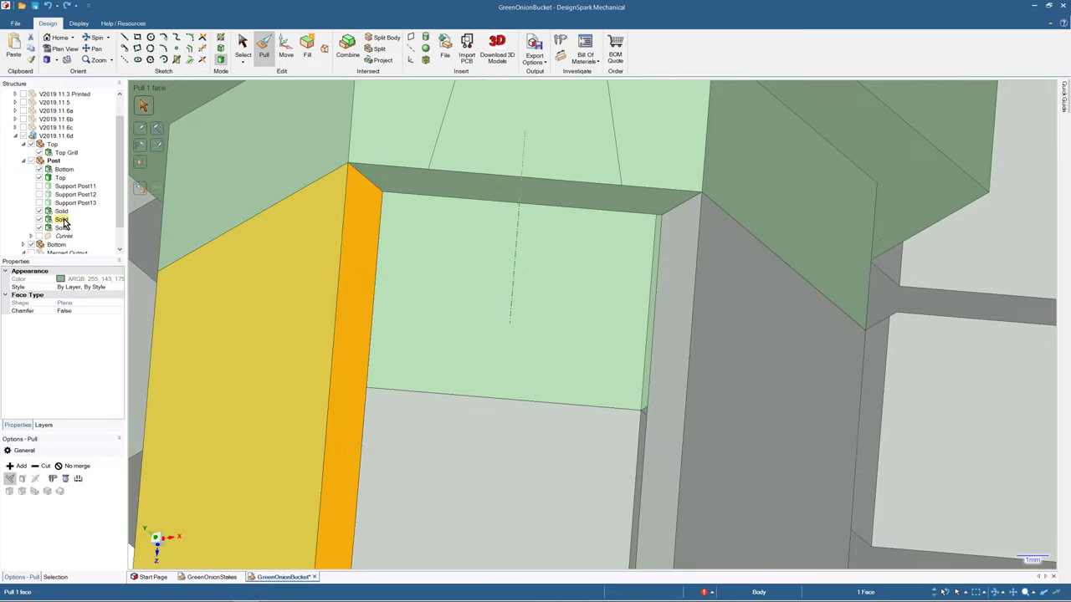
- Unlock the post's Bottom and Top rings together with the three arm solids
{"action": "left_click", "coordinate": [56, 168]}
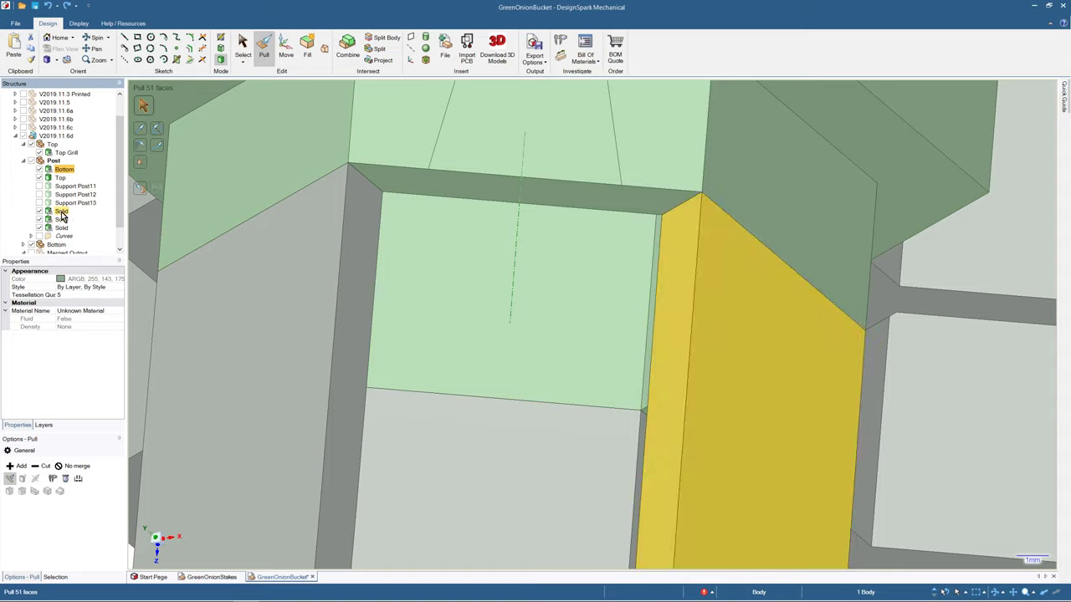
{"action": "left_click", "coordinate": [61, 213], "text": "ctrl"}
{"action": "right_click", "coordinate": [61, 224]}
{"action": "left_click", "coordinate": [59, 228]}
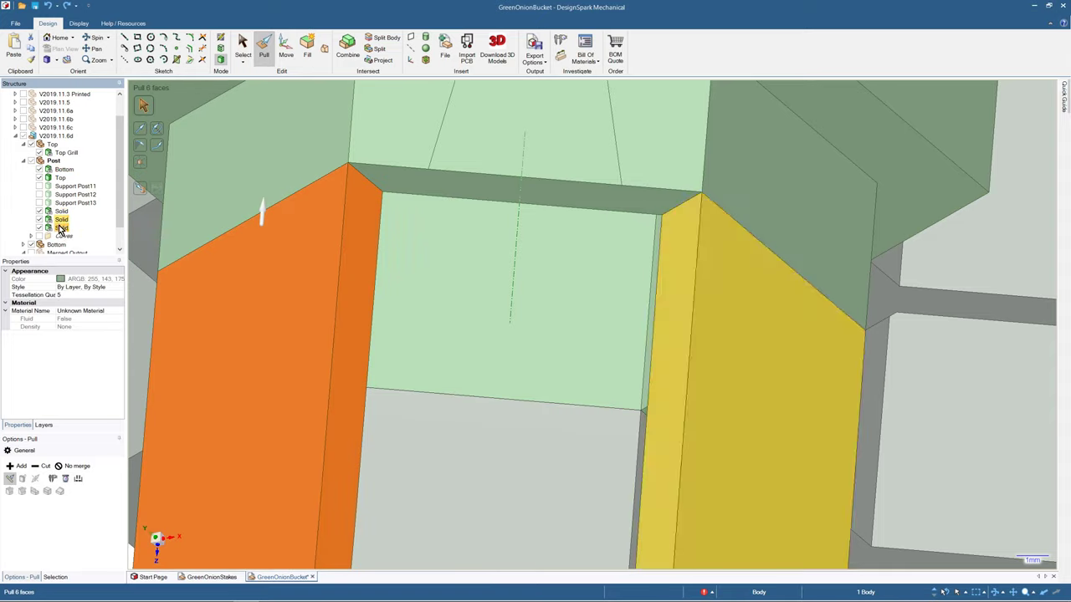
{"action": "left_click", "coordinate": [61, 227], "text": "ctrl"}
{"action": "left_click", "coordinate": [61, 211], "text": "ctrl"}
{"action": "left_click", "coordinate": [56, 178], "text": "ctrl"}
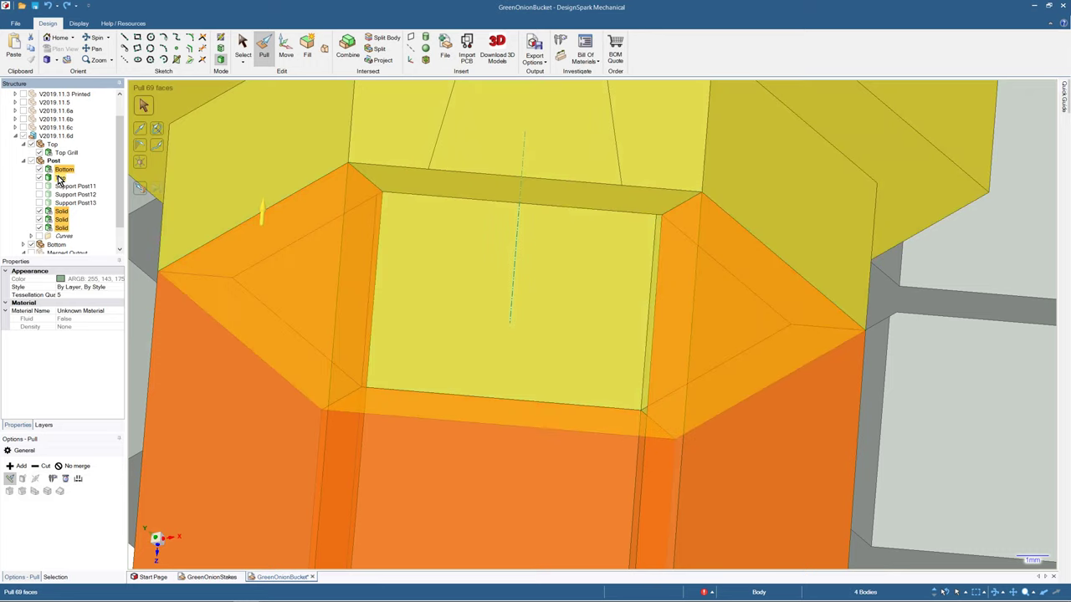
{"action": "left_click", "coordinate": [57, 170], "text": "ctrl"}
{"action": "right_click", "coordinate": [59, 172]}
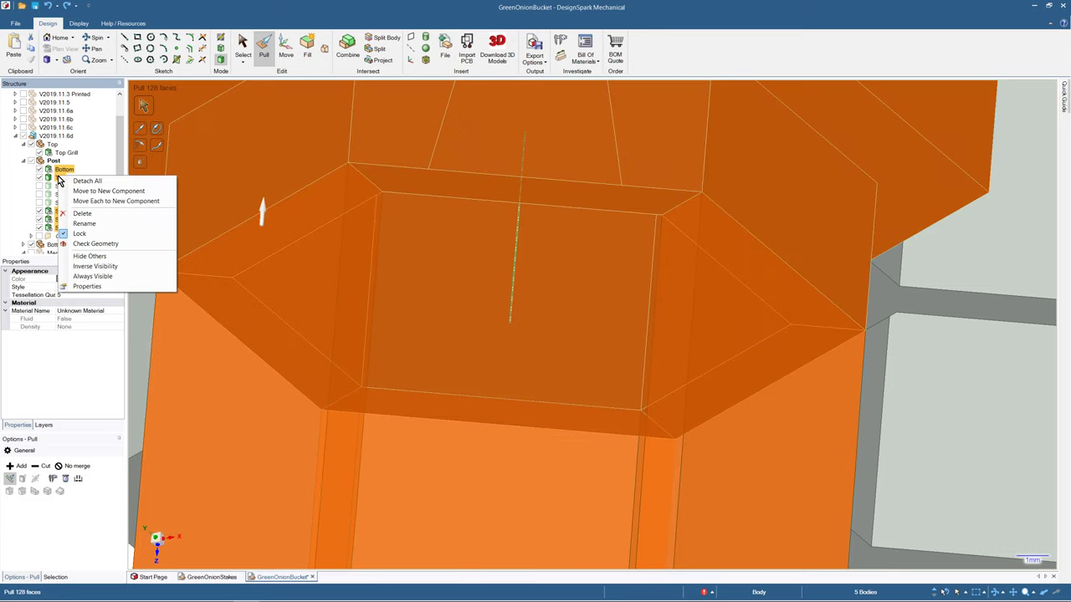
{"action": "left_click", "coordinate": [82, 236]}
- Delete the old Support Post11, Support Post12 and Support Post13 bodies from the Post component
{"action": "left_click", "coordinate": [88, 186]}
{"action": "left_click", "coordinate": [81, 203], "text": "shift"}
{"action": "left_click", "coordinate": [81, 203], "text": "ctrl"}
{"action": "right_click", "coordinate": [81, 204]}
{"action": "left_click", "coordinate": [104, 246]}
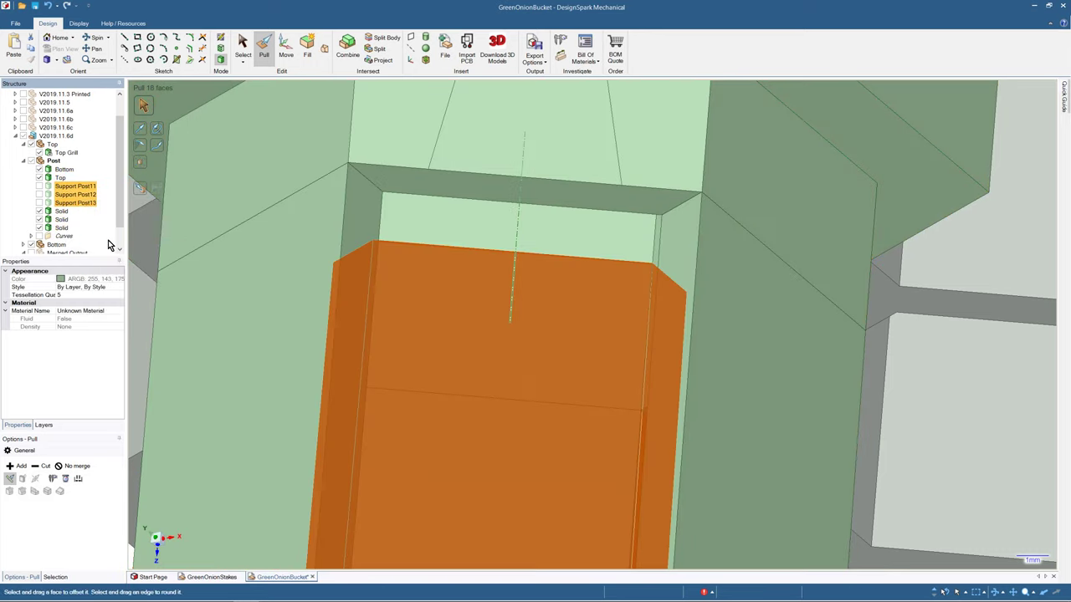
{"action": "scroll", "coordinate": [110, 245], "scroll_direction": "up", "scroll_amount": 1}
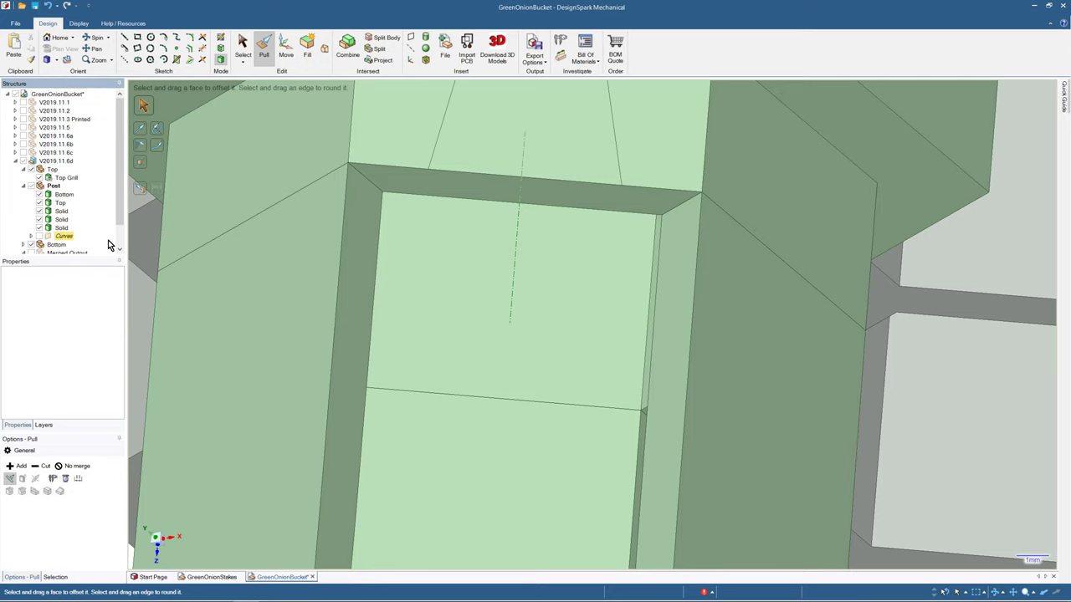
{"action": "scroll", "coordinate": [478, 287], "scroll_direction": "down", "scroll_amount": 8}
{"action": "scroll", "coordinate": [479, 287], "scroll_direction": "down", "scroll_amount": 5}
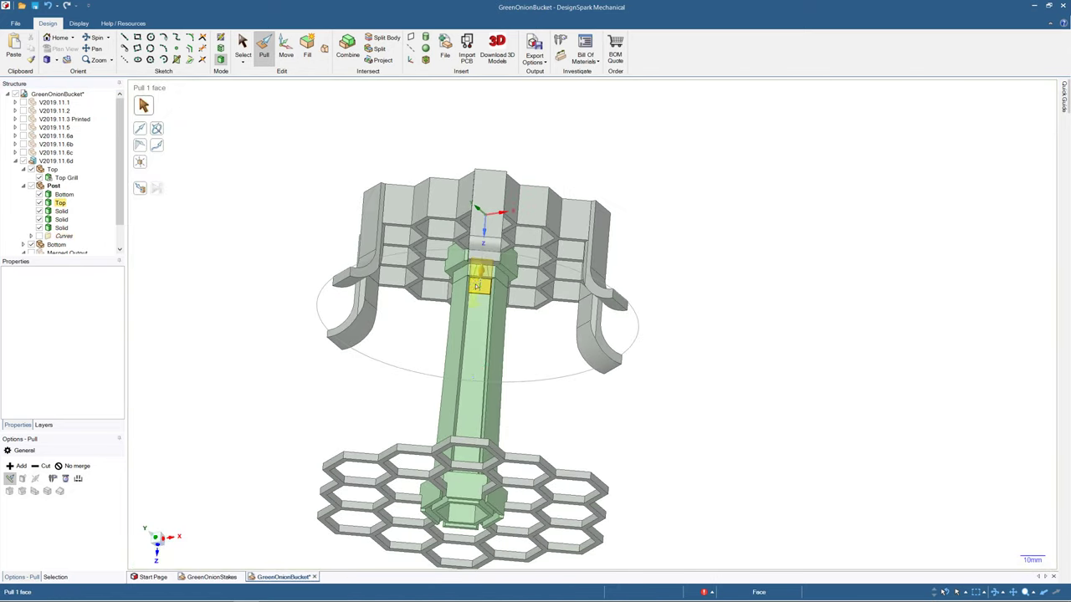
- Remove the leftover trapezoid outline from the Top ring's rim face
{"action": "mouse_move", "coordinate": [476, 288]}
{"action": "middle_mouse_down"}
{"action": "mouse_move", "coordinate": [470, 341]}
{"action": "mouse_move", "coordinate": [463, 323]}
{"action": "mouse_move", "coordinate": [478, 275]}
{"action": "middle_mouse_up"}
{"action": "scroll", "coordinate": [479, 274], "scroll_direction": "up", "scroll_amount": 7}
{"action": "scroll", "coordinate": [477, 273], "scroll_direction": "down", "scroll_amount": 6}
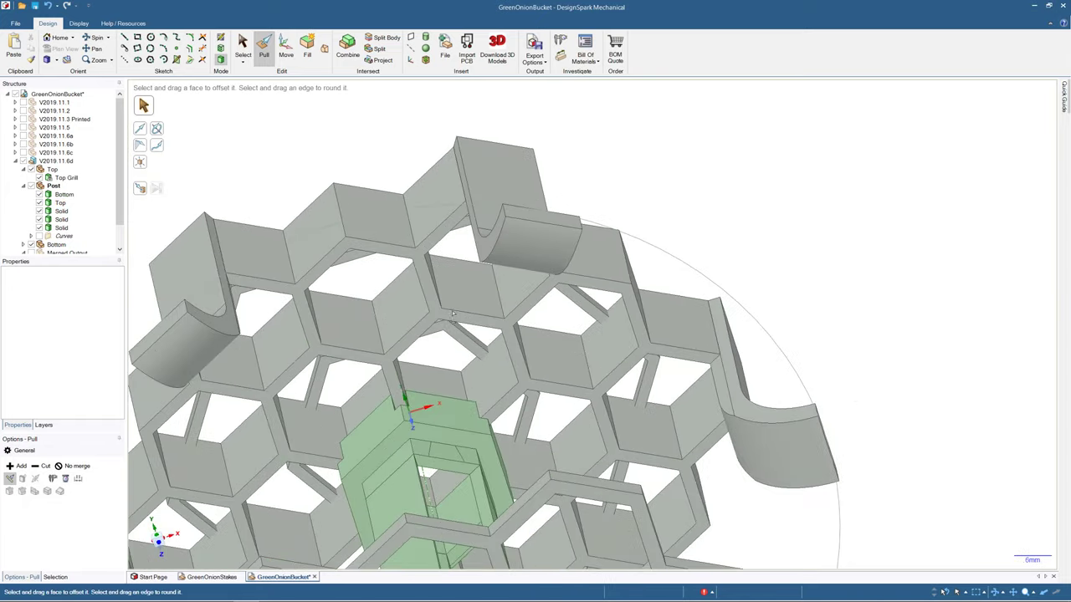
{"action": "left_click", "coordinate": [443, 377]}
{"action": "middle_click_drag", "start_coordinate": [444, 376], "coordinate": [482, 373]}
{"action": "scroll", "coordinate": [482, 372], "scroll_direction": "down", "scroll_amount": 2}
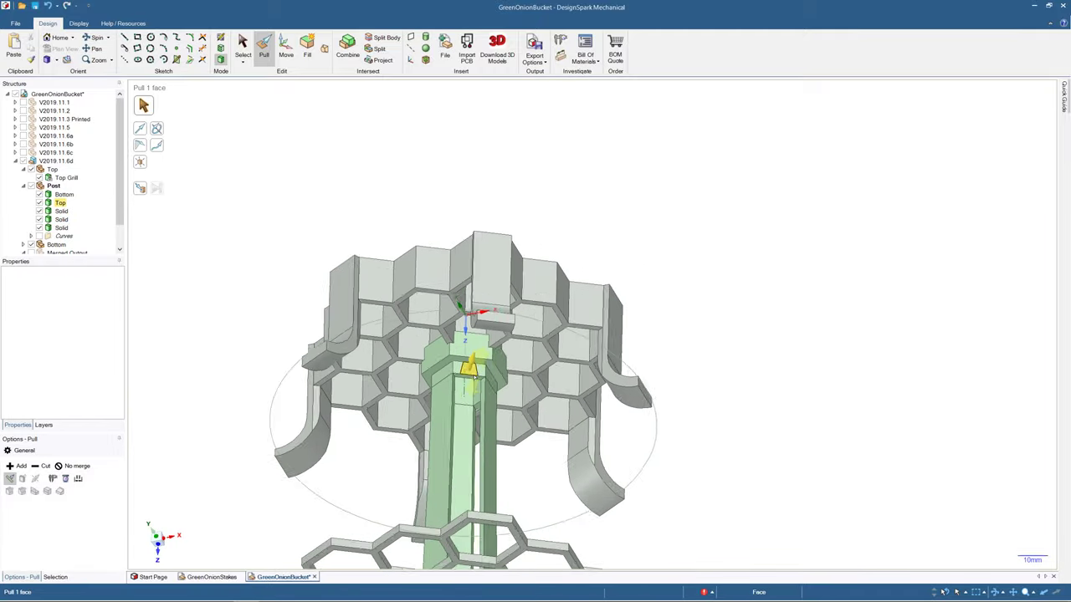
{"action": "scroll", "coordinate": [469, 369], "scroll_direction": "up", "scroll_amount": 6}
{"action": "left_click", "coordinate": [435, 361]}
{"action": "left_click", "coordinate": [445, 360]}
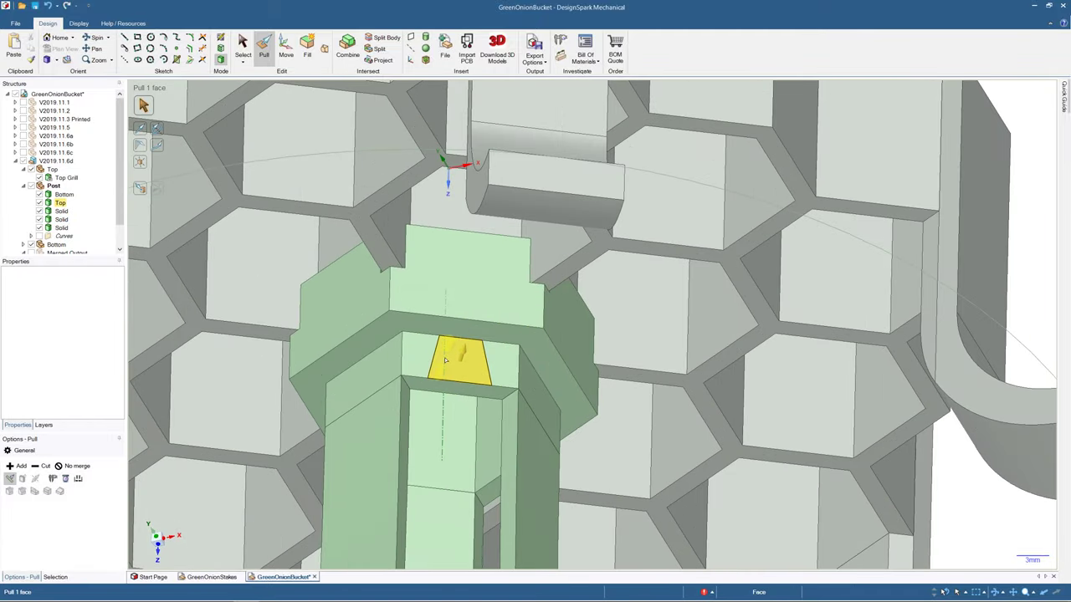
{"action": "key", "text": "s"}
{"action": "left_click", "coordinate": [458, 357]}
{"action": "key", "text": "Escape"}
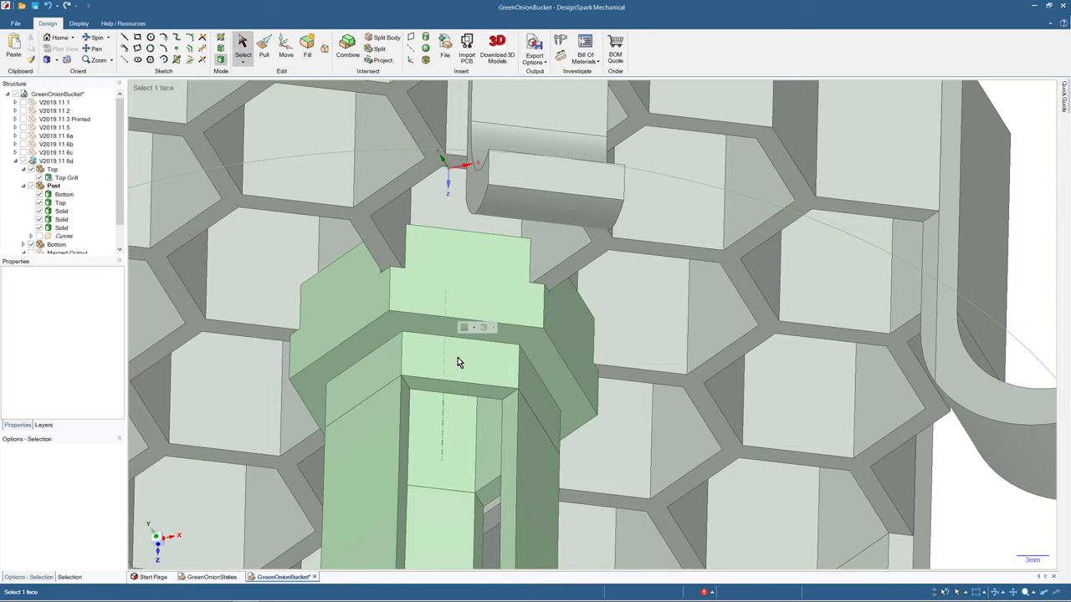
- Combine the post's Bottom and Top rings and the three arm solids into one body
{"action": "left_click", "coordinate": [407, 389]}
{"action": "scroll", "coordinate": [408, 385], "scroll_direction": "up", "scroll_amount": 5}
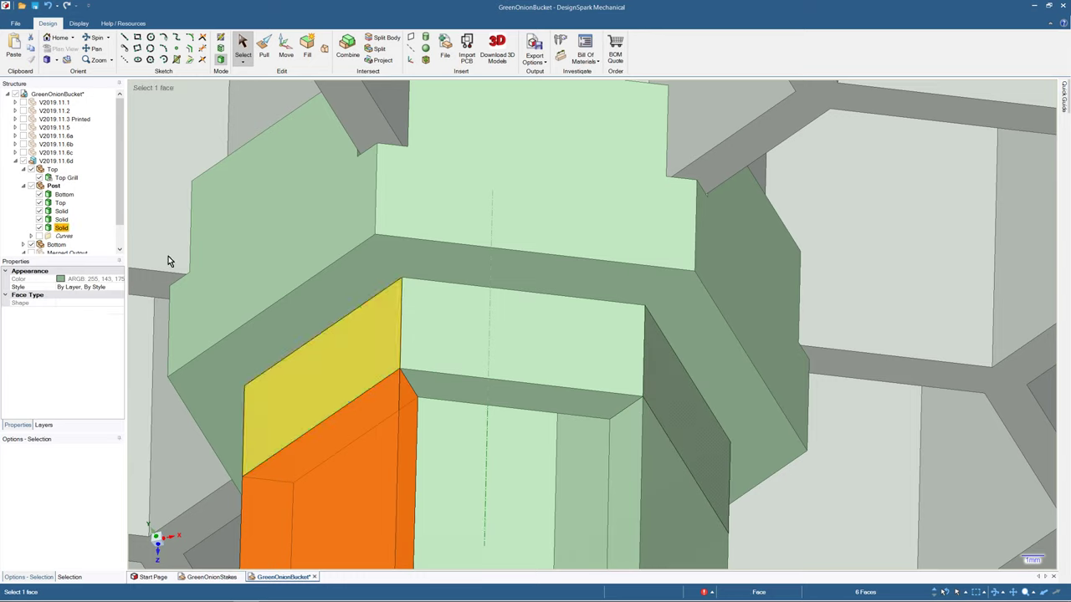
{"action": "left_click", "coordinate": [66, 194], "text": "shift"}
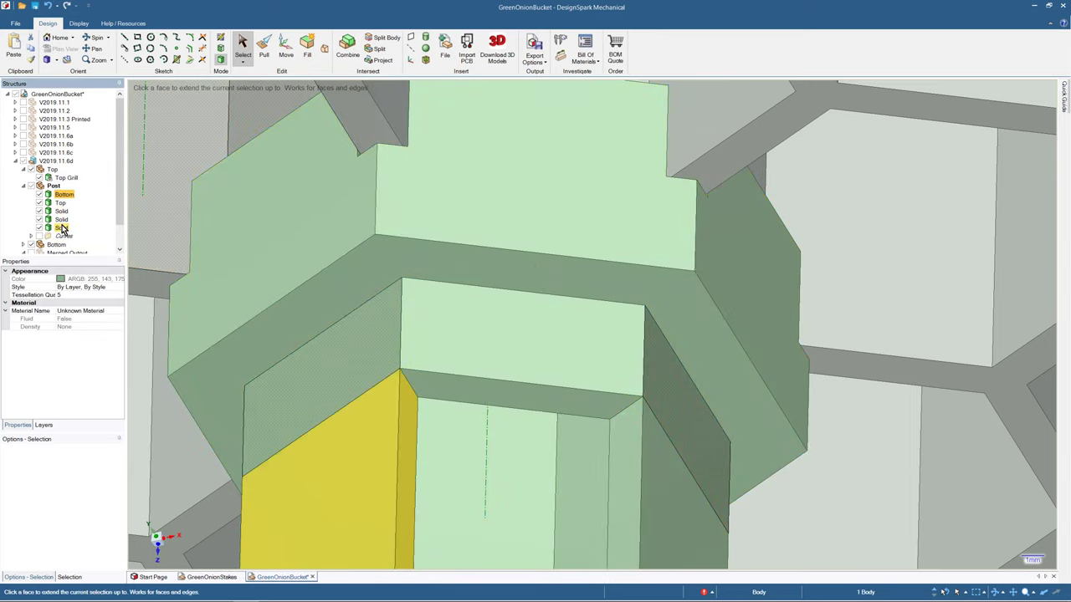
{"action": "left_click", "coordinate": [61, 227], "text": "shift"}
{"action": "left_click", "coordinate": [347, 47]}
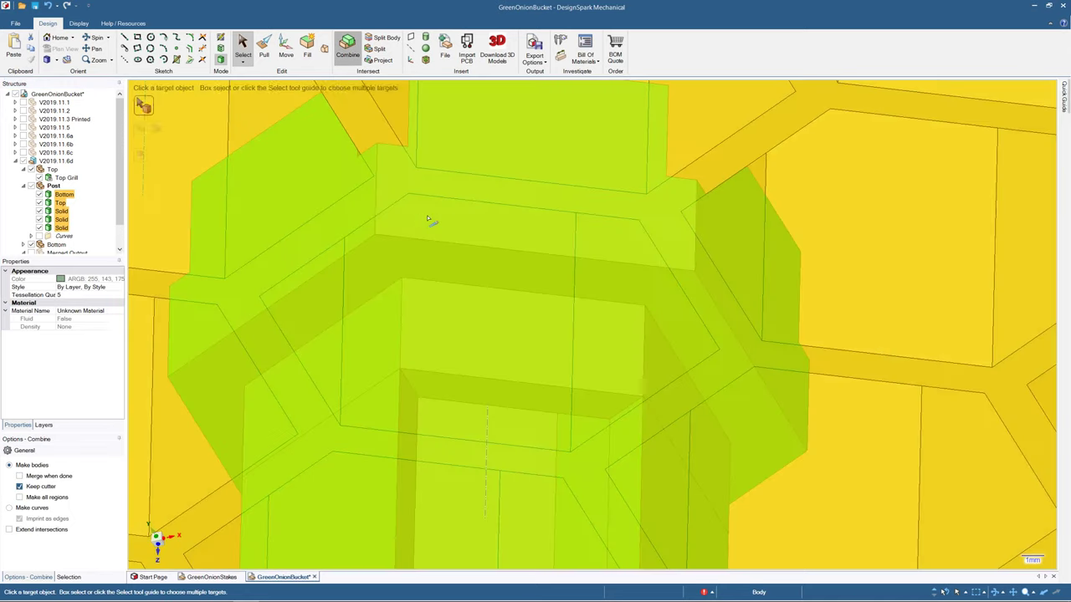
{"action": "scroll", "coordinate": [428, 219], "scroll_direction": "down", "scroll_amount": 3}
{"action": "key", "text": "Escape"}
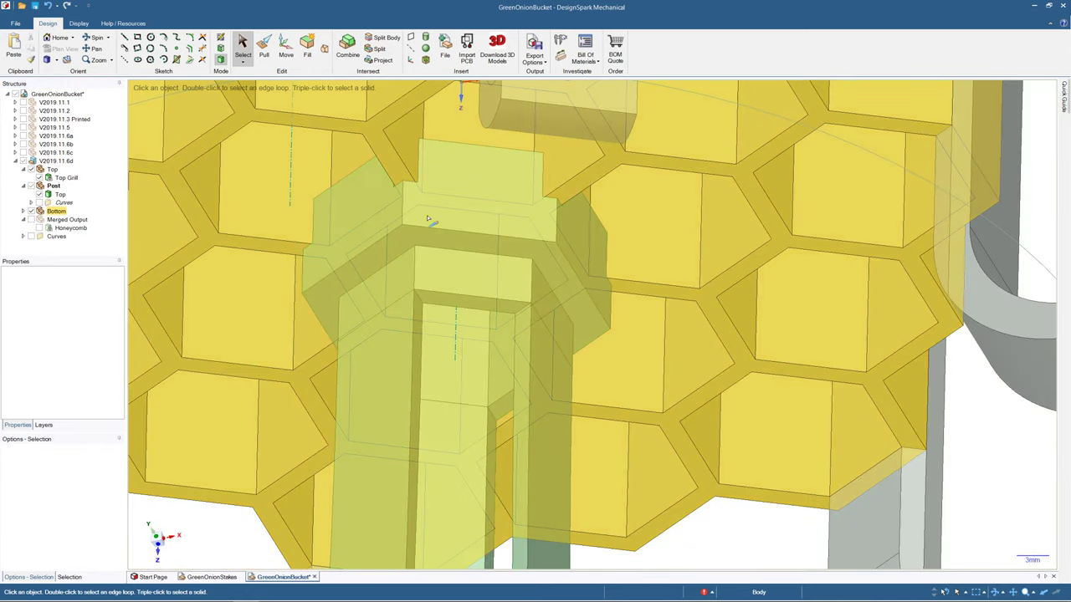
- Round the two inner corner edges where one opening between the arms meets the Top ring, with a radius of about 2.64 mm
{"action": "scroll", "coordinate": [435, 228], "scroll_direction": "up", "scroll_amount": 2}
{"action": "scroll", "coordinate": [435, 228], "scroll_direction": "down", "scroll_amount": 4}
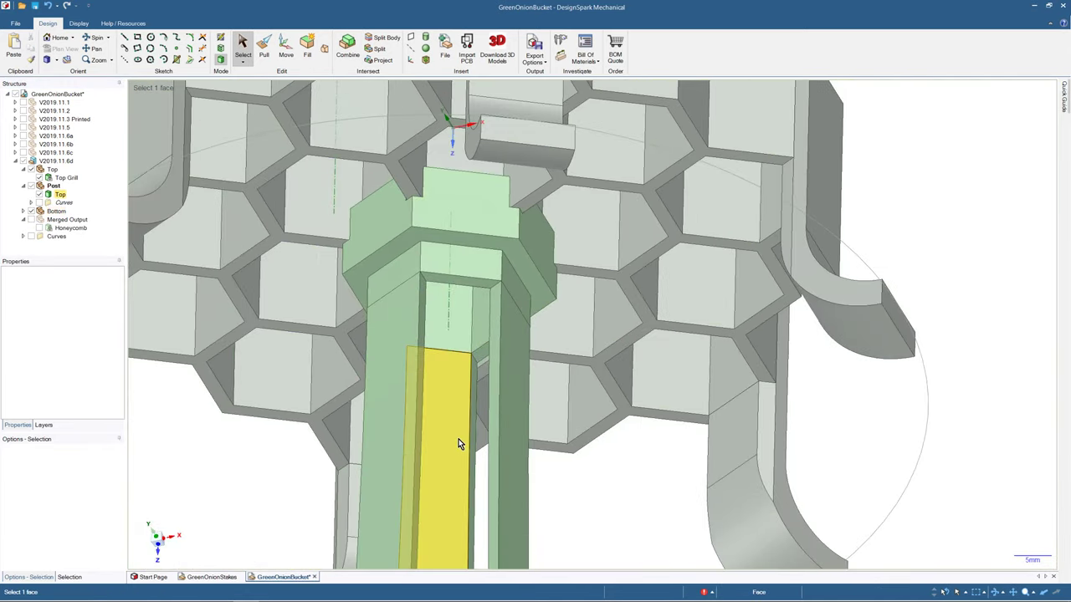
{"action": "scroll", "coordinate": [435, 382], "scroll_direction": "down", "scroll_amount": 3}
{"action": "scroll", "coordinate": [435, 381], "scroll_direction": "down", "scroll_amount": 3}
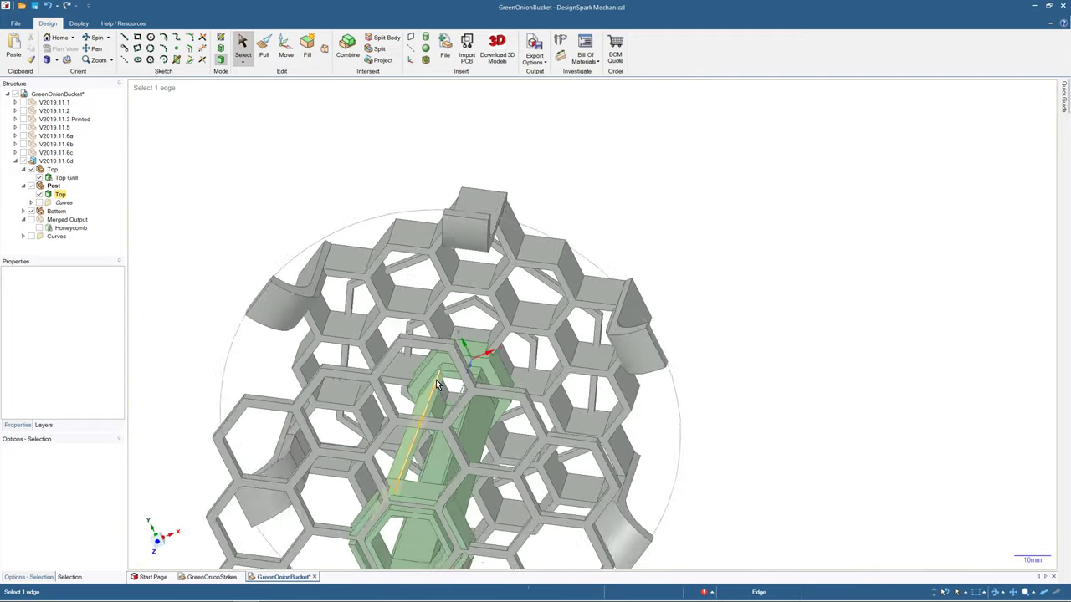
{"action": "scroll", "coordinate": [441, 379], "scroll_direction": "up", "scroll_amount": 6}
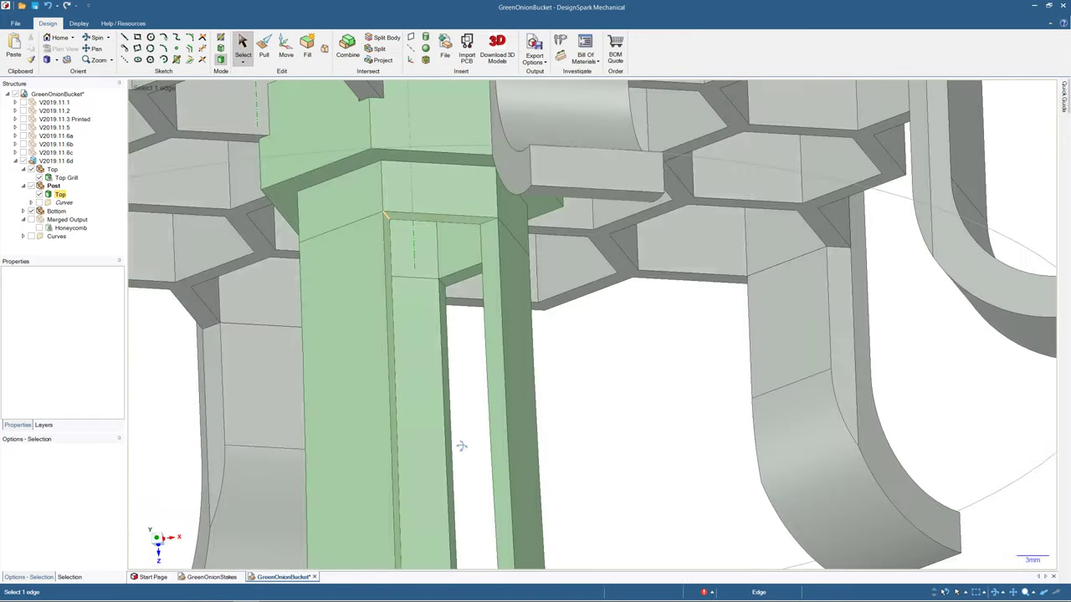
{"action": "middle_click_drag", "start_coordinate": [461, 446], "coordinate": [427, 351]}
{"action": "scroll", "coordinate": [426, 351], "scroll_direction": "up", "scroll_amount": 5}
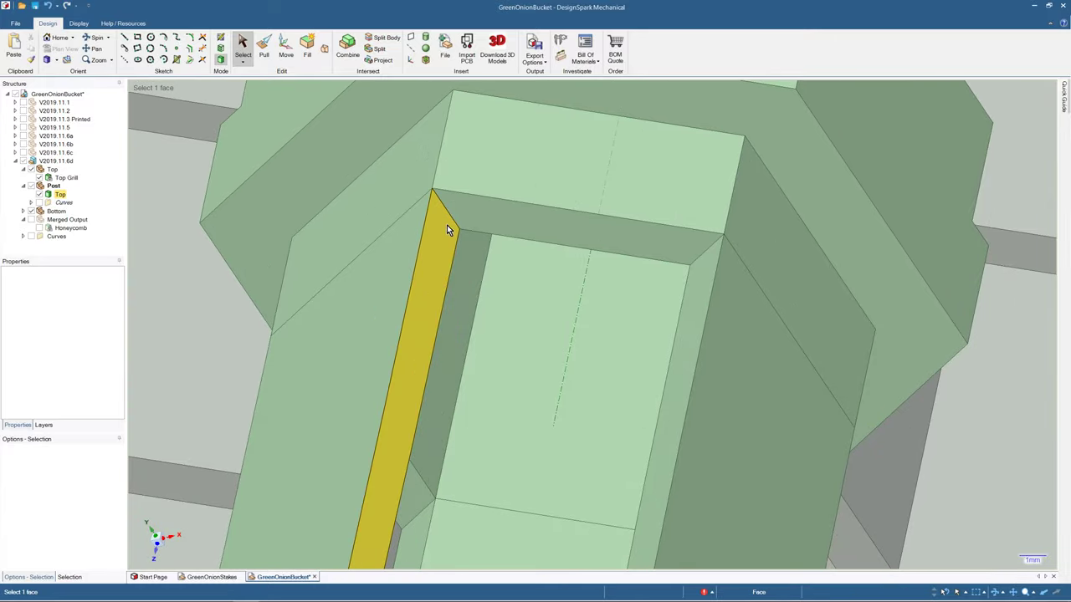
{"action": "left_click", "coordinate": [449, 213]}
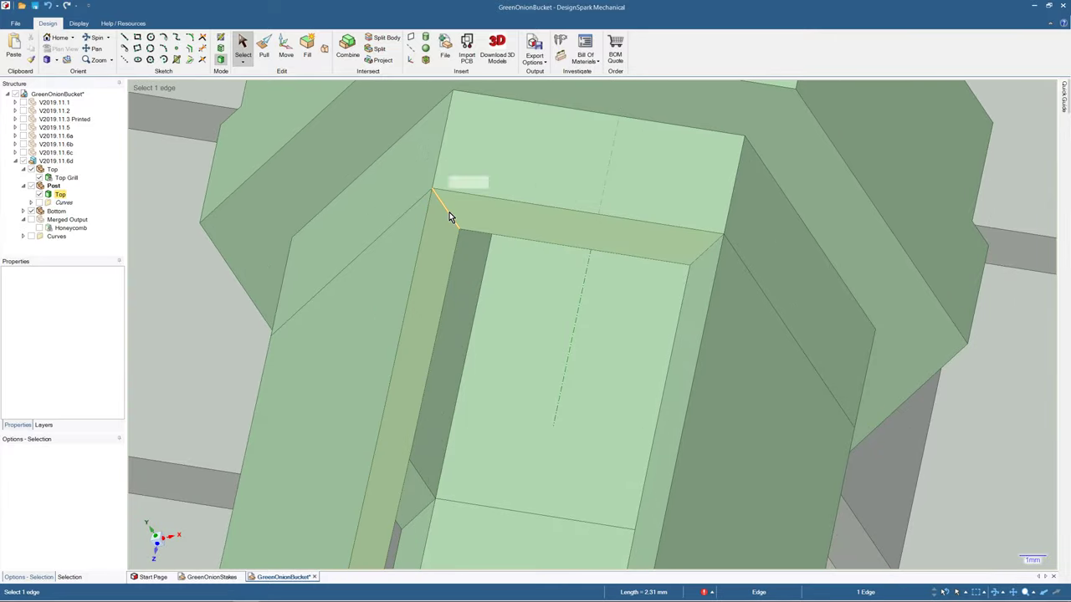
{"action": "left_click", "coordinate": [702, 257], "text": "ctrl"}
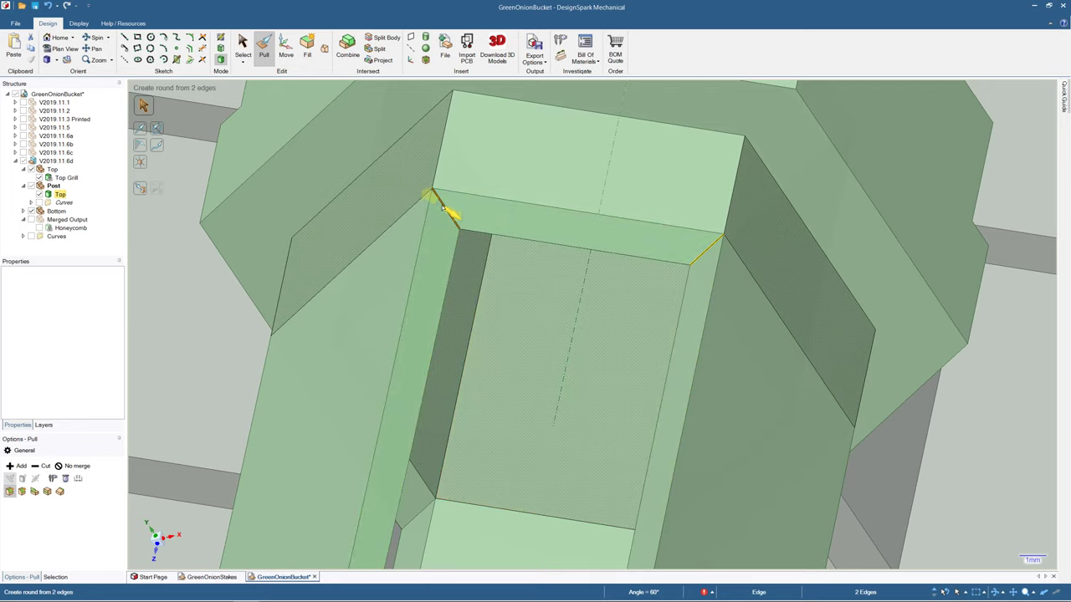
{"action": "left_click_drag", "start_coordinate": [443, 207], "coordinate": [460, 240]}
{"action": "left_click_drag", "start_coordinate": [531, 332], "coordinate": [606, 442]}
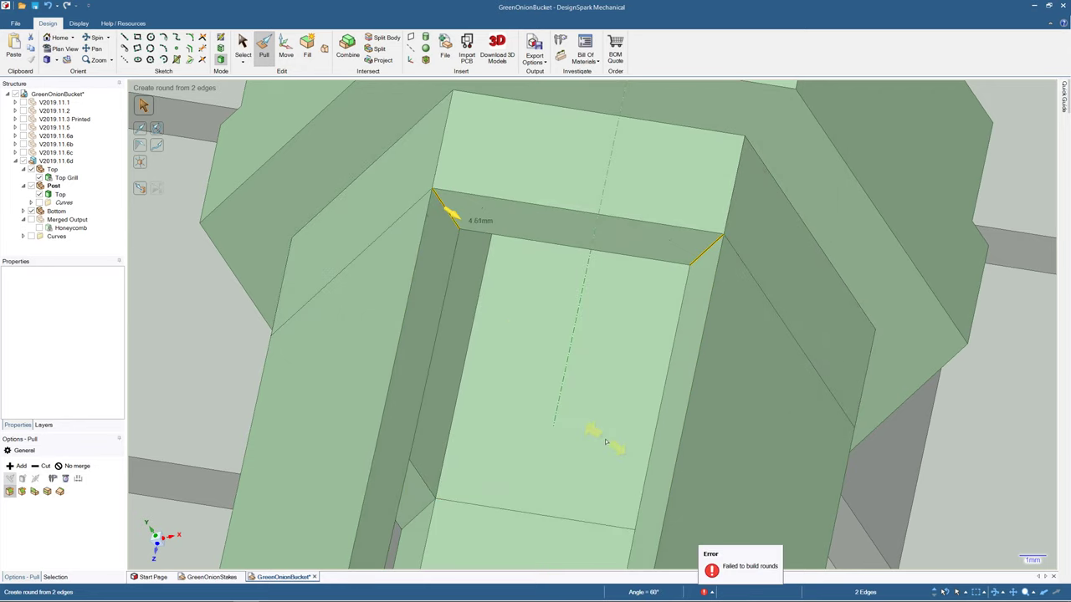
{"action": "left_click_drag", "start_coordinate": [544, 349], "coordinate": [442, 215]}
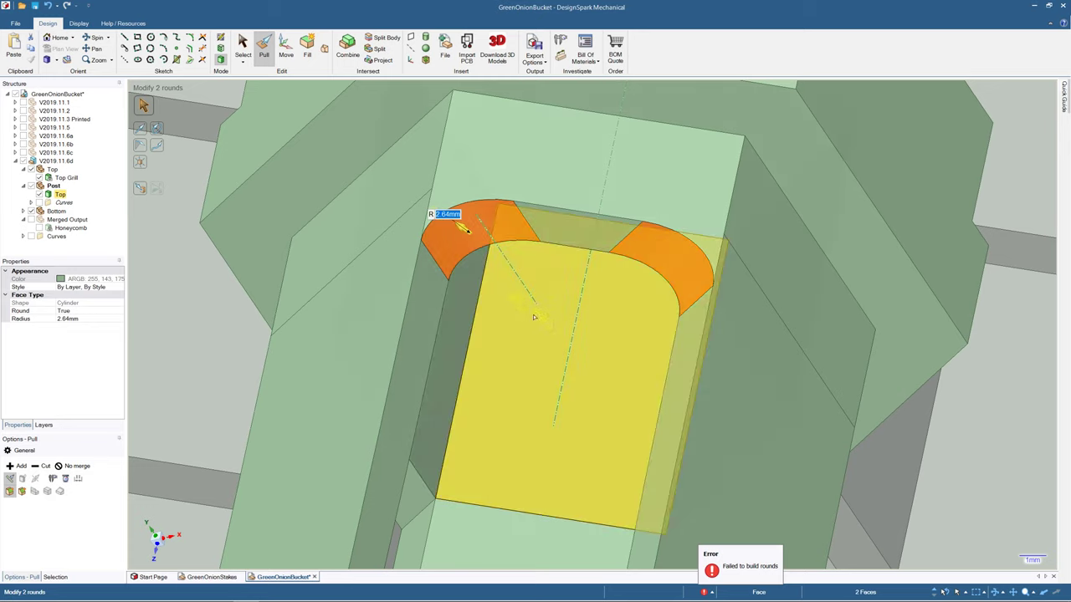
- Try enlarging the opening's two corner rounds to a radius of about 4.86 mm, and undo the enlargement
{"action": "left_click_drag", "start_coordinate": [482, 243], "coordinate": [529, 294]}
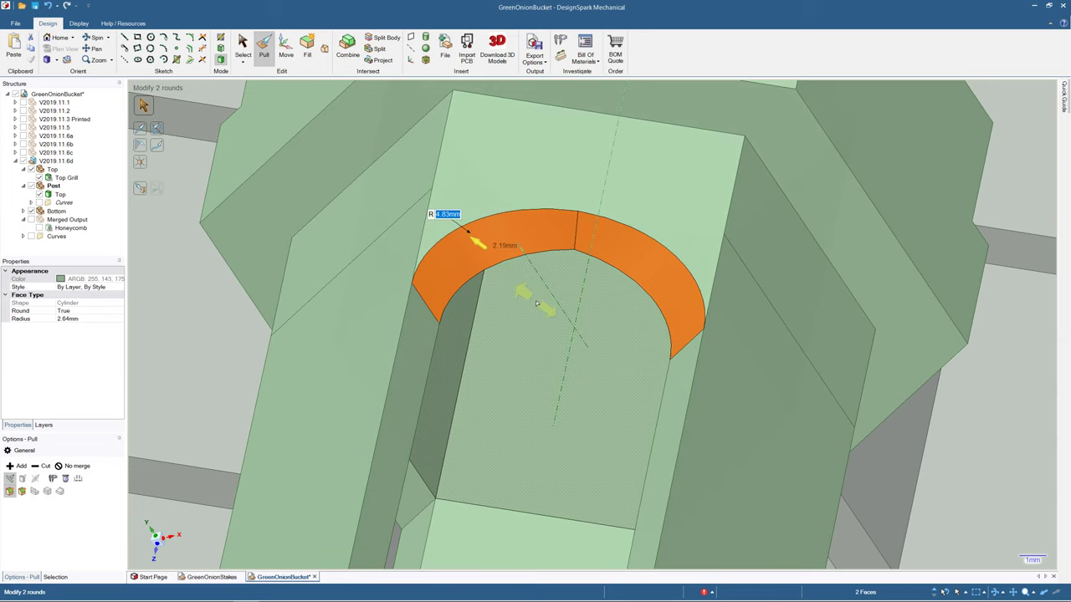
{"action": "left_click_drag", "start_coordinate": [540, 305], "coordinate": [539, 306]}
{"action": "scroll", "coordinate": [538, 305], "scroll_direction": "down", "scroll_amount": 6}
{"action": "middle_click_drag", "start_coordinate": [538, 305], "coordinate": [512, 326]}
{"action": "scroll", "coordinate": [530, 373], "scroll_direction": "down", "scroll_amount": 5}
{"action": "scroll", "coordinate": [530, 368], "scroll_direction": "up", "scroll_amount": 7}
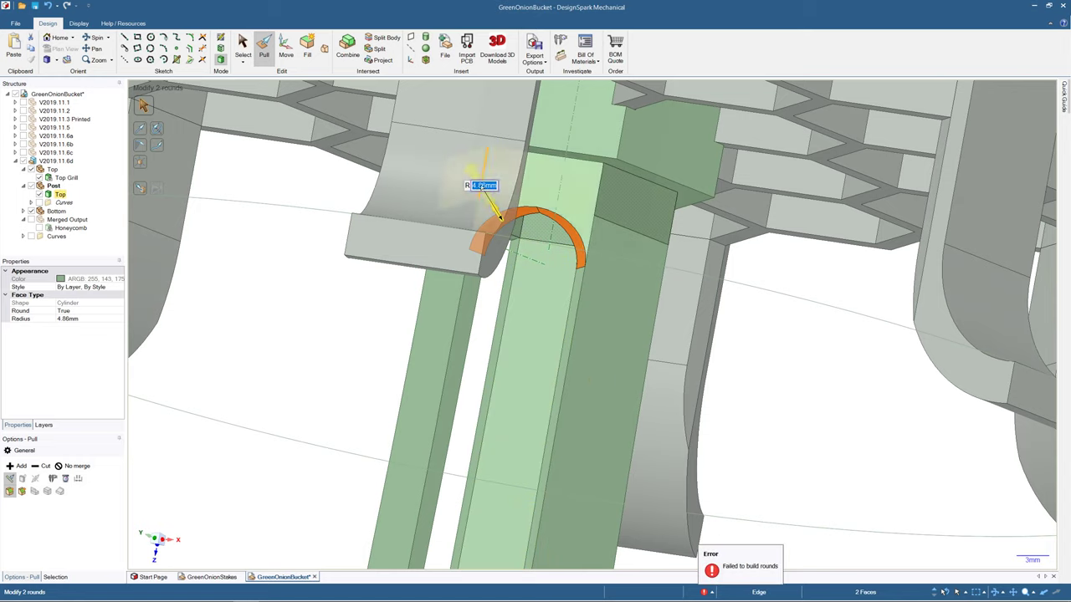
{"action": "left_click_drag", "start_coordinate": [481, 186], "coordinate": [480, 182]}
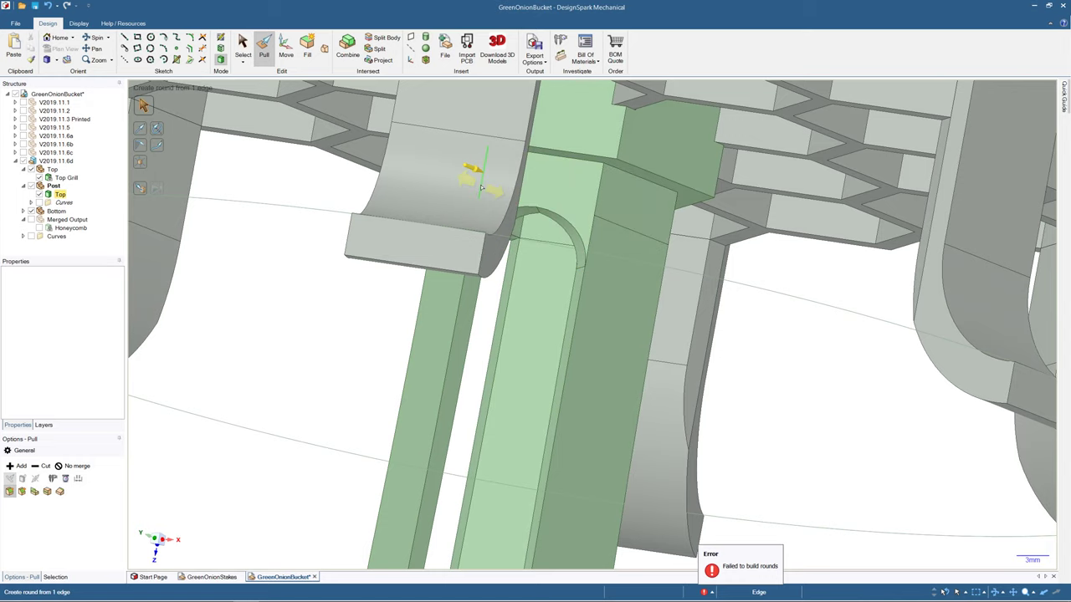
{"action": "middle_click_drag", "start_coordinate": [533, 292], "coordinate": [550, 233]}
{"action": "key", "text": "ctrl+z"}
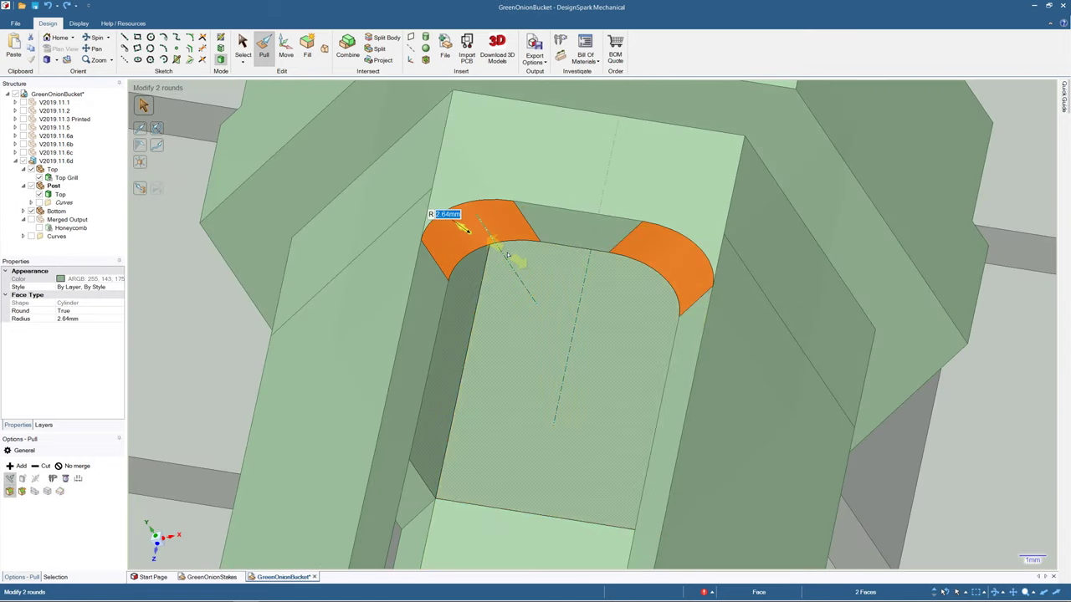
- Try radii of 2 mm and 4 mm on the opening's two corner rounds, and set them to 3 mm
{"action": "type", "text": "2"}
{"action": "key", "text": "Return"}
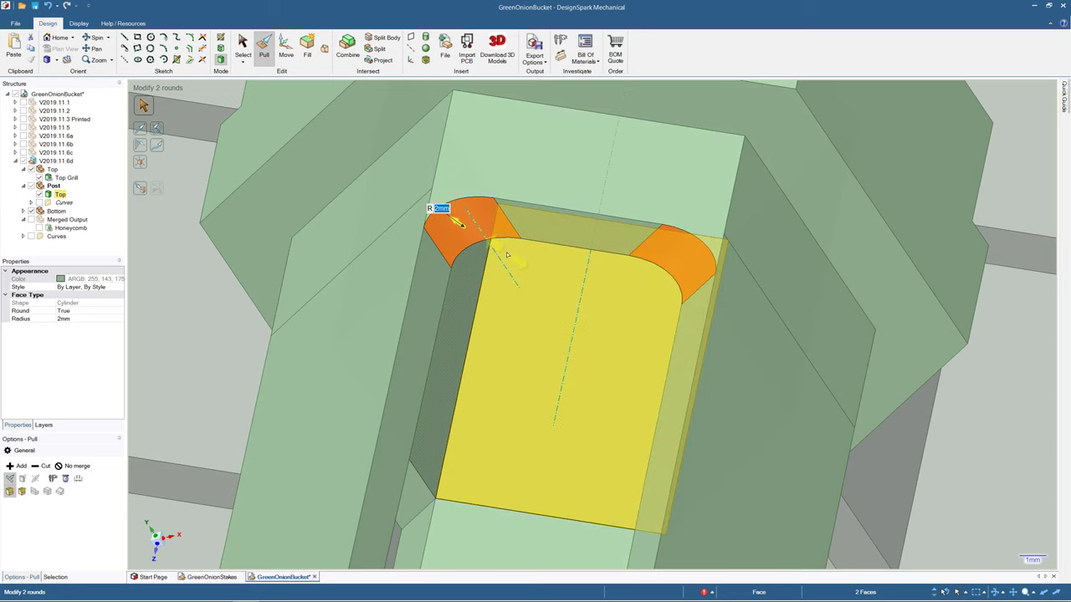
{"action": "type", "text": "44"}
{"action": "key", "text": "Return"}
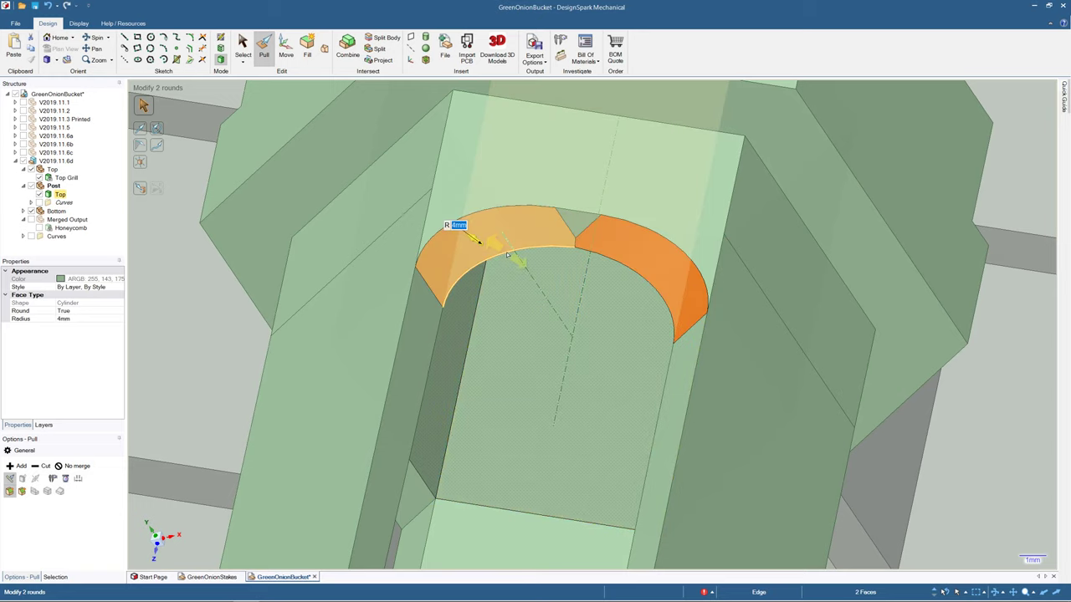
{"action": "type", "text": "3"}
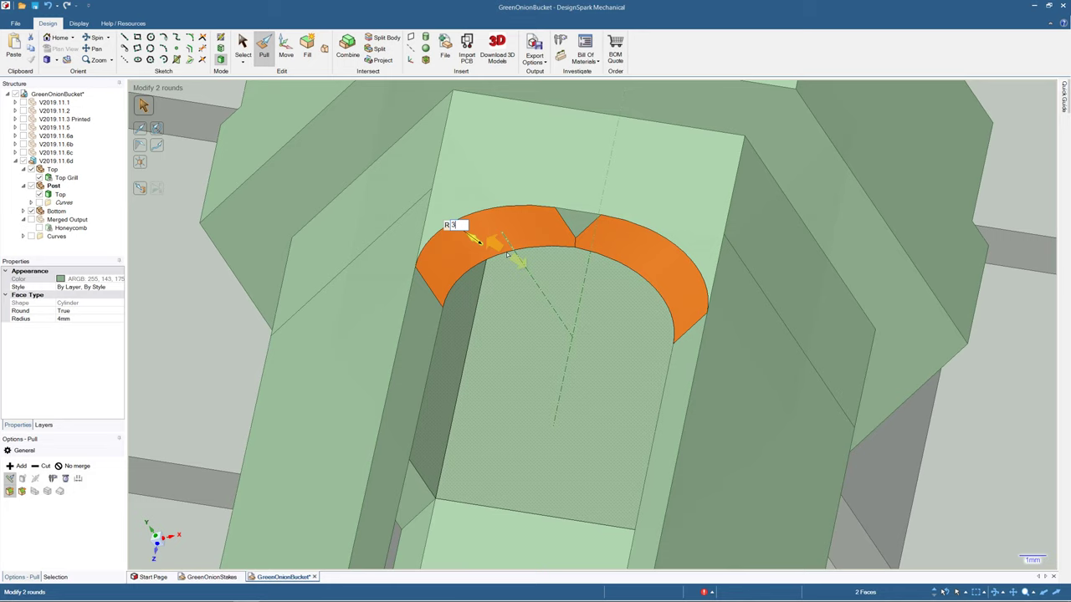
{"action": "type", "text": "3"}
{"action": "key", "text": "Return"}
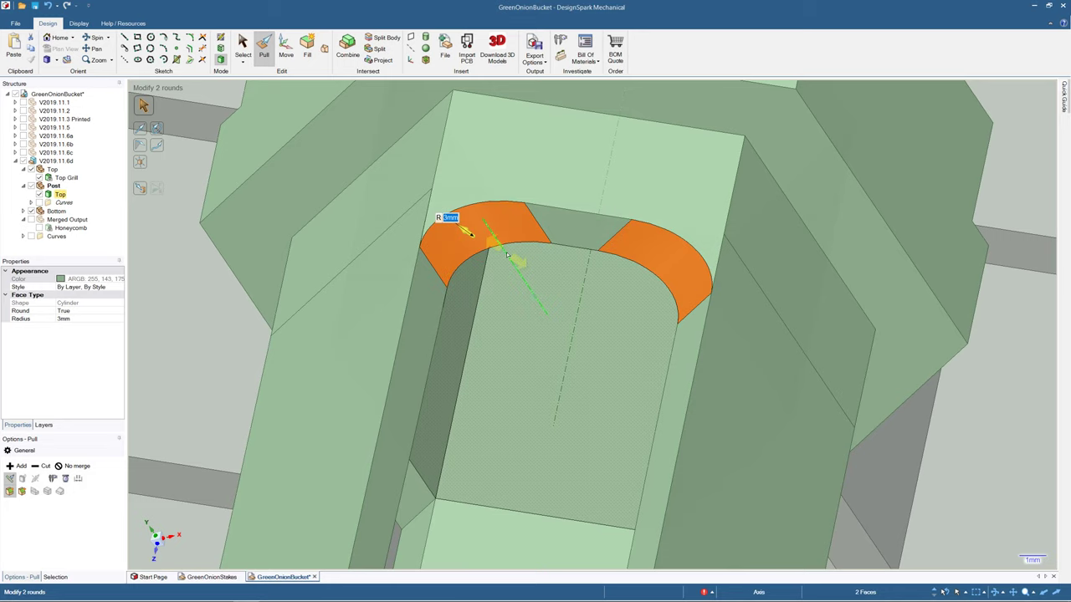
- Examine the rounded opening and the combined post between the two honeycomb grills from several angles
{"action": "middle_click_drag", "start_coordinate": [507, 255], "coordinate": [494, 224]}
{"action": "scroll", "coordinate": [587, 330], "scroll_direction": "down", "scroll_amount": 3}
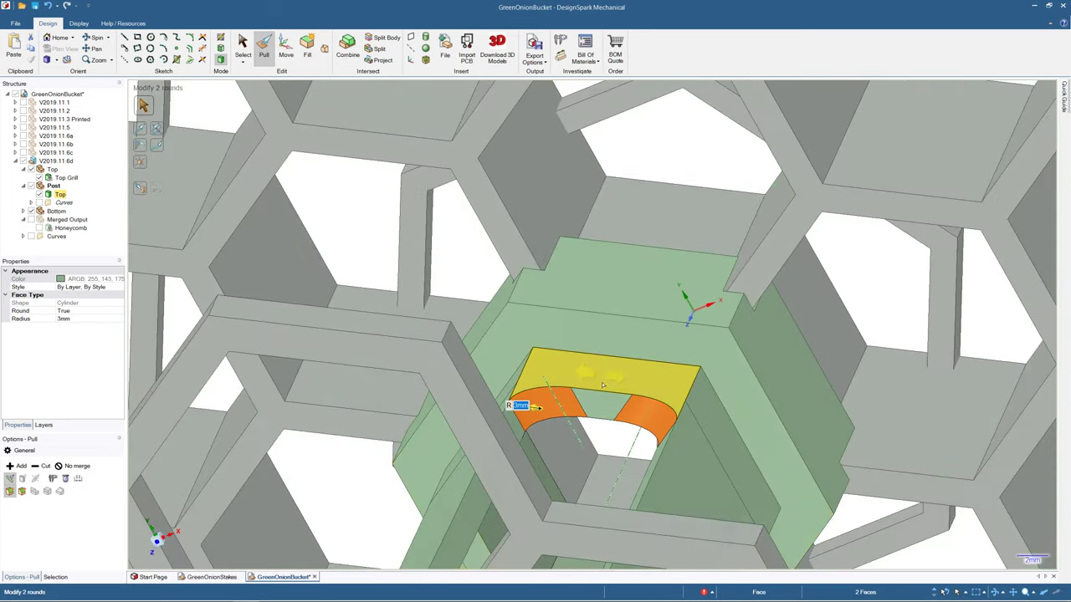
{"action": "scroll", "coordinate": [602, 385], "scroll_direction": "down", "scroll_amount": 5}
{"action": "middle_click_drag", "start_coordinate": [602, 385], "coordinate": [599, 418]}
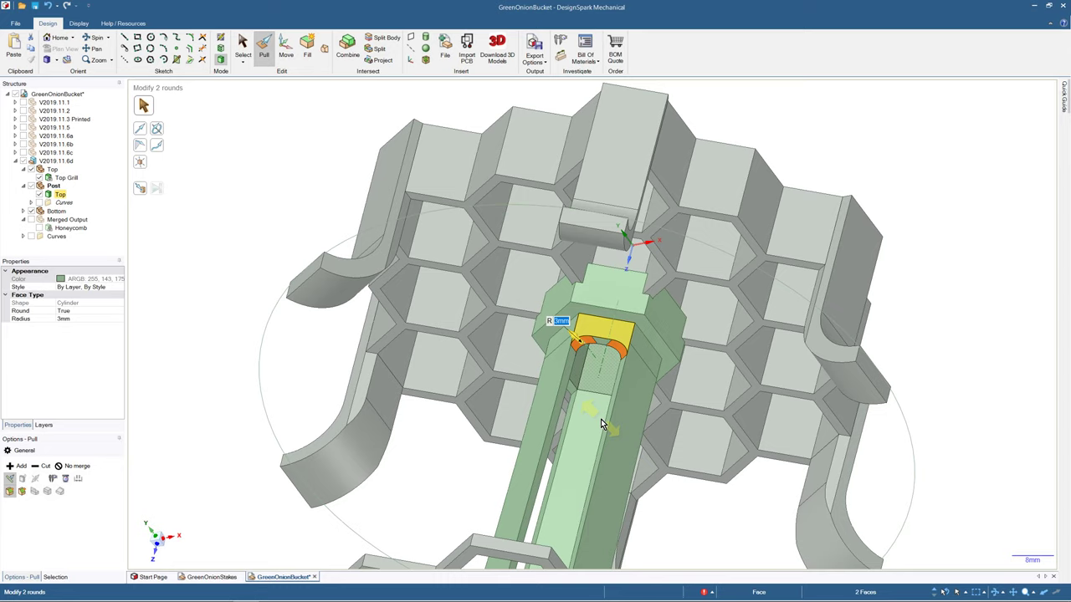
{"action": "middle_click_drag", "start_coordinate": [601, 419], "coordinate": [577, 406]}
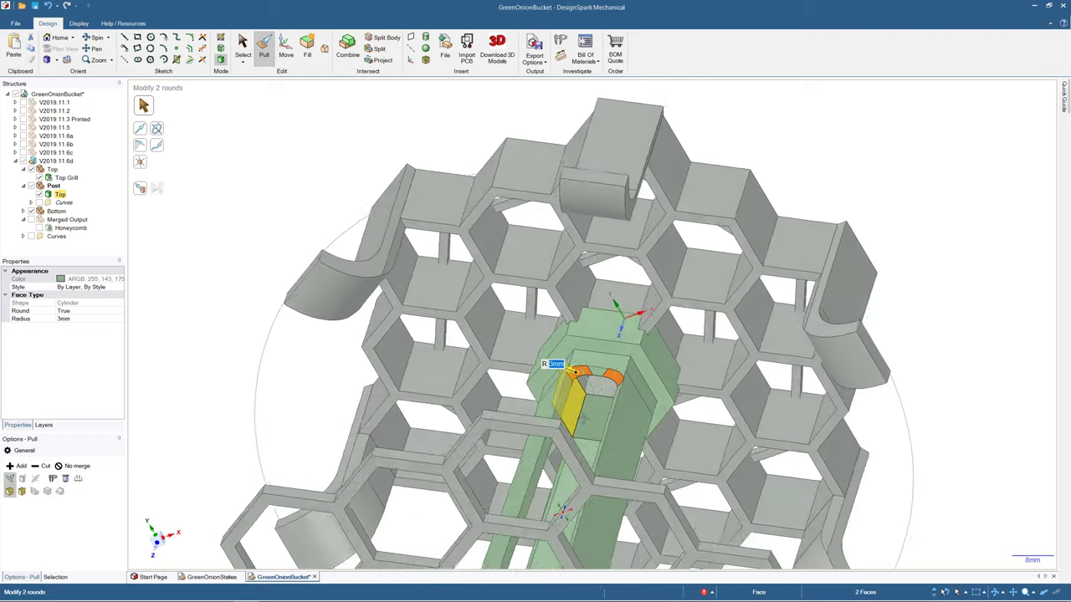
{"action": "middle_click_drag", "start_coordinate": [578, 409], "coordinate": [600, 393]}
{"action": "scroll", "coordinate": [600, 393], "scroll_direction": "down", "scroll_amount": 5}
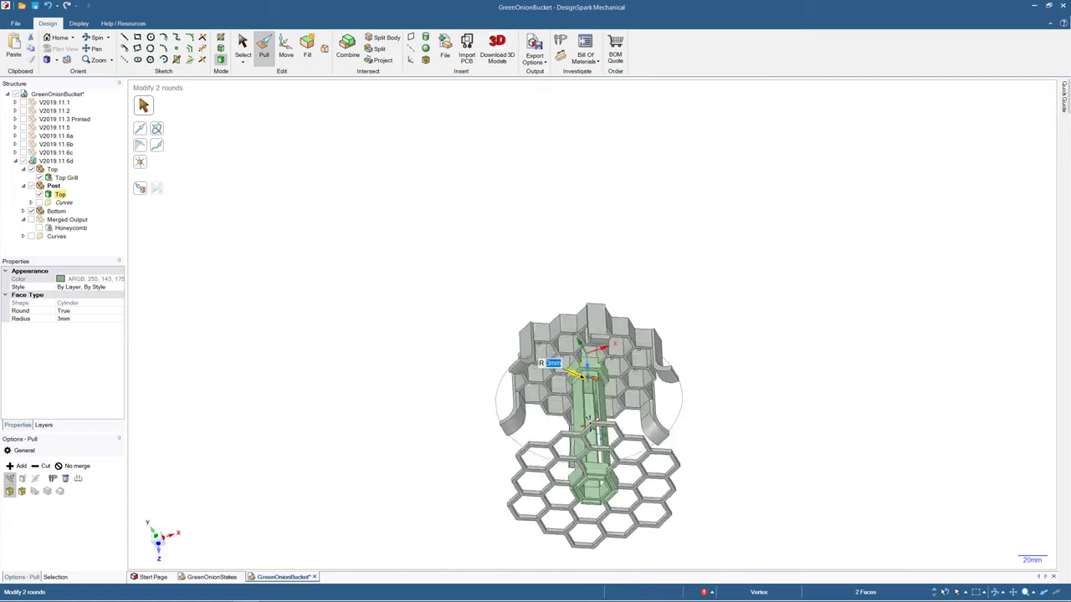
{"action": "mouse_move", "coordinate": [601, 516]}
{"action": "middle_mouse_down"}
{"action": "mouse_move", "coordinate": [610, 564]}
{"action": "mouse_move", "coordinate": [609, 513]}
{"action": "middle_mouse_up"}
{"action": "middle_click_drag", "start_coordinate": [597, 398], "coordinate": [599, 422]}
{"action": "scroll", "coordinate": [599, 423], "scroll_direction": "up", "scroll_amount": 5}
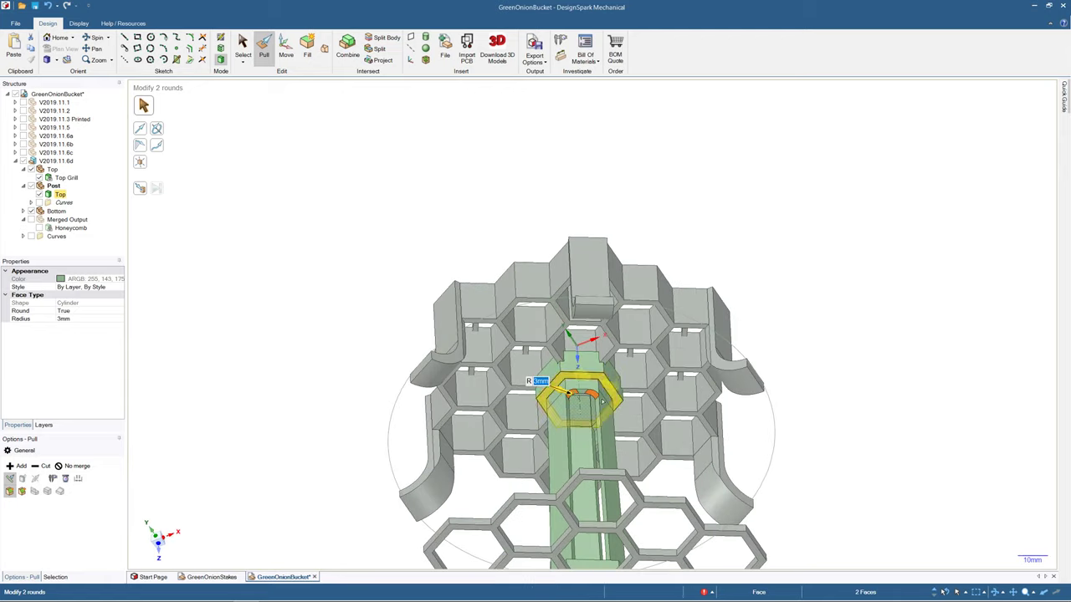
{"action": "scroll", "coordinate": [600, 419], "scroll_direction": "down", "scroll_amount": 4}
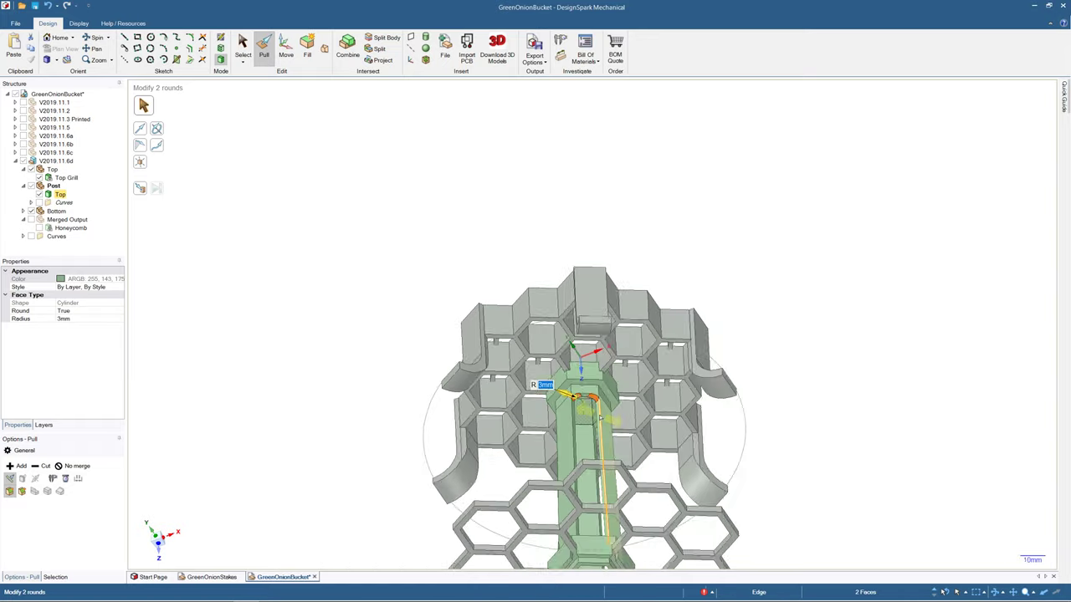
{"action": "middle_click_drag", "start_coordinate": [600, 418], "coordinate": [572, 505]}
{"action": "middle_click_drag", "start_coordinate": [586, 463], "coordinate": [627, 402]}
{"action": "scroll", "coordinate": [633, 395], "scroll_direction": "up", "scroll_amount": 4}
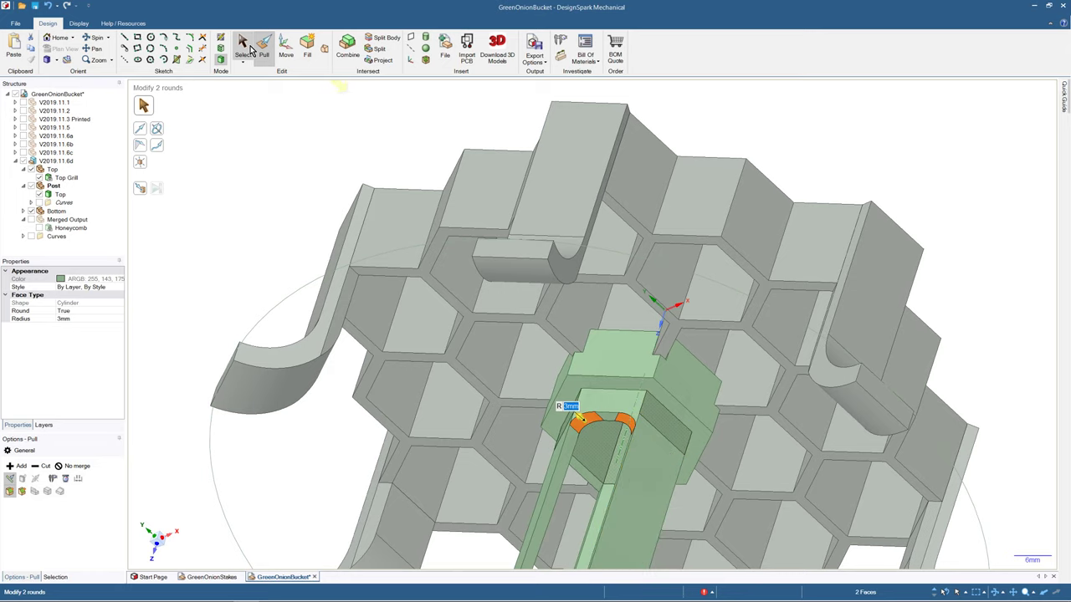
- Round the second opening's two inner corner edges at the ring beside the hooked grill, with a 3 mm radius
{"action": "key", "text": "s"}
{"action": "middle_click_drag", "start_coordinate": [692, 318], "coordinate": [521, 426]}
{"action": "scroll", "coordinate": [558, 384], "scroll_direction": "down", "scroll_amount": 4}
{"action": "scroll", "coordinate": [611, 535], "scroll_direction": "up", "scroll_amount": 6}
{"action": "scroll", "coordinate": [468, 470], "scroll_direction": "down", "scroll_amount": 6}
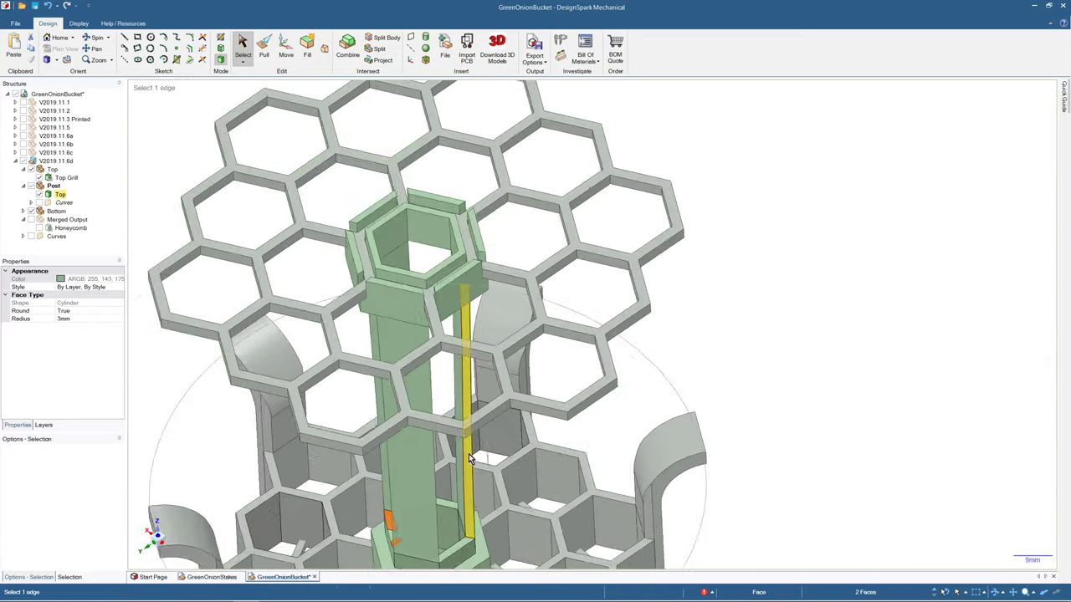
{"action": "middle_click_drag", "start_coordinate": [468, 471], "coordinate": [469, 537]}
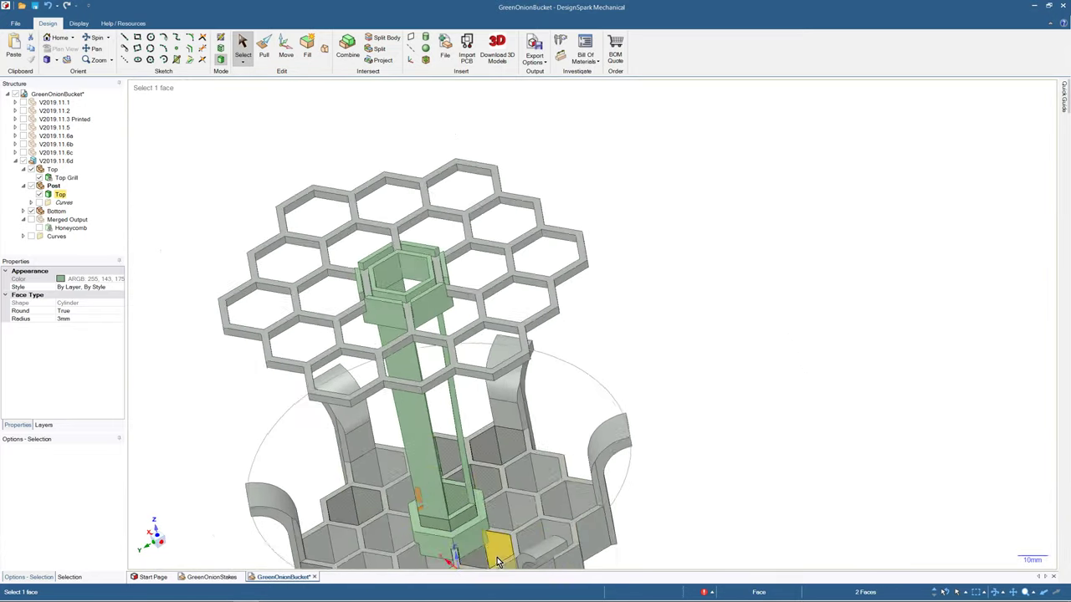
{"action": "scroll", "coordinate": [469, 537], "scroll_direction": "up", "scroll_amount": 4}
{"action": "scroll", "coordinate": [469, 538], "scroll_direction": "up", "scroll_amount": 4}
{"action": "middle_click_drag", "start_coordinate": [417, 421], "coordinate": [332, 459]}
{"action": "left_click", "coordinate": [242, 50]}
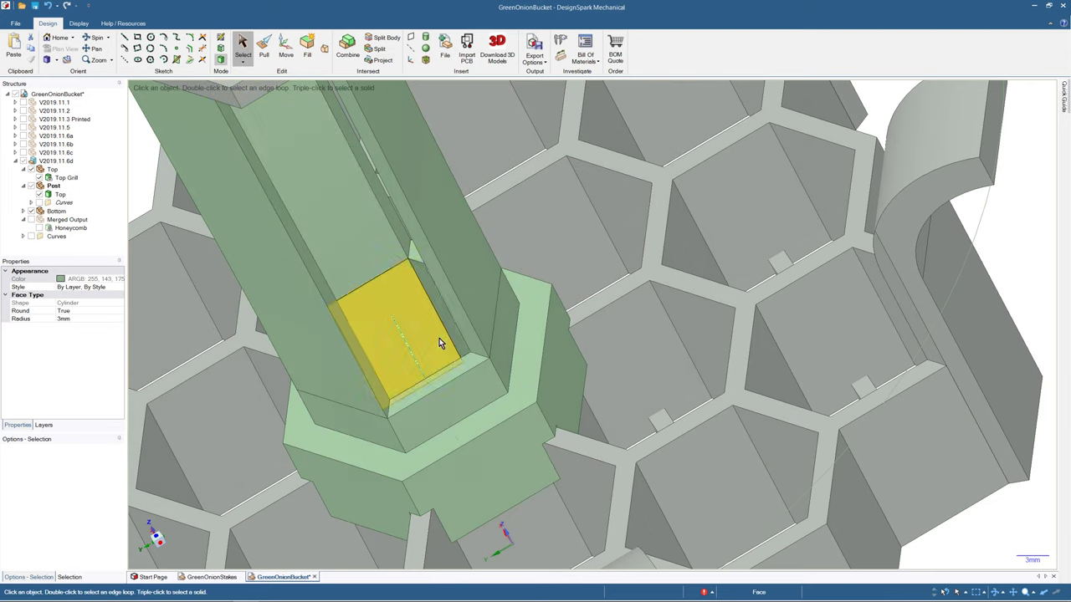
{"action": "left_click", "coordinate": [480, 366]}
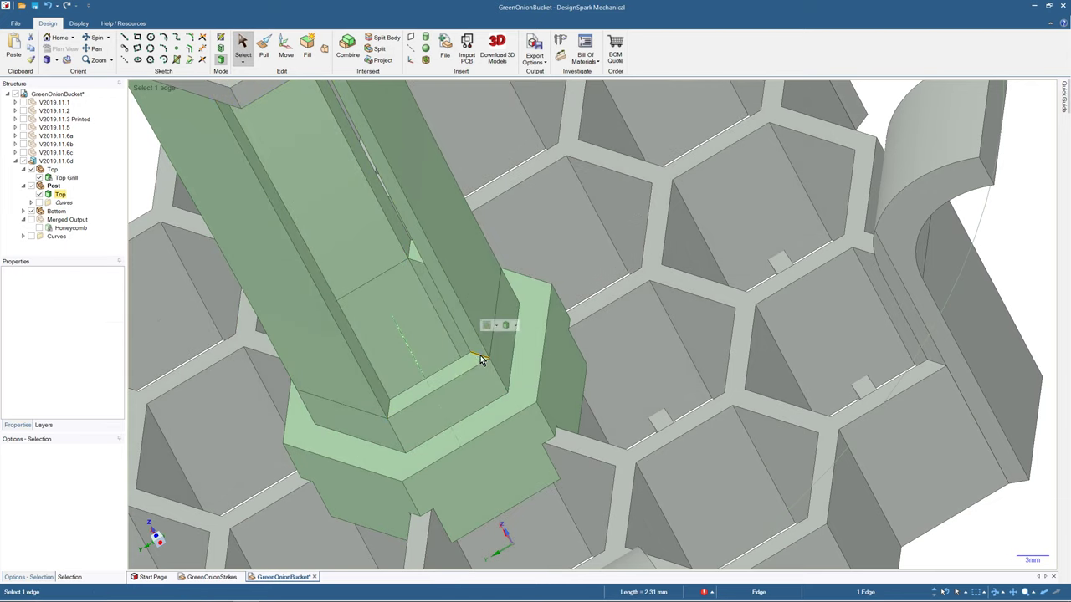
{"action": "left_click", "coordinate": [390, 412], "text": "ctrl"}
{"action": "key", "text": "p"}
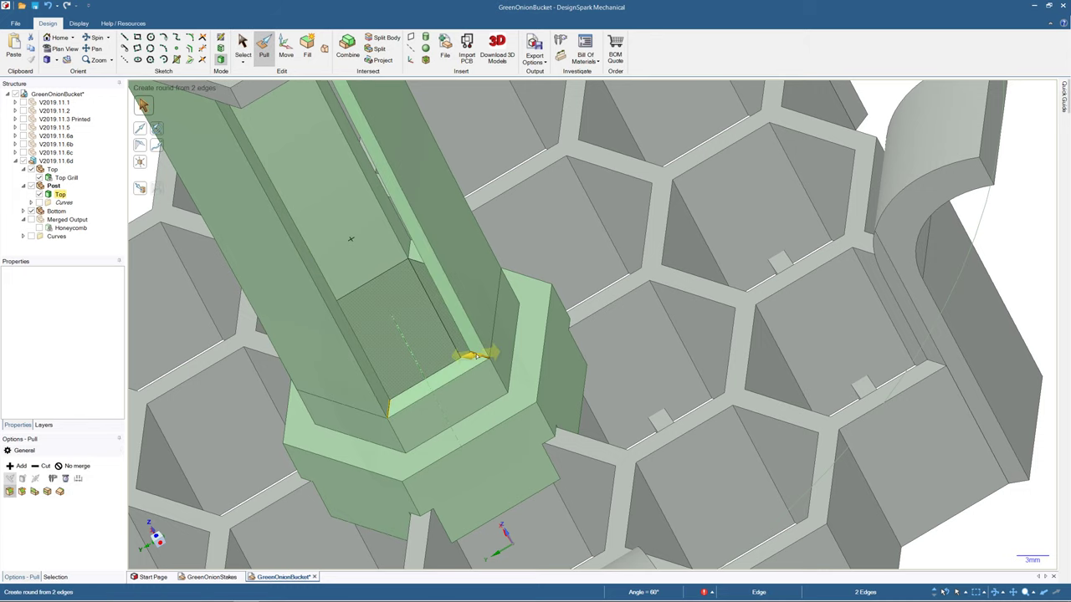
{"action": "left_click_drag", "start_coordinate": [471, 356], "coordinate": [457, 360]}
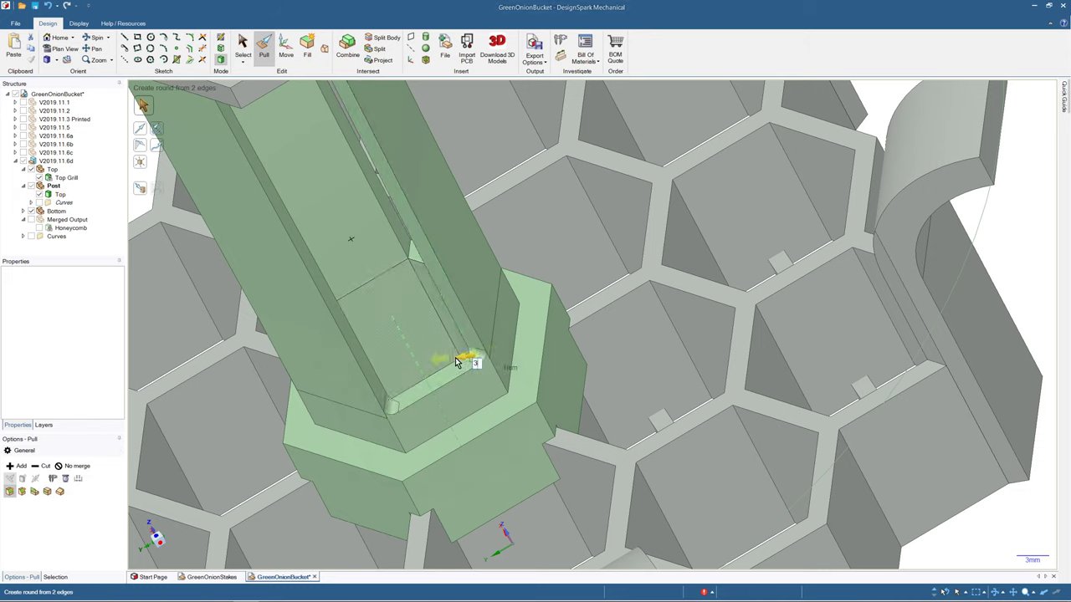
{"action": "key", "text": "Return"}
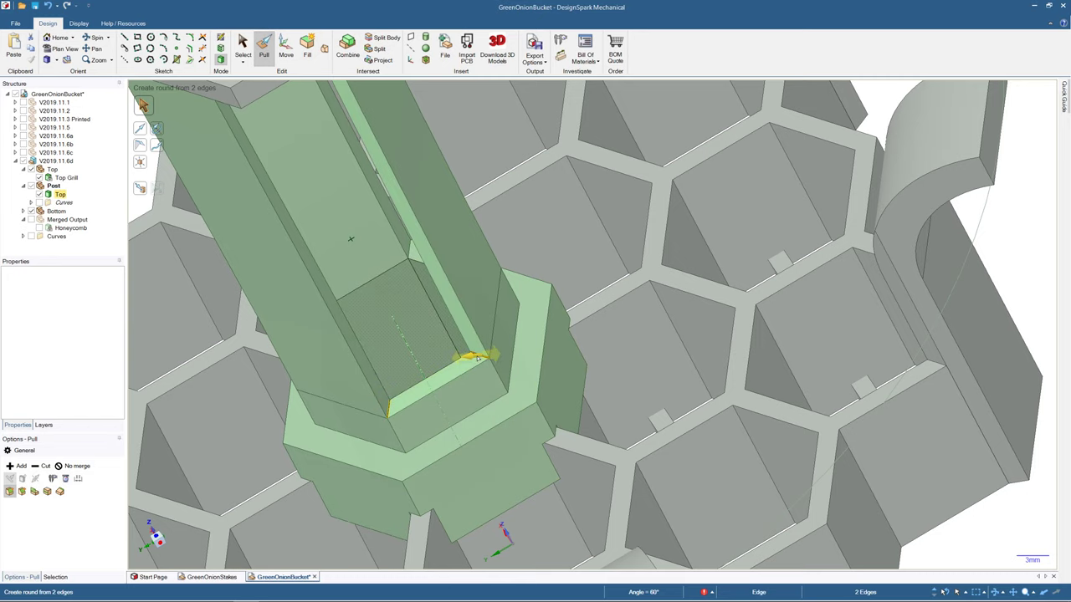
{"action": "left_click_drag", "start_coordinate": [478, 358], "coordinate": [427, 361]}
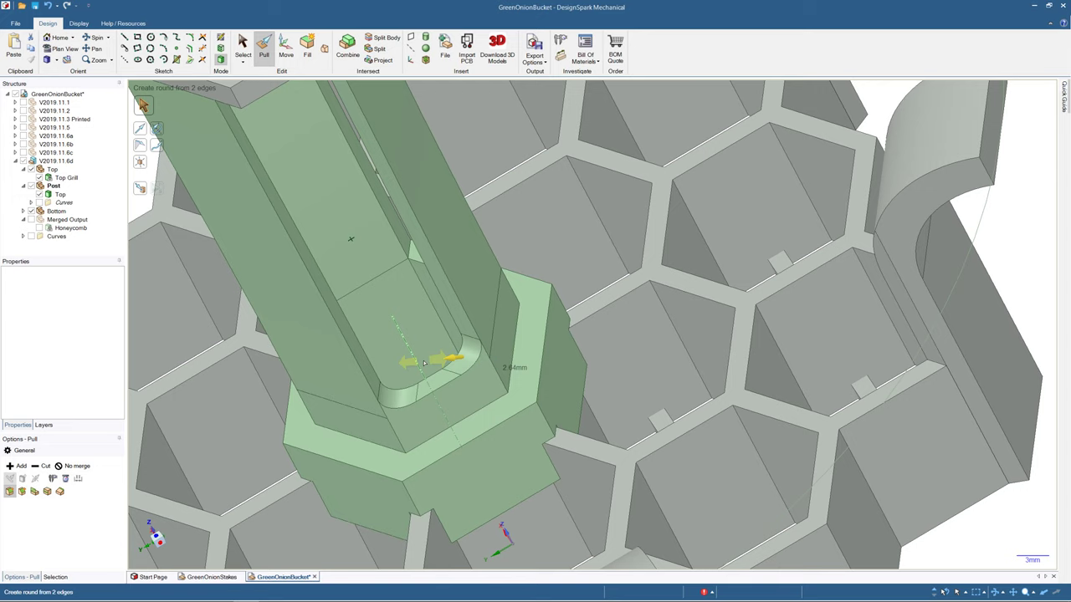
{"action": "left_click_drag", "start_coordinate": [424, 363], "coordinate": [420, 363]}
- Round the third opening's two inner corner edges at the same ring with a 3 mm radius
{"action": "middle_click_drag", "start_coordinate": [529, 376], "coordinate": [366, 390]}
{"action": "scroll", "coordinate": [379, 366], "scroll_direction": "down", "scroll_amount": 5}
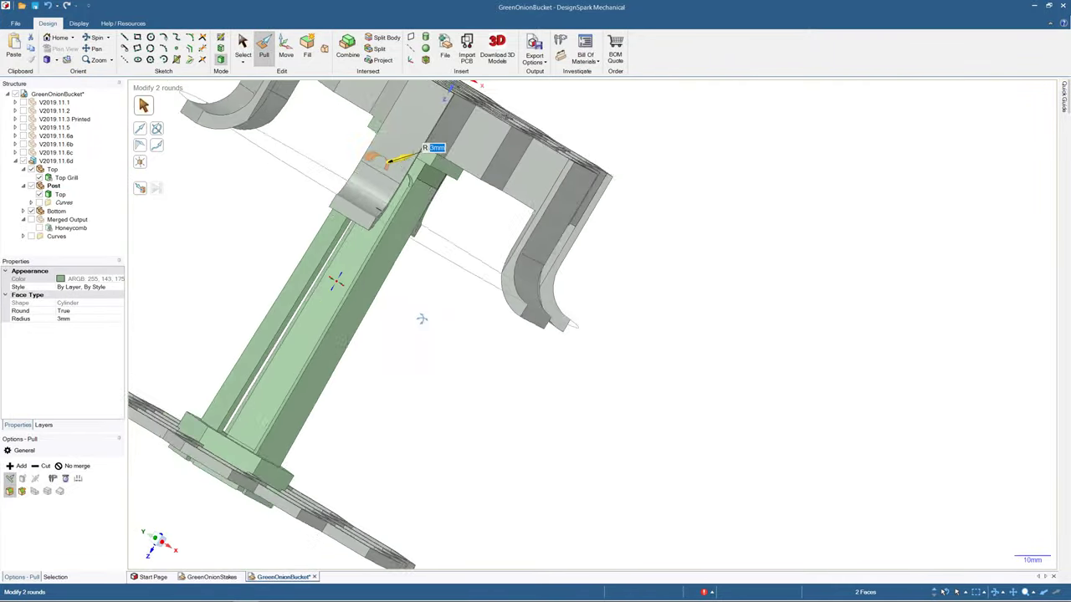
{"action": "middle_click_drag", "start_coordinate": [421, 319], "coordinate": [595, 324]}
{"action": "mouse_move", "coordinate": [501, 305]}
{"action": "middle_mouse_down"}
{"action": "mouse_move", "coordinate": [526, 282]}
{"action": "mouse_move", "coordinate": [605, 310]}
{"action": "mouse_move", "coordinate": [593, 296]}
{"action": "mouse_move", "coordinate": [493, 299]}
{"action": "middle_mouse_up"}
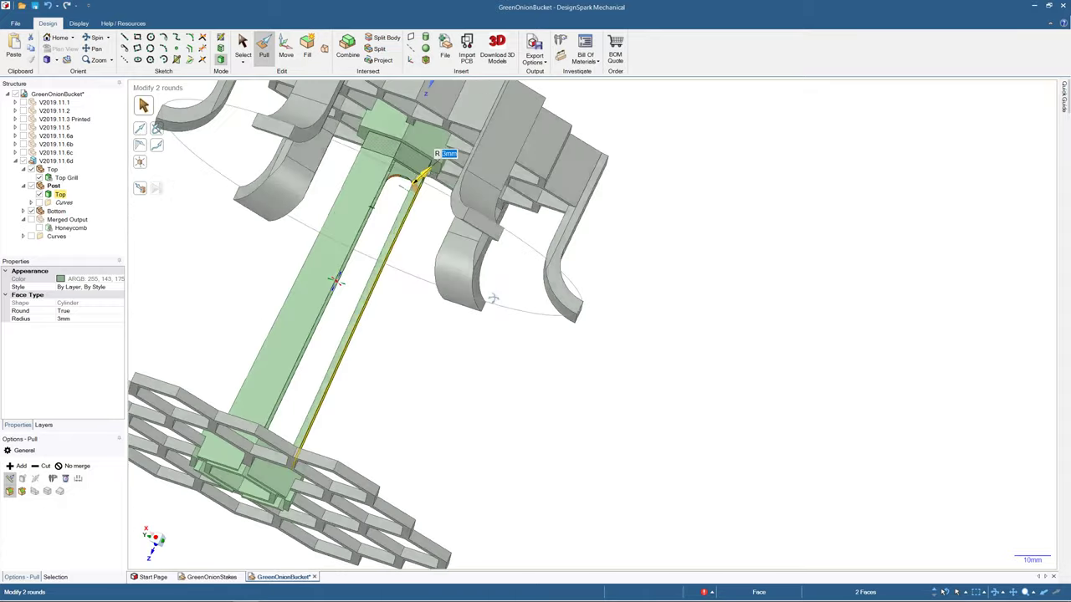
{"action": "middle_click_drag", "start_coordinate": [408, 299], "coordinate": [316, 164]}
{"action": "scroll", "coordinate": [336, 174], "scroll_direction": "up", "scroll_amount": 5}
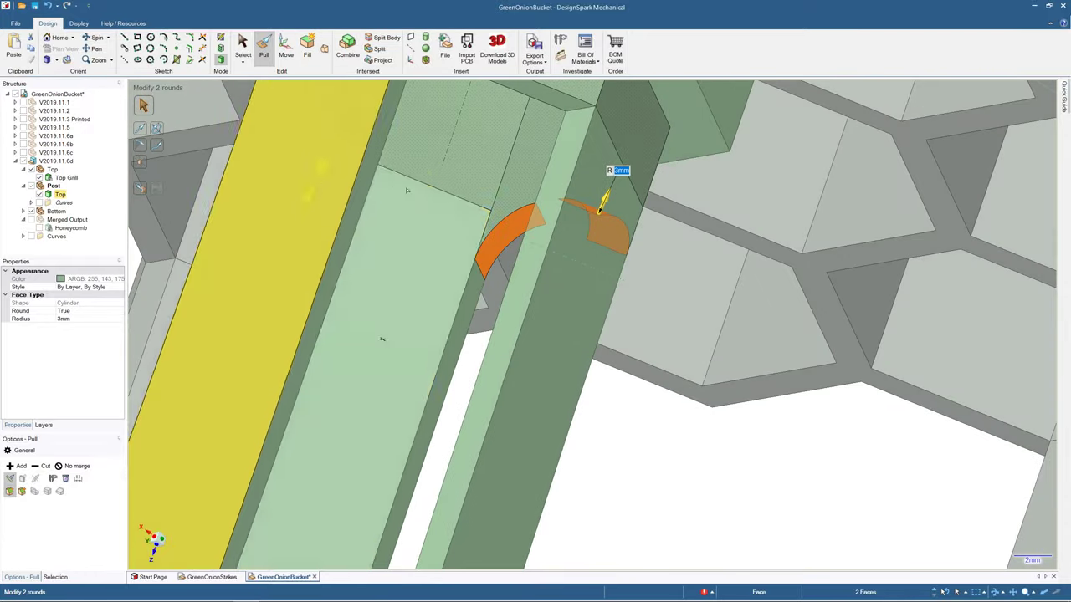
{"action": "middle_click_drag", "start_coordinate": [408, 236], "coordinate": [365, 326], "text": "shift"}
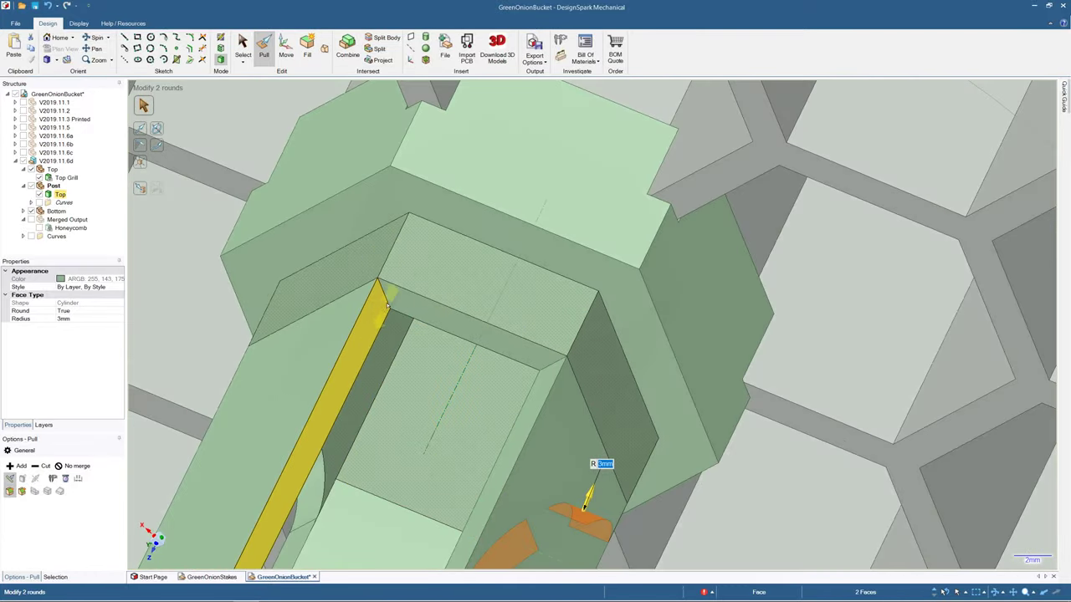
{"action": "left_click", "coordinate": [387, 301]}
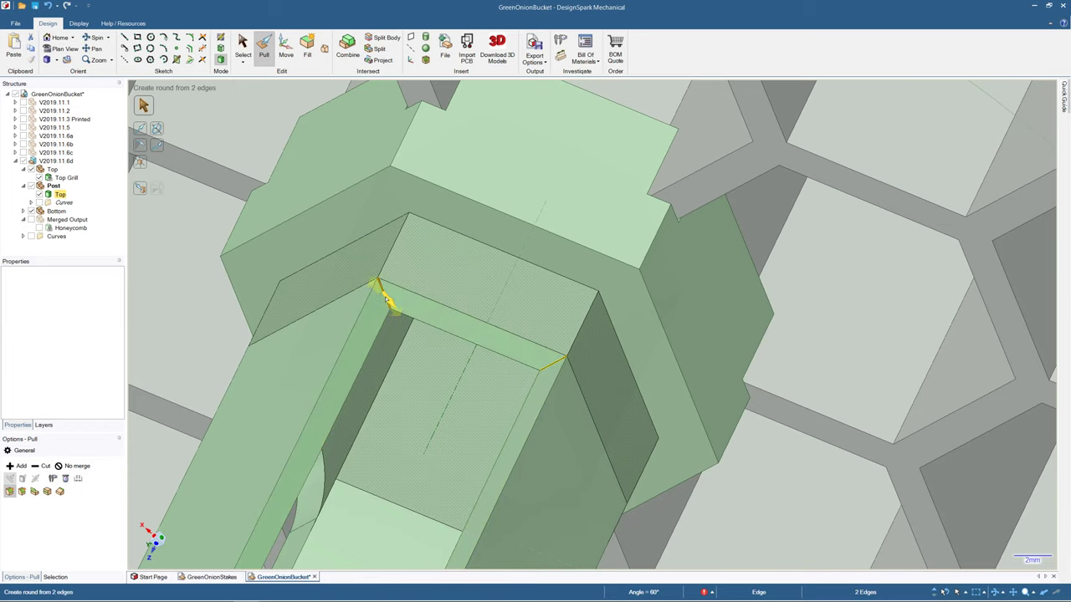
{"action": "left_click_drag", "start_coordinate": [395, 309], "coordinate": [400, 320]}
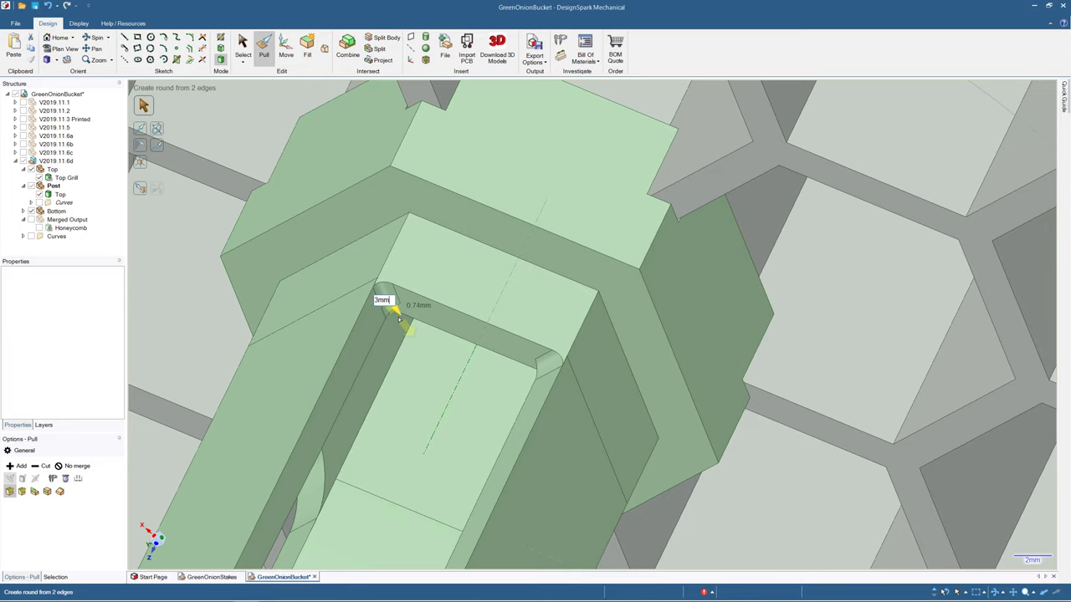
{"action": "type", "text": "3"}
{"action": "key", "text": "Return"}
- Examine the rounded openings and the ring at the post's other end, beside the plain honeycomb grill
{"action": "middle_click_drag", "start_coordinate": [399, 319], "coordinate": [290, 274]}
{"action": "scroll", "coordinate": [396, 316], "scroll_direction": "down", "scroll_amount": 6}
{"action": "middle_click_drag", "start_coordinate": [297, 270], "coordinate": [448, 291]}
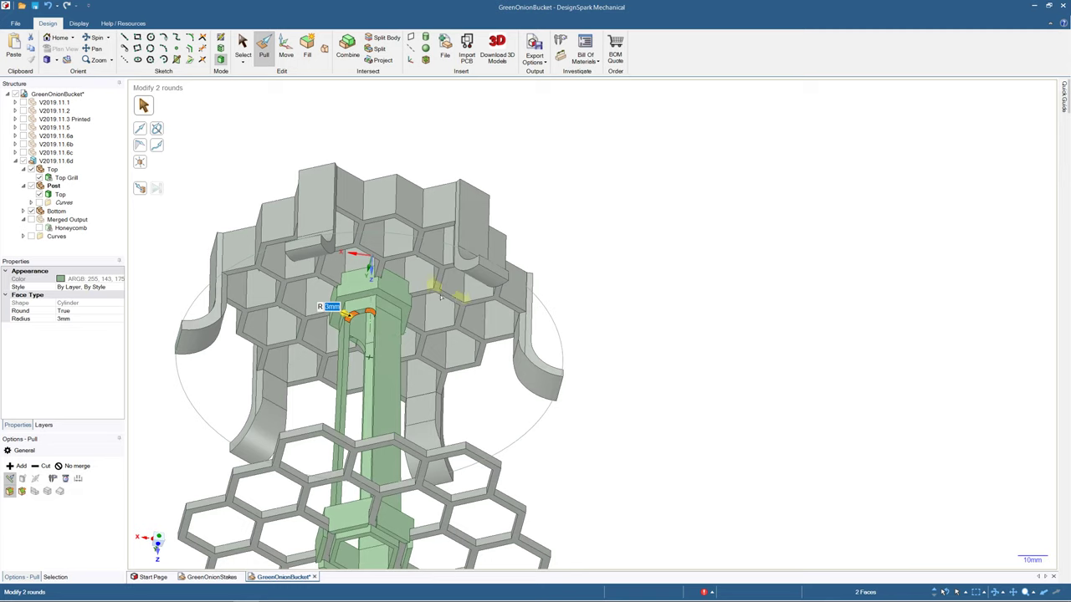
{"action": "mouse_move", "coordinate": [362, 352]}
{"action": "middle_mouse_down"}
{"action": "mouse_move", "coordinate": [360, 310]}
{"action": "mouse_move", "coordinate": [353, 335]}
{"action": "middle_mouse_up"}
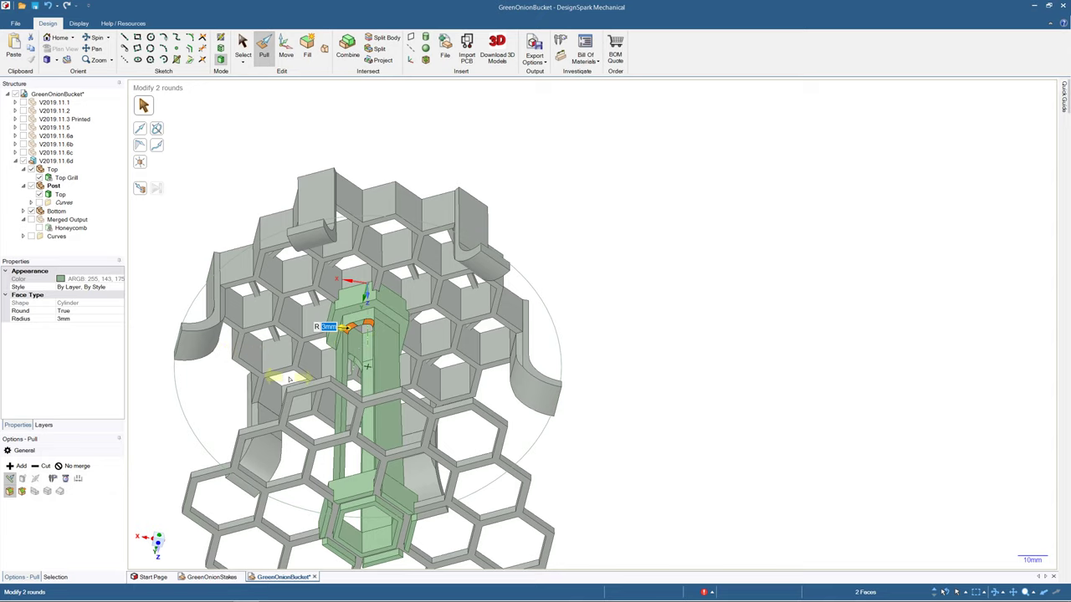
{"action": "middle_click_drag", "start_coordinate": [314, 385], "coordinate": [364, 273]}
{"action": "middle_click_drag", "start_coordinate": [397, 468], "coordinate": [411, 126]}
{"action": "middle_click_drag", "start_coordinate": [379, 289], "coordinate": [286, 200]}
{"action": "scroll", "coordinate": [466, 324], "scroll_direction": "up", "scroll_amount": 10}
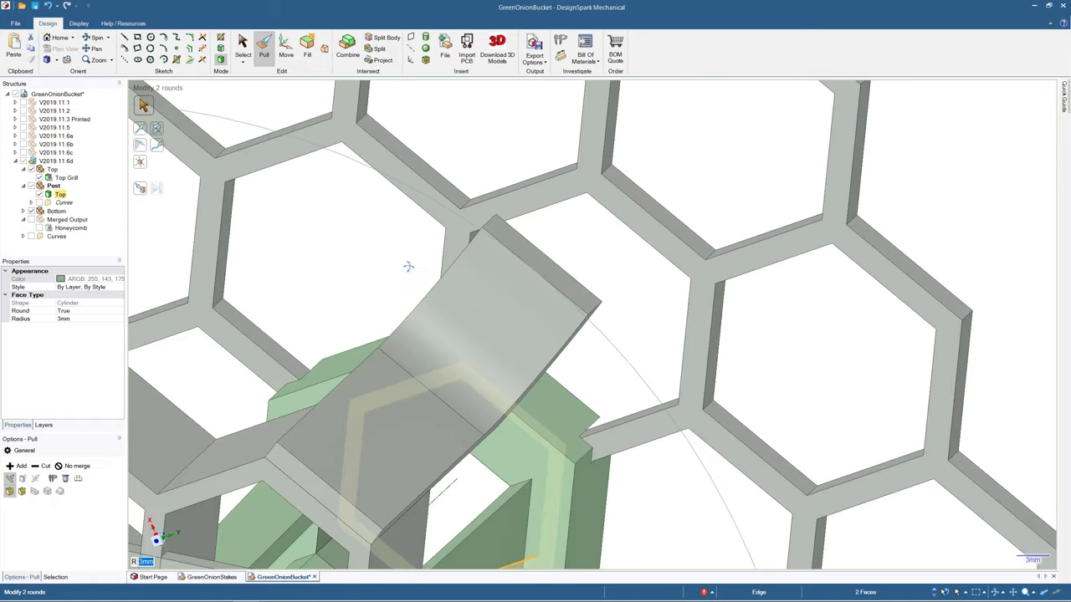
{"action": "middle_click_drag", "start_coordinate": [409, 266], "coordinate": [375, 273]}
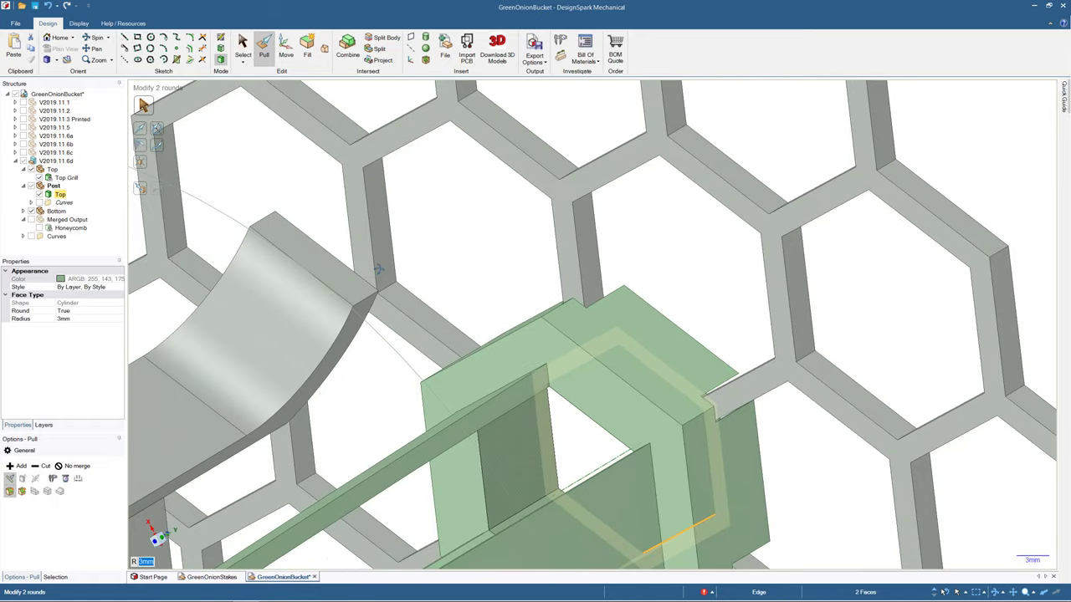
- Sketch three lines on the inner face of the plain grill's ring, joining the arms' outer corners across each opening
{"action": "left_click", "coordinate": [547, 370]}
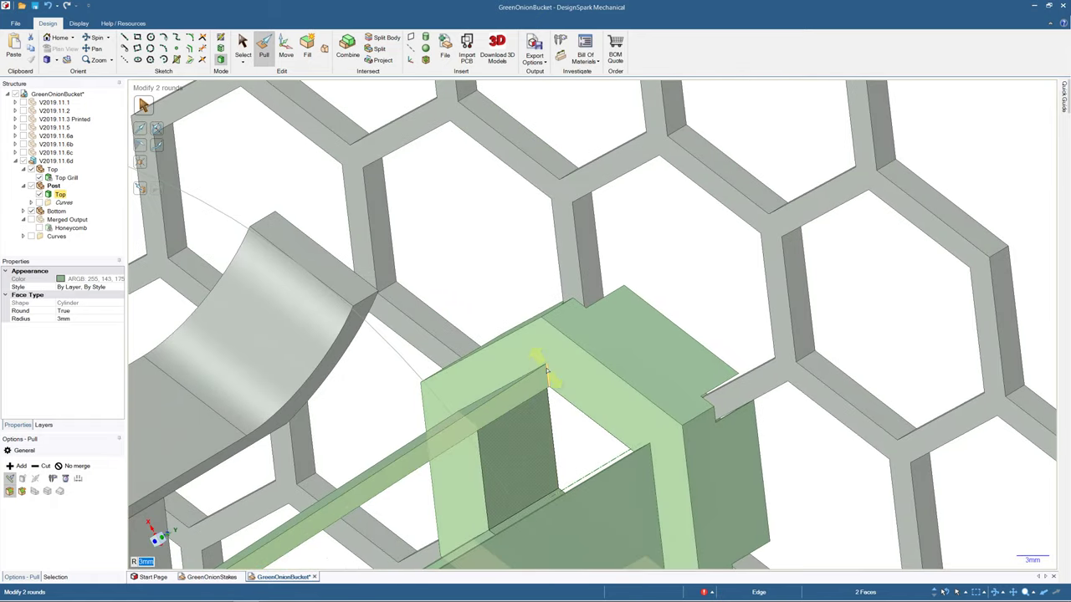
{"action": "left_click", "coordinate": [124, 37]}
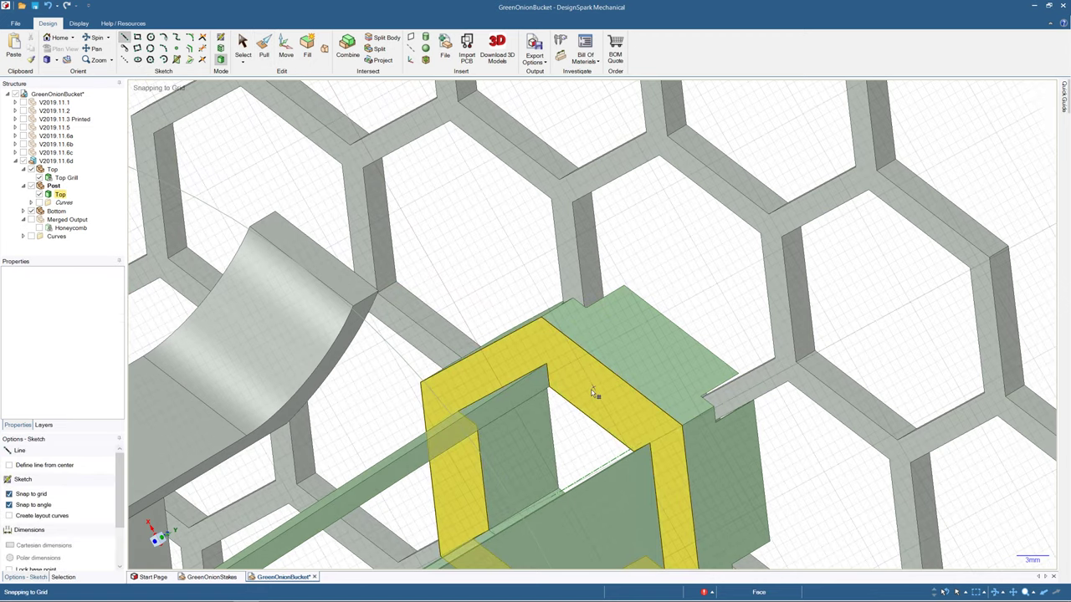
{"action": "left_click", "coordinate": [63, 49]}
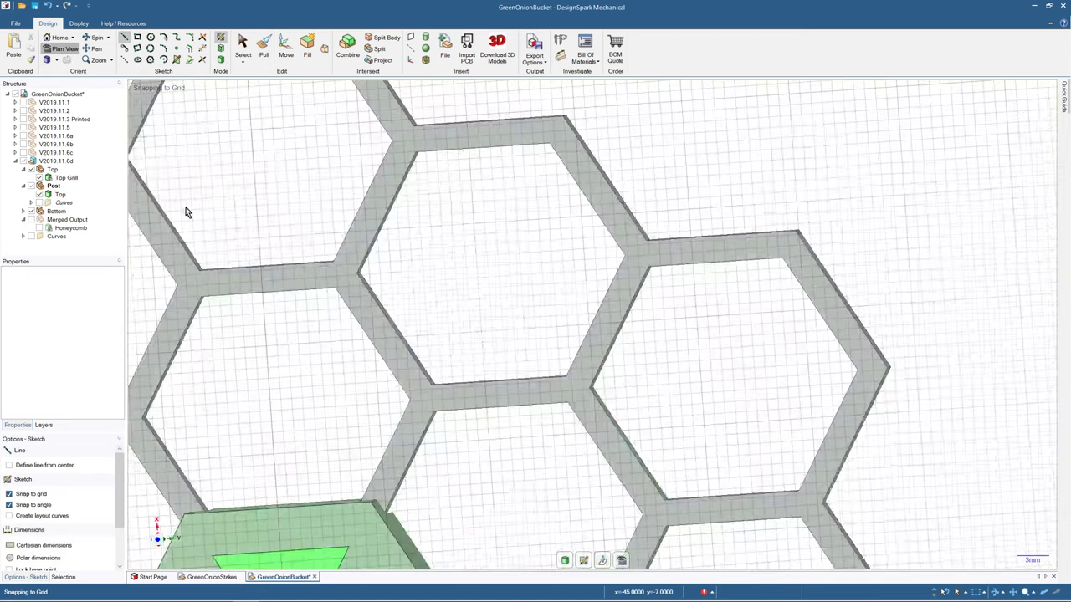
{"action": "middle_click_drag", "start_coordinate": [277, 387], "coordinate": [472, 77], "text": "shift"}
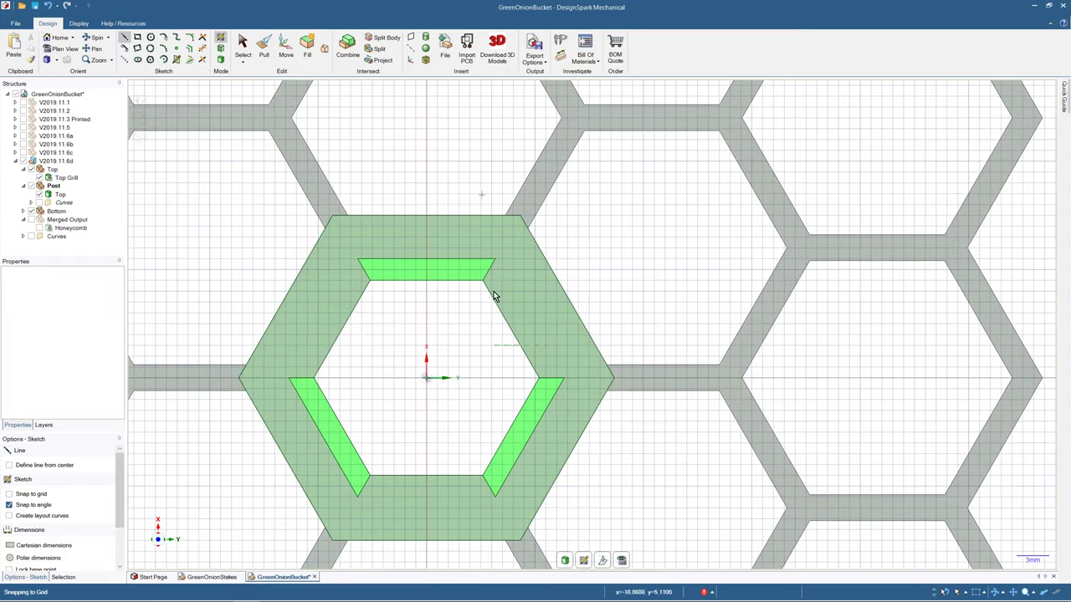
{"action": "left_click", "coordinate": [495, 262]}
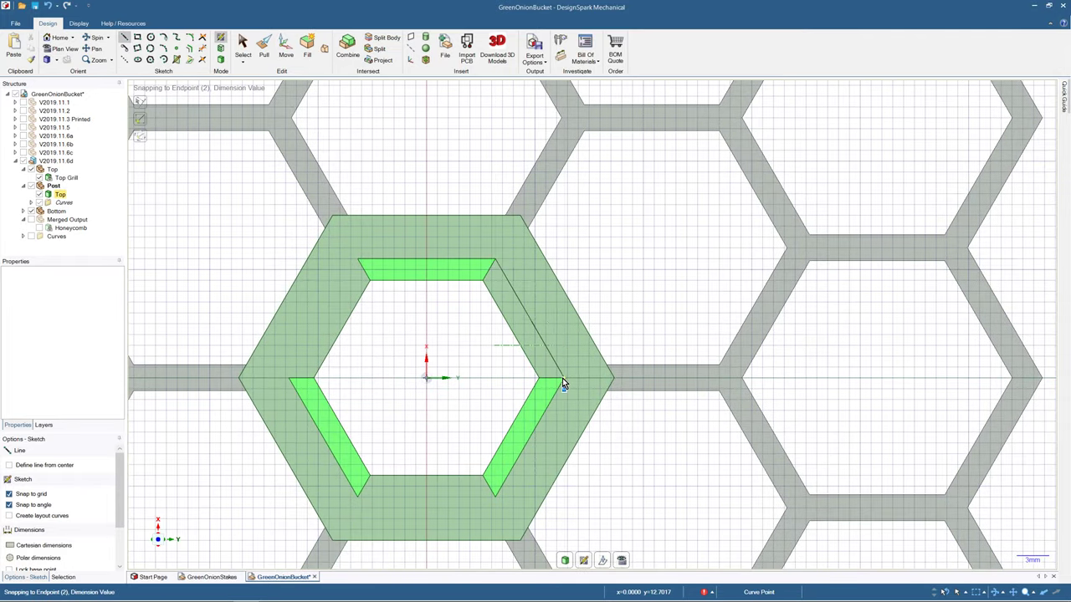
{"action": "left_click", "coordinate": [496, 499]}
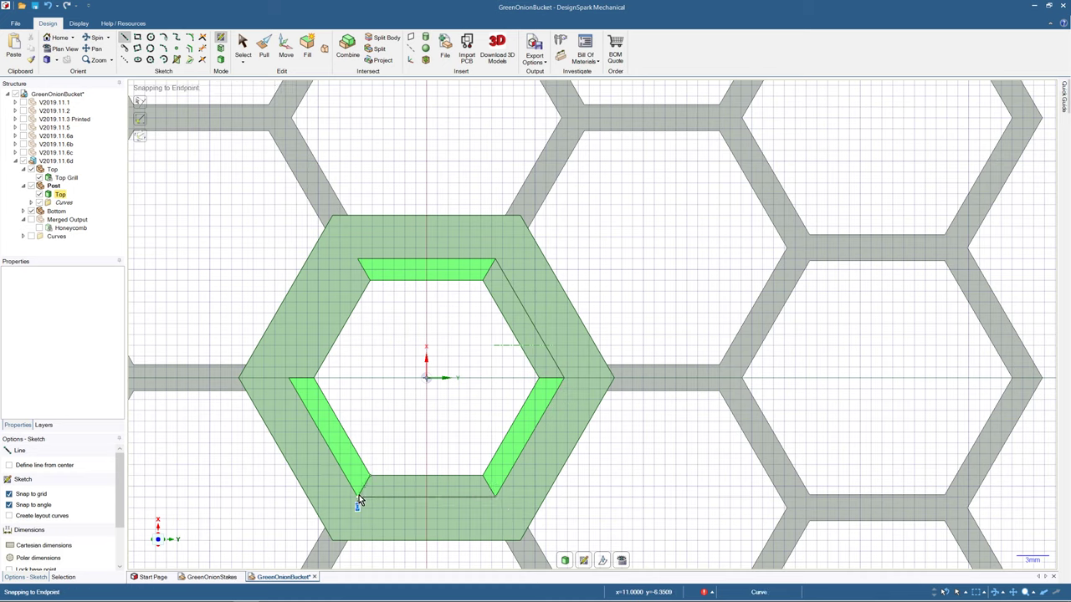
{"action": "left_click", "coordinate": [289, 379]}
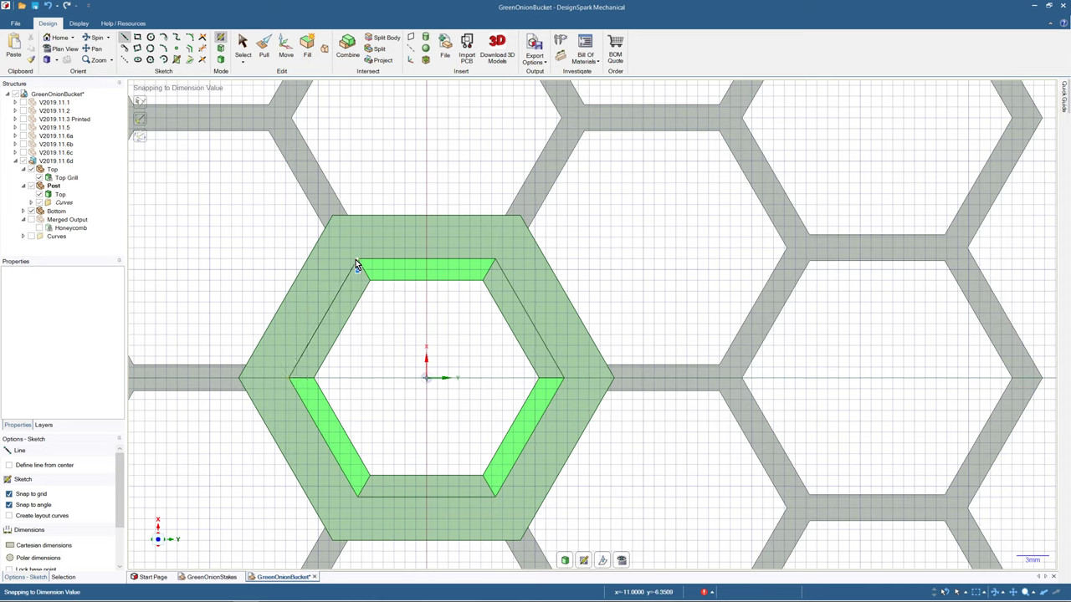
{"action": "left_click", "coordinate": [357, 261]}
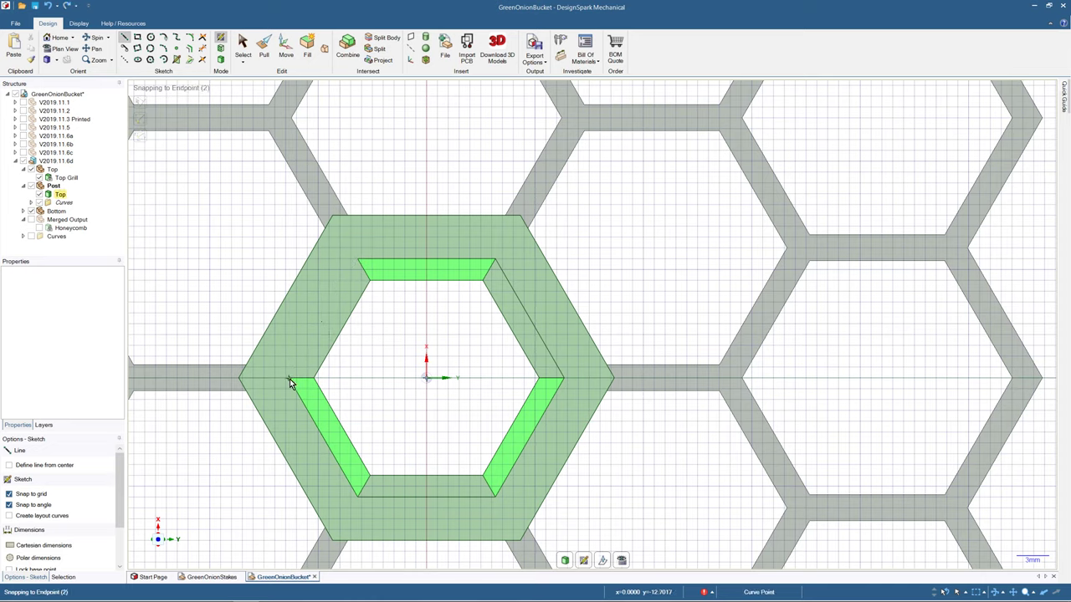
{"action": "left_click", "coordinate": [291, 379]}
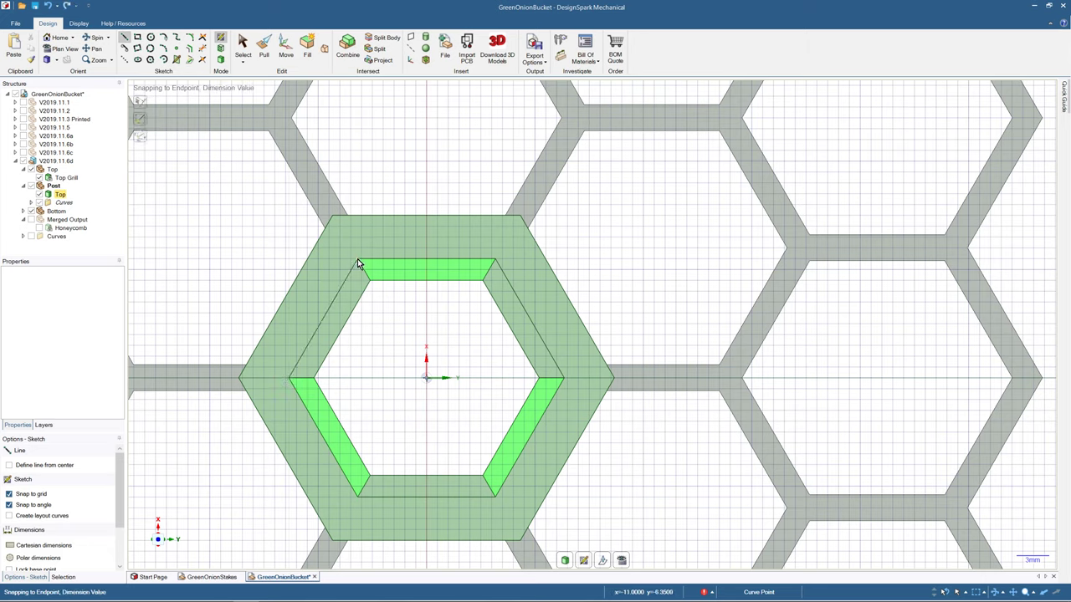
{"action": "left_click", "coordinate": [250, 44]}
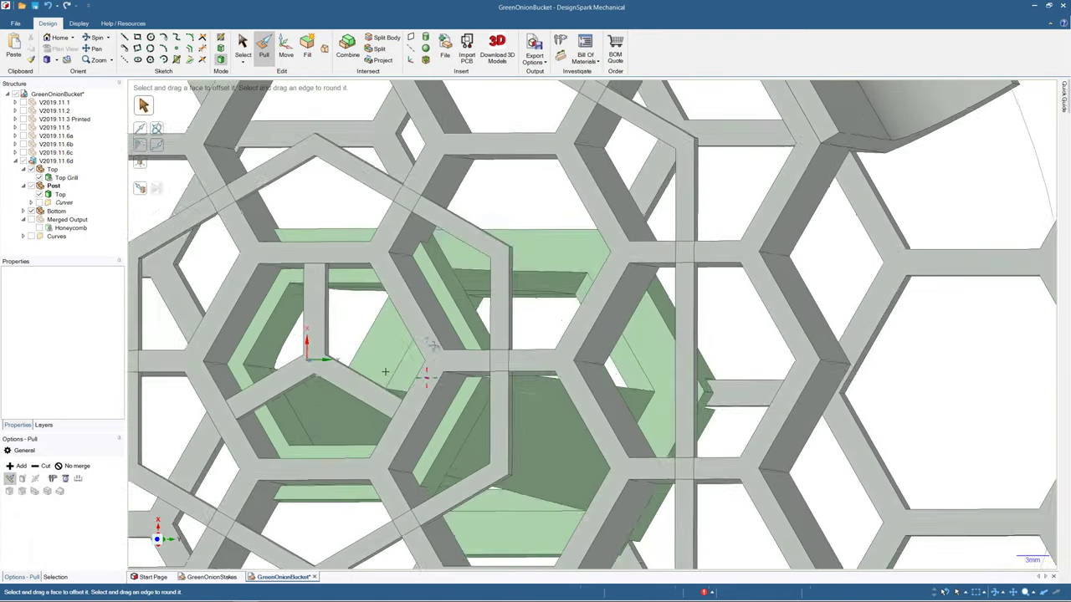
- Round the two inner corner edges where one opening meets the plain grill's ring, with a 3 mm radius
{"action": "middle_click_drag", "start_coordinate": [433, 345], "coordinate": [420, 545]}
{"action": "middle_click_drag", "start_coordinate": [444, 479], "coordinate": [382, 280]}
{"action": "left_click", "coordinate": [433, 448]}
{"action": "scroll", "coordinate": [431, 450], "scroll_direction": "down", "scroll_amount": 6}
{"action": "middle_click_drag", "start_coordinate": [431, 450], "coordinate": [449, 582]}
{"action": "key", "text": "Escape"}
{"action": "middle_click_drag", "start_coordinate": [441, 491], "coordinate": [421, 335], "text": "shift"}
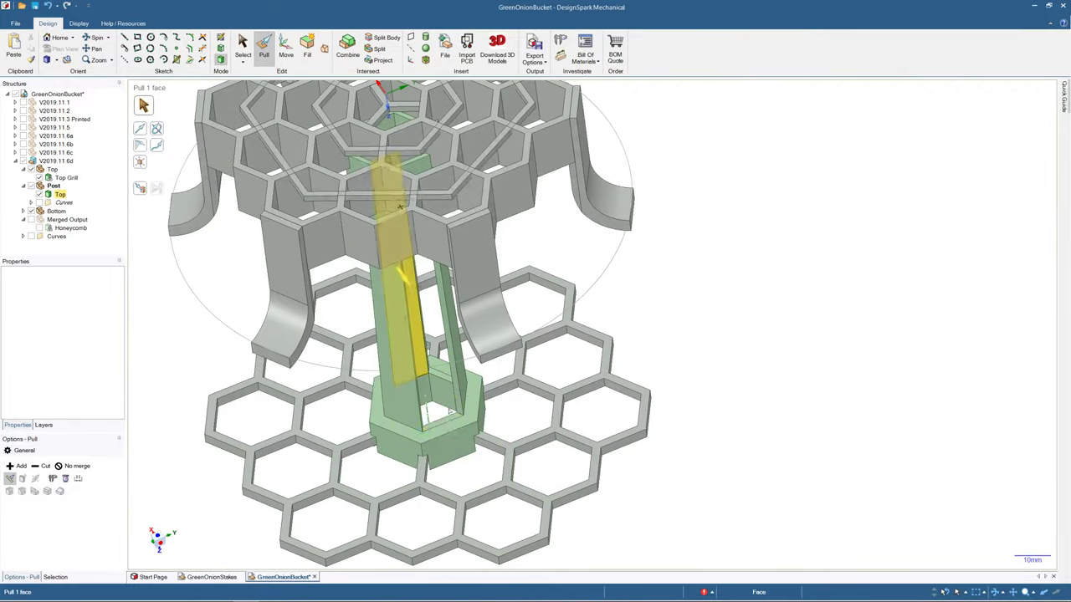
{"action": "scroll", "coordinate": [451, 420], "scroll_direction": "up", "scroll_amount": 7}
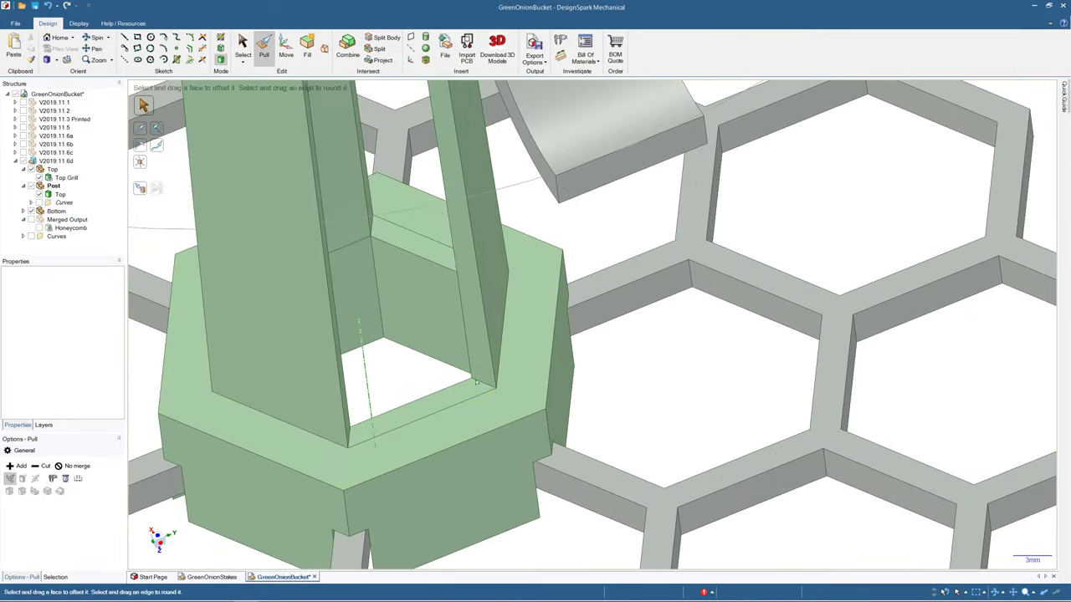
{"action": "left_click", "coordinate": [476, 382]}
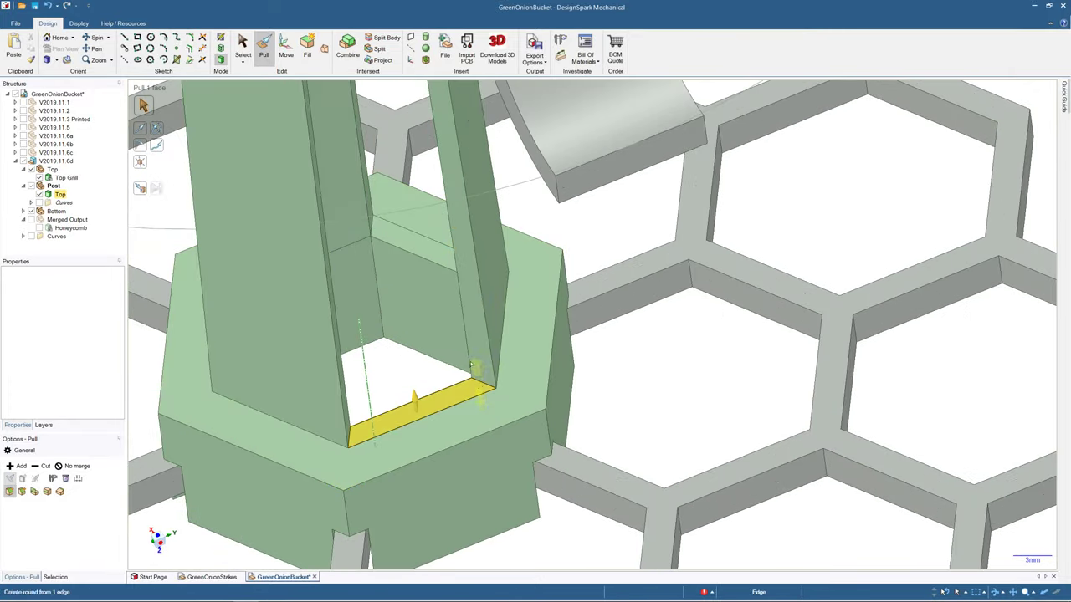
{"action": "left_click", "coordinate": [484, 382]}
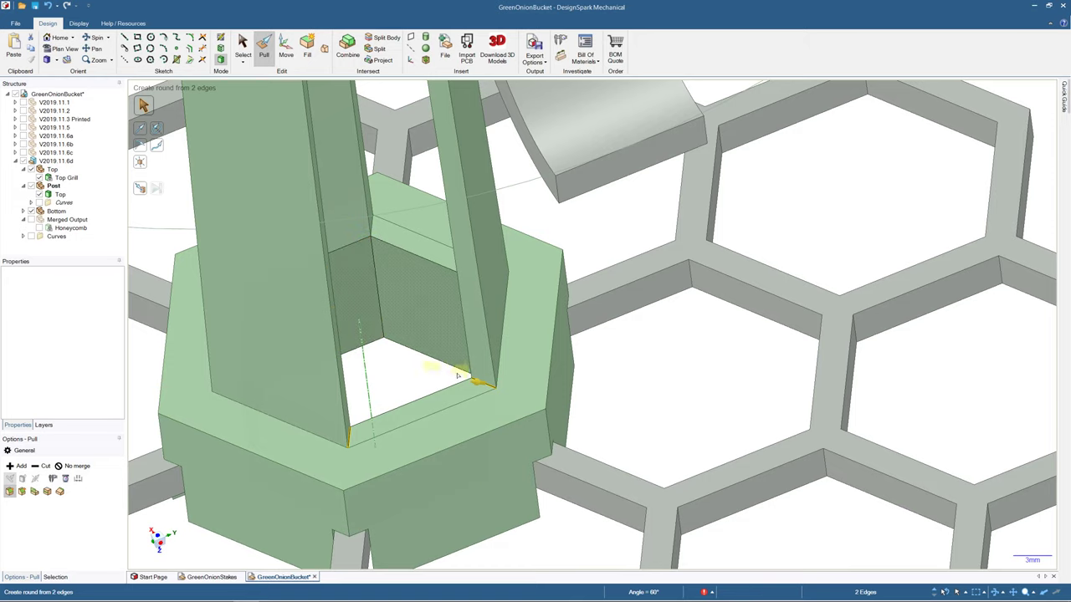
{"action": "left_click_drag", "start_coordinate": [471, 379], "coordinate": [424, 376]}
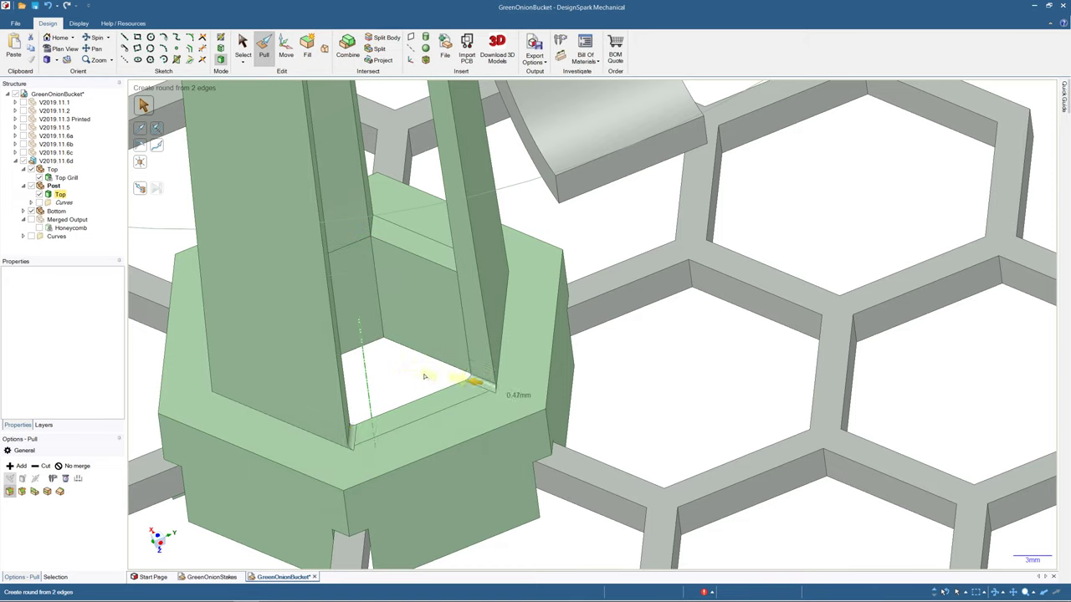
{"action": "type", "text": "3"}
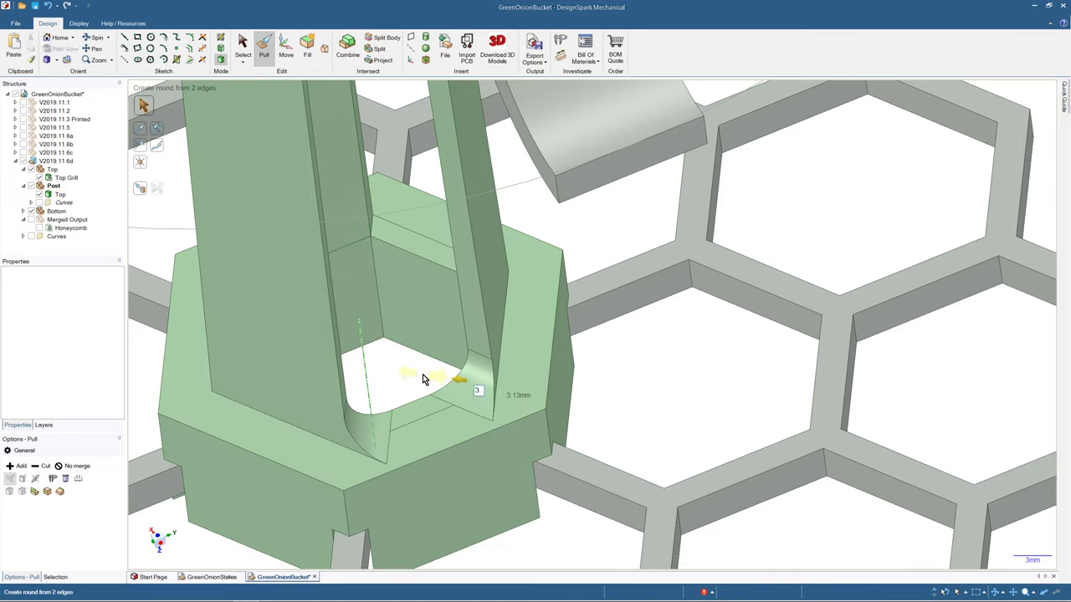
{"action": "type", "text": ".25"}
{"action": "key", "text": "Return"}
- Examine the newly rounded opening at the plain grill's ring and the remaining openings around the post
{"action": "scroll", "coordinate": [423, 374], "scroll_direction": "down", "scroll_amount": 3}
{"action": "middle_click_drag", "start_coordinate": [422, 374], "coordinate": [445, 427]}
{"action": "scroll", "coordinate": [426, 379], "scroll_direction": "down", "scroll_amount": 5}
{"action": "scroll", "coordinate": [441, 410], "scroll_direction": "up", "scroll_amount": 5}
{"action": "middle_click_drag", "start_coordinate": [423, 311], "coordinate": [373, 292]}
{"action": "middle_click_drag", "start_coordinate": [362, 251], "coordinate": [381, 213]}
{"action": "scroll", "coordinate": [394, 267], "scroll_direction": "down", "scroll_amount": 3}
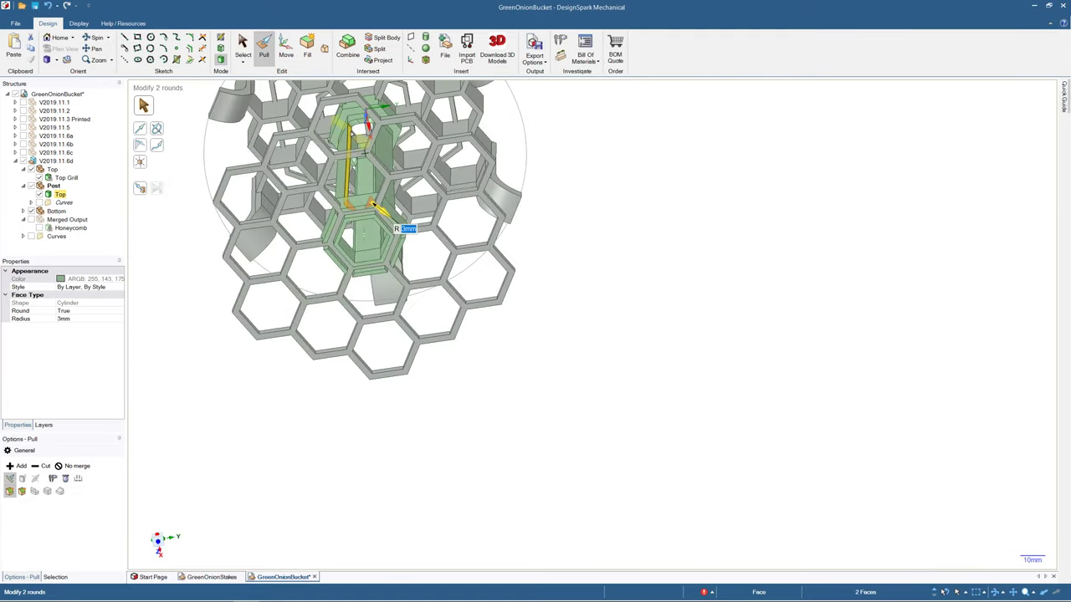
{"action": "scroll", "coordinate": [365, 153], "scroll_direction": "up", "scroll_amount": 6}
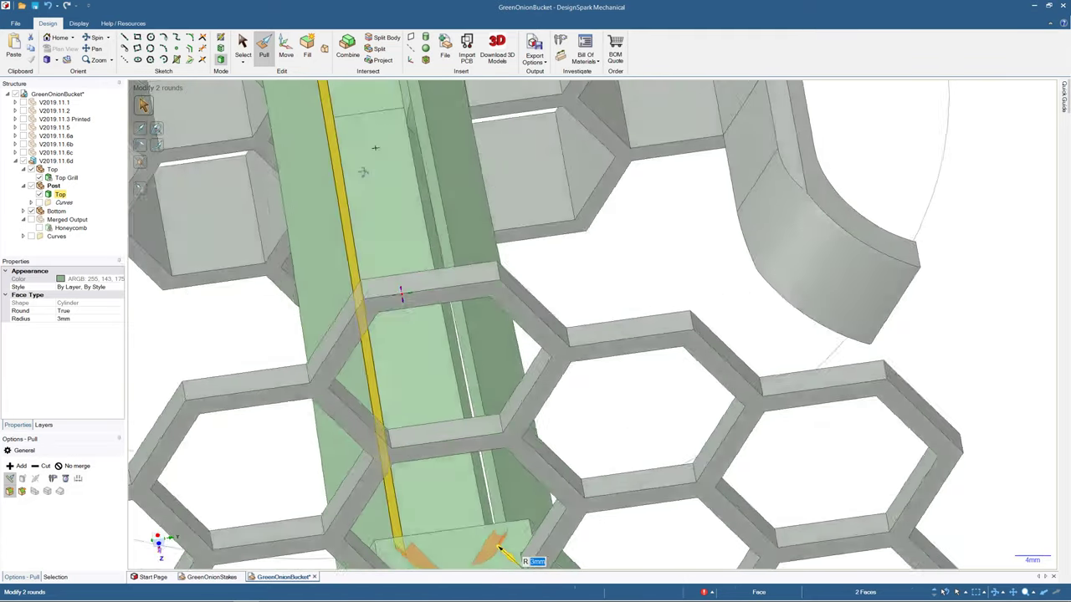
{"action": "mouse_move", "coordinate": [363, 172]}
{"action": "middle_mouse_down"}
{"action": "mouse_move", "coordinate": [339, 226]}
{"action": "mouse_move", "coordinate": [360, 289]}
{"action": "mouse_move", "coordinate": [604, 280]}
{"action": "mouse_move", "coordinate": [631, 296]}
{"action": "mouse_move", "coordinate": [454, 327]}
{"action": "mouse_move", "coordinate": [492, 356]}
{"action": "mouse_move", "coordinate": [643, 363]}
{"action": "middle_mouse_up"}
{"action": "scroll", "coordinate": [339, 227], "scroll_direction": "down", "scroll_amount": 6}
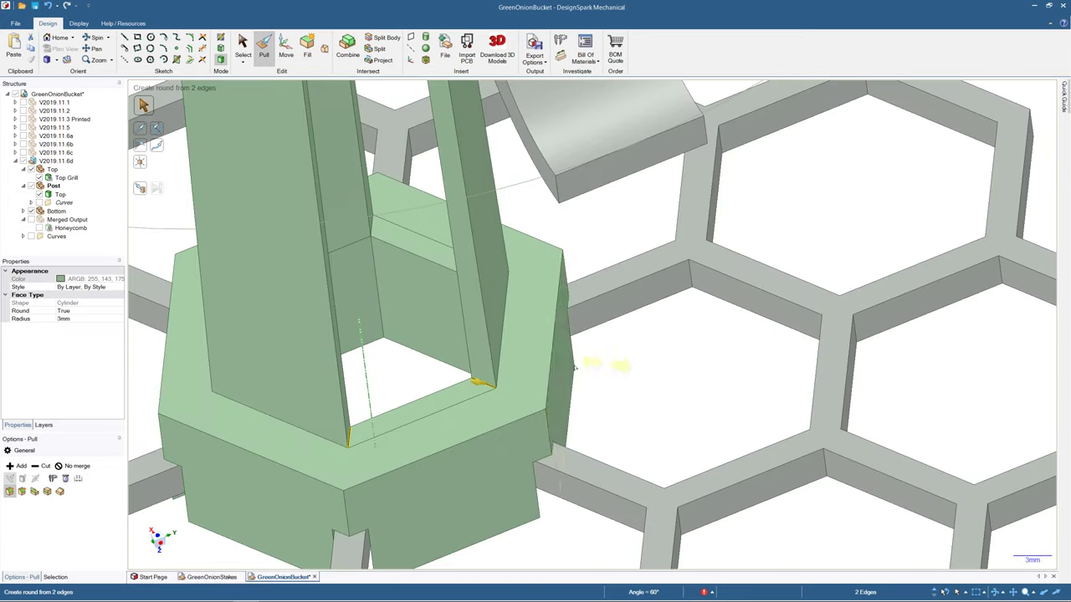
{"action": "key", "text": "k"}
{"action": "left_click", "coordinate": [559, 360]}
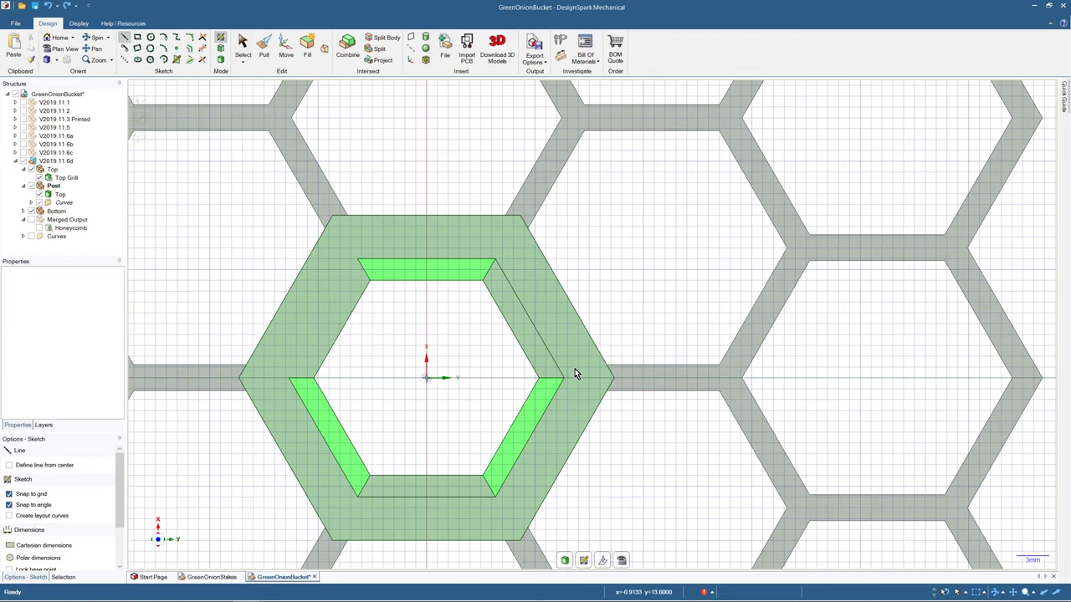
{"action": "scroll", "coordinate": [575, 369], "scroll_direction": "down", "scroll_amount": 5}
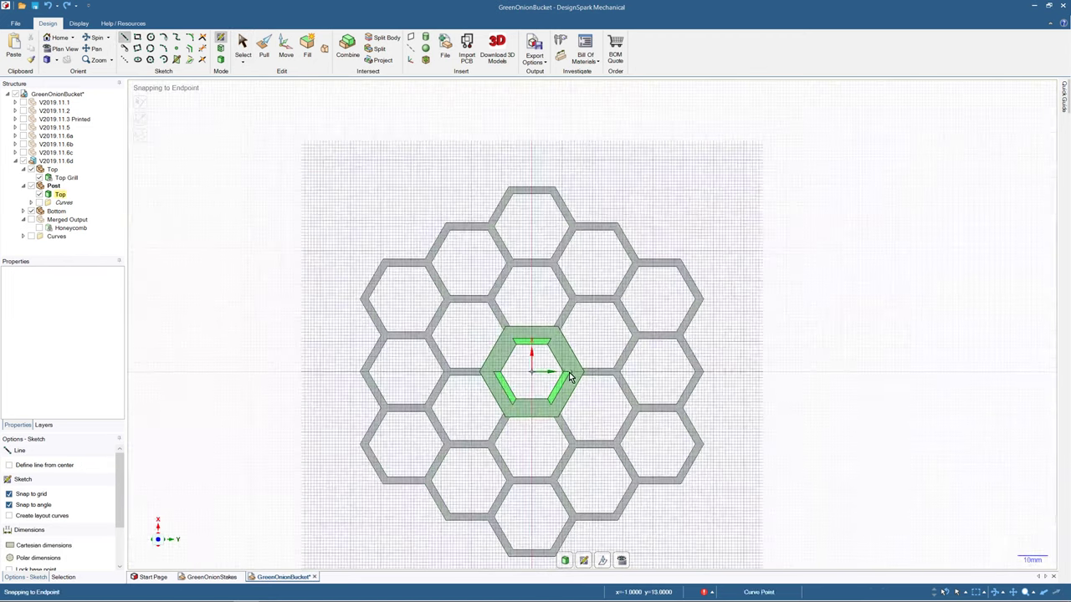
{"action": "left_click", "coordinate": [220, 58]}
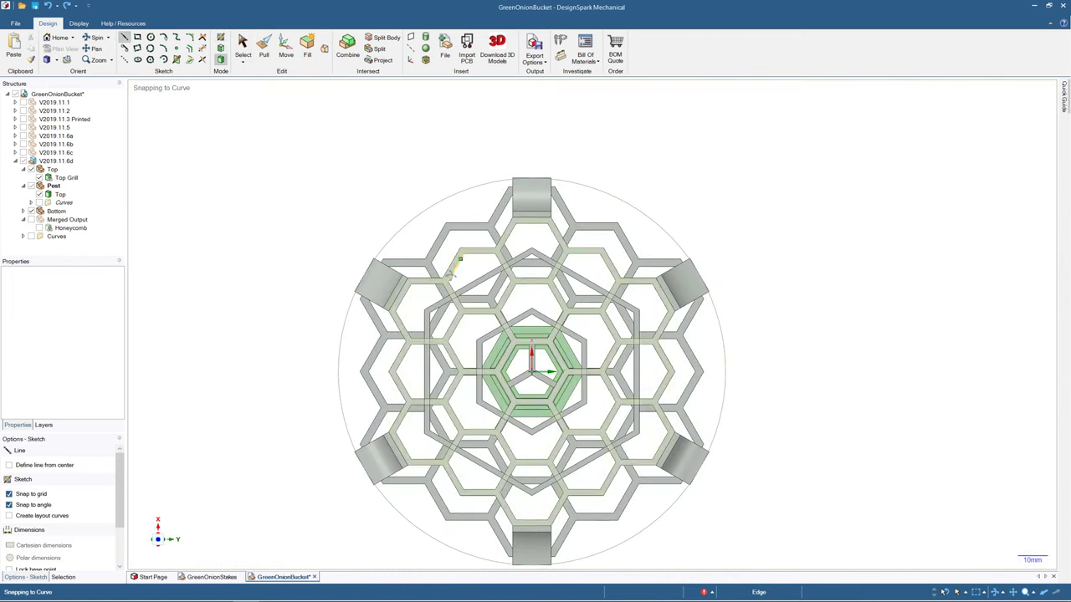
- Measure the thickness of one post arm between its inner and outer faces
{"action": "mouse_move", "coordinate": [469, 276]}
{"action": "middle_mouse_down"}
{"action": "mouse_move", "coordinate": [423, 323]}
{"action": "mouse_move", "coordinate": [410, 380]}
{"action": "mouse_move", "coordinate": [420, 313]}
{"action": "mouse_move", "coordinate": [410, 358]}
{"action": "mouse_move", "coordinate": [377, 405]}
{"action": "mouse_move", "coordinate": [270, 370]}
{"action": "mouse_move", "coordinate": [323, 390]}
{"action": "mouse_move", "coordinate": [409, 377]}
{"action": "mouse_move", "coordinate": [389, 376]}
{"action": "mouse_move", "coordinate": [309, 478]}
{"action": "mouse_move", "coordinate": [318, 393]}
{"action": "mouse_move", "coordinate": [765, 371]}
{"action": "mouse_move", "coordinate": [610, 324]}
{"action": "mouse_move", "coordinate": [486, 363]}
{"action": "mouse_move", "coordinate": [627, 310]}
{"action": "mouse_move", "coordinate": [681, 306]}
{"action": "mouse_move", "coordinate": [696, 283]}
{"action": "middle_mouse_up"}
{"action": "middle_click_drag", "start_coordinate": [569, 384], "coordinate": [768, 389]}
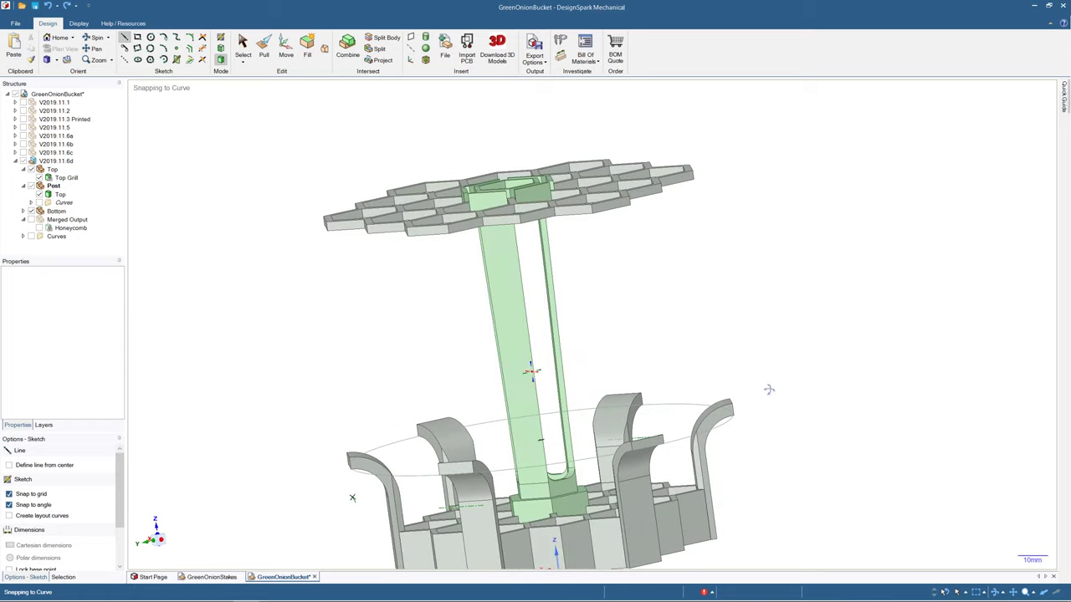
{"action": "scroll", "coordinate": [544, 371], "scroll_direction": "down", "scroll_amount": 2}
{"action": "middle_click_drag", "start_coordinate": [563, 346], "coordinate": [548, 353]}
{"action": "scroll", "coordinate": [547, 352], "scroll_direction": "up", "scroll_amount": 7}
{"action": "left_click", "coordinate": [545, 331]}
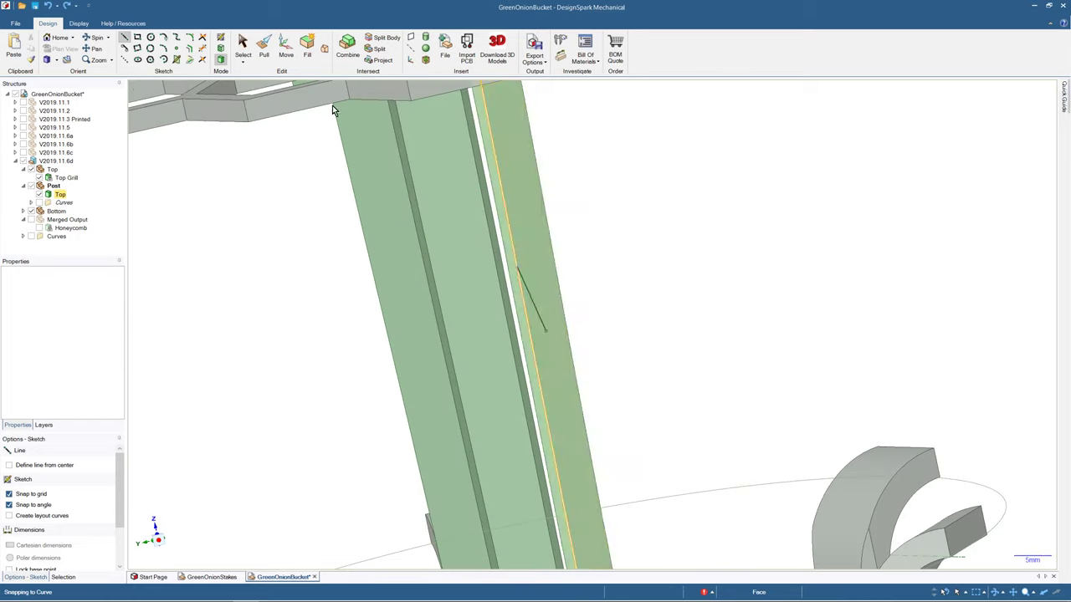
{"action": "left_click", "coordinate": [242, 49]}
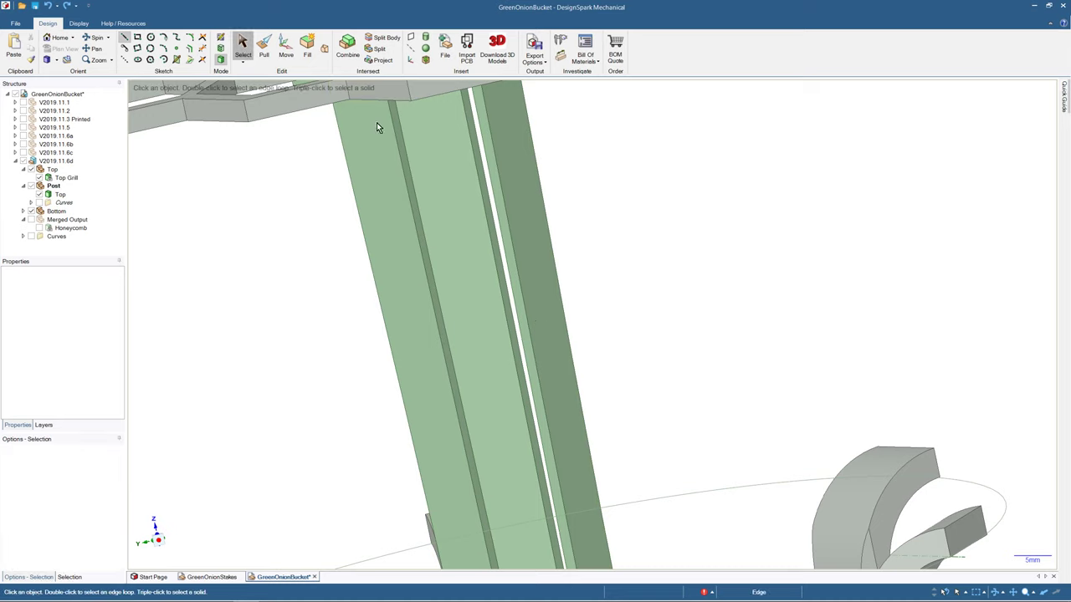
{"action": "left_click", "coordinate": [510, 192]}
{"action": "middle_click_drag", "start_coordinate": [511, 192], "coordinate": [570, 188]}
{"action": "left_click", "coordinate": [551, 187], "text": "ctrl"}
{"action": "left_click", "coordinate": [563, 44]}
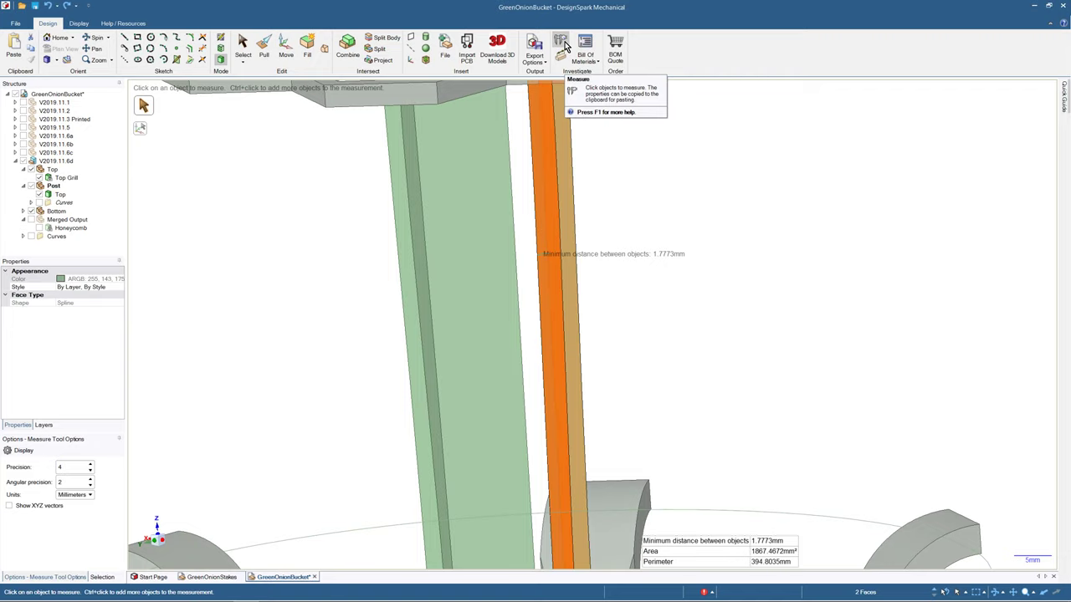
{"action": "key", "text": "Escape"}
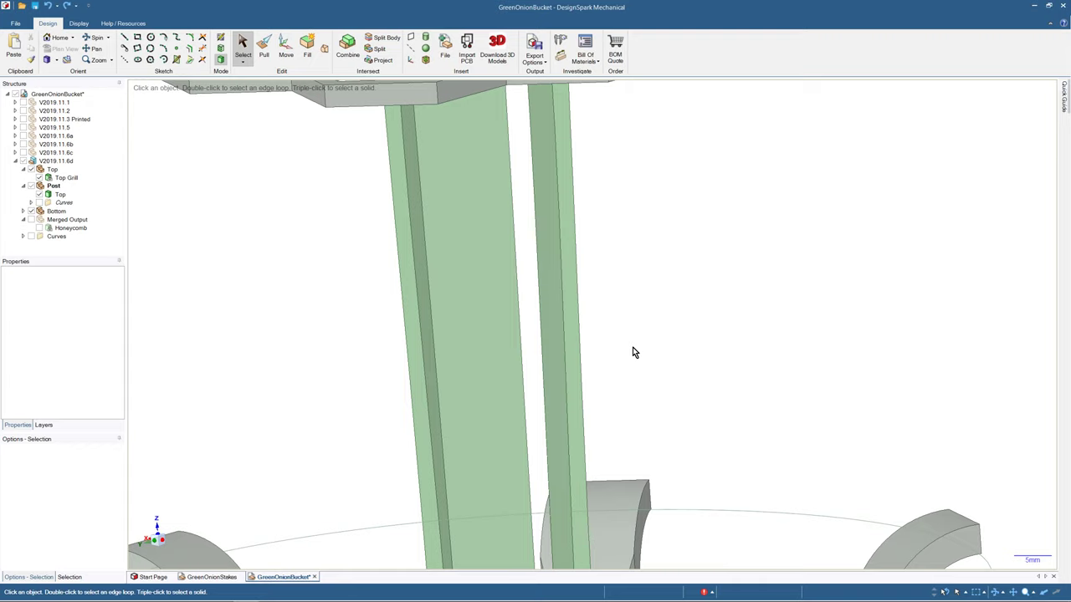
- Pull all the same-area groove wall faces by 0.3 mm on the post's end ring away from the Top Grill
{"action": "left_click", "coordinate": [70, 42]}
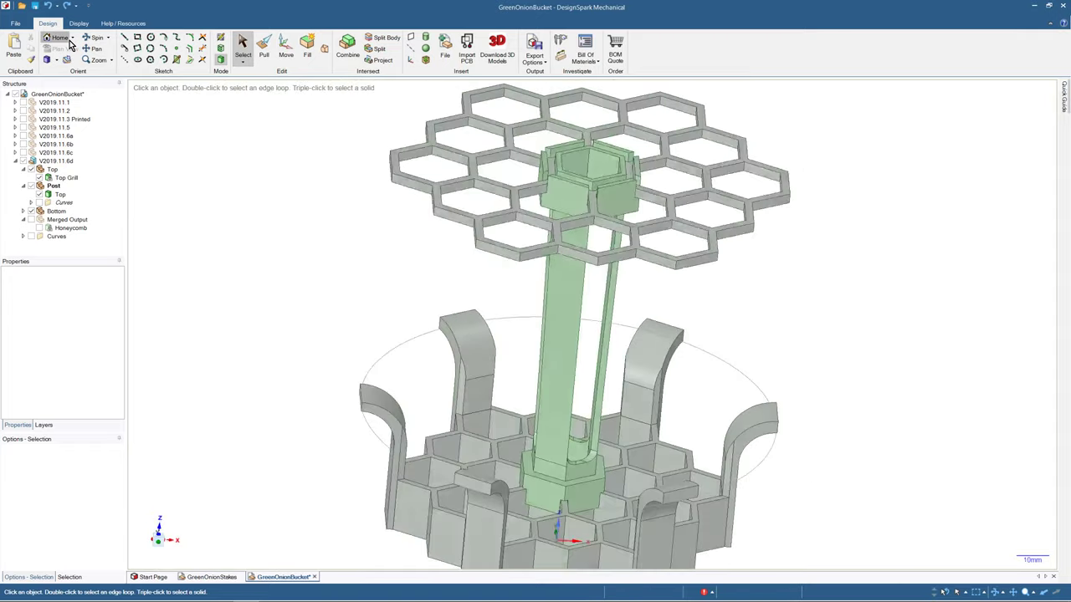
{"action": "middle_click_drag", "start_coordinate": [303, 432], "coordinate": [311, 365]}
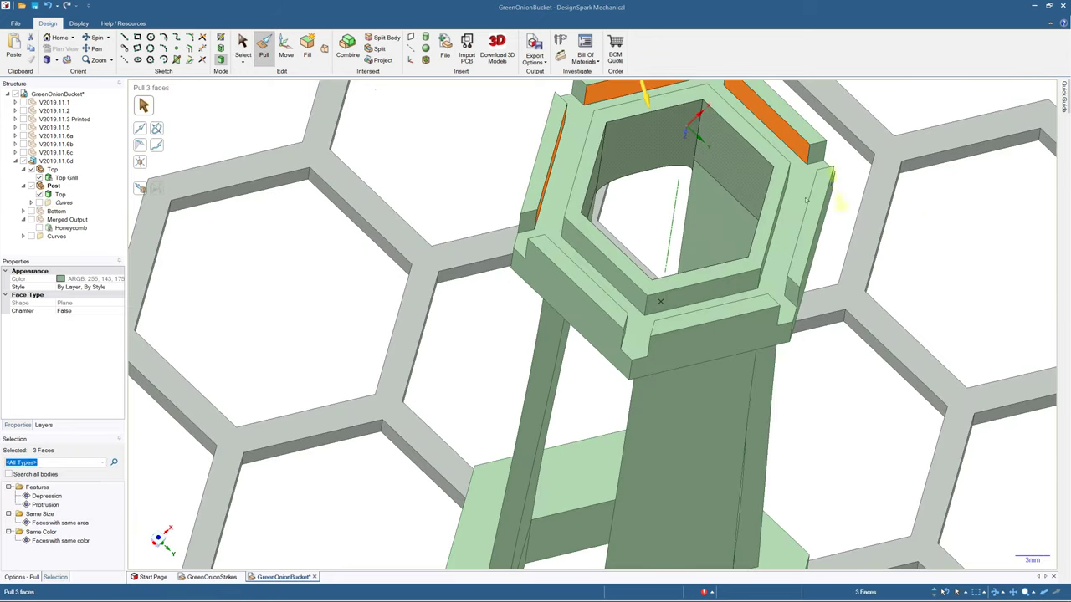
{"action": "left_click", "coordinate": [60, 522]}
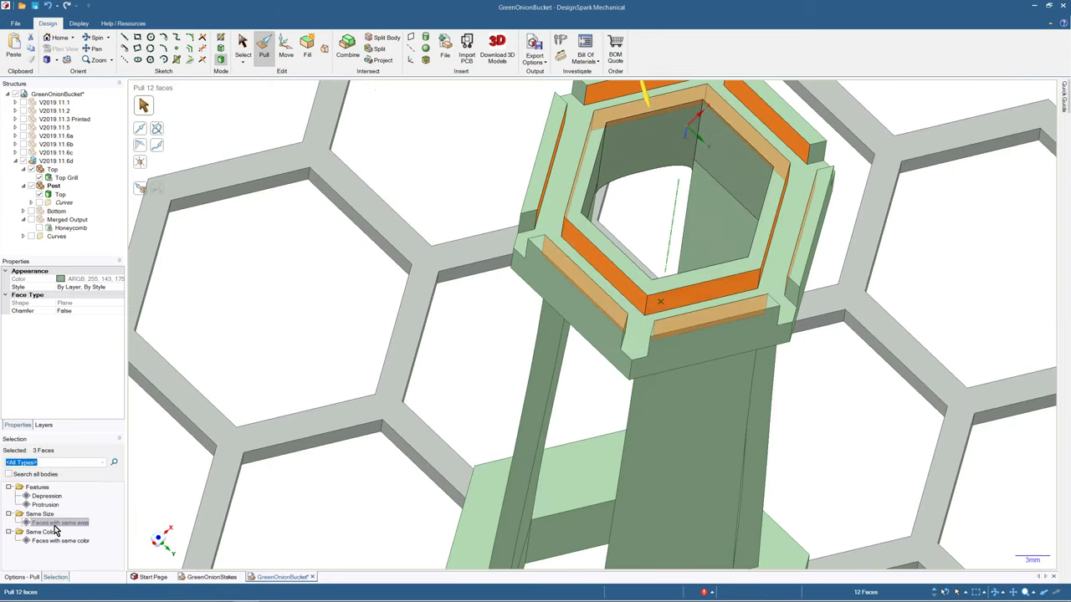
{"action": "scroll", "coordinate": [471, 208], "scroll_direction": "down", "scroll_amount": 6}
{"action": "scroll", "coordinate": [479, 233], "scroll_direction": "up", "scroll_amount": 5}
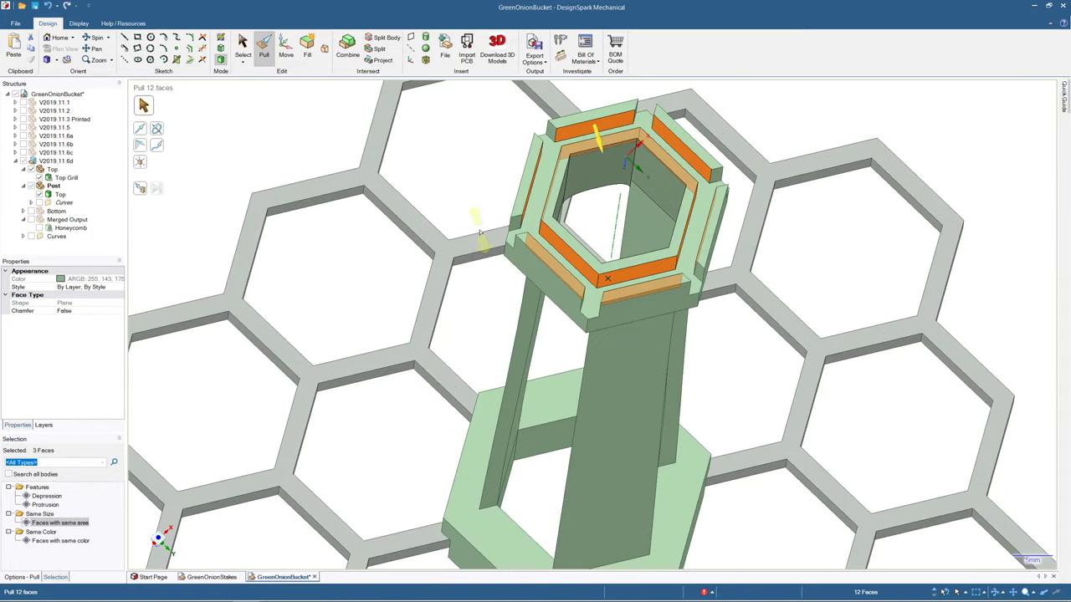
{"action": "scroll", "coordinate": [479, 232], "scroll_direction": "down", "scroll_amount": 5}
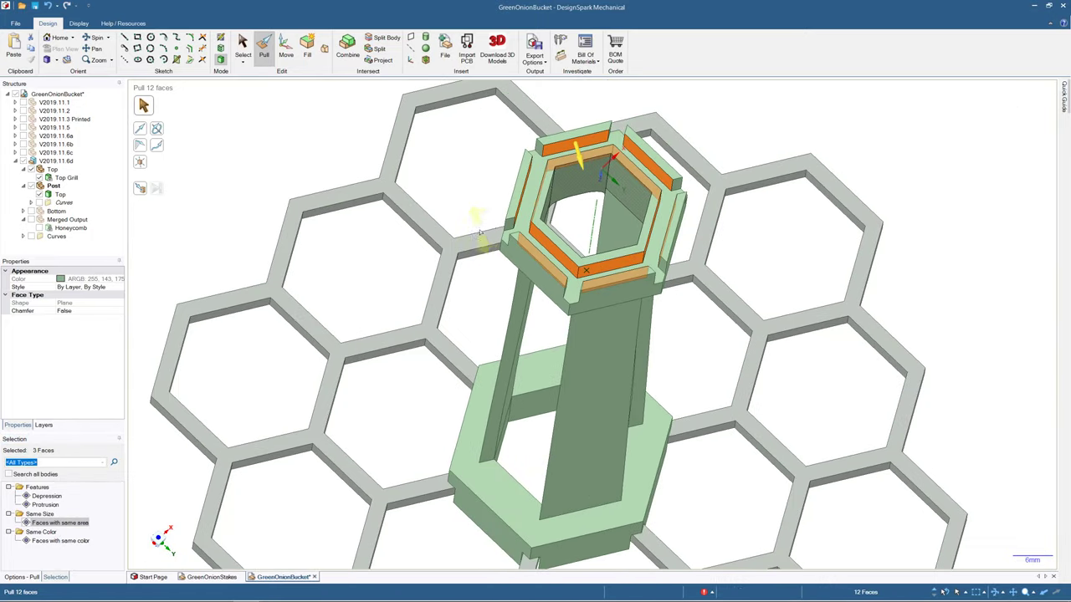
{"action": "scroll", "coordinate": [575, 149], "scroll_direction": "up", "scroll_amount": 5}
{"action": "scroll", "coordinate": [575, 149], "scroll_direction": "down", "scroll_amount": 5}
{"action": "scroll", "coordinate": [563, 149], "scroll_direction": "up", "scroll_amount": 5}
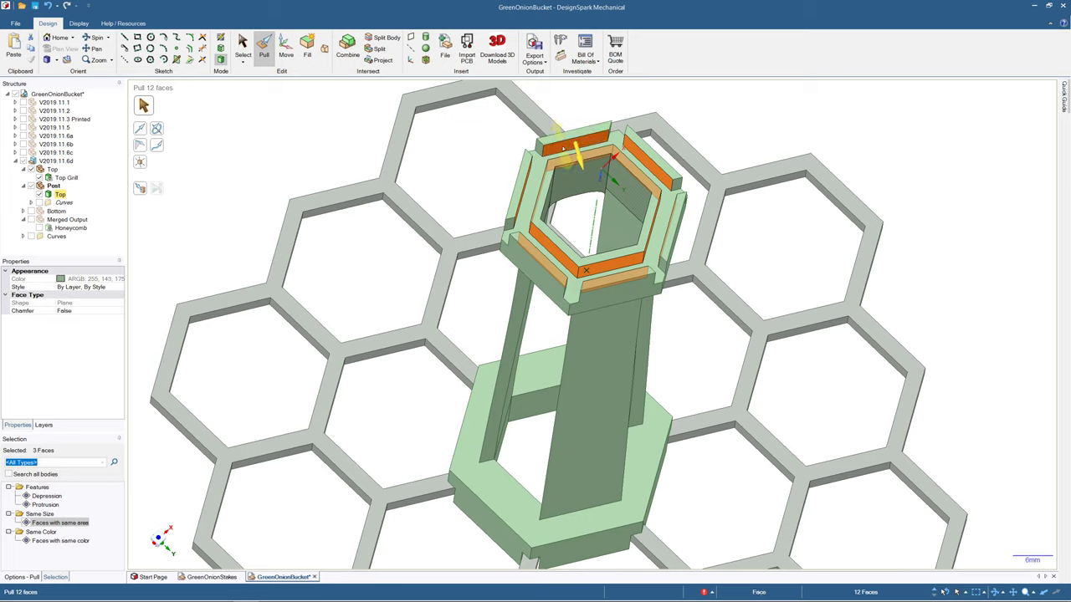
{"action": "left_click_drag", "start_coordinate": [562, 147], "coordinate": [611, 134]}
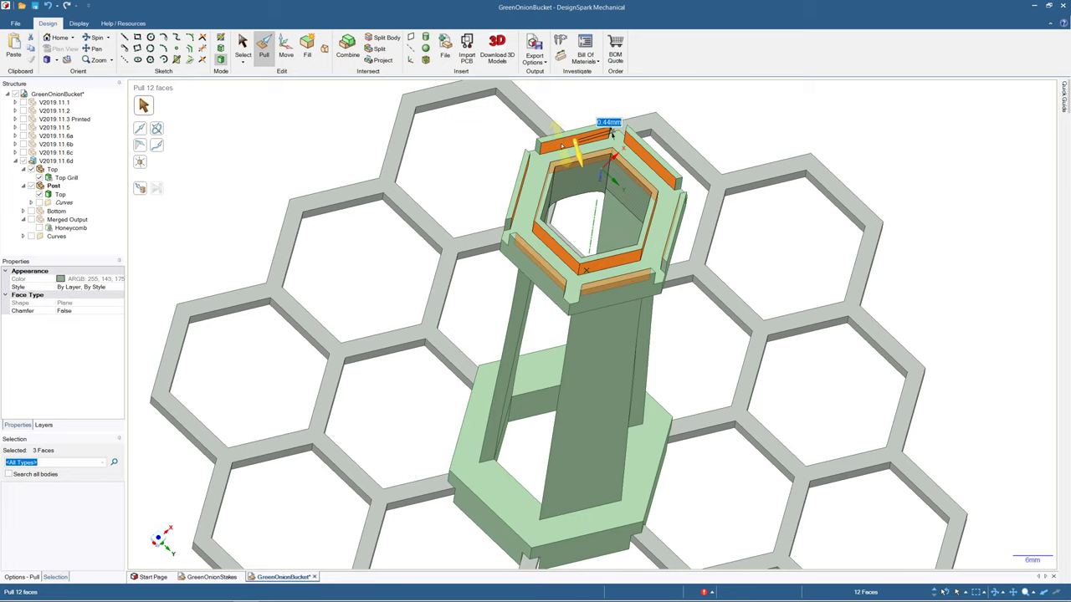
{"action": "type", "text": "0.3MM"}
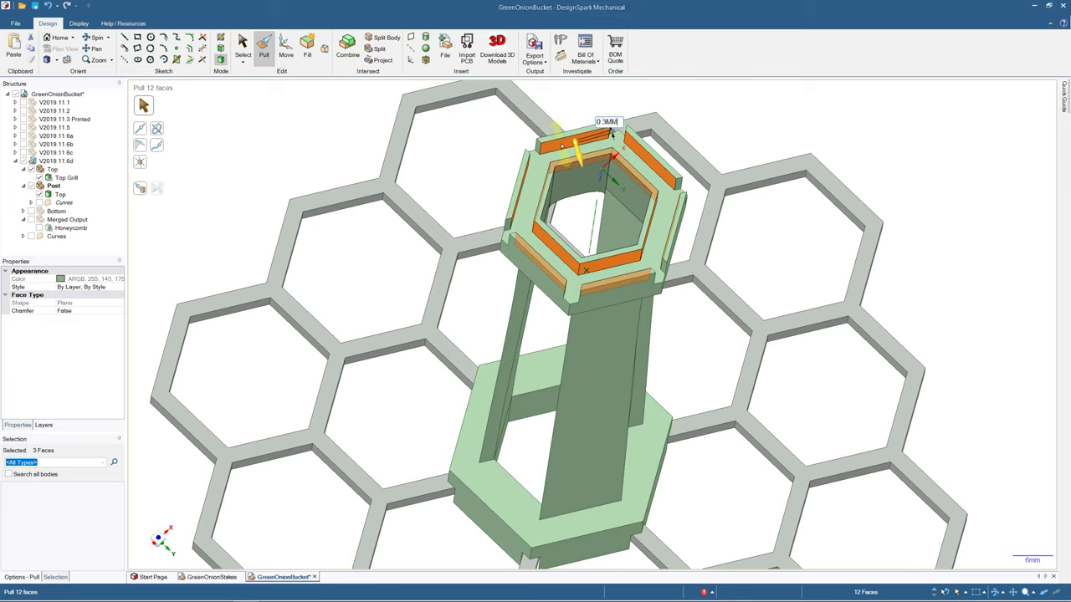
{"action": "key", "text": "Return"}
- Examine the adjusted grooves and tabs of the post's end ring and compare them with the ring at the Top Grill
{"action": "middle_click_drag", "start_coordinate": [602, 234], "coordinate": [596, 269]}
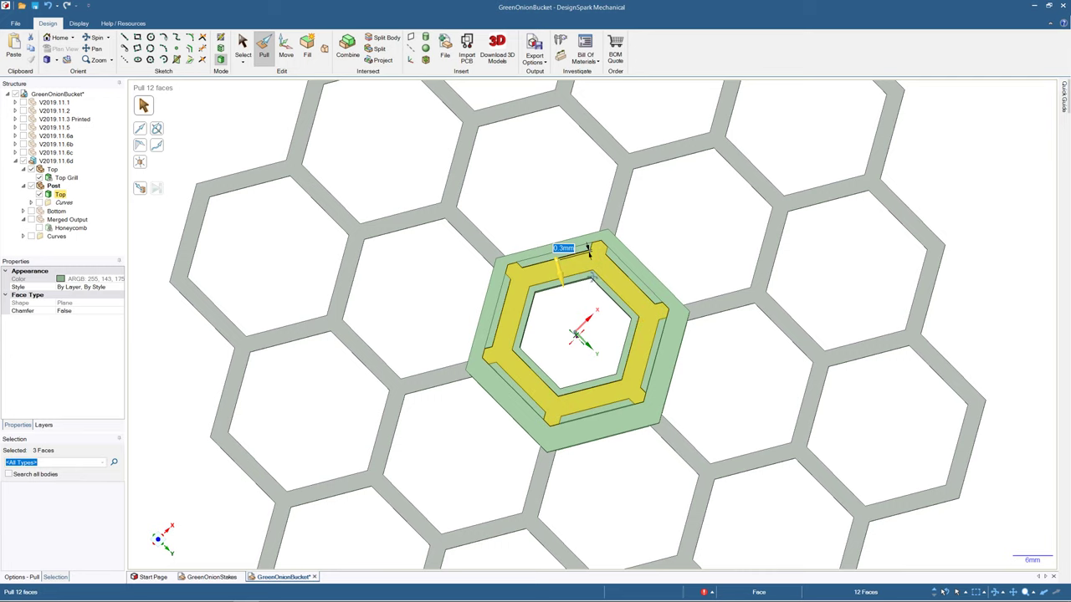
{"action": "middle_click_drag", "start_coordinate": [598, 267], "coordinate": [671, 301]}
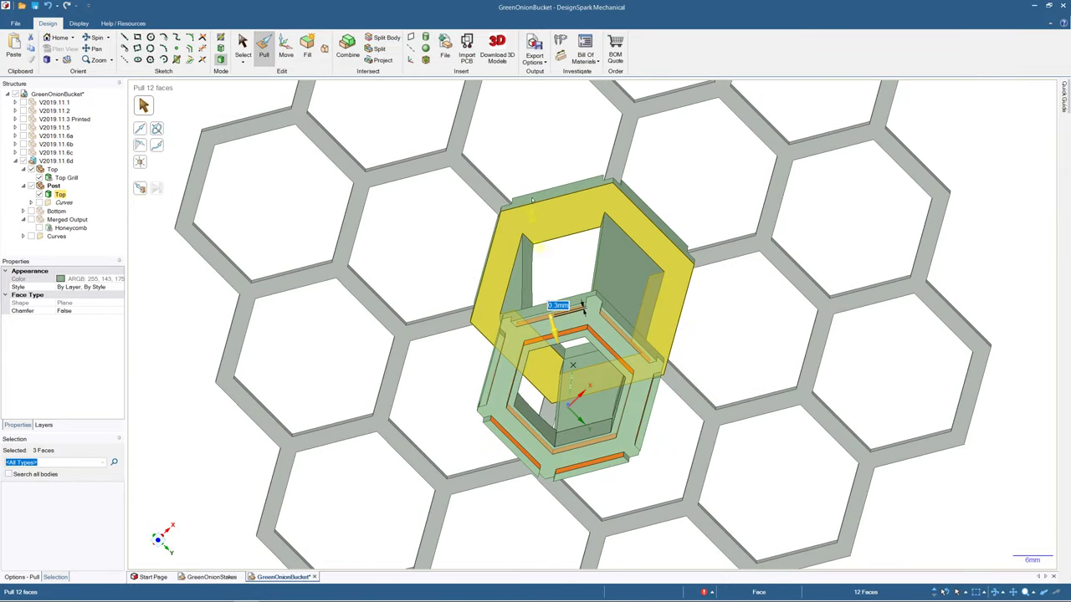
{"action": "left_click", "coordinate": [243, 46]}
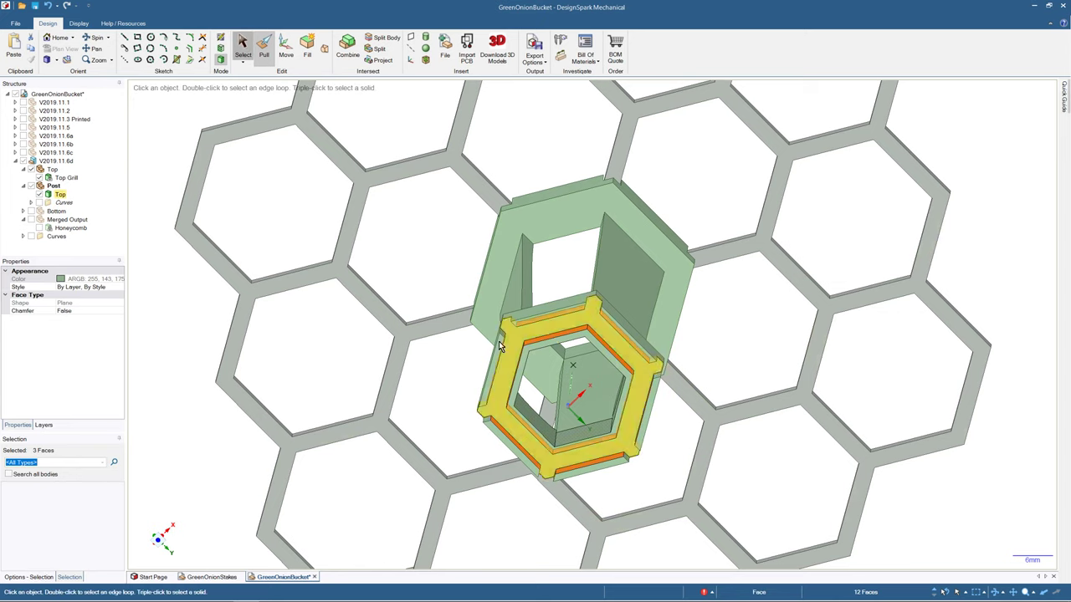
{"action": "left_click", "coordinate": [426, 266]}
{"action": "middle_click_drag", "start_coordinate": [446, 304], "coordinate": [435, 323]}
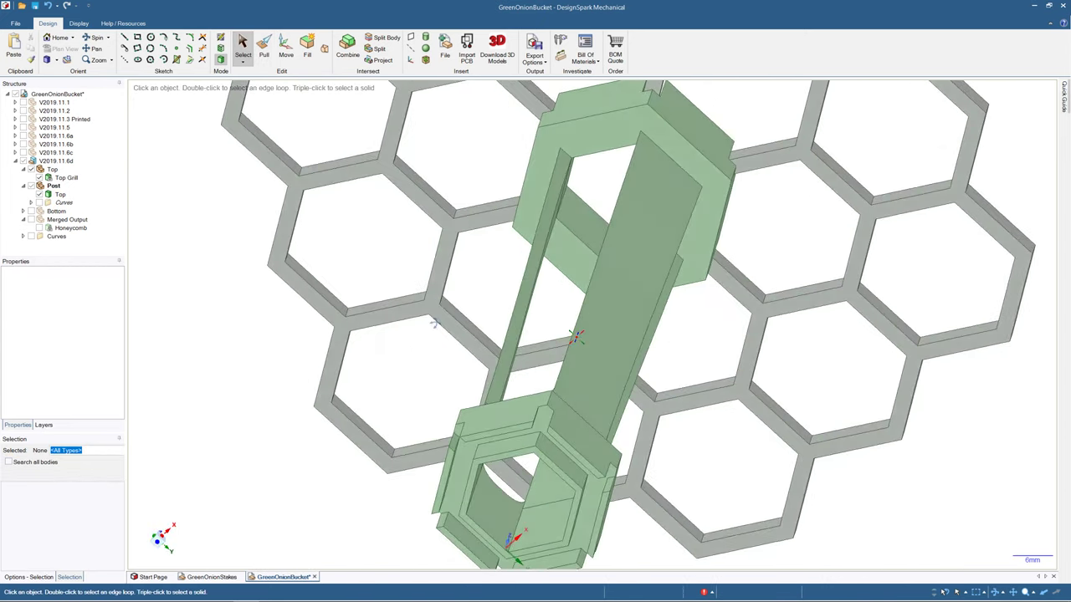
{"action": "scroll", "coordinate": [437, 329], "scroll_direction": "up", "scroll_amount": 5}
{"action": "scroll", "coordinate": [447, 382], "scroll_direction": "down", "scroll_amount": 5}
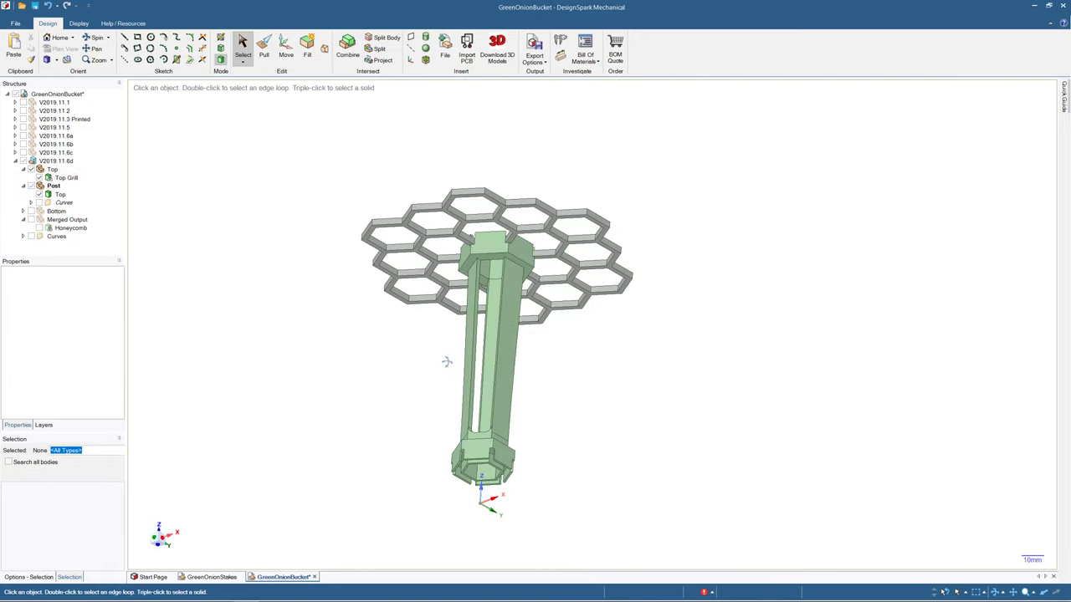
{"action": "middle_click_drag", "start_coordinate": [447, 361], "coordinate": [452, 261]}
{"action": "scroll", "coordinate": [486, 310], "scroll_direction": "up", "scroll_amount": 8}
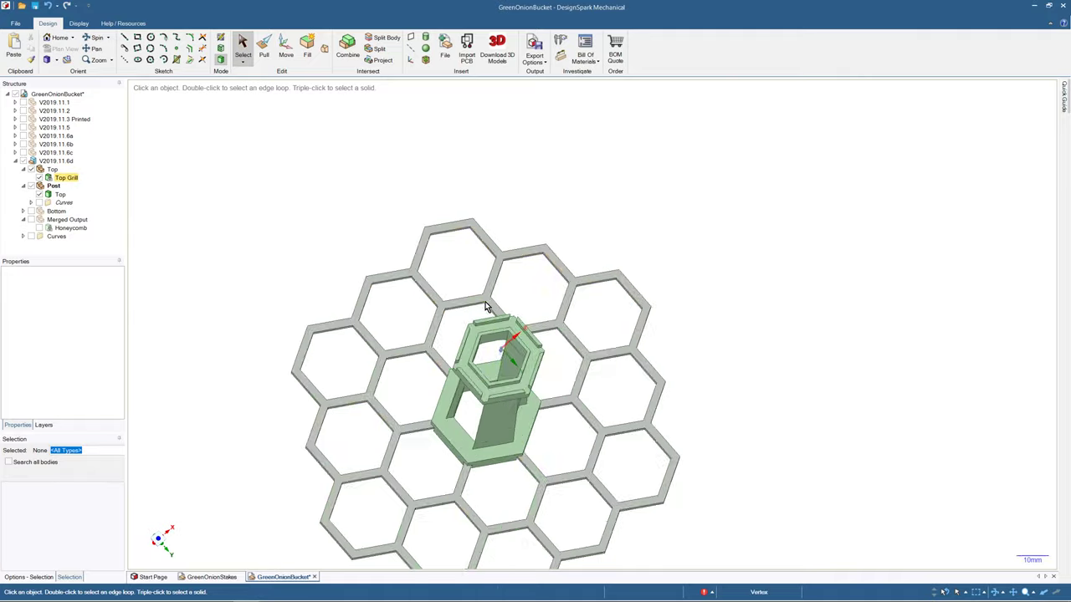
- Measure the thickness of one outer tab on the grooved end ring, between its inner and outer faces
{"action": "left_click", "coordinate": [508, 372]}
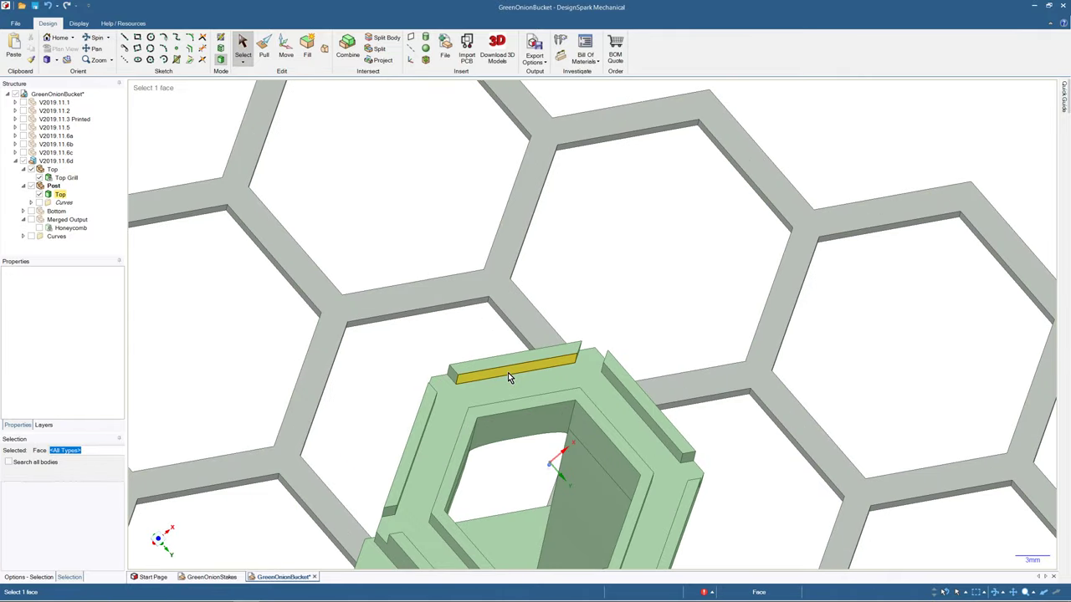
{"action": "middle_click_drag", "start_coordinate": [497, 292], "coordinate": [502, 452]}
{"action": "scroll", "coordinate": [502, 354], "scroll_direction": "down", "scroll_amount": 4}
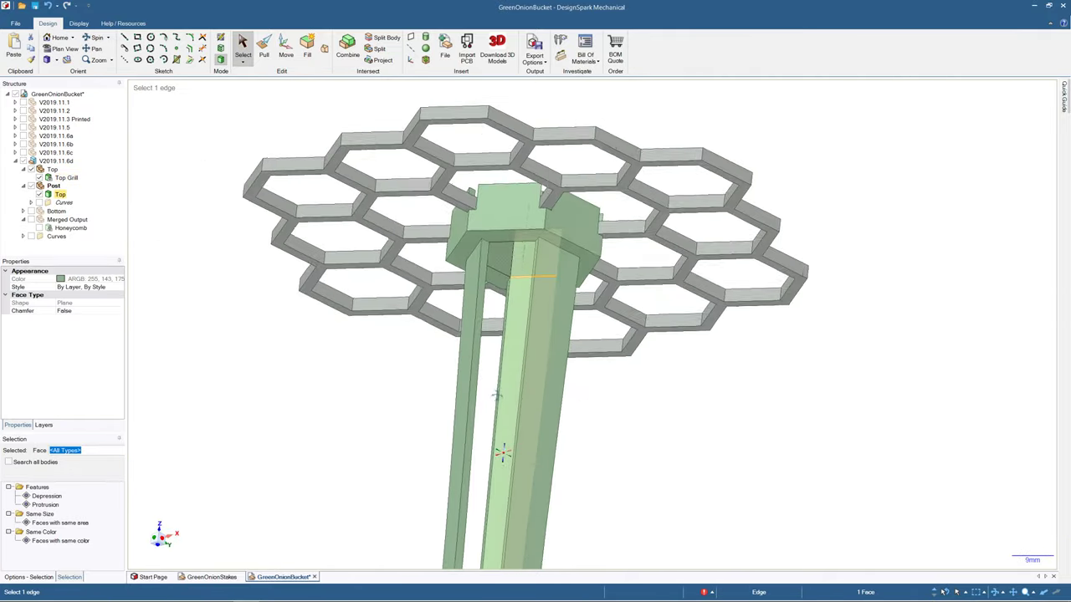
{"action": "middle_click_drag", "start_coordinate": [496, 397], "coordinate": [522, 242], "text": "shift"}
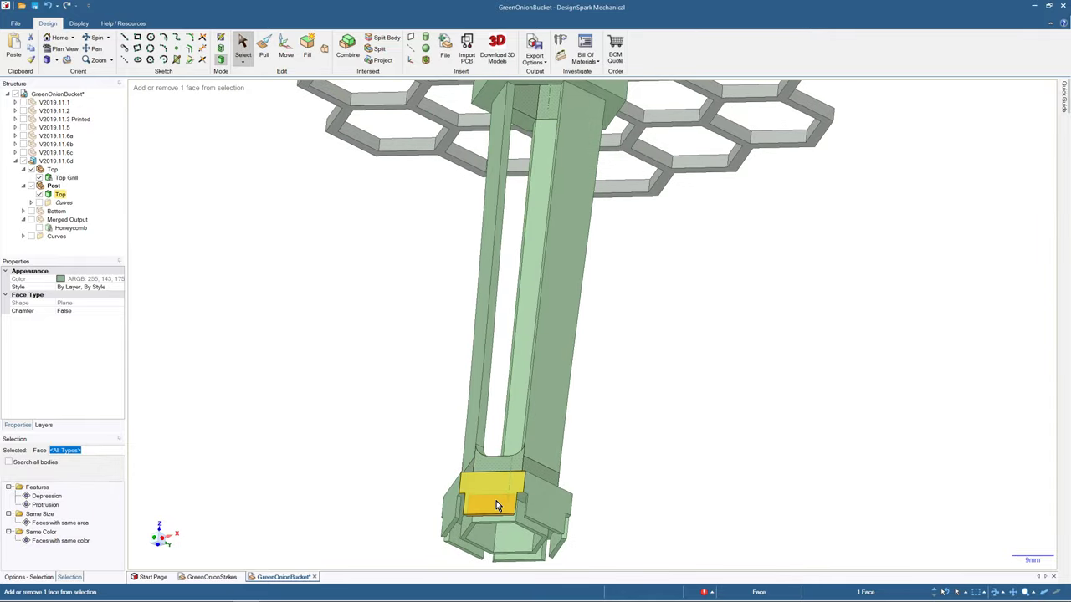
{"action": "left_click", "coordinate": [496, 495], "text": "ctrl"}
{"action": "left_click", "coordinate": [561, 42]}
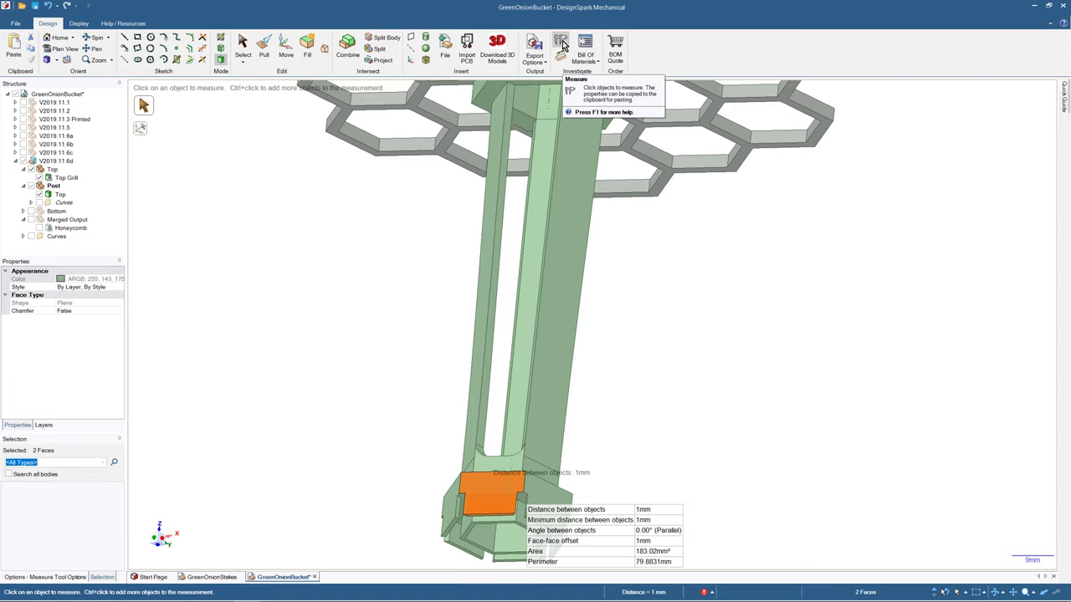
{"action": "scroll", "coordinate": [388, 457], "scroll_direction": "down", "scroll_amount": 3}
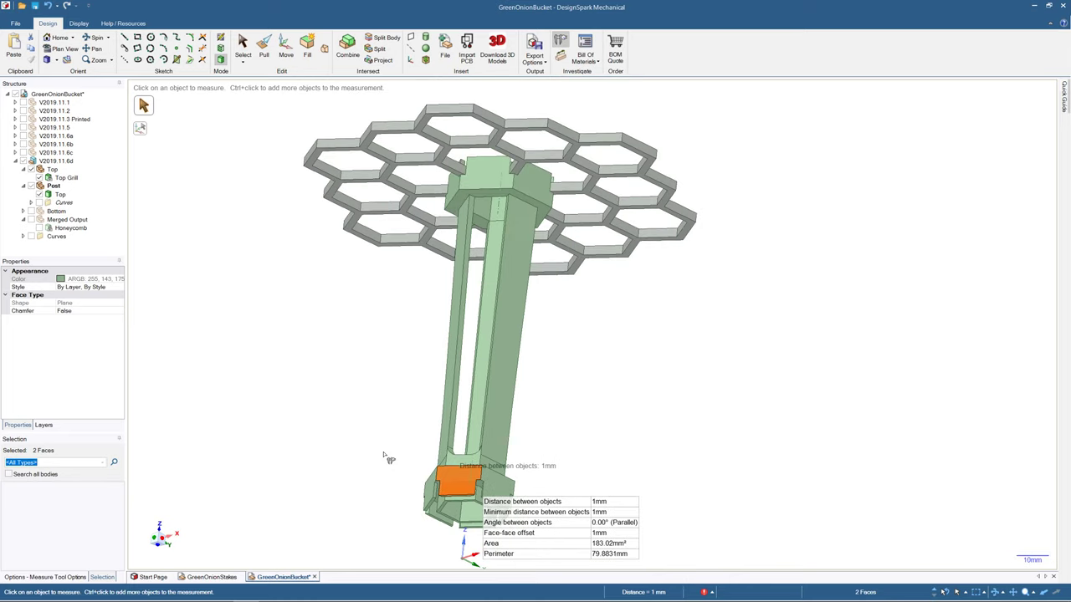
{"action": "mouse_move", "coordinate": [388, 456]}
{"action": "middle_mouse_down"}
{"action": "mouse_move", "coordinate": [379, 343]}
{"action": "mouse_move", "coordinate": [381, 351]}
{"action": "middle_mouse_up"}
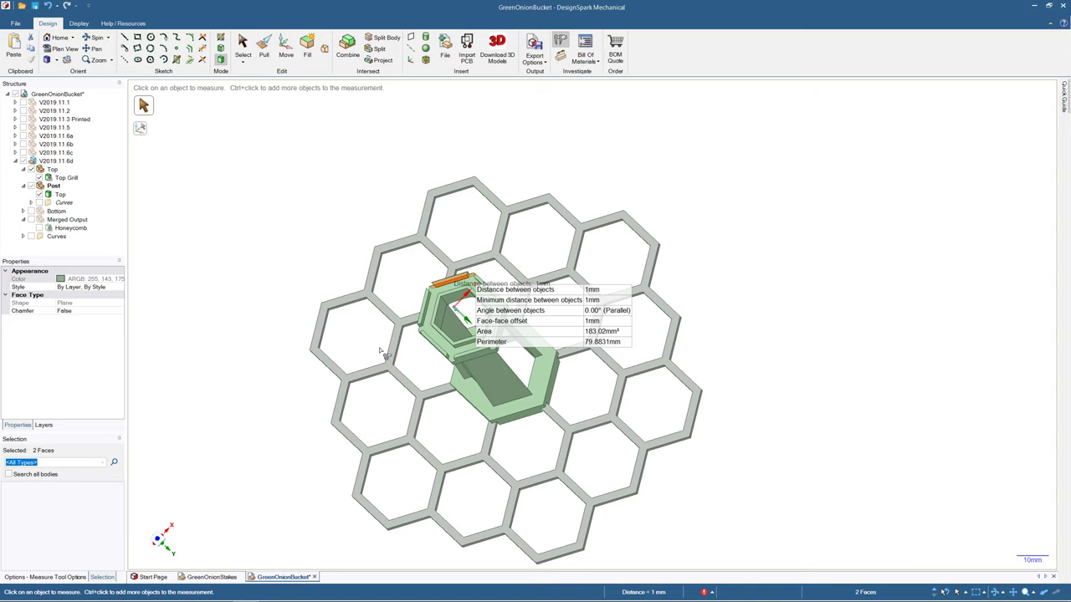
{"action": "left_click", "coordinate": [244, 46]}
{"action": "left_click", "coordinate": [247, 187]}
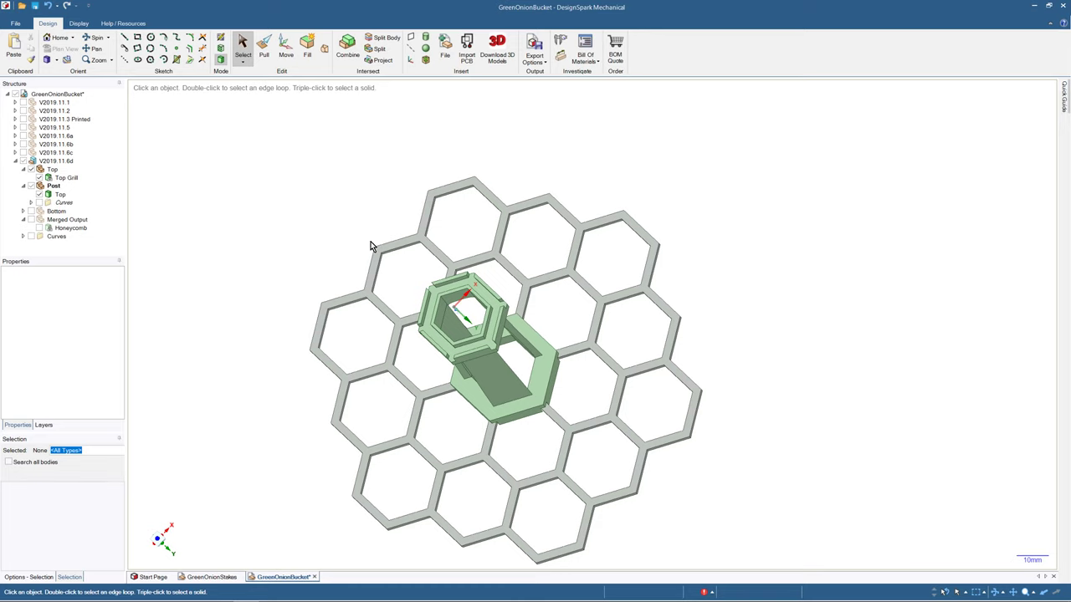
- Pull the six same-area outer faces of the post's grooved end ring outward by 0.2 mm
{"action": "middle_click_drag", "start_coordinate": [373, 247], "coordinate": [438, 412]}
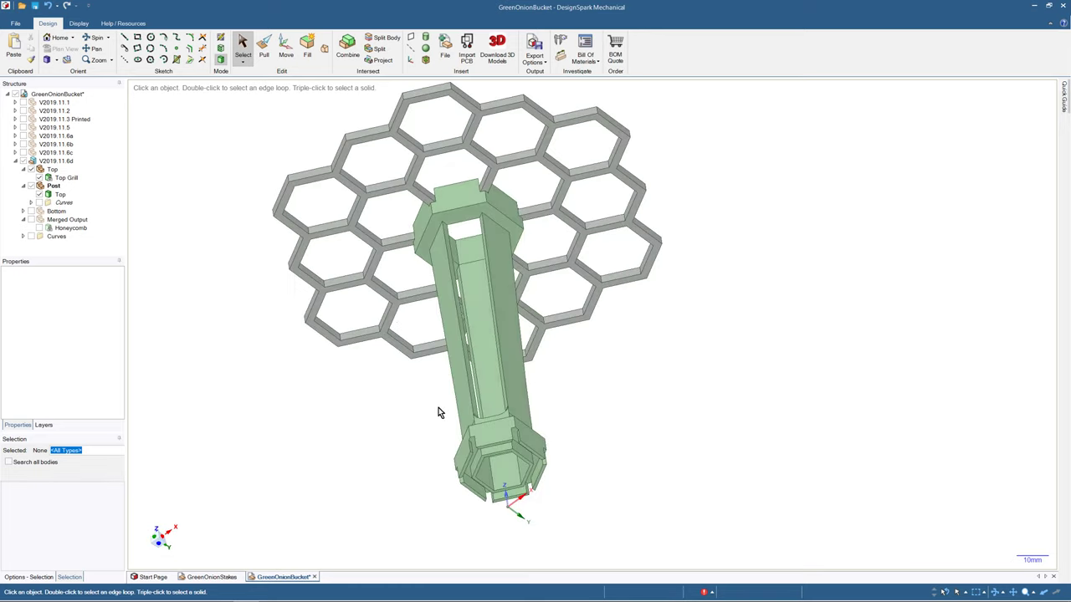
{"action": "left_click", "coordinate": [490, 431]}
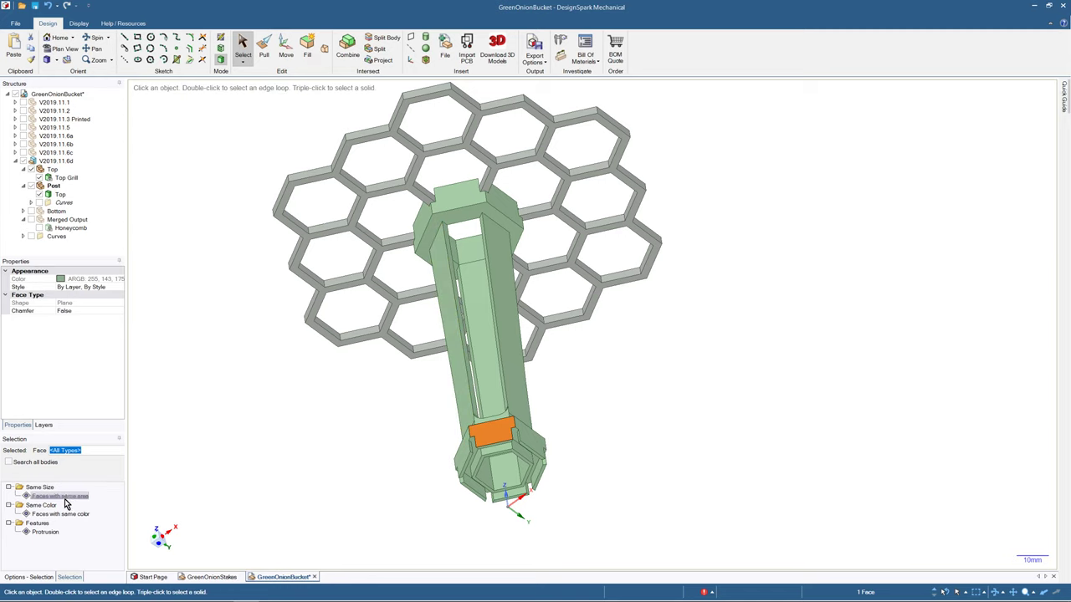
{"action": "left_click", "coordinate": [61, 496]}
{"action": "middle_click_drag", "start_coordinate": [285, 335], "coordinate": [253, 275]}
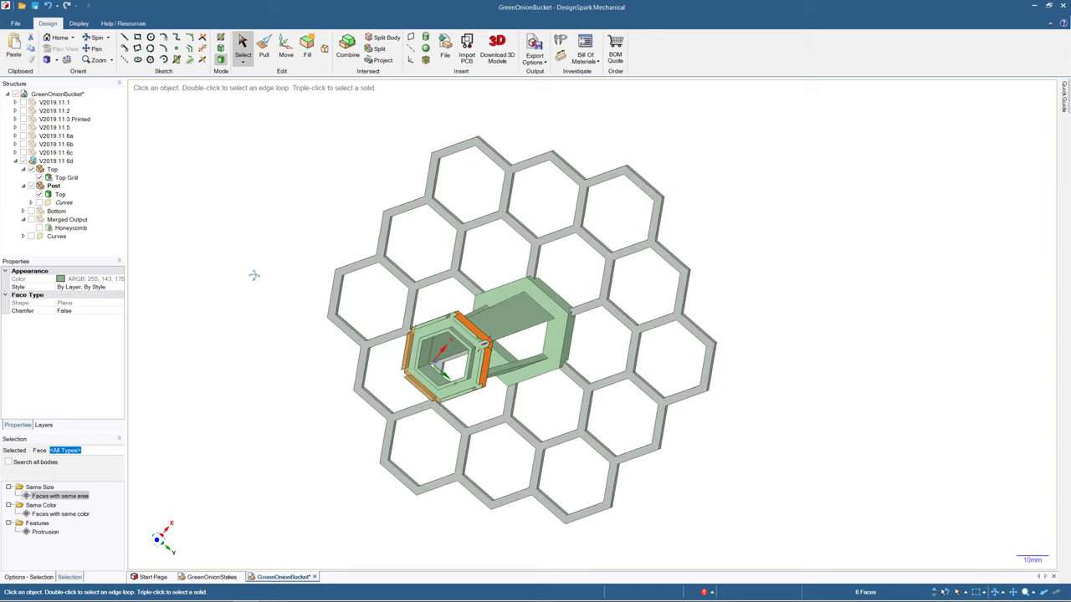
{"action": "left_click", "coordinate": [263, 48]}
{"action": "middle_click_drag", "start_coordinate": [294, 276], "coordinate": [351, 432]}
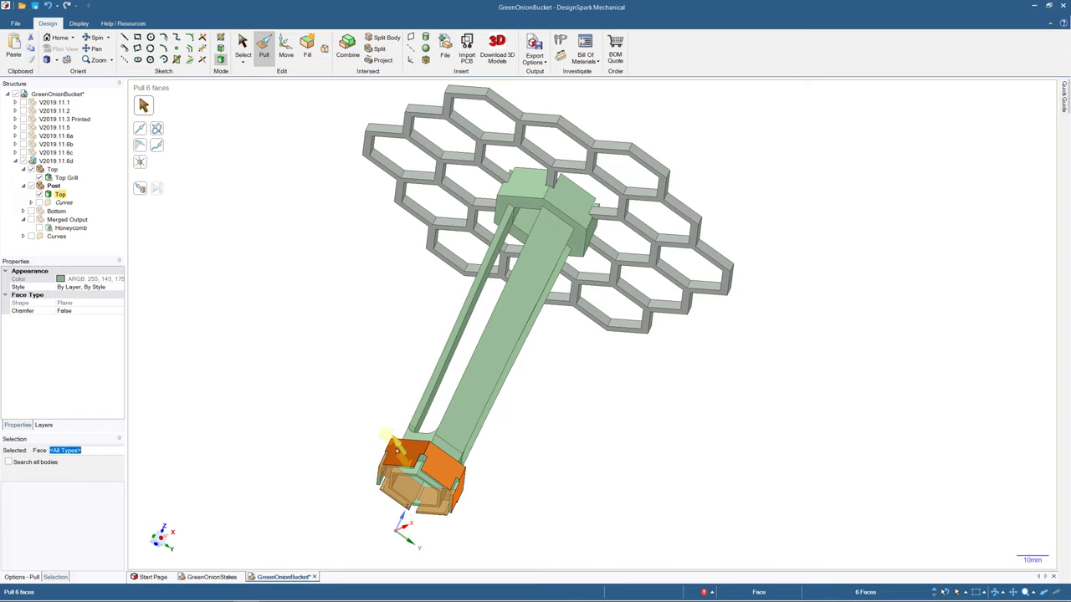
{"action": "left_click_drag", "start_coordinate": [396, 450], "coordinate": [397, 447]}
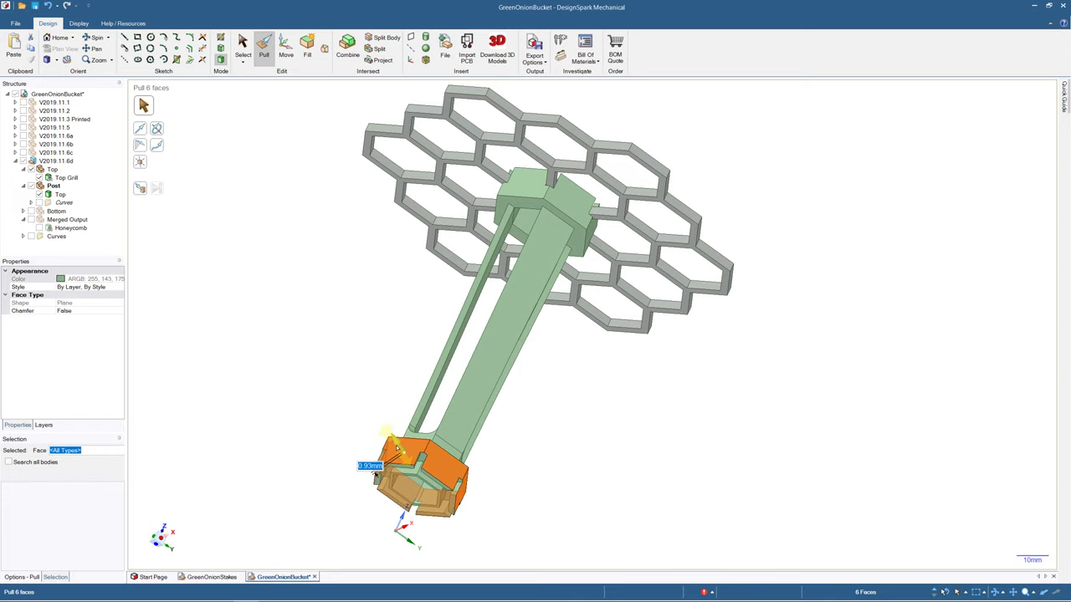
{"action": "type", "text": "."}
{"action": "type", "text": "2mm"}
{"action": "key", "text": "Return"}
{"action": "middle_click_drag", "start_coordinate": [363, 414], "coordinate": [392, 324]}
{"action": "scroll", "coordinate": [404, 291], "scroll_direction": "up", "scroll_amount": 3}
{"action": "scroll", "coordinate": [555, 275], "scroll_direction": "up", "scroll_amount": 2}
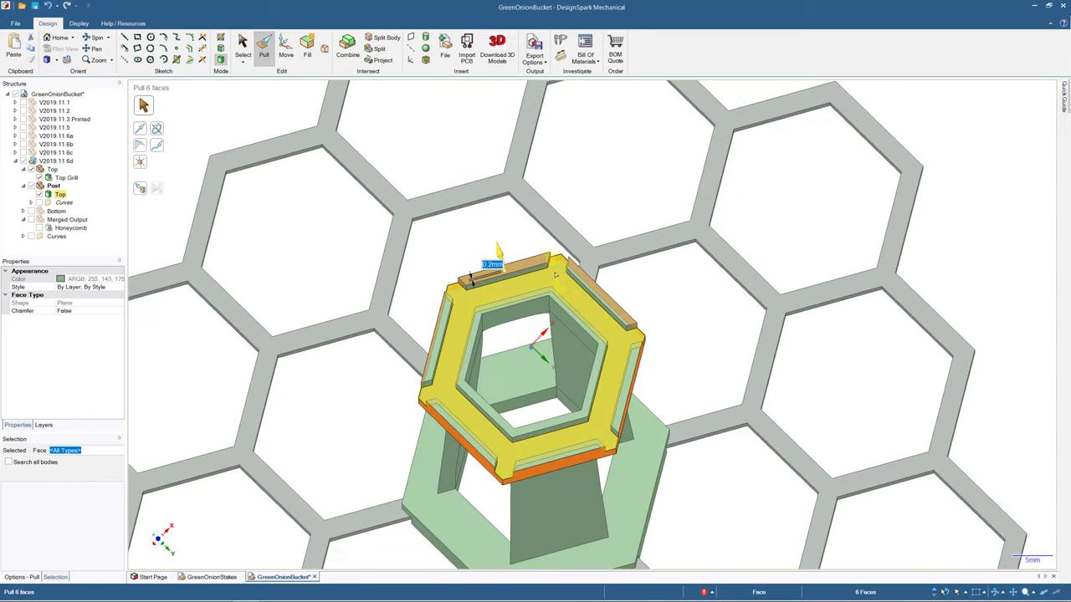
{"action": "middle_click_drag", "start_coordinate": [580, 279], "coordinate": [480, 344]}
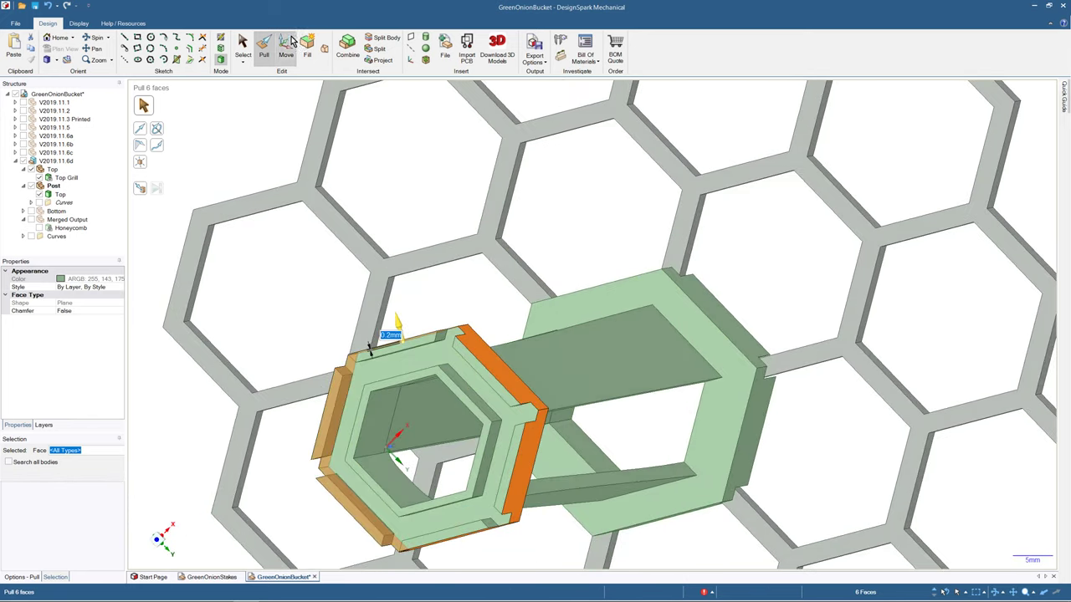
- Pull the twelve same-area end faces of the ring's outer tabs by 0.2 mm to widen the corner gaps
{"action": "left_click", "coordinate": [243, 46]}
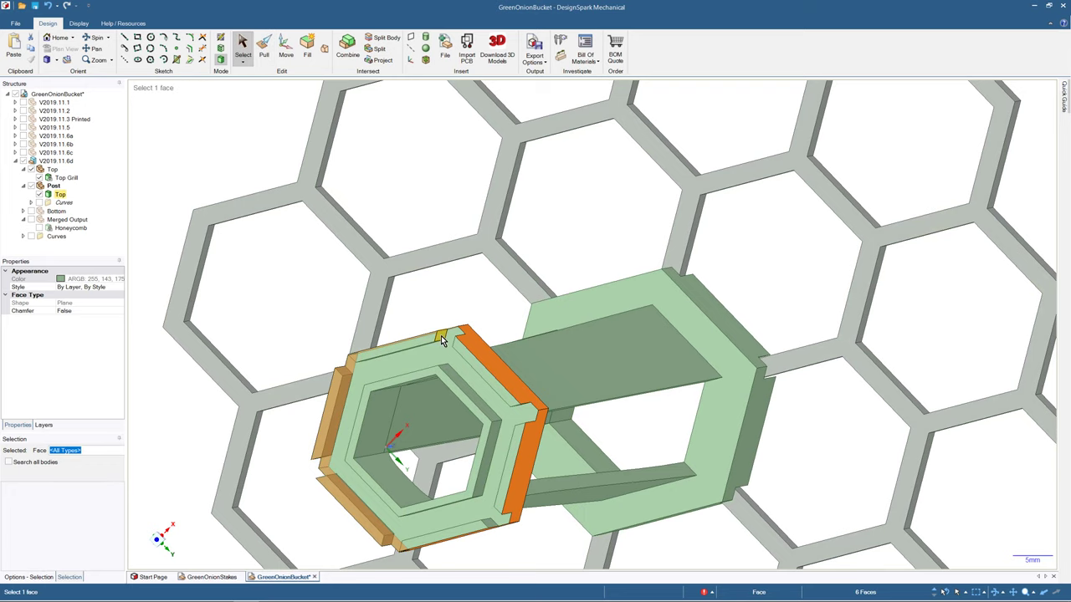
{"action": "left_click", "coordinate": [442, 337]}
{"action": "left_click", "coordinate": [84, 542]}
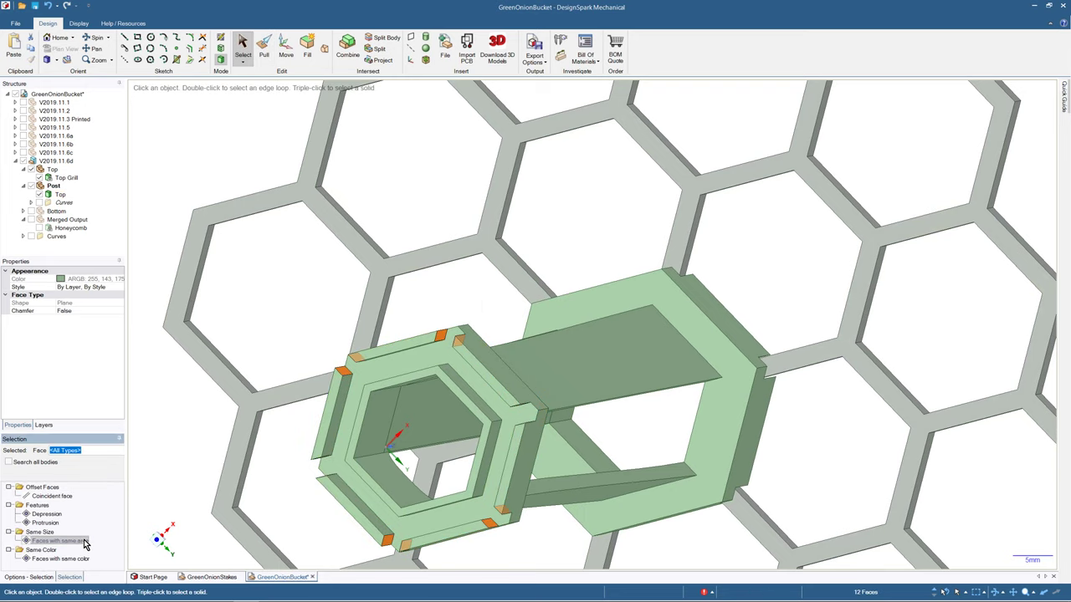
{"action": "mouse_move", "coordinate": [222, 268]}
{"action": "middle_mouse_down"}
{"action": "mouse_move", "coordinate": [228, 240]}
{"action": "mouse_move", "coordinate": [222, 253]}
{"action": "middle_mouse_up"}
{"action": "left_click", "coordinate": [264, 46]}
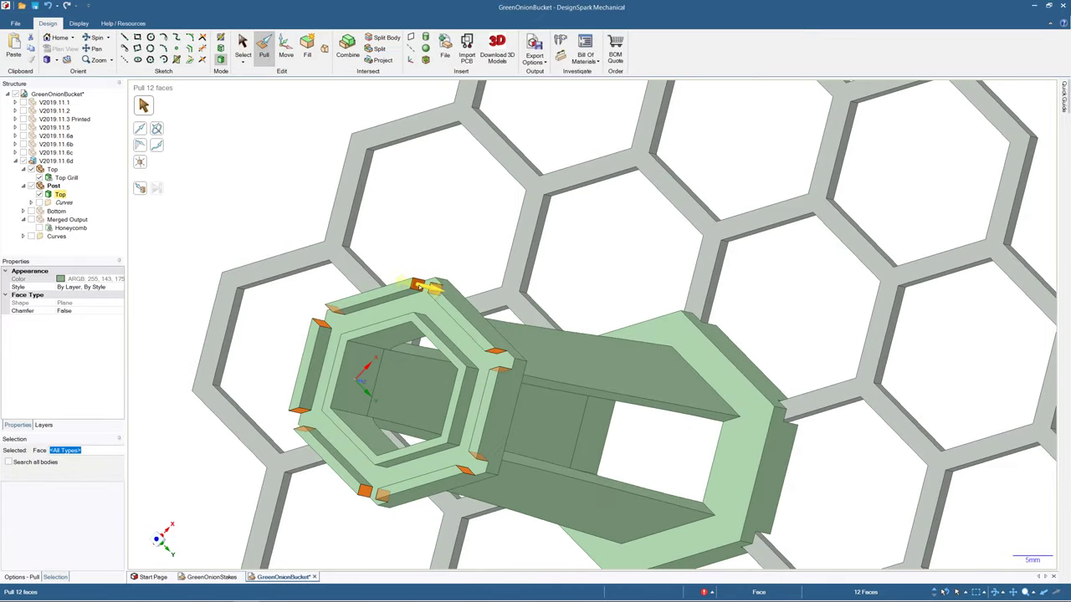
{"action": "left_click_drag", "start_coordinate": [419, 286], "coordinate": [416, 287]}
{"action": "type", "text": "2mm"}
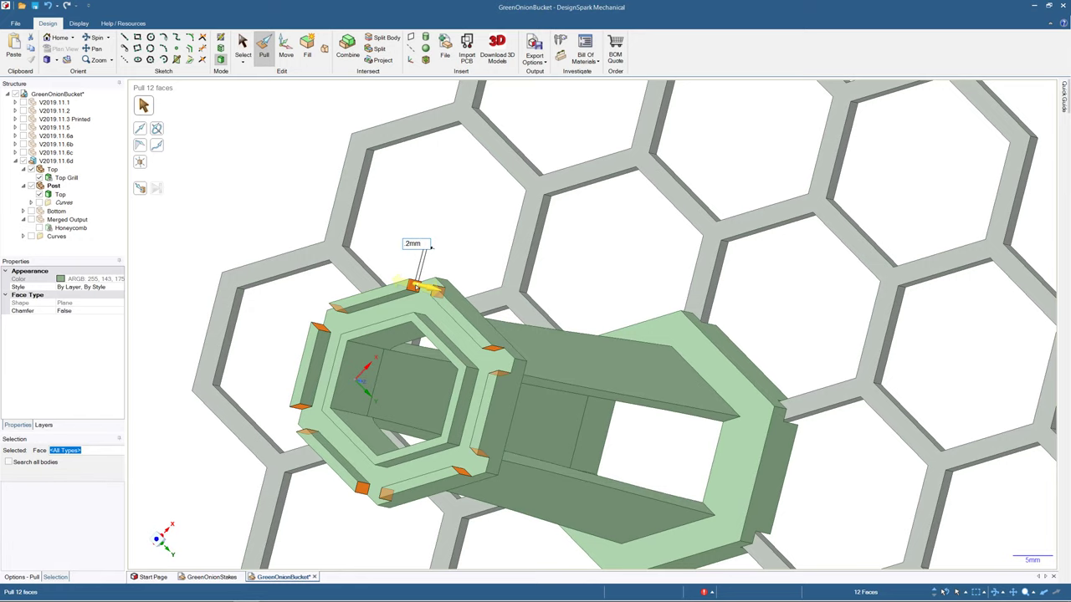
{"action": "left_click_drag", "start_coordinate": [432, 247], "coordinate": [316, 145]}
{"action": "middle_click_drag", "start_coordinate": [290, 180], "coordinate": [313, 177]}
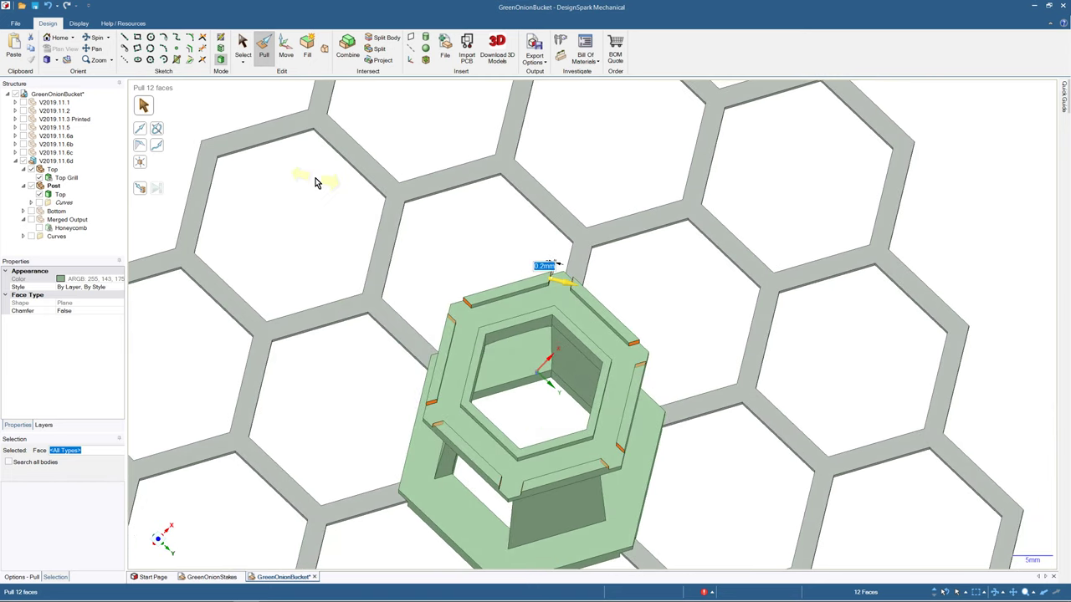
{"action": "scroll", "coordinate": [316, 184], "scroll_direction": "down", "scroll_amount": 3}
{"action": "scroll", "coordinate": [316, 178], "scroll_direction": "up", "scroll_amount": 4}
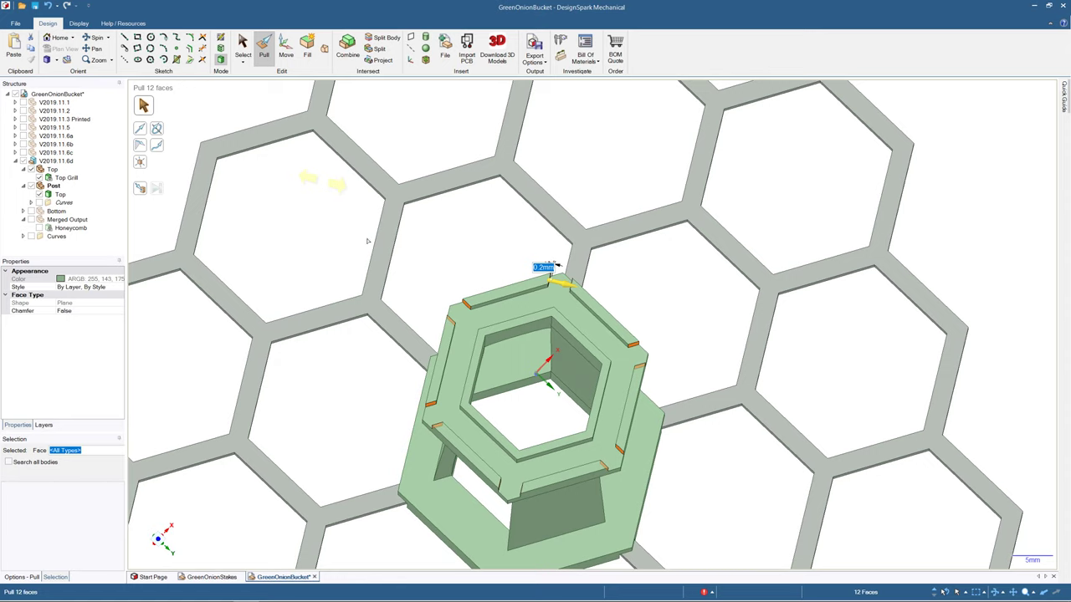
- Measure the thickness of one thickened outer tab between its inner and outer faces
{"action": "left_click", "coordinate": [248, 47]}
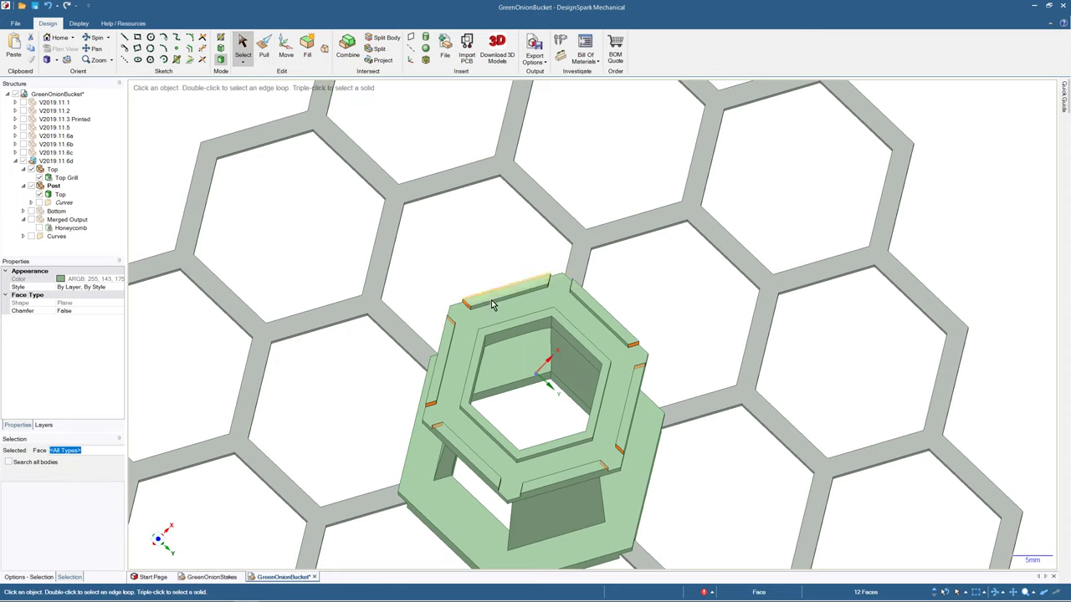
{"action": "middle_click_drag", "start_coordinate": [505, 299], "coordinate": [495, 277]}
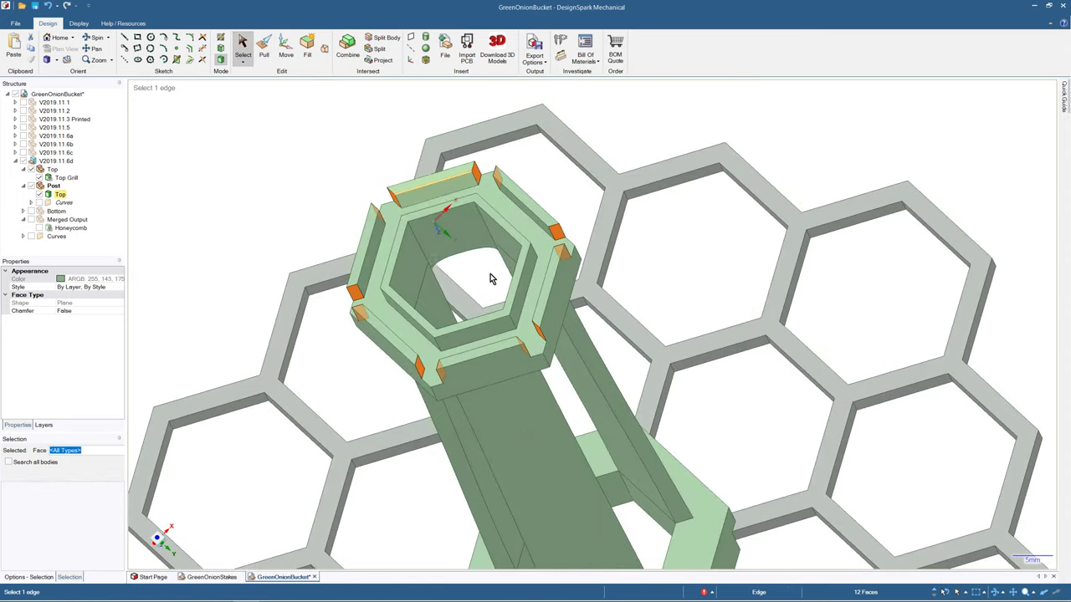
{"action": "left_click", "coordinate": [456, 191]}
{"action": "middle_click_drag", "start_coordinate": [456, 192], "coordinate": [474, 277]}
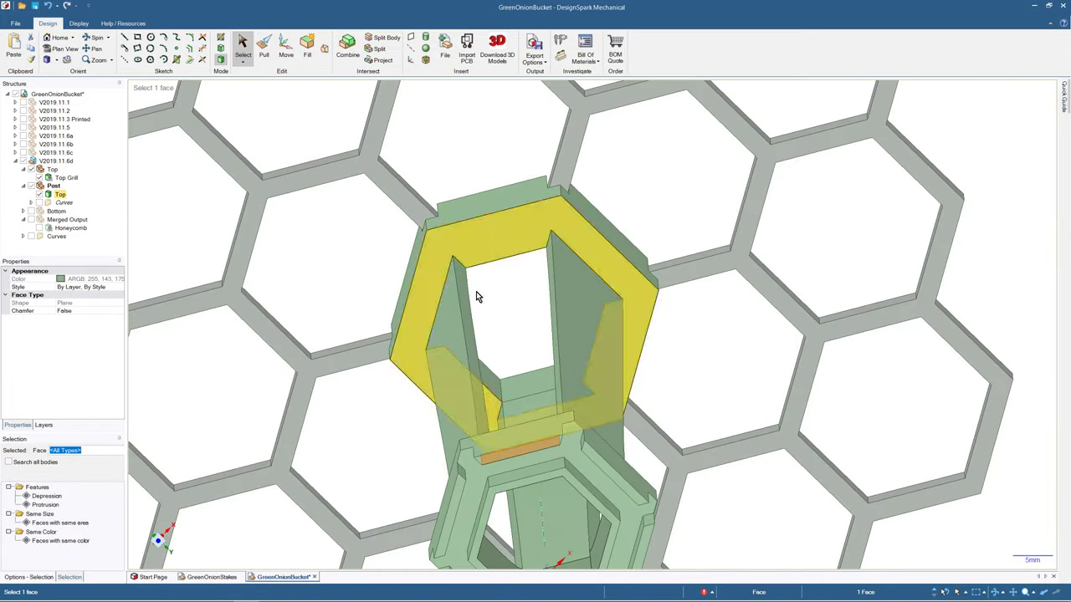
{"action": "left_click", "coordinate": [522, 444], "text": "ctrl"}
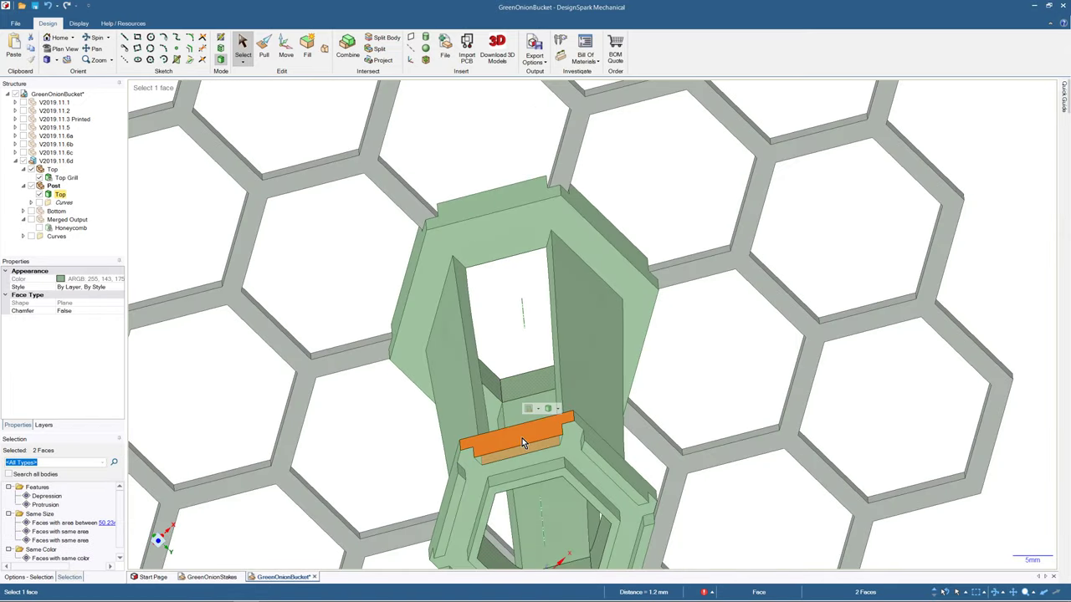
- Measure the thickness of the grooved end ring's inner wall between its two faces
{"action": "mouse_move", "coordinate": [483, 317]}
{"action": "middle_mouse_down"}
{"action": "mouse_move", "coordinate": [481, 179]}
{"action": "mouse_move", "coordinate": [491, 301]}
{"action": "middle_mouse_up"}
{"action": "left_click", "coordinate": [470, 213]}
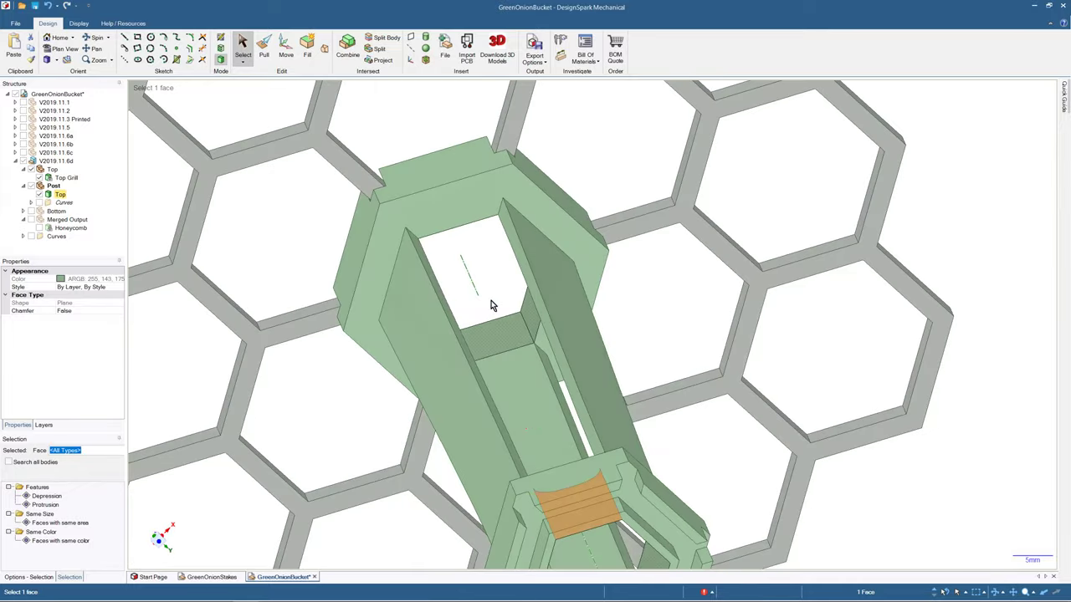
{"action": "left_click", "coordinate": [615, 508], "text": "ctrl"}
{"action": "middle_click_drag", "start_coordinate": [589, 349], "coordinate": [543, 235]}
{"action": "scroll", "coordinate": [543, 235], "scroll_direction": "down", "scroll_amount": 5}
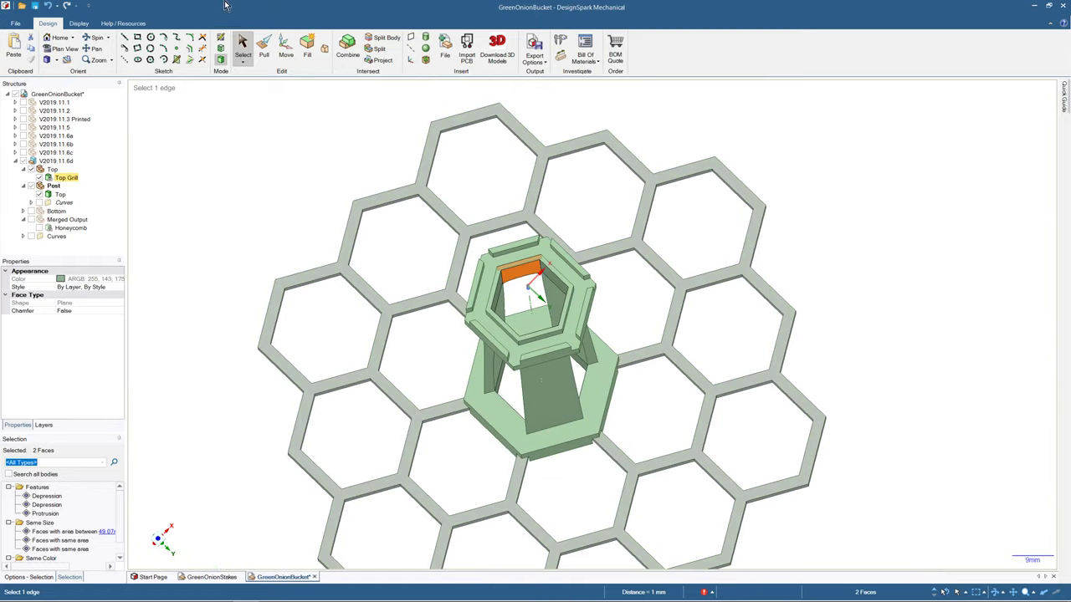
- Save the GreenOnionBucket document and clear the face selection
{"action": "left_click", "coordinate": [36, 8]}
{"action": "left_click", "coordinate": [183, 159]}
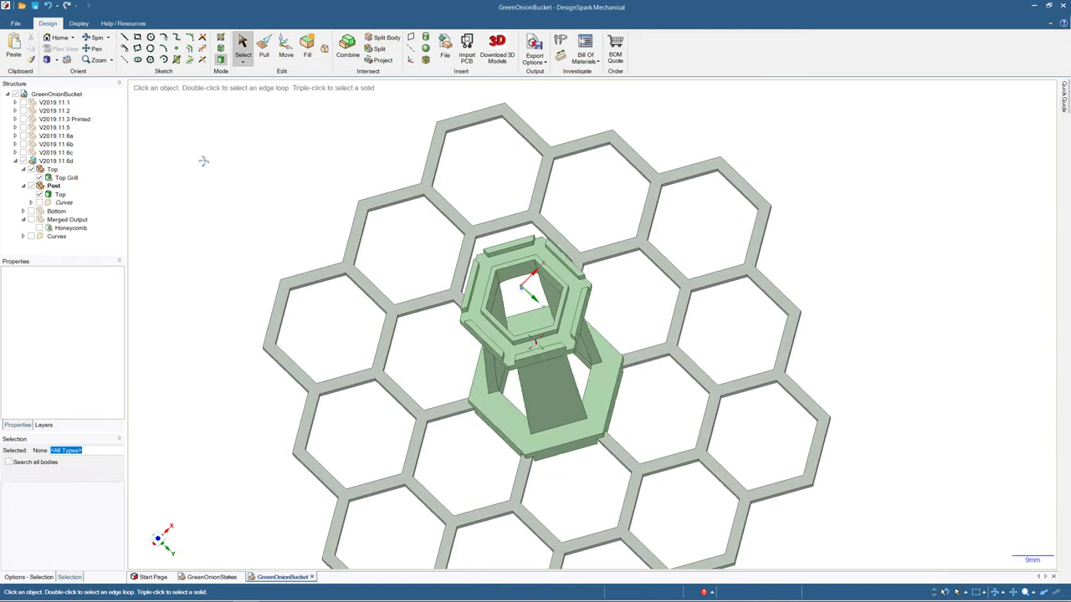
- Examine the edge across the post arm just below the grooved ring and the rounded openings beside it
{"action": "middle_click_drag", "start_coordinate": [204, 160], "coordinate": [617, 201]}
{"action": "middle_click_drag", "start_coordinate": [564, 178], "coordinate": [493, 183]}
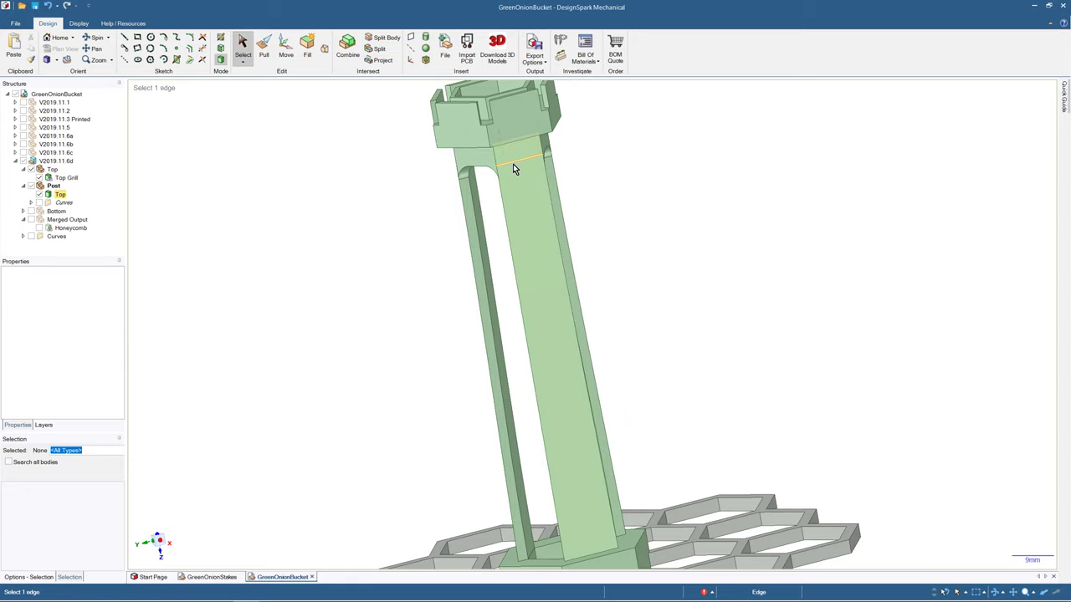
{"action": "left_click", "coordinate": [515, 164]}
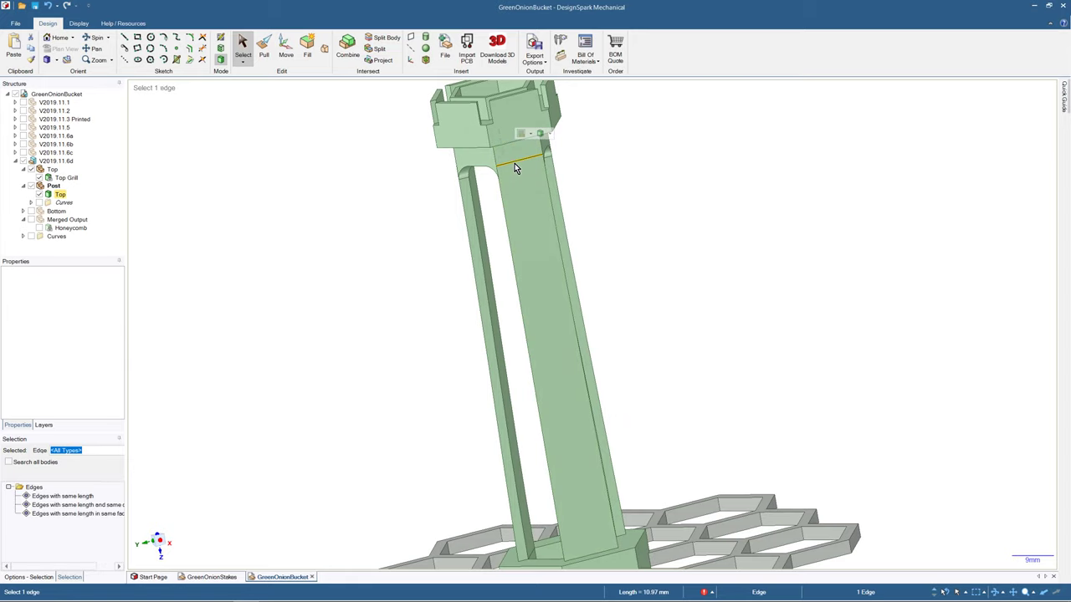
{"action": "left_click", "coordinate": [370, 201]}
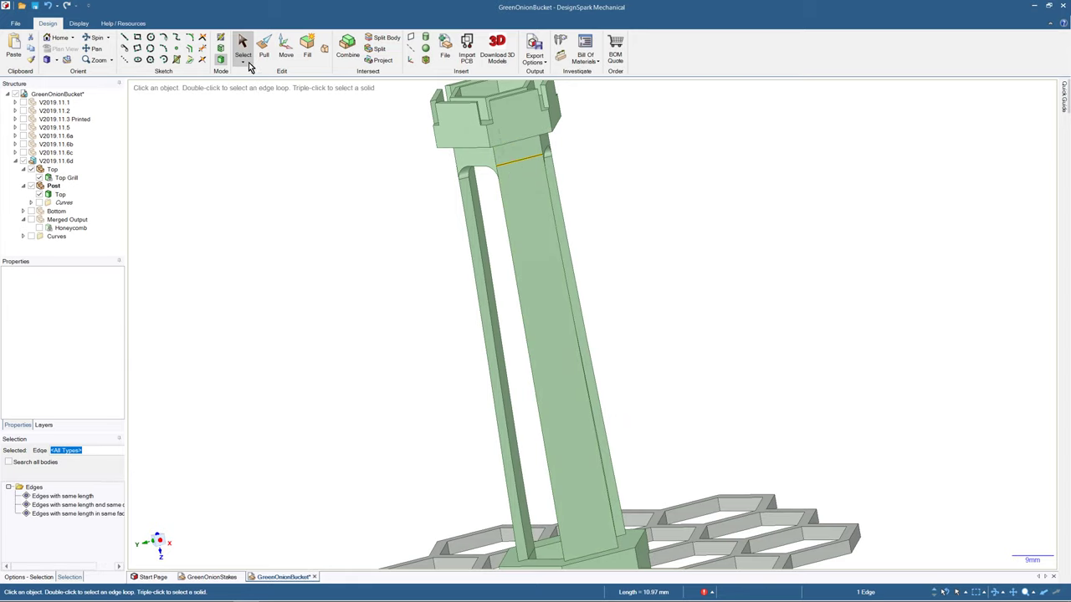
{"action": "scroll", "coordinate": [484, 157], "scroll_direction": "up", "scroll_amount": 5}
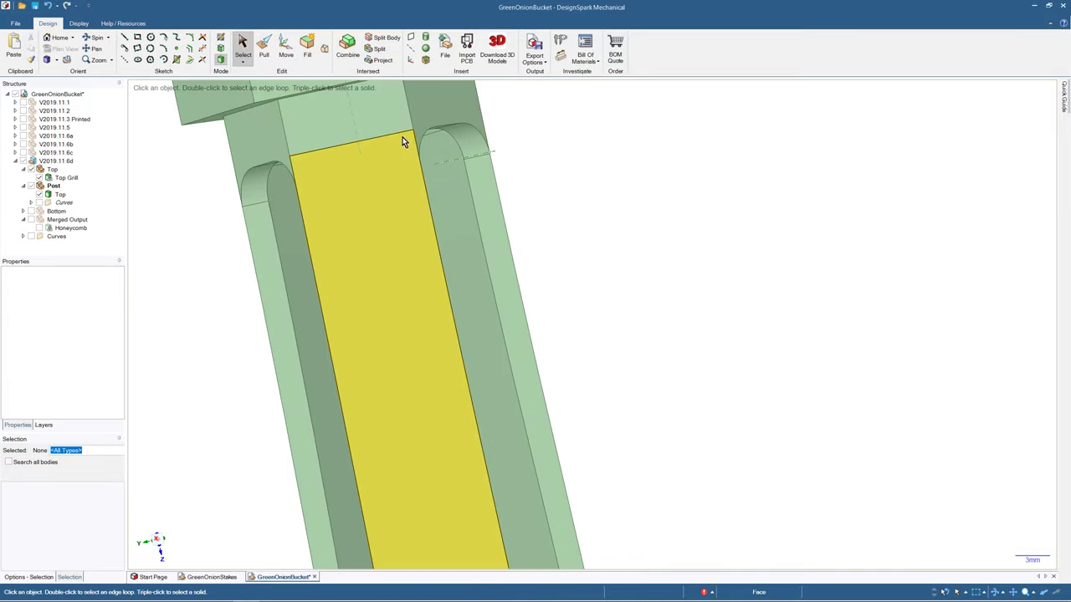
{"action": "left_click", "coordinate": [399, 132]}
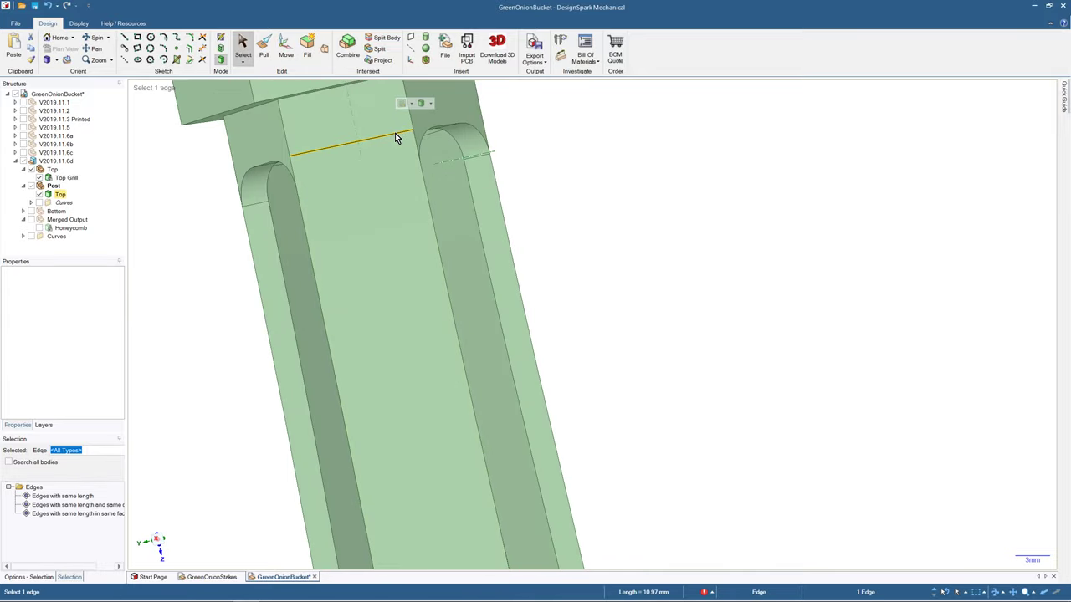
{"action": "left_click", "coordinate": [585, 192]}
{"action": "middle_click_drag", "start_coordinate": [585, 191], "coordinate": [527, 154]}
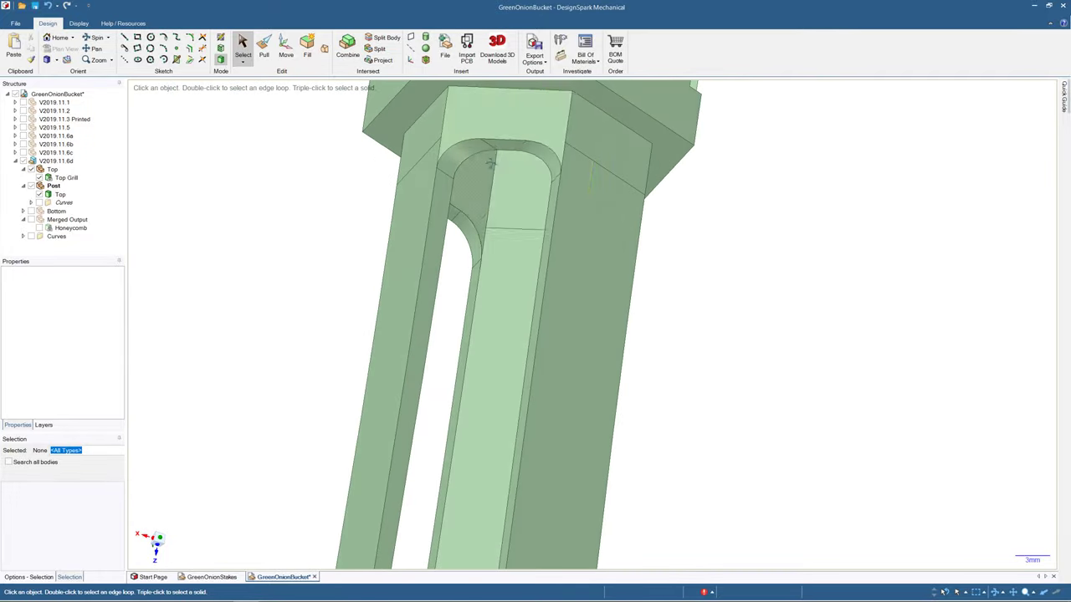
{"action": "left_click", "coordinate": [591, 164]}
- Select the six same-length edges in the face where the post body meets the underside of the grooved ring
{"action": "middle_click_drag", "start_coordinate": [689, 256], "coordinate": [735, 312]}
{"action": "scroll", "coordinate": [675, 282], "scroll_direction": "down", "scroll_amount": 5}
{"action": "middle_click_drag", "start_coordinate": [665, 272], "coordinate": [621, 234]}
{"action": "double_click", "coordinate": [621, 235]}
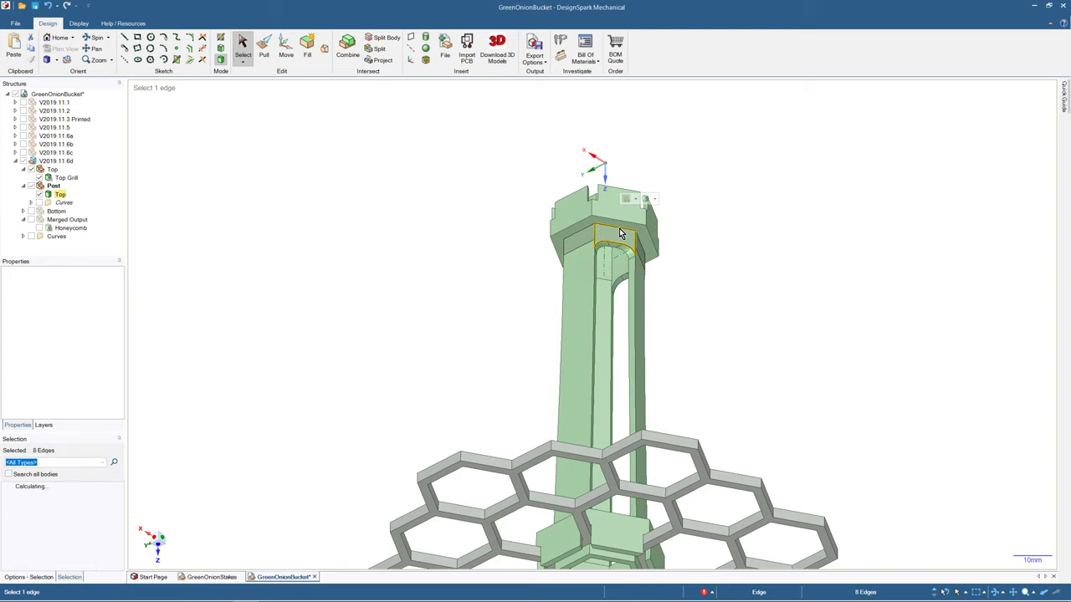
{"action": "left_click", "coordinate": [621, 234]}
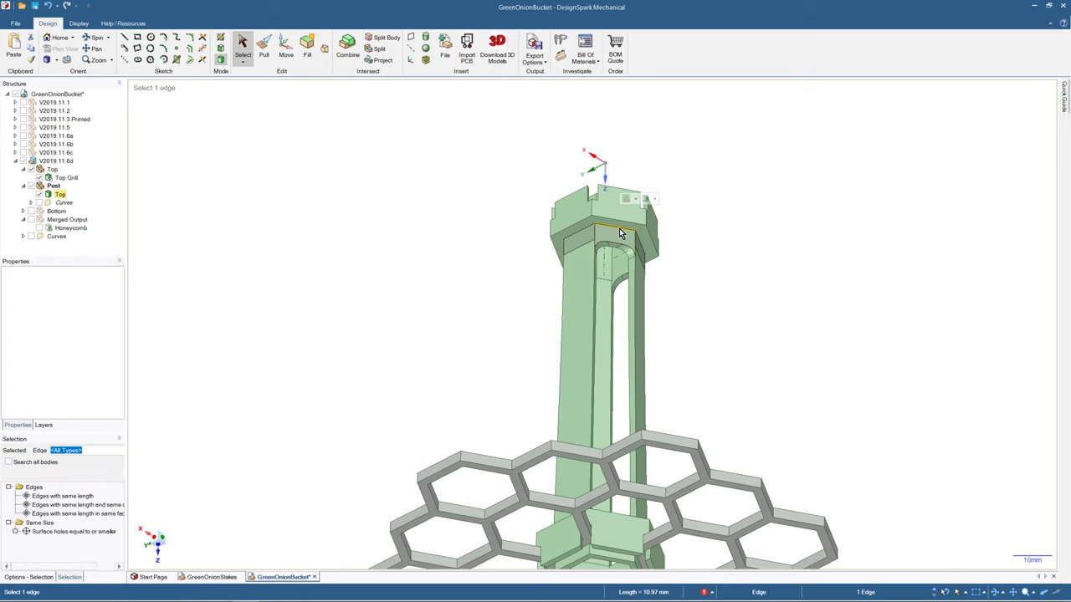
{"action": "left_click", "coordinate": [103, 518]}
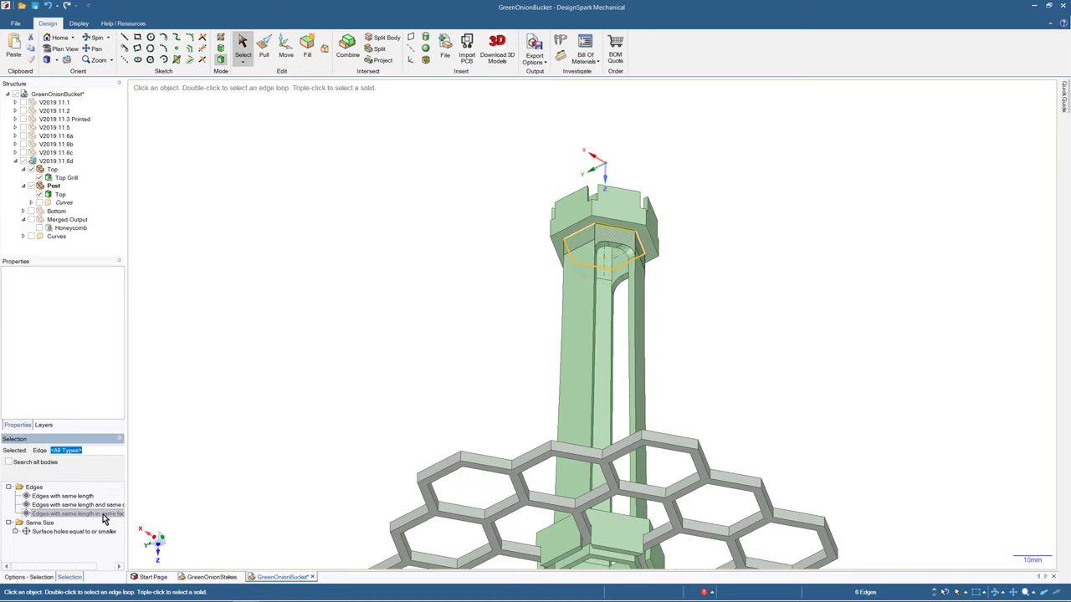
{"action": "middle_click_drag", "start_coordinate": [432, 237], "coordinate": [376, 267]}
{"action": "middle_click_drag", "start_coordinate": [579, 240], "coordinate": [677, 412]}
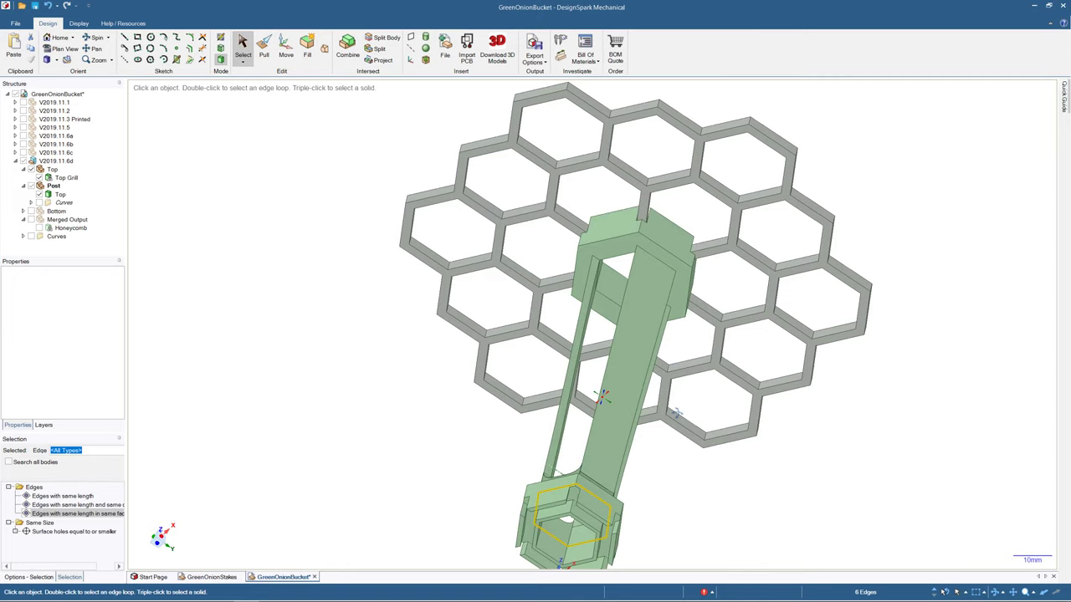
{"action": "middle_click_drag", "start_coordinate": [676, 413], "coordinate": [580, 181]}
{"action": "scroll", "coordinate": [637, 247], "scroll_direction": "up", "scroll_amount": 5}
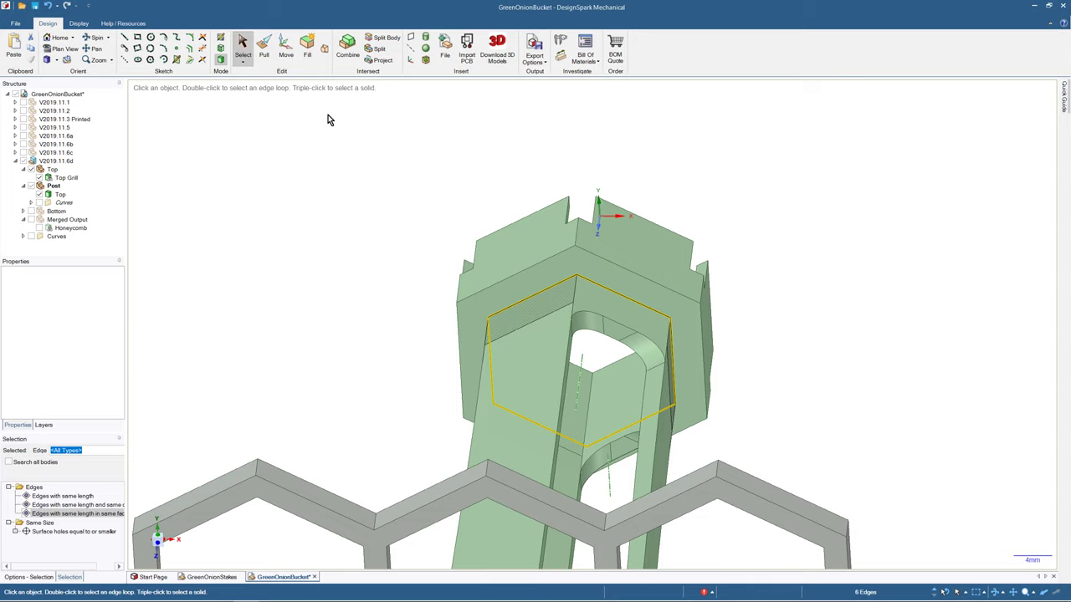
- Round the six selected edges between the post body and the grooved end ring with a 4.5 mm radius
{"action": "left_click", "coordinate": [264, 47]}
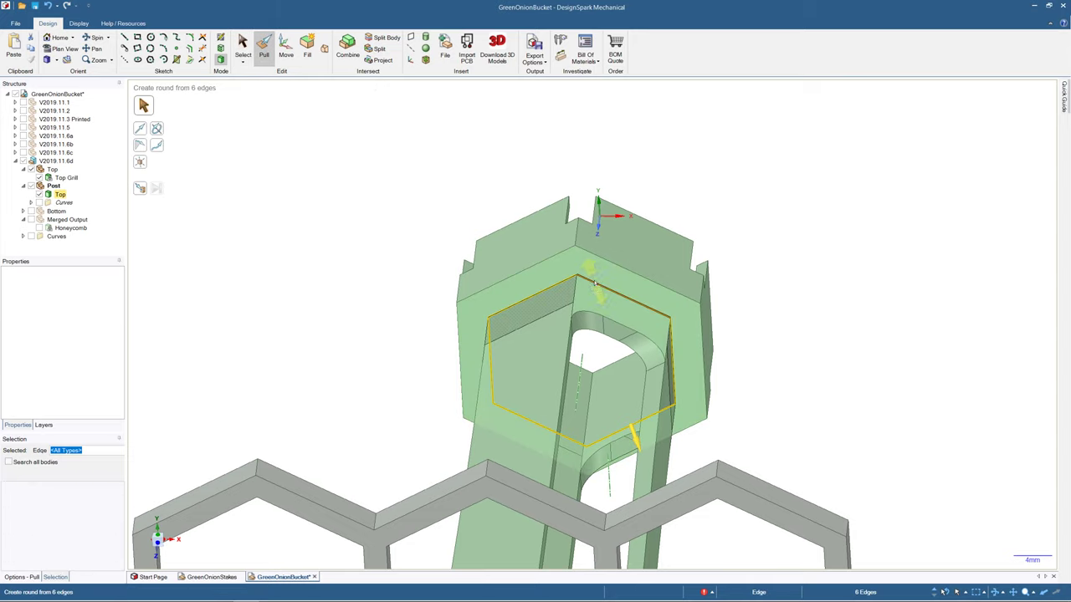
{"action": "middle_click_drag", "start_coordinate": [595, 272], "coordinate": [566, 240]}
{"action": "scroll", "coordinate": [567, 242], "scroll_direction": "down", "scroll_amount": 8}
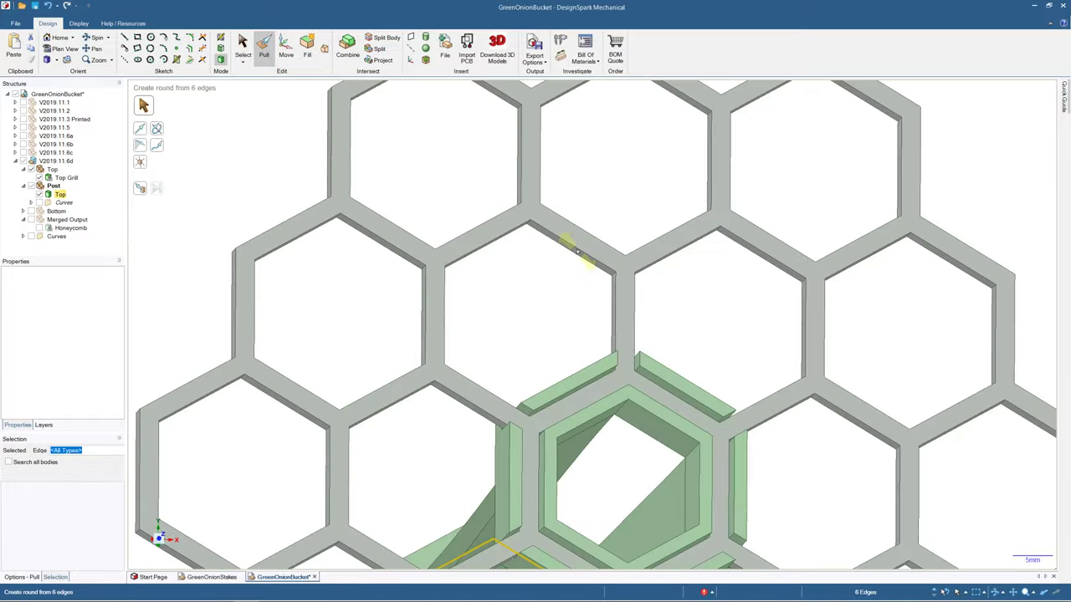
{"action": "middle_click_drag", "start_coordinate": [573, 401], "coordinate": [562, 275]}
{"action": "scroll", "coordinate": [562, 310], "scroll_direction": "up", "scroll_amount": 6}
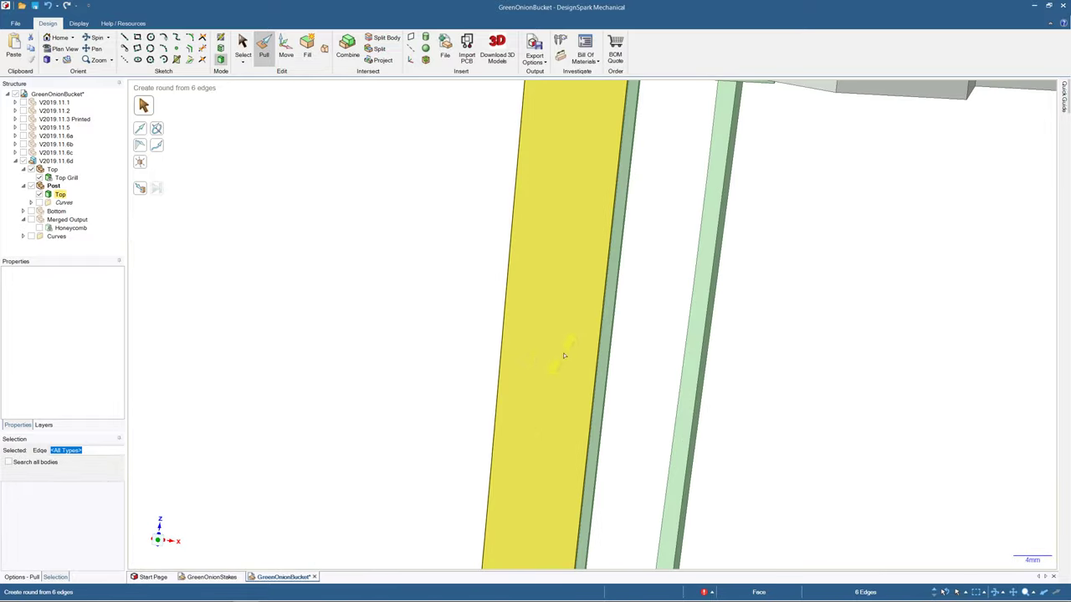
{"action": "scroll", "coordinate": [565, 353], "scroll_direction": "down", "scroll_amount": 4}
{"action": "middle_click_drag", "start_coordinate": [567, 338], "coordinate": [562, 473]}
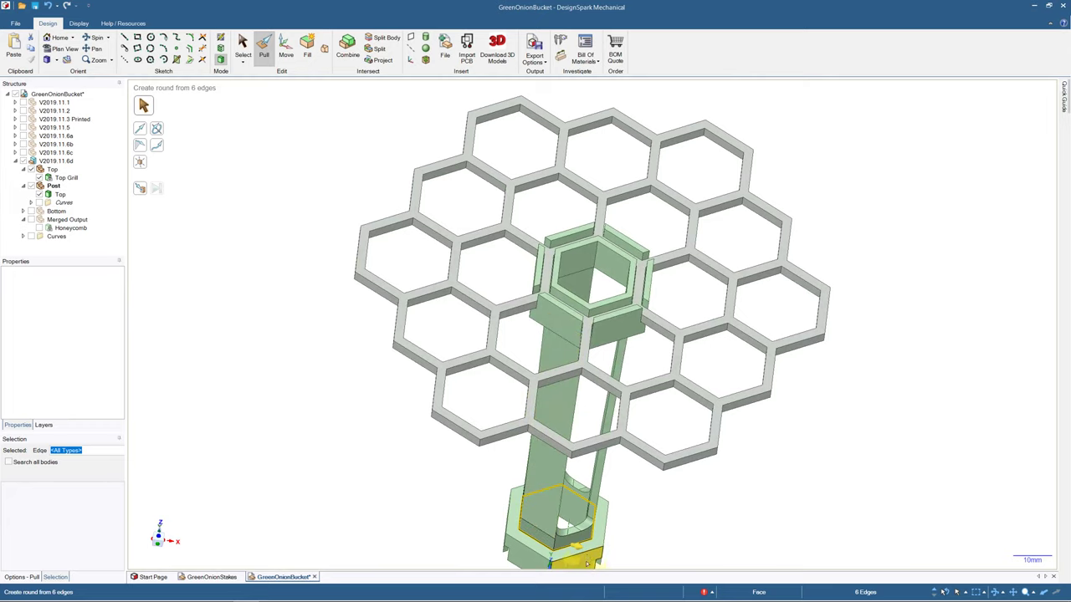
{"action": "scroll", "coordinate": [562, 502], "scroll_direction": "down", "scroll_amount": 5}
{"action": "middle_click_drag", "start_coordinate": [569, 538], "coordinate": [568, 301], "text": "shift"}
{"action": "scroll", "coordinate": [569, 302], "scroll_direction": "up", "scroll_amount": 8}
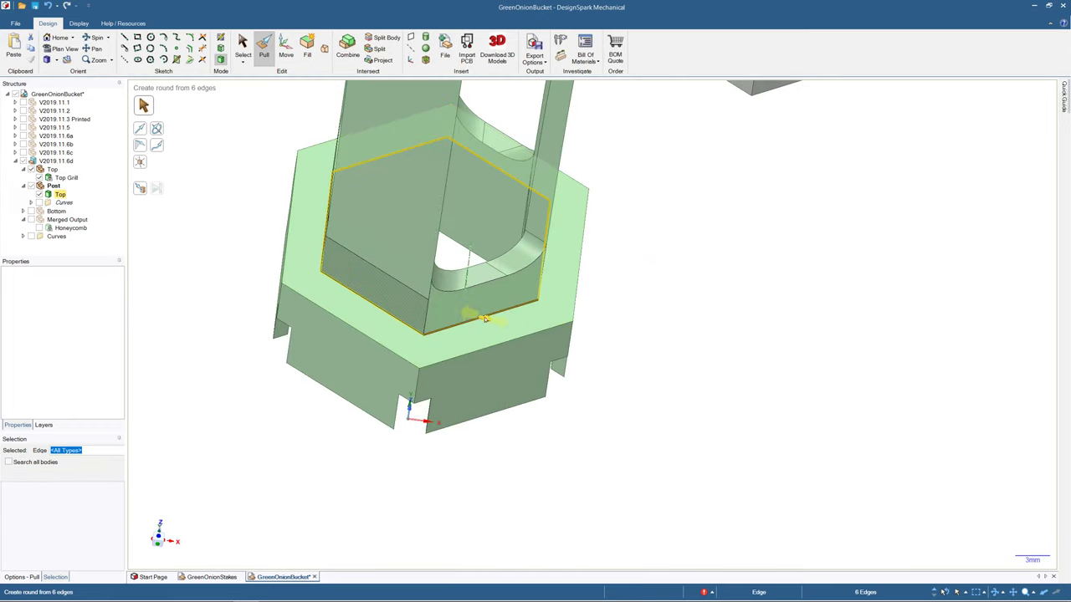
{"action": "left_click_drag", "start_coordinate": [486, 317], "coordinate": [531, 354]}
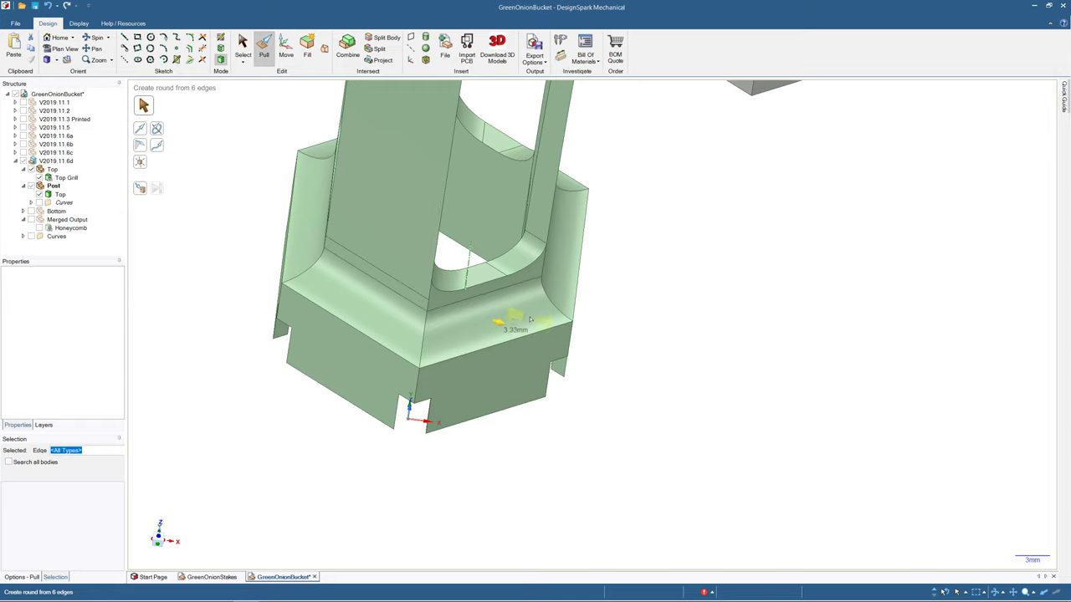
{"action": "mouse_move", "coordinate": [536, 320]}
{"action": "left_mouse_down"}
{"action": "mouse_move", "coordinate": [550, 356]}
{"action": "mouse_move", "coordinate": [546, 324]}
{"action": "left_mouse_up"}
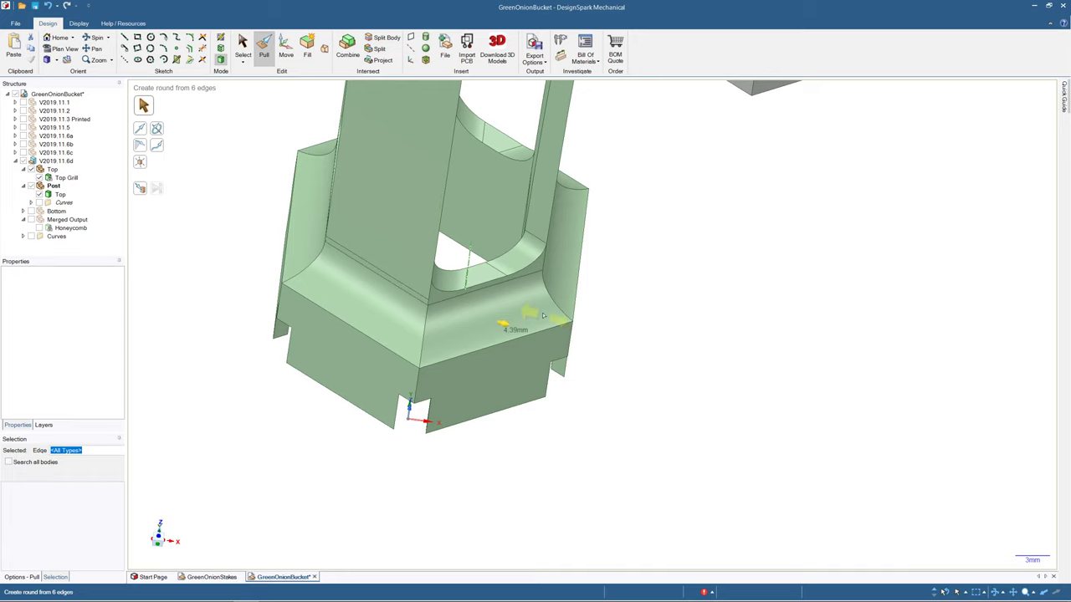
{"action": "left_click_drag", "start_coordinate": [543, 315], "coordinate": [539, 311]}
{"action": "type", "text": "4.5"}
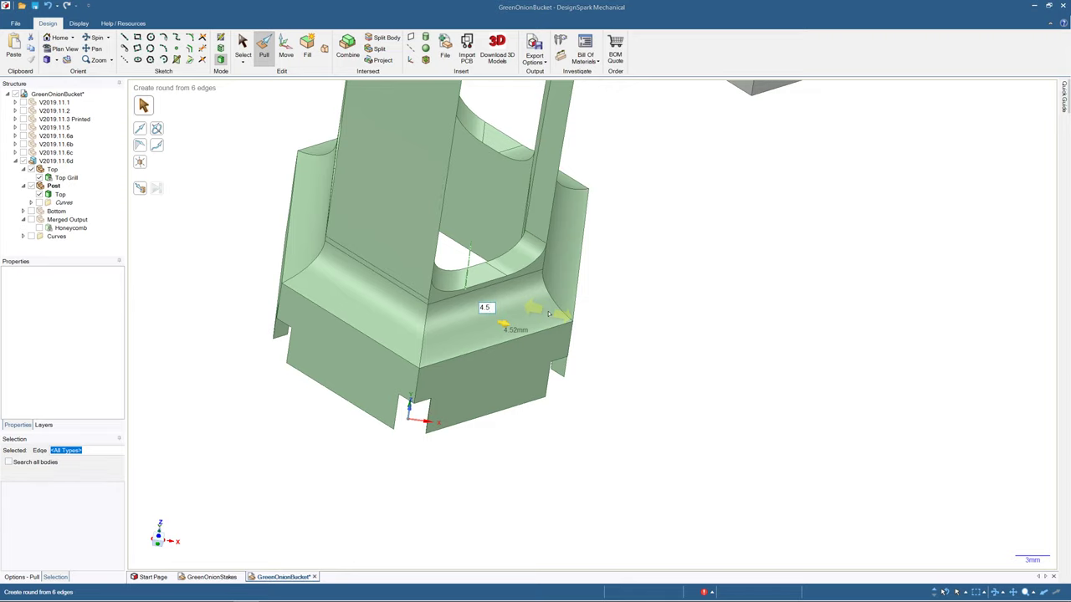
{"action": "left_click_drag", "start_coordinate": [547, 315], "coordinate": [546, 317]}
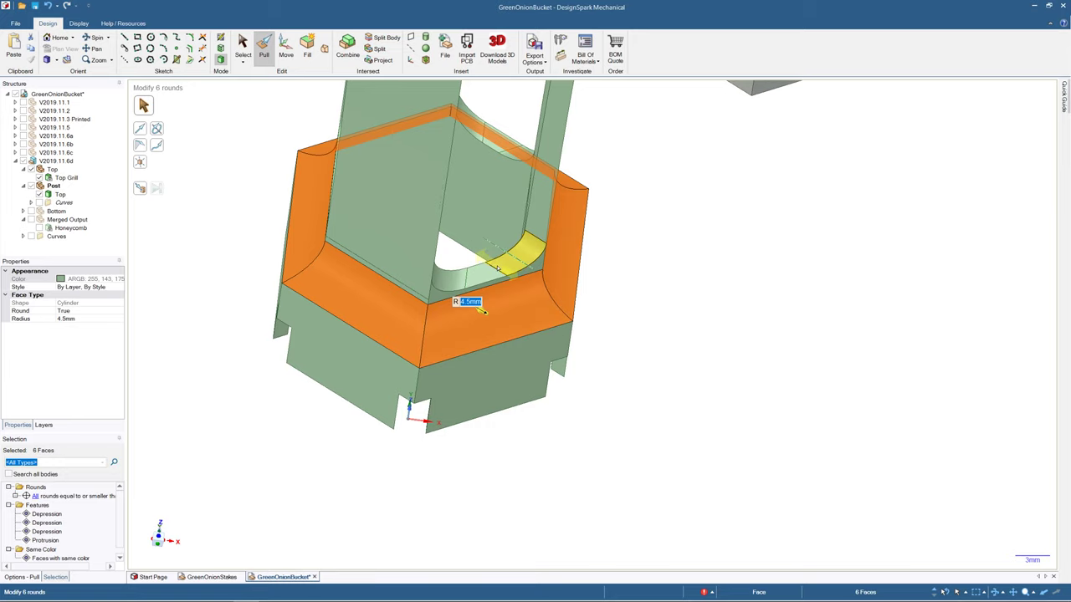
- Clear the selection and examine the rounded junction and the whole post with the top grill from several angles
{"action": "middle_click_drag", "start_coordinate": [235, 229], "coordinate": [606, 321]}
{"action": "scroll", "coordinate": [470, 298], "scroll_direction": "down", "scroll_amount": 5}
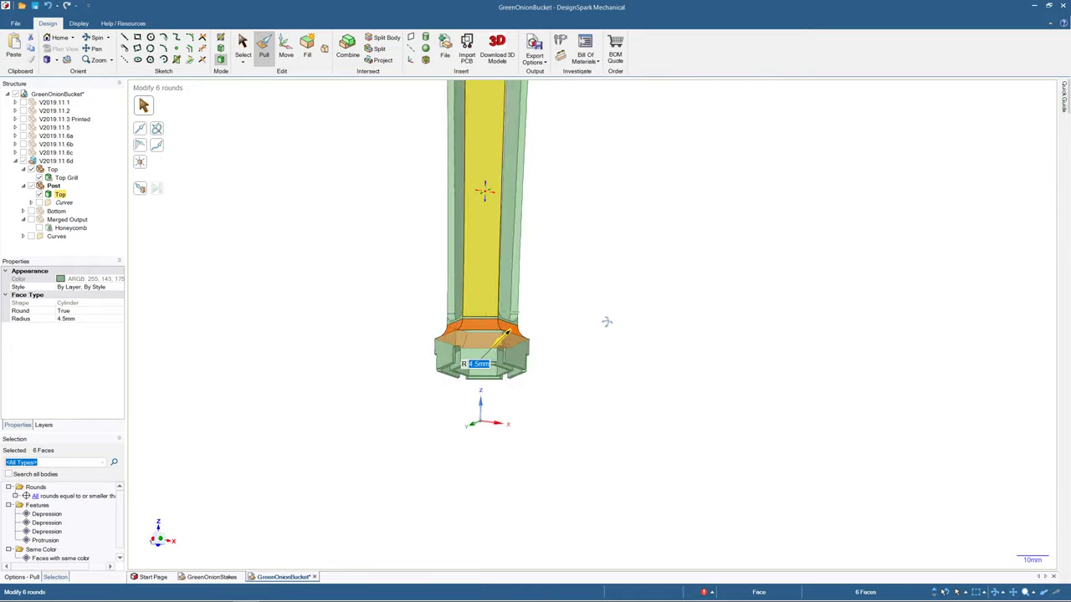
{"action": "left_click", "coordinate": [241, 46]}
{"action": "middle_click_drag", "start_coordinate": [320, 288], "coordinate": [425, 332]}
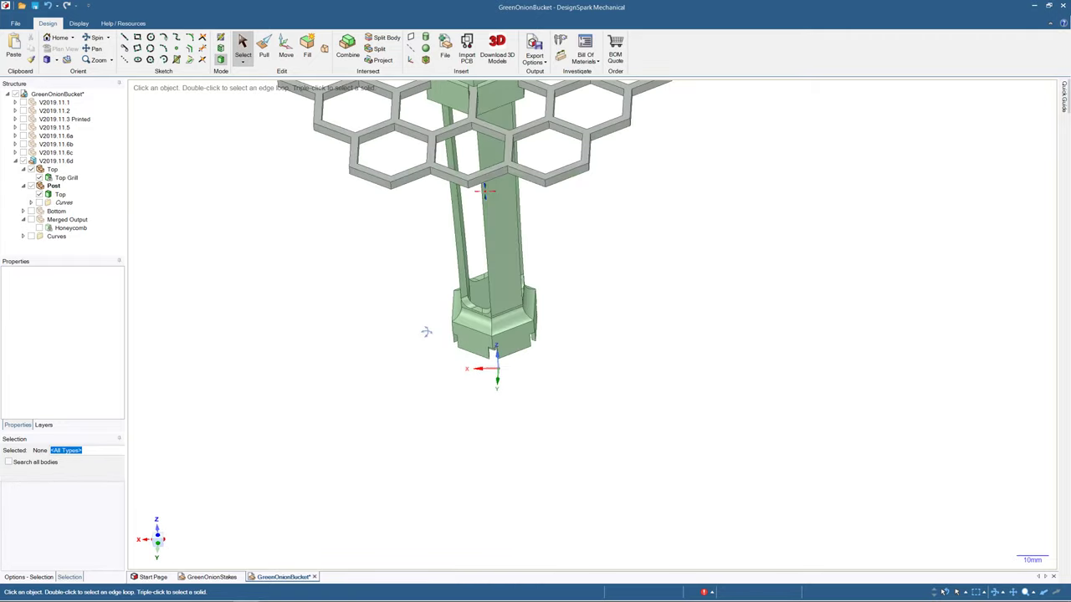
{"action": "scroll", "coordinate": [426, 337], "scroll_direction": "down", "scroll_amount": 5}
{"action": "middle_click_drag", "start_coordinate": [480, 269], "coordinate": [468, 157]}
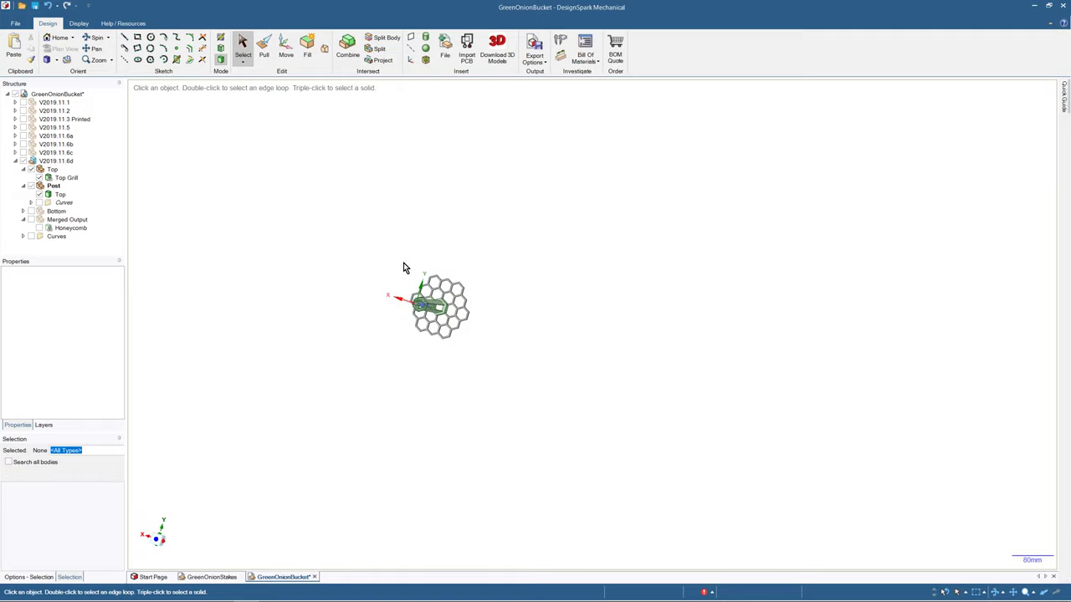
{"action": "scroll", "coordinate": [403, 268], "scroll_direction": "up", "scroll_amount": 3}
{"action": "middle_click_drag", "start_coordinate": [404, 265], "coordinate": [400, 468]}
{"action": "scroll", "coordinate": [453, 410], "scroll_direction": "up", "scroll_amount": 2}
{"action": "scroll", "coordinate": [457, 471], "scroll_direction": "down", "scroll_amount": 3}
{"action": "scroll", "coordinate": [468, 487], "scroll_direction": "up", "scroll_amount": 3}
{"action": "scroll", "coordinate": [384, 409], "scroll_direction": "down", "scroll_amount": 4}
{"action": "scroll", "coordinate": [392, 426], "scroll_direction": "up", "scroll_amount": 4}
{"action": "scroll", "coordinate": [461, 535], "scroll_direction": "down", "scroll_amount": 4}
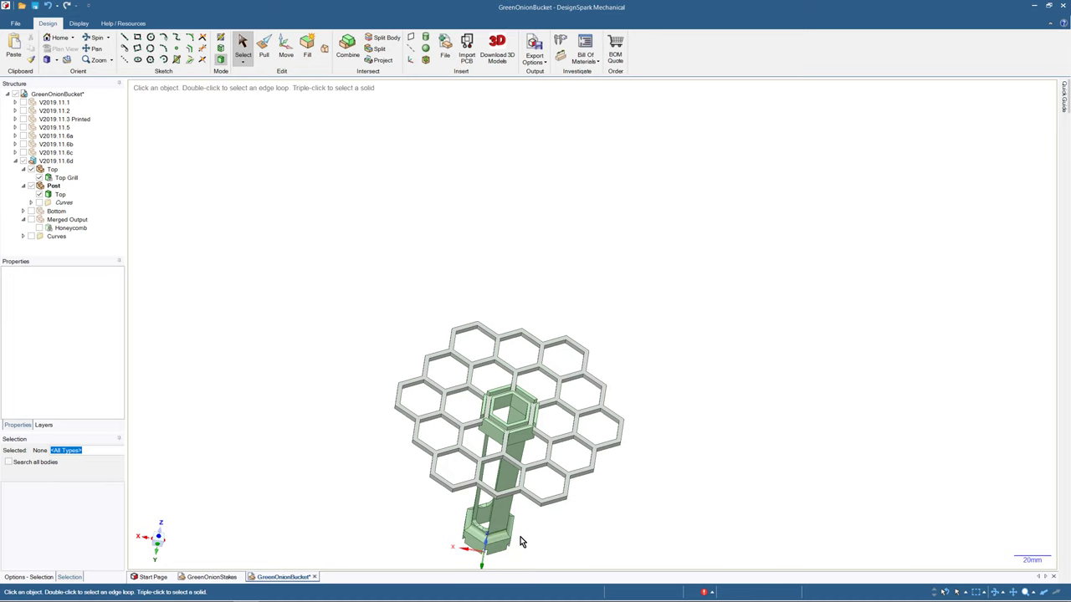
{"action": "scroll", "coordinate": [521, 542], "scroll_direction": "up", "scroll_amount": 6}
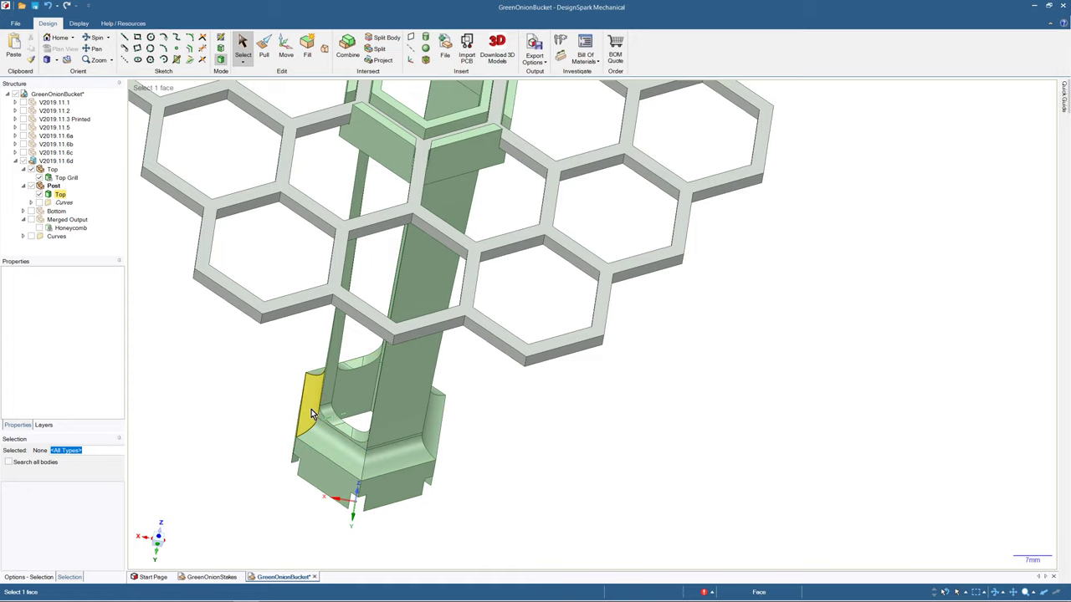
- Measure the gap between the top grill's rib side and the adjacent tab side of the post's end ring
{"action": "middle_click_drag", "start_coordinate": [260, 434], "coordinate": [278, 143]}
{"action": "scroll", "coordinate": [267, 346], "scroll_direction": "down", "scroll_amount": 3}
{"action": "scroll", "coordinate": [267, 346], "scroll_direction": "down", "scroll_amount": 1}
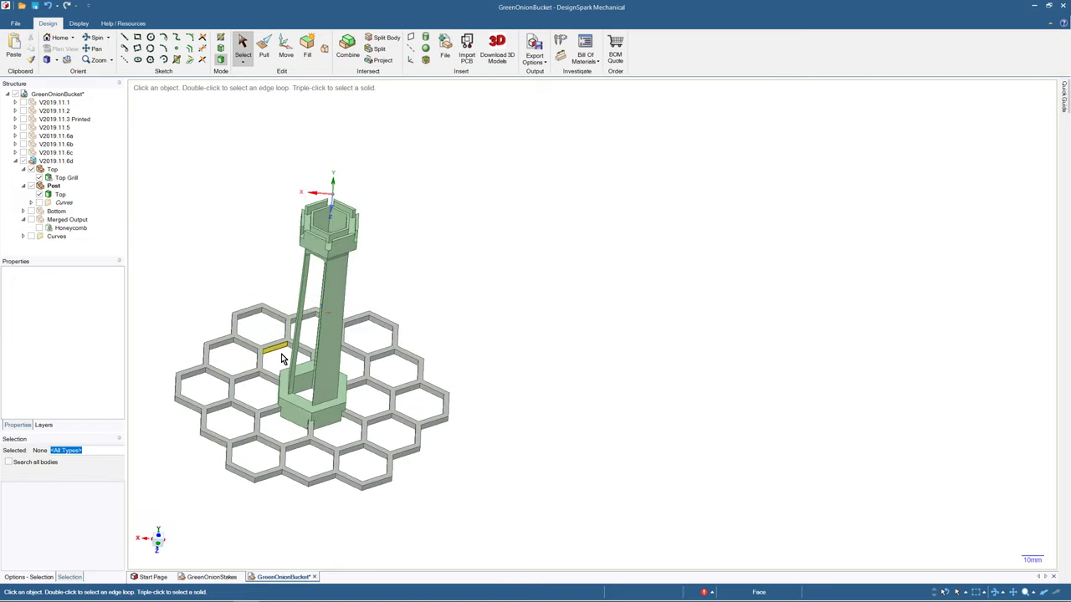
{"action": "scroll", "coordinate": [281, 354], "scroll_direction": "down", "scroll_amount": 3}
{"action": "scroll", "coordinate": [290, 381], "scroll_direction": "up", "scroll_amount": 11}
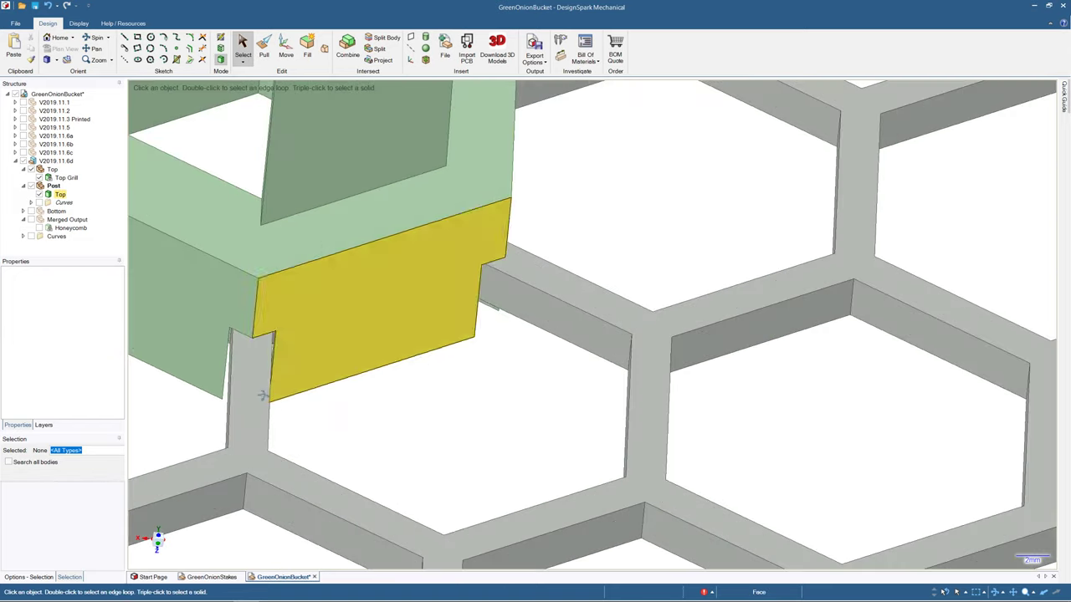
{"action": "scroll", "coordinate": [263, 395], "scroll_direction": "up", "scroll_amount": 4}
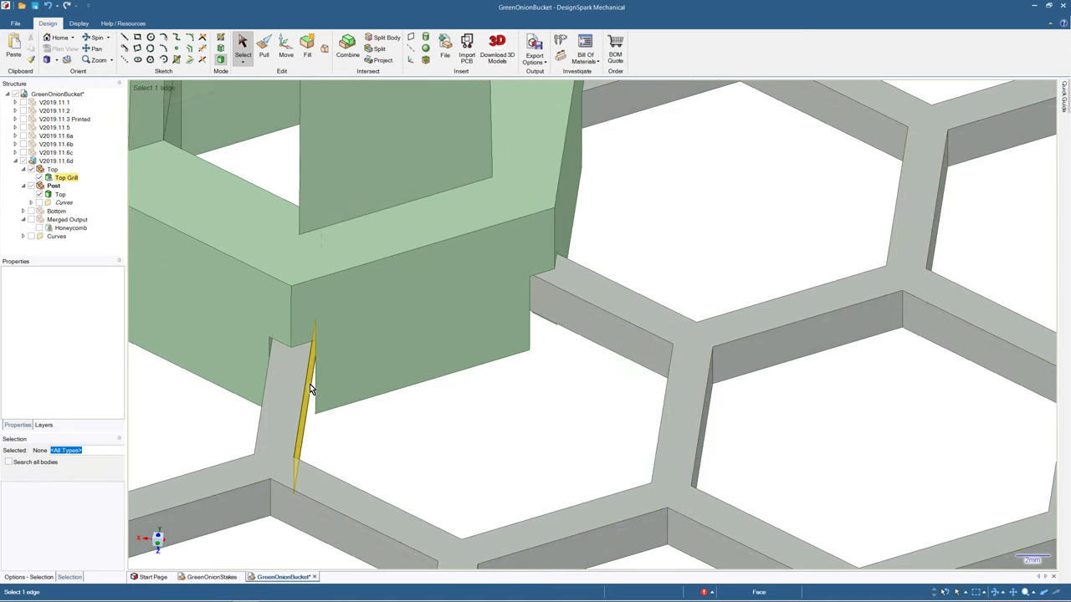
{"action": "middle_click_drag", "start_coordinate": [309, 385], "coordinate": [325, 375]}
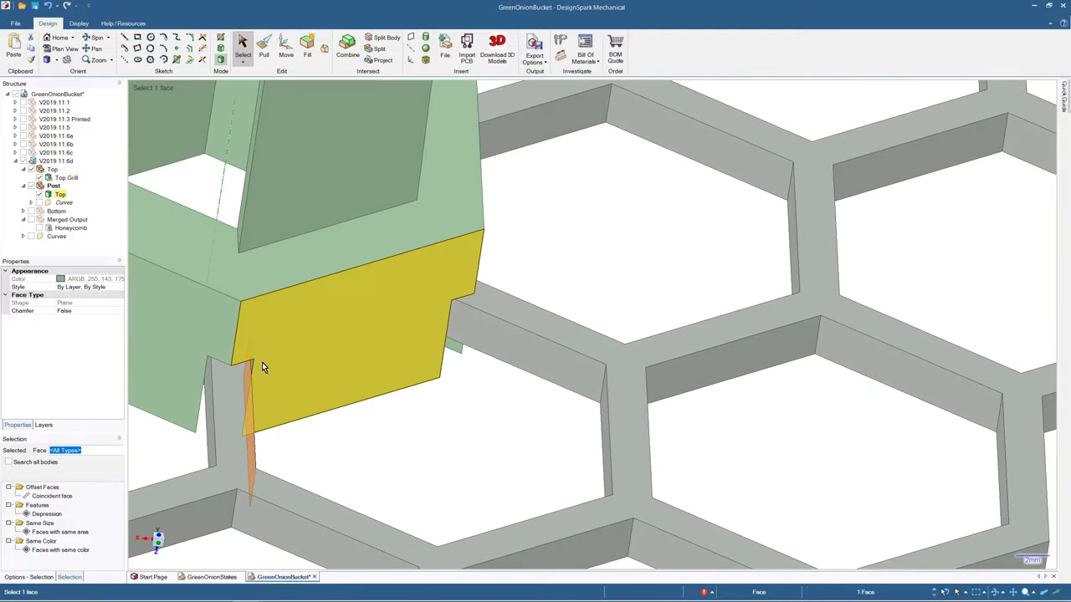
{"action": "scroll", "coordinate": [251, 364], "scroll_direction": "up", "scroll_amount": 4}
{"action": "left_click", "coordinate": [255, 361], "text": "ctrl"}
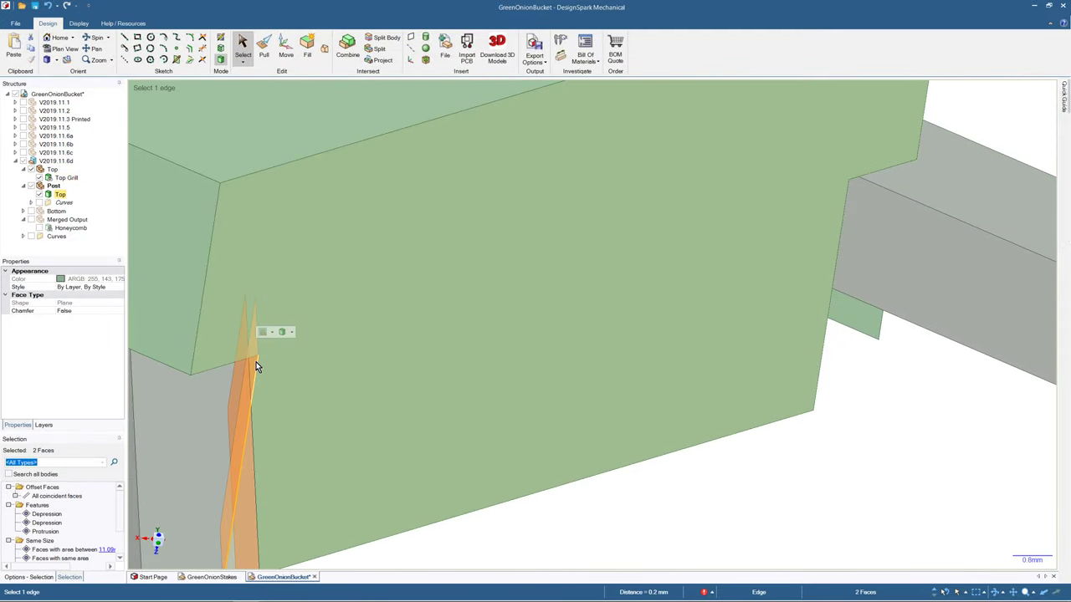
{"action": "mouse_move", "coordinate": [332, 435]}
{"action": "middle_mouse_down"}
{"action": "mouse_move", "coordinate": [304, 435]}
{"action": "mouse_move", "coordinate": [320, 430]}
{"action": "middle_mouse_up"}
{"action": "middle_click_drag", "start_coordinate": [394, 433], "coordinate": [459, 419]}
- Examine the rounded transition and the grooved ring at the bottom end of the post
{"action": "scroll", "coordinate": [461, 422], "scroll_direction": "down", "scroll_amount": 10}
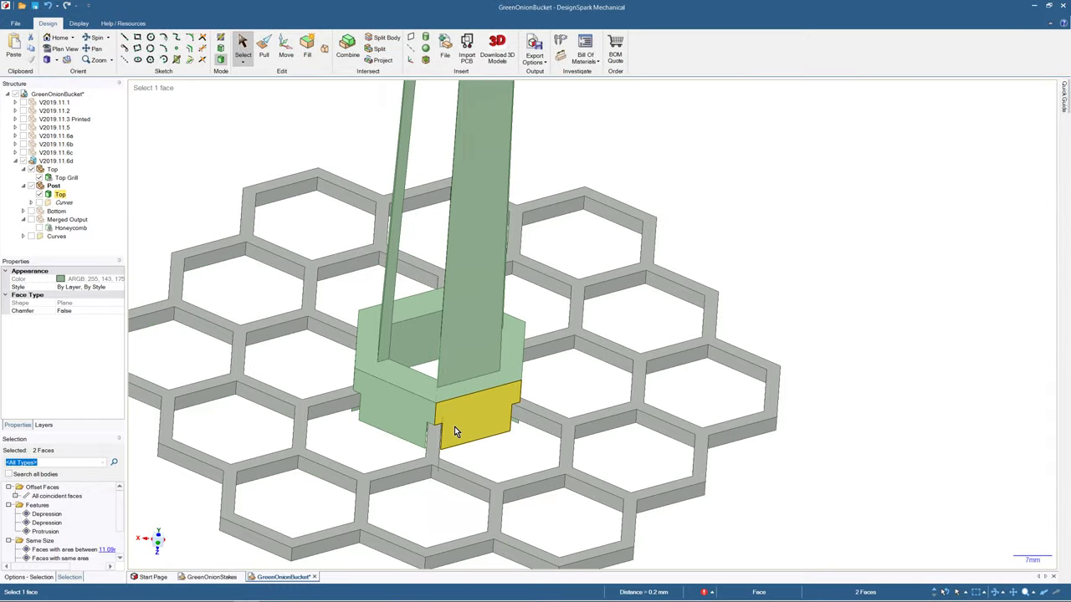
{"action": "scroll", "coordinate": [457, 426], "scroll_direction": "up", "scroll_amount": 2}
{"action": "middle_click_drag", "start_coordinate": [450, 427], "coordinate": [445, 269]}
{"action": "scroll", "coordinate": [444, 272], "scroll_direction": "up", "scroll_amount": 2}
{"action": "scroll", "coordinate": [444, 272], "scroll_direction": "down", "scroll_amount": 8}
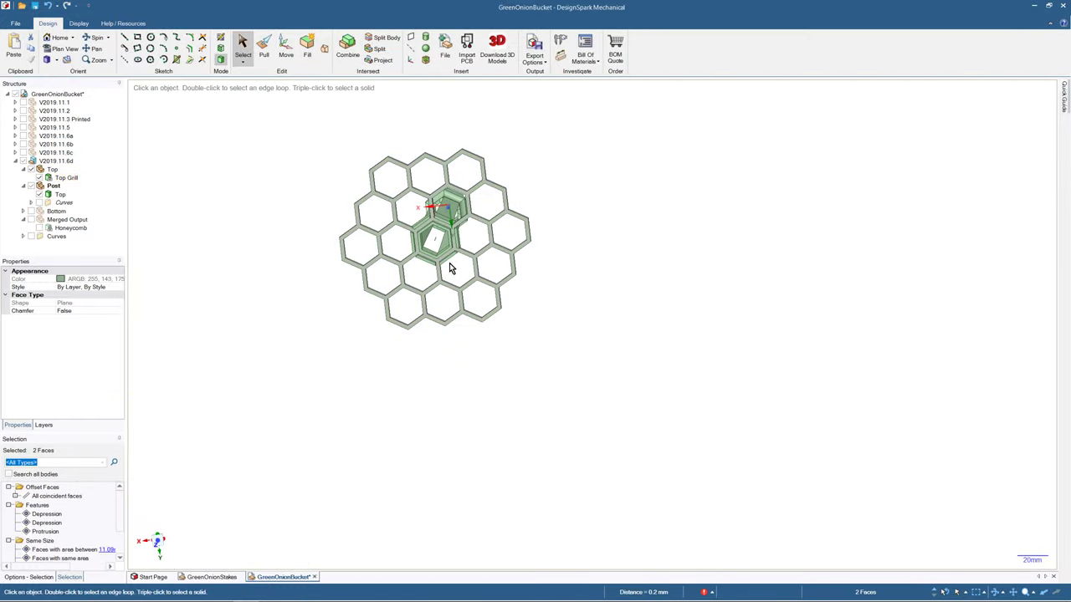
{"action": "scroll", "coordinate": [437, 327], "scroll_direction": "up", "scroll_amount": 10}
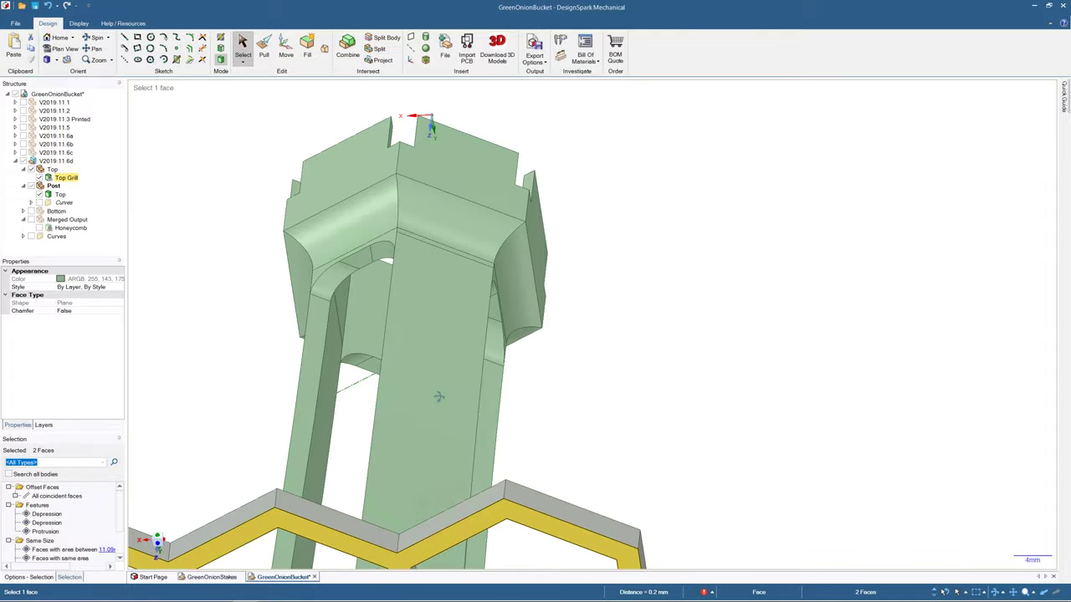
{"action": "scroll", "coordinate": [434, 287], "scroll_direction": "up", "scroll_amount": 3}
{"action": "middle_click_drag", "start_coordinate": [433, 286], "coordinate": [425, 316]}
{"action": "scroll", "coordinate": [422, 313], "scroll_direction": "down", "scroll_amount": 5}
{"action": "middle_click_drag", "start_coordinate": [397, 448], "coordinate": [418, 340]}
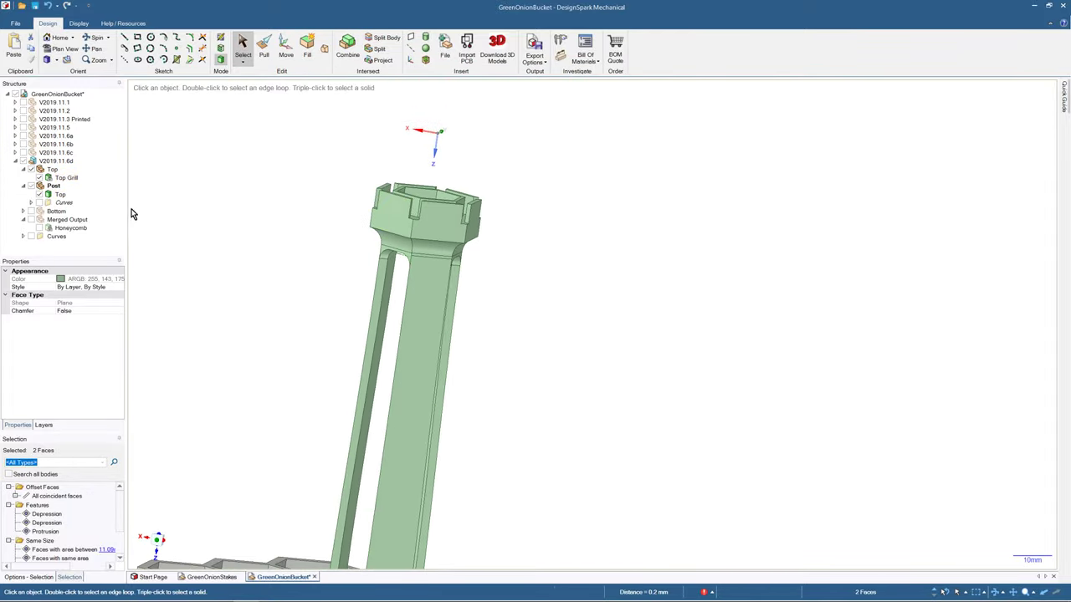
- Show the Bottom component and measure the gap between its honeycomb rib and the adjacent tab side of the post ring
{"action": "left_click", "coordinate": [31, 211]}
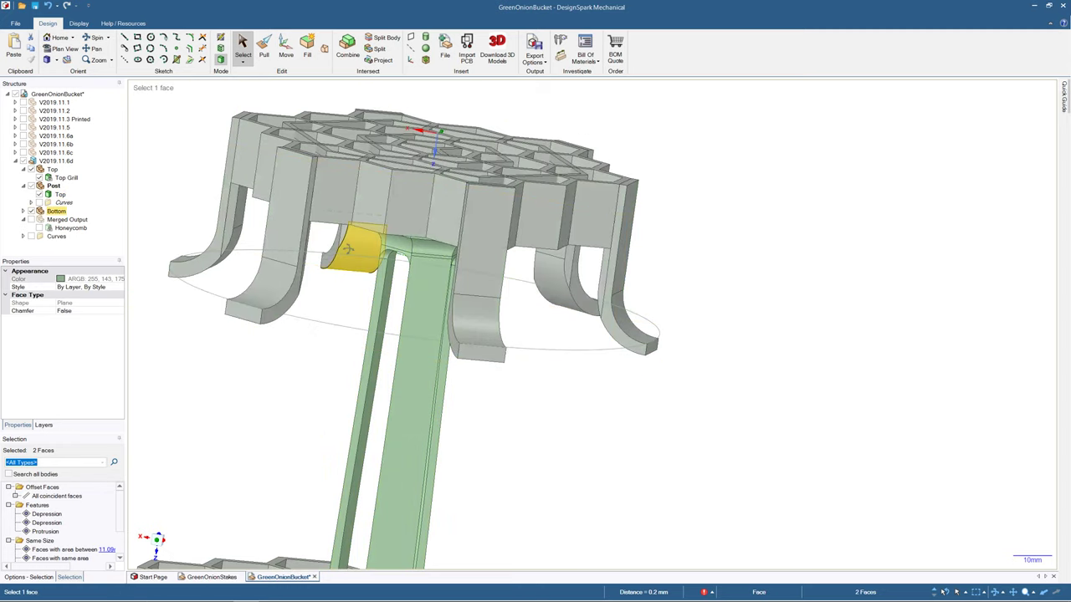
{"action": "scroll", "coordinate": [359, 381], "scroll_direction": "down", "scroll_amount": 3}
{"action": "middle_click_drag", "start_coordinate": [402, 386], "coordinate": [400, 345]}
{"action": "scroll", "coordinate": [403, 205], "scroll_direction": "up", "scroll_amount": 7}
{"action": "middle_click_drag", "start_coordinate": [406, 224], "coordinate": [441, 217]}
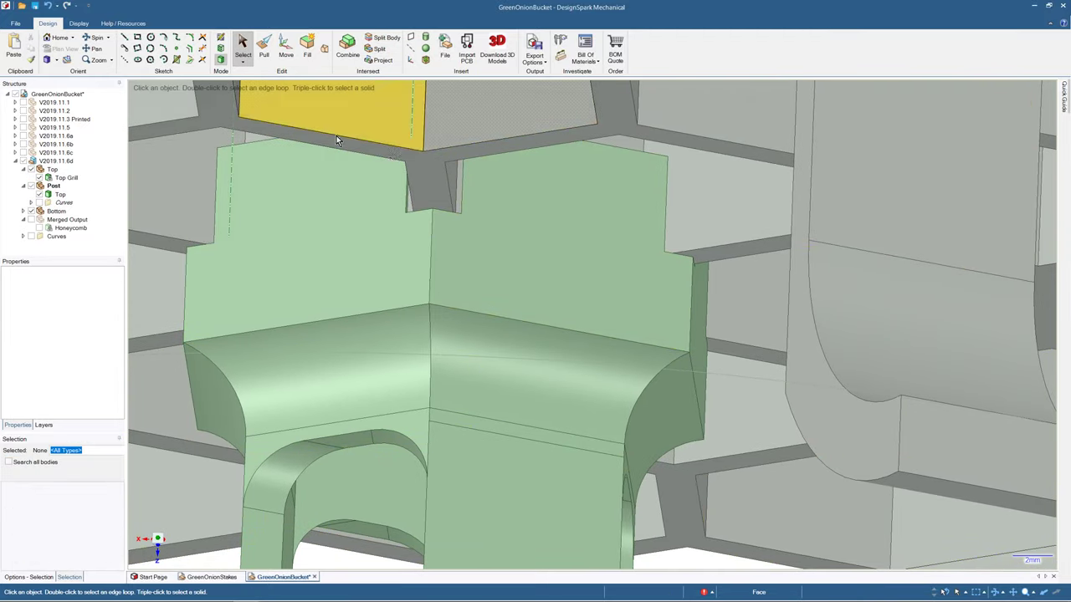
{"action": "left_click", "coordinate": [456, 189]}
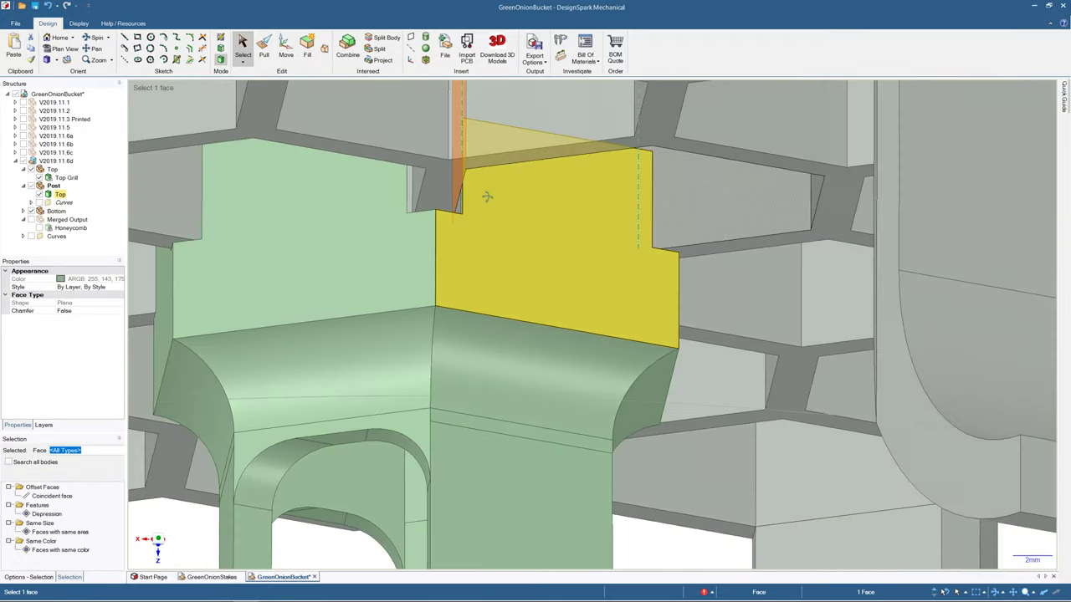
{"action": "scroll", "coordinate": [475, 201], "scroll_direction": "up", "scroll_amount": 5}
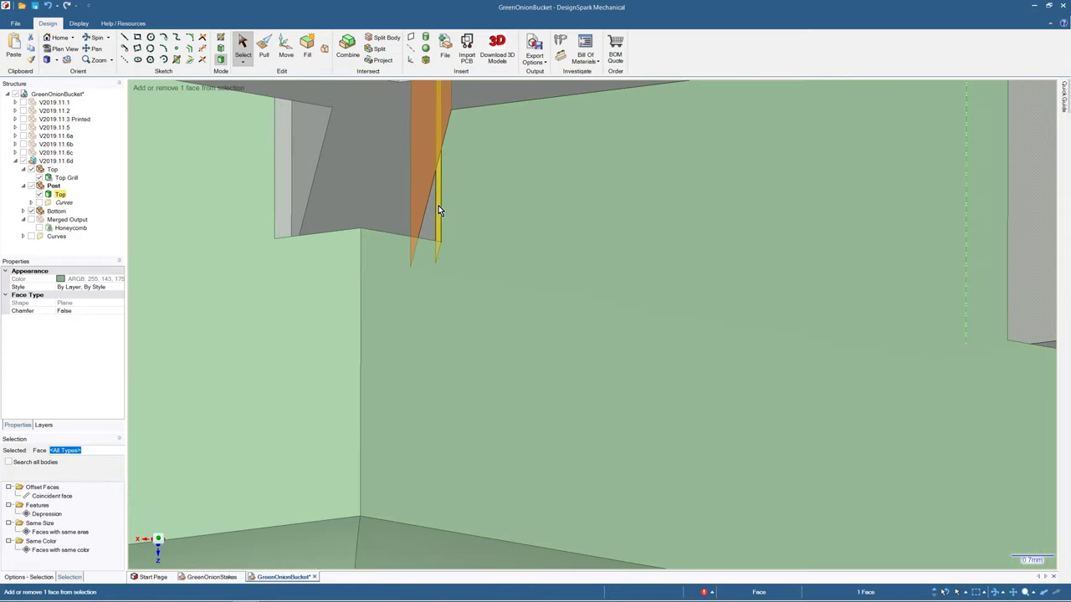
{"action": "left_click", "coordinate": [438, 210], "text": "ctrl"}
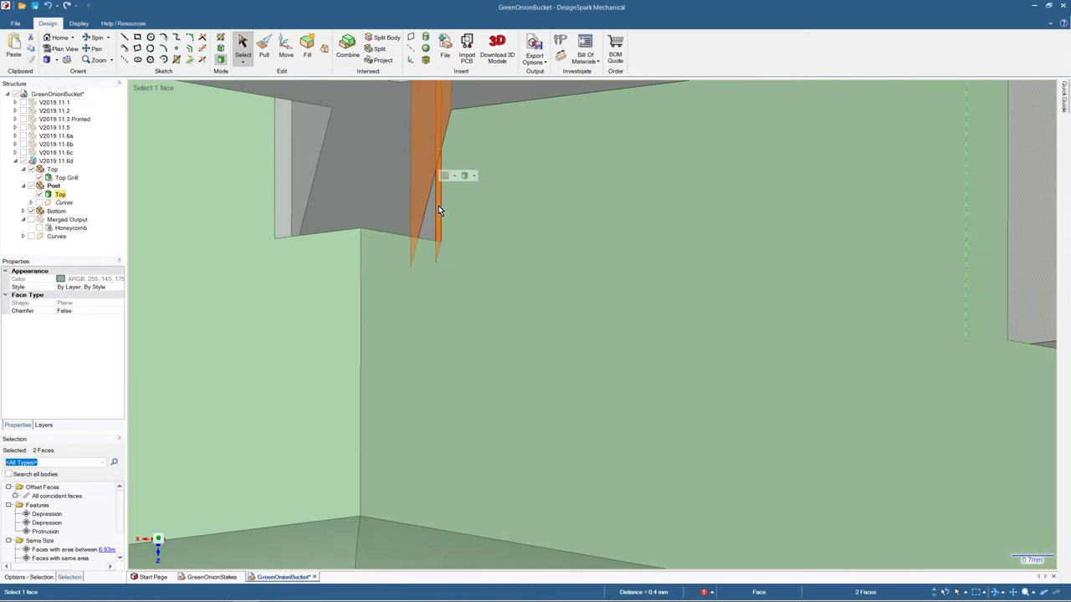
{"action": "scroll", "coordinate": [439, 205], "scroll_direction": "down", "scroll_amount": 6}
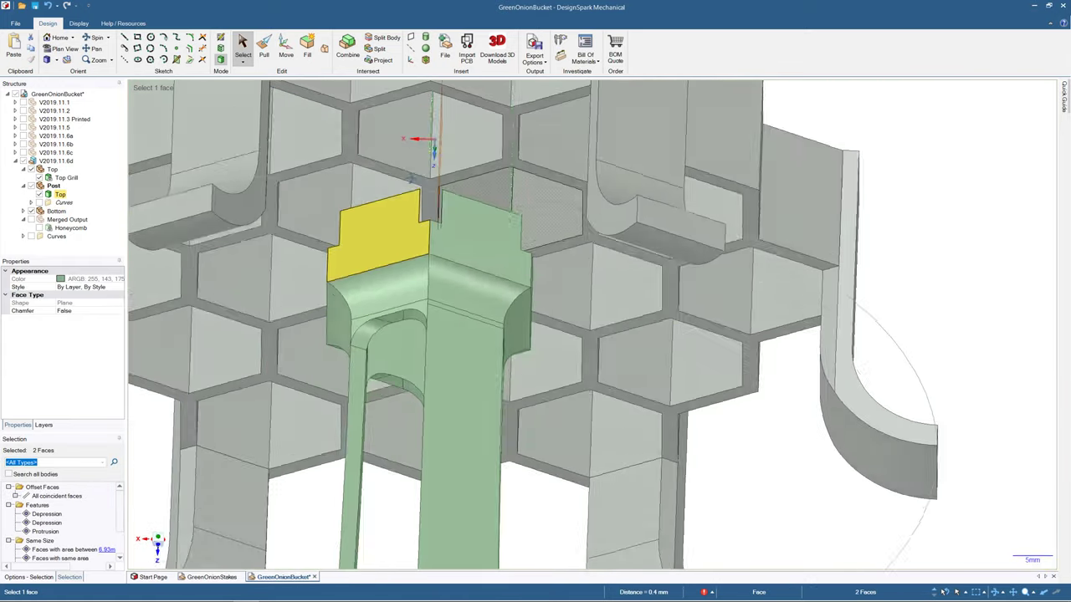
- Select the Bottom component's honeycomb face and examine in plan view how the post ring's tabs sit around its central cell
{"action": "middle_click_drag", "start_coordinate": [411, 179], "coordinate": [438, 158]}
{"action": "scroll", "coordinate": [425, 238], "scroll_direction": "up", "scroll_amount": 4}
{"action": "scroll", "coordinate": [394, 360], "scroll_direction": "down", "scroll_amount": 10}
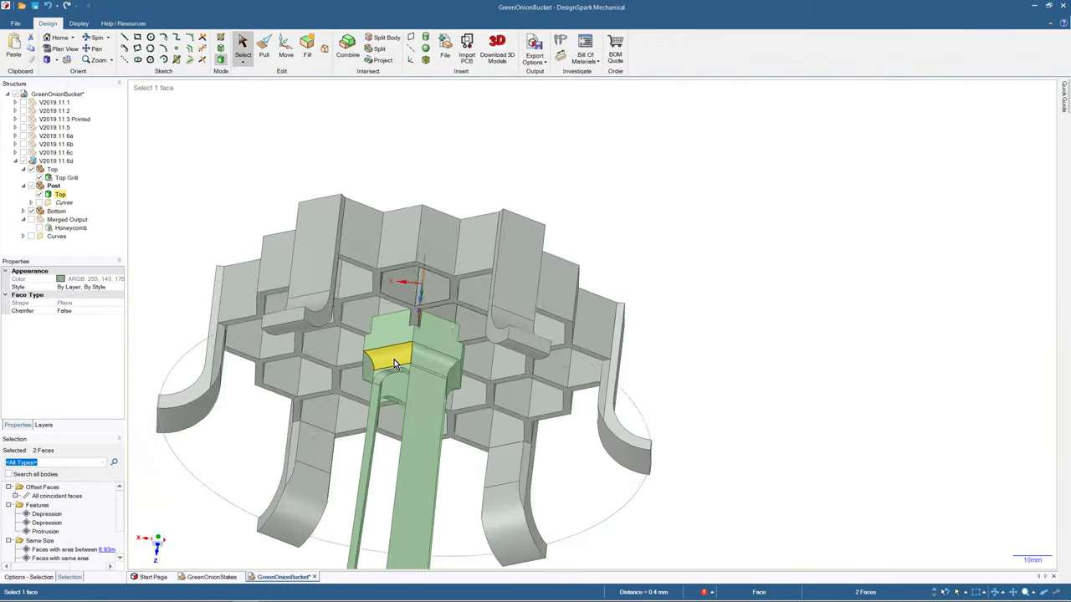
{"action": "middle_click_drag", "start_coordinate": [394, 359], "coordinate": [398, 246]}
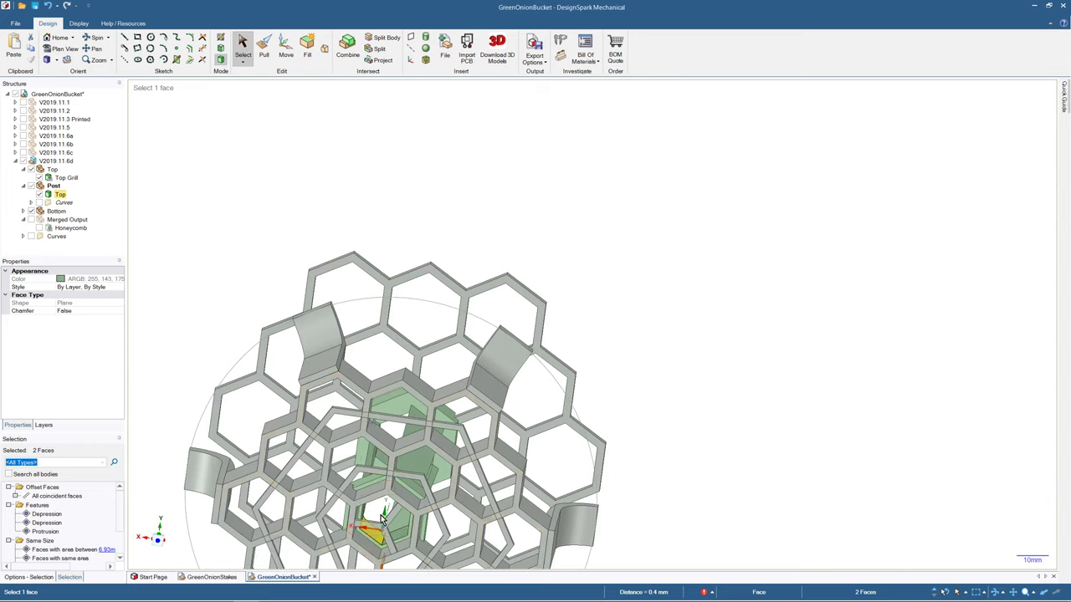
{"action": "middle_click_drag", "start_coordinate": [368, 494], "coordinate": [412, 282], "text": "shift"}
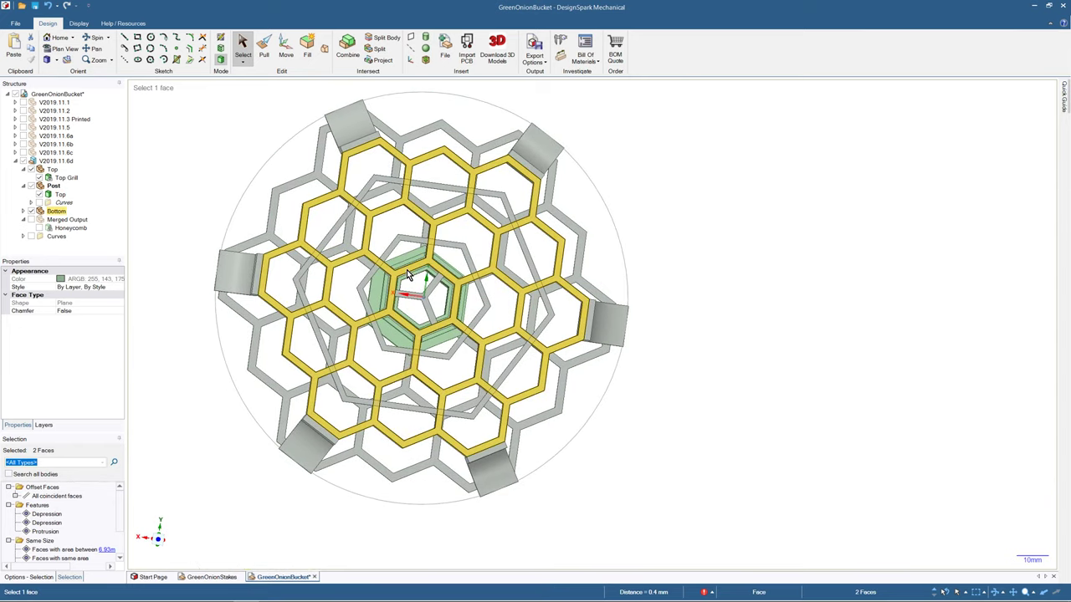
{"action": "left_click", "coordinate": [406, 270]}
{"action": "left_click", "coordinate": [62, 50]}
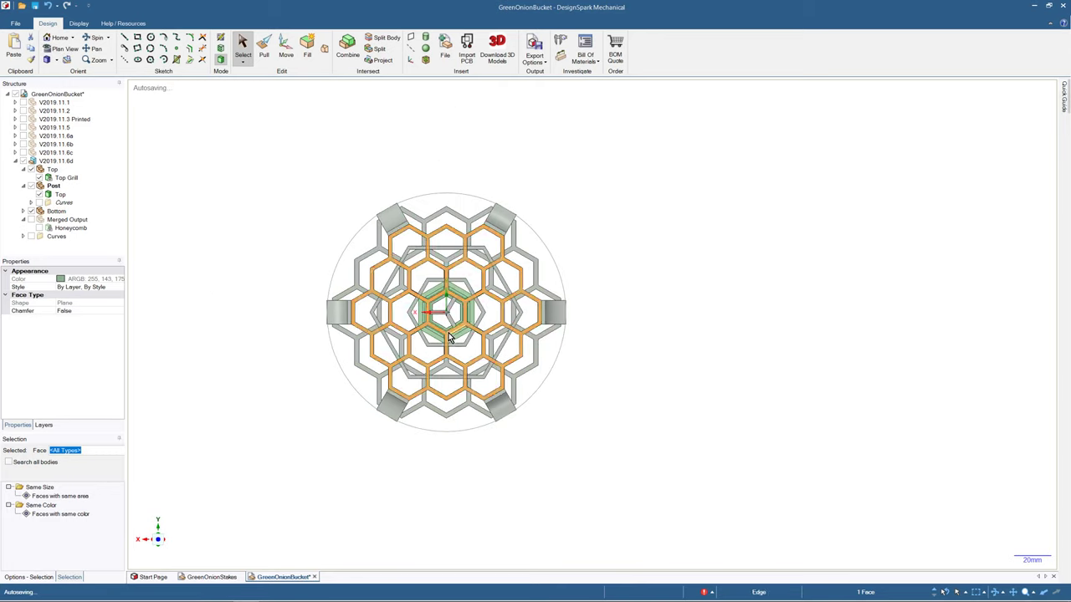
{"action": "scroll", "coordinate": [444, 312], "scroll_direction": "down", "scroll_amount": 5}
{"action": "scroll", "coordinate": [444, 313], "scroll_direction": "up", "scroll_amount": 10}
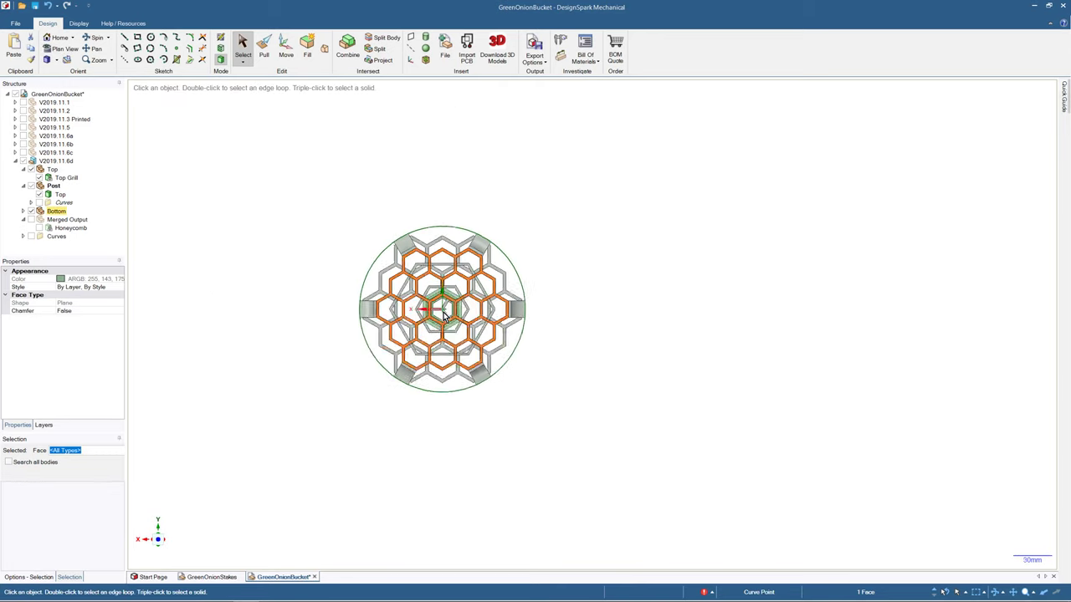
{"action": "scroll", "coordinate": [445, 318], "scroll_direction": "up", "scroll_amount": 2}
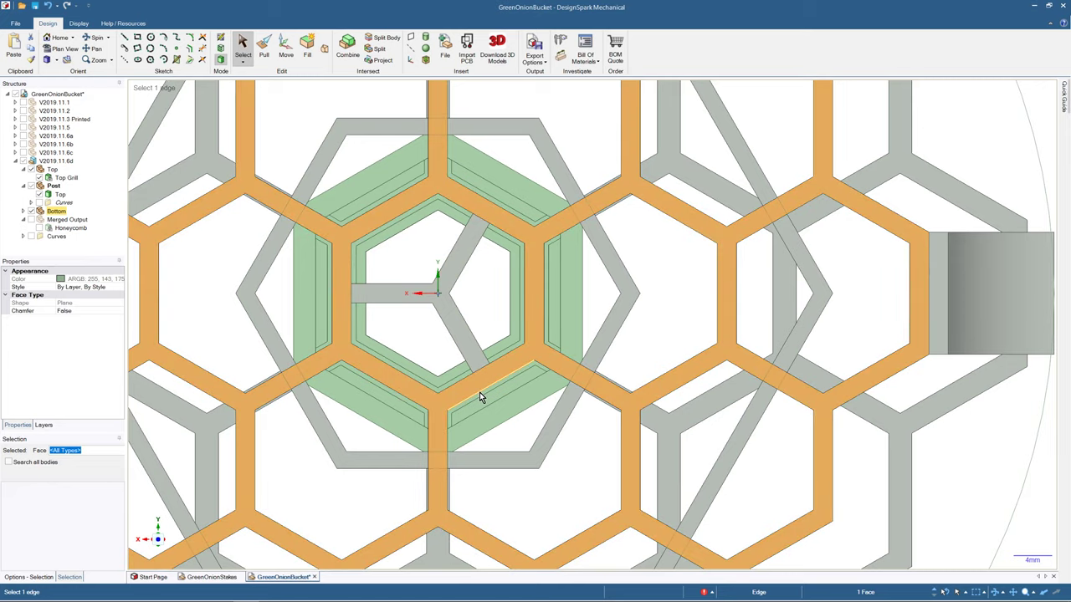
- Measure the gap between the inner wall of the Bottom component's central honeycomb cell and the facing side of the post's inner ring lip
{"action": "scroll", "coordinate": [480, 393], "scroll_direction": "down", "scroll_amount": 3}
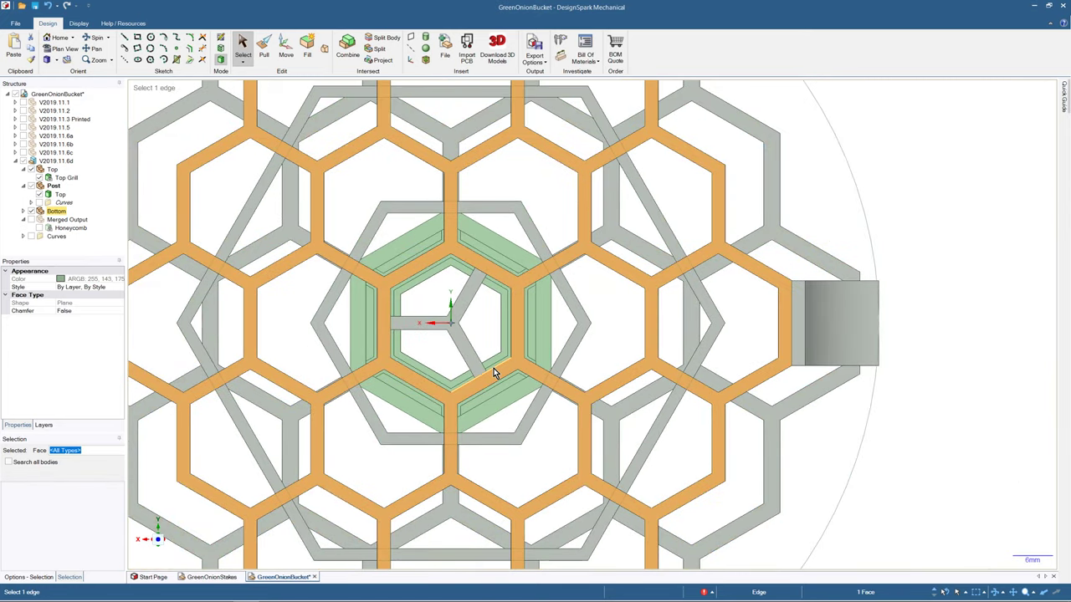
{"action": "scroll", "coordinate": [494, 368], "scroll_direction": "up", "scroll_amount": 5}
{"action": "scroll", "coordinate": [496, 371], "scroll_direction": "up", "scroll_amount": 3}
{"action": "middle_click_drag", "start_coordinate": [502, 356], "coordinate": [490, 343]}
{"action": "scroll", "coordinate": [488, 330], "scroll_direction": "up", "scroll_amount": 4}
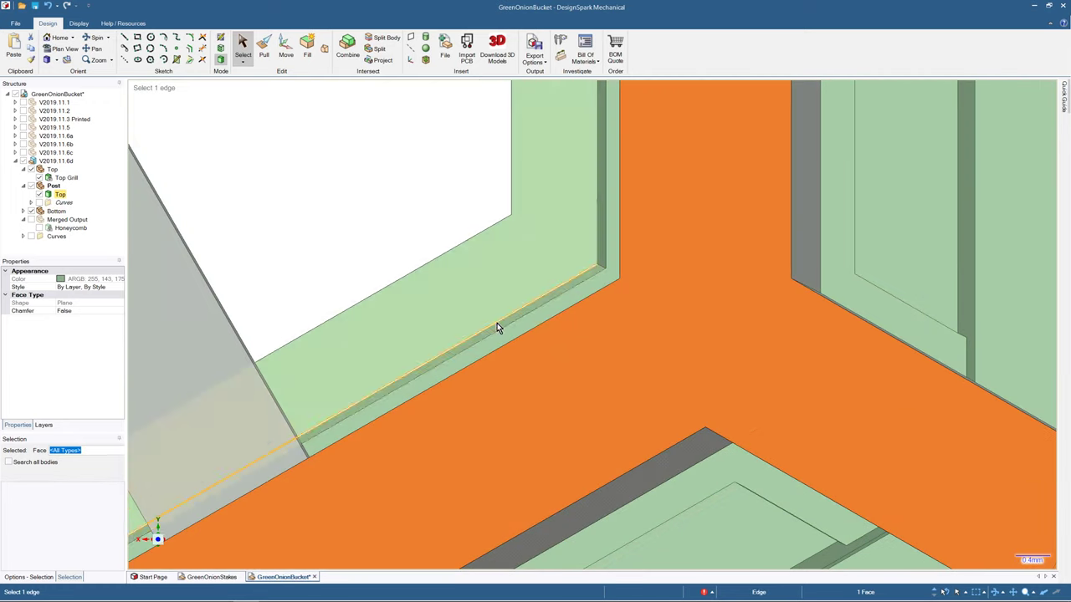
{"action": "left_click", "coordinate": [479, 316]}
{"action": "scroll", "coordinate": [483, 328], "scroll_direction": "down", "scroll_amount": 2}
{"action": "left_click", "coordinate": [486, 333]}
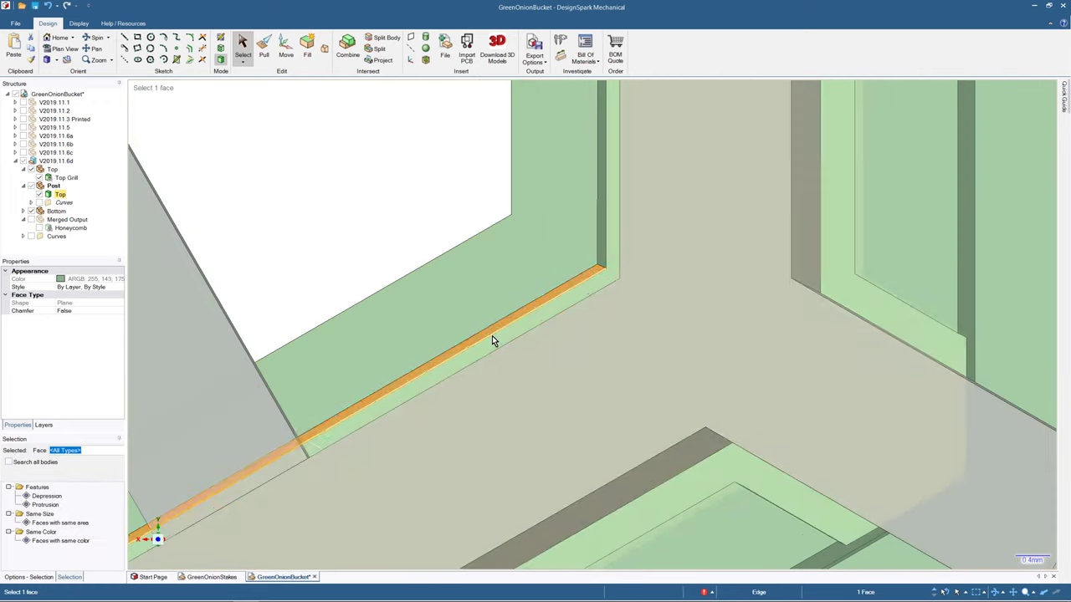
{"action": "scroll", "coordinate": [495, 347], "scroll_direction": "down", "scroll_amount": 2}
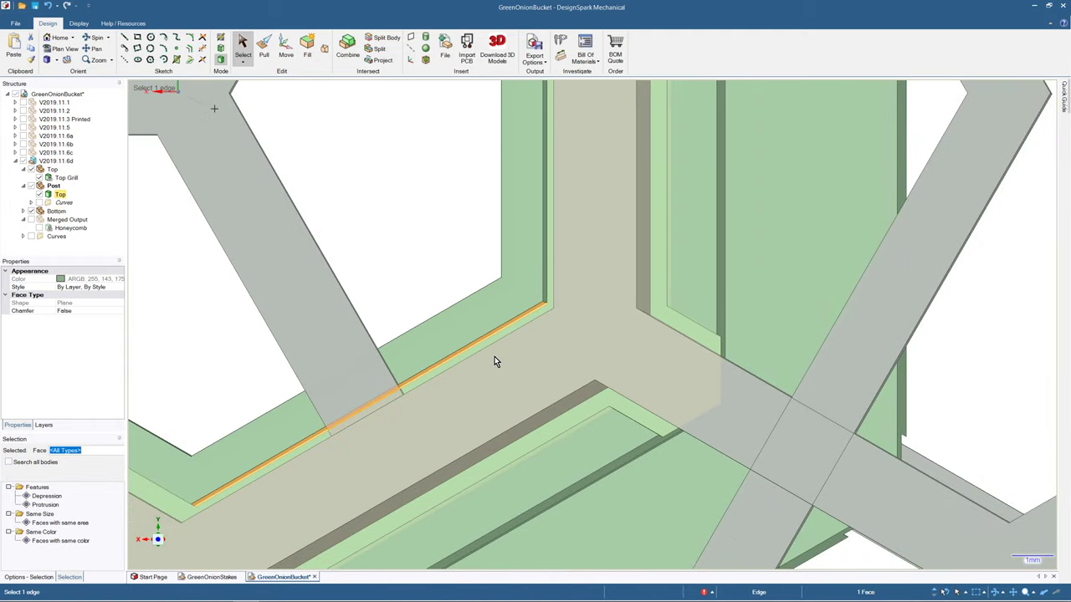
{"action": "scroll", "coordinate": [490, 343], "scroll_direction": "down", "scroll_amount": 3}
{"action": "scroll", "coordinate": [487, 328], "scroll_direction": "down", "scroll_amount": 5}
{"action": "mouse_move", "coordinate": [487, 328]}
{"action": "middle_mouse_down"}
{"action": "mouse_move", "coordinate": [463, 313]}
{"action": "mouse_move", "coordinate": [490, 314]}
{"action": "middle_mouse_up"}
{"action": "scroll", "coordinate": [492, 326], "scroll_direction": "up", "scroll_amount": 4}
{"action": "middle_click_drag", "start_coordinate": [540, 408], "coordinate": [502, 372]}
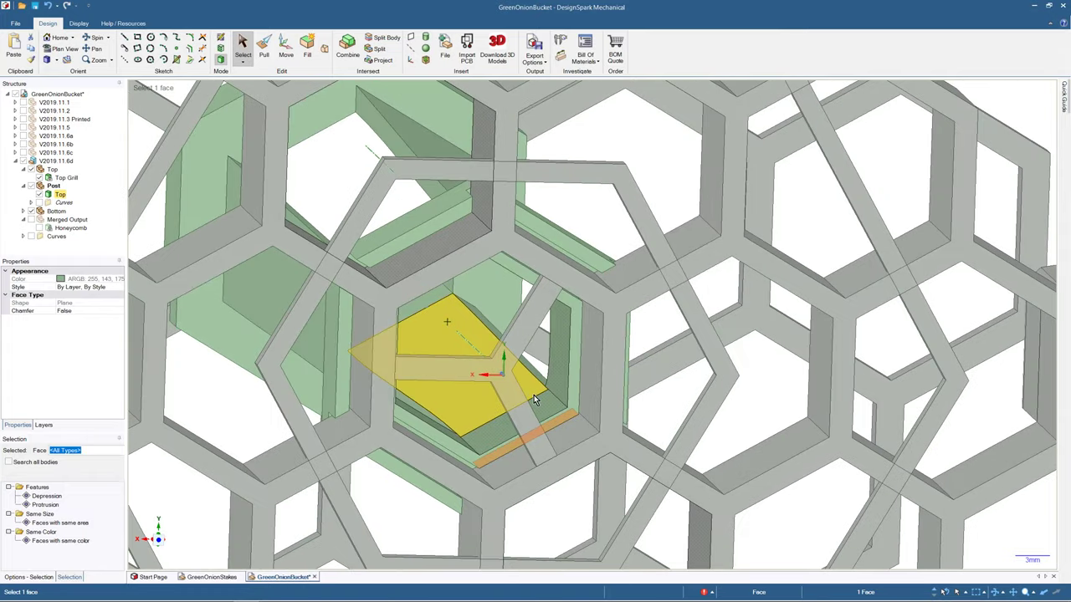
{"action": "left_click", "coordinate": [567, 429], "text": "ctrl"}
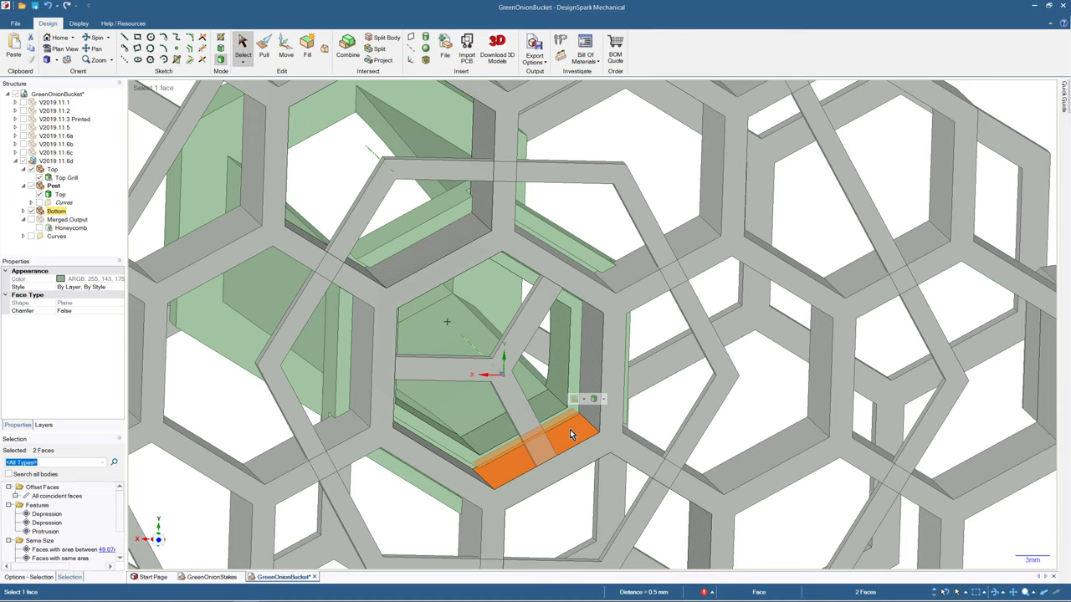
{"action": "middle_click_drag", "start_coordinate": [570, 430], "coordinate": [556, 418]}
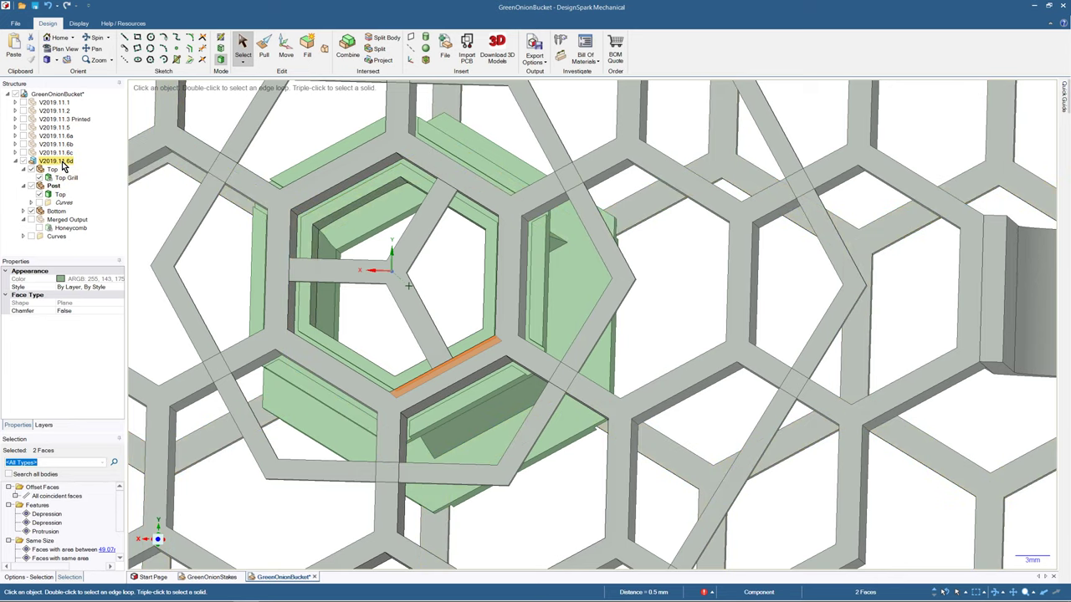
- Hide the Bottom component and pull all same-area tab end faces on the post's bottom ring by 0.1 mm
{"action": "left_click", "coordinate": [34, 215]}
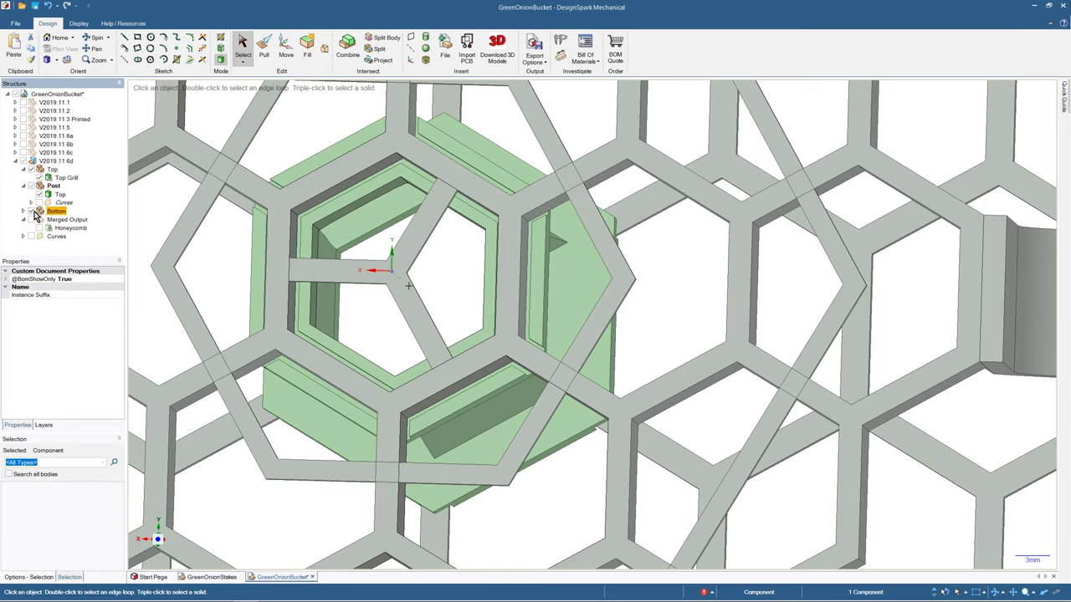
{"action": "left_click", "coordinate": [32, 213]}
{"action": "left_click", "coordinate": [32, 214]}
{"action": "left_click", "coordinate": [31, 213]}
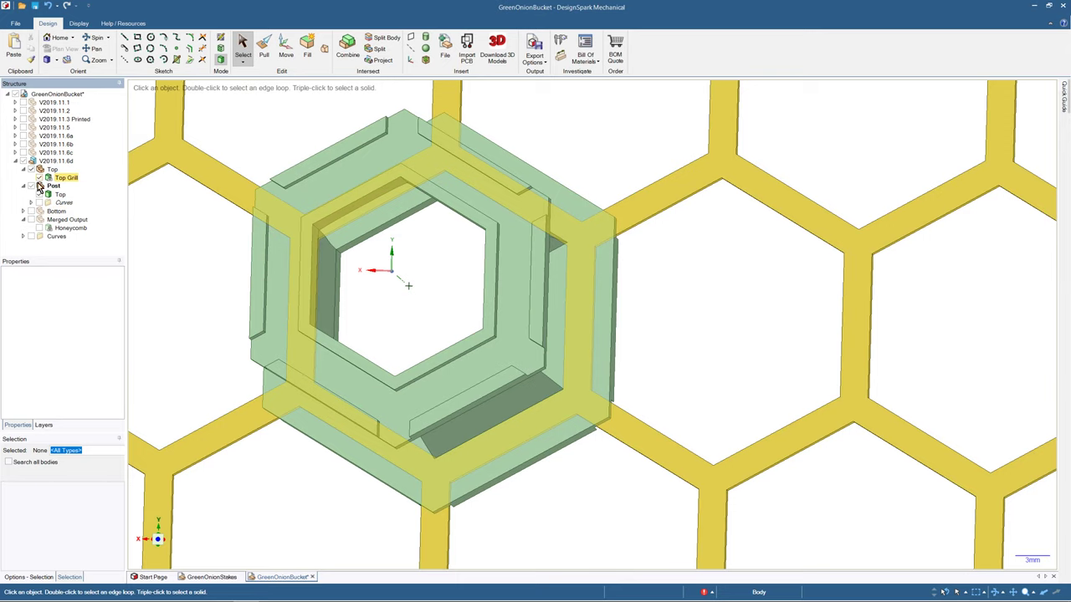
{"action": "mouse_move", "coordinate": [199, 215]}
{"action": "middle_mouse_down"}
{"action": "mouse_move", "coordinate": [197, 186]}
{"action": "mouse_move", "coordinate": [199, 209]}
{"action": "middle_mouse_up"}
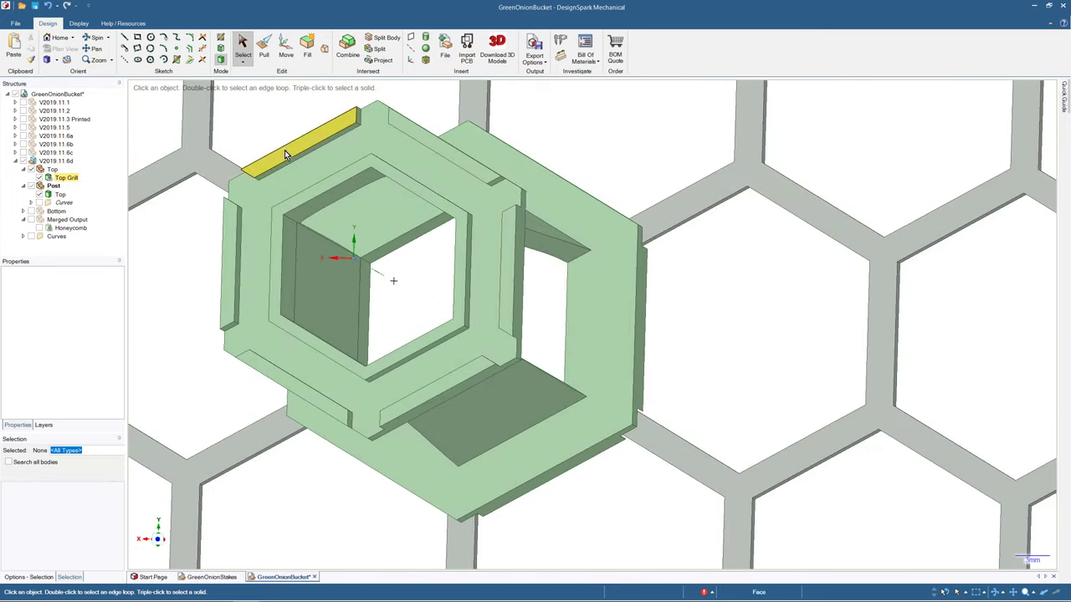
{"action": "left_click", "coordinate": [358, 116]}
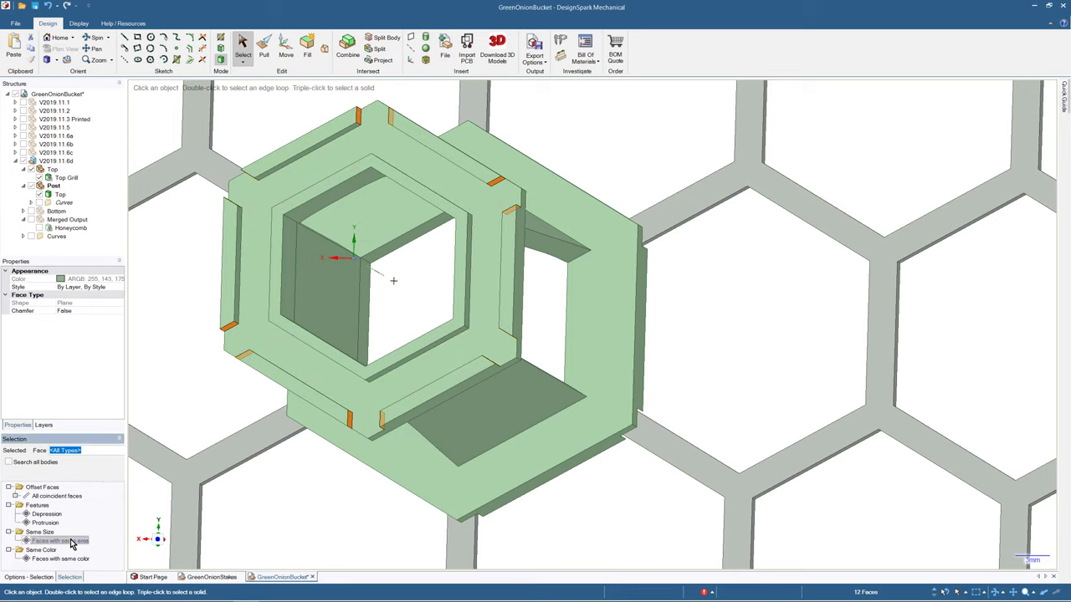
{"action": "left_click", "coordinate": [267, 50]}
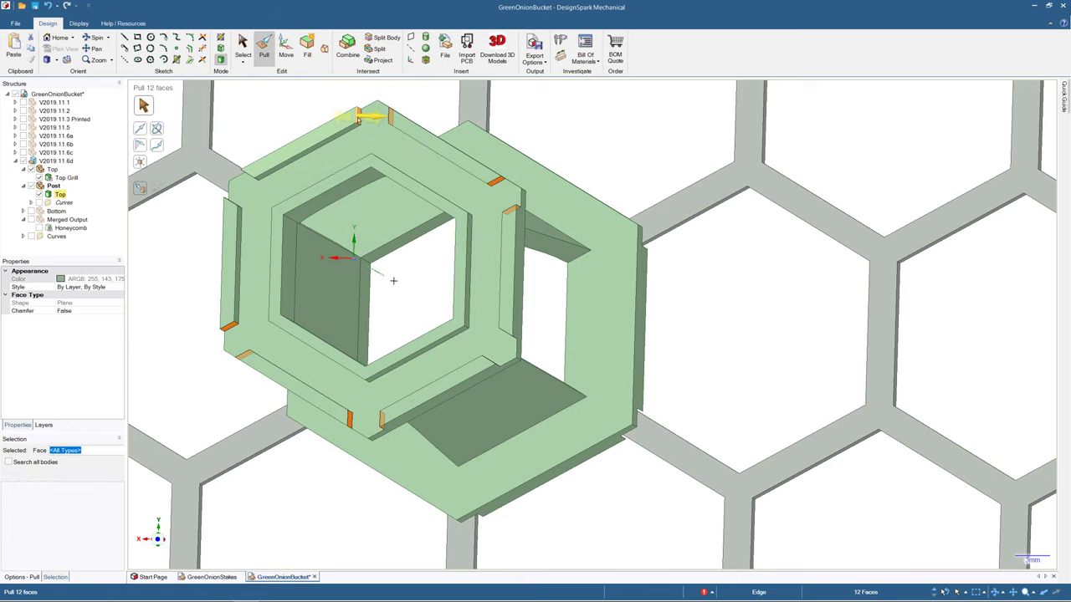
{"action": "scroll", "coordinate": [400, 313], "scroll_direction": "up", "scroll_amount": 1}
{"action": "scroll", "coordinate": [400, 313], "scroll_direction": "up", "scroll_amount": 2}
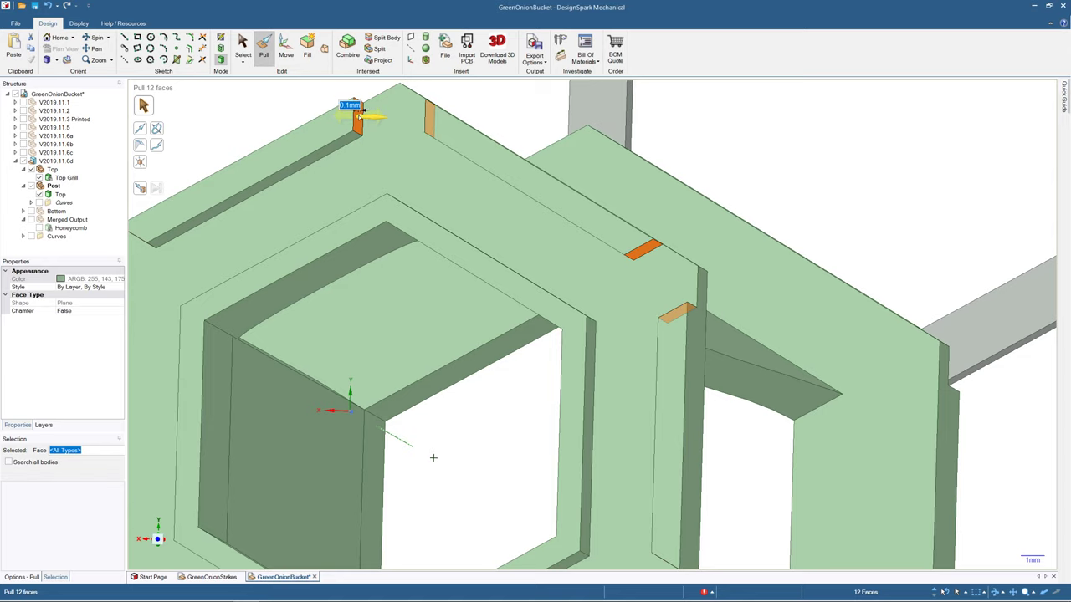
- Show the Bottom component again and examine how the post's tab ends sit between the honeycomb ribs
{"action": "left_click", "coordinate": [31, 211]}
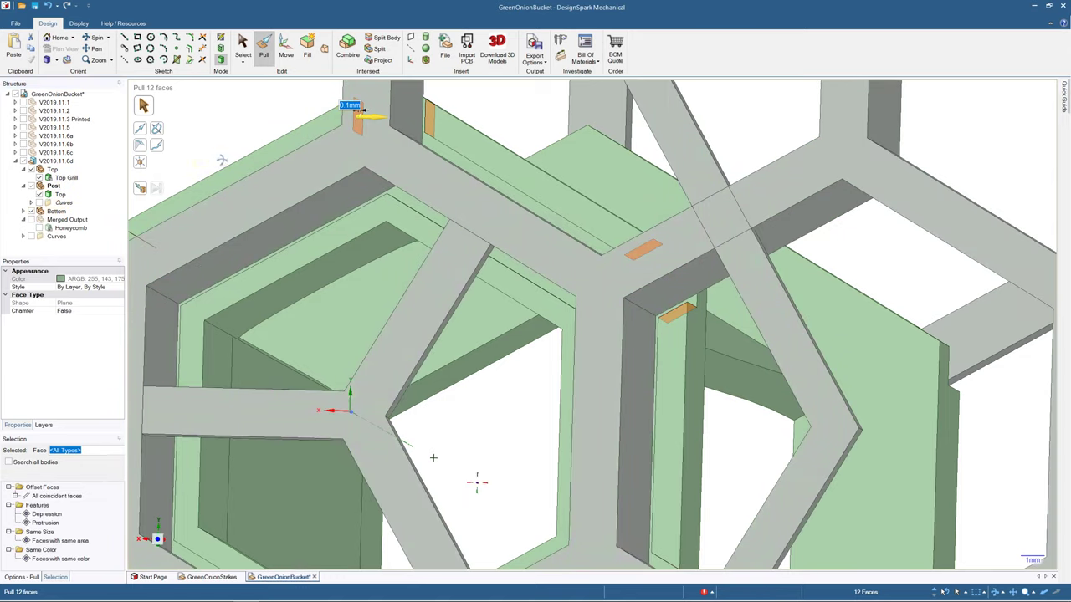
{"action": "mouse_move", "coordinate": [222, 160]}
{"action": "middle_mouse_down"}
{"action": "mouse_move", "coordinate": [241, 165]}
{"action": "mouse_move", "coordinate": [221, 167]}
{"action": "middle_mouse_up"}
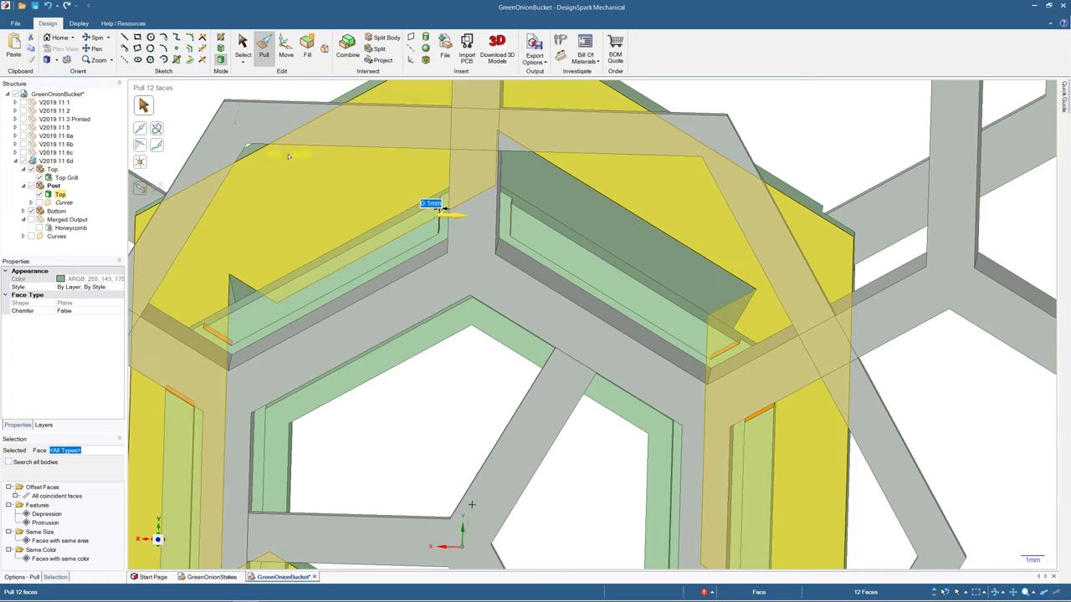
{"action": "middle_click_drag", "start_coordinate": [289, 155], "coordinate": [289, 152]}
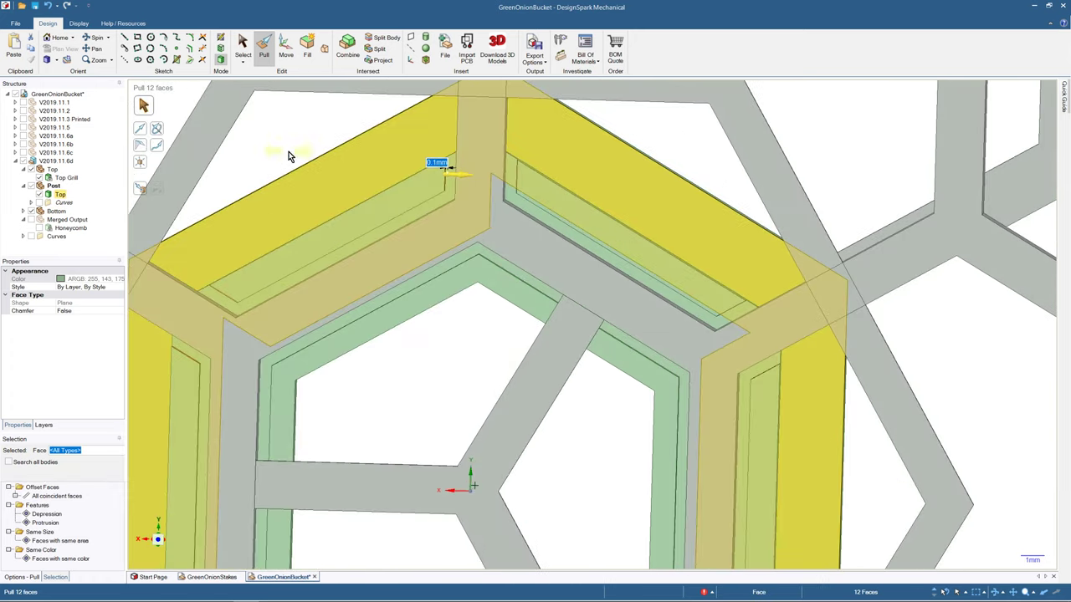
{"action": "mouse_move", "coordinate": [441, 175]}
{"action": "middle_mouse_down"}
{"action": "mouse_move", "coordinate": [416, 174]}
{"action": "mouse_move", "coordinate": [428, 176]}
{"action": "middle_mouse_up"}
{"action": "left_click", "coordinate": [233, 161]}
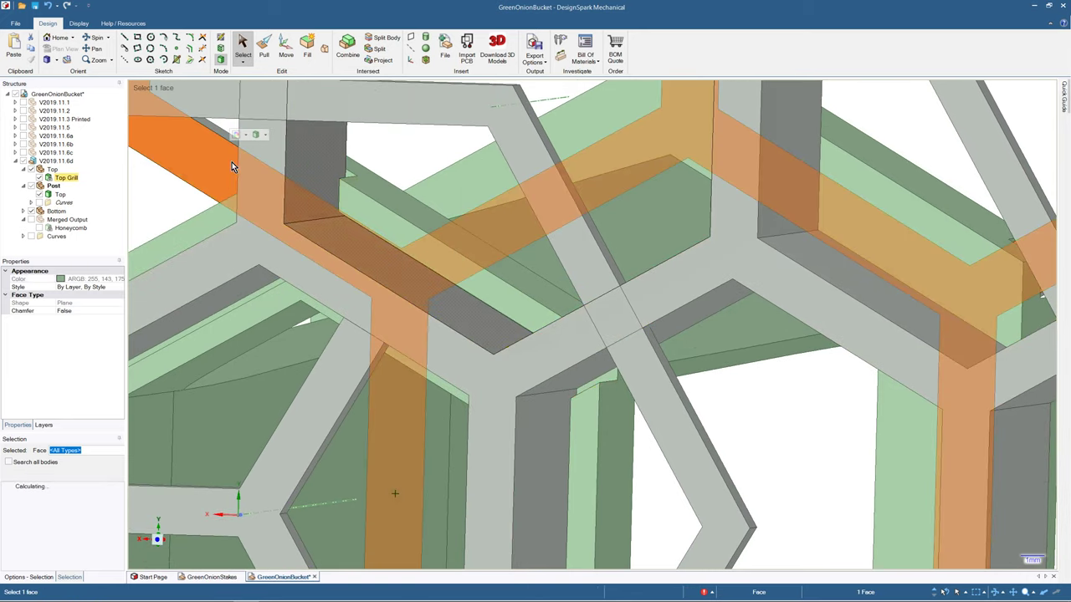
{"action": "middle_click_drag", "start_coordinate": [224, 180], "coordinate": [228, 166]}
{"action": "middle_click_drag", "start_coordinate": [224, 166], "coordinate": [223, 174]}
{"action": "middle_click_drag", "start_coordinate": [296, 171], "coordinate": [302, 183]}
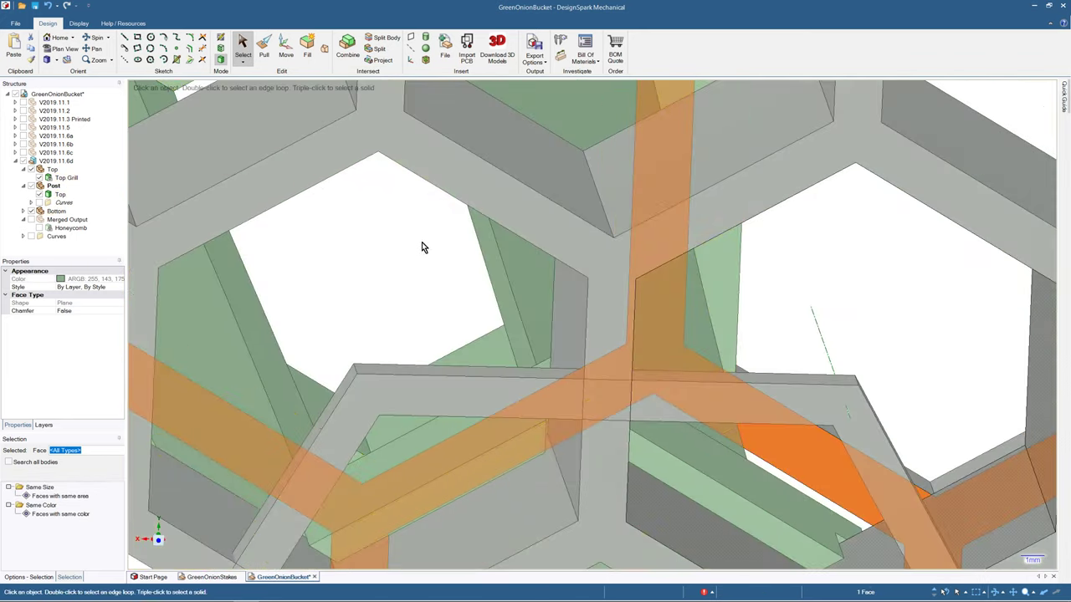
- Measure the gap between a Bottom honeycomb rib side and the adjacent end face of a post ring tab
{"action": "scroll", "coordinate": [422, 244], "scroll_direction": "down", "scroll_amount": 4}
{"action": "middle_click_drag", "start_coordinate": [516, 337], "coordinate": [512, 329]}
{"action": "scroll", "coordinate": [505, 315], "scroll_direction": "up", "scroll_amount": 5}
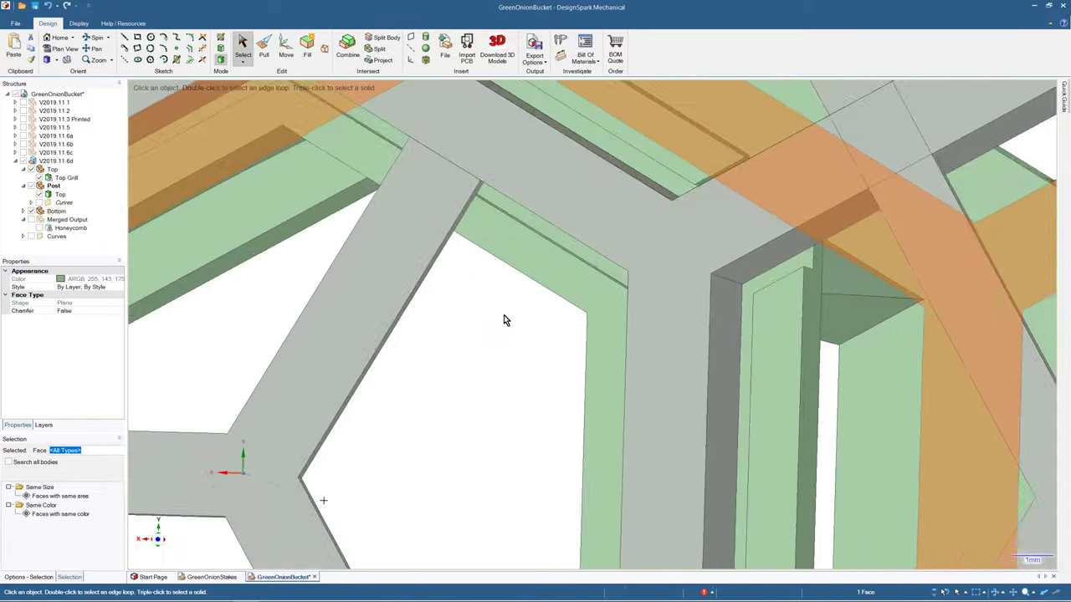
{"action": "scroll", "coordinate": [504, 315], "scroll_direction": "down", "scroll_amount": 3}
{"action": "scroll", "coordinate": [504, 313], "scroll_direction": "up", "scroll_amount": 3}
{"action": "scroll", "coordinate": [504, 311], "scroll_direction": "down", "scroll_amount": 9}
{"action": "scroll", "coordinate": [479, 278], "scroll_direction": "up", "scroll_amount": 5}
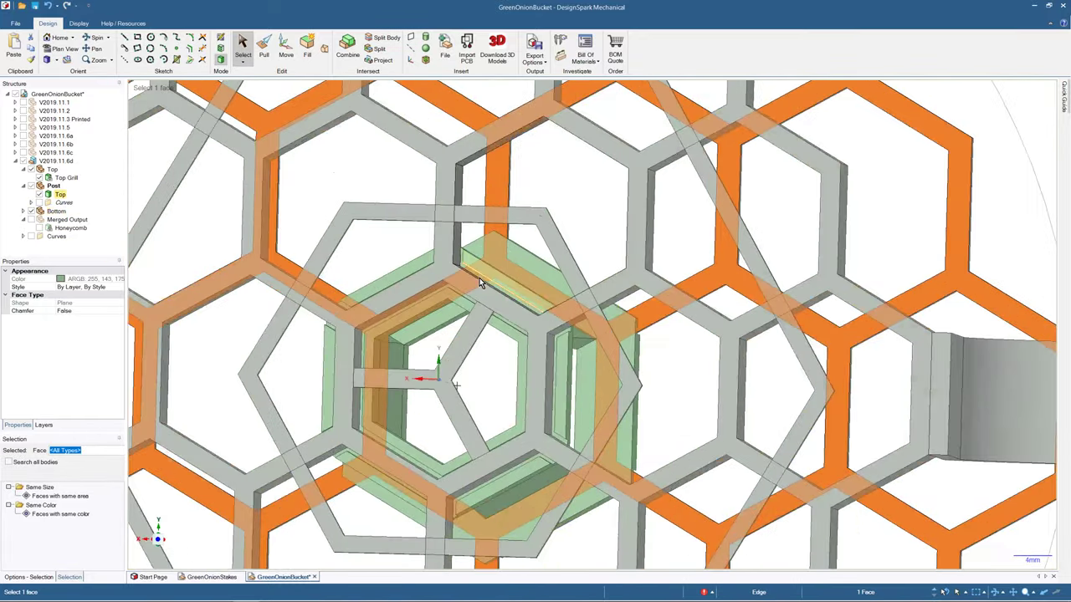
{"action": "middle_click_drag", "start_coordinate": [480, 278], "coordinate": [456, 242]}
{"action": "left_click", "coordinate": [432, 229]}
{"action": "scroll", "coordinate": [520, 253], "scroll_direction": "up", "scroll_amount": 5}
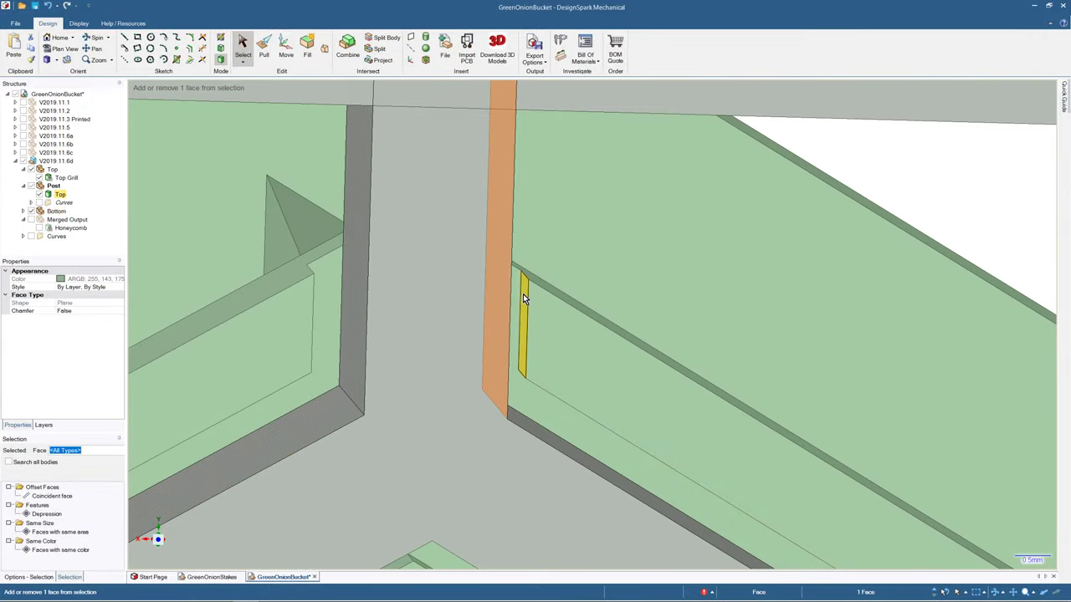
{"action": "left_click", "coordinate": [523, 294], "text": "ctrl"}
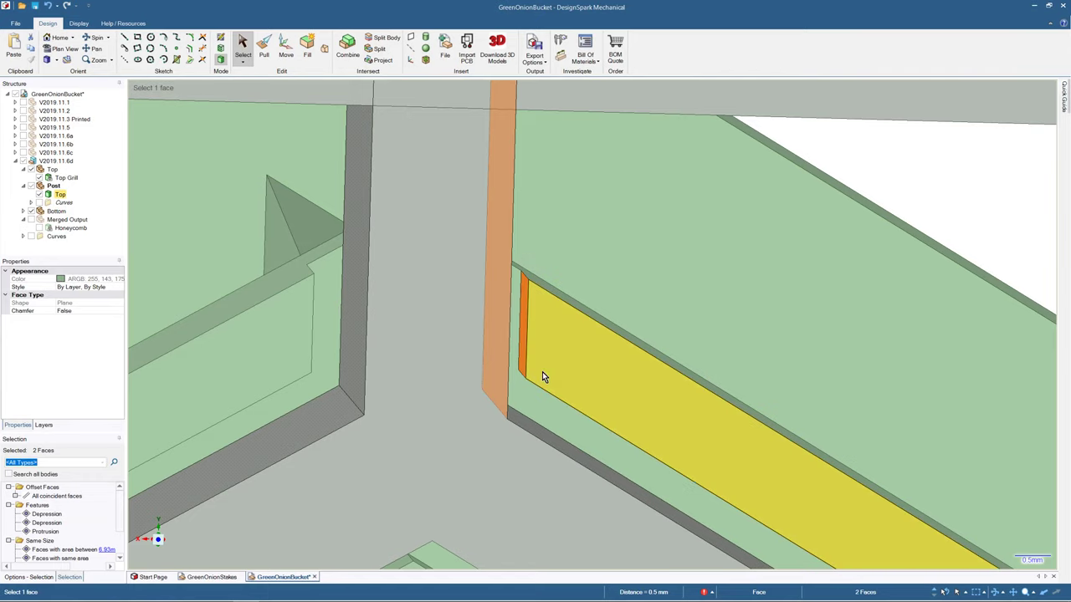
- Measure the gap between the Bottom honeycomb rib and the long side of the neighbouring post tab, then clear the selection
{"action": "left_click", "coordinate": [312, 415]}
{"action": "middle_click_drag", "start_coordinate": [299, 360], "coordinate": [271, 253]}
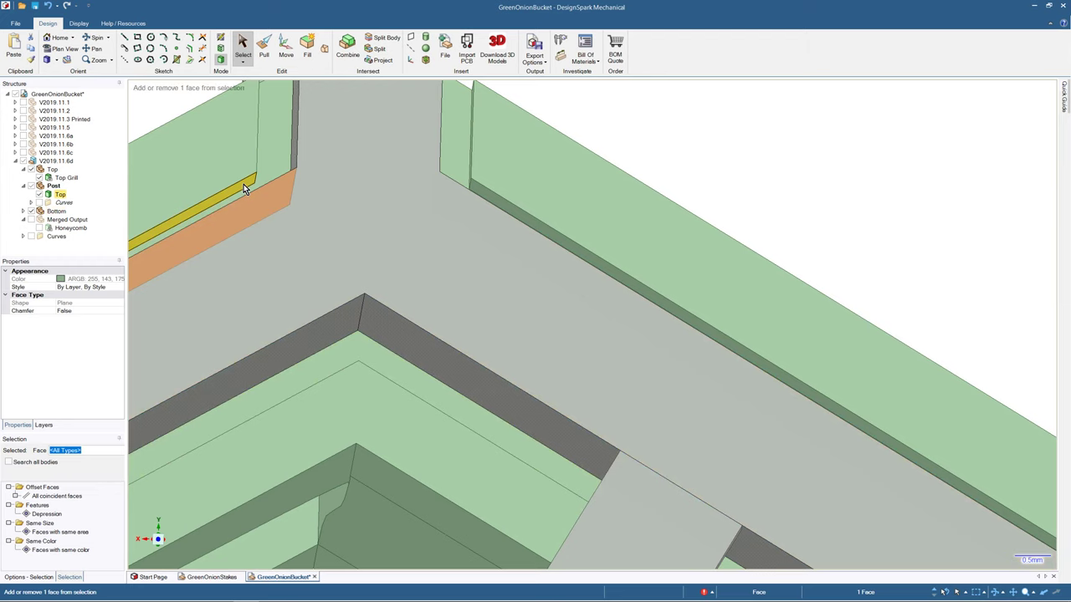
{"action": "left_click", "coordinate": [243, 184], "text": "ctrl"}
{"action": "key", "text": "z"}
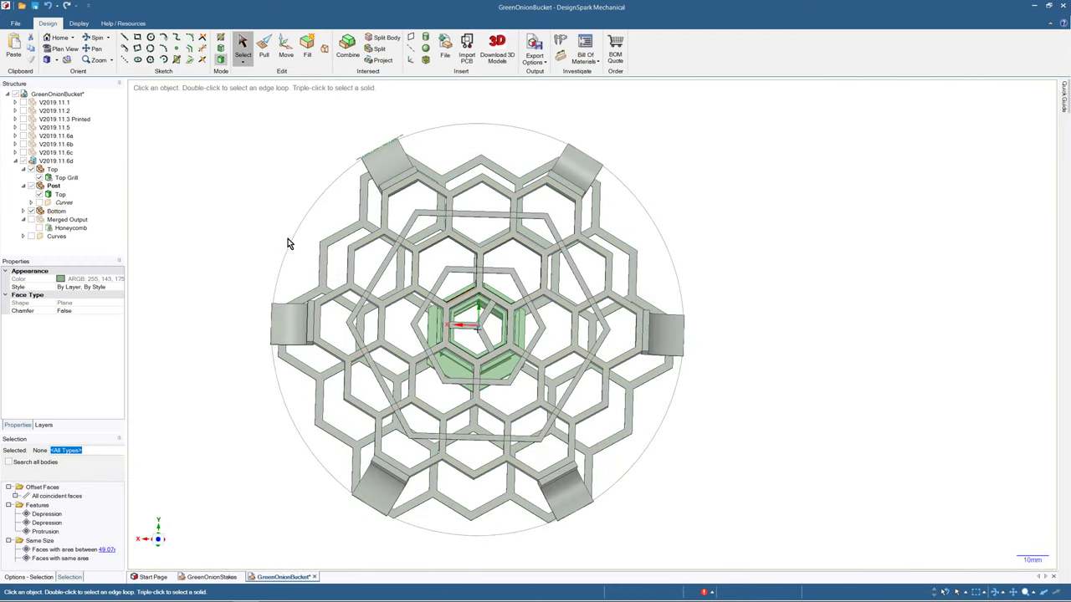
{"action": "left_click", "coordinate": [287, 243]}
- Measure the gap between a Top Grill rib side and the adjacent tab end face on the post's top ring
{"action": "middle_click_drag", "start_coordinate": [246, 182], "coordinate": [296, 262]}
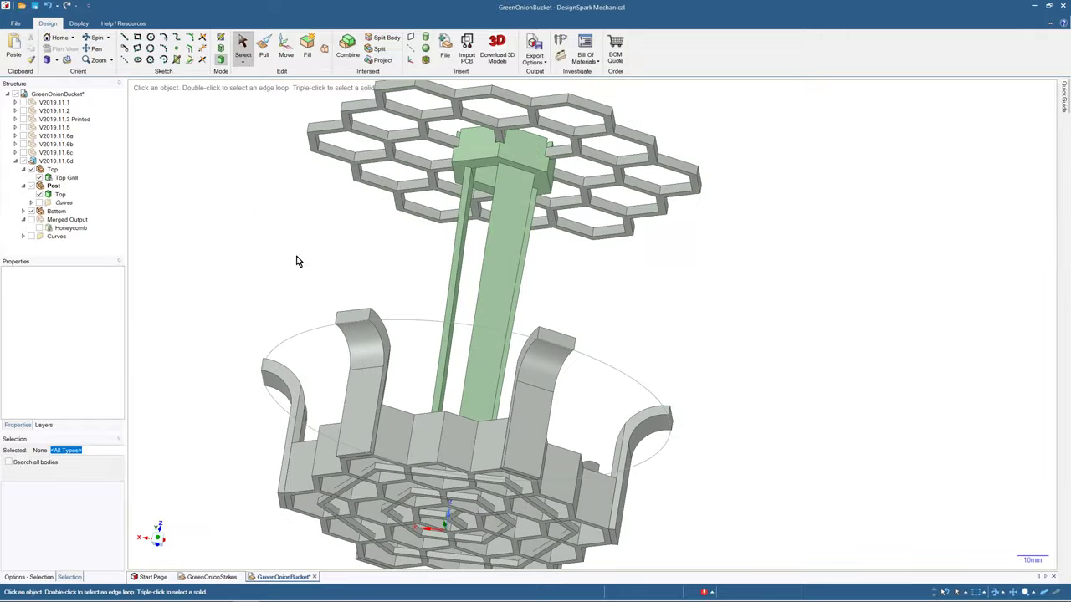
{"action": "scroll", "coordinate": [466, 149], "scroll_direction": "up", "scroll_amount": 10}
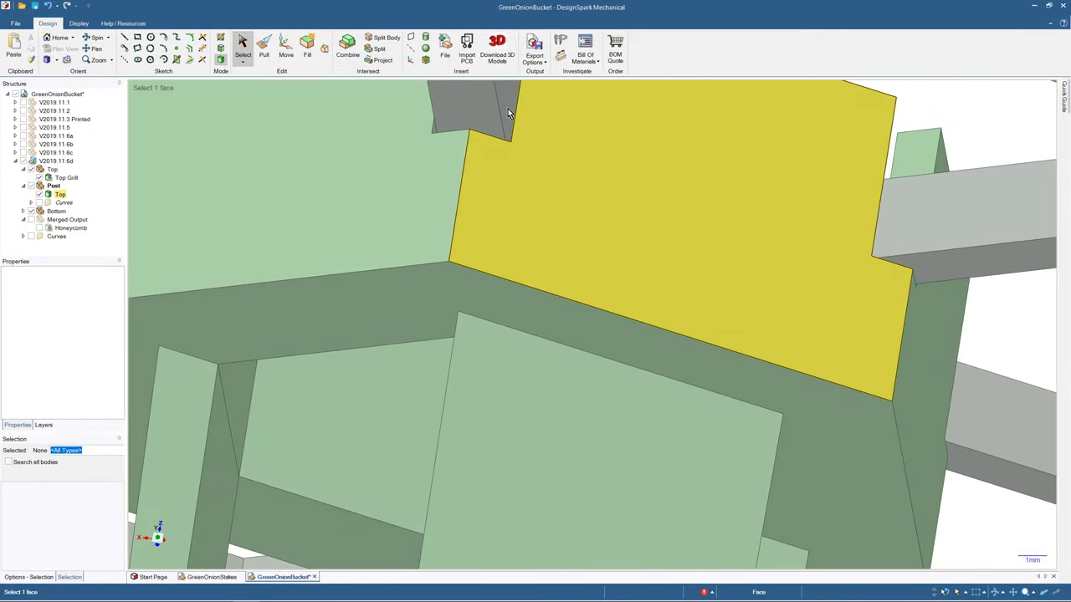
{"action": "left_click", "coordinate": [508, 110]}
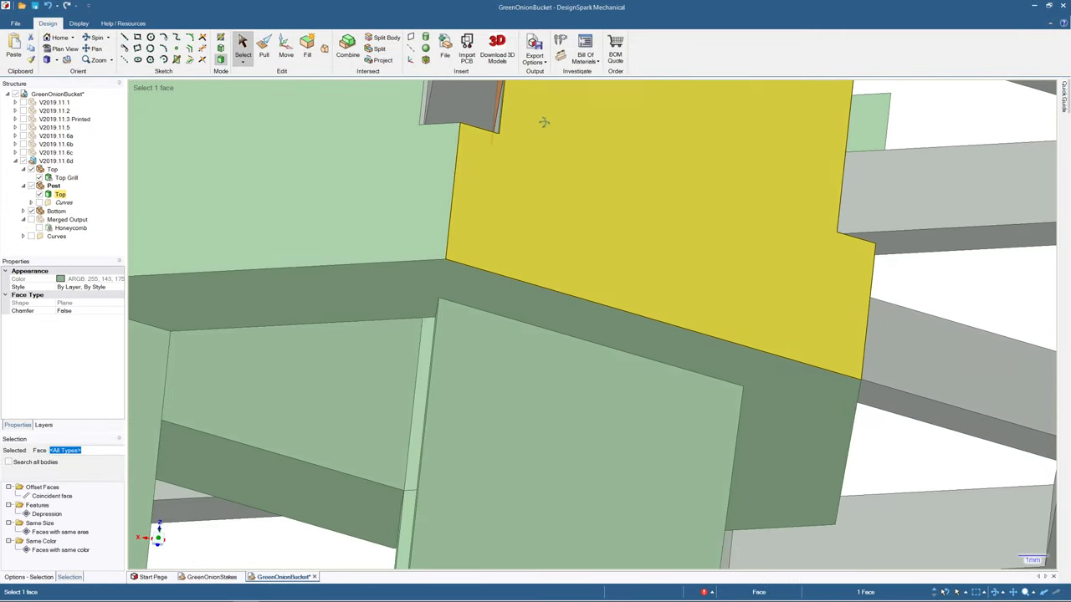
{"action": "scroll", "coordinate": [544, 123], "scroll_direction": "down", "scroll_amount": 3}
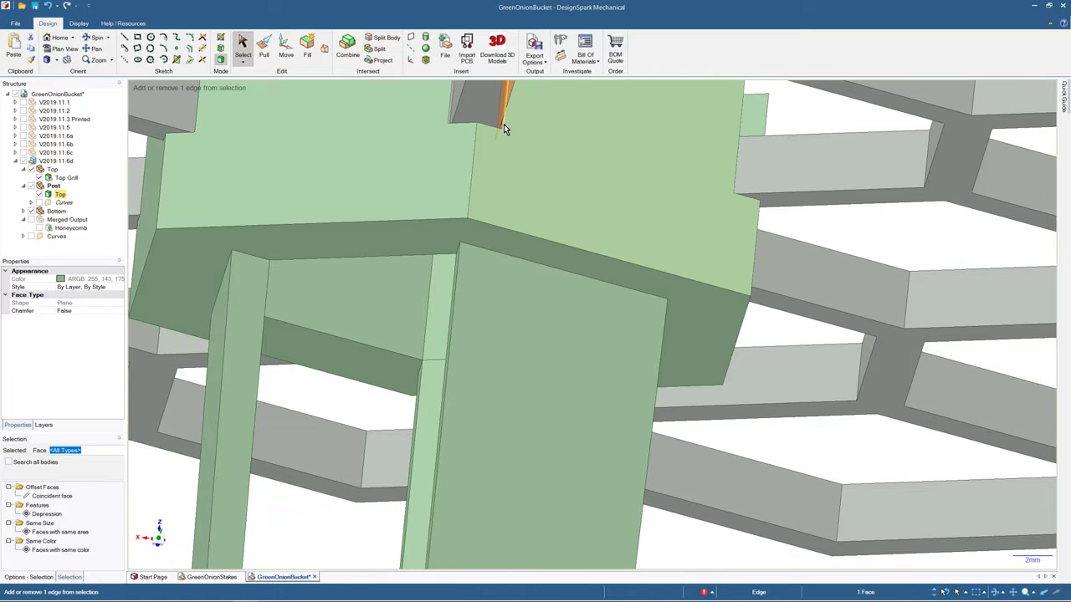
{"action": "scroll", "coordinate": [504, 123], "scroll_direction": "up", "scroll_amount": 5}
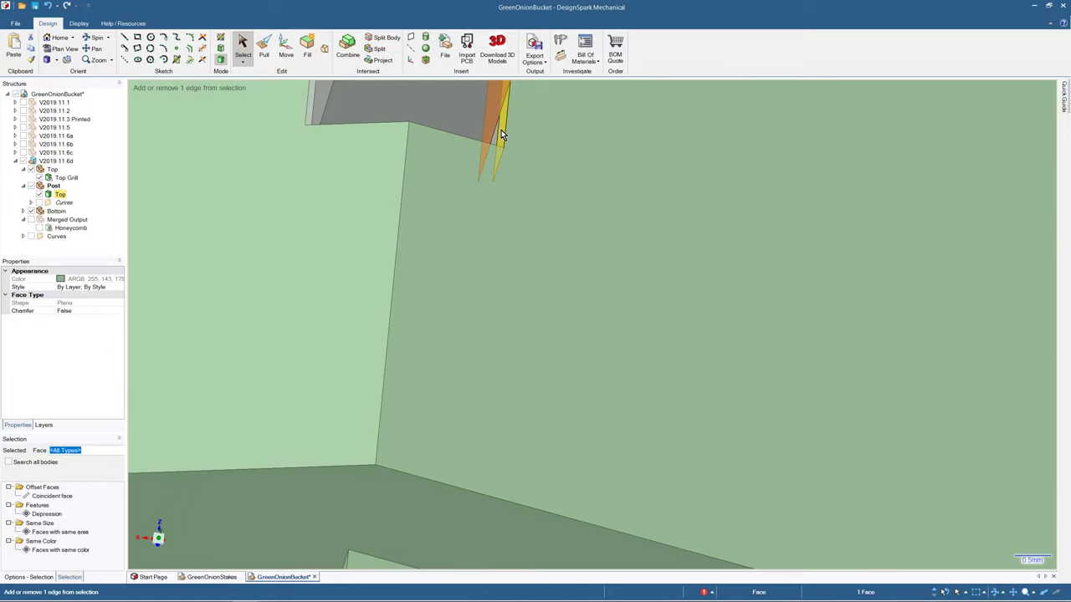
{"action": "left_click", "coordinate": [501, 130], "text": "ctrl"}
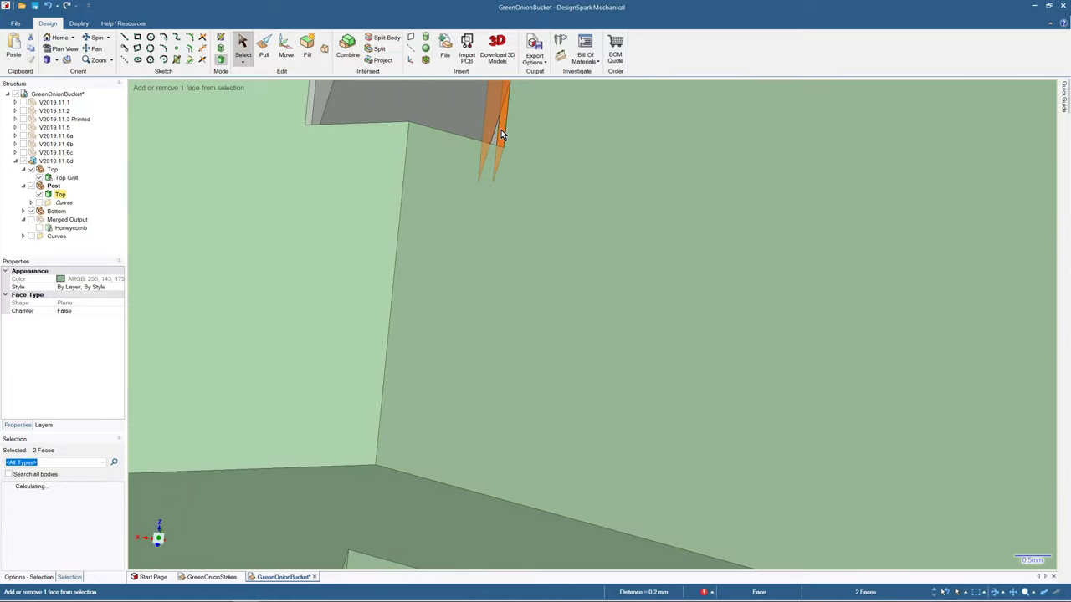
- Save the GreenOnionBucket design and examine how the post's top ring sits around the Top Grill's honeycomb cell
{"action": "scroll", "coordinate": [502, 143], "scroll_direction": "down", "scroll_amount": 8}
{"action": "scroll", "coordinate": [496, 148], "scroll_direction": "down", "scroll_amount": 8}
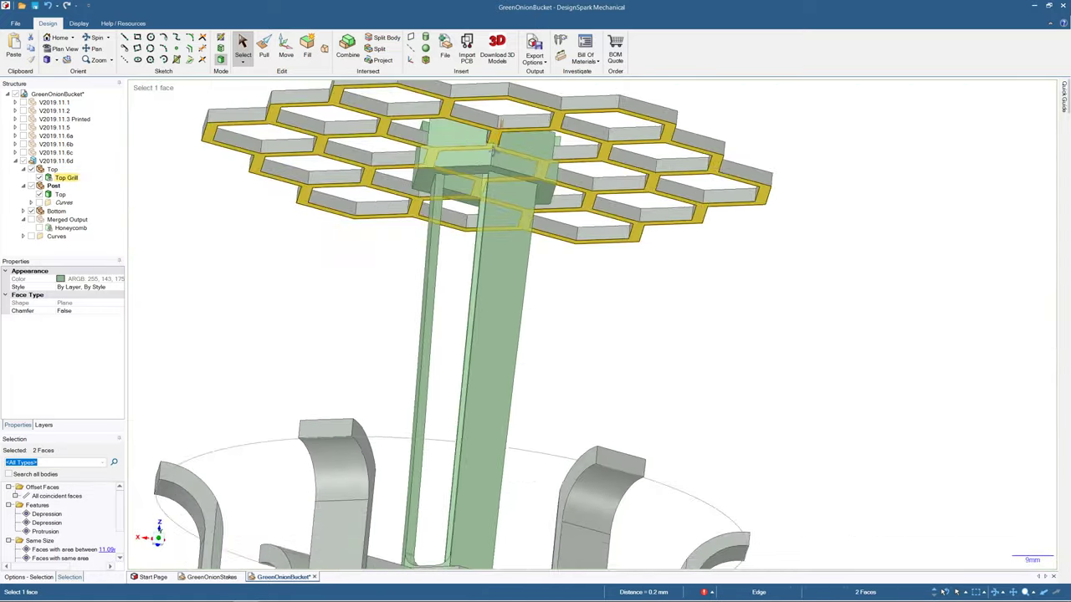
{"action": "middle_click_drag", "start_coordinate": [497, 199], "coordinate": [477, 216]}
{"action": "scroll", "coordinate": [478, 283], "scroll_direction": "up", "scroll_amount": 5}
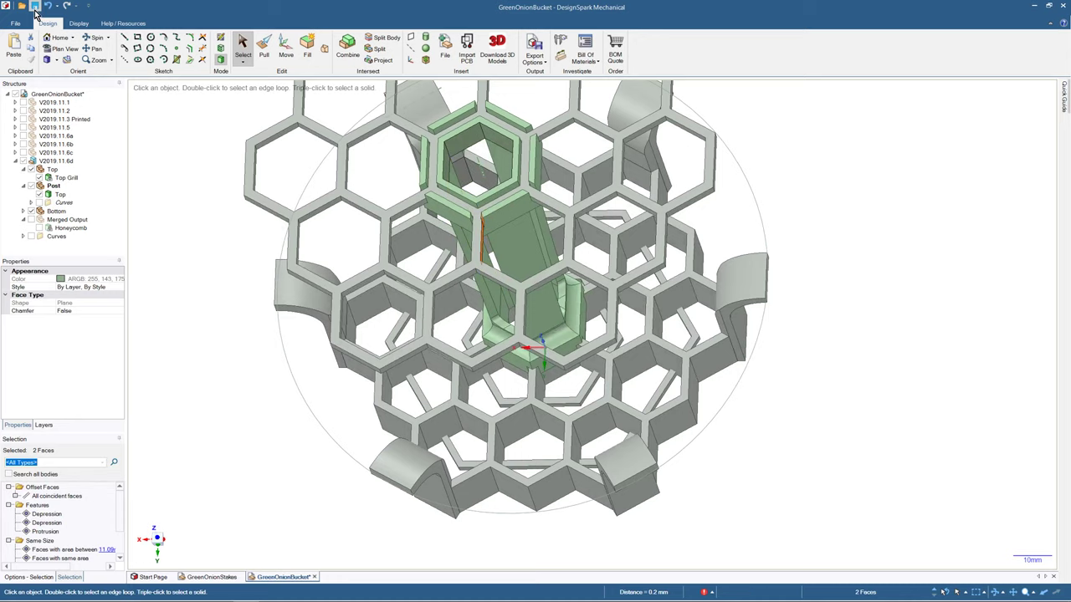
{"action": "middle_click_drag", "start_coordinate": [176, 212], "coordinate": [170, 272]}
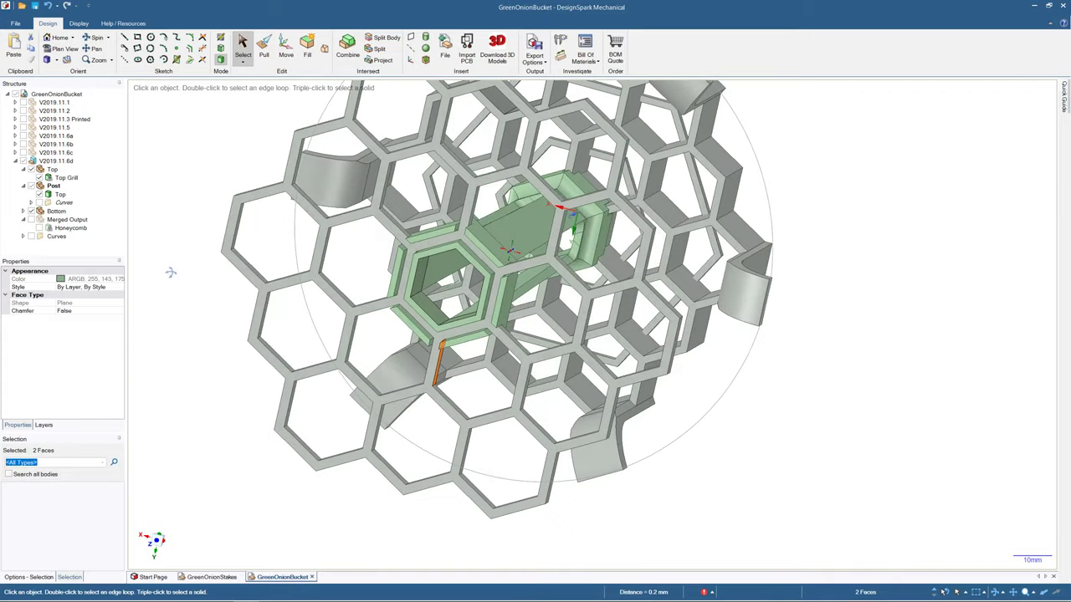
{"action": "scroll", "coordinate": [330, 246], "scroll_direction": "down", "scroll_amount": 3}
{"action": "scroll", "coordinate": [406, 246], "scroll_direction": "up", "scroll_amount": 8}
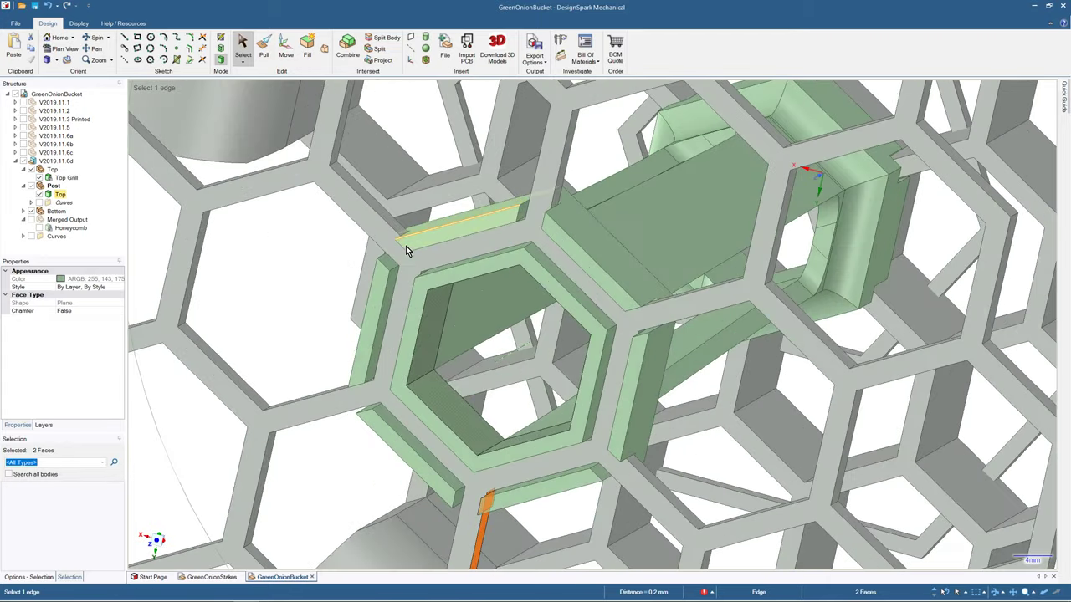
{"action": "middle_click_drag", "start_coordinate": [391, 246], "coordinate": [455, 222]}
{"action": "scroll", "coordinate": [574, 202], "scroll_direction": "down", "scroll_amount": 3}
{"action": "scroll", "coordinate": [574, 202], "scroll_direction": "up", "scroll_amount": 6}
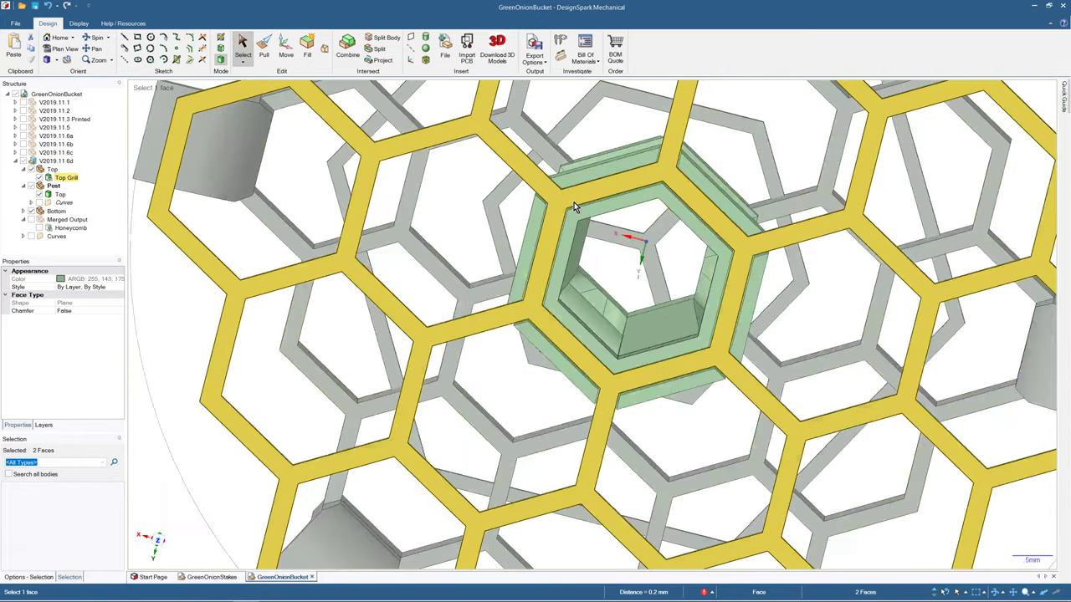
- Hide the Top component and examine the tabs around the post's top ring
{"action": "left_click", "coordinate": [539, 237]}
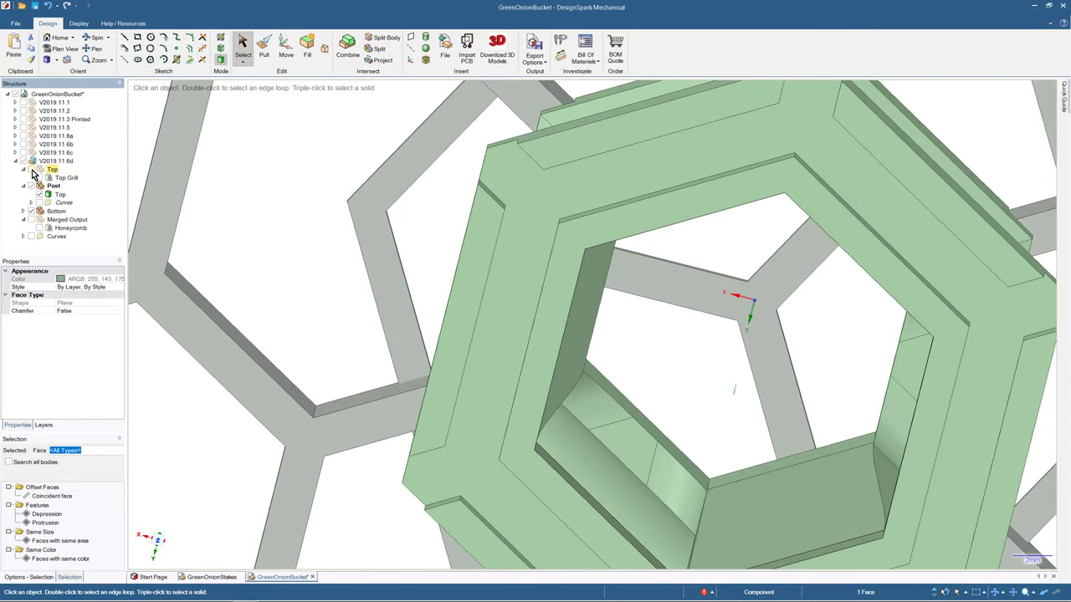
{"action": "scroll", "coordinate": [539, 237], "scroll_direction": "down", "scroll_amount": 2}
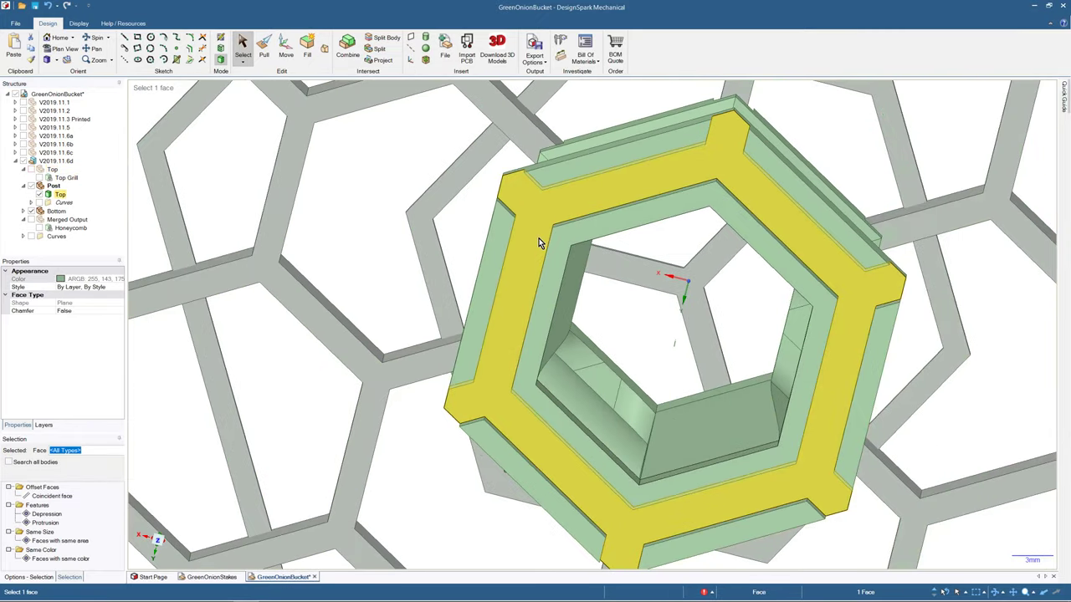
{"action": "scroll", "coordinate": [539, 238], "scroll_direction": "up", "scroll_amount": 4}
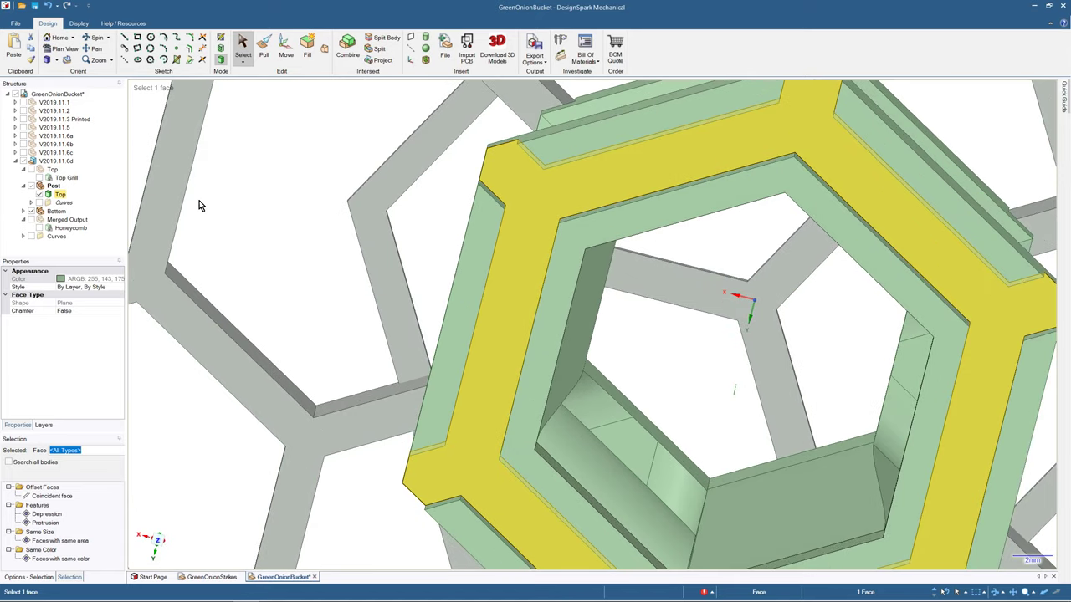
- Show the Top component again and measure the gap between a top ring tab's end face and the adjacent Top Grill rib side
{"action": "left_click", "coordinate": [32, 169]}
{"action": "scroll", "coordinate": [455, 192], "scroll_direction": "up", "scroll_amount": 5}
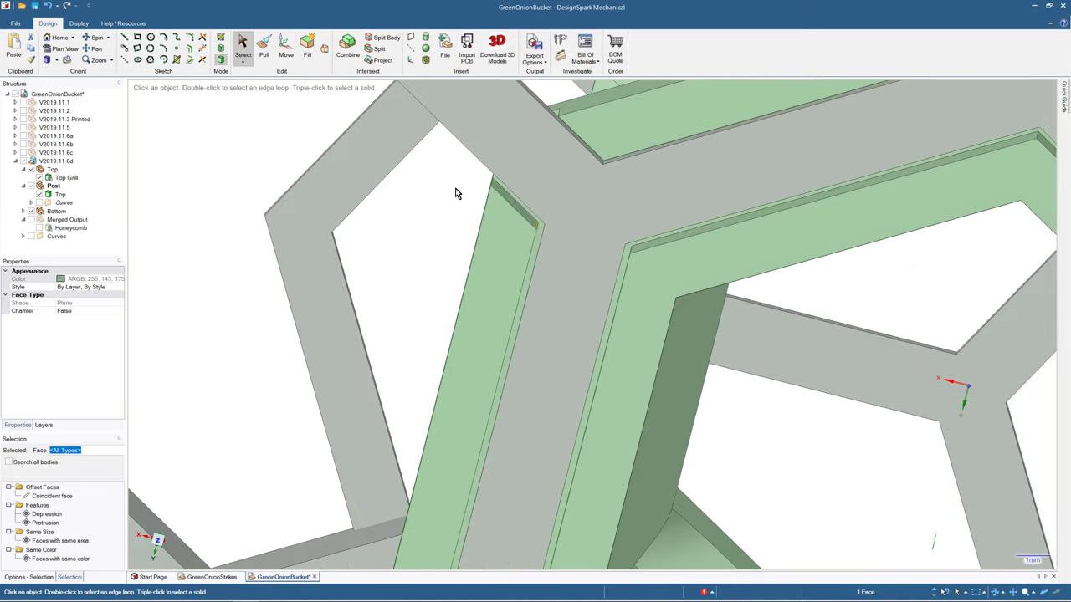
{"action": "left_click", "coordinate": [514, 205]}
{"action": "middle_click_drag", "start_coordinate": [516, 202], "coordinate": [527, 198]}
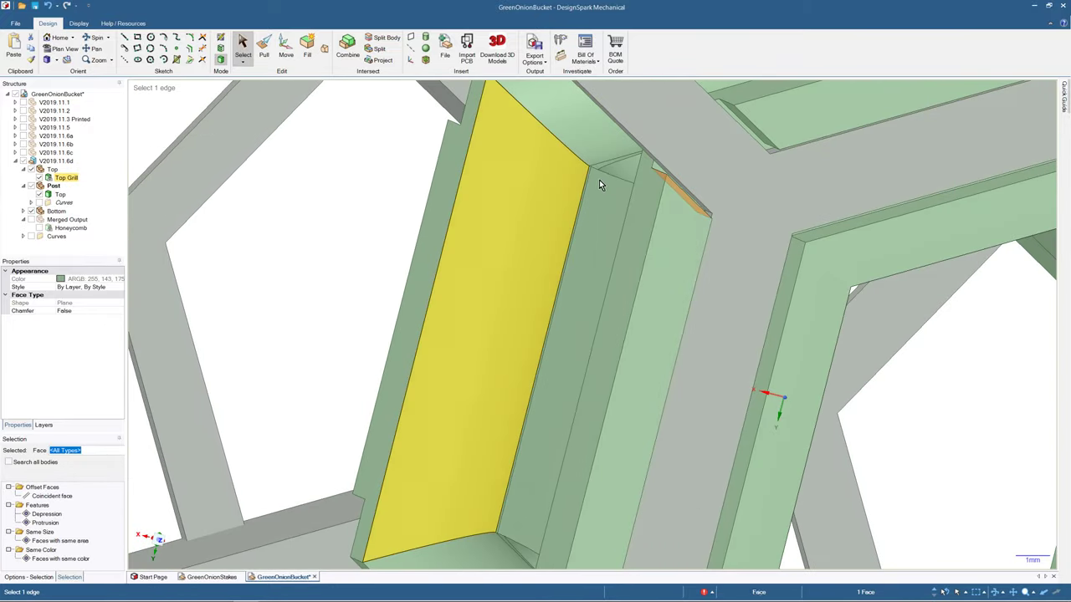
{"action": "scroll", "coordinate": [707, 194], "scroll_direction": "down", "scroll_amount": 3}
{"action": "scroll", "coordinate": [707, 191], "scroll_direction": "up", "scroll_amount": 5}
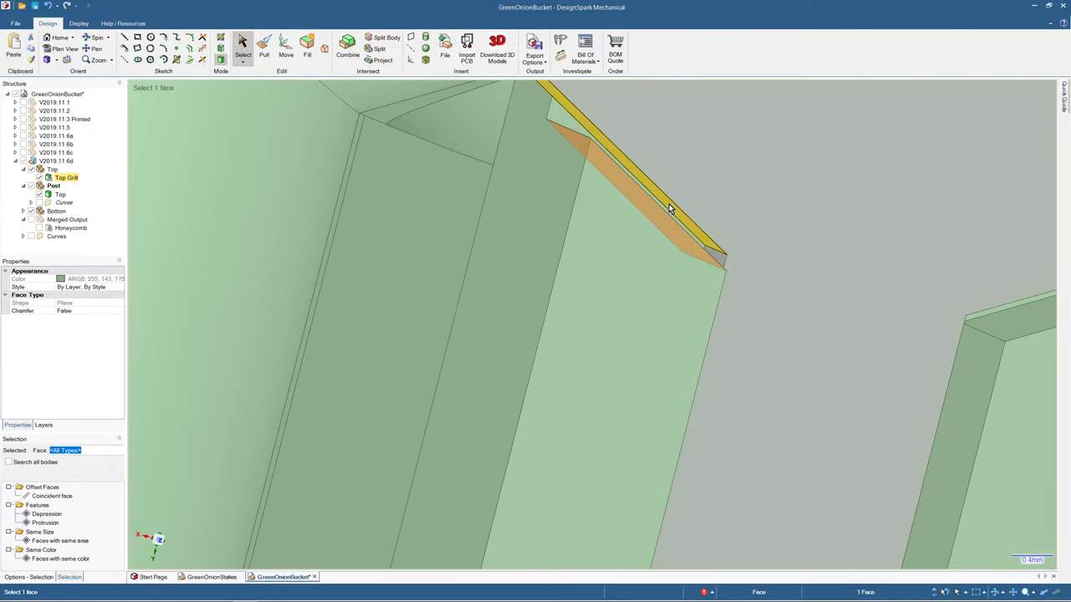
{"action": "left_click", "coordinate": [668, 209], "text": "ctrl"}
{"action": "scroll", "coordinate": [601, 239], "scroll_direction": "down", "scroll_amount": 5}
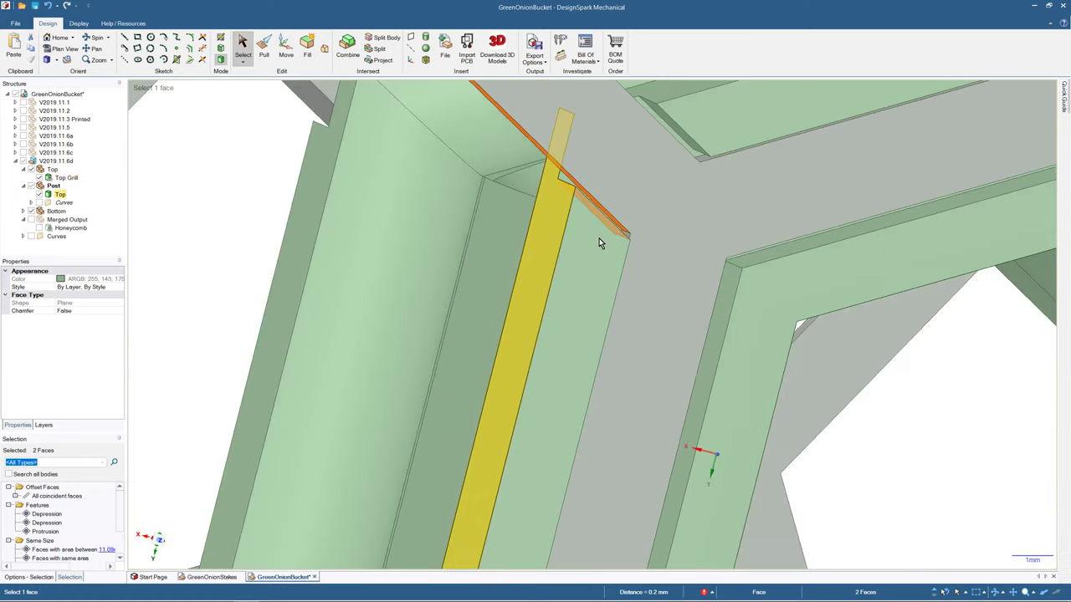
{"action": "scroll", "coordinate": [616, 238], "scroll_direction": "up", "scroll_amount": 3}
{"action": "middle_click_drag", "start_coordinate": [615, 240], "coordinate": [586, 237]}
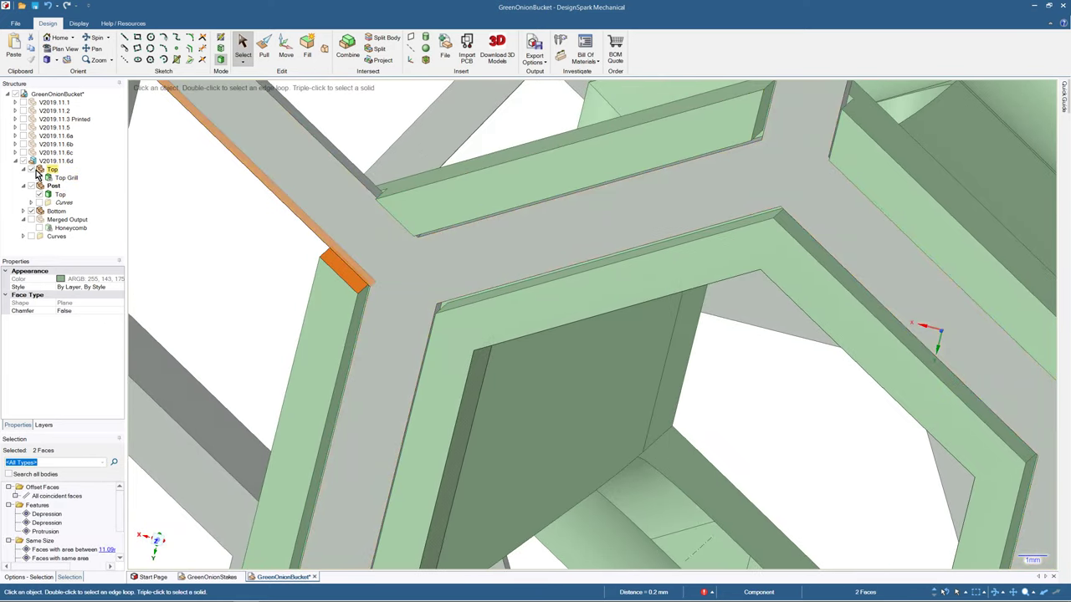
- Hide the Top component and select all tab end faces with the same area on the post's top ring
{"action": "left_click", "coordinate": [33, 170]}
{"action": "scroll", "coordinate": [396, 244], "scroll_direction": "down", "scroll_amount": 3}
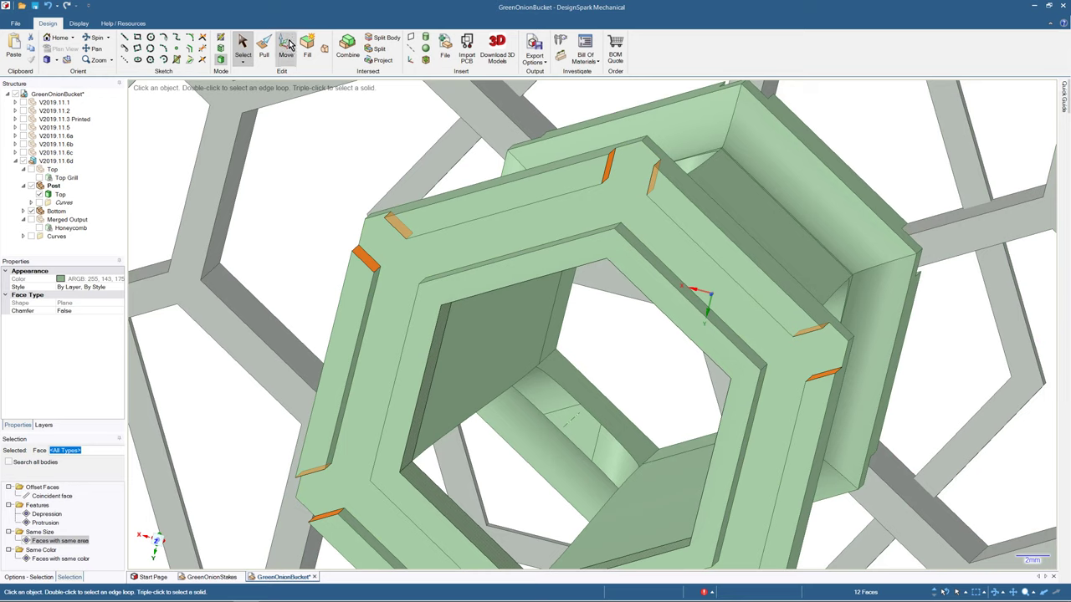
- Pull the twelve selected end faces of the post's outer tabs by 0.3 mm to shorten the tabs
{"action": "left_click", "coordinate": [264, 46]}
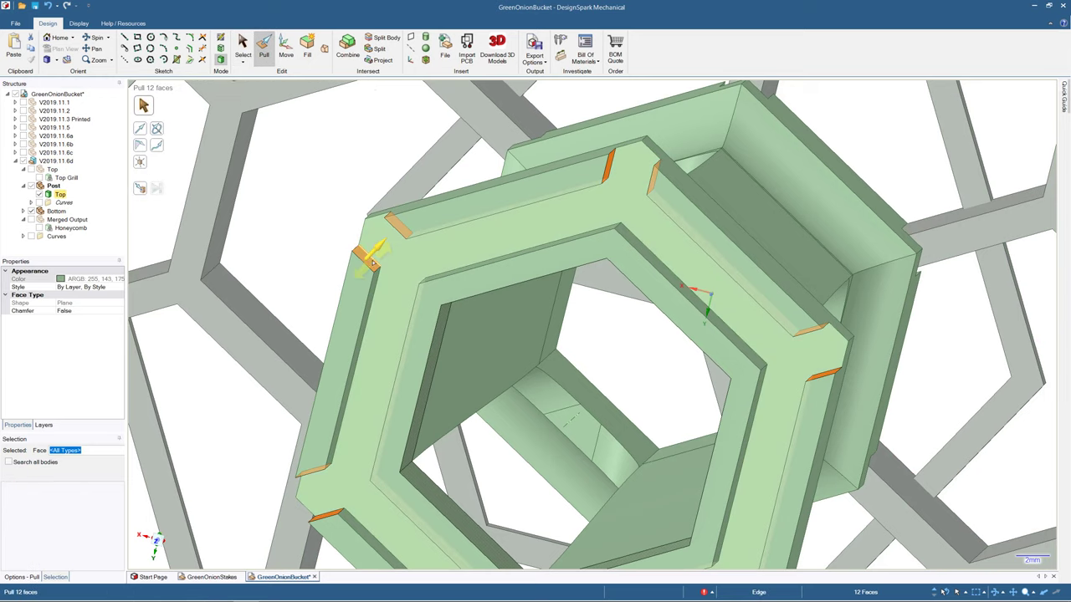
{"action": "left_click_drag", "start_coordinate": [368, 259], "coordinate": [364, 268]}
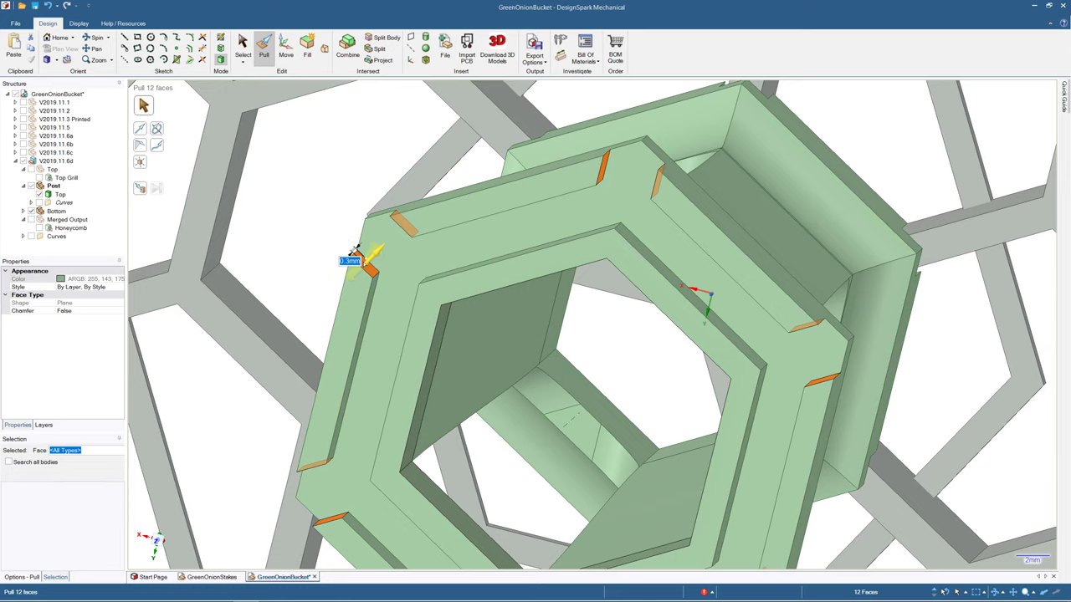
- Pull the six same-area outer side faces of the post's inner hexagonal ring inward by 0.3 mm
{"action": "mouse_move", "coordinate": [468, 243]}
{"action": "middle_mouse_down"}
{"action": "mouse_move", "coordinate": [468, 215]}
{"action": "mouse_move", "coordinate": [470, 249]}
{"action": "middle_mouse_up"}
{"action": "scroll", "coordinate": [469, 215], "scroll_direction": "up", "scroll_amount": 2}
{"action": "scroll", "coordinate": [468, 215], "scroll_direction": "down", "scroll_amount": 4}
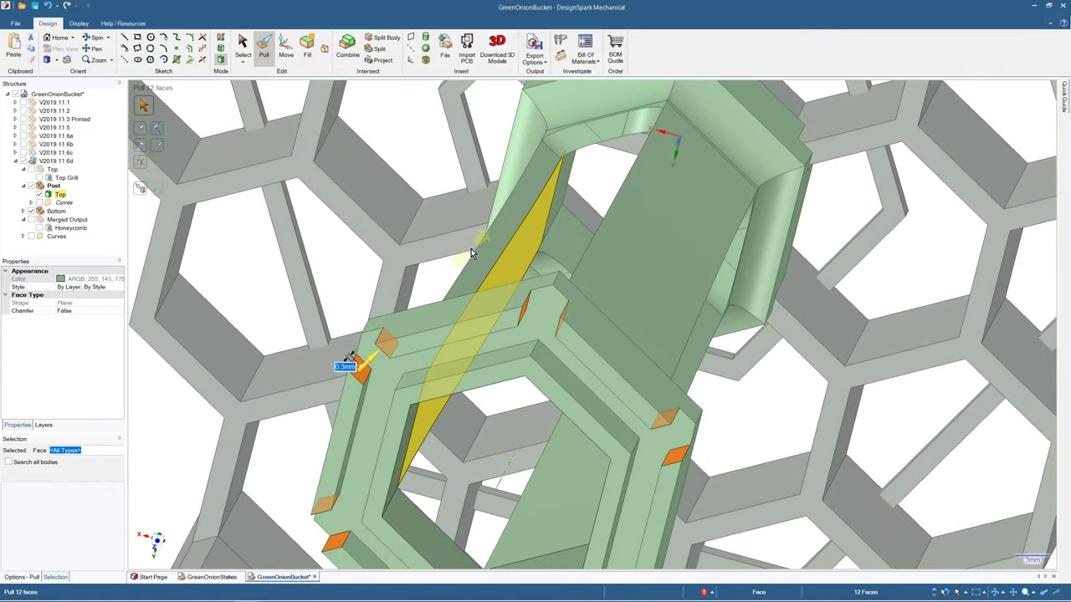
{"action": "left_click", "coordinate": [469, 367]}
{"action": "middle_click_drag", "start_coordinate": [467, 342], "coordinate": [481, 319]}
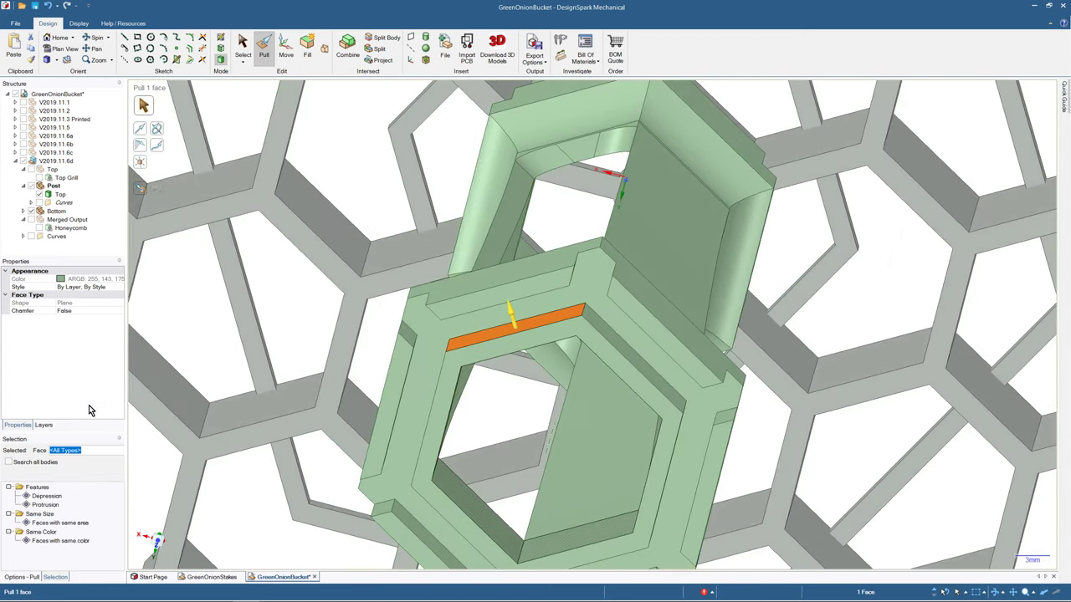
{"action": "left_click", "coordinate": [50, 524]}
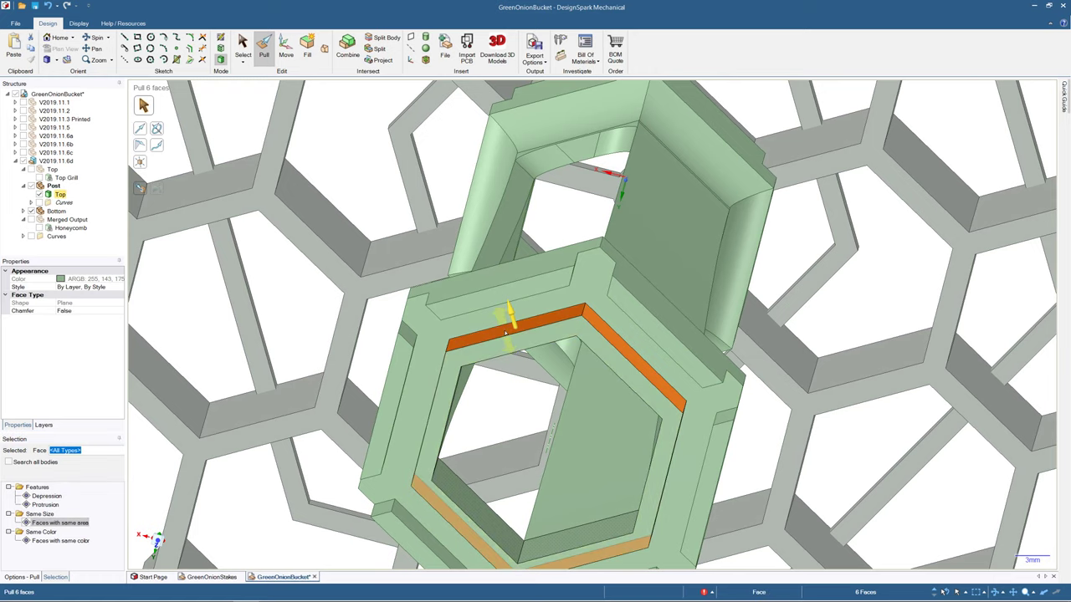
{"action": "left_click_drag", "start_coordinate": [507, 332], "coordinate": [506, 337]}
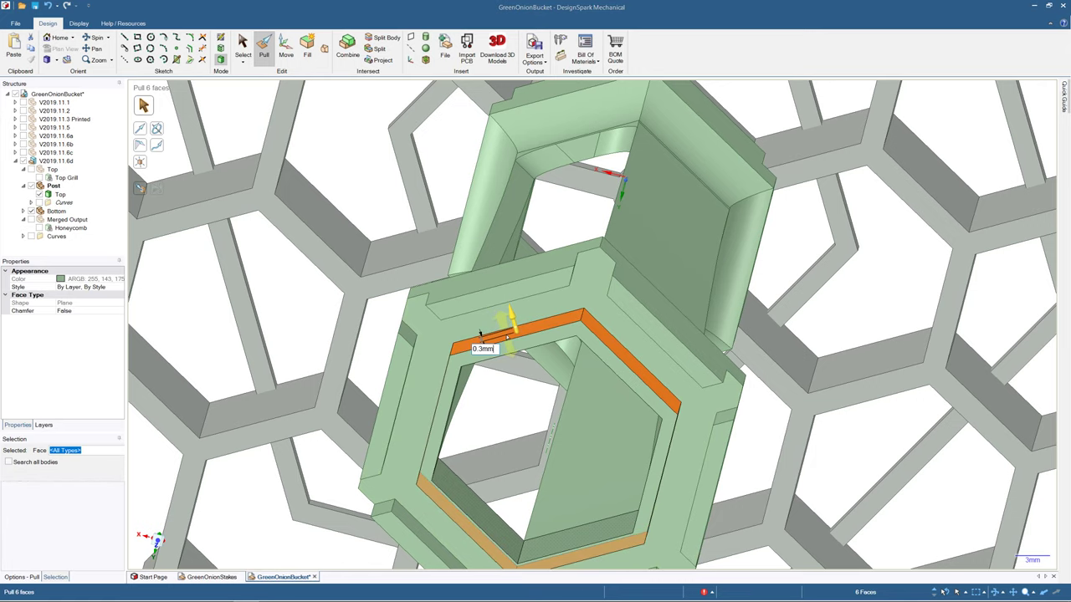
{"action": "type", "text": "0.3"}
{"action": "key", "text": "Return"}
- Pull the six same-area inner faces of the post's outer tabs outward by 0.3 mm
{"action": "middle_click_drag", "start_coordinate": [507, 337], "coordinate": [498, 134]}
{"action": "scroll", "coordinate": [499, 132], "scroll_direction": "down", "scroll_amount": 5}
{"action": "scroll", "coordinate": [494, 125], "scroll_direction": "up", "scroll_amount": 8}
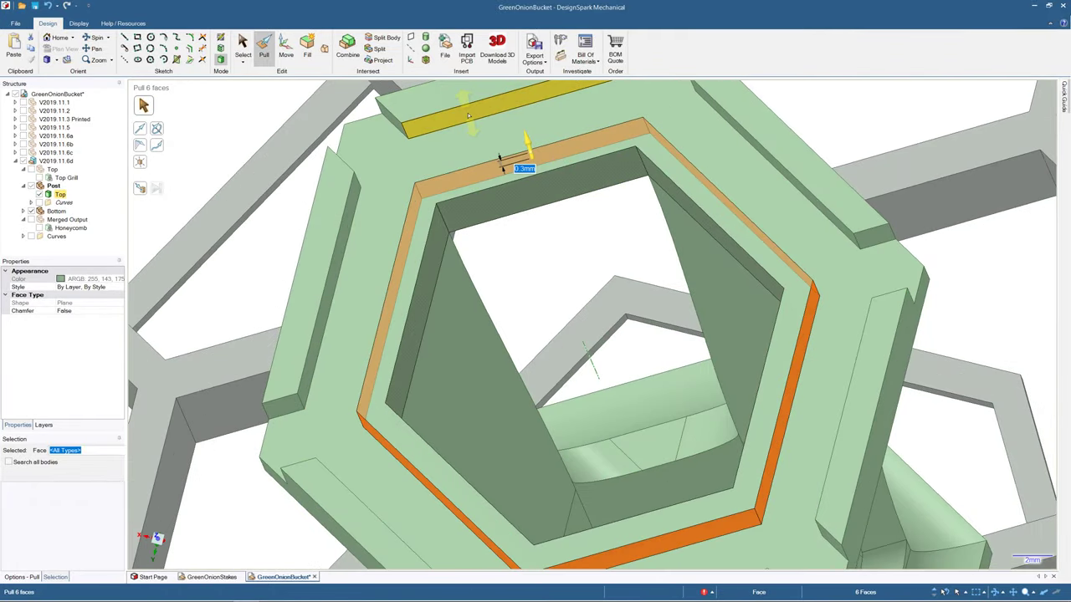
{"action": "left_click", "coordinate": [469, 115]}
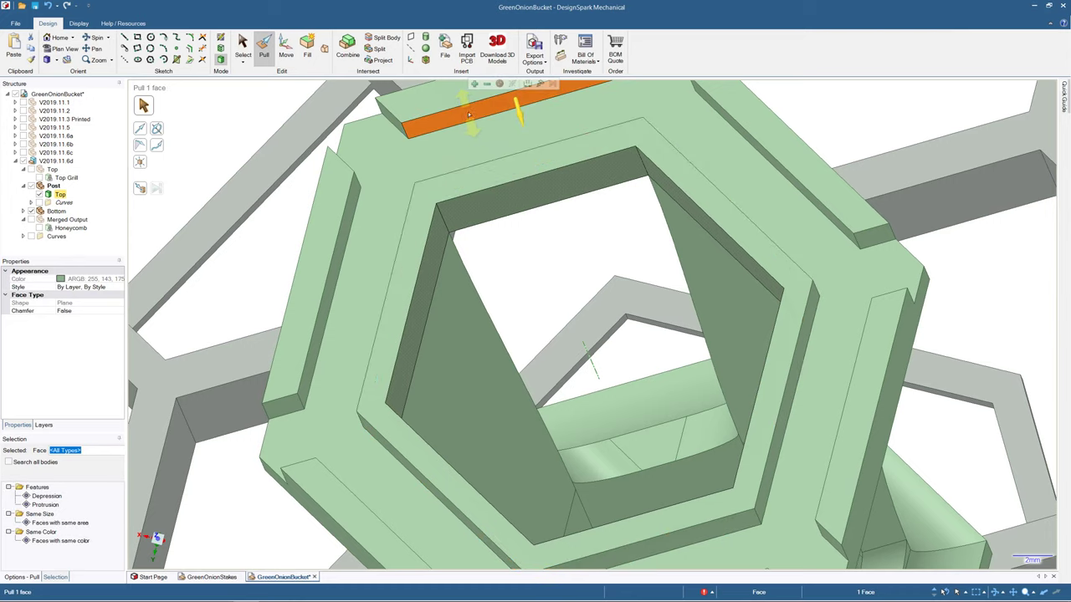
{"action": "left_click_drag", "start_coordinate": [468, 116], "coordinate": [468, 112]}
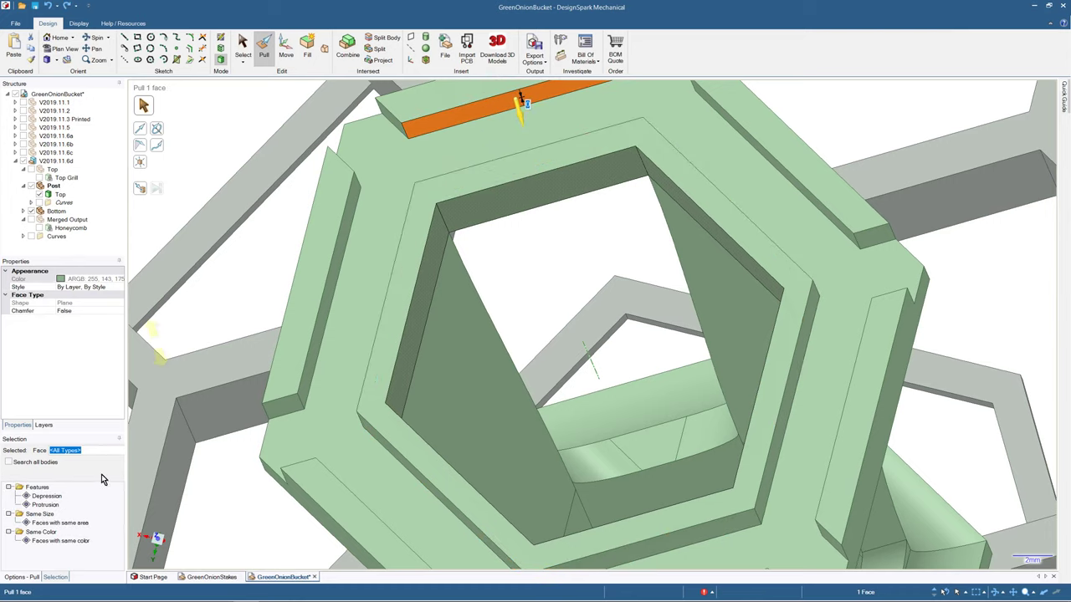
{"action": "left_click", "coordinate": [83, 523]}
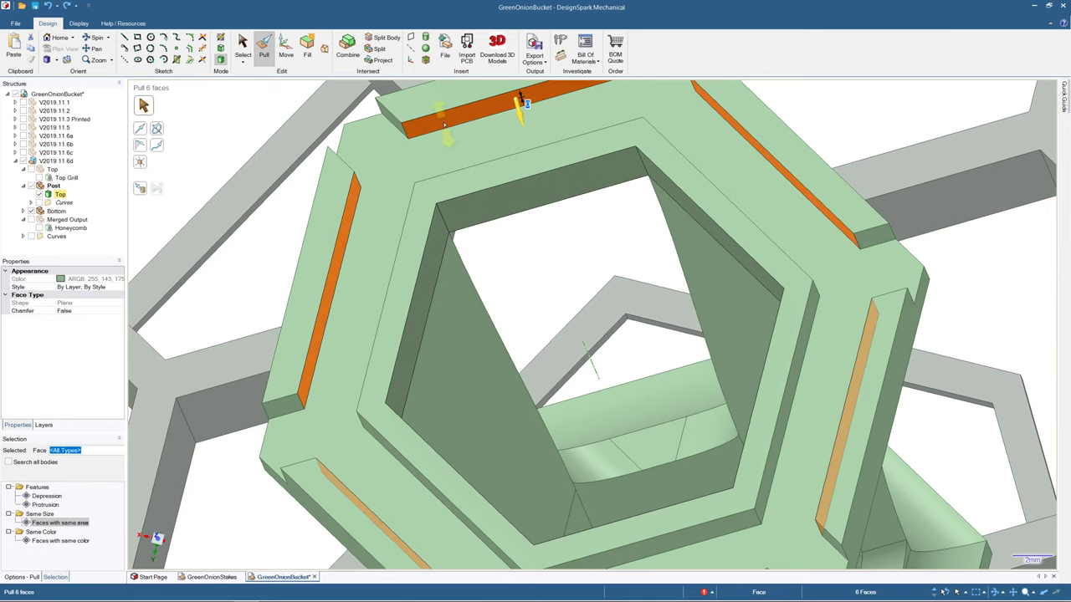
{"action": "left_click_drag", "start_coordinate": [444, 123], "coordinate": [444, 111]}
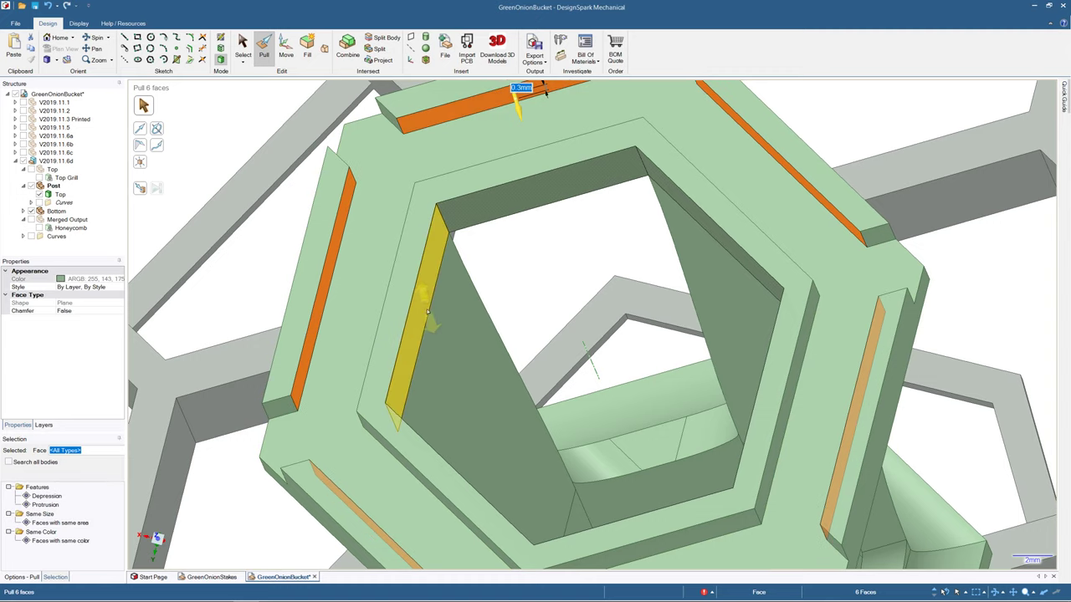
- Show the Top grill component and measure the clearance between an outer tab's inner face and the neighbouring grill wall
{"action": "left_click", "coordinate": [37, 171]}
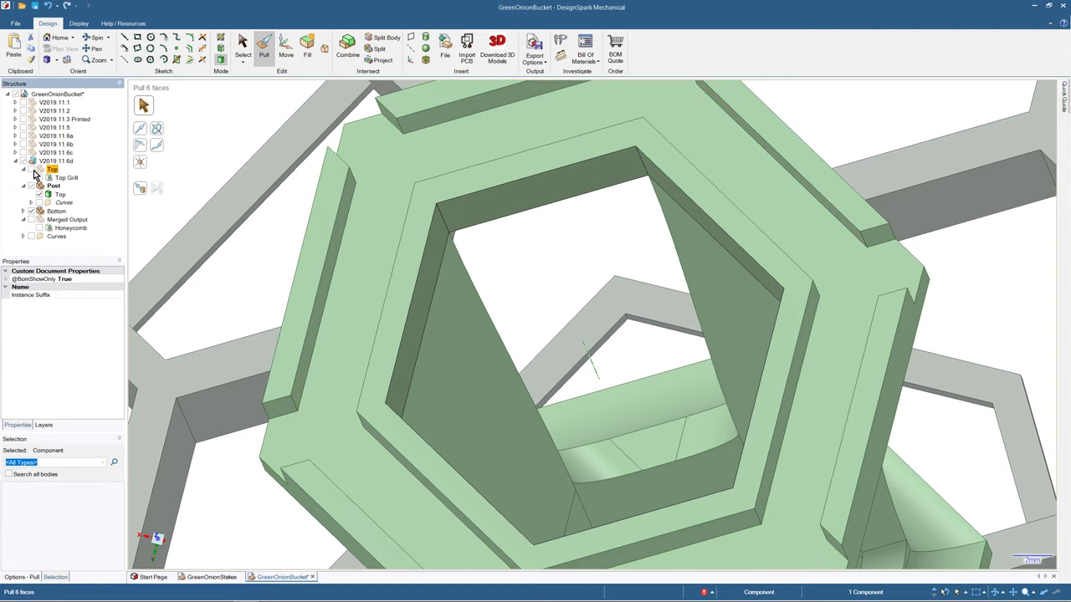
{"action": "left_click", "coordinate": [33, 171]}
{"action": "left_click", "coordinate": [242, 45]}
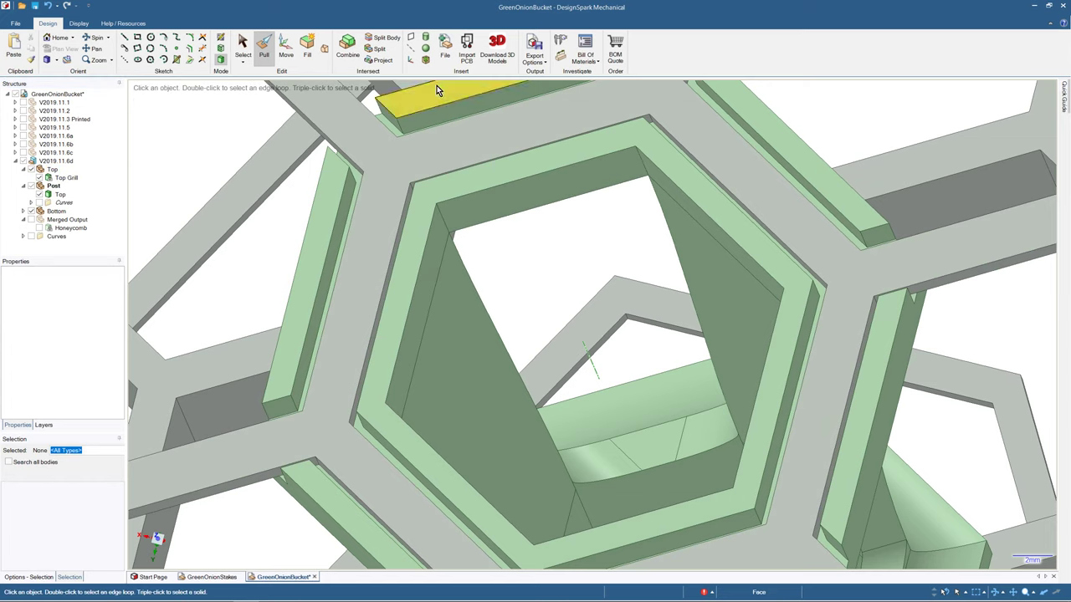
{"action": "scroll", "coordinate": [442, 111], "scroll_direction": "down", "scroll_amount": 3}
{"action": "scroll", "coordinate": [467, 149], "scroll_direction": "up", "scroll_amount": 3}
{"action": "mouse_move", "coordinate": [466, 149]}
{"action": "middle_mouse_down"}
{"action": "mouse_move", "coordinate": [478, 188]}
{"action": "mouse_move", "coordinate": [467, 169]}
{"action": "middle_mouse_up"}
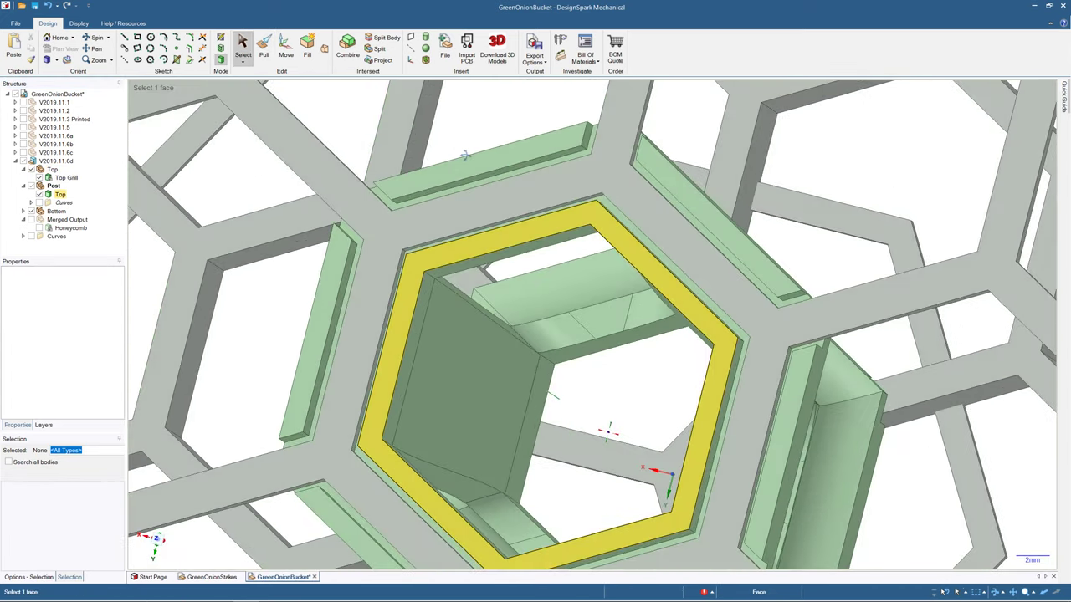
{"action": "scroll", "coordinate": [465, 174], "scroll_direction": "up", "scroll_amount": 5}
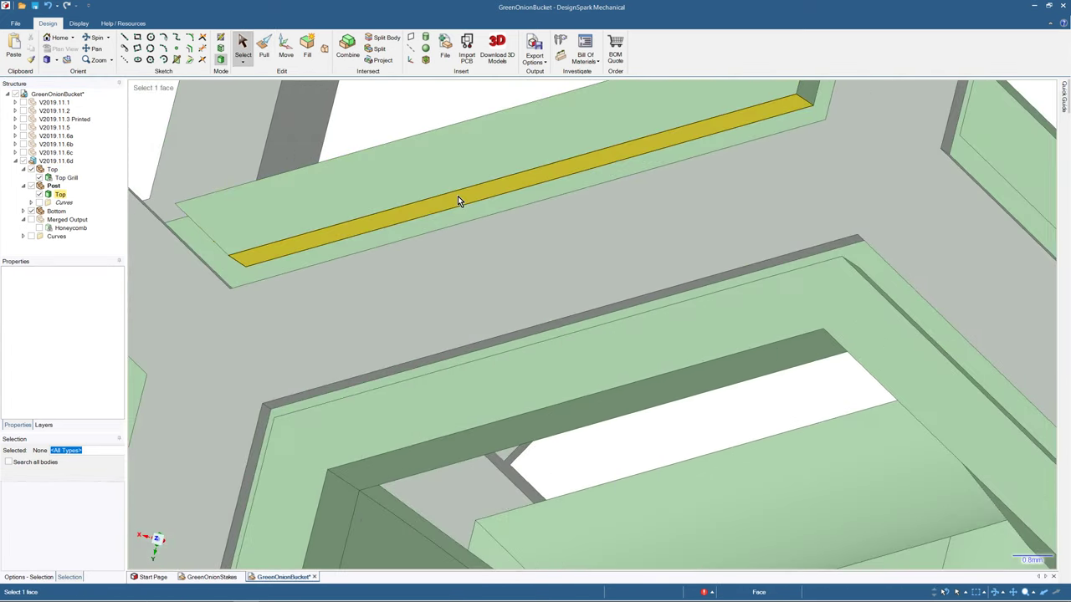
{"action": "left_click", "coordinate": [498, 201]}
{"action": "scroll", "coordinate": [500, 199], "scroll_direction": "down", "scroll_amount": 5}
{"action": "middle_click_drag", "start_coordinate": [502, 196], "coordinate": [650, 497]}
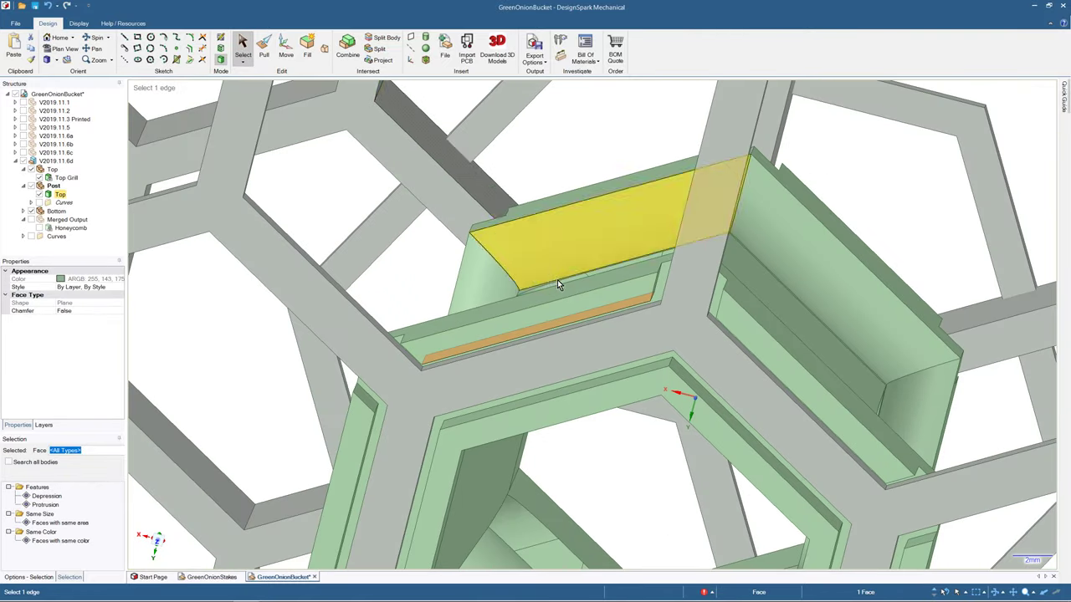
{"action": "scroll", "coordinate": [558, 283], "scroll_direction": "up", "scroll_amount": 4}
{"action": "left_click", "coordinate": [563, 385], "text": "ctrl"}
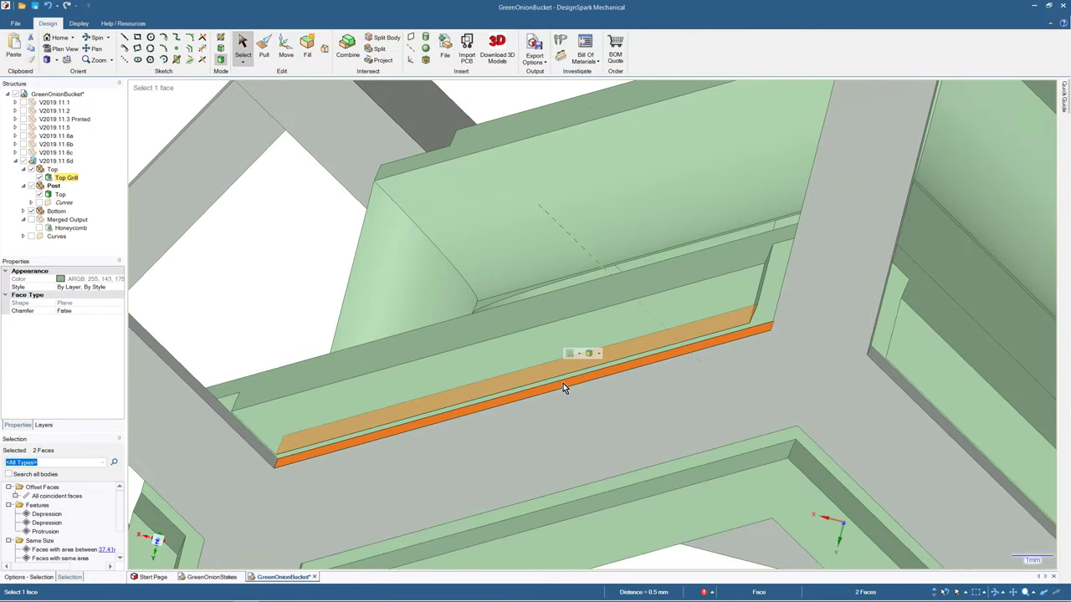
- Measure the clearance between an outer tab's end face and the adjacent grill rib, clearing the selection when done
{"action": "mouse_move", "coordinate": [699, 306]}
{"action": "middle_mouse_down"}
{"action": "mouse_move", "coordinate": [678, 303]}
{"action": "mouse_move", "coordinate": [688, 309]}
{"action": "middle_mouse_up"}
{"action": "left_click", "coordinate": [441, 233]}
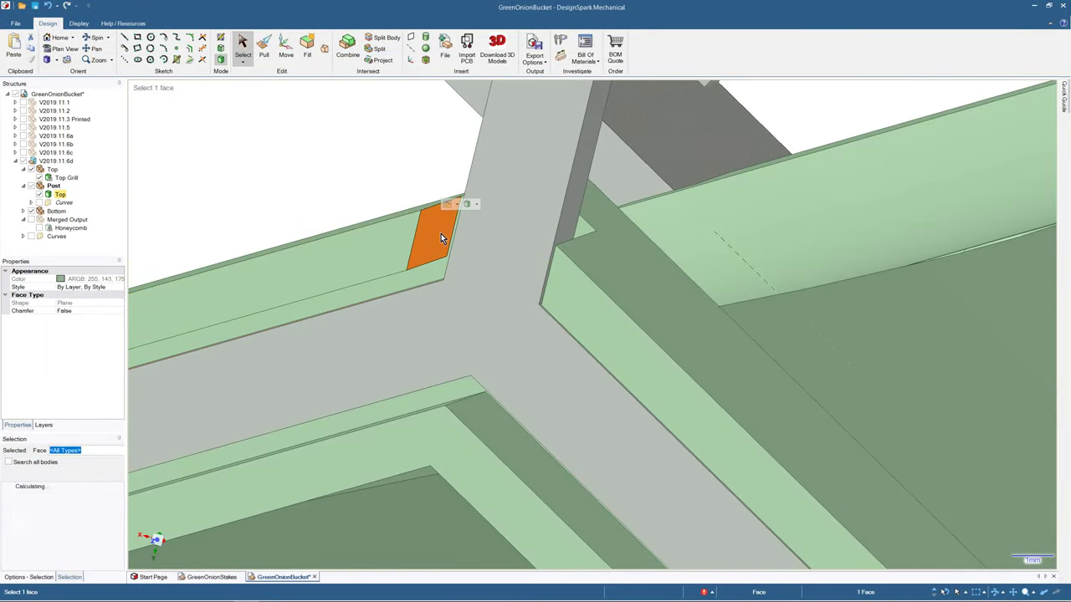
{"action": "middle_click_drag", "start_coordinate": [441, 234], "coordinate": [466, 258]}
{"action": "scroll", "coordinate": [466, 257], "scroll_direction": "down", "scroll_amount": 10}
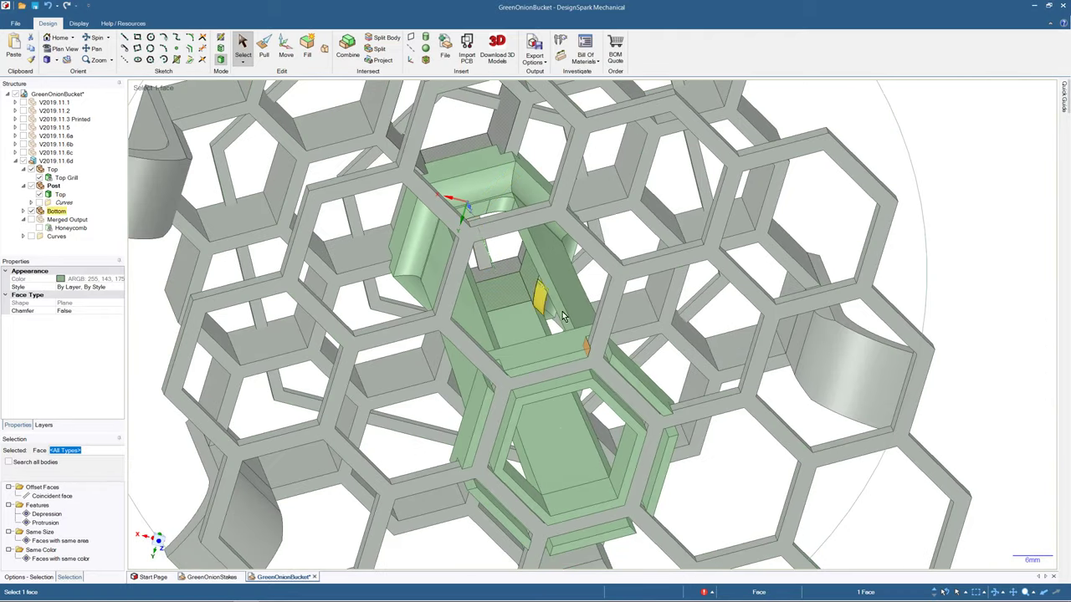
{"action": "scroll", "coordinate": [607, 356], "scroll_direction": "up", "scroll_amount": 1}
{"action": "scroll", "coordinate": [594, 335], "scroll_direction": "up", "scroll_amount": 5}
{"action": "left_click", "coordinate": [578, 310], "text": "ctrl"}
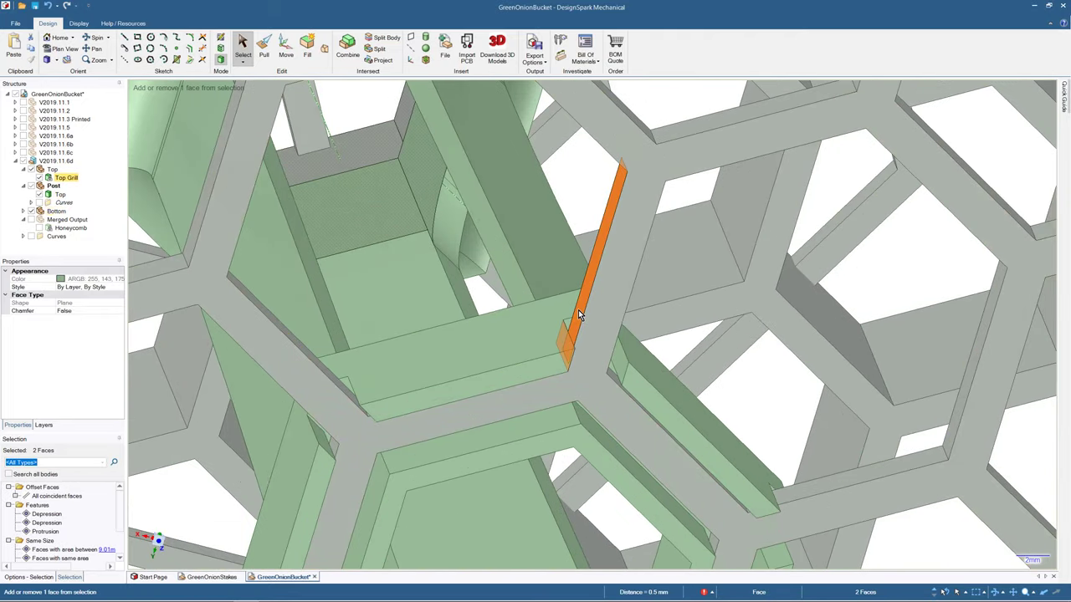
{"action": "key", "text": "Escape"}
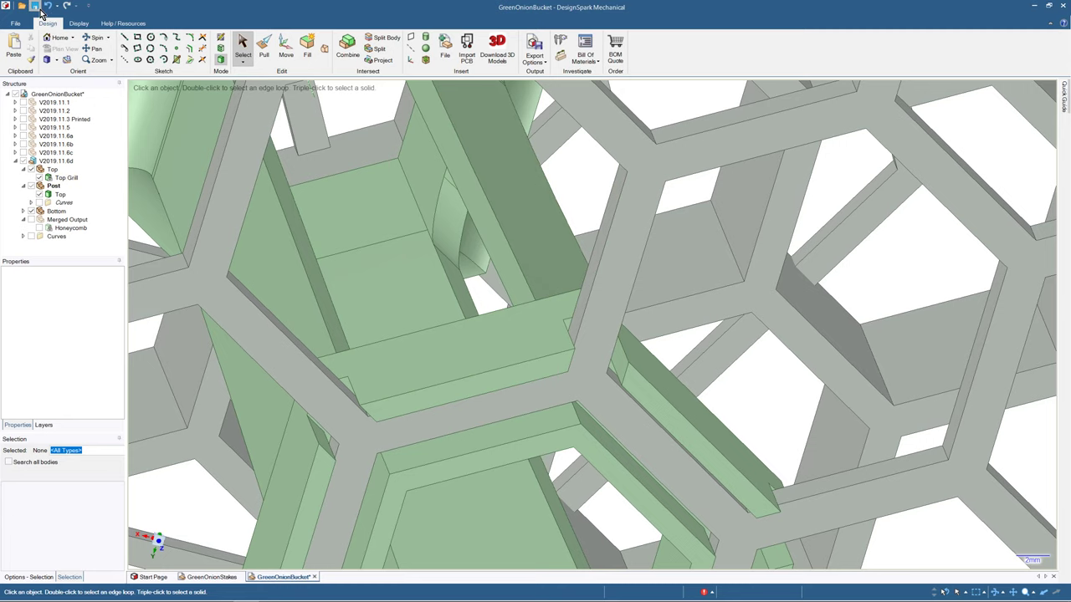
- Examine the whole assembly of top grill, post and hooked bottom from above, below and all sides
{"action": "scroll", "coordinate": [516, 305], "scroll_direction": "down", "scroll_amount": 10}
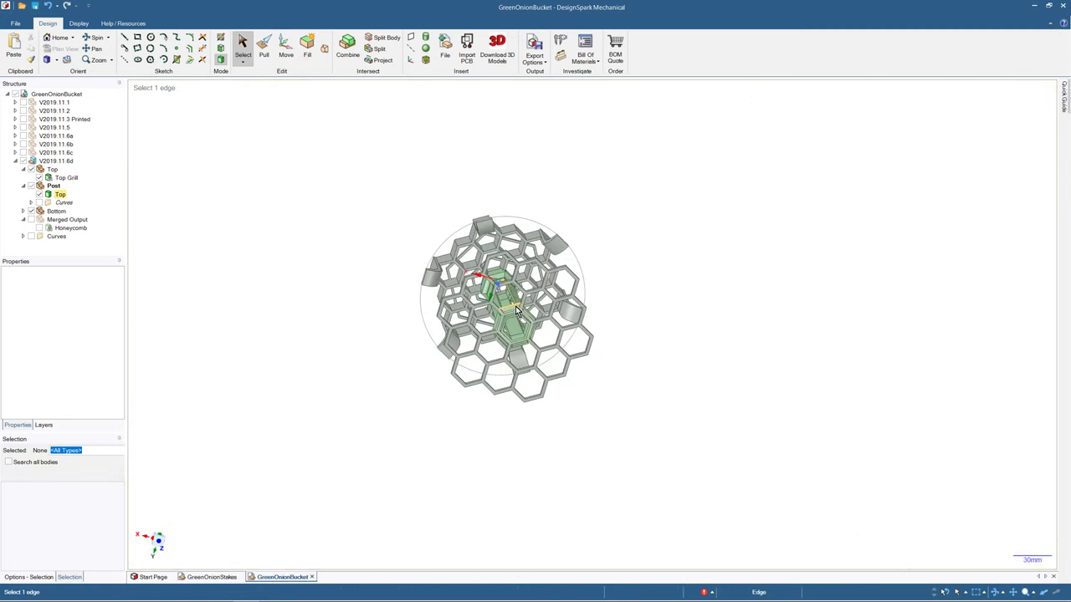
{"action": "middle_click_drag", "start_coordinate": [488, 260], "coordinate": [460, 230]}
{"action": "scroll", "coordinate": [478, 287], "scroll_direction": "up", "scroll_amount": 5}
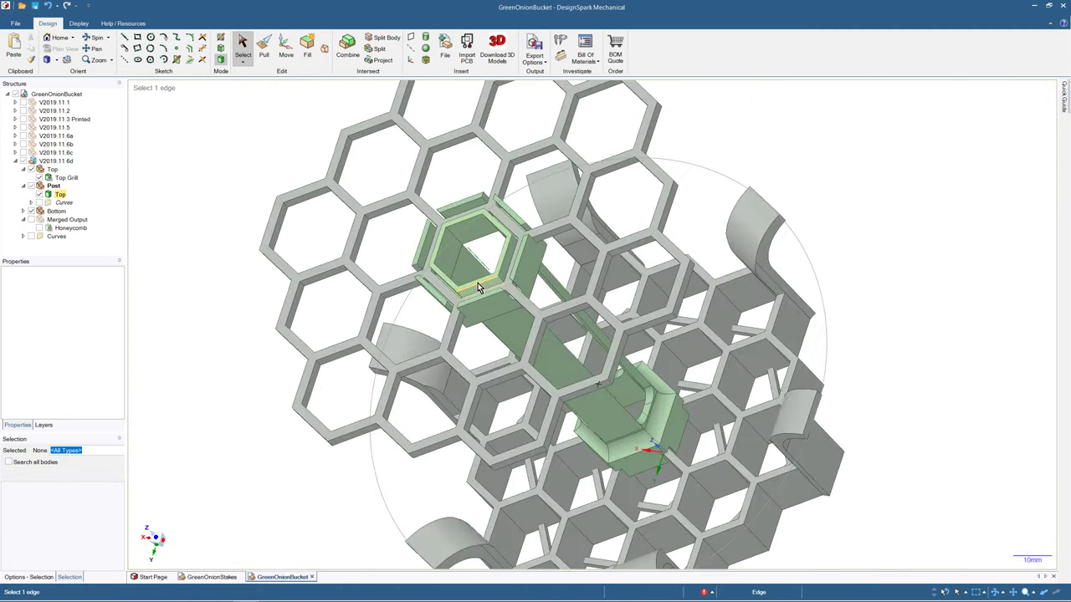
{"action": "scroll", "coordinate": [479, 287], "scroll_direction": "down", "scroll_amount": 1}
{"action": "scroll", "coordinate": [479, 286], "scroll_direction": "down", "scroll_amount": 1}
{"action": "middle_click_drag", "start_coordinate": [478, 287], "coordinate": [512, 56]}
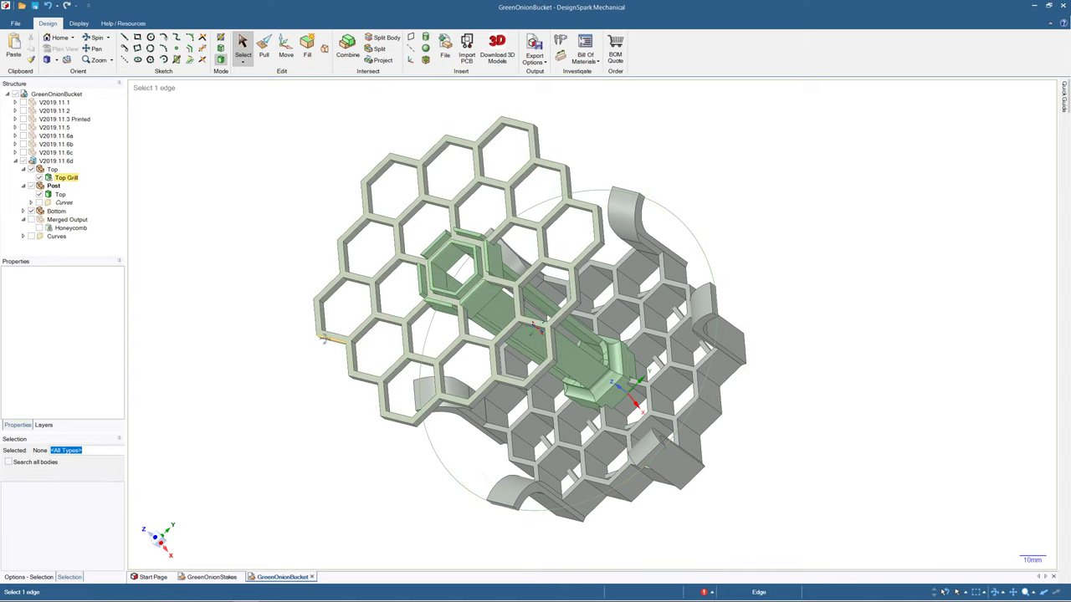
{"action": "middle_click_drag", "start_coordinate": [290, 356], "coordinate": [256, 351]}
{"action": "middle_click_drag", "start_coordinate": [211, 355], "coordinate": [161, 358]}
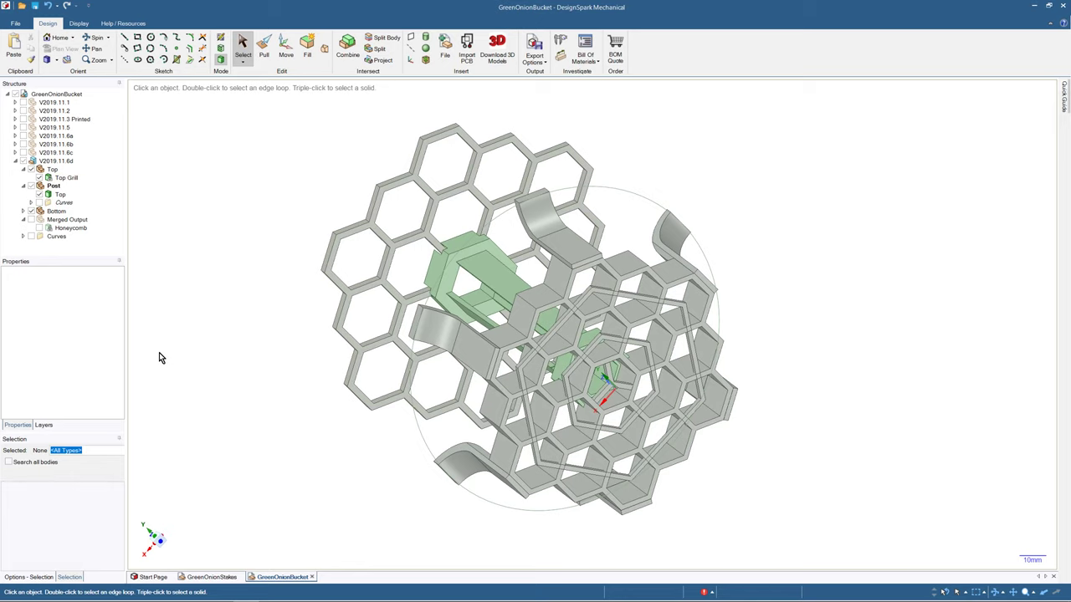
{"action": "middle_click_drag", "start_coordinate": [161, 359], "coordinate": [366, 7]}
{"action": "middle_click_drag", "start_coordinate": [394, 415], "coordinate": [341, 401]}
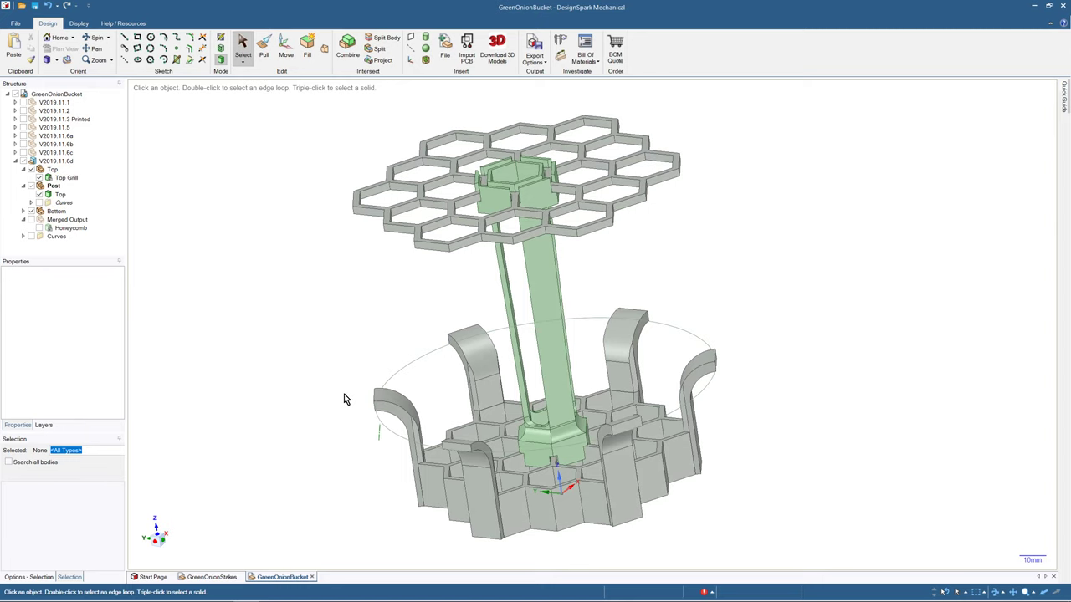
{"action": "middle_click_drag", "start_coordinate": [343, 394], "coordinate": [351, 329]}
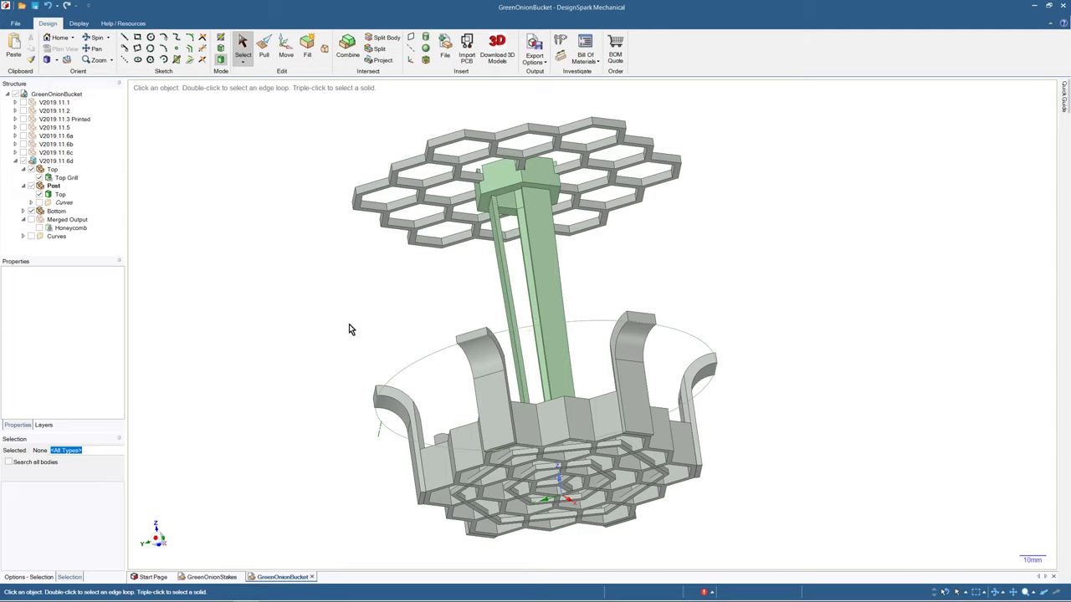
{"action": "middle_click_drag", "start_coordinate": [351, 329], "coordinate": [512, 386]}
{"action": "middle_click_drag", "start_coordinate": [389, 288], "coordinate": [466, 346]}
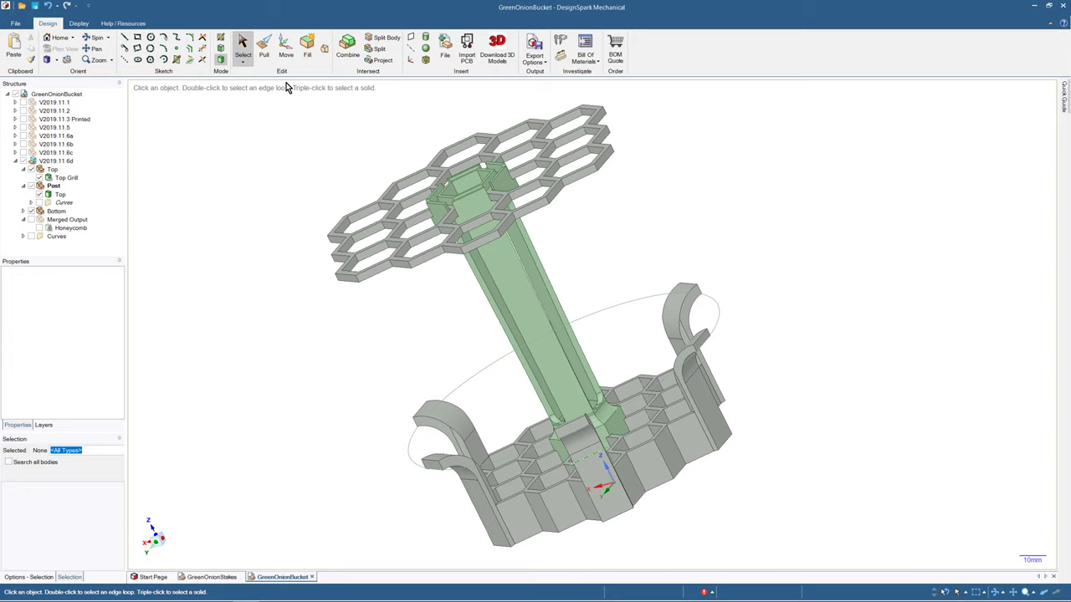
{"action": "left_click", "coordinate": [58, 192]}
{"action": "left_click", "coordinate": [251, 236]}
{"action": "middle_click_drag", "start_coordinate": [250, 236], "coordinate": [383, 261]}
{"action": "middle_click_drag", "start_coordinate": [715, 341], "coordinate": [703, 448]}
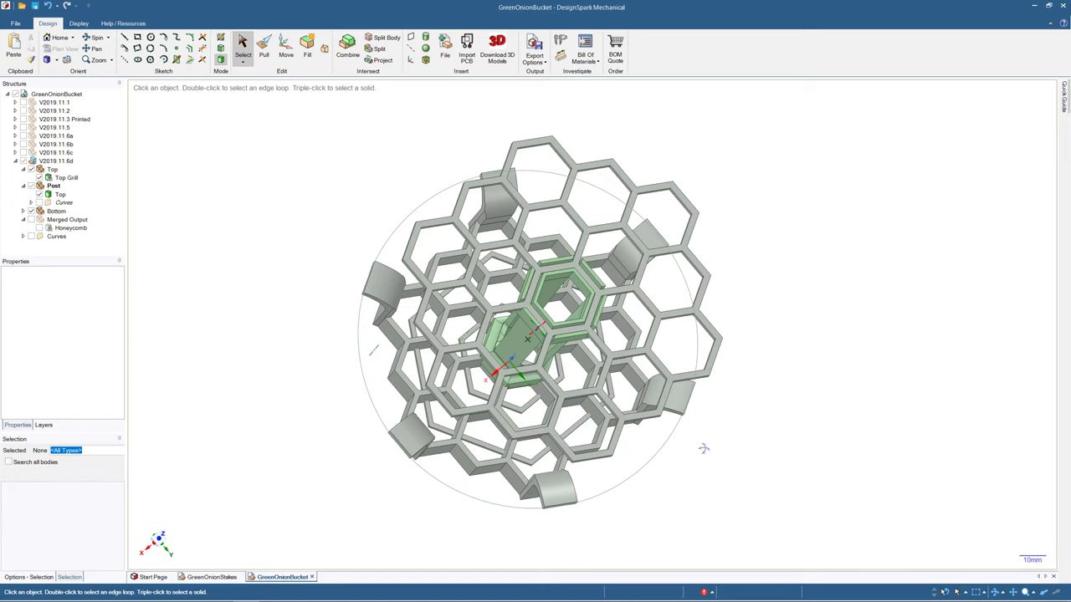
{"action": "middle_click_drag", "start_coordinate": [704, 448], "coordinate": [693, 369]}
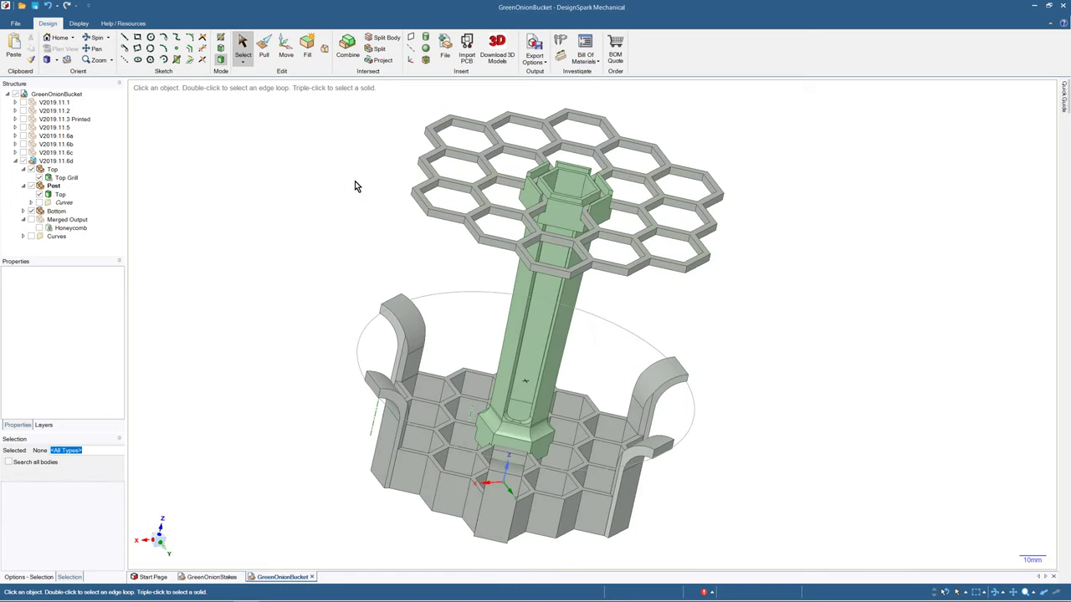
- Hide the Top and Bottom components of V2019.11.6d so that only the post is shown
{"action": "left_click", "coordinate": [31, 169]}
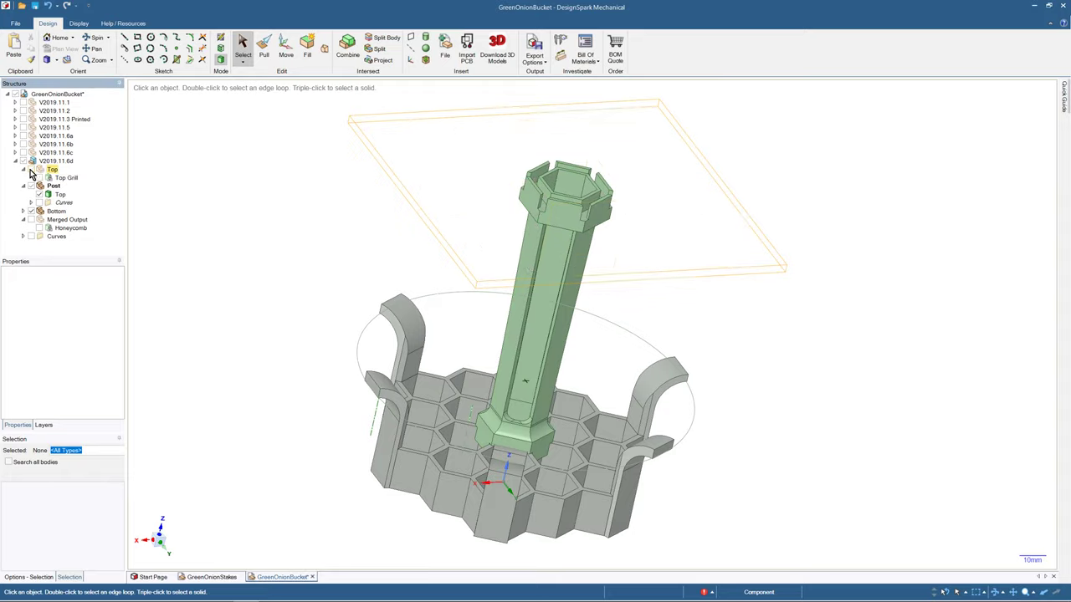
{"action": "left_click", "coordinate": [31, 212]}
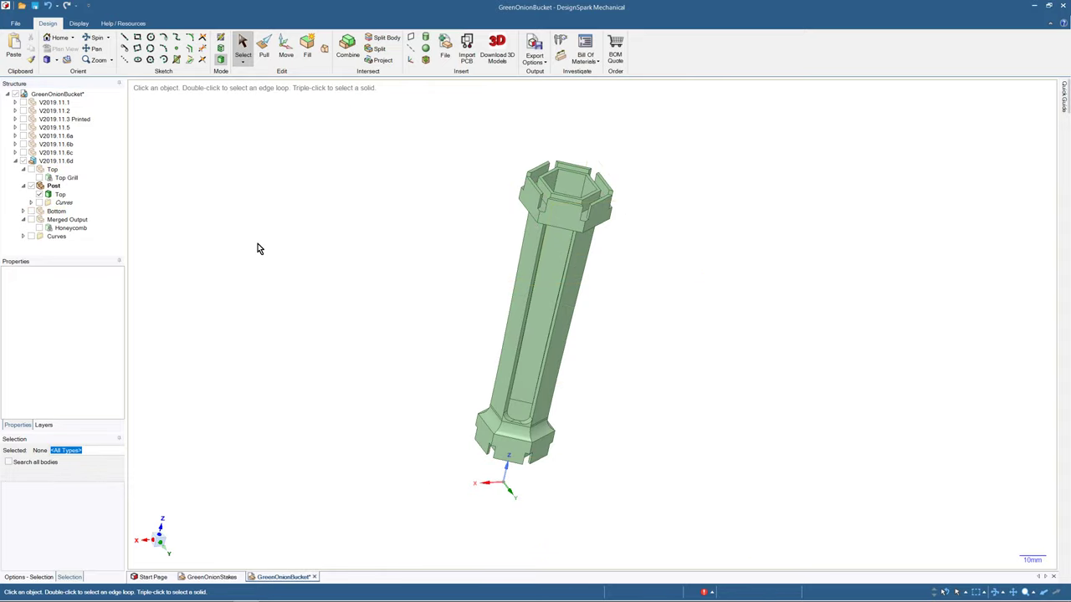
{"action": "middle_click_drag", "start_coordinate": [505, 303], "coordinate": [541, 313]}
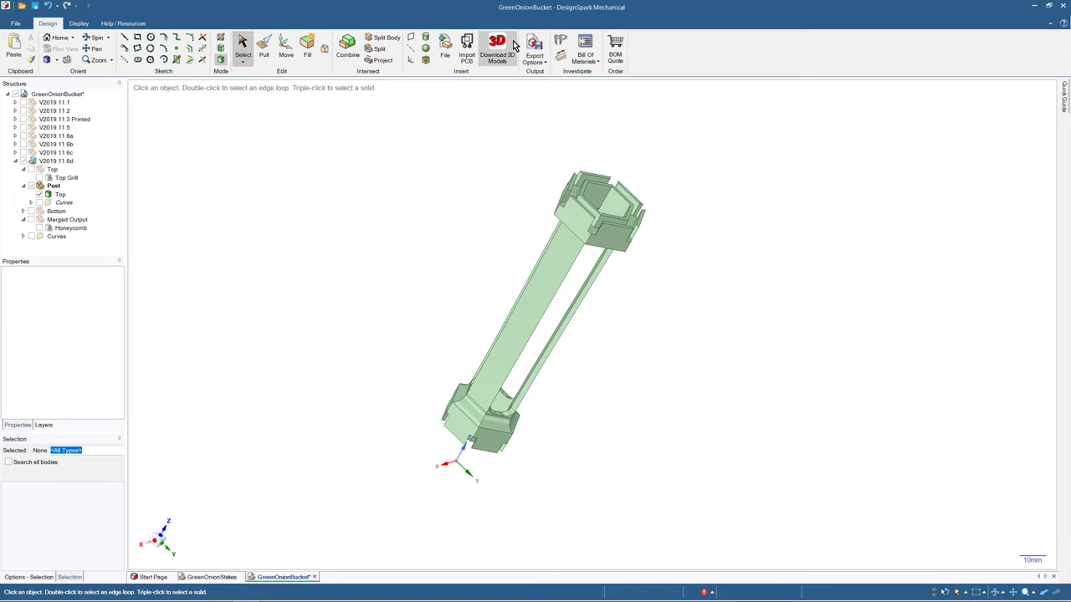
- Switch to Ultimaker Cura and replace the tea filter holder with the GreenOnionBucketV2019.11.6d support post model
{"action": "left_click", "coordinate": [168, 593]}
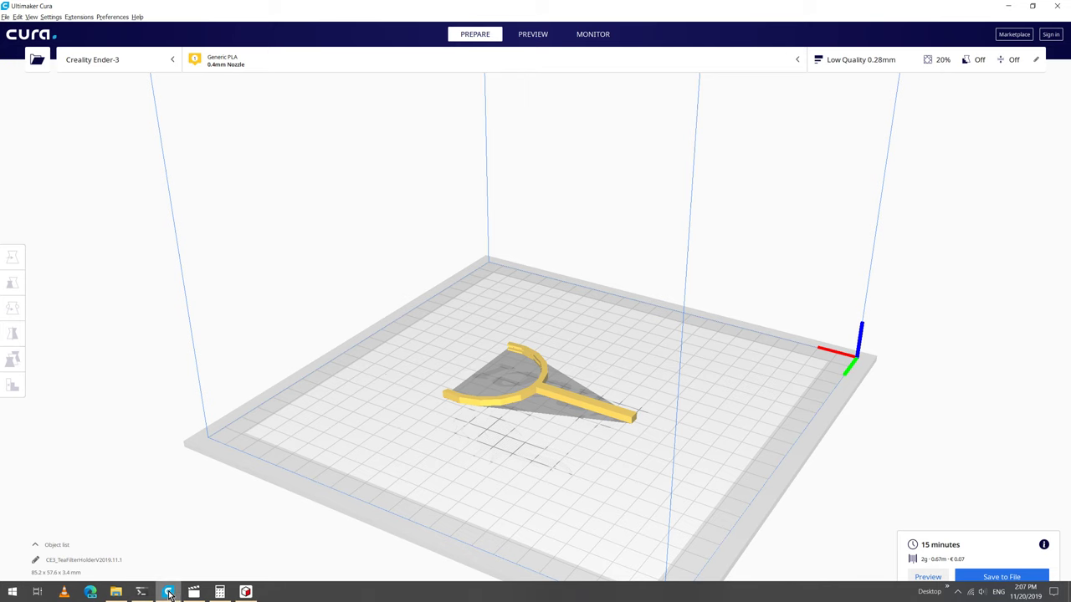
{"action": "key", "text": "ctrl+n"}
{"action": "key", "text": "Escape"}
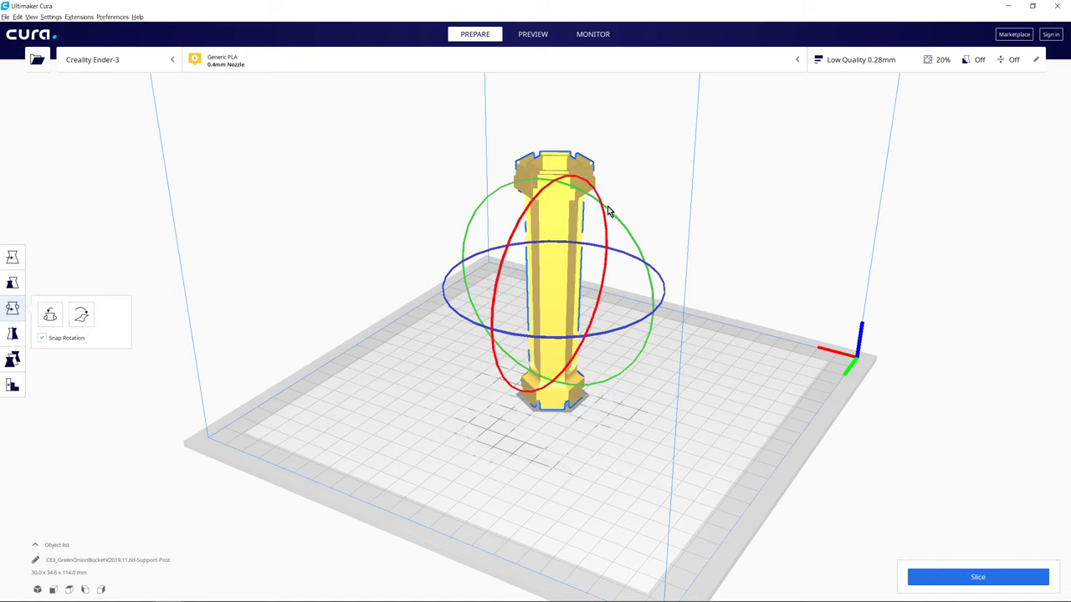
- Examine the support post's ends and flared undersides on the print bed, and switch back to DesignSpark Mechanical
{"action": "left_click_drag", "start_coordinate": [611, 216], "coordinate": [373, 332]}
{"action": "right_click_drag", "start_coordinate": [469, 373], "coordinate": [510, 298]}
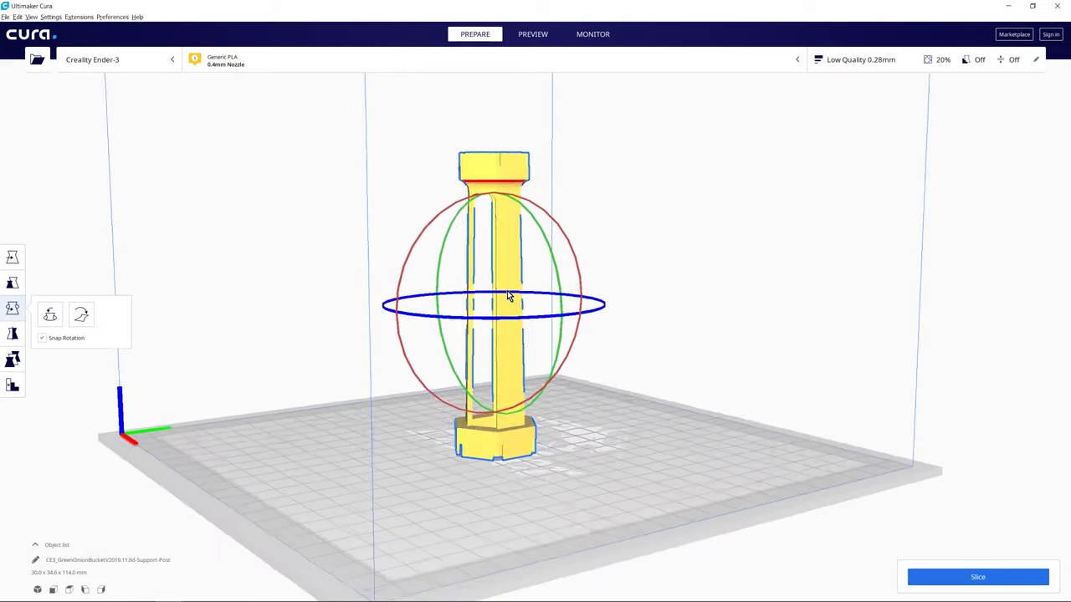
{"action": "scroll", "coordinate": [509, 299], "scroll_direction": "up", "scroll_amount": 5}
{"action": "right_click_drag", "start_coordinate": [452, 206], "coordinate": [484, 266]}
{"action": "scroll", "coordinate": [466, 315], "scroll_direction": "down", "scroll_amount": 4}
{"action": "key", "text": "alt+Tab"}
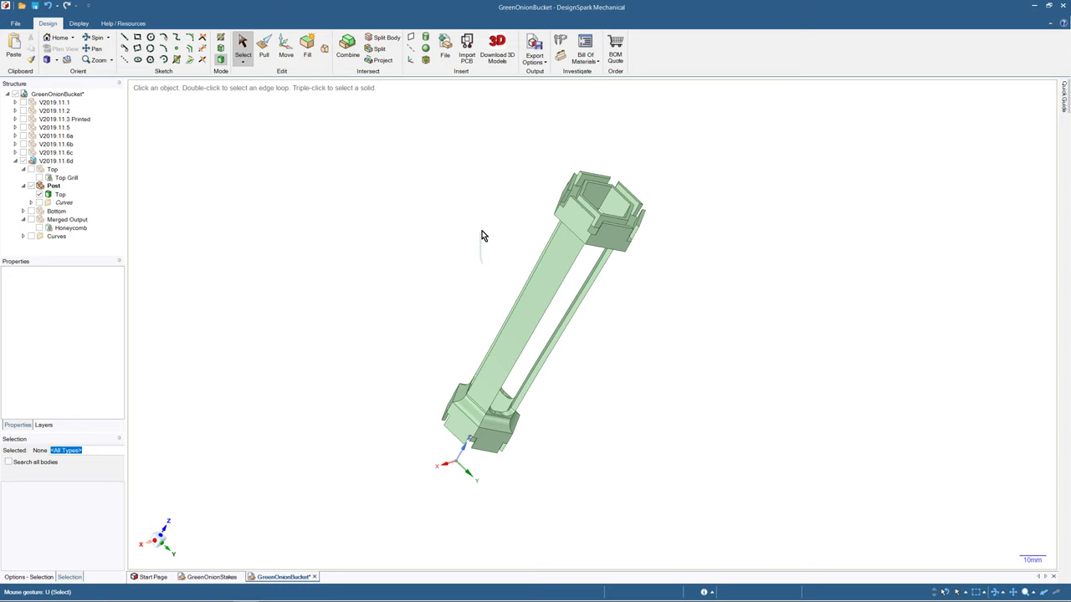
- Try to change the radius of all six equal-area 4.5 mm rounds around the post's lower end with Pull
{"action": "left_click", "coordinate": [471, 410]}
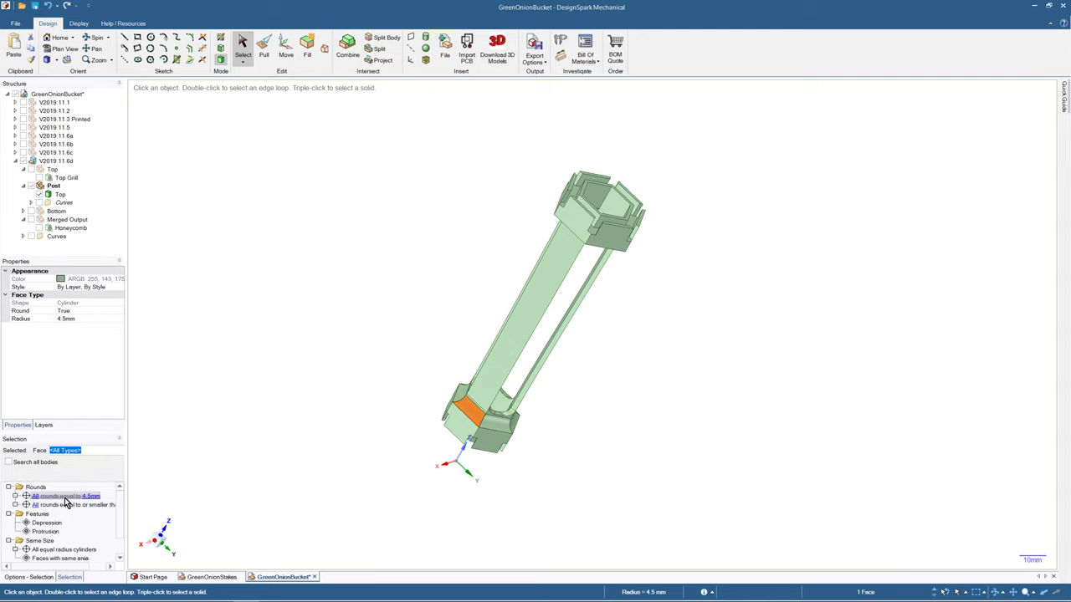
{"action": "scroll", "coordinate": [56, 552], "scroll_direction": "down", "scroll_amount": 1}
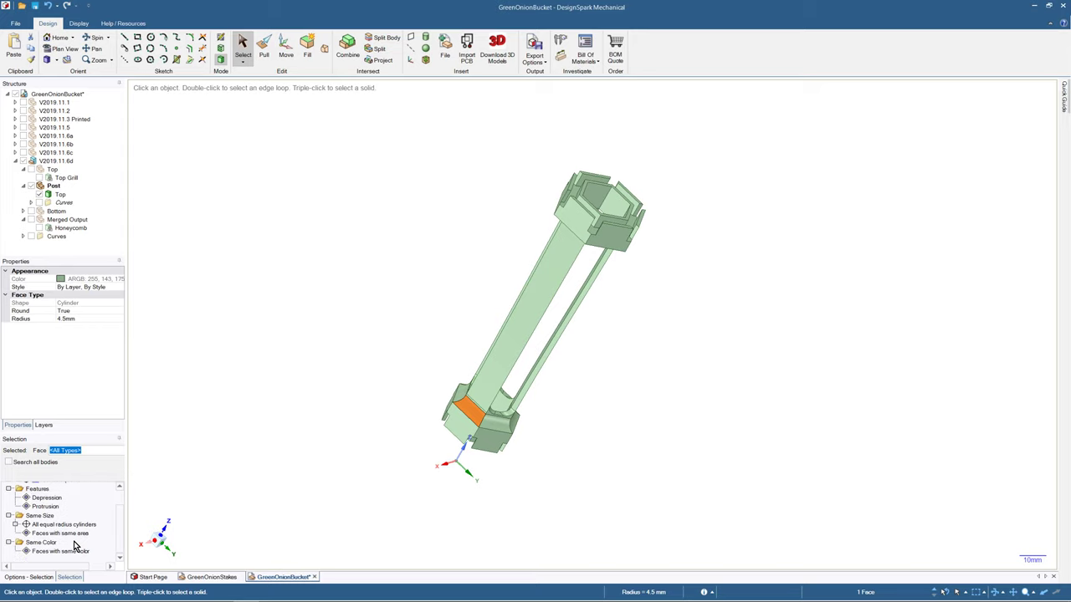
{"action": "left_click", "coordinate": [72, 533]}
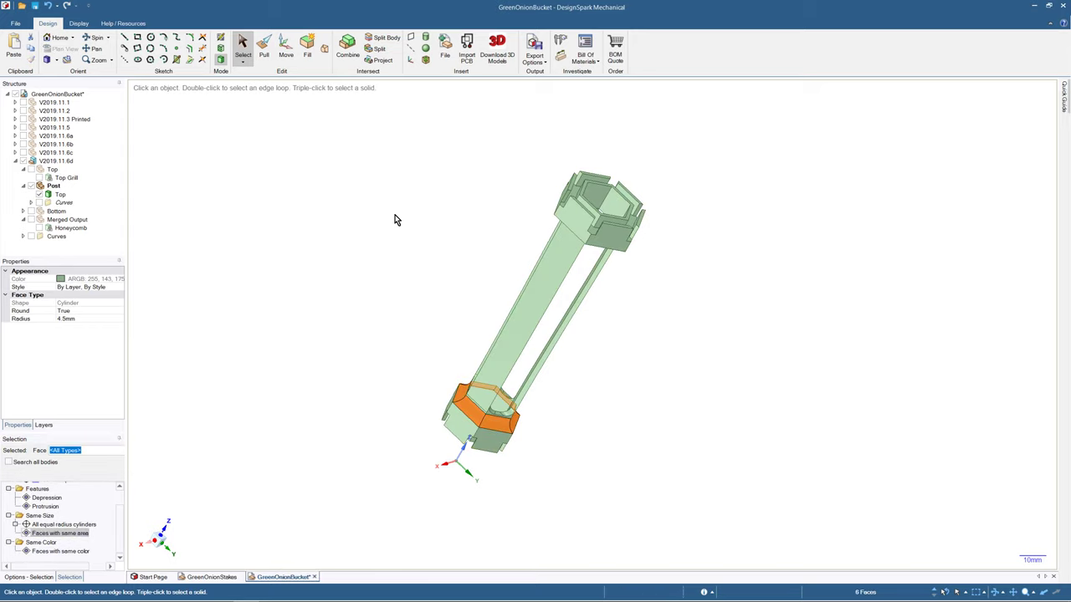
{"action": "left_click", "coordinate": [263, 48]}
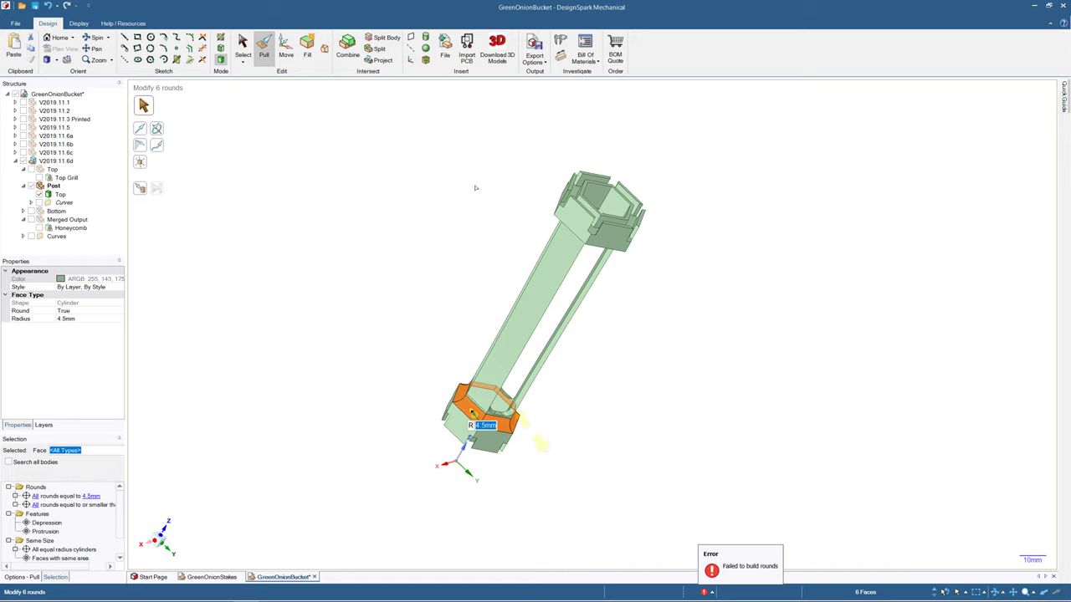
{"action": "left_click", "coordinate": [245, 46]}
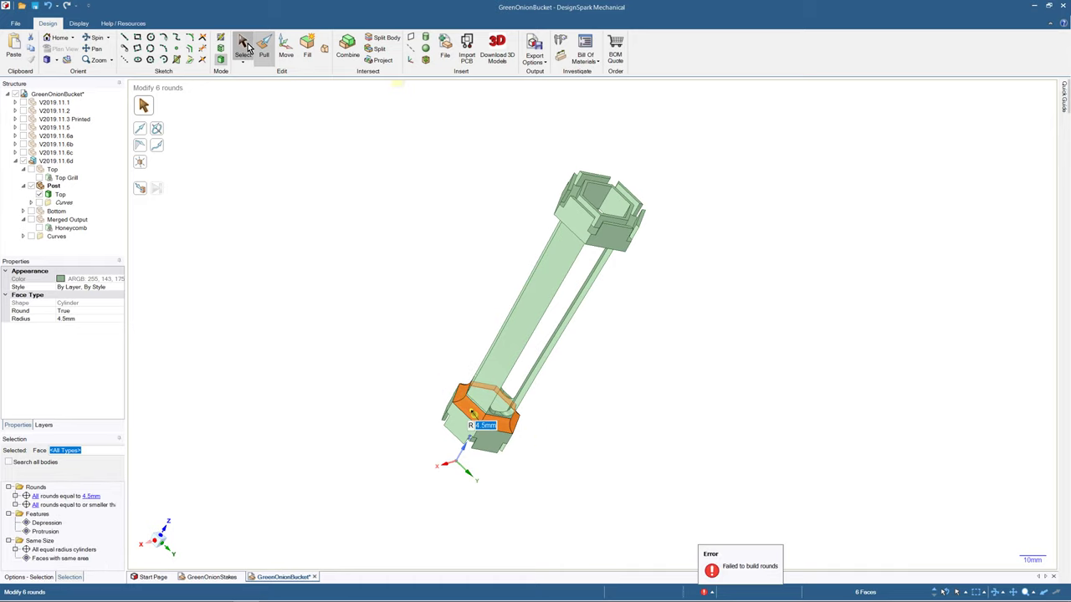
- Try deleting a single 4.5 mm round at the post's lower end, inspect the result and undo the deletion
{"action": "left_click", "coordinate": [465, 409]}
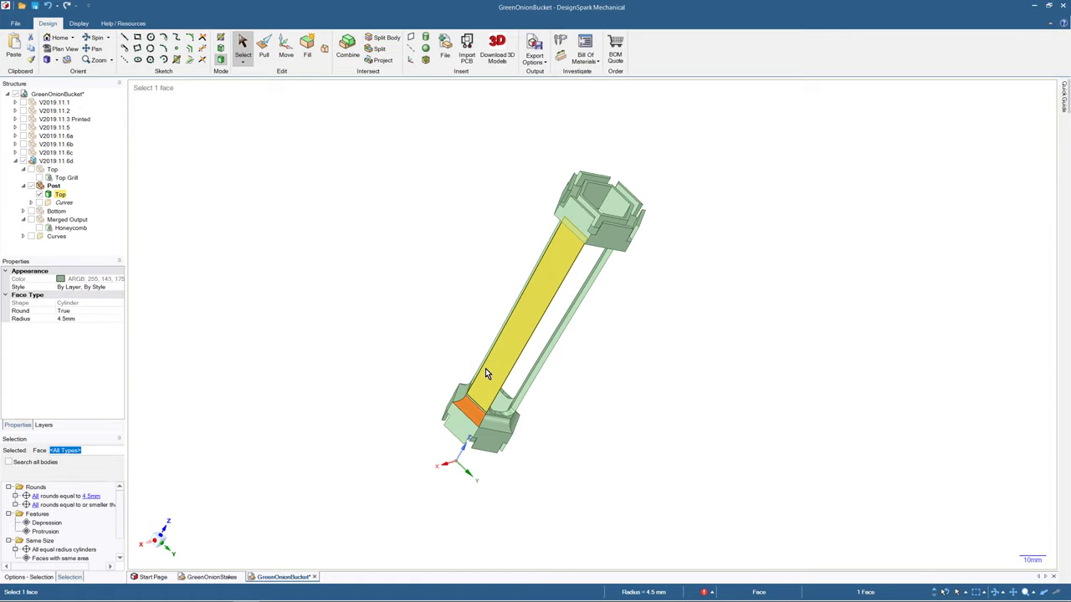
{"action": "left_click", "coordinate": [475, 414]}
{"action": "scroll", "coordinate": [475, 410], "scroll_direction": "down", "scroll_amount": 5}
{"action": "scroll", "coordinate": [474, 408], "scroll_direction": "up", "scroll_amount": 13}
{"action": "left_click", "coordinate": [473, 408]}
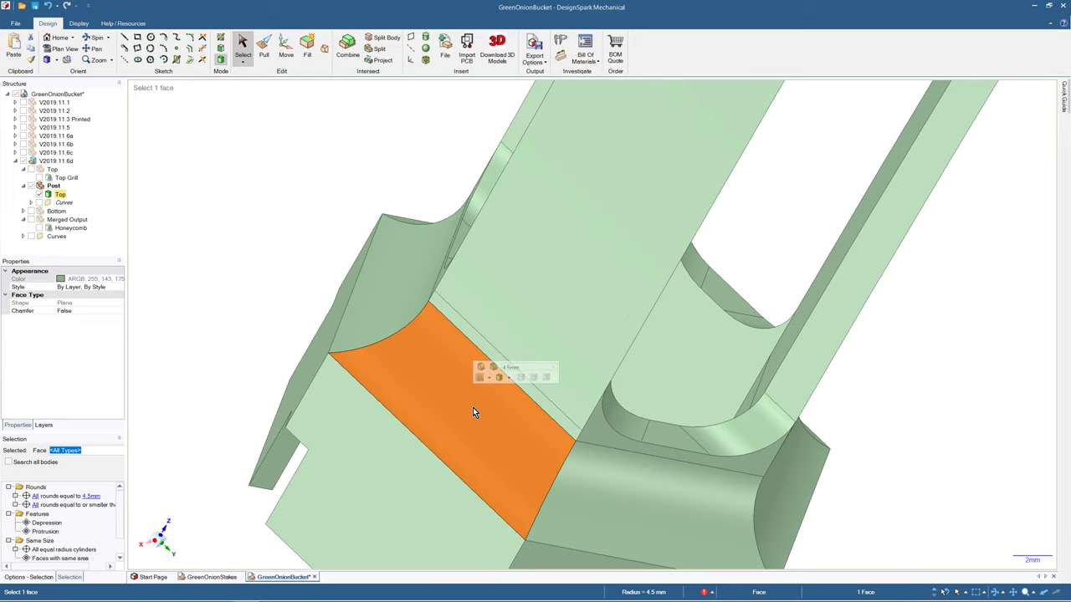
{"action": "key", "text": "Delete"}
{"action": "scroll", "coordinate": [622, 495], "scroll_direction": "down", "scroll_amount": 5}
{"action": "middle_click_drag", "start_coordinate": [623, 493], "coordinate": [577, 468]}
{"action": "middle_click_drag", "start_coordinate": [796, 111], "coordinate": [560, 460]}
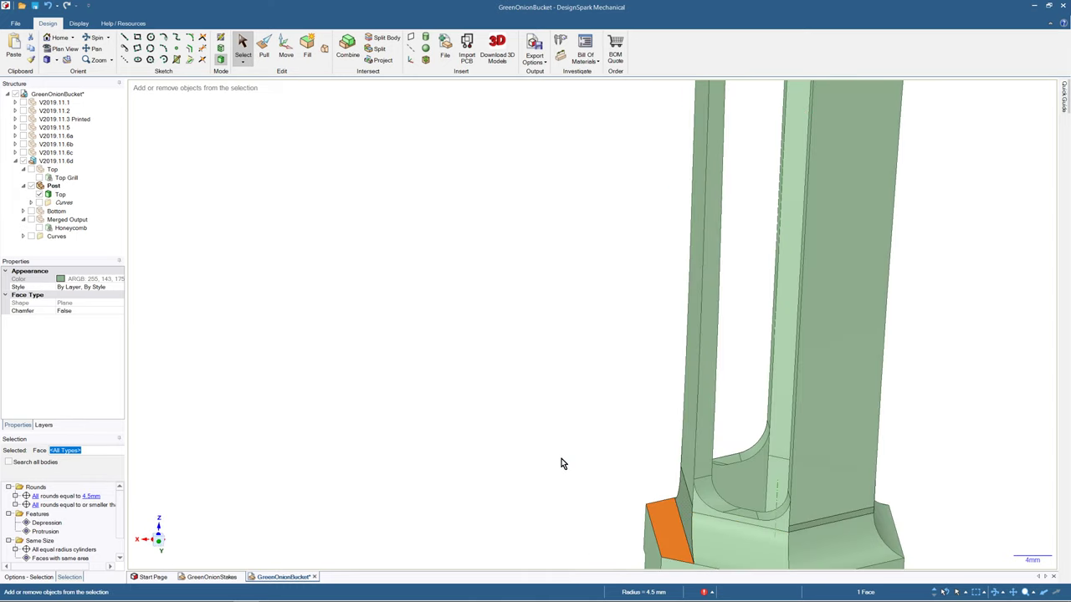
{"action": "key", "text": "ctrl+z"}
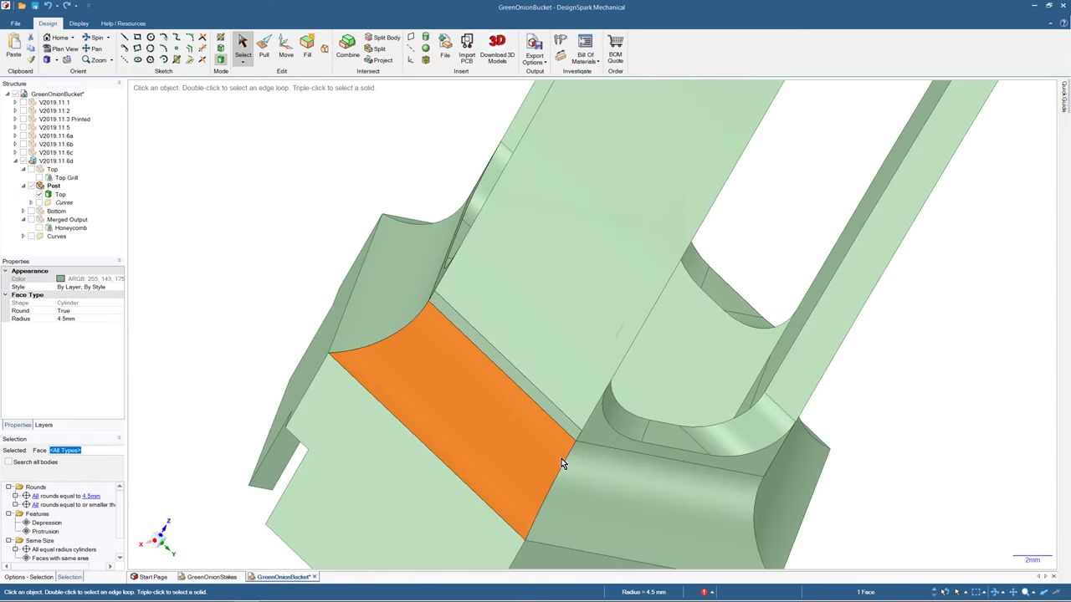
- Pull the single round at the post's lower end to a radius of about 4.96 mm and try to enlarge it further
{"action": "left_click", "coordinate": [264, 47]}
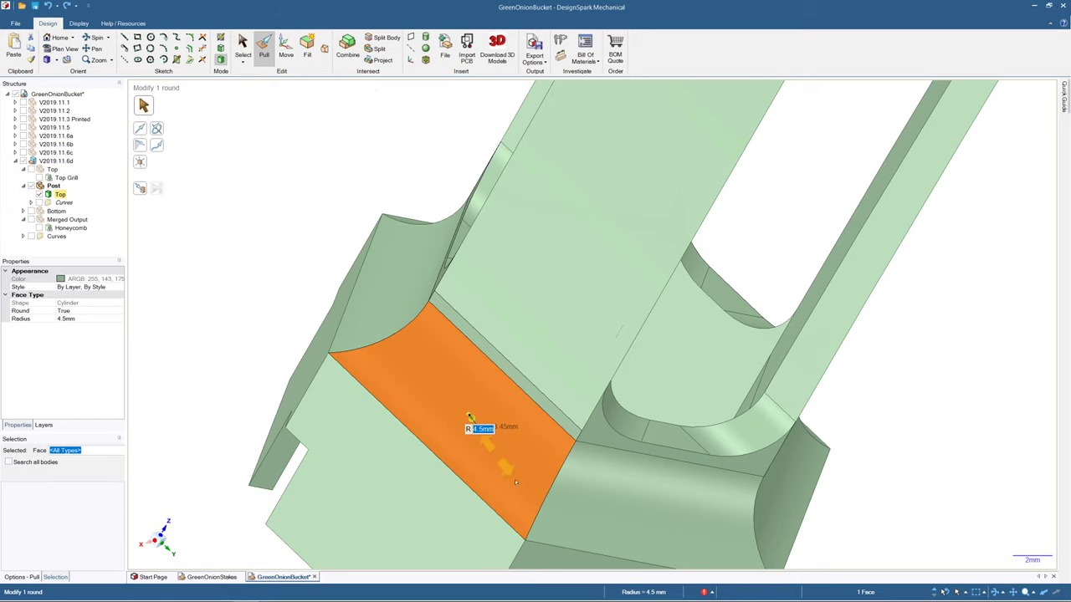
{"action": "left_click_drag", "start_coordinate": [457, 408], "coordinate": [348, 412]}
{"action": "left_click_drag", "start_coordinate": [299, 490], "coordinate": [304, 491]}
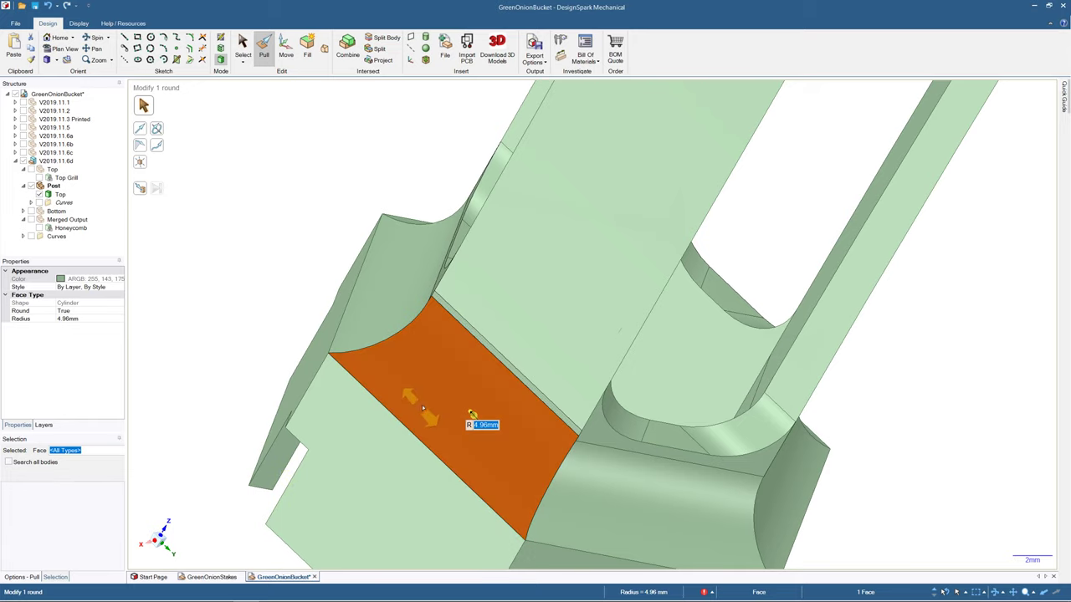
{"action": "left_click_drag", "start_coordinate": [470, 358], "coordinate": [305, 473]}
{"action": "key", "text": "ctrl+z"}
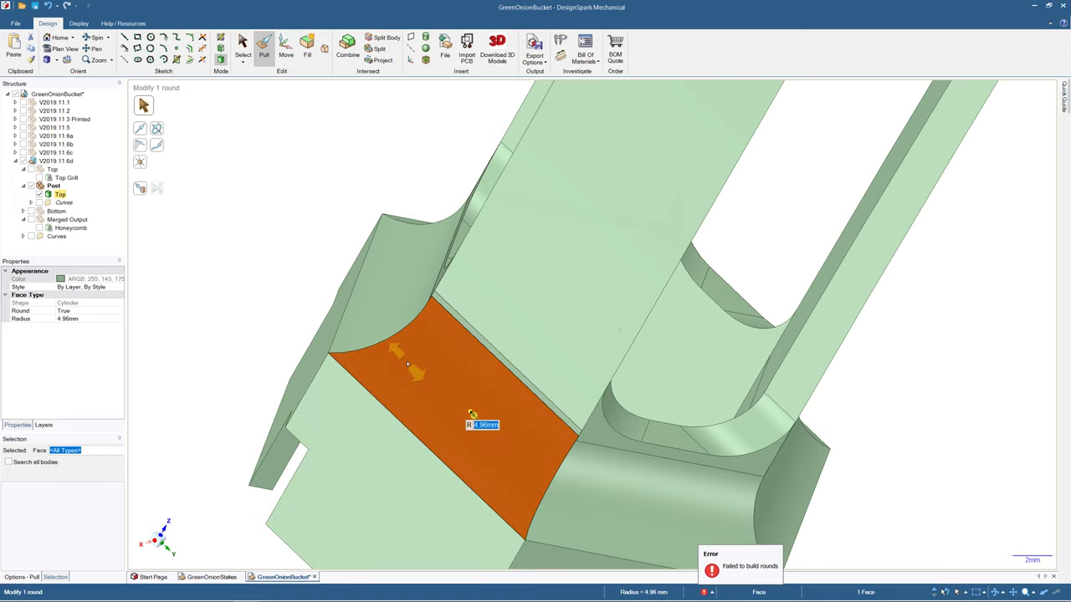
- Try to remove the enlarged round, and restore its radius to 4.5 mm
{"action": "left_click", "coordinate": [407, 363]}
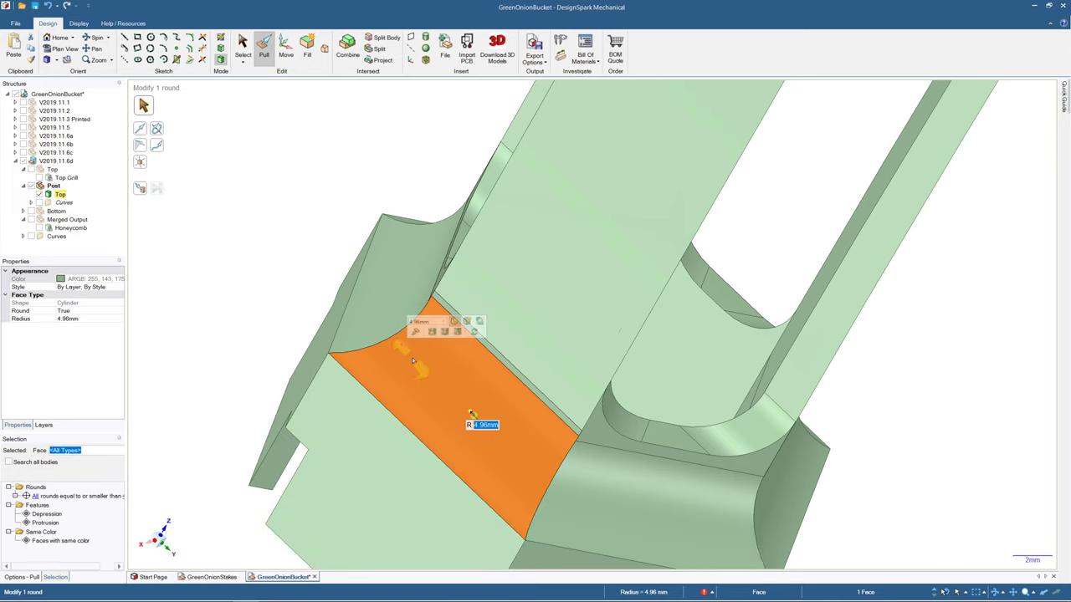
{"action": "key", "text": "Delete"}
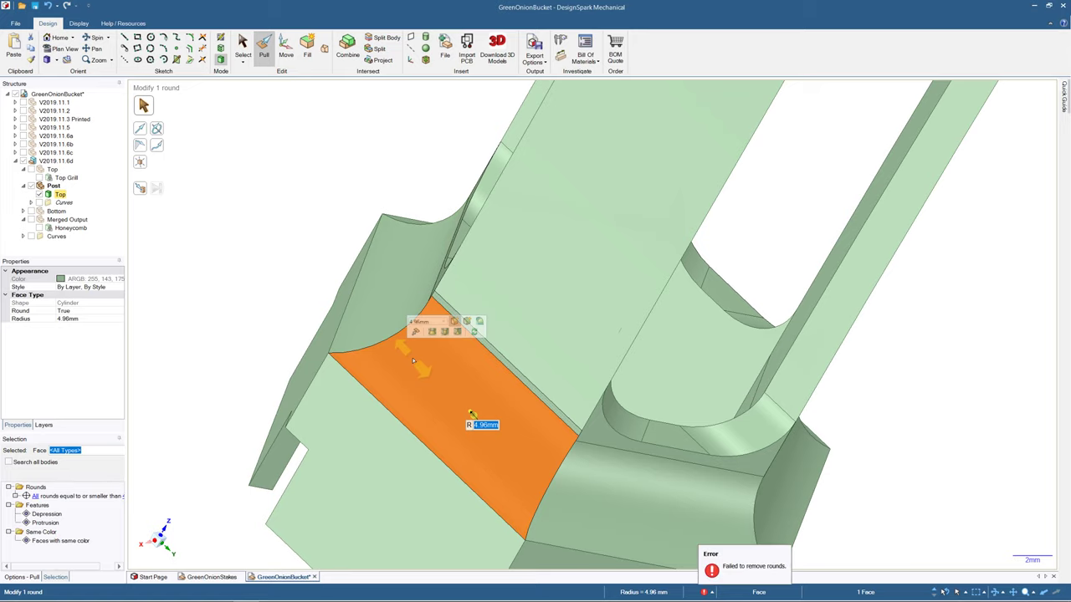
{"action": "key", "text": "Escape"}
{"action": "key", "text": "Escape"}
{"action": "scroll", "coordinate": [414, 361], "scroll_direction": "down", "scroll_amount": 8}
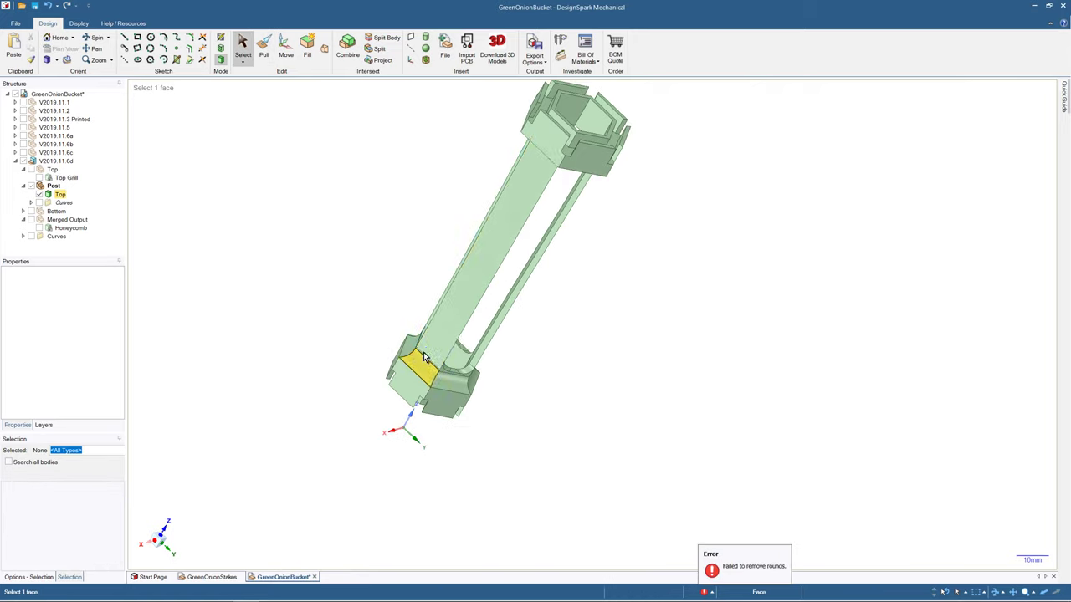
{"action": "mouse_move", "coordinate": [424, 357]}
{"action": "middle_mouse_down"}
{"action": "mouse_move", "coordinate": [398, 347]}
{"action": "mouse_move", "coordinate": [408, 337]}
{"action": "middle_mouse_up"}
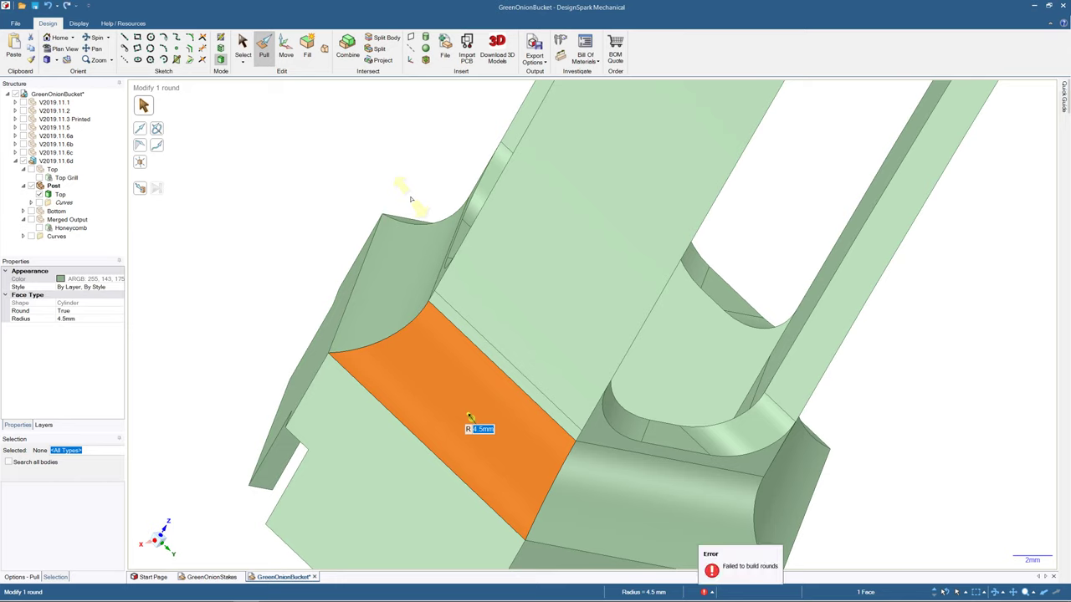
{"action": "left_click", "coordinate": [242, 46]}
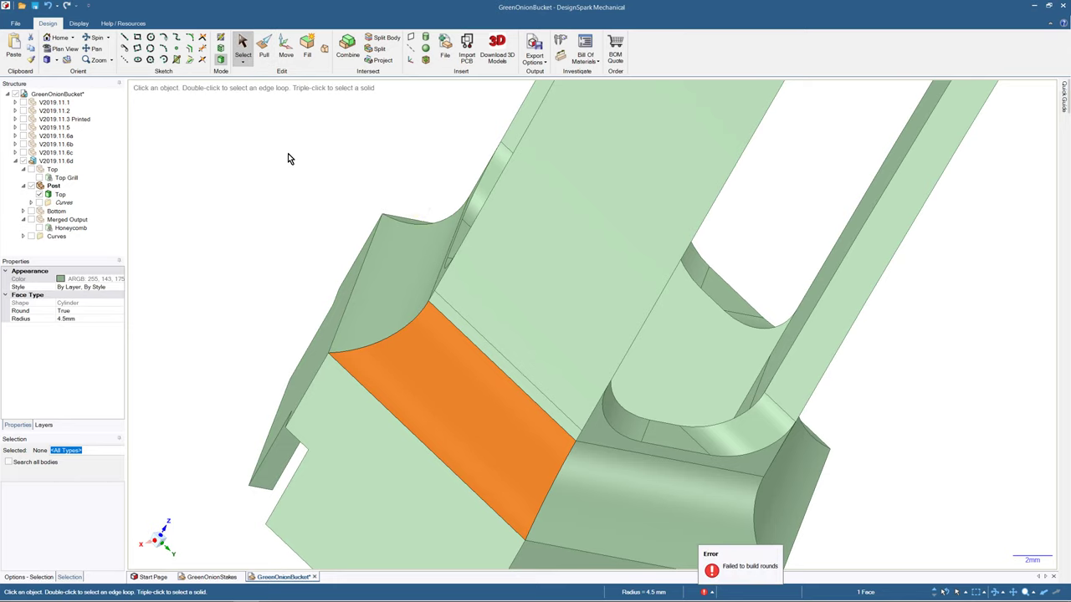
- Try deleting the round as a face of the post, check the lower end and undo the attempt
{"action": "left_click", "coordinate": [426, 379]}
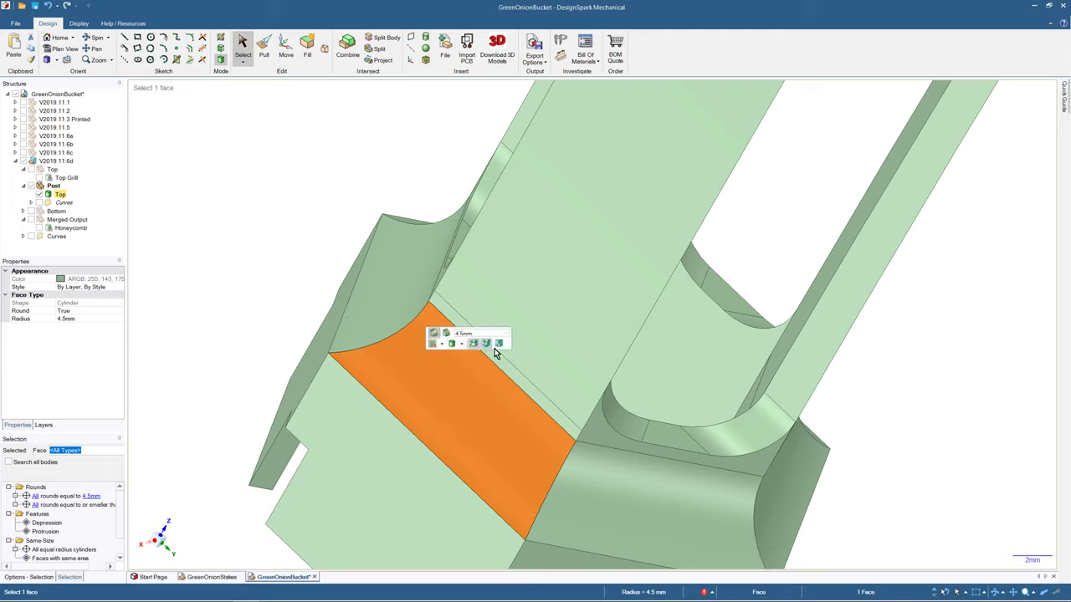
{"action": "right_click", "coordinate": [468, 438]}
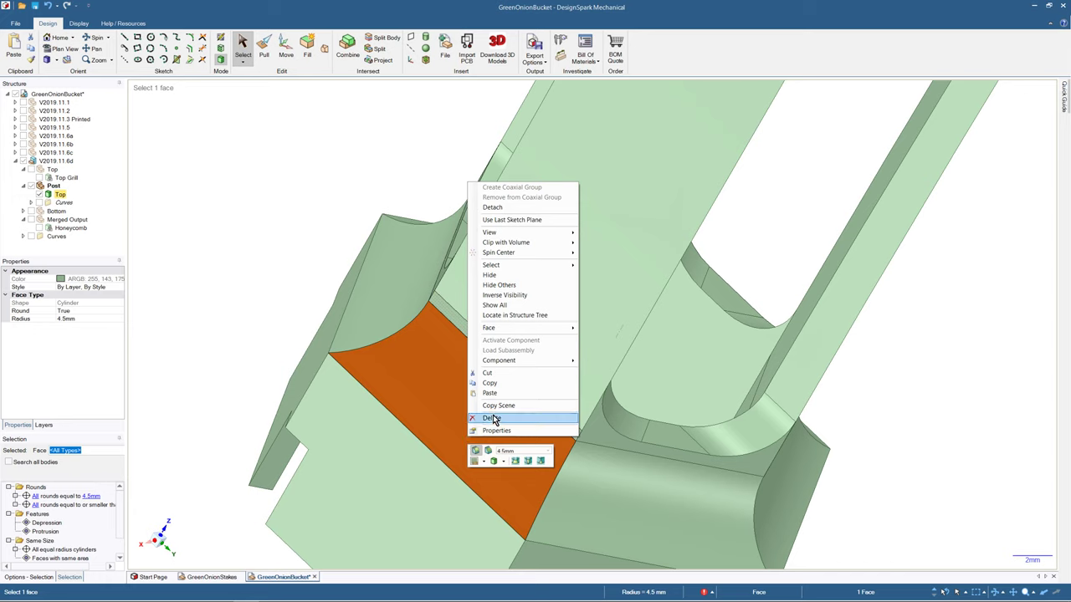
{"action": "left_click", "coordinate": [493, 416]}
{"action": "scroll", "coordinate": [494, 414], "scroll_direction": "down", "scroll_amount": 5}
{"action": "key", "text": "Escape"}
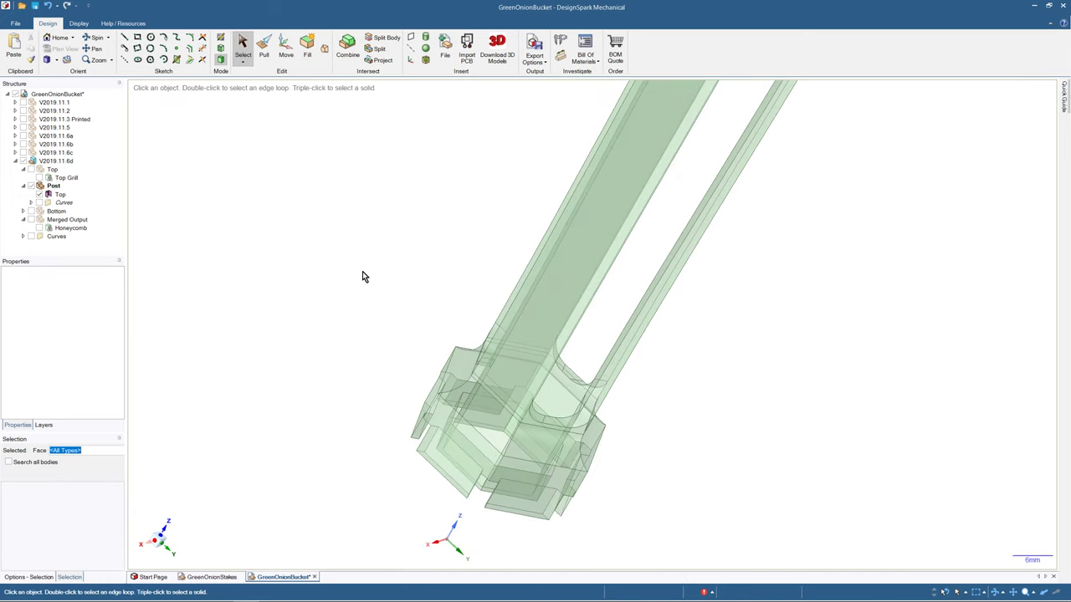
{"action": "middle_click_drag", "start_coordinate": [408, 318], "coordinate": [355, 294]}
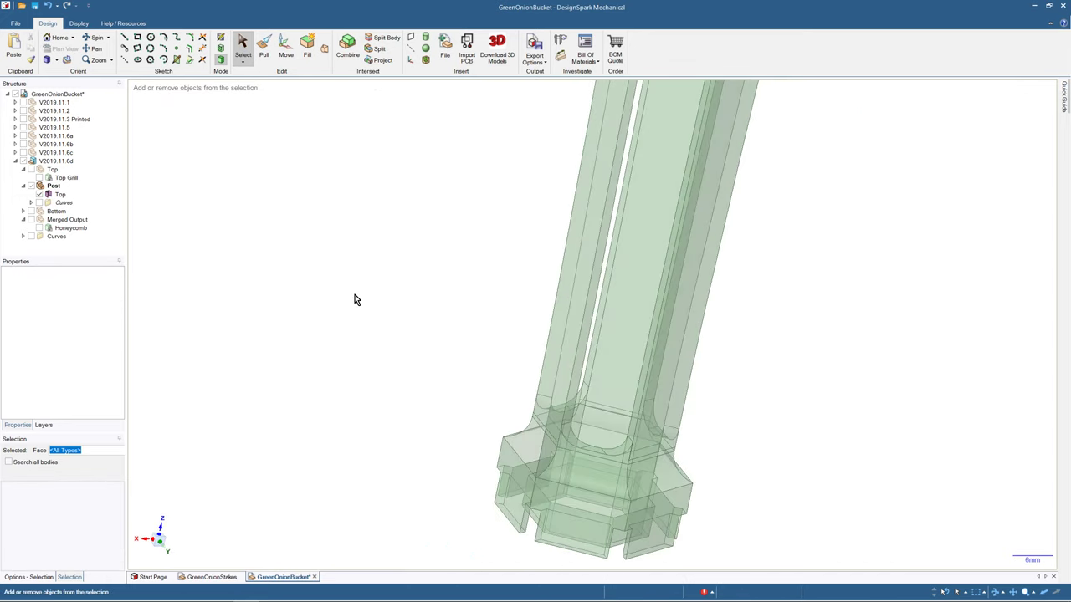
{"action": "key", "text": "ctrl+z"}
- Delete the 4.5 mm rounds on three adjacent sides of the post's lower end, one at a time
{"action": "left_click", "coordinate": [439, 376]}
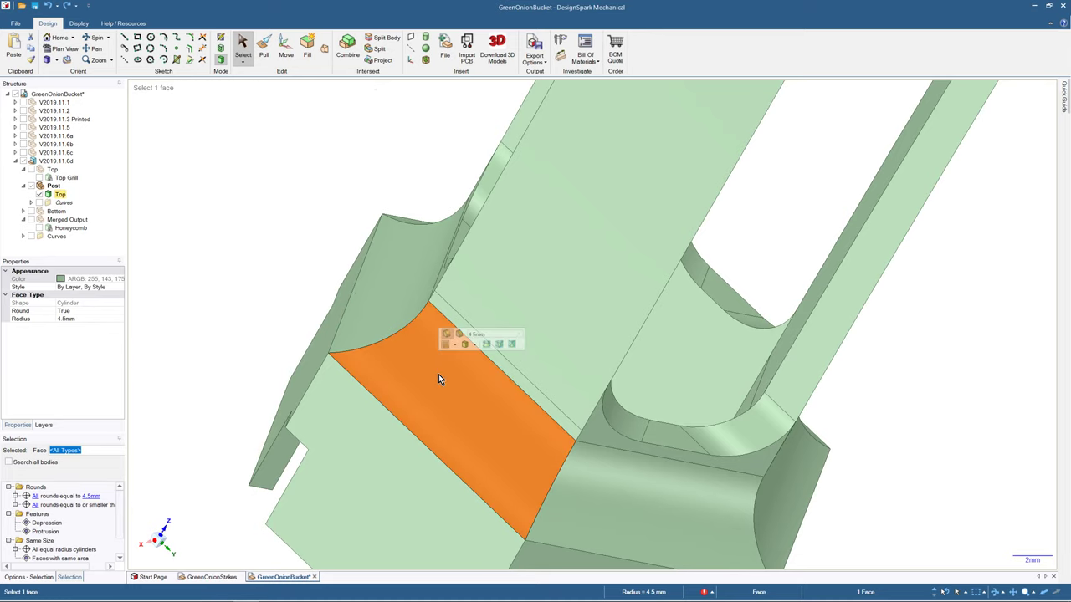
{"action": "key", "text": "ctrl+z"}
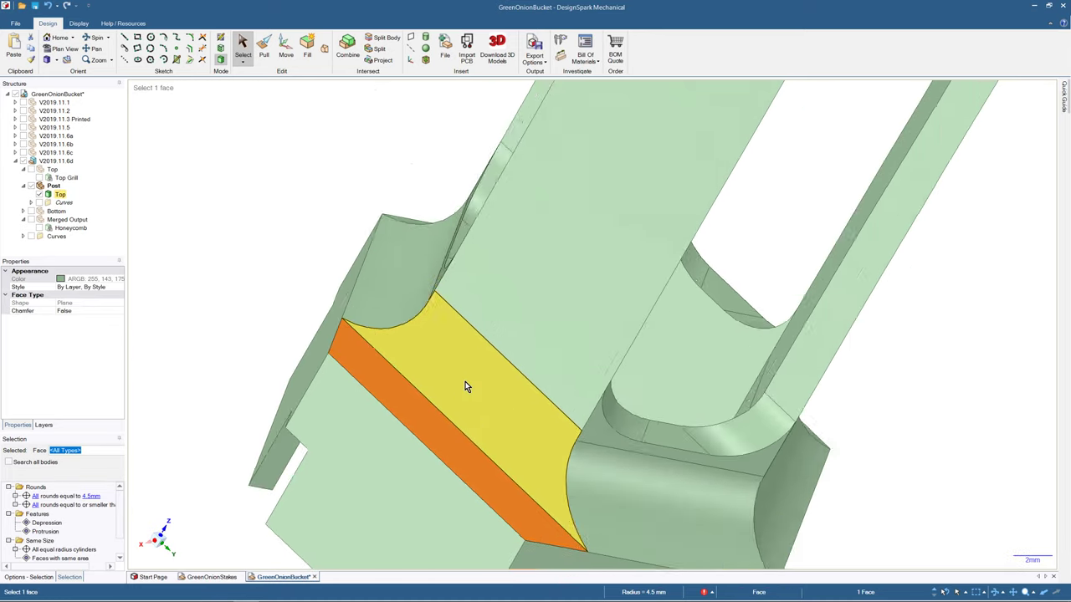
{"action": "scroll", "coordinate": [465, 381], "scroll_direction": "down", "scroll_amount": 5}
{"action": "middle_click_drag", "start_coordinate": [465, 382], "coordinate": [426, 368]}
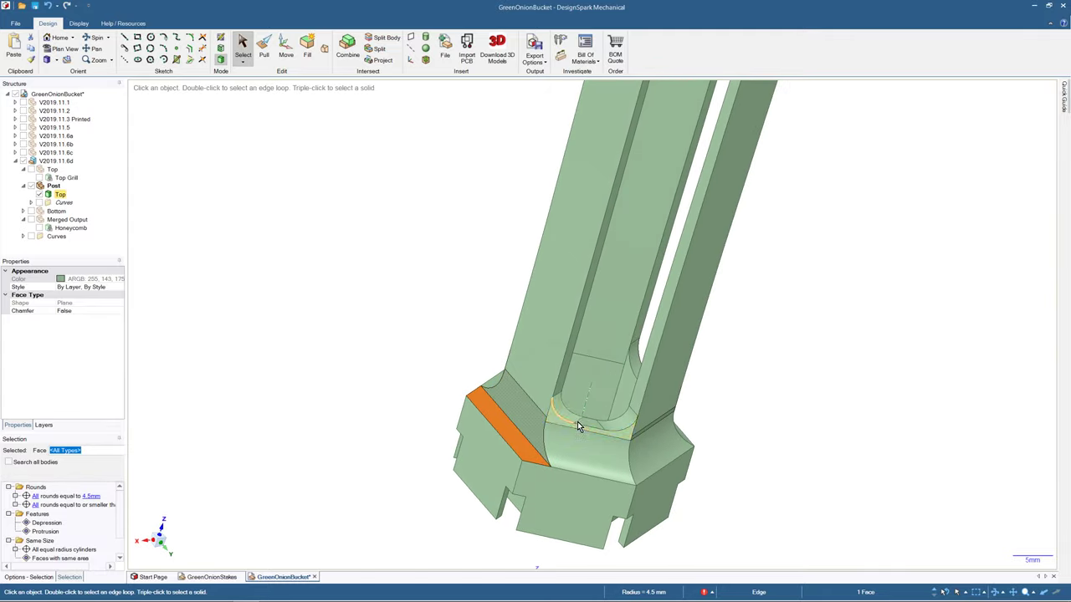
{"action": "middle_click_drag", "start_coordinate": [577, 426], "coordinate": [588, 443]}
{"action": "left_click", "coordinate": [602, 444]}
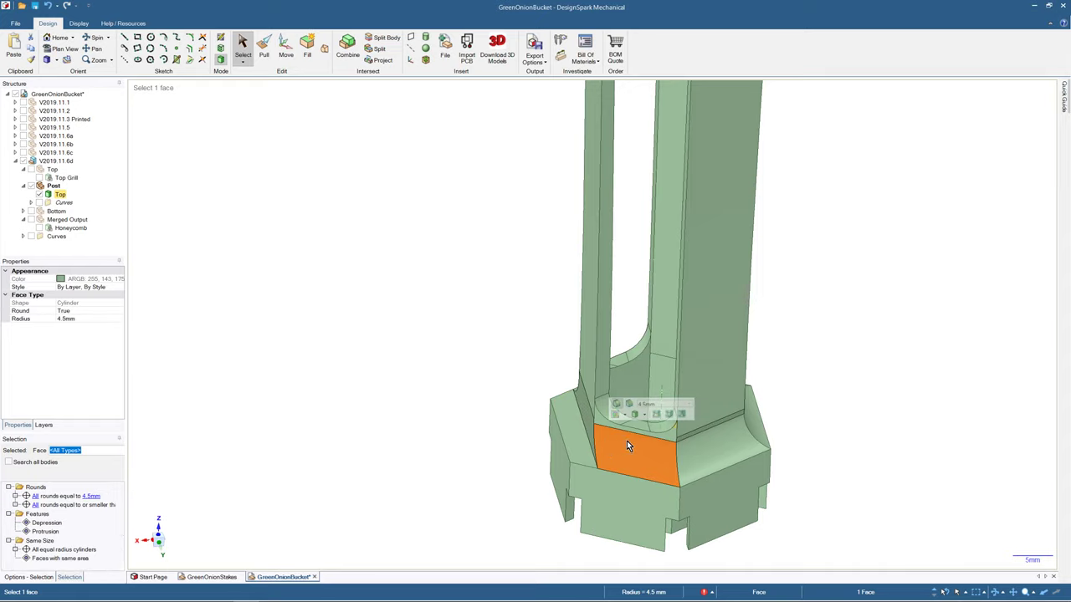
{"action": "key", "text": "Delete"}
{"action": "left_click", "coordinate": [715, 451]}
{"action": "key", "text": "Delete"}
- Delete the three remaining 4.5 mm rounds on the far sides of the post's lower end
{"action": "middle_click_drag", "start_coordinate": [755, 447], "coordinate": [890, 210]}
{"action": "left_click", "coordinate": [908, 333]}
{"action": "left_click", "coordinate": [932, 103]}
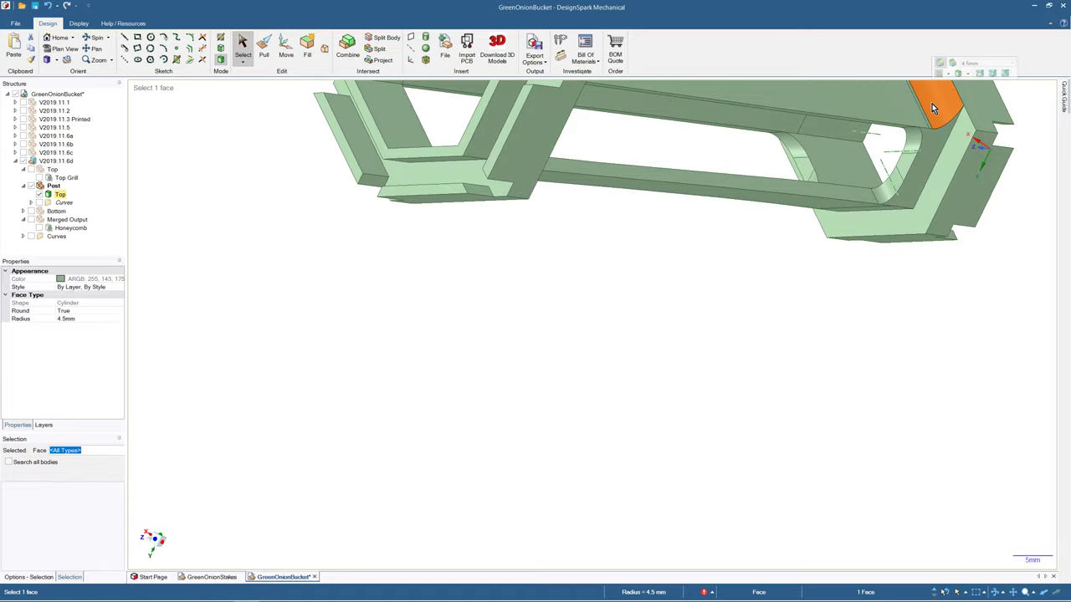
{"action": "key", "text": "Delete"}
{"action": "scroll", "coordinate": [901, 119], "scroll_direction": "down", "scroll_amount": 3}
{"action": "middle_click_drag", "start_coordinate": [901, 122], "coordinate": [1007, 195]}
{"action": "scroll", "coordinate": [546, 97], "scroll_direction": "down", "scroll_amount": 4}
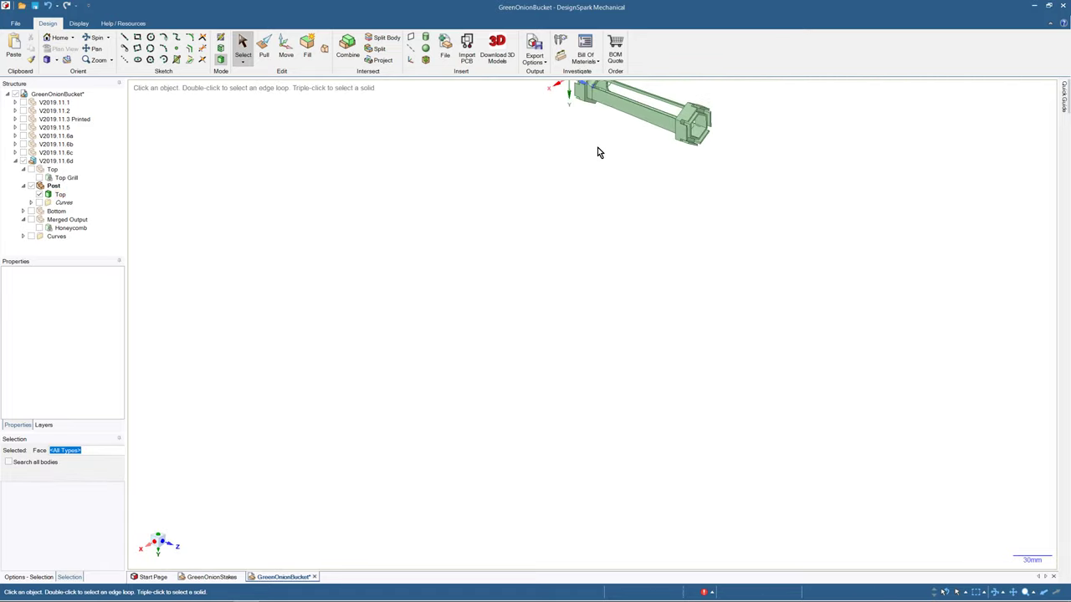
{"action": "middle_click_drag", "start_coordinate": [602, 146], "coordinate": [506, 438], "text": "shift"}
{"action": "scroll", "coordinate": [486, 372], "scroll_direction": "up", "scroll_amount": 4}
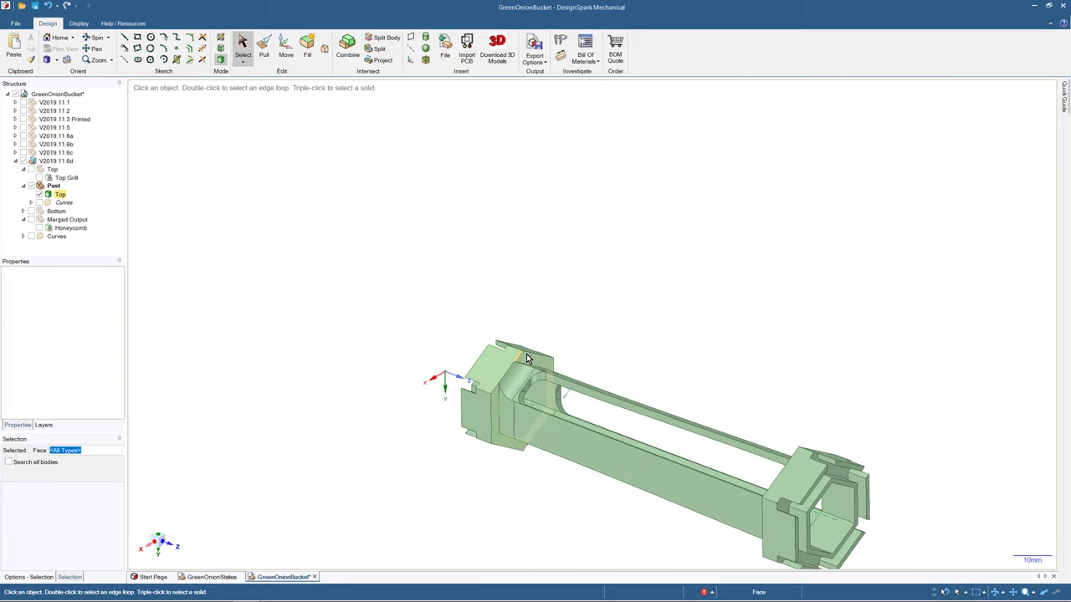
{"action": "scroll", "coordinate": [526, 358], "scroll_direction": "up", "scroll_amount": 2}
{"action": "left_click", "coordinate": [510, 390]}
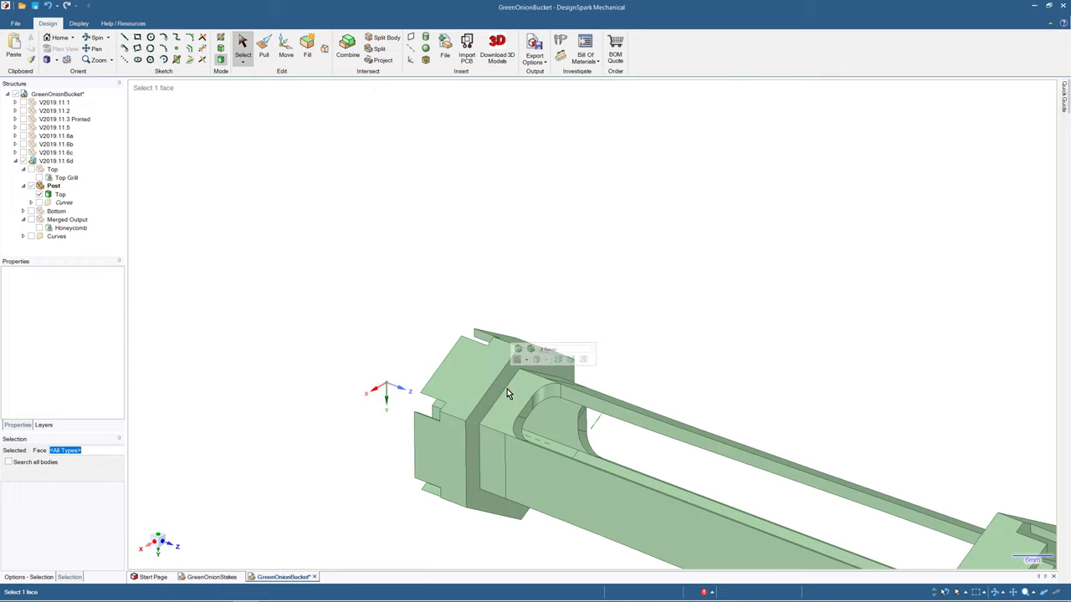
{"action": "middle_click_drag", "start_coordinate": [507, 394], "coordinate": [452, 312]}
- Round the six equal-length edges where the post body meets its lower collar with a 4.5 mm radius
{"action": "scroll", "coordinate": [471, 373], "scroll_direction": "down", "scroll_amount": 5}
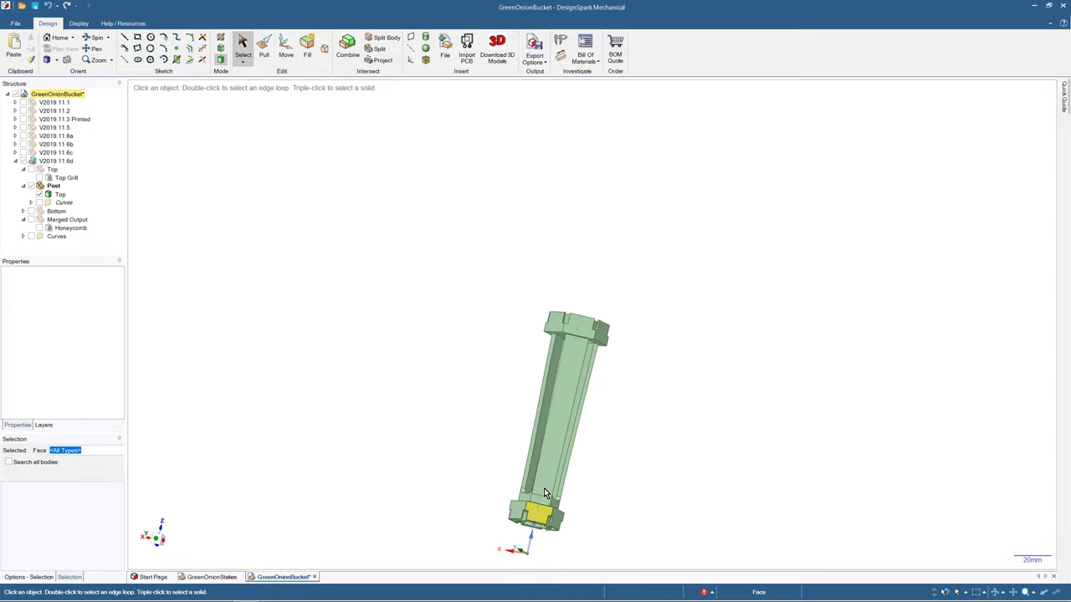
{"action": "scroll", "coordinate": [544, 490], "scroll_direction": "up", "scroll_amount": 4}
{"action": "middle_click_drag", "start_coordinate": [544, 483], "coordinate": [519, 544]}
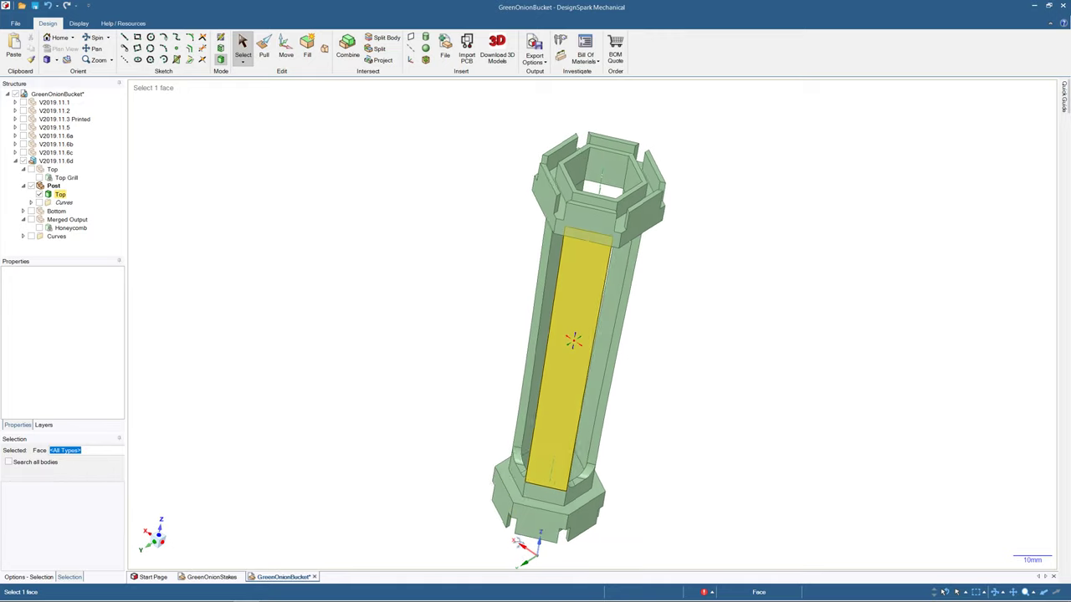
{"action": "middle_click_drag", "start_coordinate": [564, 423], "coordinate": [536, 469]}
{"action": "left_click", "coordinate": [517, 483]}
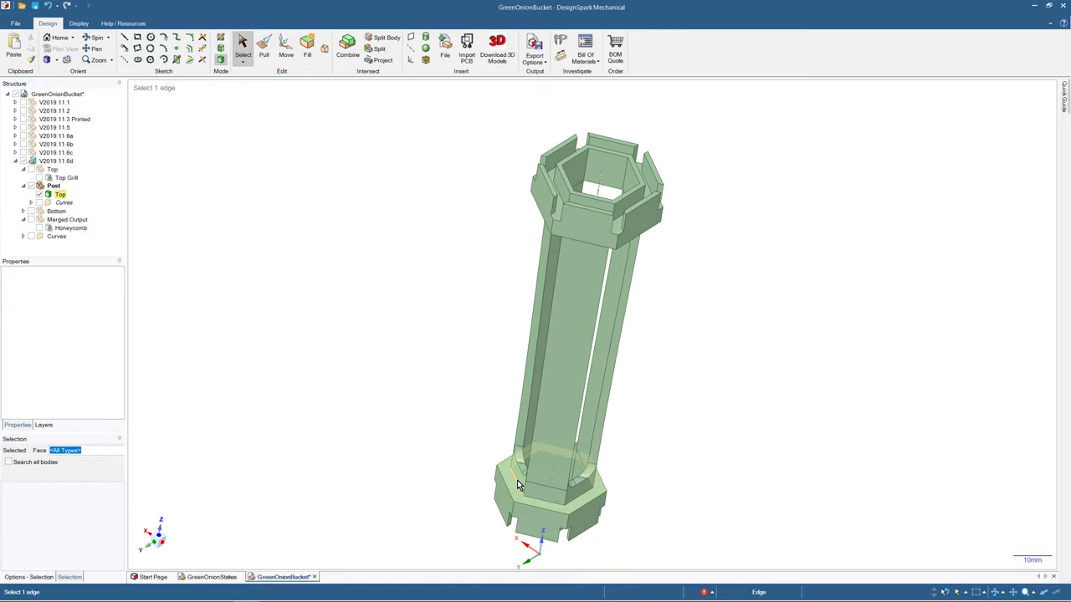
{"action": "left_click", "coordinate": [542, 502]}
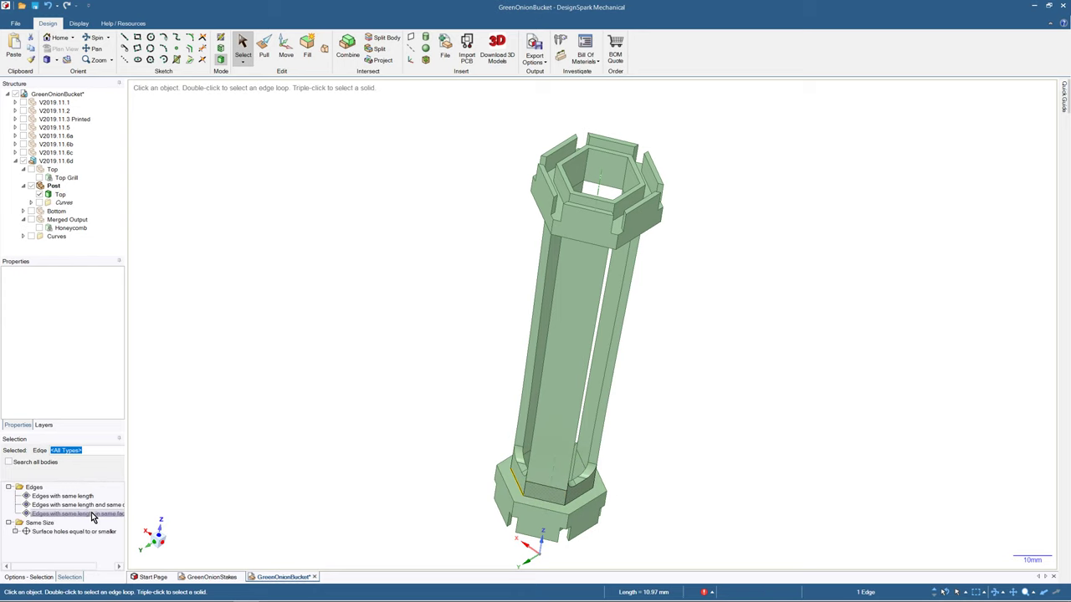
{"action": "left_click", "coordinate": [91, 514]}
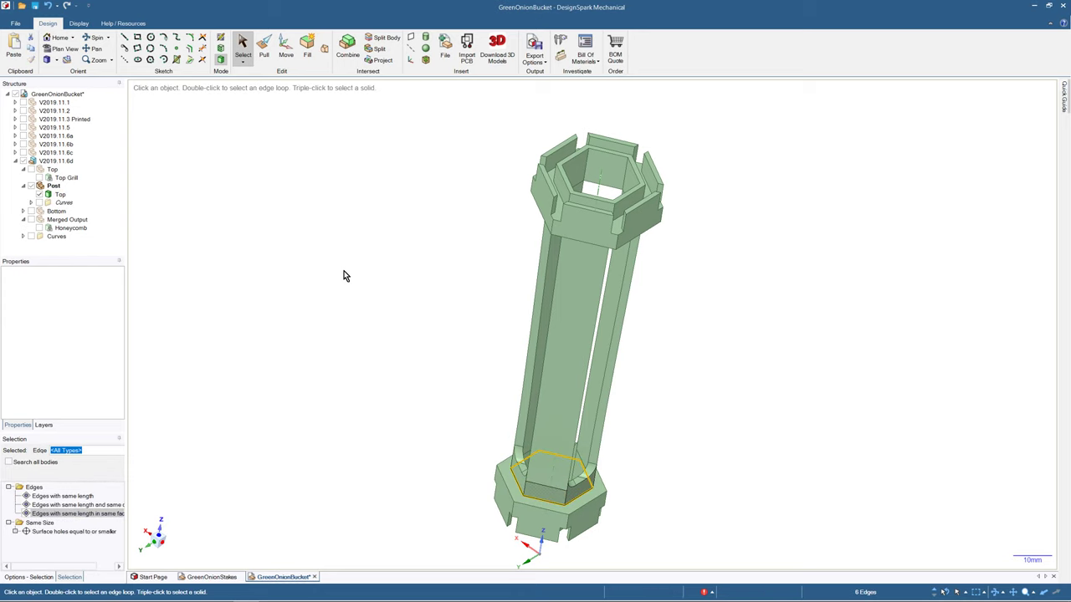
{"action": "left_click", "coordinate": [265, 50]}
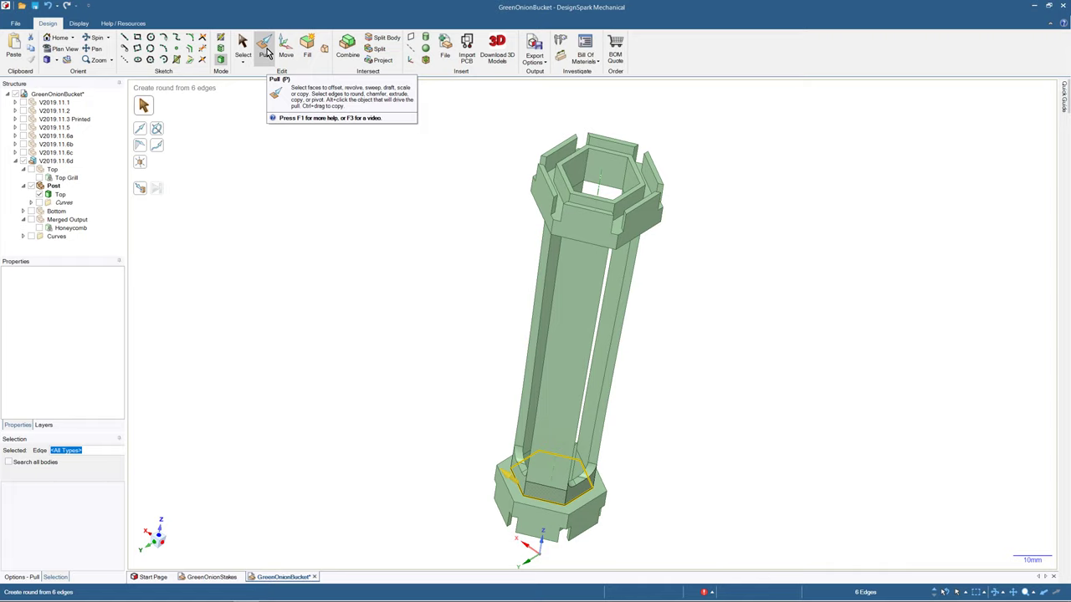
{"action": "left_click", "coordinate": [264, 49]}
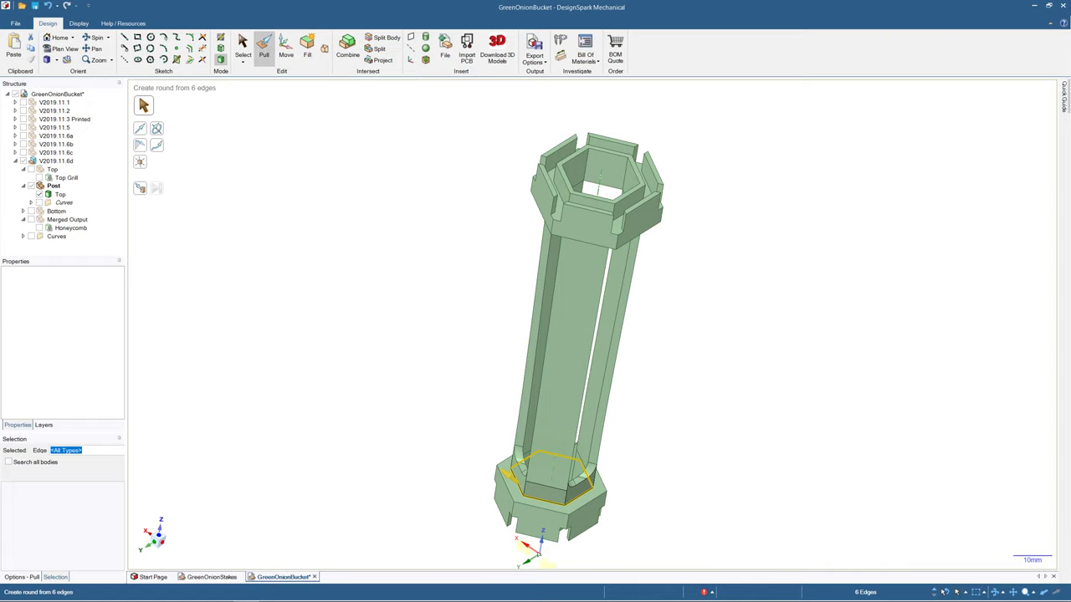
{"action": "scroll", "coordinate": [392, 418], "scroll_direction": "up", "scroll_amount": 5}
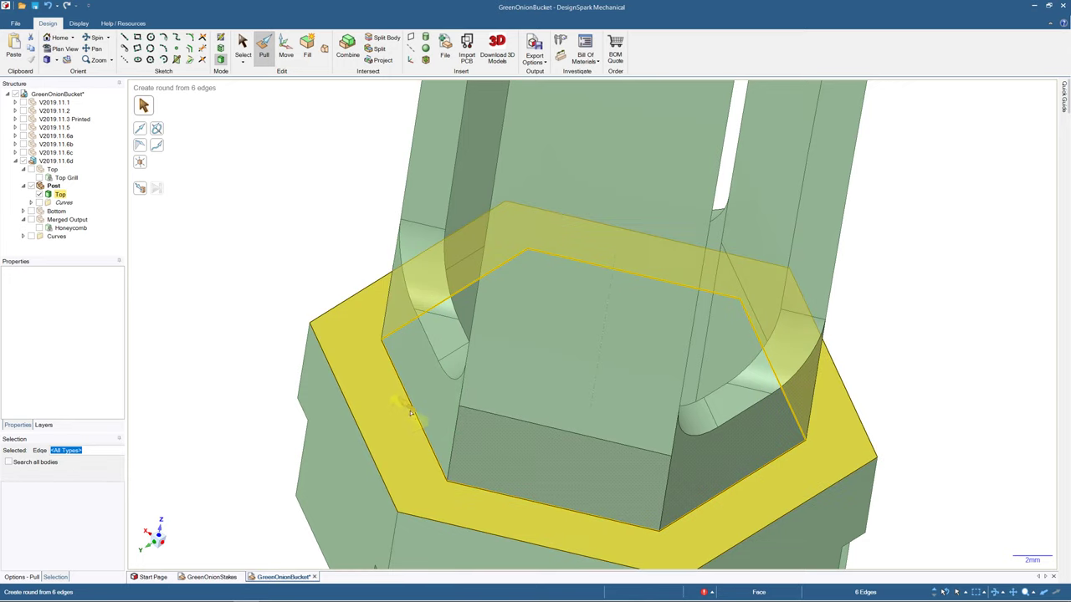
{"action": "scroll", "coordinate": [422, 426], "scroll_direction": "up", "scroll_amount": 3}
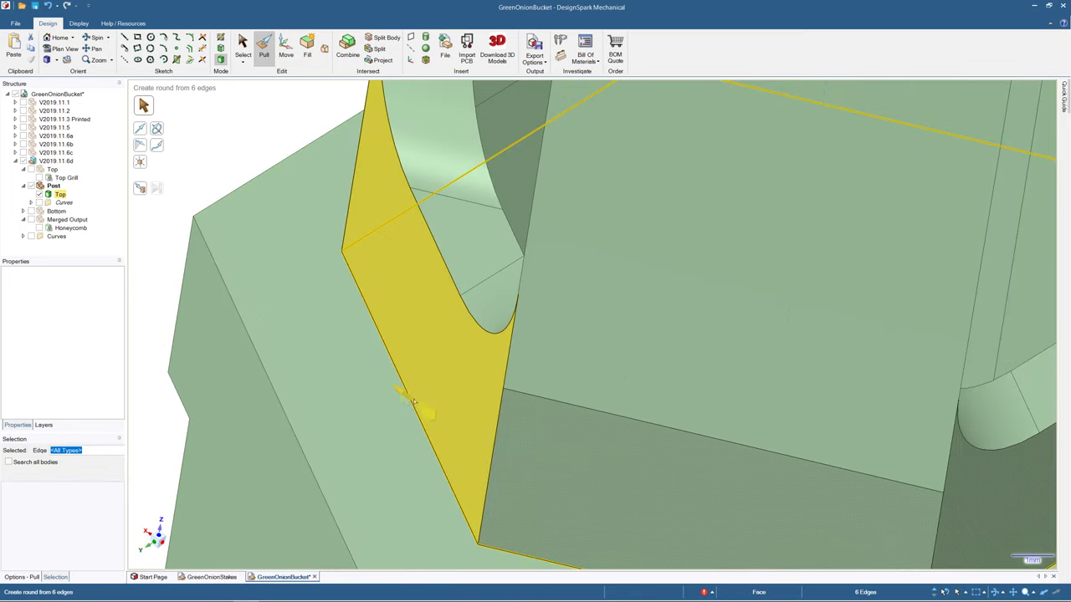
{"action": "left_click_drag", "start_coordinate": [410, 399], "coordinate": [313, 351]}
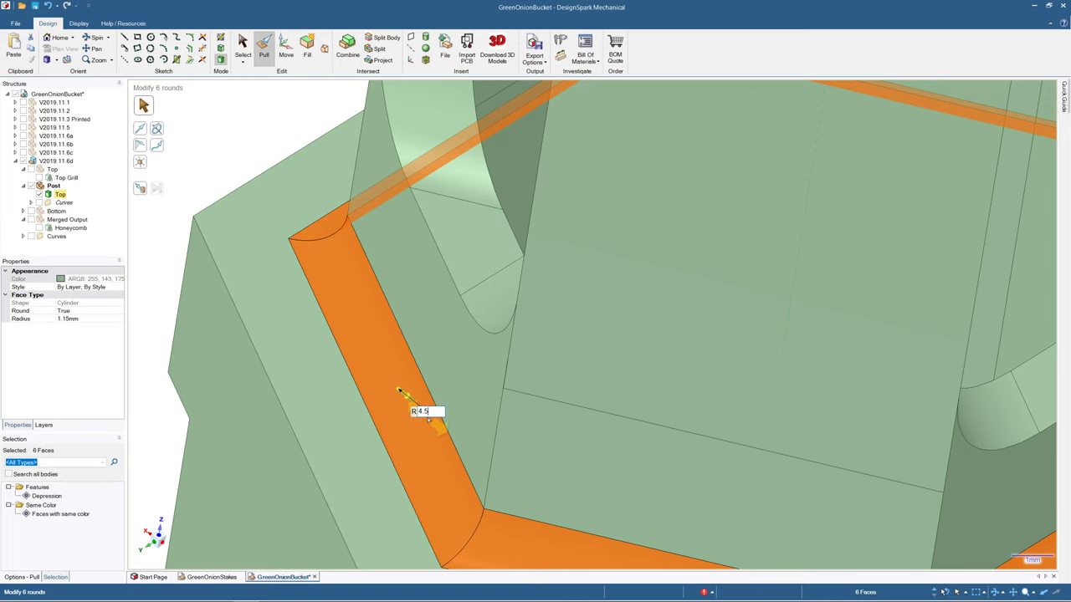
{"action": "type", "text": "4.5"}
{"action": "key", "text": "Return"}
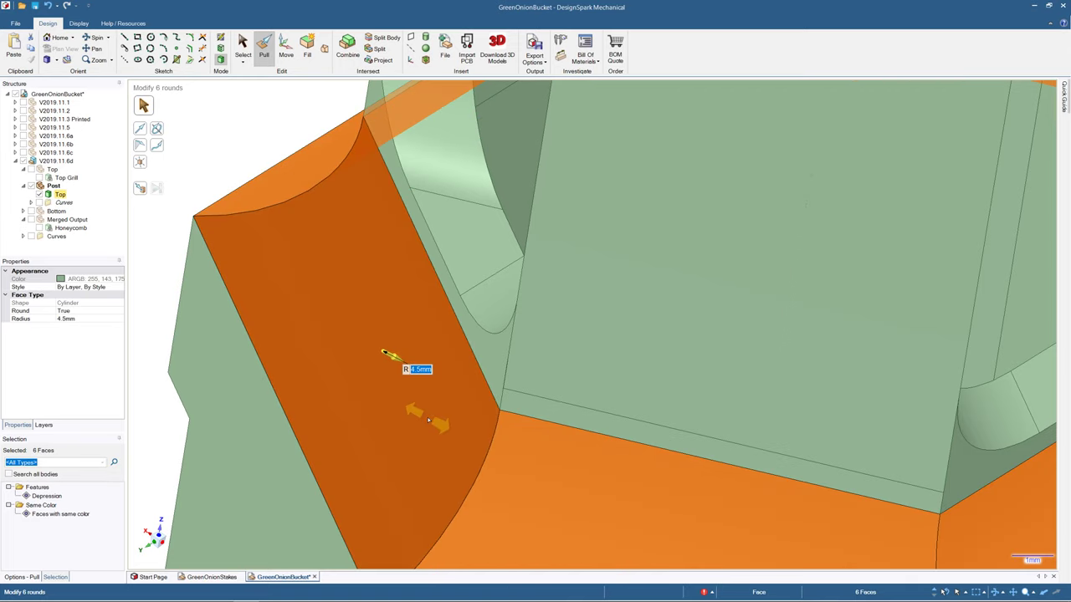
{"action": "key", "text": "ctrl+z"}
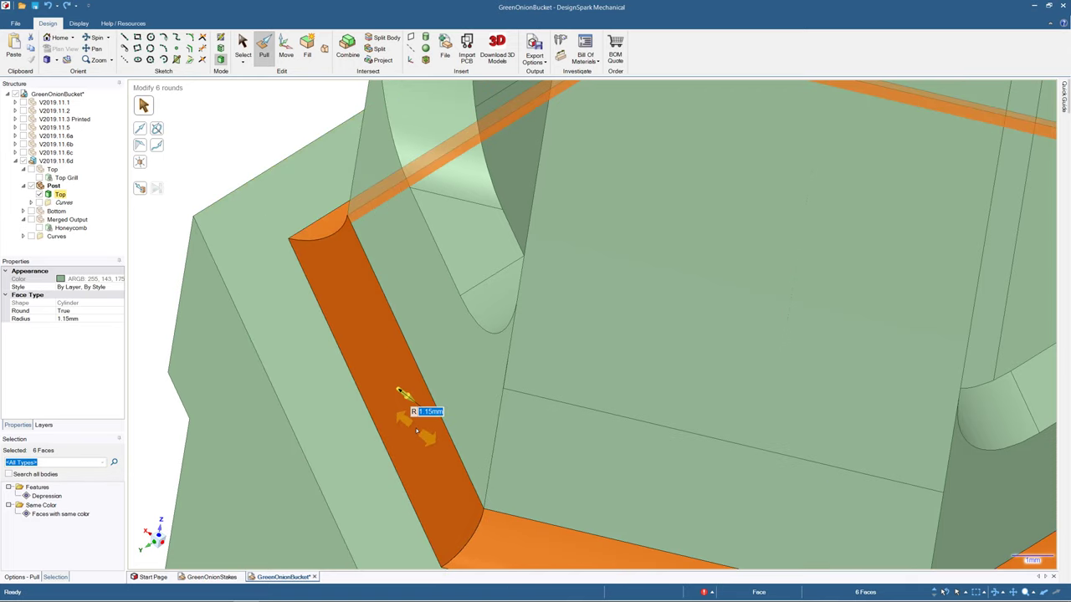
{"action": "key", "text": "ctrl+y"}
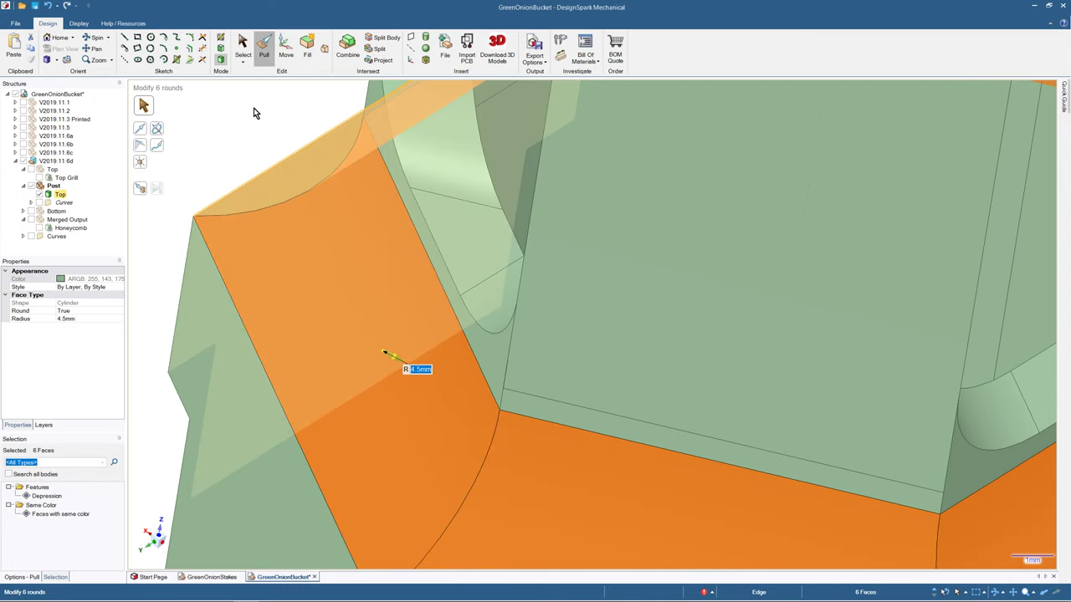
- Examine the individual 4.5 mm rounds on three adjacent sides of the lower collar and their editing options
{"action": "left_click", "coordinate": [256, 113]}
{"action": "left_click", "coordinate": [327, 241]}
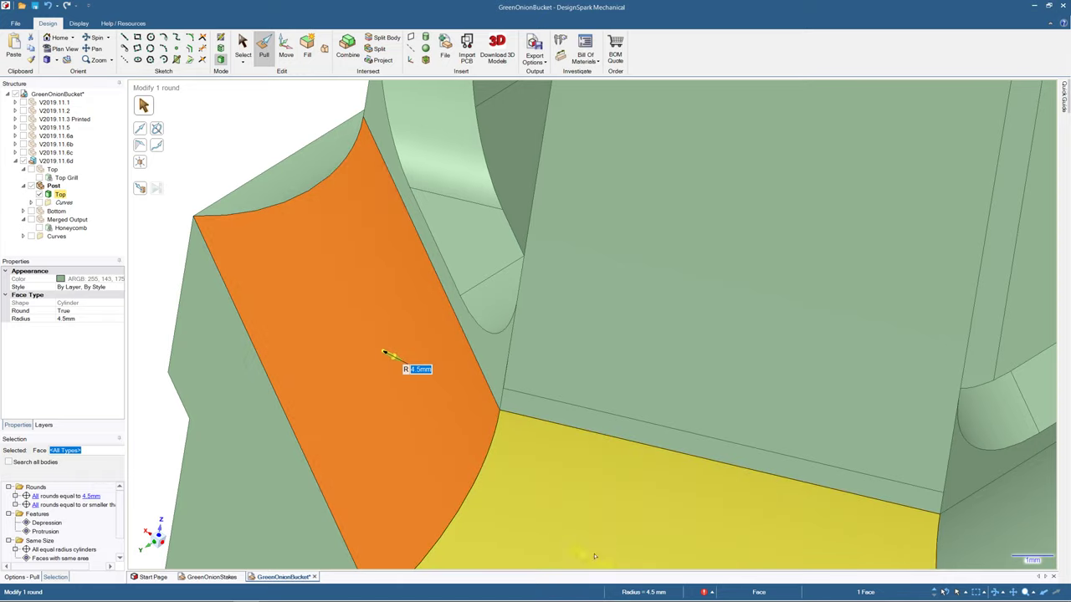
{"action": "left_click", "coordinate": [592, 533]}
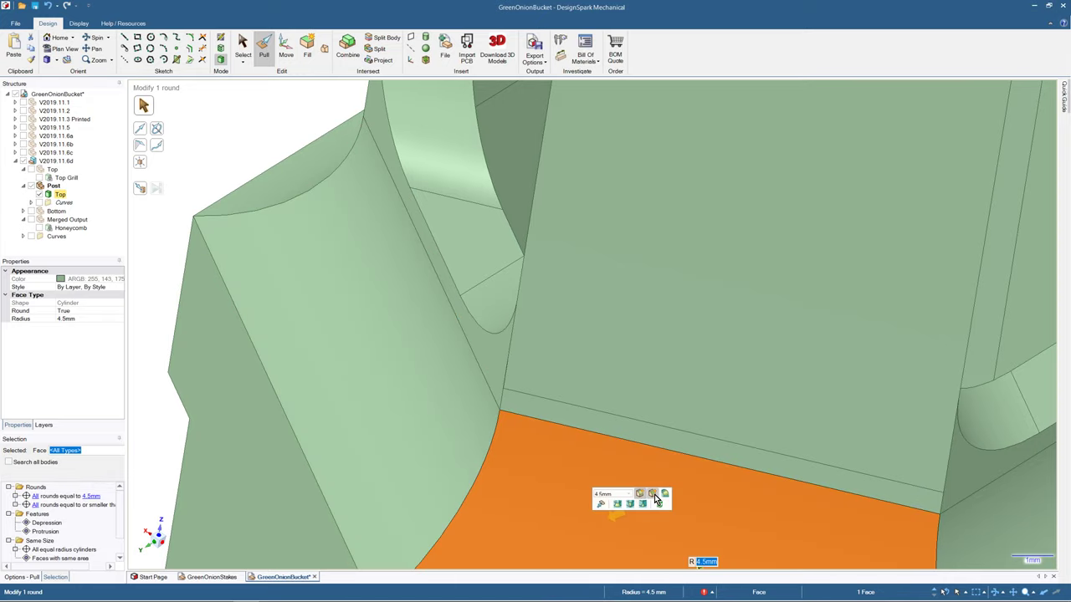
{"action": "scroll", "coordinate": [655, 497], "scroll_direction": "down", "scroll_amount": 5}
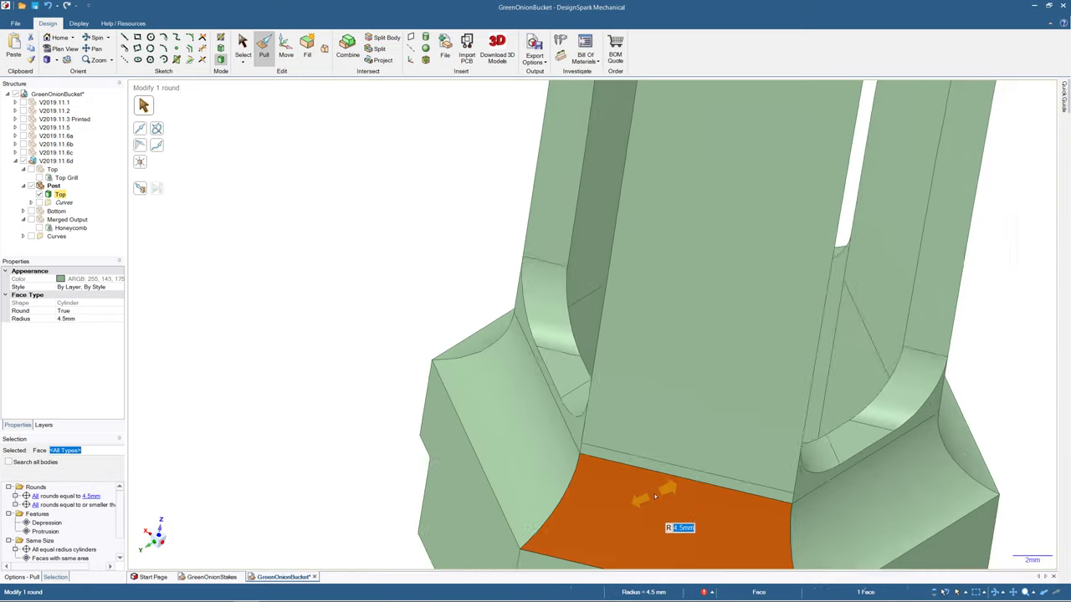
{"action": "mouse_move", "coordinate": [655, 497]}
{"action": "middle_mouse_down"}
{"action": "mouse_move", "coordinate": [605, 470]}
{"action": "mouse_move", "coordinate": [660, 479]}
{"action": "mouse_move", "coordinate": [671, 512]}
{"action": "mouse_move", "coordinate": [662, 554]}
{"action": "mouse_move", "coordinate": [695, 533]}
{"action": "mouse_move", "coordinate": [771, 532]}
{"action": "mouse_move", "coordinate": [650, 498]}
{"action": "middle_mouse_up"}
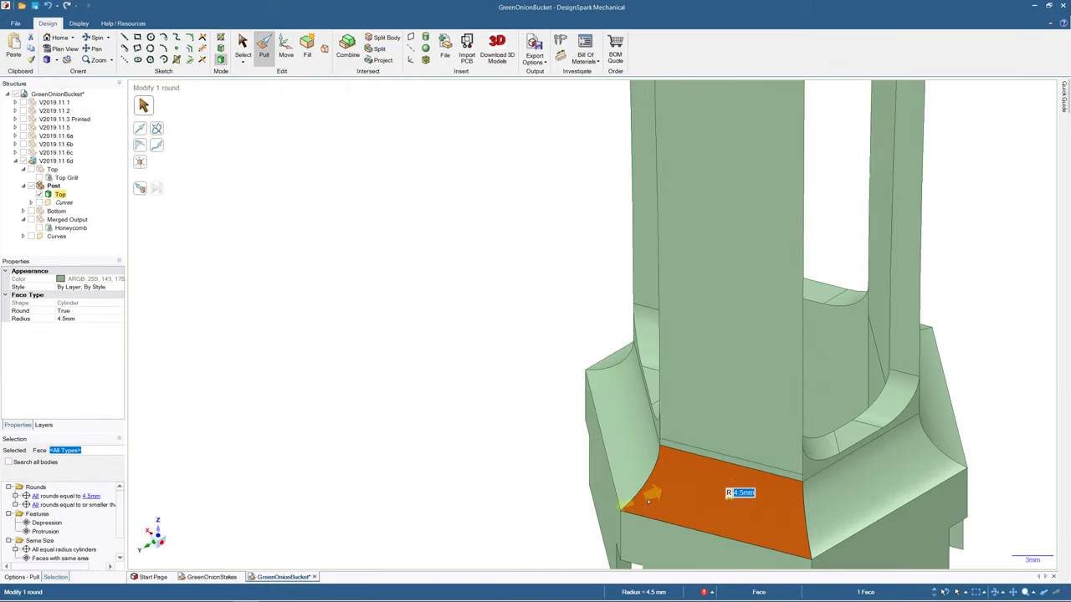
{"action": "left_click", "coordinate": [848, 480]}
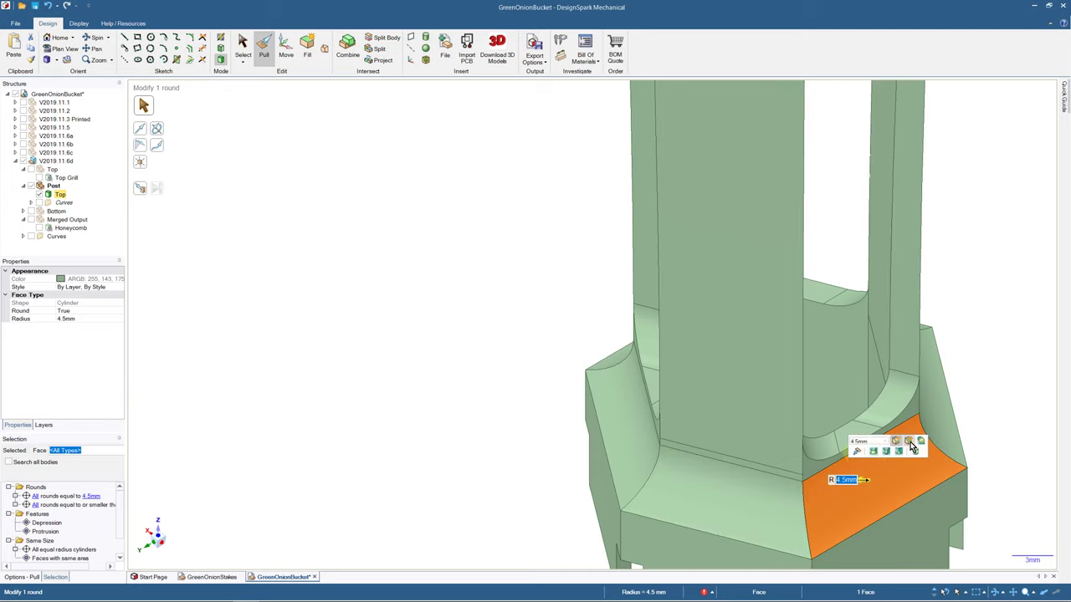
{"action": "left_click", "coordinate": [753, 499]}
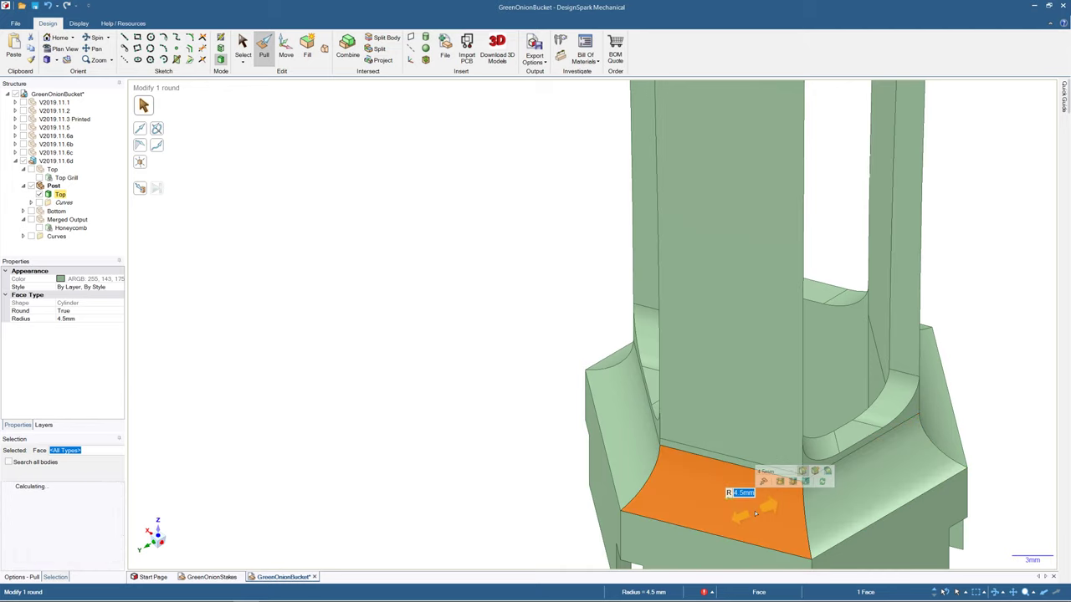
{"action": "left_click", "coordinate": [619, 443]}
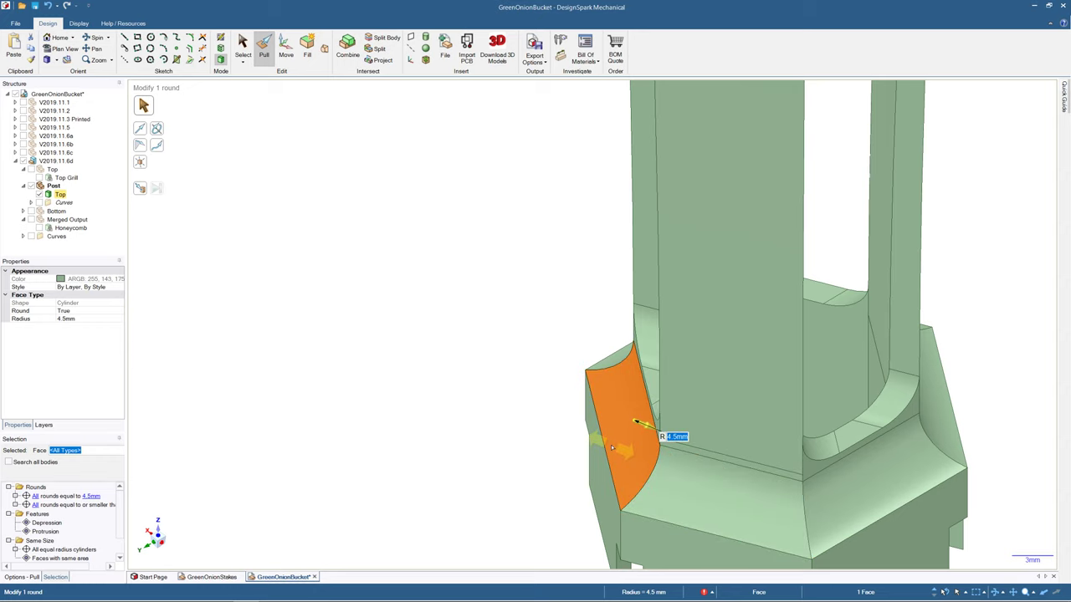
- Undo the six rounds on the lower collar and clear the edge selection
{"action": "key", "text": "ctrl+z"}
{"action": "key", "text": "ctrl+z"}
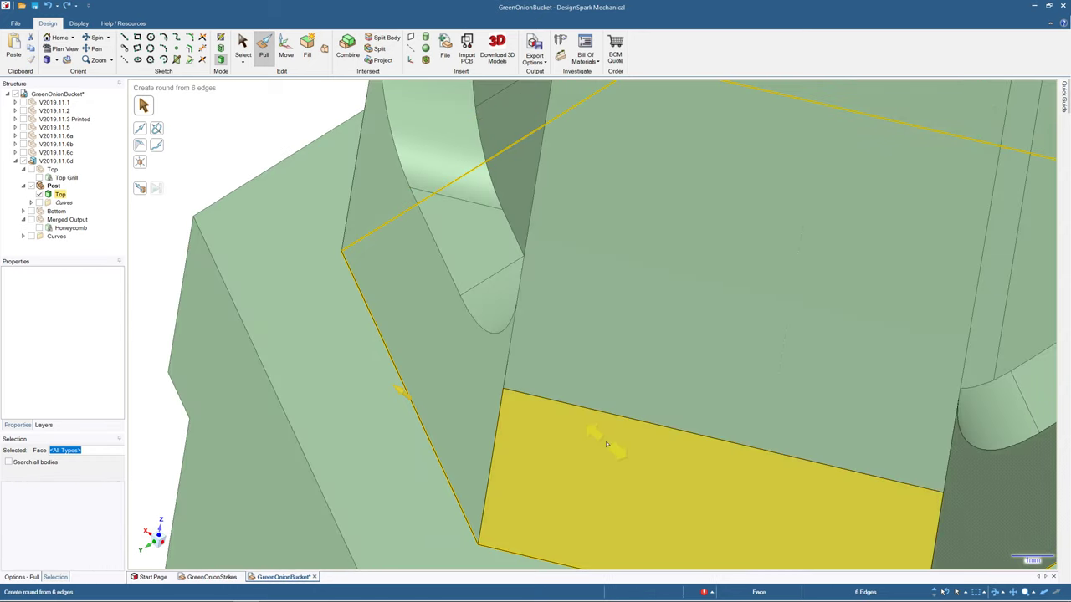
{"action": "key", "text": "Escape"}
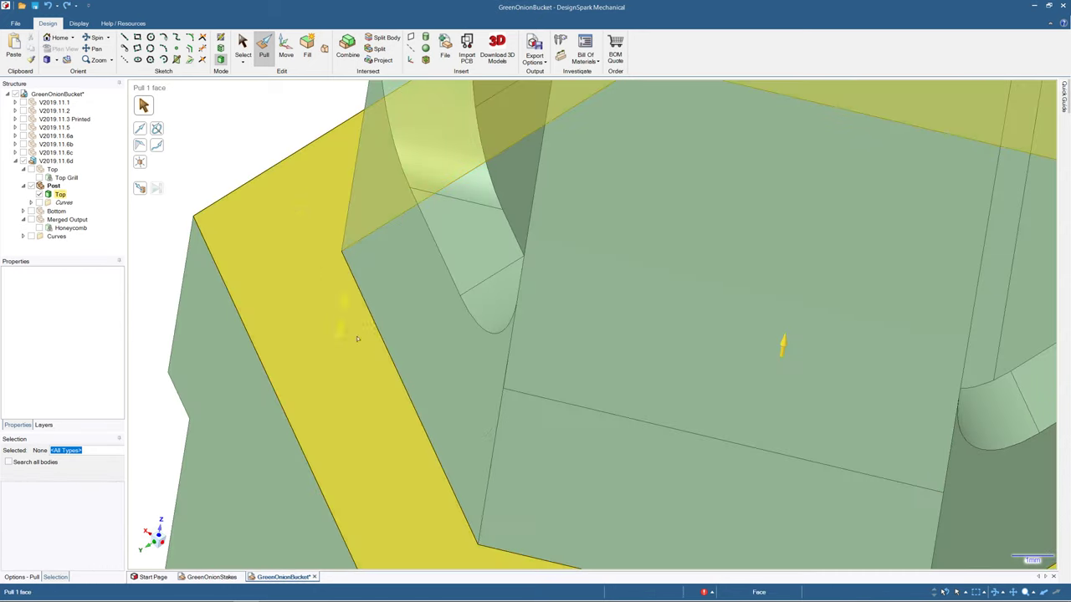
- Chamfer a single edge between the post body and the lower collar with a setback of about 3.19 mm
{"action": "left_click", "coordinate": [384, 347]}
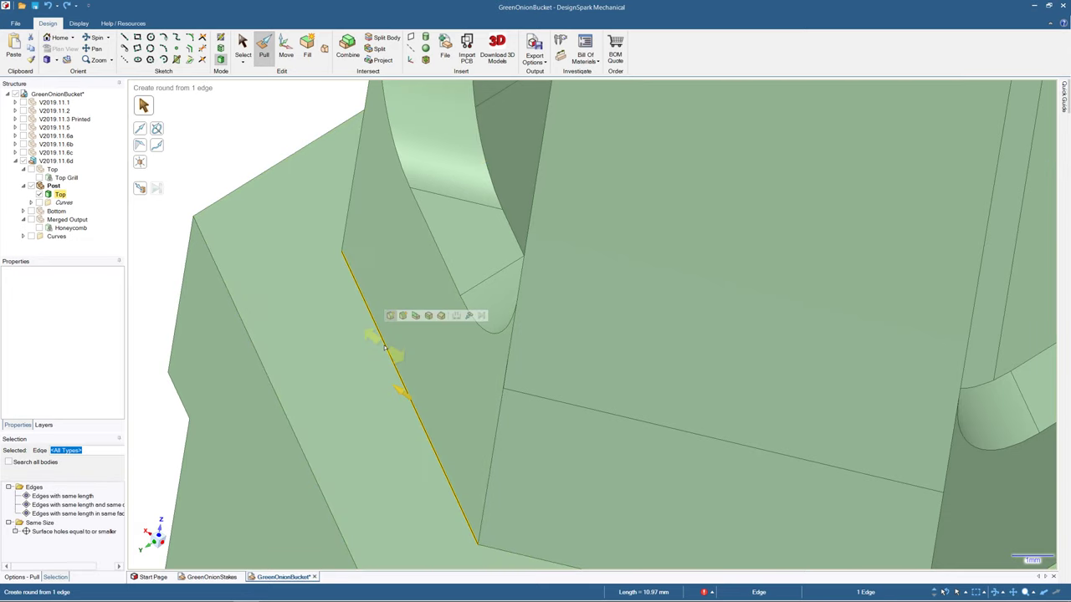
{"action": "left_click", "coordinate": [402, 317]}
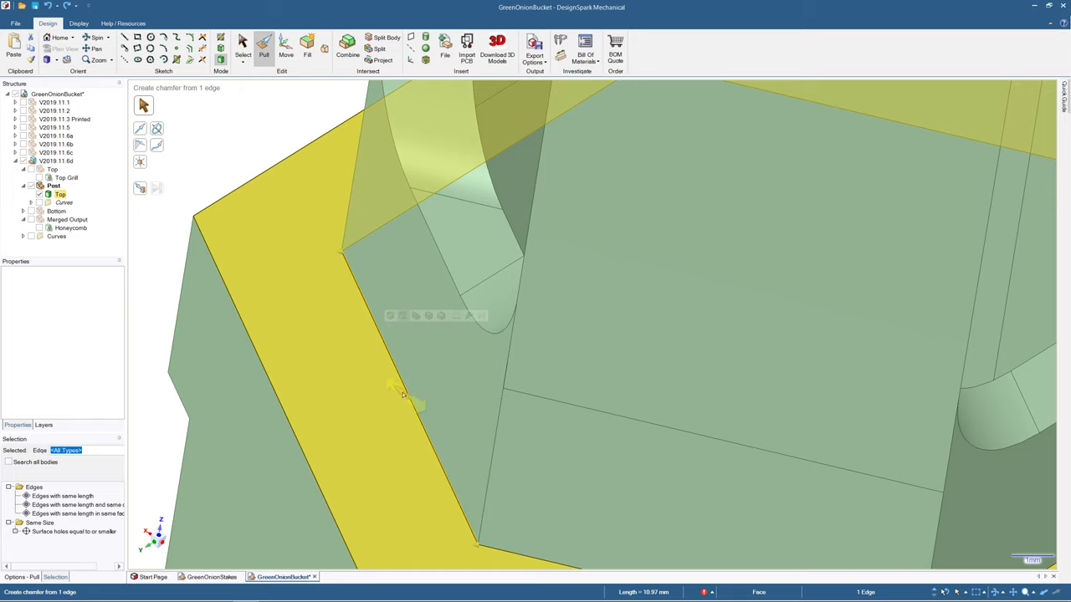
{"action": "left_click_drag", "start_coordinate": [403, 396], "coordinate": [193, 193]}
{"action": "middle_click_drag", "start_coordinate": [384, 396], "coordinate": [386, 389]}
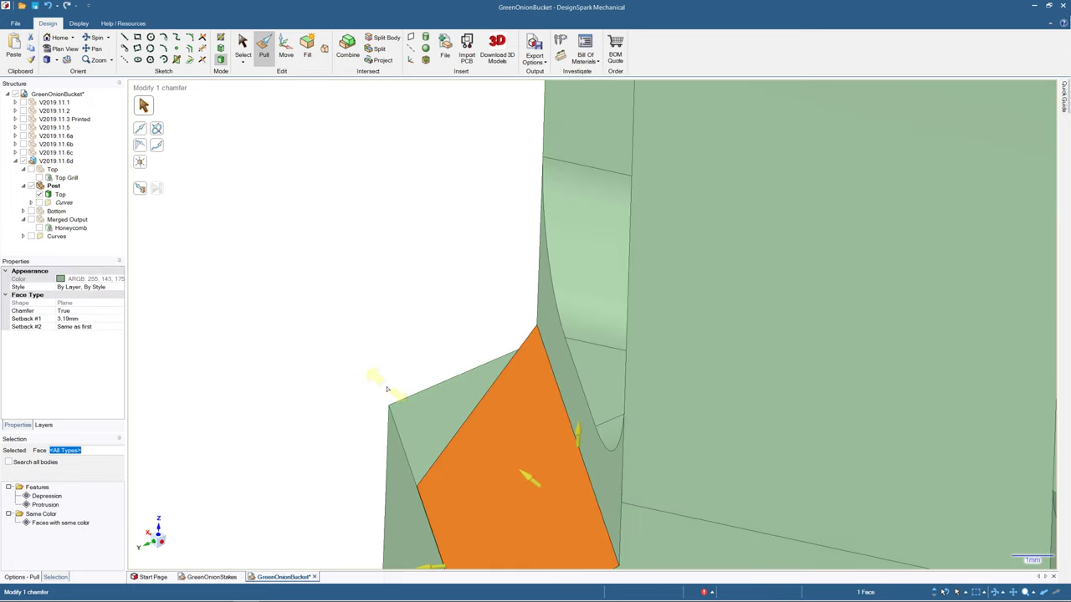
{"action": "scroll", "coordinate": [387, 389], "scroll_direction": "down", "scroll_amount": 5}
{"action": "middle_click_drag", "start_coordinate": [488, 475], "coordinate": [437, 467]}
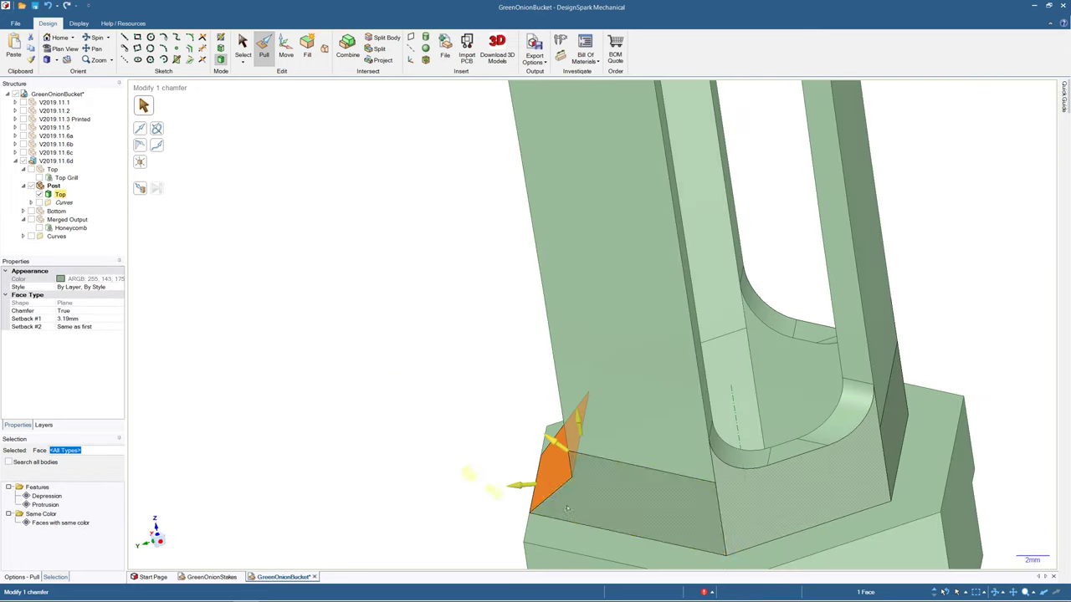
- Try to pull the post's side face next to the chamfer, and undo the chamfer
{"action": "scroll", "coordinate": [589, 504], "scroll_direction": "up", "scroll_amount": 5}
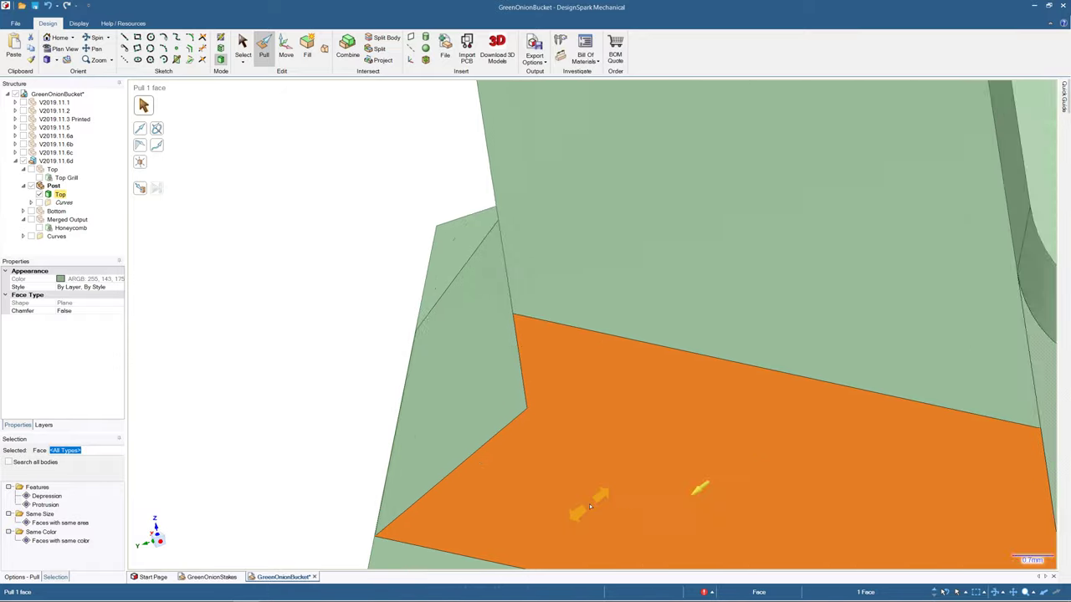
{"action": "scroll", "coordinate": [589, 504], "scroll_direction": "down", "scroll_amount": 4}
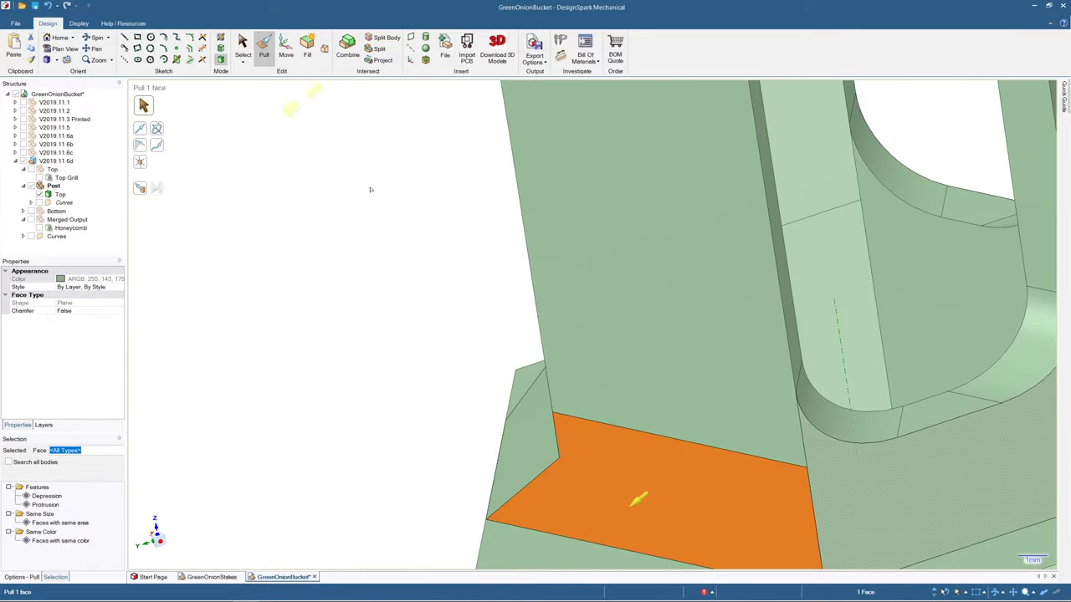
{"action": "left_click_drag", "start_coordinate": [618, 515], "coordinate": [614, 452]}
{"action": "scroll", "coordinate": [614, 450], "scroll_direction": "up", "scroll_amount": 5}
{"action": "scroll", "coordinate": [619, 471], "scroll_direction": "down", "scroll_amount": 8}
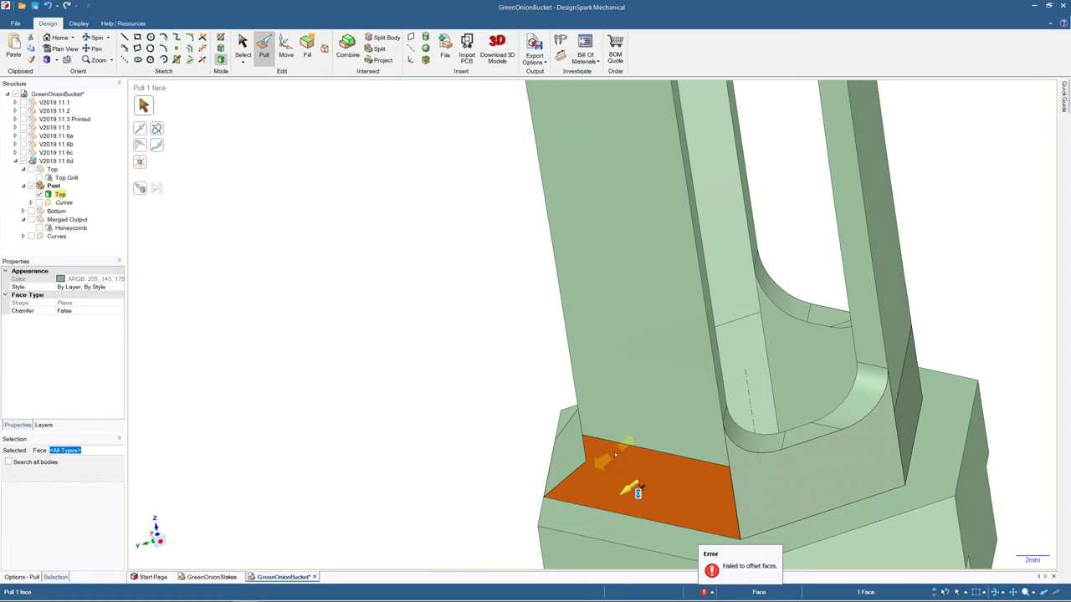
{"action": "scroll", "coordinate": [646, 473], "scroll_direction": "up", "scroll_amount": 3, "text": "ctrl"}
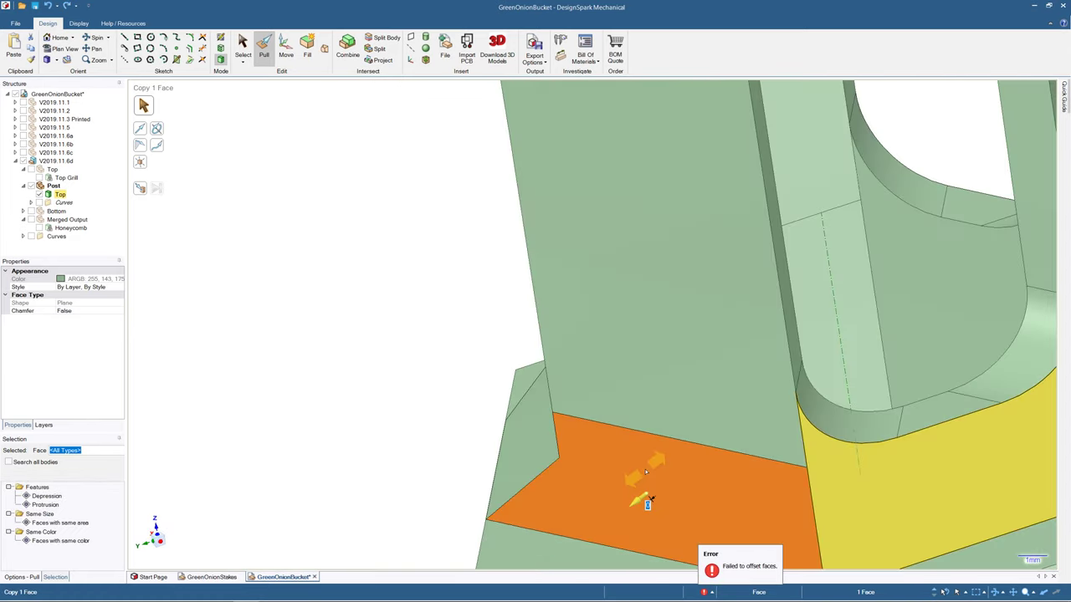
{"action": "key", "text": "ctrl+z"}
{"action": "middle_click_drag", "start_coordinate": [646, 473], "coordinate": [424, 429]}
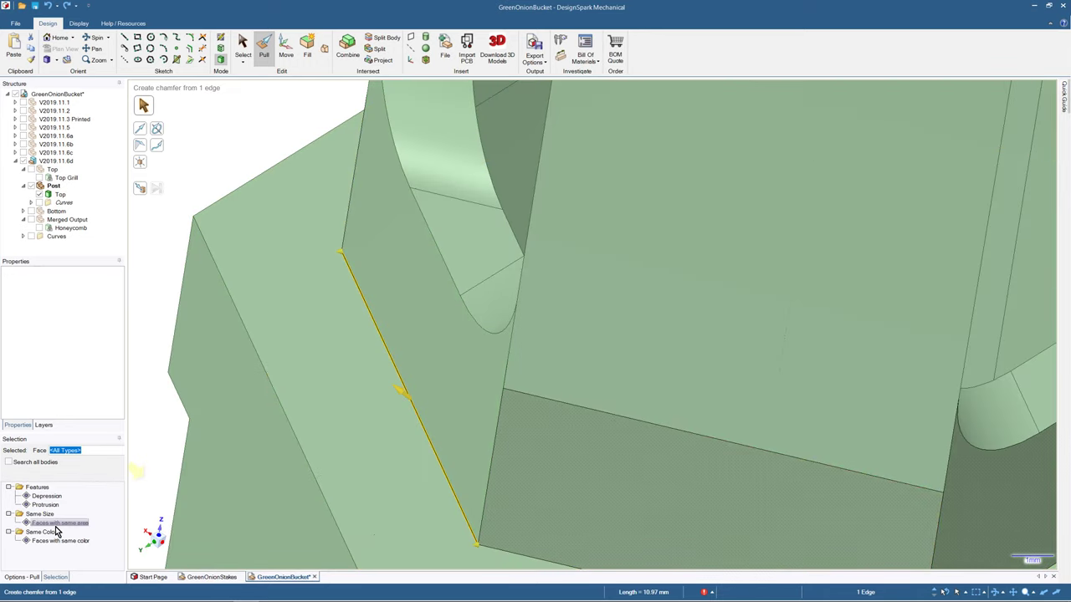
- Chamfer the six equal-length edges between the post body and the lower collar with a 3.2 mm setback
{"action": "left_click", "coordinate": [332, 347]}
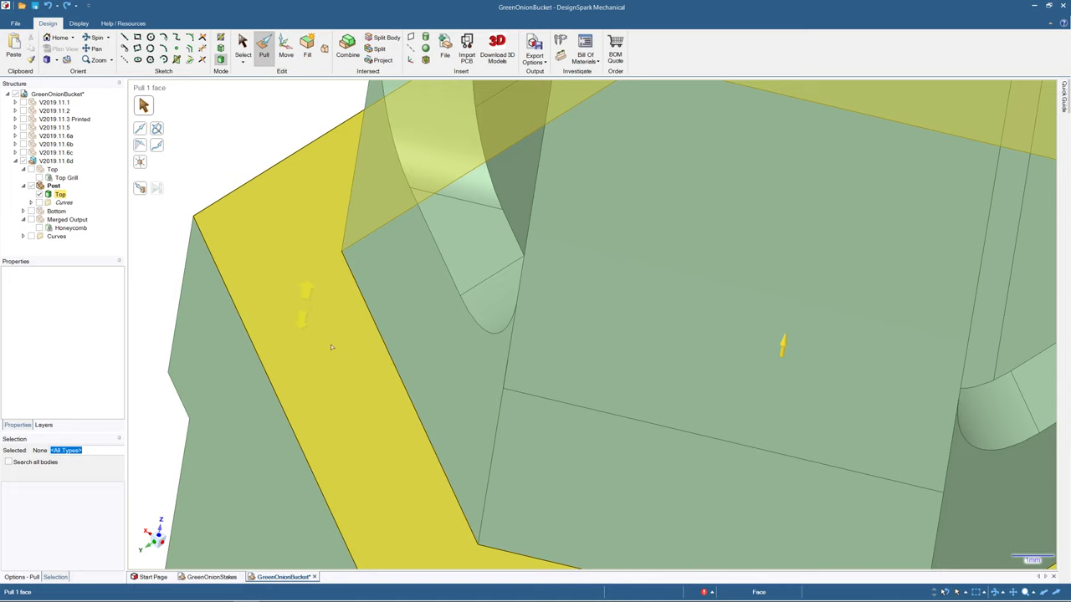
{"action": "left_click", "coordinate": [398, 375]}
{"action": "left_click", "coordinate": [398, 376]}
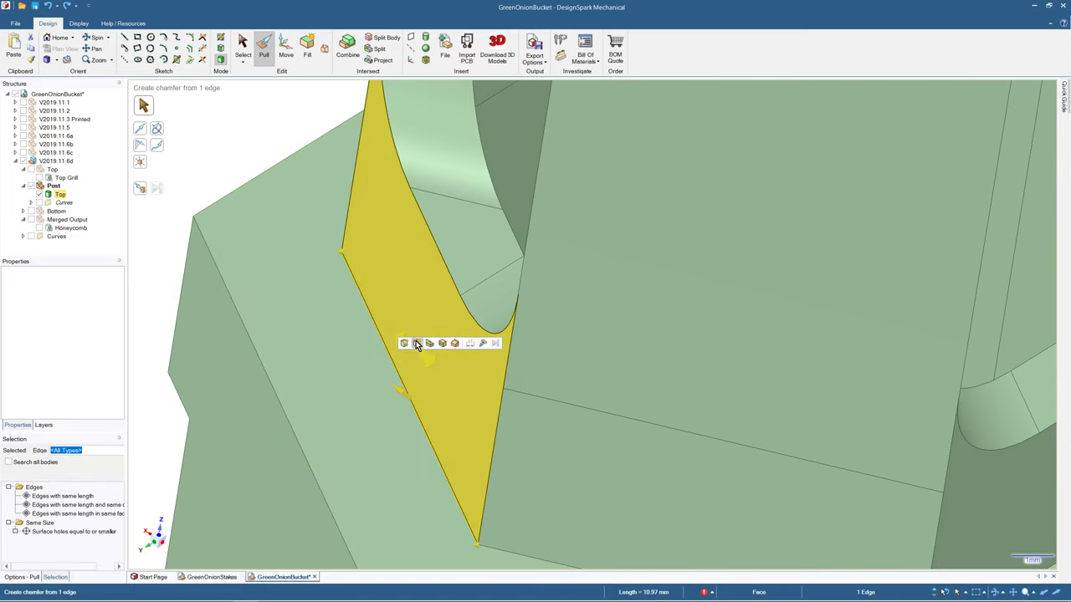
{"action": "left_click", "coordinate": [418, 343]}
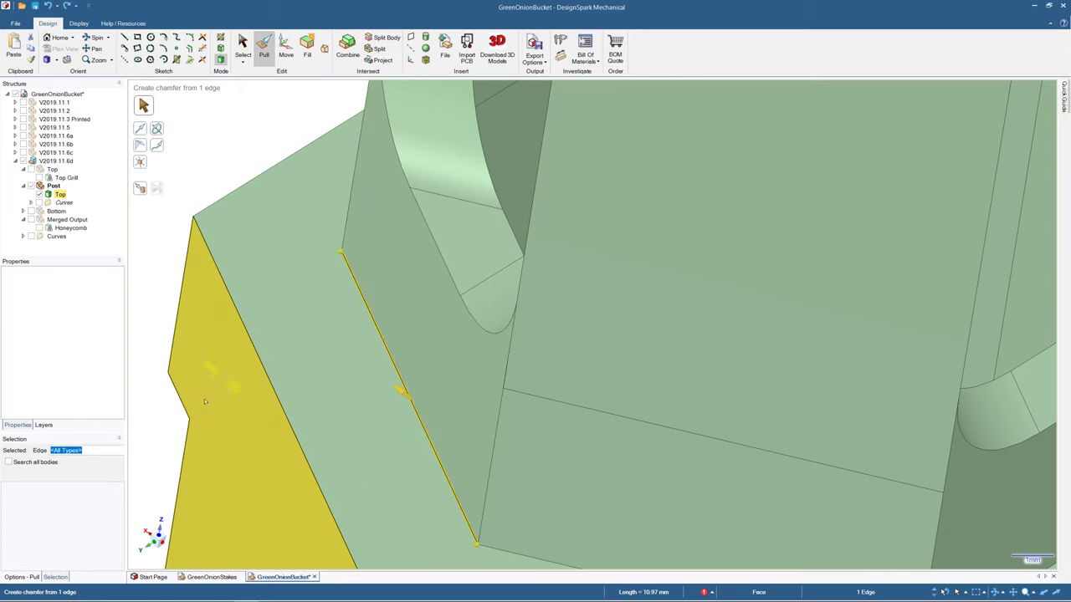
{"action": "left_click", "coordinate": [400, 376]}
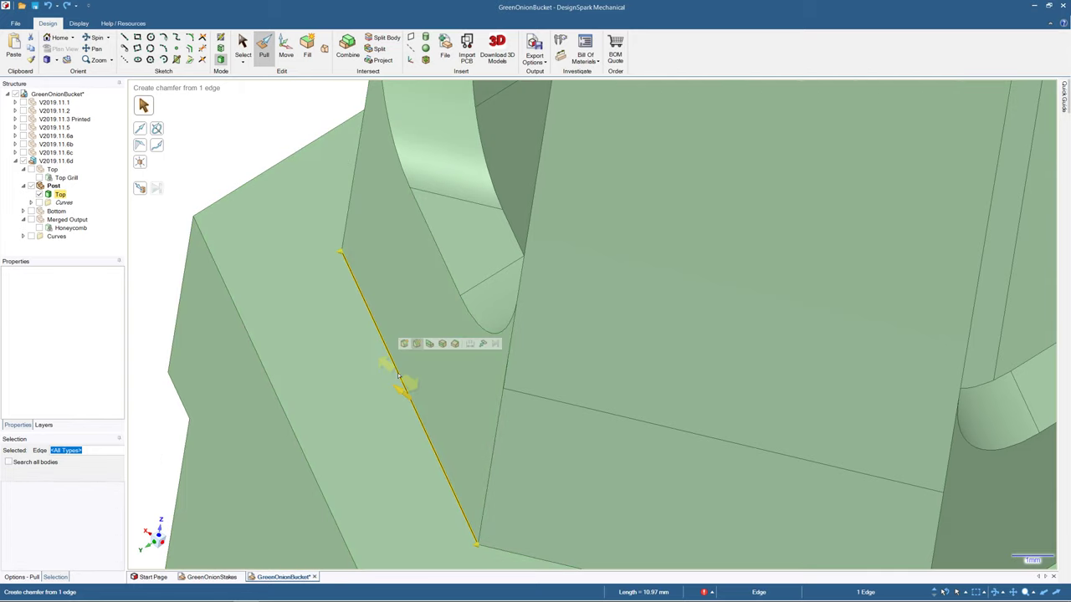
{"action": "left_click", "coordinate": [109, 514]}
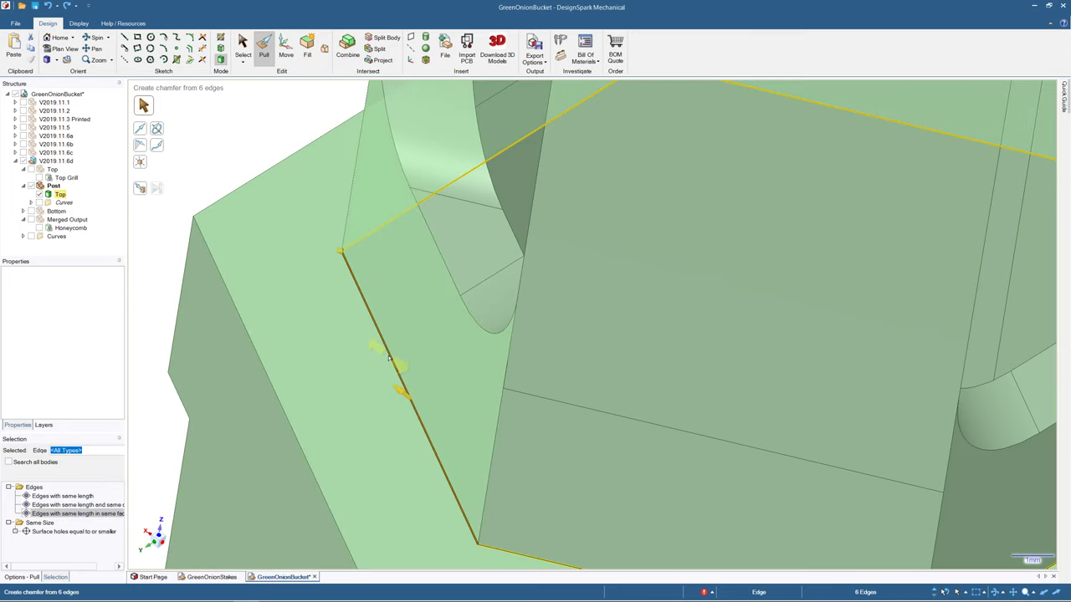
{"action": "left_click_drag", "start_coordinate": [388, 358], "coordinate": [170, 167]}
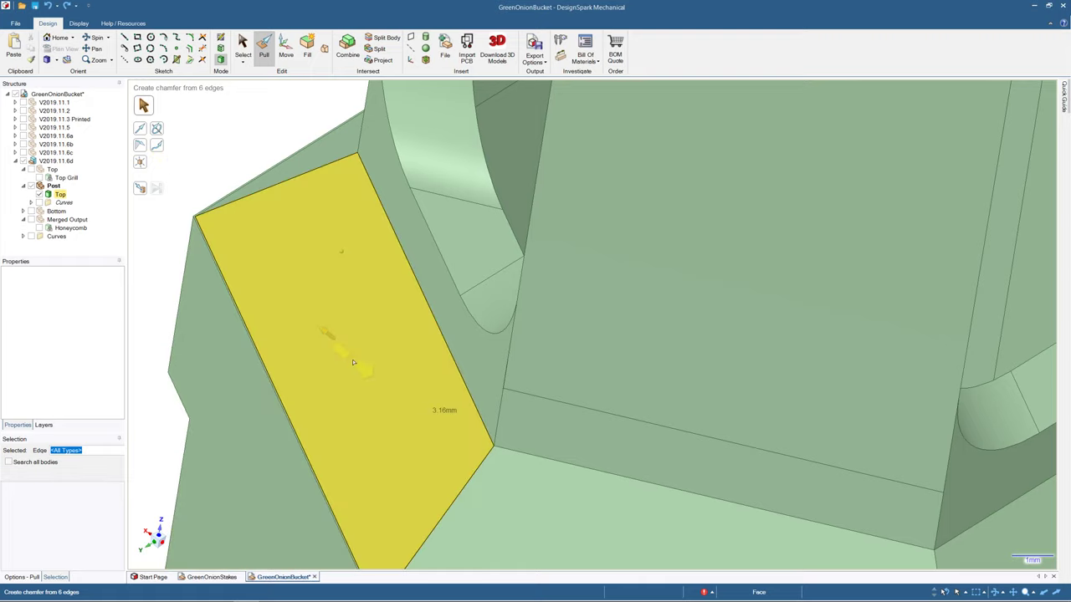
{"action": "key", "text": "ctrl+z"}
{"action": "left_click_drag", "start_coordinate": [348, 361], "coordinate": [156, 234]}
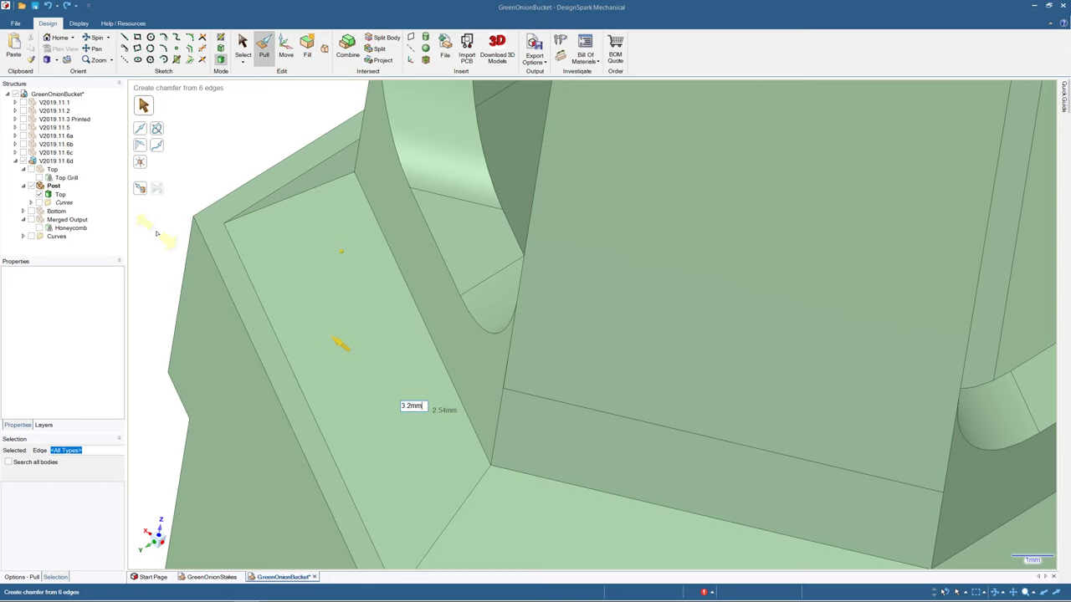
{"action": "left_click_drag", "start_coordinate": [156, 234], "coordinate": [156, 233]}
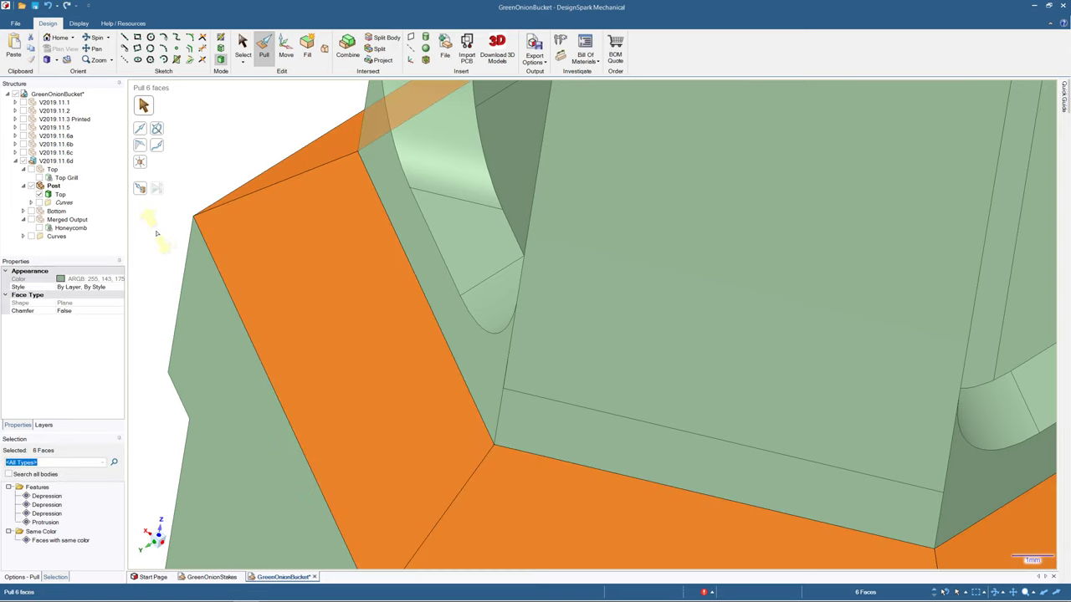
{"action": "scroll", "coordinate": [137, 242], "scroll_direction": "down", "scroll_amount": 5}
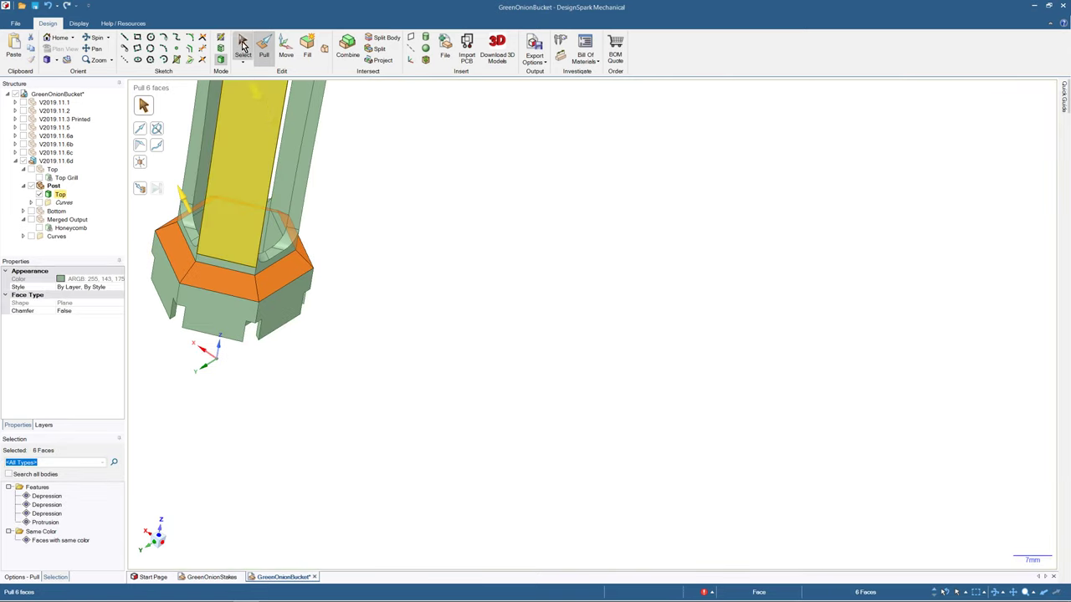
{"action": "key", "text": "Escape"}
- Examine the chamfered lower collar and the whole post from several angles for printability
{"action": "middle_click_drag", "start_coordinate": [309, 396], "coordinate": [301, 353]}
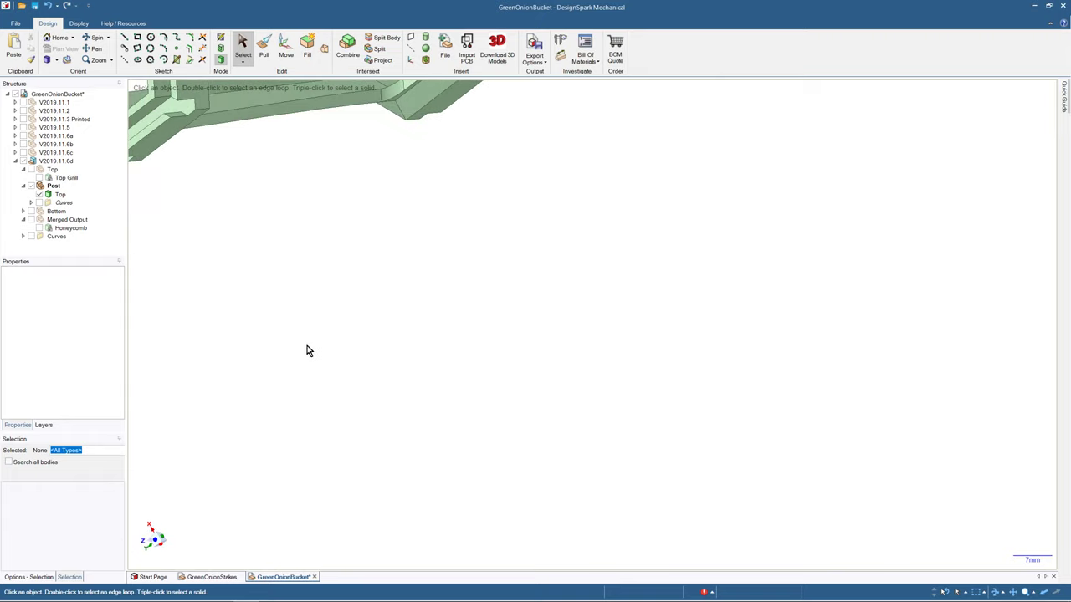
{"action": "scroll", "coordinate": [350, 268], "scroll_direction": "down", "scroll_amount": 3}
{"action": "scroll", "coordinate": [347, 262], "scroll_direction": "down", "scroll_amount": 4}
{"action": "scroll", "coordinate": [347, 263], "scroll_direction": "up", "scroll_amount": 3}
{"action": "middle_click_drag", "start_coordinate": [347, 263], "coordinate": [390, 294]}
{"action": "scroll", "coordinate": [372, 147], "scroll_direction": "down", "scroll_amount": 1}
{"action": "scroll", "coordinate": [373, 145], "scroll_direction": "down", "scroll_amount": 1}
{"action": "scroll", "coordinate": [374, 145], "scroll_direction": "up", "scroll_amount": 8}
{"action": "middle_click_drag", "start_coordinate": [347, 154], "coordinate": [350, 188]}
{"action": "scroll", "coordinate": [265, 225], "scroll_direction": "down", "scroll_amount": 6}
{"action": "middle_click_drag", "start_coordinate": [263, 225], "coordinate": [206, 198]}
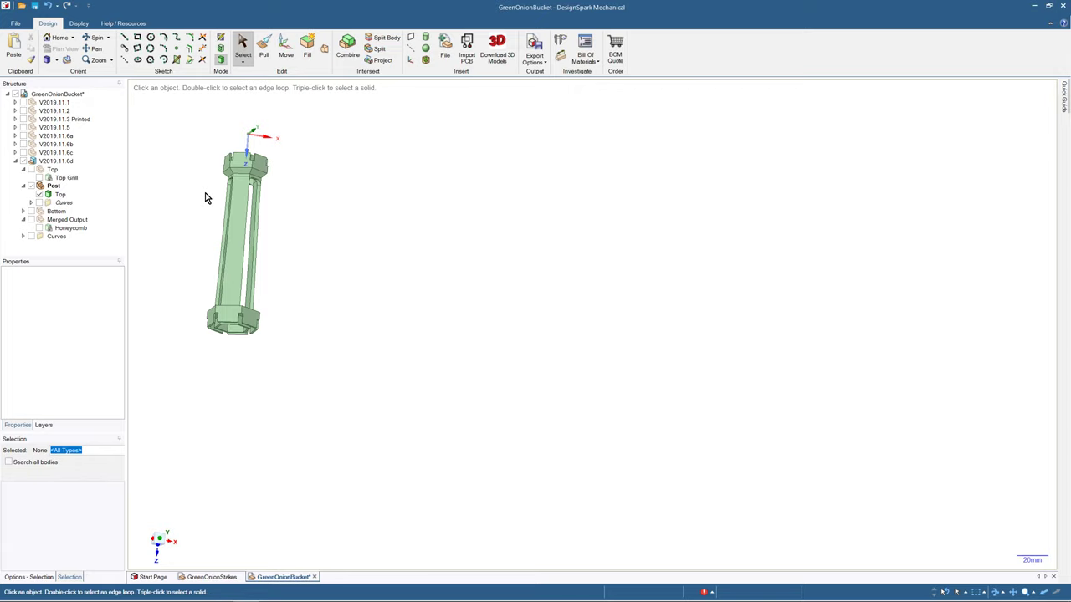
{"action": "scroll", "coordinate": [205, 193], "scroll_direction": "down", "scroll_amount": 5}
{"action": "middle_click_drag", "start_coordinate": [205, 195], "coordinate": [242, 205]}
{"action": "scroll", "coordinate": [231, 209], "scroll_direction": "up", "scroll_amount": 8}
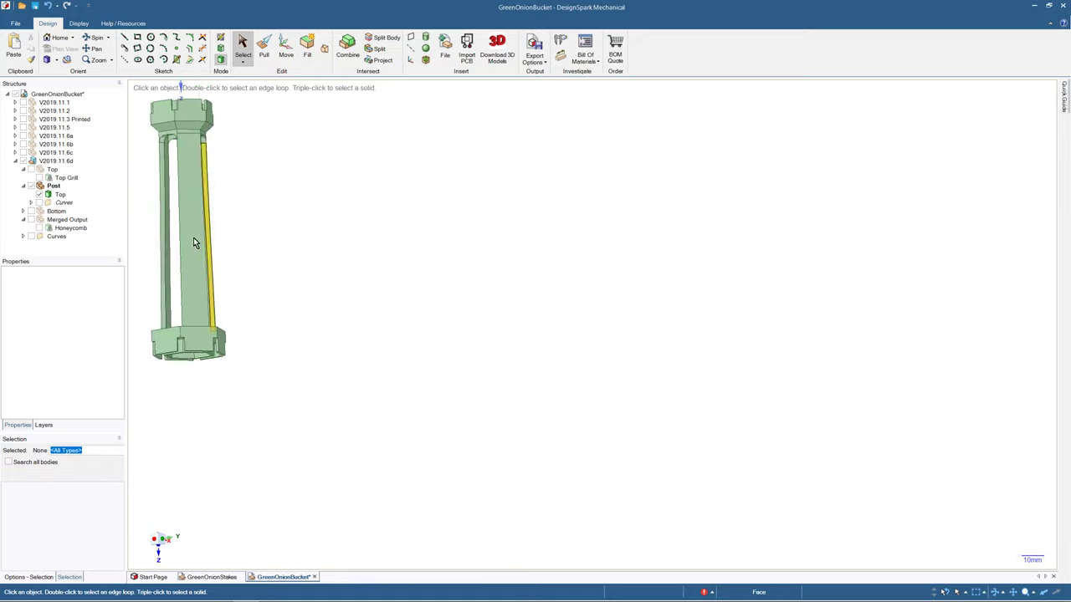
{"action": "mouse_move", "coordinate": [189, 241]}
{"action": "middle_mouse_down", "text": "ctrl"}
{"action": "mouse_move", "coordinate": [451, 345]}
{"action": "mouse_move", "coordinate": [505, 321]}
{"action": "mouse_move", "coordinate": [528, 292]}
{"action": "mouse_move", "coordinate": [556, 183]}
{"action": "mouse_move", "coordinate": [505, 310]}
{"action": "mouse_move", "coordinate": [449, 226]}
{"action": "mouse_move", "coordinate": [525, 247]}
{"action": "mouse_move", "coordinate": [569, 150]}
{"action": "mouse_move", "coordinate": [521, 259]}
{"action": "mouse_move", "coordinate": [566, 199]}
{"action": "mouse_move", "coordinate": [559, 326]}
{"action": "mouse_move", "coordinate": [538, 287]}
{"action": "mouse_move", "coordinate": [514, 167]}
{"action": "mouse_move", "coordinate": [507, 497]}
{"action": "mouse_move", "coordinate": [544, 443]}
{"action": "mouse_move", "coordinate": [538, 494]}
{"action": "mouse_move", "coordinate": [531, 503]}
{"action": "mouse_move", "coordinate": [529, 339]}
{"action": "mouse_move", "coordinate": [524, 465]}
{"action": "mouse_move", "coordinate": [538, 360]}
{"action": "mouse_move", "coordinate": [577, 332]}
{"action": "mouse_move", "coordinate": [614, 340]}
{"action": "mouse_move", "coordinate": [586, 483]}
{"action": "mouse_move", "coordinate": [572, 423]}
{"action": "mouse_move", "coordinate": [540, 499]}
{"action": "mouse_move", "coordinate": [552, 450]}
{"action": "mouse_move", "coordinate": [504, 456]}
{"action": "mouse_move", "coordinate": [480, 509]}
{"action": "mouse_move", "coordinate": [574, 517]}
{"action": "mouse_move", "coordinate": [612, 422]}
{"action": "middle_mouse_up", "text": "ctrl"}
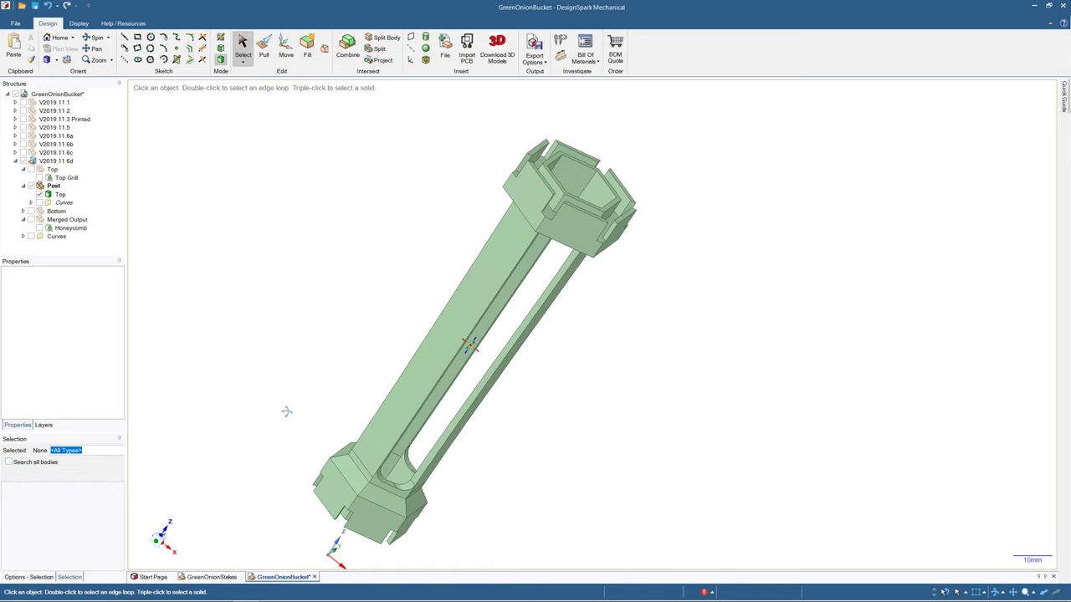
{"action": "middle_click_drag", "start_coordinate": [287, 410], "coordinate": [374, 242]}
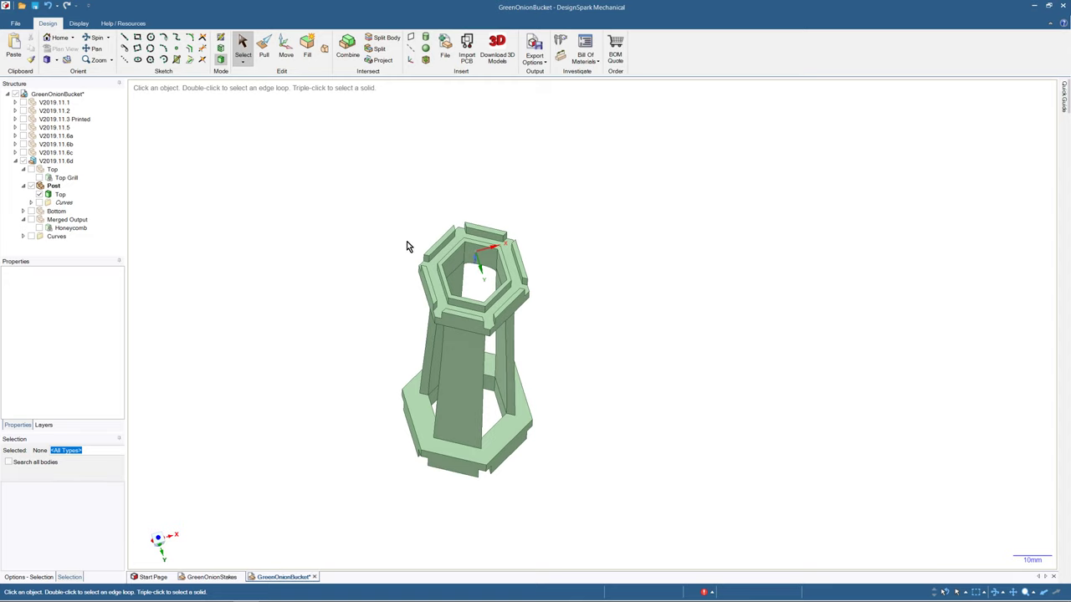
- Measure the distance between the inner and outer faces of one tab on the lower collar
{"action": "scroll", "coordinate": [406, 241], "scroll_direction": "up", "scroll_amount": 5}
{"action": "left_click", "coordinate": [548, 226]}
{"action": "middle_click_drag", "start_coordinate": [558, 188], "coordinate": [556, 210]}
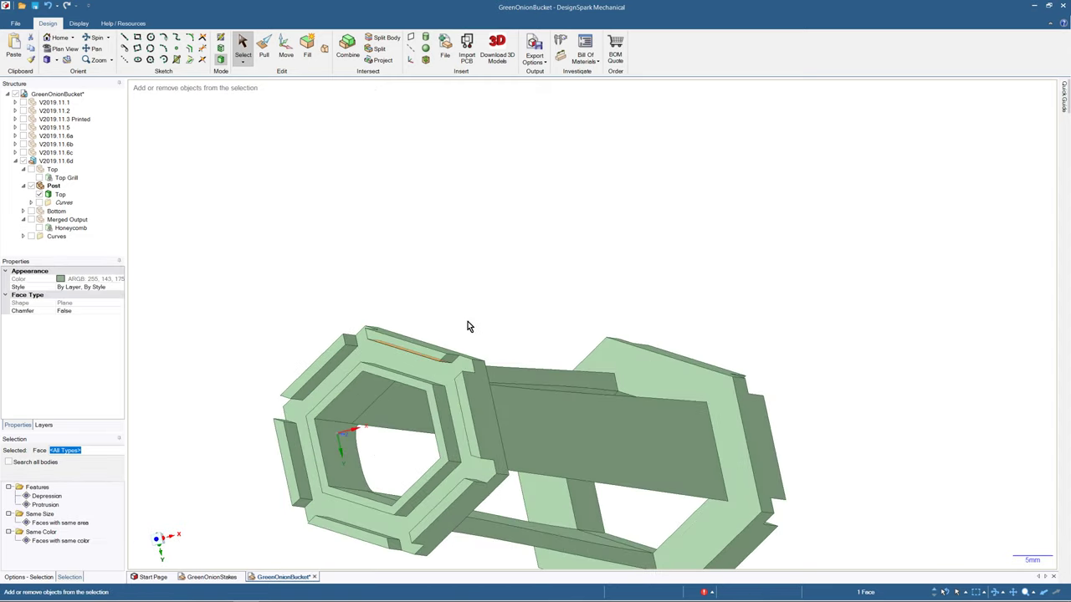
{"action": "left_click", "coordinate": [425, 346], "text": "ctrl"}
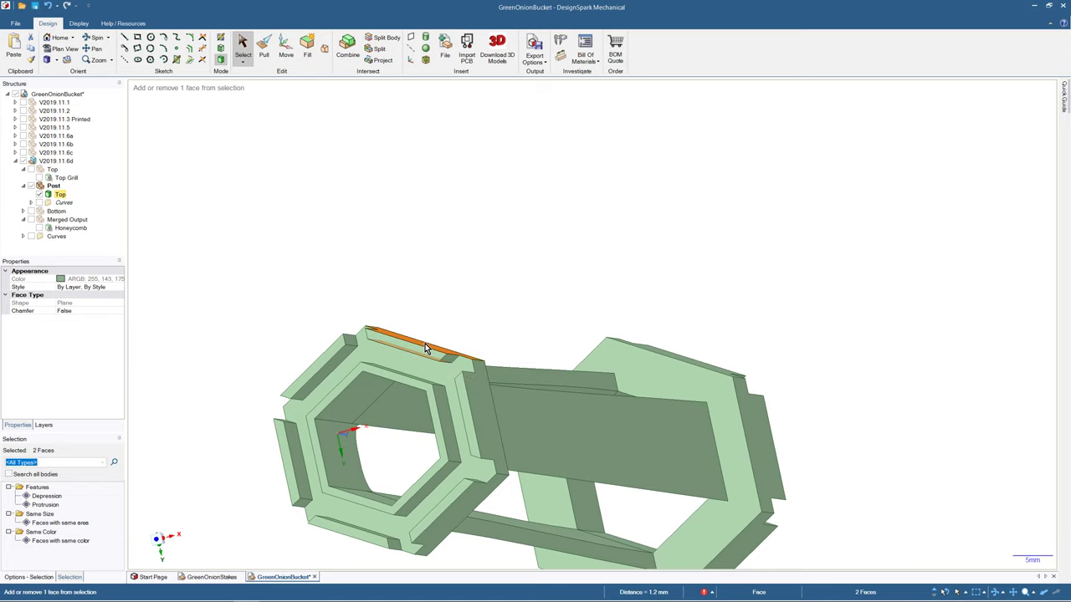
{"action": "left_click", "coordinate": [560, 43]}
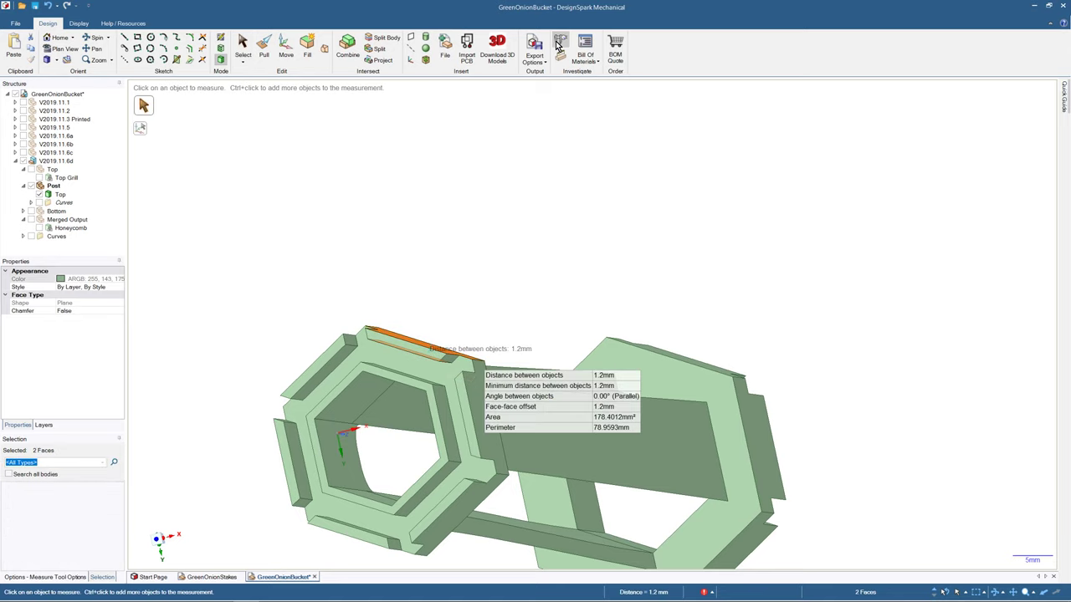
{"action": "left_click", "coordinate": [572, 254]}
- Measure the distance between the inner and outer faces of one tab on the upper collar
{"action": "scroll", "coordinate": [610, 251], "scroll_direction": "down", "scroll_amount": 2}
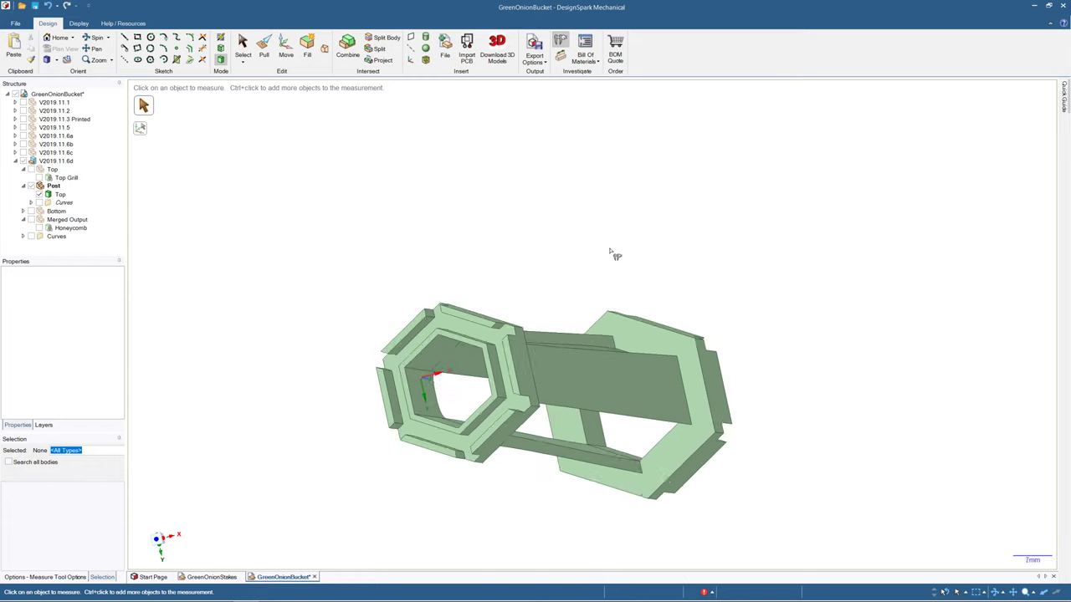
{"action": "middle_click_drag", "start_coordinate": [610, 253], "coordinate": [540, 240]}
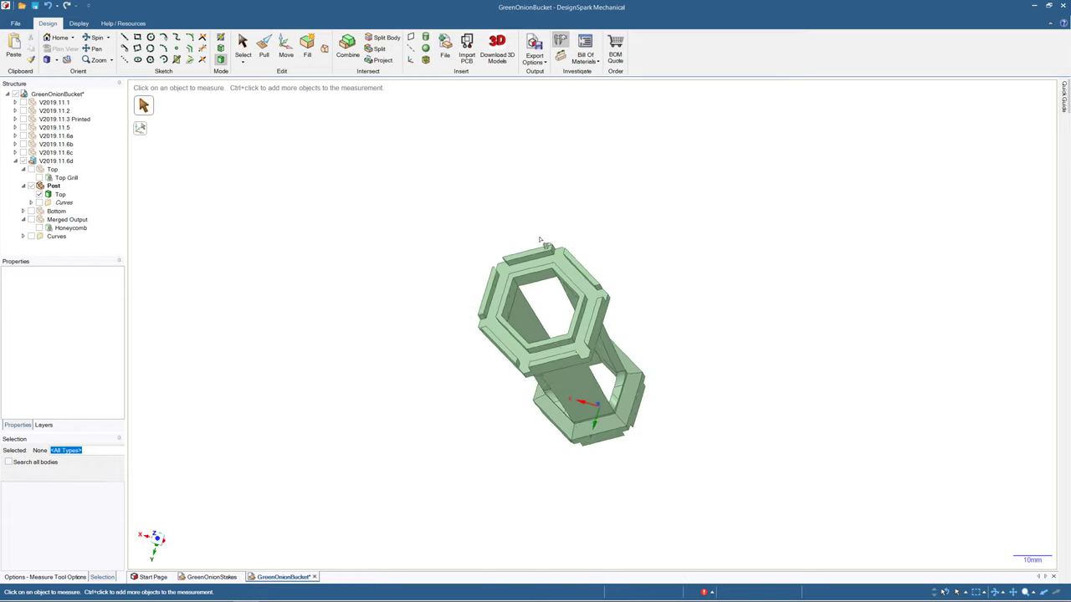
{"action": "scroll", "coordinate": [539, 240], "scroll_direction": "up", "scroll_amount": 3}
{"action": "left_click", "coordinate": [538, 287]}
{"action": "middle_click_drag", "start_coordinate": [538, 287], "coordinate": [586, 385]}
{"action": "left_click", "coordinate": [598, 460], "text": "ctrl"}
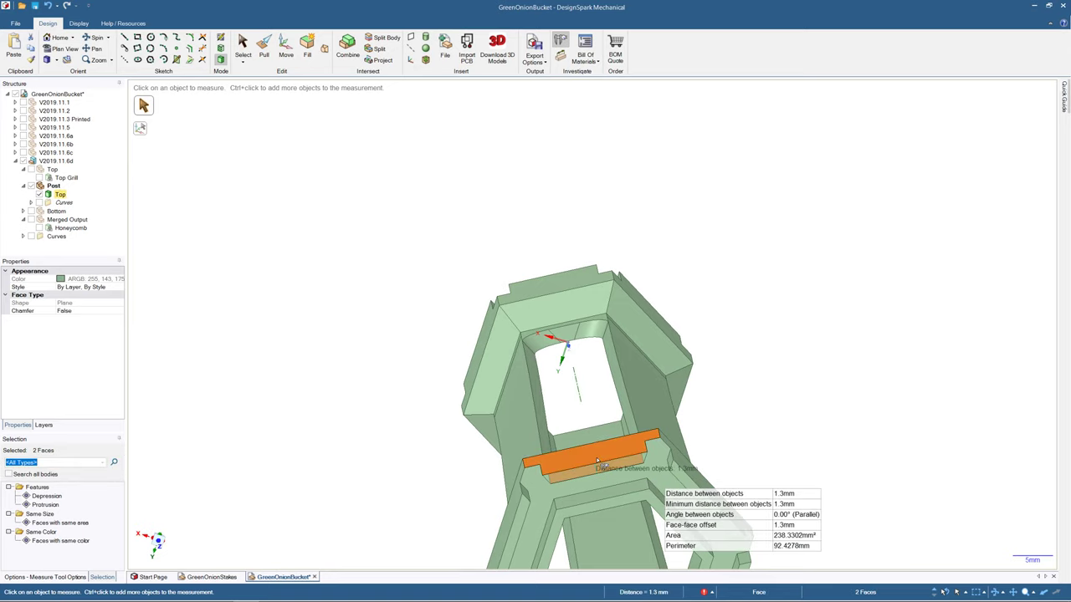
{"action": "left_click", "coordinate": [549, 185]}
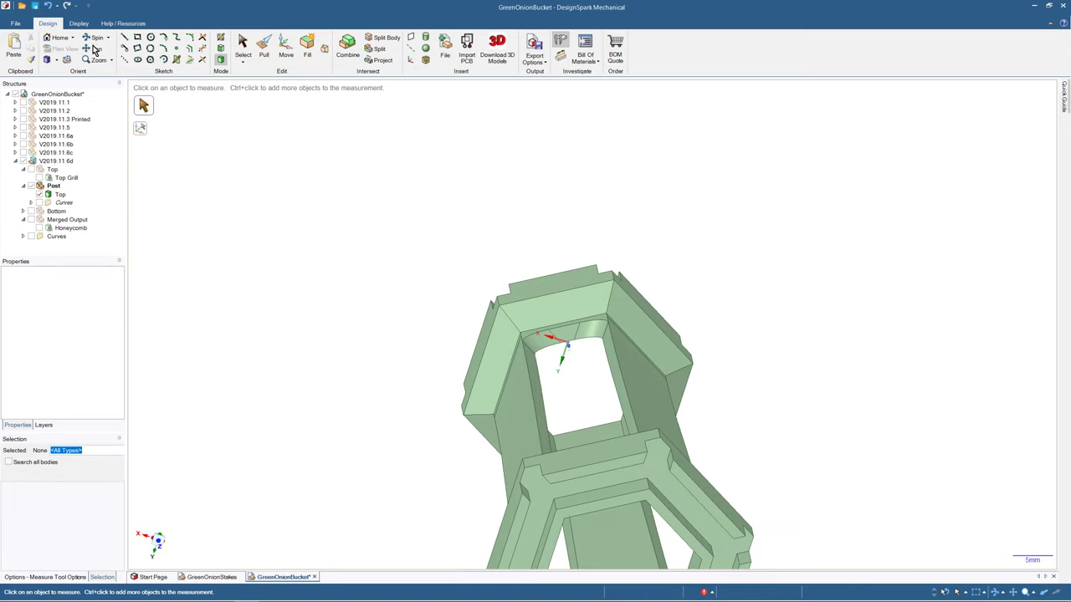
- Restore the home view of the post and save the design
{"action": "left_click", "coordinate": [58, 38]}
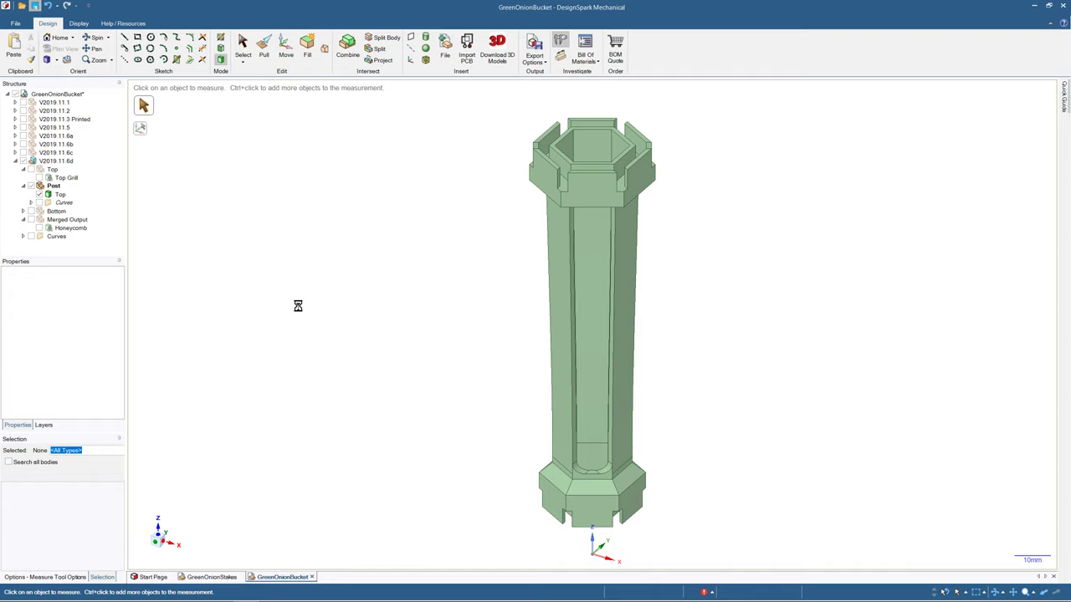
{"action": "mouse_move", "coordinate": [318, 310]}
{"action": "middle_mouse_down"}
{"action": "mouse_move", "coordinate": [371, 310]}
{"action": "mouse_move", "coordinate": [394, 254]}
{"action": "mouse_move", "coordinate": [381, 291]}
{"action": "mouse_move", "coordinate": [284, 285]}
{"action": "mouse_move", "coordinate": [231, 296]}
{"action": "mouse_move", "coordinate": [401, 299]}
{"action": "mouse_move", "coordinate": [366, 384]}
{"action": "mouse_move", "coordinate": [469, 438]}
{"action": "mouse_move", "coordinate": [435, 461]}
{"action": "mouse_move", "coordinate": [445, 387]}
{"action": "mouse_move", "coordinate": [449, 425]}
{"action": "mouse_move", "coordinate": [433, 390]}
{"action": "mouse_move", "coordinate": [434, 326]}
{"action": "middle_mouse_up"}
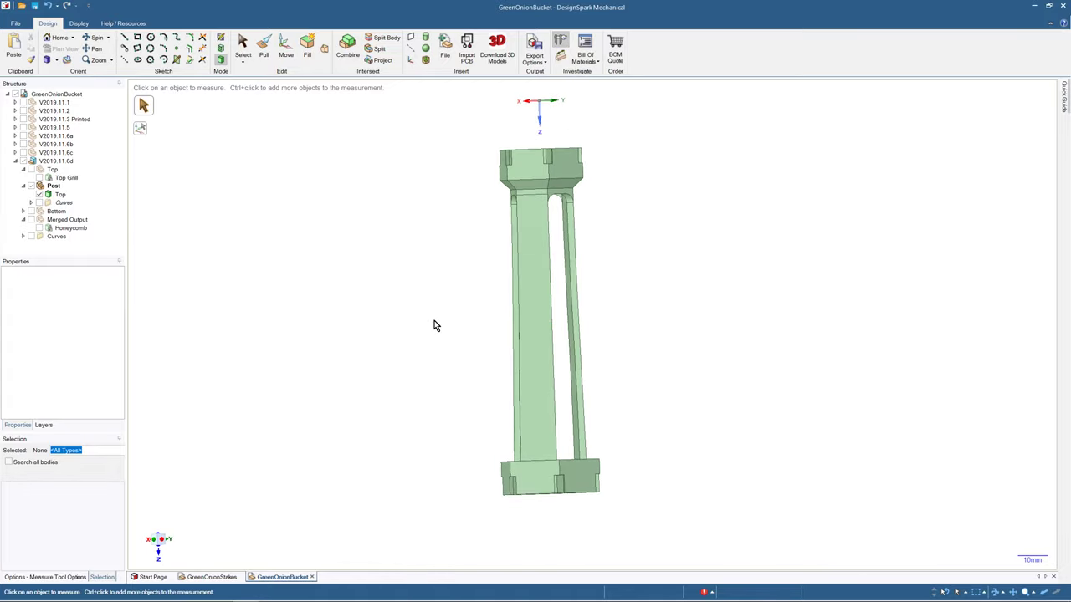
{"action": "middle_click_drag", "start_coordinate": [435, 326], "coordinate": [445, 357]}
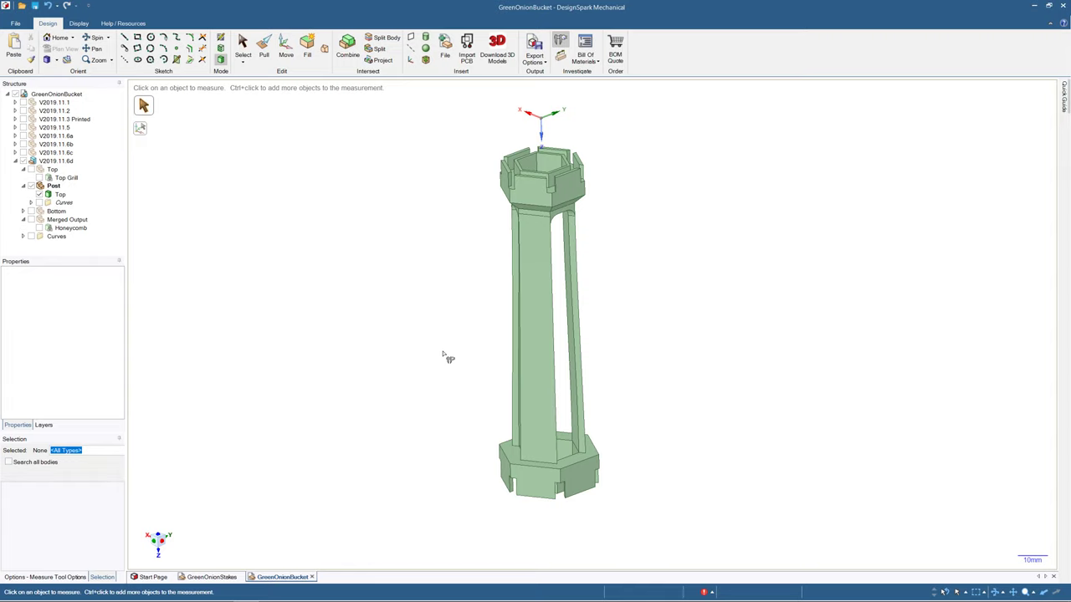
{"action": "mouse_move", "coordinate": [443, 356]}
{"action": "middle_mouse_down"}
{"action": "mouse_move", "coordinate": [430, 332]}
{"action": "mouse_move", "coordinate": [309, 310]}
{"action": "mouse_move", "coordinate": [385, 309]}
{"action": "mouse_move", "coordinate": [523, 266]}
{"action": "mouse_move", "coordinate": [678, 251]}
{"action": "mouse_move", "coordinate": [803, 312]}
{"action": "mouse_move", "coordinate": [815, 286]}
{"action": "mouse_move", "coordinate": [824, 291]}
{"action": "middle_mouse_up"}
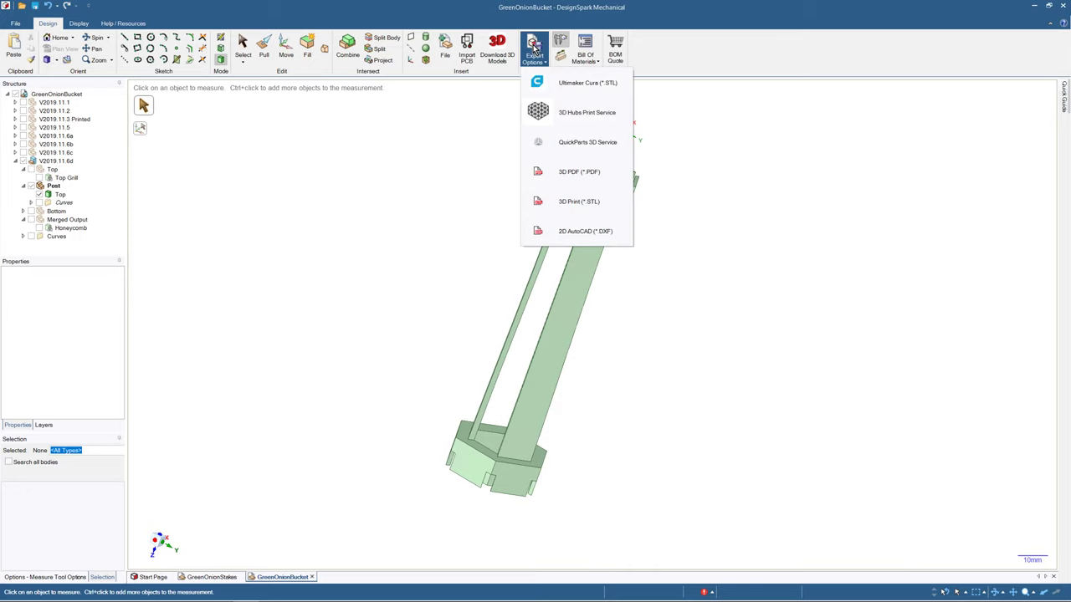
{"action": "left_click", "coordinate": [533, 48]}
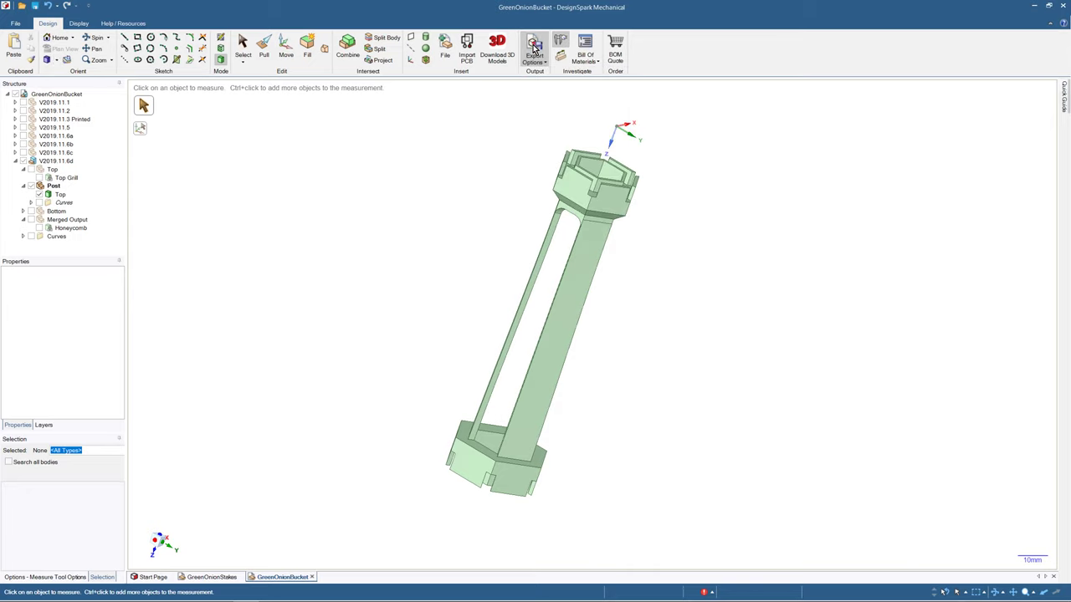
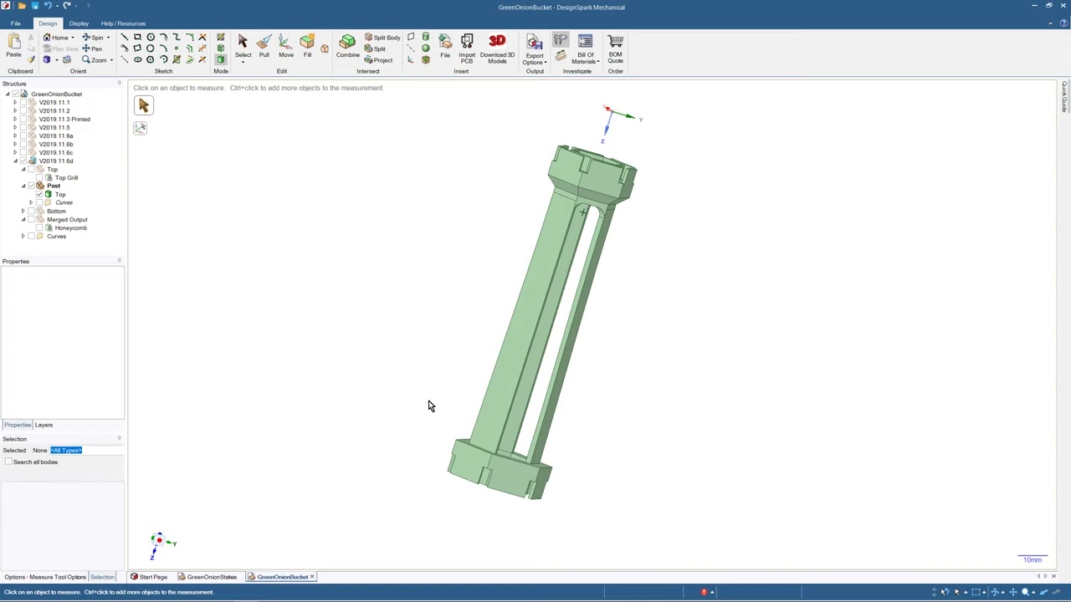
{"action": "mouse_move", "coordinate": [428, 405]}
{"action": "middle_mouse_down"}
{"action": "mouse_move", "coordinate": [377, 399]}
{"action": "mouse_move", "coordinate": [368, 354]}
{"action": "mouse_move", "coordinate": [404, 389]}
{"action": "mouse_move", "coordinate": [392, 413]}
{"action": "mouse_move", "coordinate": [465, 396]}
{"action": "mouse_move", "coordinate": [588, 456]}
{"action": "middle_mouse_up"}
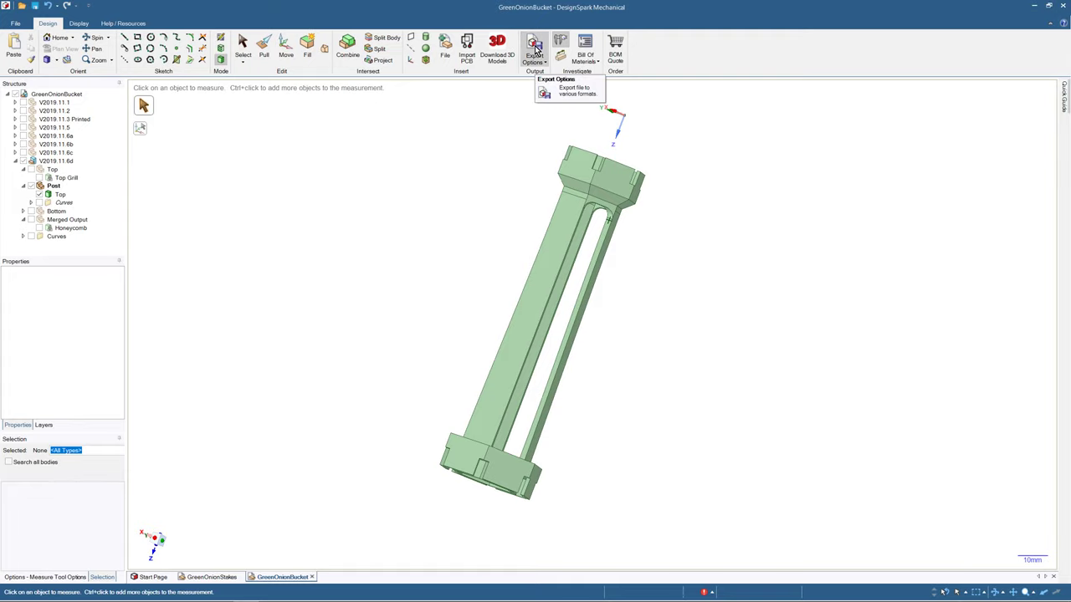
{"action": "middle_click_drag", "start_coordinate": [511, 167], "coordinate": [747, 378]}
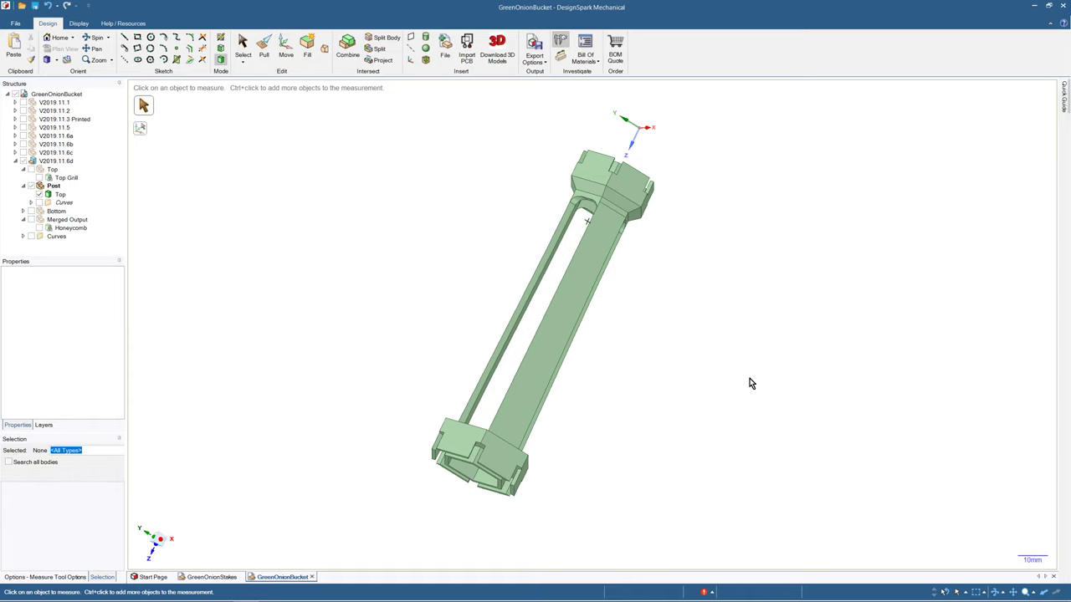
{"action": "middle_click_drag", "start_coordinate": [716, 378], "coordinate": [701, 428]}
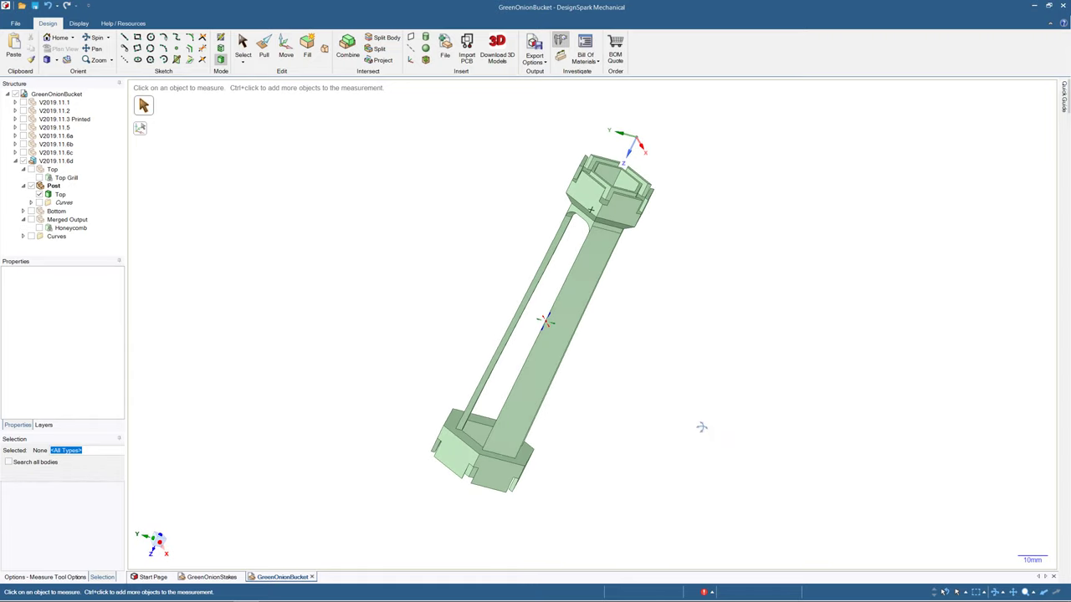
{"action": "middle_click_drag", "start_coordinate": [701, 428], "coordinate": [741, 415]}
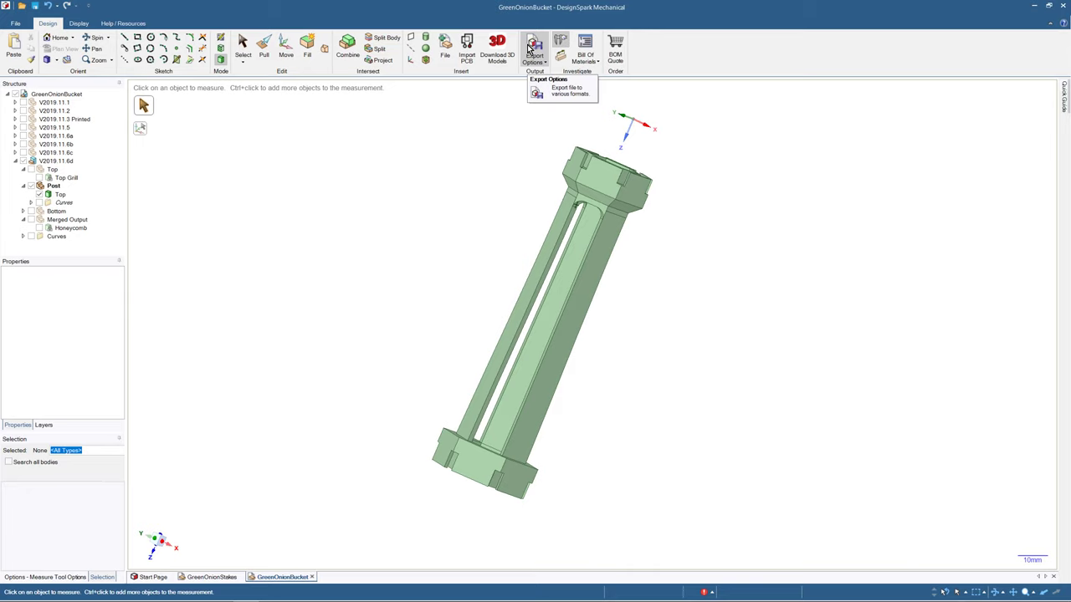
{"action": "middle_click_drag", "start_coordinate": [425, 284], "coordinate": [530, 184]}
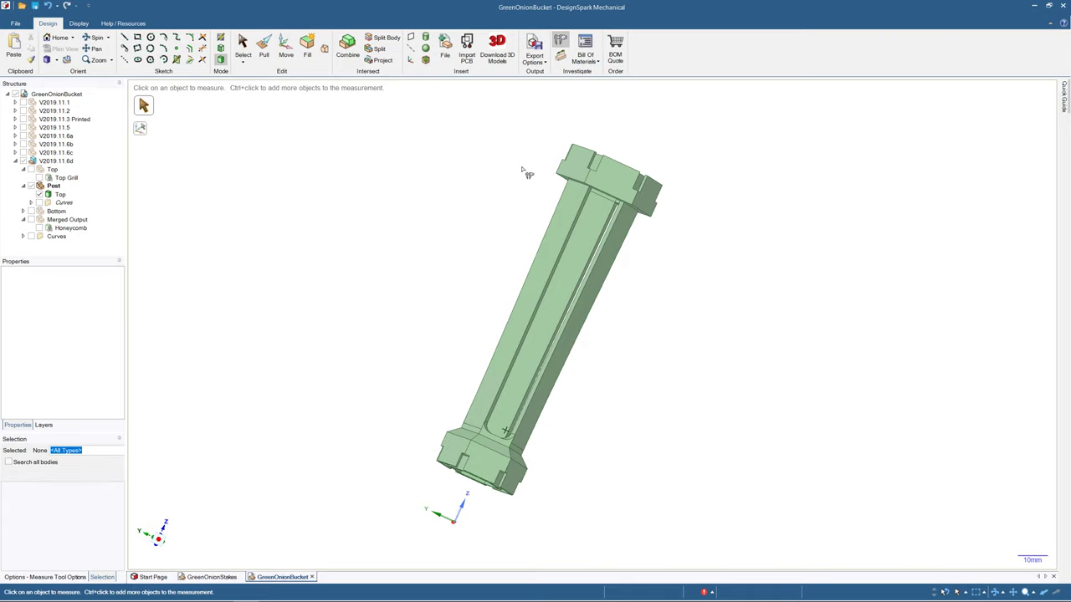
{"action": "middle_click_drag", "start_coordinate": [519, 168], "coordinate": [493, 222]}
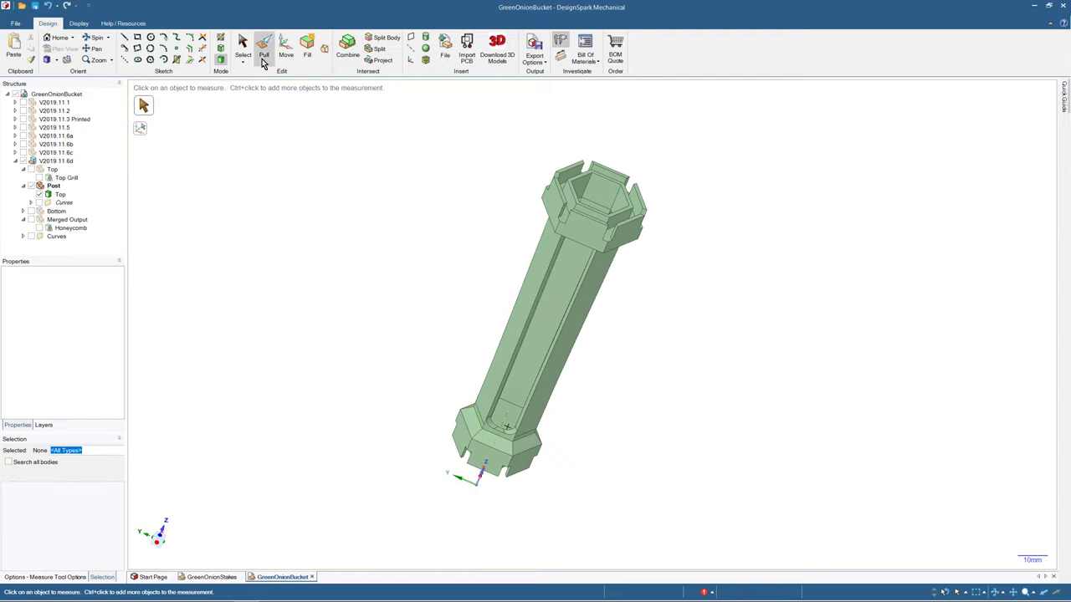
{"action": "left_click", "coordinate": [241, 43]}
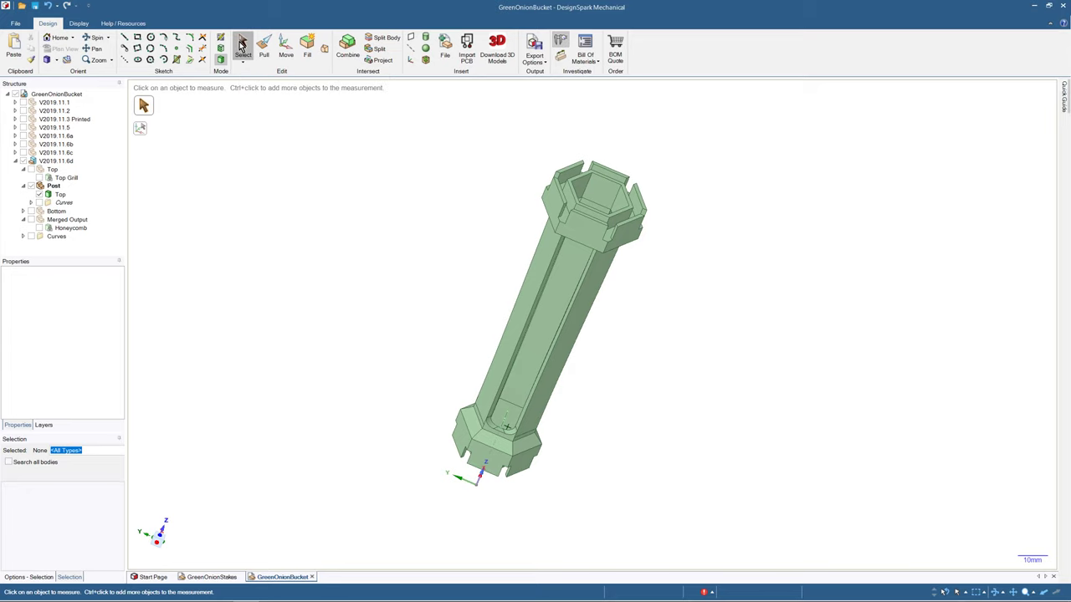
{"action": "middle_click_drag", "start_coordinate": [468, 276], "coordinate": [471, 172]}
{"action": "middle_click_drag", "start_coordinate": [510, 413], "coordinate": [505, 435]}
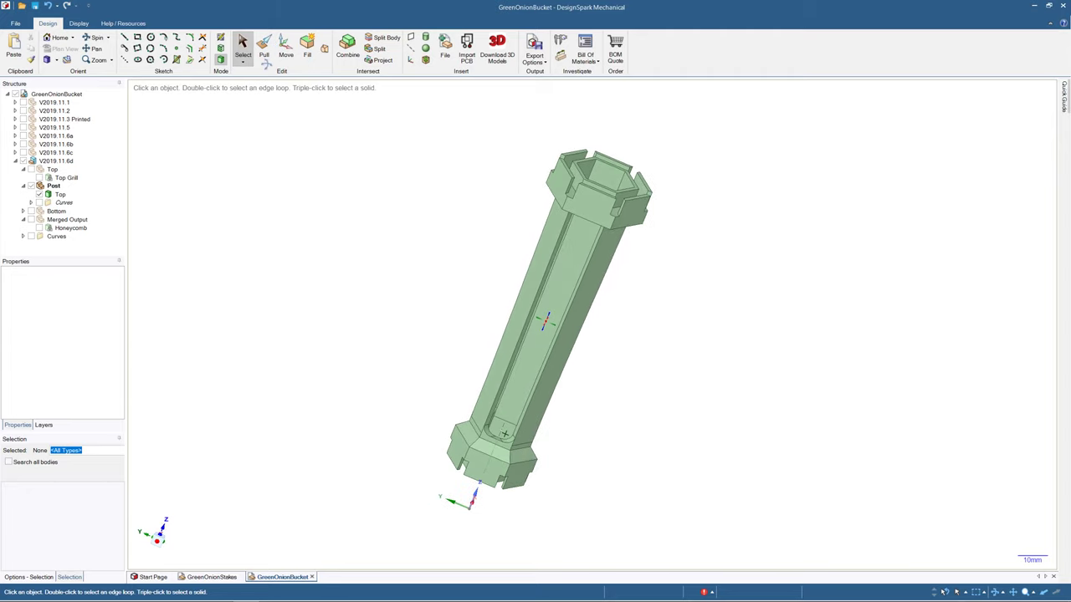
- Export the finished post as a 3D Print STL file
{"action": "mouse_move", "coordinate": [266, 64]}
{"action": "middle_mouse_down"}
{"action": "mouse_move", "coordinate": [261, 30]}
{"action": "mouse_move", "coordinate": [268, 104]}
{"action": "mouse_move", "coordinate": [269, 85]}
{"action": "middle_mouse_up"}
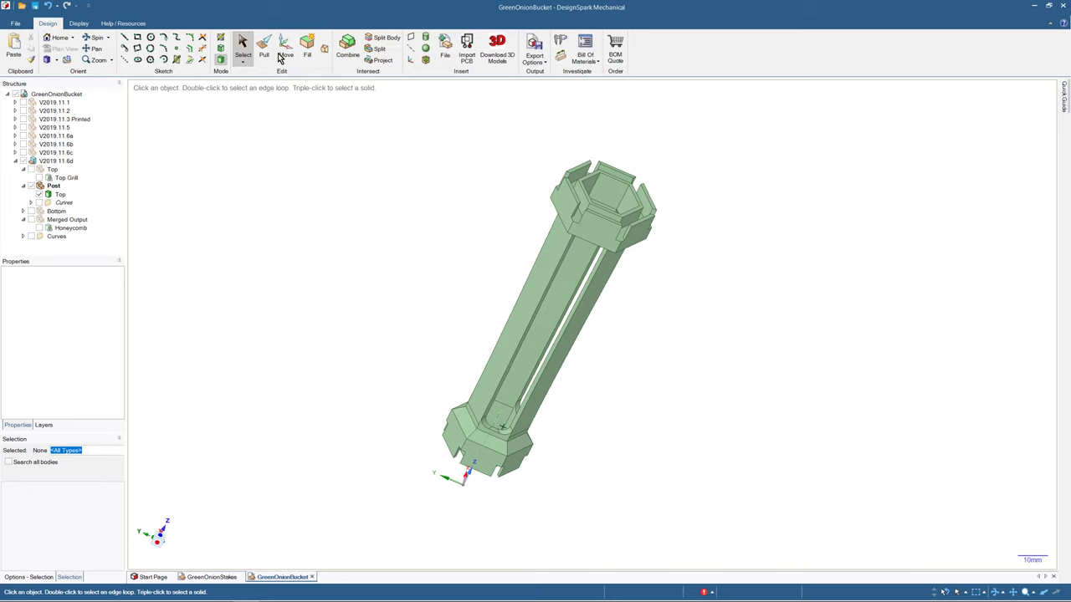
{"action": "mouse_move", "coordinate": [464, 235]}
{"action": "middle_mouse_down"}
{"action": "mouse_move", "coordinate": [479, 162]}
{"action": "mouse_move", "coordinate": [469, 256]}
{"action": "mouse_move", "coordinate": [445, 243]}
{"action": "mouse_move", "coordinate": [374, 241]}
{"action": "mouse_move", "coordinate": [469, 253]}
{"action": "mouse_move", "coordinate": [536, 218]}
{"action": "mouse_move", "coordinate": [492, 242]}
{"action": "middle_mouse_up"}
{"action": "middle_click_drag", "start_coordinate": [453, 236], "coordinate": [438, 228]}
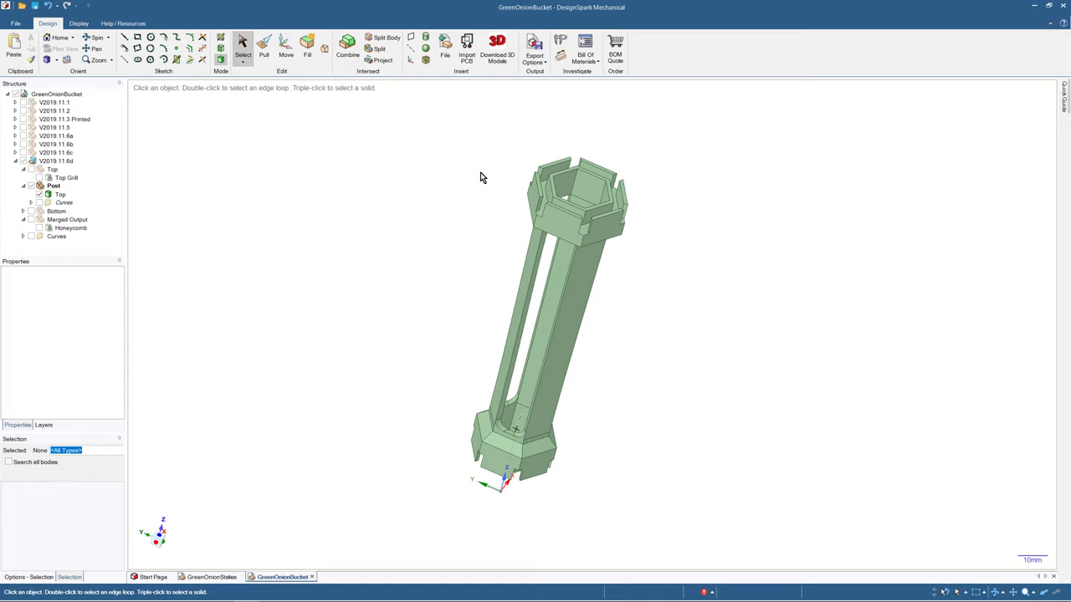
{"action": "mouse_move", "coordinate": [405, 384]}
{"action": "middle_mouse_down"}
{"action": "mouse_move", "coordinate": [463, 335]}
{"action": "mouse_move", "coordinate": [461, 316]}
{"action": "mouse_move", "coordinate": [433, 323]}
{"action": "mouse_move", "coordinate": [466, 357]}
{"action": "mouse_move", "coordinate": [594, 376]}
{"action": "mouse_move", "coordinate": [611, 393]}
{"action": "mouse_move", "coordinate": [645, 385]}
{"action": "middle_mouse_up"}
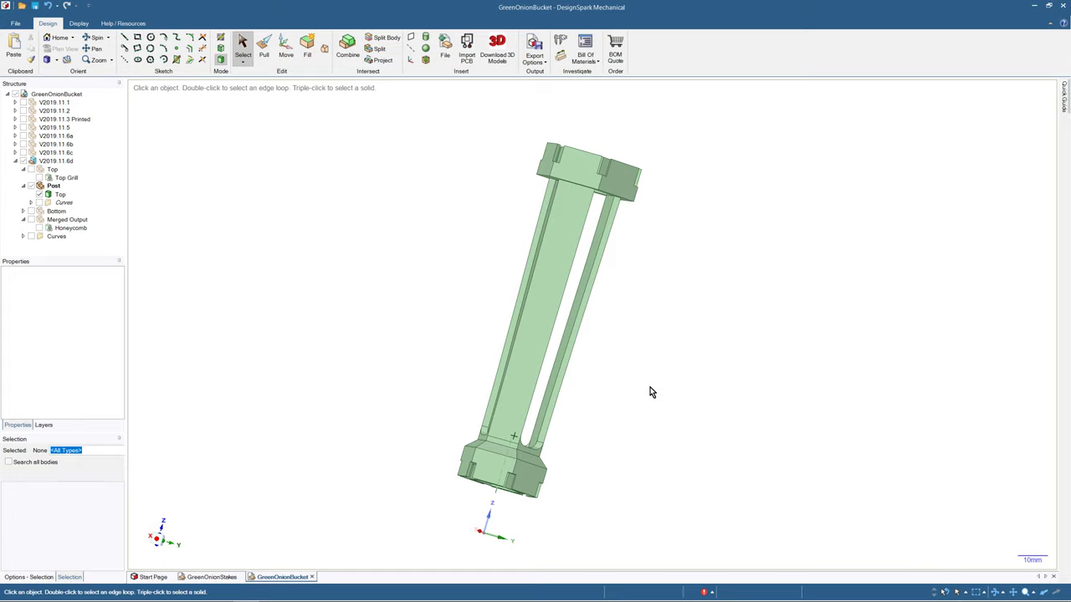
{"action": "middle_click_drag", "start_coordinate": [650, 393], "coordinate": [522, 301]}
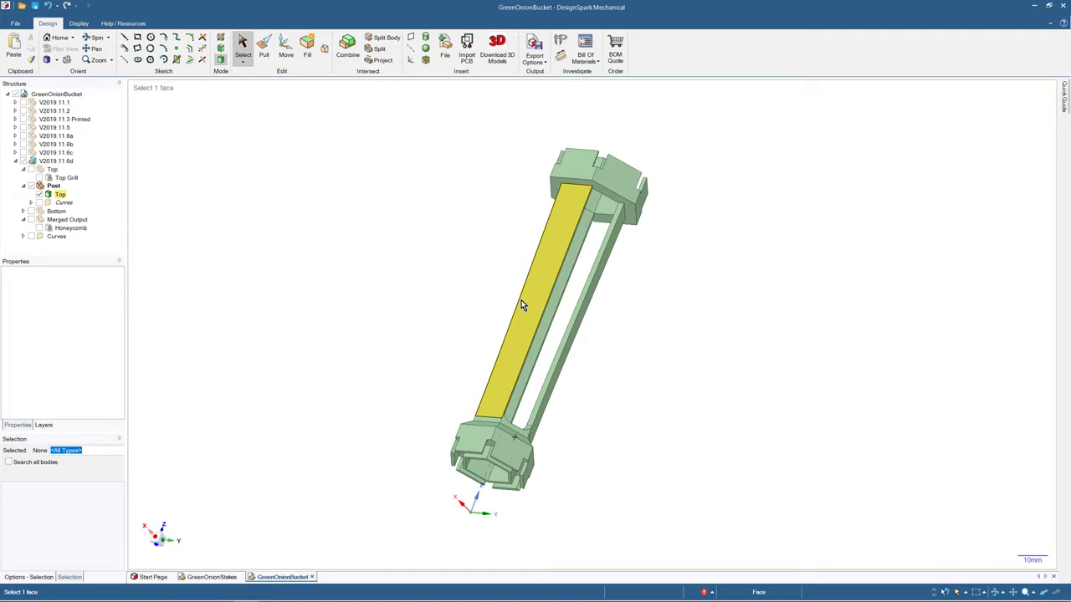
{"action": "middle_click_drag", "start_coordinate": [681, 352], "coordinate": [612, 327]}
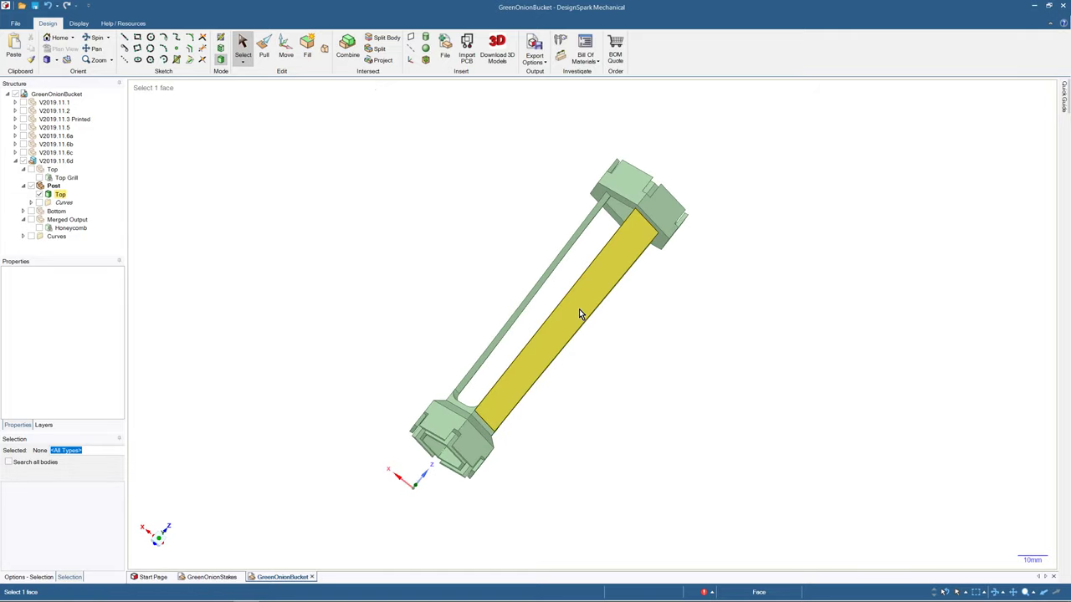
{"action": "middle_click_drag", "start_coordinate": [614, 366], "coordinate": [665, 381]}
{"action": "left_click", "coordinate": [533, 51]}
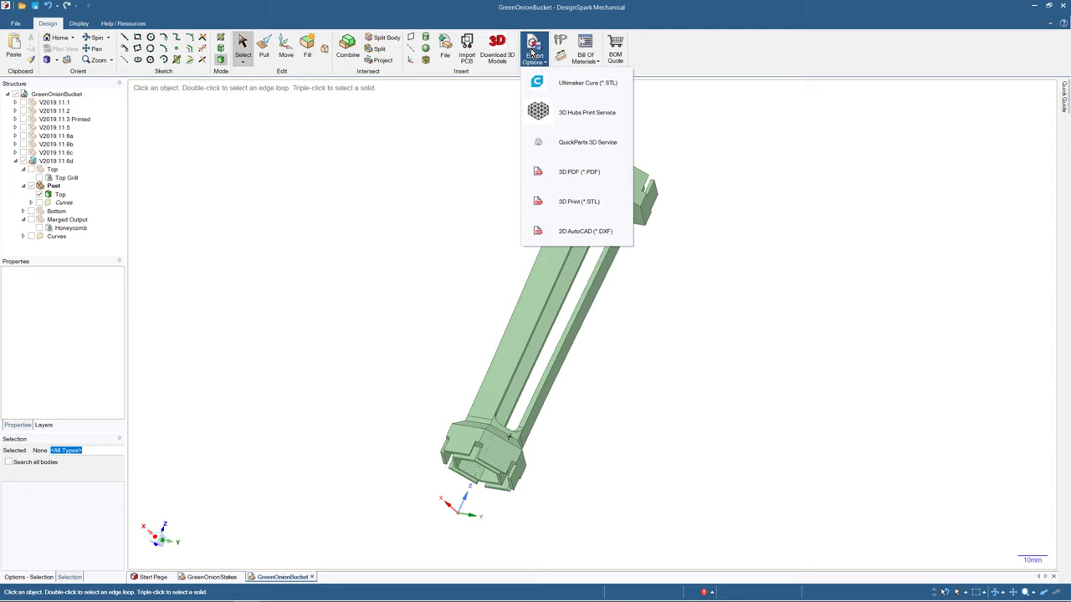
{"action": "left_click", "coordinate": [583, 204]}
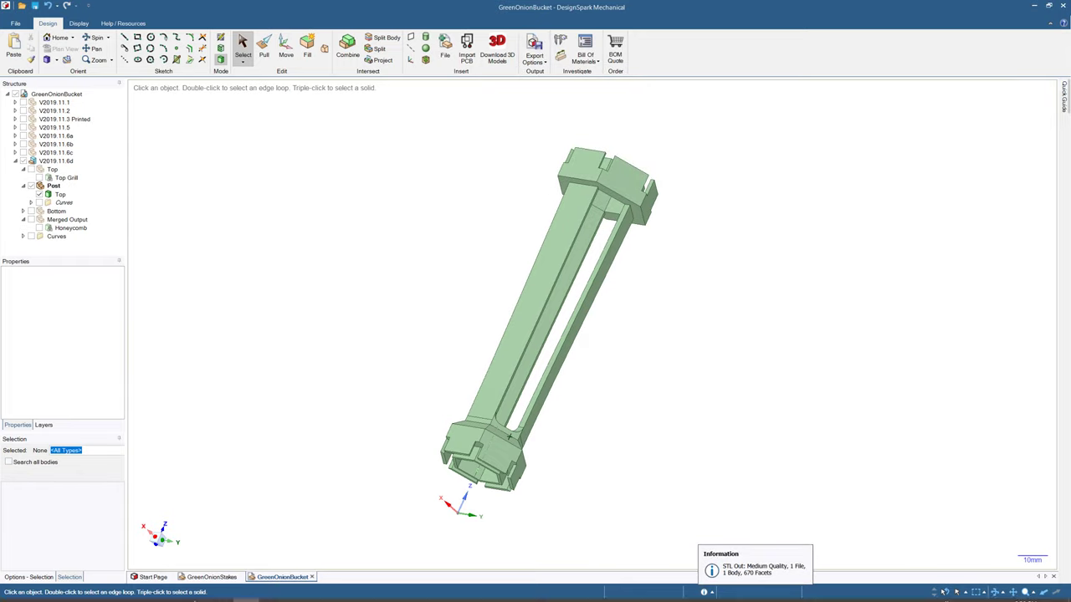
- Switch to Ultimaker Cura and replace the old post model with the newly exported one
{"action": "left_click", "coordinate": [167, 592]}
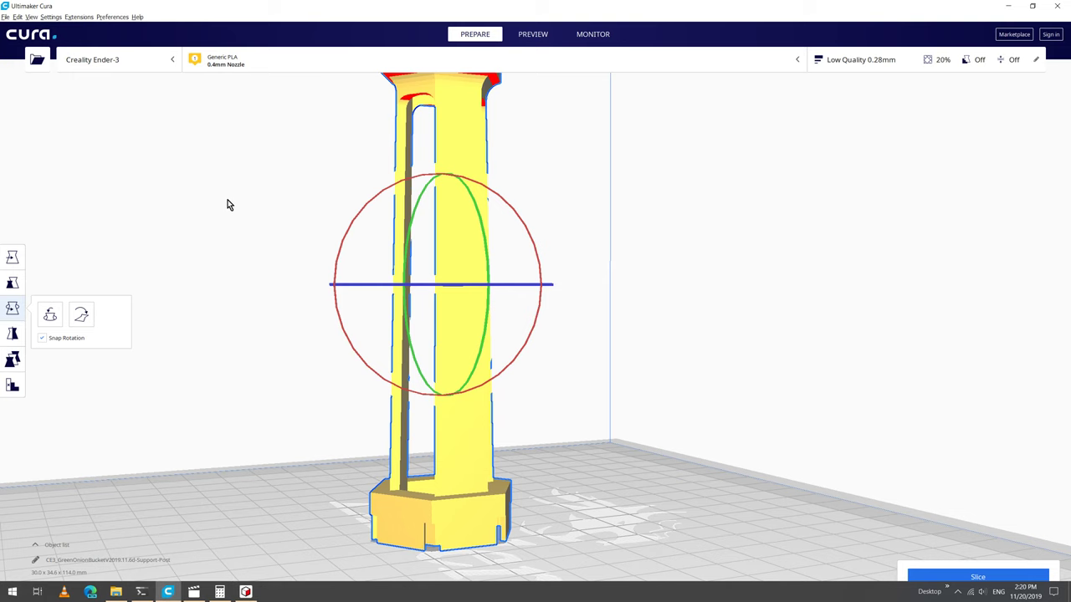
{"action": "key", "text": "Delete"}
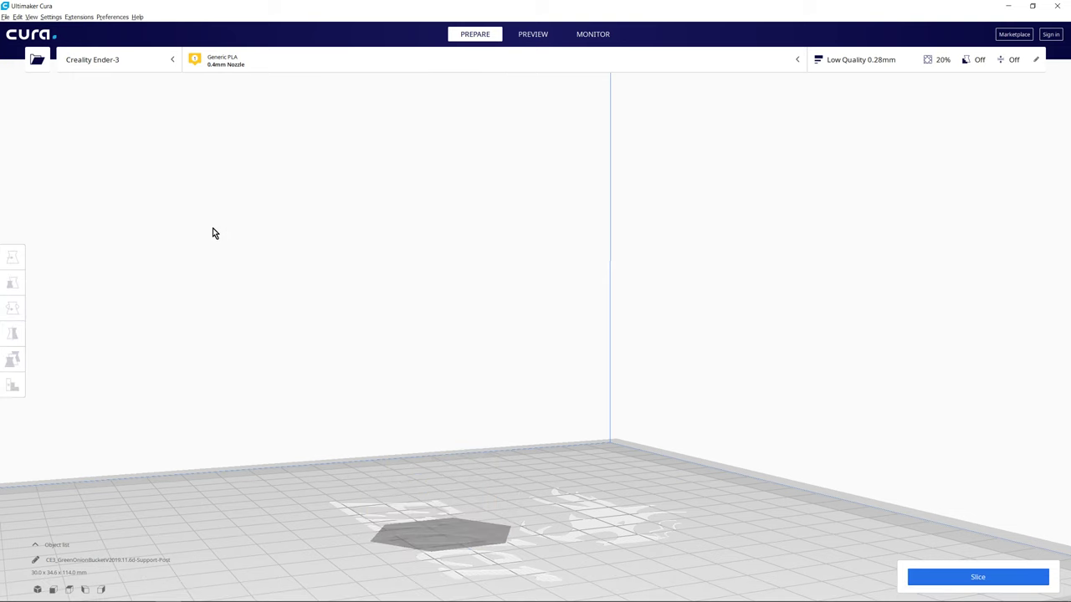
{"action": "left_click", "coordinate": [45, 61]}
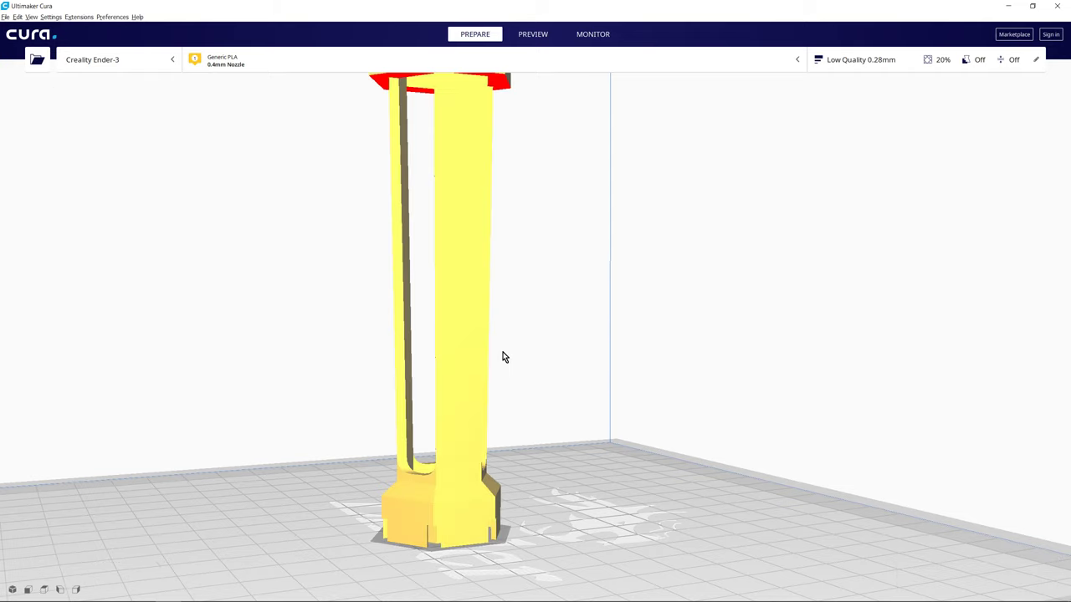
- Rotate the post 180° so that its chamfered collar is at the upper end
{"action": "scroll", "coordinate": [465, 227], "scroll_direction": "up", "scroll_amount": 3}
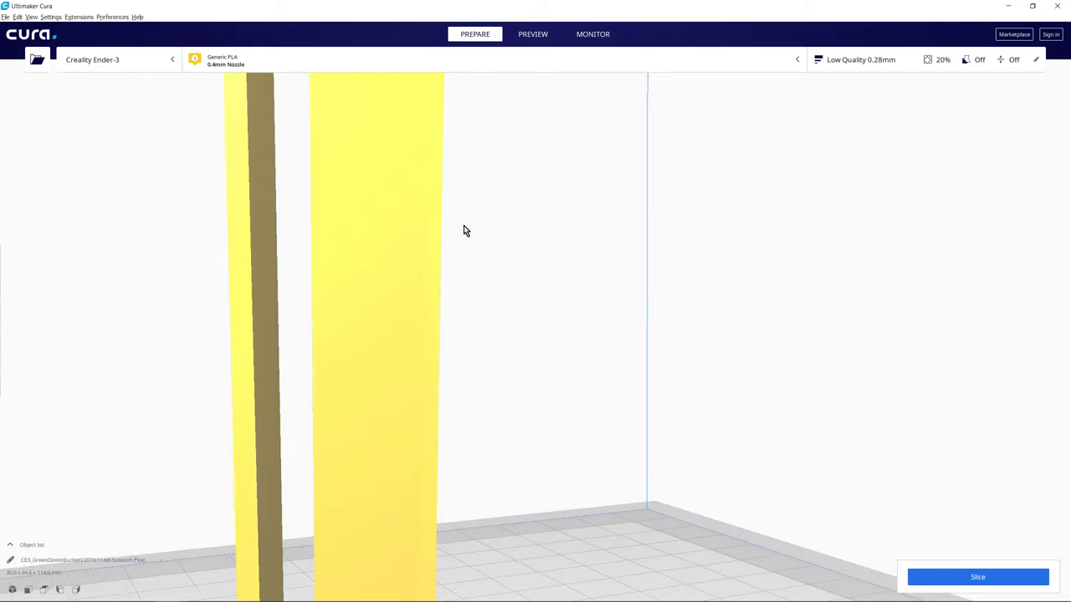
{"action": "scroll", "coordinate": [460, 229], "scroll_direction": "down", "scroll_amount": 3}
{"action": "scroll", "coordinate": [456, 247], "scroll_direction": "down", "scroll_amount": 6}
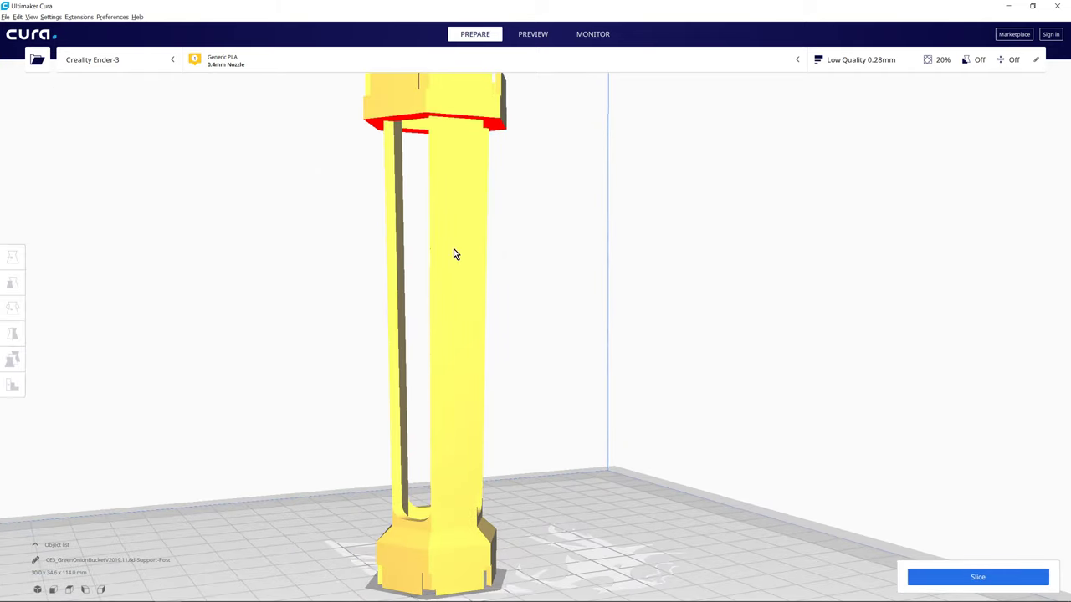
{"action": "left_click", "coordinate": [500, 269]}
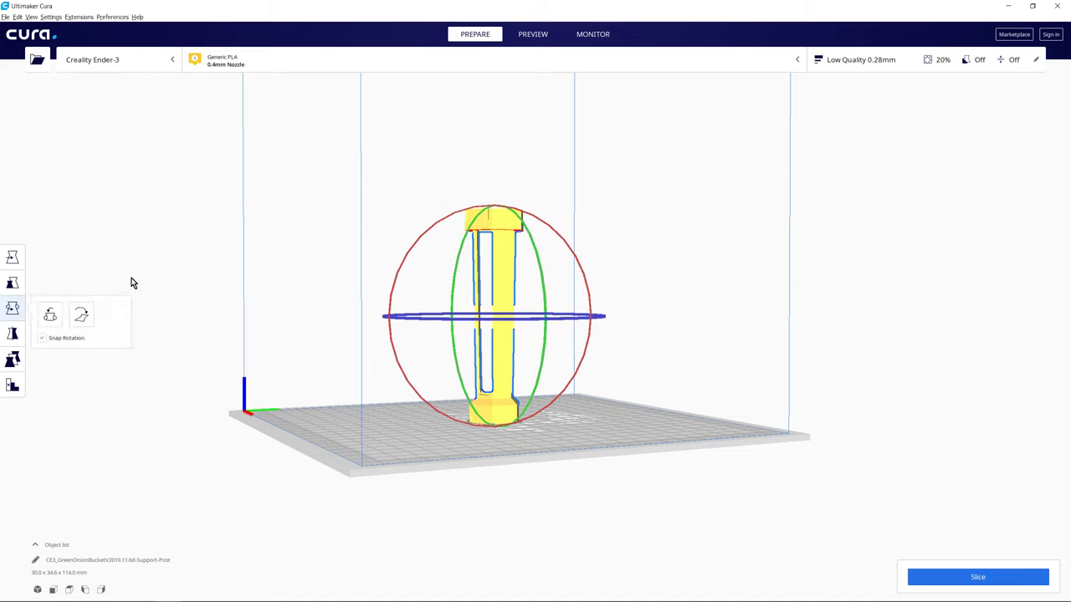
{"action": "left_click_drag", "start_coordinate": [399, 260], "coordinate": [630, 311]}
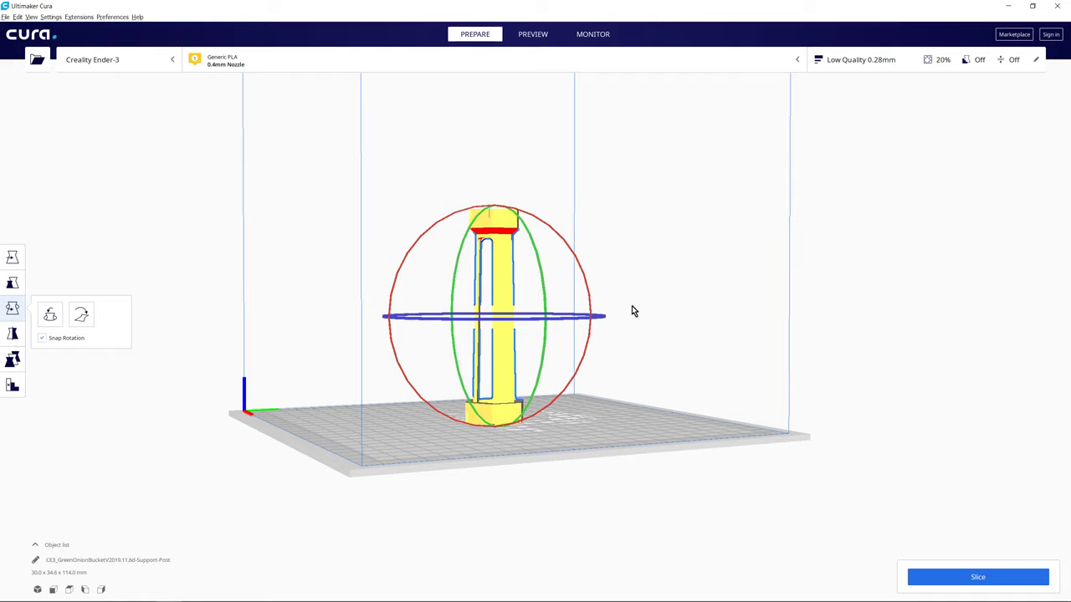
- Inspect the overhangs under the chamfered collar and in the slot arches, and slice the post
{"action": "right_click_drag", "start_coordinate": [573, 210], "coordinate": [588, 175]}
{"action": "scroll", "coordinate": [568, 255], "scroll_direction": "up", "scroll_amount": 5}
{"action": "scroll", "coordinate": [594, 175], "scroll_direction": "up", "scroll_amount": 3}
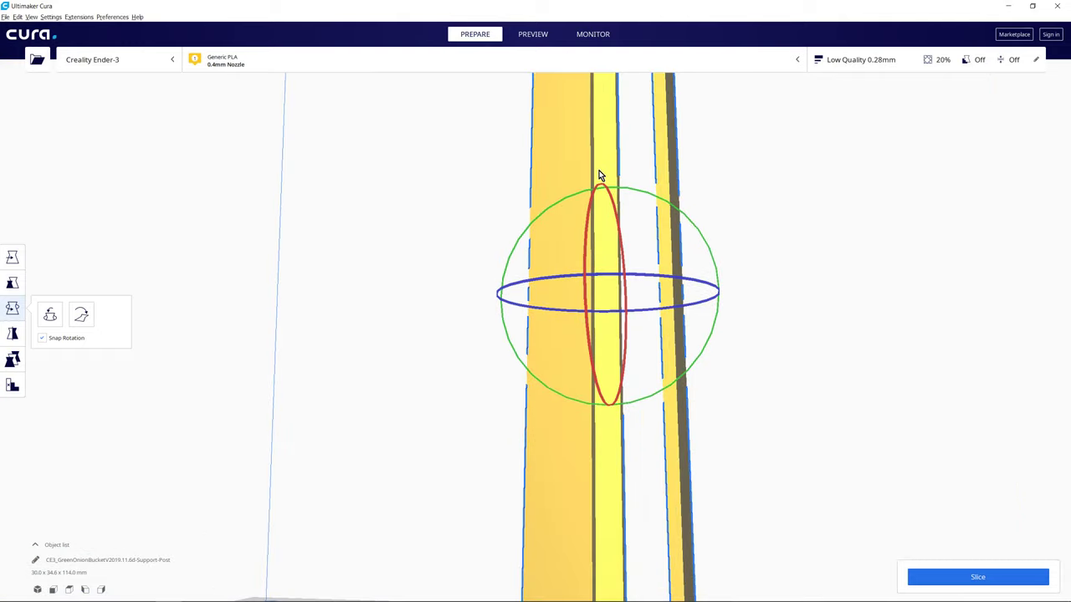
{"action": "scroll", "coordinate": [599, 173], "scroll_direction": "down", "scroll_amount": 2}
{"action": "middle_click_drag", "start_coordinate": [600, 206], "coordinate": [594, 328]}
{"action": "scroll", "coordinate": [600, 327], "scroll_direction": "down", "scroll_amount": 3}
{"action": "scroll", "coordinate": [599, 327], "scroll_direction": "up", "scroll_amount": 5}
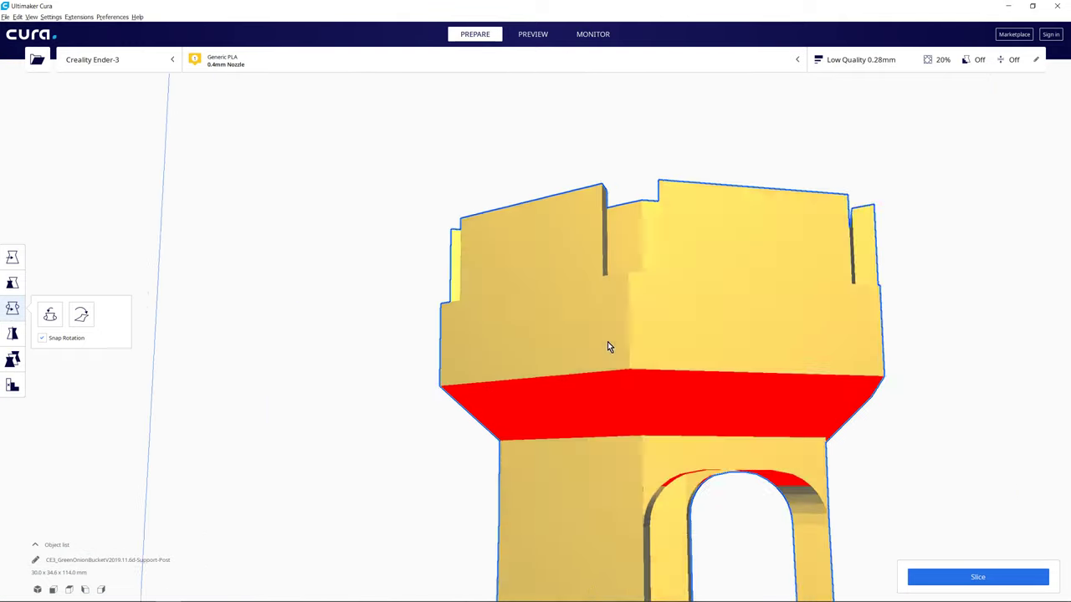
{"action": "scroll", "coordinate": [609, 343], "scroll_direction": "down", "scroll_amount": 1}
{"action": "right_click_drag", "start_coordinate": [610, 337], "coordinate": [607, 308]}
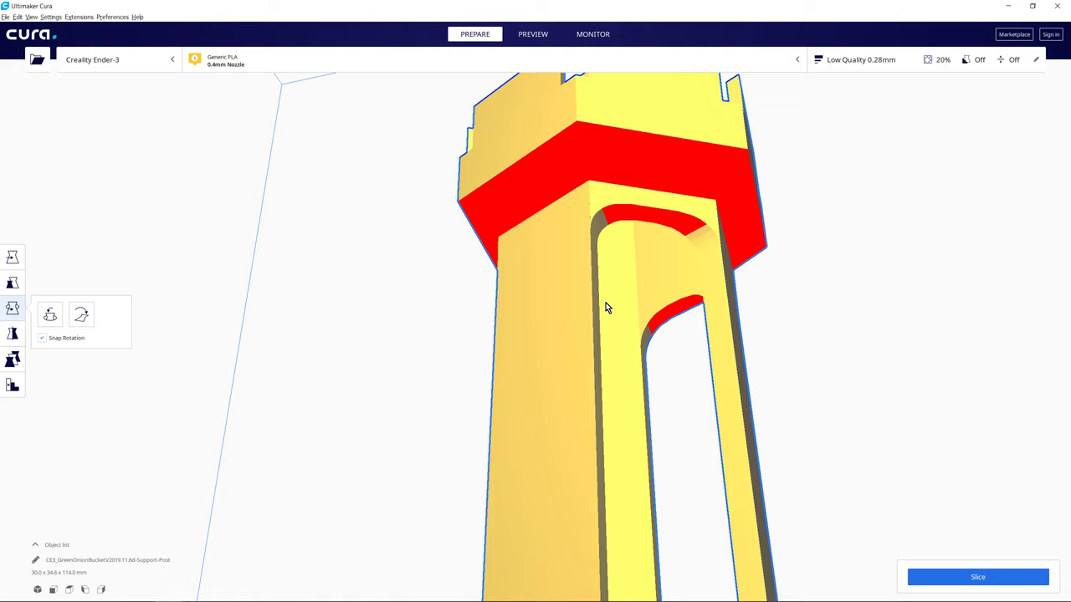
{"action": "left_click", "coordinate": [976, 576]}
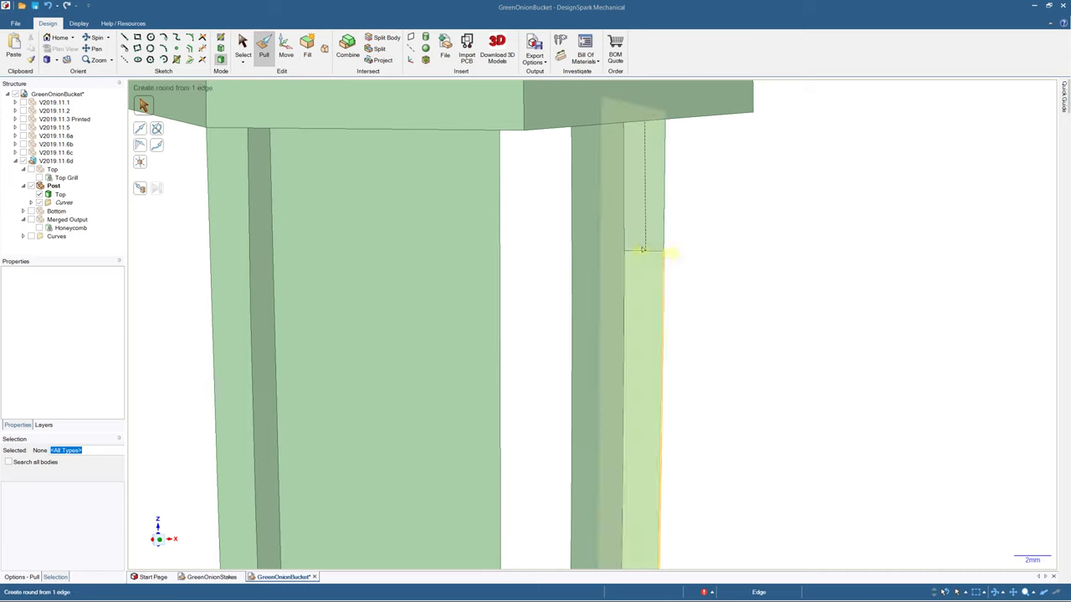
- Back in DesignSpark Mechanical, sketch a 7.5 mm construction line down the middle of an unmarked rail side face from the upper collar's underside
{"action": "left_click", "coordinate": [643, 184]}
{"action": "middle_click_drag", "start_coordinate": [531, 215], "coordinate": [562, 234]}
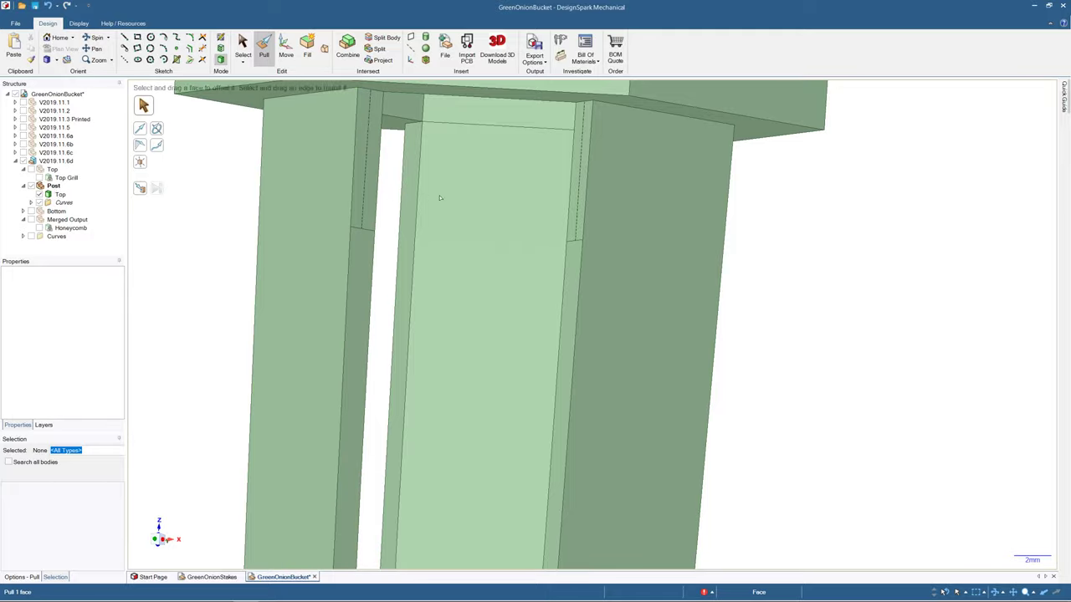
{"action": "scroll", "coordinate": [470, 190], "scroll_direction": "down", "scroll_amount": 8}
{"action": "middle_click_drag", "start_coordinate": [470, 190], "coordinate": [337, 196]}
{"action": "left_click", "coordinate": [339, 198]}
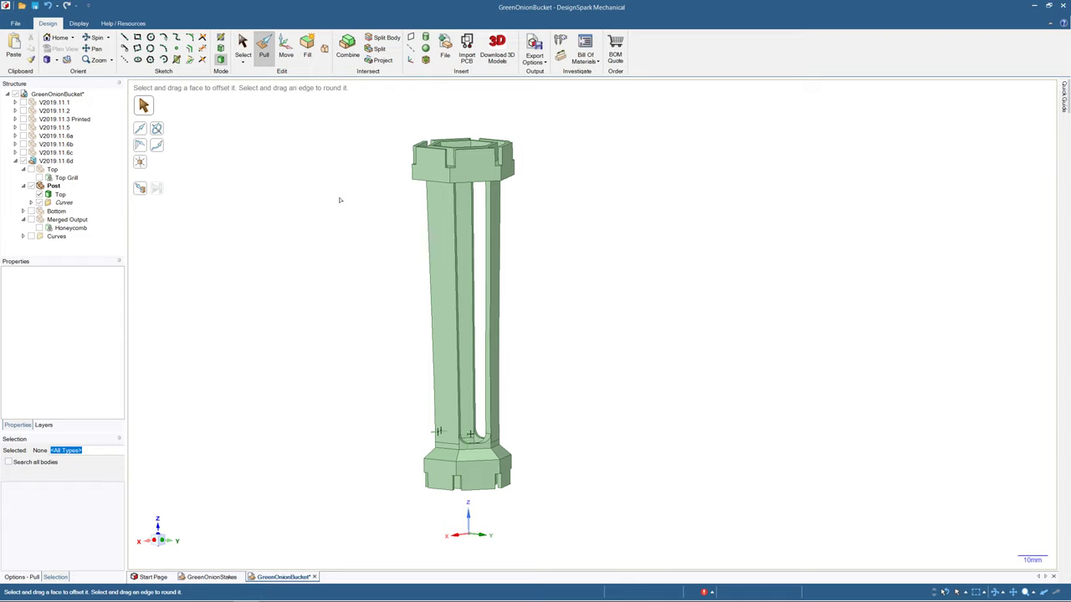
{"action": "scroll", "coordinate": [566, 237], "scroll_direction": "up", "scroll_amount": 5}
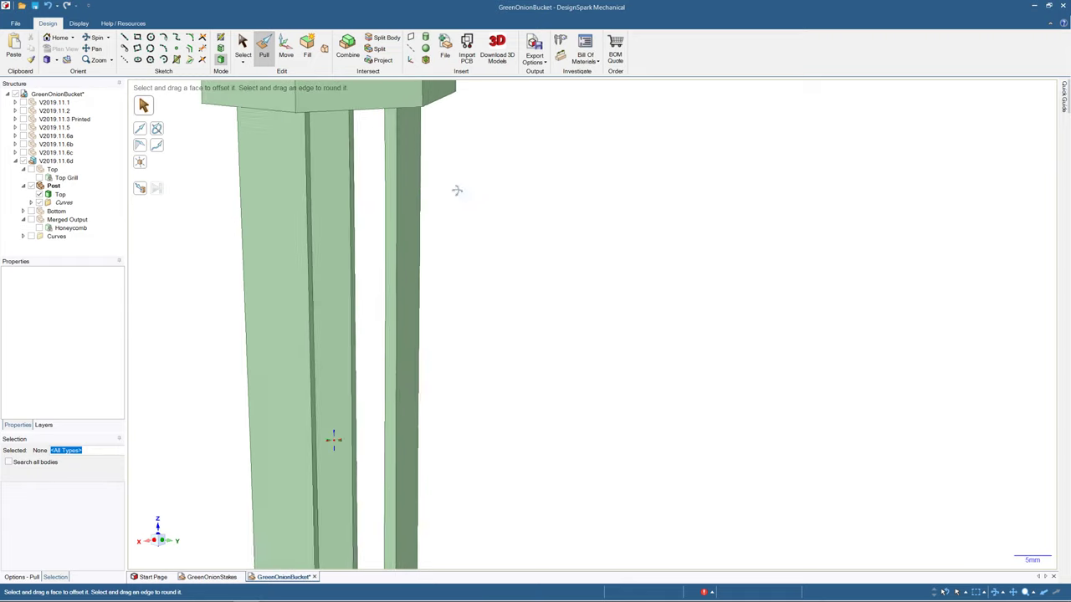
{"action": "middle_click_drag", "start_coordinate": [457, 191], "coordinate": [366, 172]}
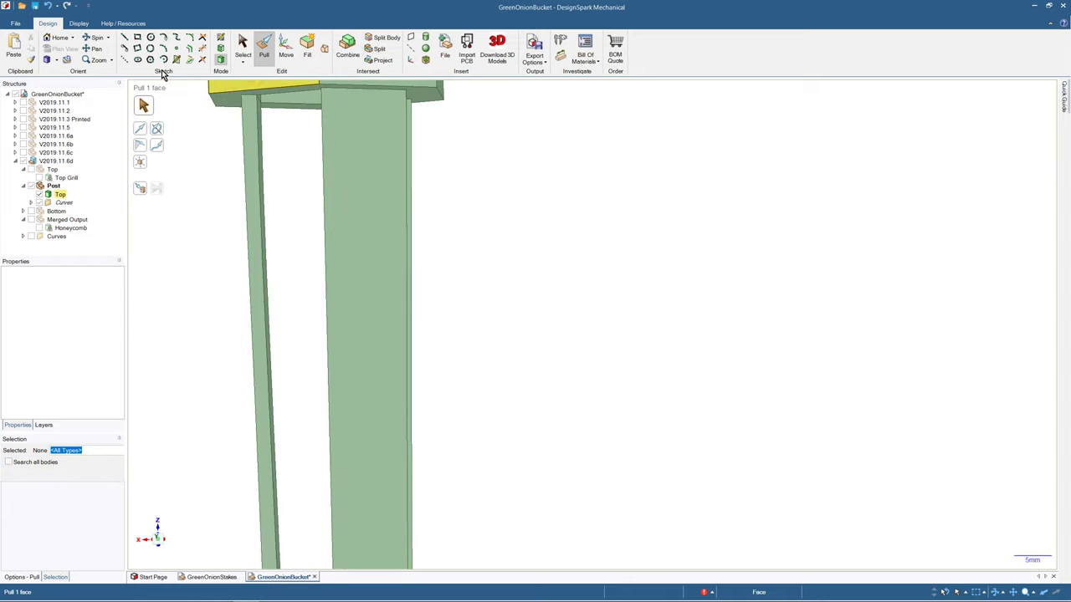
{"action": "left_click", "coordinate": [125, 60]}
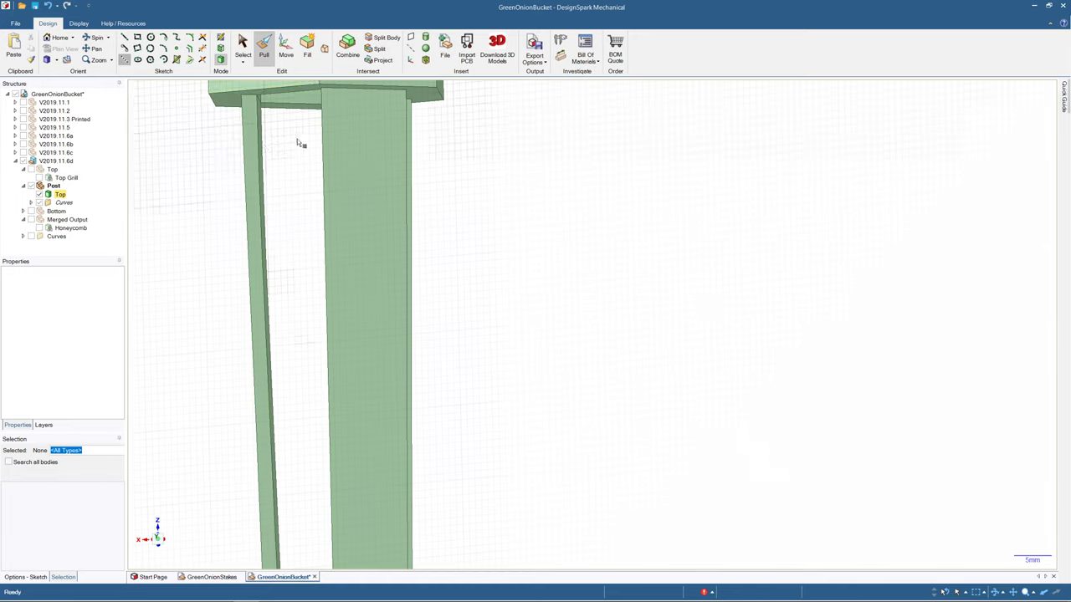
{"action": "left_click", "coordinate": [249, 139]}
{"action": "left_click", "coordinate": [65, 49]}
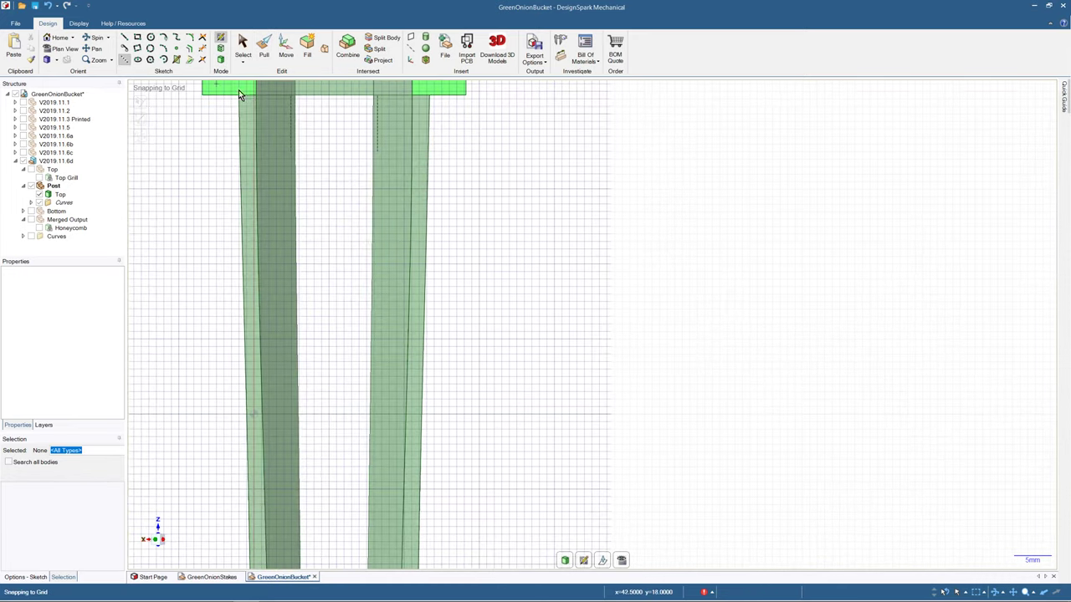
{"action": "left_click", "coordinate": [247, 96]}
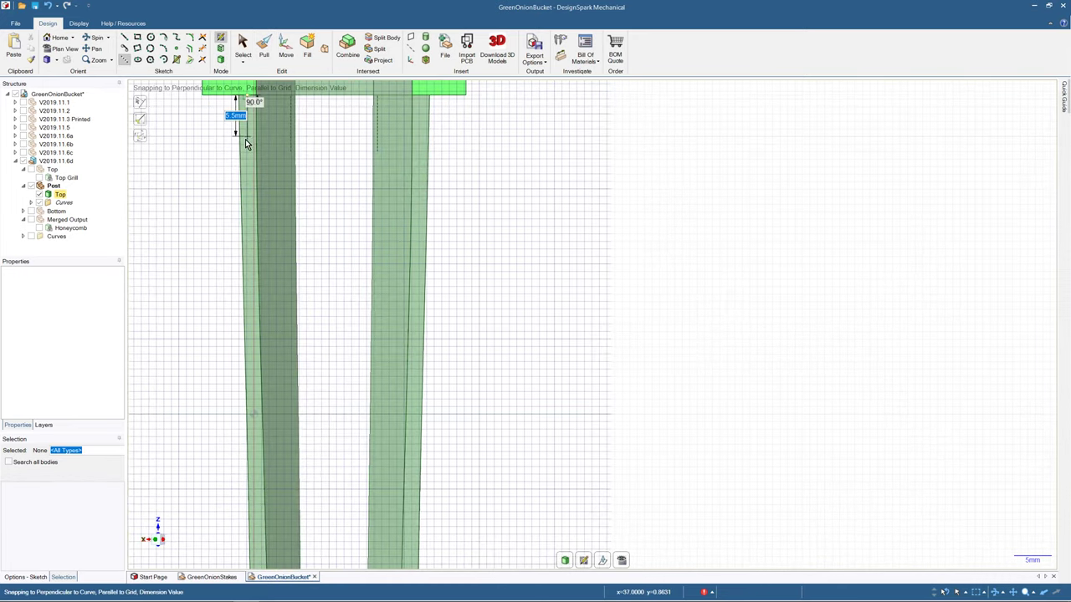
{"action": "left_click", "coordinate": [248, 154]}
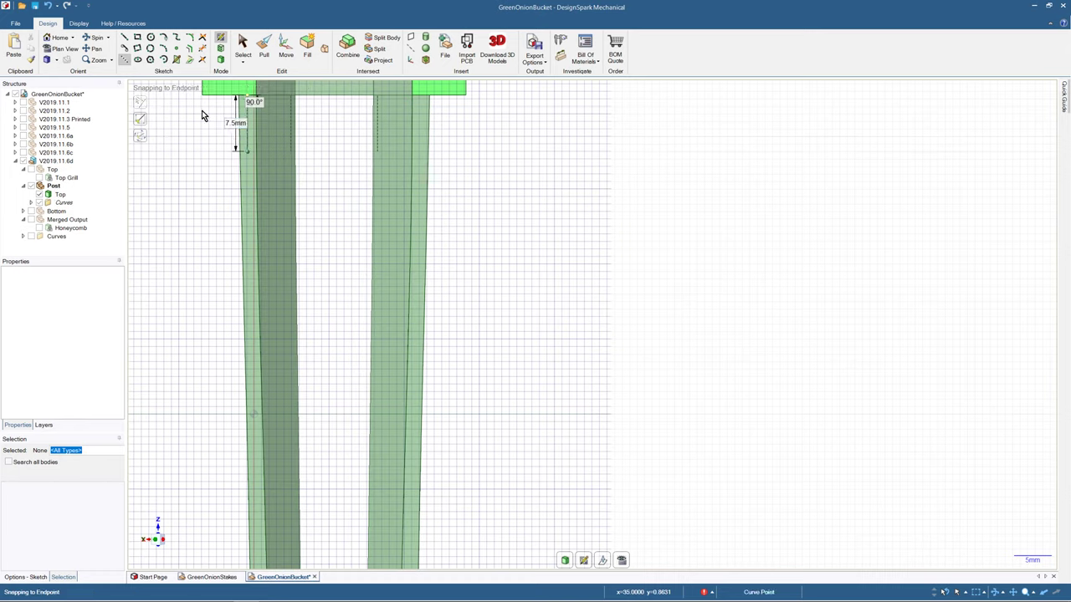
- Sketch a solid line across the rail's side face at the construction line's lower end, and return to 3D mode
{"action": "left_click", "coordinate": [124, 37]}
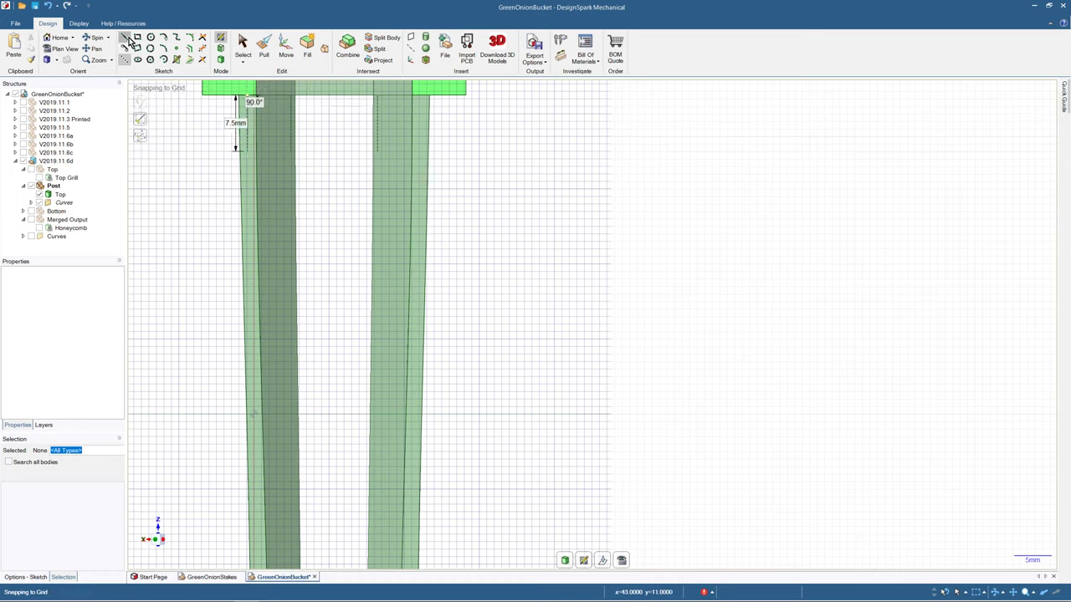
{"action": "left_click", "coordinate": [246, 153]}
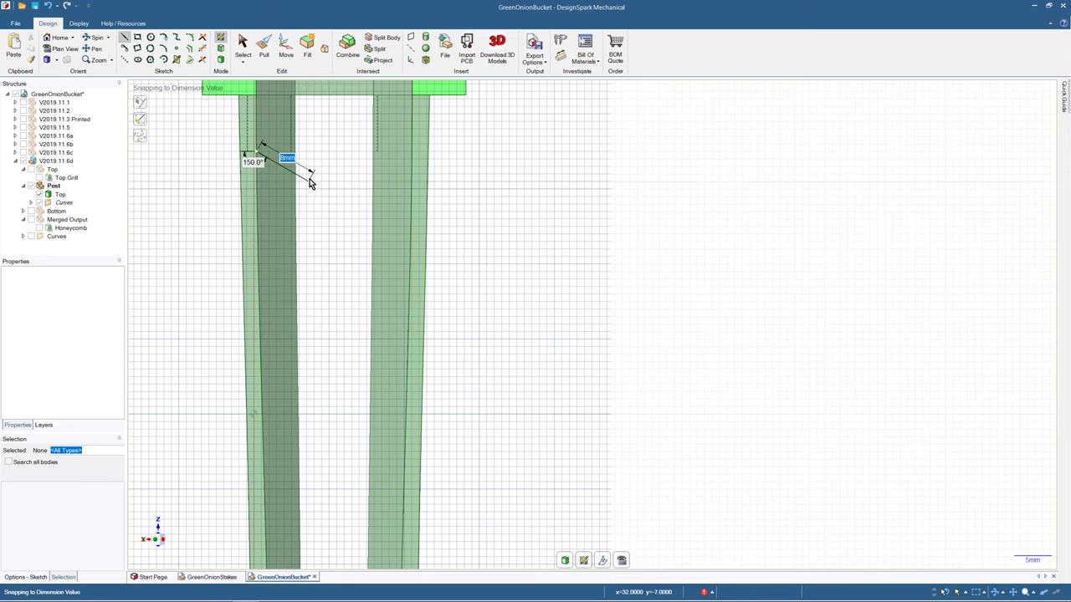
{"action": "mouse_move", "coordinate": [313, 183]}
{"action": "middle_mouse_down"}
{"action": "mouse_move", "coordinate": [387, 172]}
{"action": "mouse_move", "coordinate": [331, 183]}
{"action": "middle_mouse_up"}
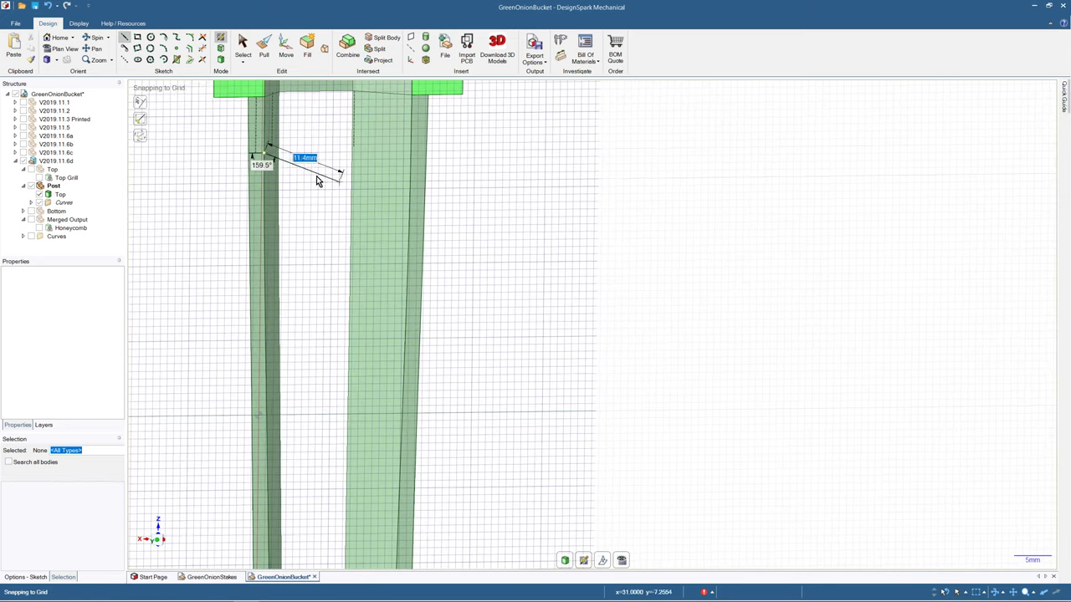
{"action": "left_click", "coordinate": [124, 60]}
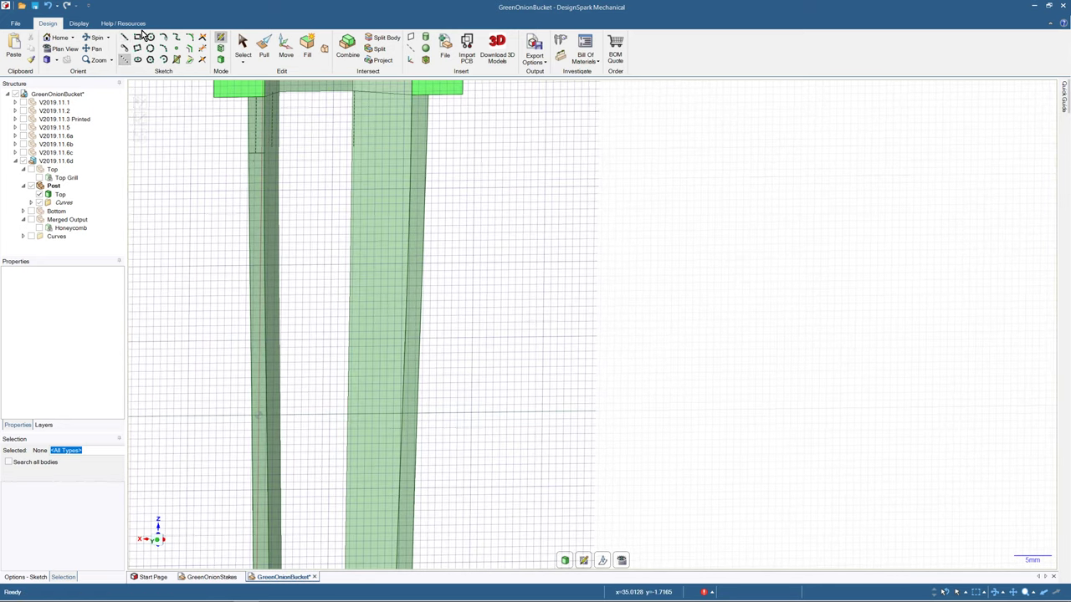
{"action": "left_click", "coordinate": [220, 59]}
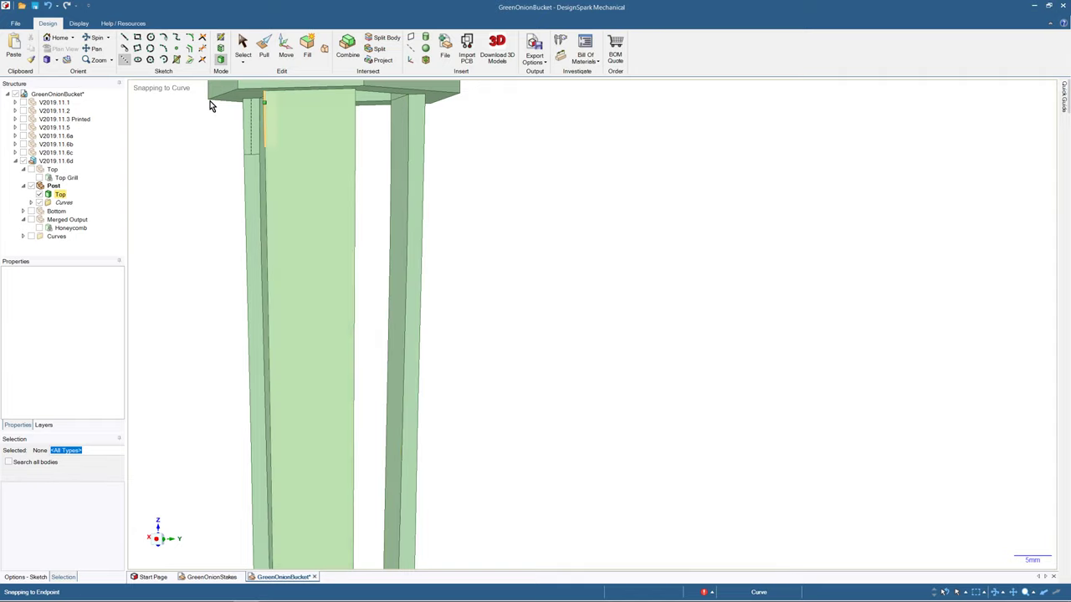
- Open a construction-line sketch on an unmarked rail side face below the collar, viewed square to the sketch plane
{"action": "left_click", "coordinate": [417, 146]}
{"action": "left_click", "coordinate": [243, 46]}
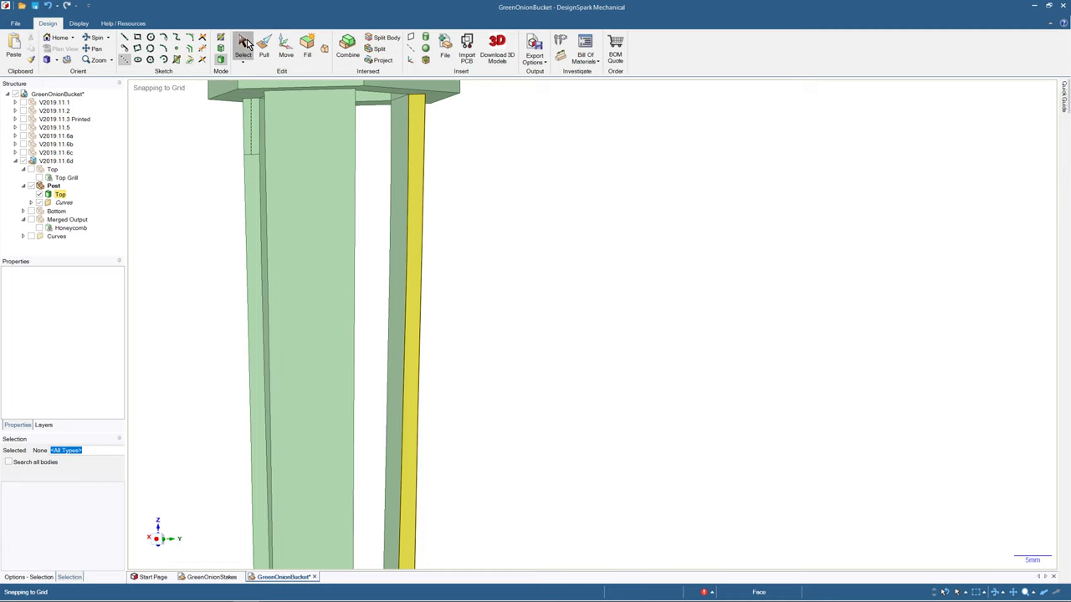
{"action": "left_click", "coordinate": [416, 135]}
{"action": "left_click", "coordinate": [64, 49]}
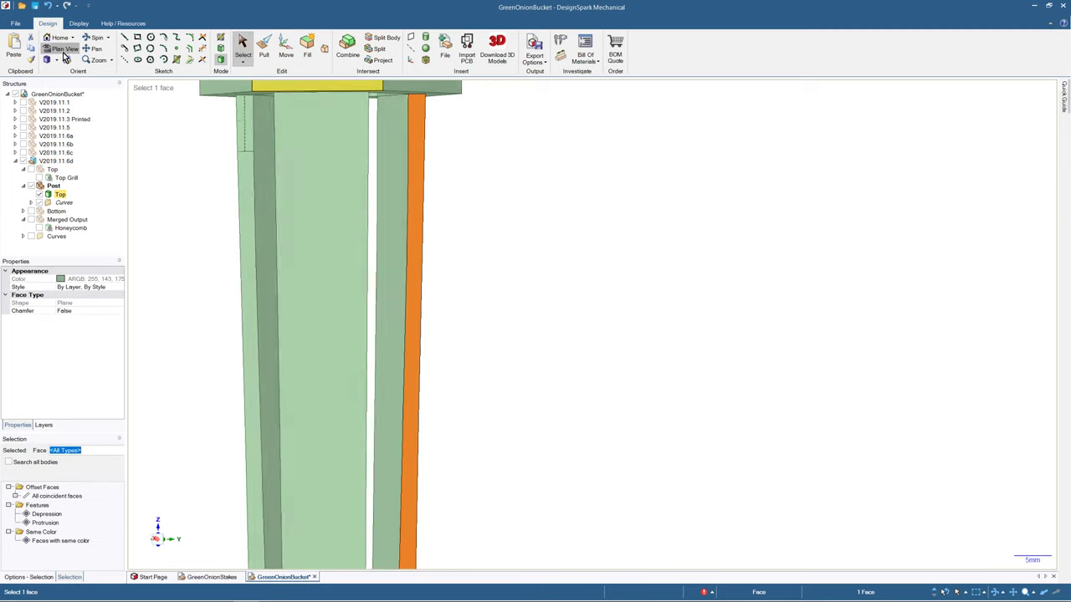
{"action": "left_click", "coordinate": [125, 60]}
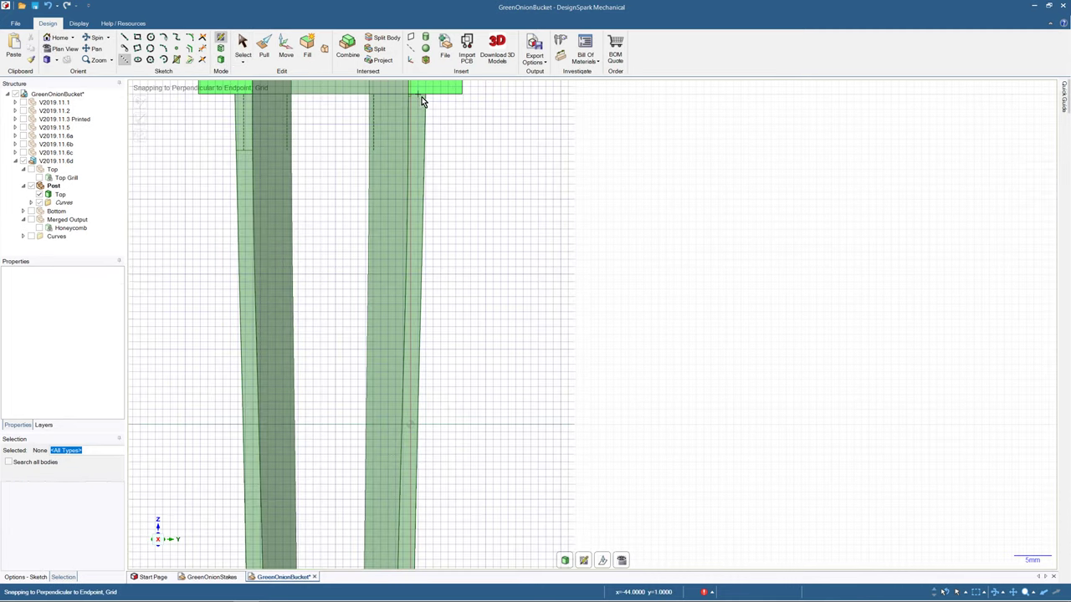
{"action": "left_click", "coordinate": [417, 94]}
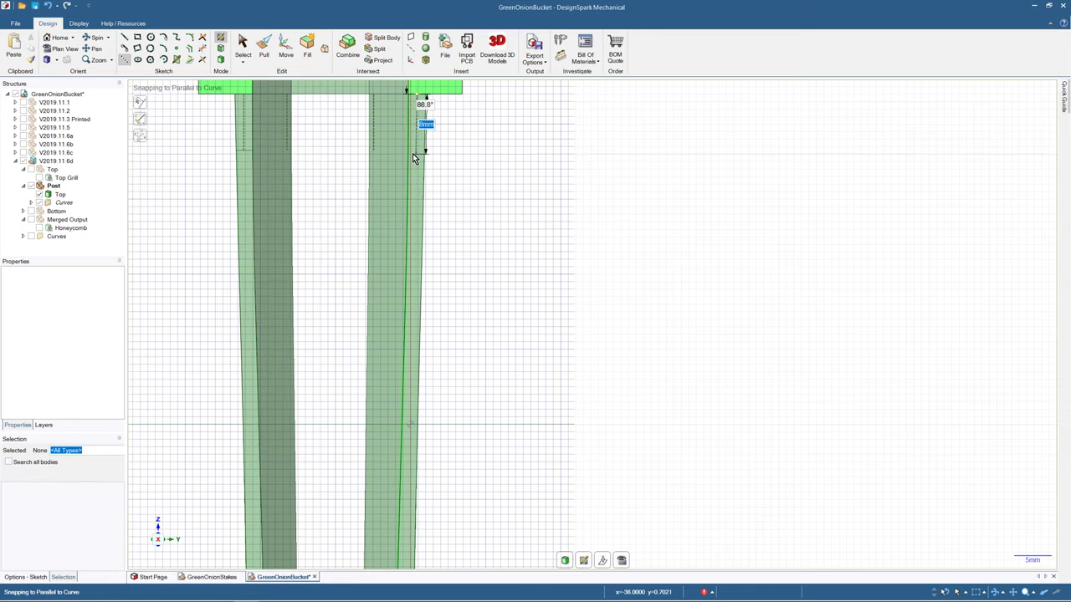
{"action": "scroll", "coordinate": [416, 152], "scroll_direction": "up", "scroll_amount": 1}
{"action": "scroll", "coordinate": [417, 153], "scroll_direction": "up", "scroll_amount": 1}
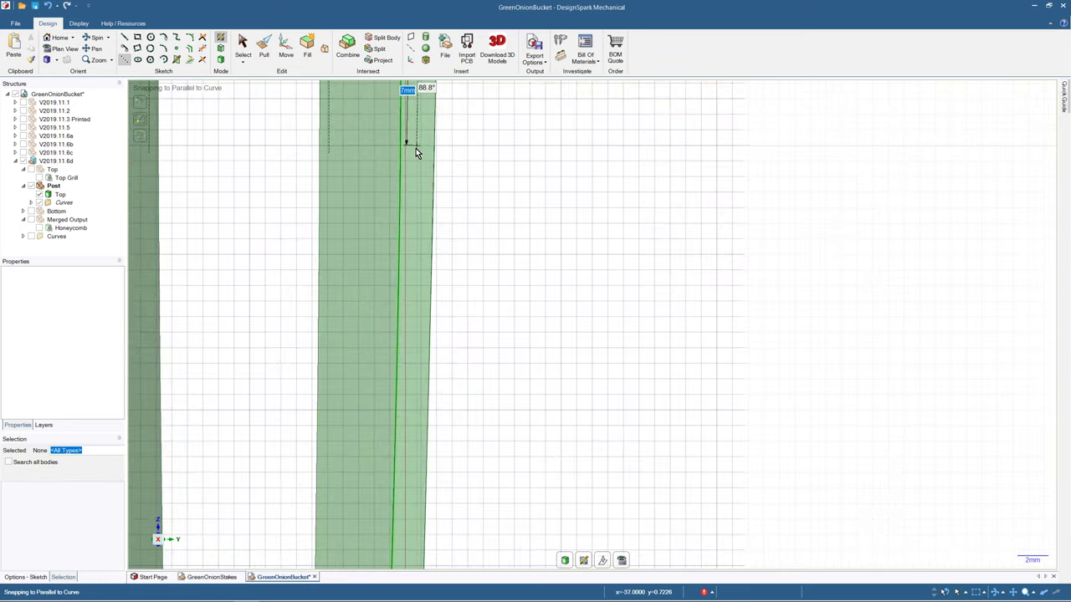
{"action": "scroll", "coordinate": [417, 123], "scroll_direction": "down", "scroll_amount": 2}
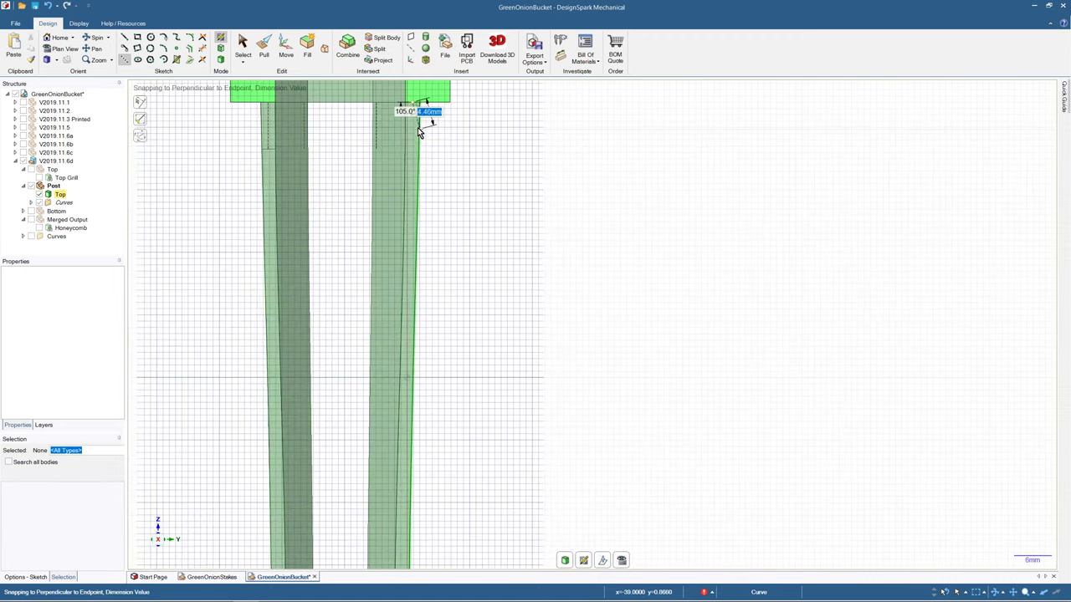
{"action": "scroll", "coordinate": [416, 125], "scroll_direction": "up", "scroll_amount": 2}
{"action": "left_click", "coordinate": [413, 126]}
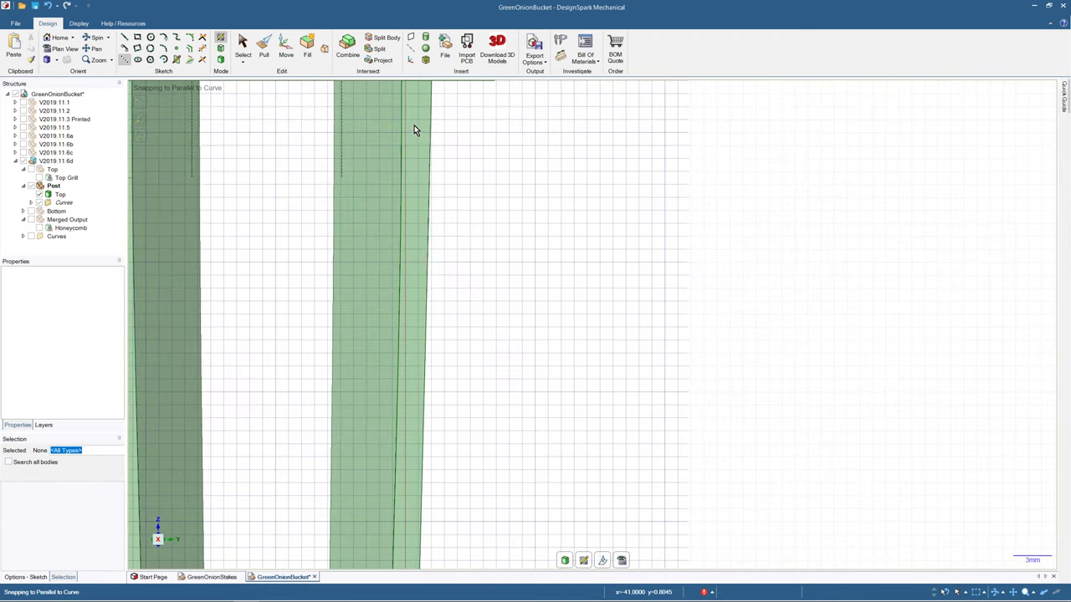
- Sketch a 7.5 mm vertical construction line down the middle of the rail's side face from the collar's underside
{"action": "middle_click_drag", "start_coordinate": [414, 126], "coordinate": [408, 231], "text": "shift"}
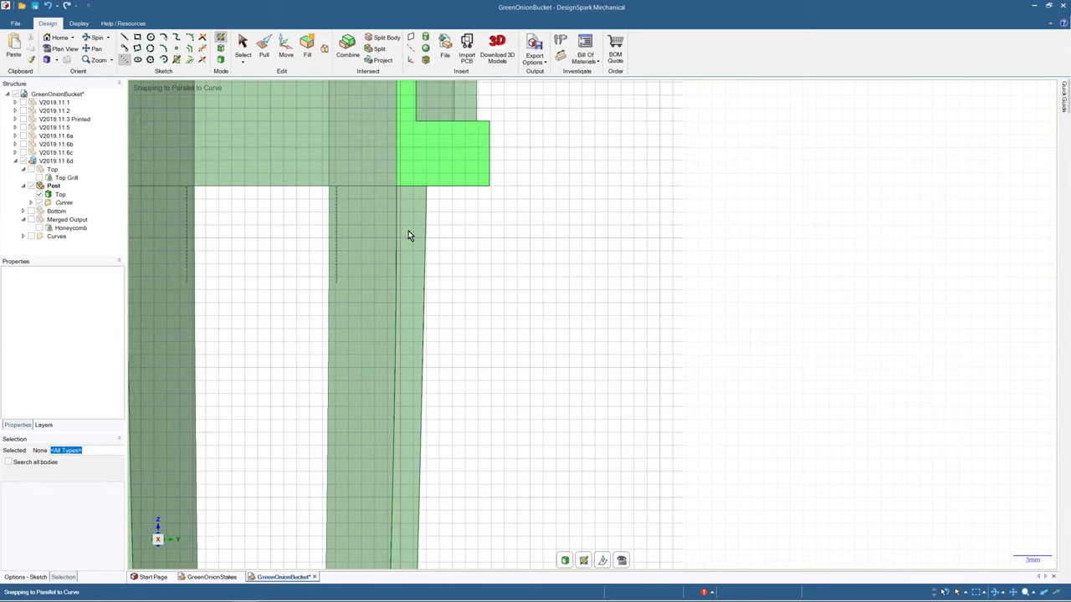
{"action": "left_click", "coordinate": [413, 188]}
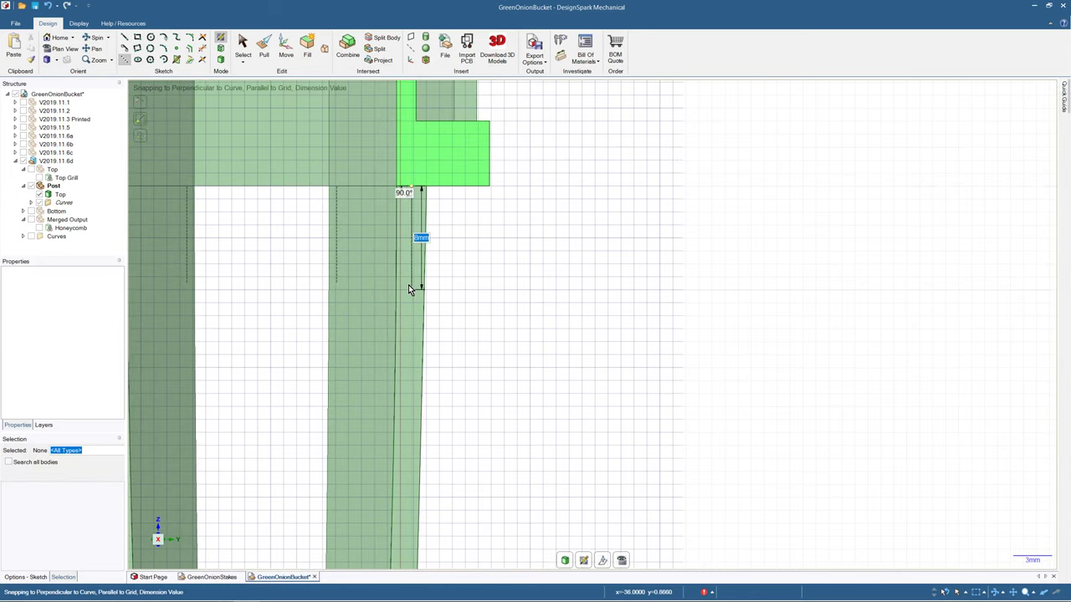
{"action": "type", "text": "7.5"}
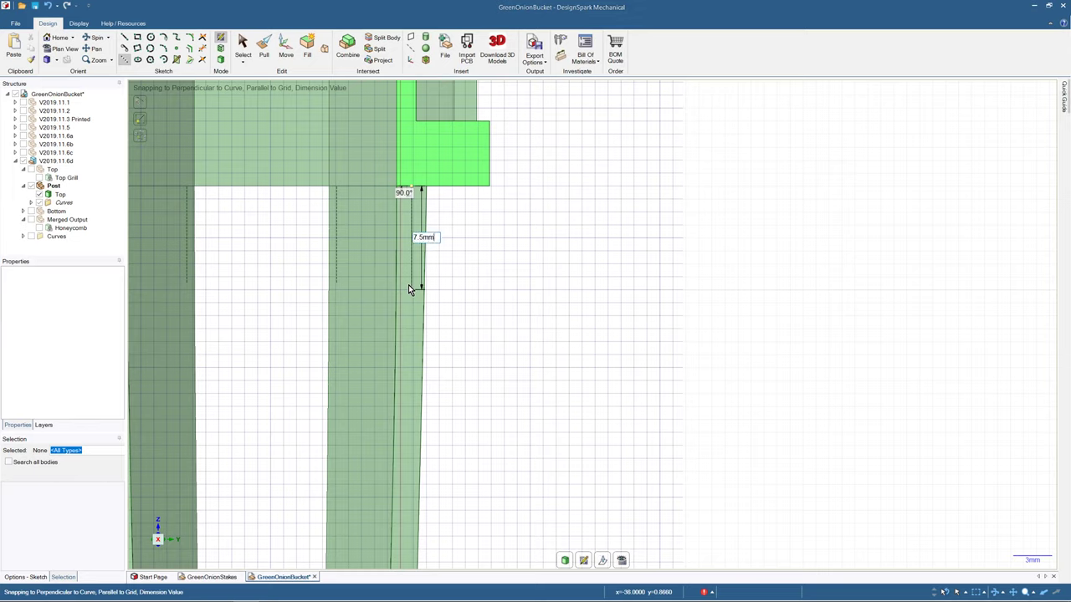
{"action": "key", "text": "Return"}
{"action": "key", "text": "Escape"}
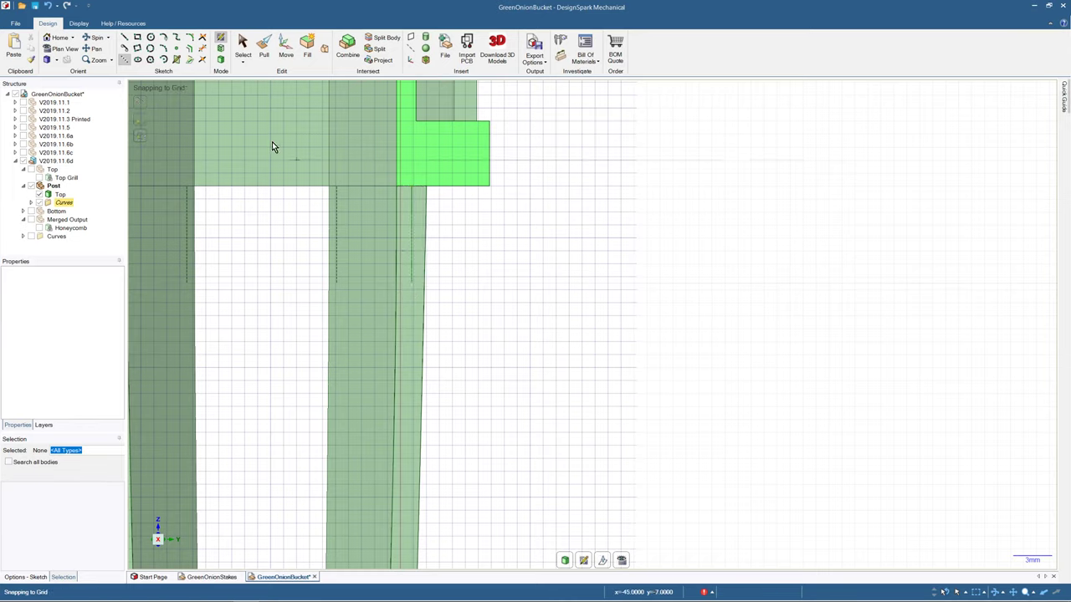
- Sketch a solid line about 2.15 mm long across the rail's side face at the construction line's lower end, and return to 3D mode
{"action": "left_click", "coordinate": [124, 37]}
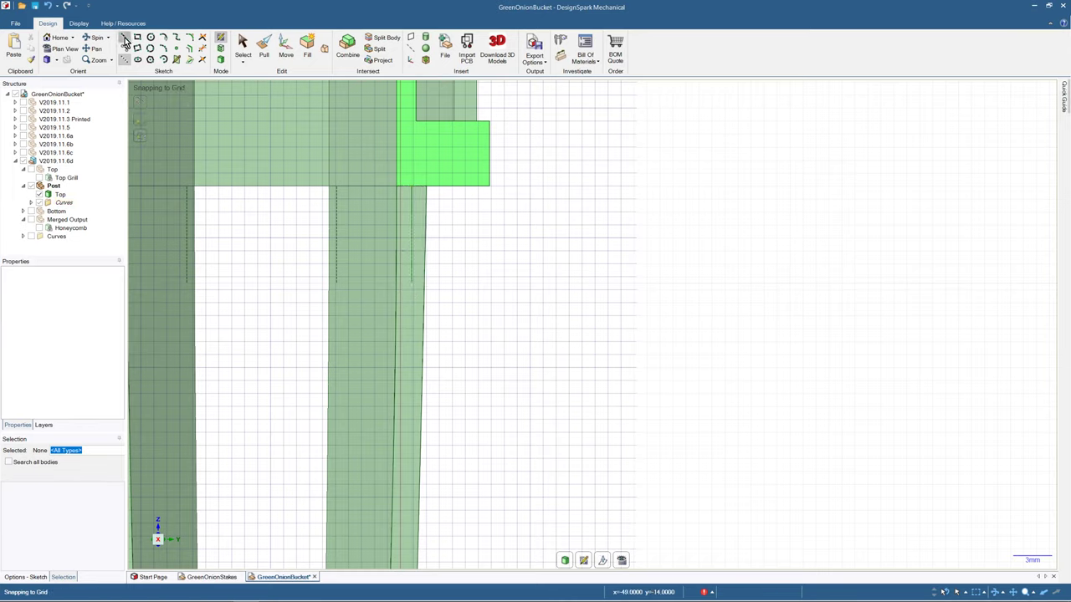
{"action": "left_click", "coordinate": [398, 284]}
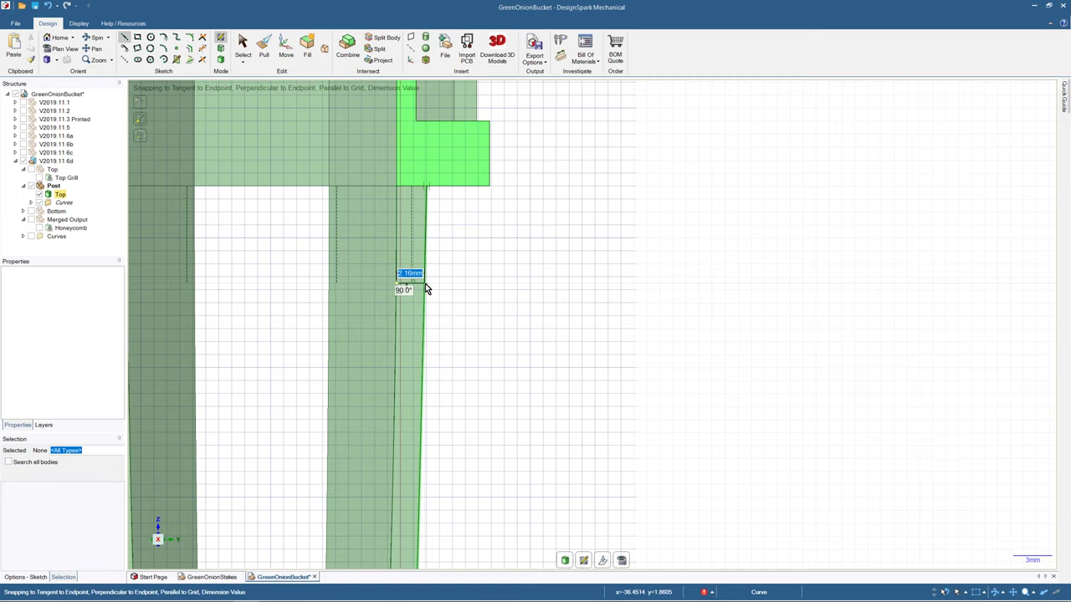
{"action": "scroll", "coordinate": [425, 283], "scroll_direction": "up", "scroll_amount": 2}
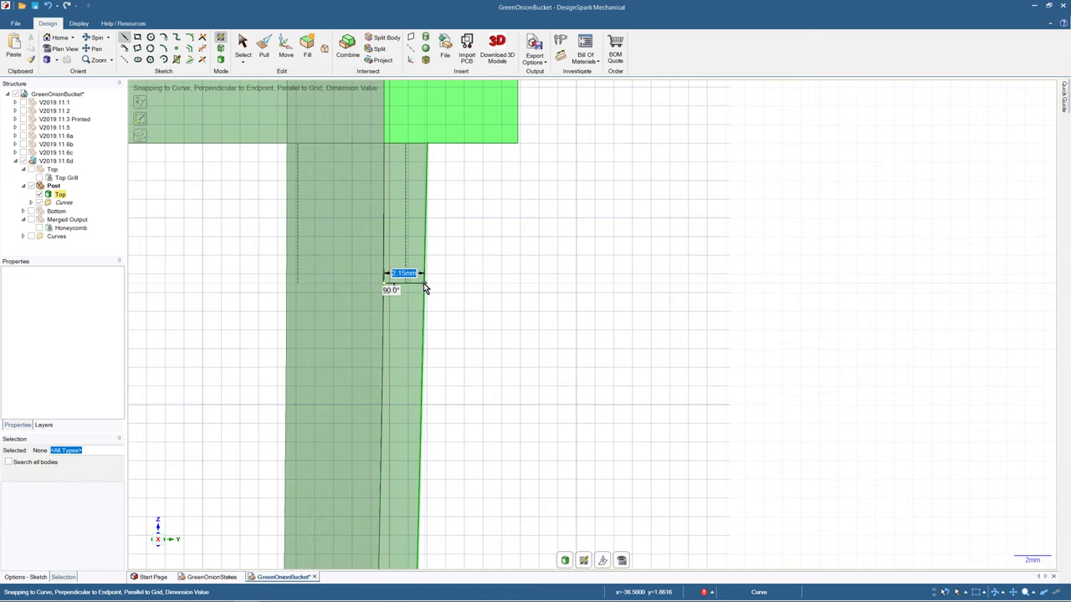
{"action": "left_click", "coordinate": [423, 283]}
{"action": "scroll", "coordinate": [423, 283], "scroll_direction": "down", "scroll_amount": 6}
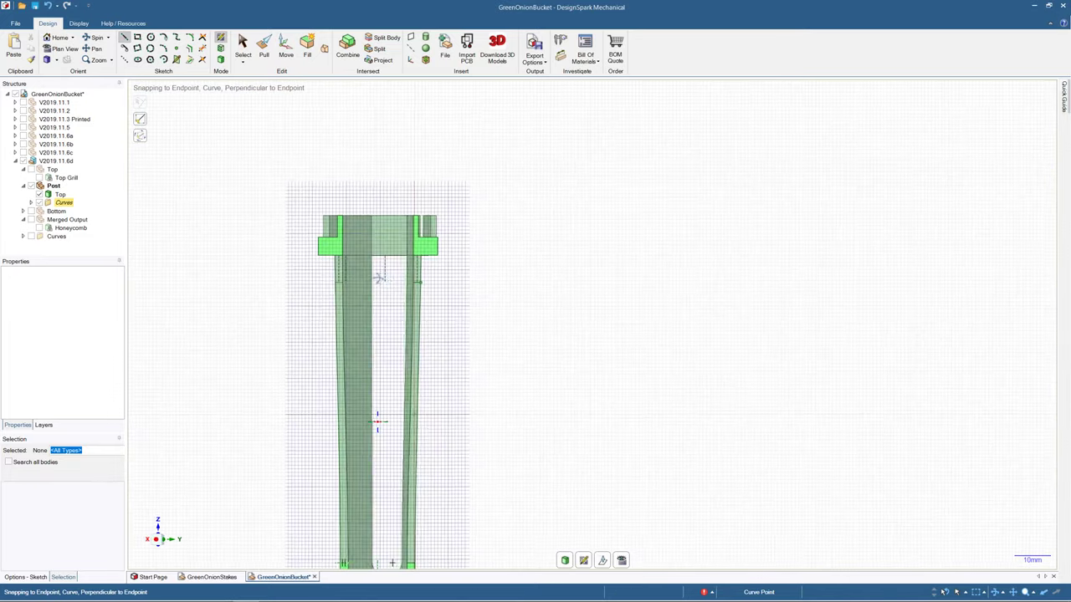
{"action": "middle_click_drag", "start_coordinate": [381, 279], "coordinate": [360, 280]}
{"action": "left_click", "coordinate": [265, 50]}
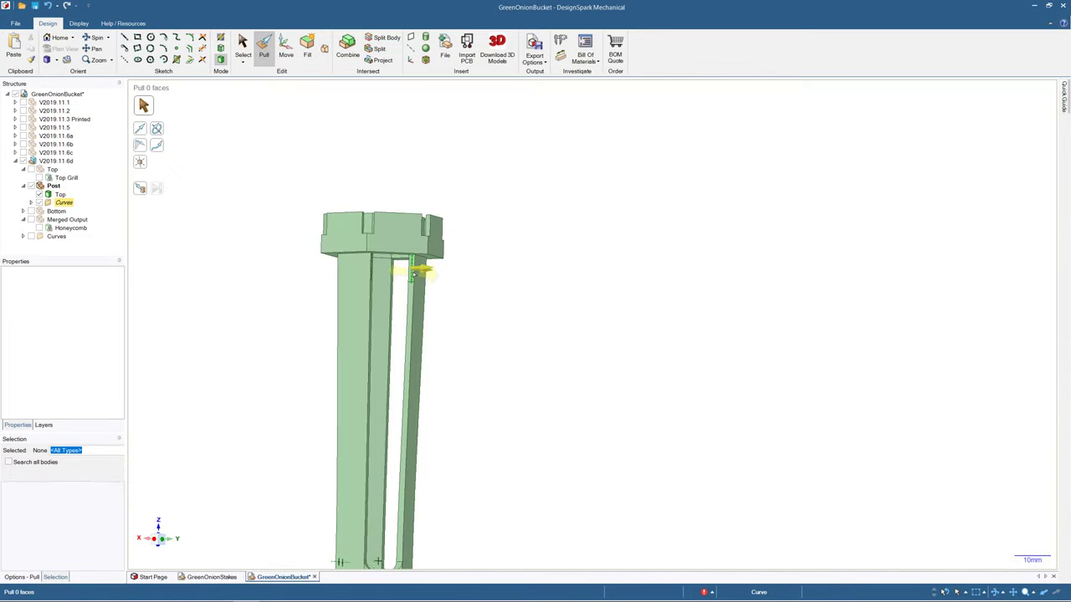
- Undo the crossing line and the construction line on the rail's side face, and return to 3D mode
{"action": "left_click", "coordinate": [413, 273]}
{"action": "scroll", "coordinate": [410, 275], "scroll_direction": "up", "scroll_amount": 5}
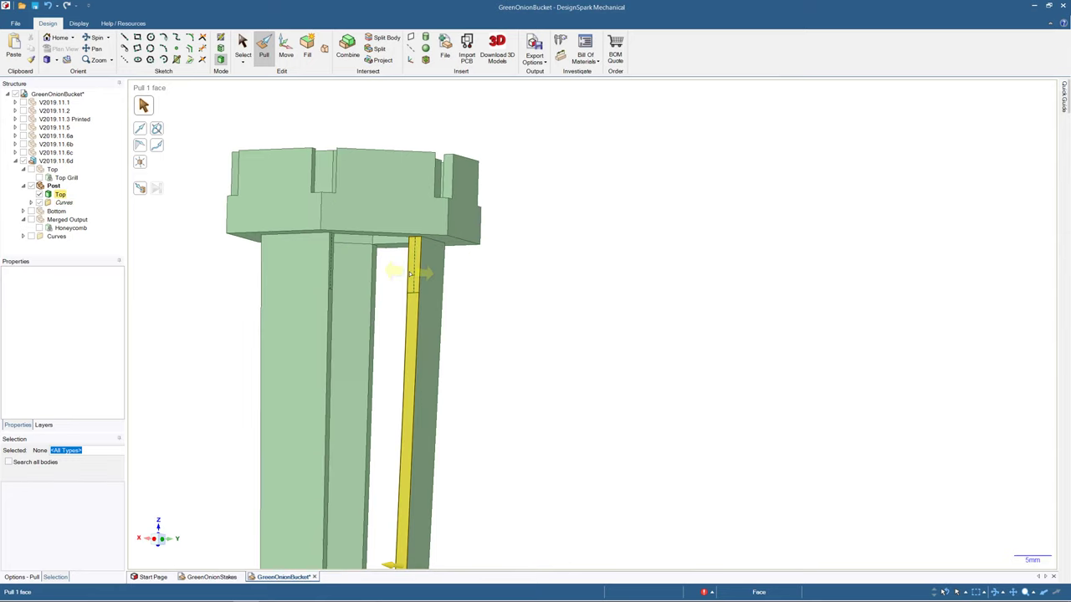
{"action": "key", "text": "k"}
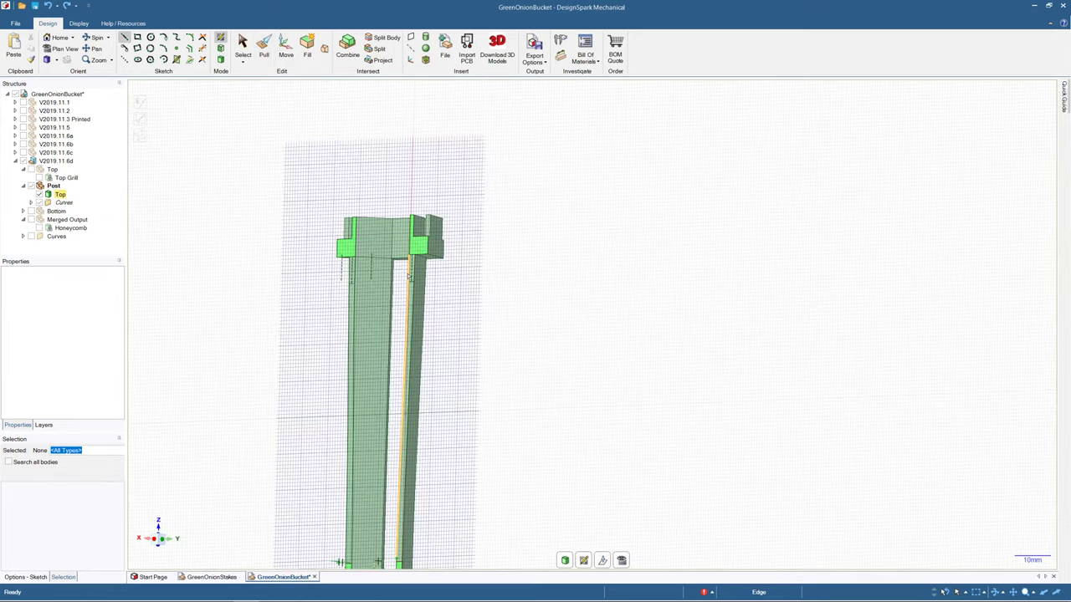
{"action": "scroll", "coordinate": [408, 275], "scroll_direction": "down", "scroll_amount": 2}
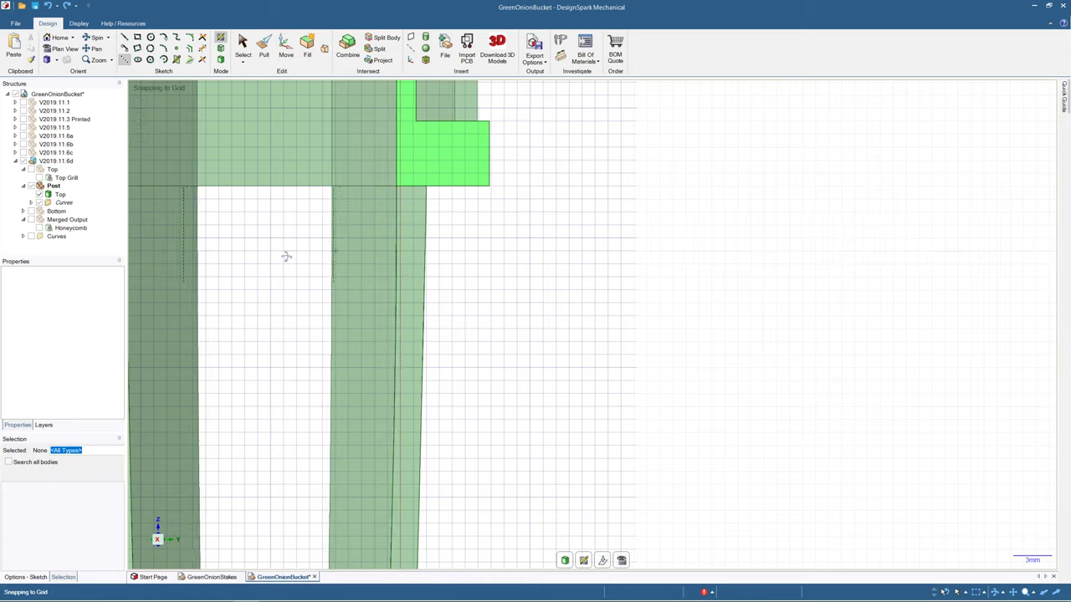
{"action": "middle_click_drag", "start_coordinate": [283, 253], "coordinate": [245, 252]}
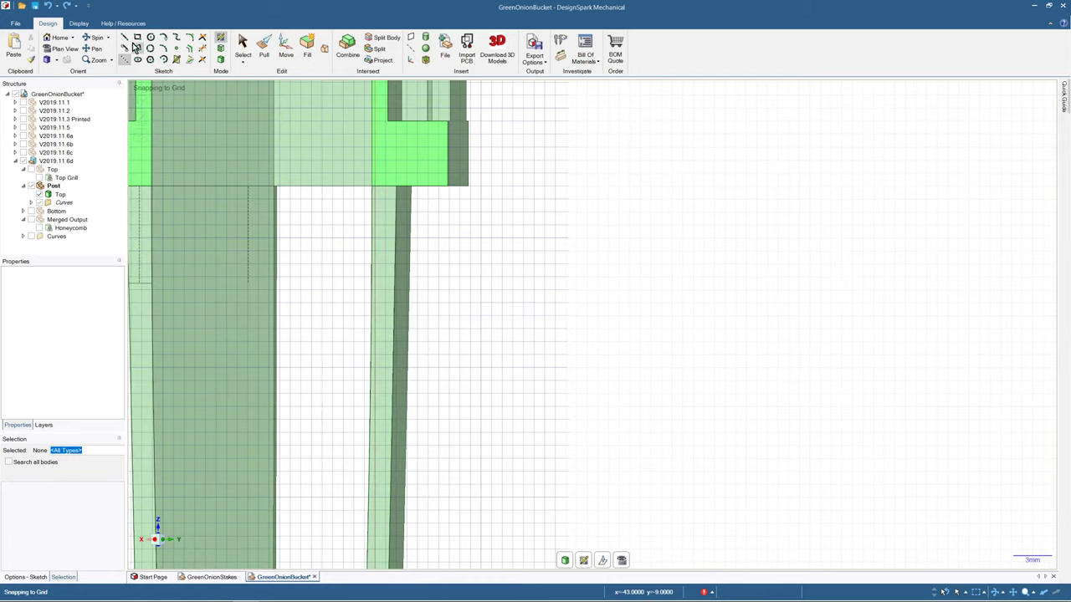
{"action": "left_click", "coordinate": [263, 46]}
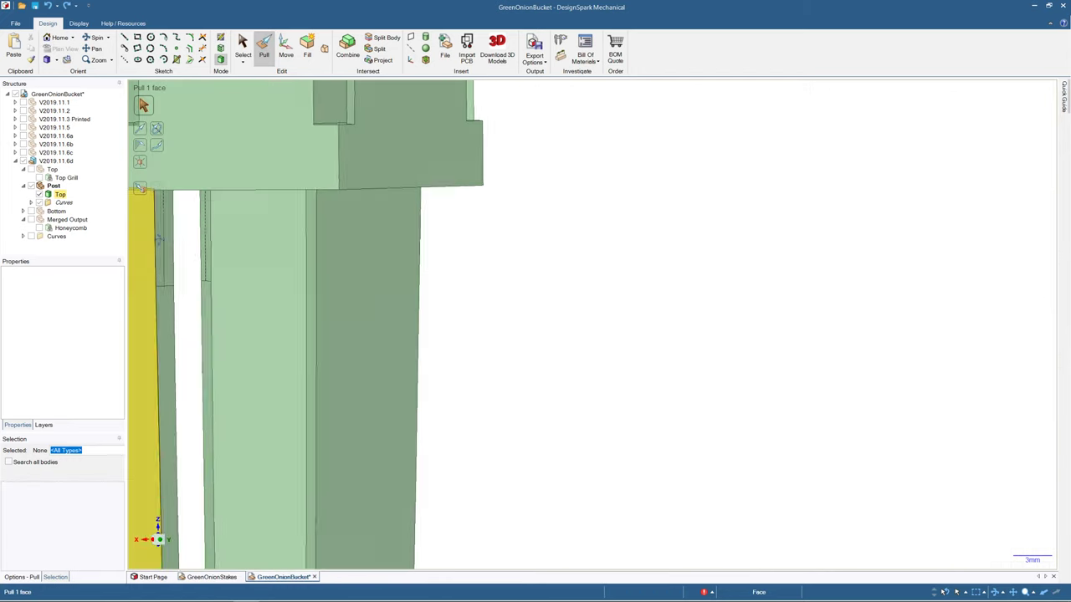
- Examine the rail side faces around the post beneath the collar for guide lines already drawn
{"action": "left_click", "coordinate": [160, 246]}
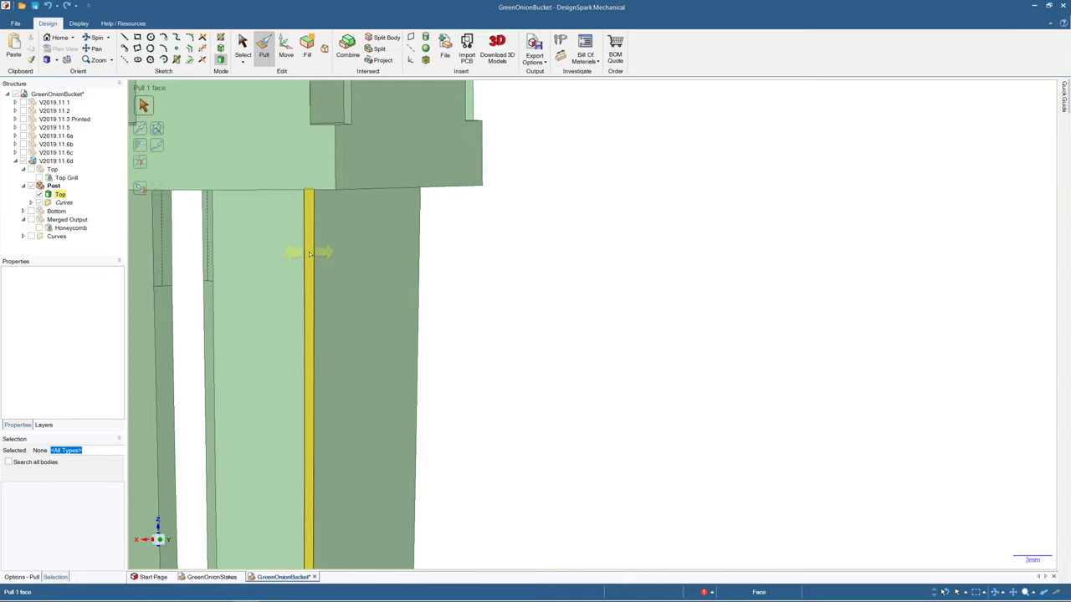
{"action": "left_click", "coordinate": [164, 258]}
{"action": "left_click", "coordinate": [163, 255]}
{"action": "middle_click_drag", "start_coordinate": [192, 256], "coordinate": [313, 249]}
{"action": "left_click", "coordinate": [199, 249]}
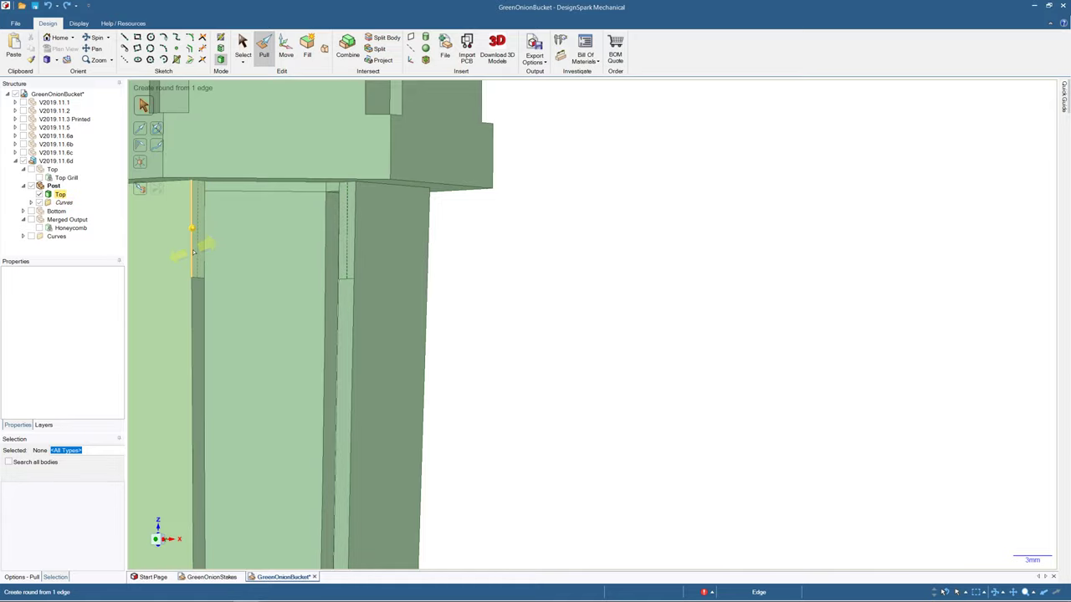
{"action": "left_click", "coordinate": [345, 264]}
{"action": "middle_click_drag", "start_coordinate": [346, 264], "coordinate": [230, 270]}
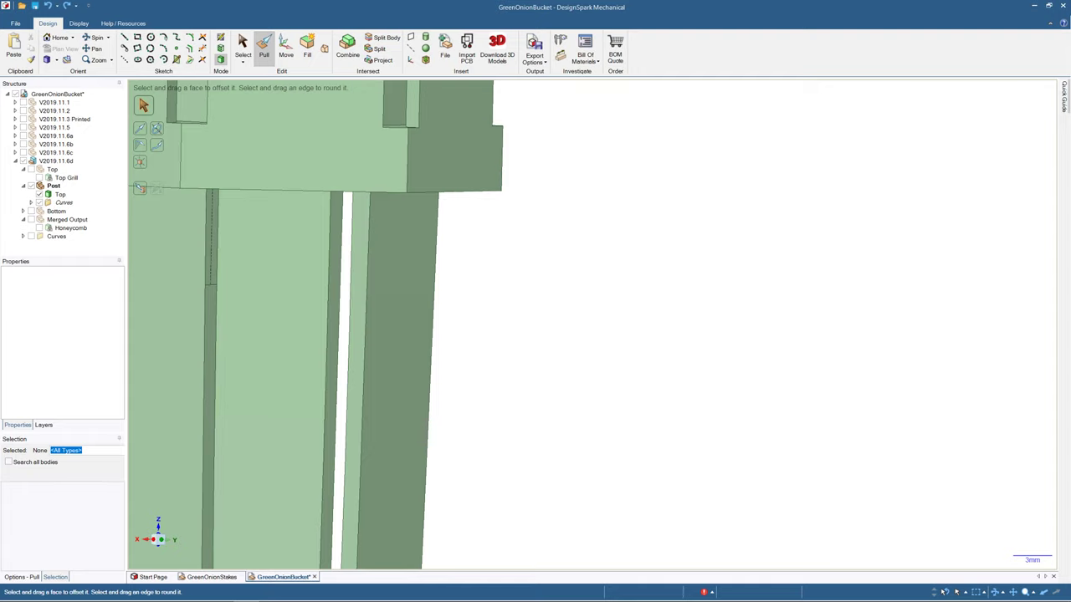
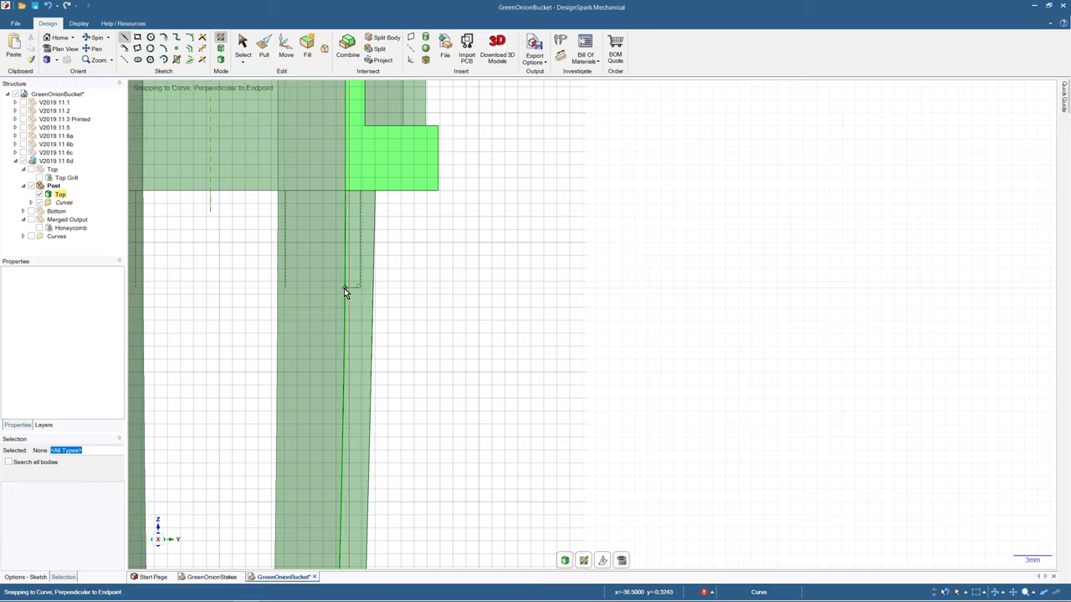
- Sketch a solid line about 2.19 mm long across the rail's side face at its construction line's lower end, and return to 3D mode
{"action": "left_click", "coordinate": [344, 288]}
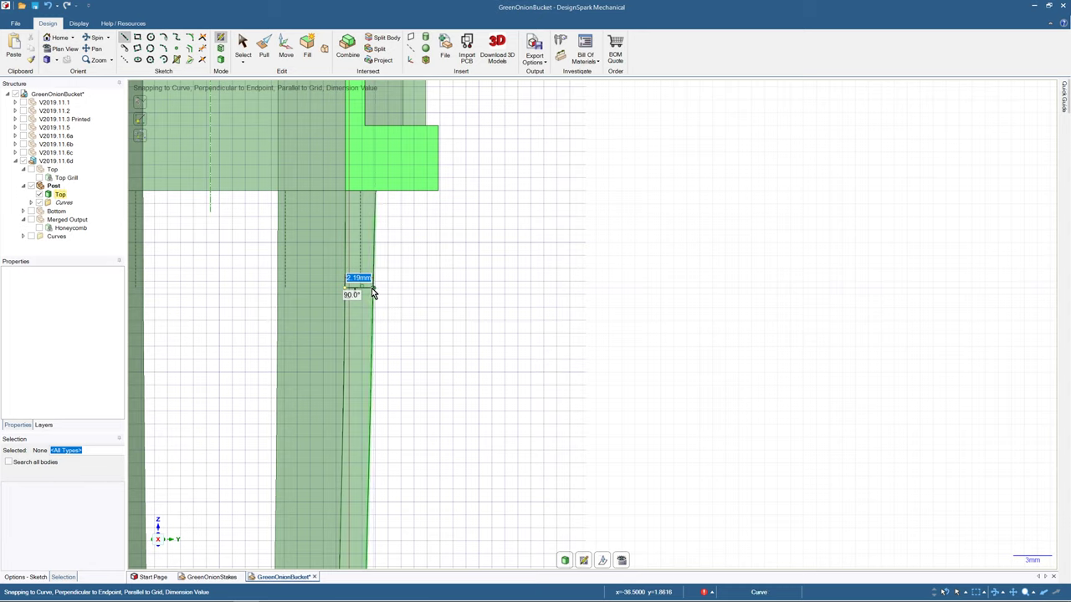
{"action": "left_click", "coordinate": [372, 288]}
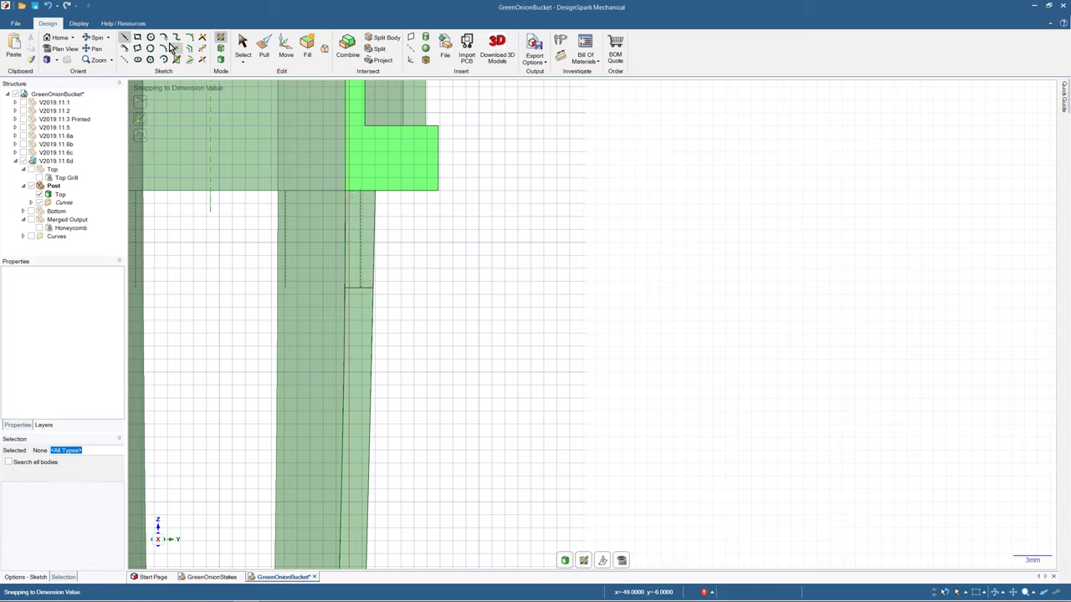
{"action": "left_click", "coordinate": [261, 48]}
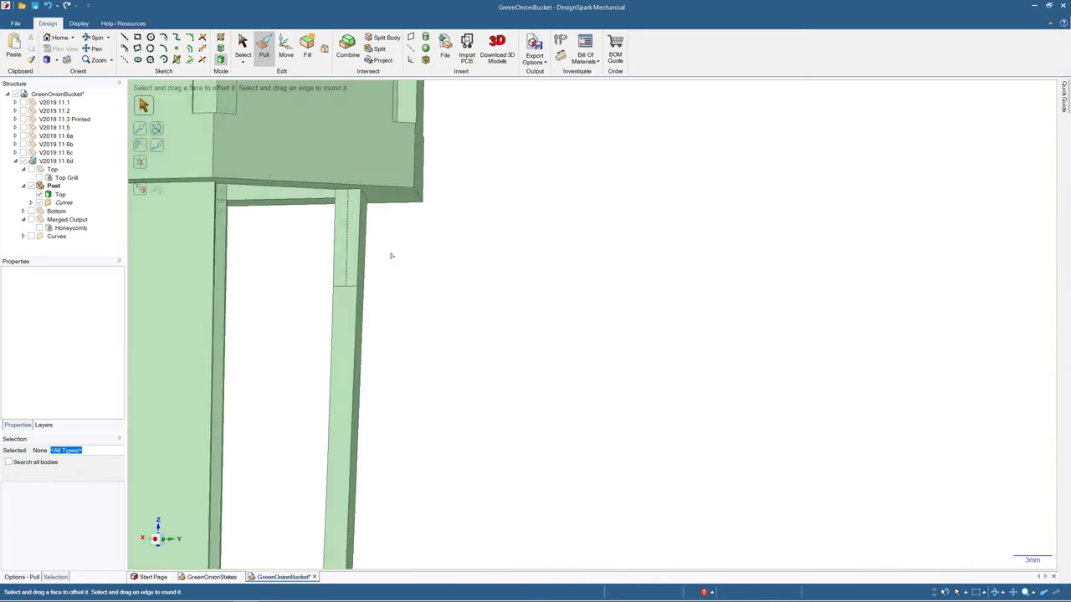
- On the next unmarked rail side face, sketch a 7.5 mm vertical construction line from the midpoint of its edge at the collar's underside
{"action": "scroll", "coordinate": [391, 256], "scroll_direction": "down", "scroll_amount": 4}
{"action": "middle_click_drag", "start_coordinate": [421, 261], "coordinate": [181, 246]}
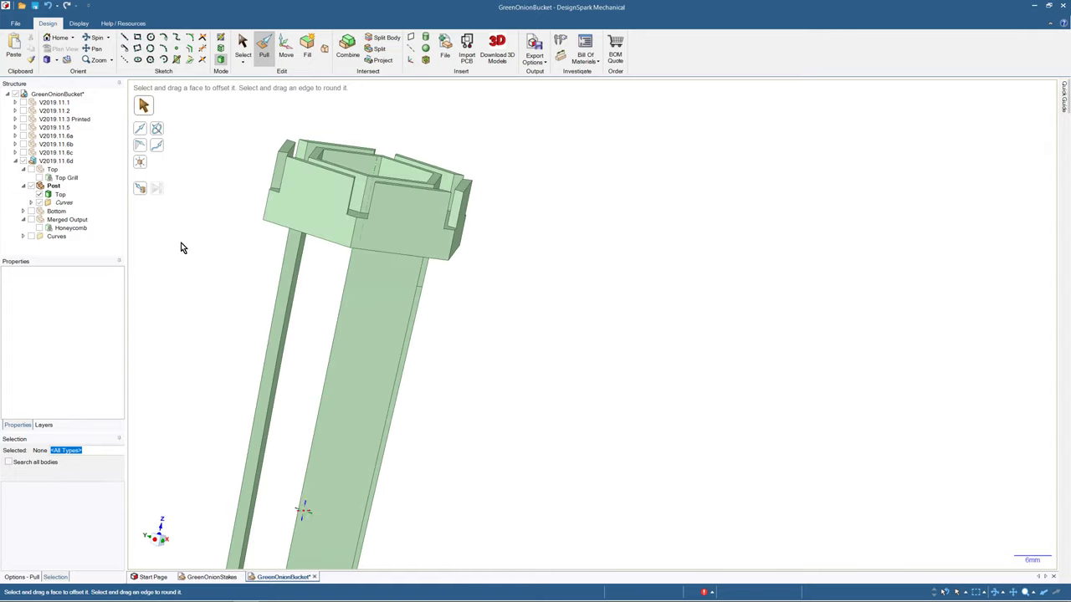
{"action": "left_click", "coordinate": [290, 255]}
{"action": "left_click", "coordinate": [125, 60]}
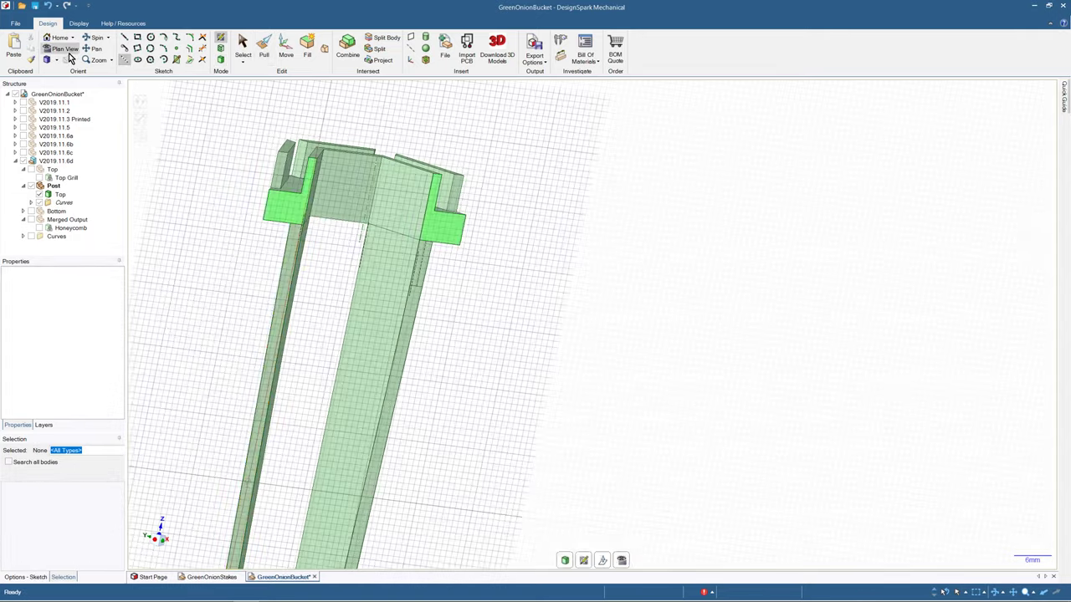
{"action": "left_click", "coordinate": [67, 49]}
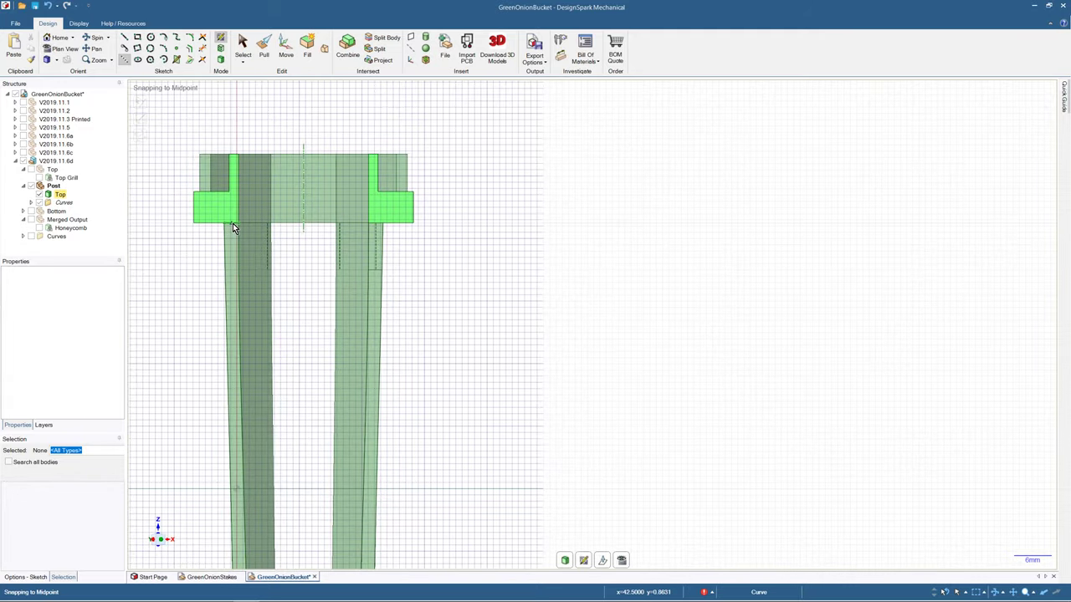
{"action": "scroll", "coordinate": [233, 223], "scroll_direction": "up", "scroll_amount": 5}
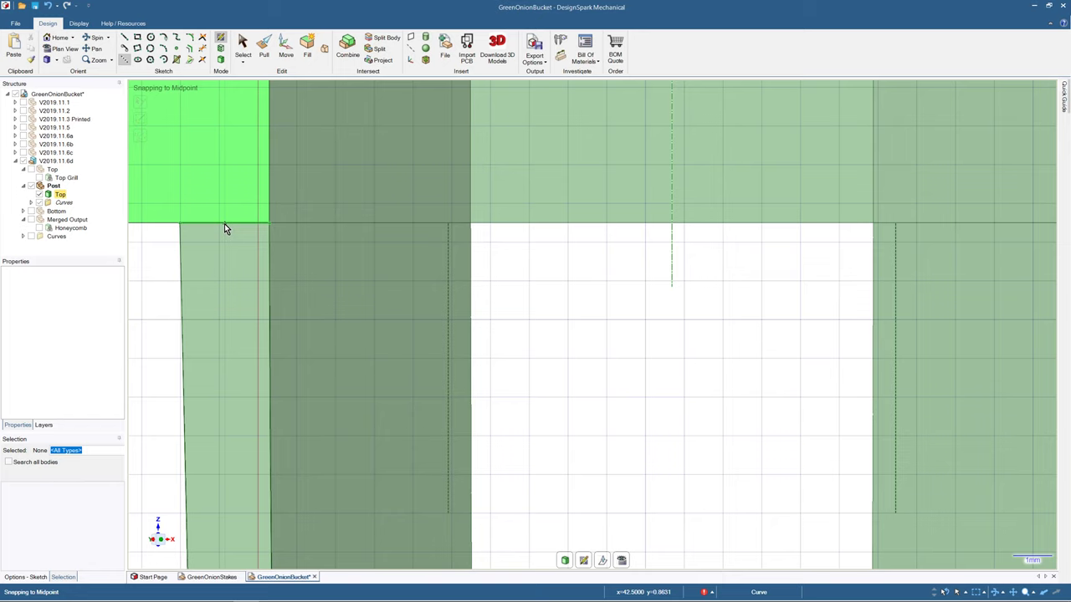
{"action": "left_click", "coordinate": [224, 223]}
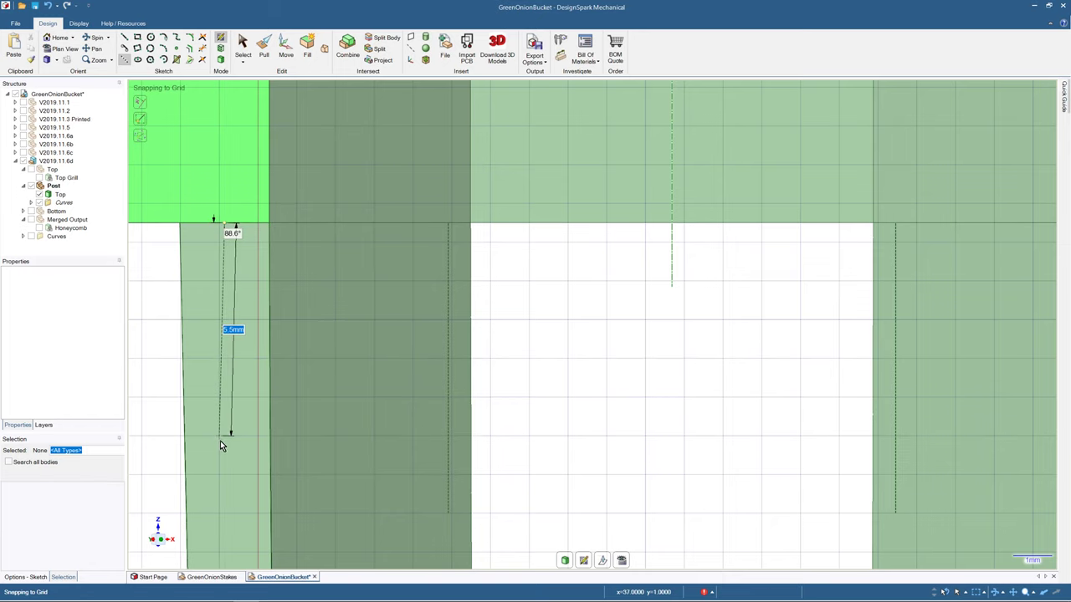
{"action": "left_click", "coordinate": [223, 505]}
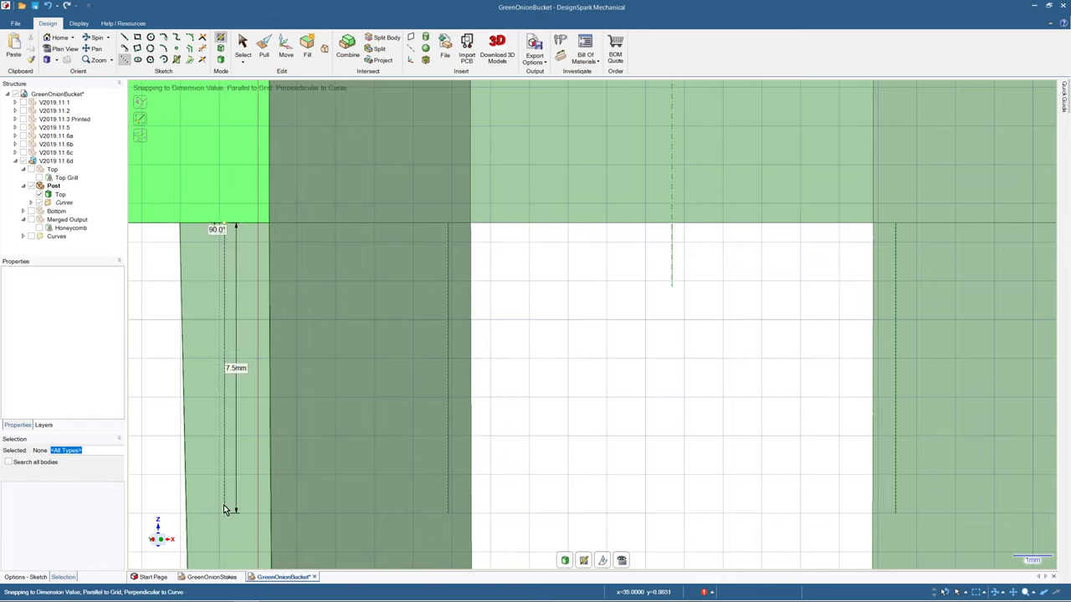
- Sketch a solid line about 2.19 mm long across this rail side face at the construction line's lower end, and return to 3D mode
{"action": "left_click", "coordinate": [125, 38]}
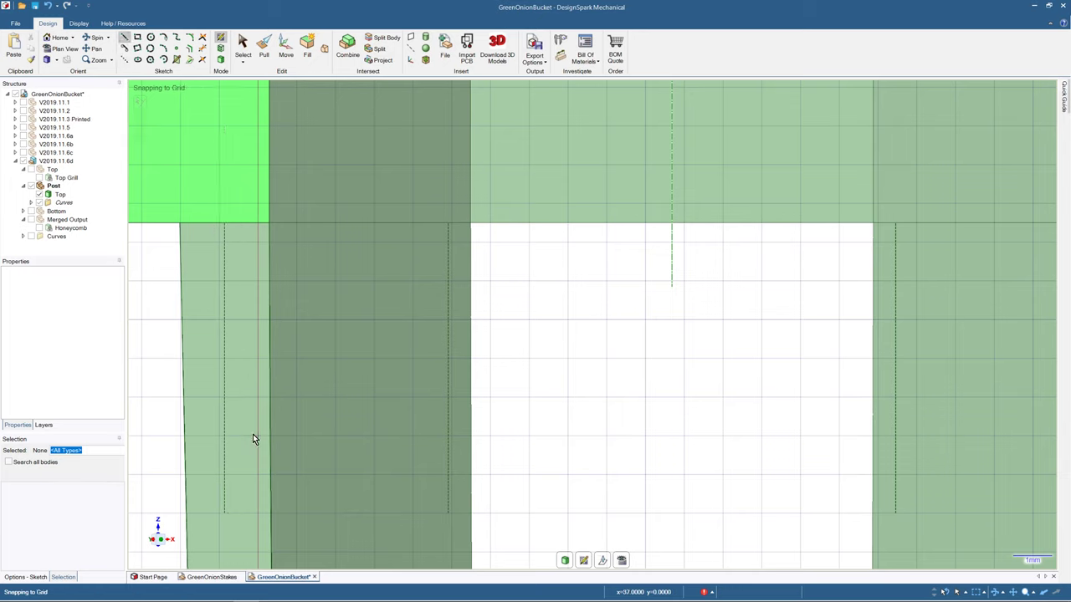
{"action": "left_click", "coordinate": [189, 515]}
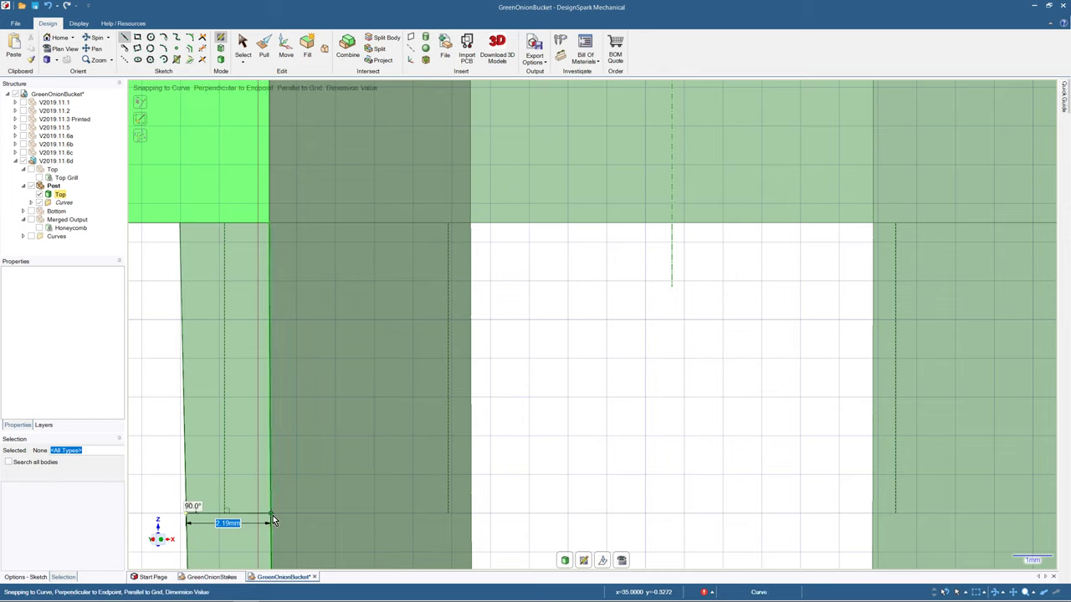
{"action": "scroll", "coordinate": [271, 514], "scroll_direction": "down", "scroll_amount": 5}
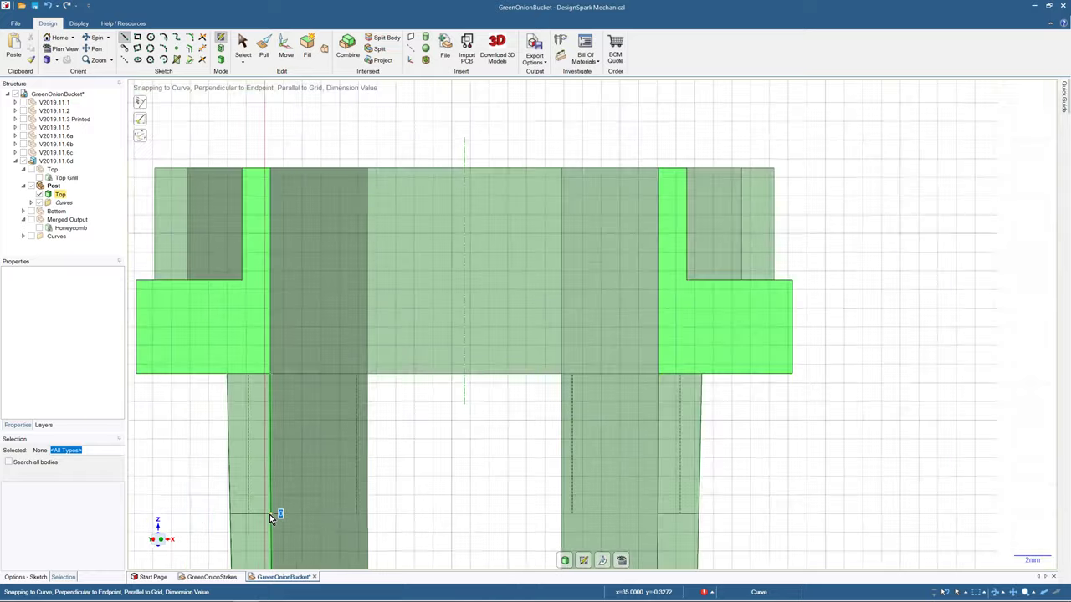
{"action": "left_click", "coordinate": [262, 46]}
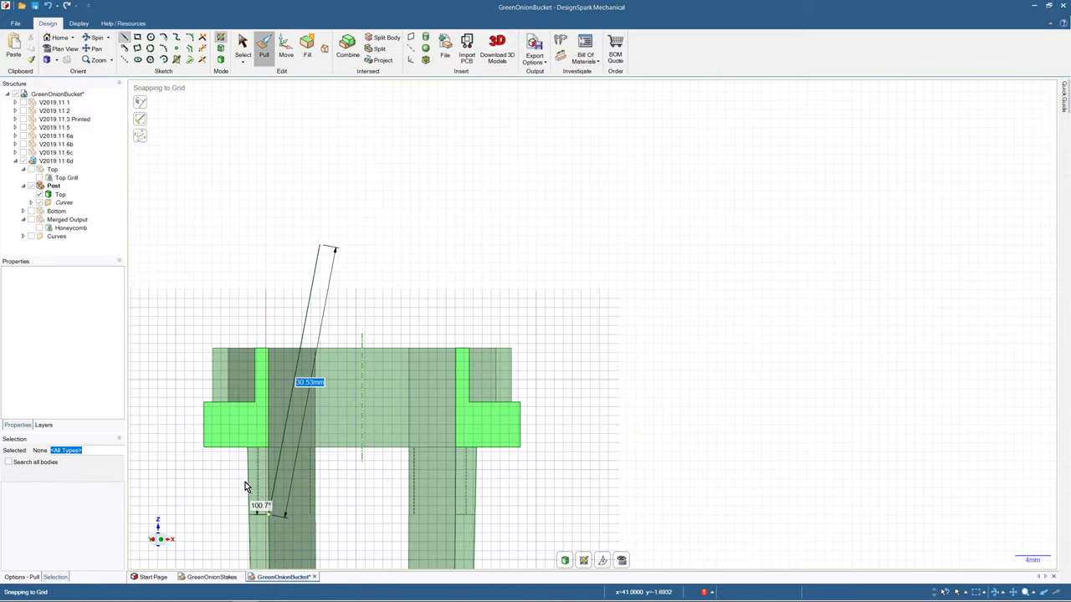
{"action": "left_click", "coordinate": [363, 502]}
{"action": "middle_click_drag", "start_coordinate": [363, 502], "coordinate": [479, 505]}
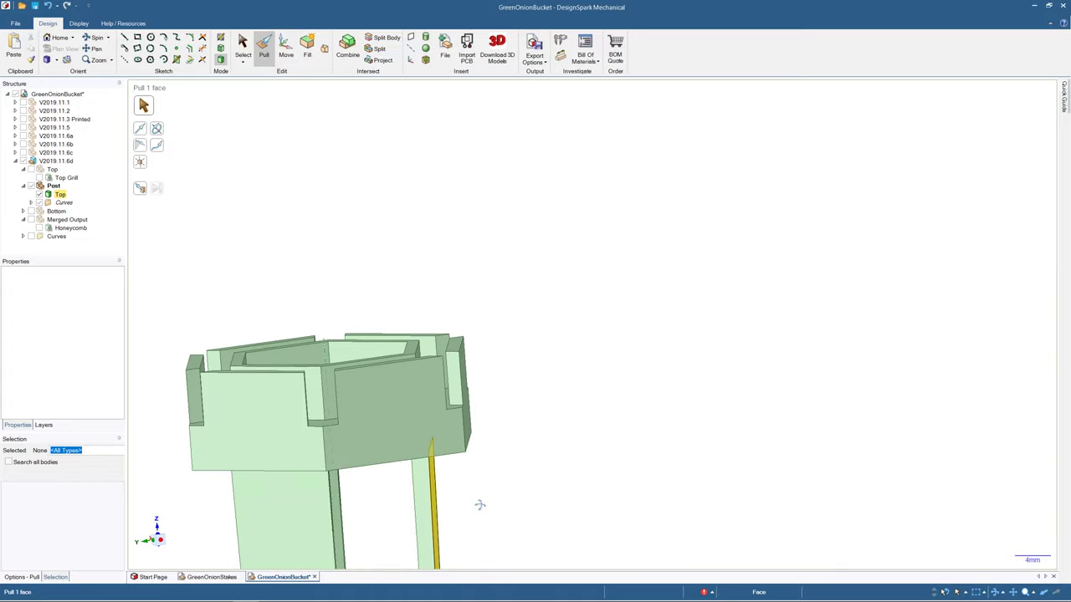
{"action": "left_click", "coordinate": [481, 511]}
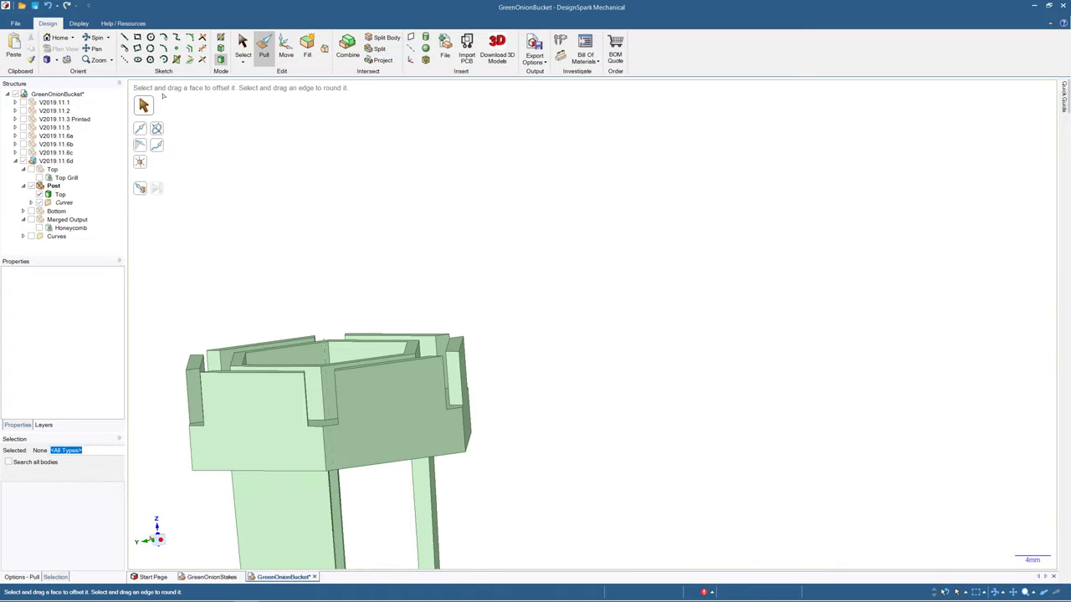
- On the unmarked rail side face beside it, sketch a 7.5 mm vertical construction line from the edge midpoint at the collar's underside
{"action": "left_click", "coordinate": [243, 48]}
{"action": "left_click", "coordinate": [419, 488]}
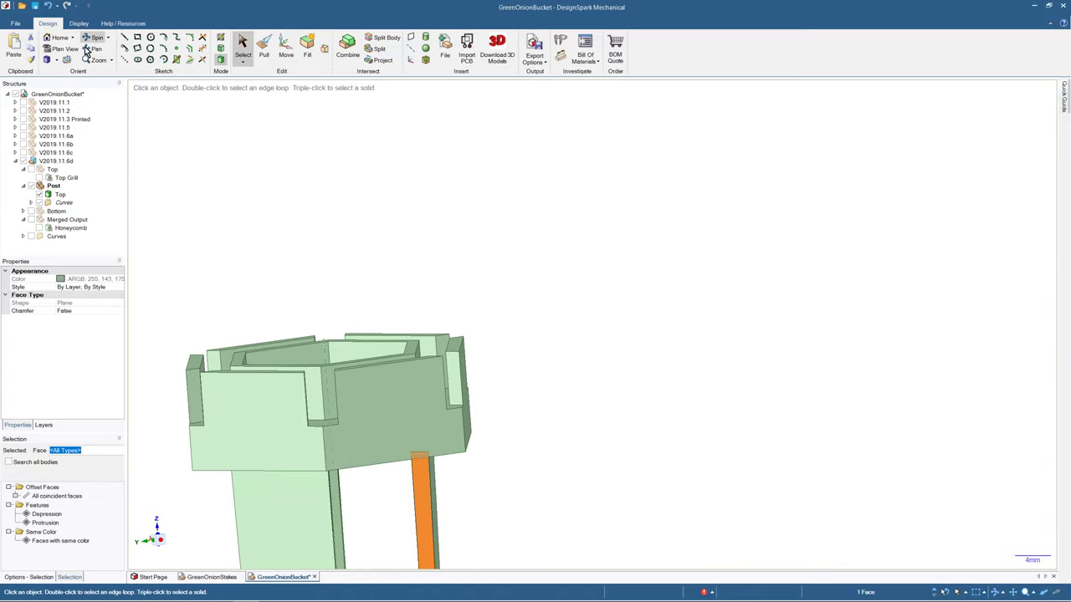
{"action": "left_click", "coordinate": [66, 50]}
{"action": "left_click", "coordinate": [123, 61]}
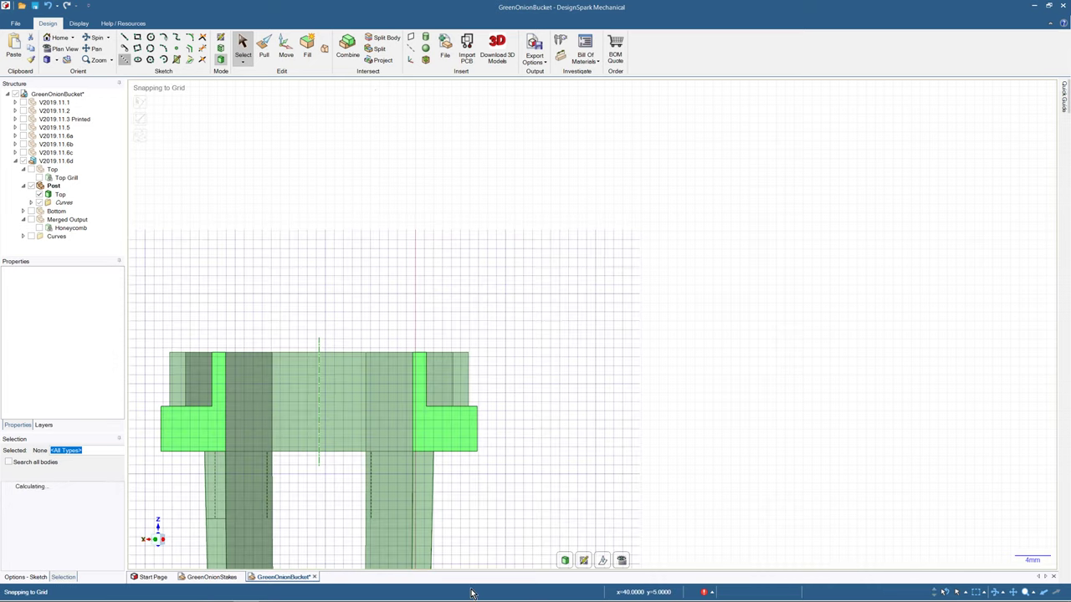
{"action": "scroll", "coordinate": [422, 453], "scroll_direction": "up", "scroll_amount": 4}
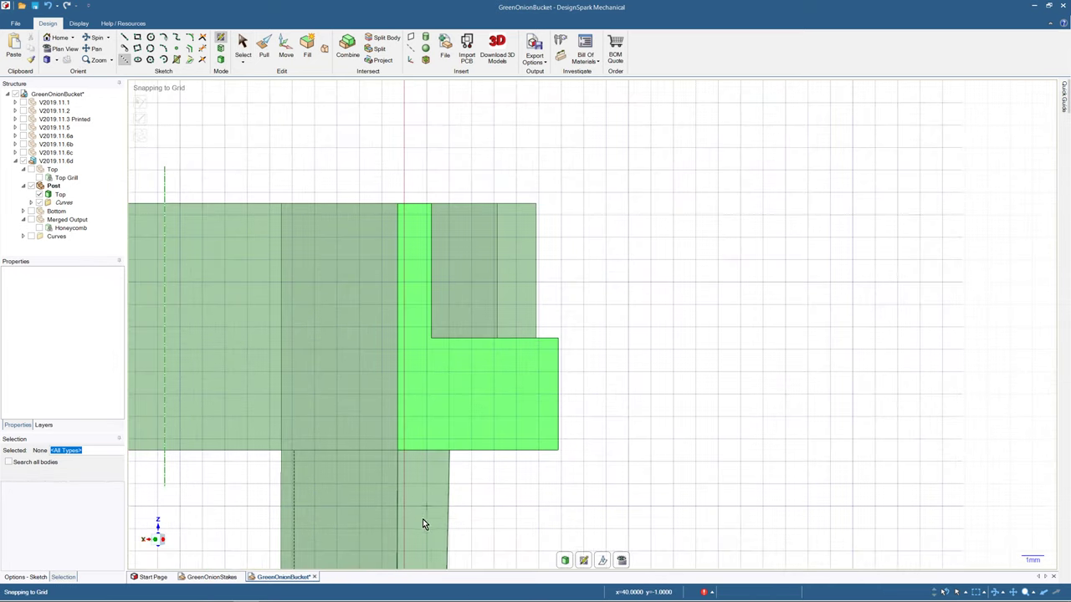
{"action": "middle_click_drag", "start_coordinate": [422, 519], "coordinate": [456, 249], "text": "shift"}
{"action": "scroll", "coordinate": [457, 249], "scroll_direction": "down", "scroll_amount": 3}
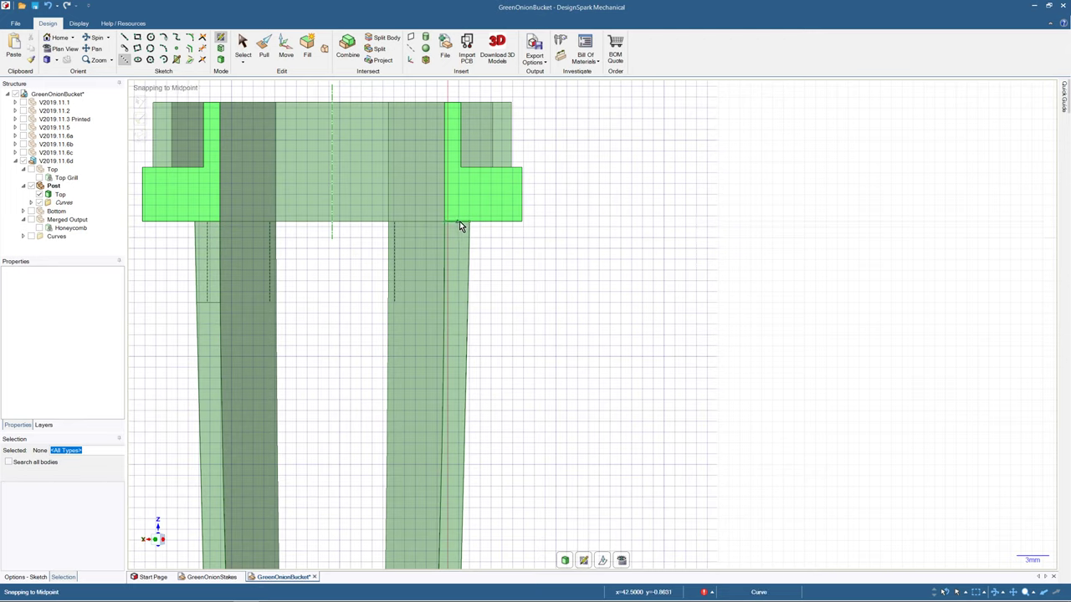
{"action": "left_click", "coordinate": [458, 223]}
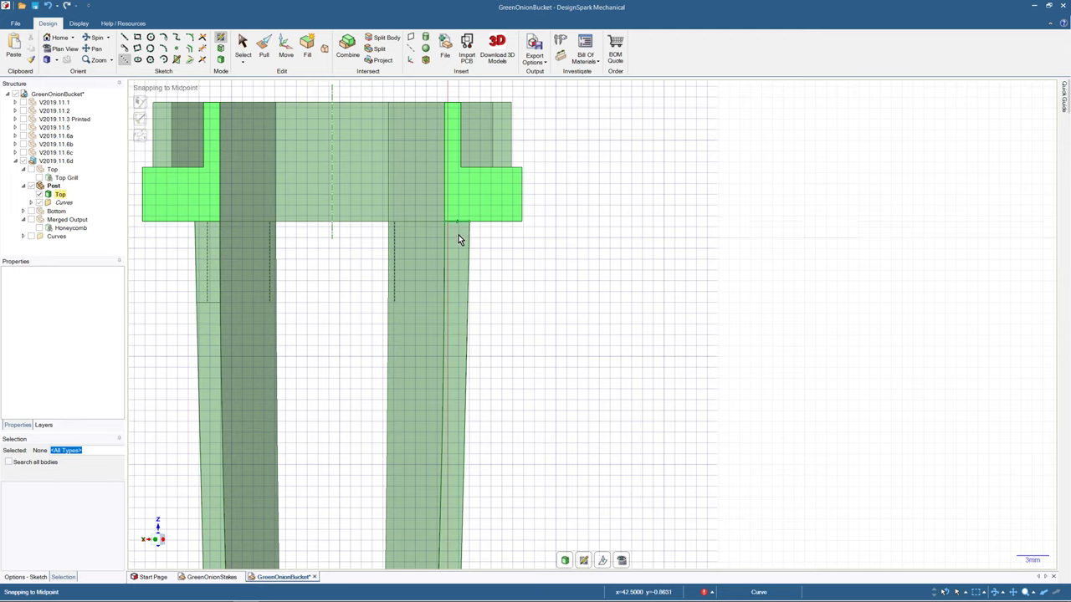
{"action": "left_click", "coordinate": [456, 302]}
- Close off the new construction line's lower end with a solid line about 2.19 mm long across the face, and return to 3D mode
{"action": "left_click", "coordinate": [123, 38]}
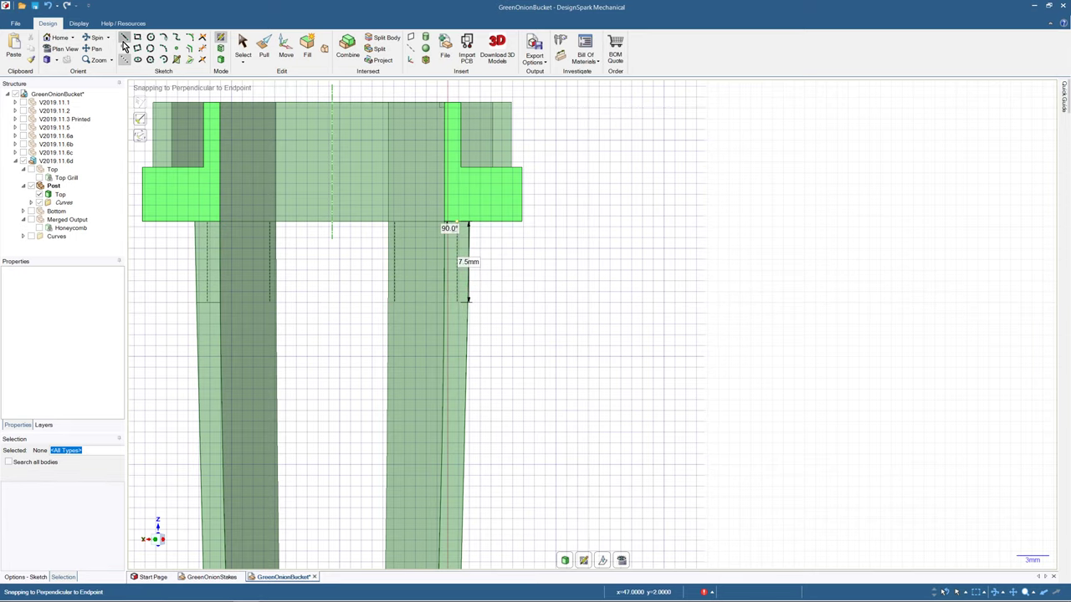
{"action": "scroll", "coordinate": [461, 288], "scroll_direction": "up", "scroll_amount": 3}
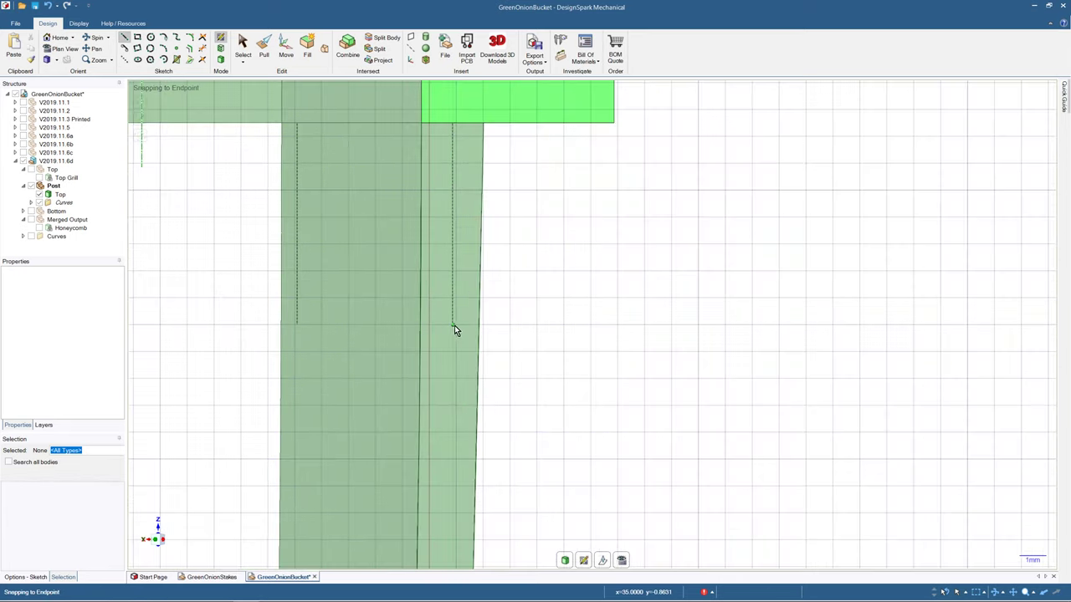
{"action": "left_click", "coordinate": [420, 325]}
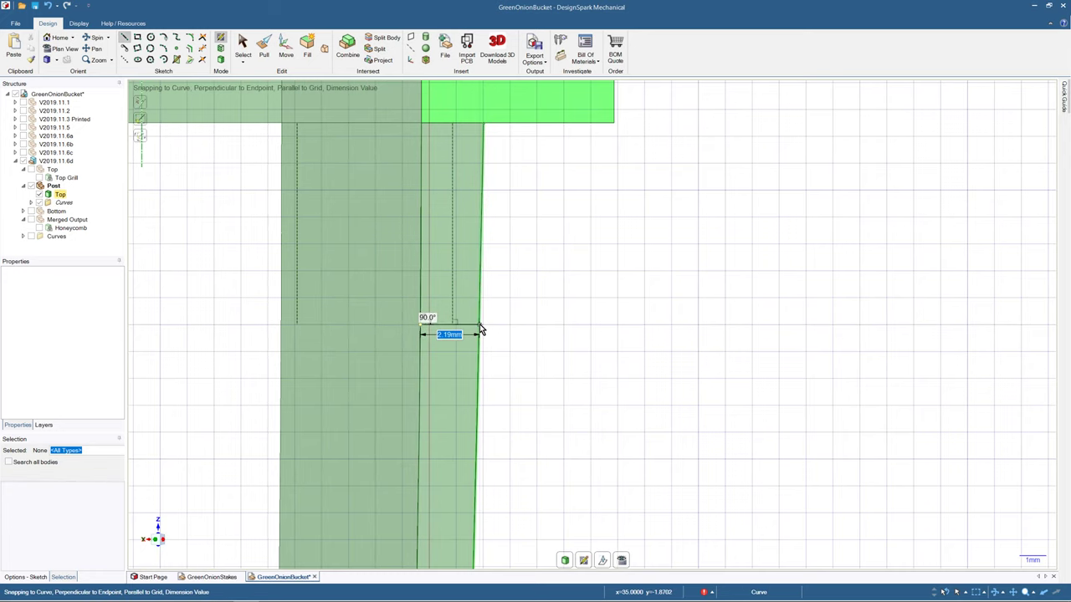
{"action": "left_click", "coordinate": [470, 327]}
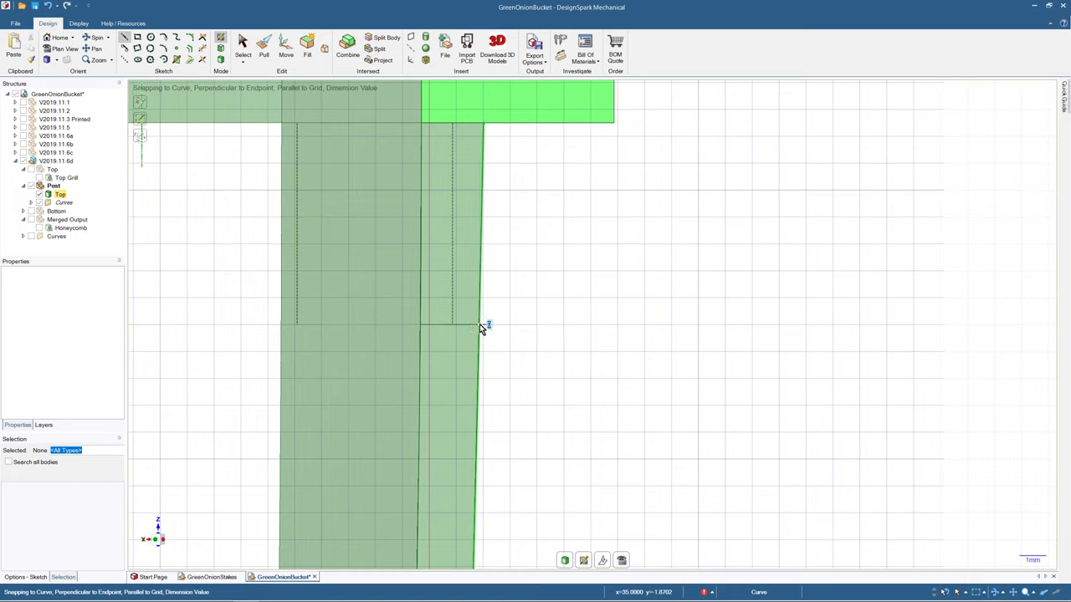
{"action": "left_click", "coordinate": [272, 51]}
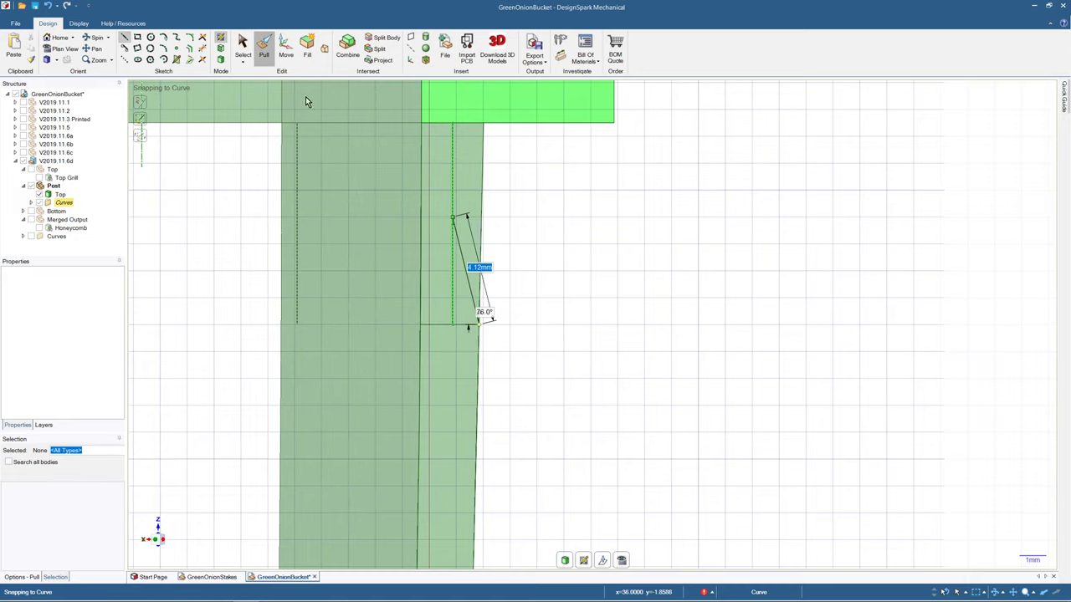
{"action": "scroll", "coordinate": [528, 325], "scroll_direction": "down", "scroll_amount": 4}
{"action": "scroll", "coordinate": [529, 326], "scroll_direction": "down", "scroll_amount": 3}
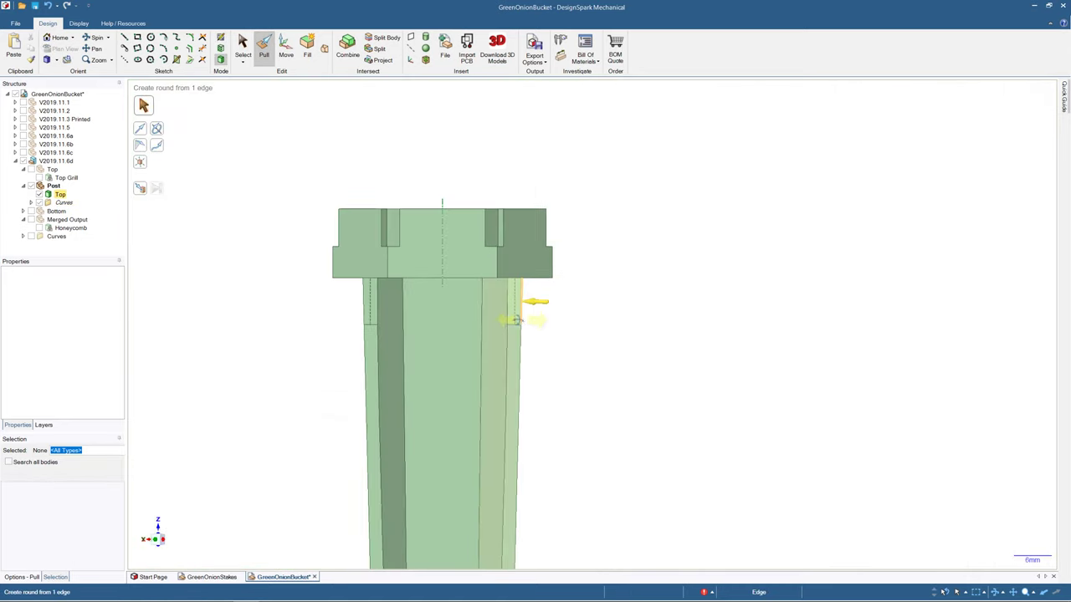
- Start a Blend between the two marked side face sections facing each other across a slot beneath the collar
{"action": "middle_click_drag", "start_coordinate": [508, 306], "coordinate": [144, 274]}
{"action": "middle_click_drag", "start_coordinate": [485, 350], "coordinate": [423, 336]}
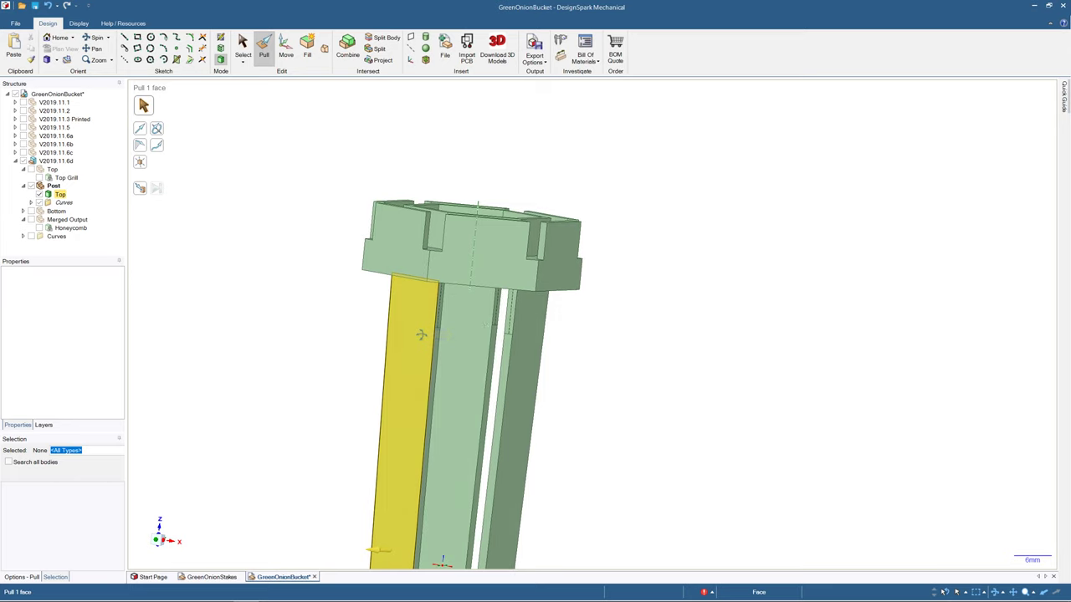
{"action": "scroll", "coordinate": [483, 320], "scroll_direction": "up", "scroll_amount": 4}
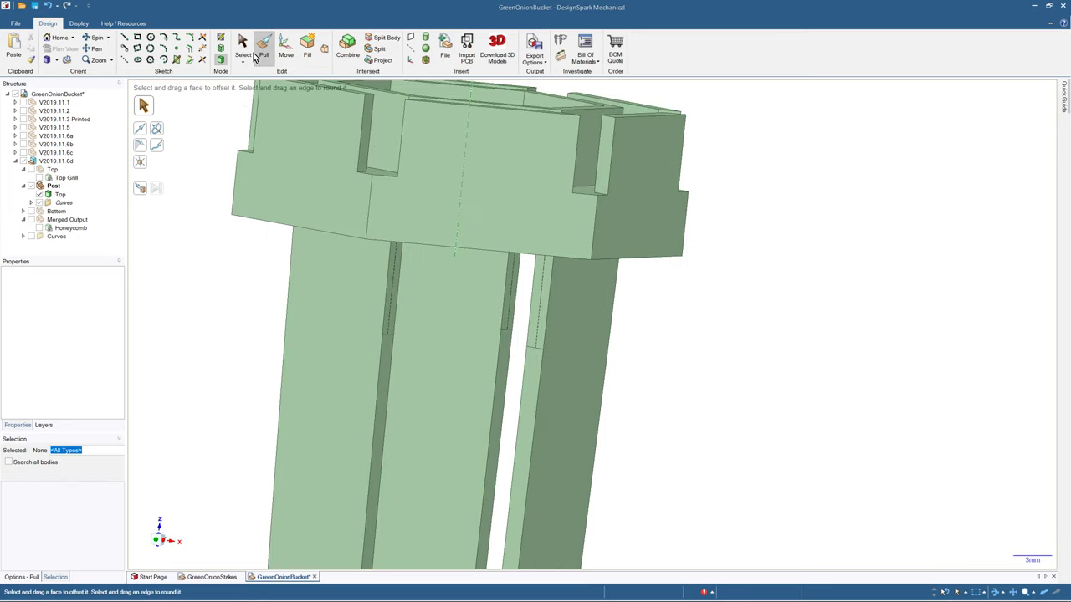
{"action": "left_click", "coordinate": [326, 50]}
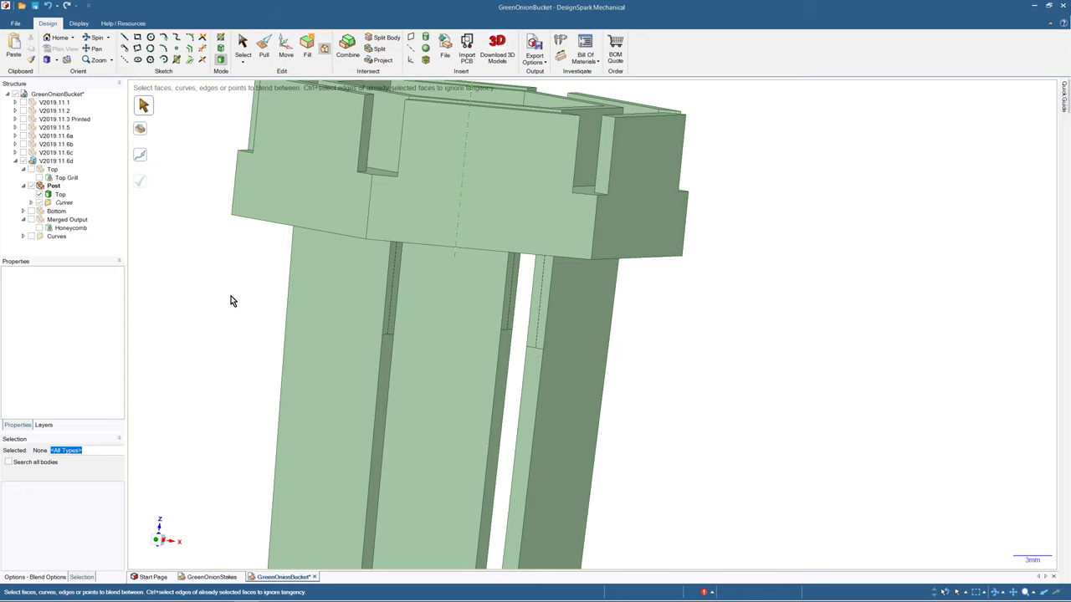
{"action": "mouse_move", "coordinate": [233, 296]}
{"action": "middle_mouse_down"}
{"action": "mouse_move", "coordinate": [206, 292]}
{"action": "mouse_move", "coordinate": [203, 303]}
{"action": "mouse_move", "coordinate": [196, 289]}
{"action": "mouse_move", "coordinate": [230, 291]}
{"action": "middle_mouse_up"}
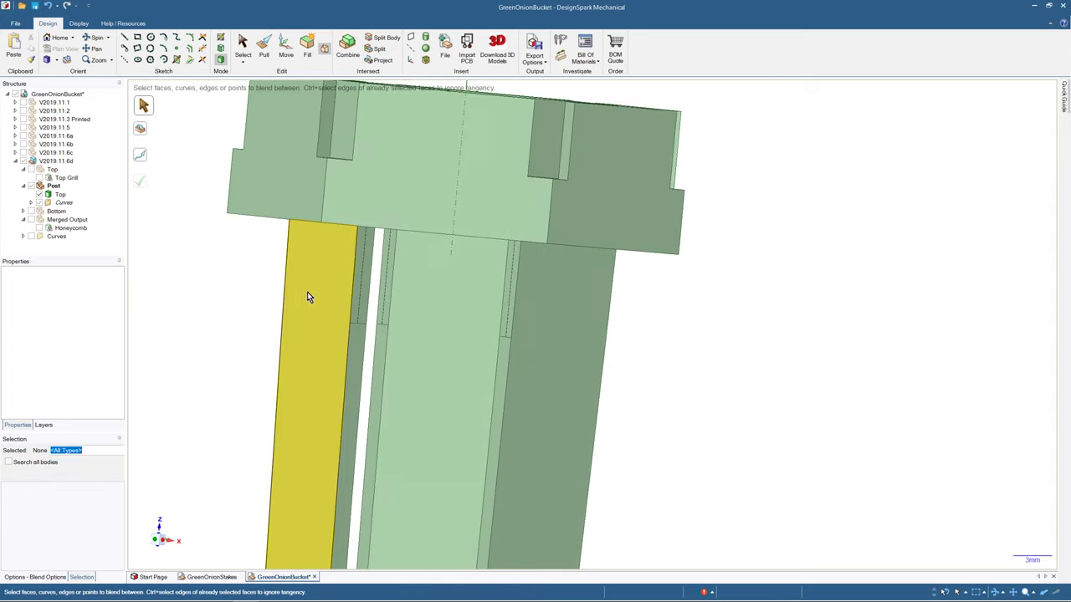
{"action": "left_click", "coordinate": [360, 272]}
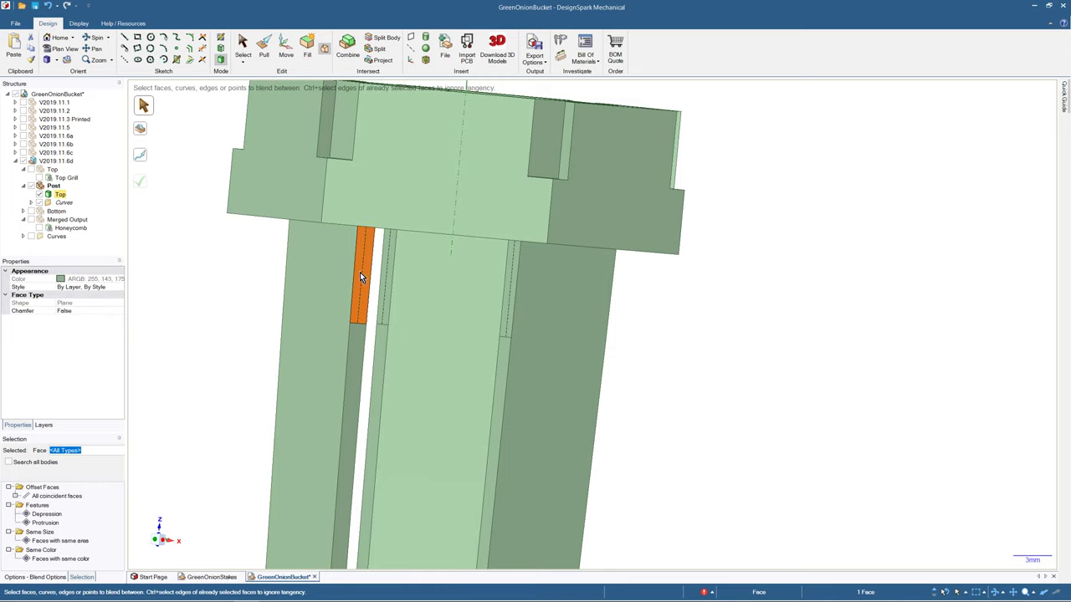
{"action": "left_click", "coordinate": [508, 299]}
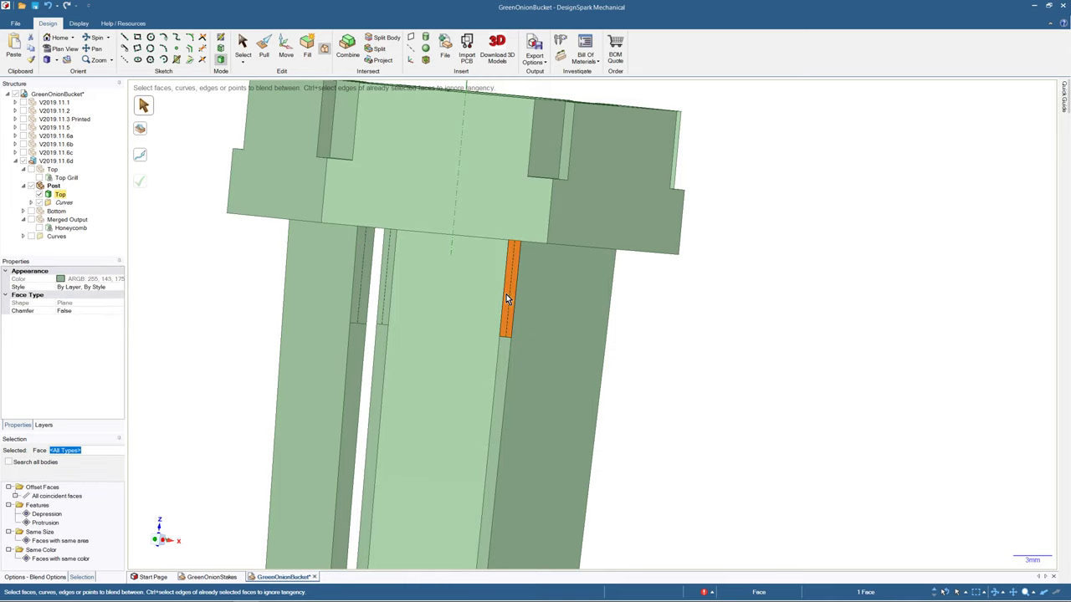
{"action": "left_click", "coordinate": [357, 279], "text": "ctrl"}
{"action": "middle_click_drag", "start_coordinate": [382, 321], "coordinate": [397, 254]}
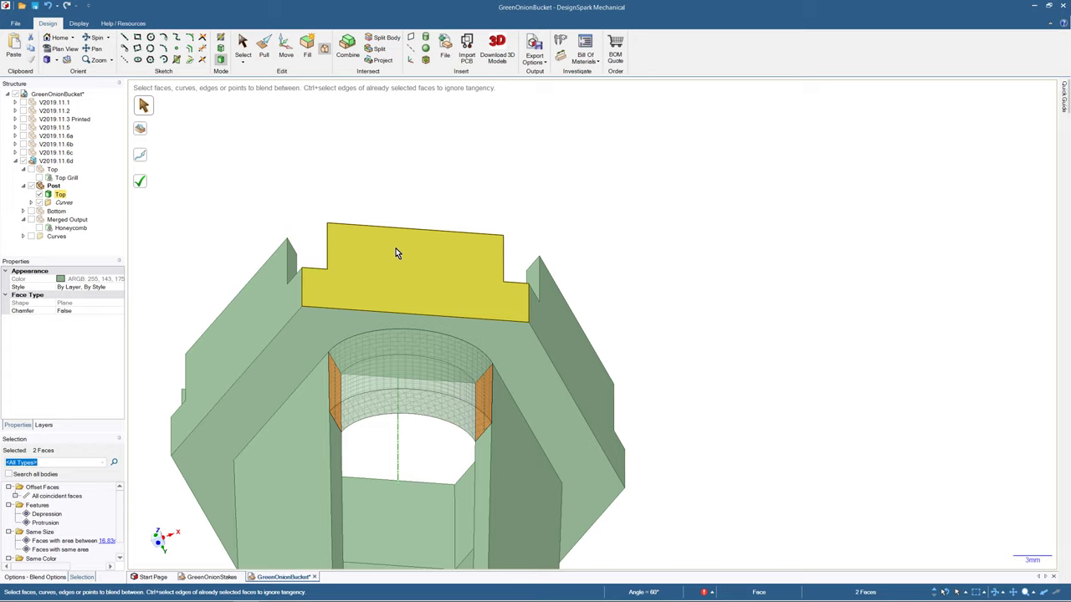
- Try to guide the blend with the collar's lower outer edge and the two side faces, and clear the selection
{"action": "left_click", "coordinate": [143, 131]}
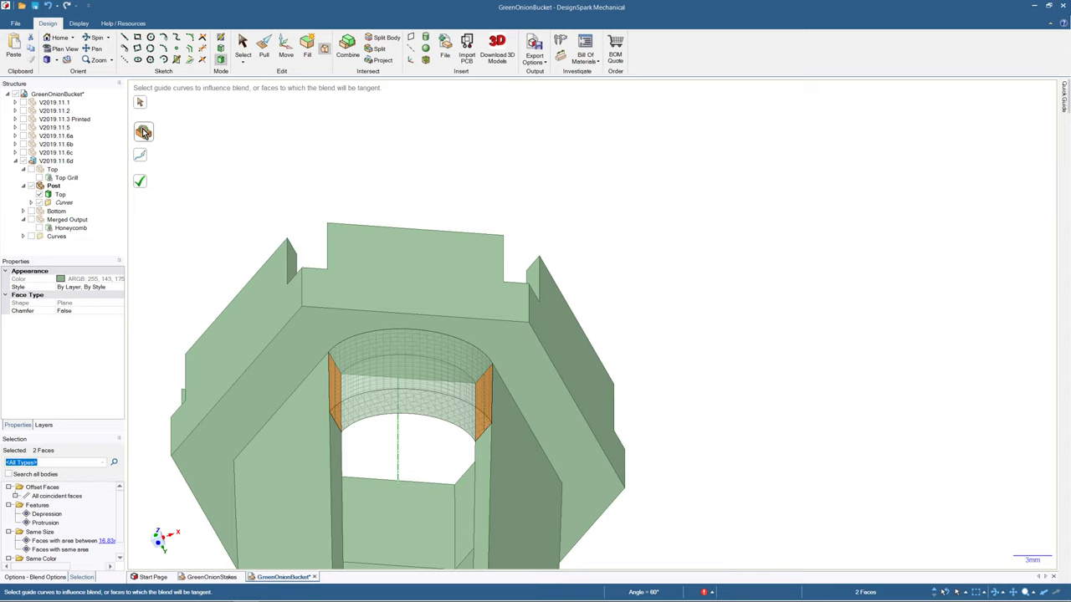
{"action": "left_click", "coordinate": [389, 316]}
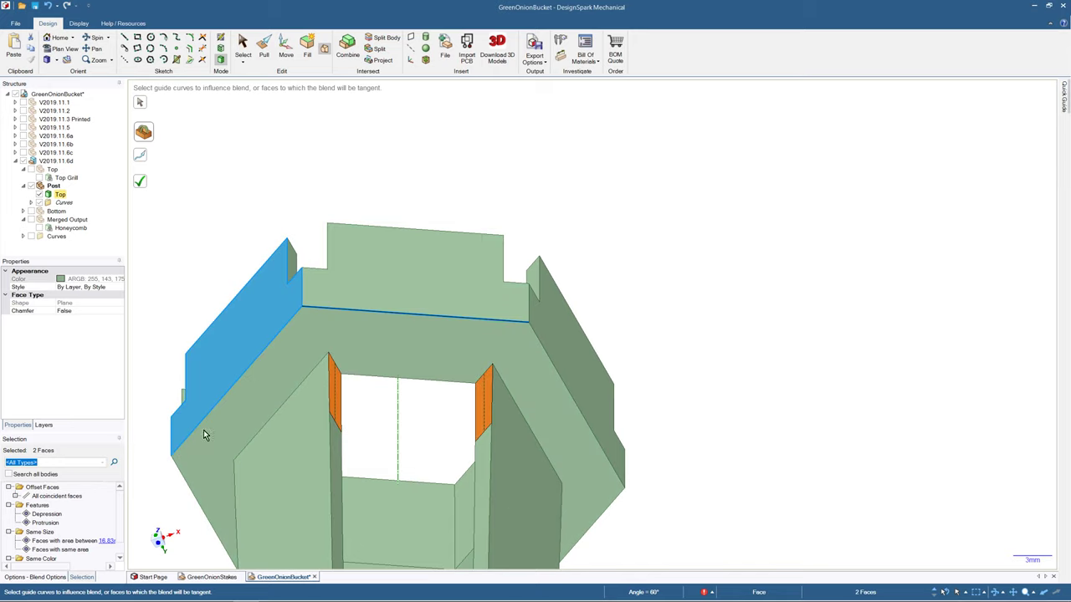
{"action": "left_click", "coordinate": [333, 399]}
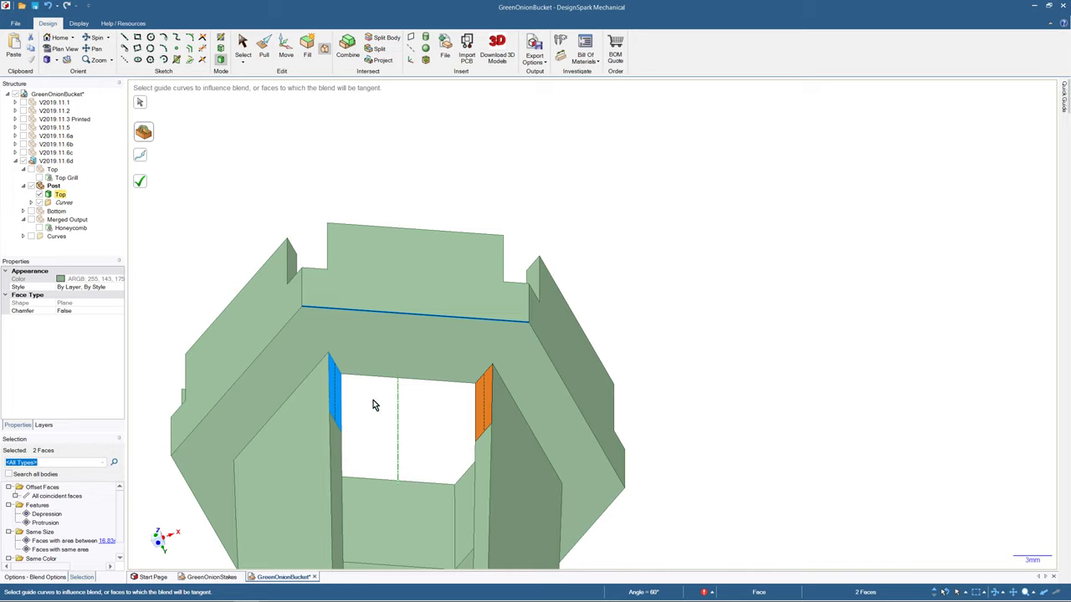
{"action": "left_click", "coordinate": [488, 414]}
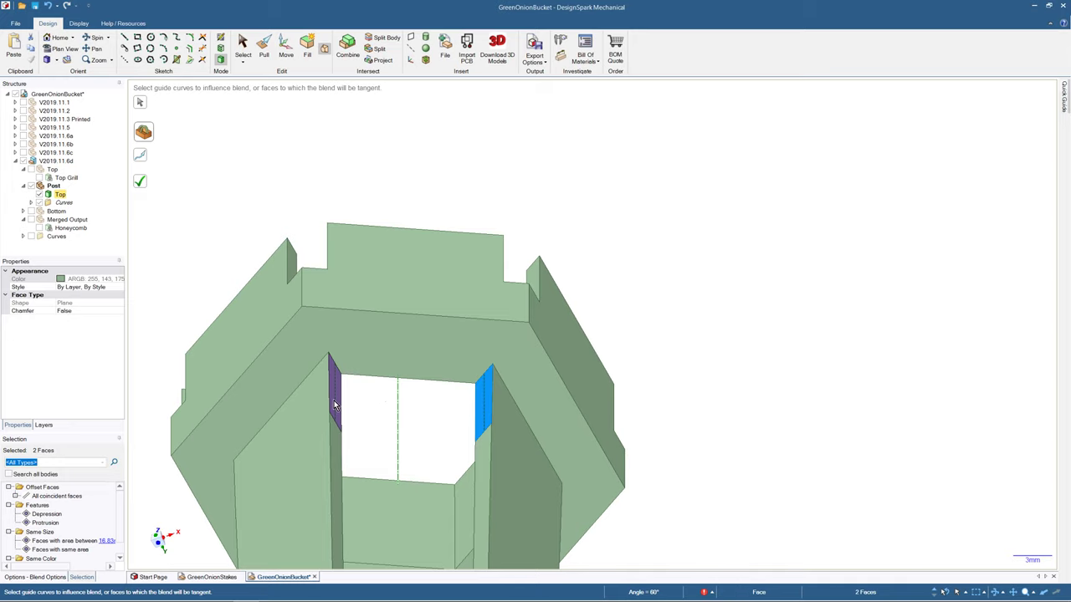
{"action": "left_click", "coordinate": [141, 103]}
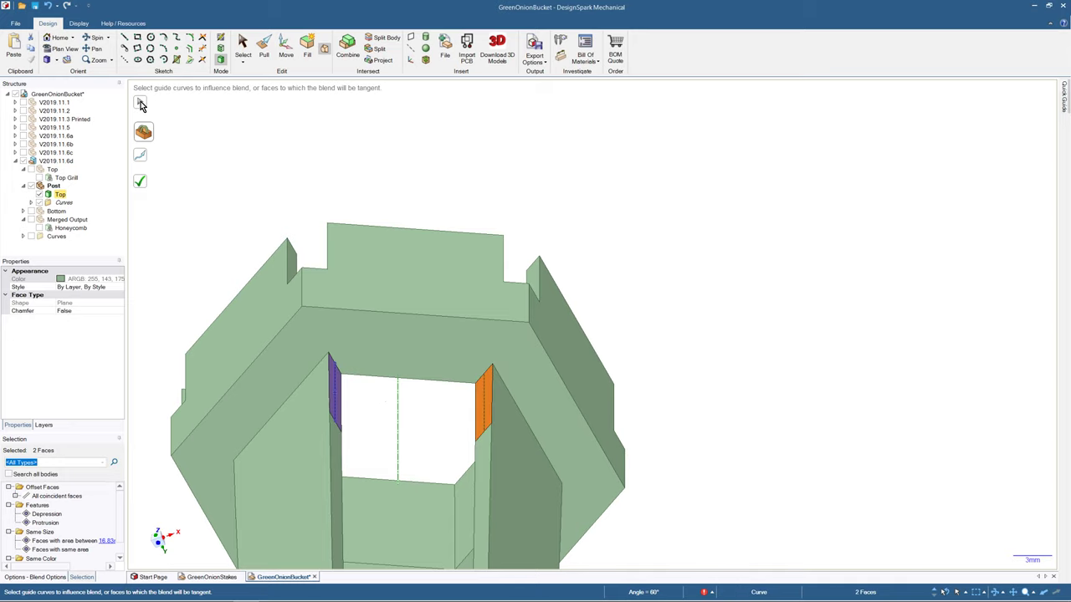
{"action": "left_click", "coordinate": [143, 104]}
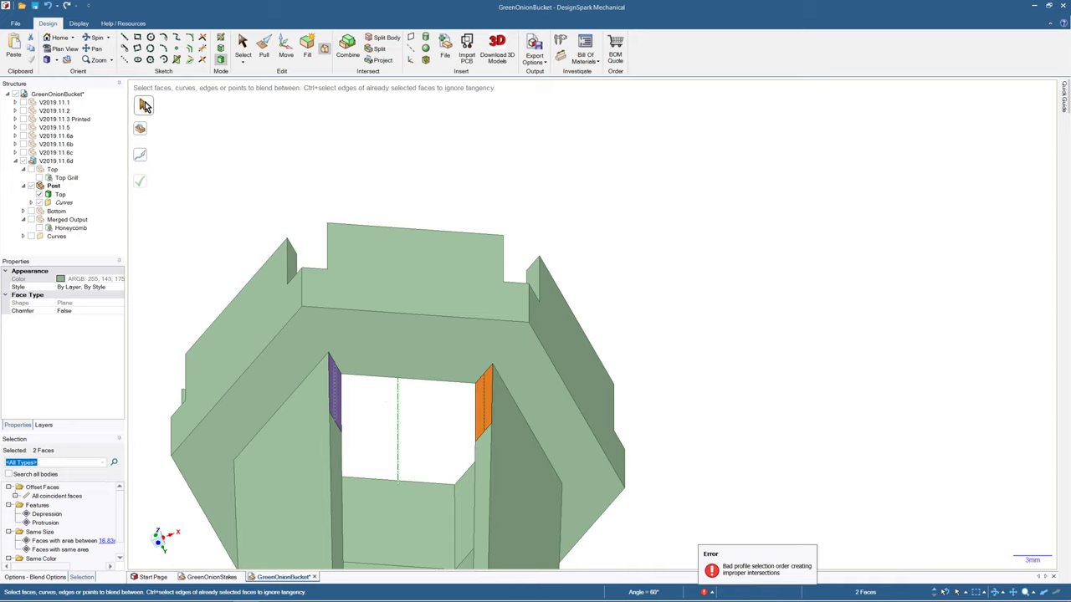
{"action": "left_click", "coordinate": [304, 128]}
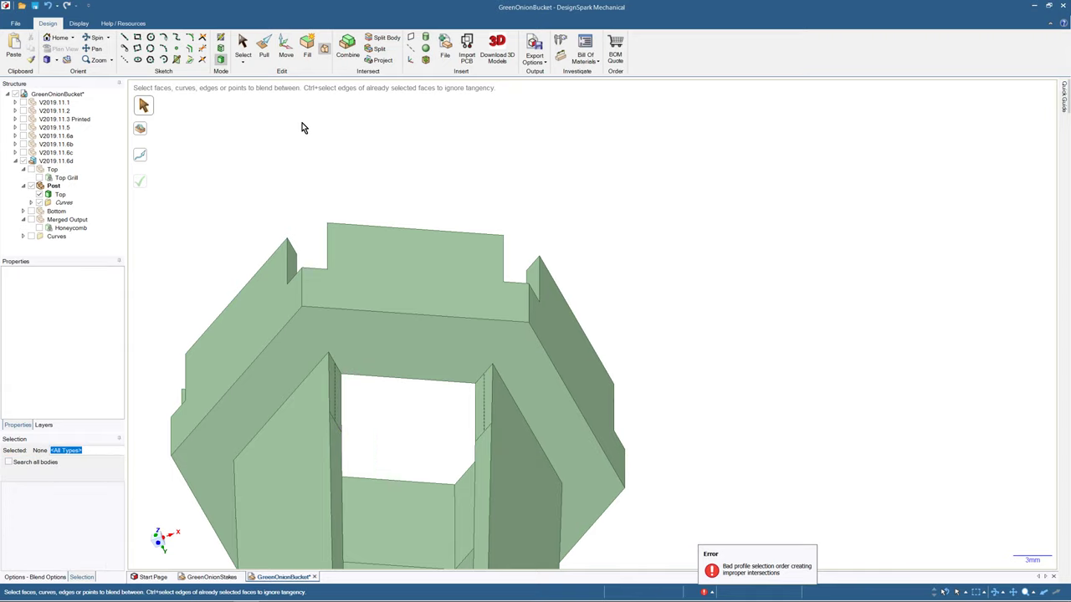
- Try to blend the two facing side face sections across the slot with the collar's lower outer edge as guide, and clear the selection
{"action": "left_click", "coordinate": [335, 391]}
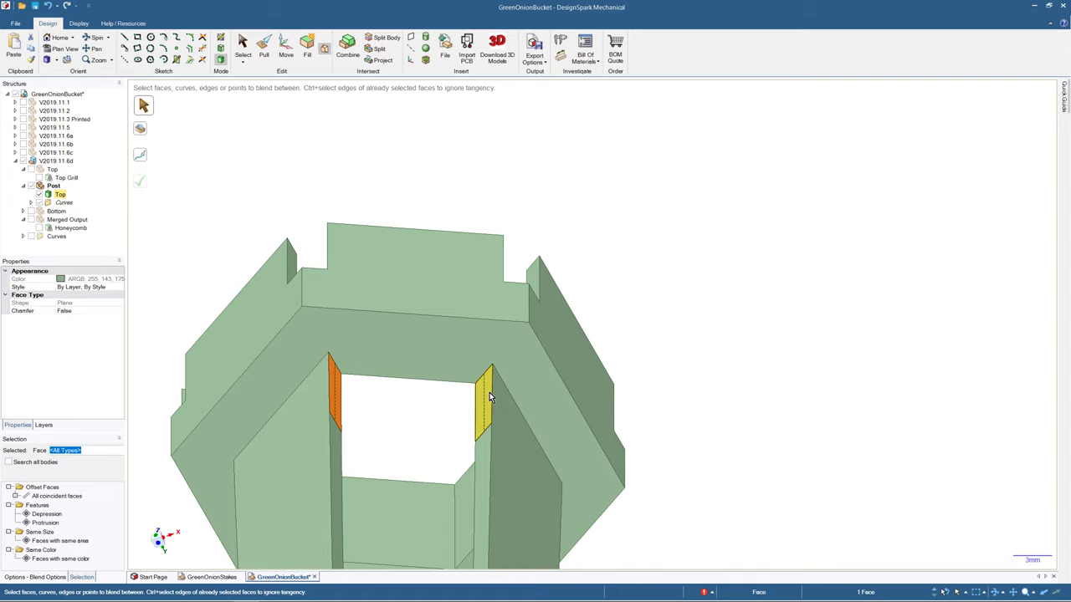
{"action": "left_click", "coordinate": [143, 131]}
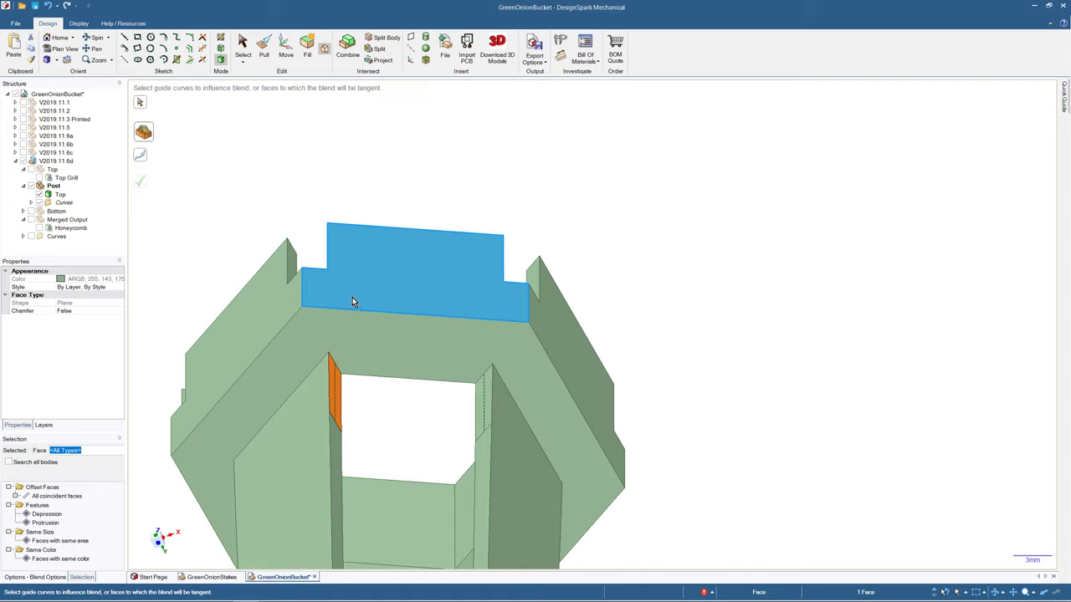
{"action": "left_click", "coordinate": [358, 310]}
{"action": "left_click", "coordinate": [145, 109]}
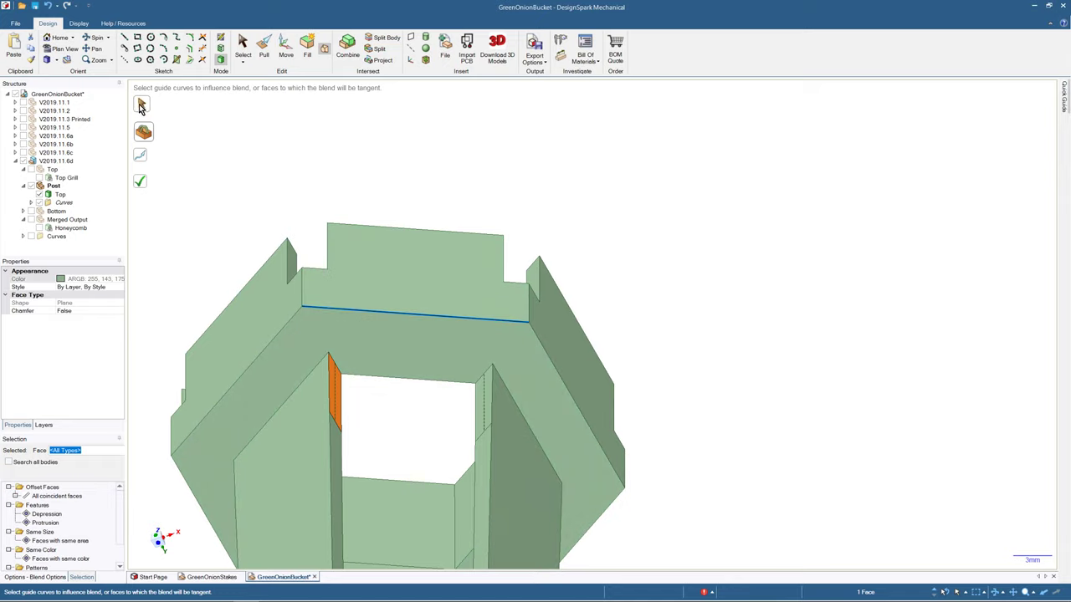
{"action": "left_click", "coordinate": [489, 403]}
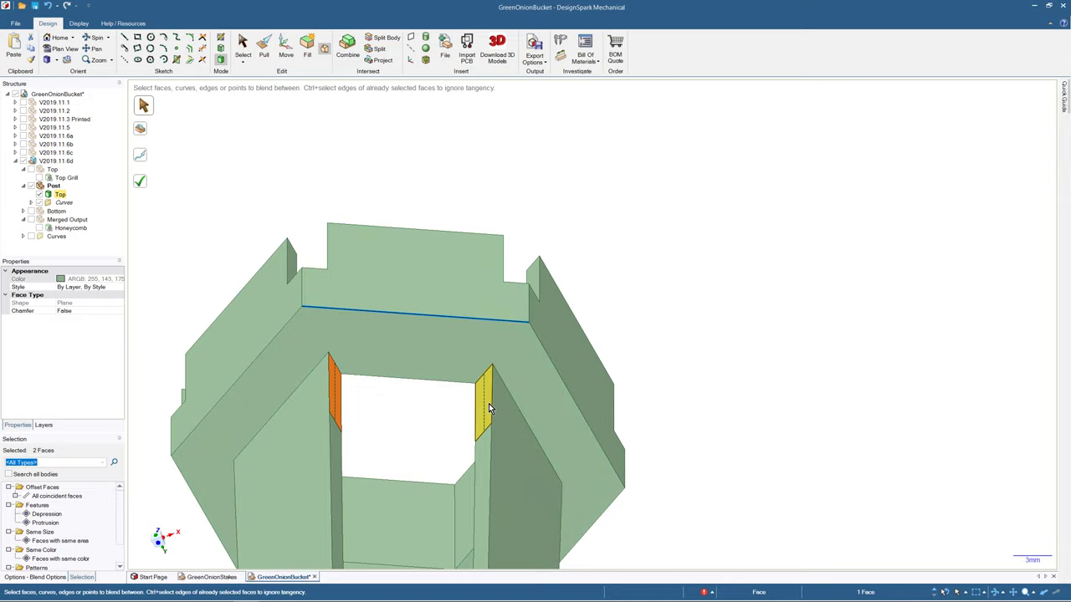
{"action": "left_click", "coordinate": [141, 184]}
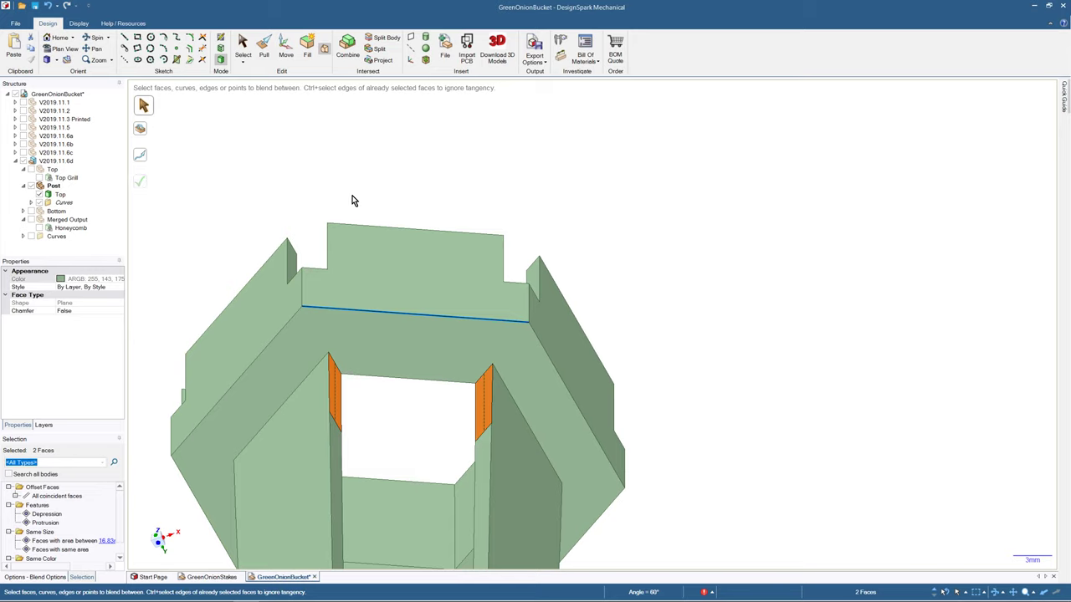
{"action": "left_click", "coordinate": [393, 312]}
{"action": "left_click", "coordinate": [311, 154]}
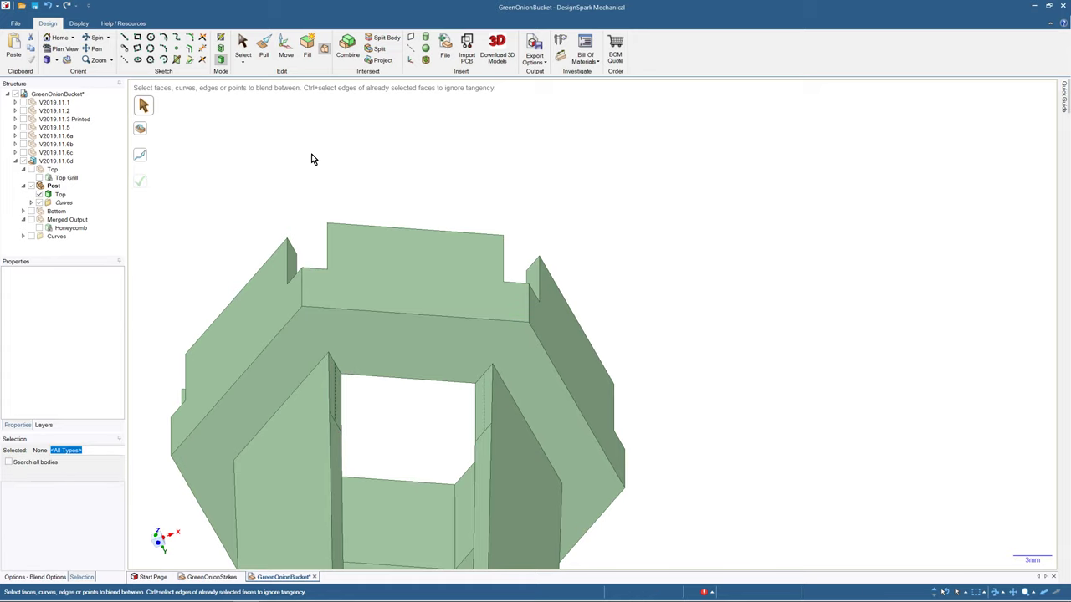
- Try a Blend between the two facing side face sections without any guide curve, and clear the selection
{"action": "left_click", "coordinate": [333, 392]}
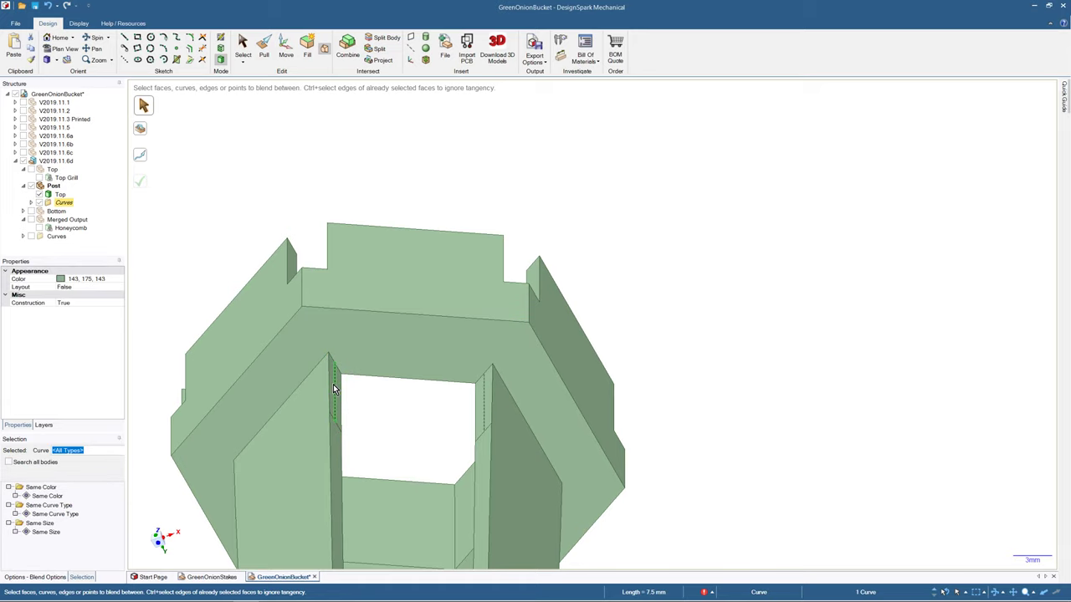
{"action": "left_click", "coordinate": [333, 392]}
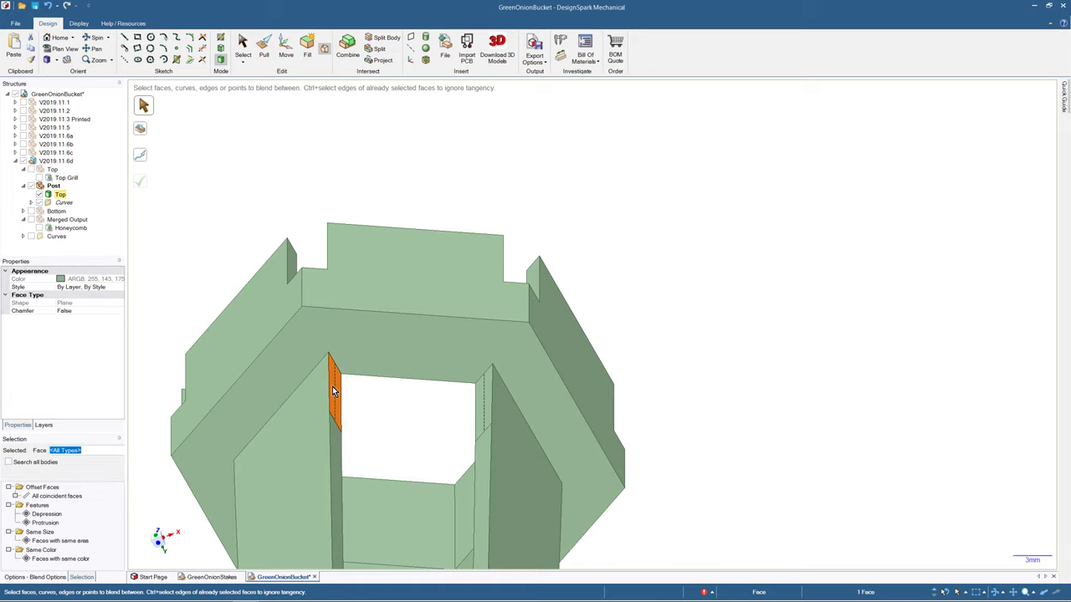
{"action": "left_click", "coordinate": [489, 400], "text": "ctrl"}
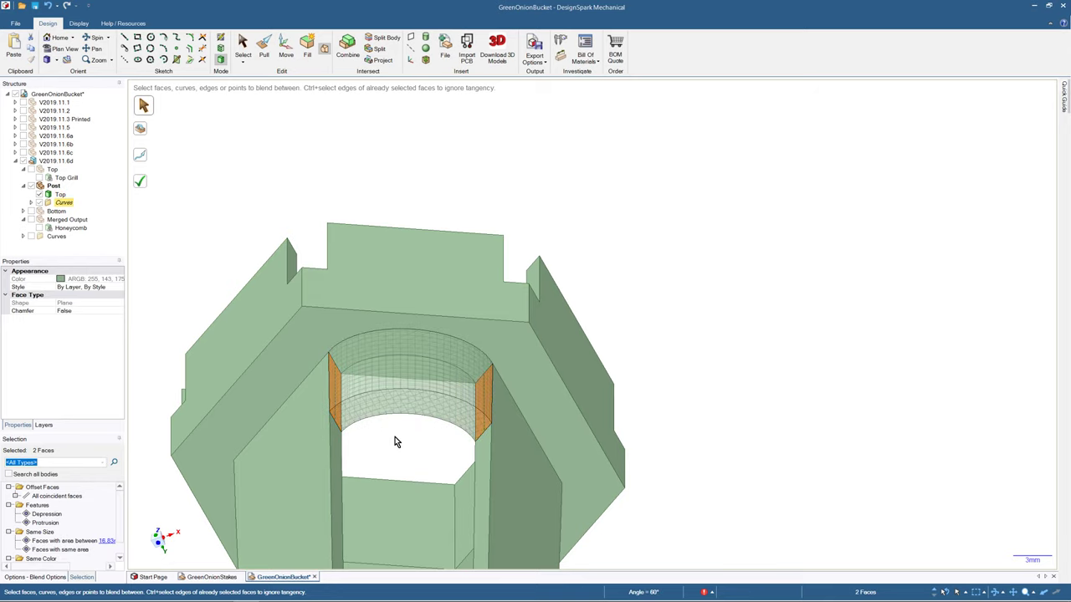
{"action": "mouse_move", "coordinate": [403, 419]}
{"action": "middle_mouse_down"}
{"action": "mouse_move", "coordinate": [395, 401]}
{"action": "mouse_move", "coordinate": [402, 439]}
{"action": "middle_mouse_up"}
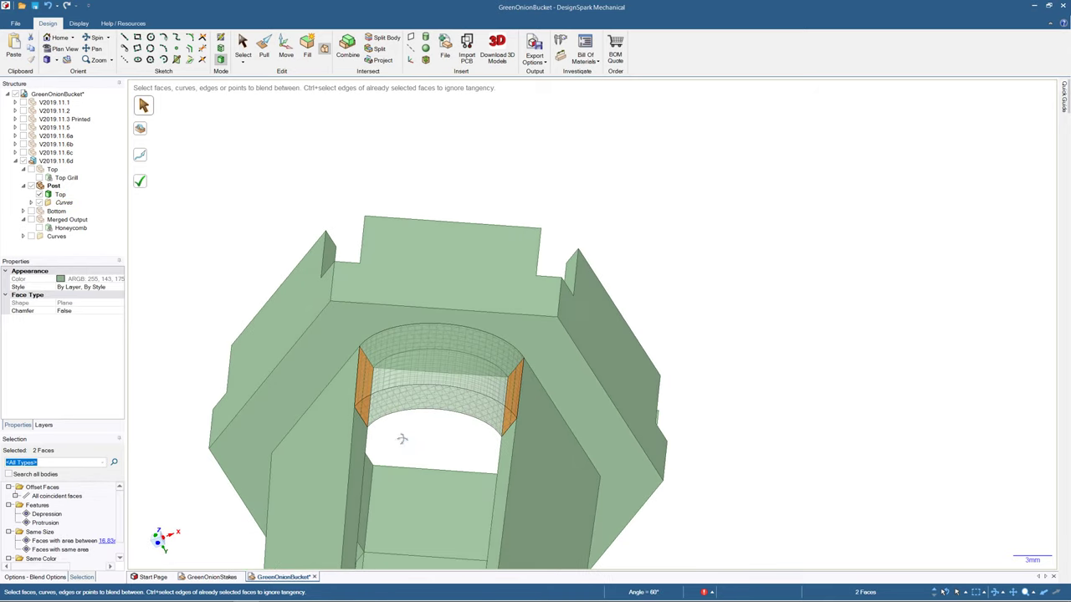
{"action": "left_click", "coordinate": [396, 440]}
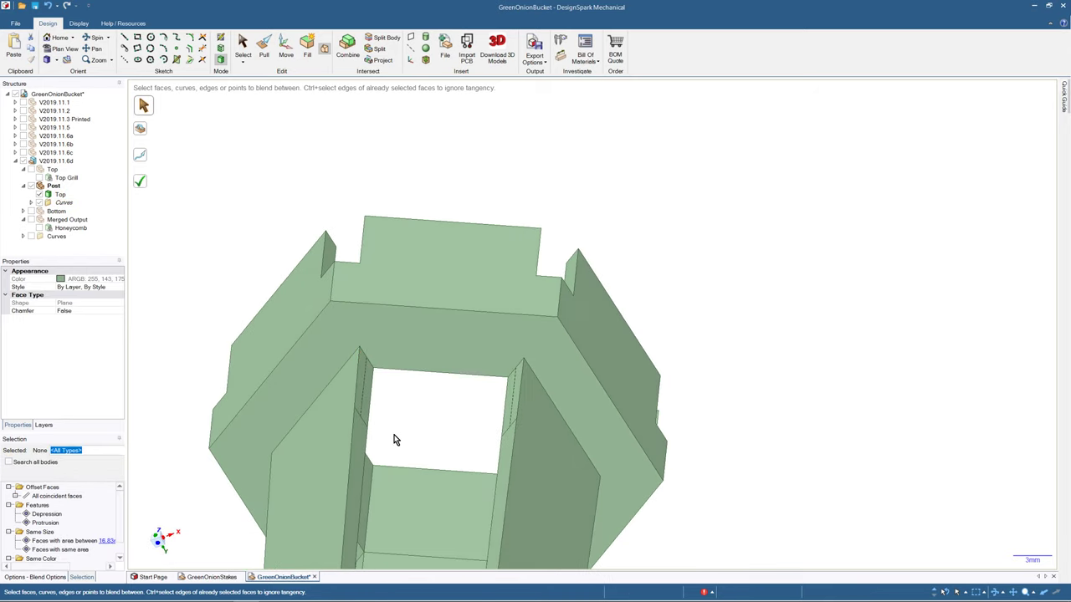
- Try to blend the two facing side face sections using the collar underside's inner edge at the slot as guide, and cancel the attempt
{"action": "left_click", "coordinate": [140, 129]}
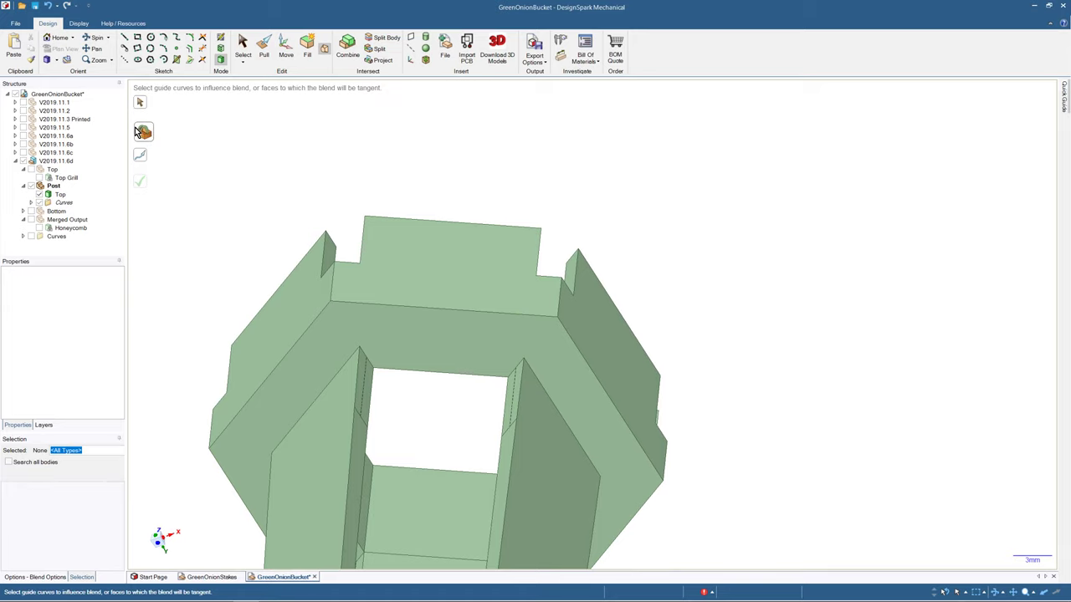
{"action": "left_click", "coordinate": [423, 373]}
{"action": "left_click", "coordinate": [141, 104]}
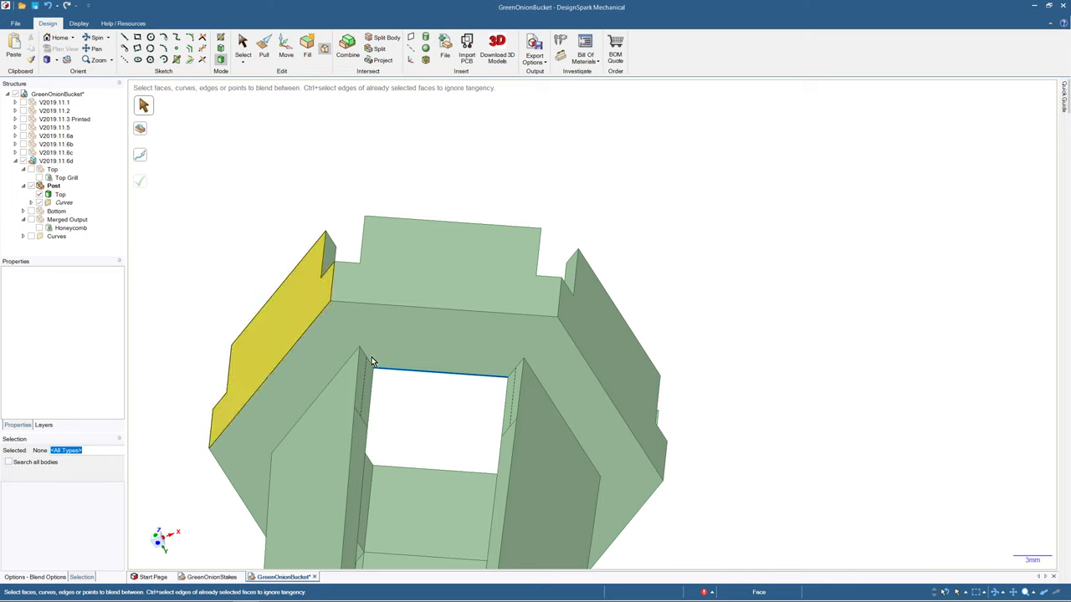
{"action": "left_click", "coordinate": [363, 382]}
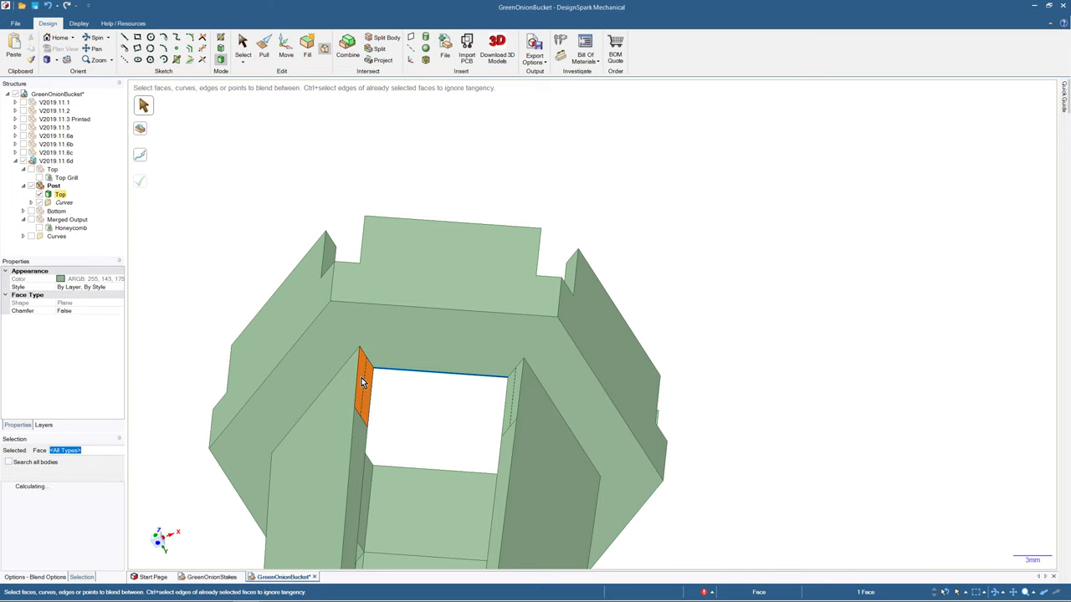
{"action": "left_click", "coordinate": [517, 393]}
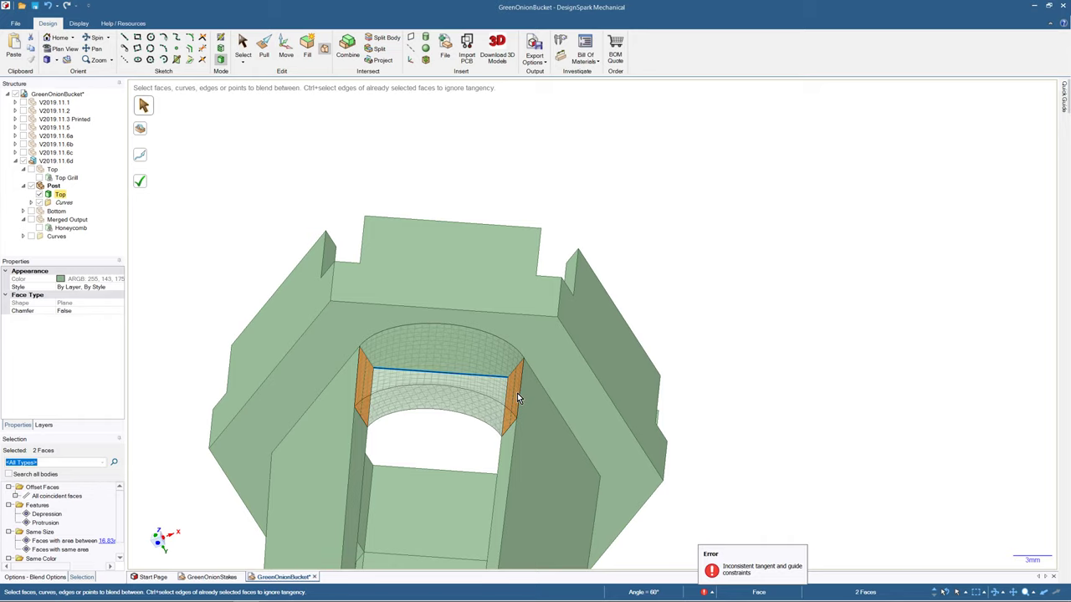
{"action": "scroll", "coordinate": [517, 394], "scroll_direction": "down", "scroll_amount": 3}
{"action": "middle_click_drag", "start_coordinate": [519, 399], "coordinate": [498, 368]}
{"action": "scroll", "coordinate": [487, 395], "scroll_direction": "up", "scroll_amount": 5}
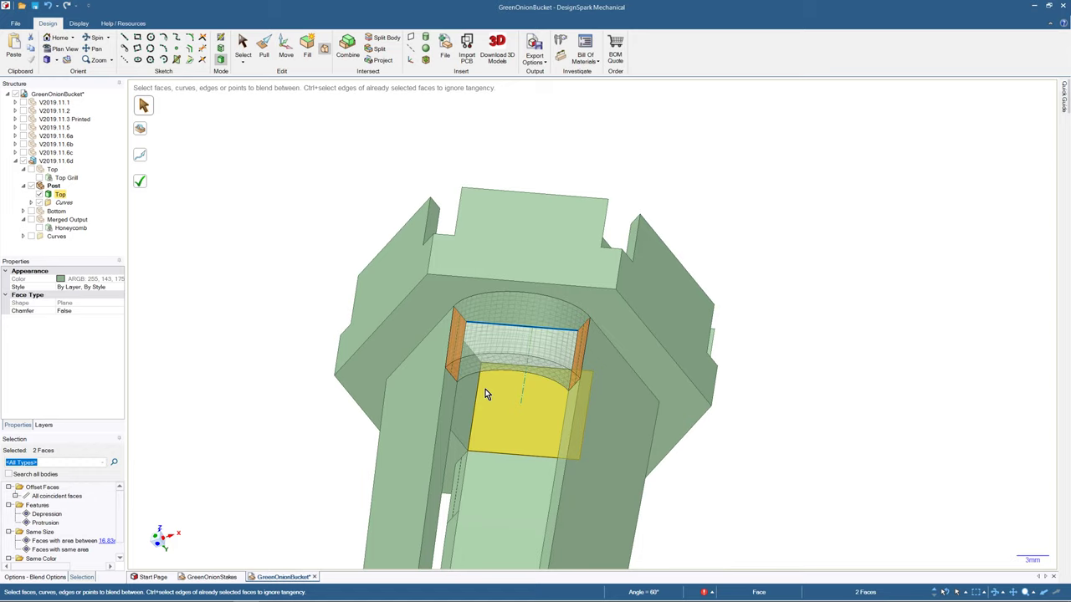
{"action": "scroll", "coordinate": [486, 394], "scroll_direction": "up", "scroll_amount": 1}
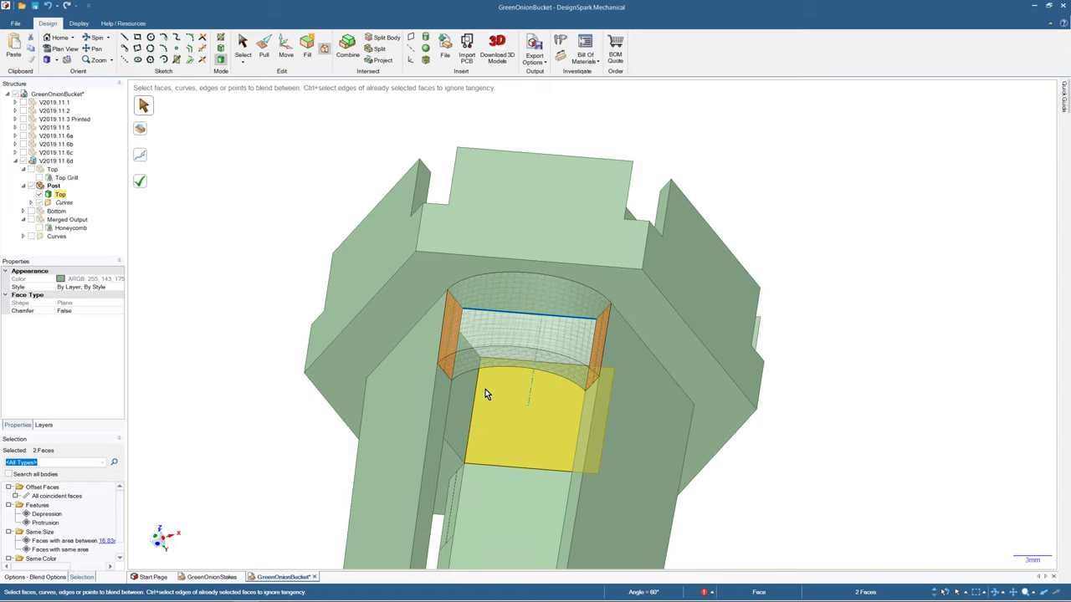
{"action": "key", "text": "Escape"}
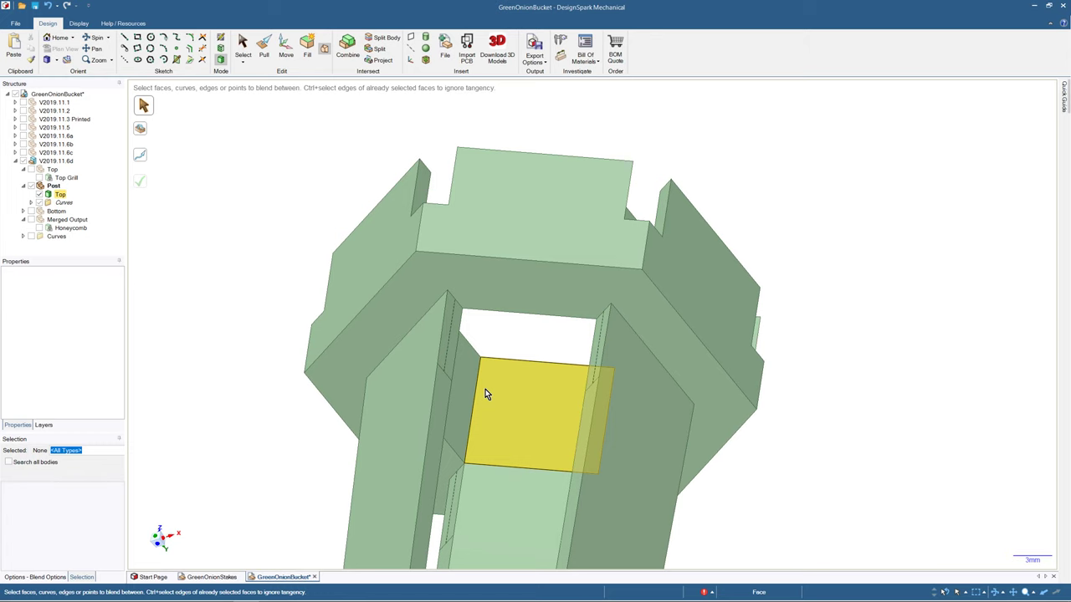
{"action": "left_click", "coordinate": [124, 39]}
{"action": "left_click", "coordinate": [450, 291]}
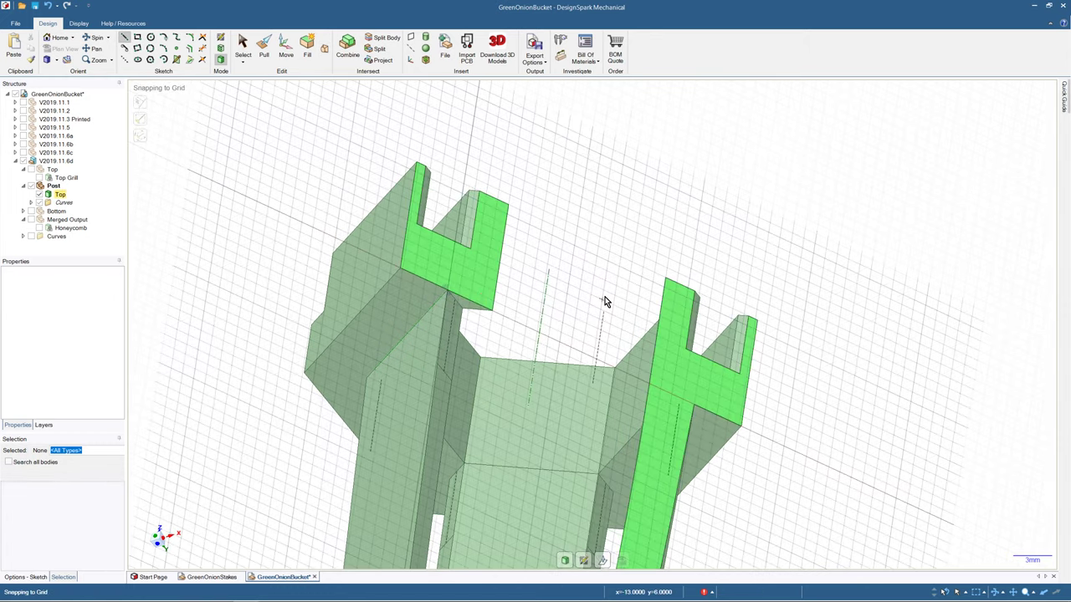
{"action": "key", "text": "Escape"}
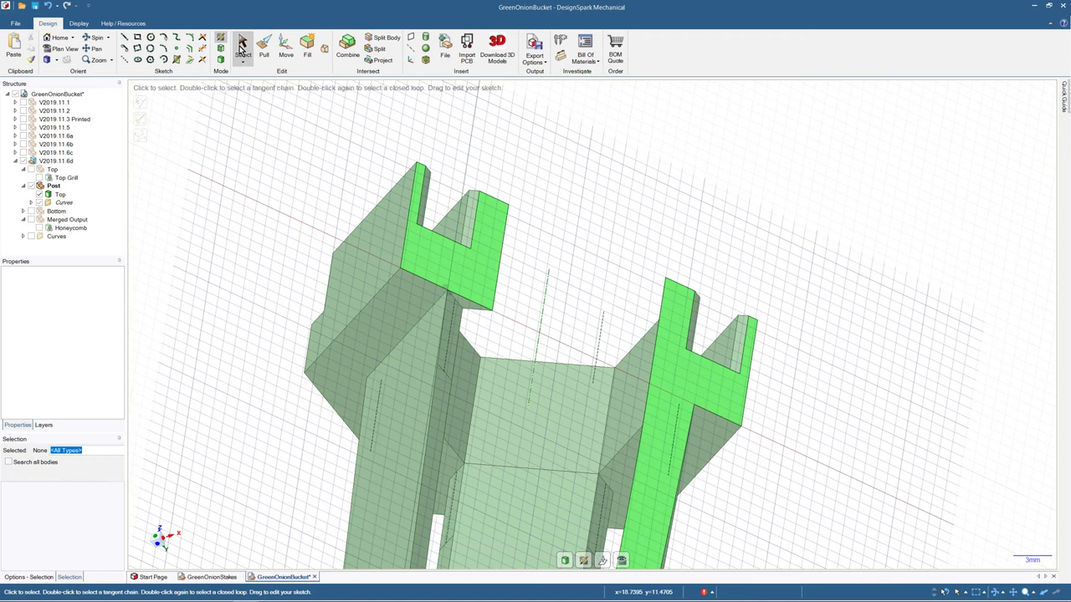
{"action": "left_click", "coordinate": [220, 59]}
- On the collar's underside, sketch a line about 13 mm long across the slot joining the outer corners of the two neighbouring rails
{"action": "left_click", "coordinate": [126, 41]}
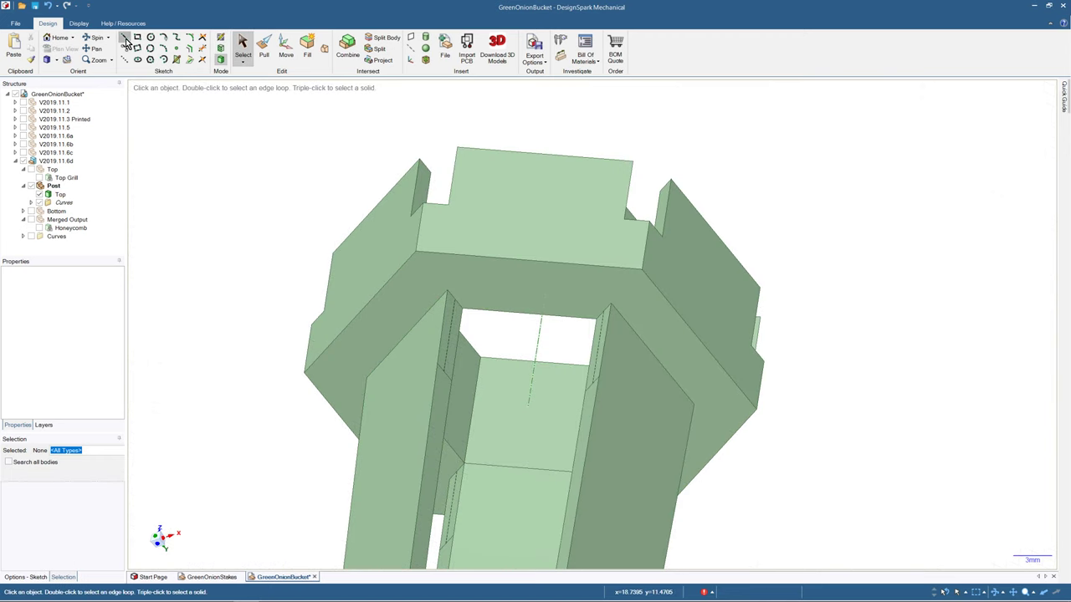
{"action": "left_click", "coordinate": [516, 284]}
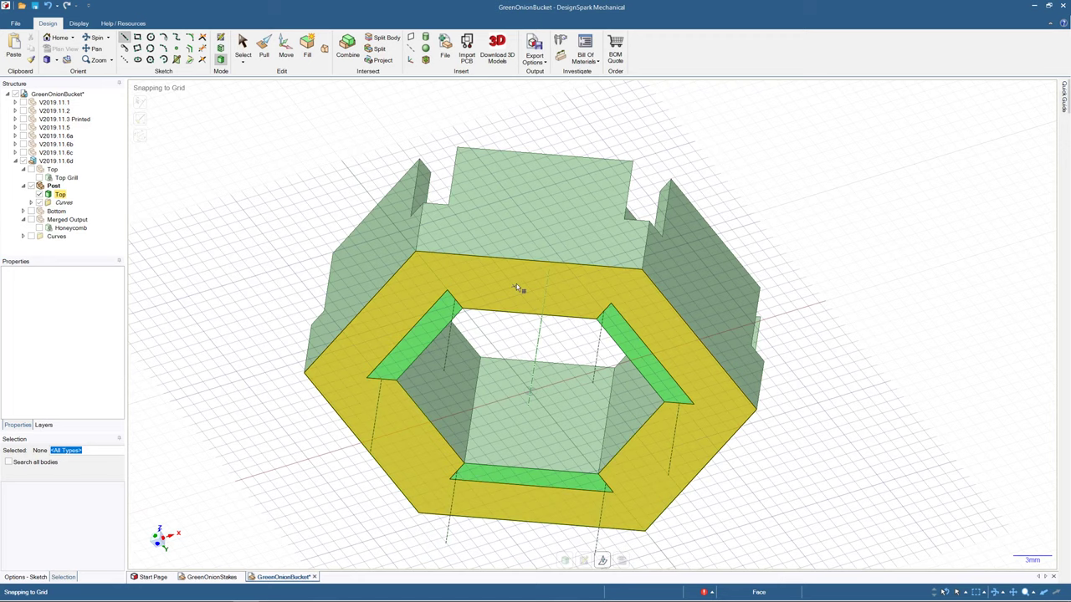
{"action": "left_click", "coordinate": [450, 292]}
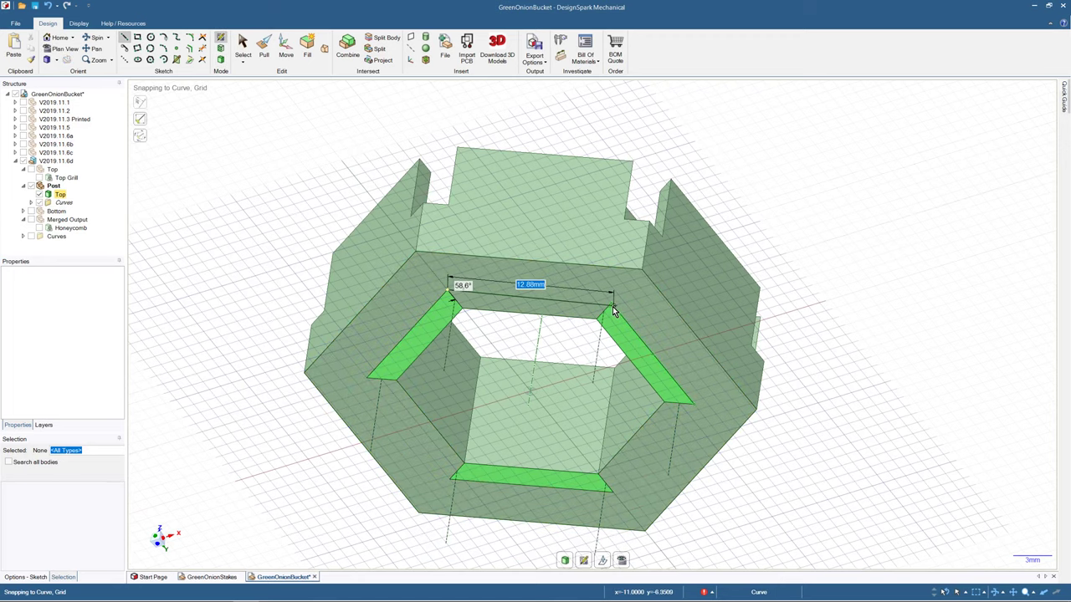
{"action": "left_click", "coordinate": [611, 310]}
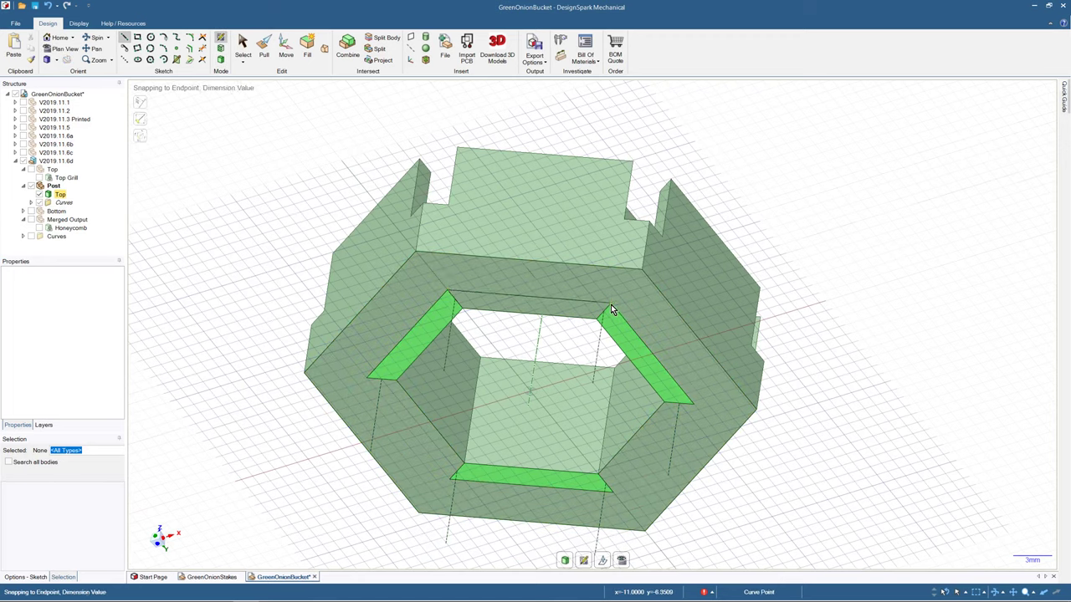
- Pull the strip enclosed by the new line on the collar's underside up to the lower end of the marked side face section
{"action": "left_click", "coordinate": [264, 49]}
{"action": "left_click", "coordinate": [499, 305]}
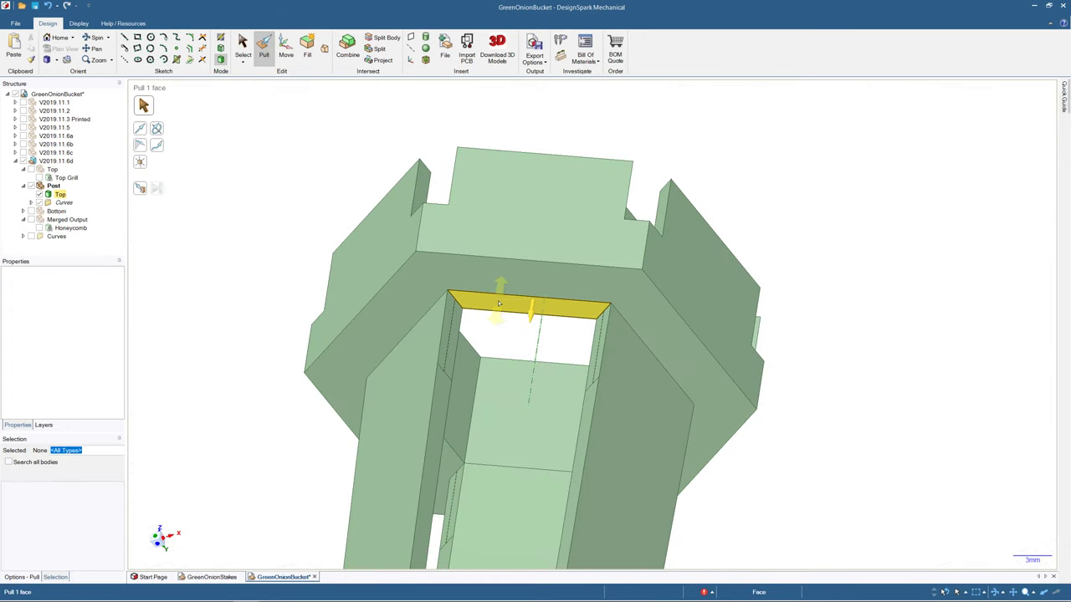
{"action": "left_click", "coordinate": [498, 304]}
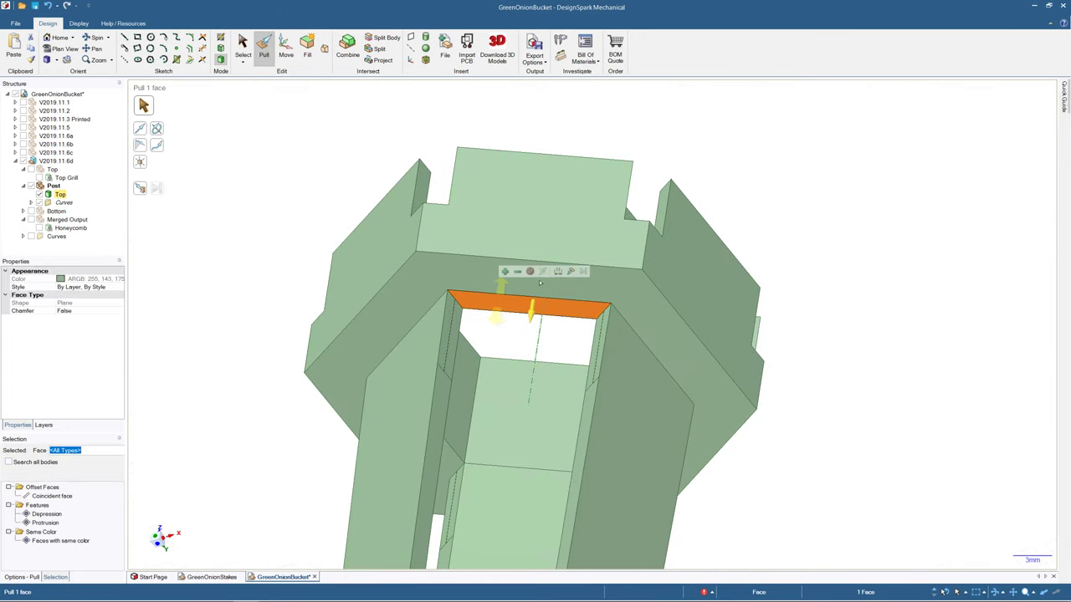
{"action": "left_click", "coordinate": [572, 271]}
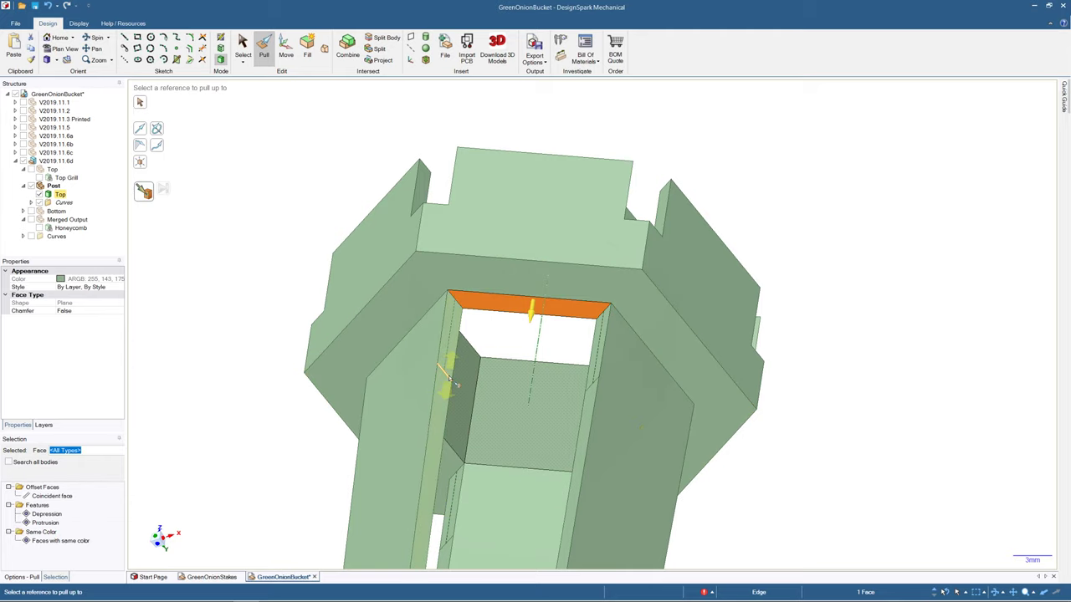
{"action": "left_click", "coordinate": [450, 380]}
- Inspect the pulled block between the rails from below and through the collar opening, and undo the pull
{"action": "middle_click_drag", "start_coordinate": [513, 401], "coordinate": [528, 351]}
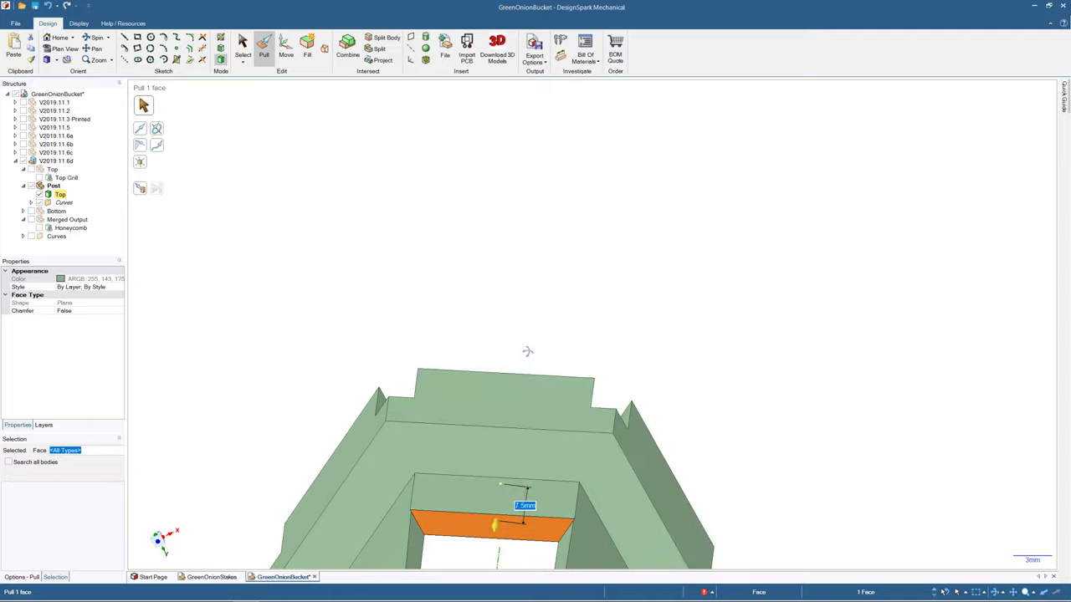
{"action": "scroll", "coordinate": [520, 363], "scroll_direction": "down", "scroll_amount": 3}
{"action": "middle_click_drag", "start_coordinate": [519, 408], "coordinate": [517, 446]}
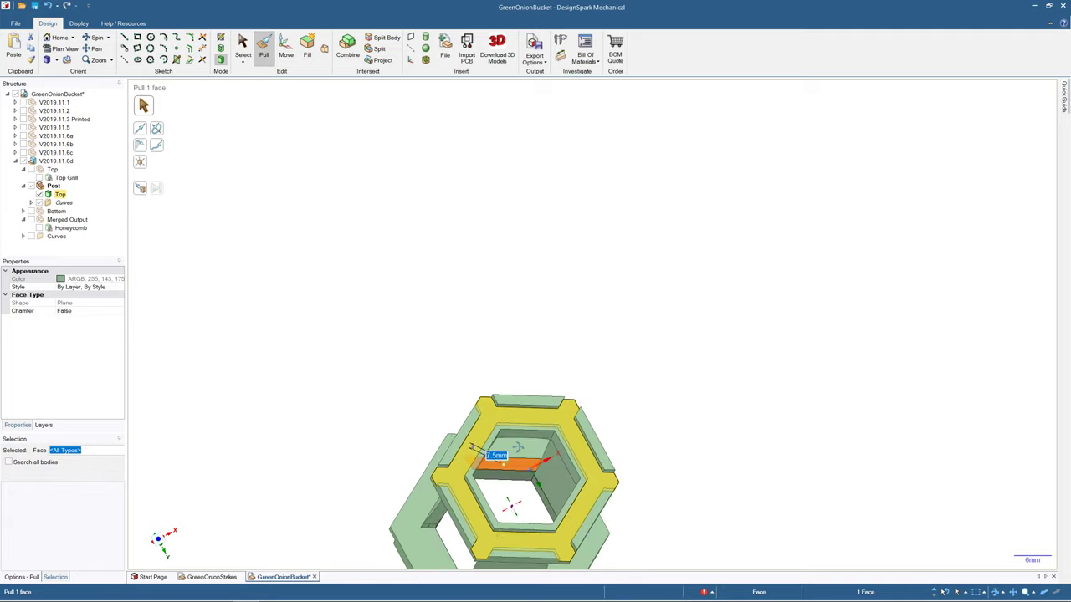
{"action": "scroll", "coordinate": [543, 475], "scroll_direction": "up", "scroll_amount": 2}
{"action": "scroll", "coordinate": [543, 475], "scroll_direction": "down", "scroll_amount": 3}
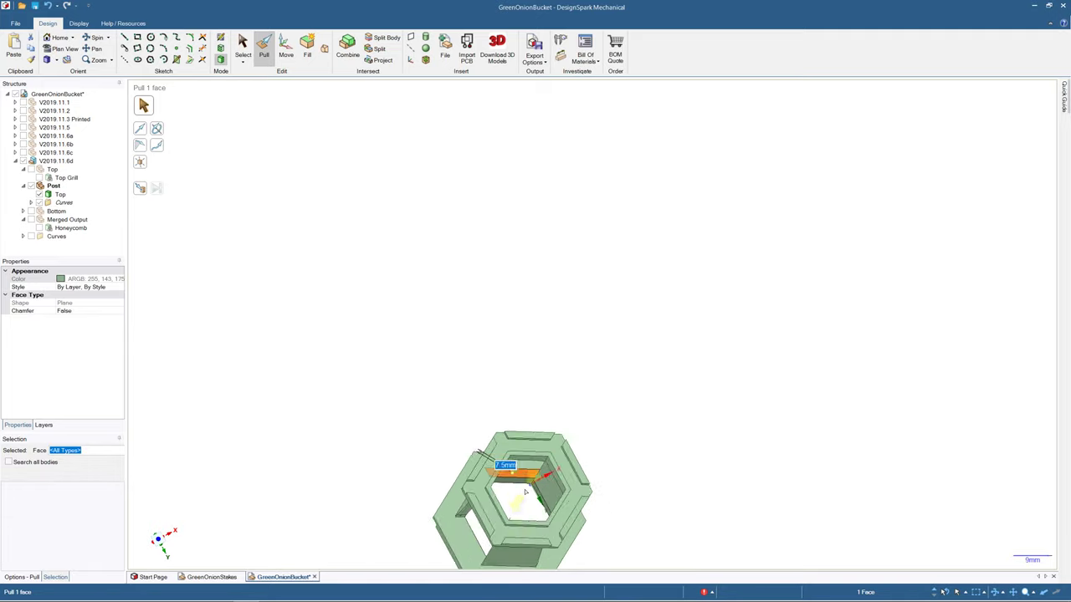
{"action": "scroll", "coordinate": [536, 483], "scroll_direction": "up", "scroll_amount": 8}
{"action": "scroll", "coordinate": [527, 485], "scroll_direction": "down", "scroll_amount": 5}
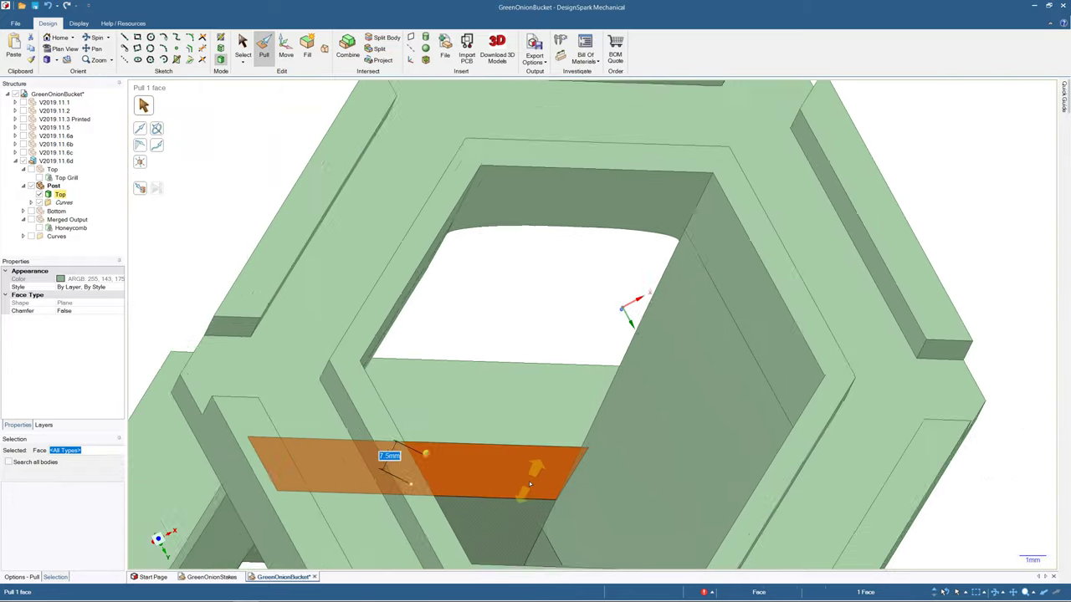
{"action": "scroll", "coordinate": [529, 484], "scroll_direction": "down", "scroll_amount": 5}
{"action": "middle_click_drag", "start_coordinate": [530, 483], "coordinate": [428, 323]}
{"action": "scroll", "coordinate": [617, 326], "scroll_direction": "up", "scroll_amount": 5}
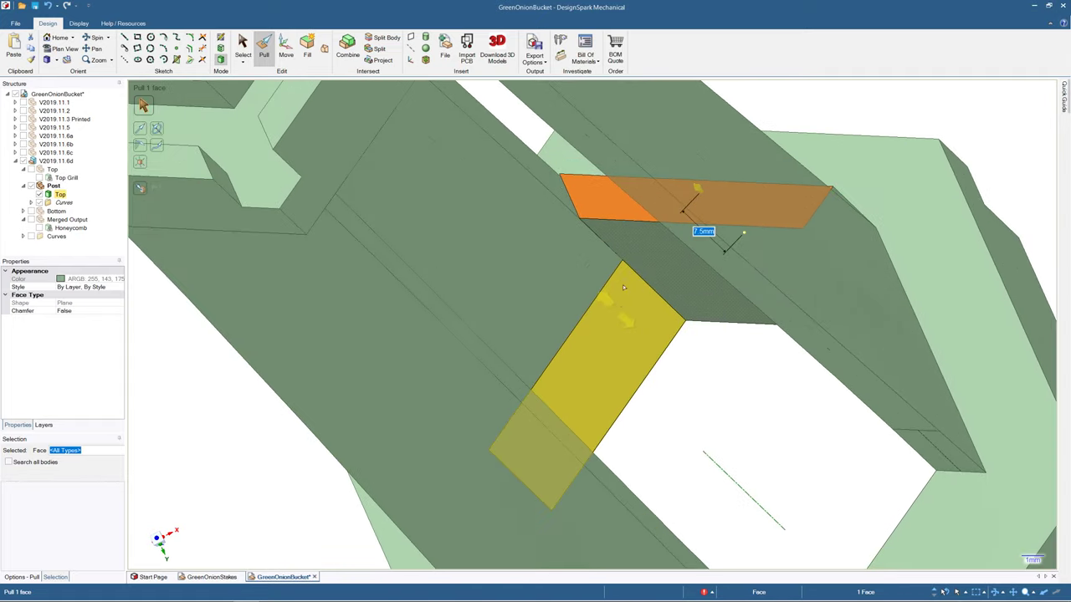
{"action": "middle_click_drag", "start_coordinate": [618, 325], "coordinate": [590, 400]}
{"action": "scroll", "coordinate": [615, 289], "scroll_direction": "down", "scroll_amount": 5}
{"action": "key", "text": "ctrl+z"}
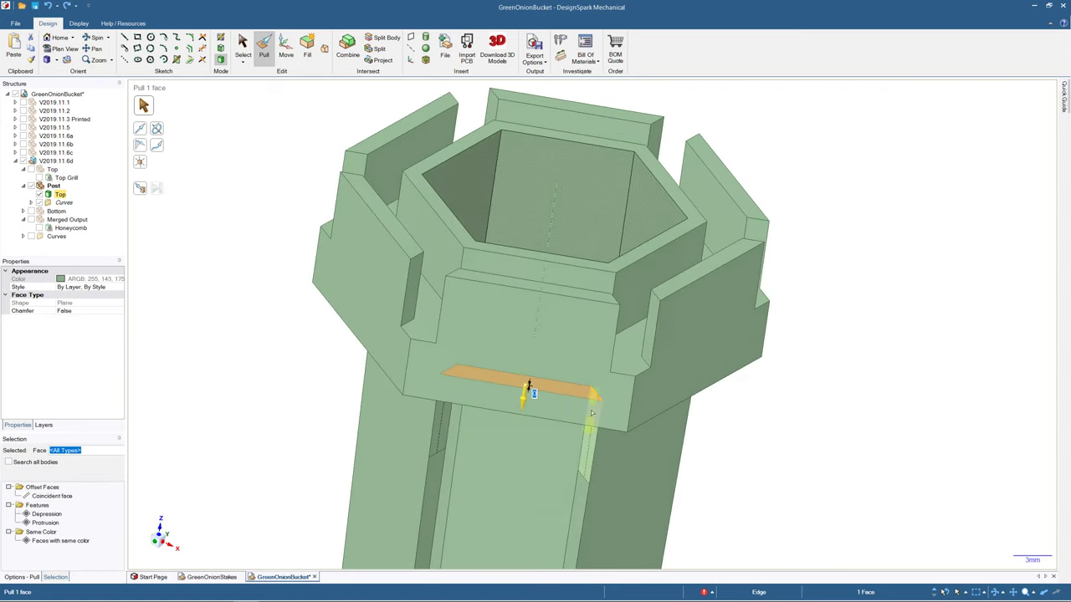
{"action": "left_click", "coordinate": [124, 38]}
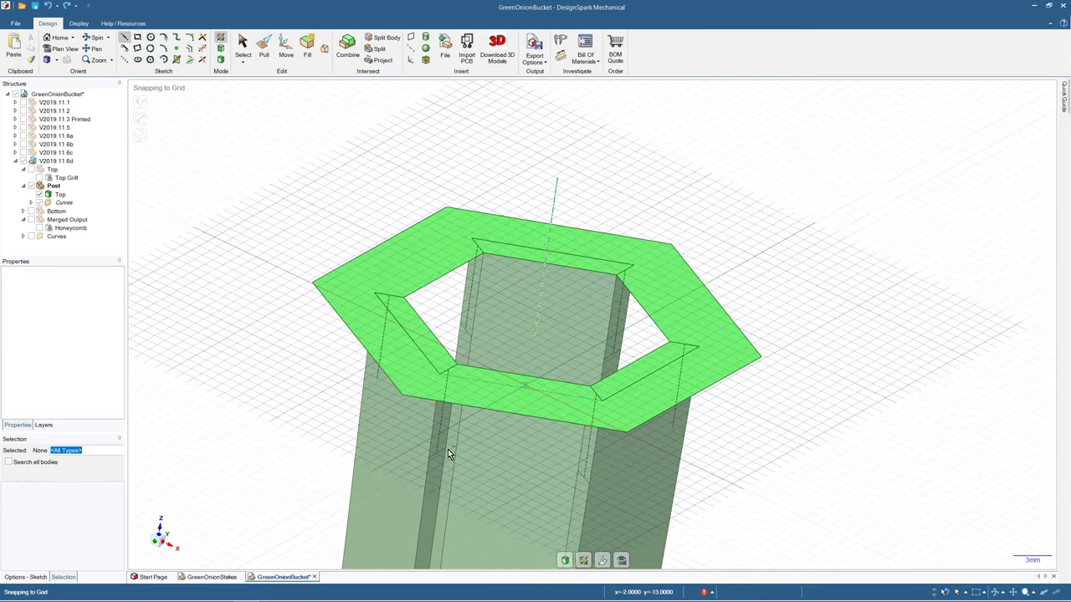
{"action": "middle_click_drag", "start_coordinate": [406, 384], "coordinate": [410, 291]}
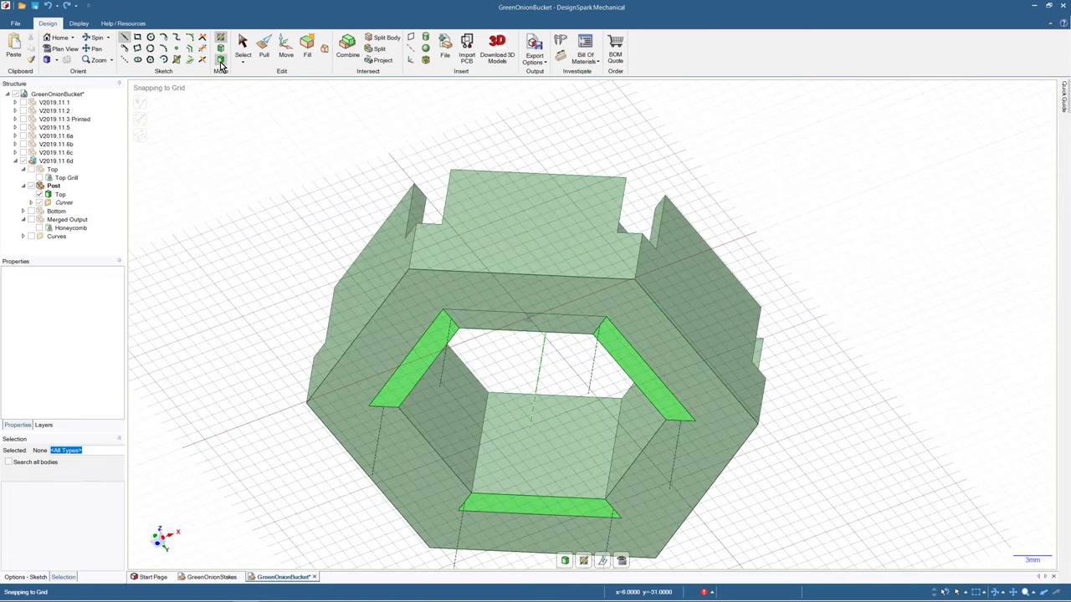
{"action": "left_click", "coordinate": [221, 60]}
{"action": "left_click", "coordinate": [124, 42]}
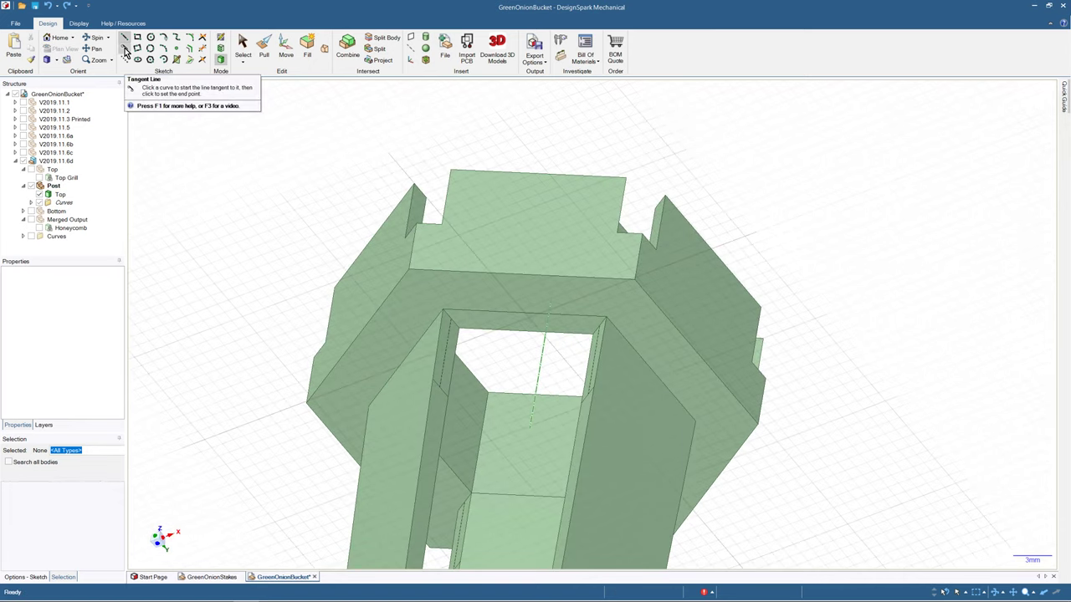
{"action": "left_click", "coordinate": [125, 38]}
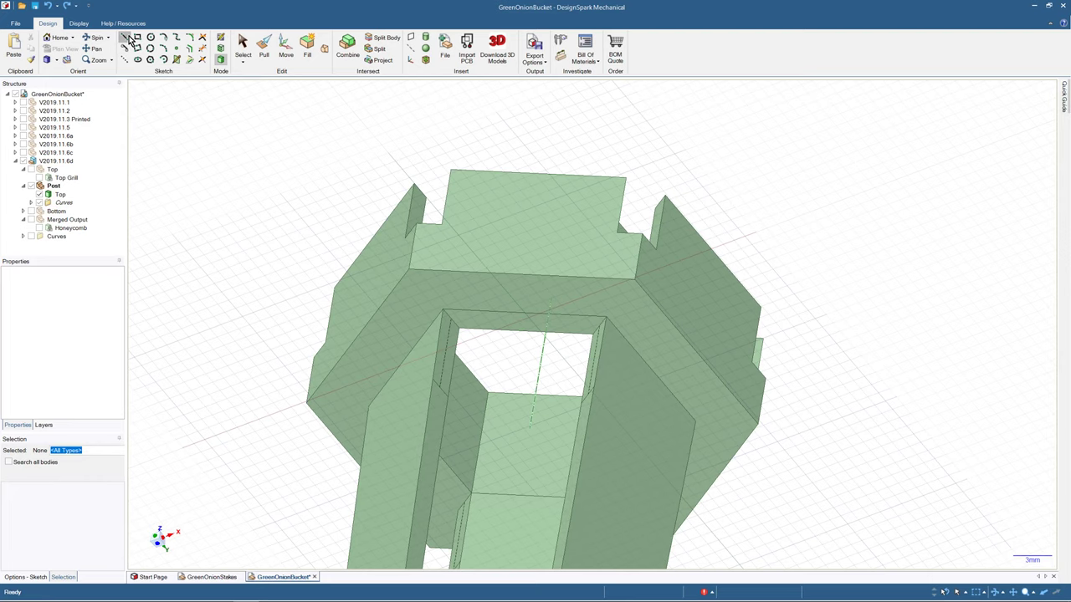
{"action": "left_click", "coordinate": [444, 393]}
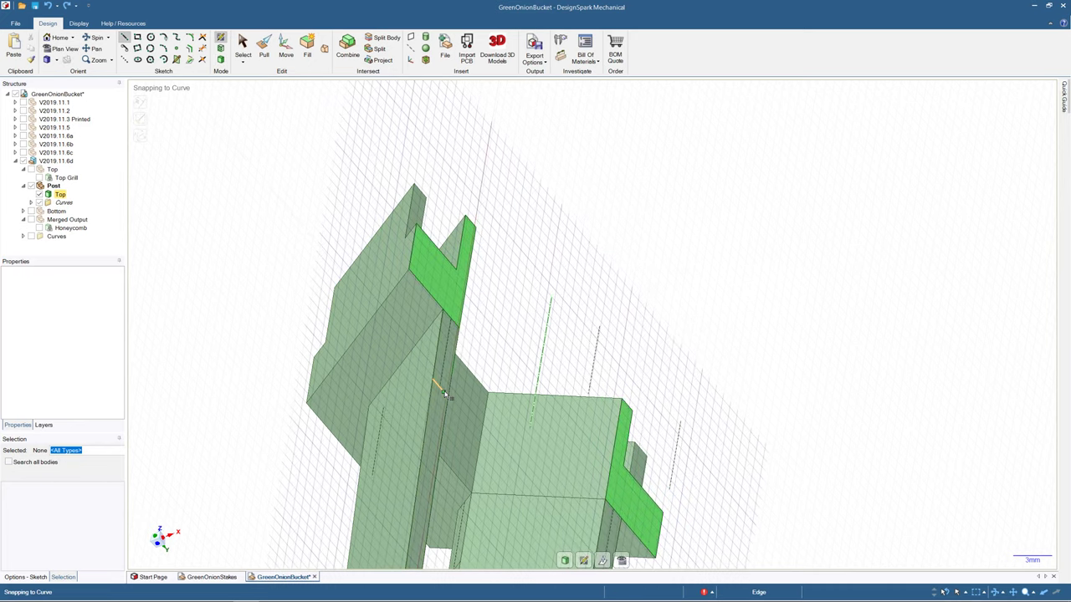
{"action": "left_click", "coordinate": [66, 48]}
{"action": "left_click", "coordinate": [244, 50]}
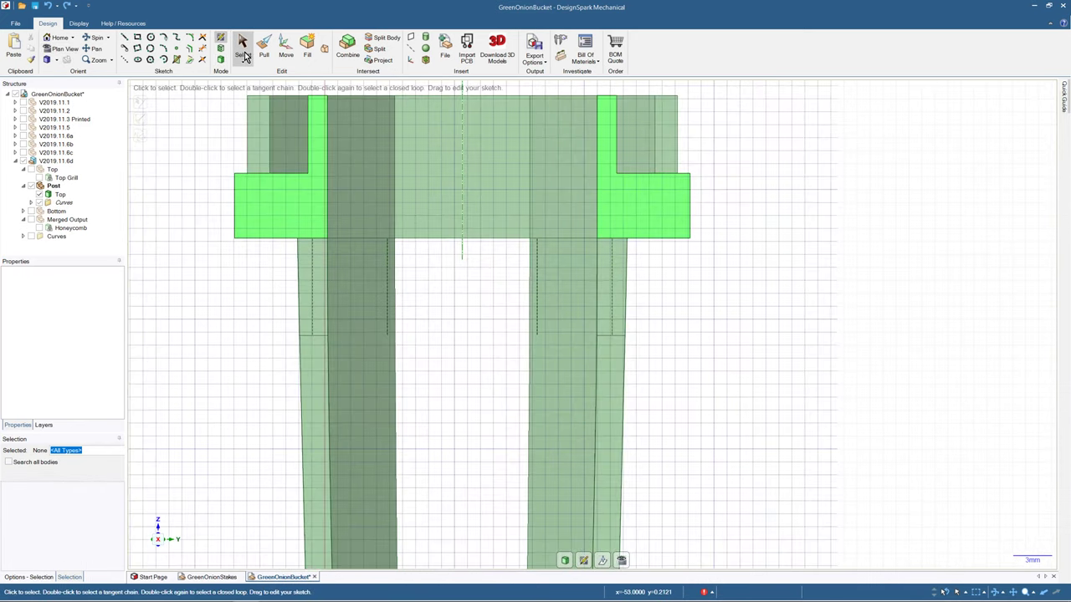
{"action": "mouse_move", "coordinate": [242, 320]}
{"action": "middle_mouse_down"}
{"action": "mouse_move", "coordinate": [239, 242]}
{"action": "mouse_move", "coordinate": [234, 265]}
{"action": "mouse_move", "coordinate": [274, 276]}
{"action": "mouse_move", "coordinate": [267, 356]}
{"action": "mouse_move", "coordinate": [282, 296]}
{"action": "mouse_move", "coordinate": [244, 296]}
{"action": "mouse_move", "coordinate": [234, 311]}
{"action": "mouse_move", "coordinate": [248, 321]}
{"action": "mouse_move", "coordinate": [292, 329]}
{"action": "mouse_move", "coordinate": [318, 307]}
{"action": "mouse_move", "coordinate": [242, 316]}
{"action": "mouse_move", "coordinate": [225, 344]}
{"action": "mouse_move", "coordinate": [234, 382]}
{"action": "mouse_move", "coordinate": [231, 360]}
{"action": "middle_mouse_up"}
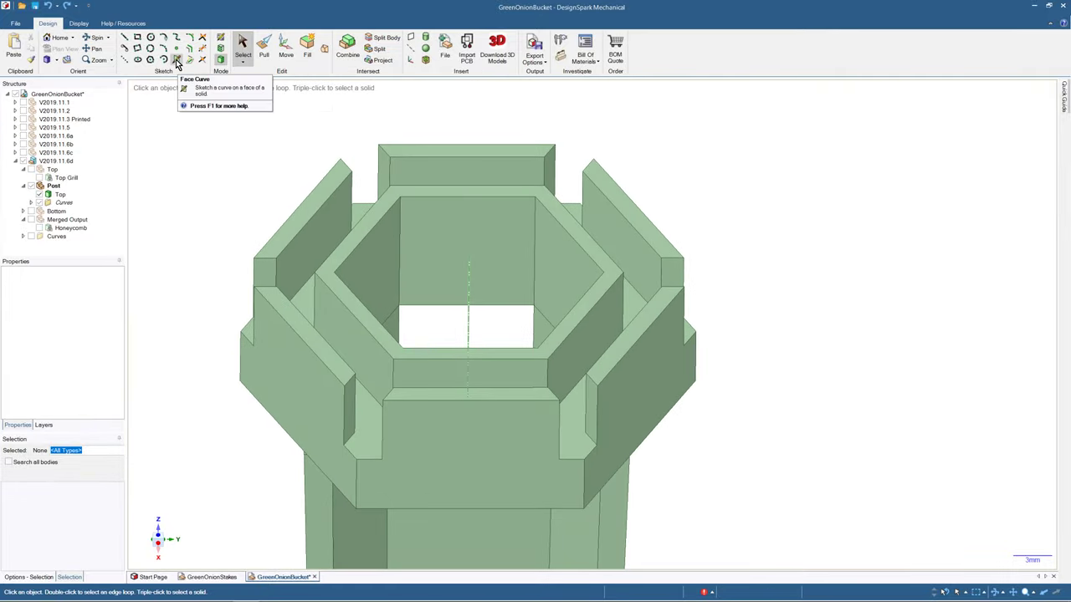
- Create an axis through the lower edge of the rail's marked side face section, and undo it
{"action": "left_click", "coordinate": [411, 50]}
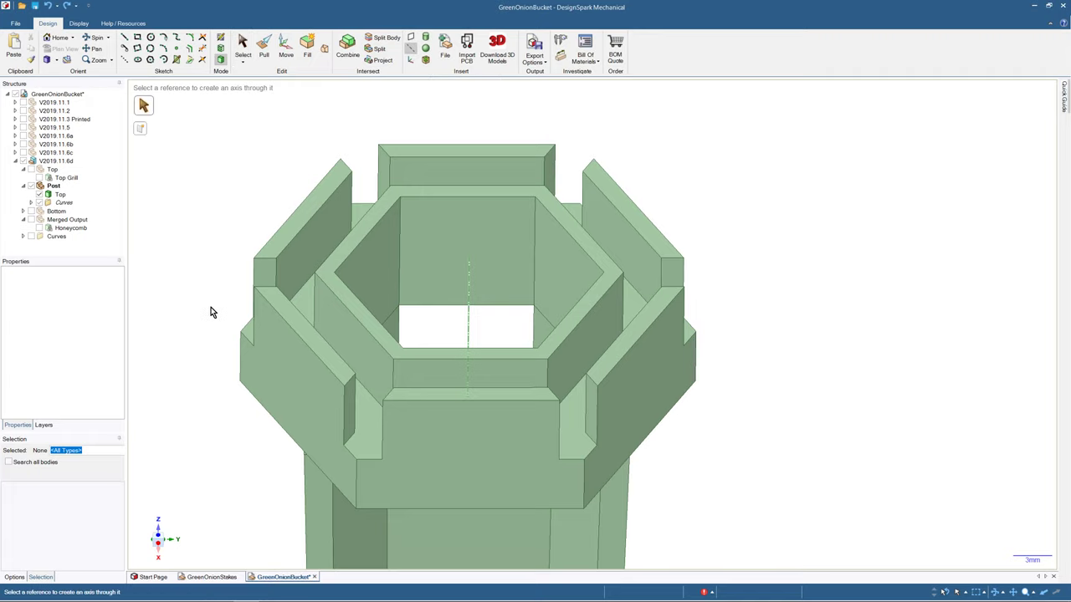
{"action": "middle_click_drag", "start_coordinate": [210, 310], "coordinate": [466, 318]}
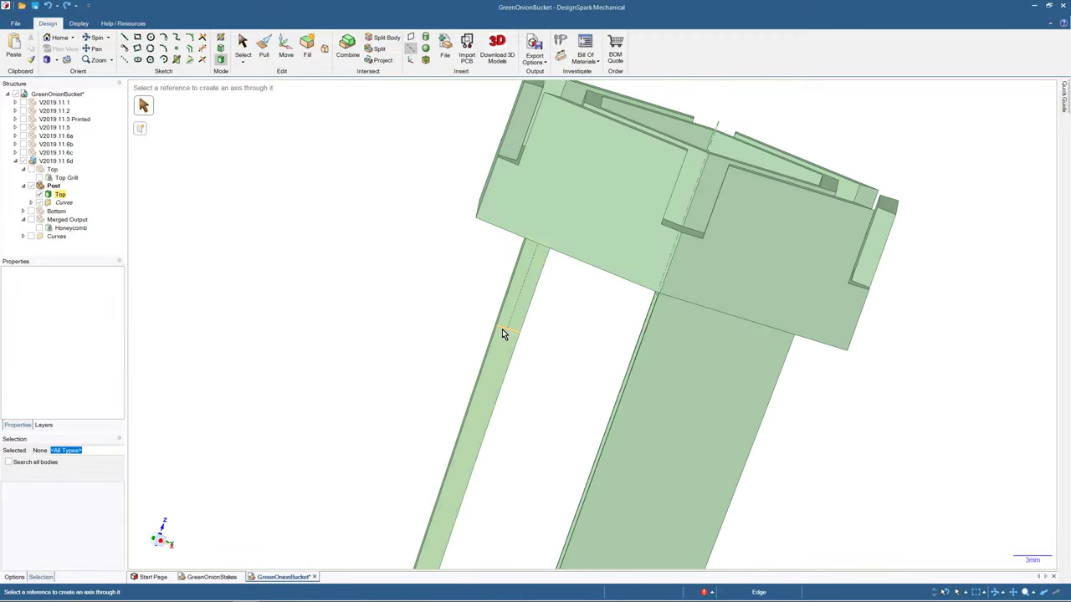
{"action": "left_click", "coordinate": [499, 332]}
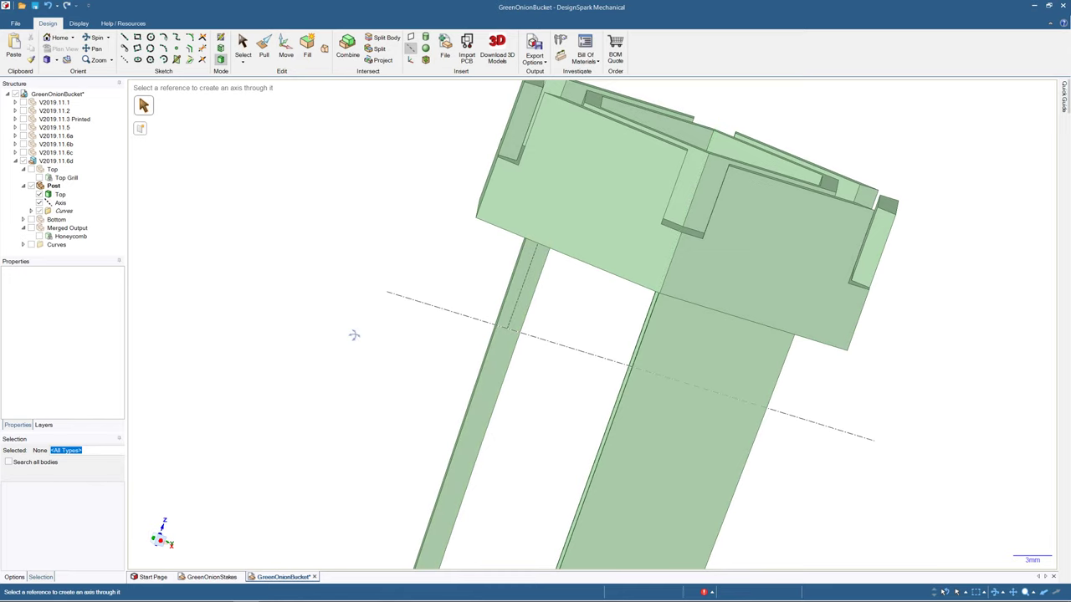
{"action": "middle_click_drag", "start_coordinate": [354, 335], "coordinate": [422, 361]}
{"action": "key", "text": "ctrl+z"}
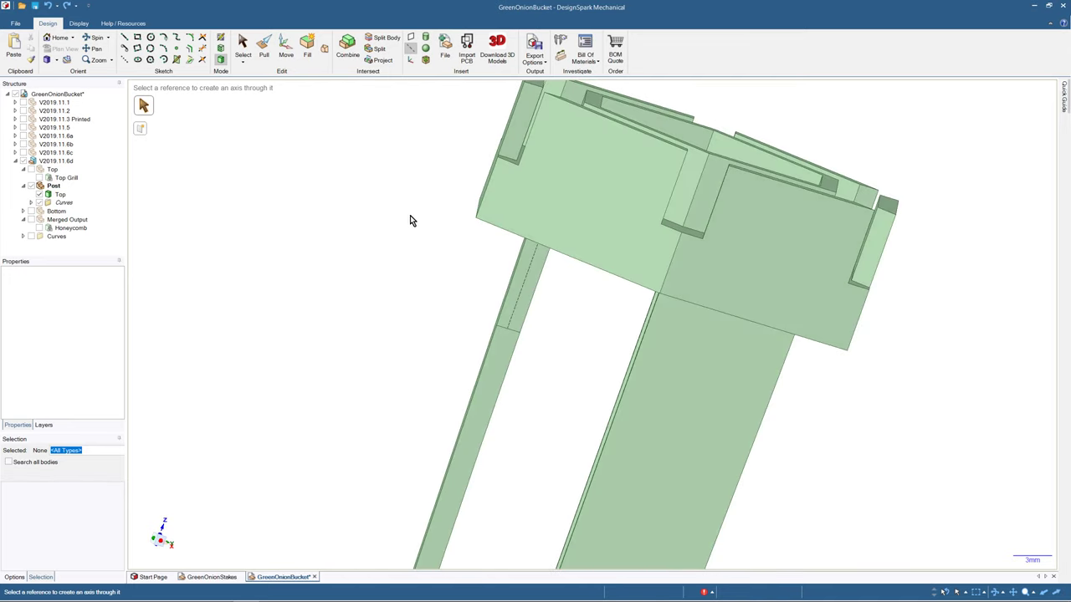
- Examine the slots between the rails from the collar down to the base, including in a sectioned view of the post
{"action": "middle_click_drag", "start_coordinate": [419, 207], "coordinate": [405, 121]}
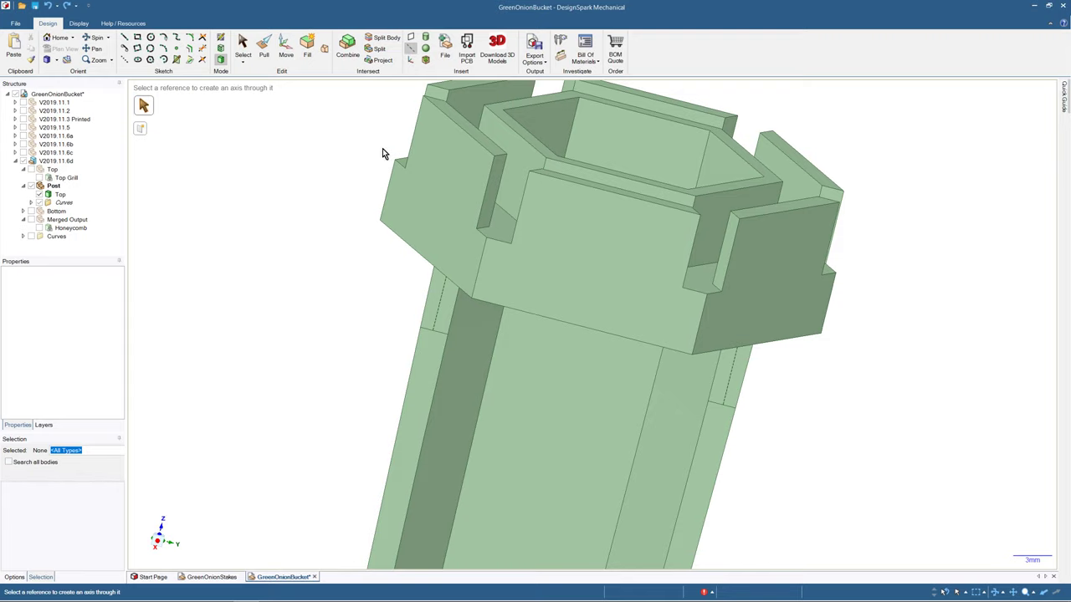
{"action": "middle_click_drag", "start_coordinate": [438, 373], "coordinate": [522, 333]}
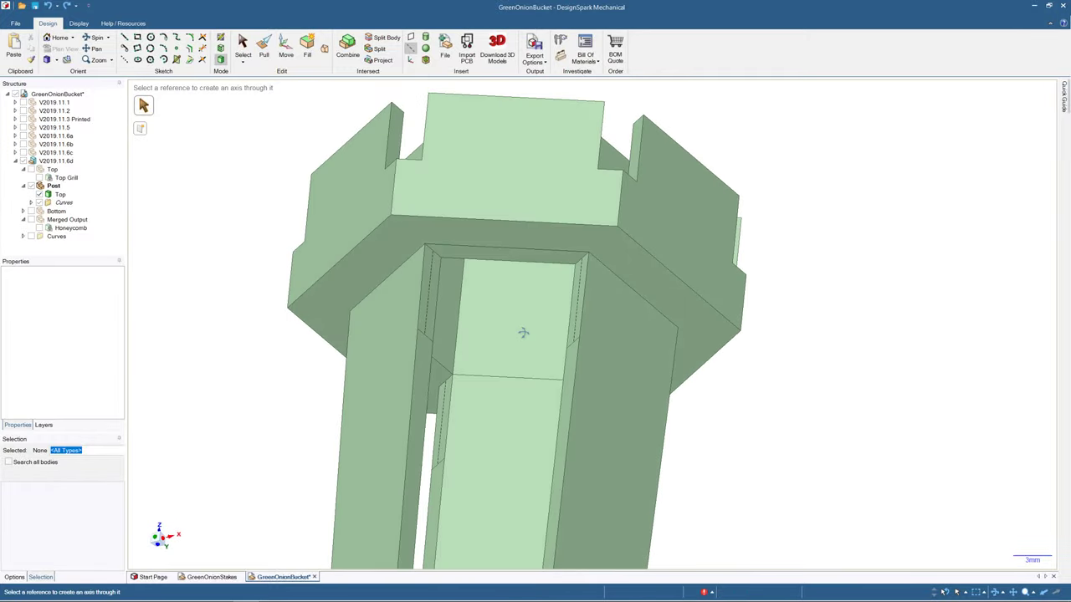
{"action": "scroll", "coordinate": [523, 334], "scroll_direction": "up", "scroll_amount": 5}
{"action": "scroll", "coordinate": [522, 335], "scroll_direction": "down", "scroll_amount": 9}
{"action": "middle_click_drag", "start_coordinate": [524, 335], "coordinate": [517, 254]}
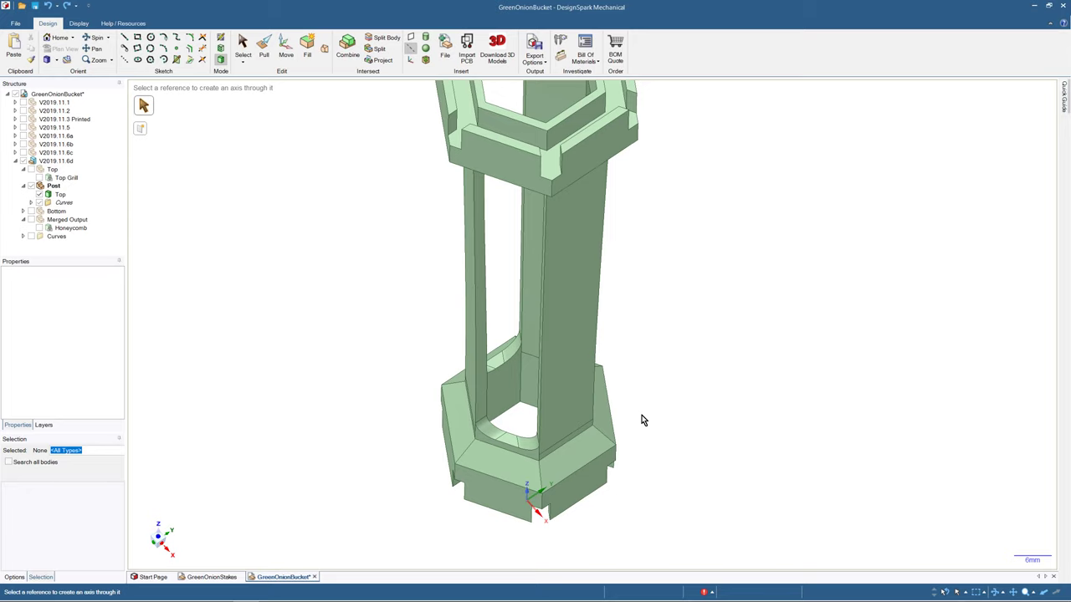
{"action": "mouse_move", "coordinate": [642, 419]}
{"action": "middle_mouse_down"}
{"action": "mouse_move", "coordinate": [634, 388]}
{"action": "mouse_move", "coordinate": [664, 223]}
{"action": "mouse_move", "coordinate": [656, 233]}
{"action": "mouse_move", "coordinate": [698, 232]}
{"action": "mouse_move", "coordinate": [645, 237]}
{"action": "middle_mouse_up"}
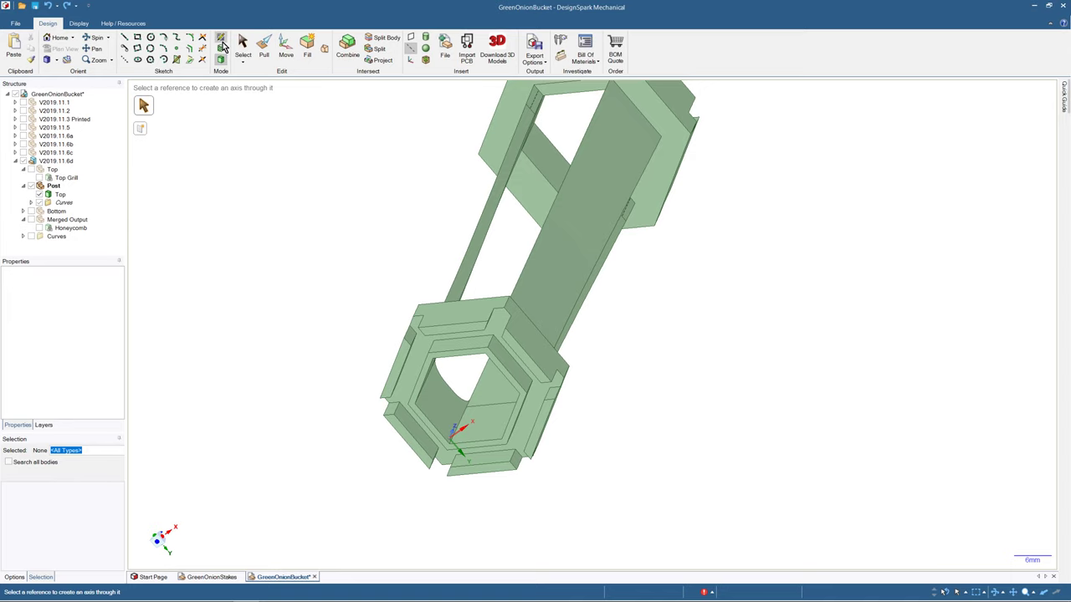
{"action": "left_click", "coordinate": [554, 91]}
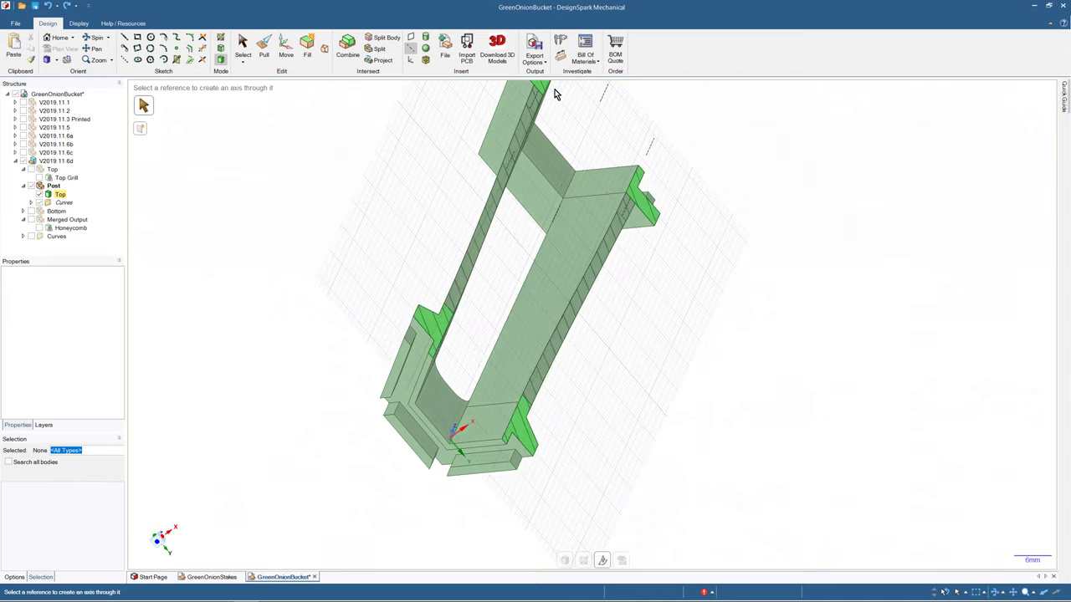
{"action": "scroll", "coordinate": [413, 177], "scroll_direction": "down", "scroll_amount": 3}
{"action": "middle_click_drag", "start_coordinate": [413, 177], "coordinate": [373, 95]}
{"action": "left_click", "coordinate": [221, 60]}
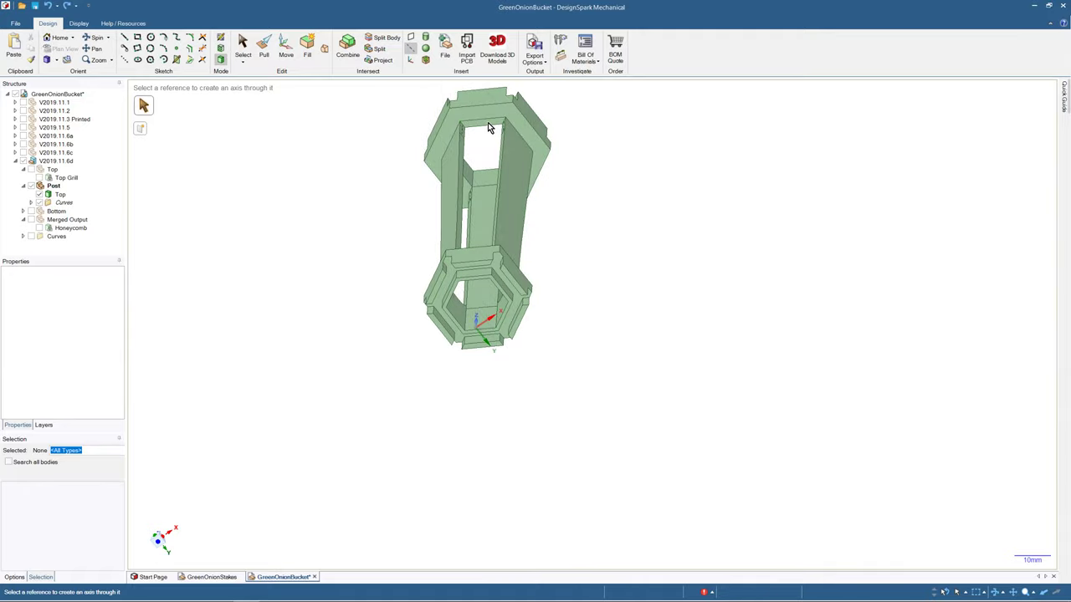
{"action": "key", "text": "x"}
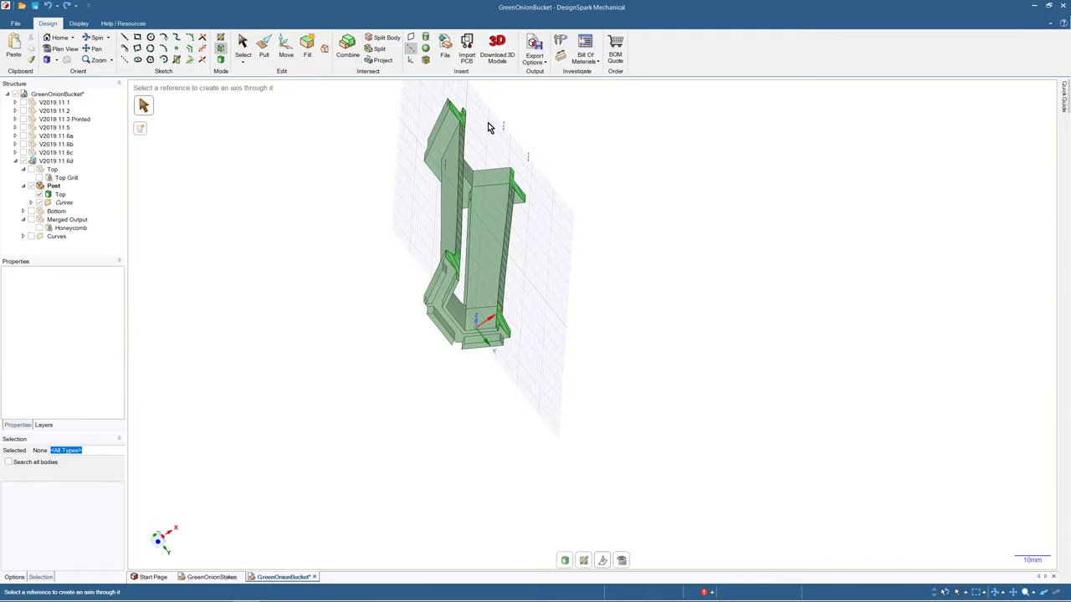
{"action": "left_click", "coordinate": [222, 61]}
- Try to pull the rail's marked side face section beneath the collar up to the facing section across the slot
{"action": "mouse_move", "coordinate": [329, 243]}
{"action": "middle_mouse_down"}
{"action": "mouse_move", "coordinate": [371, 258]}
{"action": "mouse_move", "coordinate": [325, 258]}
{"action": "middle_mouse_up"}
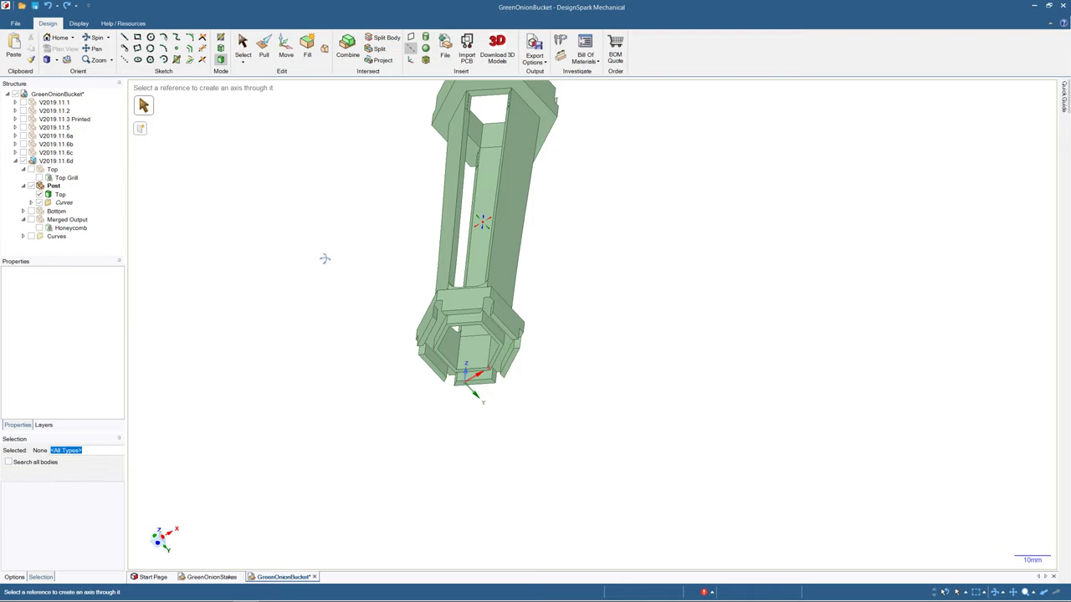
{"action": "middle_click_drag", "start_coordinate": [325, 258], "coordinate": [461, 243]}
{"action": "scroll", "coordinate": [458, 226], "scroll_direction": "up", "scroll_amount": 6}
{"action": "left_click", "coordinate": [263, 46]}
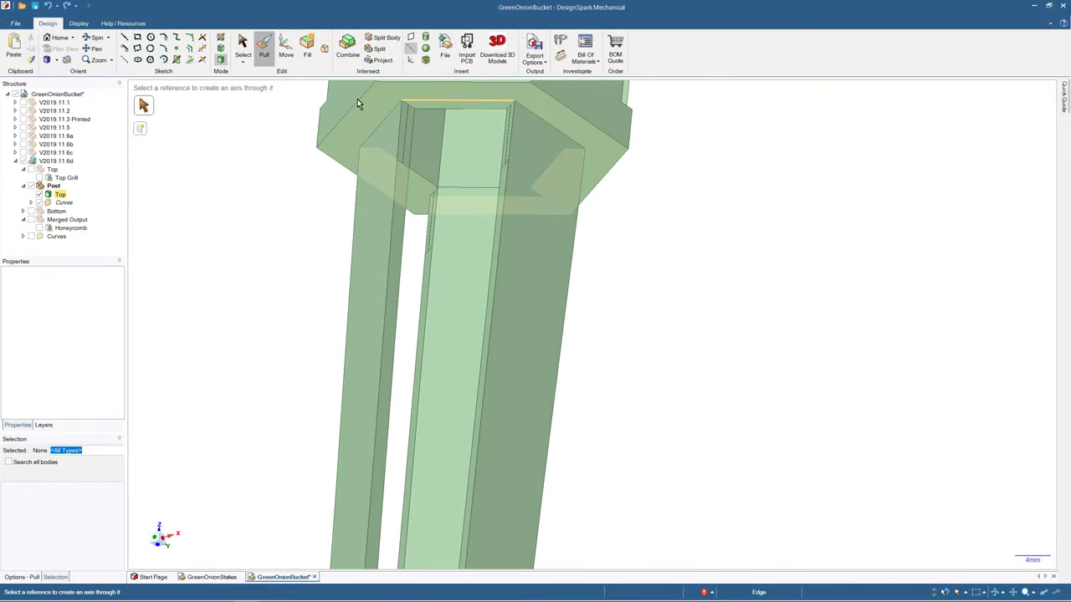
{"action": "left_click", "coordinate": [400, 127]}
{"action": "left_click", "coordinate": [405, 130]}
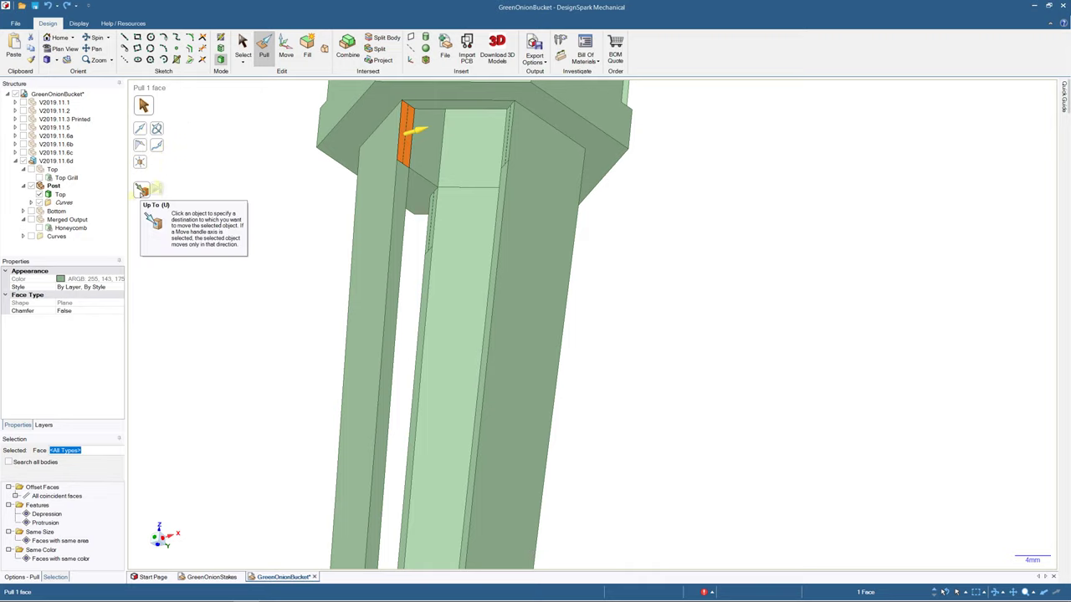
{"action": "left_click", "coordinate": [142, 191]}
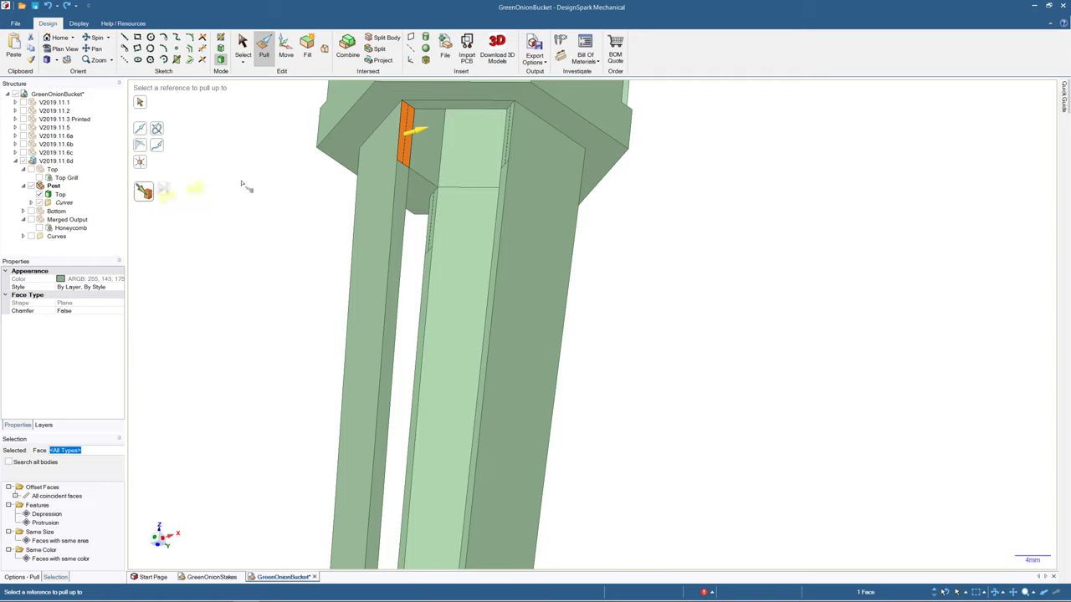
{"action": "left_click", "coordinate": [512, 147]}
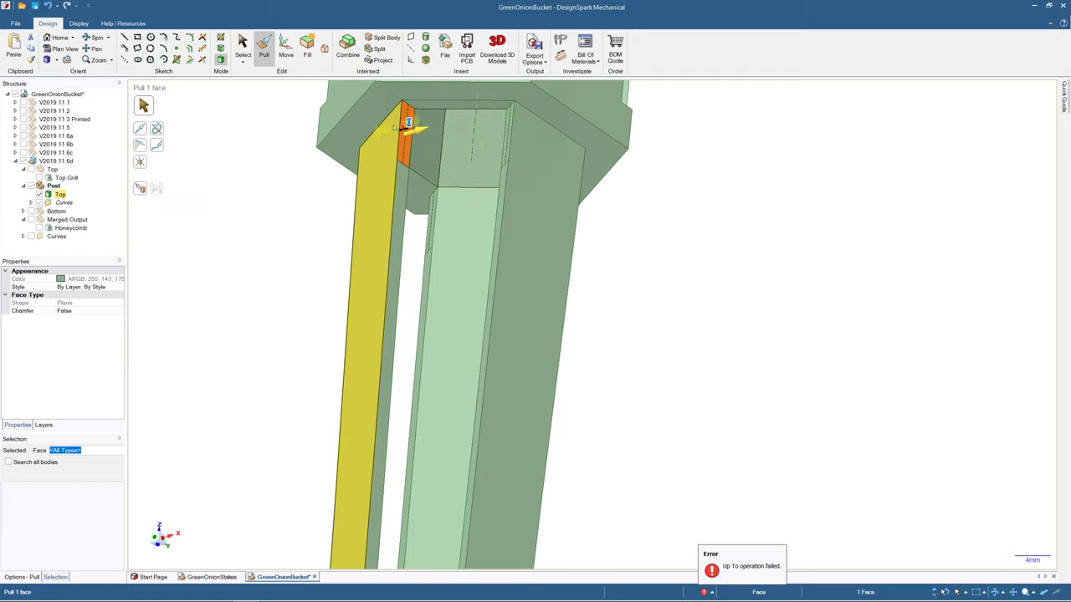
- Sweep the marked side face section partway along the collar underside's outer slot edge, and pull the block's end face slightly further across the slot
{"action": "left_click", "coordinate": [159, 147]}
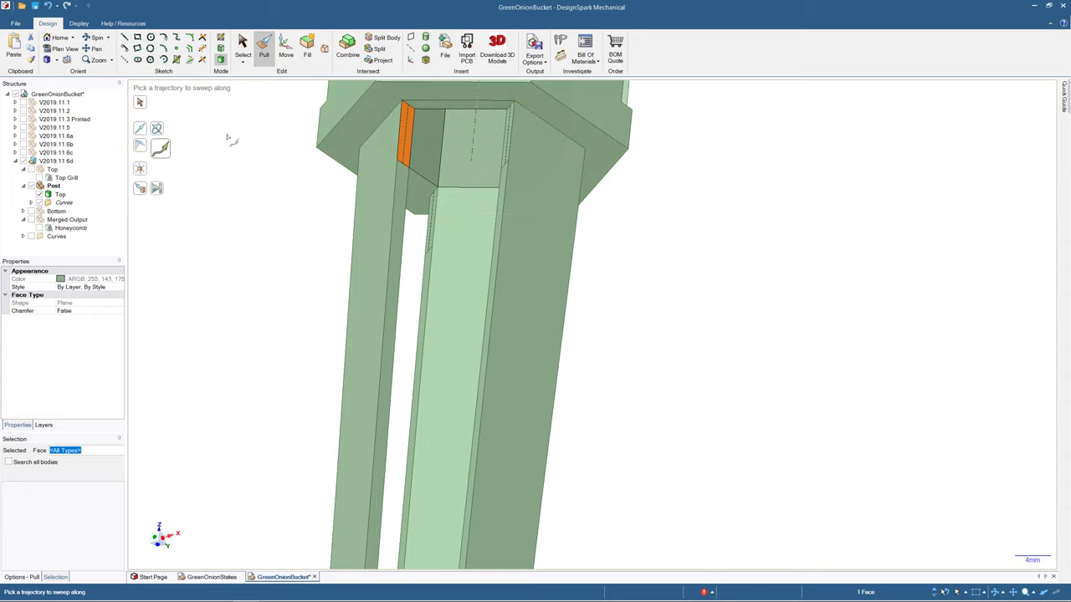
{"action": "left_click", "coordinate": [443, 103]}
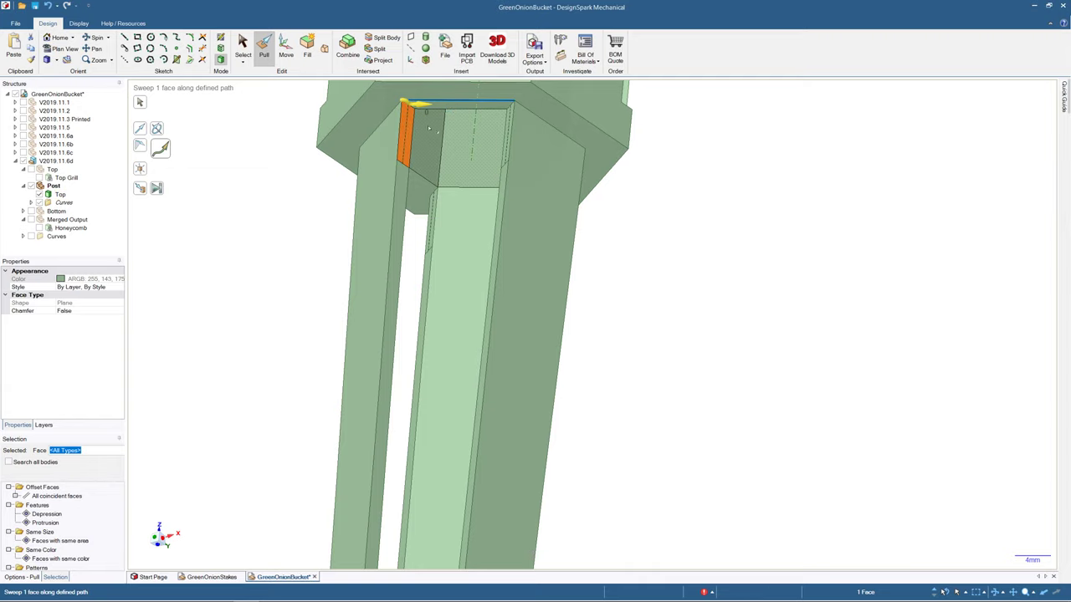
{"action": "left_click_drag", "start_coordinate": [418, 105], "coordinate": [424, 107]}
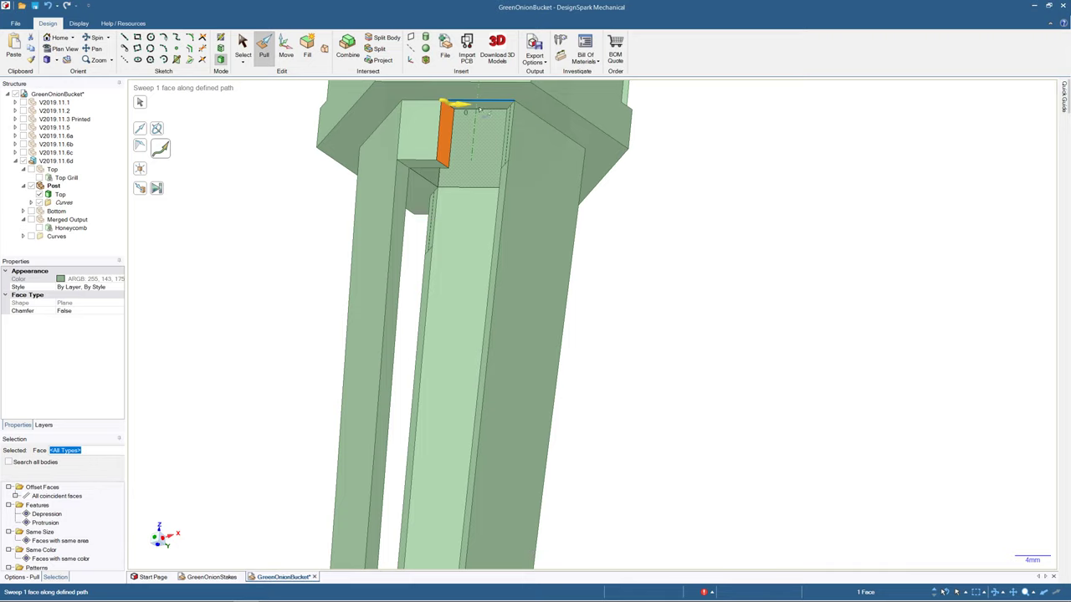
{"action": "left_click_drag", "start_coordinate": [504, 113], "coordinate": [518, 115]}
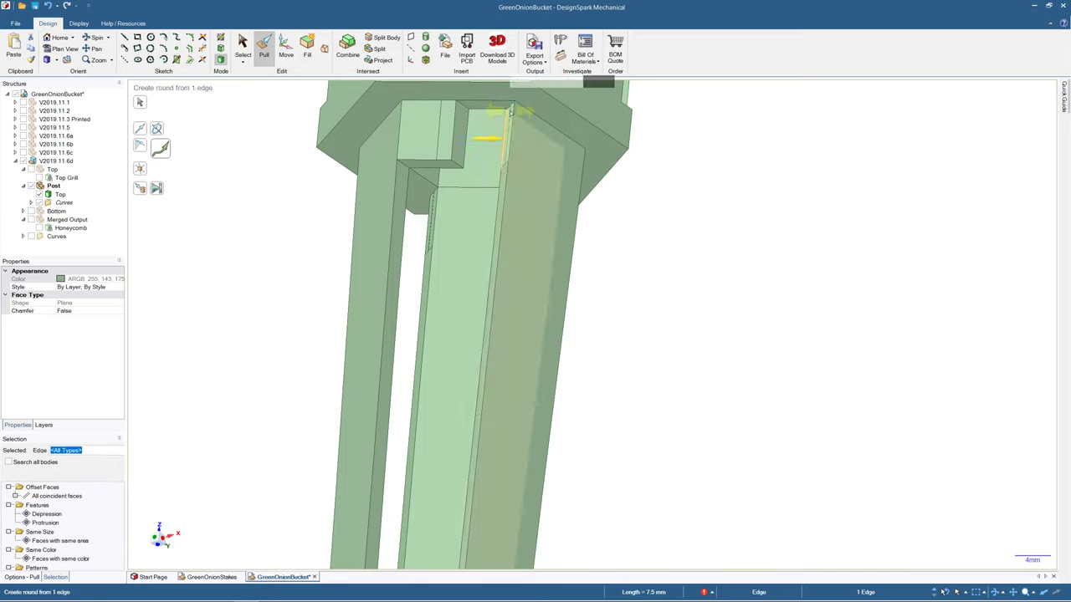
{"action": "left_click", "coordinate": [509, 122]}
{"action": "mouse_move", "coordinate": [469, 137]}
{"action": "middle_mouse_down"}
{"action": "mouse_move", "coordinate": [481, 77]}
{"action": "mouse_move", "coordinate": [469, 79]}
{"action": "mouse_move", "coordinate": [467, 63]}
{"action": "mouse_move", "coordinate": [461, 140]}
{"action": "mouse_move", "coordinate": [440, 138]}
{"action": "middle_mouse_up"}
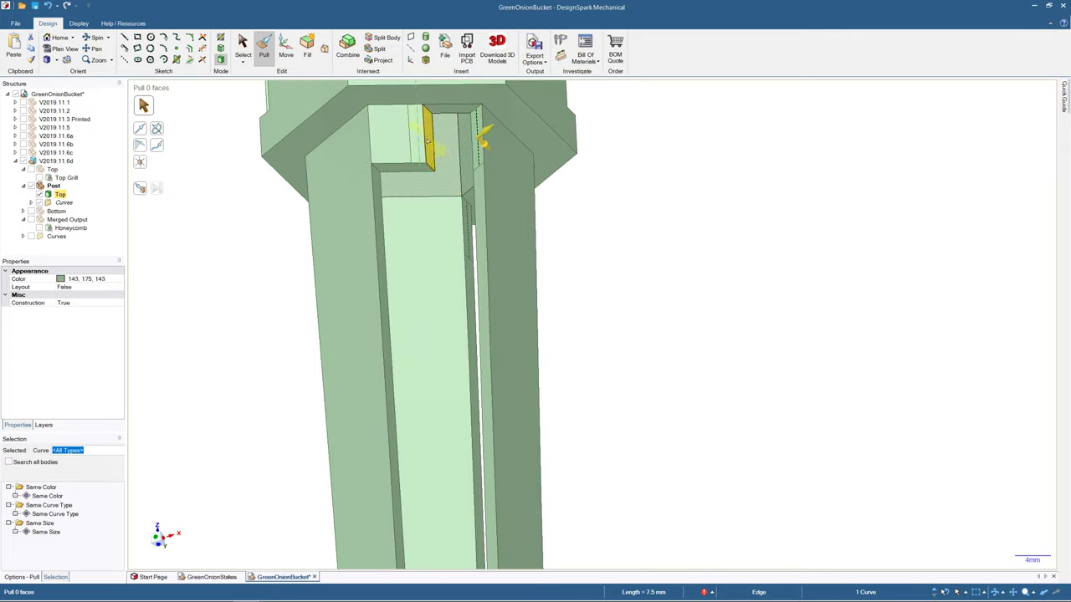
{"action": "left_click", "coordinate": [428, 139]}
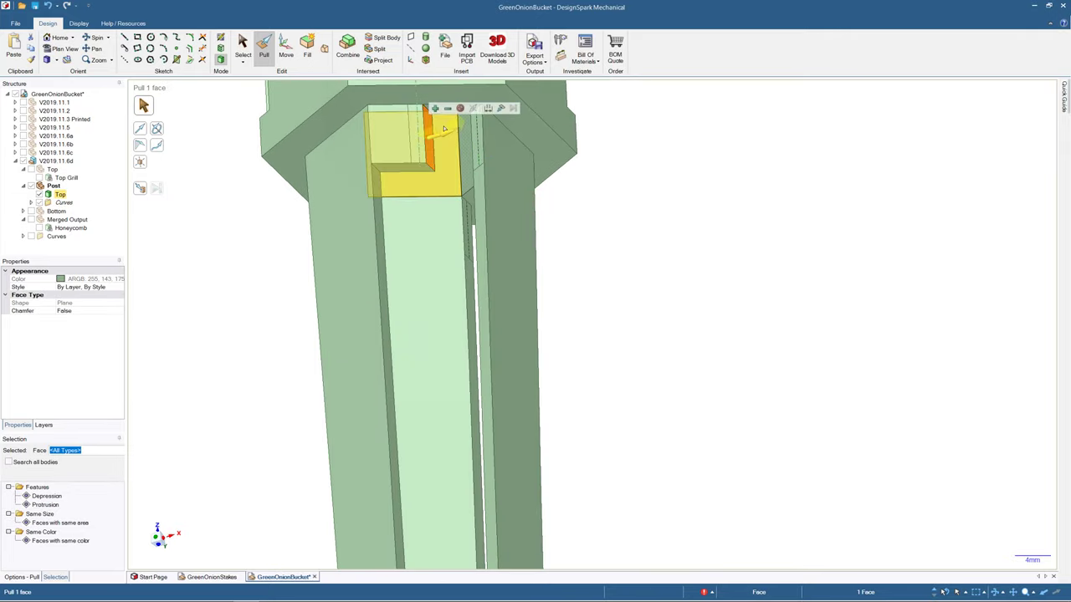
{"action": "mouse_move", "coordinate": [432, 135]}
{"action": "left_mouse_down"}
{"action": "mouse_move", "coordinate": [493, 116]}
{"action": "mouse_move", "coordinate": [437, 124]}
{"action": "mouse_move", "coordinate": [470, 130]}
{"action": "mouse_move", "coordinate": [425, 130]}
{"action": "left_mouse_up"}
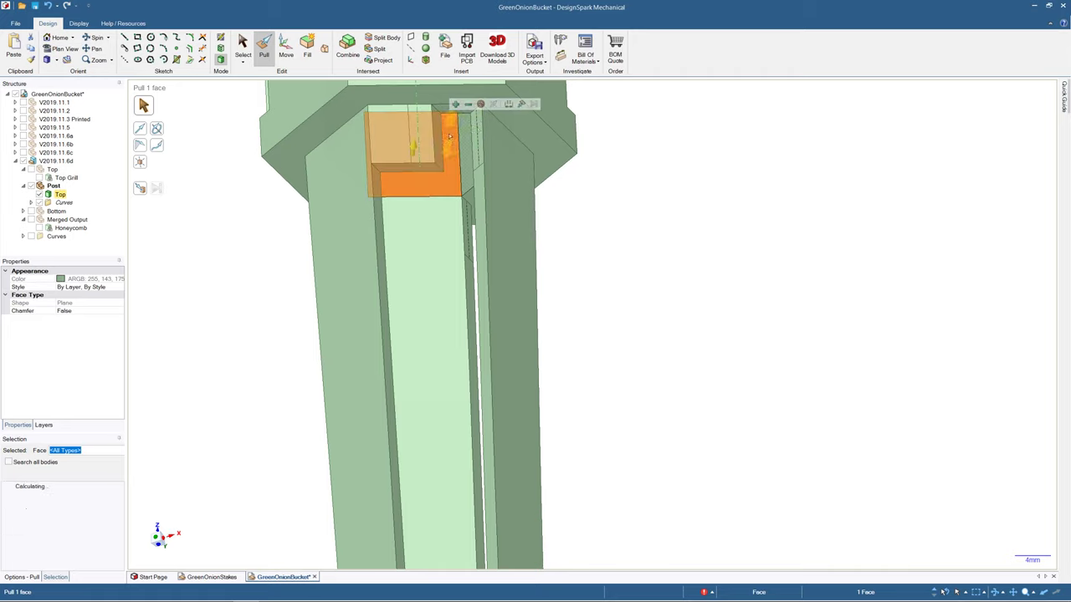
- Try to pull the inner wall face behind the block up to the neighbouring rail's marked section, and undo the attempt
{"action": "left_click", "coordinate": [521, 104]}
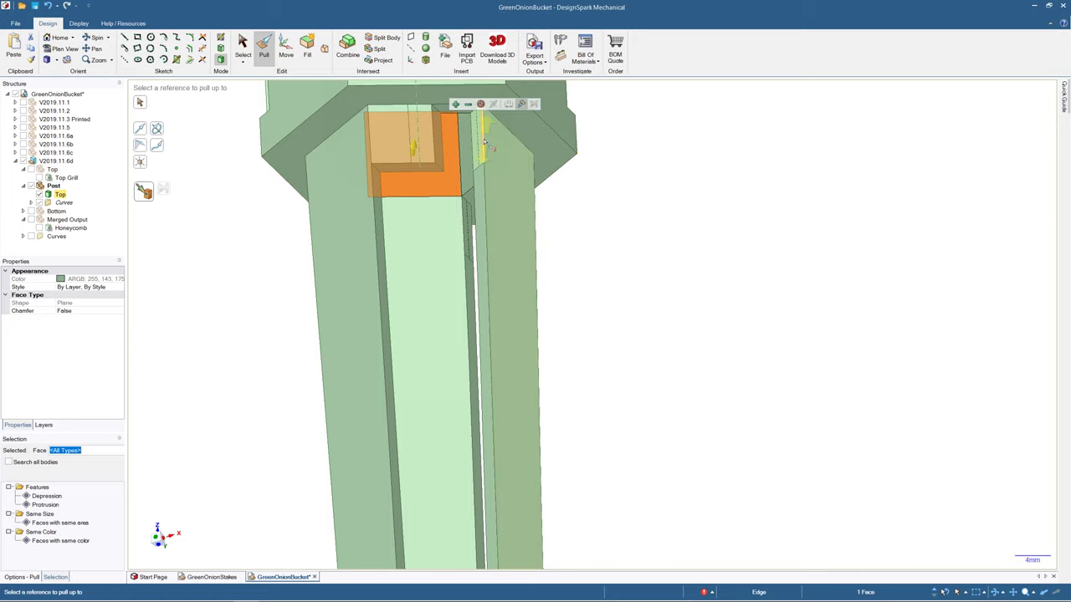
{"action": "left_click", "coordinate": [483, 142]}
{"action": "middle_click_drag", "start_coordinate": [387, 532], "coordinate": [456, 435]}
{"action": "scroll", "coordinate": [449, 167], "scroll_direction": "down", "scroll_amount": 1}
{"action": "key", "text": "ctrl+z"}
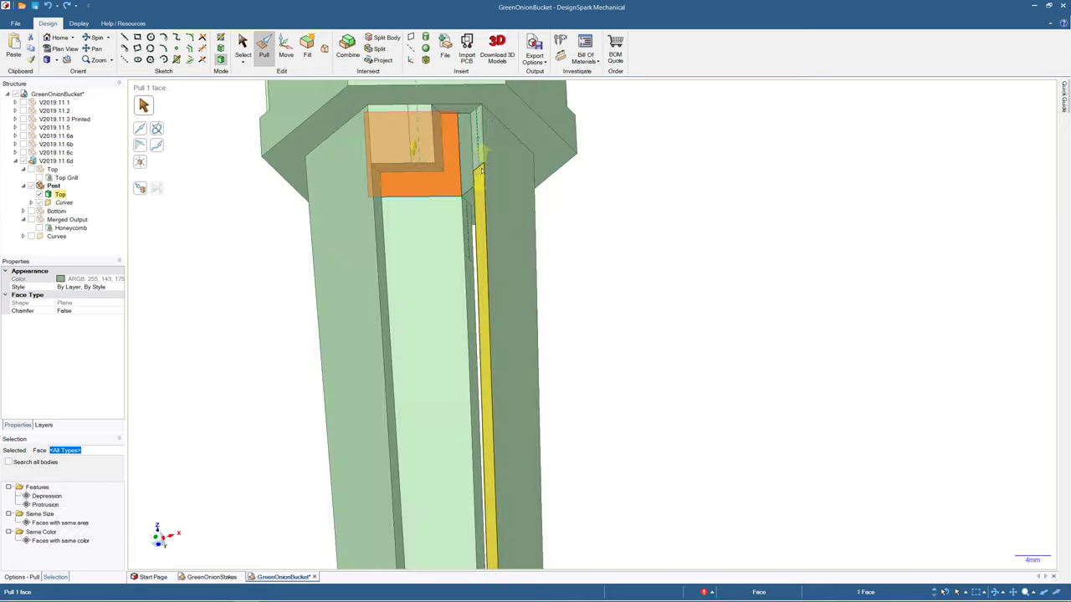
- Try to pull the block's end face up to the facing marked side section of the neighbouring rail
{"action": "left_click", "coordinate": [441, 138]}
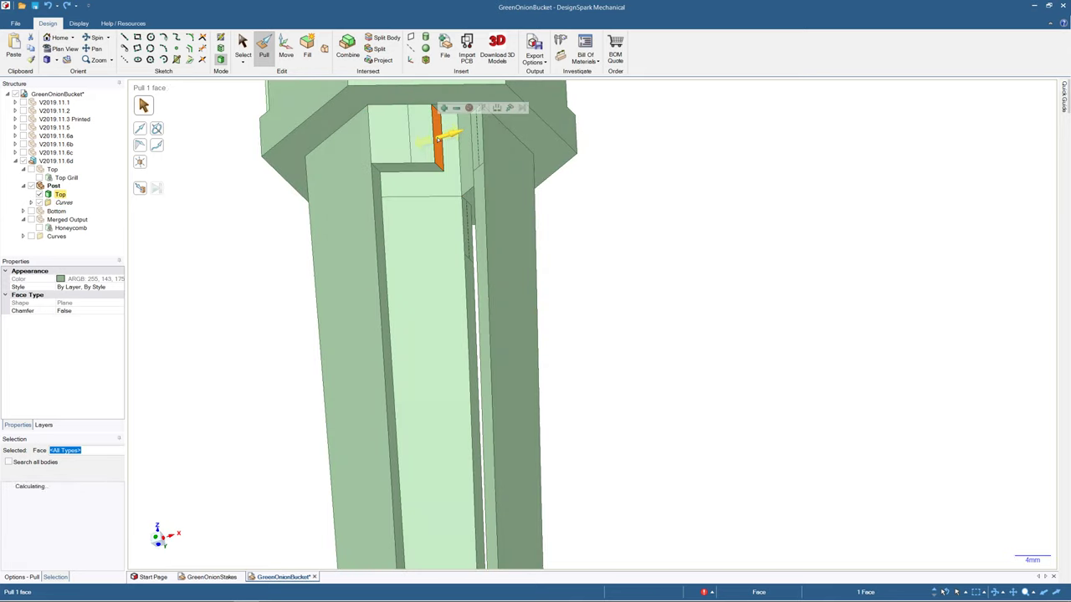
{"action": "left_click", "coordinate": [513, 109]}
{"action": "left_click", "coordinate": [480, 130]}
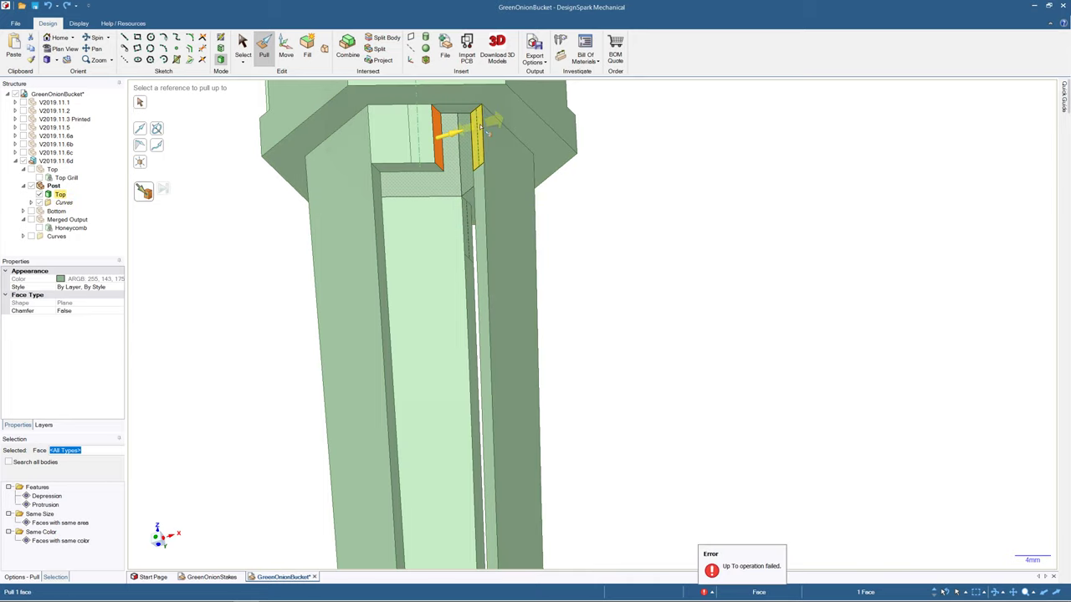
{"action": "key", "text": "Escape"}
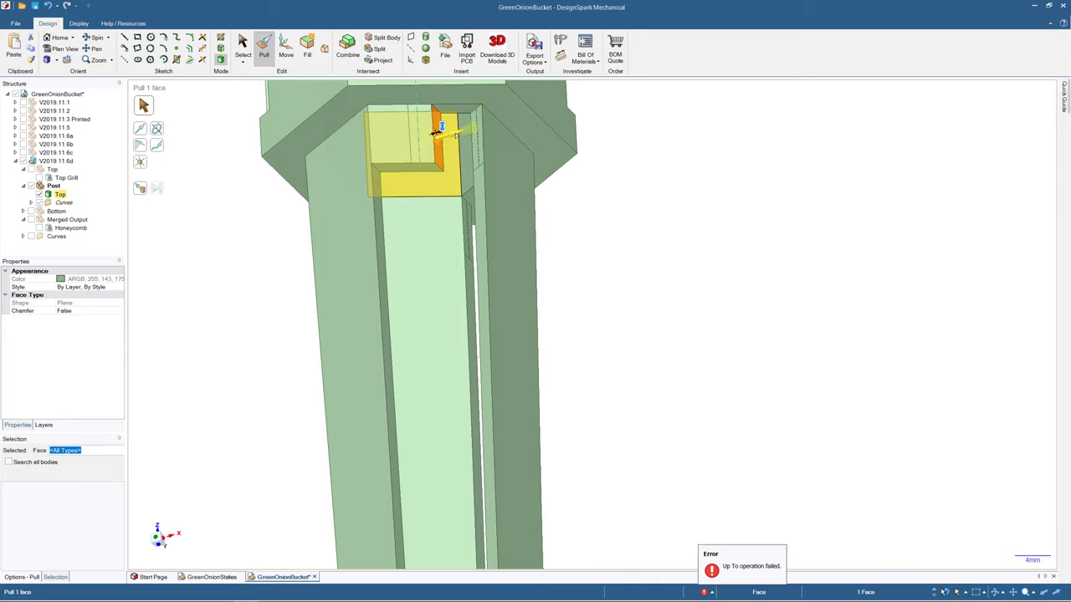
- Try to pull the block's L-shaped face beneath the collar up to the neighbouring rail's marked side section
{"action": "left_click", "coordinate": [436, 131]}
{"action": "left_click", "coordinate": [527, 105]}
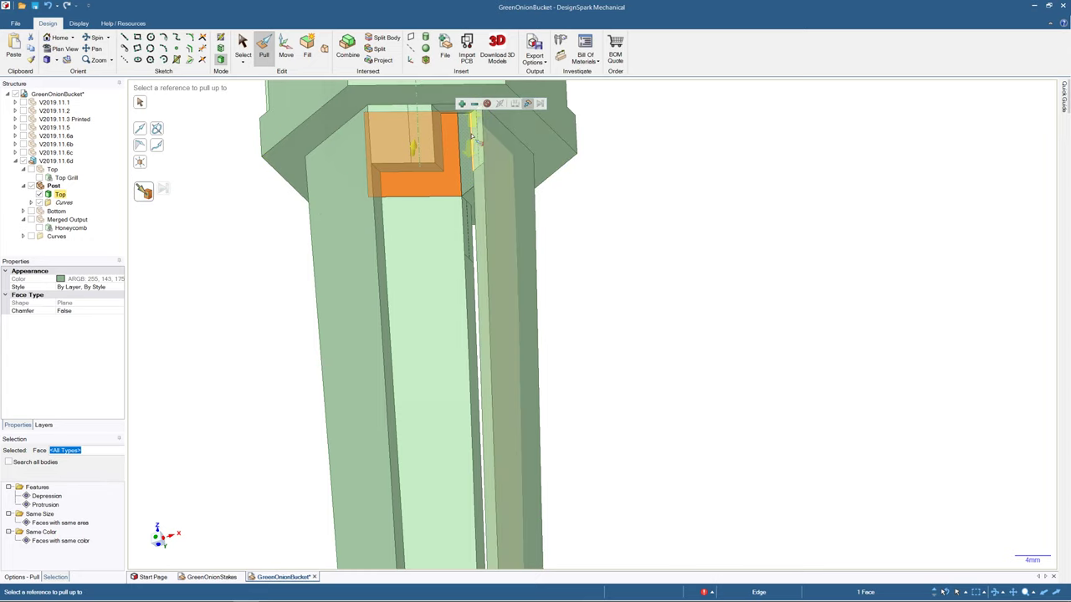
{"action": "left_click", "coordinate": [472, 136]}
{"action": "middle_click_drag", "start_coordinate": [504, 177], "coordinate": [539, 122]}
{"action": "scroll", "coordinate": [523, 264], "scroll_direction": "down", "scroll_amount": 6}
{"action": "middle_click_drag", "start_coordinate": [540, 273], "coordinate": [535, 320]}
- Undo the last pulls and the sweep so the block in the slot beneath the collar is removed
{"action": "key", "text": "ctrl+z"}
{"action": "key", "text": "ctrl+z"}
{"action": "key", "text": "ctrl+z"}
{"action": "key", "text": "ctrl+z"}
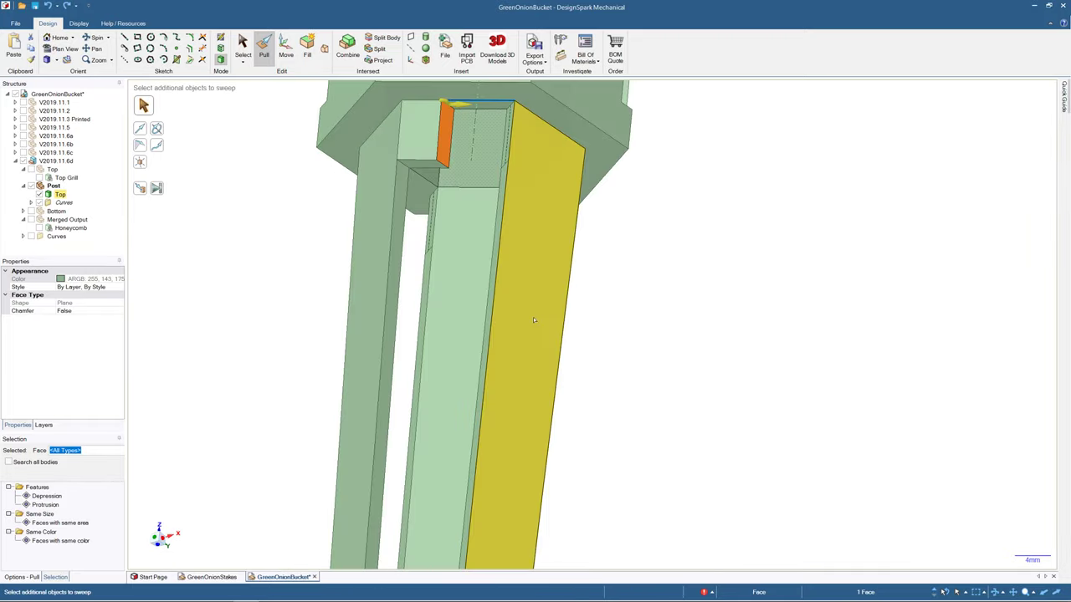
{"action": "key", "text": "ctrl+z"}
{"action": "middle_click_drag", "start_coordinate": [606, 261], "coordinate": [616, 235]}
{"action": "left_click", "coordinate": [695, 128]}
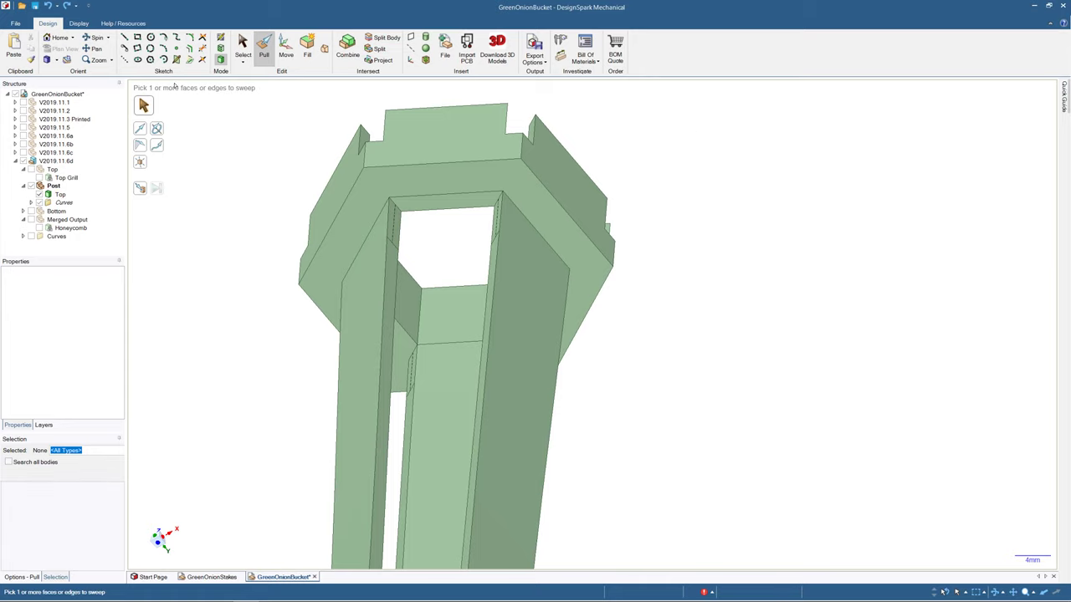
- Try to start a construction line sketch on a plane cutting across the three rails just beneath the collar
{"action": "left_click", "coordinate": [125, 38]}
{"action": "left_click", "coordinate": [402, 250]}
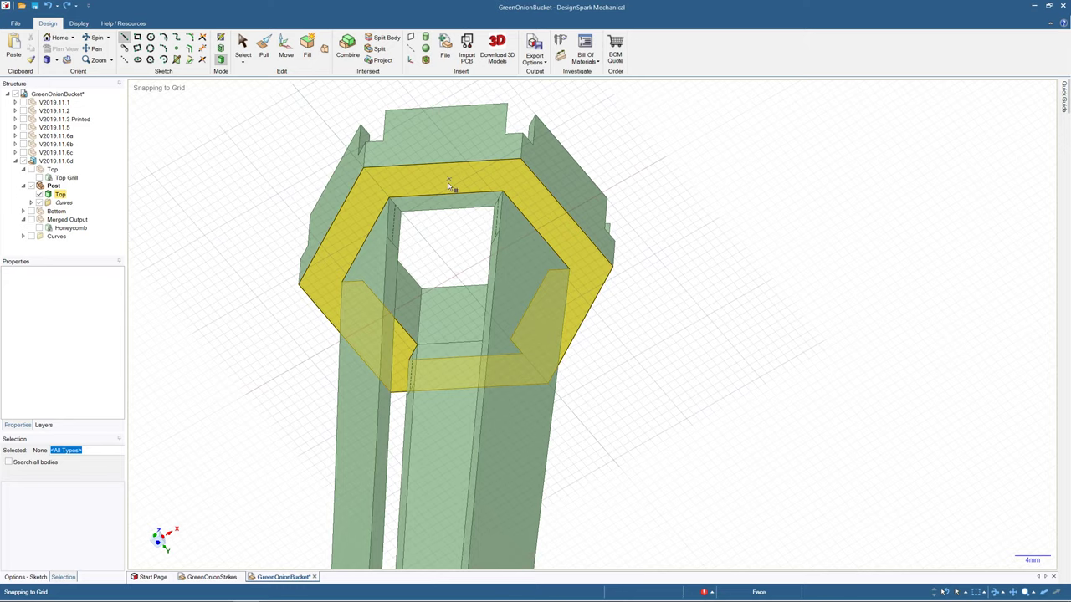
{"action": "scroll", "coordinate": [448, 186], "scroll_direction": "down", "scroll_amount": 7}
{"action": "middle_click_drag", "start_coordinate": [448, 186], "coordinate": [636, 357]}
{"action": "scroll", "coordinate": [502, 268], "scroll_direction": "up", "scroll_amount": 5}
{"action": "middle_click_drag", "start_coordinate": [438, 167], "coordinate": [541, 395], "text": "shift"}
{"action": "scroll", "coordinate": [540, 391], "scroll_direction": "down", "scroll_amount": 4}
{"action": "scroll", "coordinate": [540, 386], "scroll_direction": "up", "scroll_amount": 3}
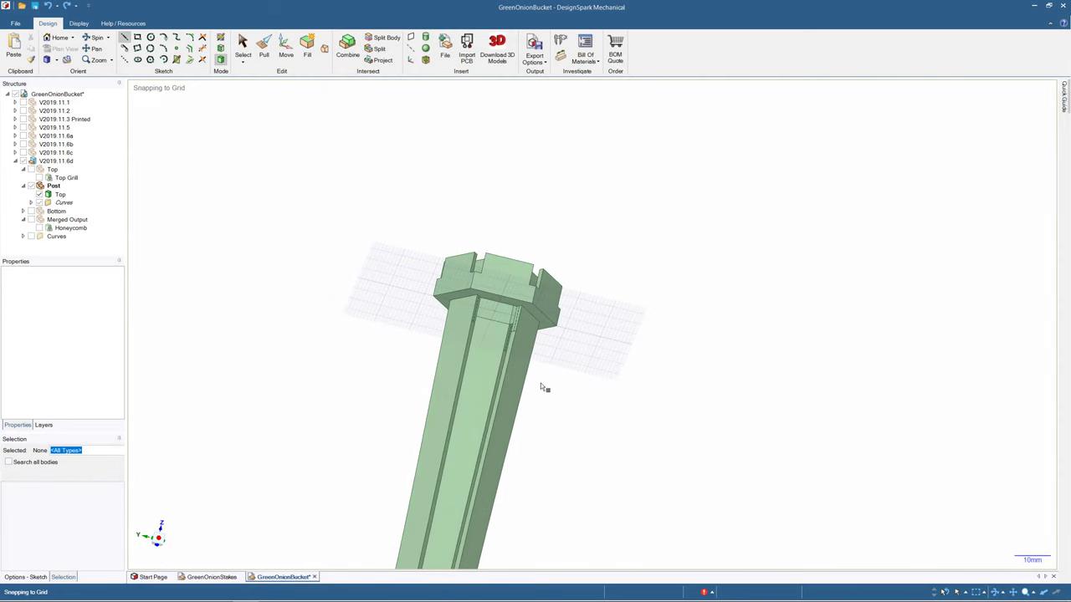
{"action": "scroll", "coordinate": [545, 388], "scroll_direction": "up", "scroll_amount": 3}
{"action": "left_click", "coordinate": [469, 179]}
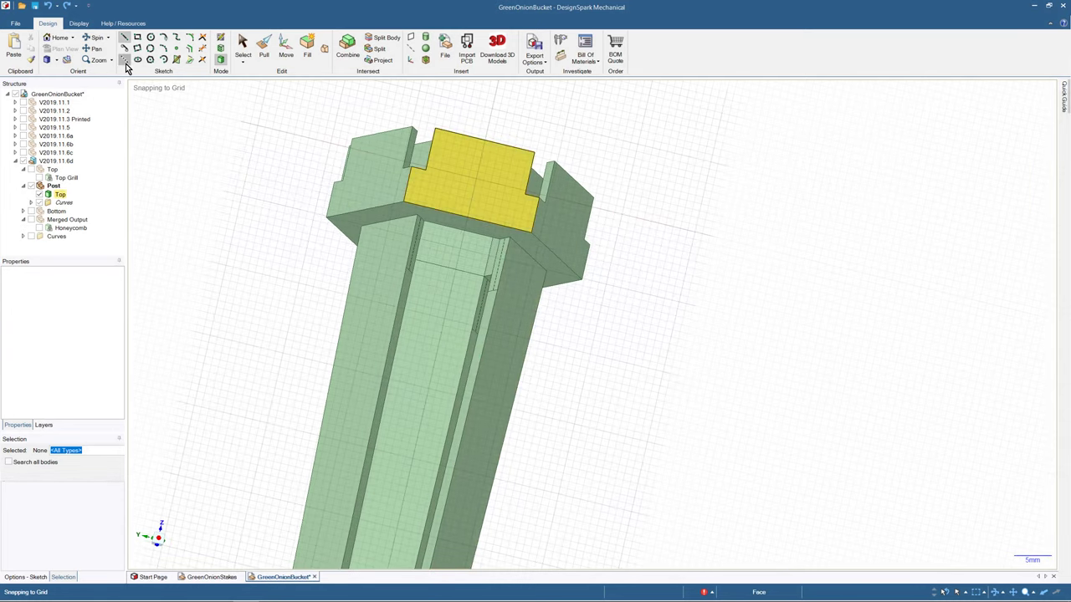
{"action": "left_click", "coordinate": [126, 62]}
{"action": "left_click", "coordinate": [410, 269]}
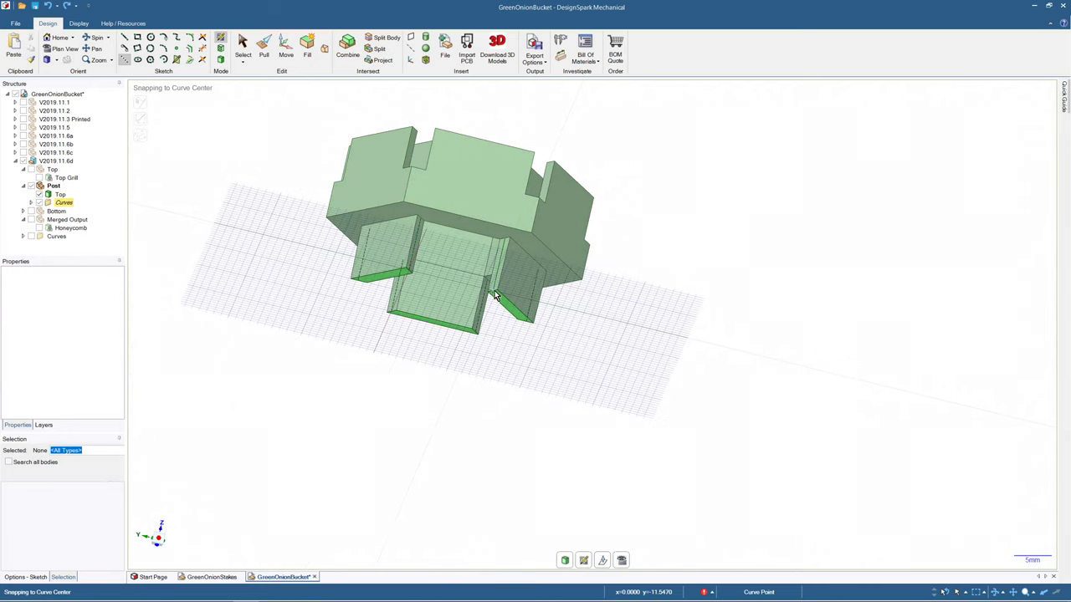
{"action": "key", "text": "v"}
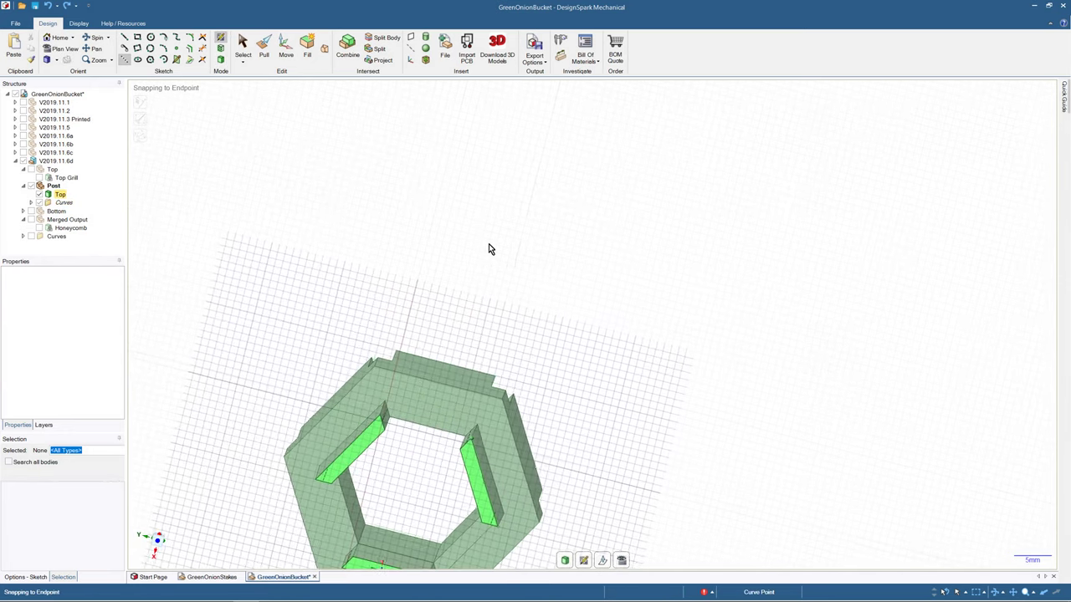
{"action": "middle_click_drag", "start_coordinate": [416, 332], "coordinate": [492, 201], "text": "shift"}
{"action": "mouse_move", "coordinate": [482, 241]}
{"action": "middle_mouse_down"}
{"action": "mouse_move", "coordinate": [481, 216]}
{"action": "mouse_move", "coordinate": [468, 291]}
{"action": "mouse_move", "coordinate": [480, 242]}
{"action": "middle_mouse_up"}
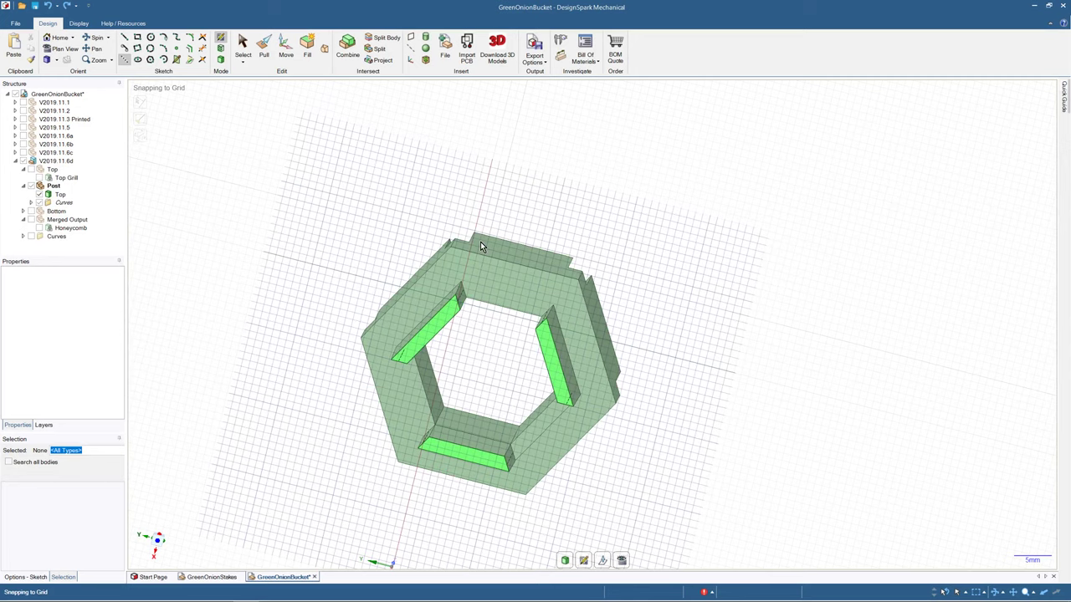
- Try to sketch a six-sided polygon centred on the outer corner of a cut rail, viewed in plan
{"action": "left_click", "coordinate": [151, 60]}
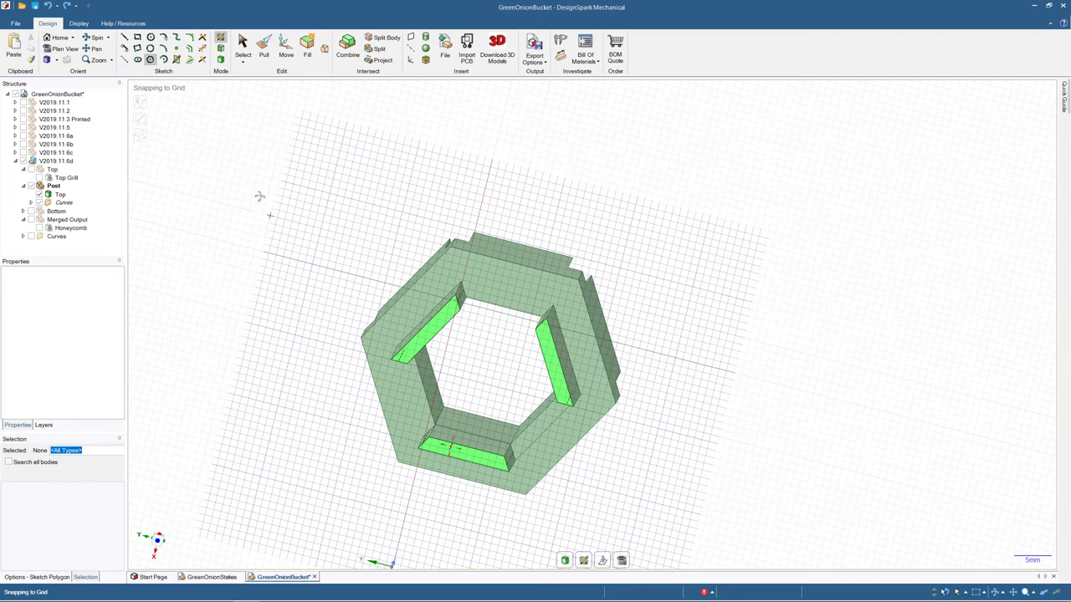
{"action": "middle_click_drag", "start_coordinate": [259, 196], "coordinate": [266, 319]}
{"action": "middle_click_drag", "start_coordinate": [268, 307], "coordinate": [268, 203]}
{"action": "middle_click_drag", "start_coordinate": [450, 300], "coordinate": [424, 177], "text": "ctrl"}
{"action": "middle_click_drag", "start_coordinate": [441, 264], "coordinate": [445, 255]}
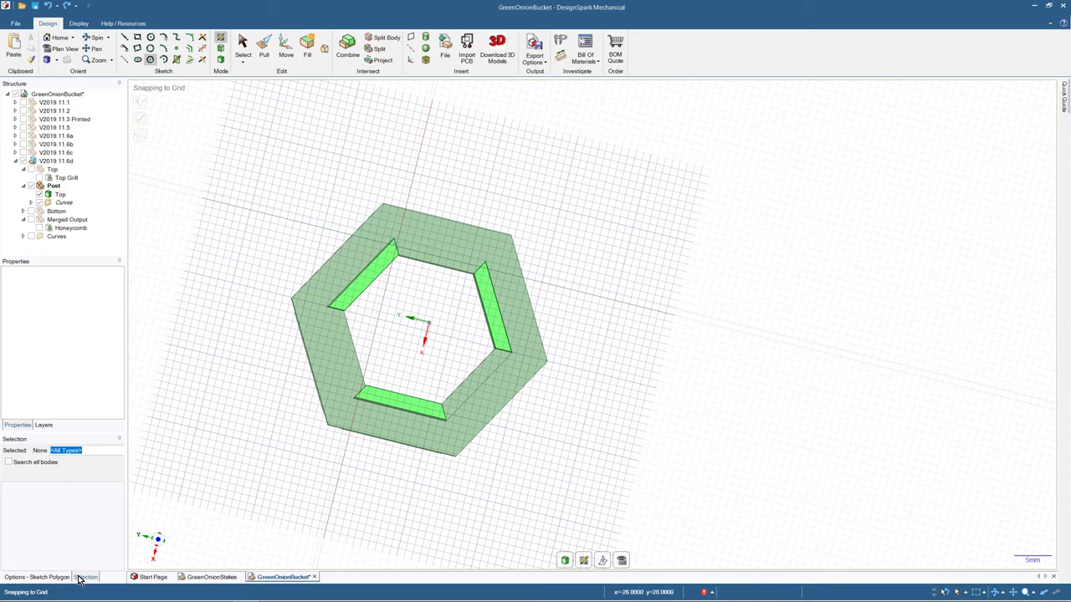
{"action": "left_click", "coordinate": [45, 577]}
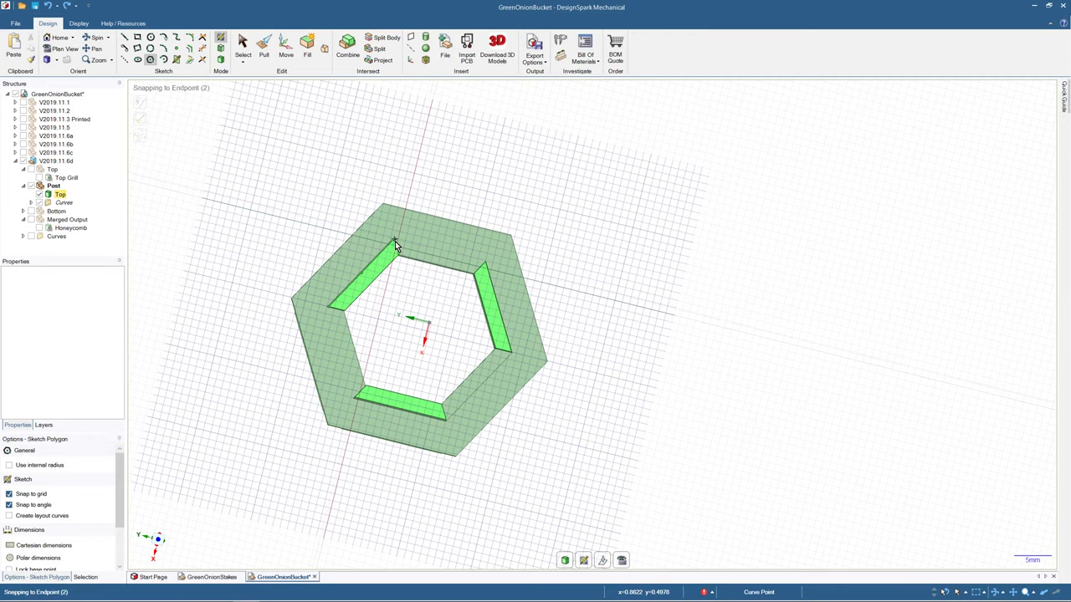
{"action": "scroll", "coordinate": [395, 241], "scroll_direction": "up", "scroll_amount": 5}
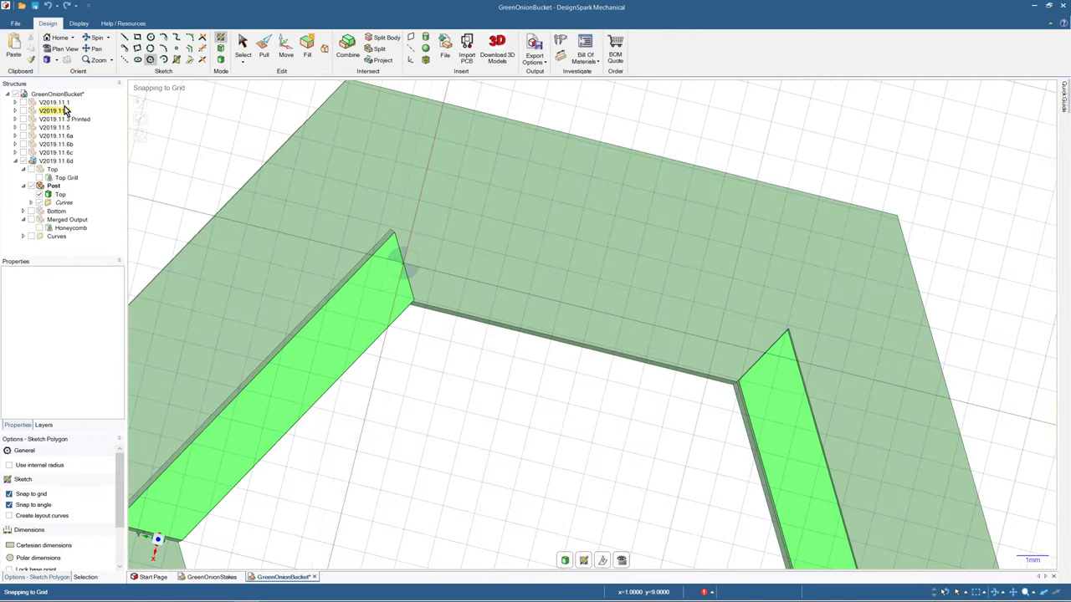
{"action": "left_click", "coordinate": [66, 50]}
{"action": "middle_click_drag", "start_coordinate": [401, 307], "coordinate": [378, 218], "text": "shift"}
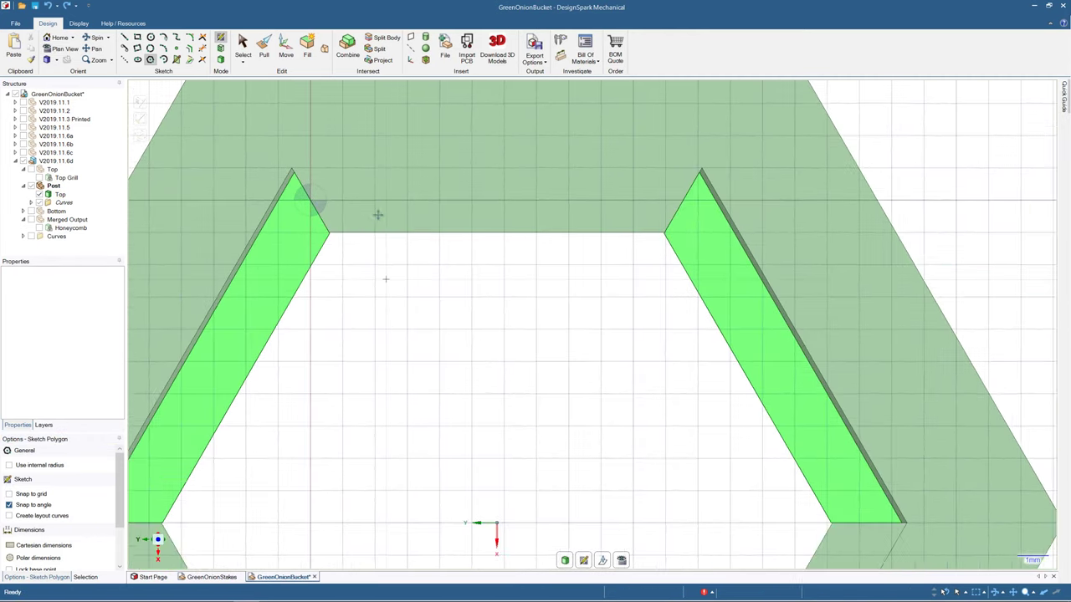
{"action": "scroll", "coordinate": [382, 263], "scroll_direction": "down", "scroll_amount": 5}
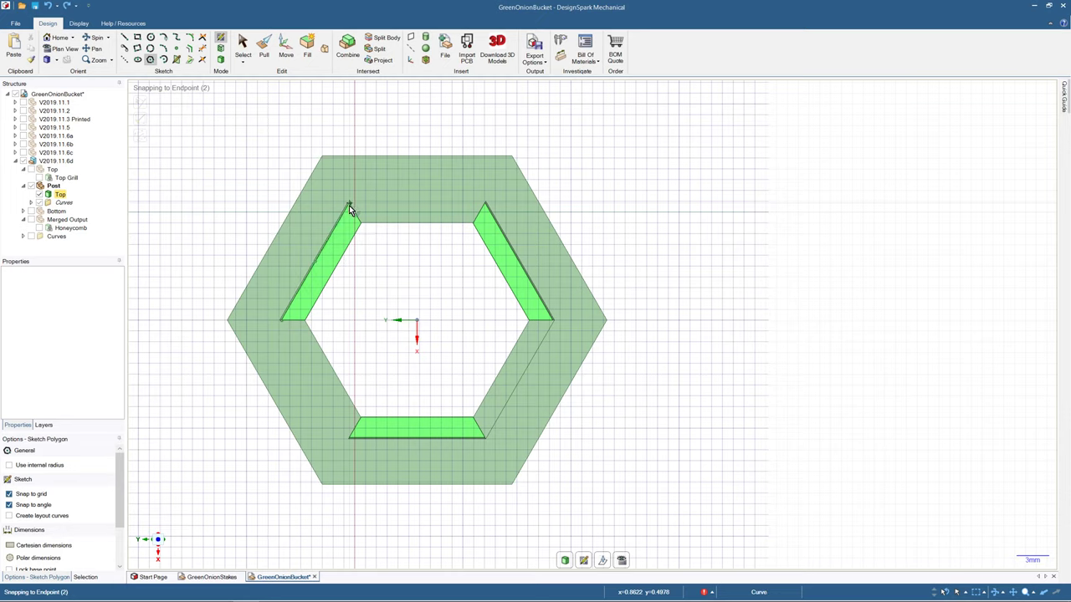
{"action": "left_click", "coordinate": [349, 203]}
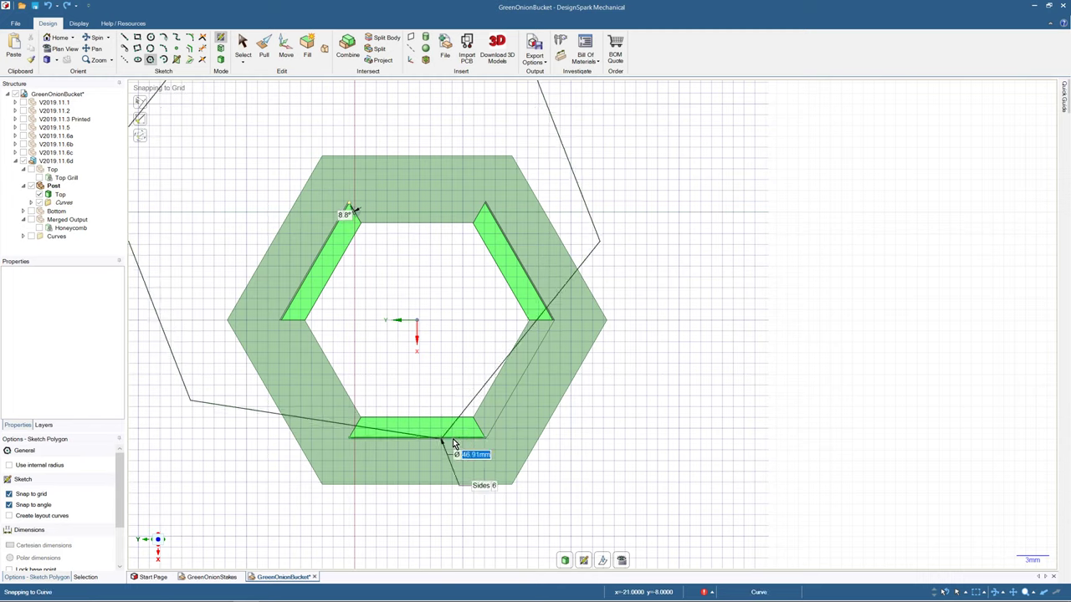
{"action": "key", "text": "Escape"}
- Try six-sided polygons using the internal radius from the rail corner and the post's centre, and return to 3D mode
{"action": "left_click", "coordinate": [17, 466]}
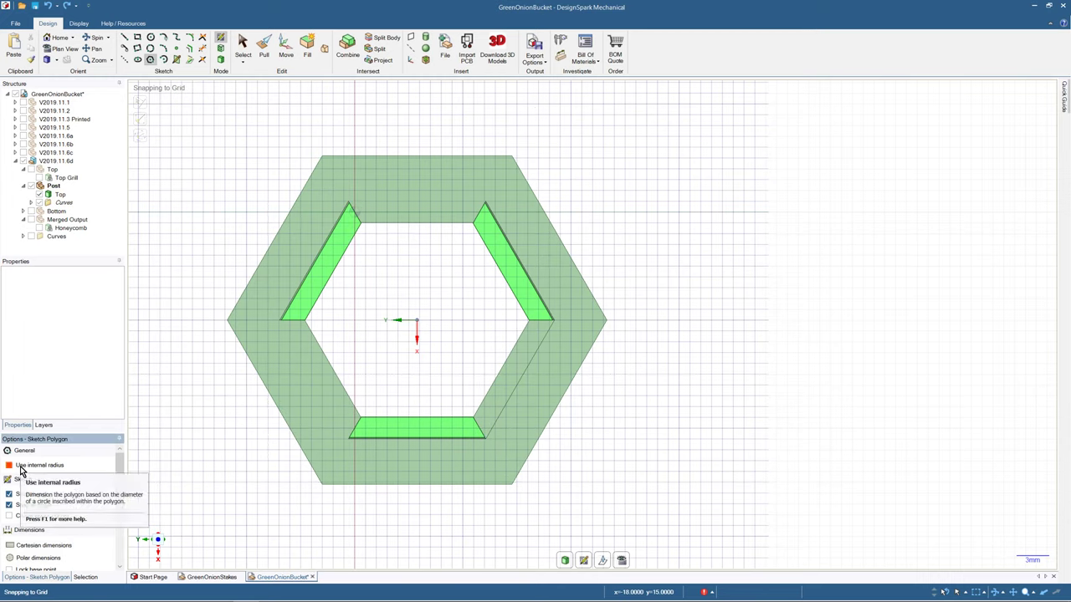
{"action": "left_click", "coordinate": [351, 208]}
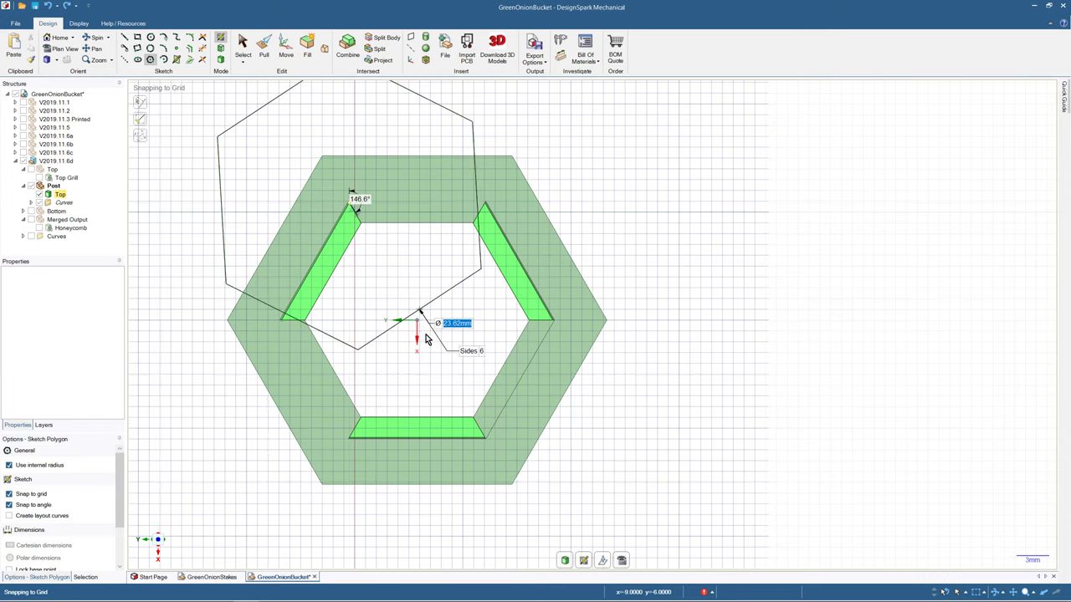
{"action": "key", "text": "Escape"}
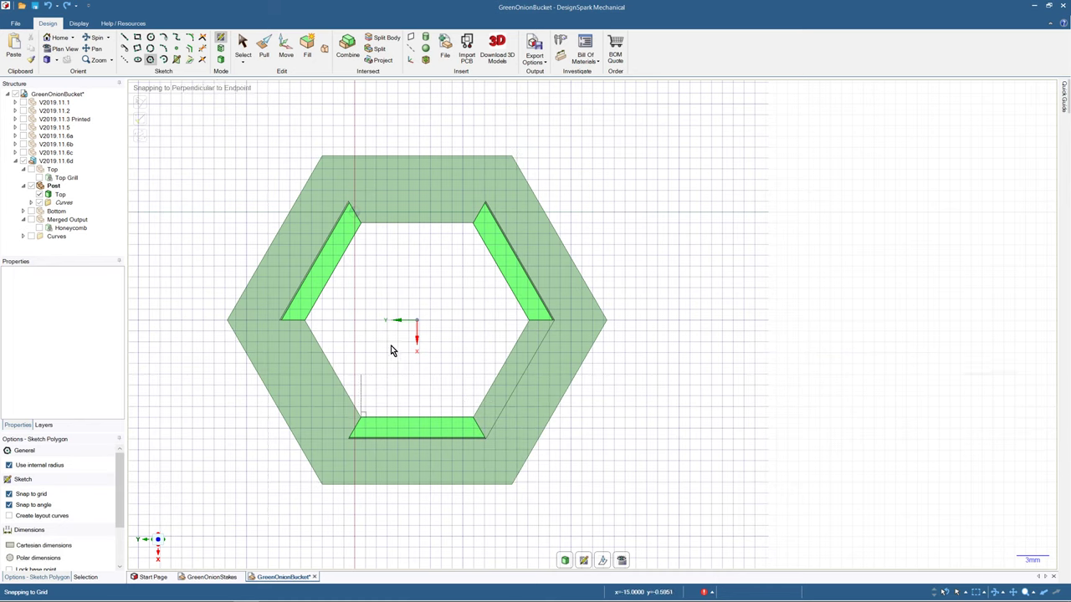
{"action": "left_click", "coordinate": [417, 321]}
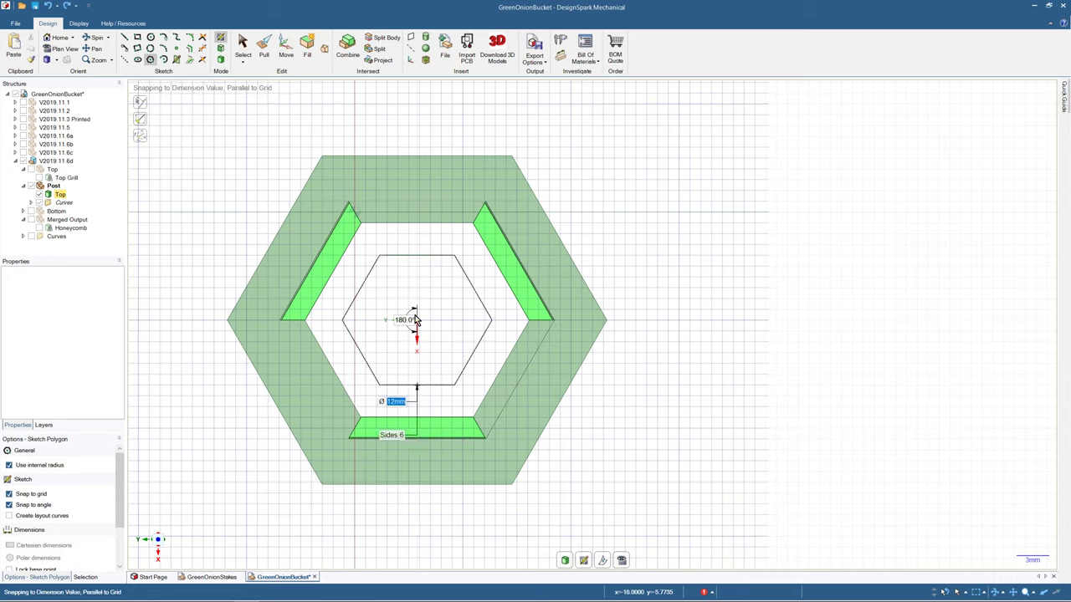
{"action": "mouse_move", "coordinate": [409, 250]}
{"action": "middle_mouse_down"}
{"action": "mouse_move", "coordinate": [386, 306]}
{"action": "mouse_move", "coordinate": [408, 178]}
{"action": "mouse_move", "coordinate": [397, 351]}
{"action": "mouse_move", "coordinate": [397, 255]}
{"action": "middle_mouse_up"}
{"action": "scroll", "coordinate": [399, 275], "scroll_direction": "down", "scroll_amount": 5}
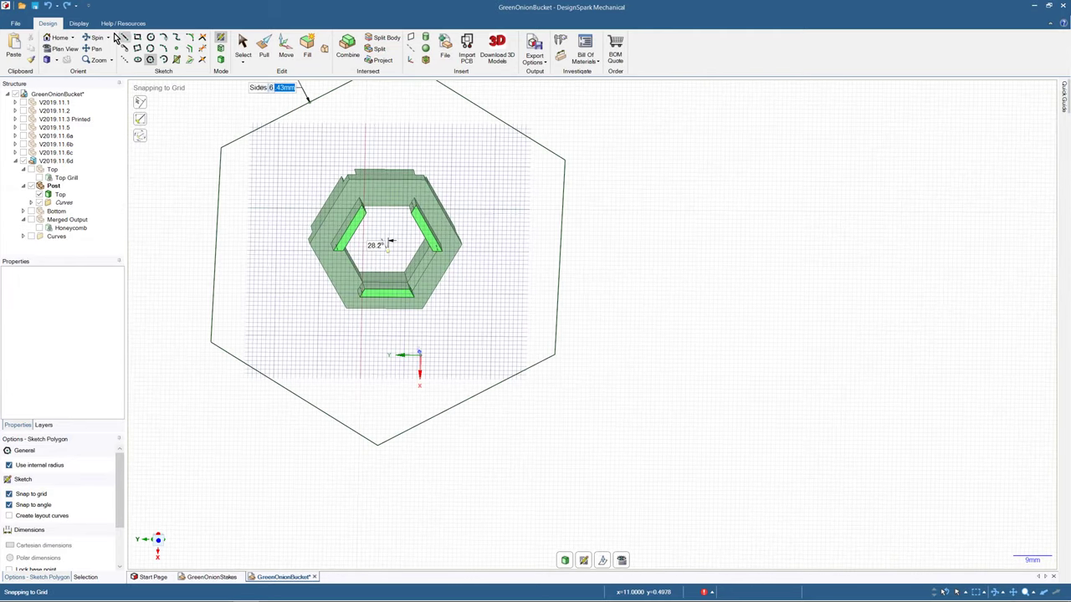
{"action": "left_click", "coordinate": [242, 46]}
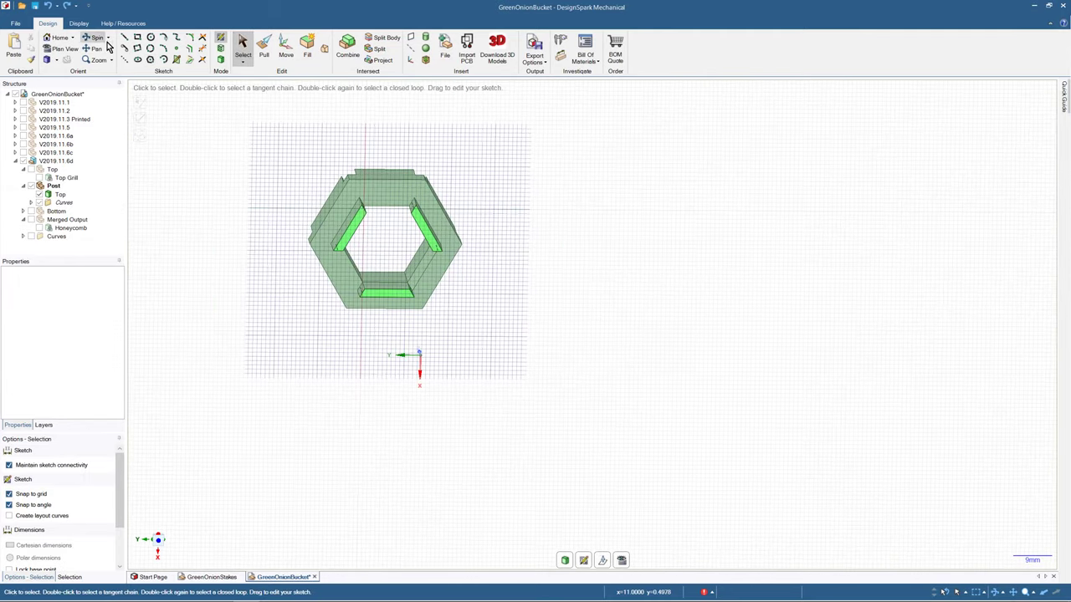
{"action": "left_click", "coordinate": [220, 59]}
- Hide the curves of the Post component
{"action": "mouse_move", "coordinate": [365, 208]}
{"action": "middle_mouse_down"}
{"action": "mouse_move", "coordinate": [321, 257]}
{"action": "mouse_move", "coordinate": [344, 246]}
{"action": "mouse_move", "coordinate": [341, 282]}
{"action": "middle_mouse_up"}
{"action": "left_click", "coordinate": [389, 111]}
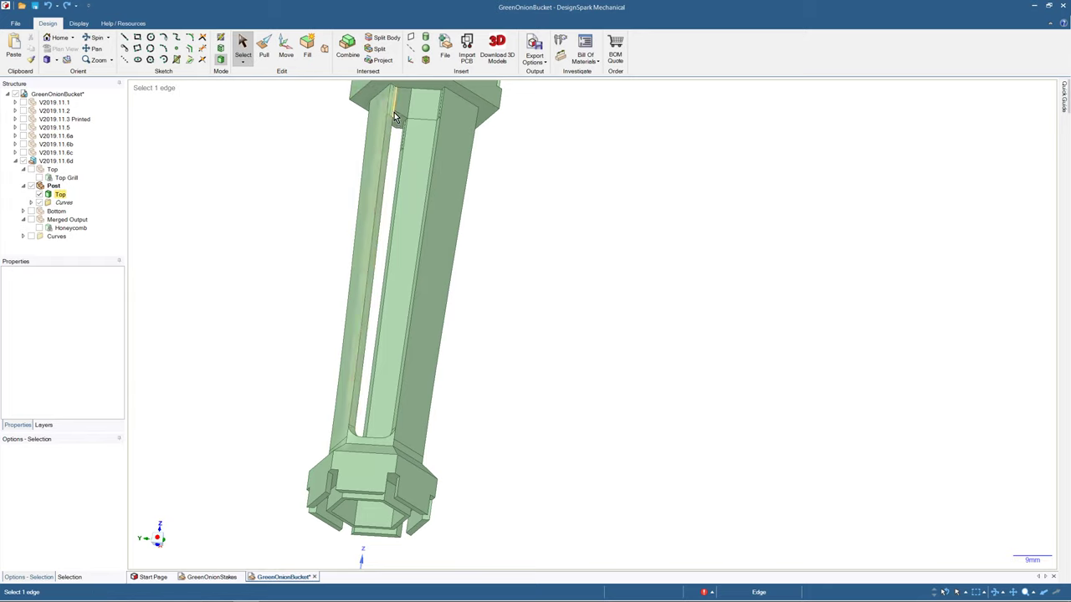
{"action": "scroll", "coordinate": [389, 107], "scroll_direction": "up", "scroll_amount": 5}
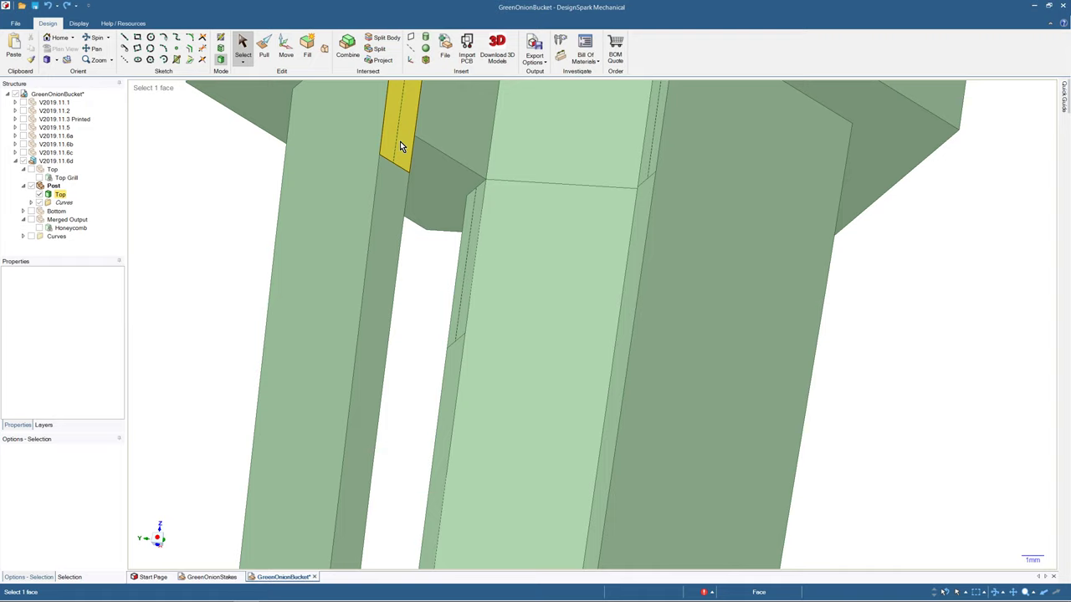
{"action": "scroll", "coordinate": [400, 142], "scroll_direction": "down", "scroll_amount": 3}
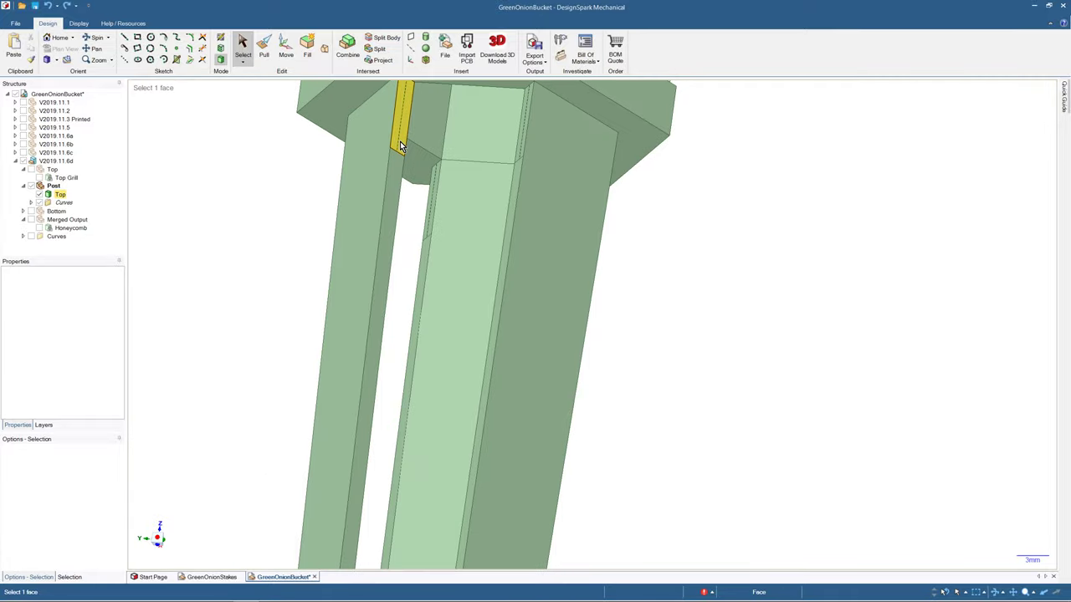
{"action": "middle_click_drag", "start_coordinate": [405, 138], "coordinate": [310, 381], "text": "shift"}
{"action": "scroll", "coordinate": [344, 322], "scroll_direction": "up", "scroll_amount": 3}
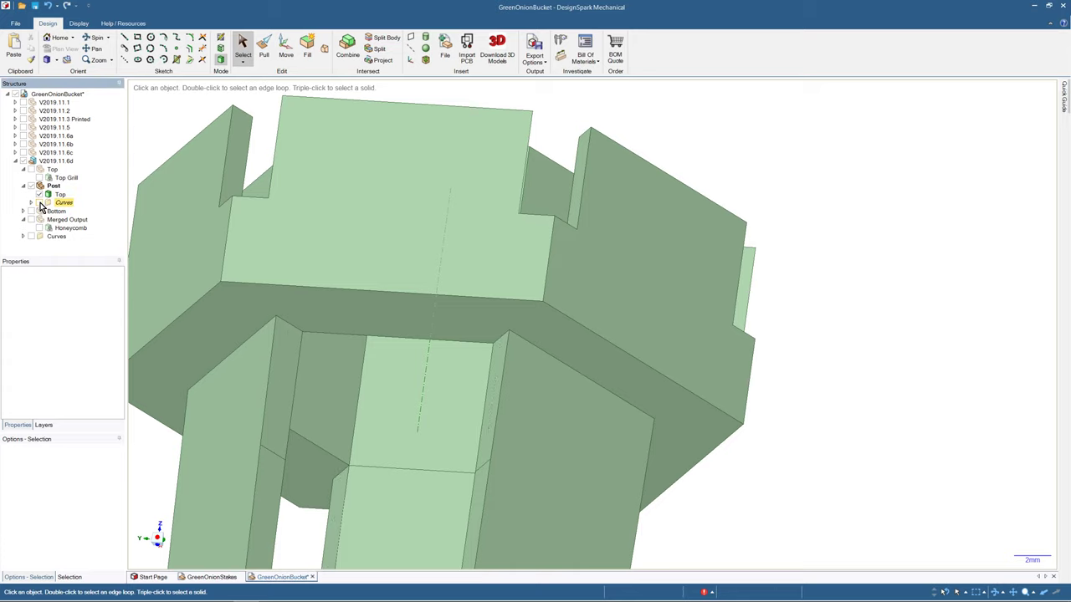
- Sketch a 5 mm vertical construction line on the rail's narrow side face, running down from the midpoint of its edge under the collar
{"action": "left_click", "coordinate": [284, 340]}
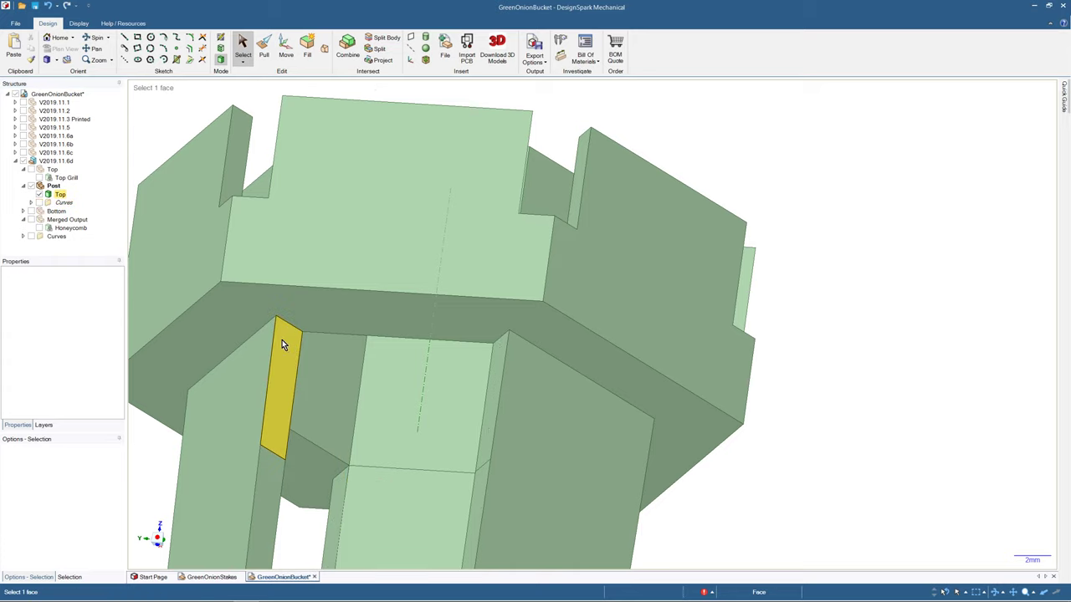
{"action": "left_click", "coordinate": [125, 60]}
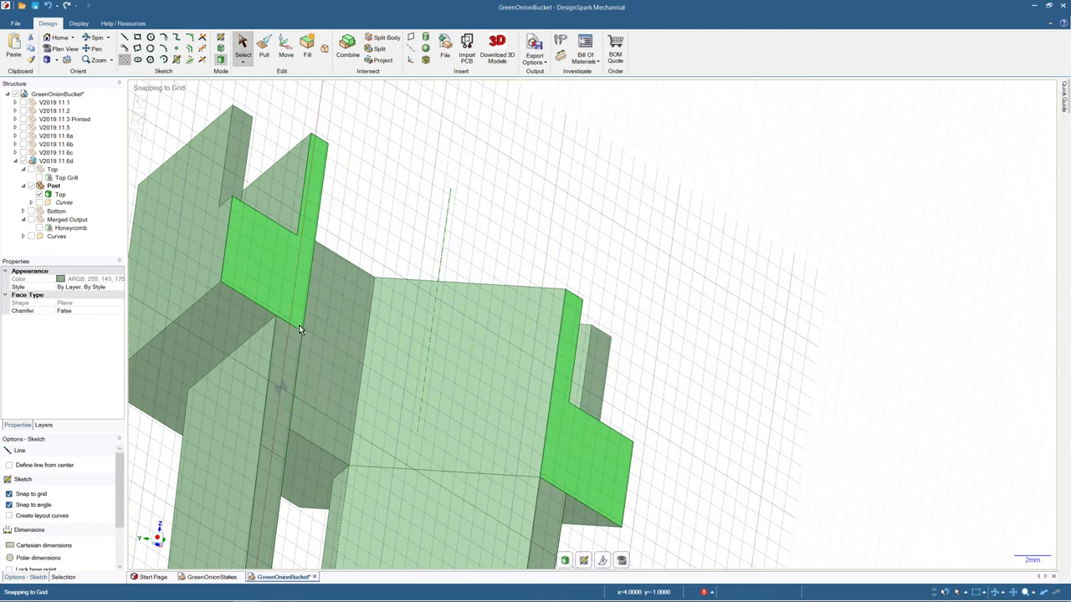
{"action": "left_click", "coordinate": [52, 49]}
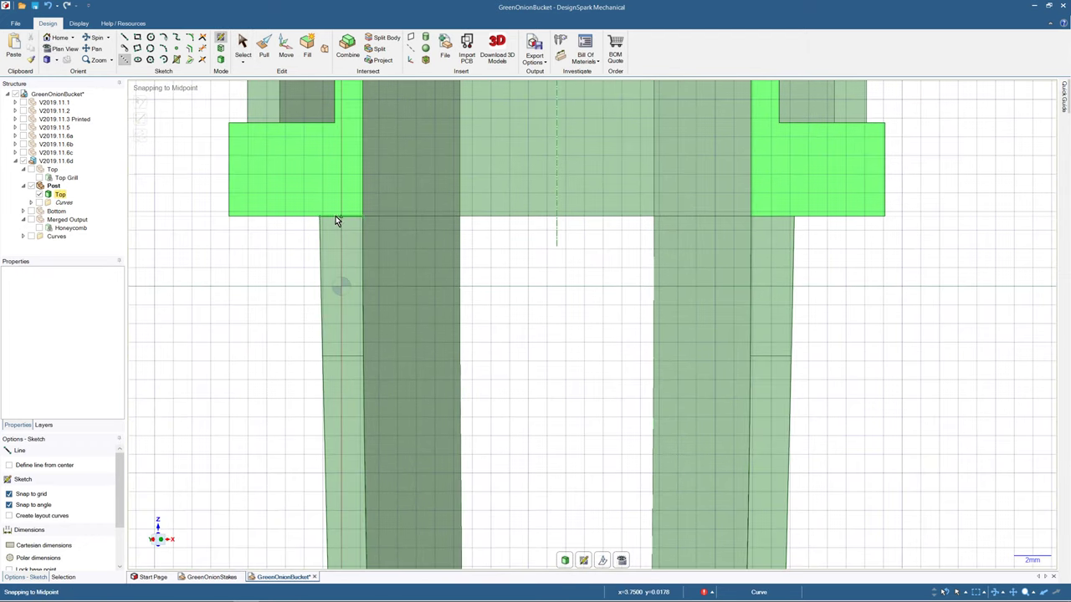
{"action": "left_click", "coordinate": [340, 217]}
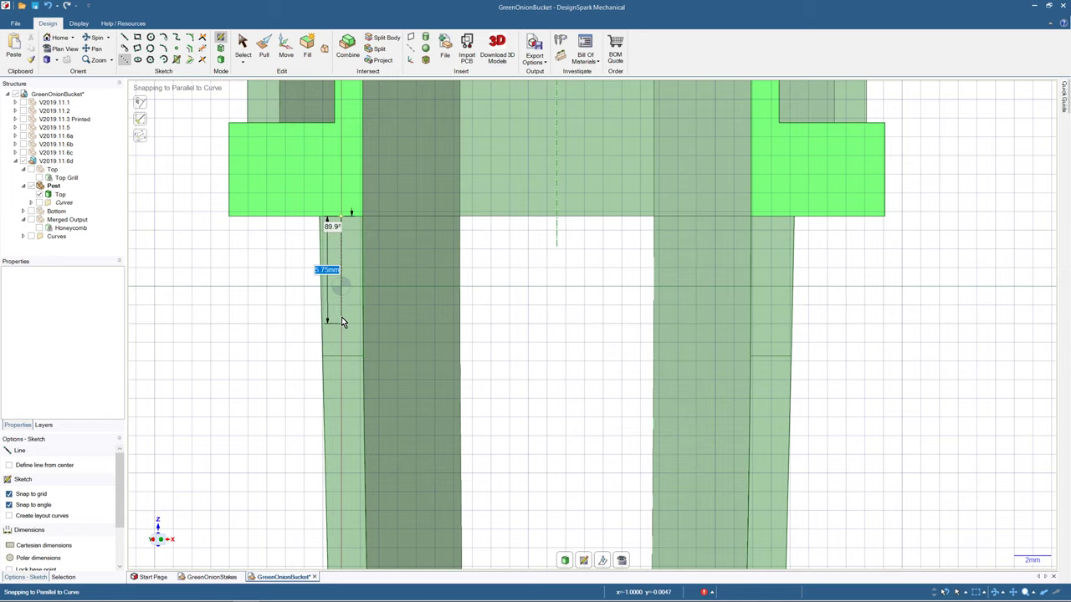
{"action": "scroll", "coordinate": [342, 321], "scroll_direction": "down", "scroll_amount": 5}
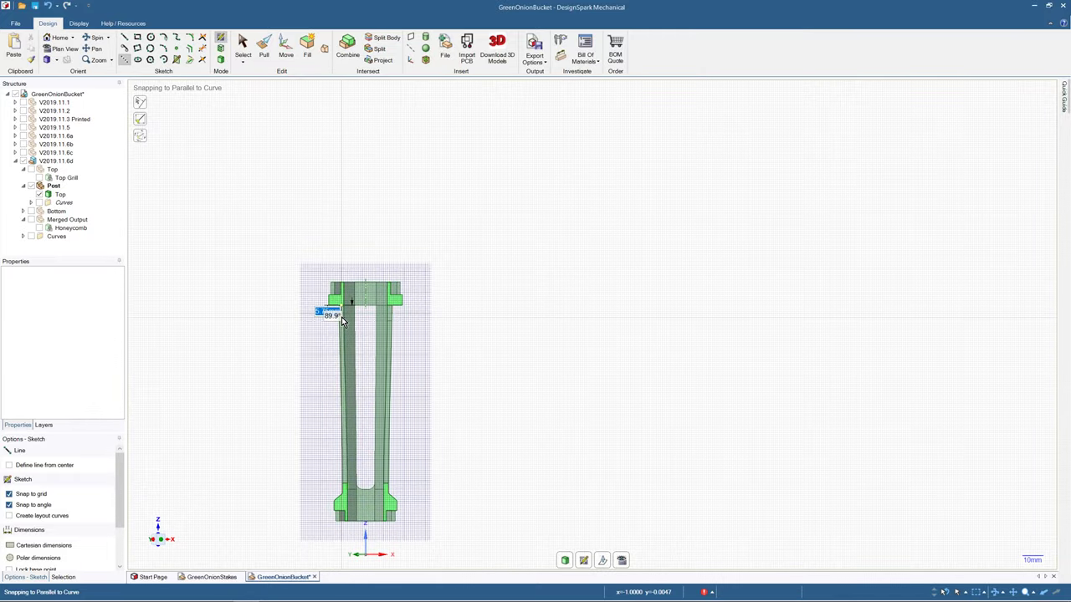
{"action": "scroll", "coordinate": [342, 317], "scroll_direction": "up", "scroll_amount": 2}
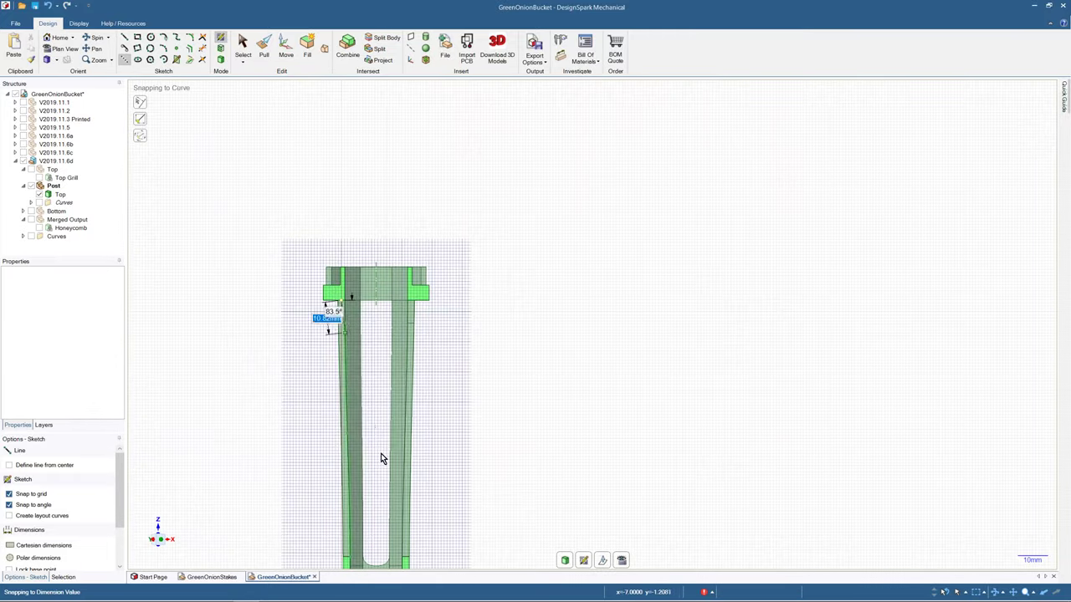
{"action": "mouse_move", "coordinate": [385, 469]}
{"action": "middle_mouse_down", "text": "shift"}
{"action": "mouse_move", "coordinate": [418, 305]}
{"action": "mouse_move", "coordinate": [340, 306]}
{"action": "mouse_move", "coordinate": [423, 307]}
{"action": "middle_mouse_up", "text": "shift"}
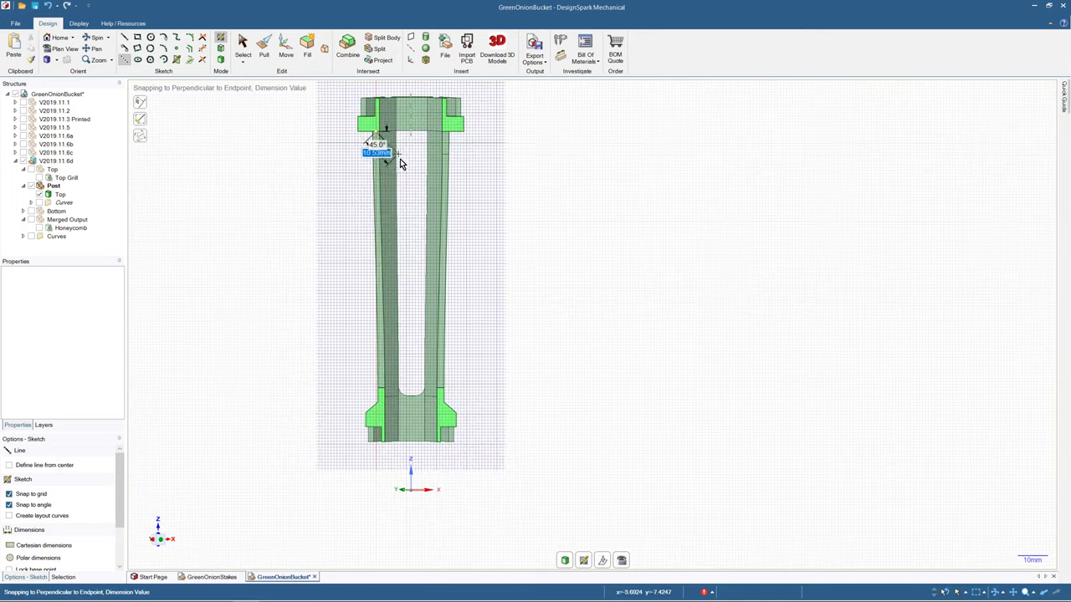
{"action": "scroll", "coordinate": [396, 160], "scroll_direction": "down", "scroll_amount": 4}
{"action": "scroll", "coordinate": [391, 152], "scroll_direction": "up", "scroll_amount": 2}
{"action": "scroll", "coordinate": [391, 153], "scroll_direction": "up", "scroll_amount": 2}
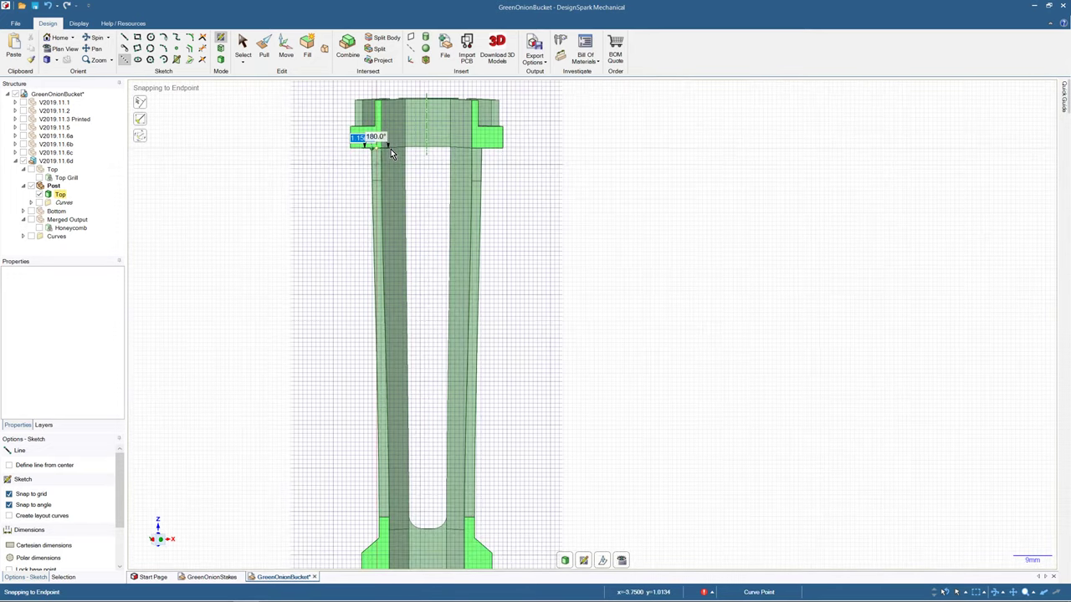
{"action": "scroll", "coordinate": [391, 153], "scroll_direction": "up", "scroll_amount": 2}
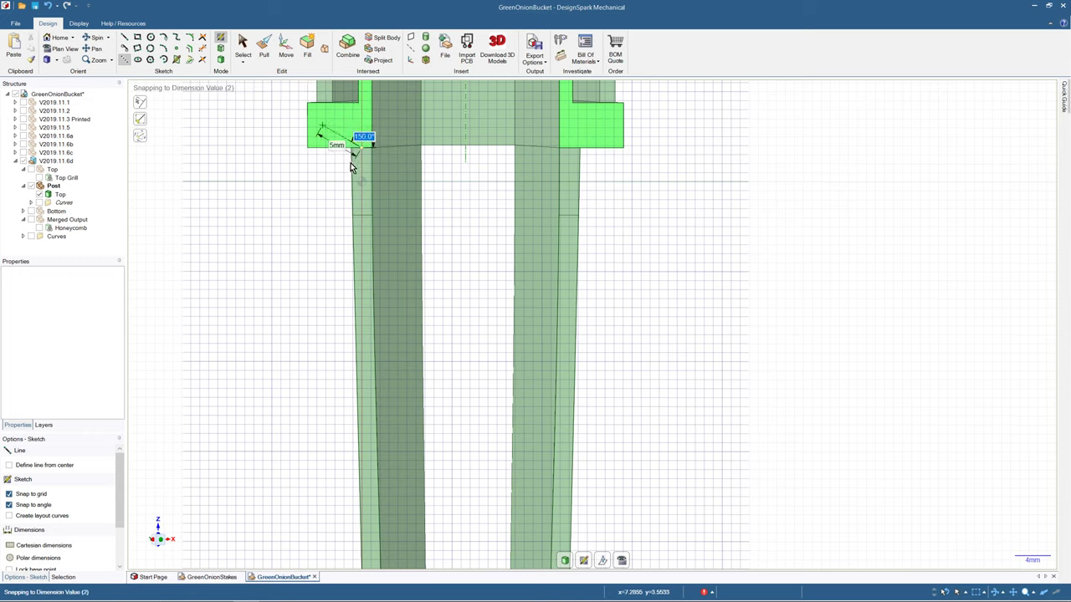
{"action": "left_click", "coordinate": [362, 203]}
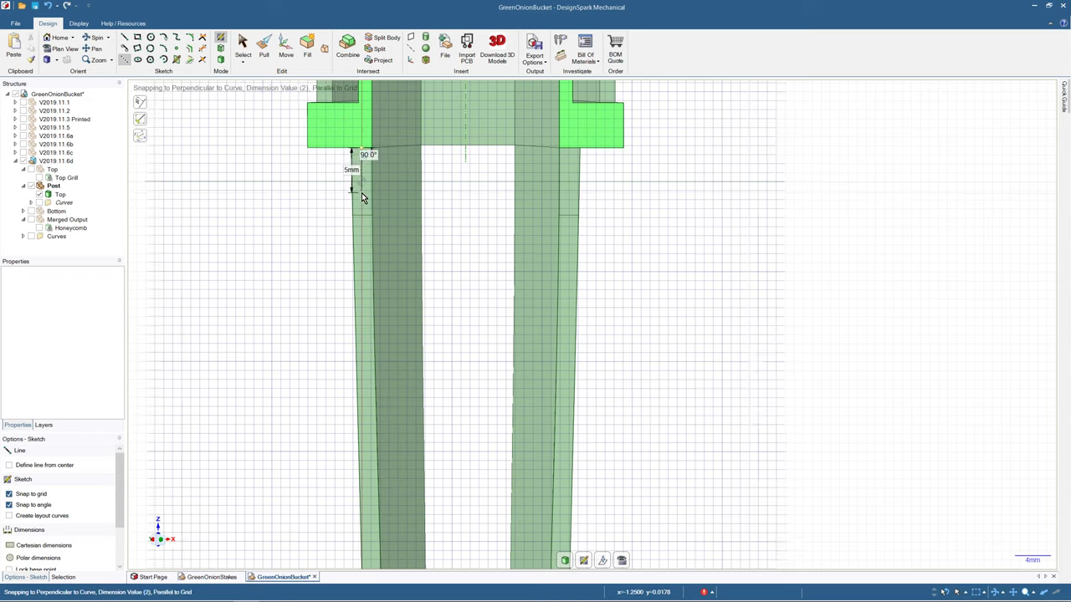
{"action": "left_click", "coordinate": [125, 39]}
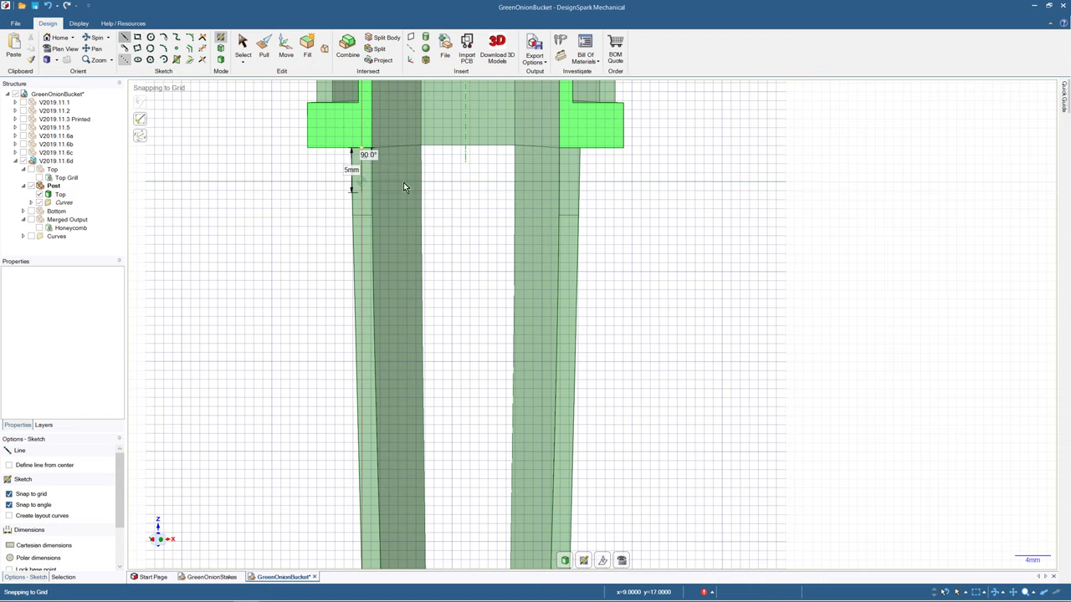
{"action": "scroll", "coordinate": [368, 193], "scroll_direction": "down", "scroll_amount": 3}
{"action": "scroll", "coordinate": [372, 192], "scroll_direction": "up", "scroll_amount": 7}
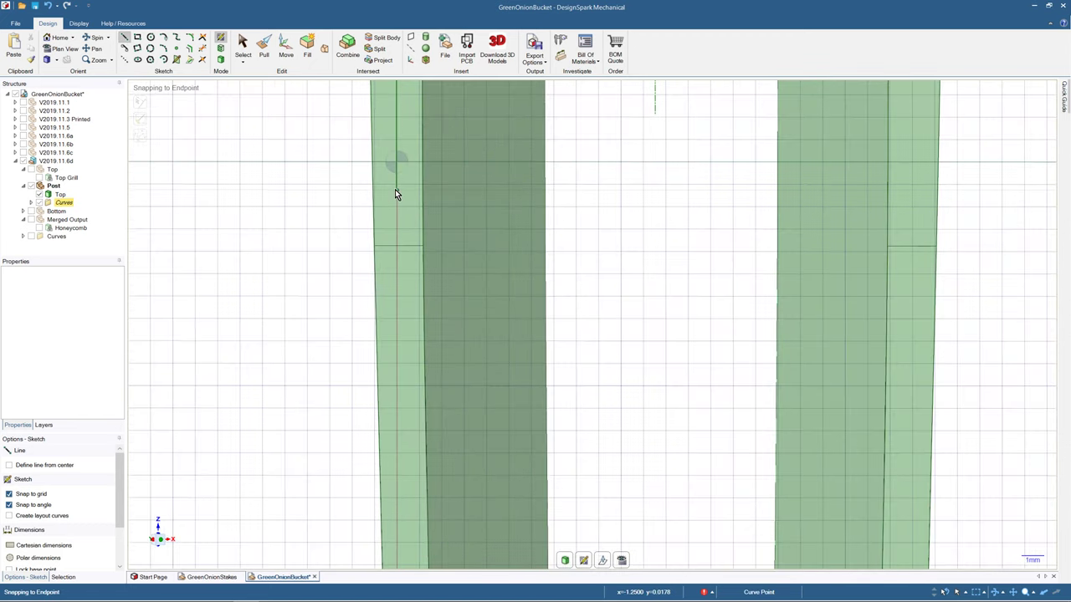
{"action": "left_click", "coordinate": [396, 192]}
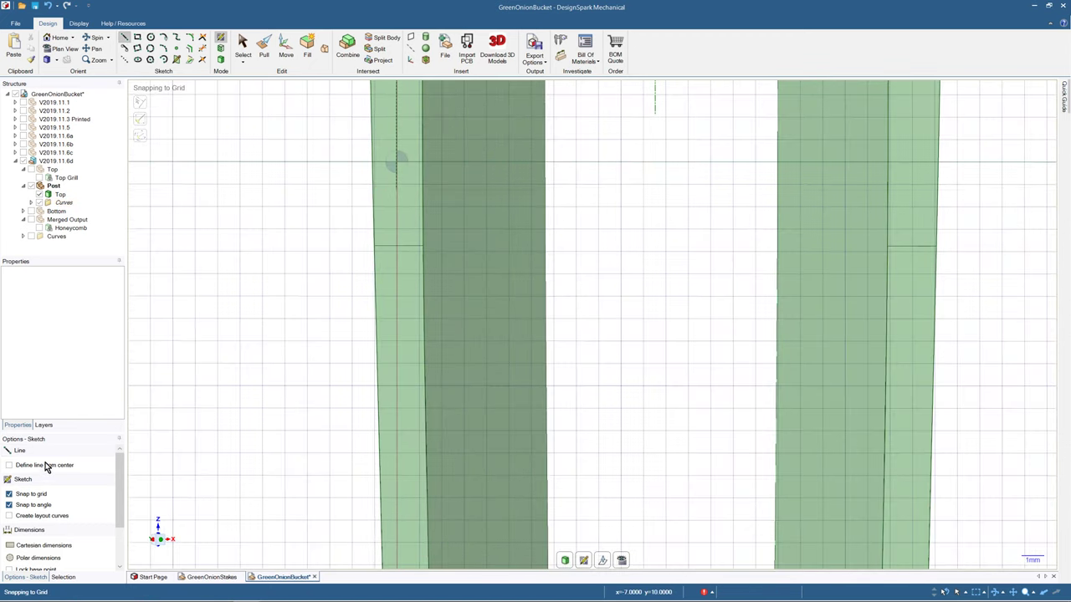
{"action": "left_click", "coordinate": [9, 465]}
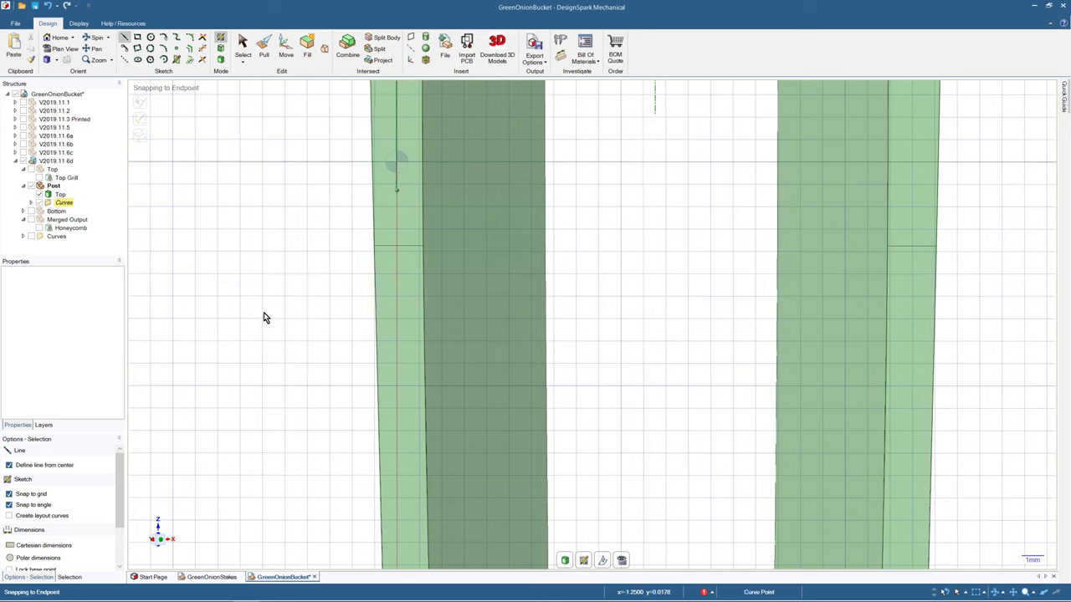
{"action": "key", "text": "s"}
- Sketch a horizontal line about 2.22 mm long across the rail's side face through the lower end of the construction line
{"action": "left_click", "coordinate": [127, 38]}
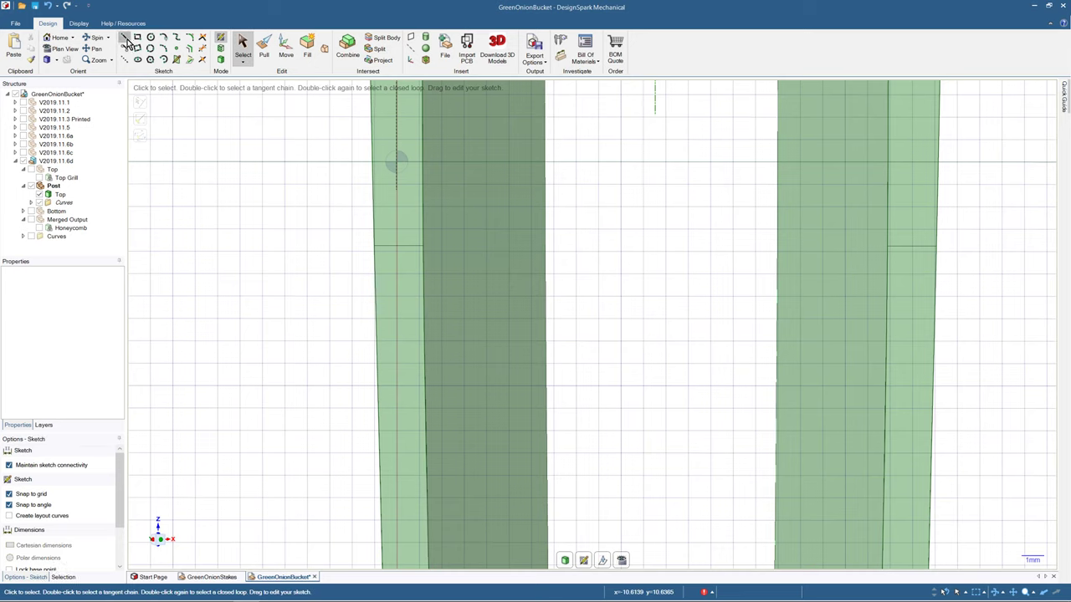
{"action": "left_click", "coordinate": [375, 198]}
{"action": "key", "text": "Escape"}
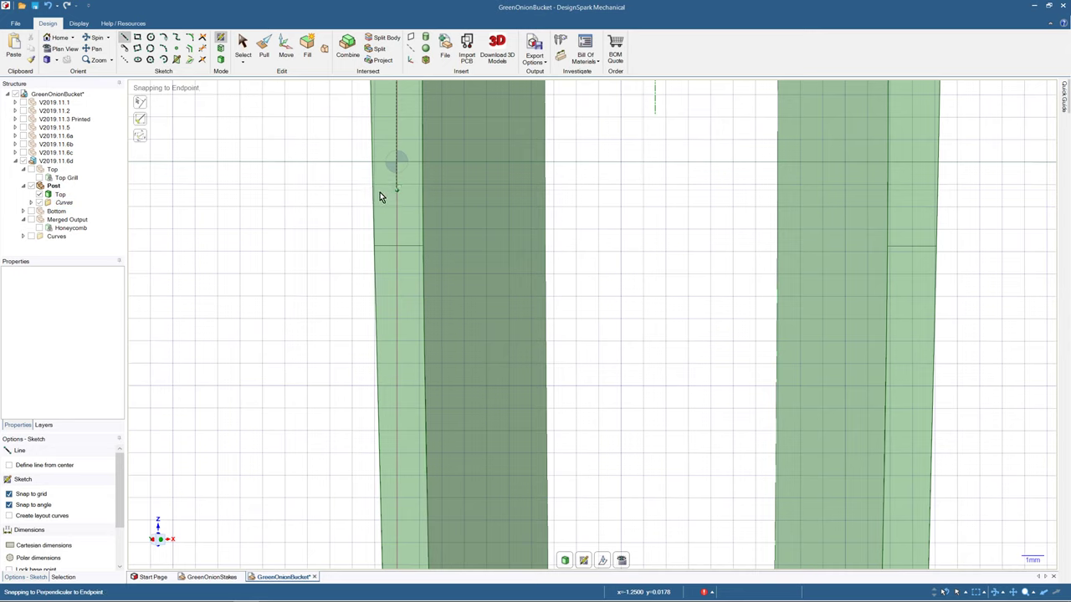
{"action": "left_click", "coordinate": [373, 191]}
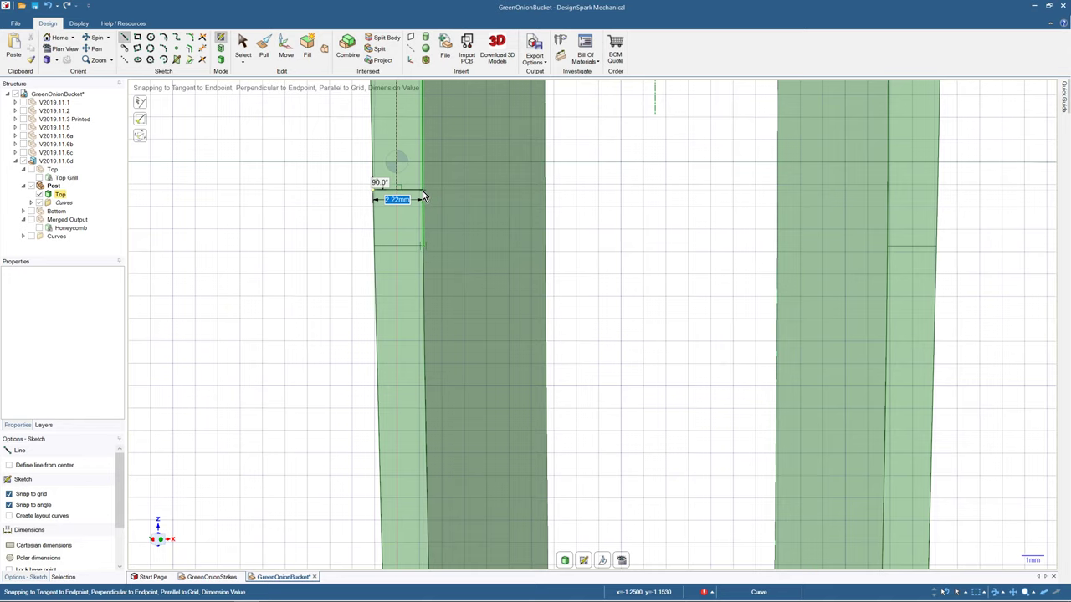
{"action": "left_click", "coordinate": [426, 196]}
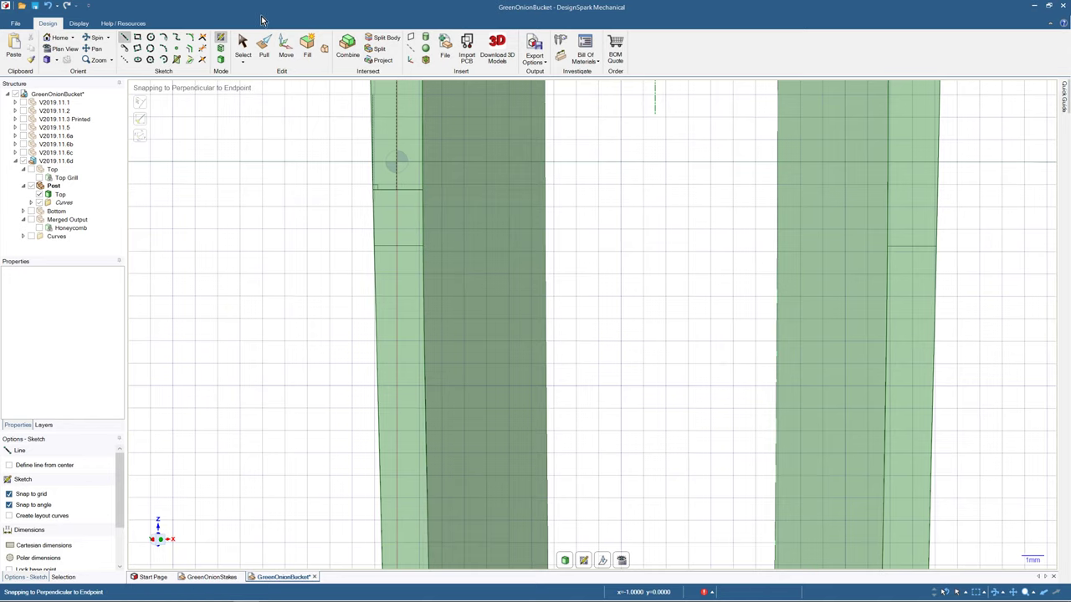
- Return to 3D mode with the Pull tool so the line divides the rail's side face, and select the dividing edge
{"action": "left_click", "coordinate": [264, 46]}
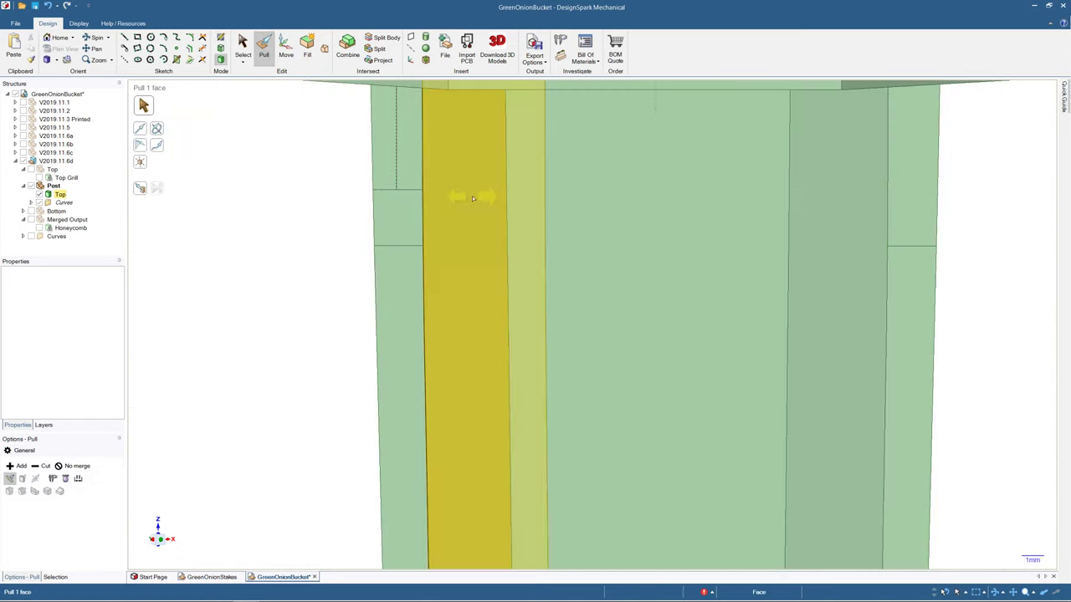
{"action": "left_click", "coordinate": [400, 191]}
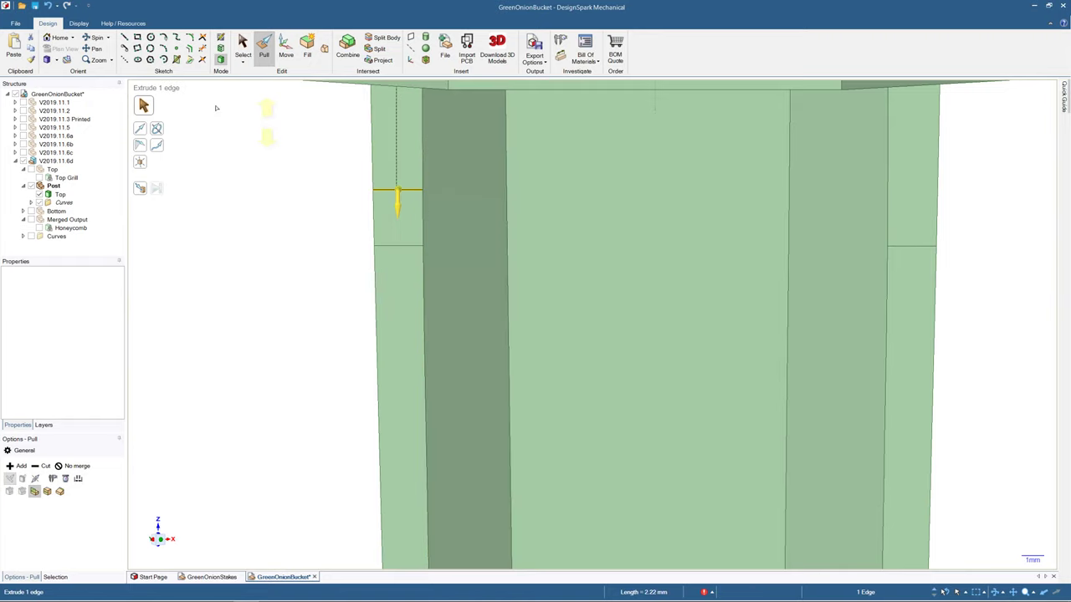
{"action": "left_click", "coordinate": [312, 255]}
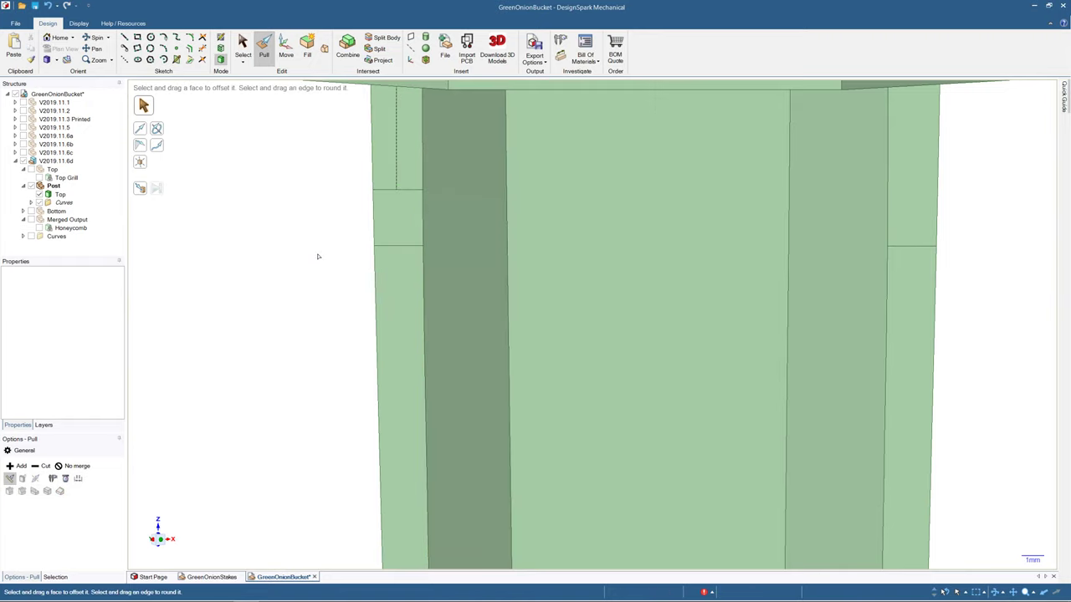
{"action": "middle_click_drag", "start_coordinate": [317, 255], "coordinate": [315, 208]}
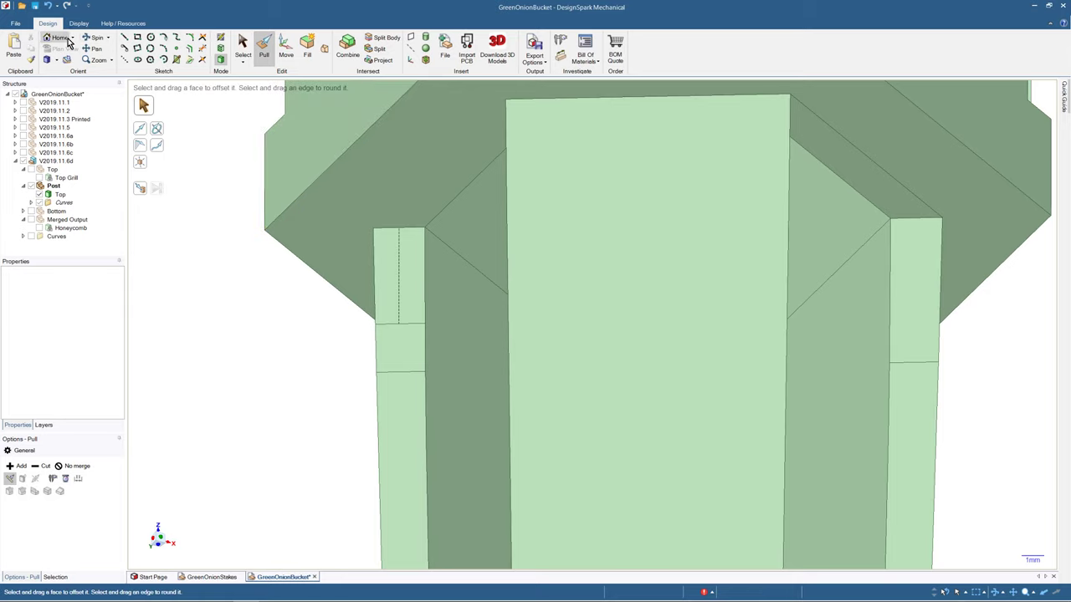
{"action": "left_click", "coordinate": [240, 46]}
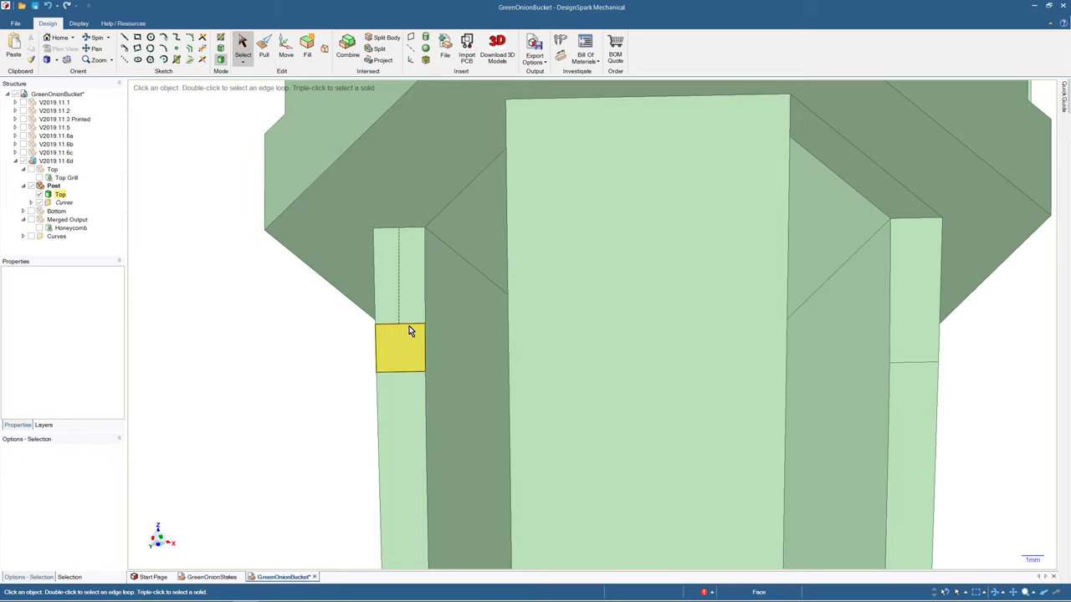
{"action": "left_click", "coordinate": [420, 324]}
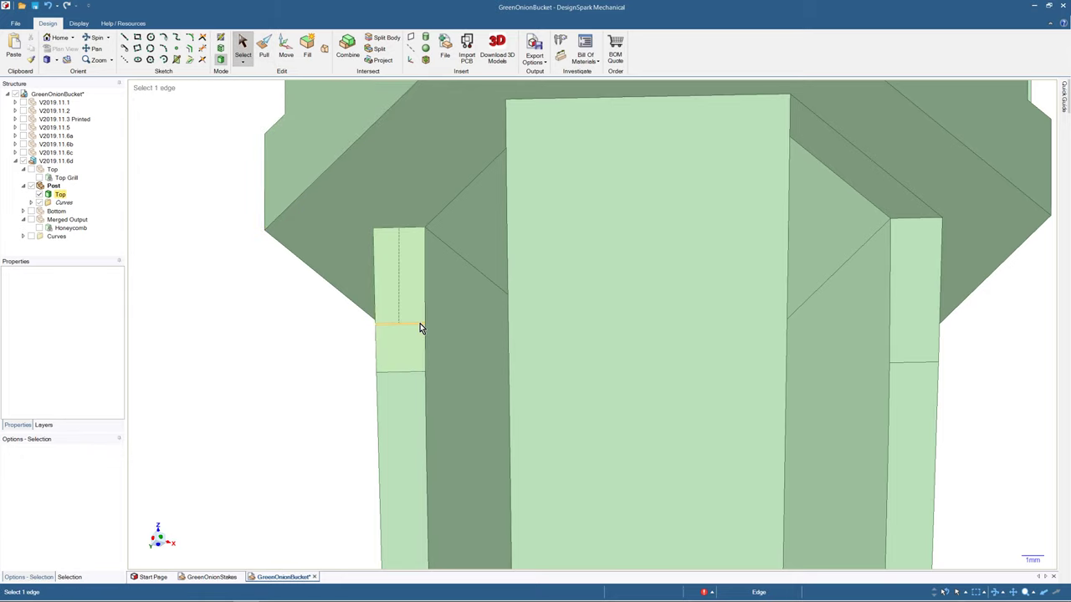
- Start a line sketch on a plane cutting across the three rails at the lower end of the construction line
{"action": "key", "text": "l"}
{"action": "left_click", "coordinate": [370, 282]}
{"action": "scroll", "coordinate": [412, 310], "scroll_direction": "up", "scroll_amount": 3}
{"action": "scroll", "coordinate": [408, 313], "scroll_direction": "up", "scroll_amount": 2}
{"action": "scroll", "coordinate": [404, 310], "scroll_direction": "down", "scroll_amount": 7}
{"action": "middle_click_drag", "start_coordinate": [400, 302], "coordinate": [535, 209]}
{"action": "scroll", "coordinate": [409, 291], "scroll_direction": "up", "scroll_amount": 2}
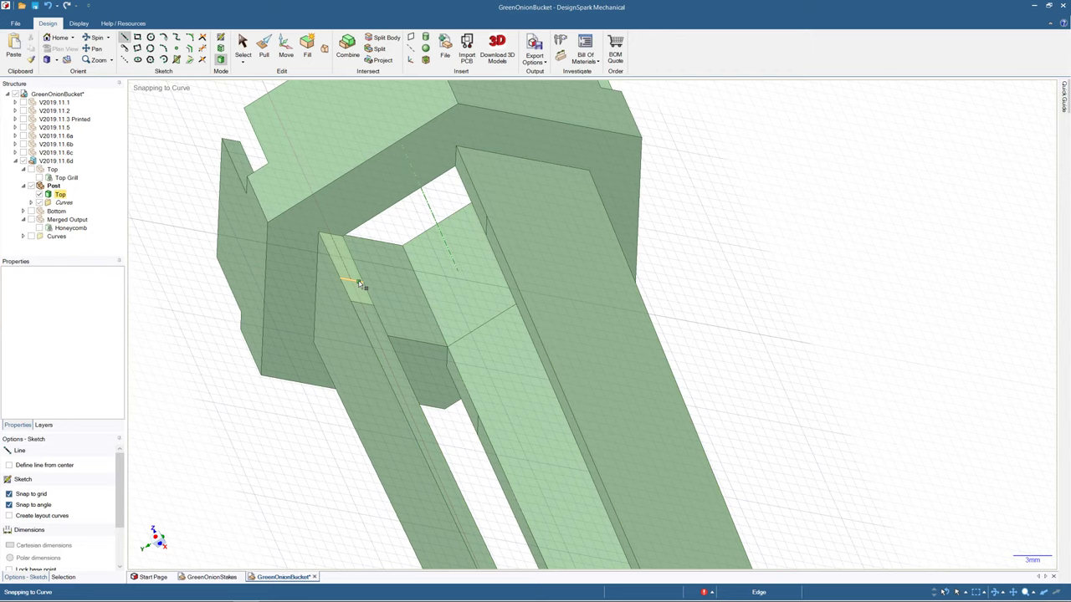
{"action": "mouse_move", "coordinate": [359, 284]}
{"action": "middle_mouse_down"}
{"action": "mouse_move", "coordinate": [342, 305]}
{"action": "mouse_move", "coordinate": [381, 241]}
{"action": "mouse_move", "coordinate": [373, 194]}
{"action": "mouse_move", "coordinate": [370, 253]}
{"action": "mouse_move", "coordinate": [329, 261]}
{"action": "mouse_move", "coordinate": [502, 251]}
{"action": "mouse_move", "coordinate": [564, 330]}
{"action": "mouse_move", "coordinate": [538, 347]}
{"action": "mouse_move", "coordinate": [603, 390]}
{"action": "mouse_move", "coordinate": [306, 292]}
{"action": "mouse_move", "coordinate": [307, 203]}
{"action": "mouse_move", "coordinate": [347, 291]}
{"action": "middle_mouse_up"}
{"action": "scroll", "coordinate": [375, 199], "scroll_direction": "down", "scroll_amount": 6}
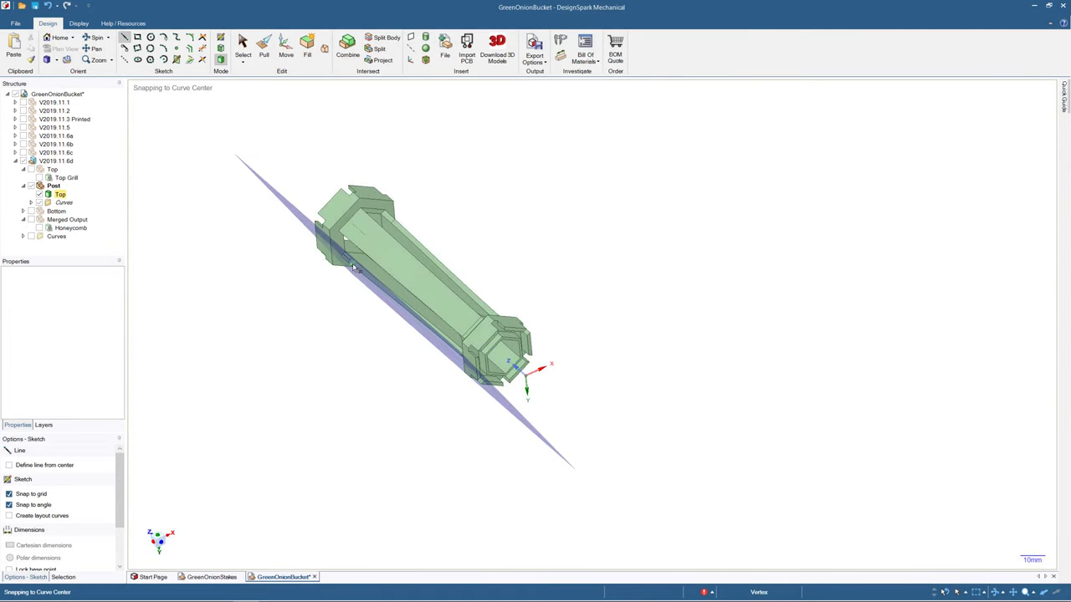
{"action": "middle_click_drag", "start_coordinate": [357, 264], "coordinate": [430, 215]}
{"action": "scroll", "coordinate": [373, 254], "scroll_direction": "down", "scroll_amount": 1}
{"action": "scroll", "coordinate": [338, 272], "scroll_direction": "up", "scroll_amount": 4}
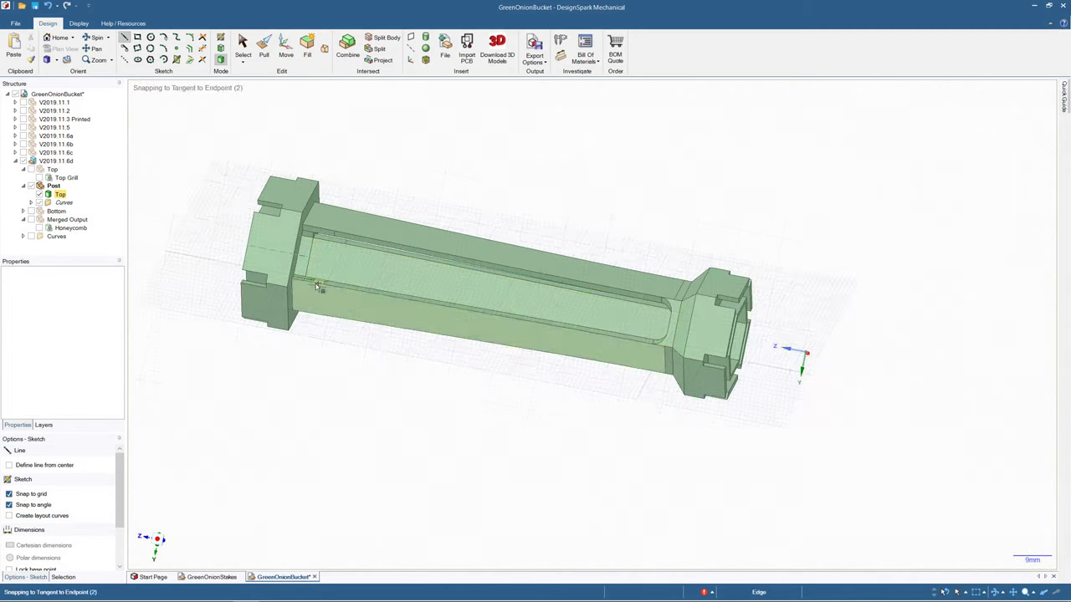
{"action": "left_click", "coordinate": [317, 284]}
{"action": "mouse_move", "coordinate": [316, 285]}
{"action": "middle_mouse_down"}
{"action": "mouse_move", "coordinate": [332, 287]}
{"action": "mouse_move", "coordinate": [321, 288]}
{"action": "mouse_move", "coordinate": [324, 241]}
{"action": "mouse_move", "coordinate": [339, 203]}
{"action": "mouse_move", "coordinate": [335, 215]}
{"action": "middle_mouse_up"}
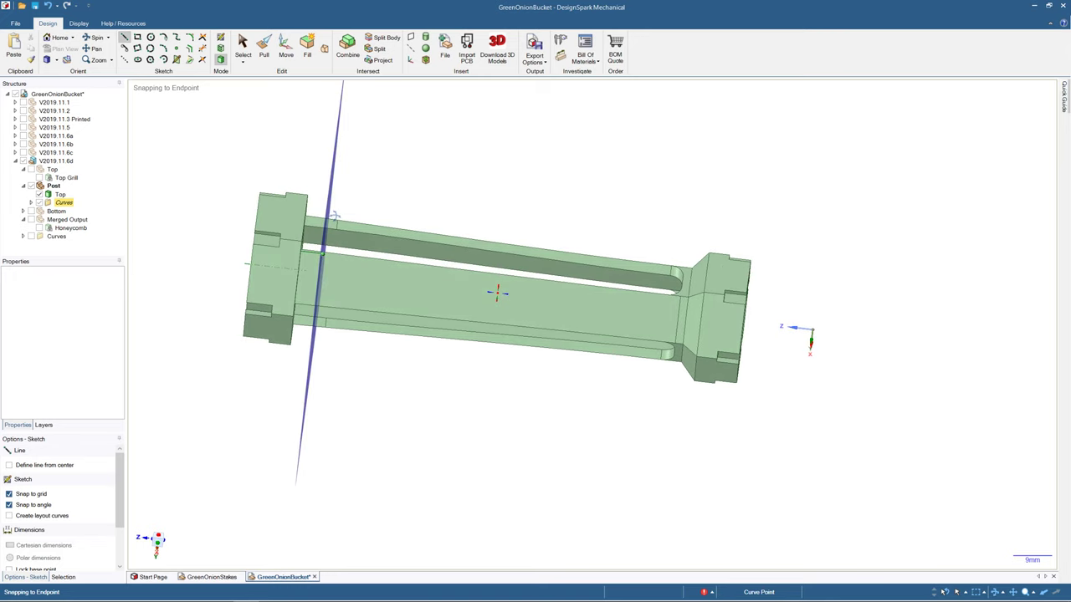
{"action": "left_click", "coordinate": [314, 282]}
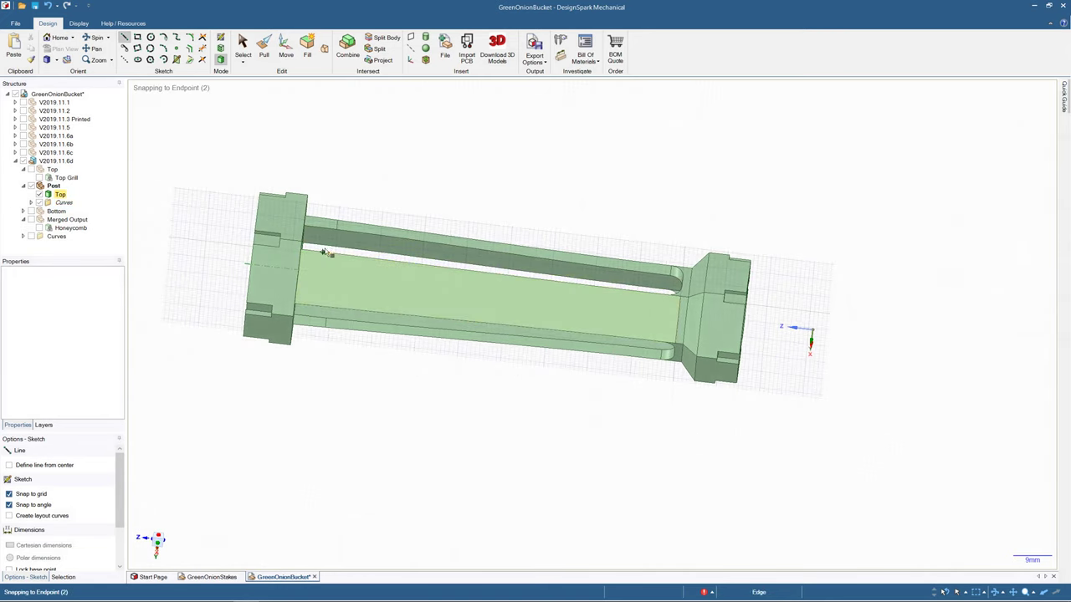
{"action": "middle_click_drag", "start_coordinate": [326, 249], "coordinate": [309, 333]}
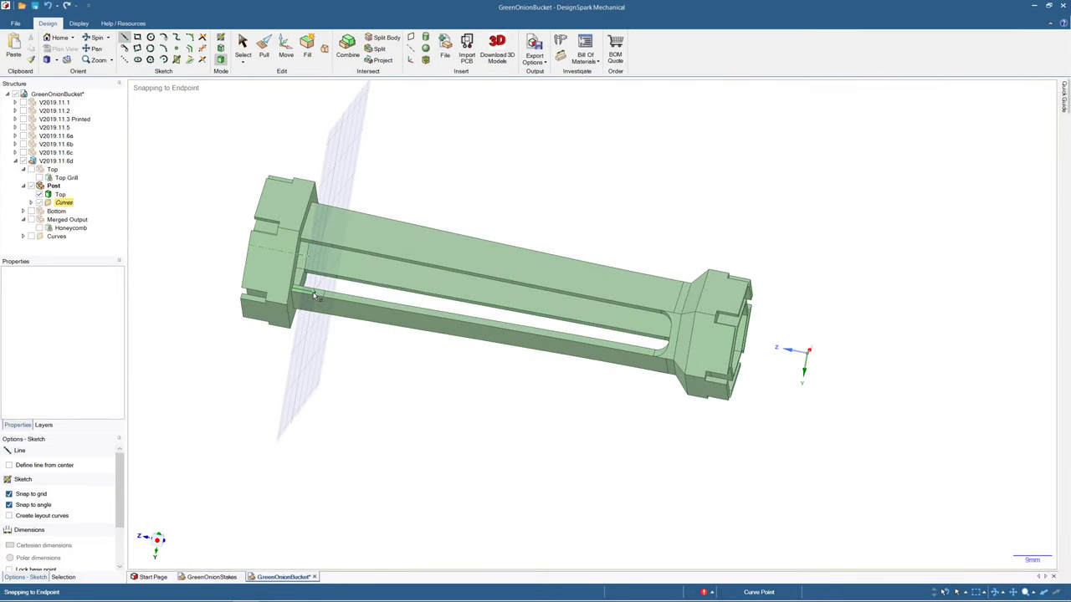
{"action": "left_click", "coordinate": [315, 294]}
{"action": "key", "text": "v"}
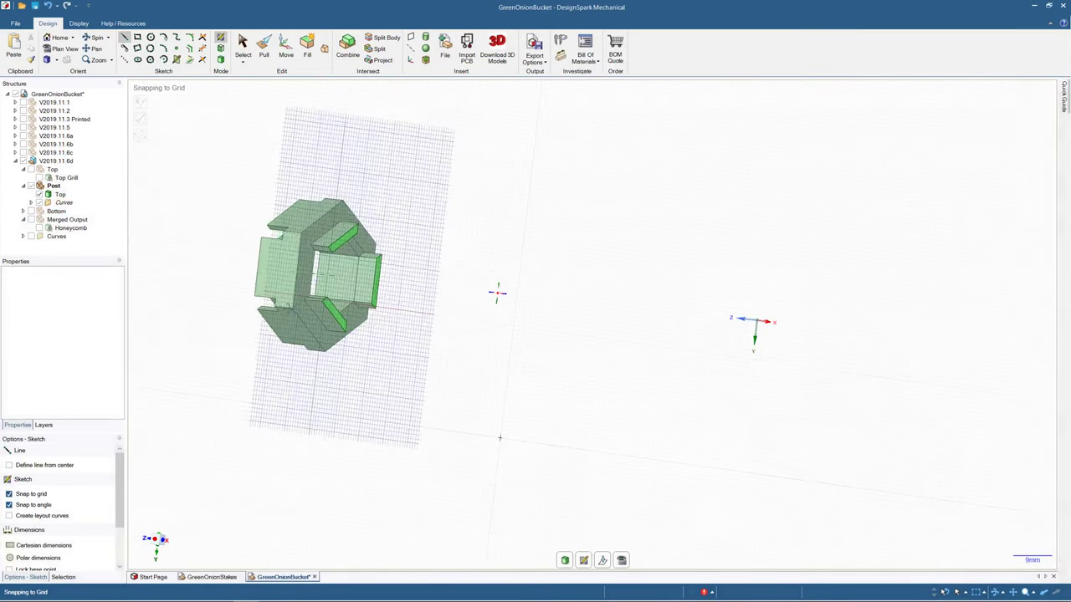
- Switch to the Polygon tool and view the sketch plane across the three rails in plan view
{"action": "middle_click_drag", "start_coordinate": [261, 285], "coordinate": [242, 302]}
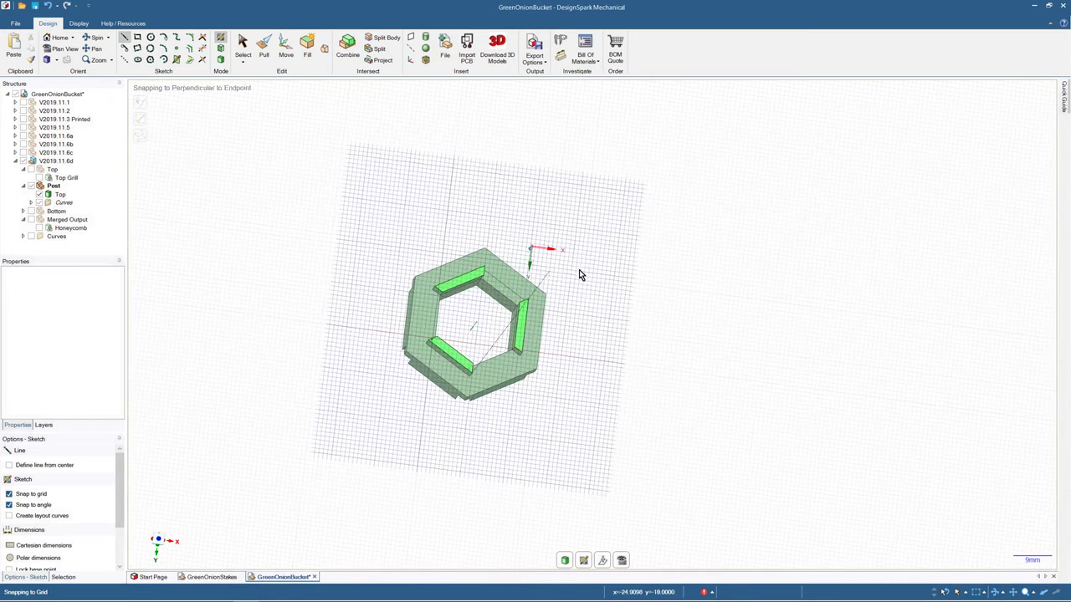
{"action": "middle_click_drag", "start_coordinate": [579, 272], "coordinate": [558, 283]}
{"action": "middle_click_drag", "start_coordinate": [614, 245], "coordinate": [628, 235]}
{"action": "scroll", "coordinate": [531, 256], "scroll_direction": "up", "scroll_amount": 5}
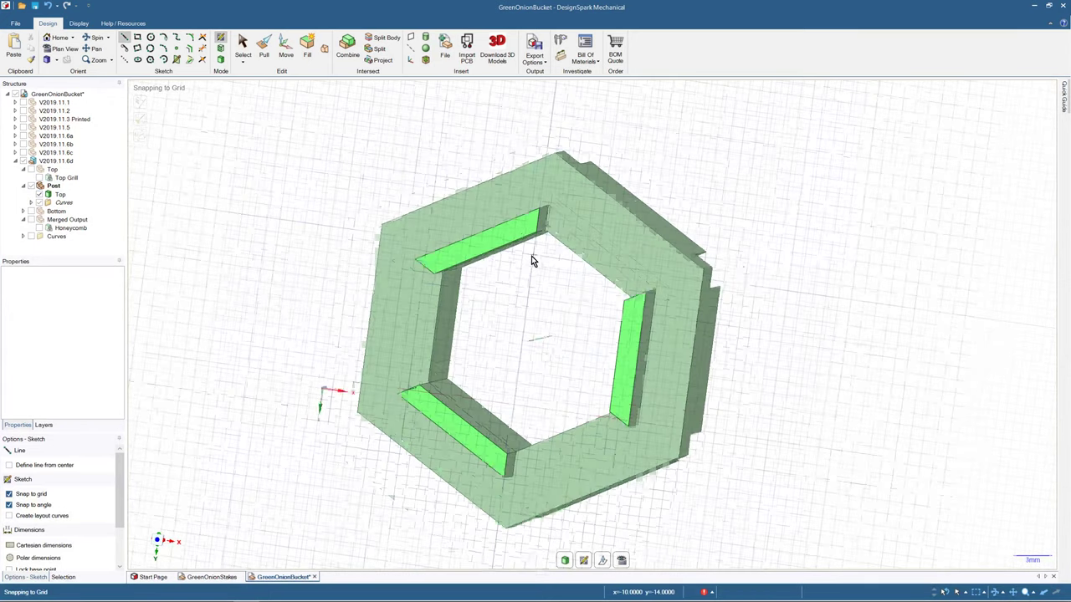
{"action": "middle_click_drag", "start_coordinate": [595, 228], "coordinate": [550, 273]}
{"action": "scroll", "coordinate": [493, 318], "scroll_direction": "down", "scroll_amount": 2}
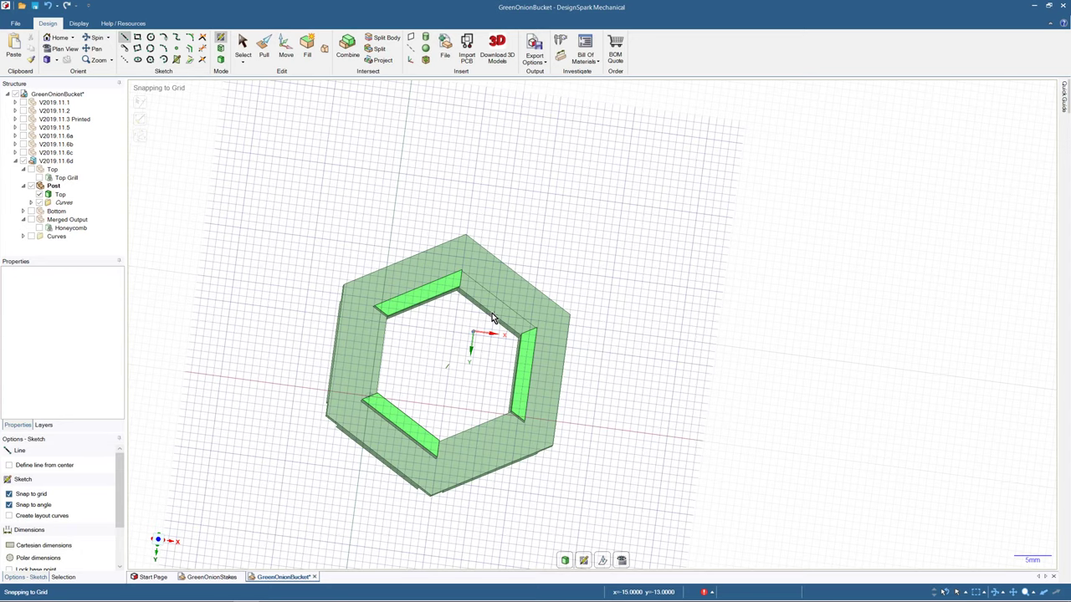
{"action": "left_click", "coordinate": [149, 59]}
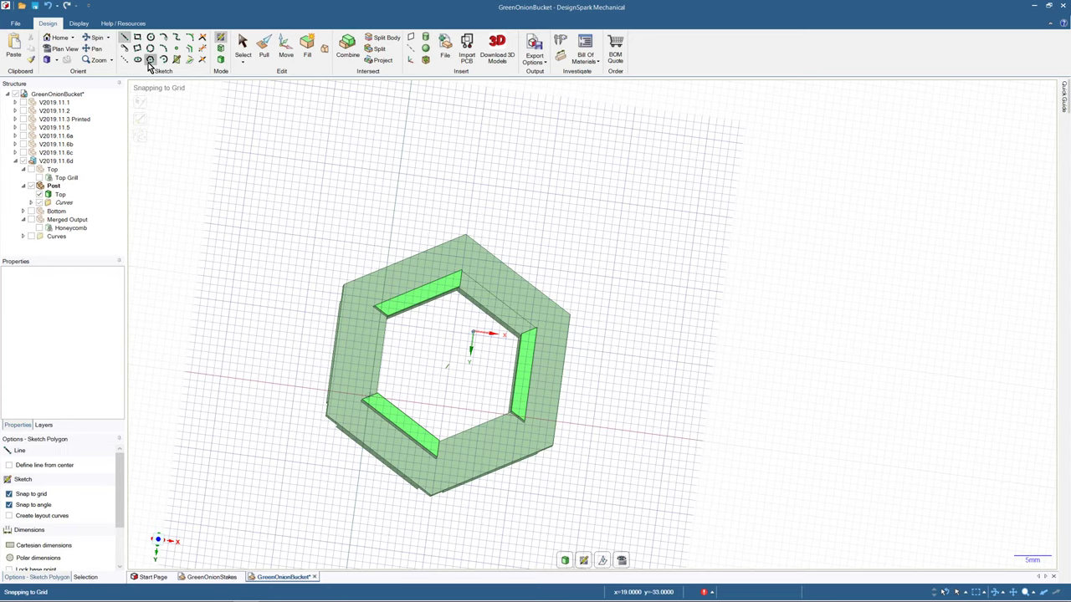
{"action": "left_click", "coordinate": [67, 50]}
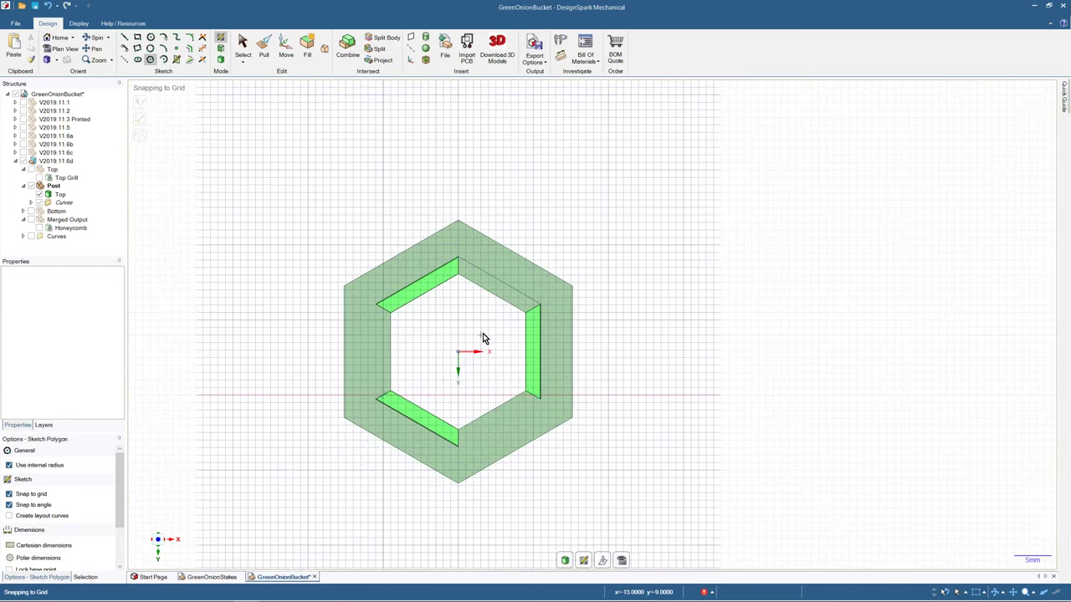
- Try to sketch a hexagon centred on the origin out to the rail's outer edge, with grid snapping off
{"action": "scroll", "coordinate": [480, 343], "scroll_direction": "up", "scroll_amount": 6}
{"action": "scroll", "coordinate": [480, 346], "scroll_direction": "down", "scroll_amount": 3}
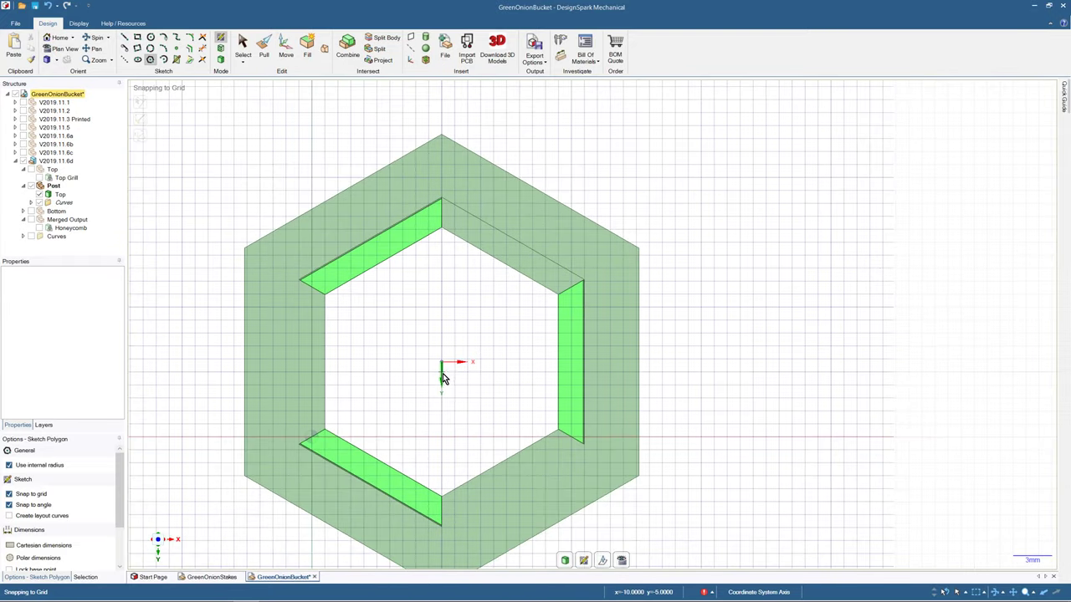
{"action": "scroll", "coordinate": [443, 378], "scroll_direction": "up", "scroll_amount": 3}
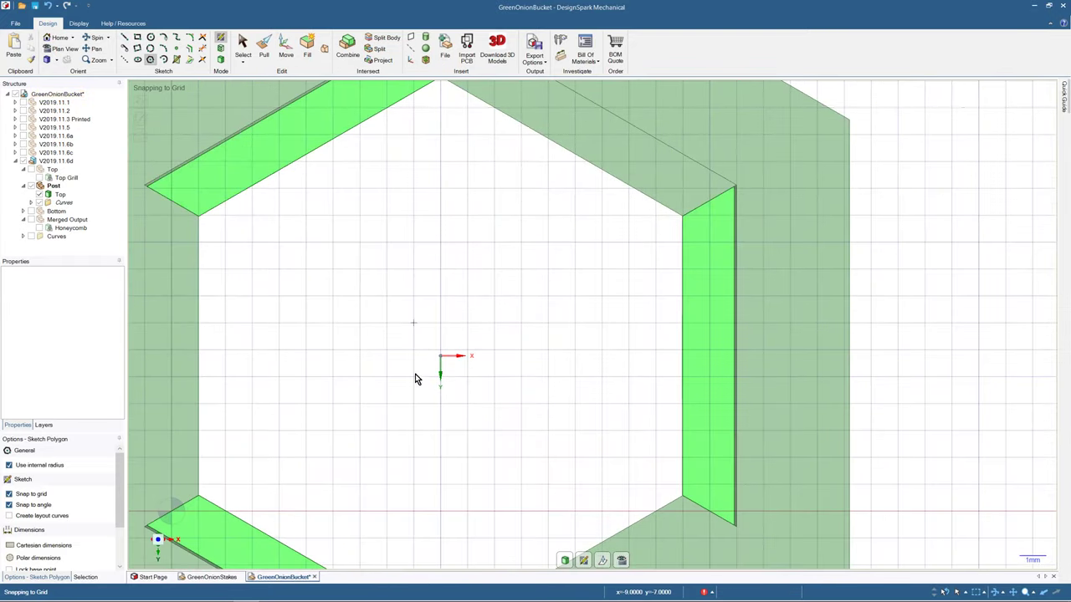
{"action": "left_click", "coordinate": [31, 496]}
{"action": "scroll", "coordinate": [370, 309], "scroll_direction": "down", "scroll_amount": 4}
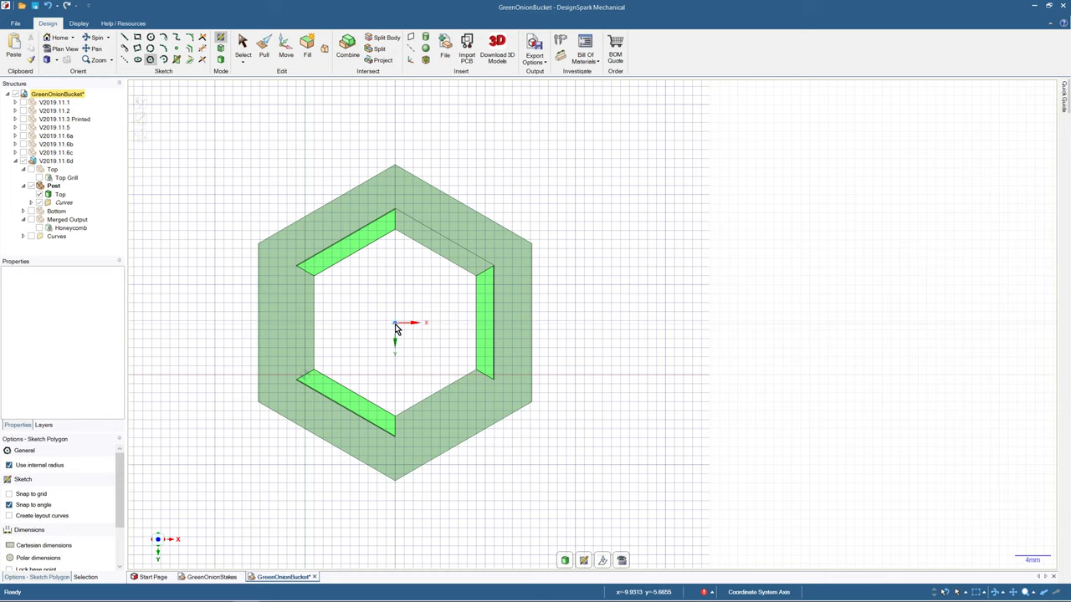
{"action": "left_click", "coordinate": [395, 325]}
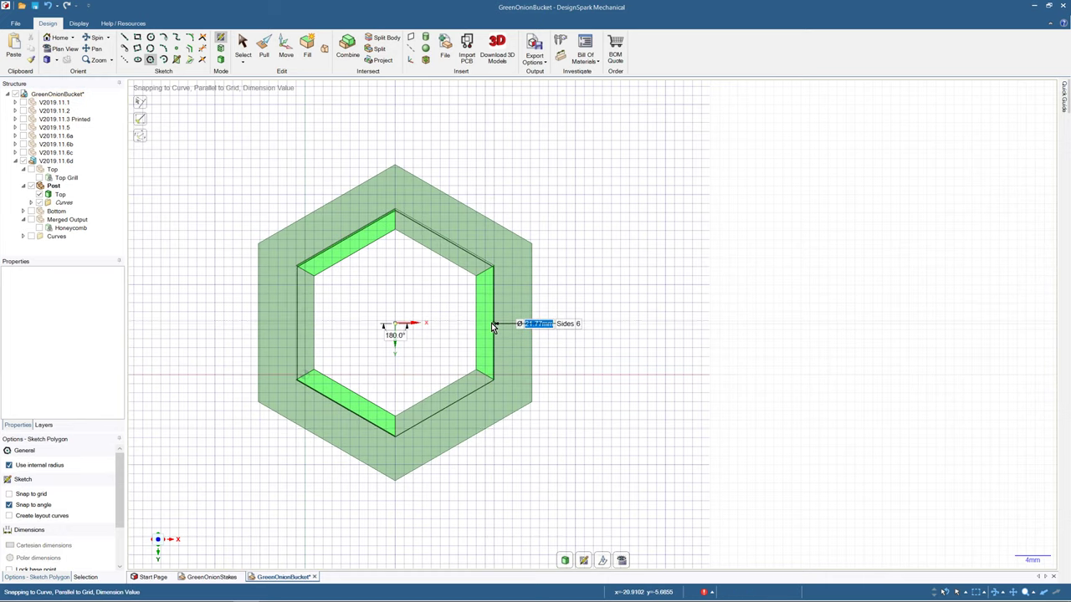
{"action": "scroll", "coordinate": [492, 327], "scroll_direction": "up", "scroll_amount": 3}
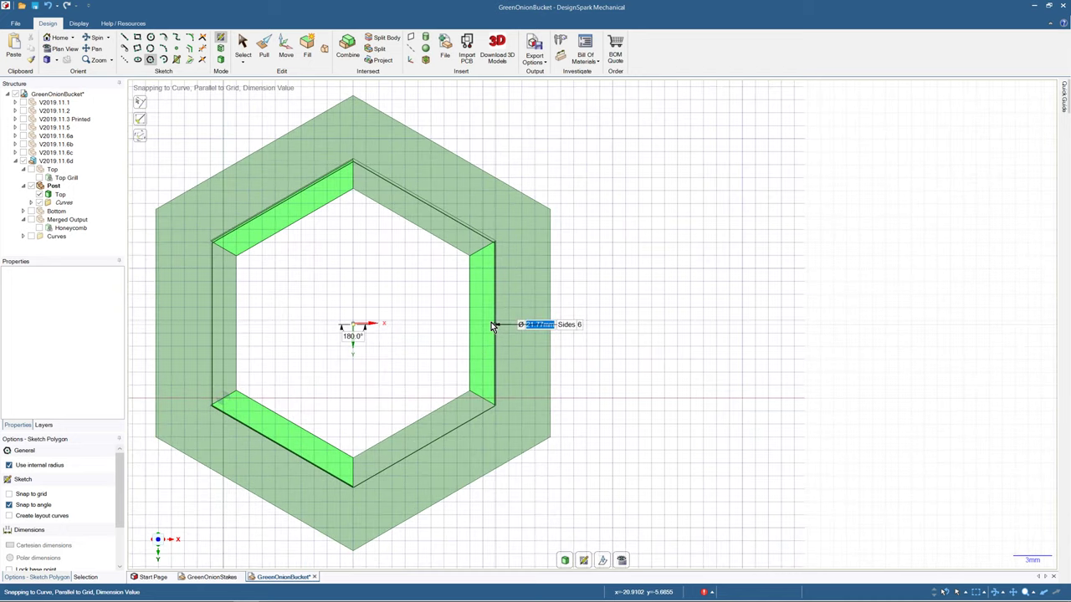
{"action": "key", "text": "Escape"}
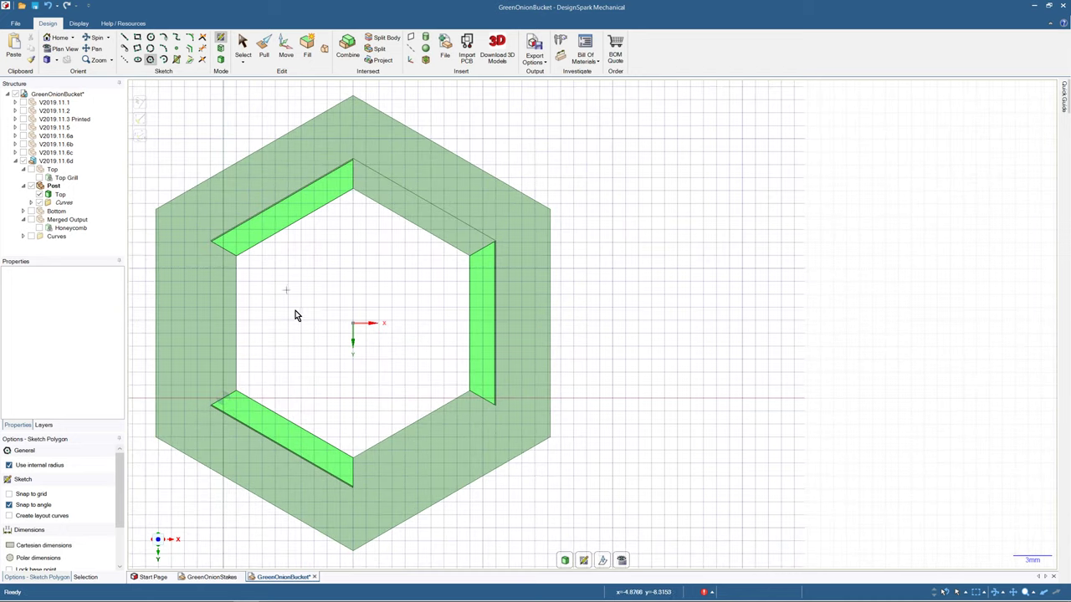
- Try to sketch the hexagon from the grid point nearest the origin to the rail's outer edge, with grid snapping on
{"action": "left_click", "coordinate": [138, 38]}
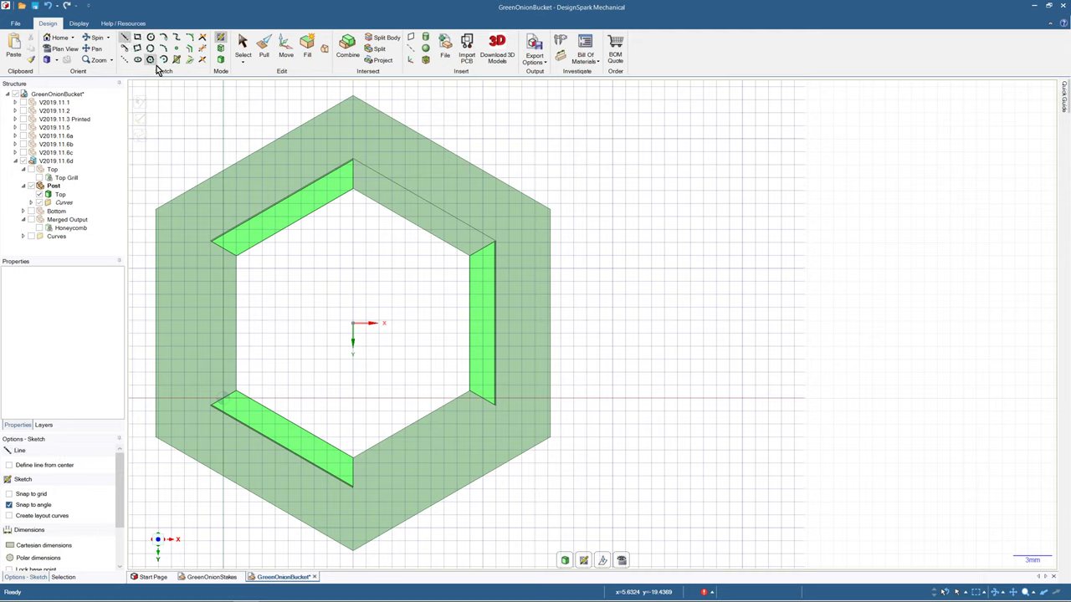
{"action": "left_click", "coordinate": [151, 62]}
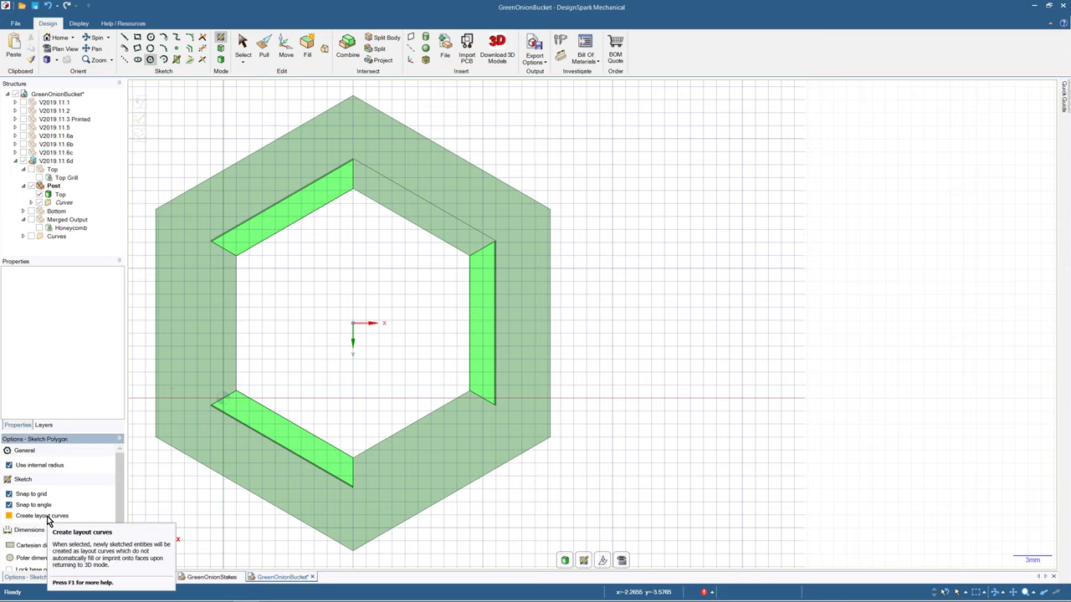
{"action": "scroll", "coordinate": [359, 326], "scroll_direction": "up", "scroll_amount": 5}
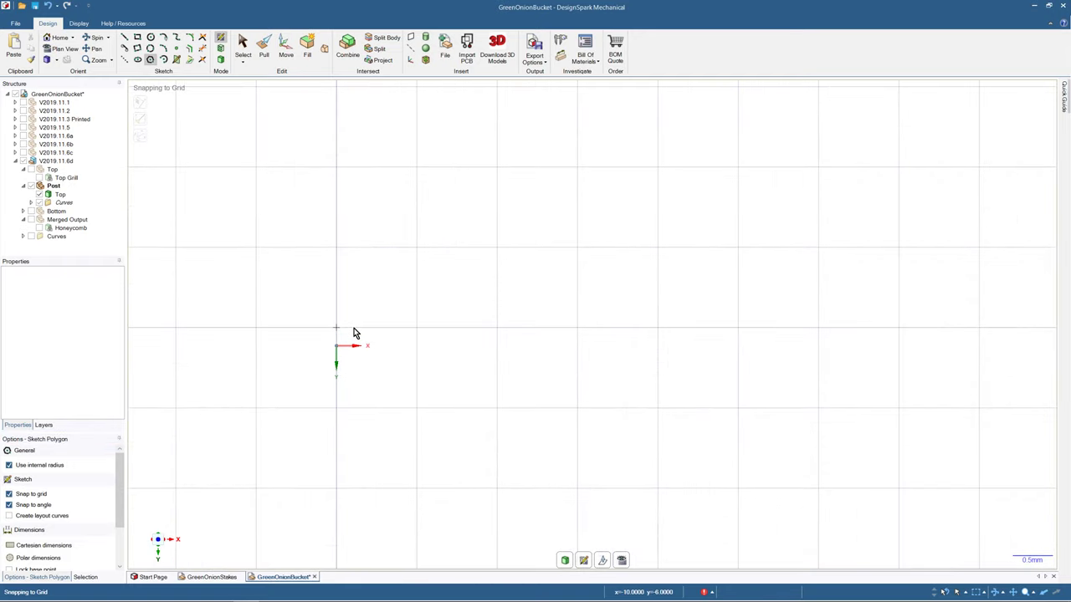
{"action": "scroll", "coordinate": [339, 337], "scroll_direction": "down", "scroll_amount": 5}
{"action": "scroll", "coordinate": [345, 343], "scroll_direction": "up", "scroll_amount": 4}
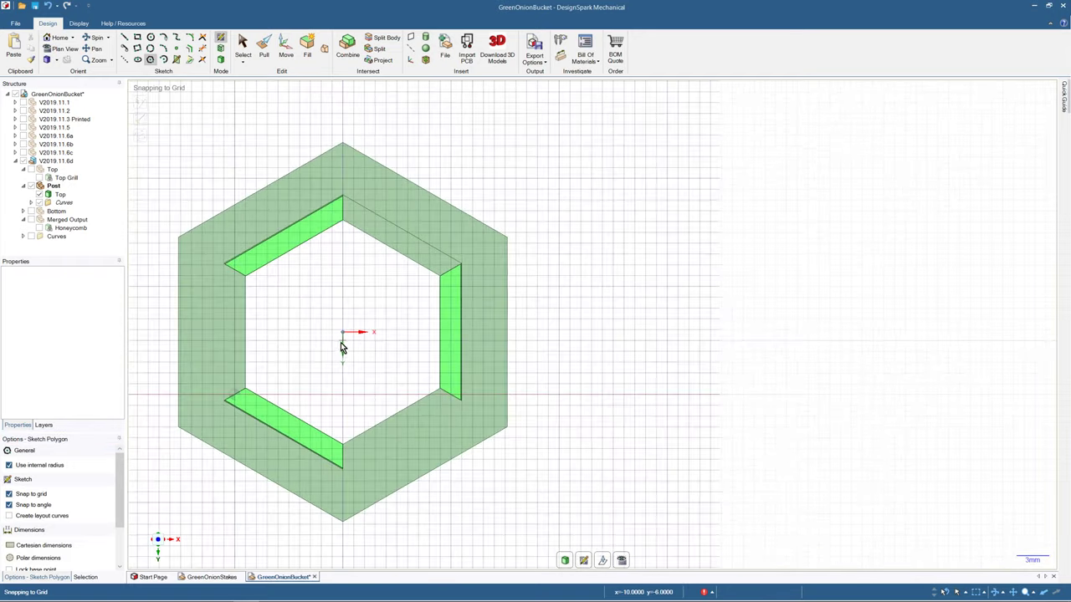
{"action": "scroll", "coordinate": [348, 280], "scroll_direction": "down", "scroll_amount": 3}
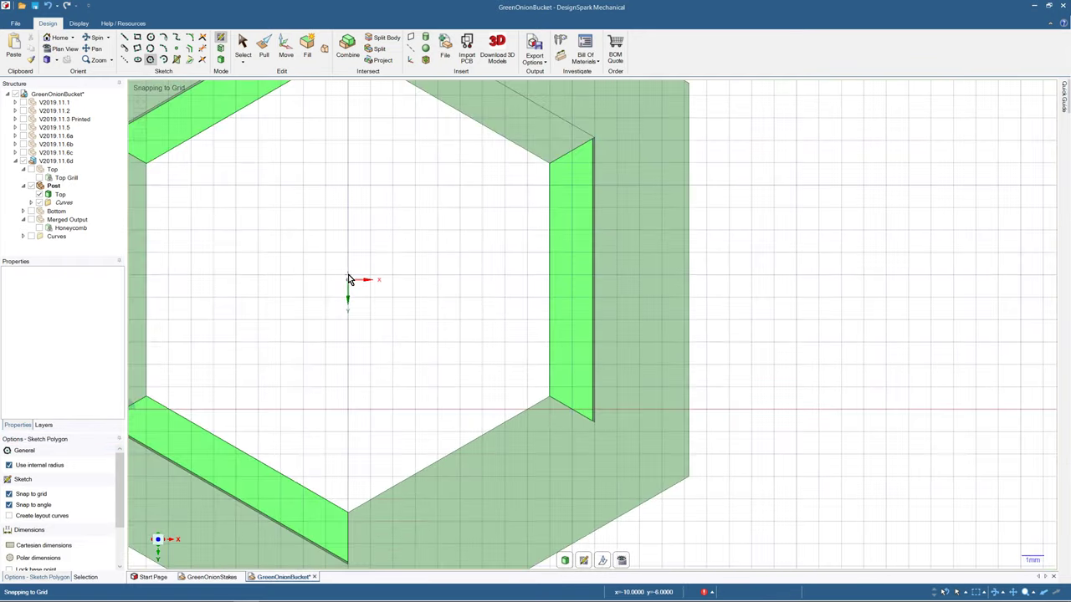
{"action": "left_click", "coordinate": [348, 279]}
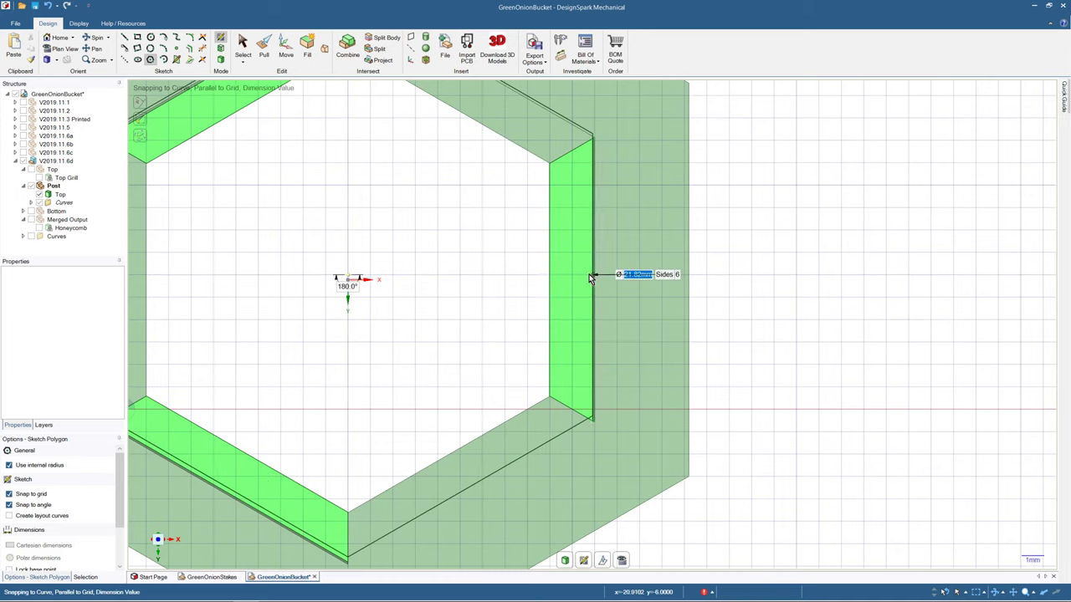
{"action": "scroll", "coordinate": [594, 276], "scroll_direction": "down", "scroll_amount": 3}
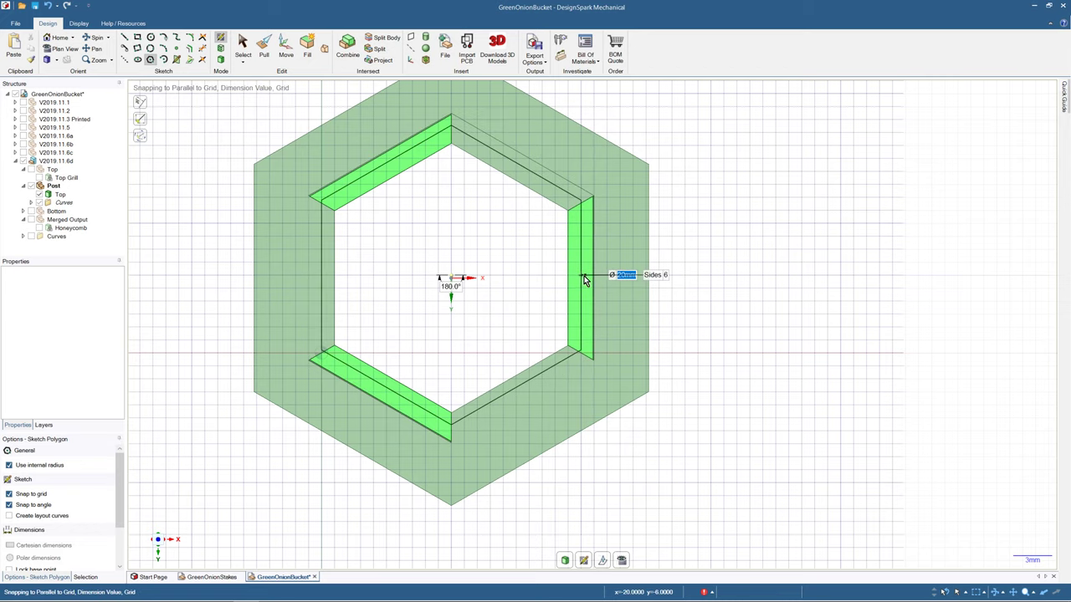
{"action": "left_click", "coordinate": [592, 279]}
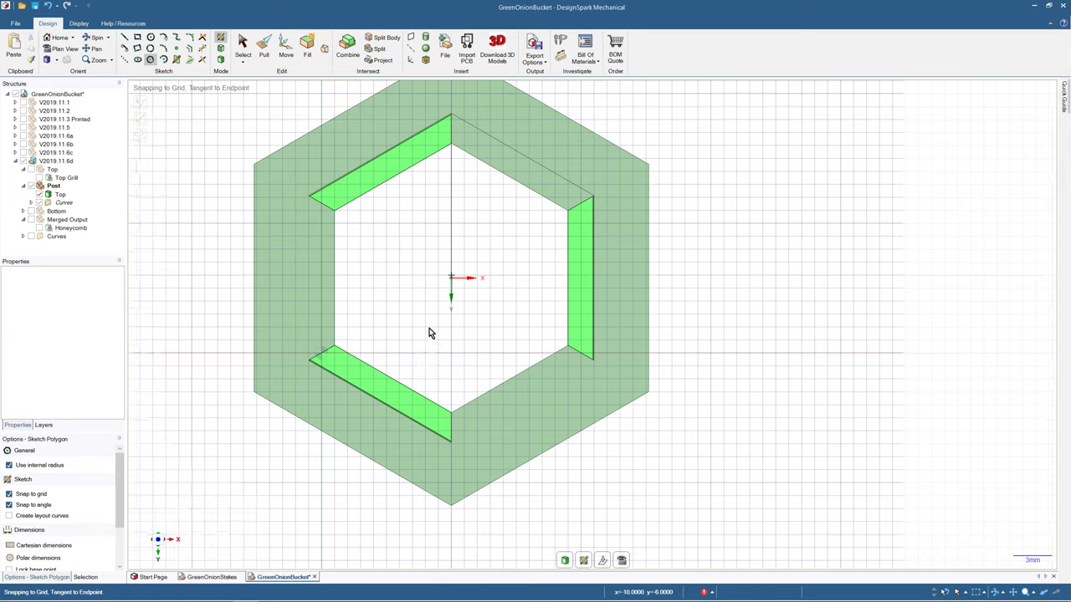
- Examine how the sketch grid lines up with the origin and the three cut rails, close up and in 3D
{"action": "scroll", "coordinate": [464, 272], "scroll_direction": "up", "scroll_amount": 10}
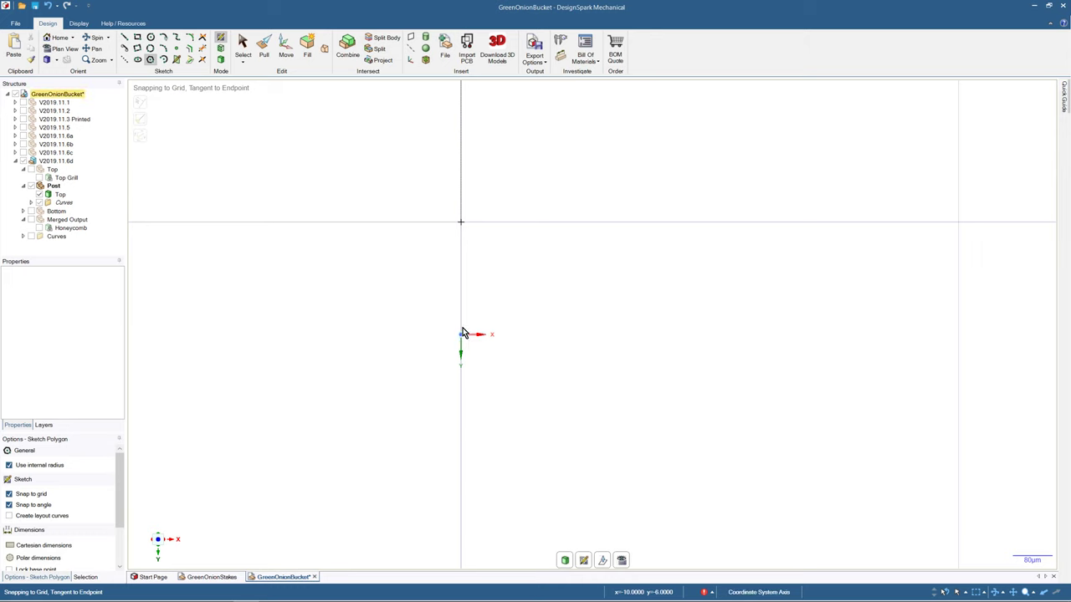
{"action": "scroll", "coordinate": [460, 331], "scroll_direction": "down", "scroll_amount": 8}
{"action": "scroll", "coordinate": [460, 311], "scroll_direction": "down", "scroll_amount": 2}
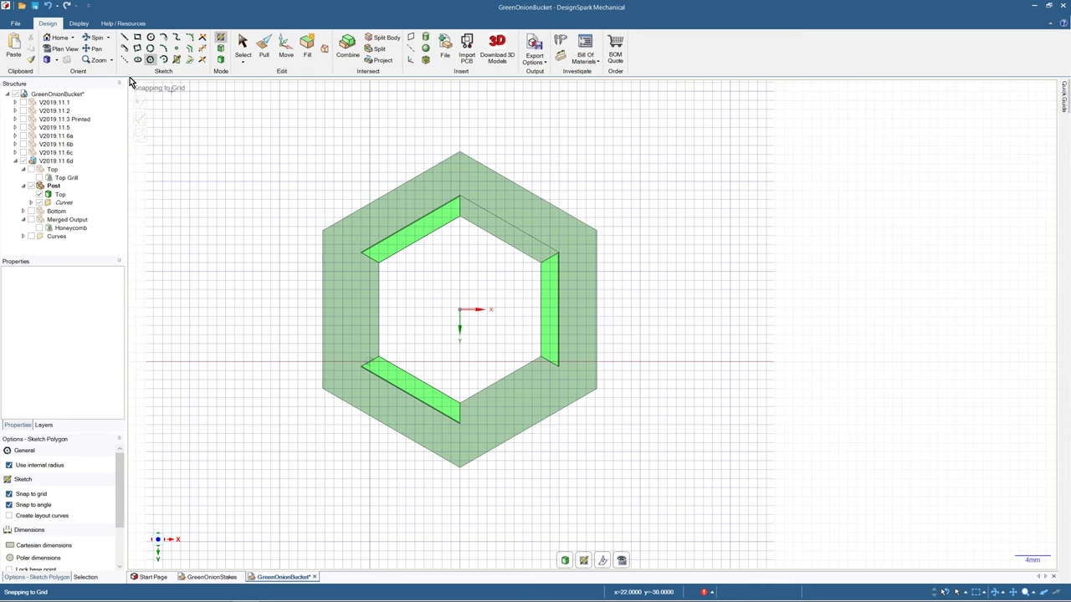
{"action": "left_click", "coordinate": [60, 39]}
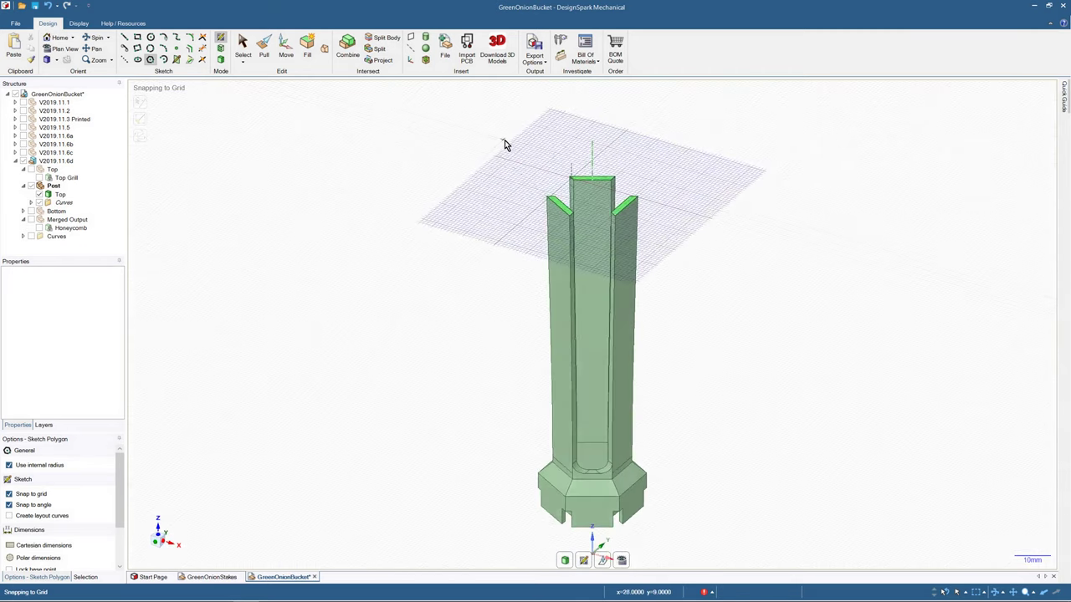
{"action": "scroll", "coordinate": [505, 140], "scroll_direction": "down", "scroll_amount": 3}
{"action": "scroll", "coordinate": [505, 139], "scroll_direction": "up", "scroll_amount": 5}
{"action": "middle_click_drag", "start_coordinate": [508, 140], "coordinate": [559, 157]}
{"action": "scroll", "coordinate": [560, 283], "scroll_direction": "down", "scroll_amount": 6}
{"action": "scroll", "coordinate": [562, 233], "scroll_direction": "up", "scroll_amount": 8}
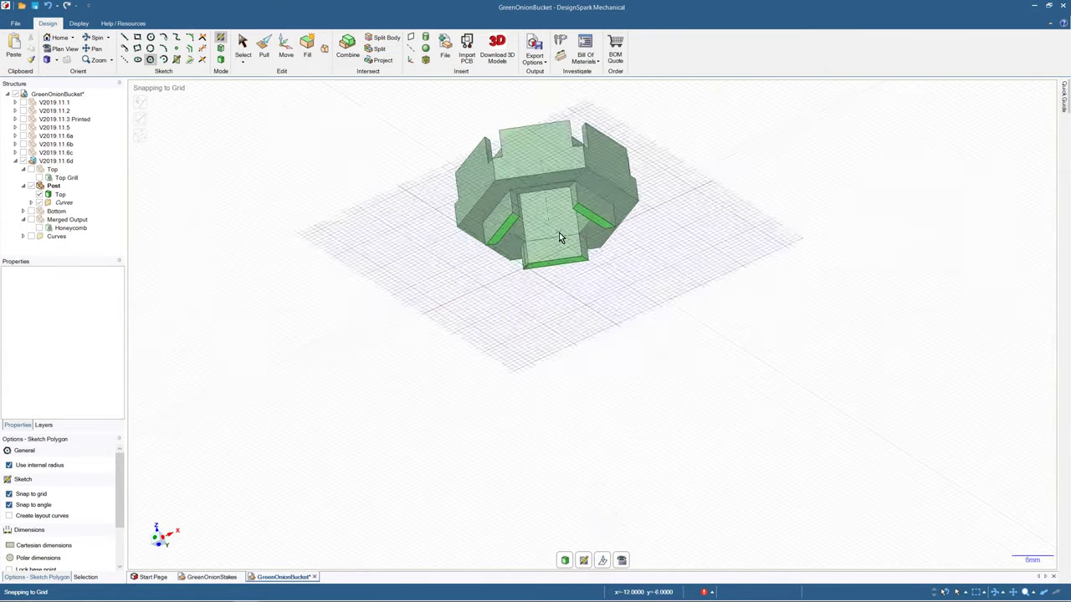
- Draw a construction line in plan view between two opposite outer corners of the ledges around the Post's hexagonal opening, about 25.2 mm long
{"action": "middle_click_drag", "start_coordinate": [553, 224], "coordinate": [489, 172]}
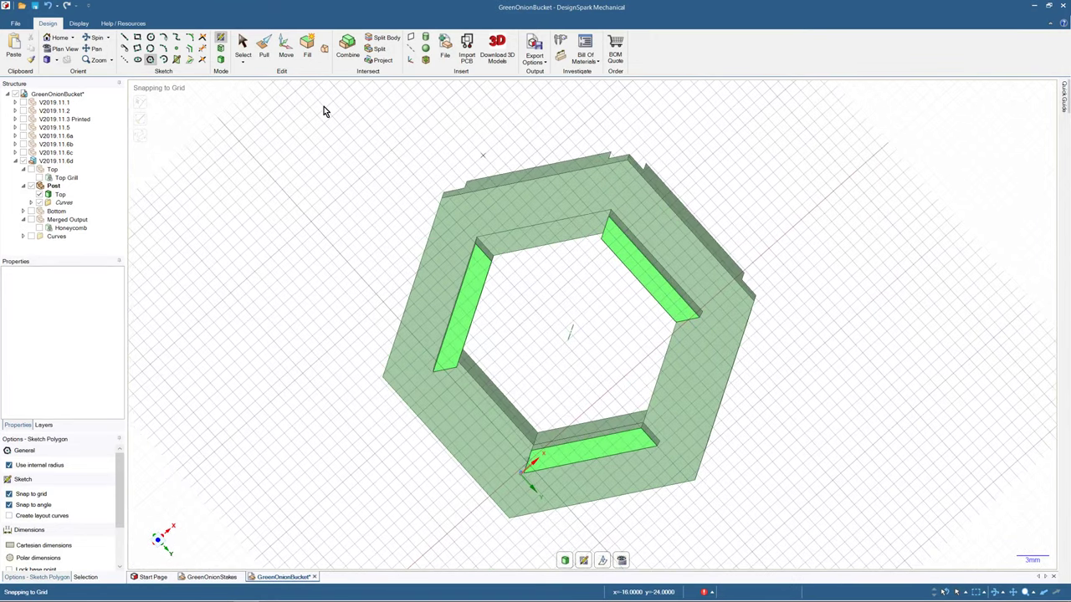
{"action": "left_click", "coordinate": [67, 50]}
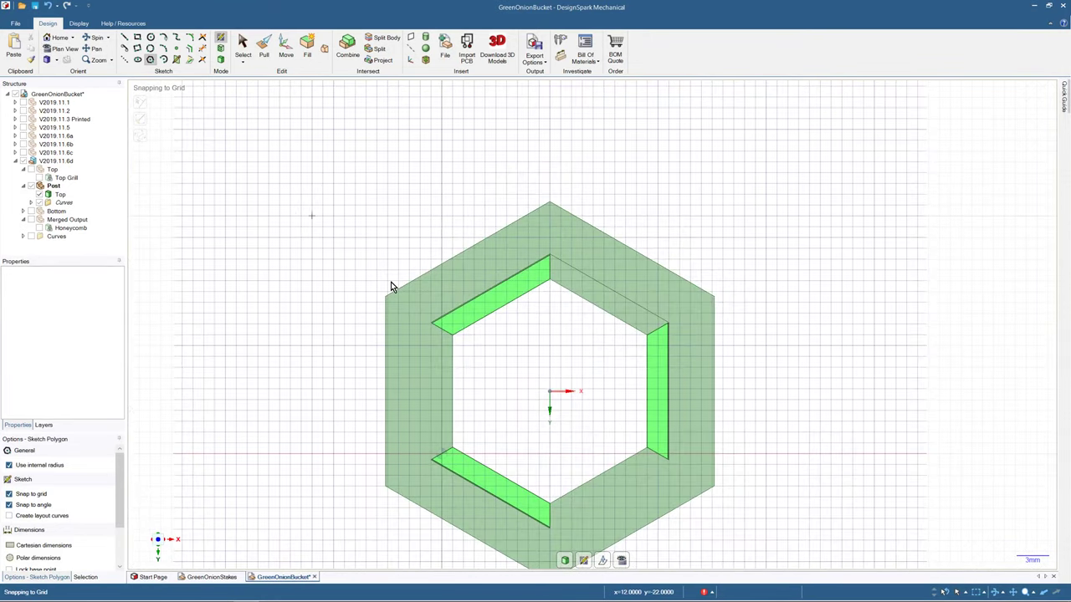
{"action": "mouse_move", "coordinate": [430, 319]}
{"action": "middle_mouse_down", "text": "shift"}
{"action": "mouse_move", "coordinate": [274, 194]}
{"action": "mouse_move", "coordinate": [299, 244]}
{"action": "middle_mouse_up", "text": "shift"}
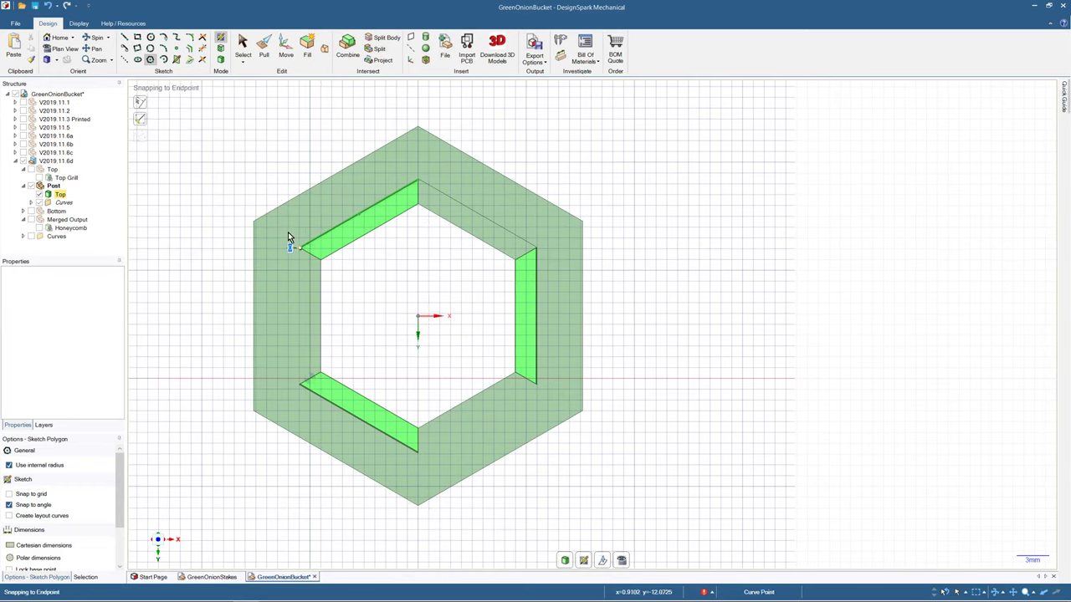
{"action": "left_click", "coordinate": [301, 245]}
{"action": "left_click", "coordinate": [148, 61]}
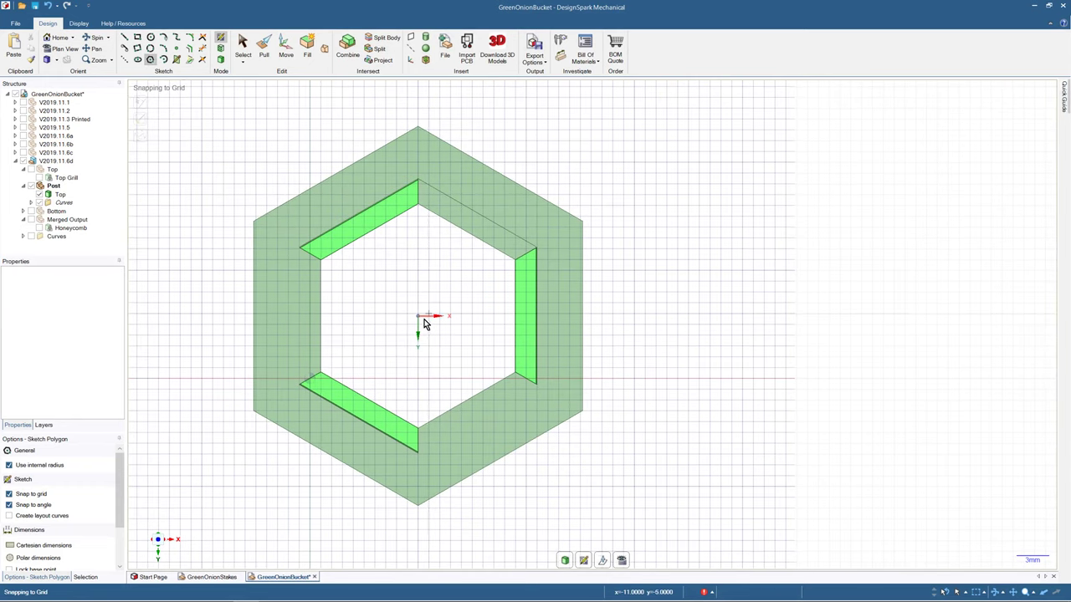
{"action": "left_click", "coordinate": [300, 249]}
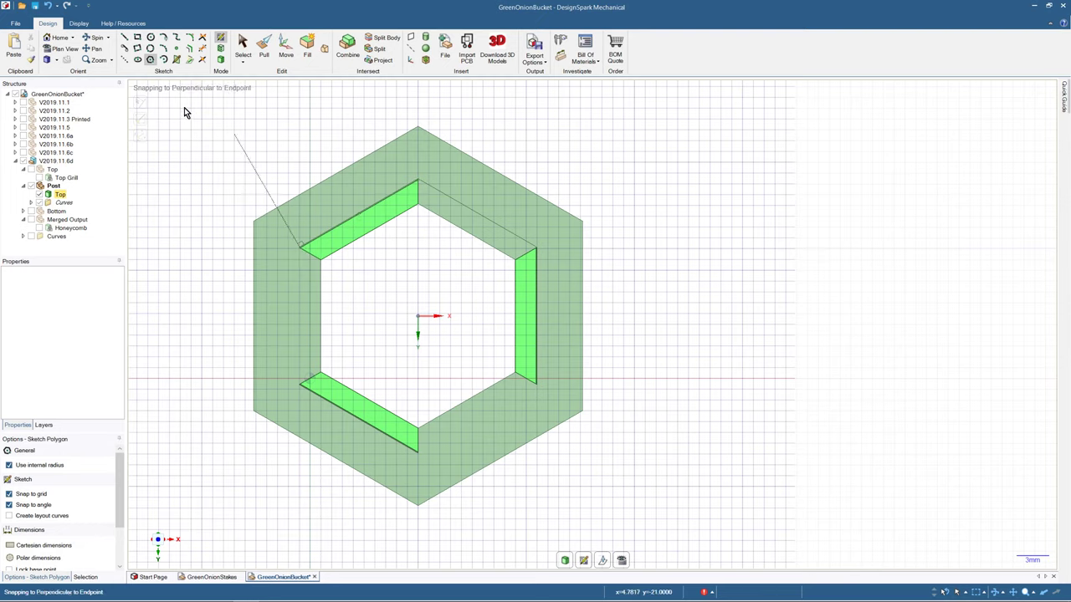
{"action": "left_click", "coordinate": [125, 60]}
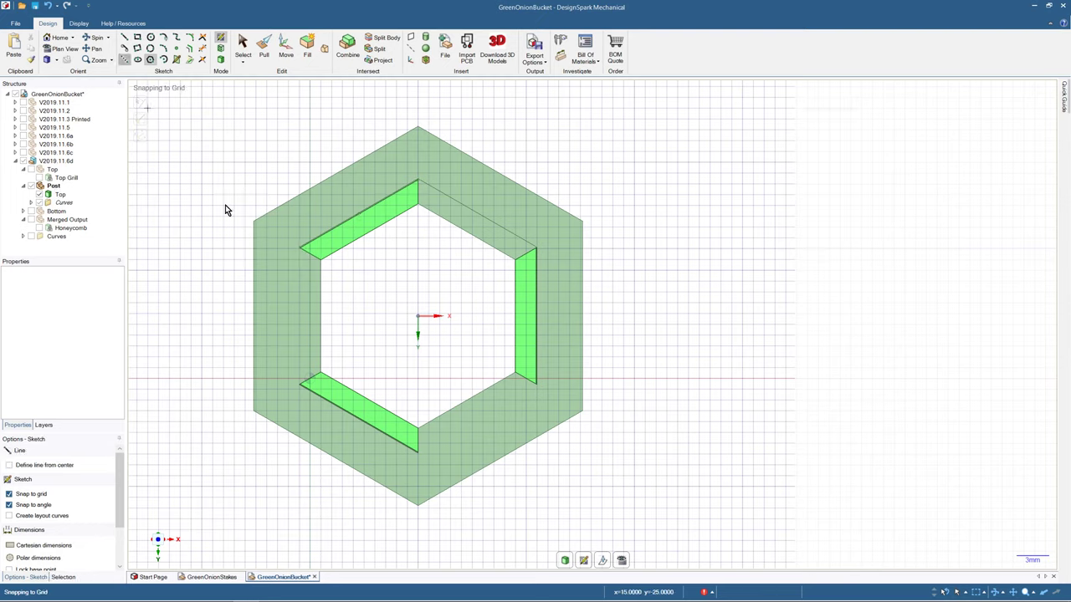
{"action": "left_click", "coordinate": [301, 250]}
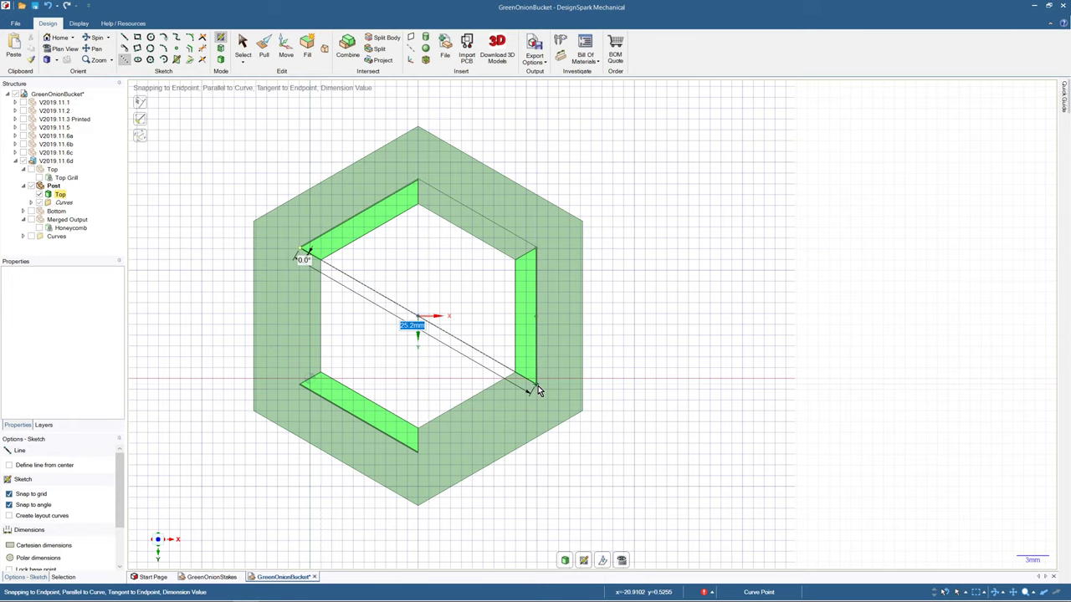
{"action": "scroll", "coordinate": [538, 390], "scroll_direction": "up", "scroll_amount": 3}
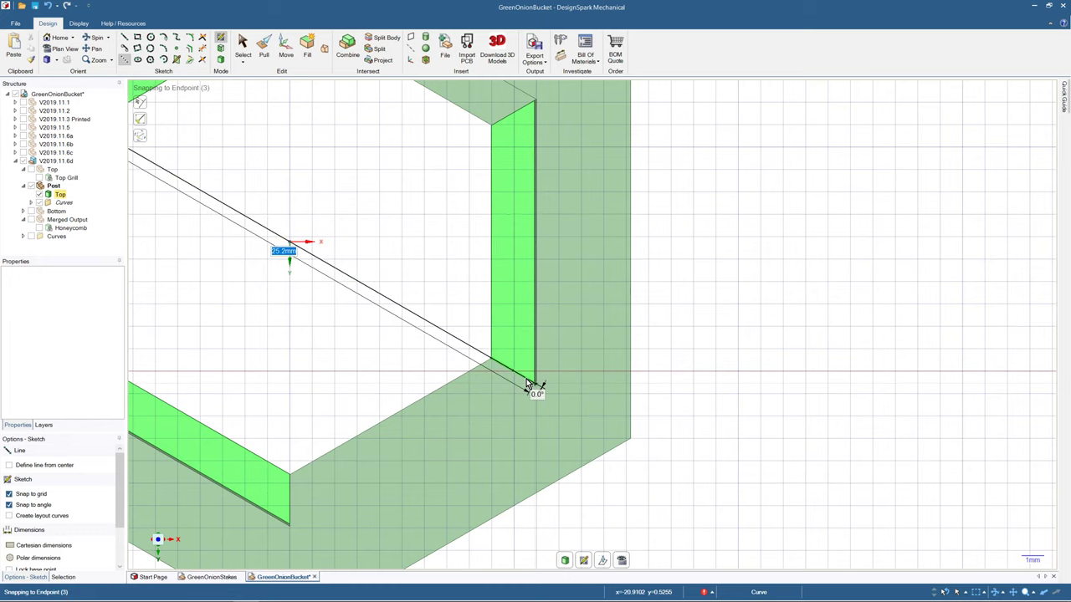
{"action": "left_click", "coordinate": [536, 390]}
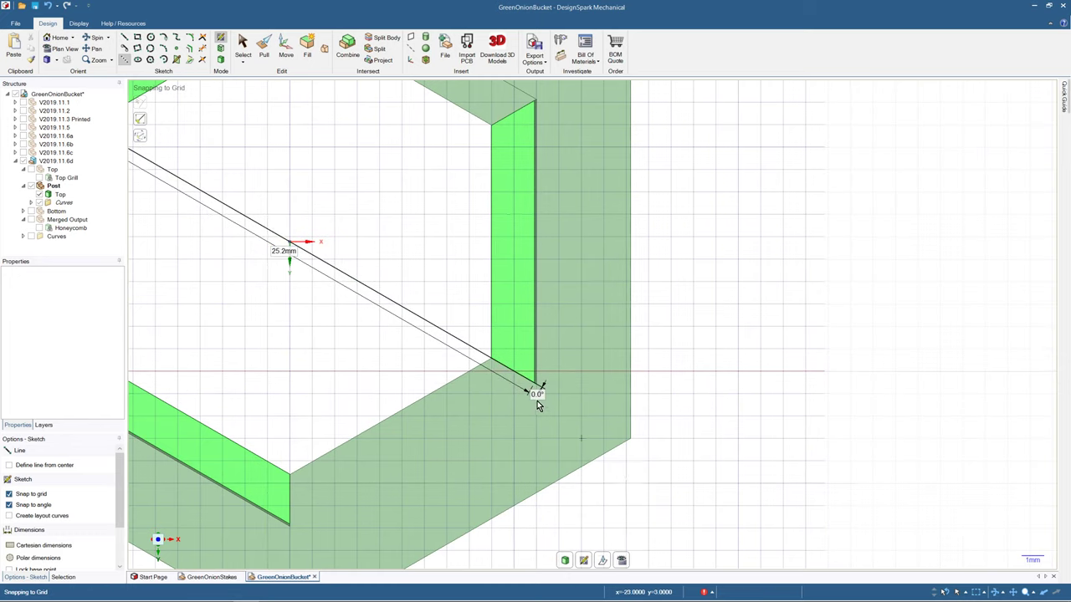
{"action": "scroll", "coordinate": [538, 399], "scroll_direction": "down", "scroll_amount": 3}
{"action": "scroll", "coordinate": [530, 397], "scroll_direction": "up", "scroll_amount": 5}
{"action": "scroll", "coordinate": [548, 404], "scroll_direction": "up", "scroll_amount": 5}
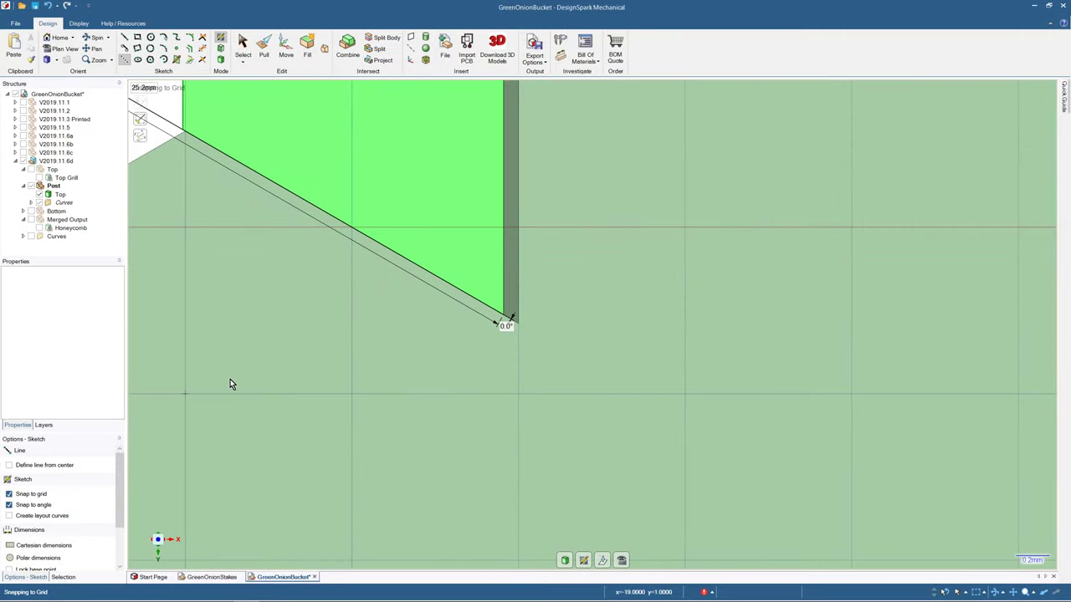
- Draw a second construction line about 25.2 mm long across the other pair of ledge corners, crossing the first at the opening's centre
{"action": "scroll", "coordinate": [233, 383], "scroll_direction": "down", "scroll_amount": 3}
{"action": "scroll", "coordinate": [235, 379], "scroll_direction": "down", "scroll_amount": 3}
{"action": "middle_click_drag", "start_coordinate": [237, 378], "coordinate": [685, 316], "text": "shift"}
{"action": "scroll", "coordinate": [326, 300], "scroll_direction": "up", "scroll_amount": 2}
{"action": "key", "text": "h"}
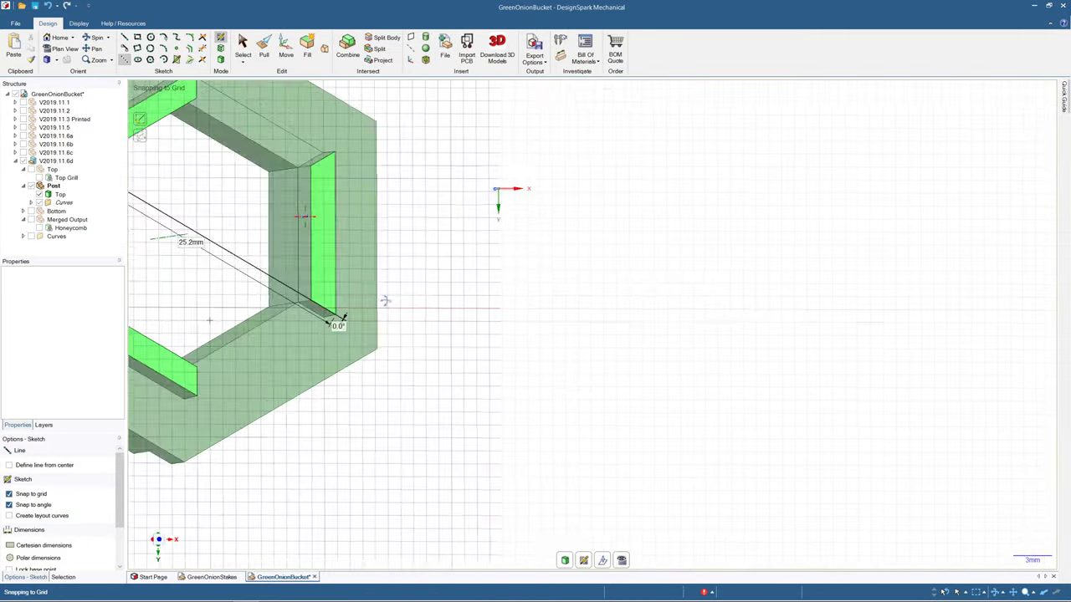
{"action": "middle_click_drag", "start_coordinate": [302, 291], "coordinate": [327, 288]}
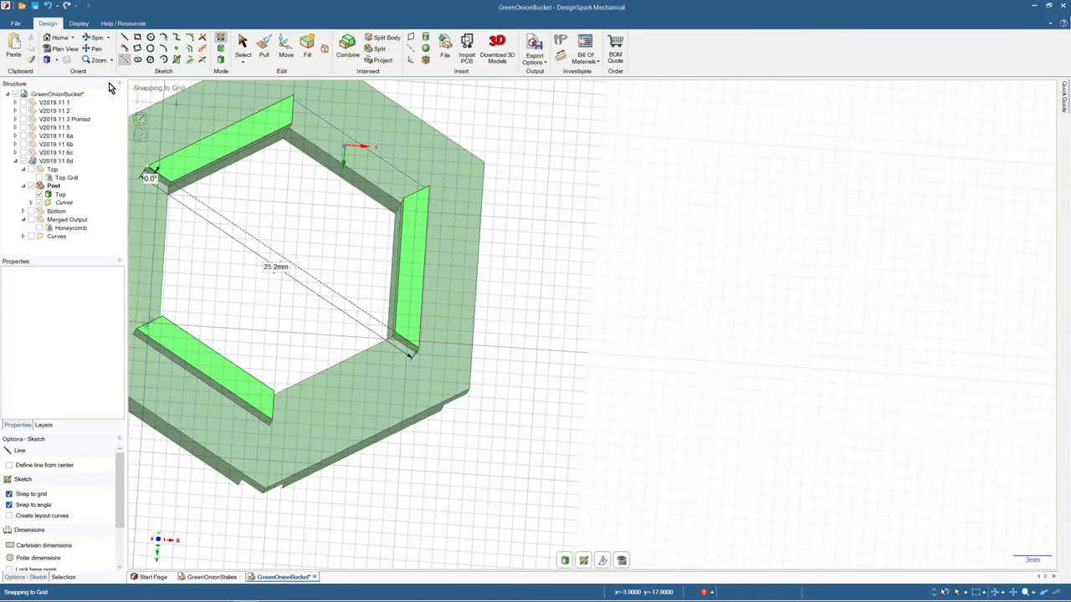
{"action": "left_click", "coordinate": [73, 51]}
{"action": "mouse_move", "coordinate": [267, 241]}
{"action": "middle_mouse_down", "text": "shift"}
{"action": "mouse_move", "coordinate": [275, 287]}
{"action": "mouse_move", "coordinate": [307, 342]}
{"action": "middle_mouse_up", "text": "shift"}
{"action": "scroll", "coordinate": [207, 397], "scroll_direction": "up", "scroll_amount": 5}
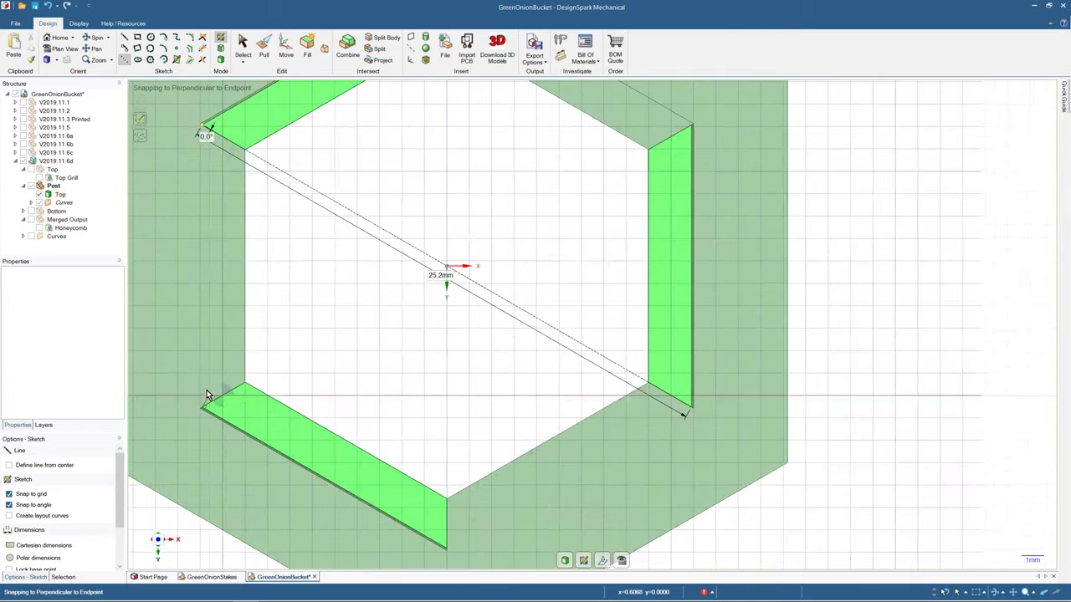
{"action": "left_click", "coordinate": [198, 435]}
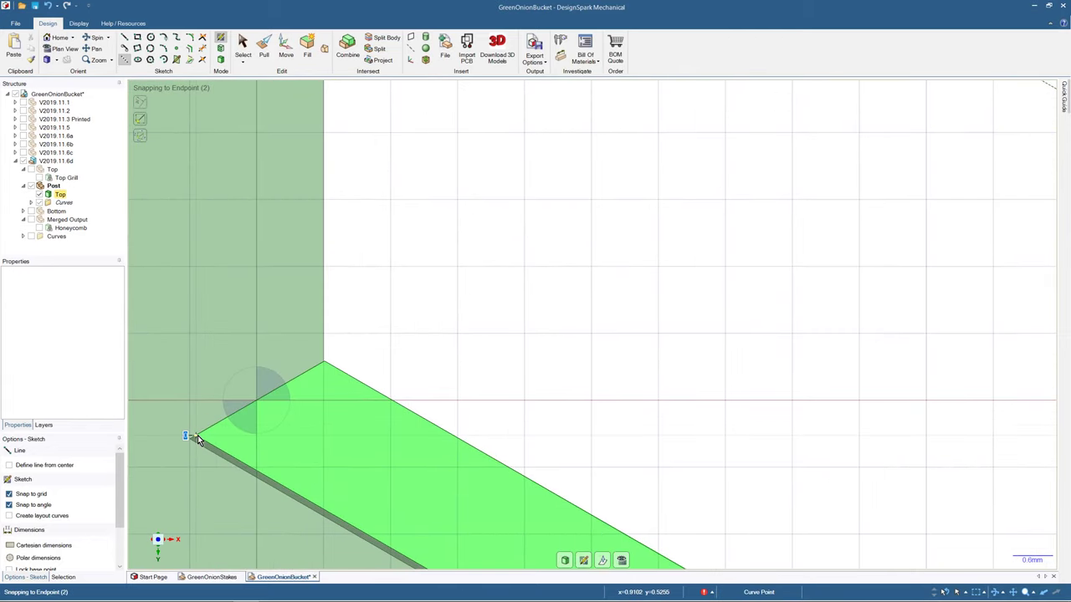
{"action": "scroll", "coordinate": [200, 431], "scroll_direction": "down", "scroll_amount": 5}
{"action": "scroll", "coordinate": [438, 282], "scroll_direction": "up", "scroll_amount": 5}
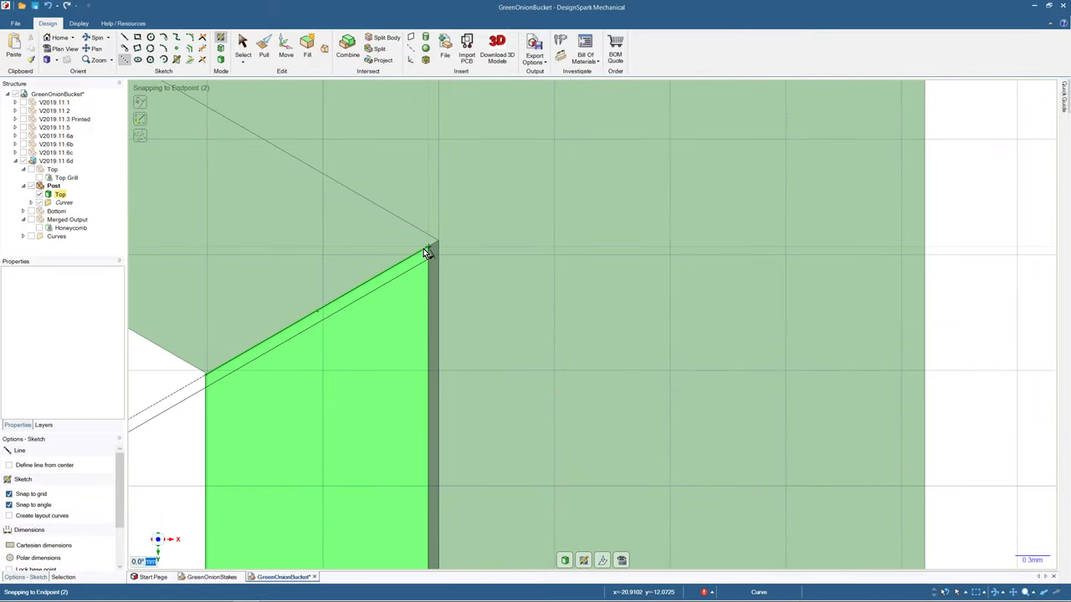
{"action": "left_click", "coordinate": [429, 249]}
{"action": "scroll", "coordinate": [306, 278], "scroll_direction": "down", "scroll_amount": 7}
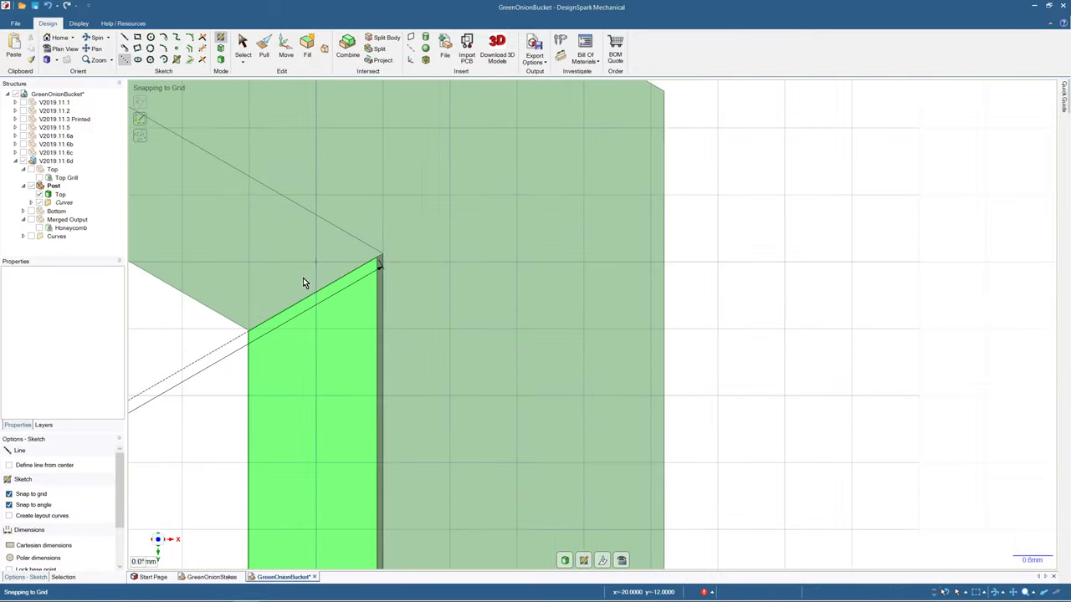
{"action": "middle_click_drag", "start_coordinate": [252, 288], "coordinate": [518, 192], "text": "ctrl"}
{"action": "scroll", "coordinate": [518, 195], "scroll_direction": "down", "scroll_amount": 5}
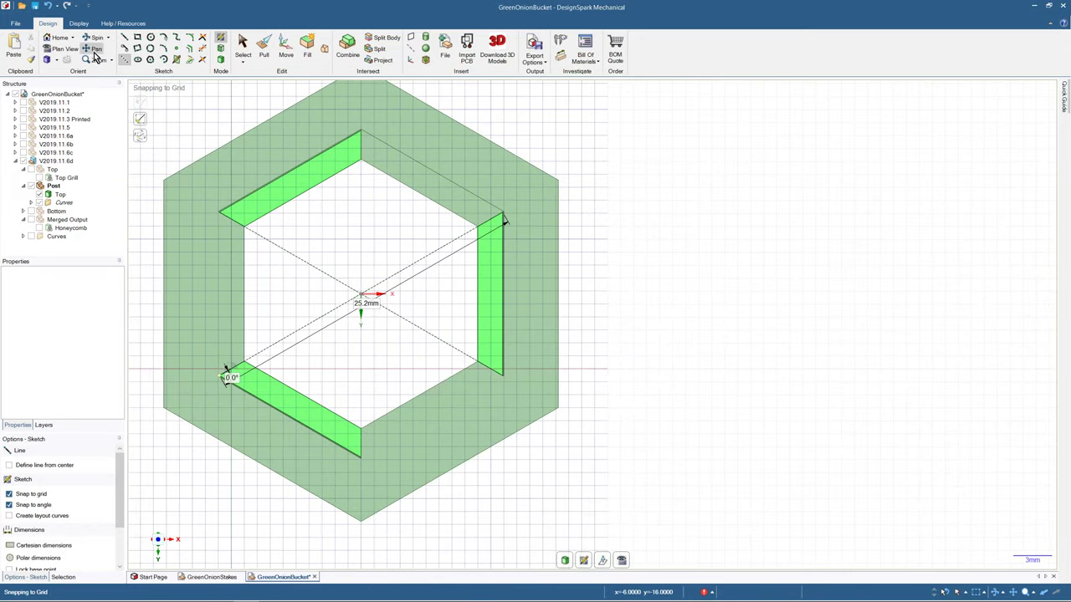
- Sketch a six-sided polygon centred on the construction lines' crossing and matching the inner opening, with an internal diameter of about 17.97 mm
{"action": "left_click", "coordinate": [151, 61]}
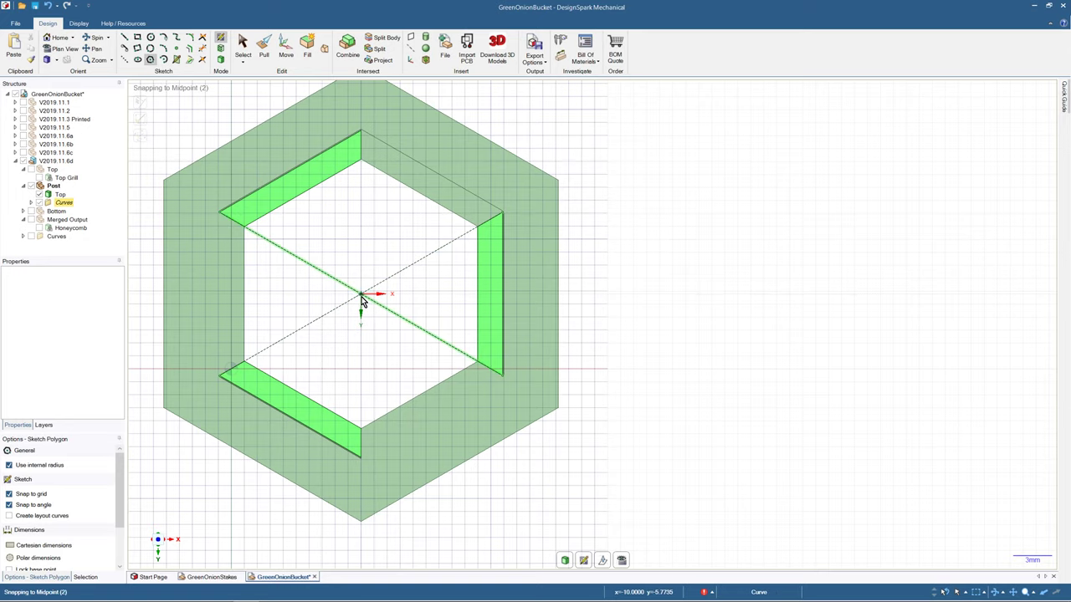
{"action": "scroll", "coordinate": [362, 297], "scroll_direction": "up", "scroll_amount": 6}
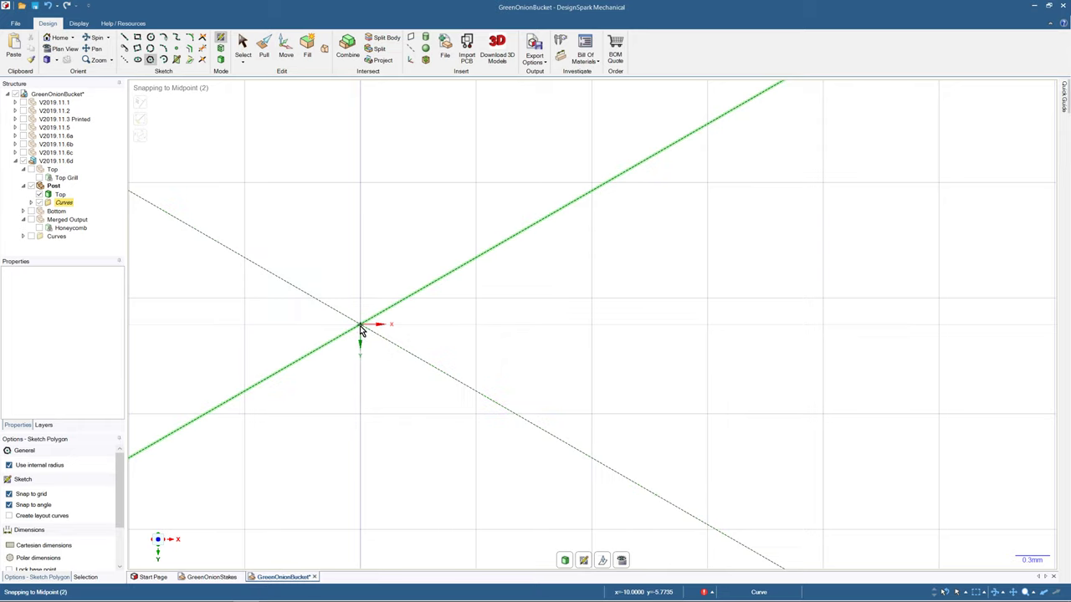
{"action": "left_click", "coordinate": [360, 326]}
{"action": "scroll", "coordinate": [359, 325], "scroll_direction": "down", "scroll_amount": 5}
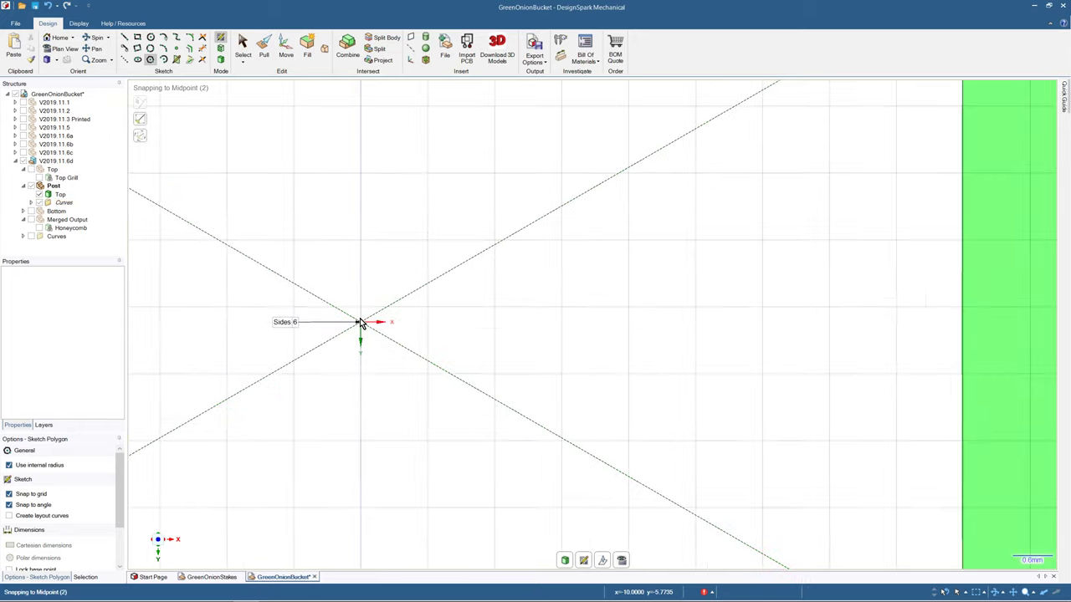
{"action": "scroll", "coordinate": [489, 293], "scroll_direction": "up", "scroll_amount": 4}
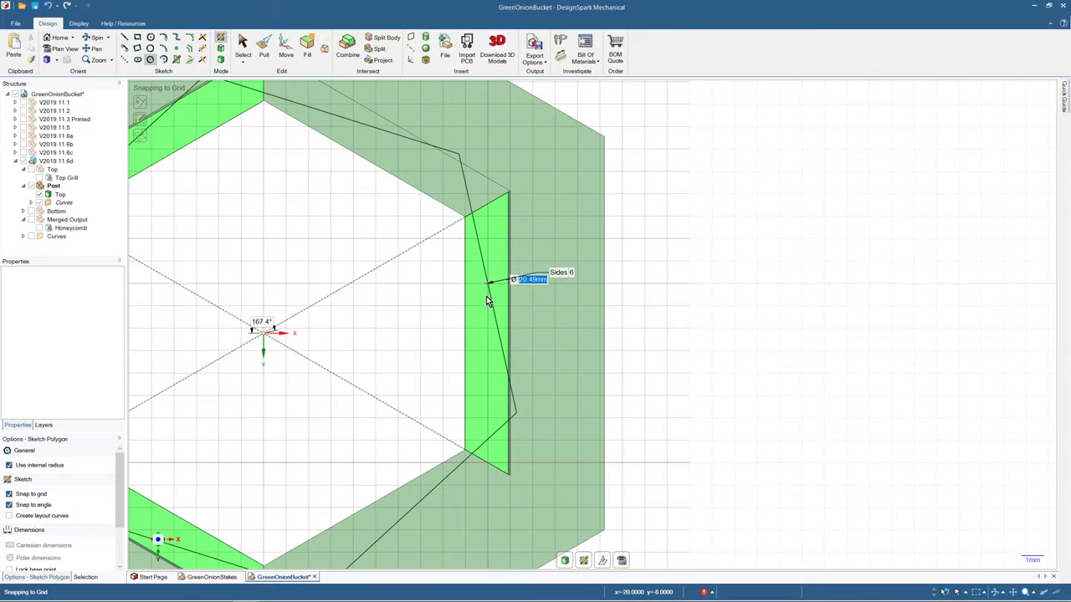
{"action": "scroll", "coordinate": [489, 303], "scroll_direction": "down", "scroll_amount": 3}
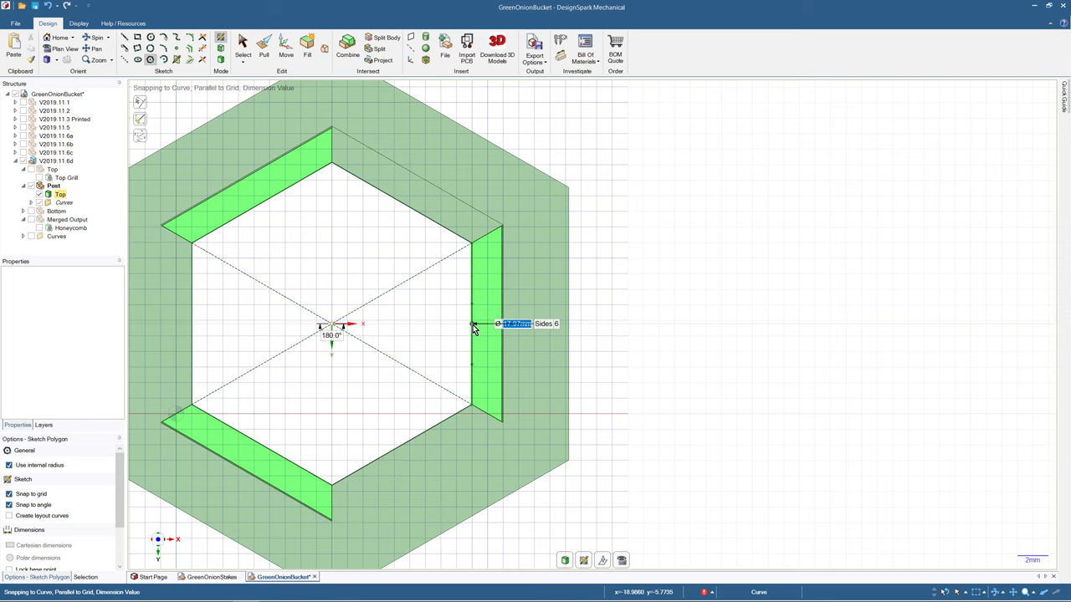
{"action": "left_click", "coordinate": [473, 329]}
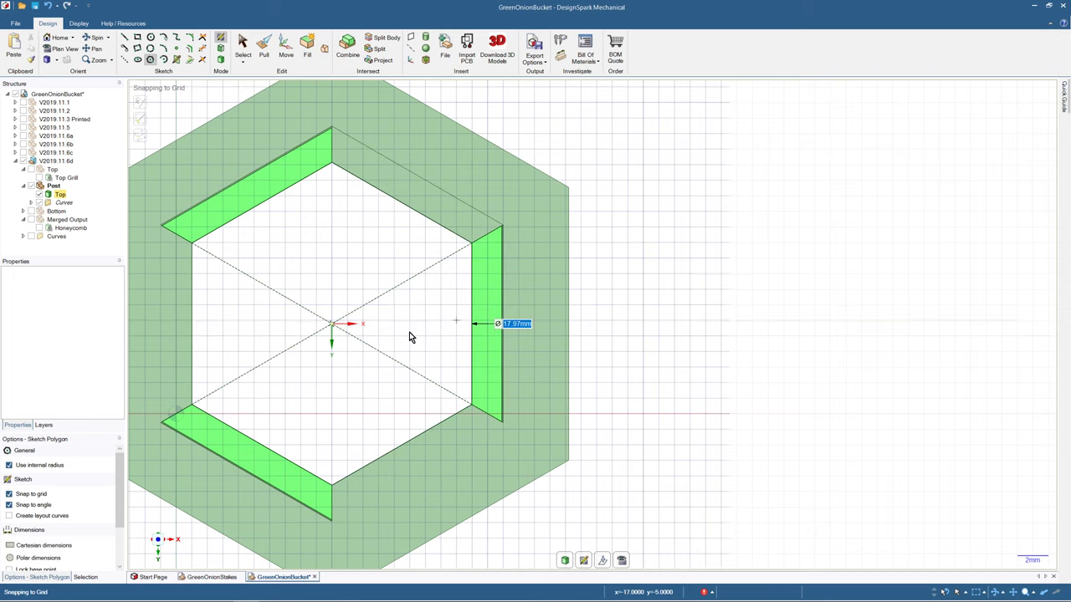
- Sketch a concentric six-sided polygon reaching the ledges' outer edges, with an internal diameter of about 21.82 mm
{"action": "left_click", "coordinate": [332, 325]}
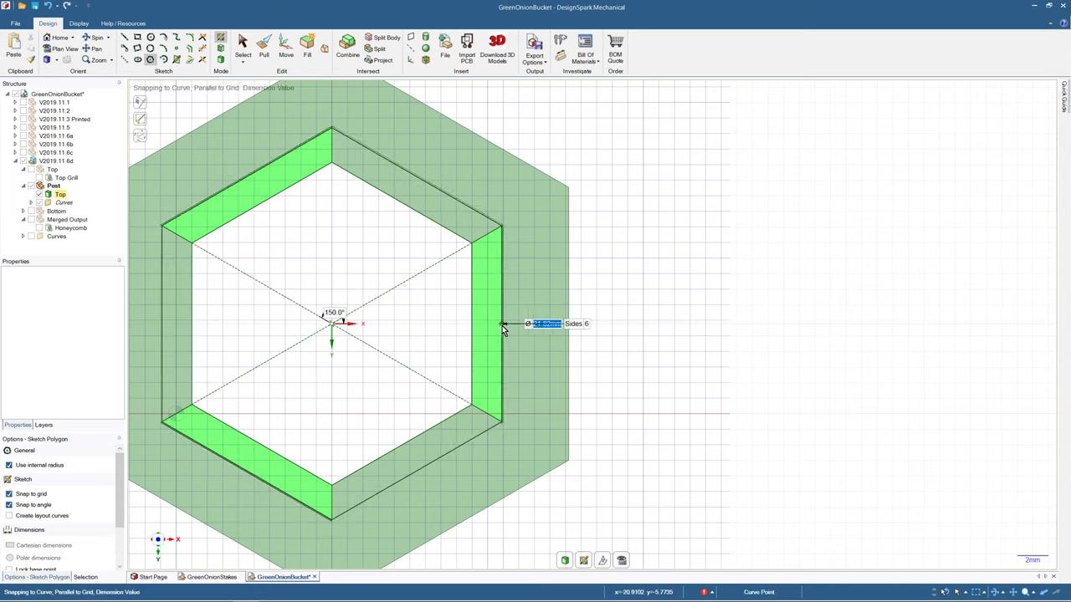
{"action": "scroll", "coordinate": [502, 325], "scroll_direction": "down", "scroll_amount": 2}
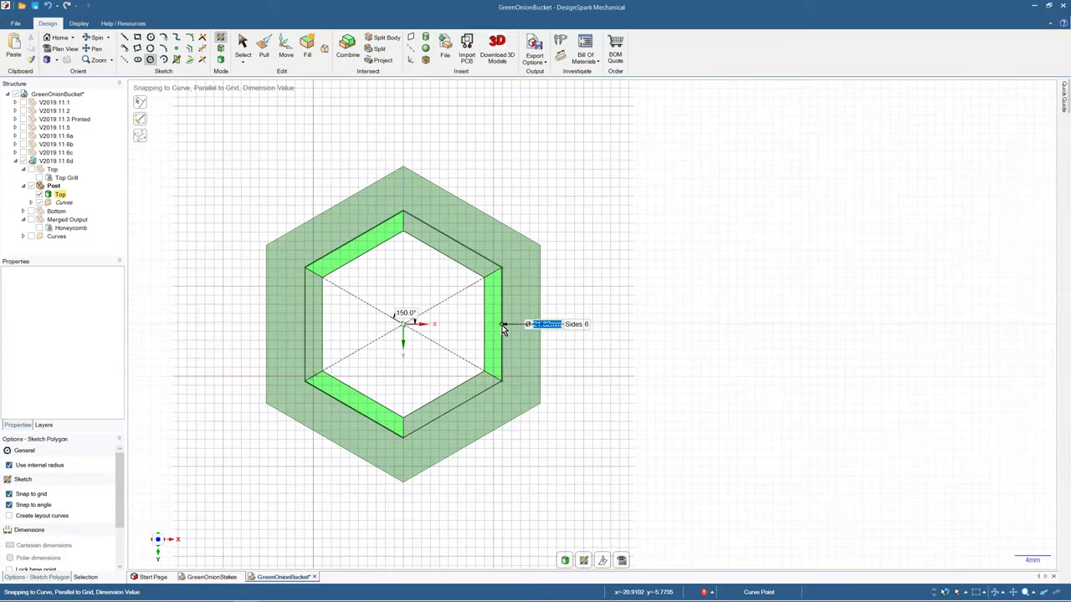
{"action": "scroll", "coordinate": [502, 326], "scroll_direction": "up", "scroll_amount": 6}
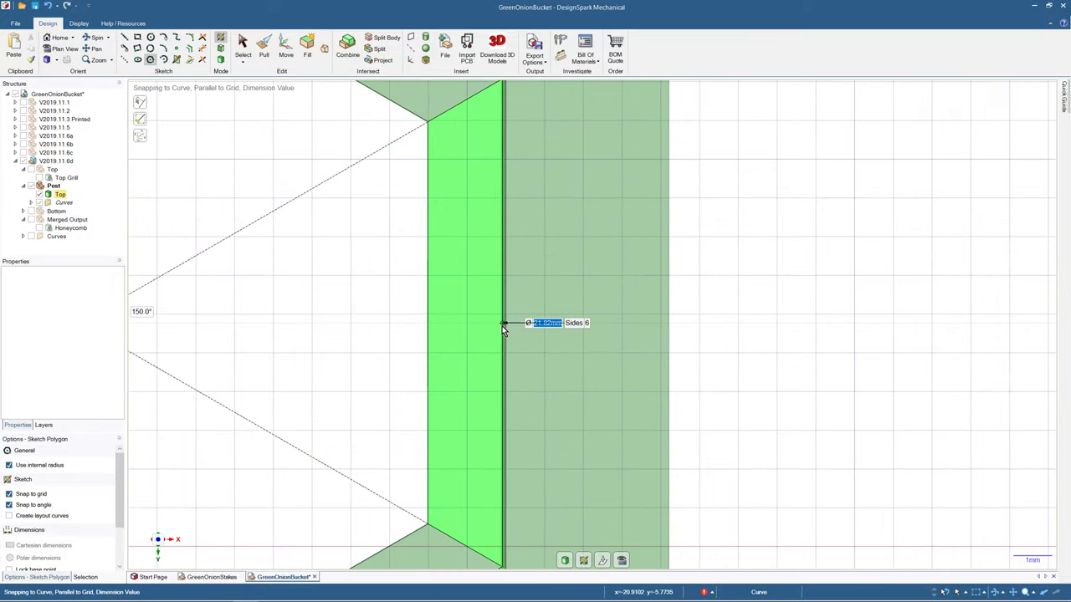
{"action": "scroll", "coordinate": [502, 327], "scroll_direction": "down", "scroll_amount": 4}
{"action": "scroll", "coordinate": [502, 324], "scroll_direction": "down", "scroll_amount": 2}
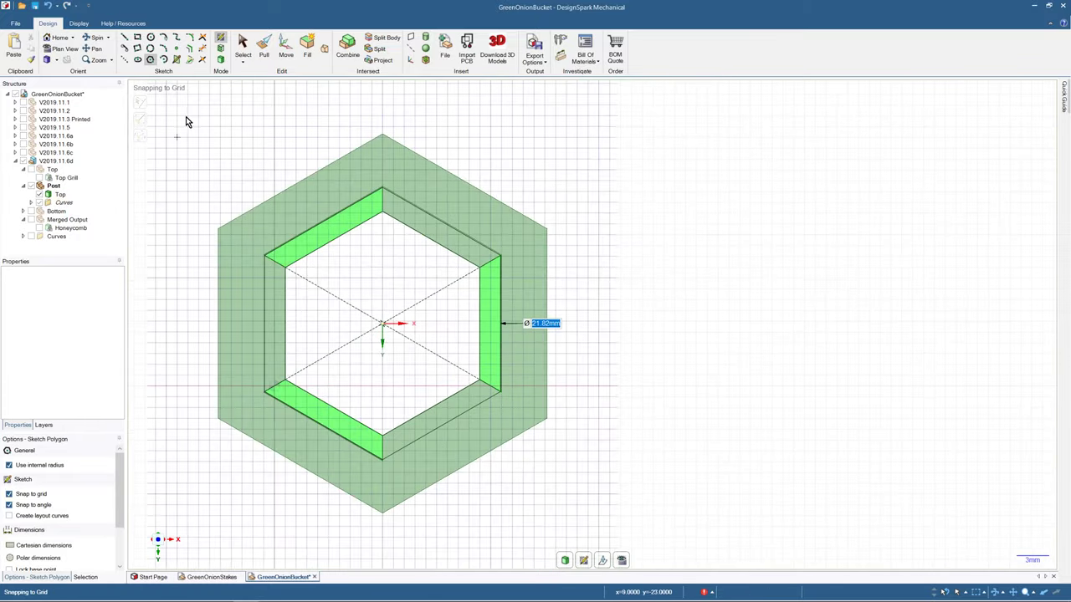
- Finish the sketch and switch to 3D mode so the two concentric hexagons form a surface ring in the Post component
{"action": "left_click", "coordinate": [58, 38]}
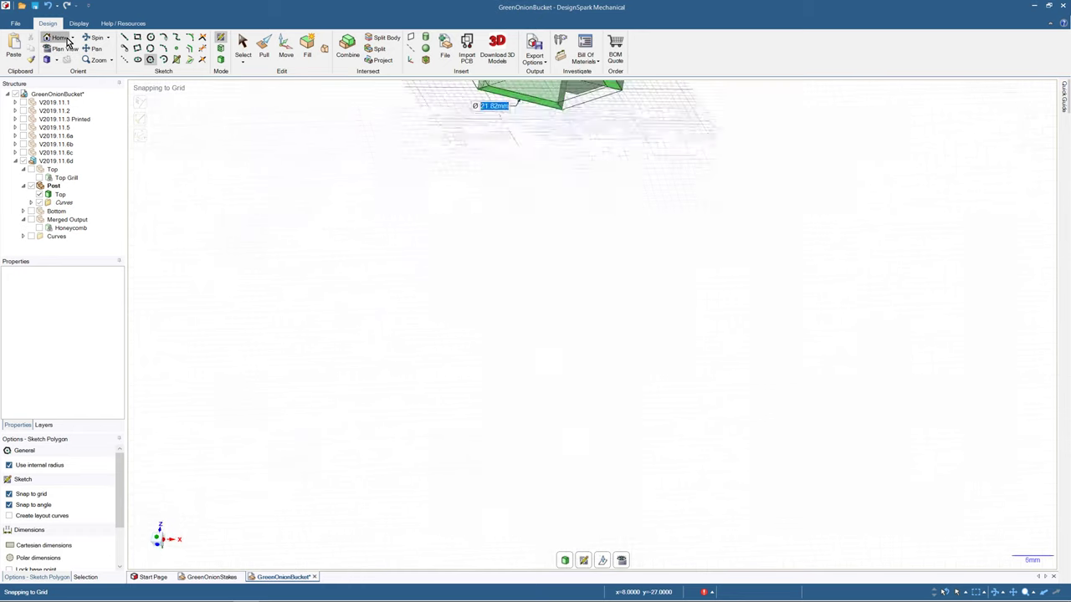
{"action": "middle_click_drag", "start_coordinate": [493, 229], "coordinate": [503, 140]}
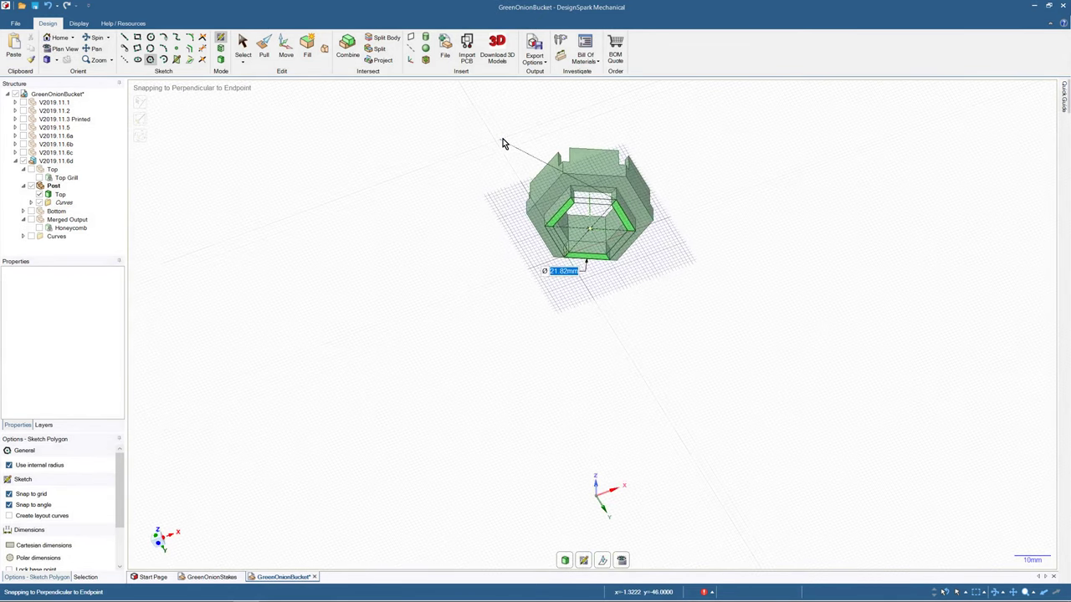
{"action": "key", "text": "Down"}
{"action": "key", "text": "Down"}
{"action": "key", "text": "Down"}
{"action": "key", "text": "Down"}
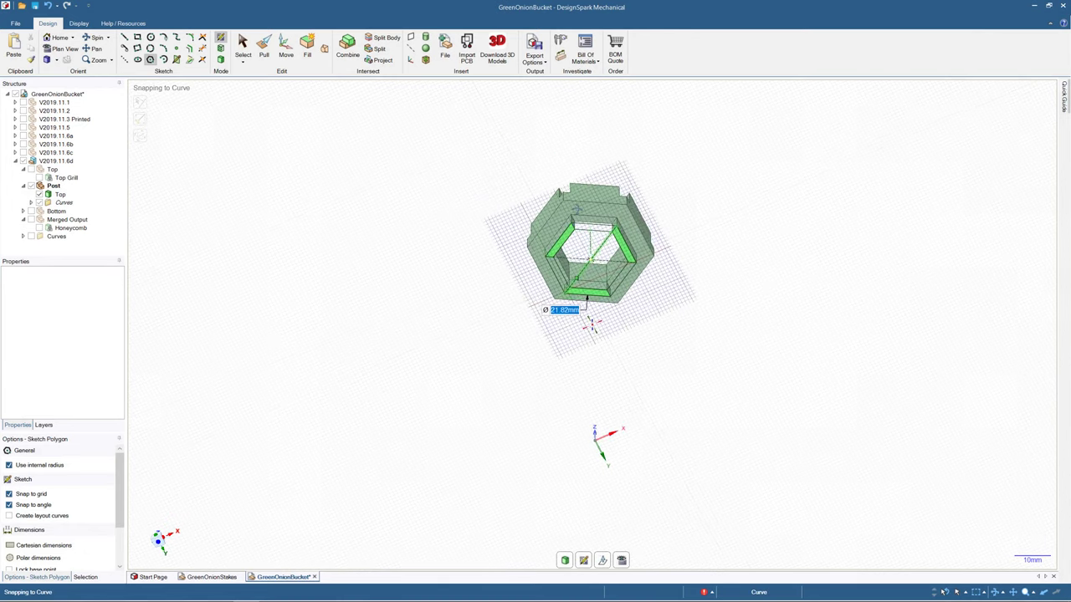
{"action": "scroll", "coordinate": [589, 257], "scroll_direction": "up", "scroll_amount": 3}
{"action": "scroll", "coordinate": [590, 257], "scroll_direction": "up", "scroll_amount": 3}
{"action": "scroll", "coordinate": [591, 252], "scroll_direction": "down", "scroll_amount": 4}
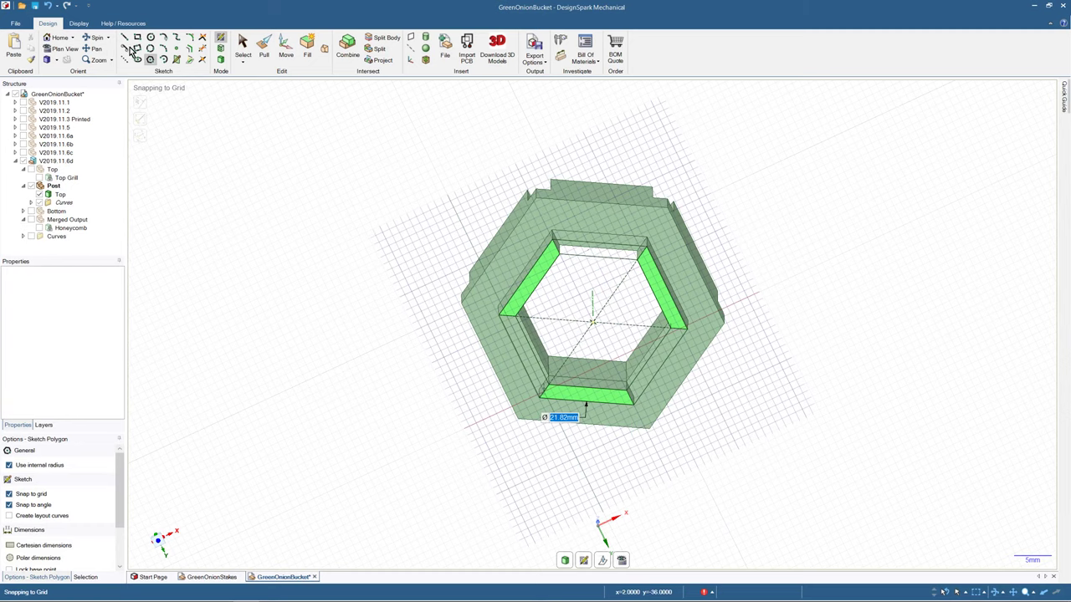
{"action": "left_click", "coordinate": [243, 46]}
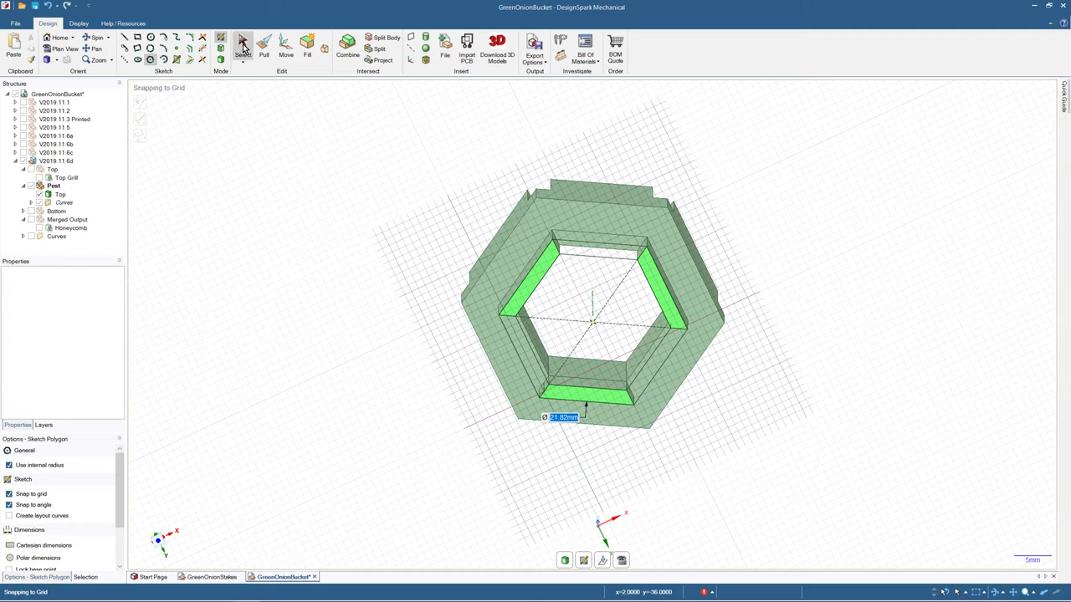
{"action": "left_click", "coordinate": [221, 64]}
{"action": "mouse_move", "coordinate": [440, 220]}
{"action": "middle_mouse_down"}
{"action": "mouse_move", "coordinate": [444, 206]}
{"action": "mouse_move", "coordinate": [452, 265]}
{"action": "mouse_move", "coordinate": [452, 227]}
{"action": "middle_mouse_up"}
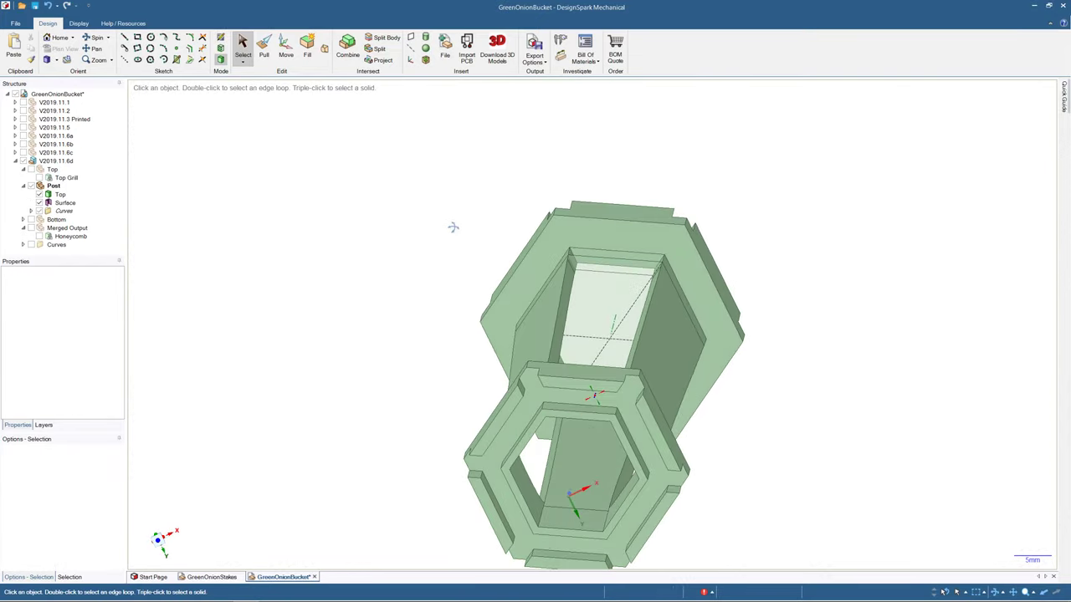
{"action": "left_click", "coordinate": [597, 263]}
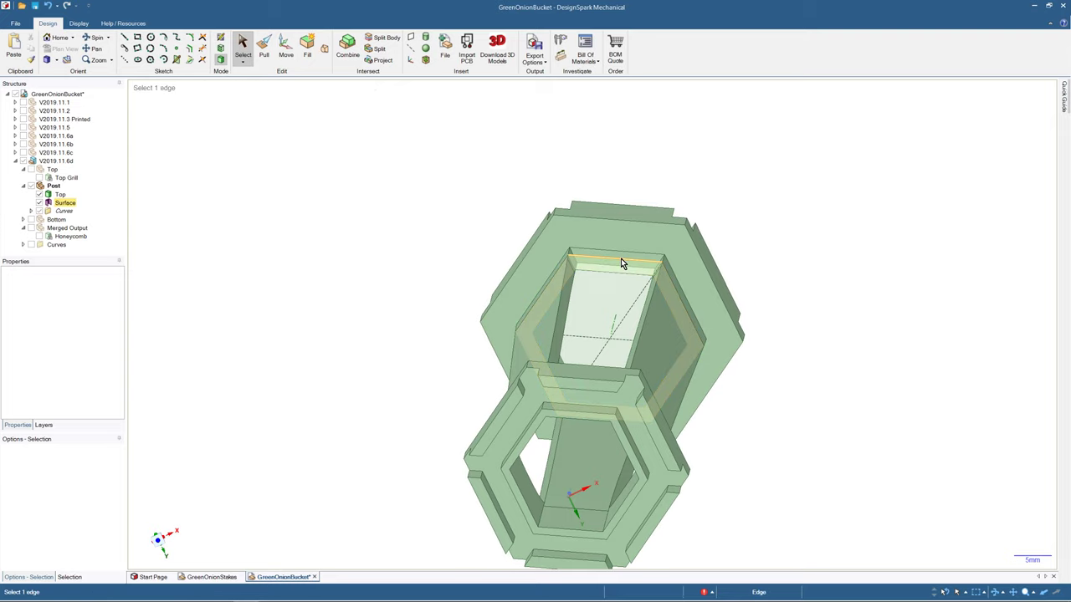
{"action": "left_click", "coordinate": [622, 256]}
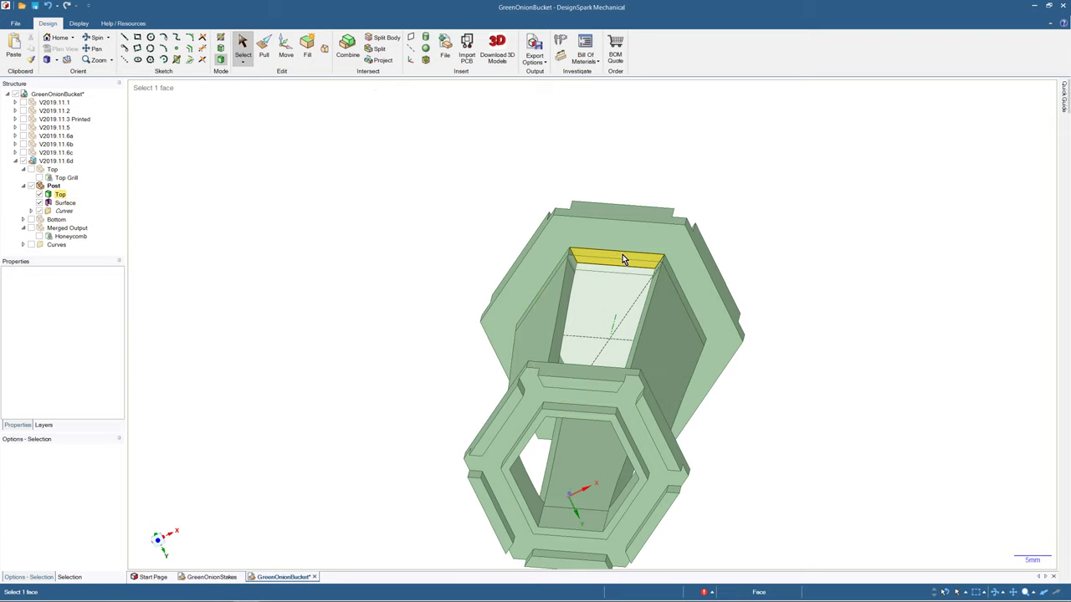
{"action": "left_click", "coordinate": [624, 256]}
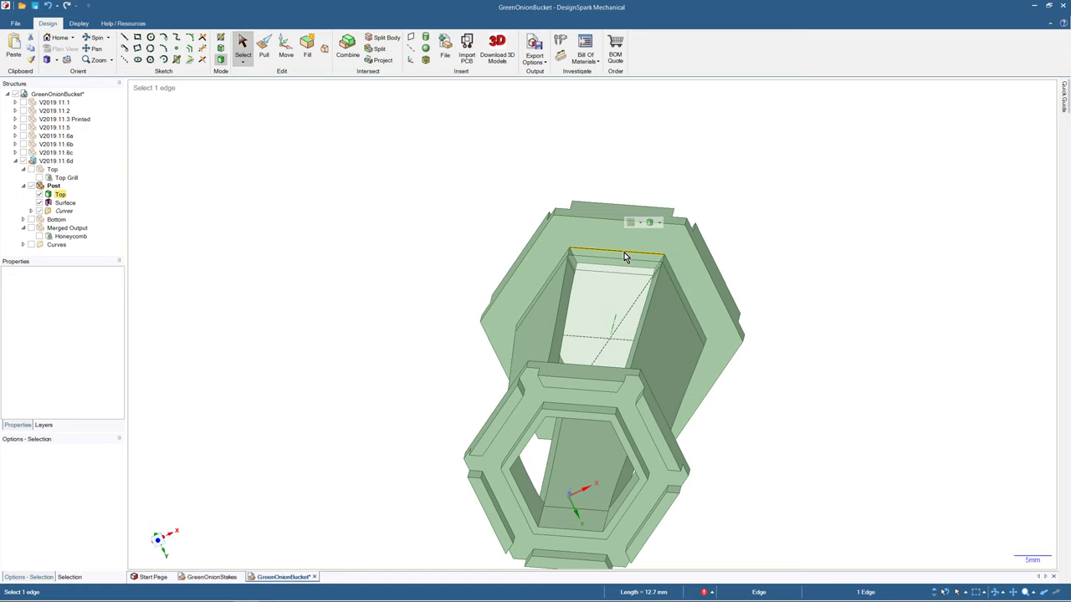
{"action": "mouse_move", "coordinate": [624, 254]}
{"action": "middle_mouse_down"}
{"action": "mouse_move", "coordinate": [619, 243]}
{"action": "mouse_move", "coordinate": [618, 297]}
{"action": "mouse_move", "coordinate": [612, 265]}
{"action": "middle_mouse_up"}
{"action": "left_click", "coordinate": [234, 108]}
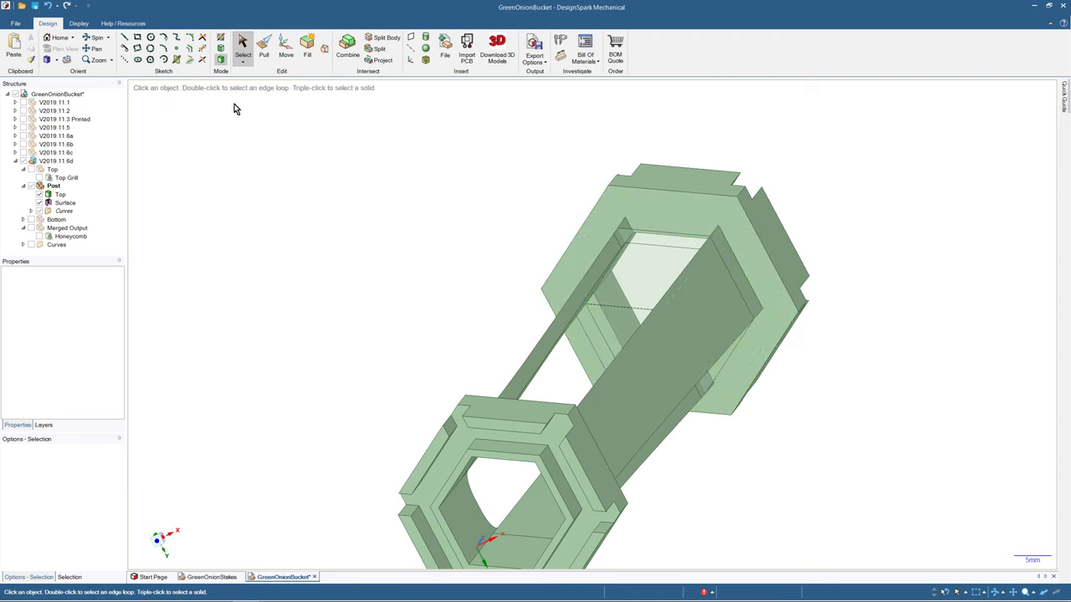
- Sketch a centred six-sided polygon with a 22 mm internal diameter on the flange's face around the opening, and return to 3D
{"action": "left_click", "coordinate": [151, 61]}
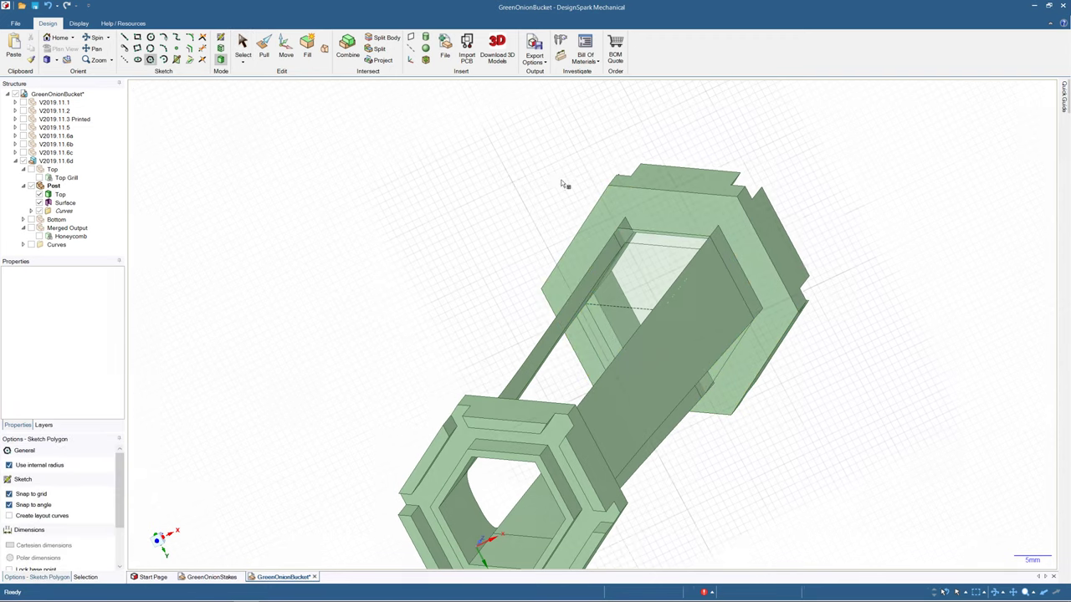
{"action": "left_click", "coordinate": [653, 214]}
{"action": "middle_click_drag", "start_coordinate": [680, 292], "coordinate": [661, 311]}
{"action": "scroll", "coordinate": [660, 311], "scroll_direction": "up", "scroll_amount": 5}
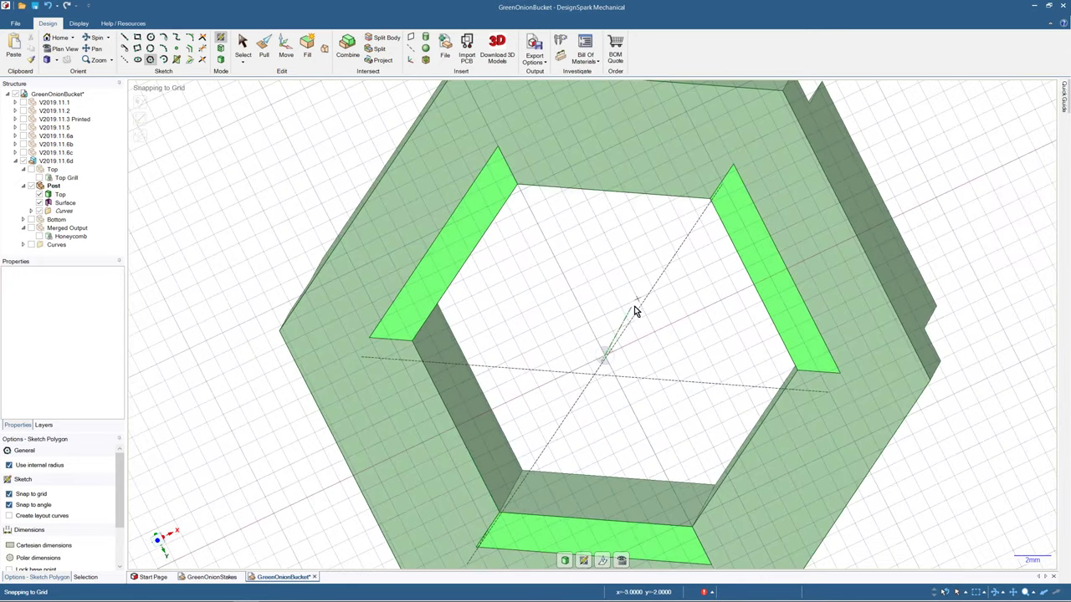
{"action": "left_click", "coordinate": [606, 357]}
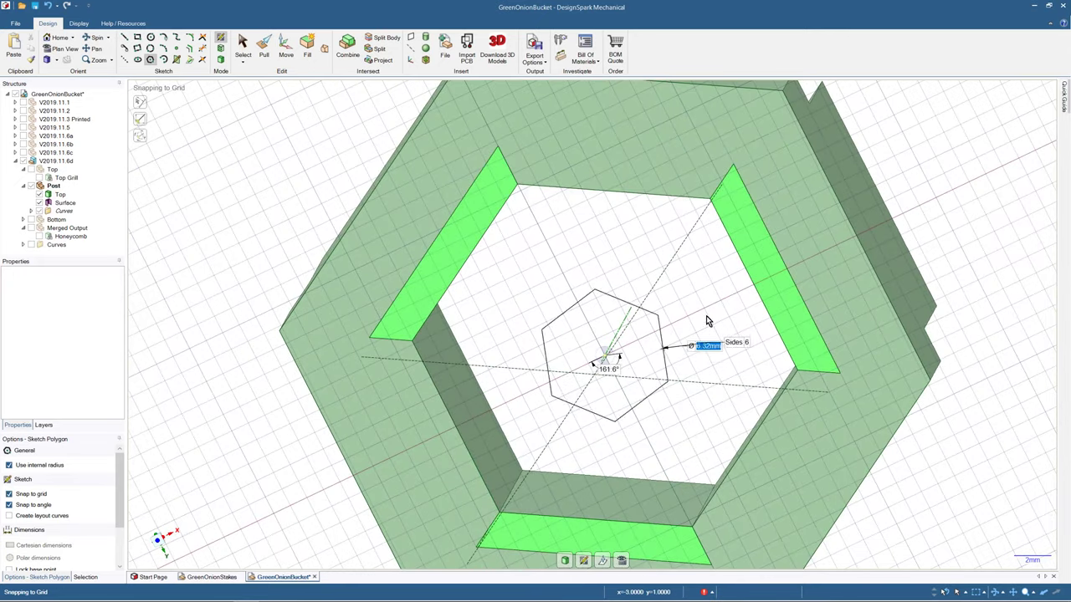
{"action": "left_click", "coordinate": [783, 268]}
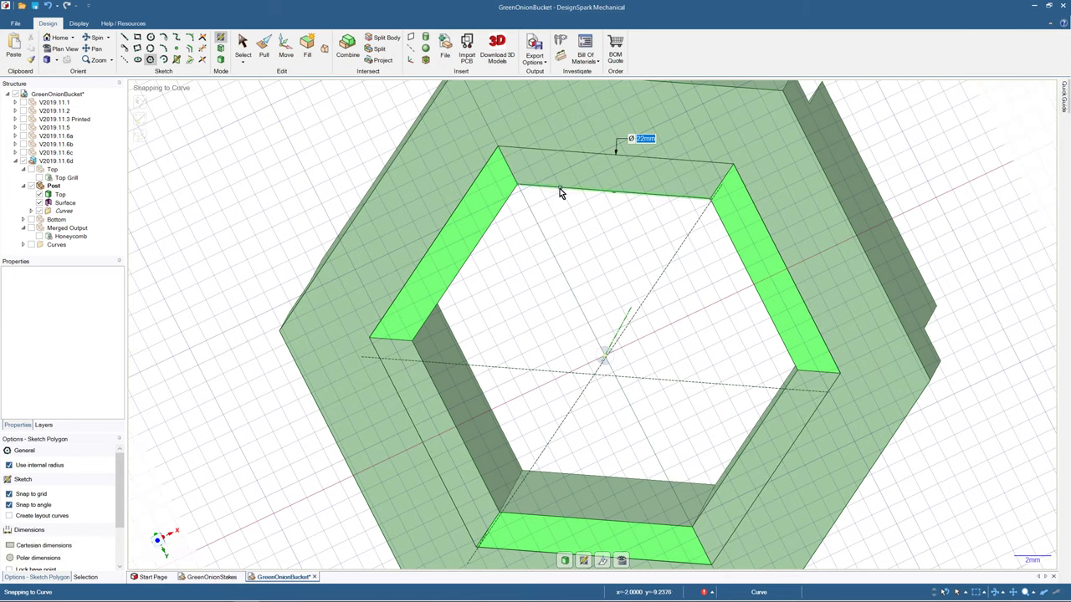
{"action": "left_click", "coordinate": [263, 46]}
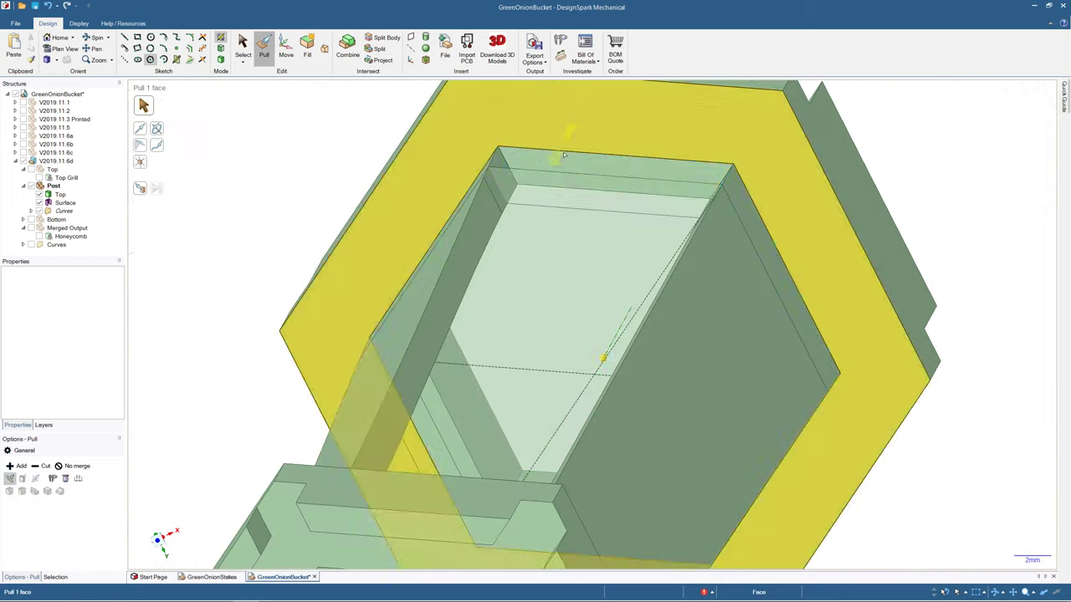
- Try to blend the hexagonal ring surface with the flat inner side face of the flange's opening
{"action": "middle_click_drag", "start_coordinate": [527, 255], "coordinate": [503, 275]}
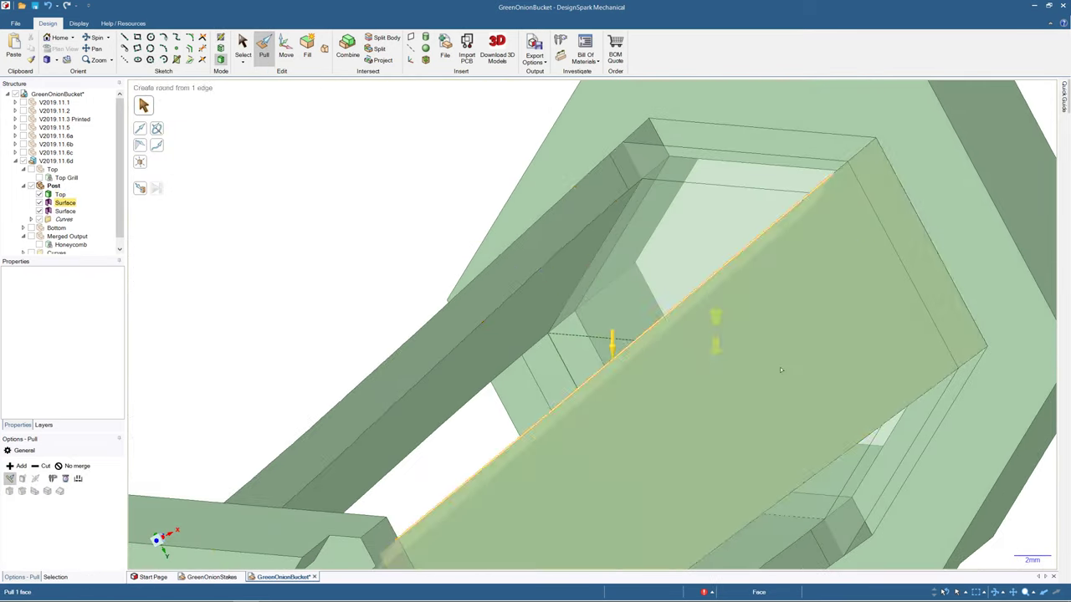
{"action": "scroll", "coordinate": [919, 449], "scroll_direction": "down", "scroll_amount": 4}
{"action": "middle_click_drag", "start_coordinate": [930, 443], "coordinate": [649, 343]}
{"action": "scroll", "coordinate": [879, 408], "scroll_direction": "down", "scroll_amount": 5}
{"action": "scroll", "coordinate": [644, 338], "scroll_direction": "up", "scroll_amount": 6}
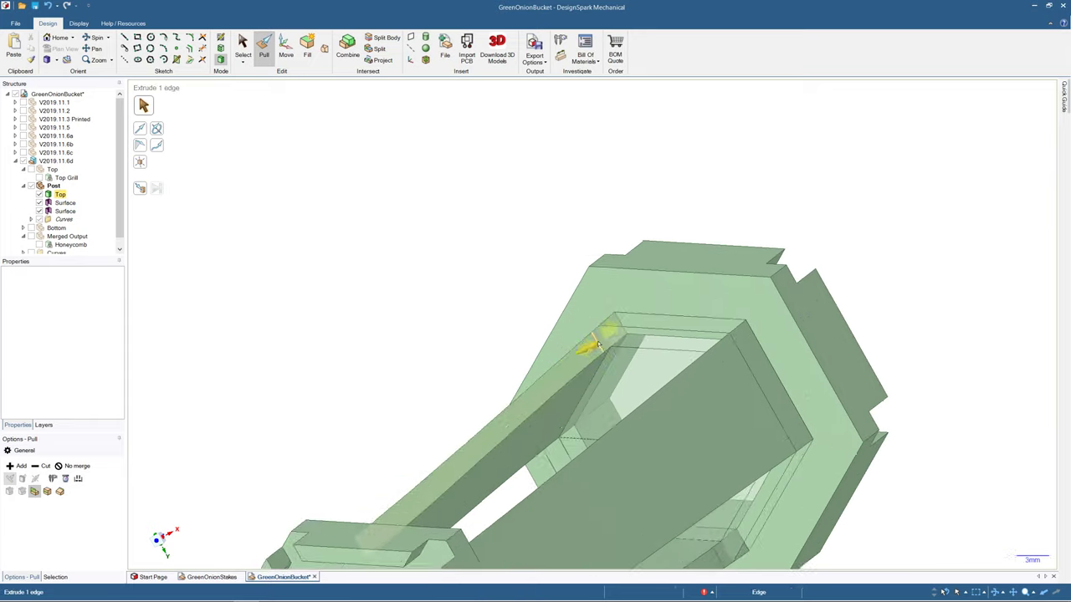
{"action": "left_click", "coordinate": [658, 340]}
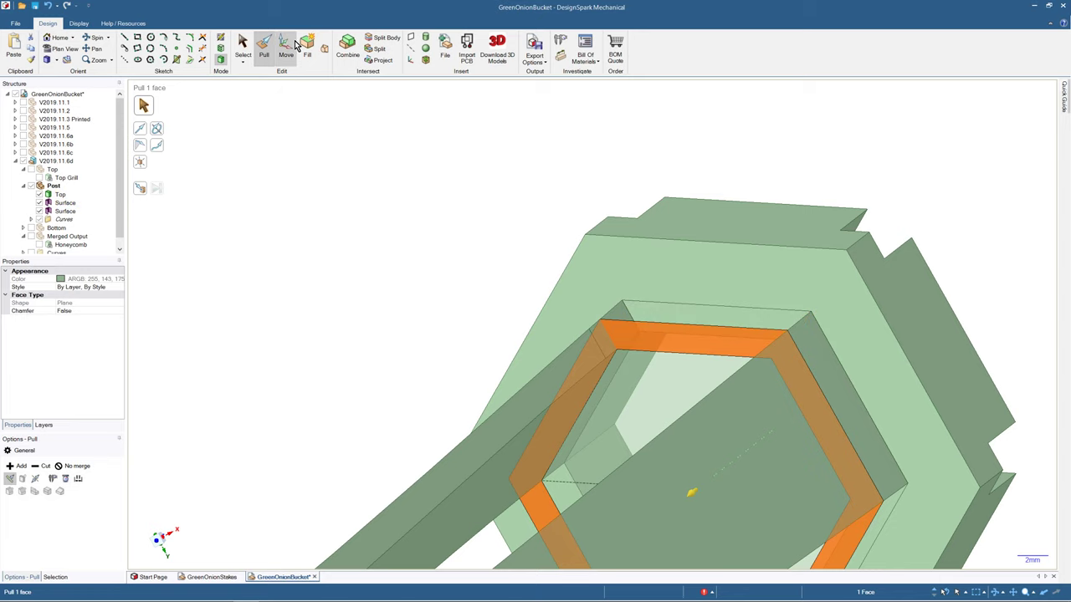
{"action": "left_click", "coordinate": [324, 50]}
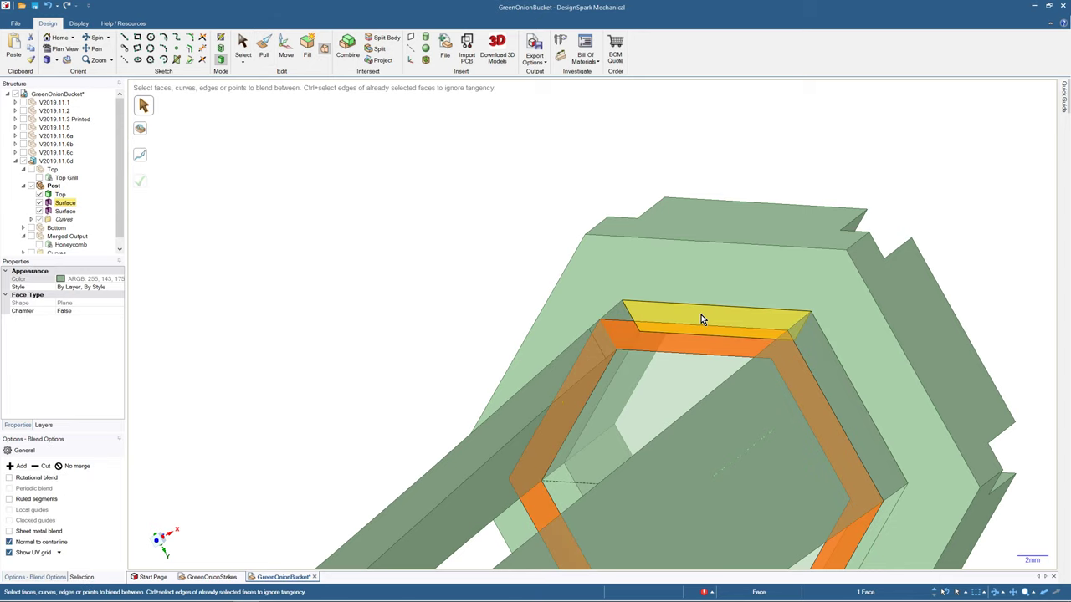
{"action": "left_click", "coordinate": [701, 317]}
{"action": "left_click", "coordinate": [690, 341], "text": "ctrl"}
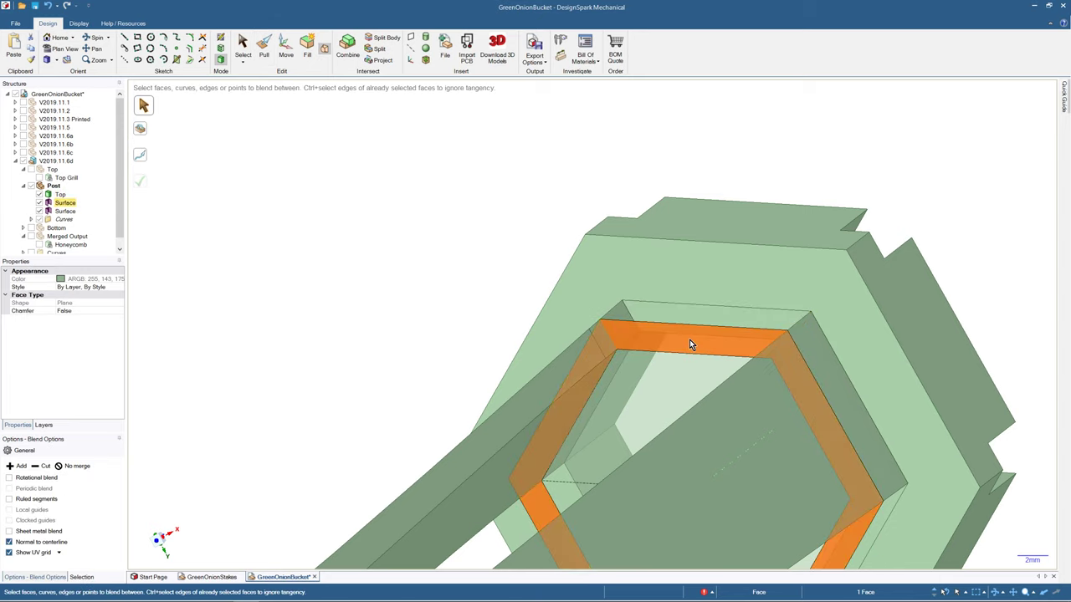
{"action": "left_click", "coordinate": [700, 317], "text": "ctrl"}
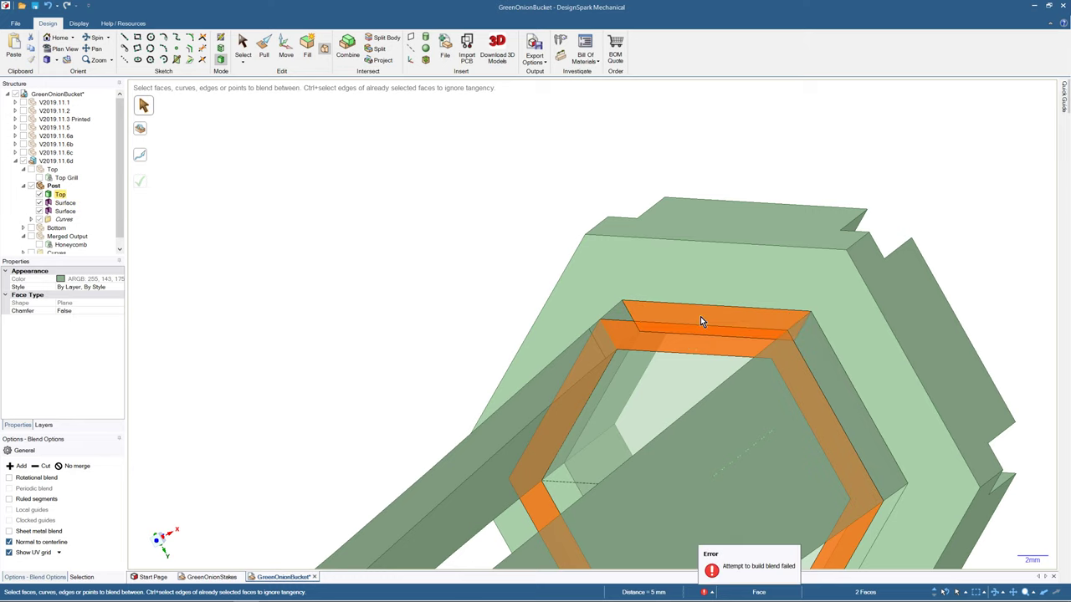
{"action": "left_click", "coordinate": [439, 209]}
{"action": "scroll", "coordinate": [439, 215], "scroll_direction": "down", "scroll_amount": 5}
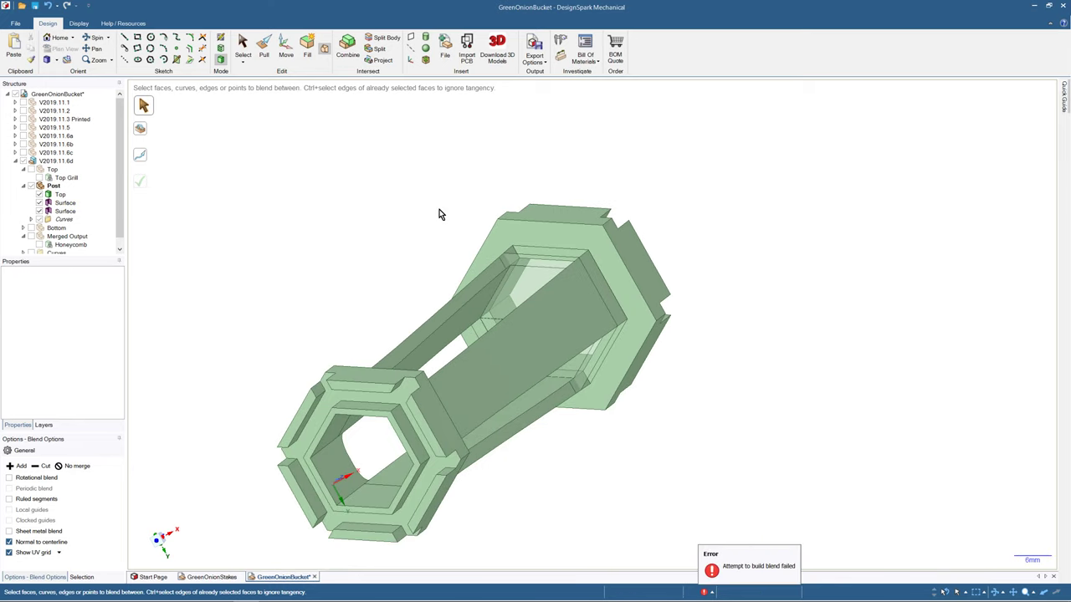
{"action": "scroll", "coordinate": [440, 215], "scroll_direction": "up", "scroll_amount": 2}
{"action": "scroll", "coordinate": [440, 215], "scroll_direction": "down", "scroll_amount": 1}
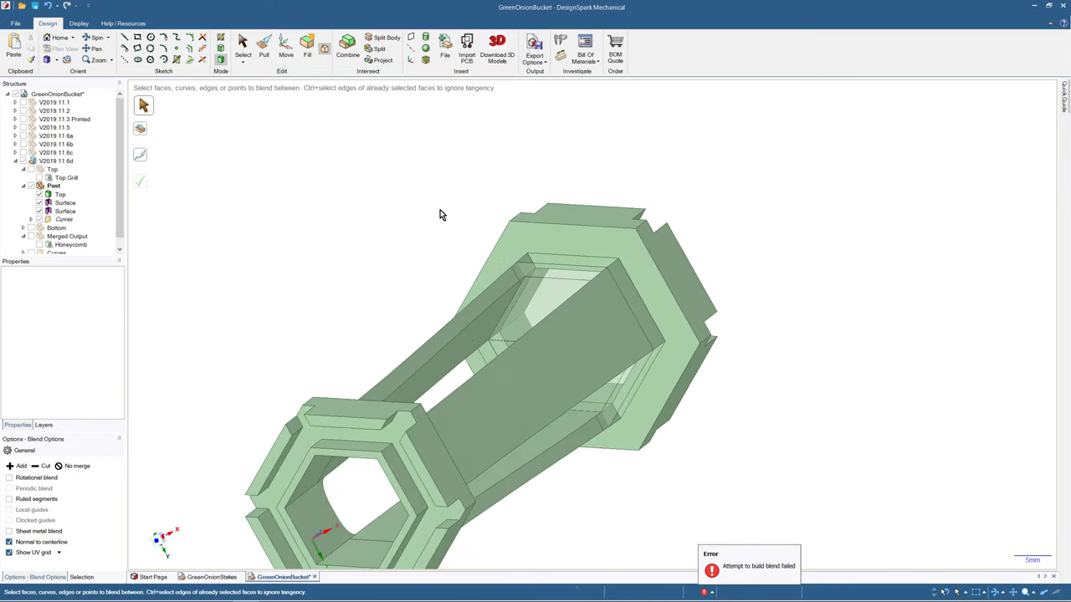
{"action": "left_click", "coordinate": [559, 275]}
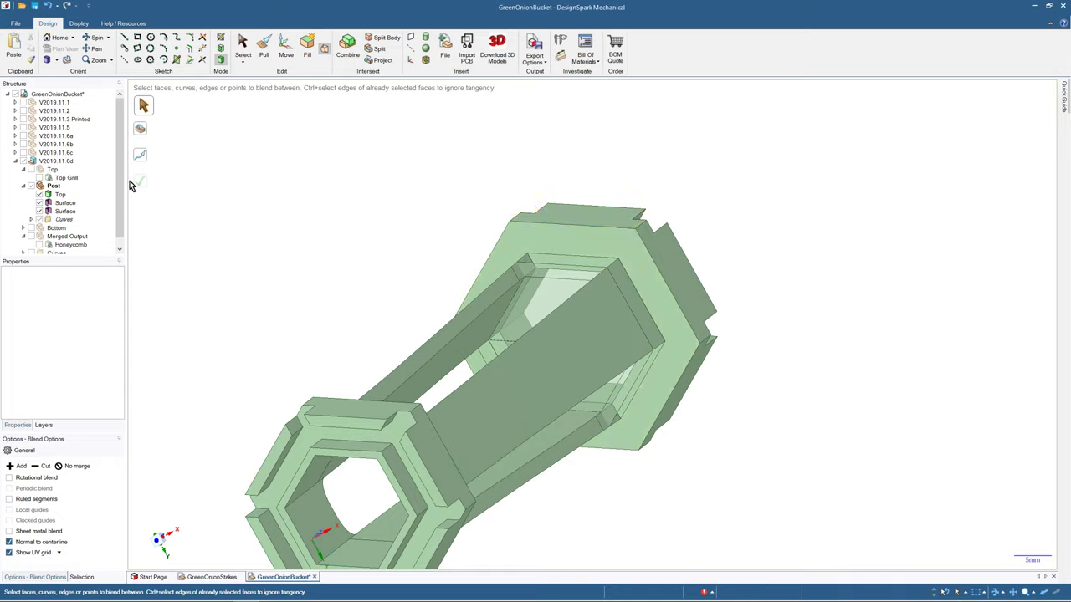
- Split the Post's Top body along the hexagonal ring surface's plane and remove the portion with the legs and smaller ring
{"action": "left_click", "coordinate": [59, 195]}
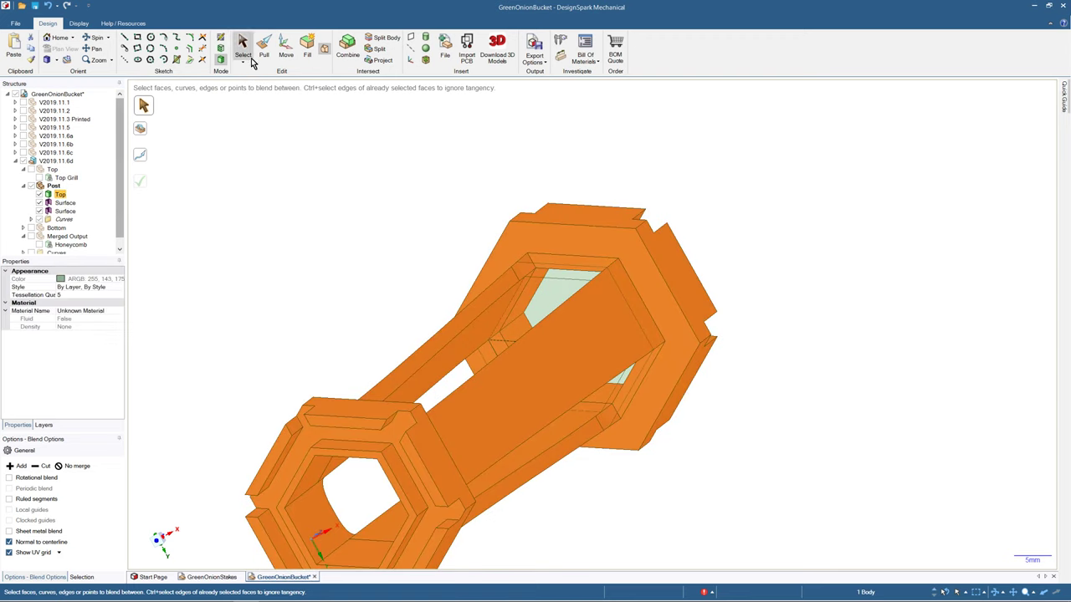
{"action": "left_click", "coordinate": [383, 43]}
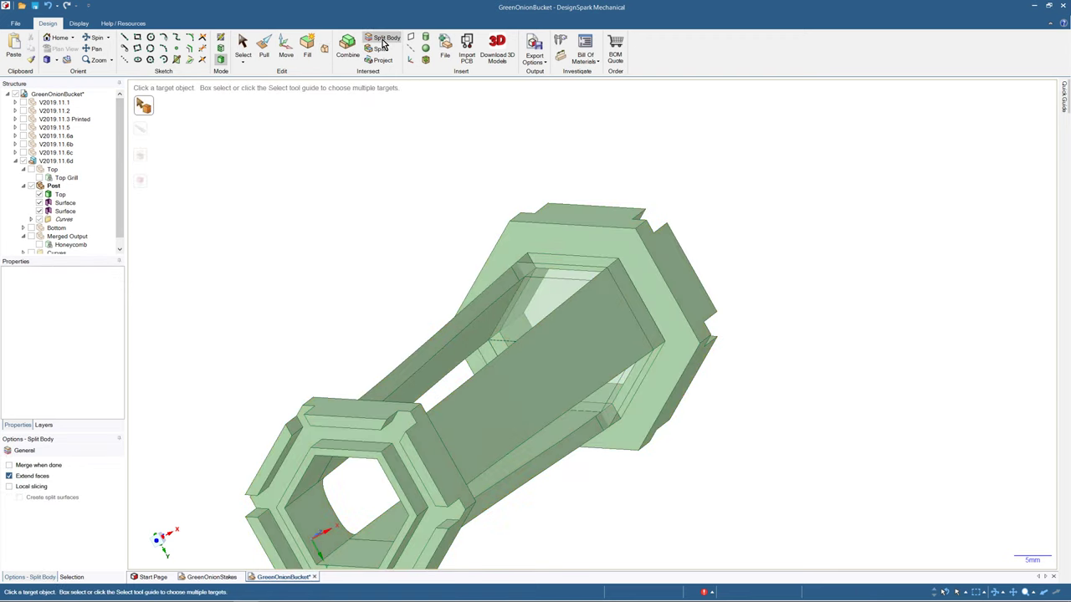
{"action": "left_click", "coordinate": [548, 230]}
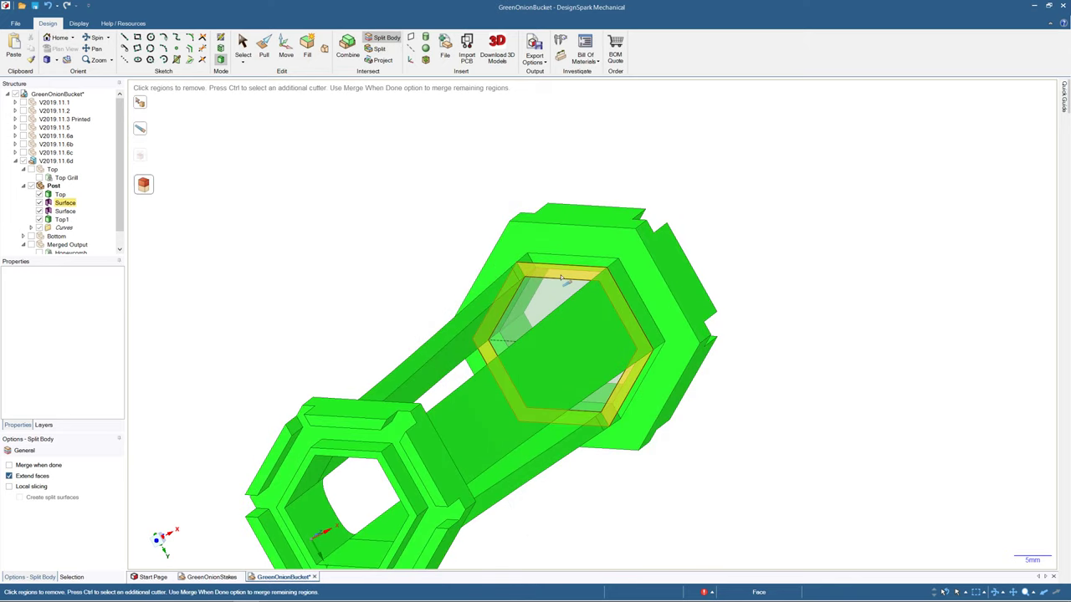
{"action": "left_click", "coordinate": [44, 221]}
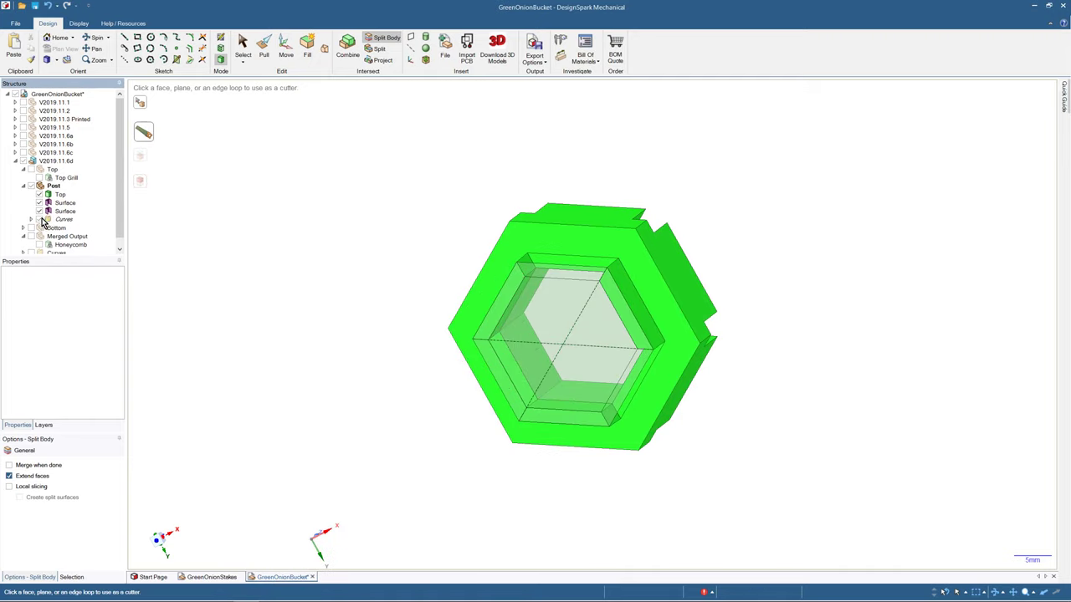
{"action": "mouse_move", "coordinate": [316, 286]}
{"action": "middle_mouse_down"}
{"action": "mouse_move", "coordinate": [342, 253]}
{"action": "mouse_move", "coordinate": [339, 202]}
{"action": "mouse_move", "coordinate": [313, 327]}
{"action": "mouse_move", "coordinate": [329, 223]}
{"action": "mouse_move", "coordinate": [418, 298]}
{"action": "middle_mouse_up"}
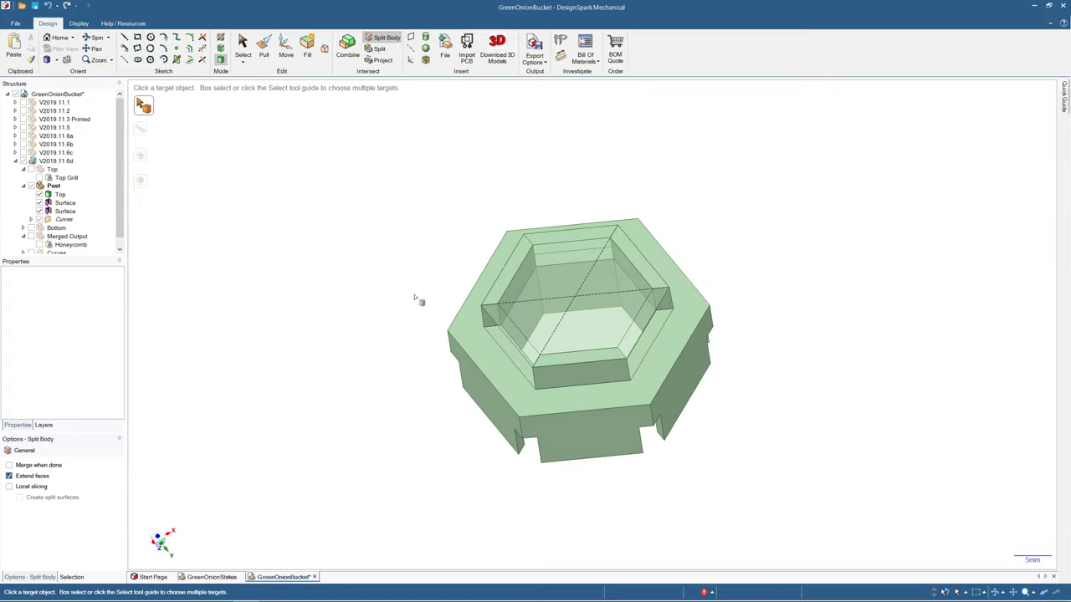
{"action": "left_click", "coordinate": [243, 46]}
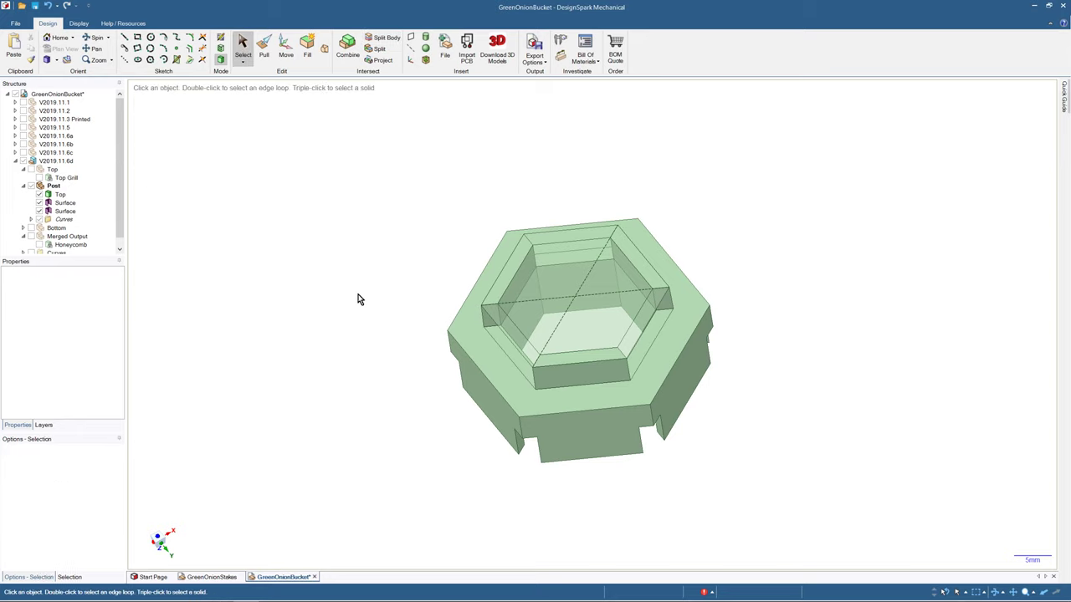
{"action": "left_click", "coordinate": [511, 330]}
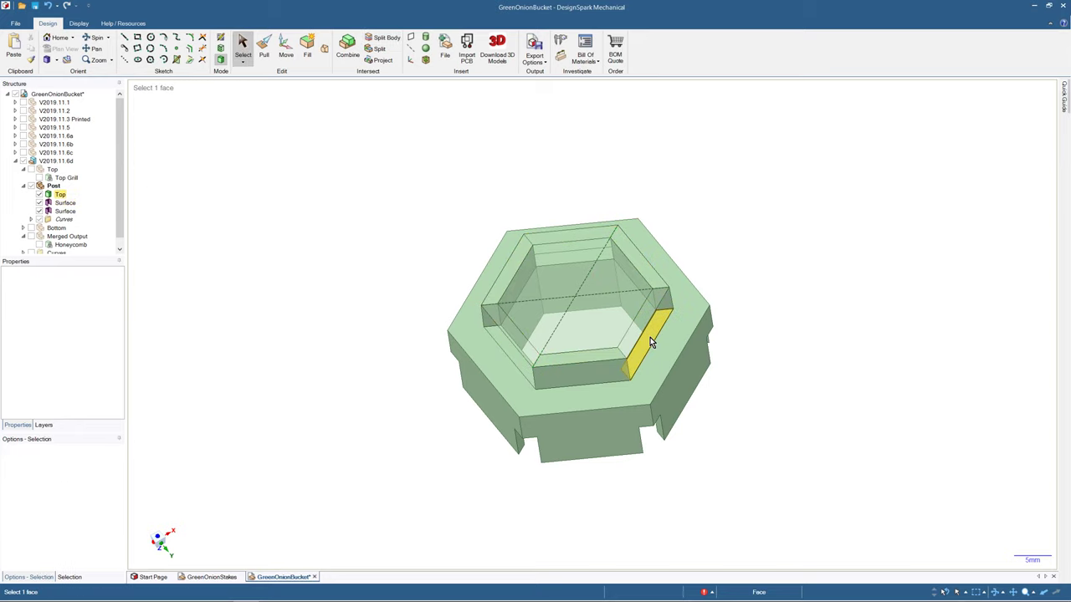
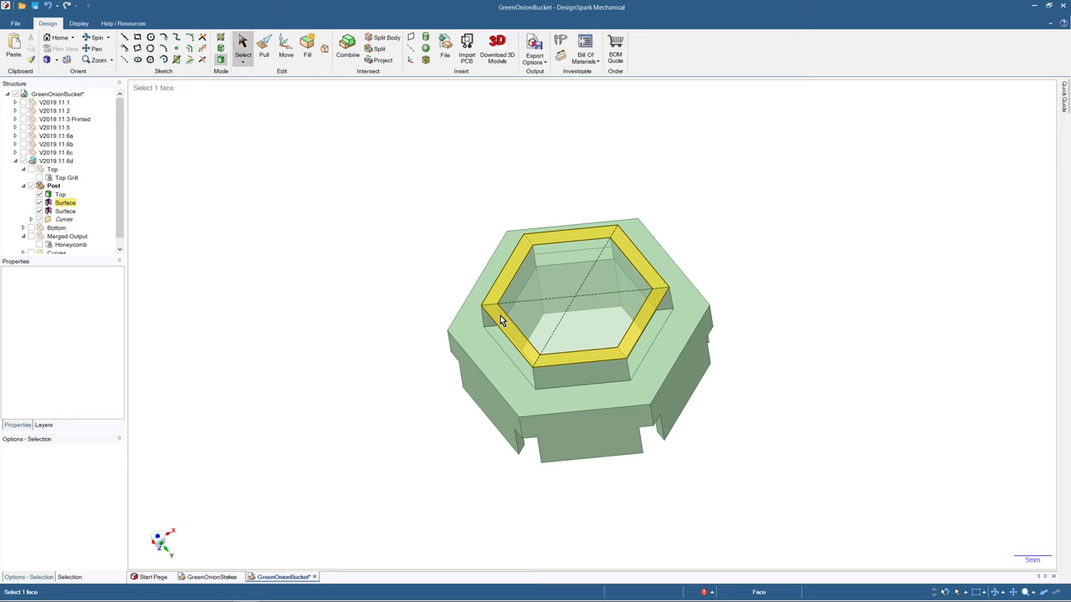
- Sketch lines on the hexagonal ring's plane joining the inner and outer hexagons at two adjacent corners
{"action": "left_click", "coordinate": [125, 40]}
{"action": "scroll", "coordinate": [493, 292], "scroll_direction": "up", "scroll_amount": 5}
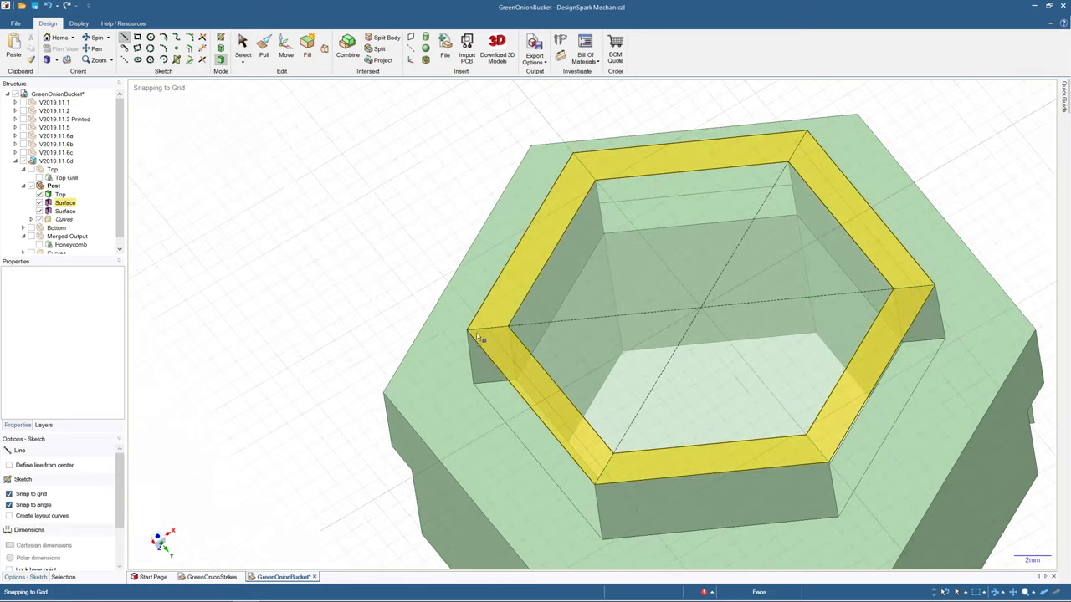
{"action": "left_click", "coordinate": [468, 331]}
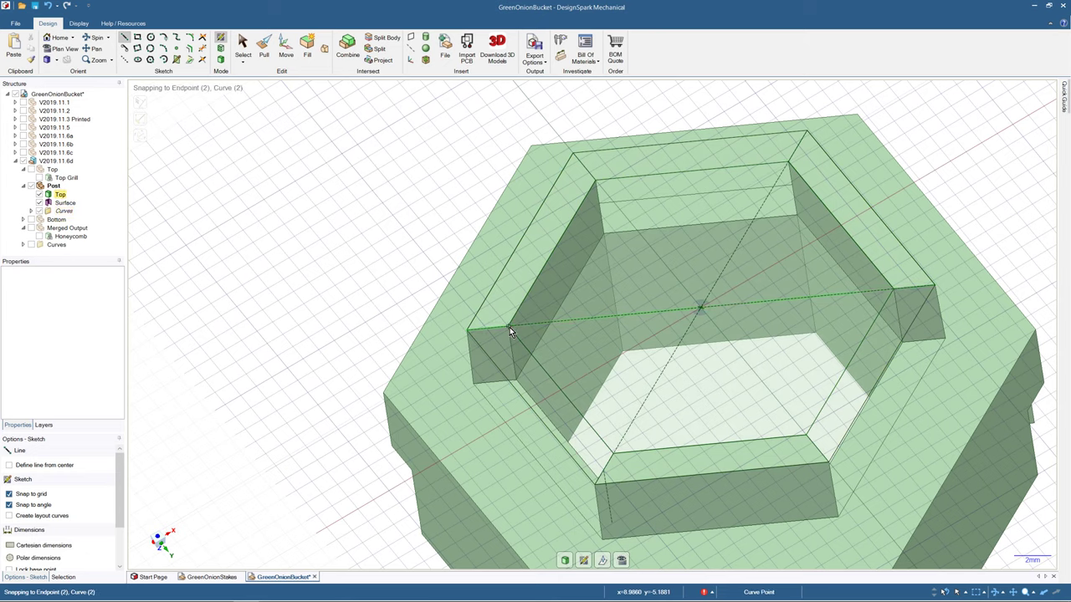
{"action": "left_click", "coordinate": [510, 327]}
{"action": "left_click", "coordinate": [469, 330]}
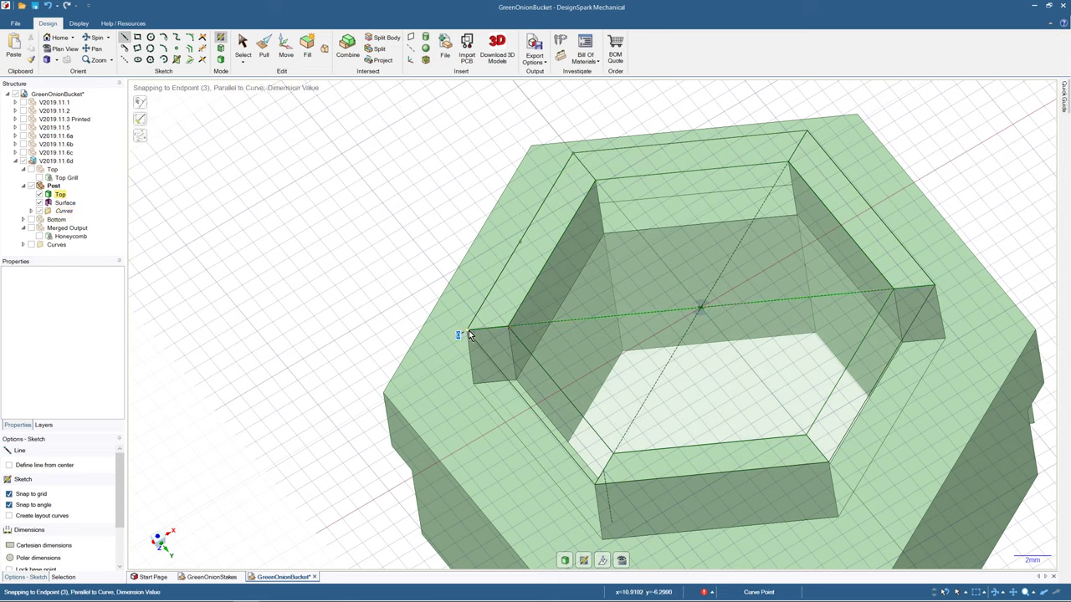
{"action": "left_click", "coordinate": [609, 463]}
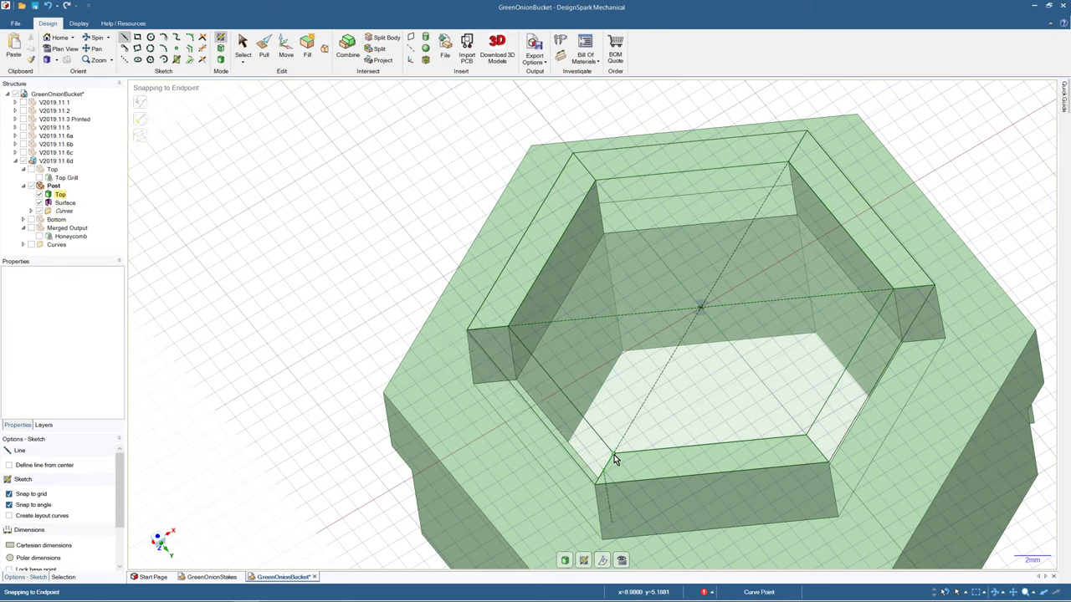
{"action": "left_click", "coordinate": [606, 466]}
- Join the inner and outer hexagons at the remaining four corners and return to 3D to divide the ring into separate faces
{"action": "left_click", "coordinate": [807, 440]}
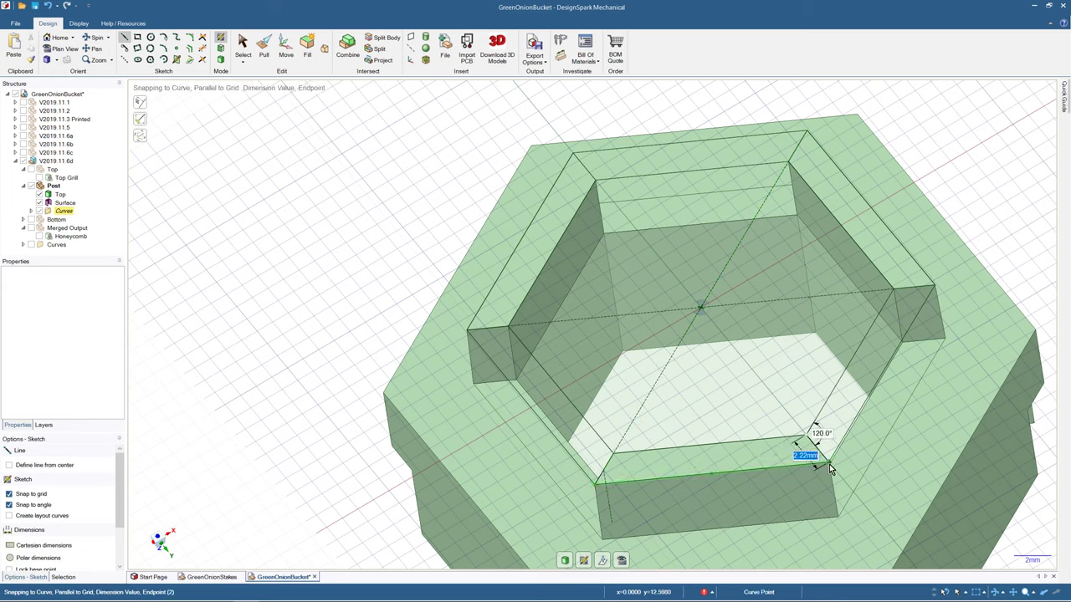
{"action": "left_click", "coordinate": [893, 288]}
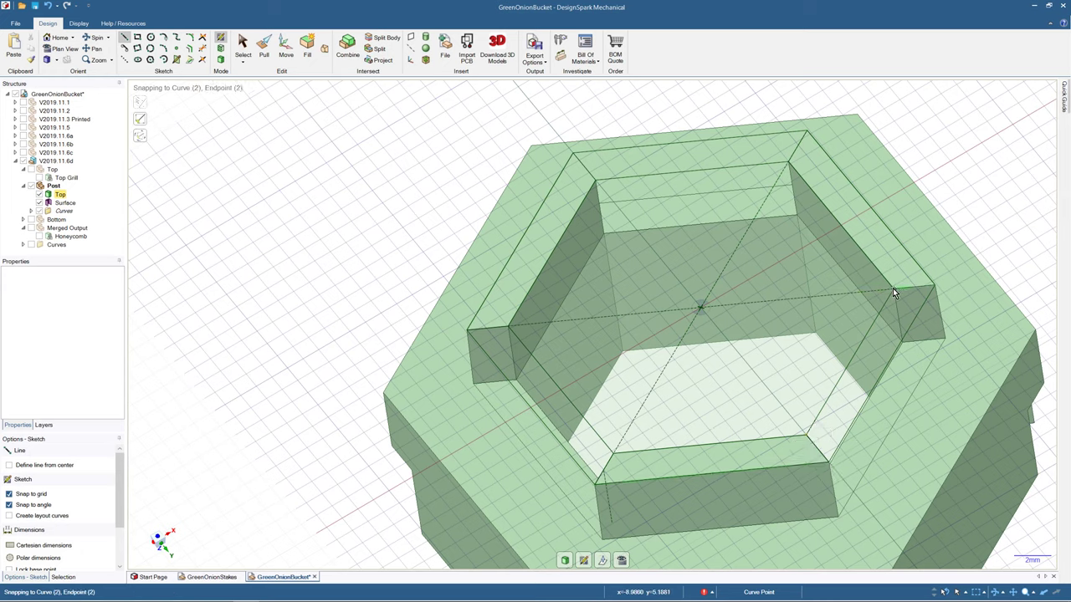
{"action": "left_click", "coordinate": [936, 289]}
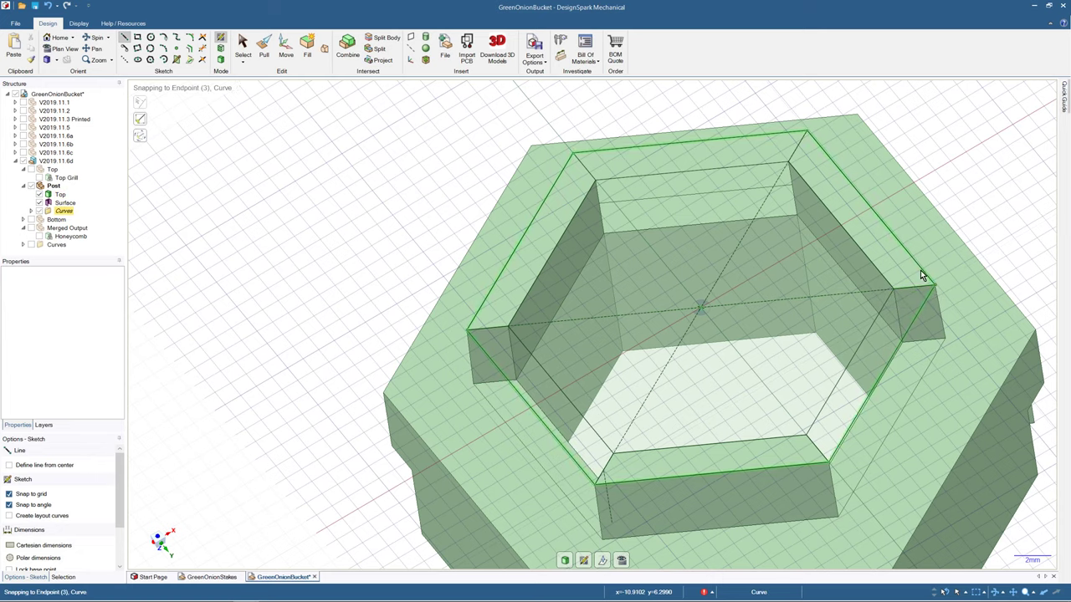
{"action": "left_click", "coordinate": [789, 163]}
{"action": "left_click", "coordinate": [806, 130]}
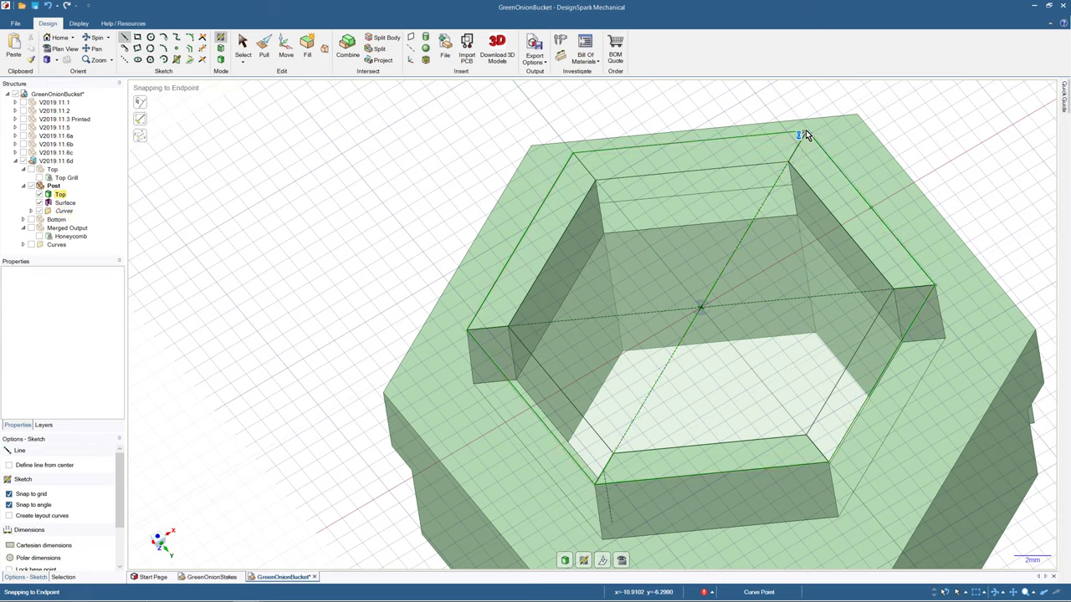
{"action": "key", "text": "Escape"}
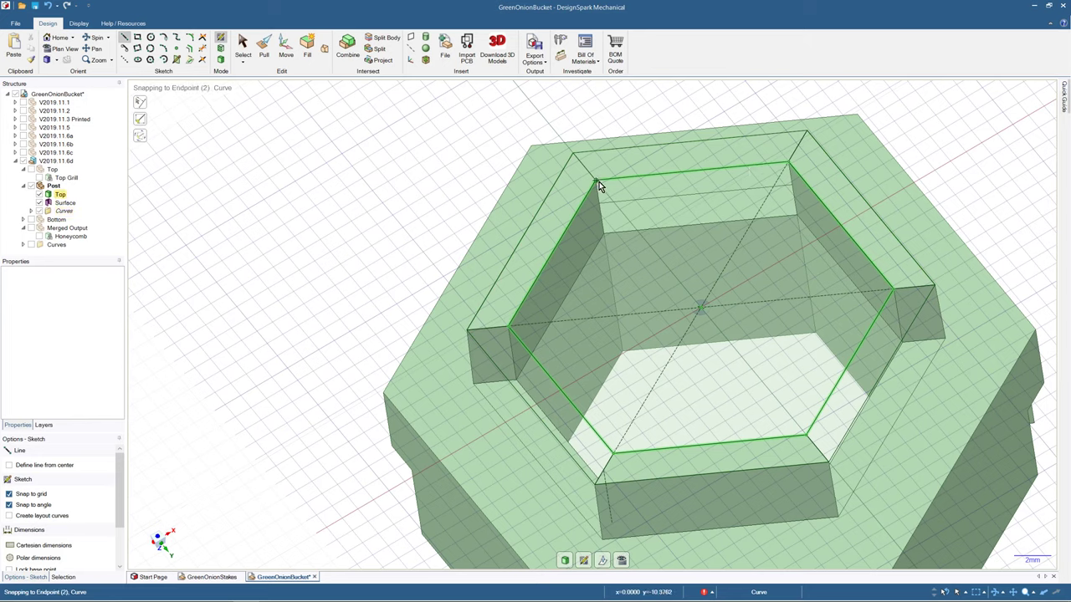
{"action": "left_click", "coordinate": [590, 156]}
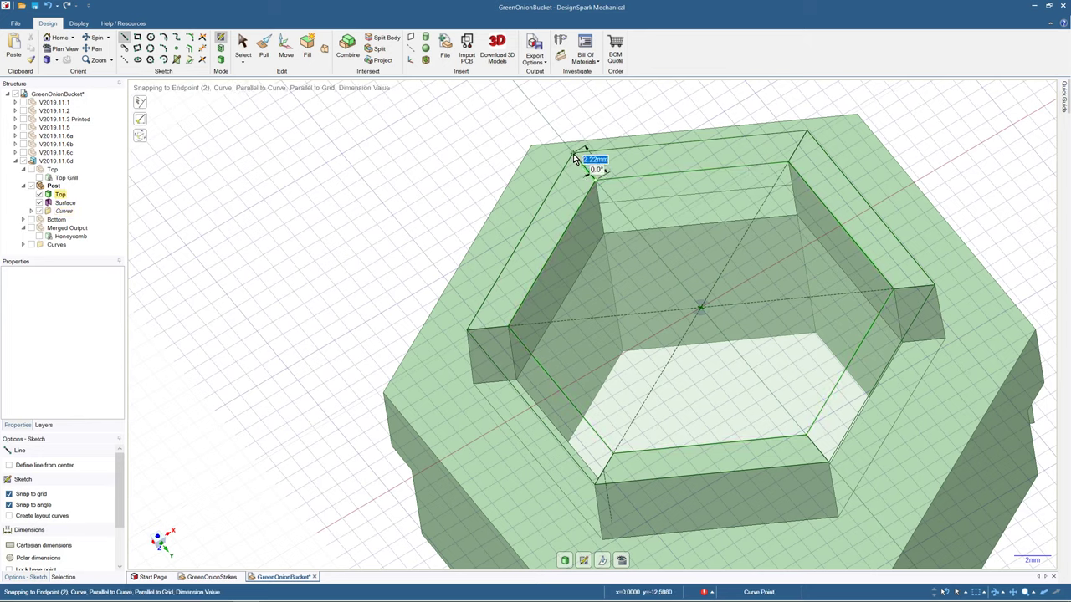
{"action": "key", "text": "Escape"}
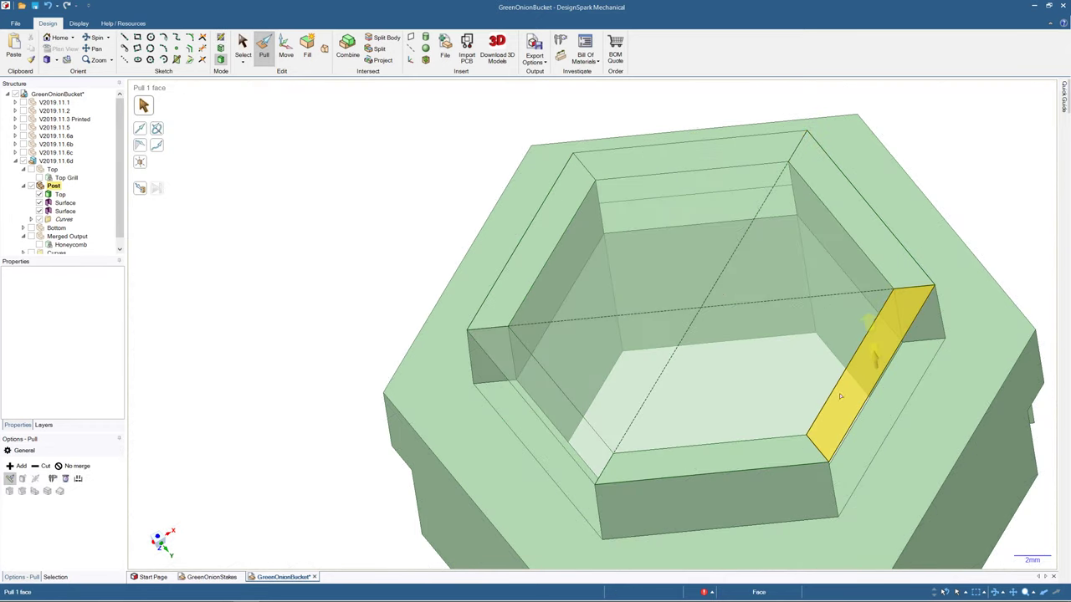
{"action": "left_click", "coordinate": [618, 468]}
{"action": "left_click", "coordinate": [834, 416]}
{"action": "left_click", "coordinate": [501, 293]}
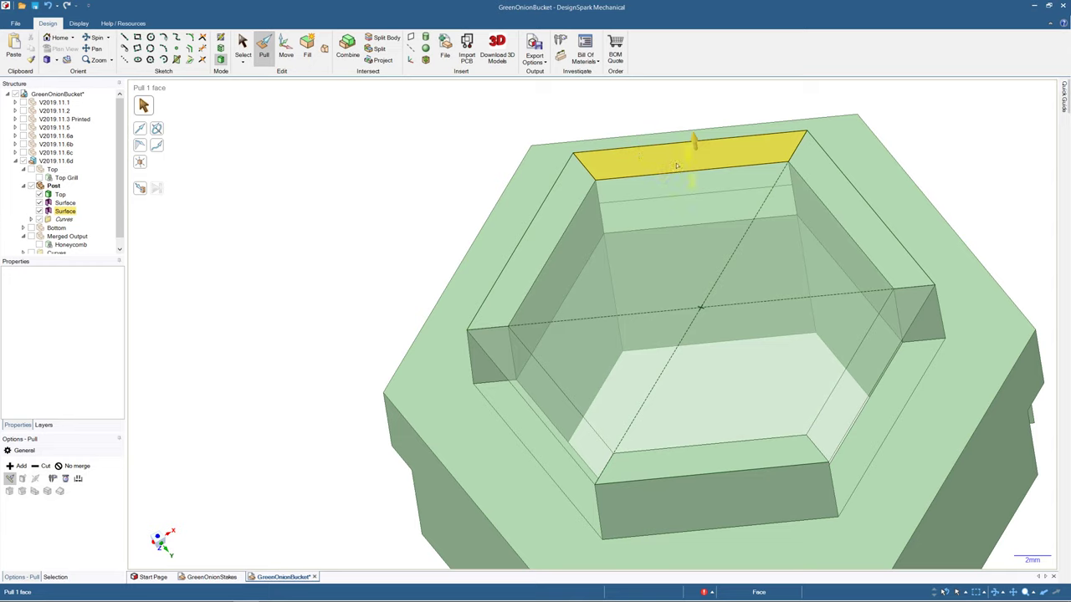
{"action": "key", "text": "Escape"}
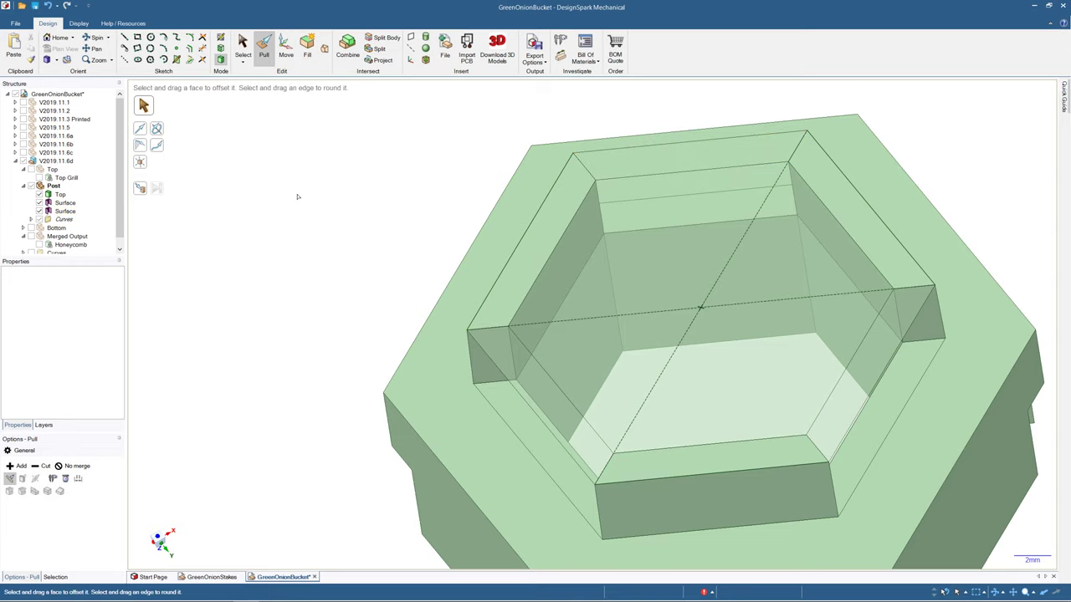
- Delete the hexagonal surface face covering the Post's central opening
{"action": "left_click", "coordinate": [242, 43]}
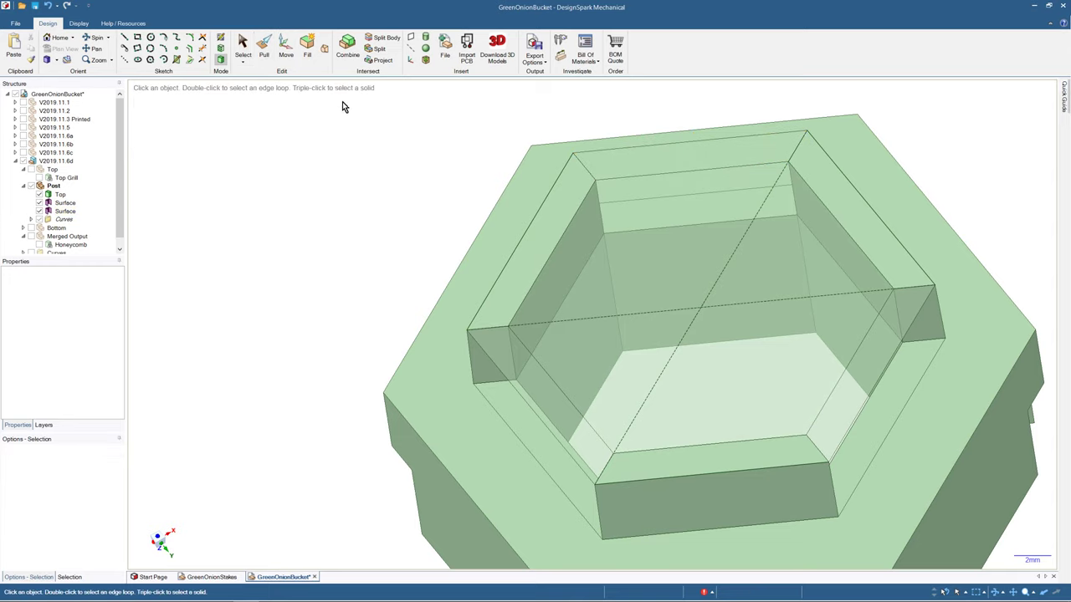
{"action": "left_click", "coordinate": [325, 47]}
{"action": "left_click", "coordinate": [669, 160]}
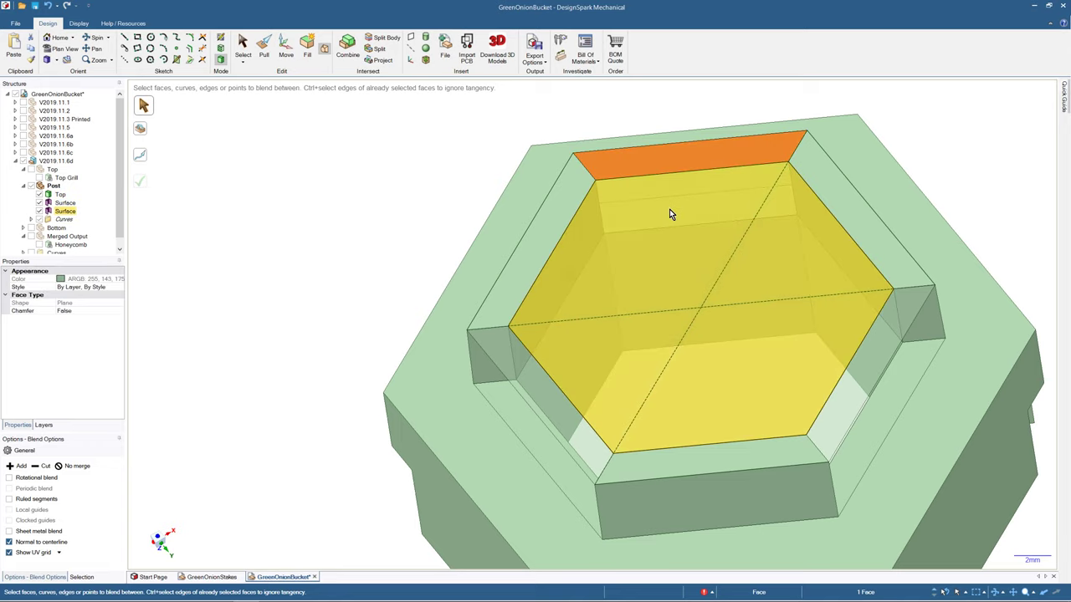
{"action": "key", "text": "Escape"}
{"action": "left_click", "coordinate": [243, 43]}
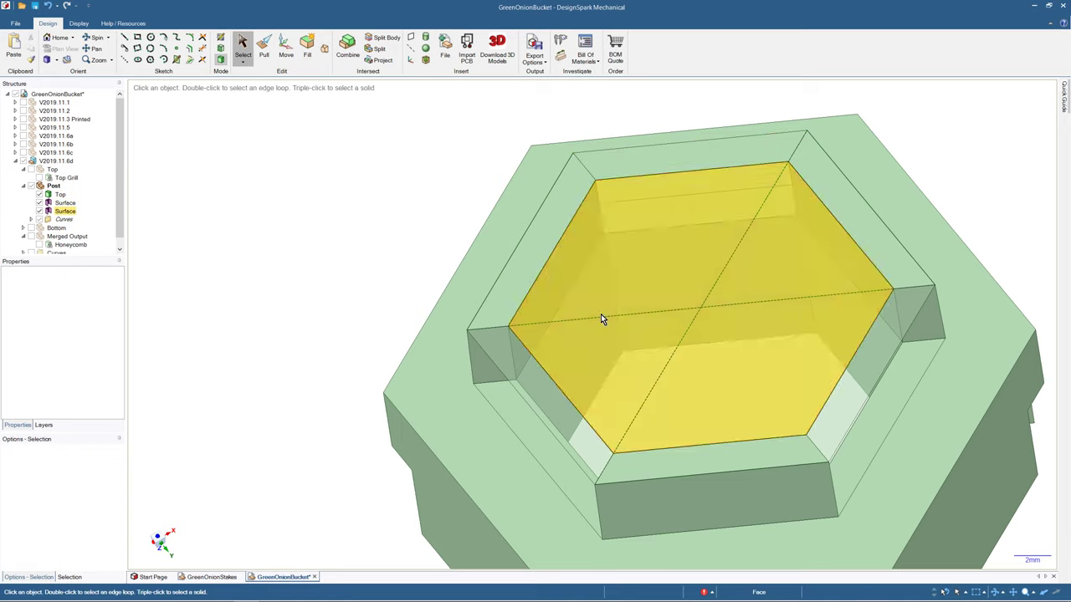
{"action": "left_click", "coordinate": [601, 318]}
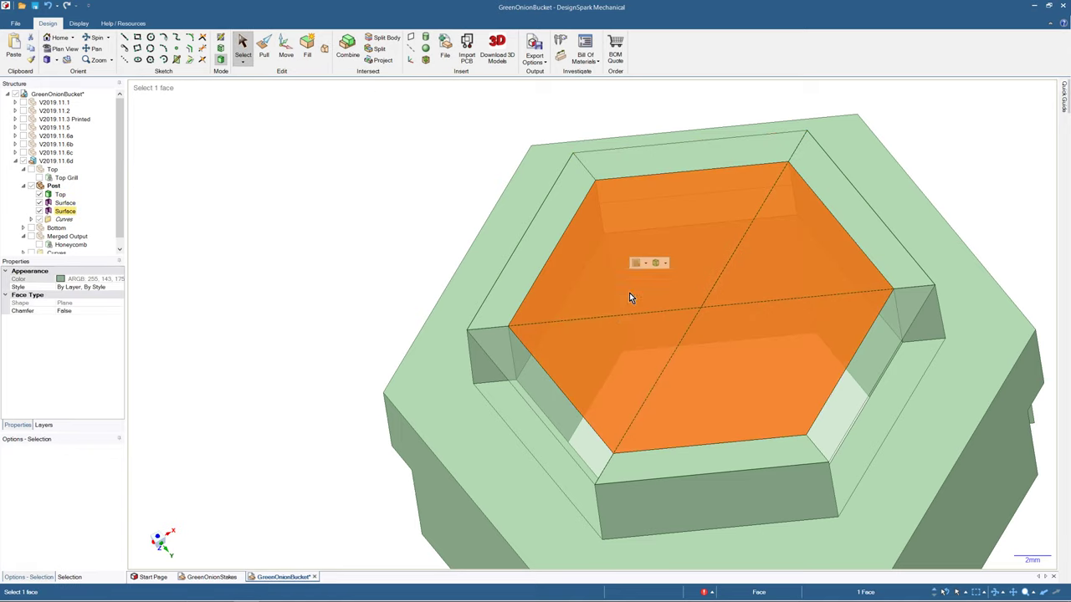
{"action": "key", "text": "Delete"}
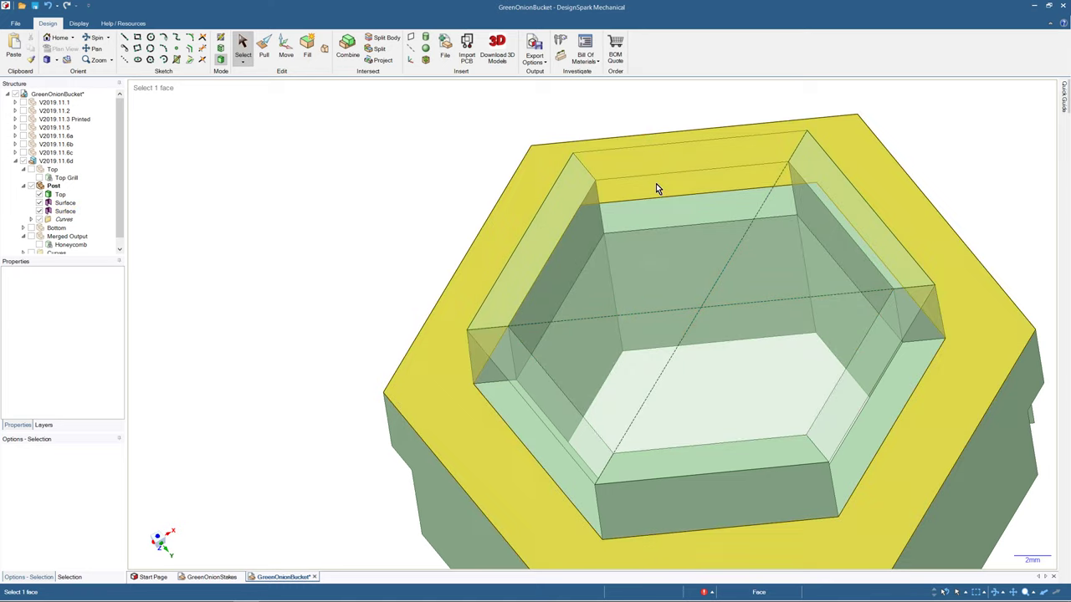
- Blend the three open segments of the divided ring with the matching parallel faces on the flange below
{"action": "left_click", "coordinate": [649, 163]}
{"action": "left_click", "coordinate": [645, 214], "text": "ctrl"}
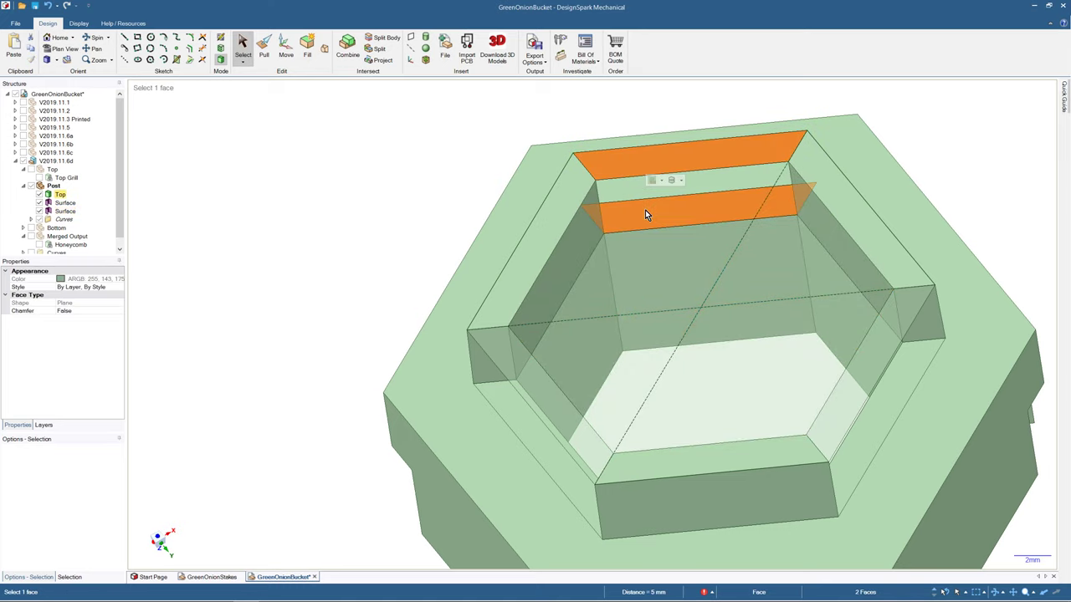
{"action": "left_click", "coordinate": [323, 50]}
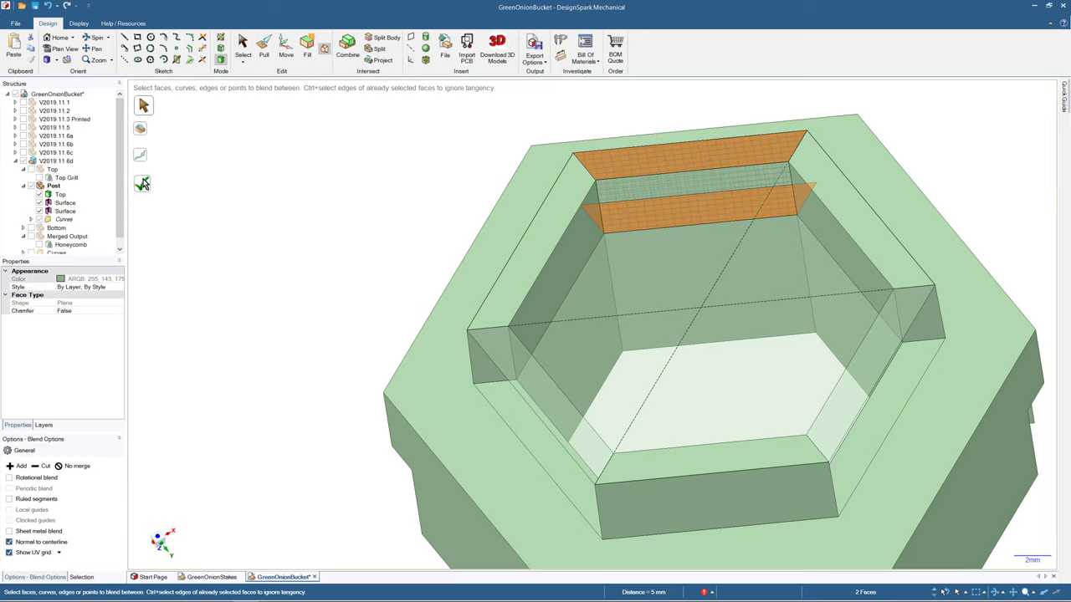
{"action": "left_click", "coordinate": [529, 388]}
{"action": "left_click", "coordinate": [526, 425]}
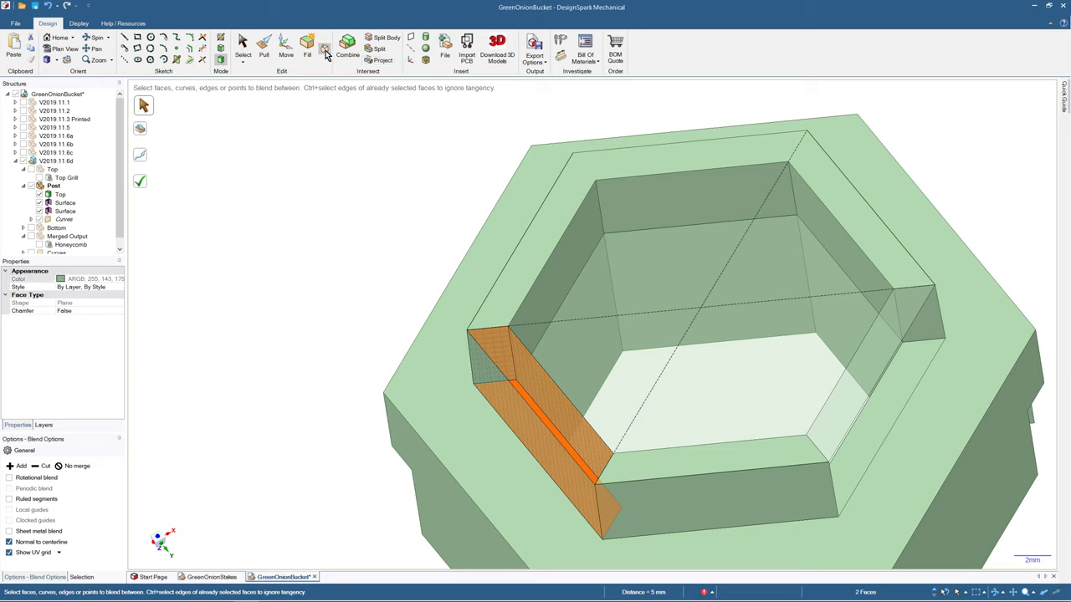
{"action": "left_click", "coordinate": [143, 185]}
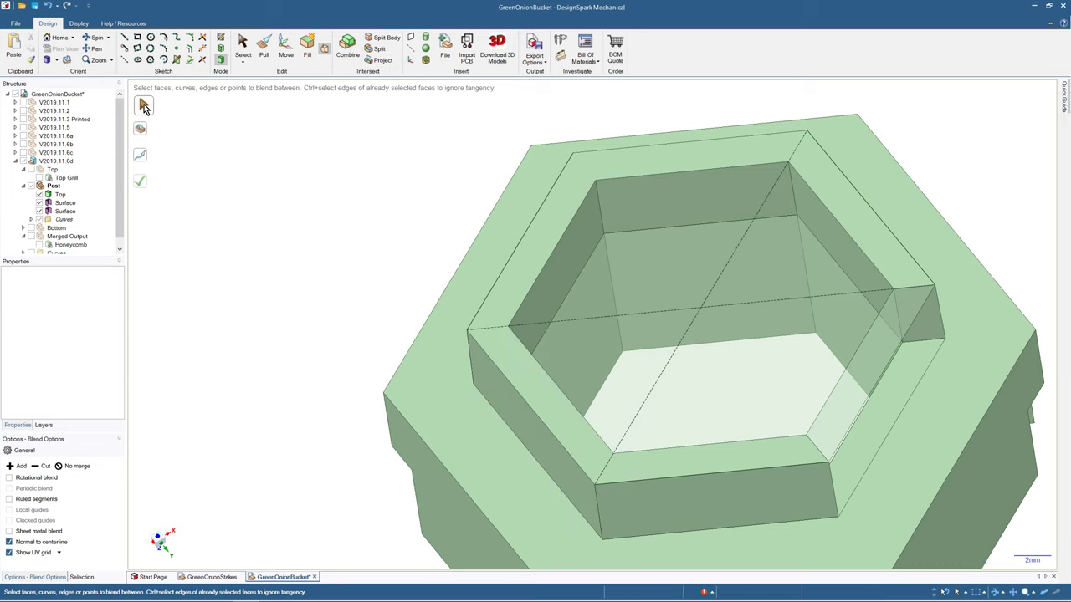
{"action": "left_click", "coordinate": [862, 392]}
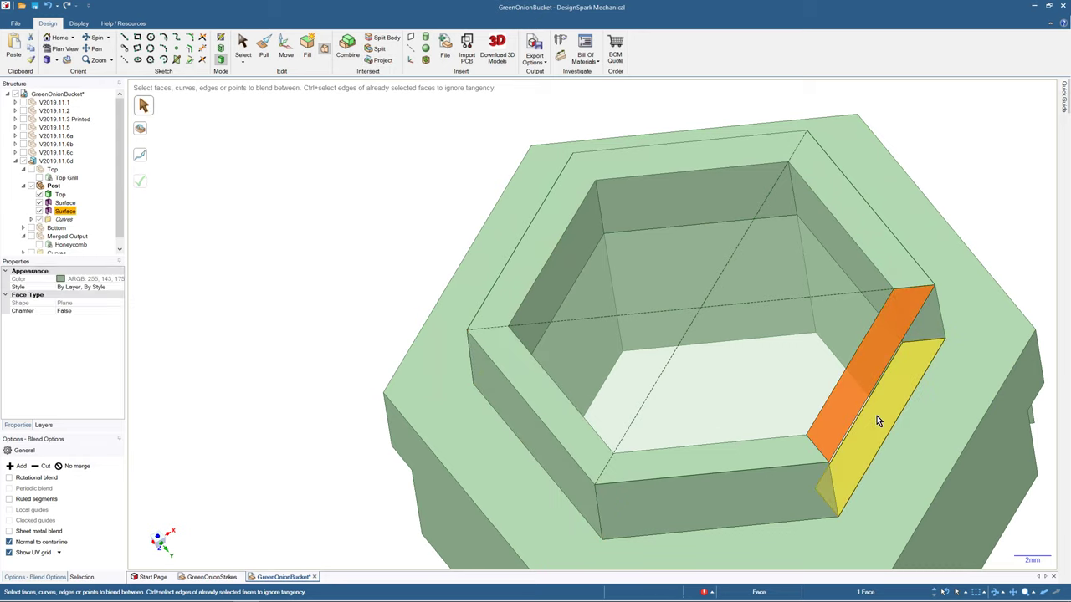
{"action": "left_click", "coordinate": [876, 416]}
{"action": "left_click", "coordinate": [143, 185]}
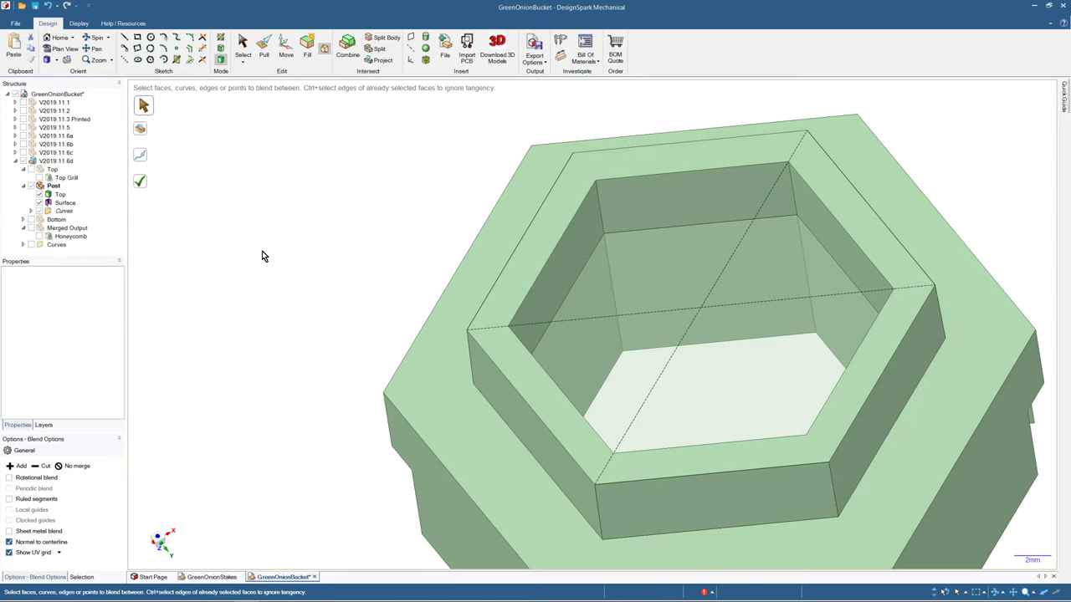
- Undo the blends, the corner lines and the leg removal, back to before the Post's body was split
{"action": "middle_click_drag", "start_coordinate": [262, 251], "coordinate": [260, 326]}
{"action": "scroll", "coordinate": [314, 360], "scroll_direction": "down", "scroll_amount": 6}
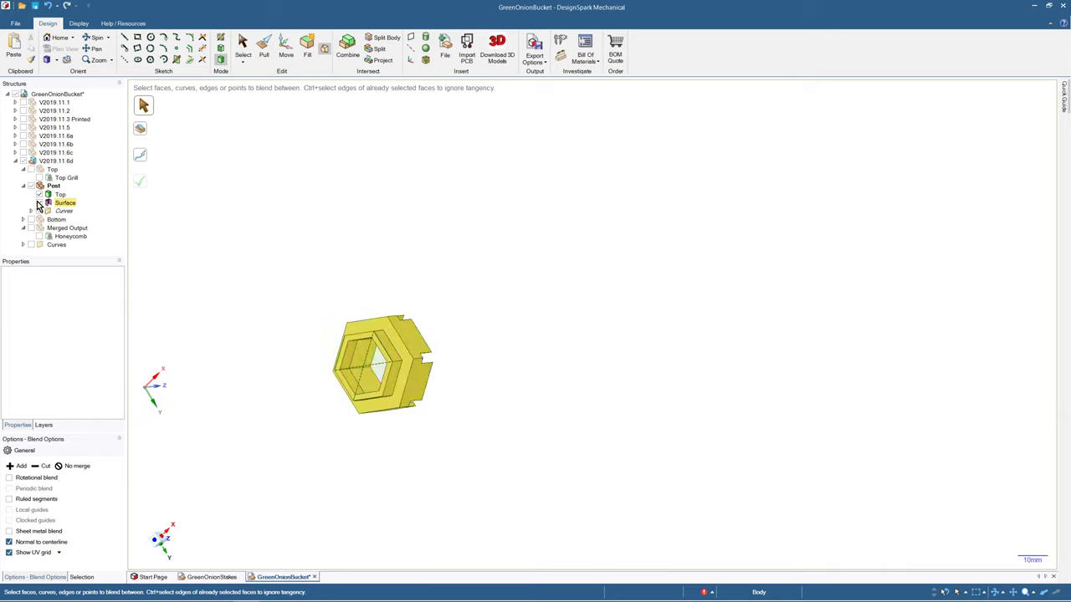
{"action": "scroll", "coordinate": [231, 257], "scroll_direction": "up", "scroll_amount": 3}
{"action": "scroll", "coordinate": [234, 260], "scroll_direction": "down", "scroll_amount": 4}
{"action": "key", "text": "ctrl+z"}
{"action": "key", "text": "ctrl+z"}
{"action": "key", "text": "ctrl+z"}
{"action": "key", "text": "ctrl+z"}
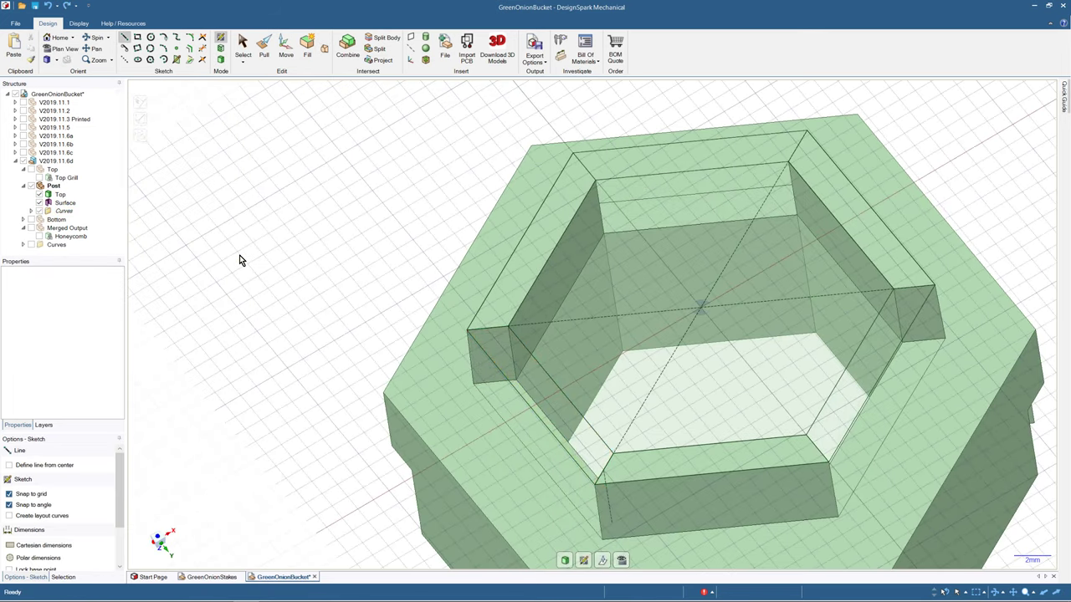
{"action": "key", "text": "v"}
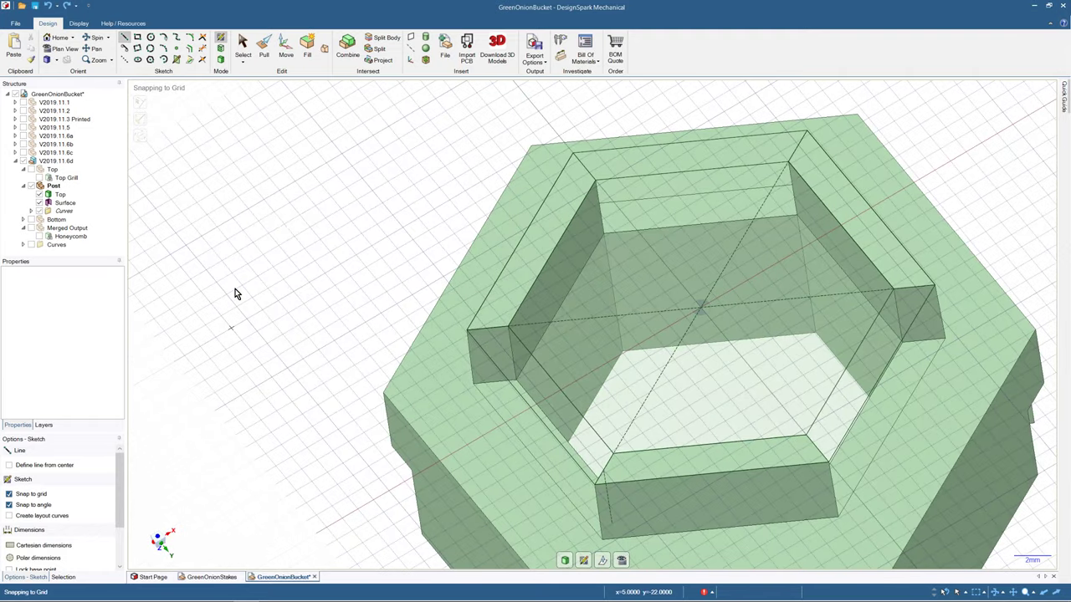
{"action": "left_click", "coordinate": [56, 6]}
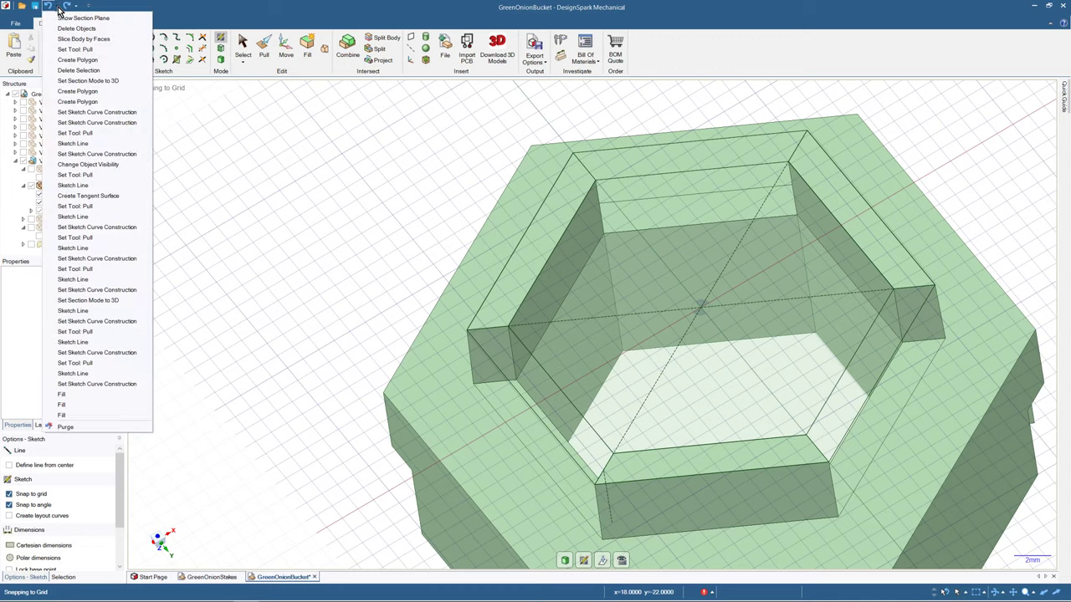
{"action": "left_click", "coordinate": [64, 39]}
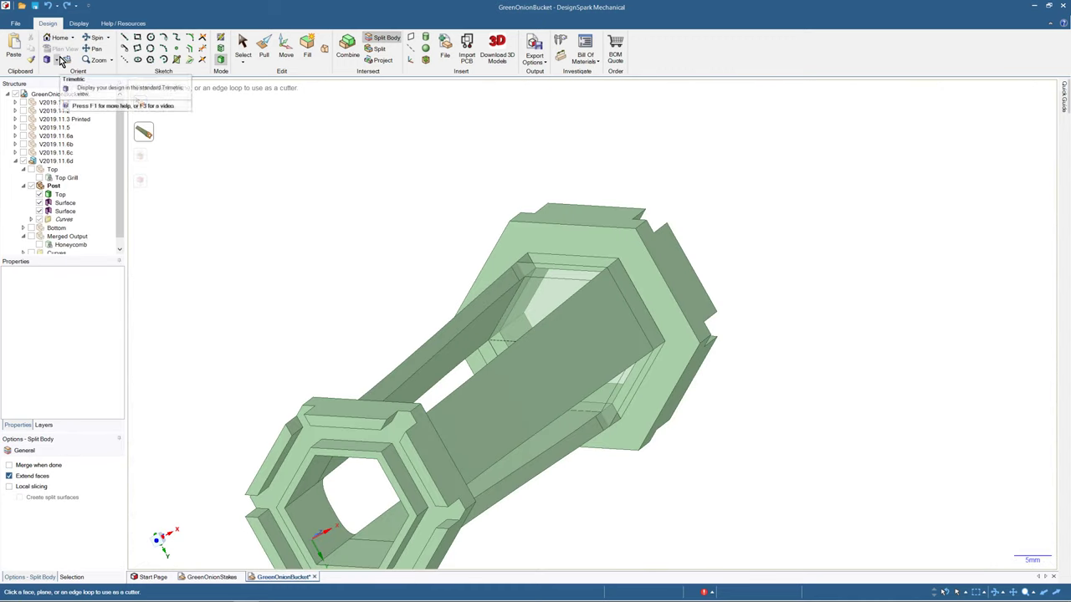
- Redo the split of the Post's Top body and hide the split-off portion with the legs and smaller ring
{"action": "left_click", "coordinate": [60, 195]}
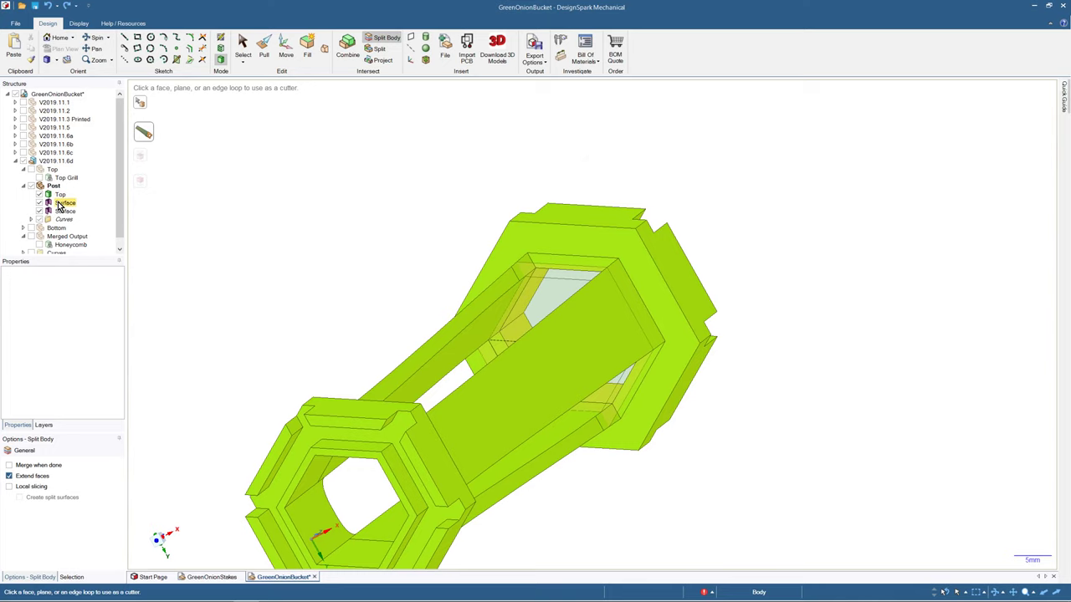
{"action": "left_click", "coordinate": [73, 6]}
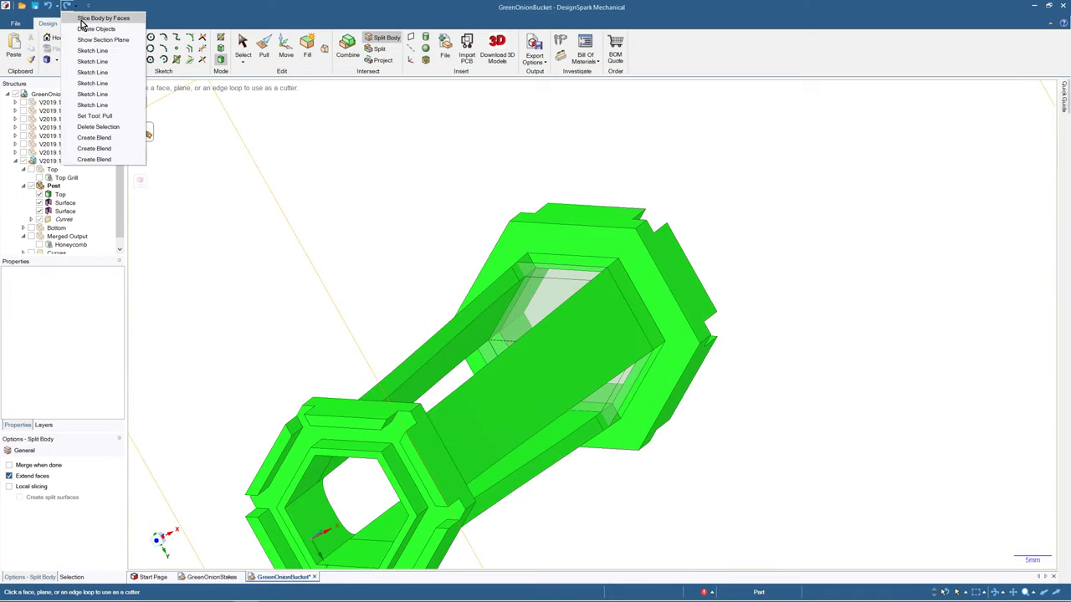
{"action": "left_click", "coordinate": [82, 23]}
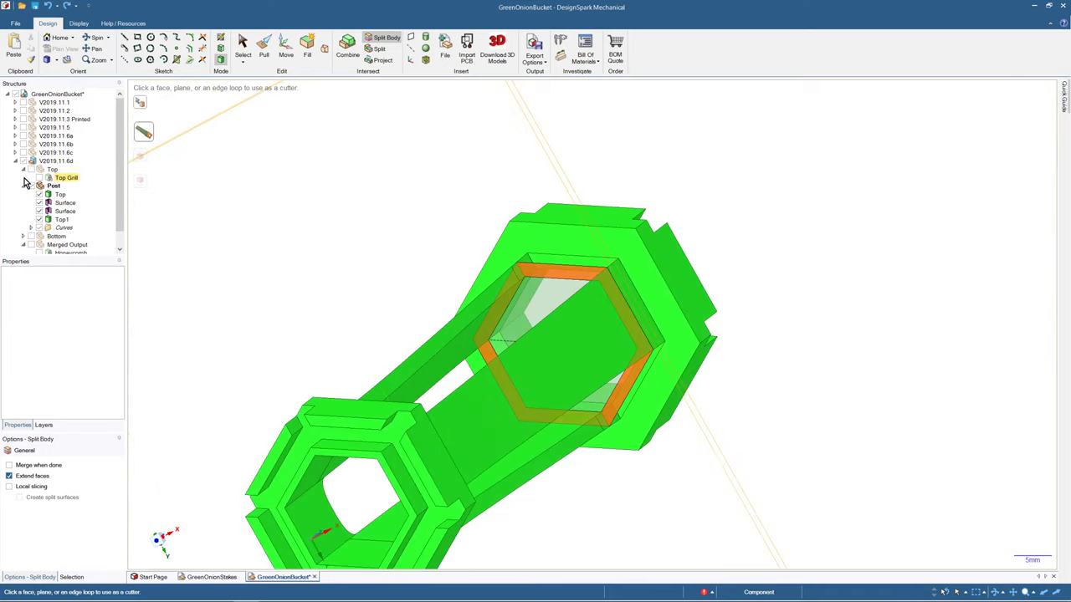
{"action": "left_click", "coordinate": [242, 46]}
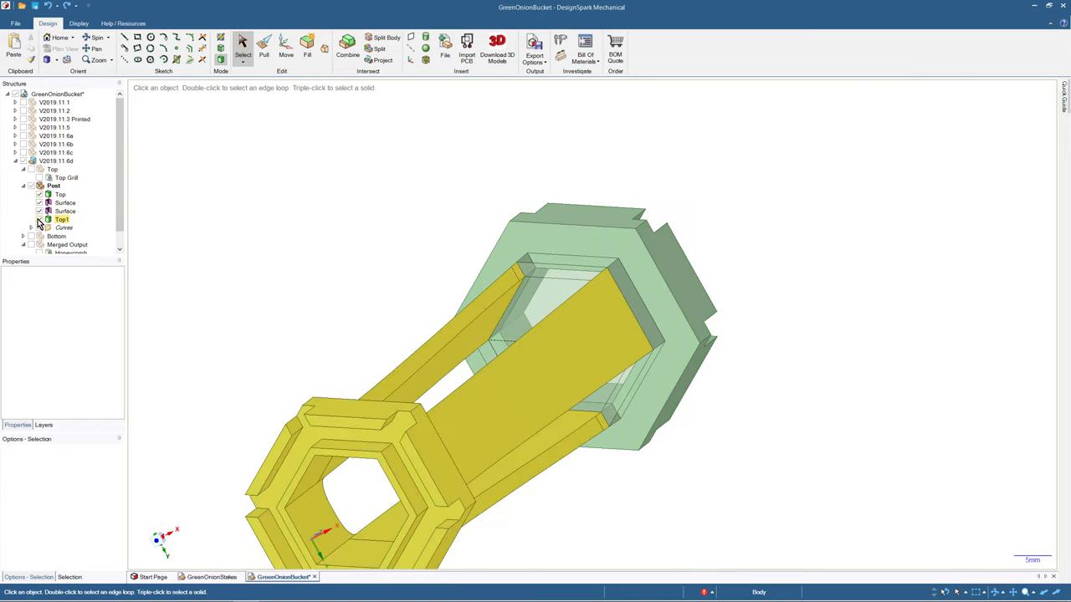
{"action": "left_click", "coordinate": [39, 220]}
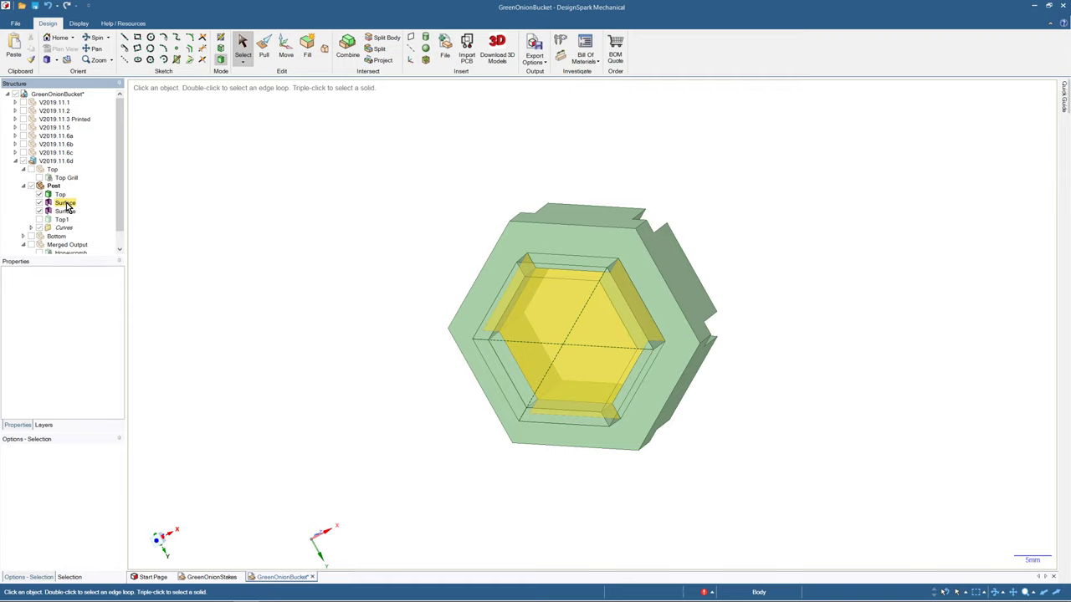
{"action": "middle_click_drag", "start_coordinate": [210, 247], "coordinate": [227, 226]}
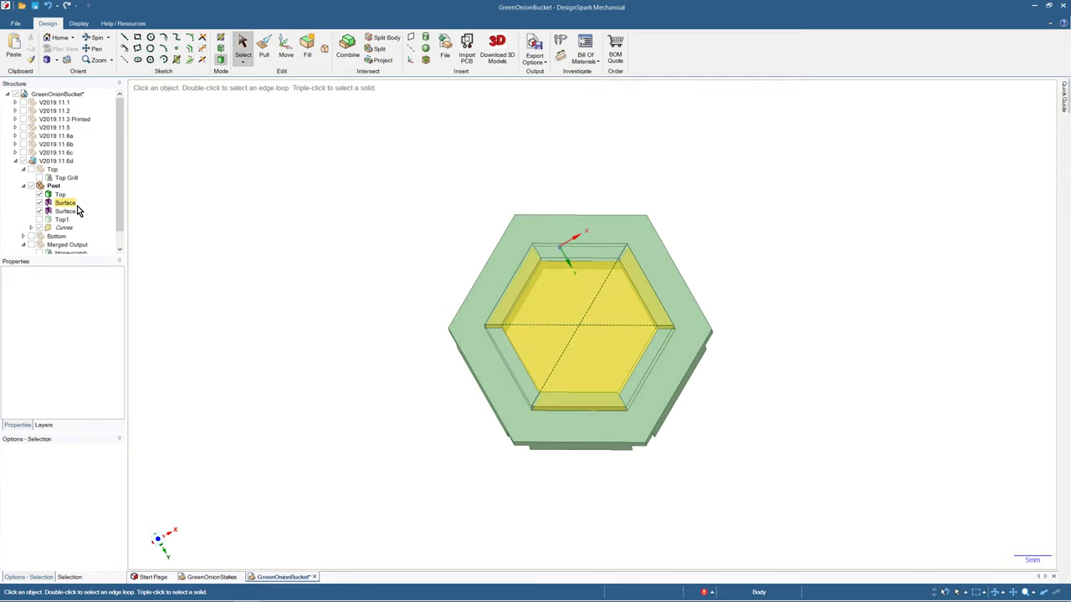
- Try to project the end faces of the three raised segments onto the hexagonal surface over the Post's opening
{"action": "middle_click_drag", "start_coordinate": [168, 258], "coordinate": [142, 266]}
{"action": "middle_click_drag", "start_coordinate": [259, 274], "coordinate": [255, 256]}
{"action": "left_click", "coordinate": [499, 360]}
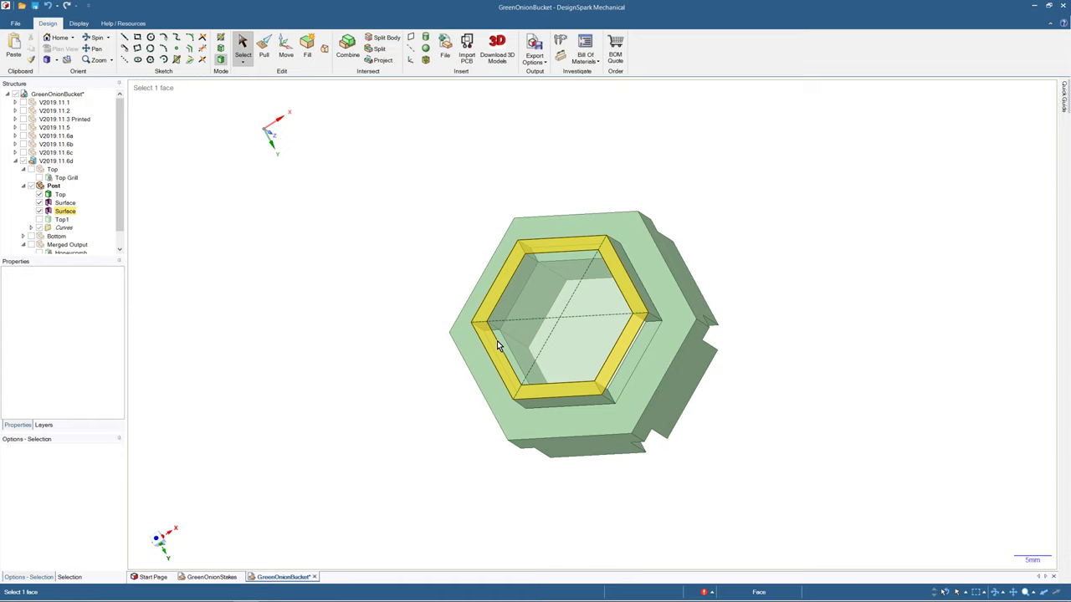
{"action": "key", "text": "Escape"}
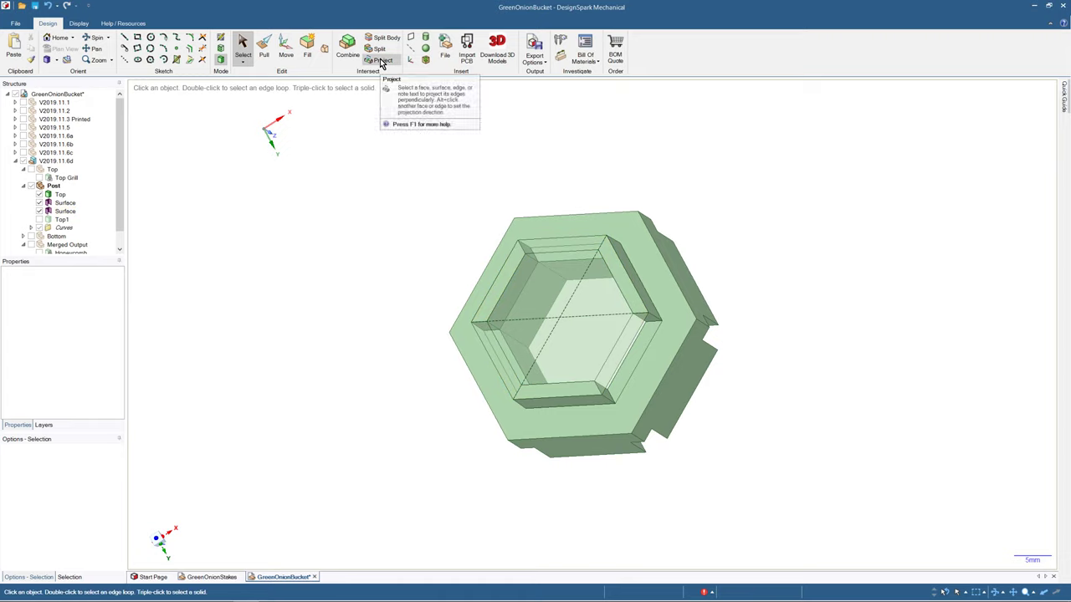
{"action": "left_click", "coordinate": [381, 61]}
{"action": "left_click", "coordinate": [511, 277]}
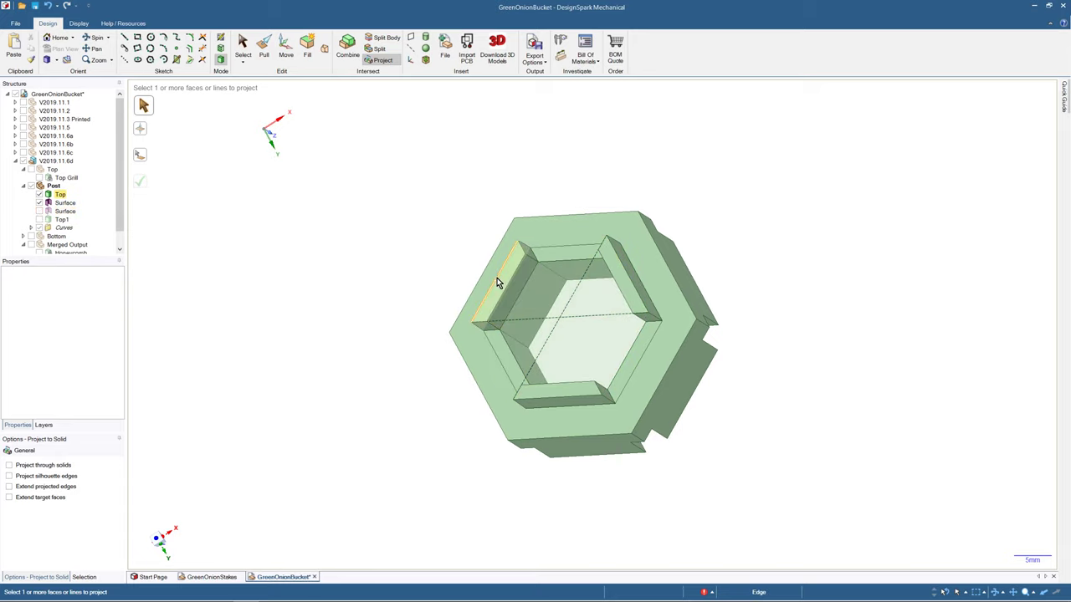
{"action": "left_click", "coordinate": [500, 281]}
{"action": "left_click", "coordinate": [627, 286]}
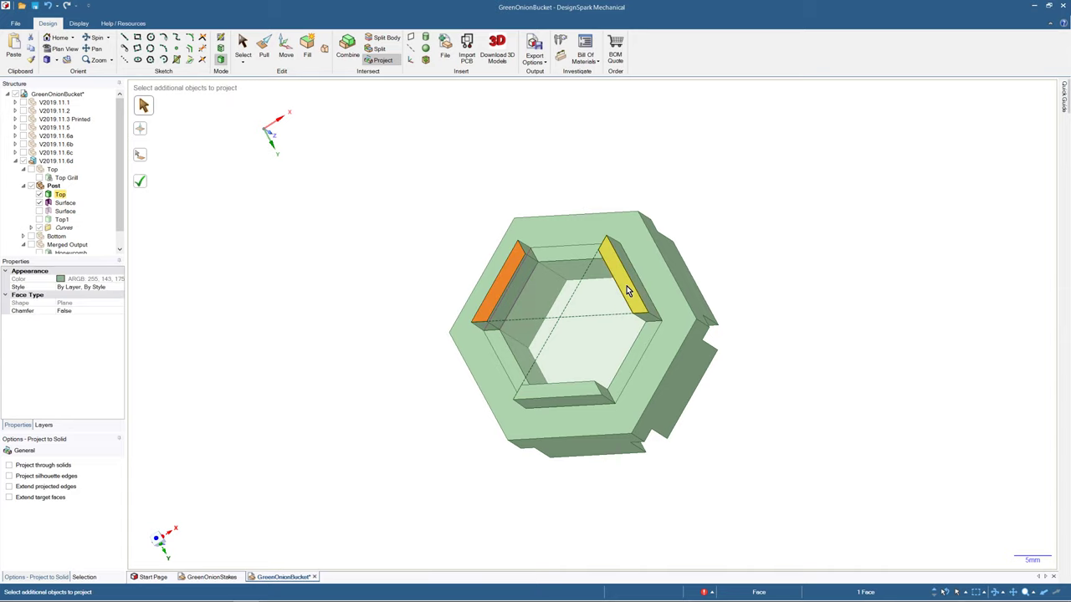
{"action": "left_click", "coordinate": [559, 391]}
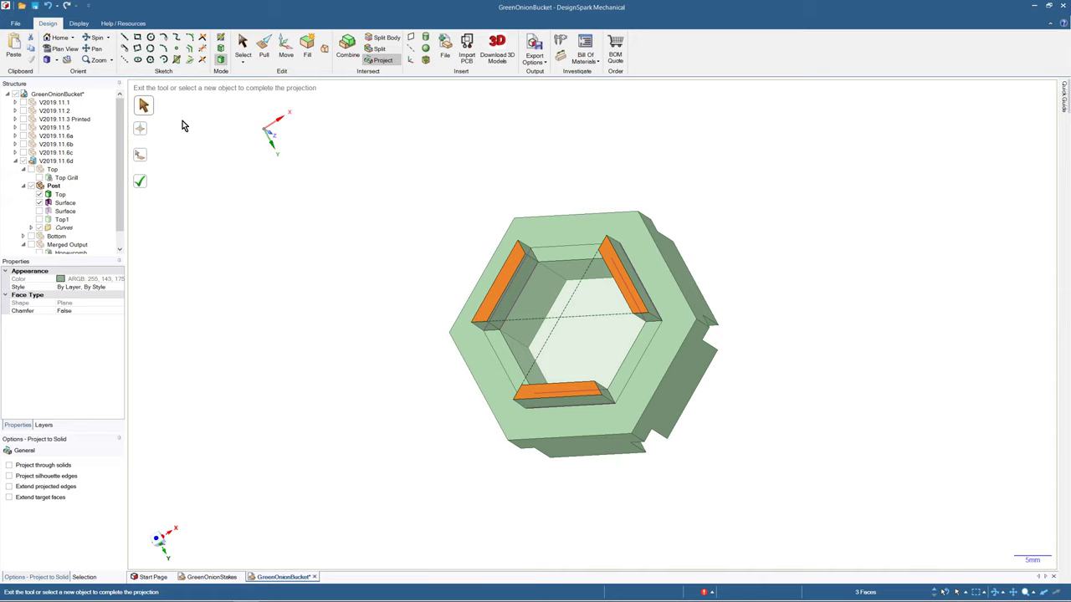
{"action": "left_click", "coordinate": [39, 211]}
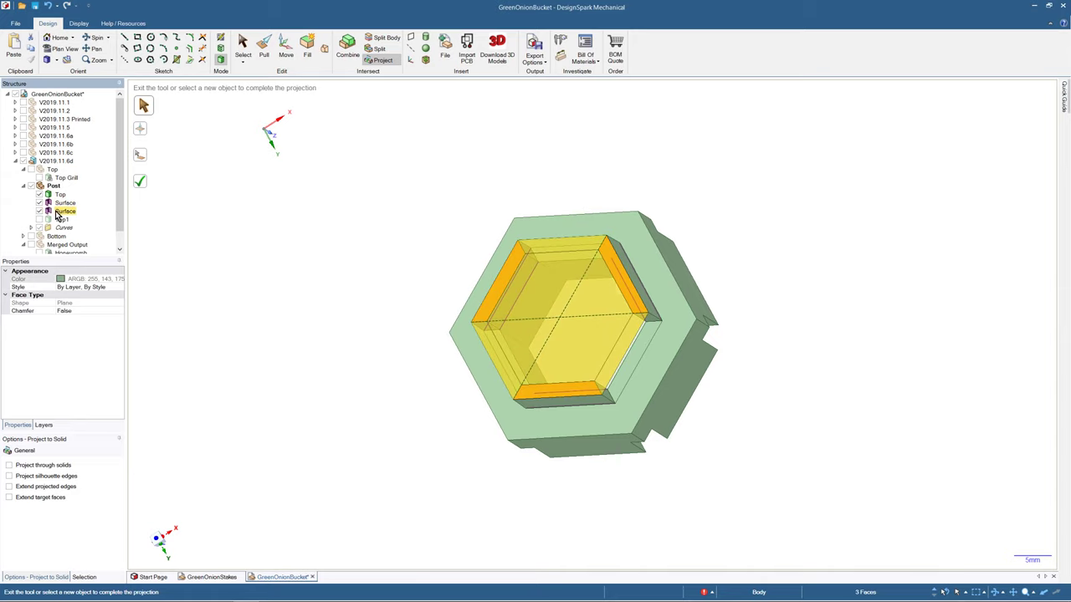
{"action": "left_click", "coordinate": [57, 215]}
{"action": "middle_click_drag", "start_coordinate": [348, 248], "coordinate": [352, 282]}
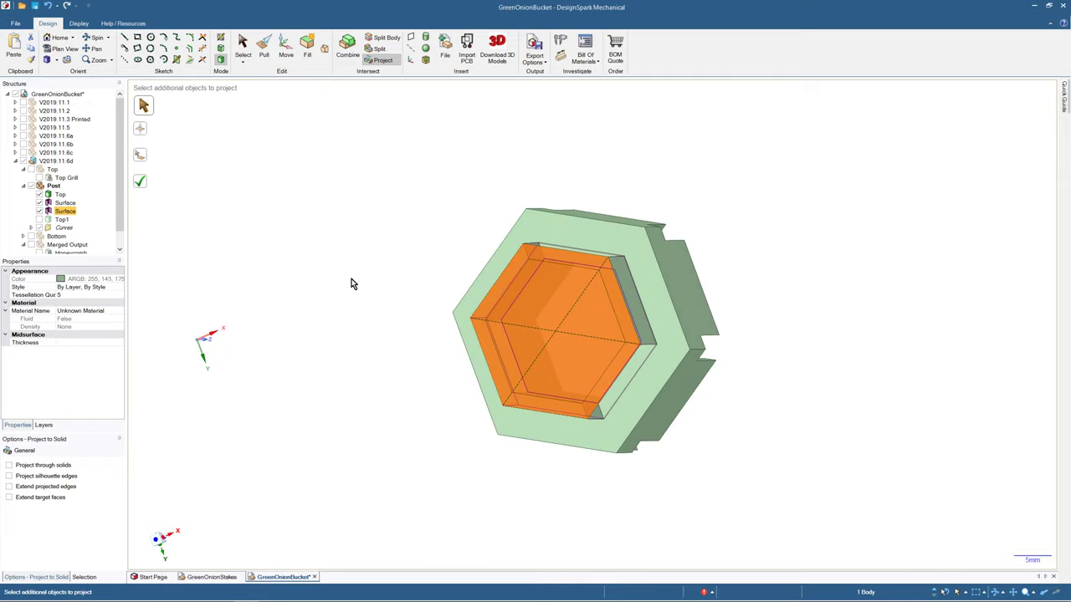
- Undo the projection attempt and exit Project, keeping the split-off leg portion hidden
{"action": "key", "text": "ctrl+z"}
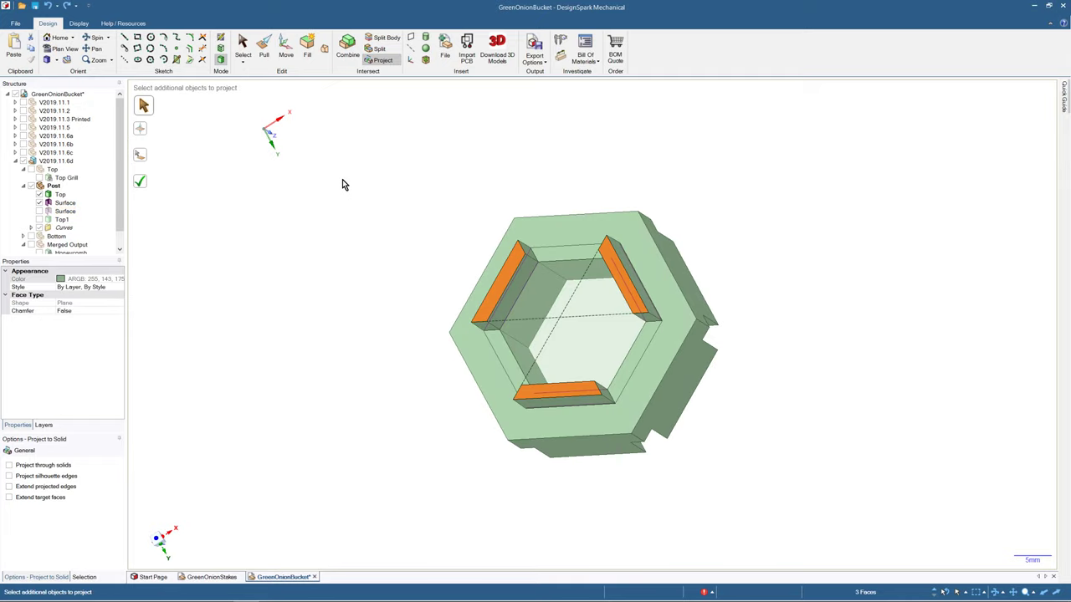
{"action": "key", "text": "Escape"}
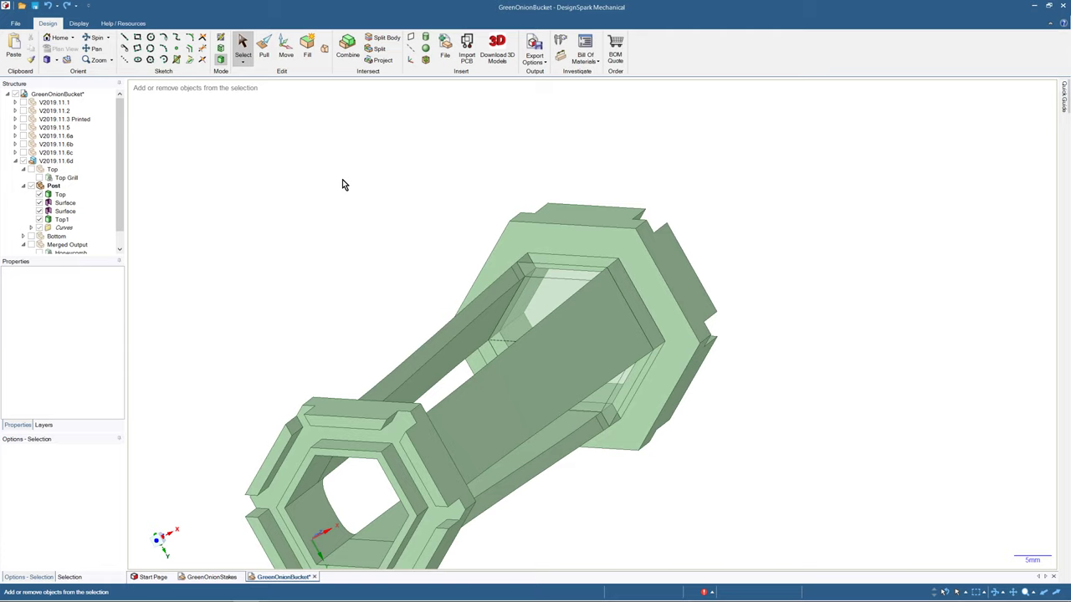
{"action": "key", "text": "ctrl+z"}
{"action": "middle_click_drag", "start_coordinate": [342, 179], "coordinate": [342, 253]}
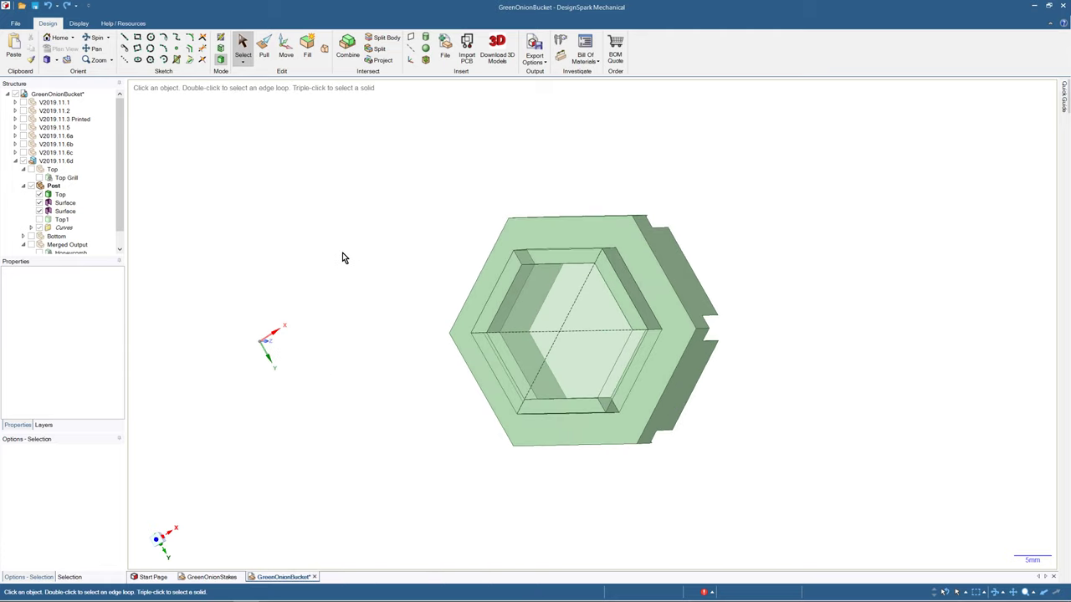
{"action": "left_click", "coordinate": [506, 282]}
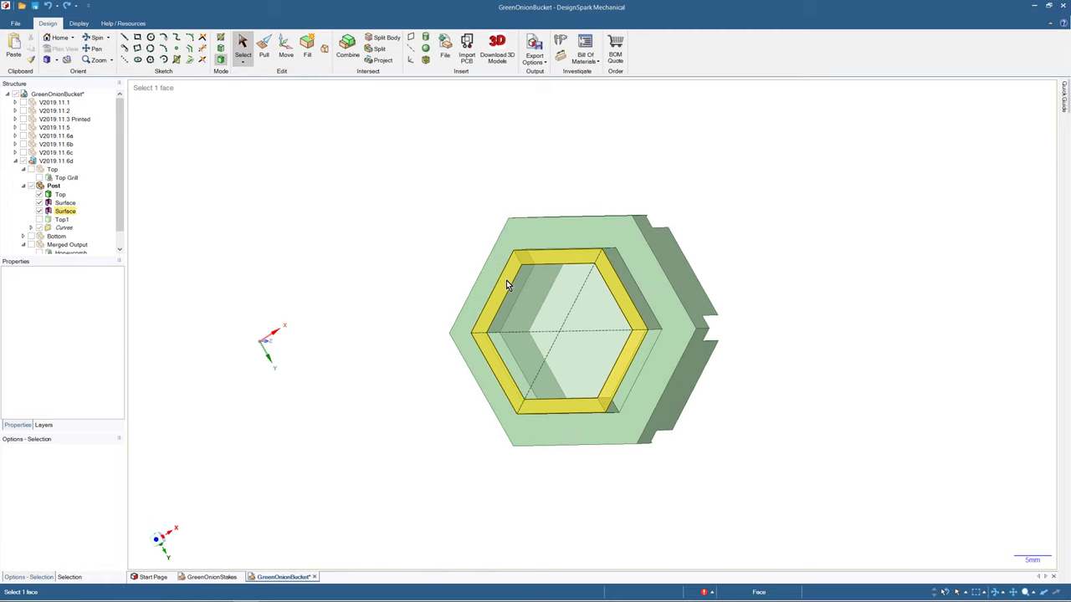
{"action": "left_click", "coordinate": [506, 281]}
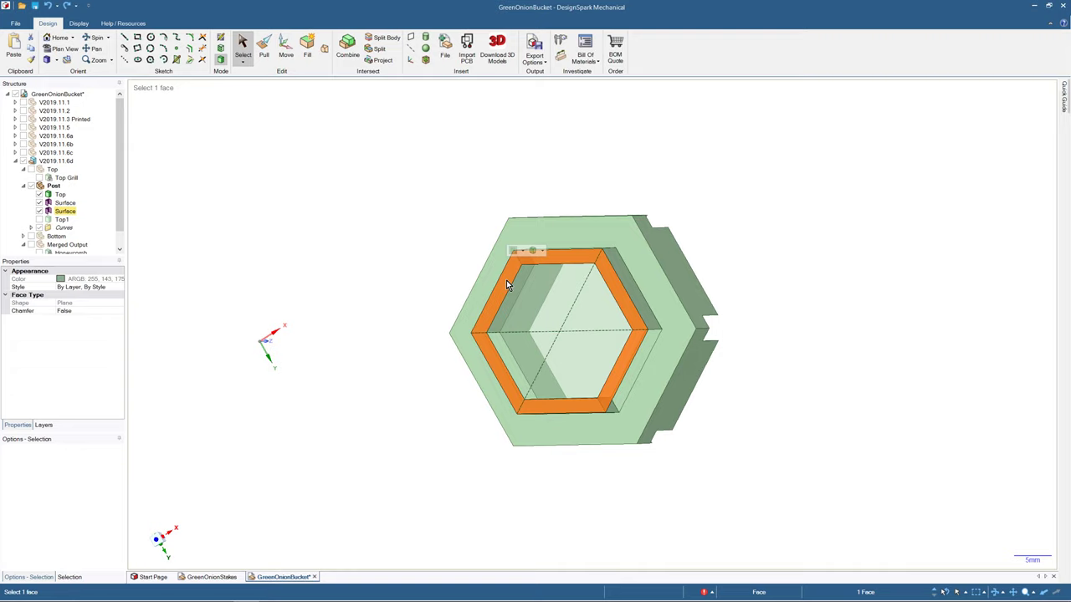
{"action": "middle_click_drag", "start_coordinate": [506, 285], "coordinate": [453, 294]}
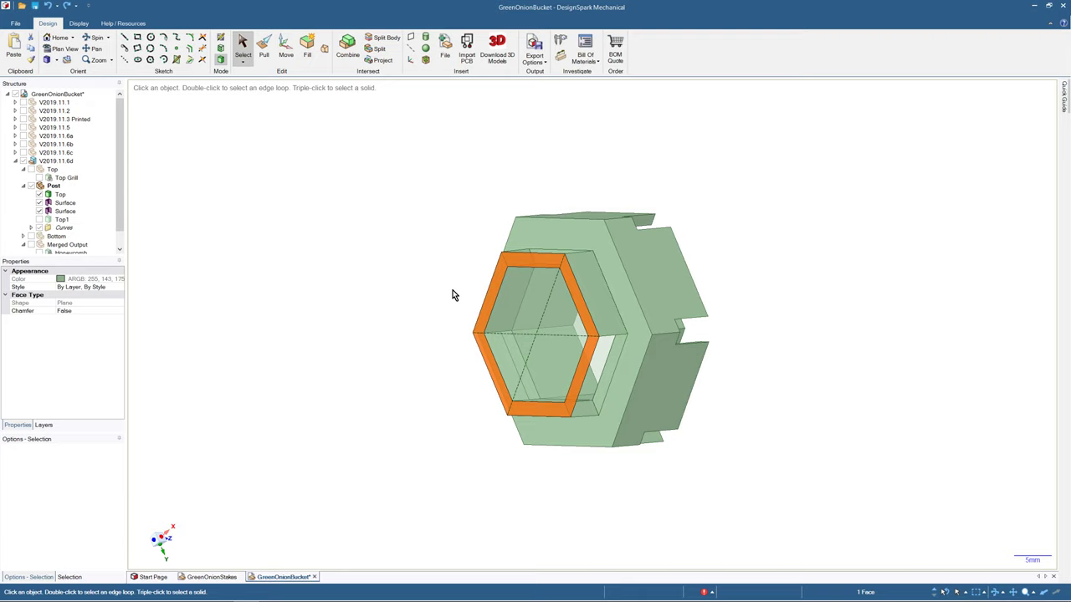
{"action": "middle_click_drag", "start_coordinate": [470, 288], "coordinate": [493, 242]}
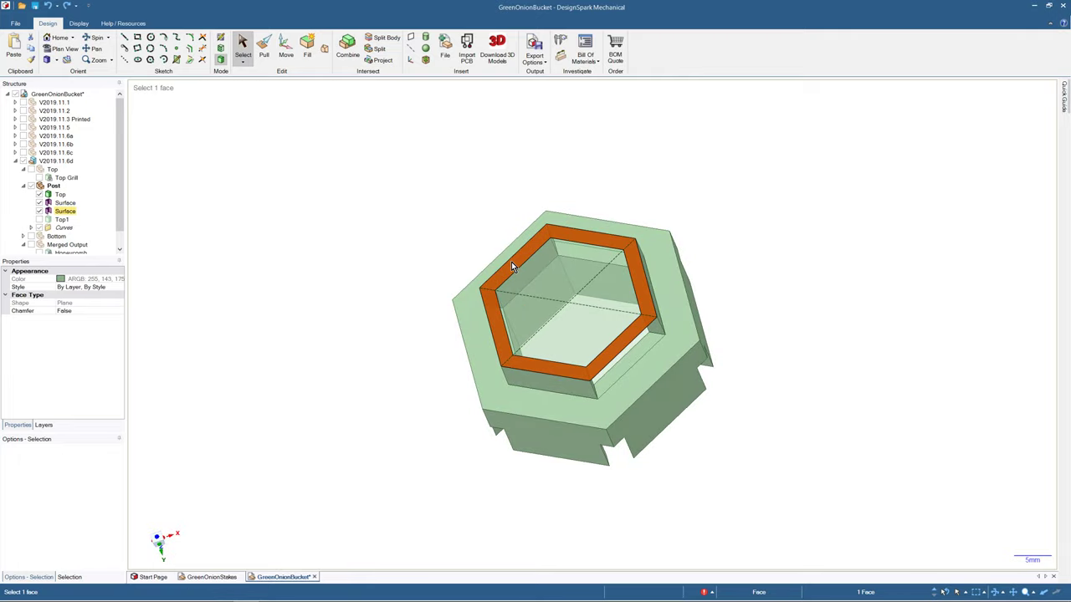
{"action": "left_click", "coordinate": [464, 240]}
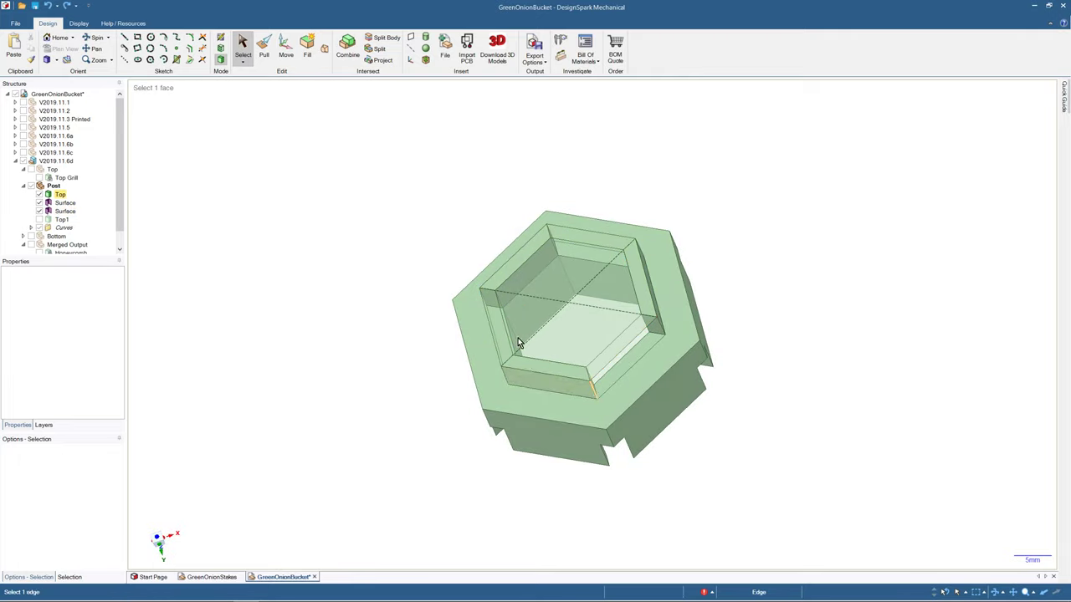
- Start a line sketch on the hexagonal ring surface and draw a line between its outer and inner edges at the topmost corner
{"action": "left_click", "coordinate": [125, 38]}
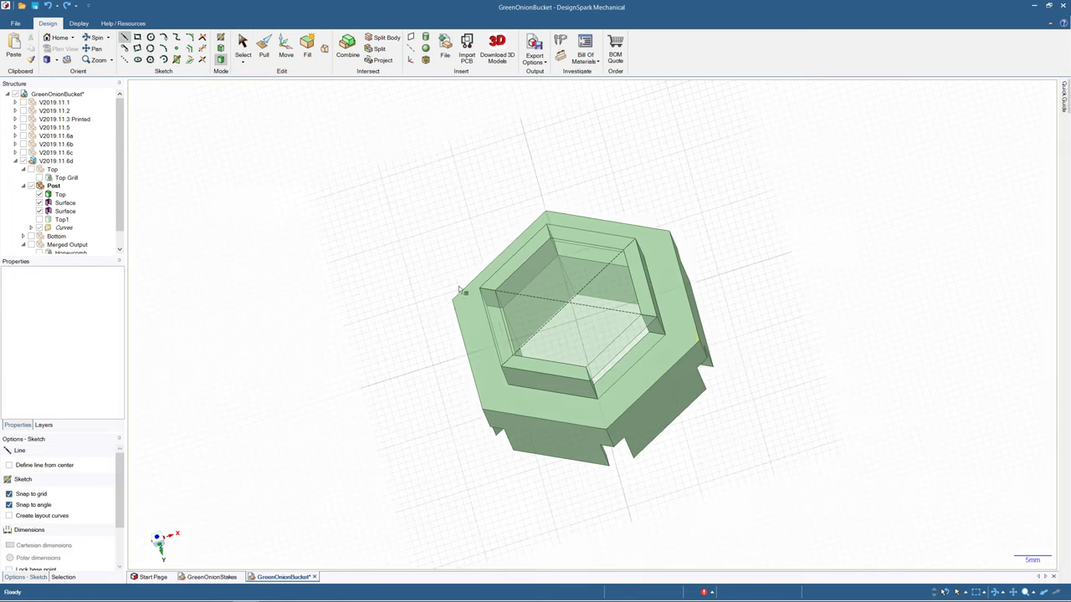
{"action": "left_click", "coordinate": [506, 277]}
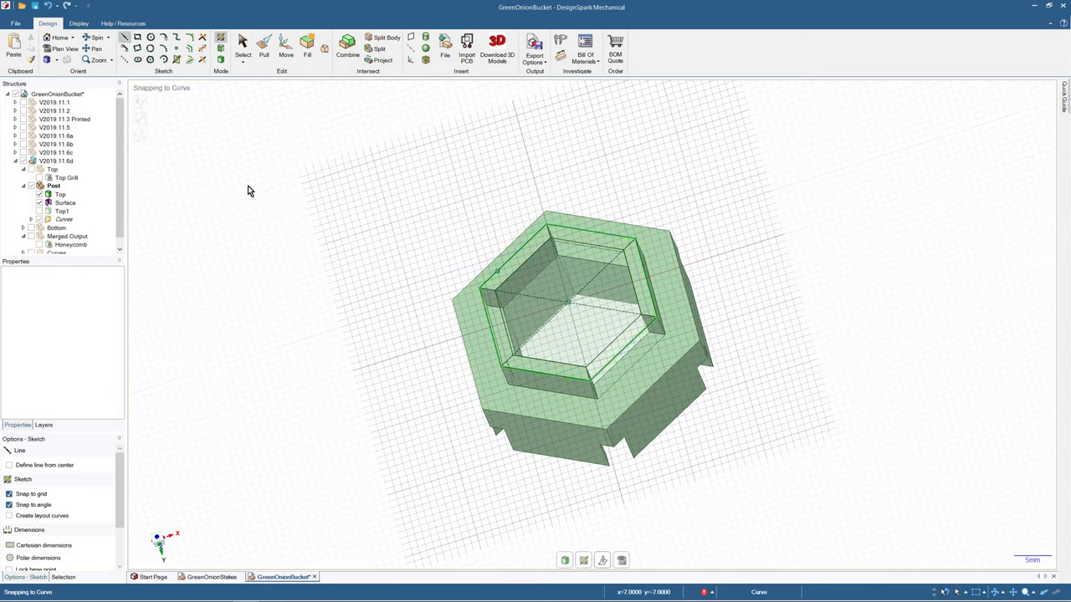
{"action": "left_click", "coordinate": [65, 48]}
{"action": "scroll", "coordinate": [578, 255], "scroll_direction": "down", "scroll_amount": 2}
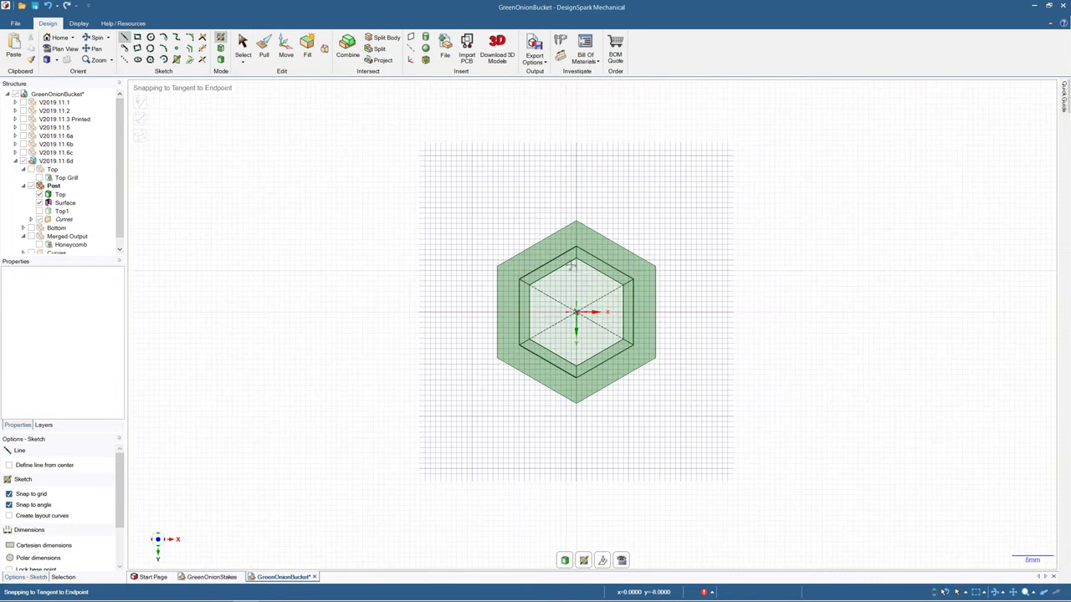
{"action": "middle_click_drag", "start_coordinate": [577, 256], "coordinate": [553, 220]}
{"action": "scroll", "coordinate": [575, 244], "scroll_direction": "up", "scroll_amount": 3}
{"action": "scroll", "coordinate": [575, 244], "scroll_direction": "up", "scroll_amount": 4}
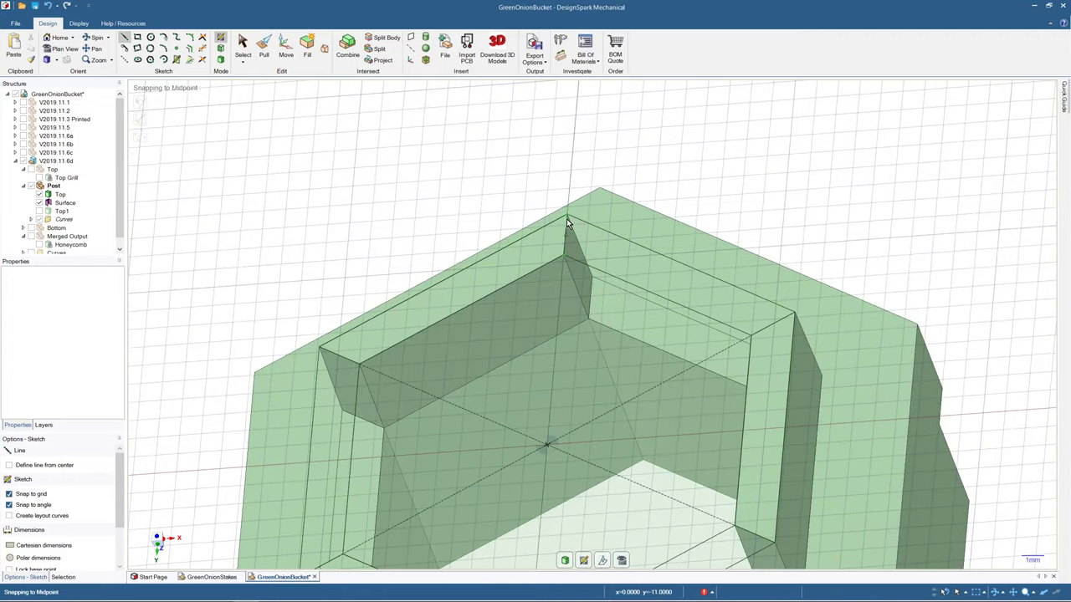
{"action": "left_click", "coordinate": [568, 220]}
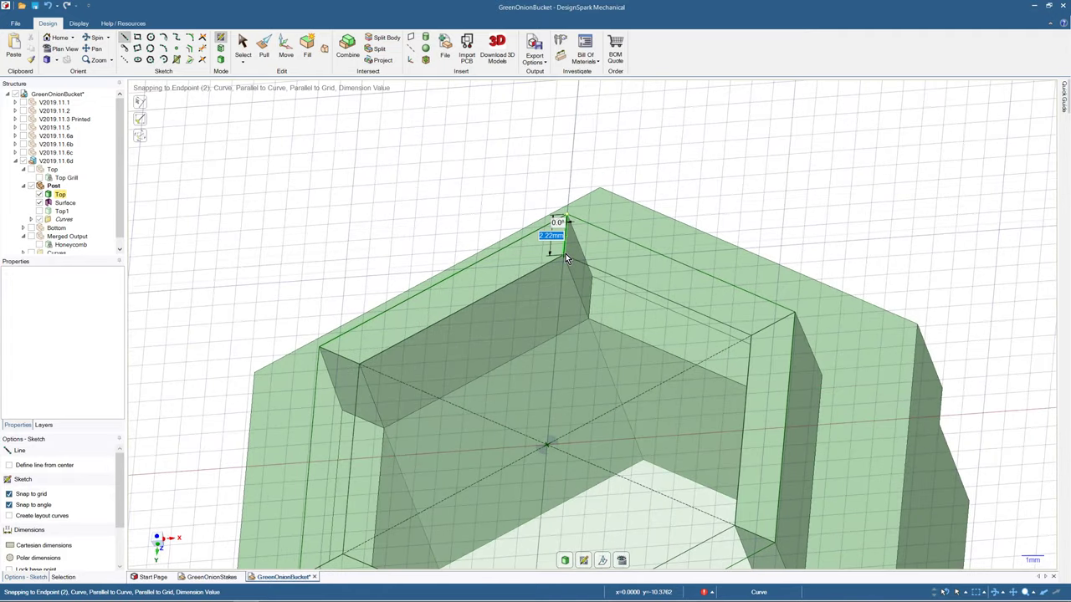
{"action": "left_click", "coordinate": [566, 255]}
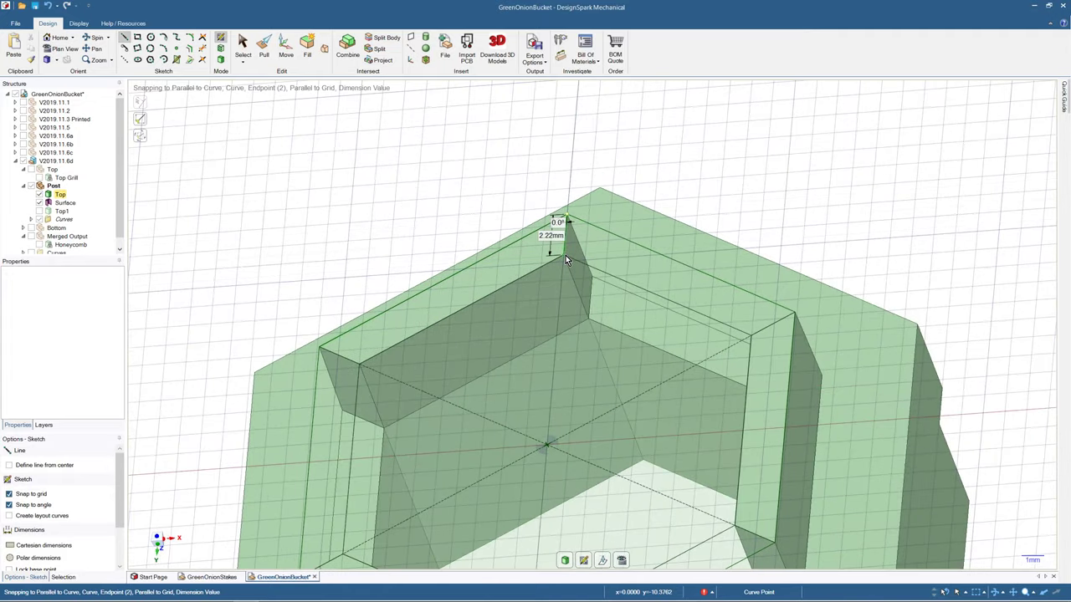
- Draw lines joining the ring's inner and outer corners at the upper-right and lower-right corners
{"action": "left_click", "coordinate": [751, 336]}
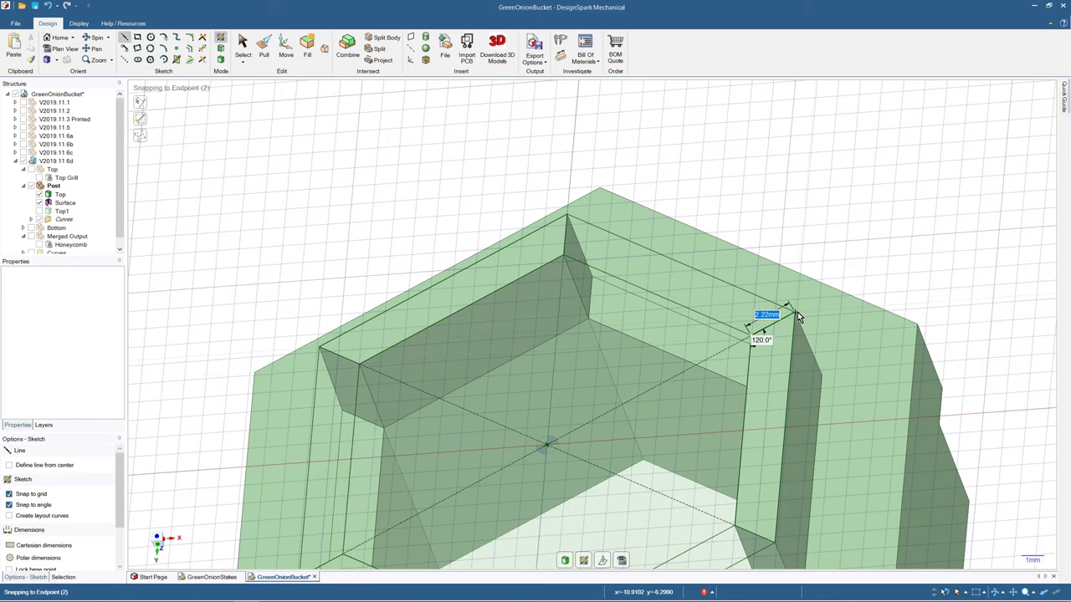
{"action": "left_click", "coordinate": [795, 313]}
{"action": "left_click", "coordinate": [795, 312]}
{"action": "left_click", "coordinate": [775, 543]}
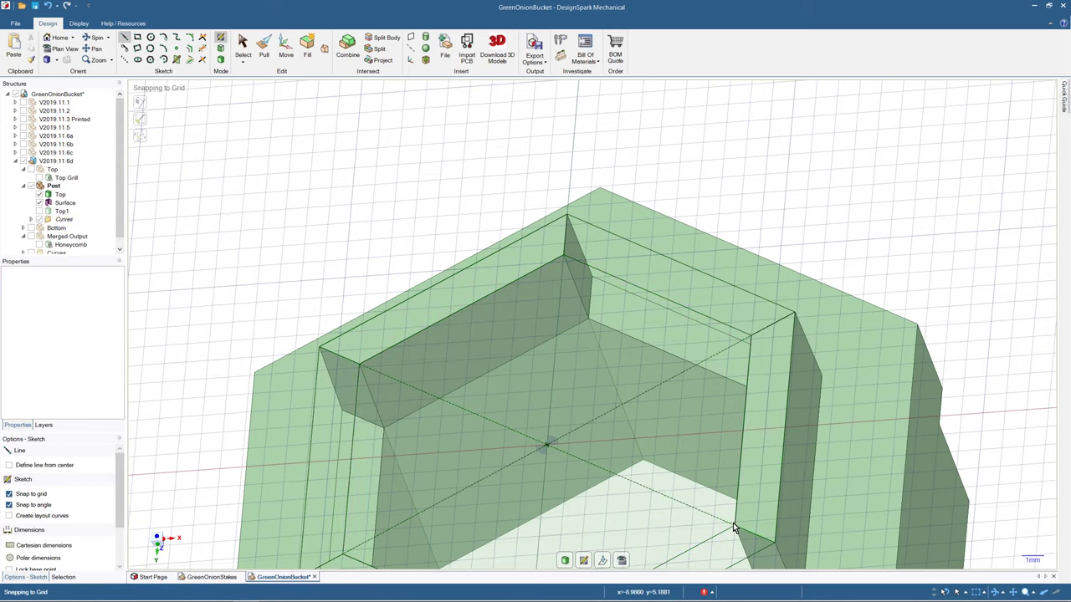
{"action": "left_click", "coordinate": [736, 531]}
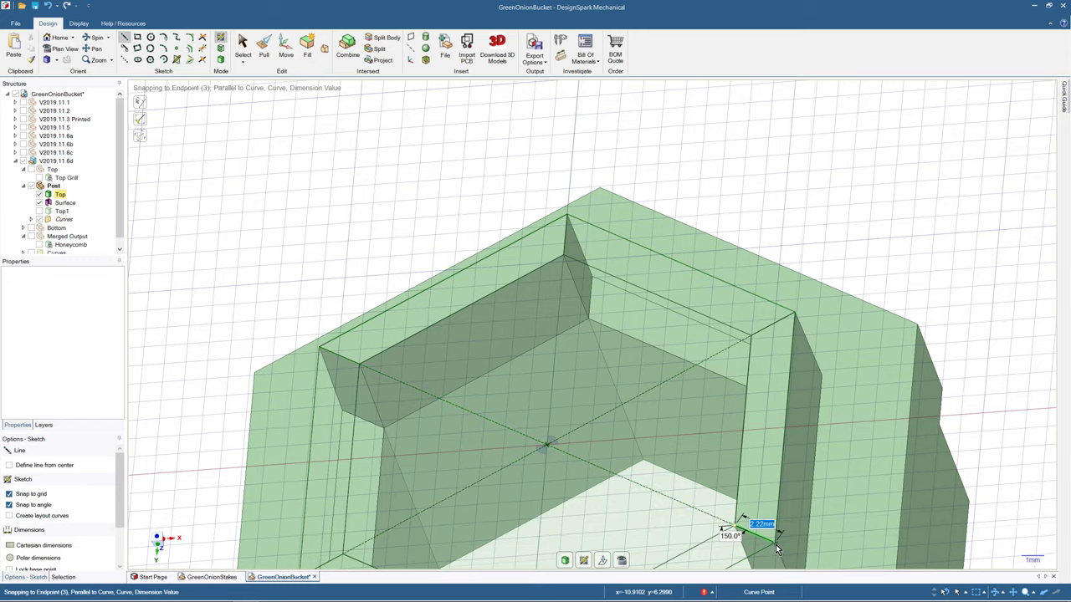
{"action": "left_click", "coordinate": [775, 545]}
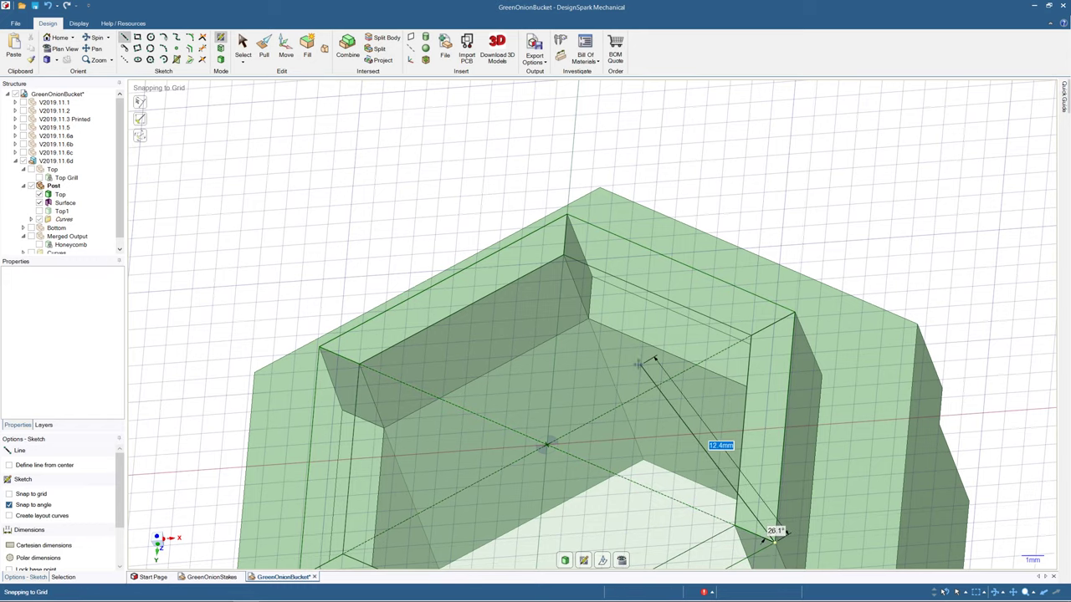
{"action": "middle_click_drag", "start_coordinate": [641, 368], "coordinate": [794, 38], "text": "shift"}
{"action": "key", "text": "Escape"}
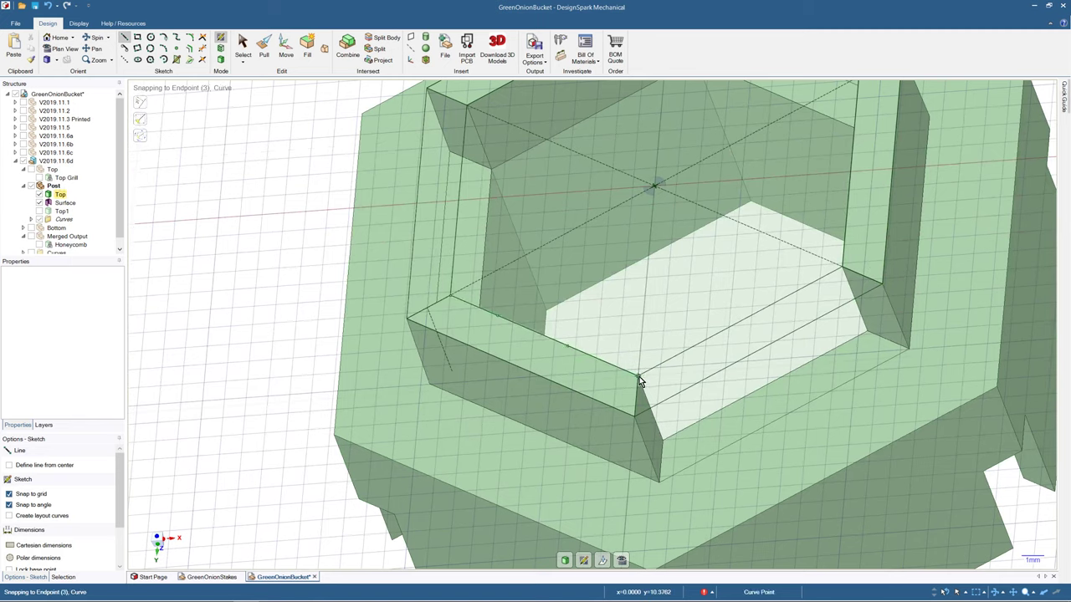
- Join the ring's inner and outer corners at the bottom, lower-left and upper-left, and convert the sketch into separate surface segments
{"action": "left_click", "coordinate": [635, 391]}
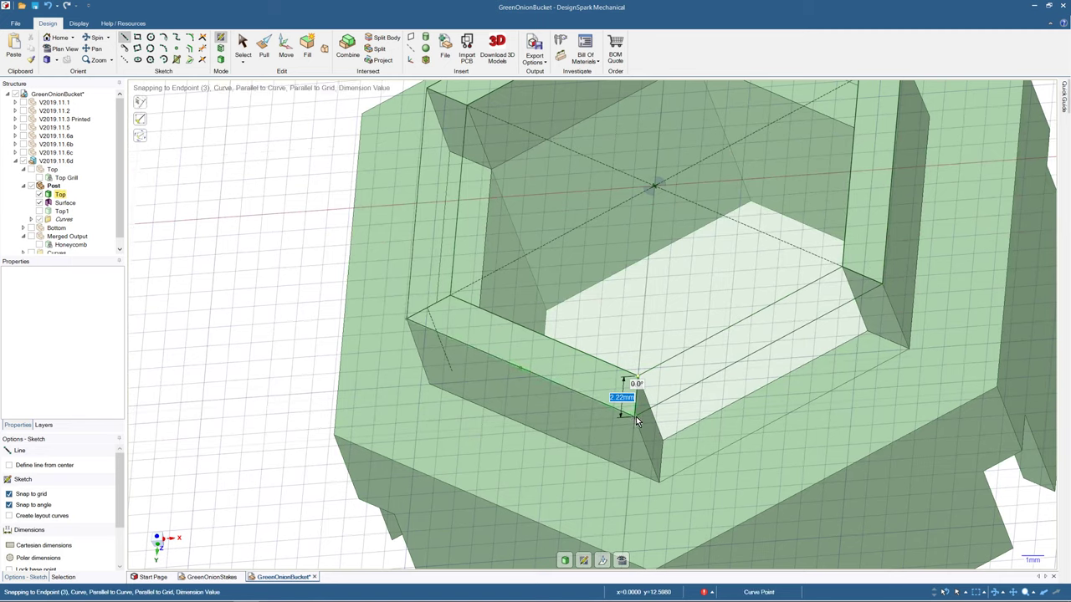
{"action": "left_click", "coordinate": [636, 416]}
{"action": "left_click", "coordinate": [408, 319]}
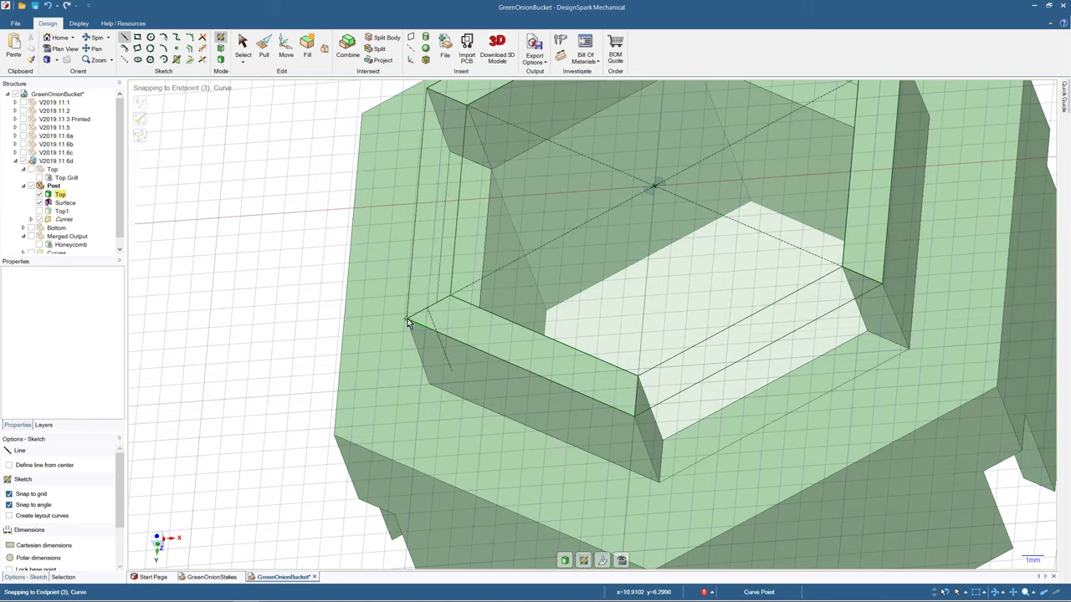
{"action": "left_click", "coordinate": [408, 318]}
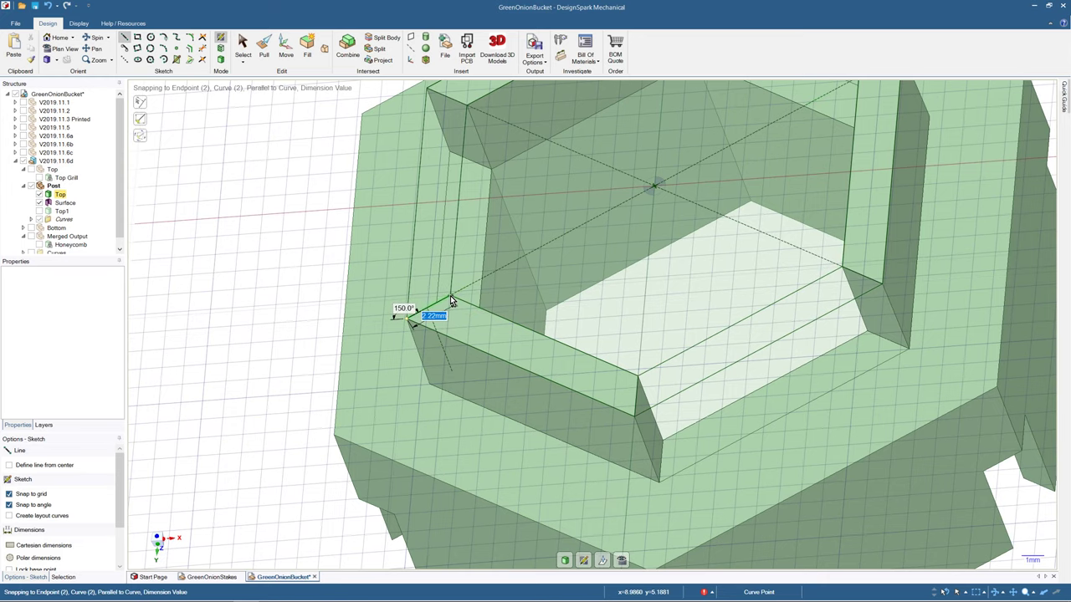
{"action": "left_click", "coordinate": [450, 295]}
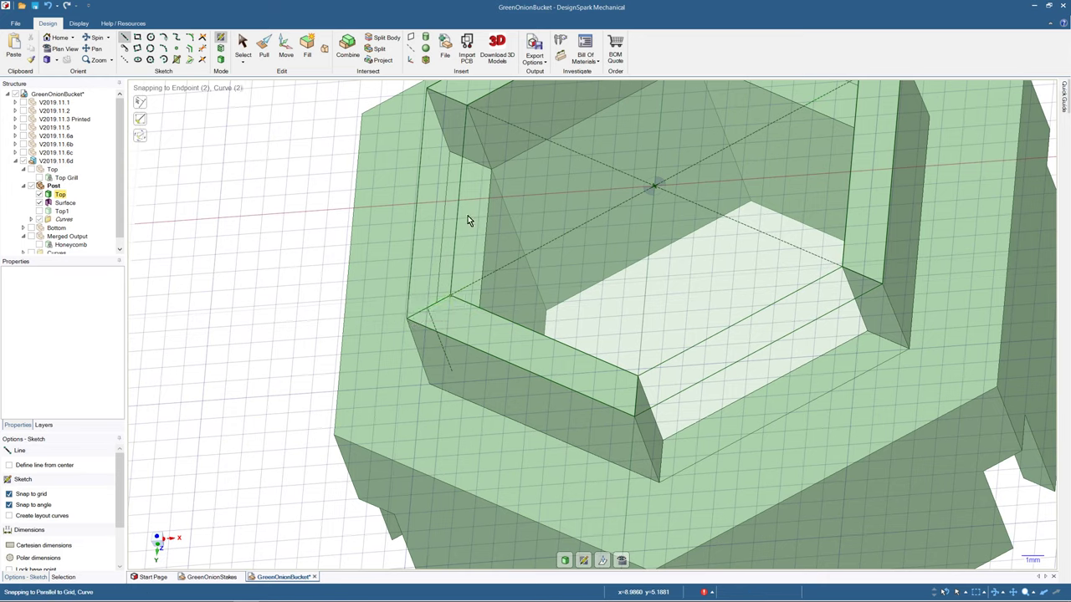
{"action": "left_click", "coordinate": [428, 90]}
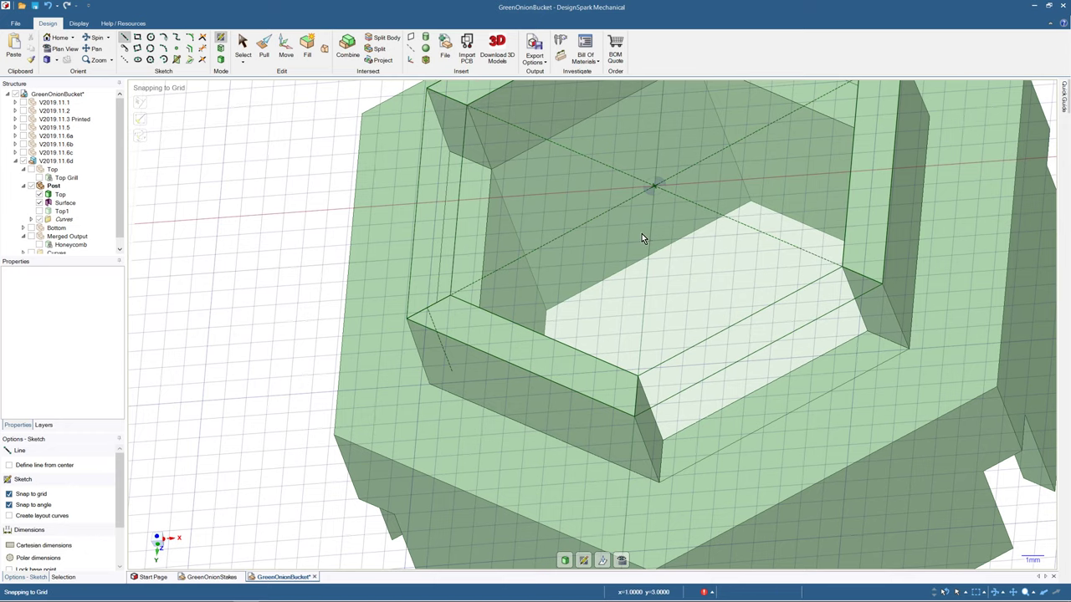
{"action": "middle_click_drag", "start_coordinate": [642, 233], "coordinate": [563, 225]}
{"action": "scroll", "coordinate": [635, 267], "scroll_direction": "down", "scroll_amount": 3}
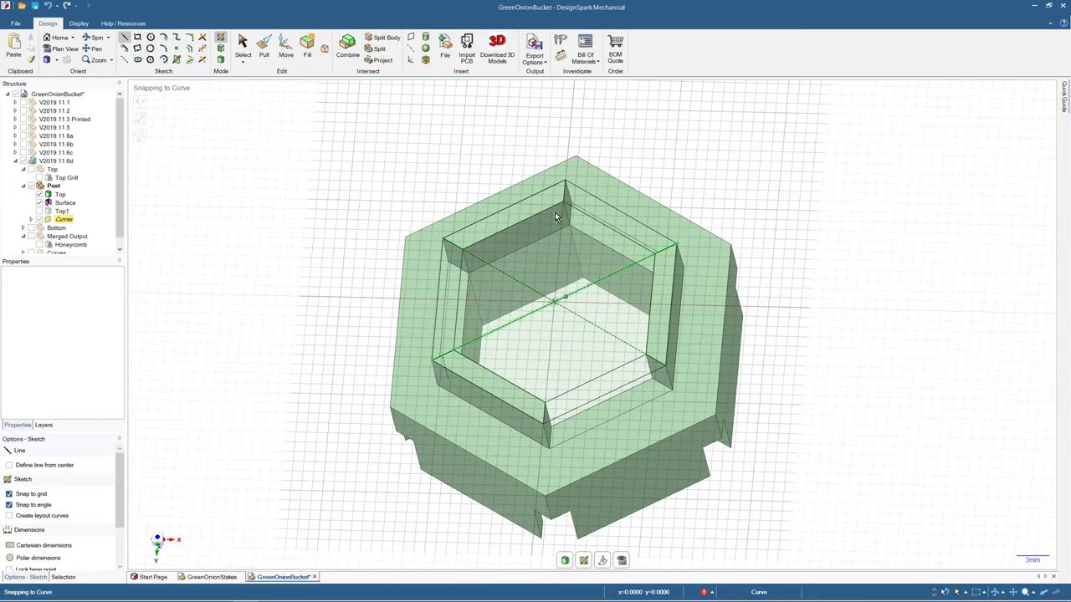
{"action": "left_click", "coordinate": [263, 46]}
{"action": "left_click", "coordinate": [241, 44]}
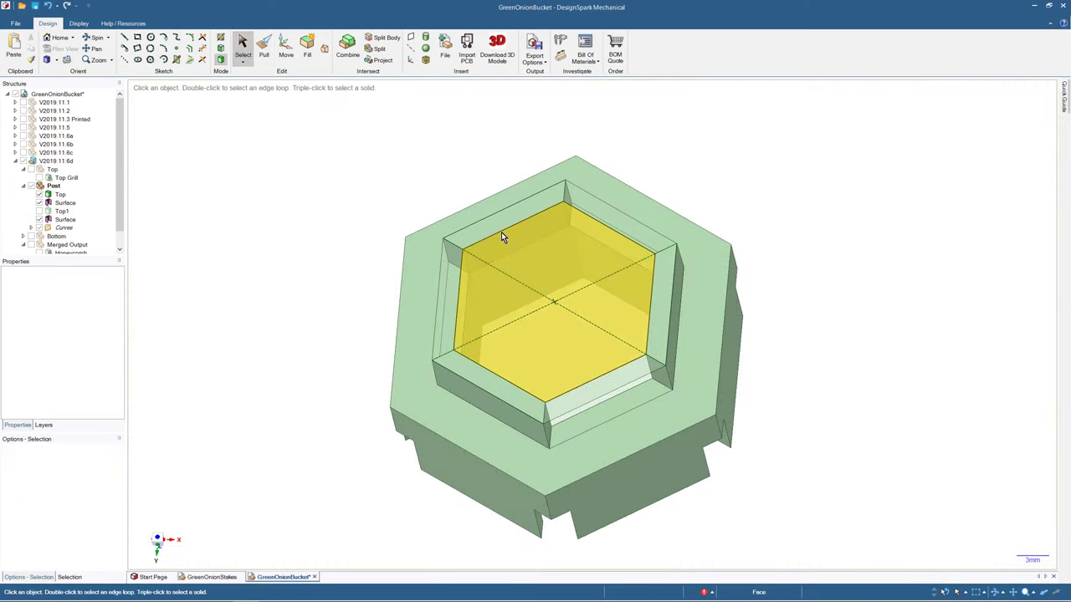
- Blend the upper ring surface segment to the matching base strip, closing the ring's open upper-right side as solid wall
{"action": "left_click", "coordinate": [611, 218]}
{"action": "left_click", "coordinate": [613, 217]}
{"action": "middle_click_drag", "start_coordinate": [613, 217], "coordinate": [604, 251]}
{"action": "left_click", "coordinate": [604, 251], "text": "ctrl"}
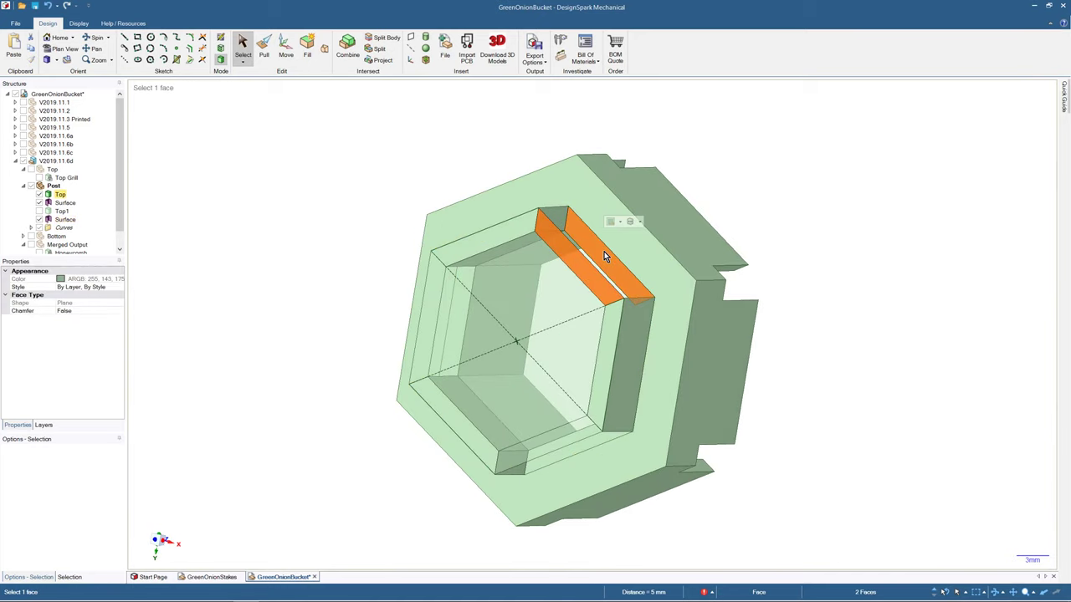
{"action": "left_click", "coordinate": [326, 49]}
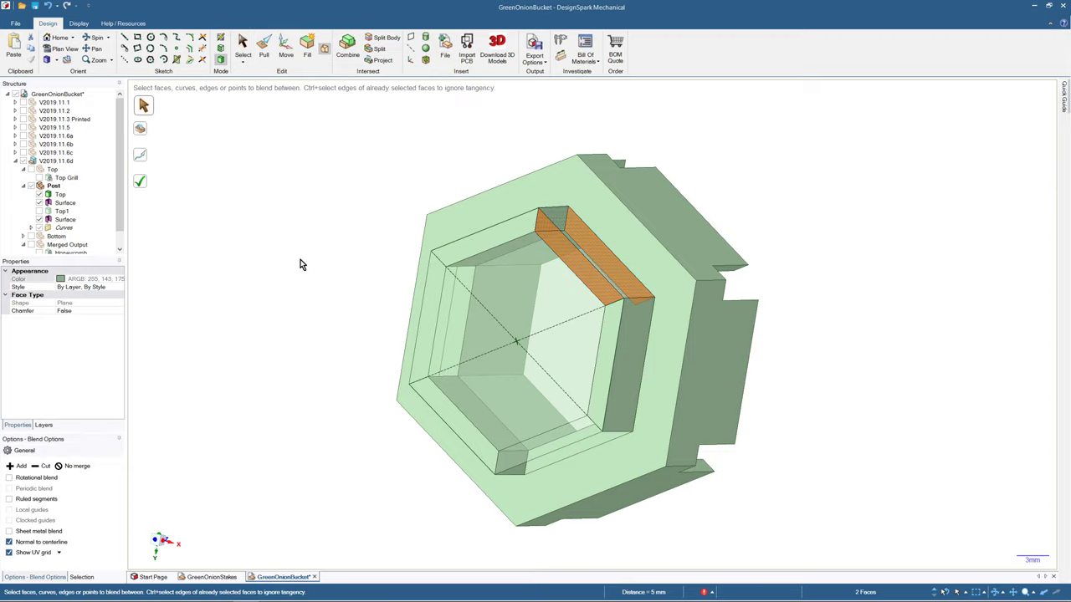
{"action": "left_click", "coordinate": [179, 233]}
- Blend the next open side of the hexagonal ring between its base strip and the surface segment above it
{"action": "middle_click_drag", "start_coordinate": [252, 284], "coordinate": [270, 220]}
{"action": "left_click", "coordinate": [594, 352]}
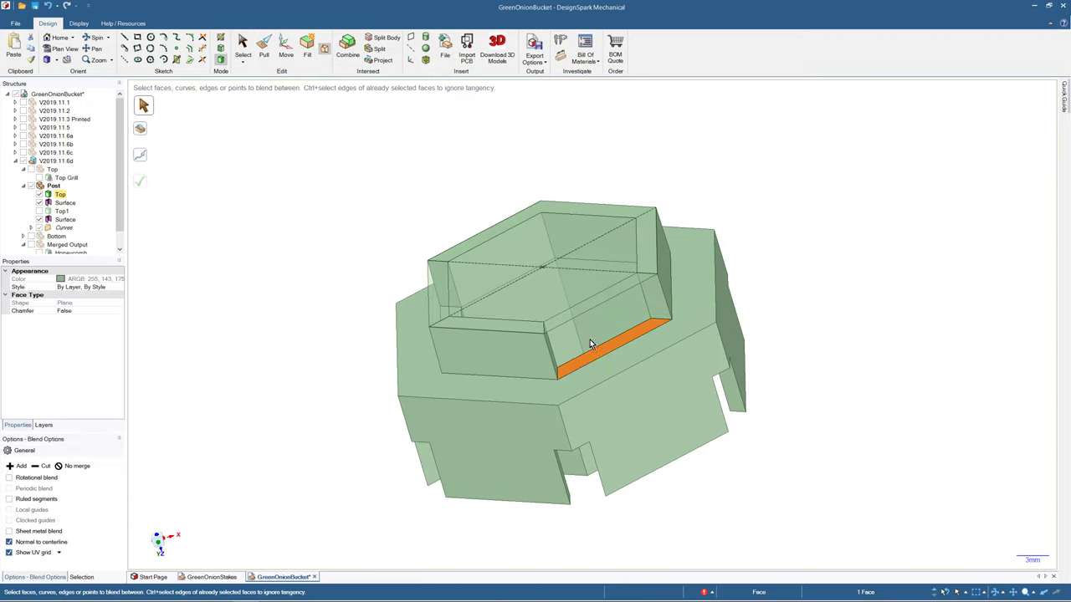
{"action": "left_click", "coordinate": [583, 312]}
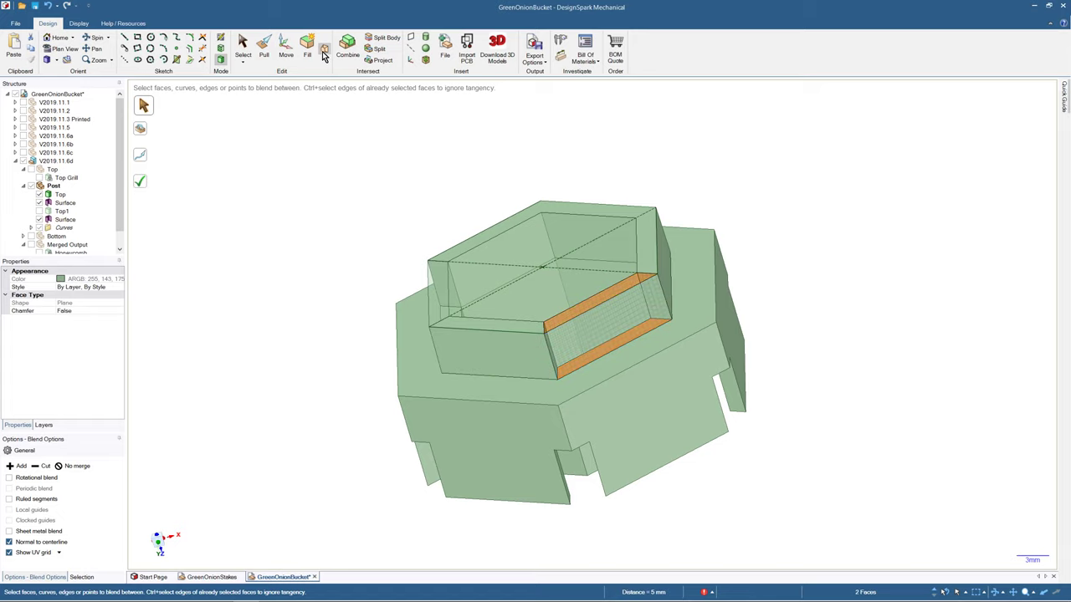
{"action": "left_click", "coordinate": [143, 185]}
- Blend the last open side of the ring between its base strip and upper segment, and exit Blend
{"action": "middle_click_drag", "start_coordinate": [280, 310], "coordinate": [490, 338]}
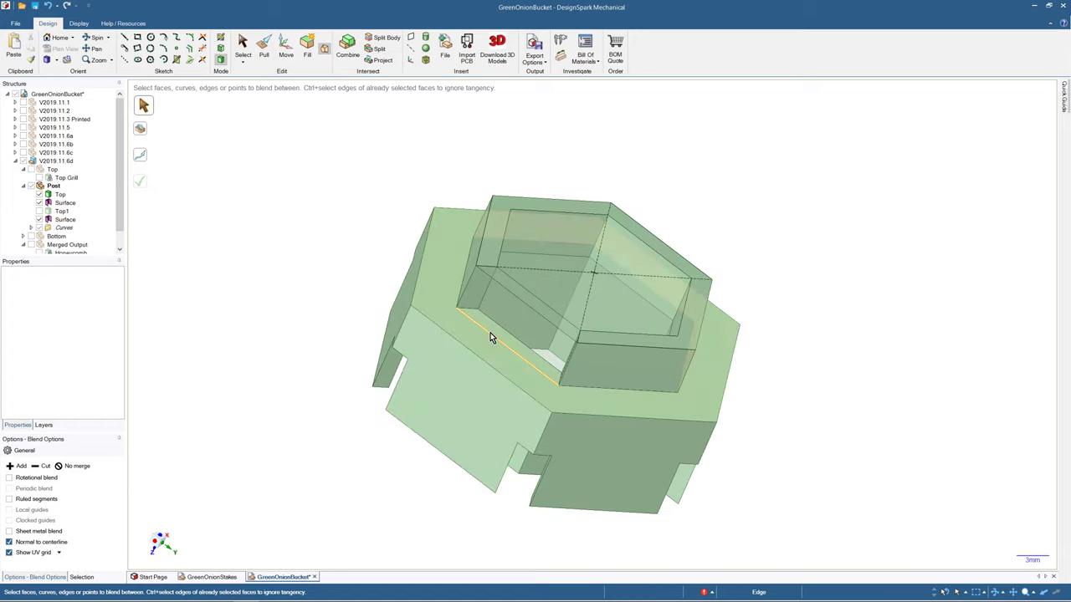
{"action": "left_click", "coordinate": [492, 329]}
{"action": "left_click", "coordinate": [507, 289]}
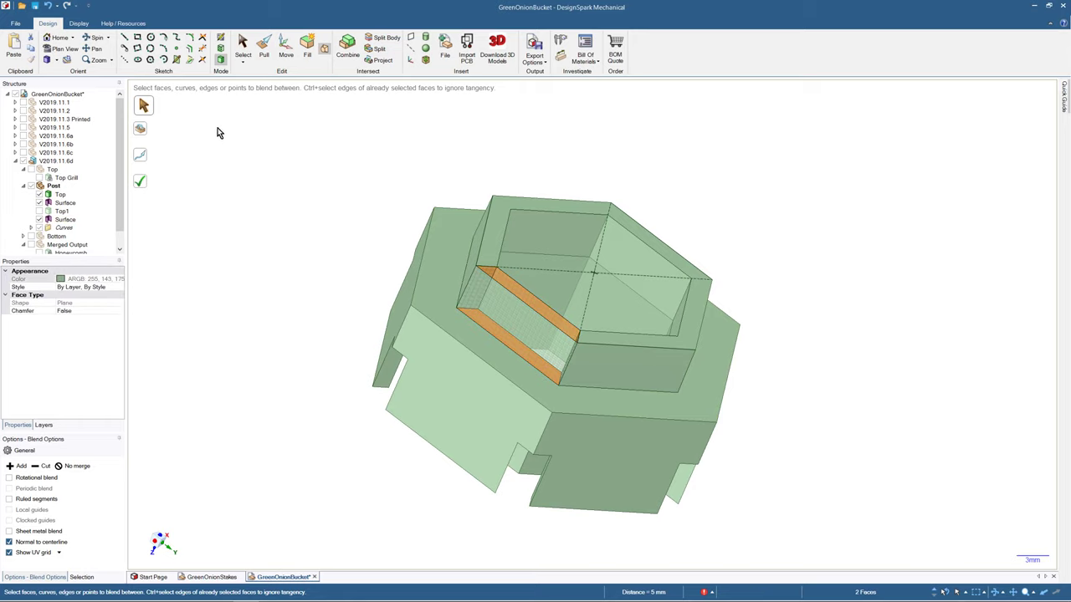
{"action": "left_click", "coordinate": [144, 184]}
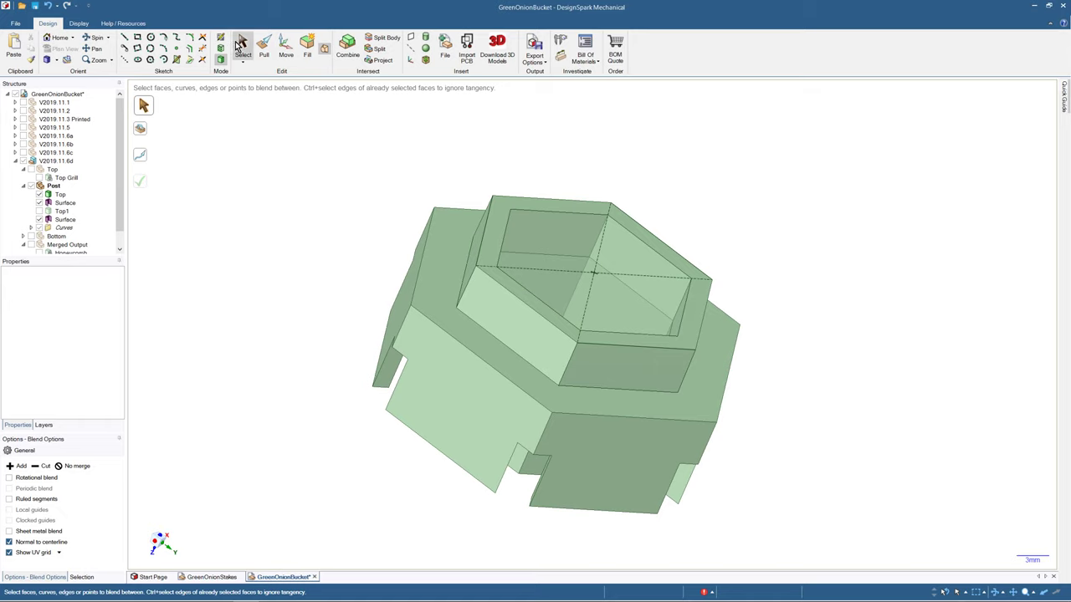
{"action": "key", "text": "Escape"}
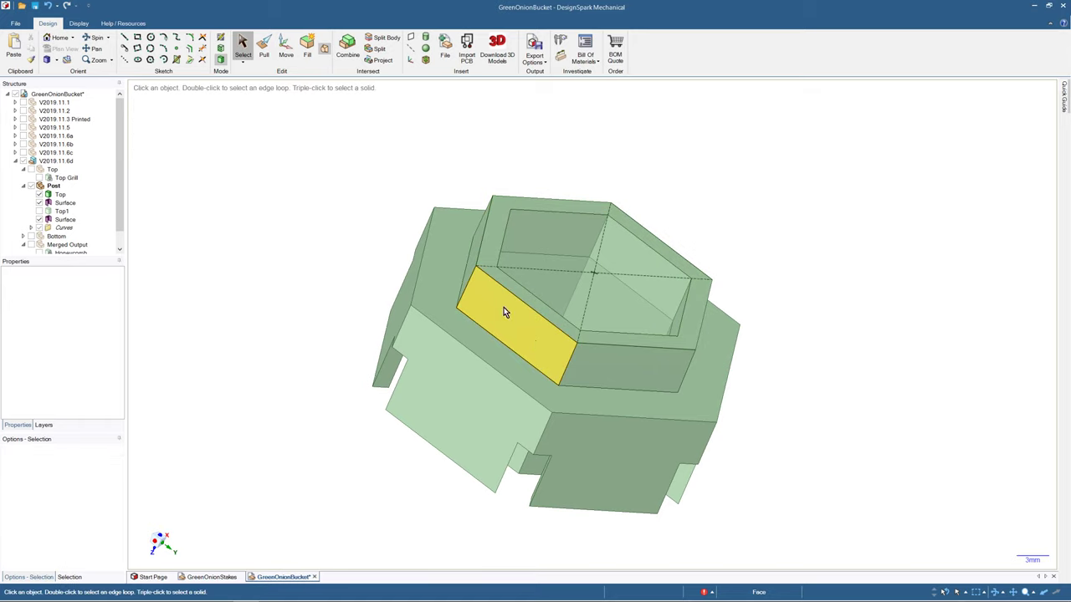
- Delete the two leftover Surface bodies from the Post component
{"action": "middle_click_drag", "start_coordinate": [657, 340], "coordinate": [476, 239]}
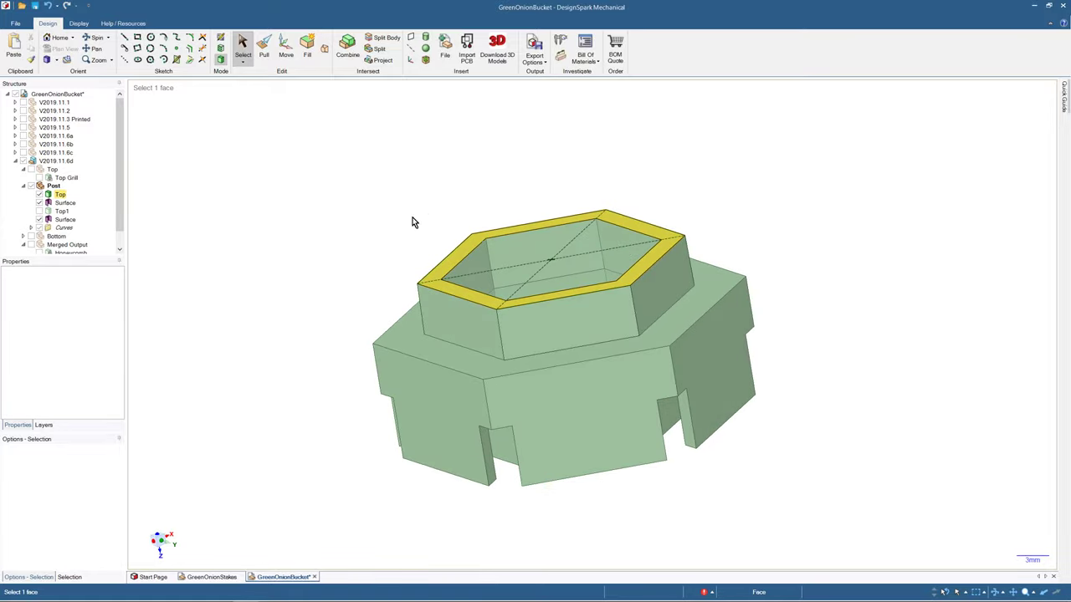
{"action": "left_click", "coordinate": [59, 206]}
{"action": "key", "text": "Delete"}
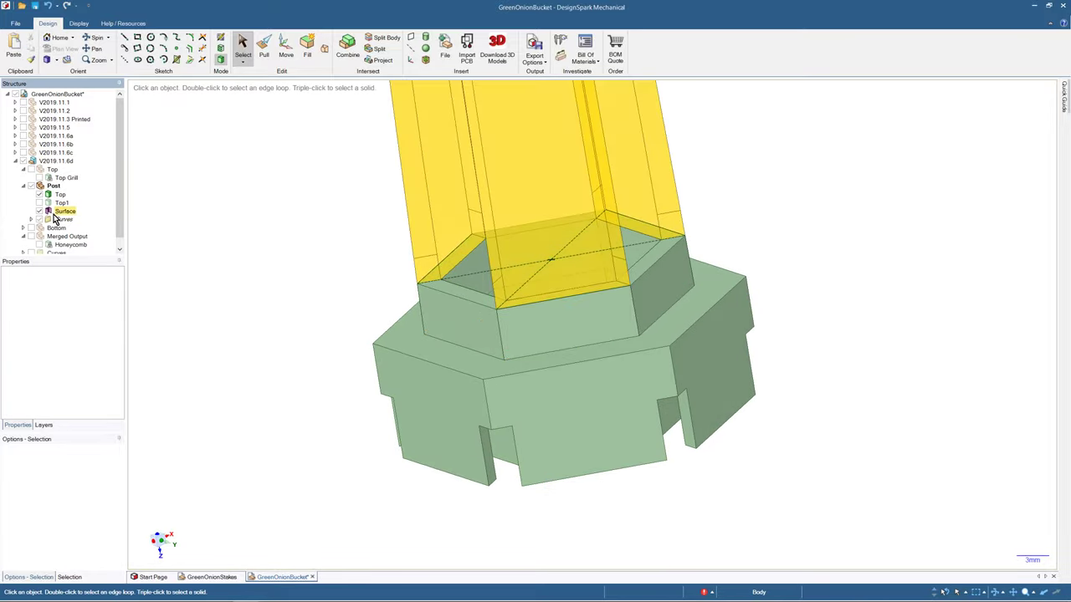
{"action": "left_click", "coordinate": [58, 215]}
{"action": "key", "text": "Delete"}
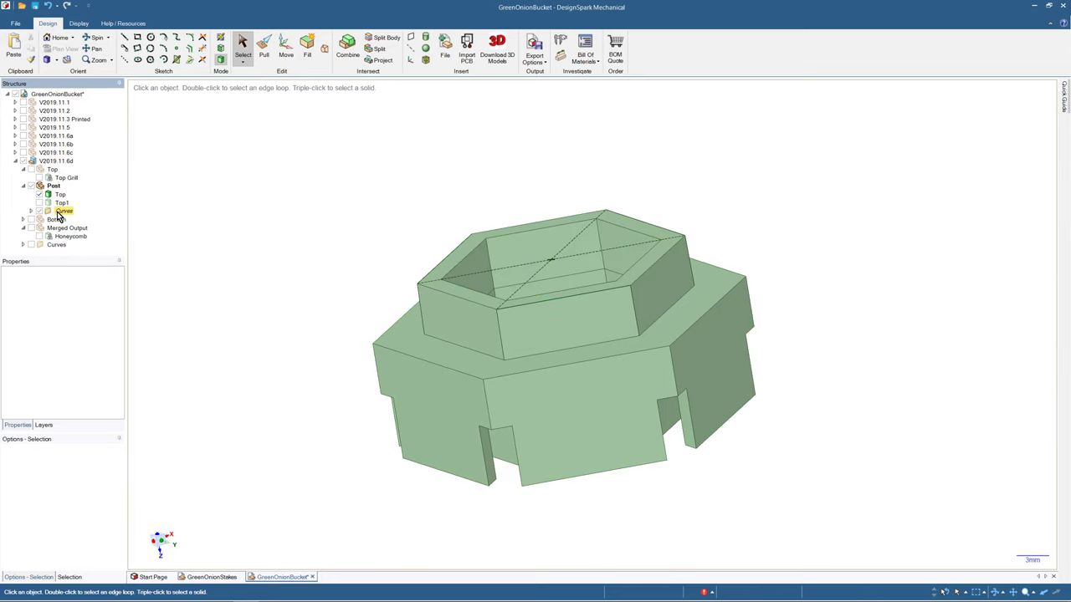
- Show the hidden Top1 leg body again and bring its junction with the hexagonal ring into view
{"action": "middle_click_drag", "start_coordinate": [277, 260], "coordinate": [242, 266]}
{"action": "left_click", "coordinate": [39, 202]}
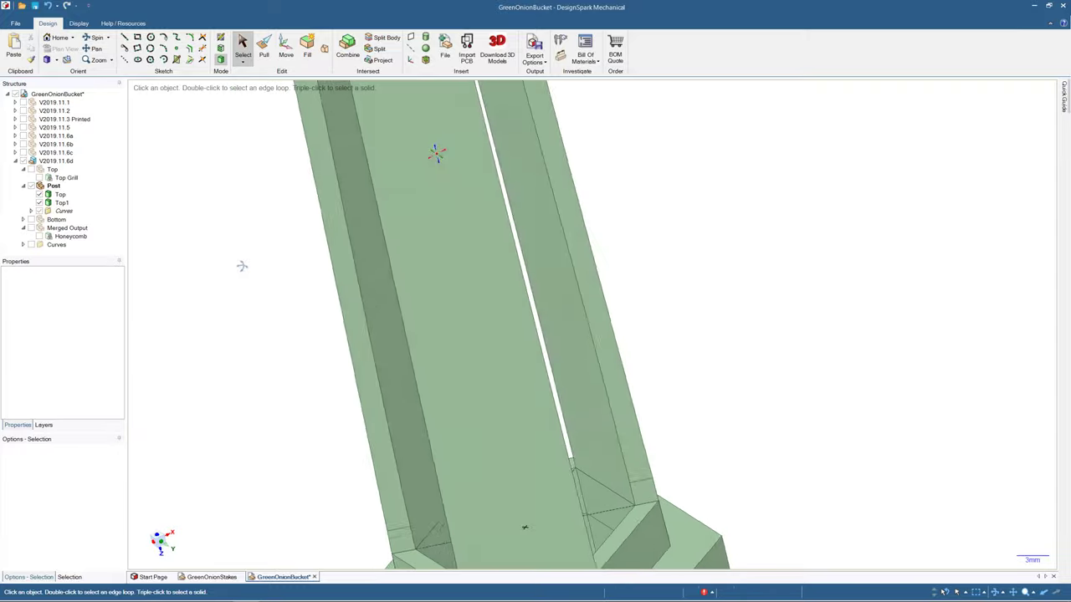
{"action": "scroll", "coordinate": [256, 316], "scroll_direction": "down", "scroll_amount": 6}
{"action": "middle_click_drag", "start_coordinate": [256, 320], "coordinate": [389, 92]}
{"action": "scroll", "coordinate": [285, 380], "scroll_direction": "up", "scroll_amount": 4}
{"action": "scroll", "coordinate": [289, 382], "scroll_direction": "up", "scroll_amount": 2}
{"action": "left_click", "coordinate": [355, 366]}
{"action": "middle_click_drag", "start_coordinate": [408, 397], "coordinate": [325, 373]}
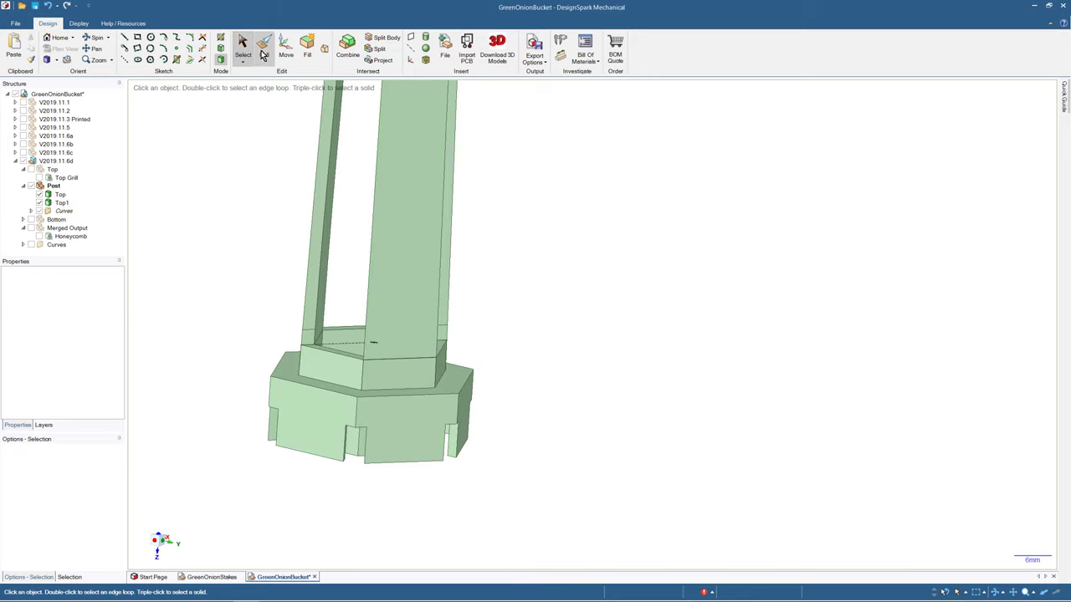
- Check the leg's lower face at the ring and hide the Post's Curves
{"action": "left_click", "coordinate": [308, 343]}
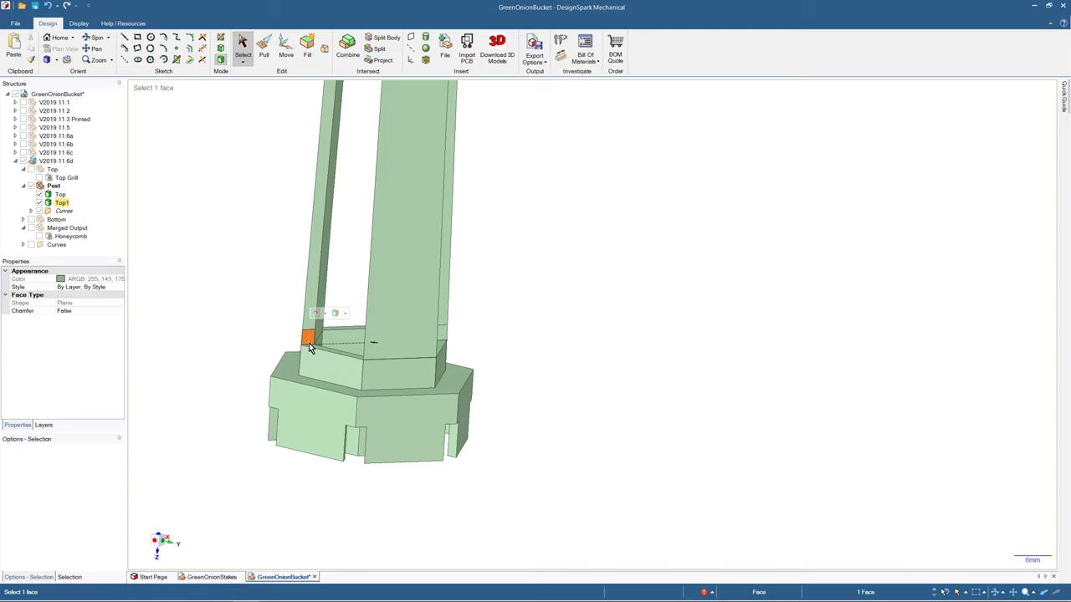
{"action": "left_click", "coordinate": [330, 356]}
{"action": "scroll", "coordinate": [331, 360], "scroll_direction": "down", "scroll_amount": 3}
{"action": "scroll", "coordinate": [328, 355], "scroll_direction": "up", "scroll_amount": 5}
{"action": "left_click", "coordinate": [31, 212]}
{"action": "left_click", "coordinate": [31, 137]}
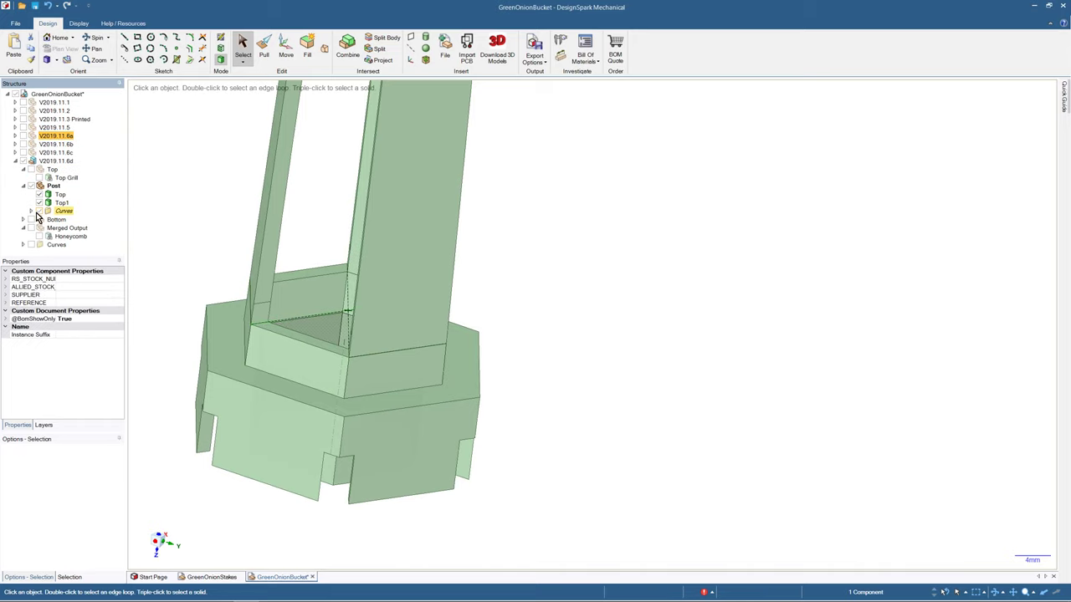
- Examine how the leg faces meet the ring's upper face, and view the whole post
{"action": "left_click", "coordinate": [259, 324]}
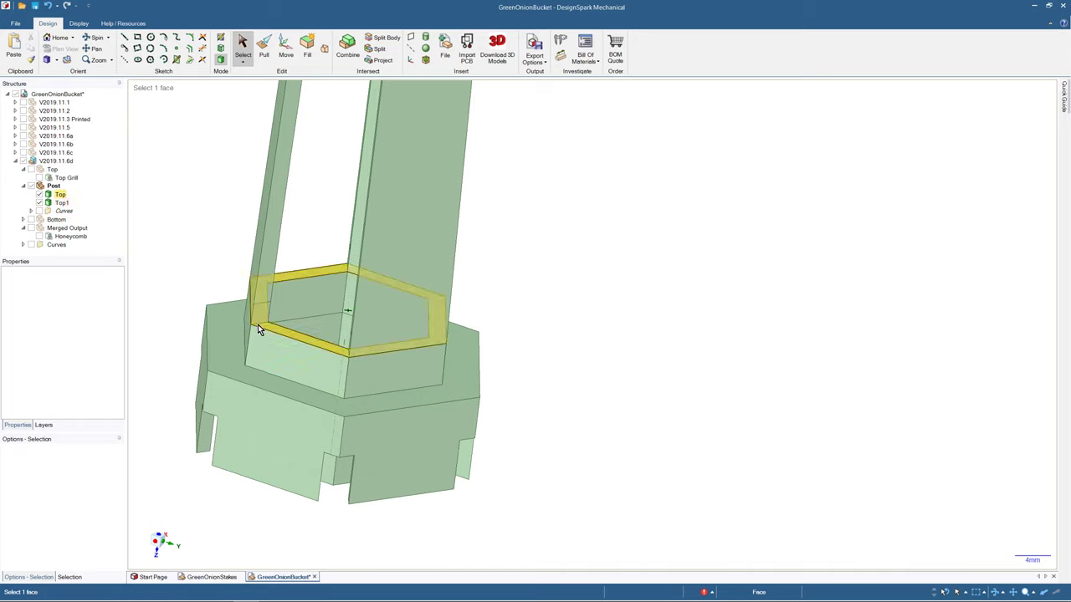
{"action": "left_click", "coordinate": [260, 324]}
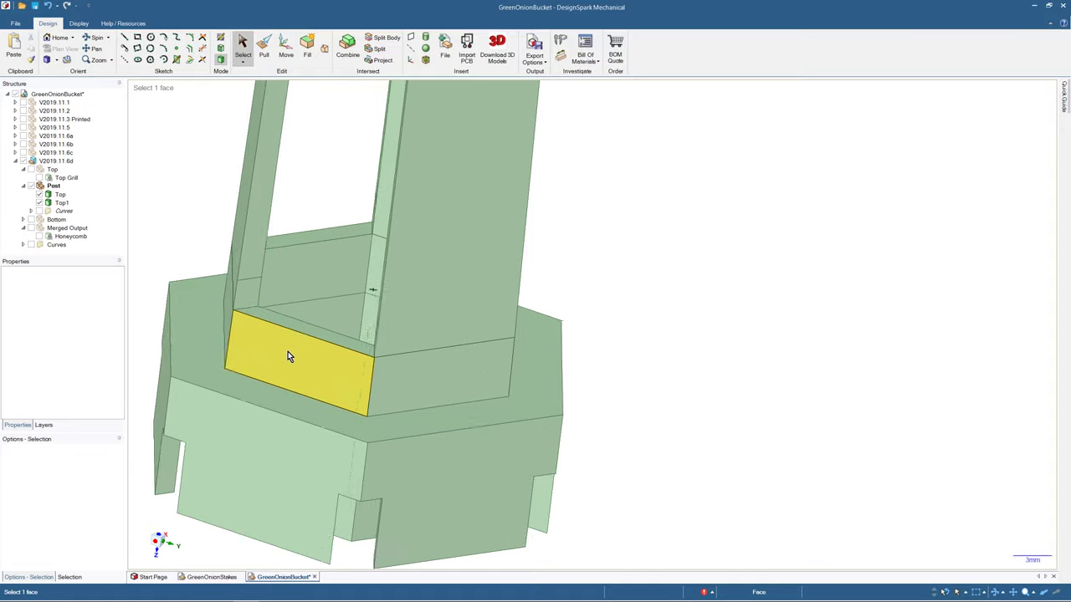
{"action": "scroll", "coordinate": [288, 351], "scroll_direction": "up", "scroll_amount": 5}
{"action": "left_click", "coordinate": [238, 284]}
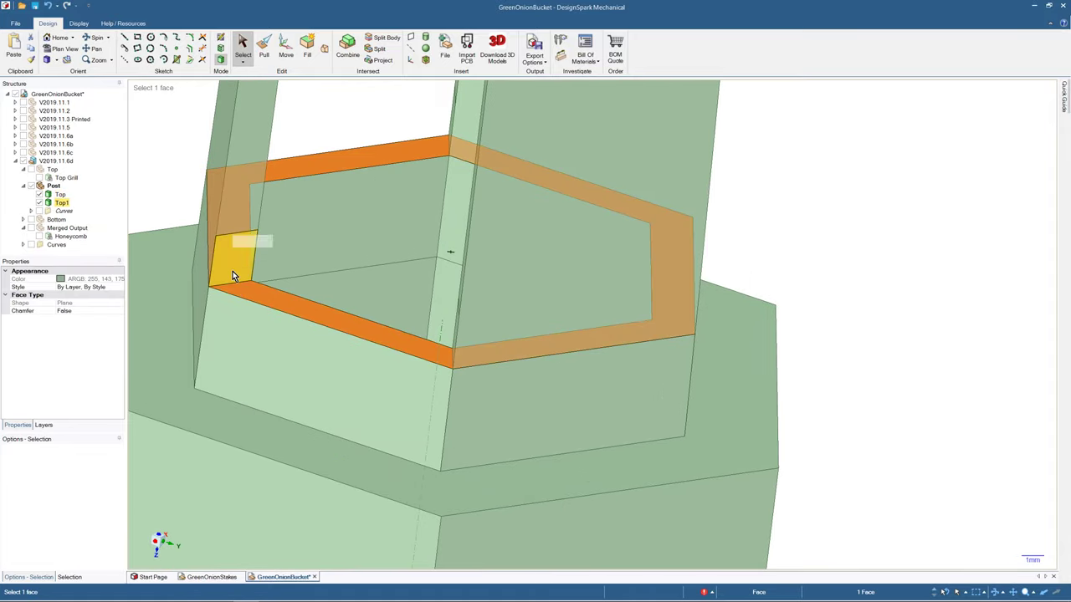
{"action": "left_click", "coordinate": [226, 266]}
{"action": "left_click", "coordinate": [178, 189]}
{"action": "scroll", "coordinate": [176, 196], "scroll_direction": "down", "scroll_amount": 6}
{"action": "middle_click_drag", "start_coordinate": [205, 125], "coordinate": [395, 366]}
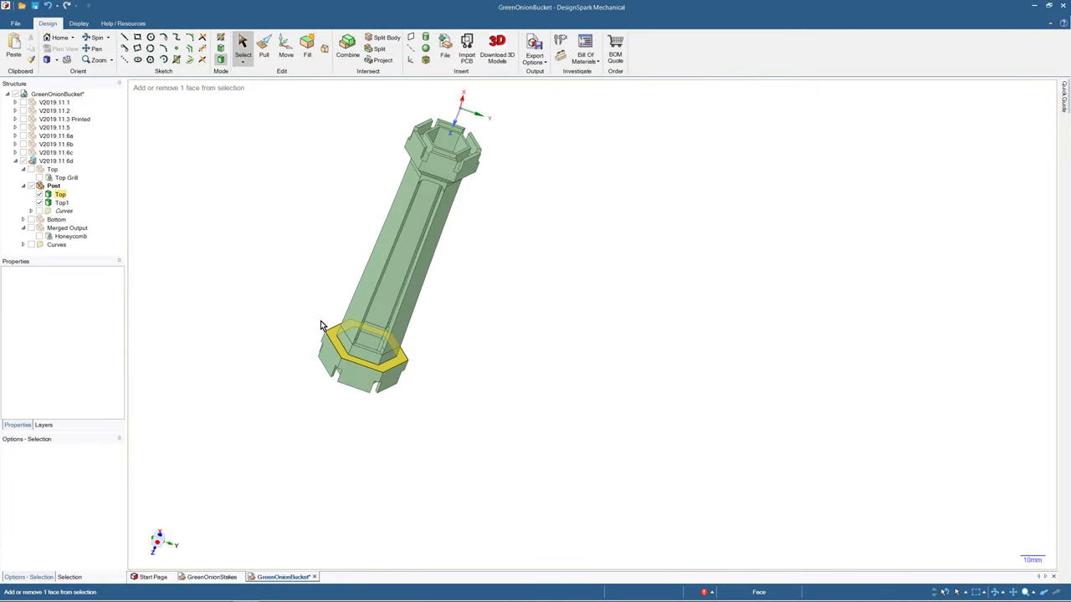
- Combine the Top and Top1 bodies of the Post into one solid and leave the Combine tool
{"action": "left_click", "coordinate": [62, 204]}
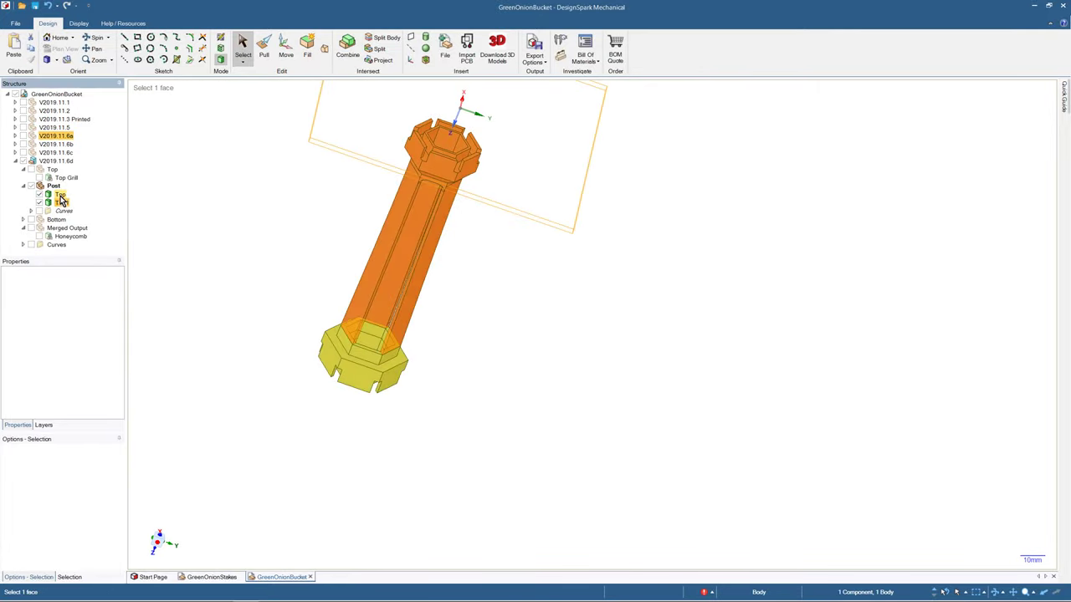
{"action": "left_click", "coordinate": [60, 194]}
{"action": "left_click", "coordinate": [61, 203], "text": "ctrl"}
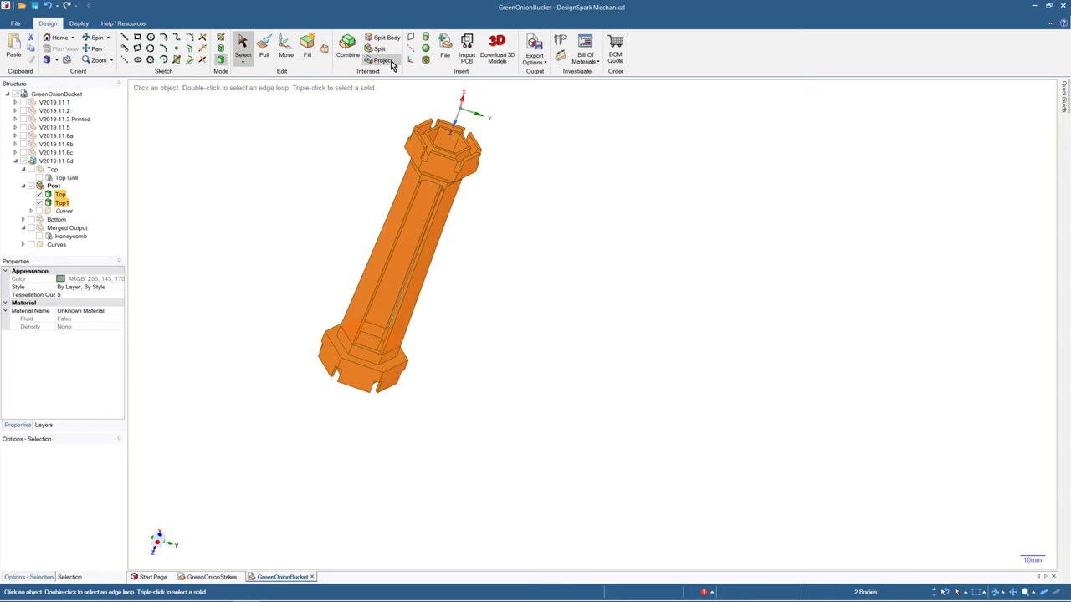
{"action": "left_click", "coordinate": [344, 46]}
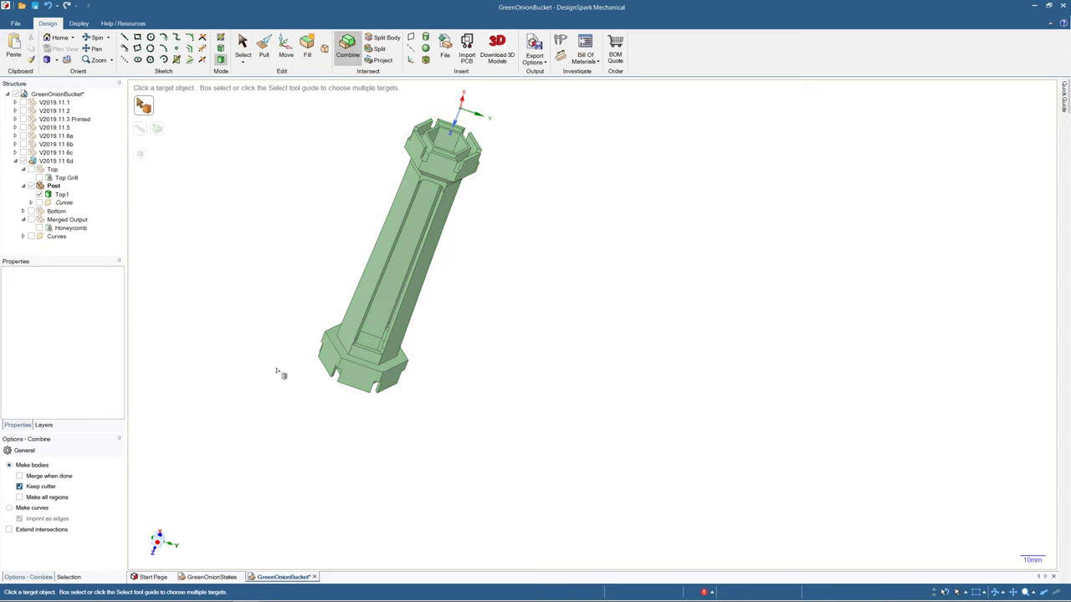
{"action": "middle_click_drag", "start_coordinate": [277, 371], "coordinate": [242, 357]}
{"action": "scroll", "coordinate": [368, 366], "scroll_direction": "up", "scroll_amount": 6}
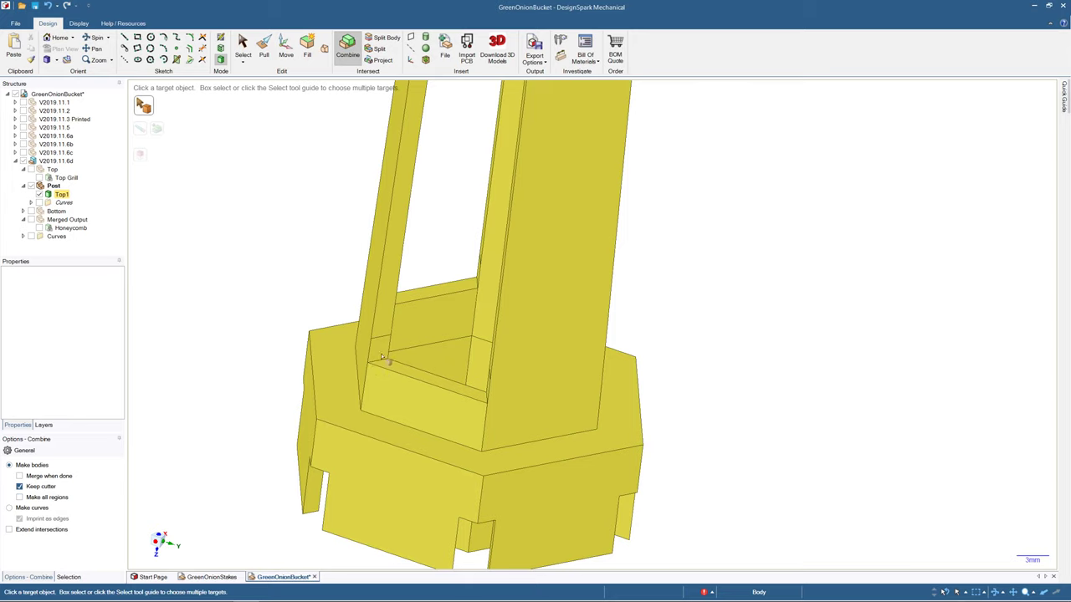
{"action": "left_click", "coordinate": [242, 47]}
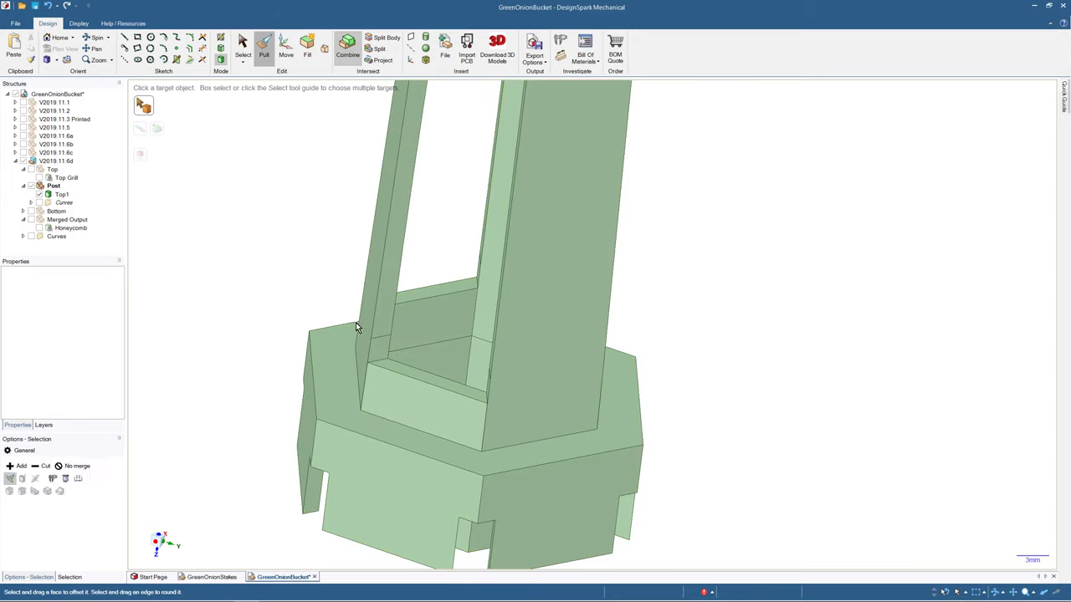
- Try rounding the six edges where the legs meet the ring's upper face to a radius of about 2.17 mm
{"action": "left_click", "coordinate": [381, 362]}
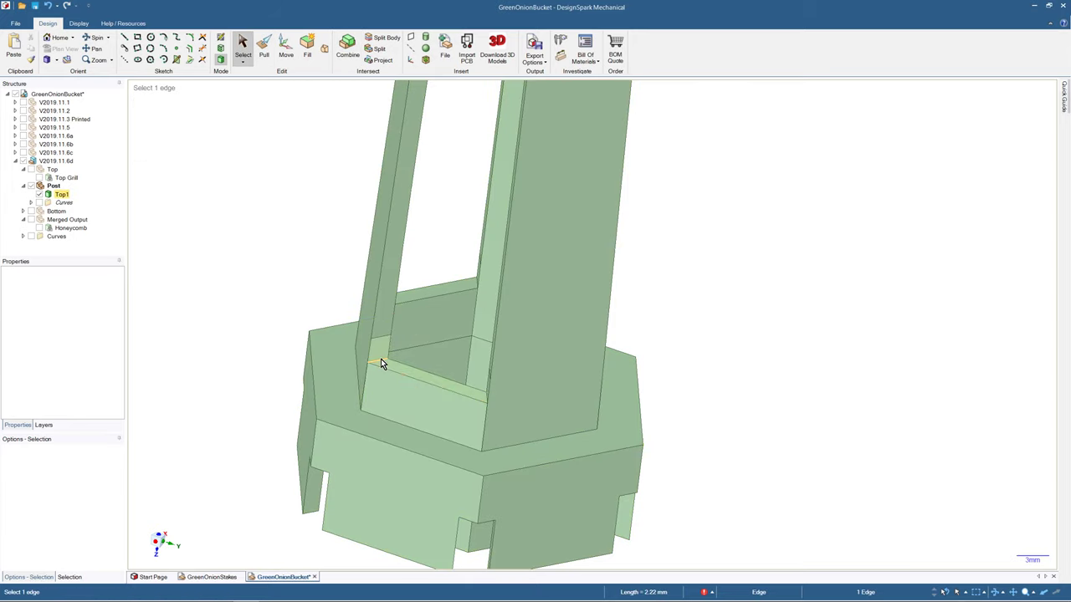
{"action": "middle_click_drag", "start_coordinate": [406, 368], "coordinate": [330, 485]}
{"action": "left_click", "coordinate": [454, 397], "text": "ctrl"}
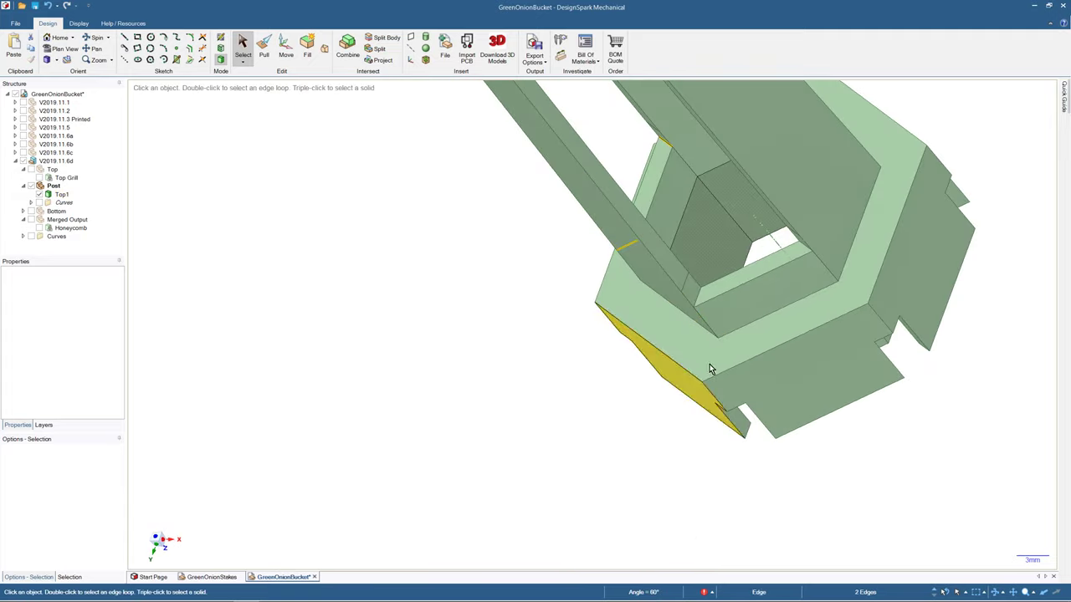
{"action": "left_click", "coordinate": [698, 300], "text": "ctrl"}
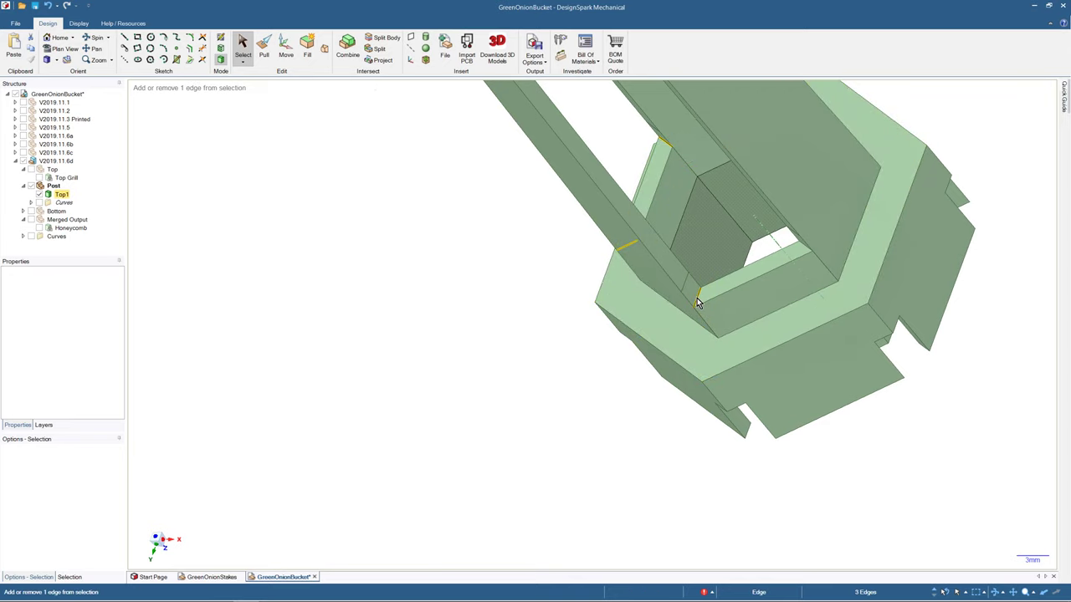
{"action": "middle_click_drag", "start_coordinate": [700, 298], "coordinate": [789, 296]}
{"action": "left_click", "coordinate": [731, 316], "text": "ctrl"}
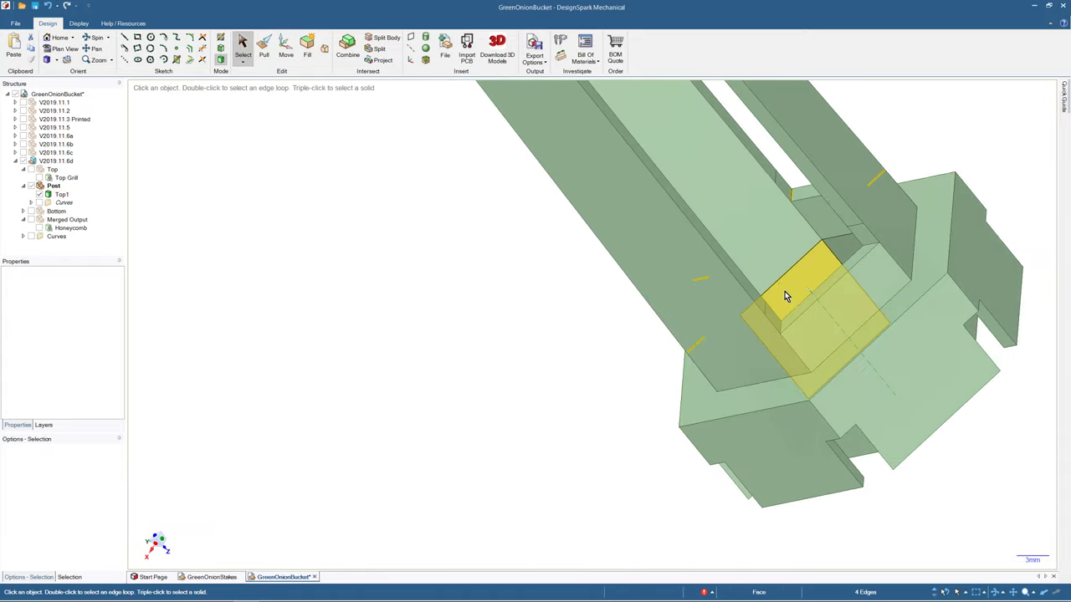
{"action": "left_click", "coordinate": [869, 247], "text": "ctrl"}
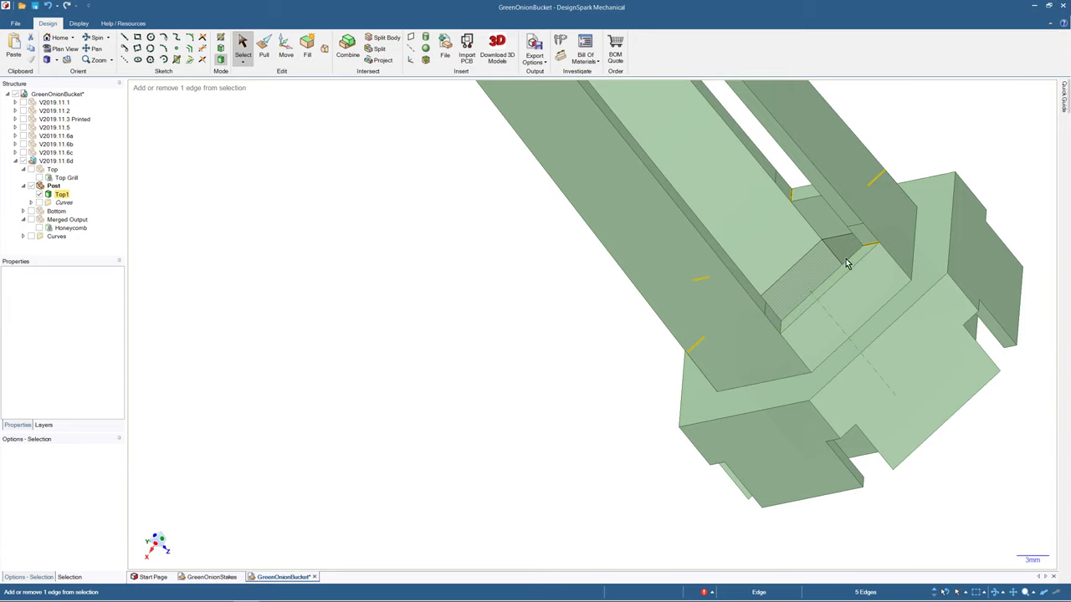
{"action": "left_click", "coordinate": [782, 329], "text": "ctrl"}
{"action": "middle_click_drag", "start_coordinate": [772, 358], "coordinate": [720, 327]}
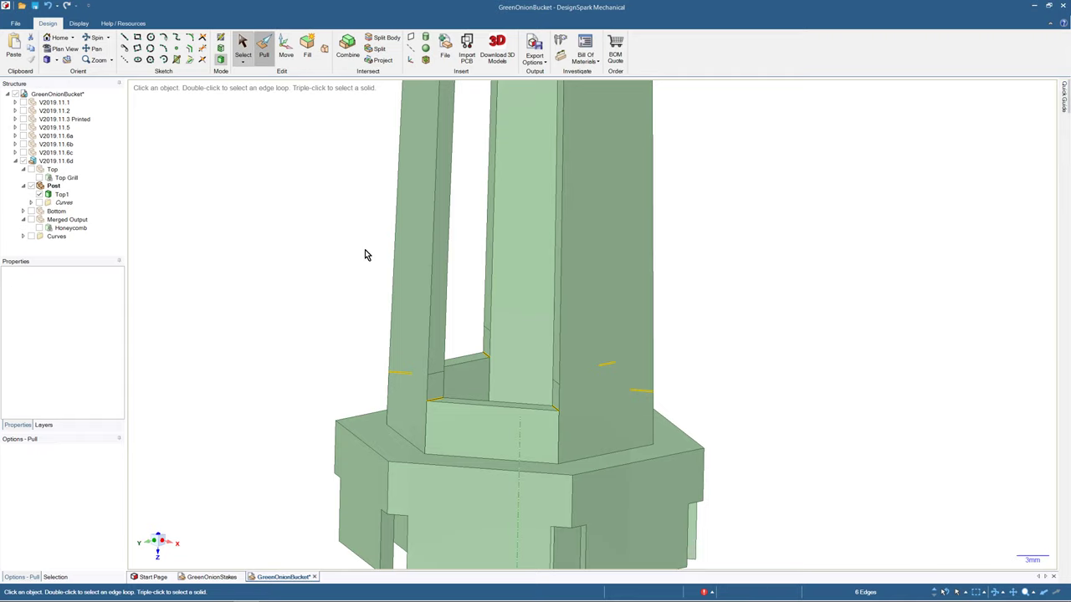
{"action": "left_click_drag", "start_coordinate": [436, 400], "coordinate": [461, 383]}
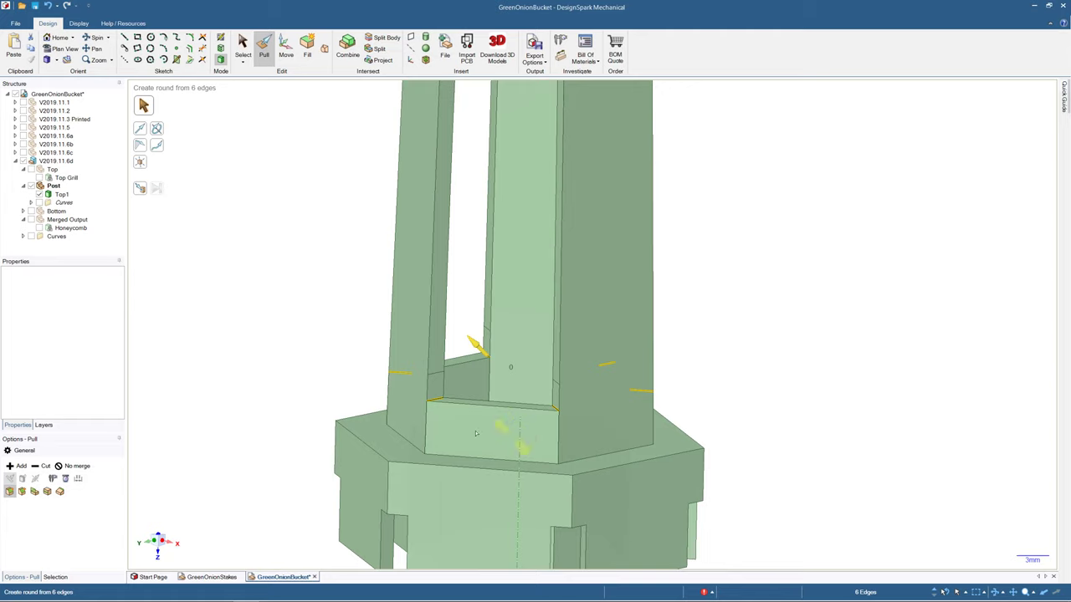
{"action": "left_click_drag", "start_coordinate": [467, 366], "coordinate": [436, 419]}
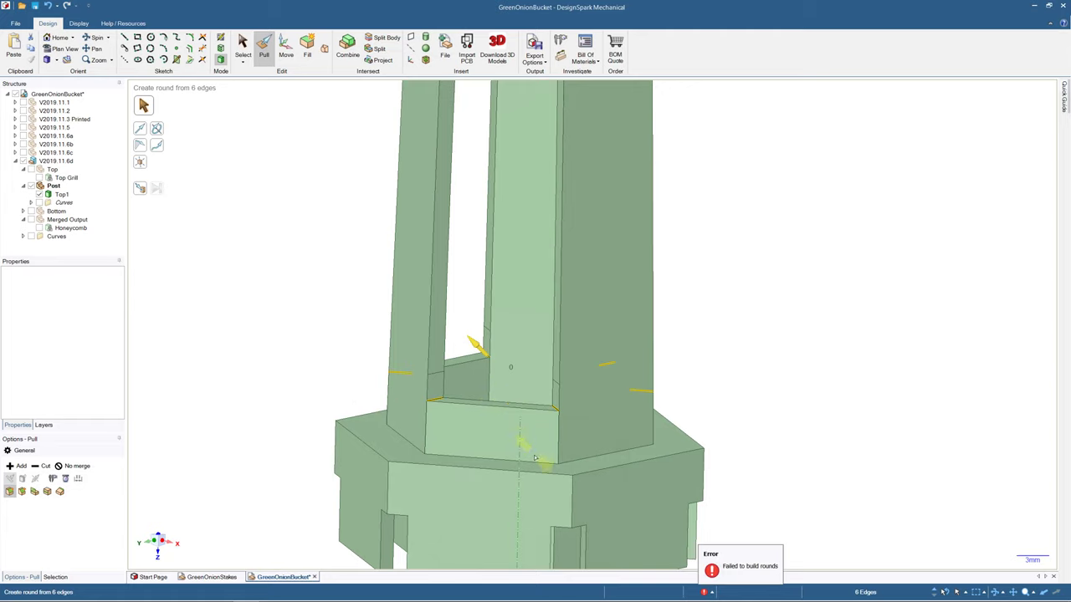
{"action": "left_click_drag", "start_coordinate": [361, 346], "coordinate": [356, 282]}
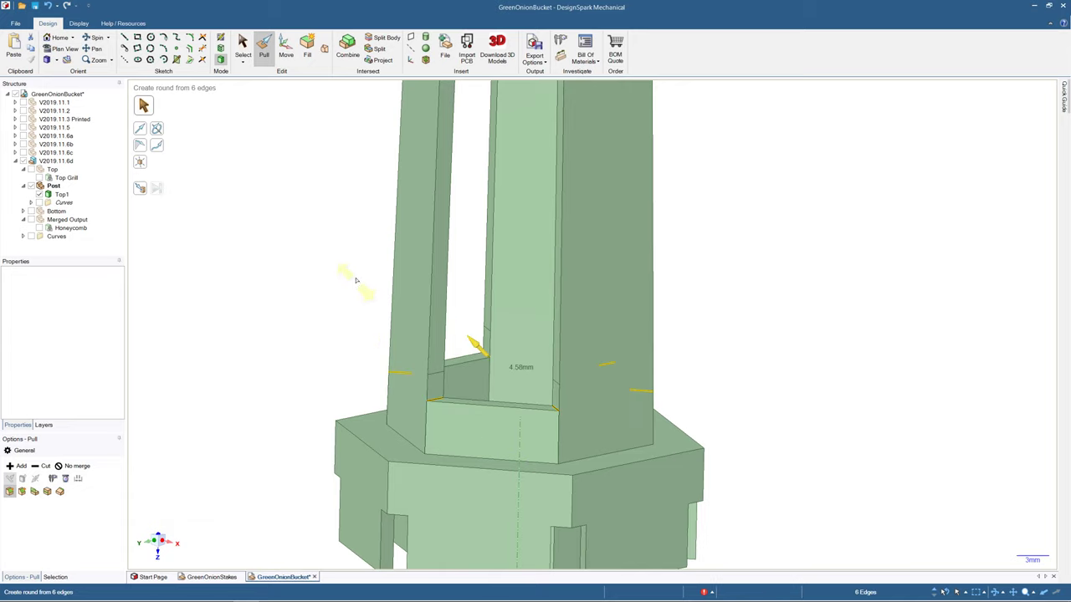
{"action": "left_click_drag", "start_coordinate": [413, 362], "coordinate": [412, 363]}
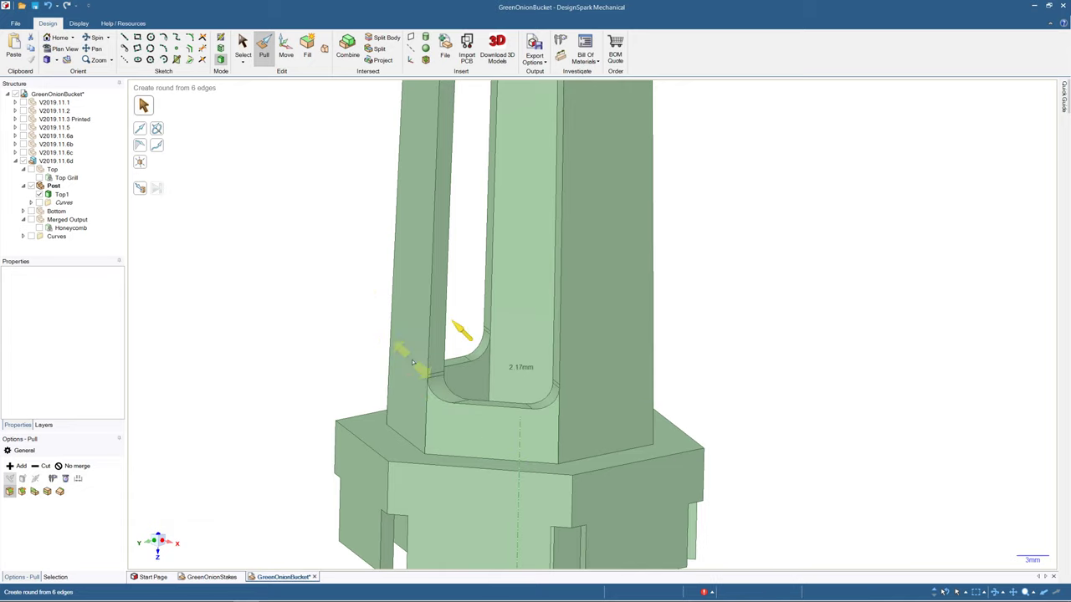
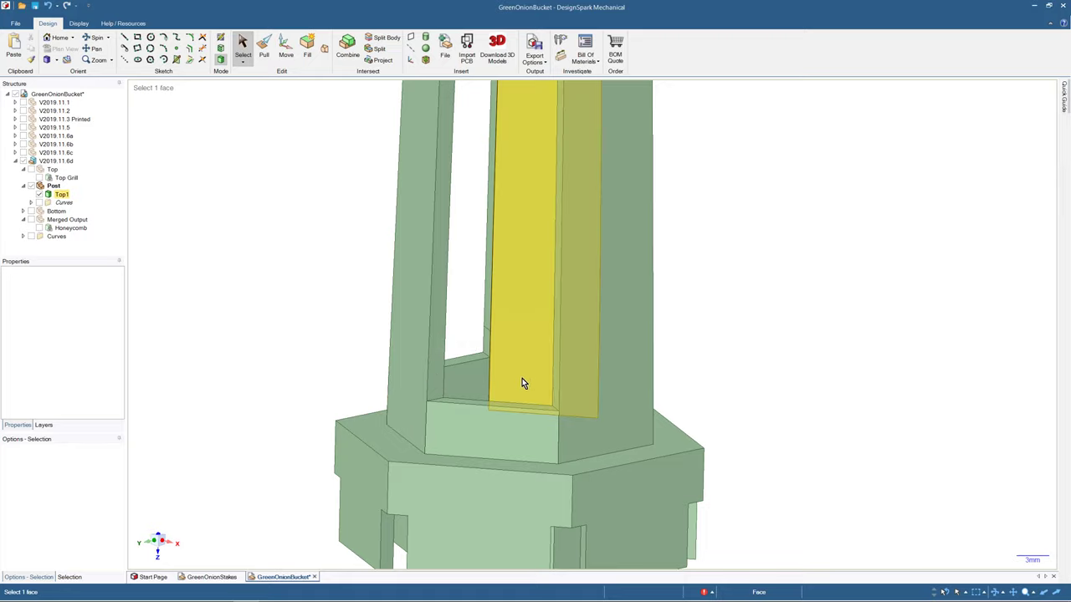
- Delete the leftover seam edges that split the leg side faces just above the ring's upper face
{"action": "middle_click_drag", "start_coordinate": [557, 385], "coordinate": [383, 390]}
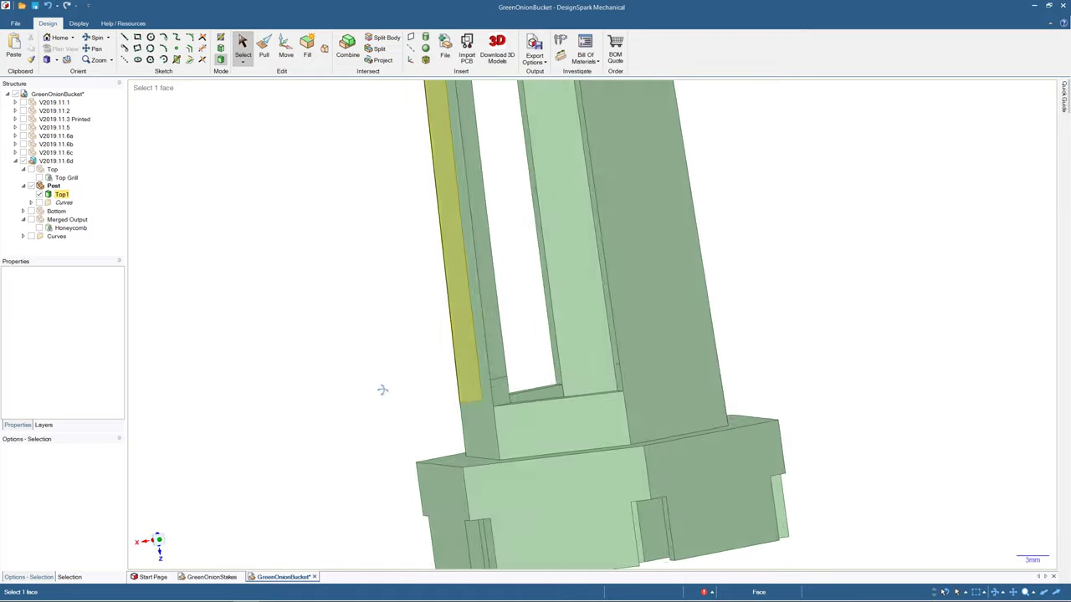
{"action": "left_click", "coordinate": [491, 382]}
{"action": "key", "text": "Delete"}
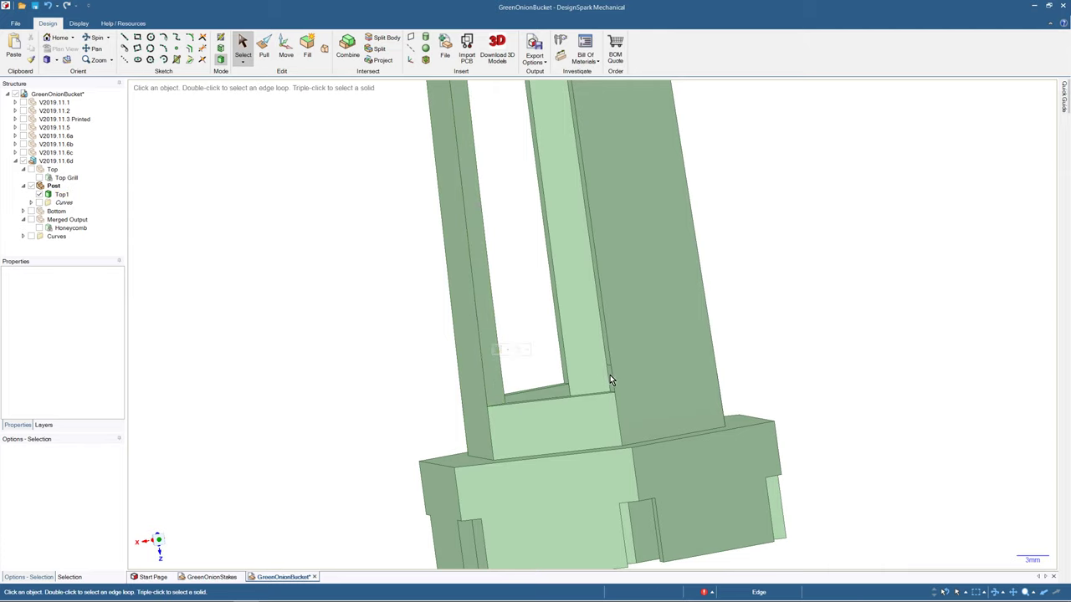
{"action": "middle_click_drag", "start_coordinate": [608, 366], "coordinate": [653, 365]}
{"action": "left_click", "coordinate": [653, 365]}
{"action": "middle_click_drag", "start_coordinate": [561, 378], "coordinate": [673, 377]}
{"action": "key", "text": "Escape"}
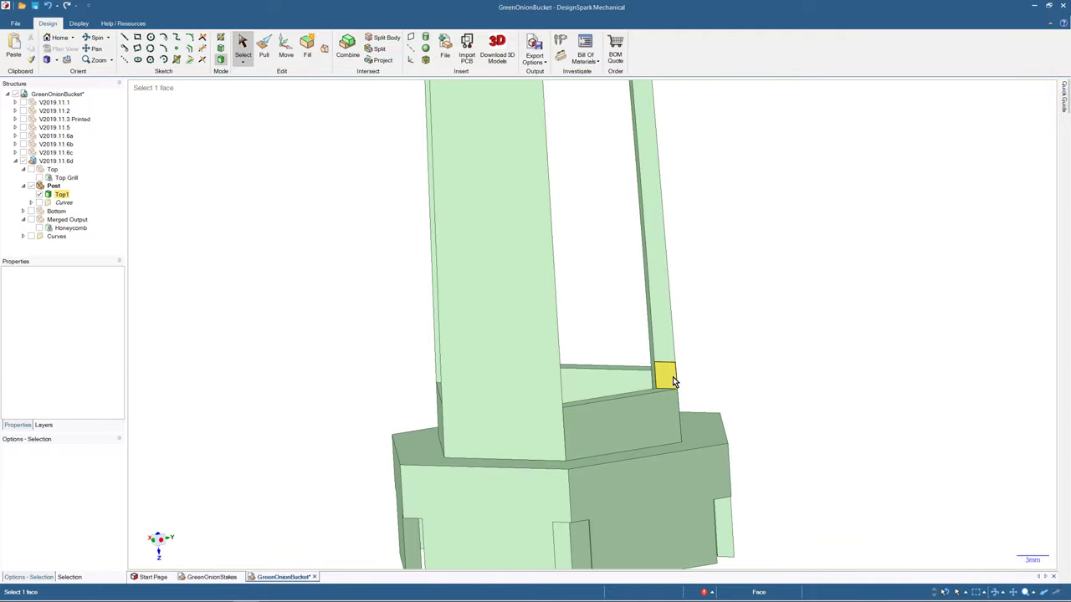
{"action": "left_click", "coordinate": [668, 364]}
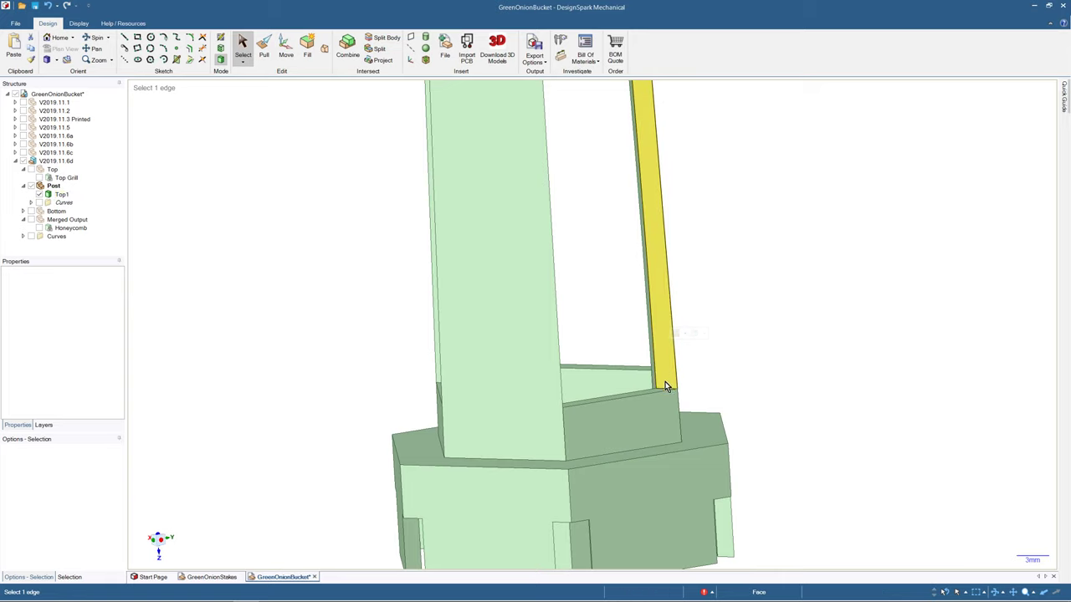
- Select the six short edges where the legs meet the ring's upper face, using Edges with same length, and check them around the post
{"action": "middle_click_drag", "start_coordinate": [663, 387], "coordinate": [210, 320]}
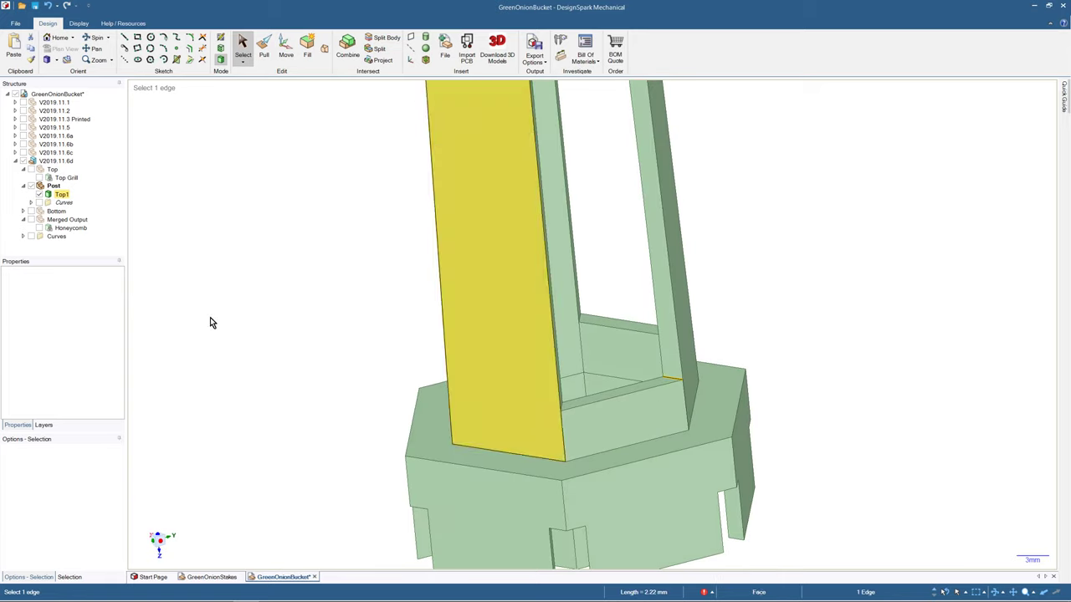
{"action": "left_click", "coordinate": [80, 578]}
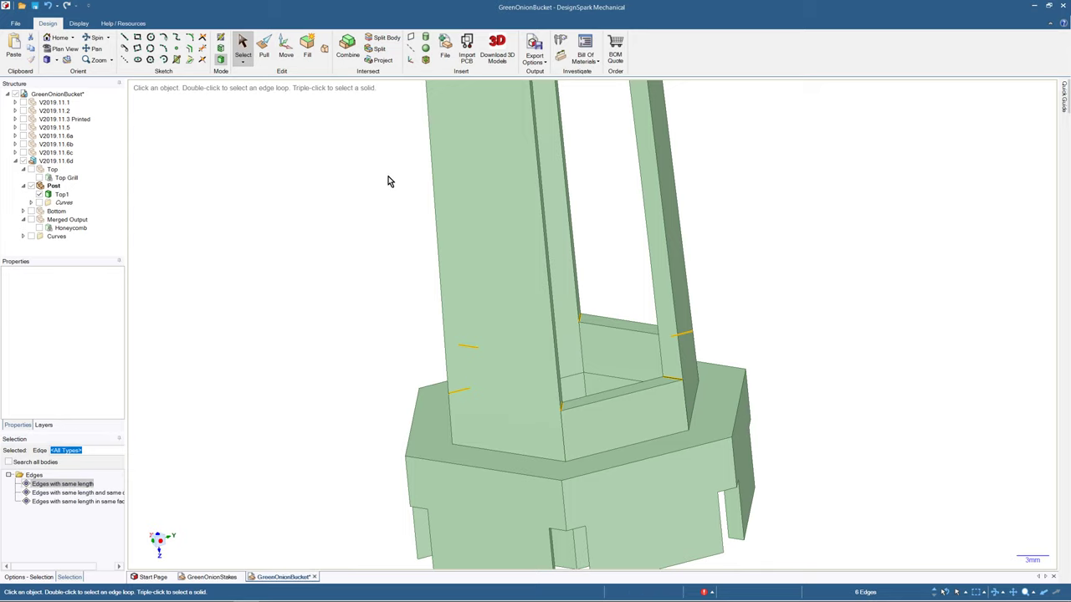
{"action": "middle_click_drag", "start_coordinate": [362, 392], "coordinate": [443, 383]}
{"action": "scroll", "coordinate": [356, 362], "scroll_direction": "down", "scroll_amount": 5}
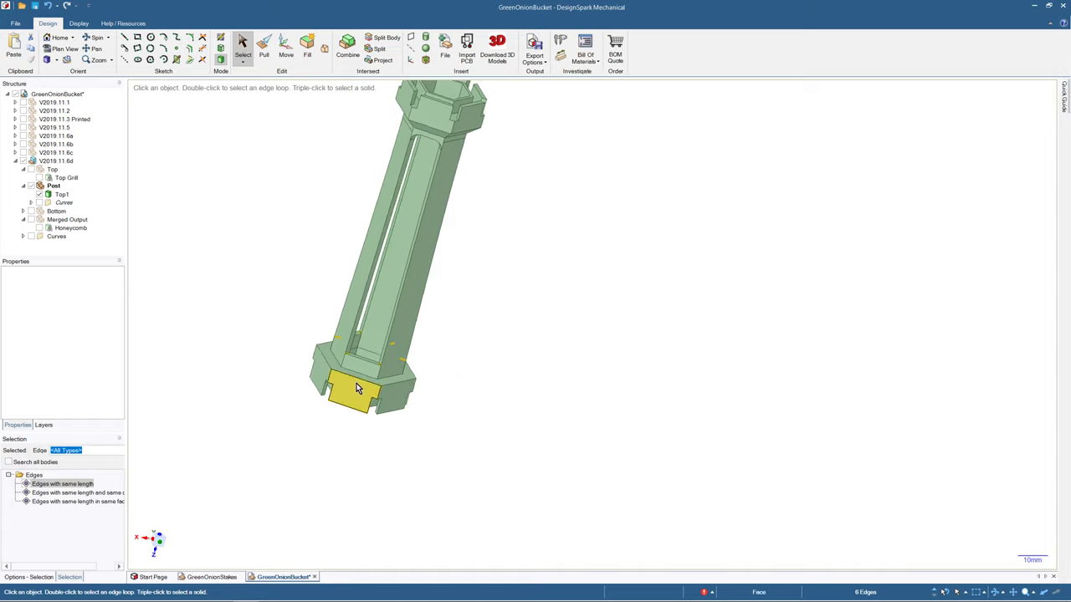
{"action": "scroll", "coordinate": [355, 383], "scroll_direction": "up", "scroll_amount": 2}
{"action": "scroll", "coordinate": [355, 380], "scroll_direction": "up", "scroll_amount": 5}
{"action": "middle_click_drag", "start_coordinate": [359, 375], "coordinate": [447, 388], "text": "shift"}
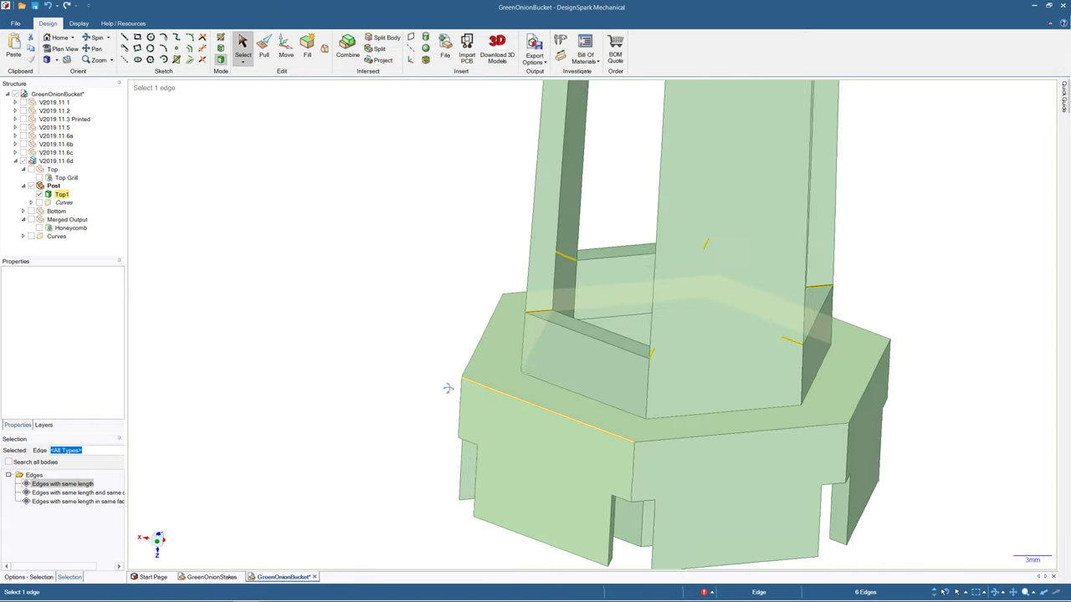
{"action": "left_click", "coordinate": [559, 443]}
{"action": "middle_click_drag", "start_coordinate": [743, 469], "coordinate": [639, 446]}
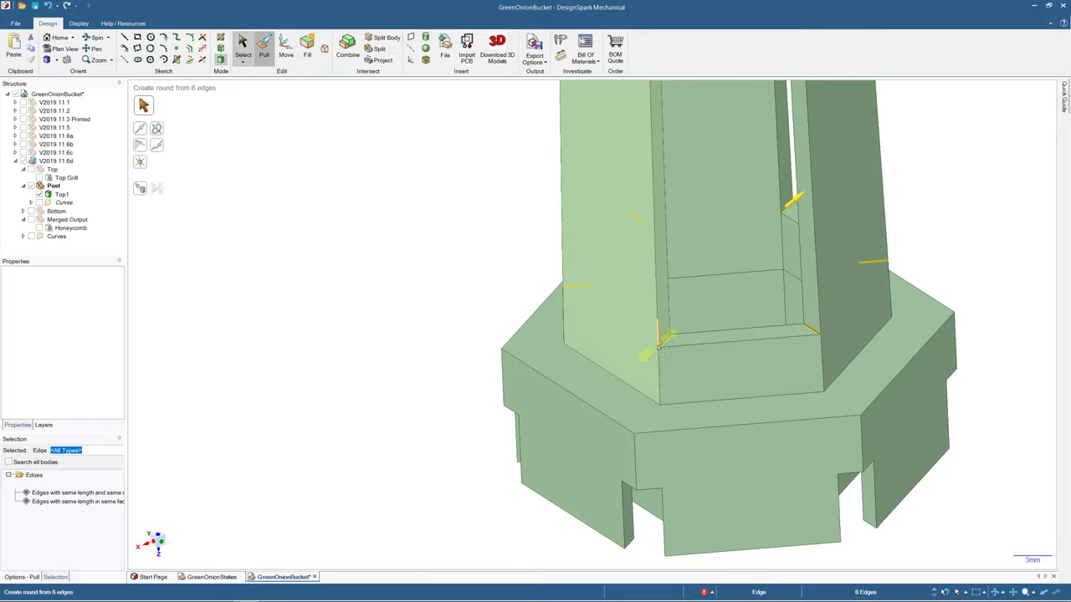
- Round the six selected edges between the legs and the ring's upper face to a radius of 3.5 mm
{"action": "key", "text": "p"}
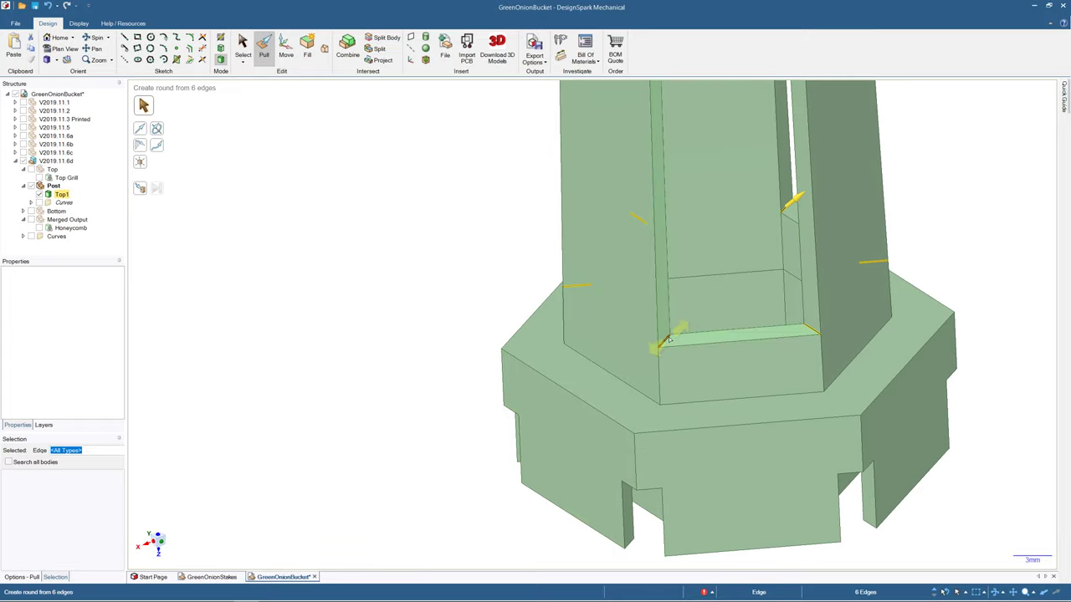
{"action": "left_click_drag", "start_coordinate": [669, 339], "coordinate": [675, 335]}
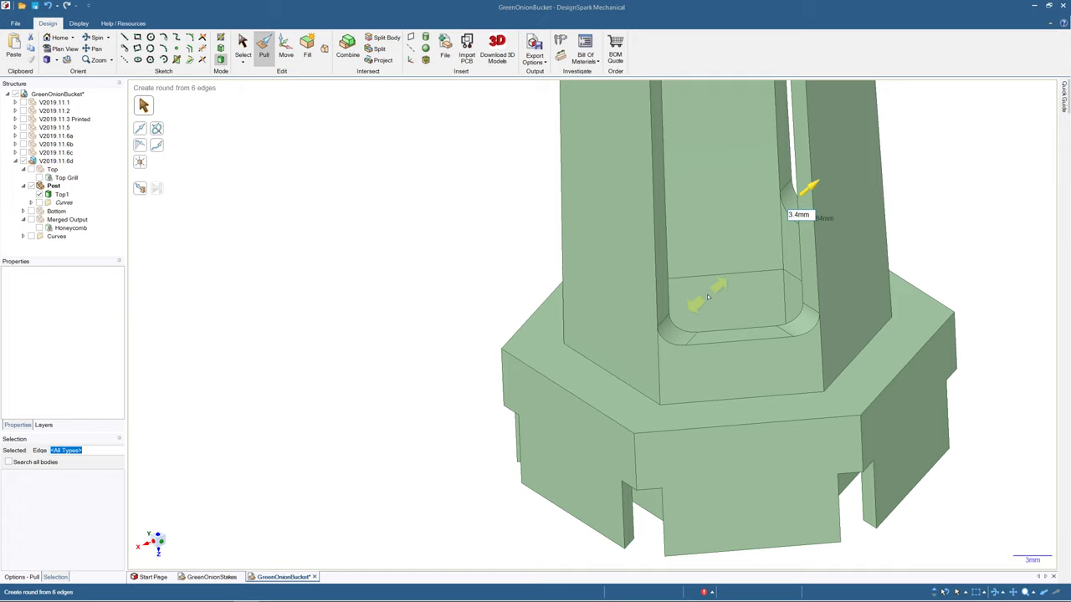
{"action": "key", "text": "BackSpace"}
{"action": "key", "text": "BackSpace"}
{"action": "key", "text": "BackSpace"}
{"action": "key", "text": "BackSpace"}
{"action": "key", "text": "Return"}
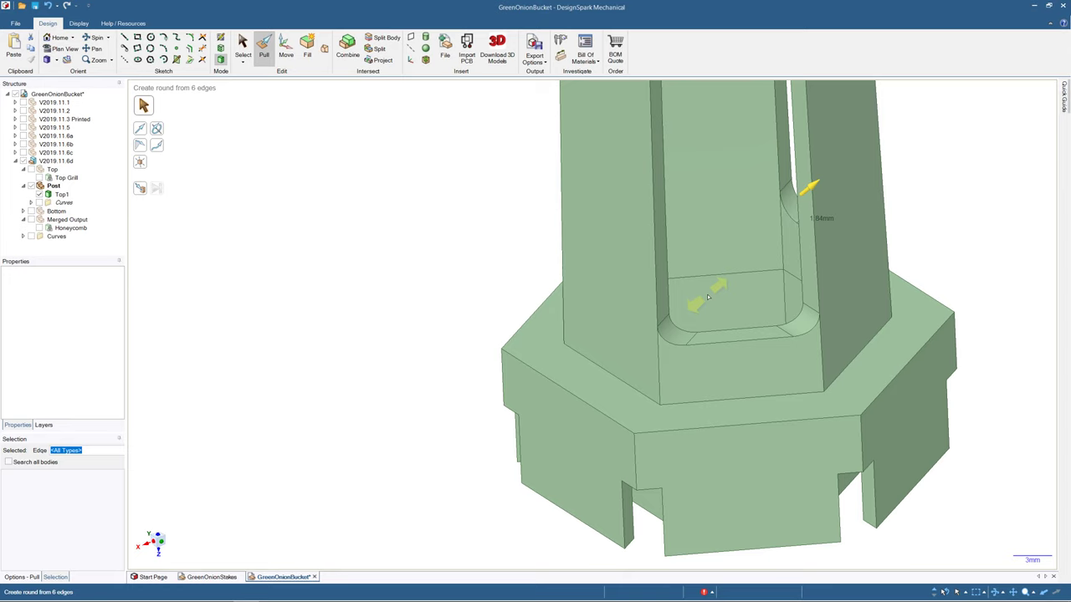
{"action": "middle_click_drag", "start_coordinate": [706, 294], "coordinate": [859, 294]}
{"action": "scroll", "coordinate": [768, 314], "scroll_direction": "down", "scroll_amount": 5}
{"action": "scroll", "coordinate": [767, 314], "scroll_direction": "down", "scroll_amount": 3}
{"action": "middle_click_drag", "start_coordinate": [745, 289], "coordinate": [673, 311]}
{"action": "scroll", "coordinate": [782, 318], "scroll_direction": "up", "scroll_amount": 8}
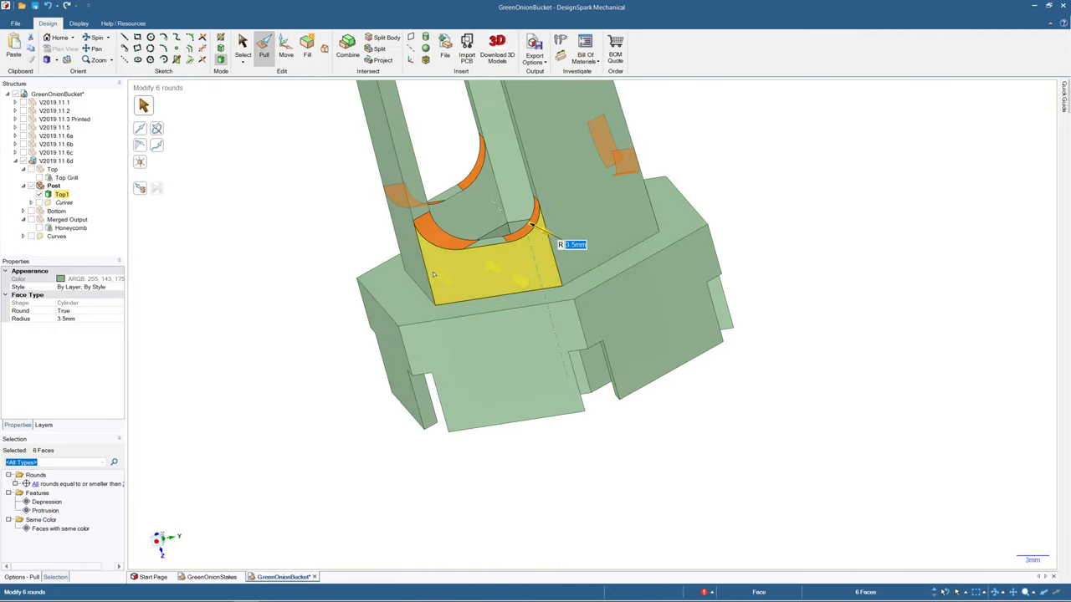
- Try to chamfer the six edges around the ring's base, where it meets the notched hexagonal collar, by about 1.85 mm
{"action": "left_click", "coordinate": [241, 46]}
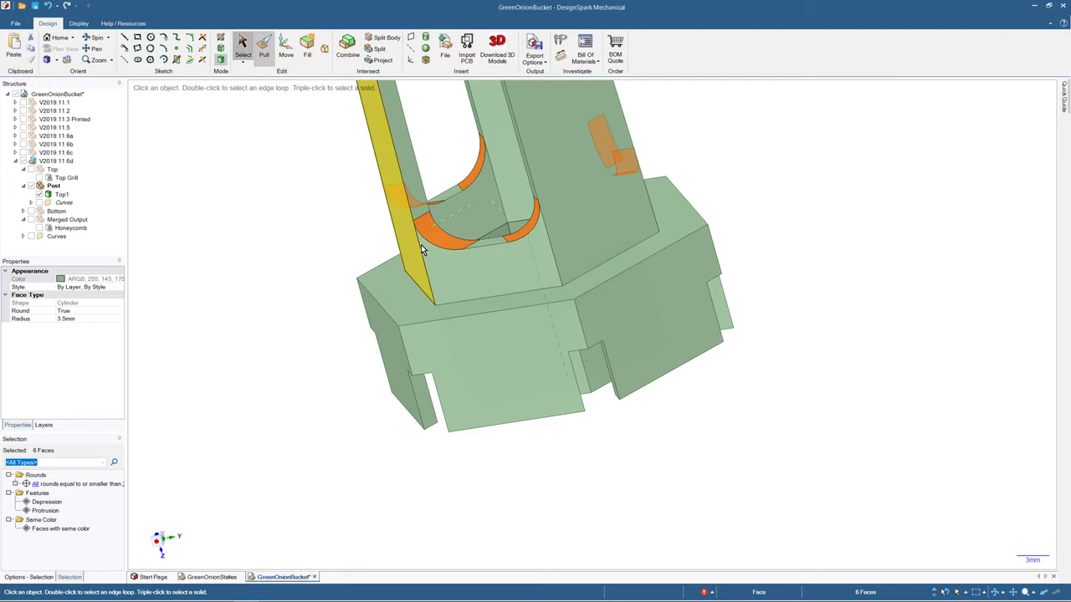
{"action": "left_click", "coordinate": [477, 300]}
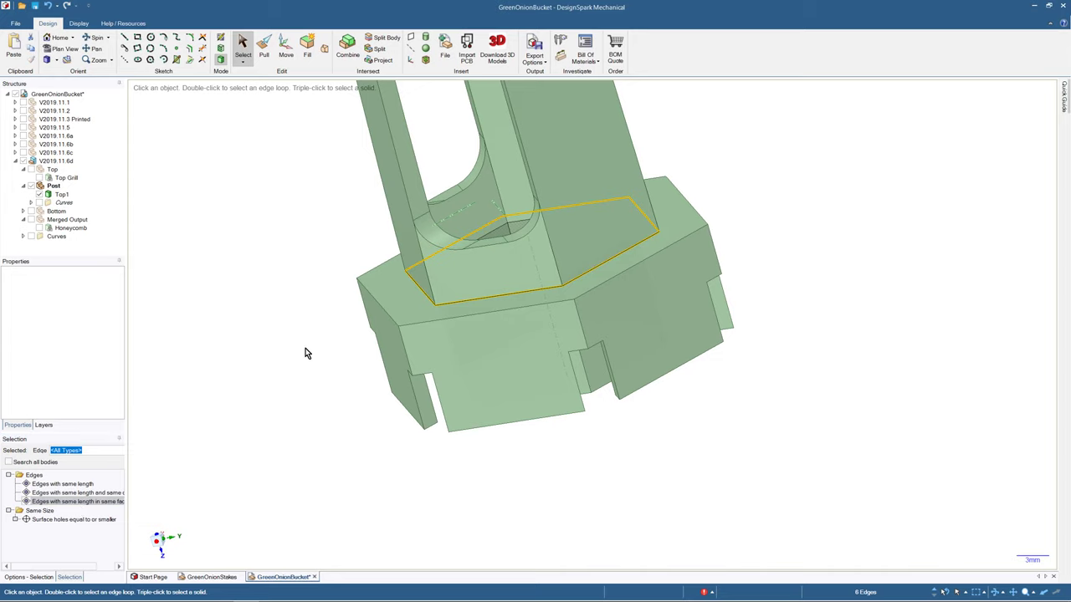
{"action": "key", "text": "p"}
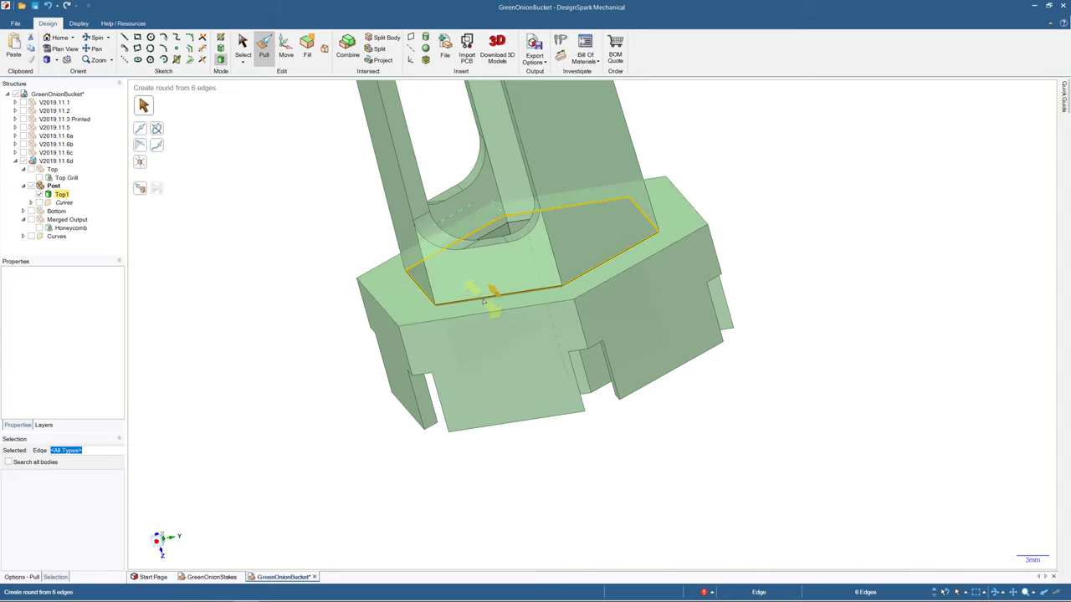
{"action": "middle_click_drag", "start_coordinate": [483, 303], "coordinate": [320, 333]}
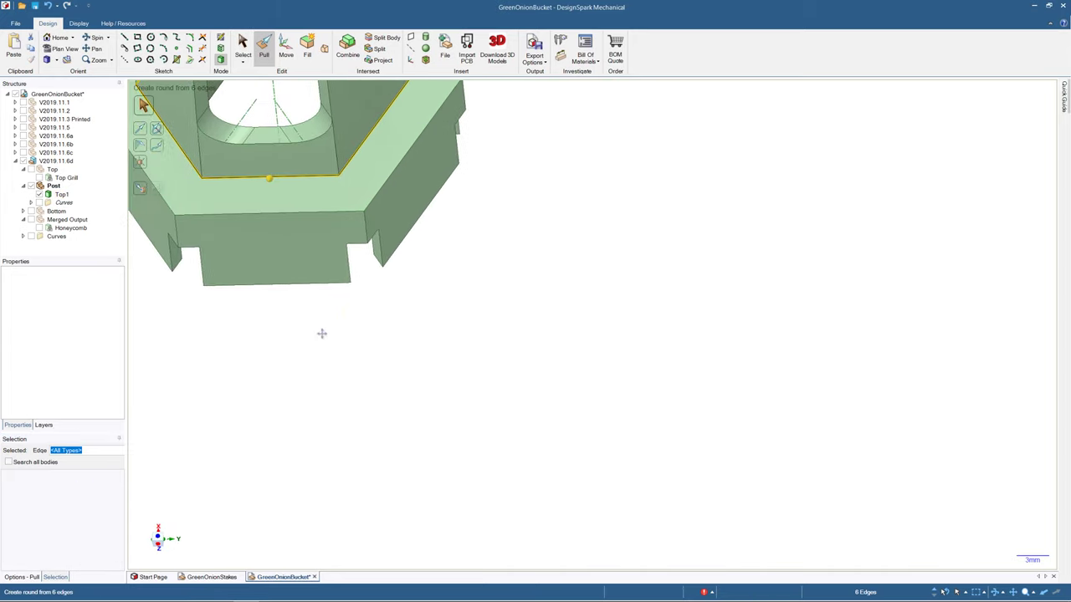
{"action": "left_click", "coordinate": [266, 176]}
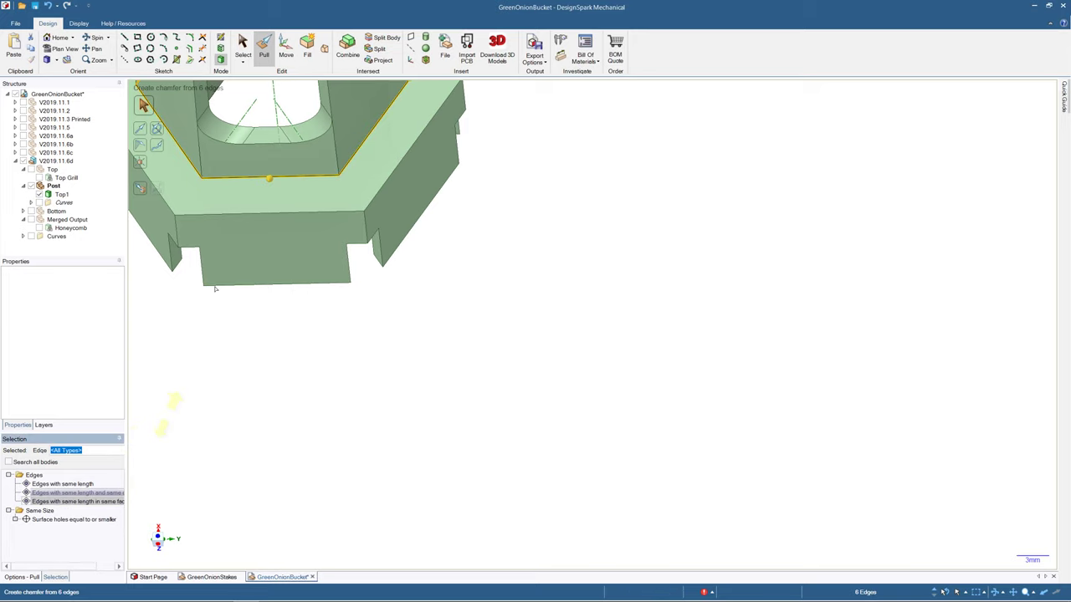
{"action": "middle_click_drag", "start_coordinate": [299, 185], "coordinate": [477, 359]}
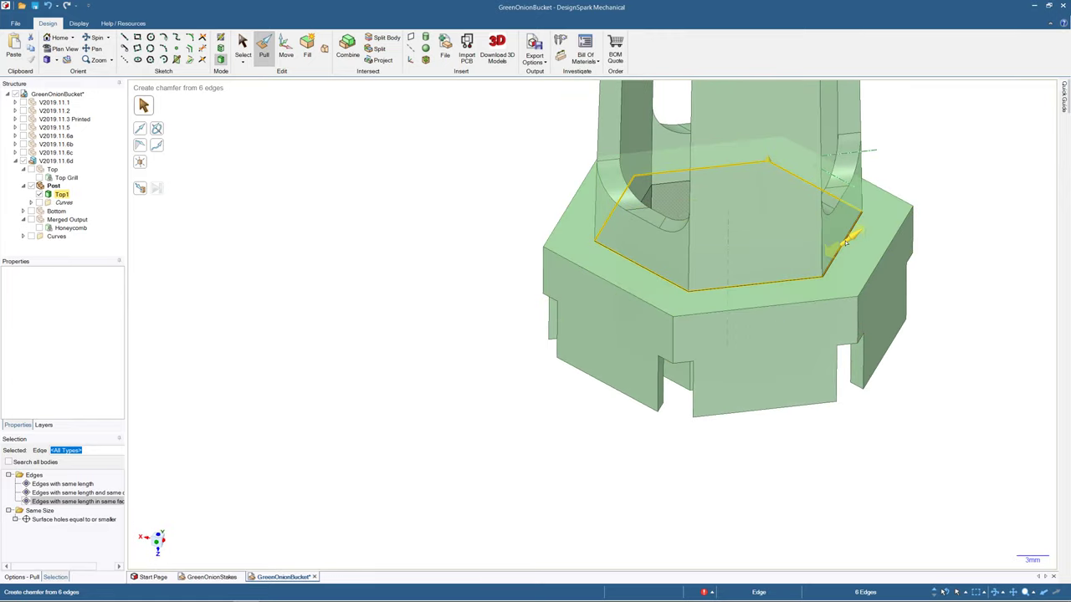
{"action": "left_click_drag", "start_coordinate": [847, 241], "coordinate": [866, 223]}
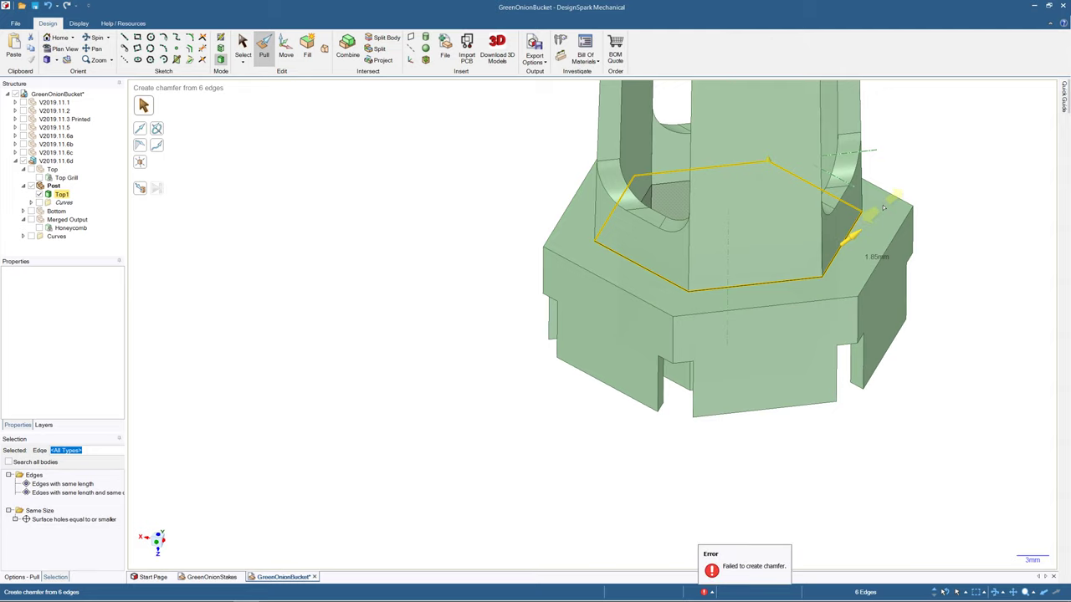
{"action": "left_click", "coordinate": [947, 176]}
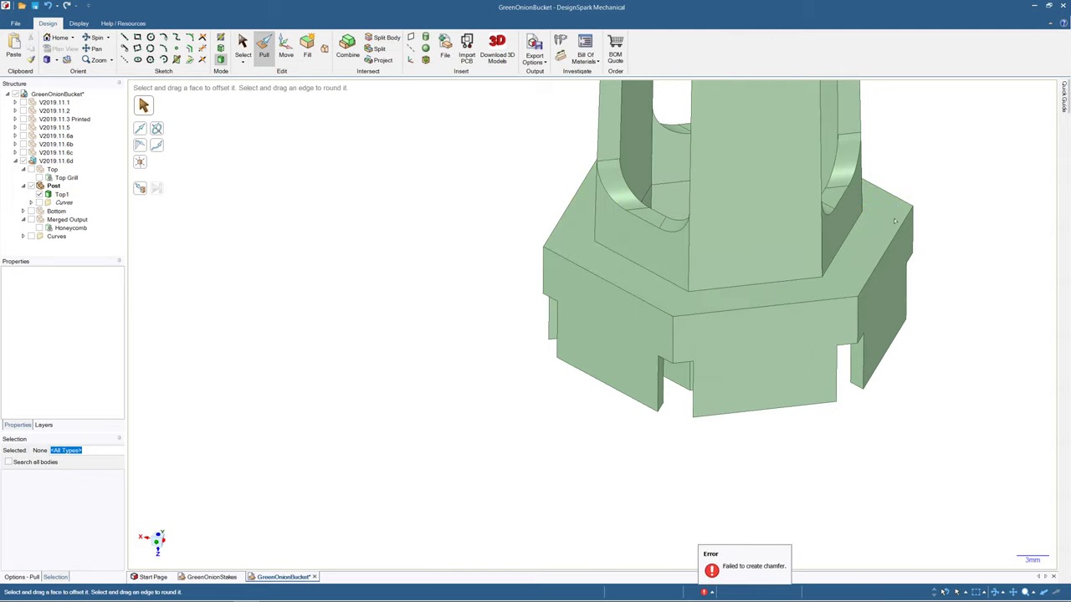
- Try to chamfer a single edge where the post's base meets the notched collar's upper face
{"action": "left_click", "coordinate": [847, 243]}
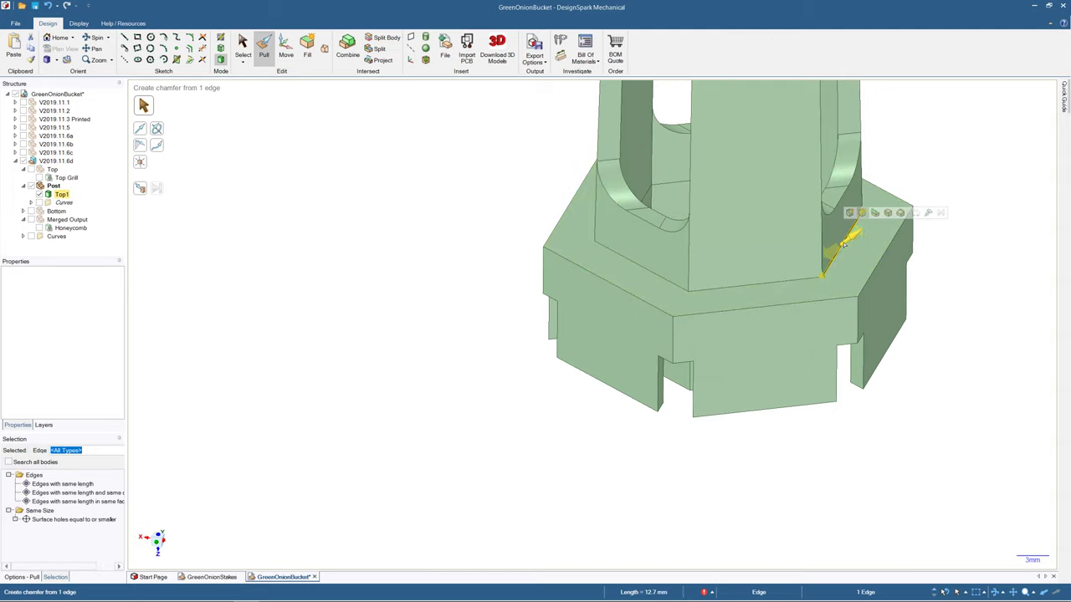
{"action": "left_click_drag", "start_coordinate": [845, 243], "coordinate": [883, 217]}
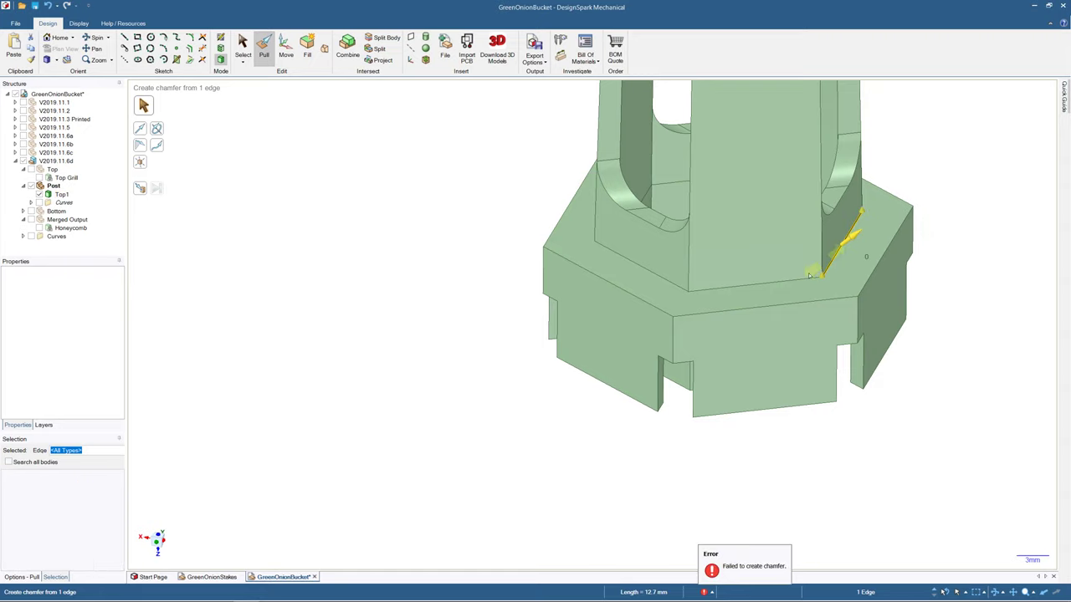
{"action": "middle_click_drag", "start_coordinate": [940, 175], "coordinate": [616, 261]}
{"action": "left_click", "coordinate": [758, 290]}
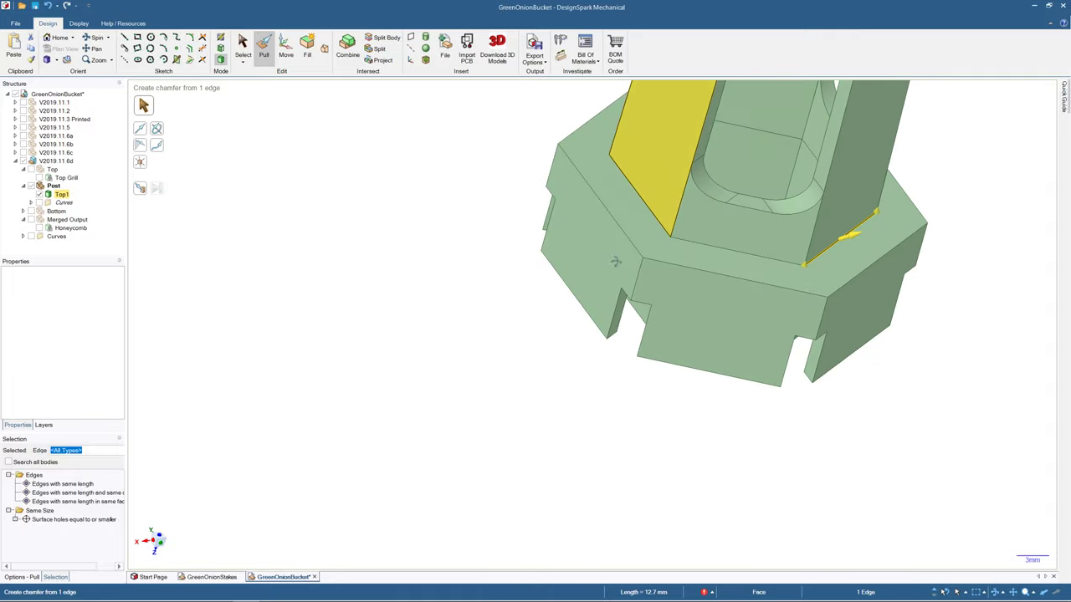
{"action": "left_click", "coordinate": [855, 233]}
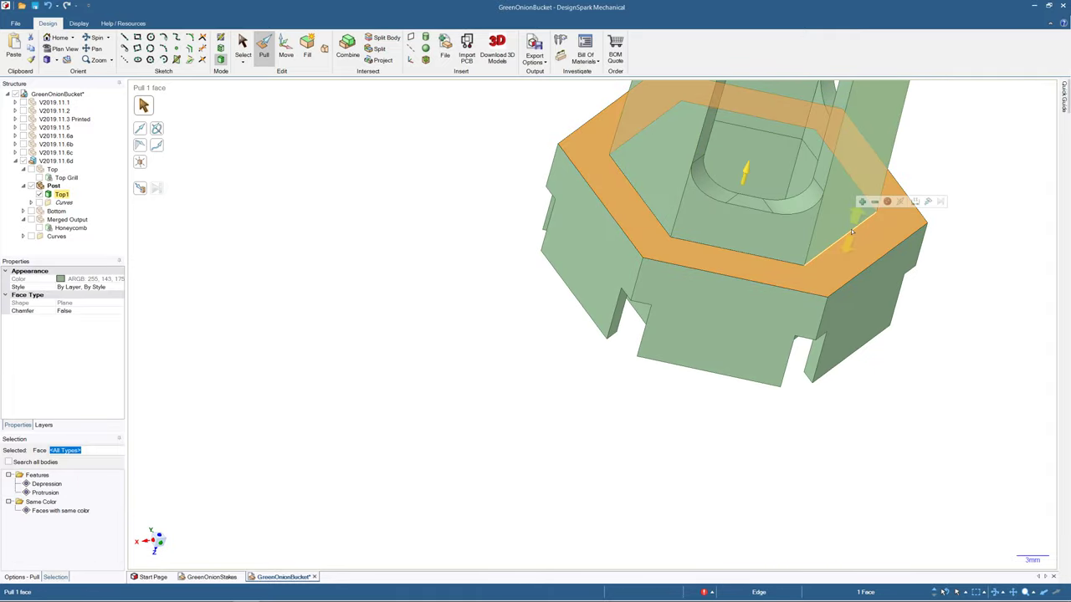
{"action": "left_click", "coordinate": [852, 232]}
{"action": "left_click_drag", "start_coordinate": [851, 232], "coordinate": [920, 206]}
{"action": "key", "text": "ctrl+z"}
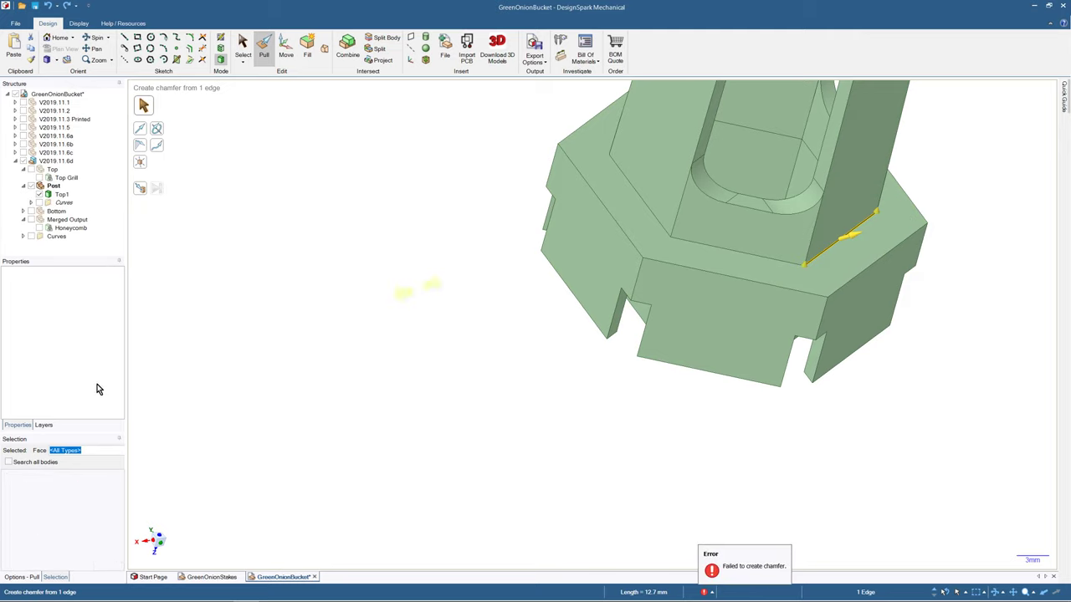
- Try chamfering the six base edges on the collar's upper face by about 2.6 mm, selecting them with Edges with same length in same face
{"action": "left_click", "coordinate": [859, 227]}
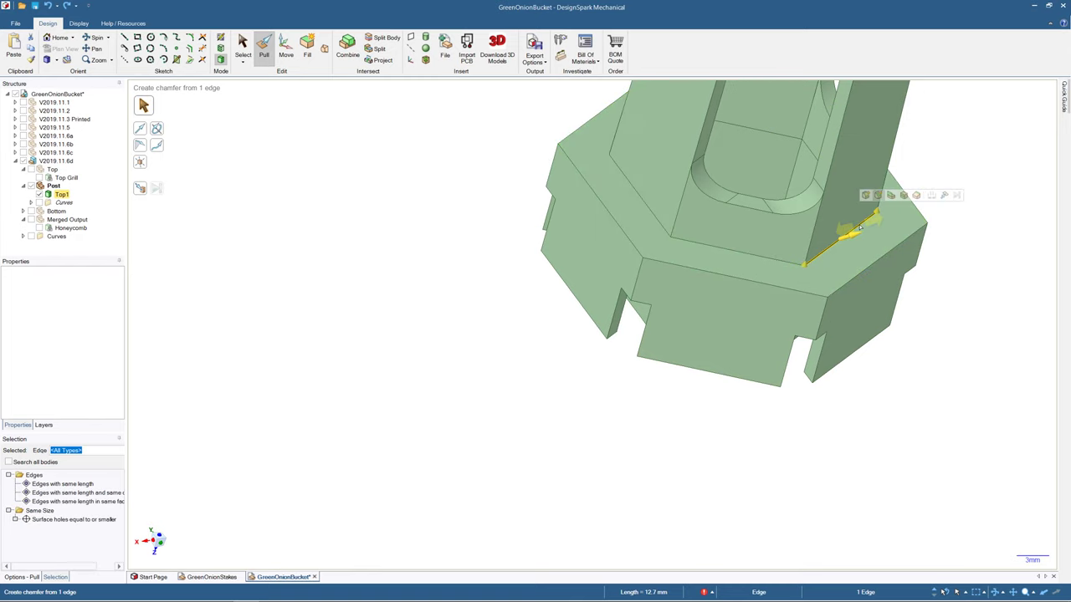
{"action": "left_click", "coordinate": [76, 503]}
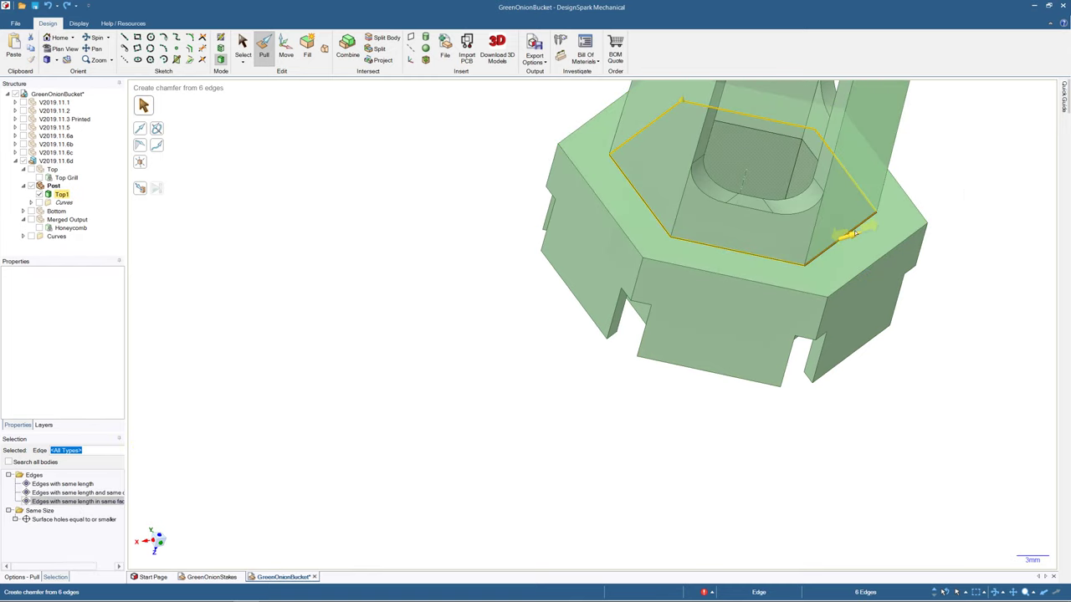
{"action": "left_click_drag", "start_coordinate": [868, 225], "coordinate": [891, 210]}
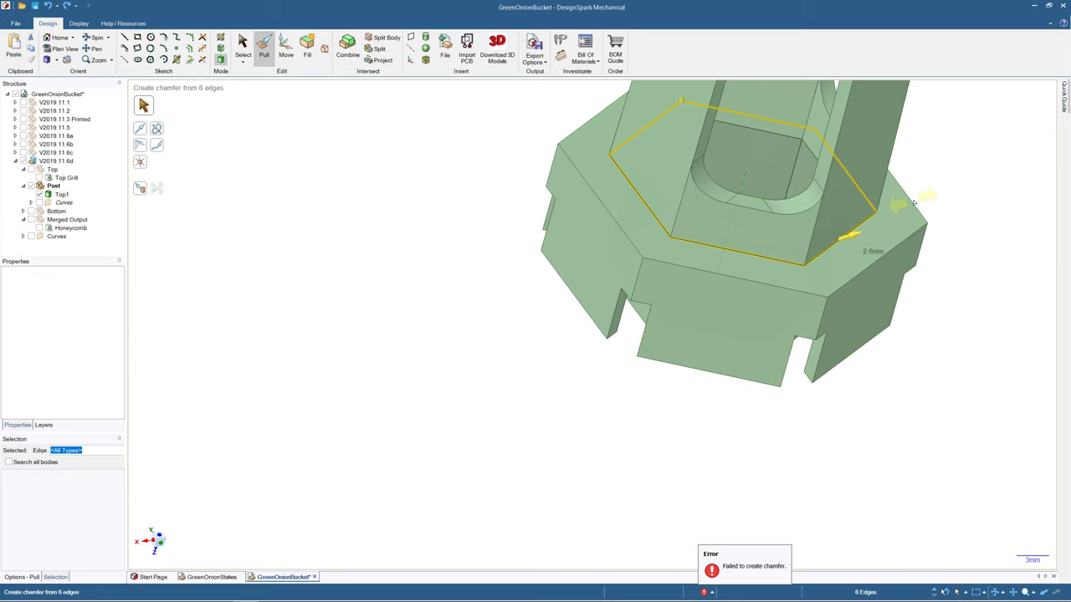
{"action": "scroll", "coordinate": [912, 203], "scroll_direction": "down", "scroll_amount": 4}
{"action": "scroll", "coordinate": [889, 211], "scroll_direction": "up", "scroll_amount": 4}
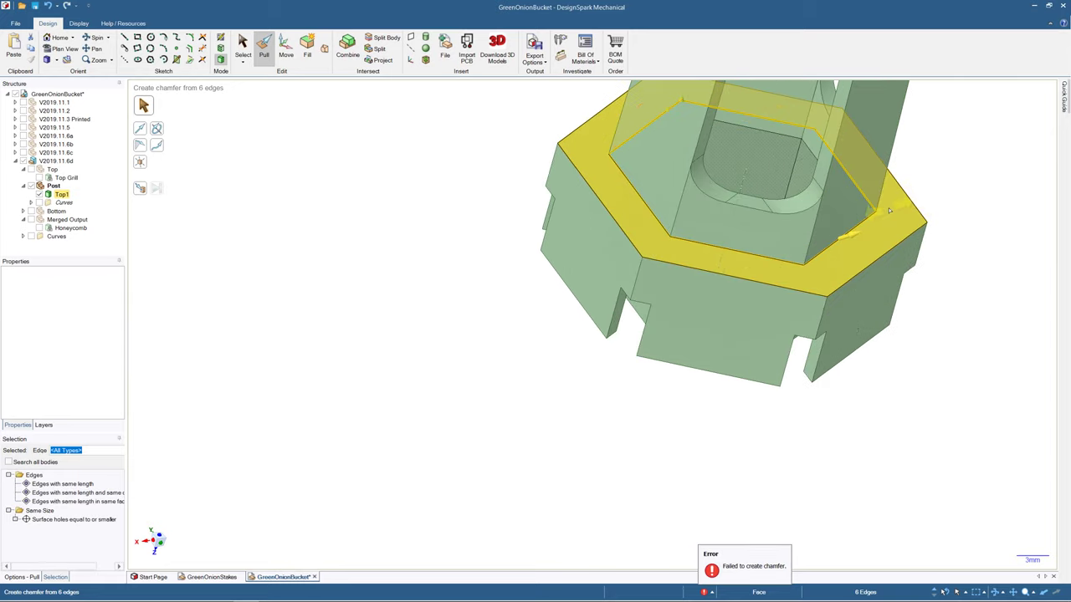
{"action": "scroll", "coordinate": [889, 211], "scroll_direction": "down", "scroll_amount": 5}
{"action": "middle_click_drag", "start_coordinate": [876, 206], "coordinate": [674, 238]}
{"action": "scroll", "coordinate": [901, 184], "scroll_direction": "up", "scroll_amount": 3}
{"action": "left_click", "coordinate": [746, 268]}
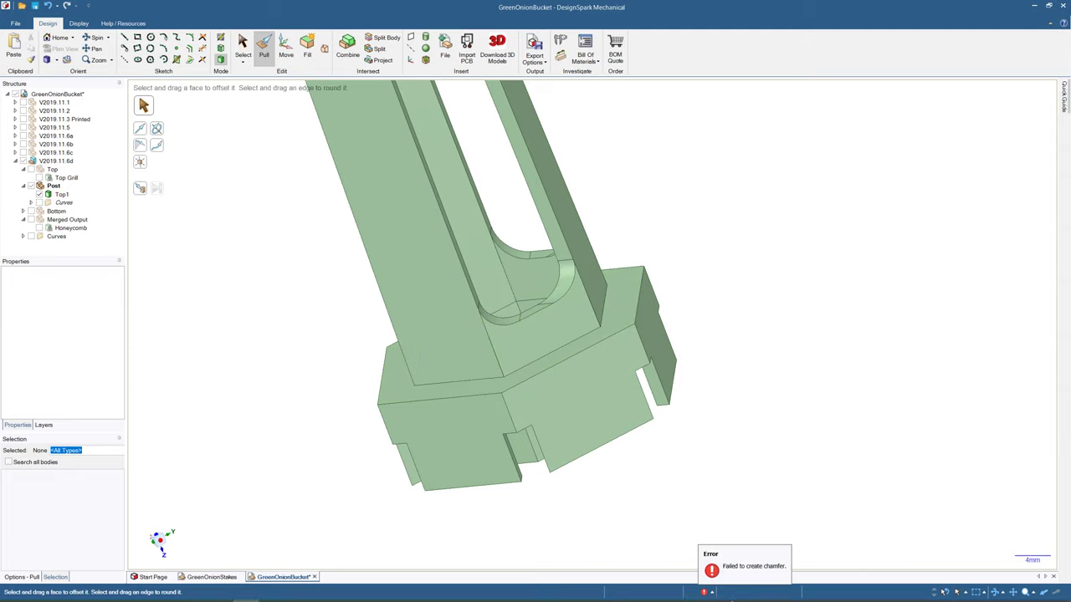
- Review the error messages in the Status History and clear the list
{"action": "left_click", "coordinate": [711, 594]}
{"action": "left_click", "coordinate": [712, 594]}
{"action": "left_click", "coordinate": [713, 595]}
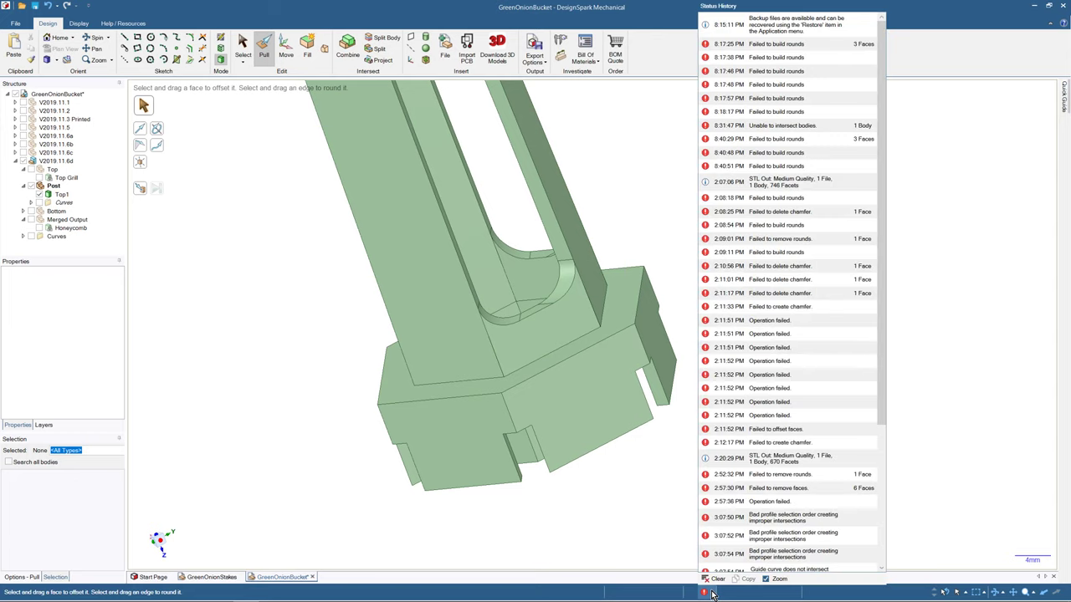
{"action": "scroll", "coordinate": [812, 456], "scroll_direction": "down", "scroll_amount": 5}
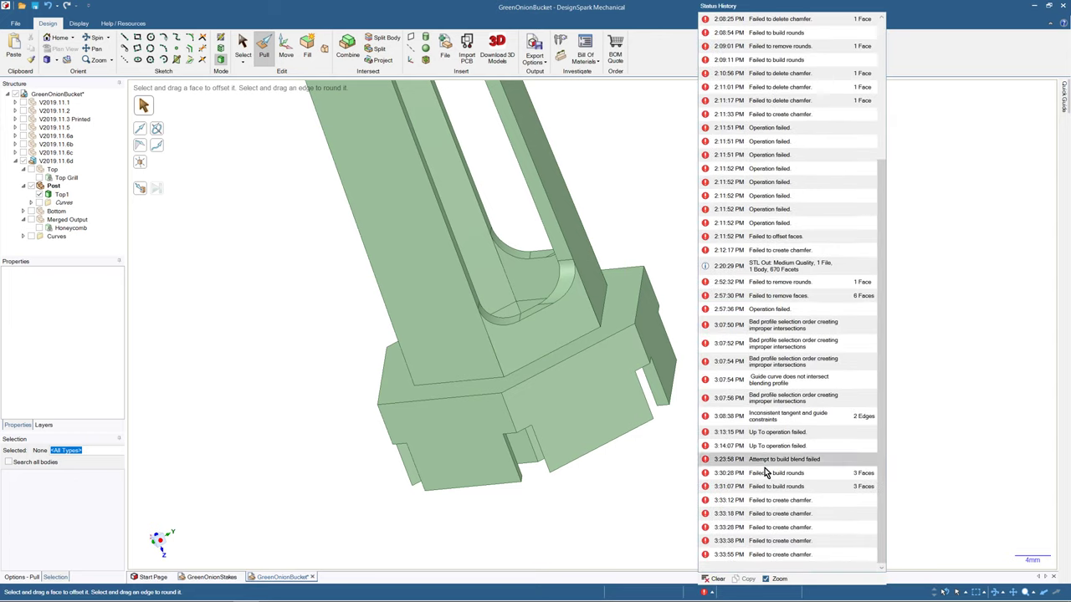
{"action": "left_click", "coordinate": [717, 580]}
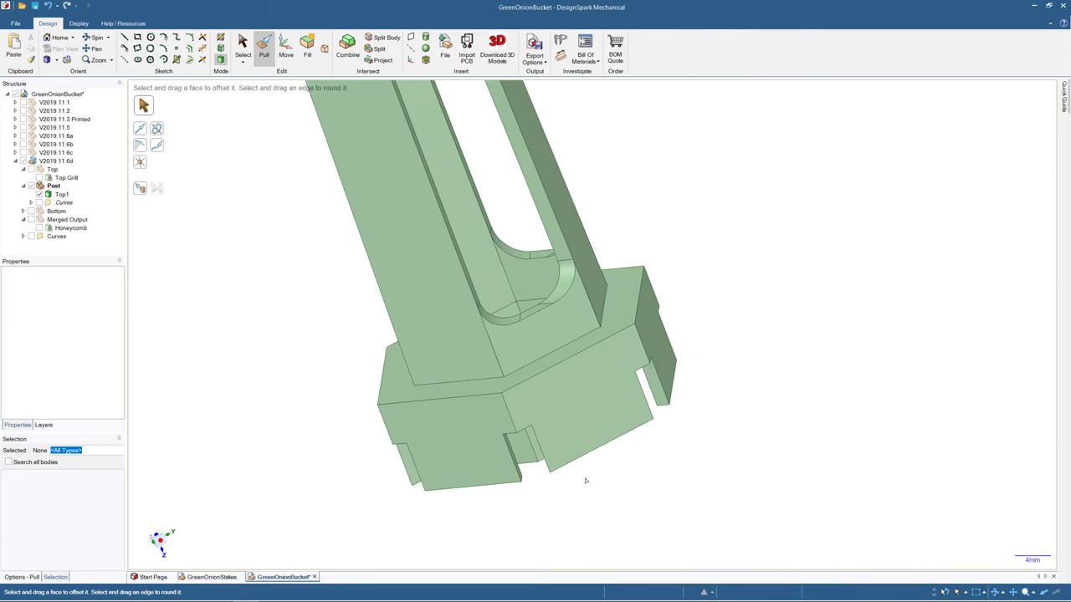
- Undo the recent chamfer edits and the rounding of the six corner edges of the post's window openings
{"action": "key", "text": "ctrl+z"}
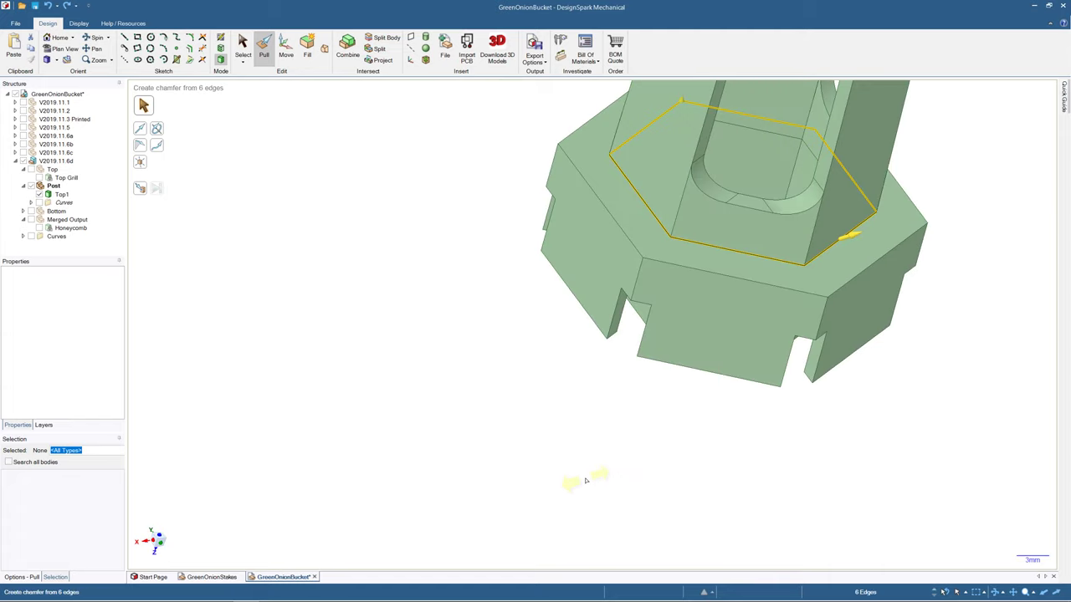
{"action": "key", "text": "ctrl+z"}
{"action": "key", "text": "ctrl+z"}
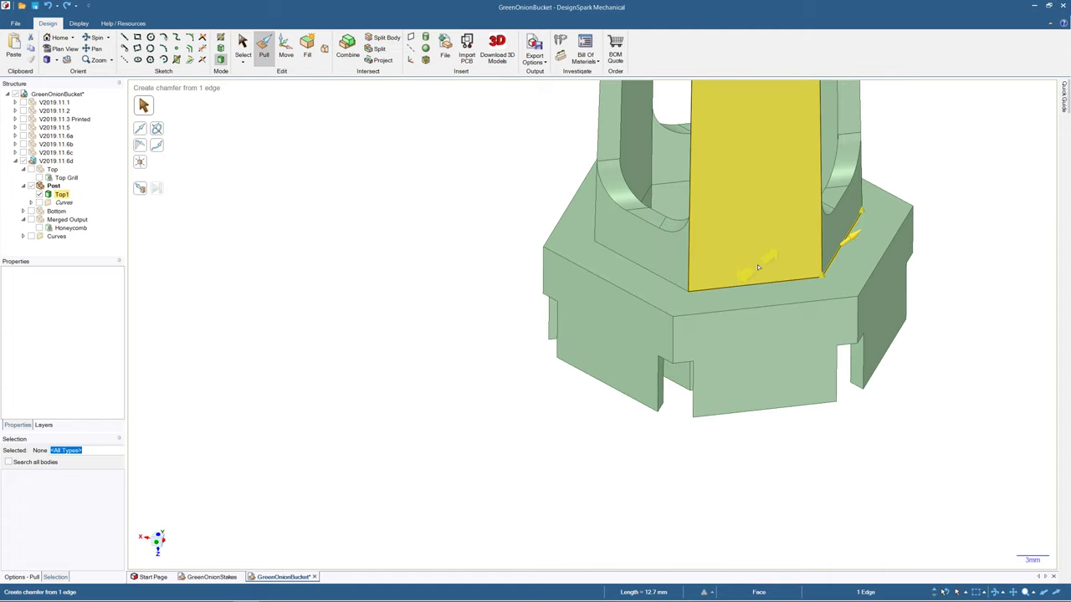
{"action": "key", "text": "ctrl+z"}
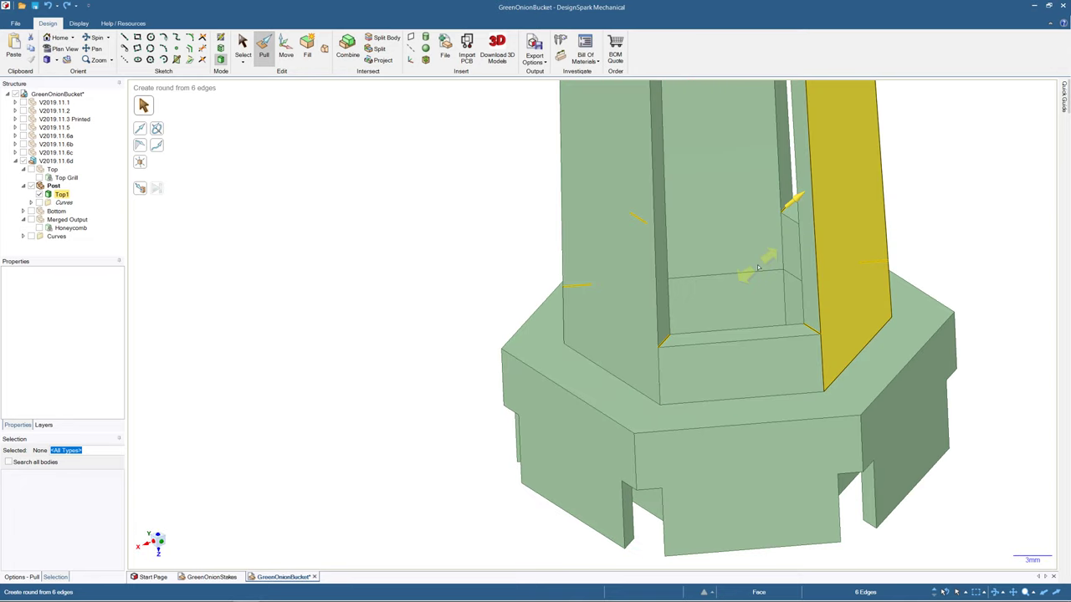
- Try to round the single base edge where the face below a window opening meets the collar's upper face
{"action": "left_click", "coordinate": [759, 401]}
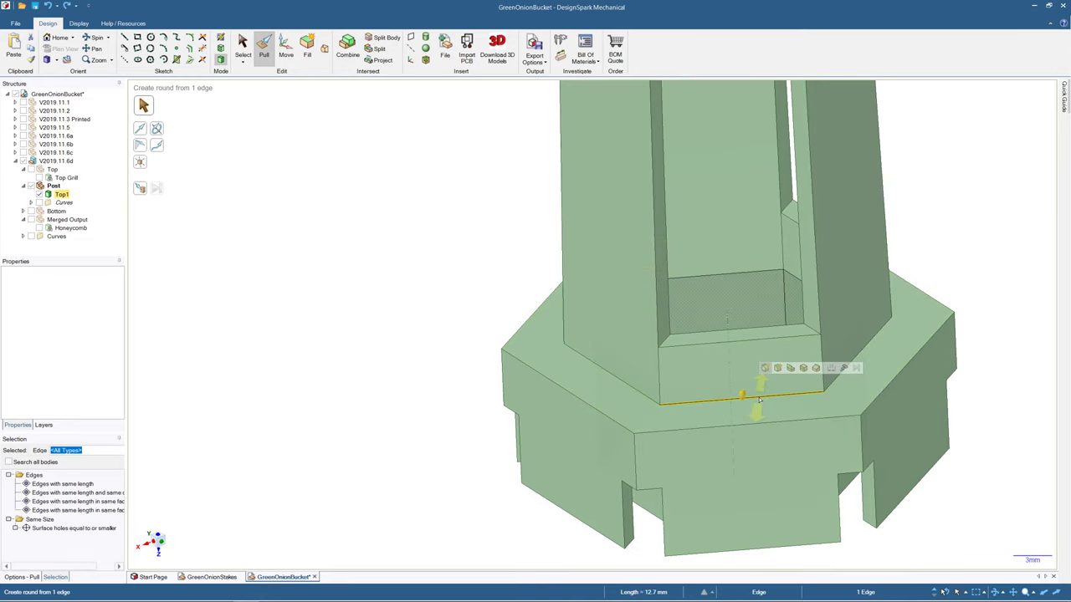
{"action": "left_click_drag", "start_coordinate": [764, 385], "coordinate": [770, 360]}
{"action": "key", "text": "ctrl+z"}
- Try to chamfer the six base edges on the collar's upper face, selecting them with Edges with same length in same face
{"action": "middle_click_drag", "start_coordinate": [530, 389], "coordinate": [763, 387]}
{"action": "left_click", "coordinate": [765, 386]}
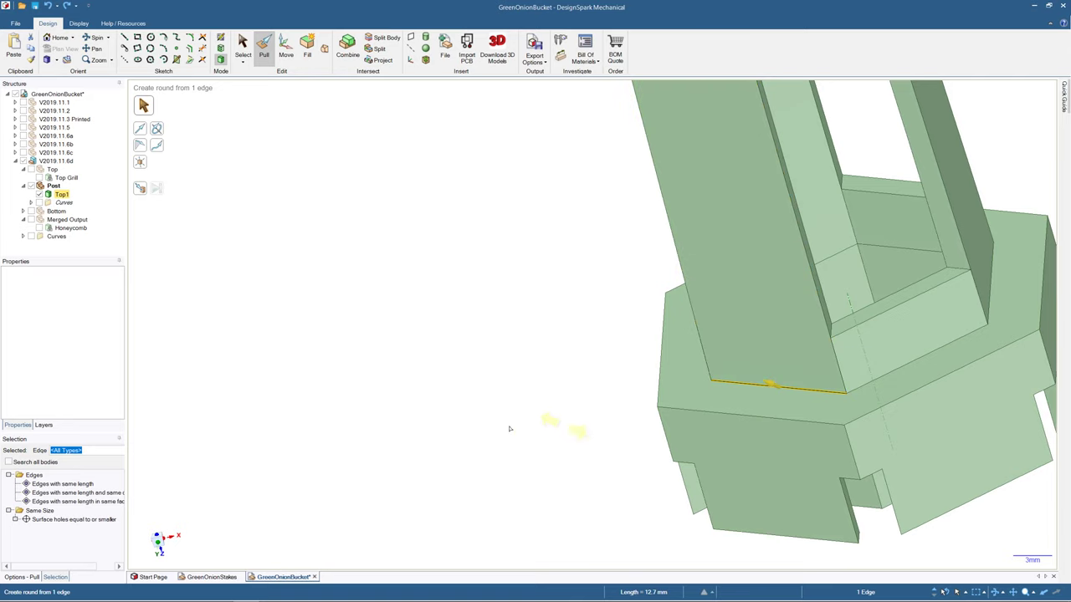
{"action": "left_click", "coordinate": [776, 386]}
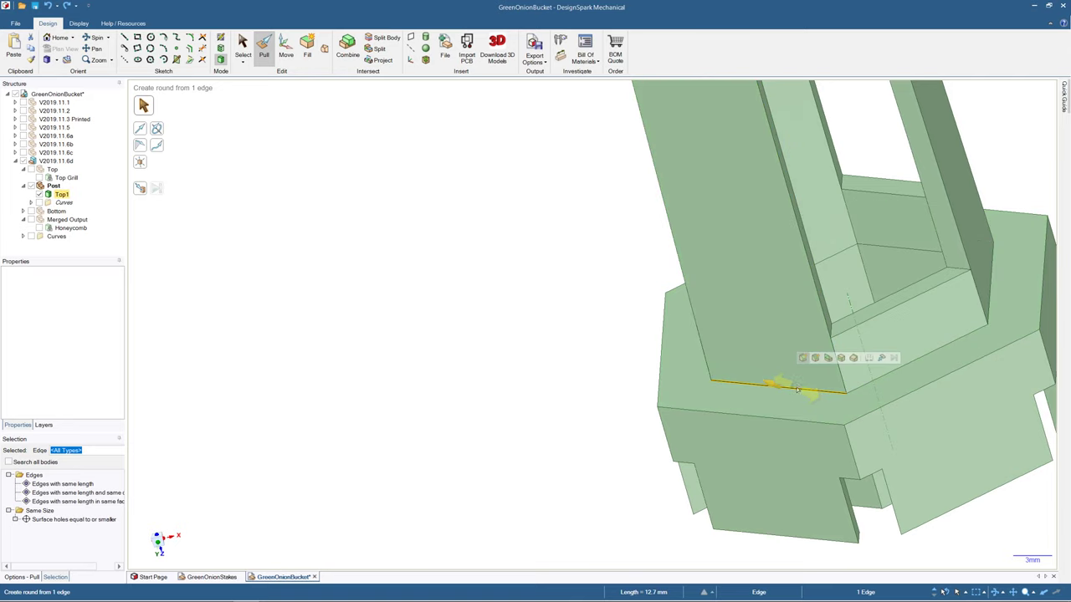
{"action": "left_click", "coordinate": [814, 359]}
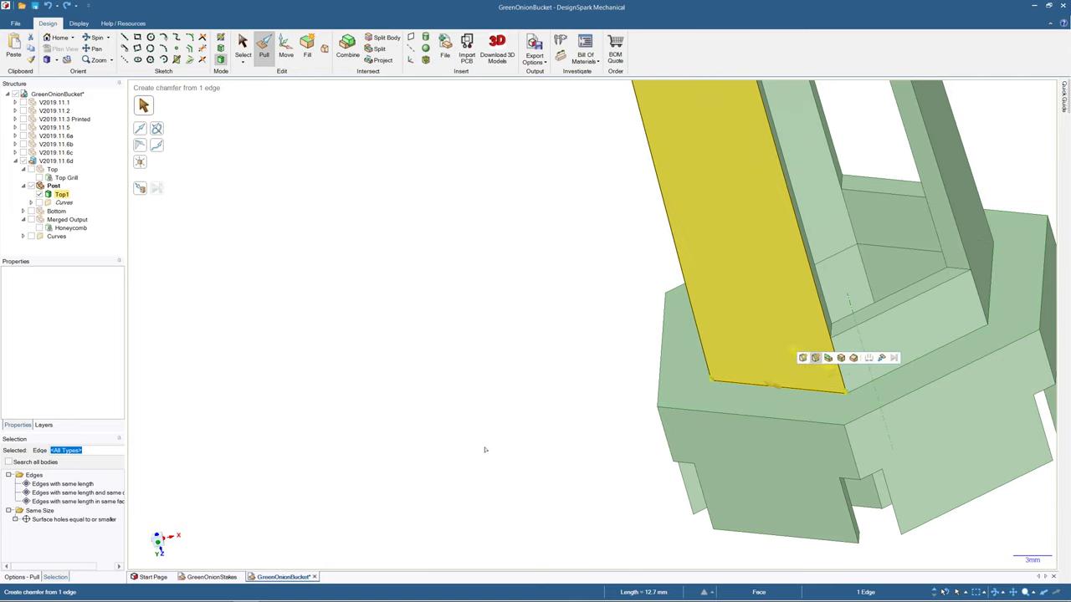
{"action": "left_click", "coordinate": [104, 502]}
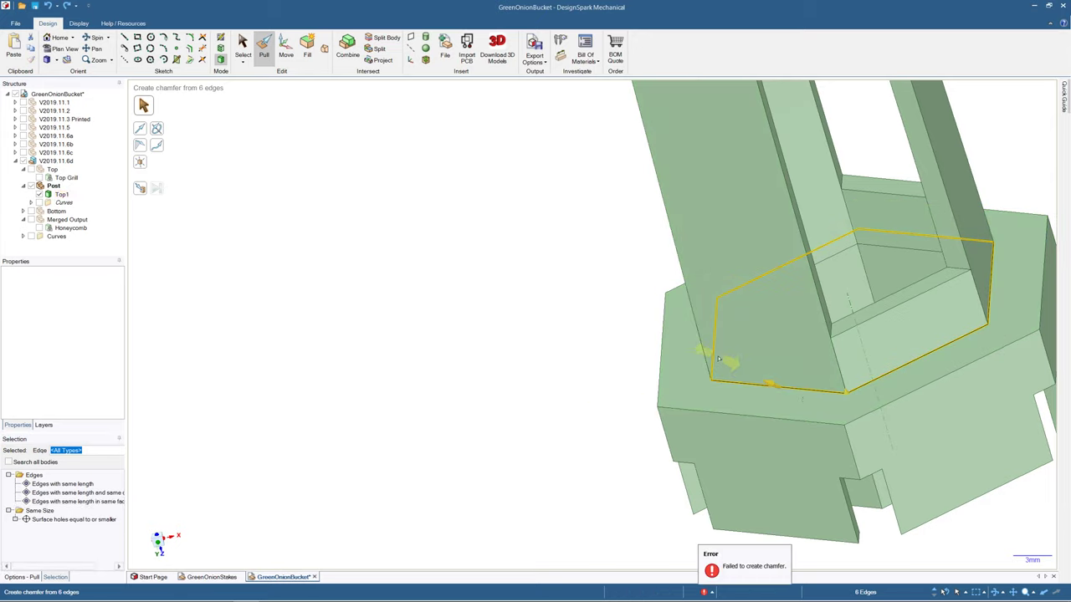
- Examine up close the corner where a leg face and the adjoining ring face meet the collar's upper face
{"action": "scroll", "coordinate": [849, 391], "scroll_direction": "up", "scroll_amount": 3}
{"action": "scroll", "coordinate": [850, 389], "scroll_direction": "up", "scroll_amount": 5}
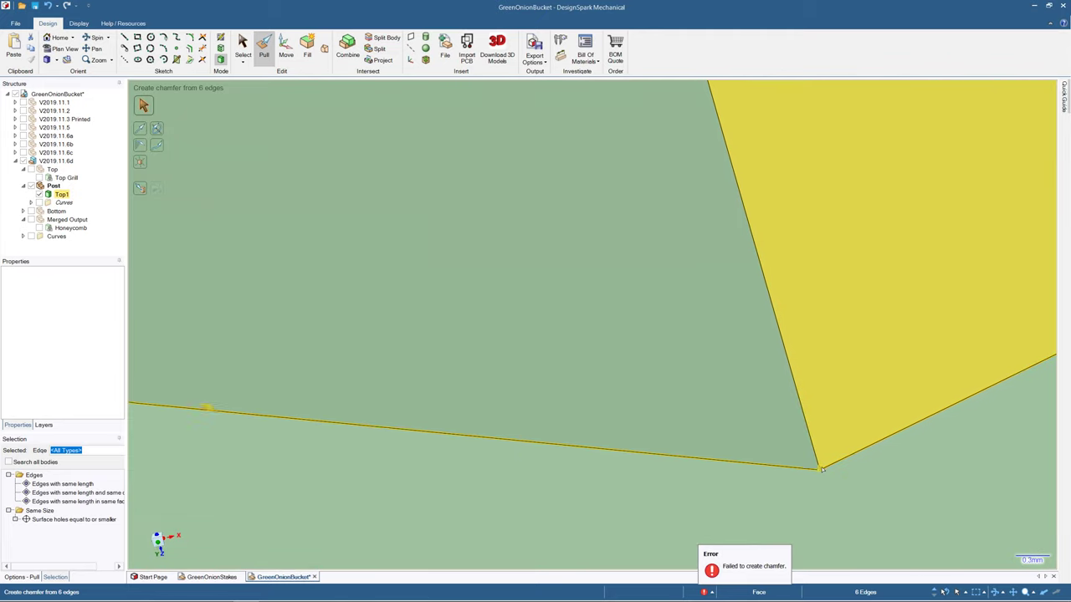
{"action": "left_click", "coordinate": [846, 452]}
{"action": "scroll", "coordinate": [820, 469], "scroll_direction": "up", "scroll_amount": 4}
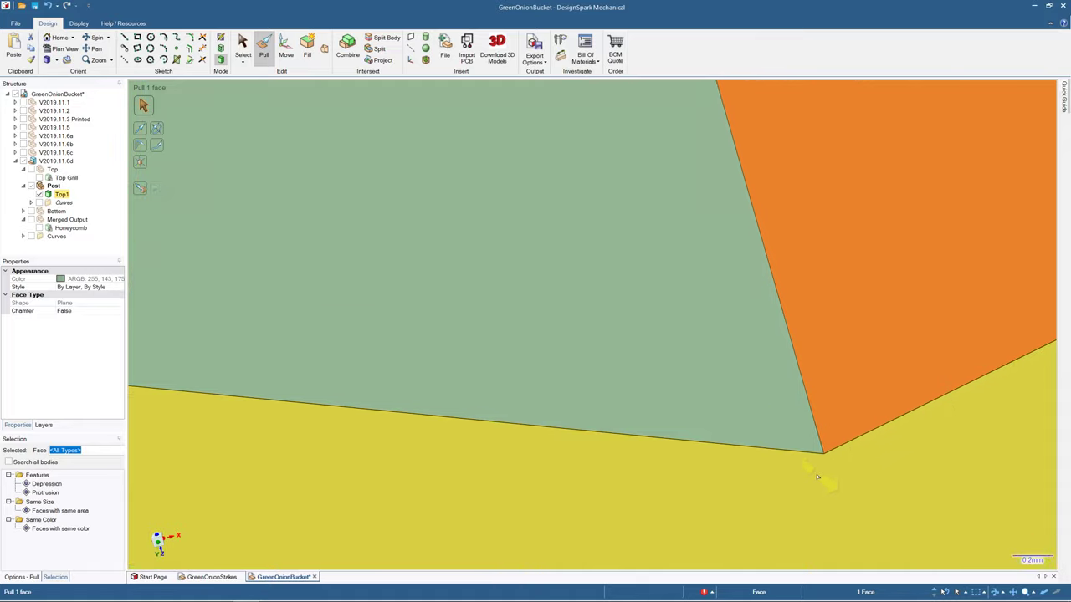
{"action": "scroll", "coordinate": [912, 249], "scroll_direction": "up", "scroll_amount": 3}
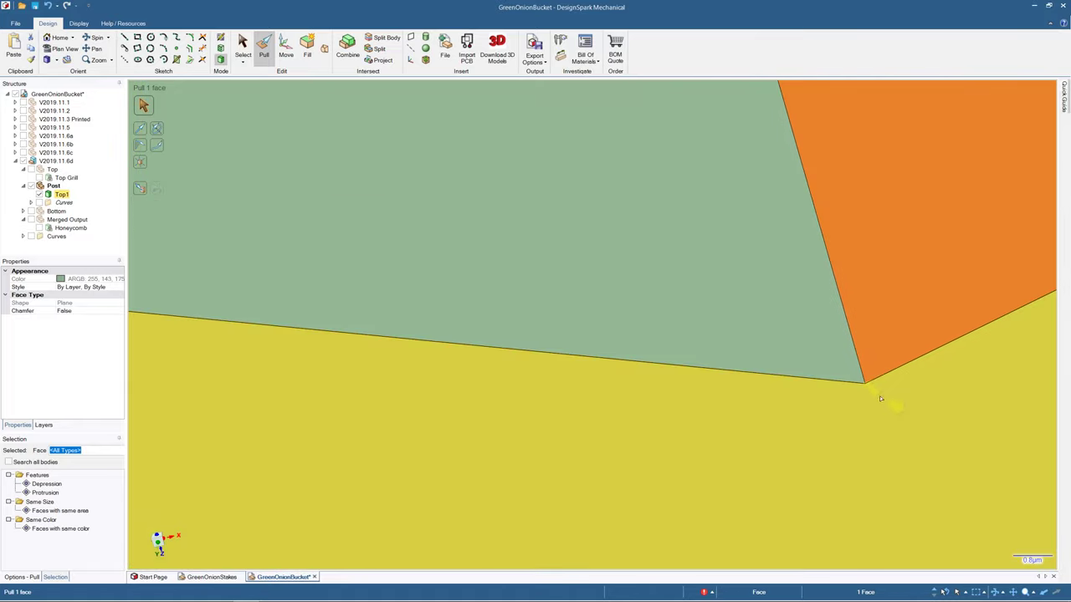
{"action": "scroll", "coordinate": [833, 386], "scroll_direction": "down", "scroll_amount": 5}
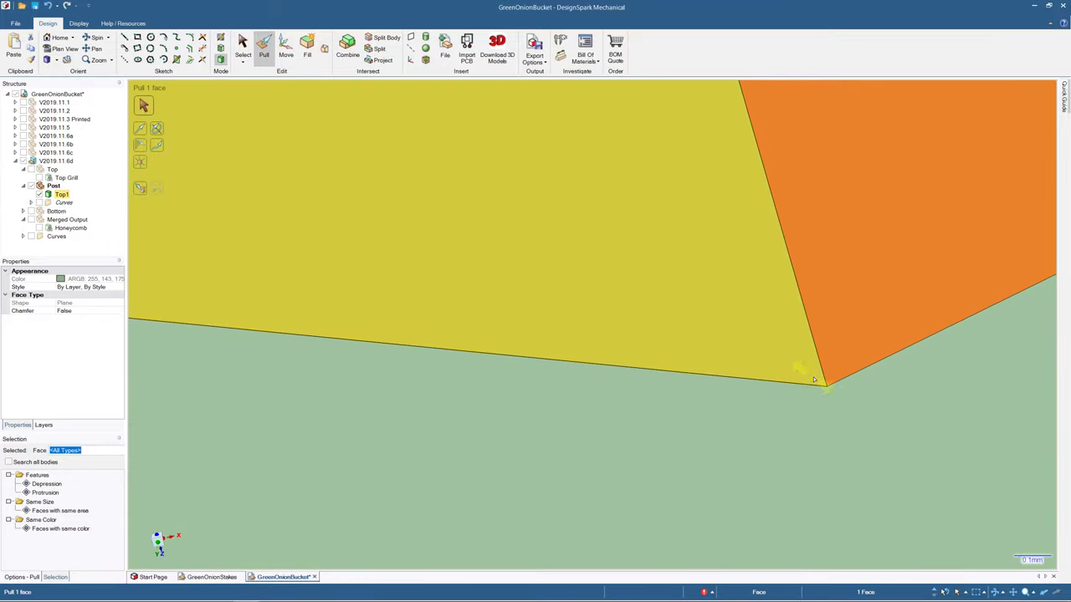
{"action": "scroll", "coordinate": [787, 365], "scroll_direction": "down", "scroll_amount": 4}
{"action": "scroll", "coordinate": [752, 350], "scroll_direction": "down", "scroll_amount": 3}
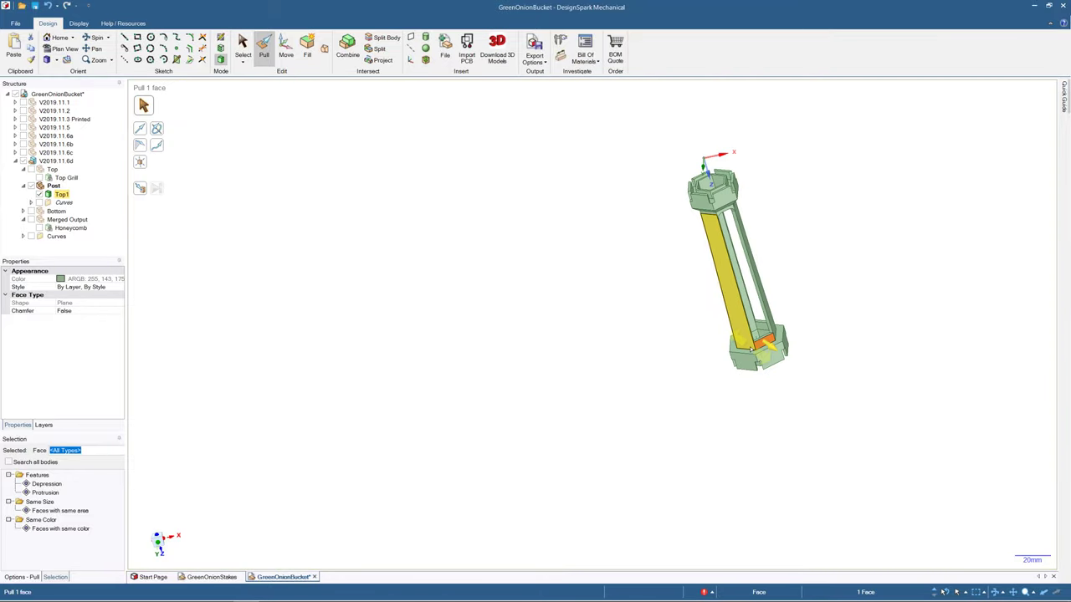
{"action": "scroll", "coordinate": [752, 346], "scroll_direction": "up", "scroll_amount": 6}
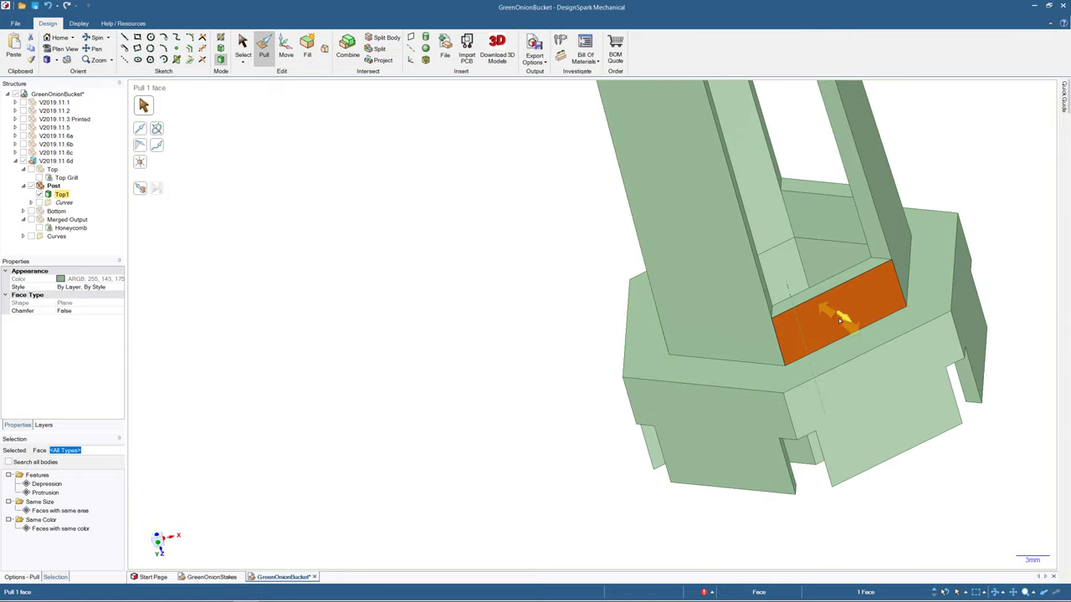
- Pull the ring face below the window opening outward about 4.05 mm and push it back to its starting position
{"action": "left_click_drag", "start_coordinate": [840, 319], "coordinate": [863, 334]}
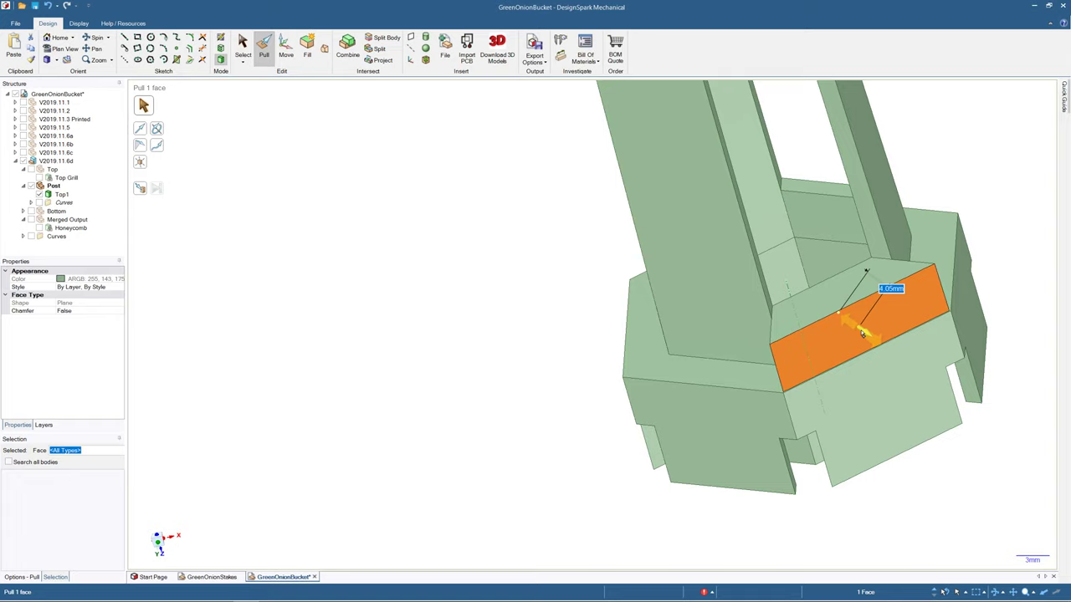
{"action": "left_click_drag", "start_coordinate": [852, 330], "coordinate": [837, 318]}
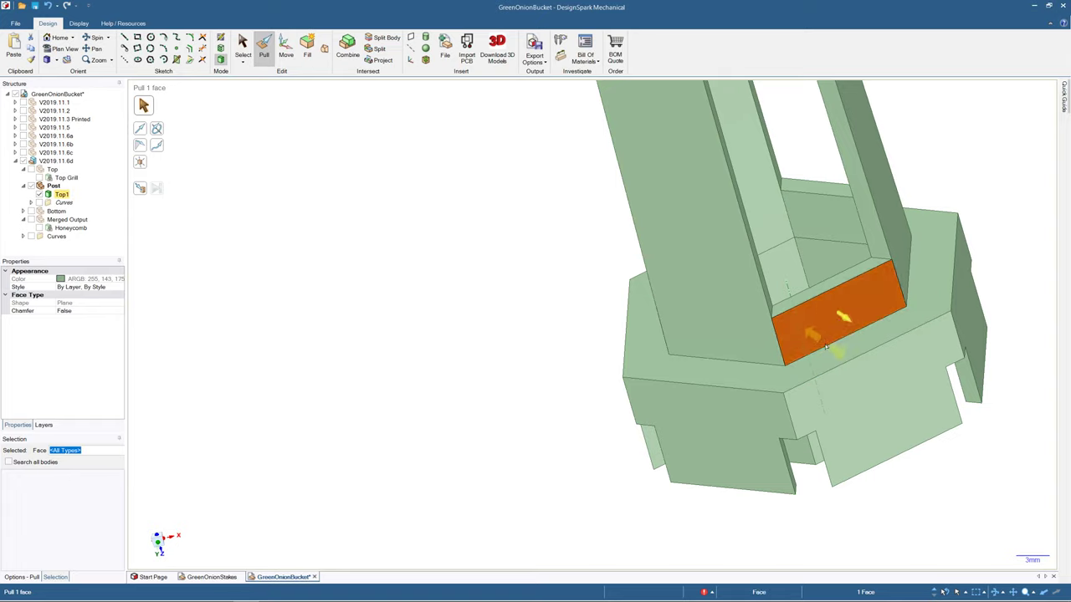
{"action": "left_click", "coordinate": [827, 346]}
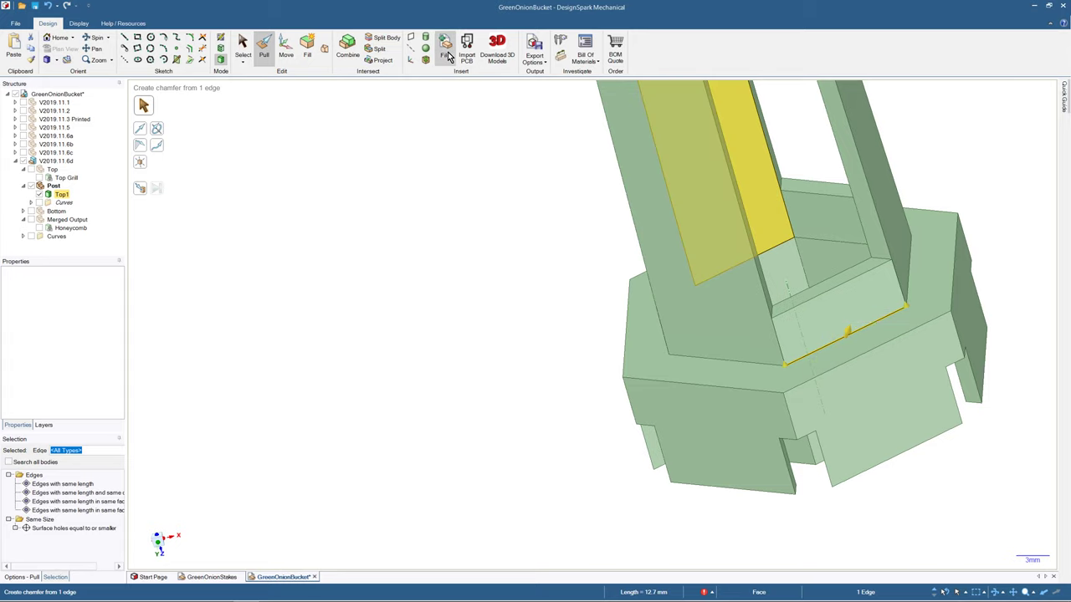
- Try to pull the narrow sill face of the window opening up to the collar's upper face, and undo it
{"action": "left_click", "coordinate": [849, 282]}
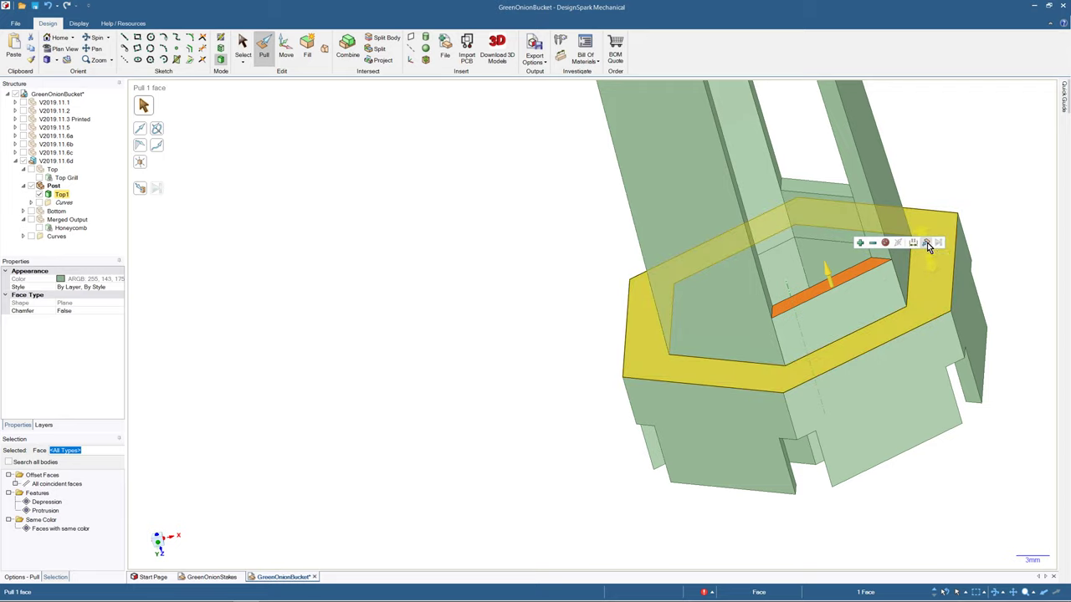
{"action": "key", "text": "u"}
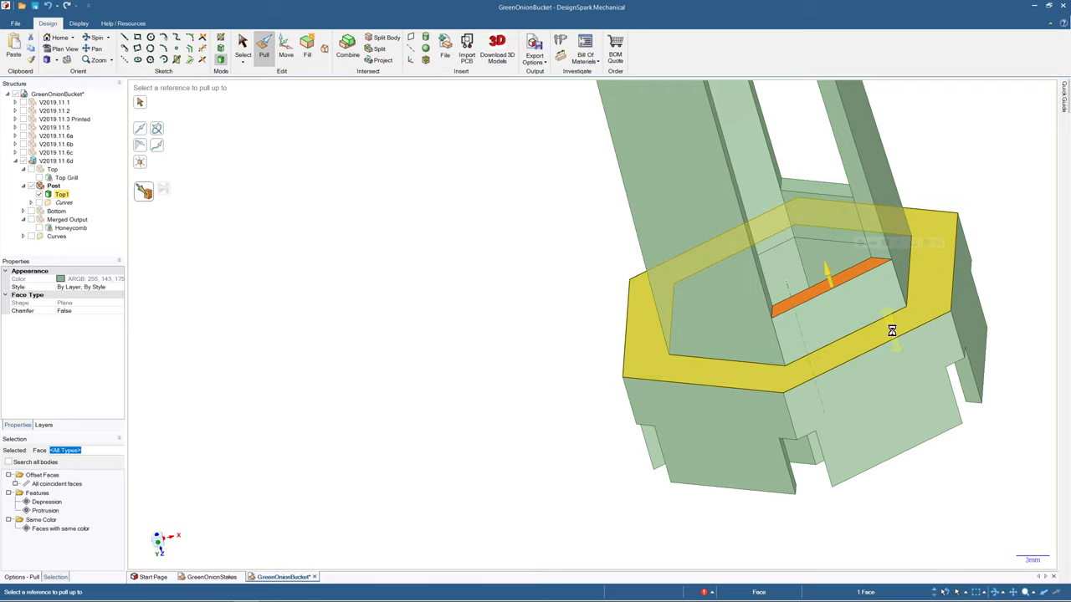
{"action": "scroll", "coordinate": [811, 338], "scroll_direction": "down", "scroll_amount": 4}
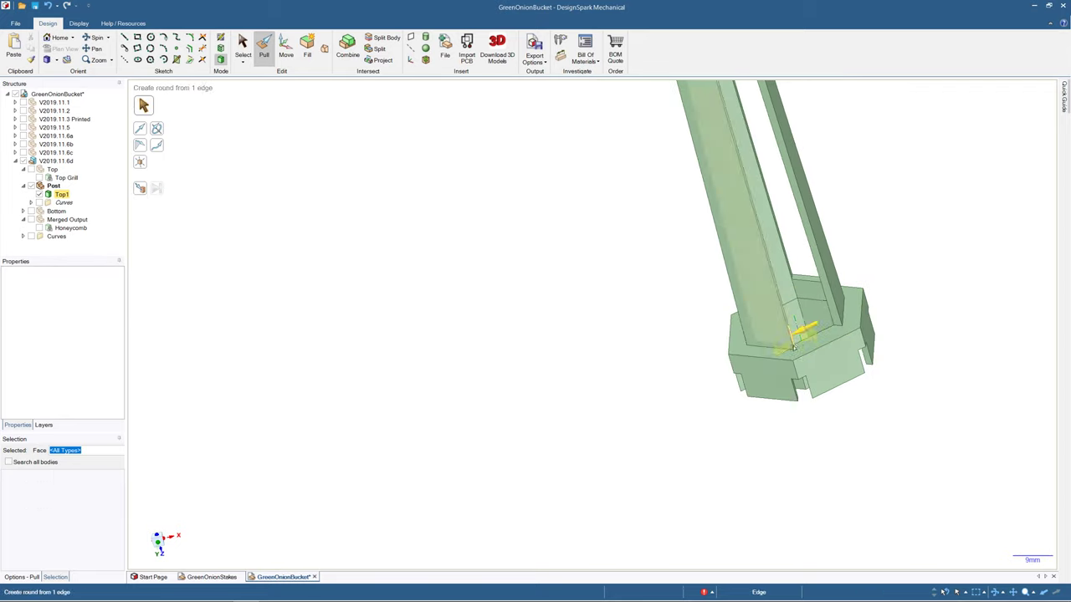
{"action": "scroll", "coordinate": [798, 354], "scroll_direction": "up", "scroll_amount": 10}
{"action": "left_click", "coordinate": [831, 282]}
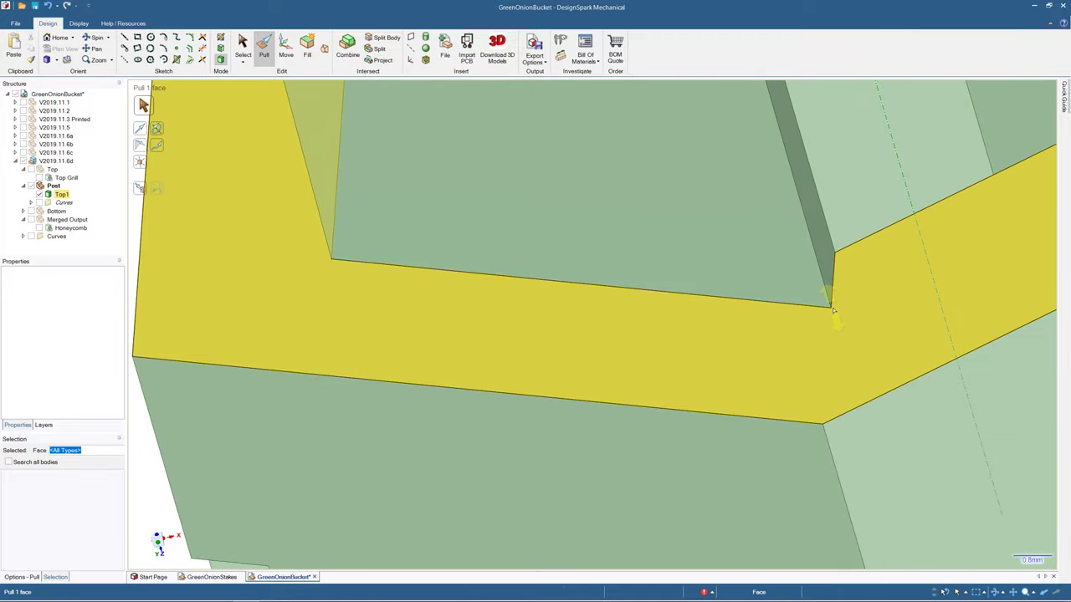
{"action": "scroll", "coordinate": [834, 289], "scroll_direction": "down", "scroll_amount": 5}
{"action": "scroll", "coordinate": [834, 288], "scroll_direction": "down", "scroll_amount": 4}
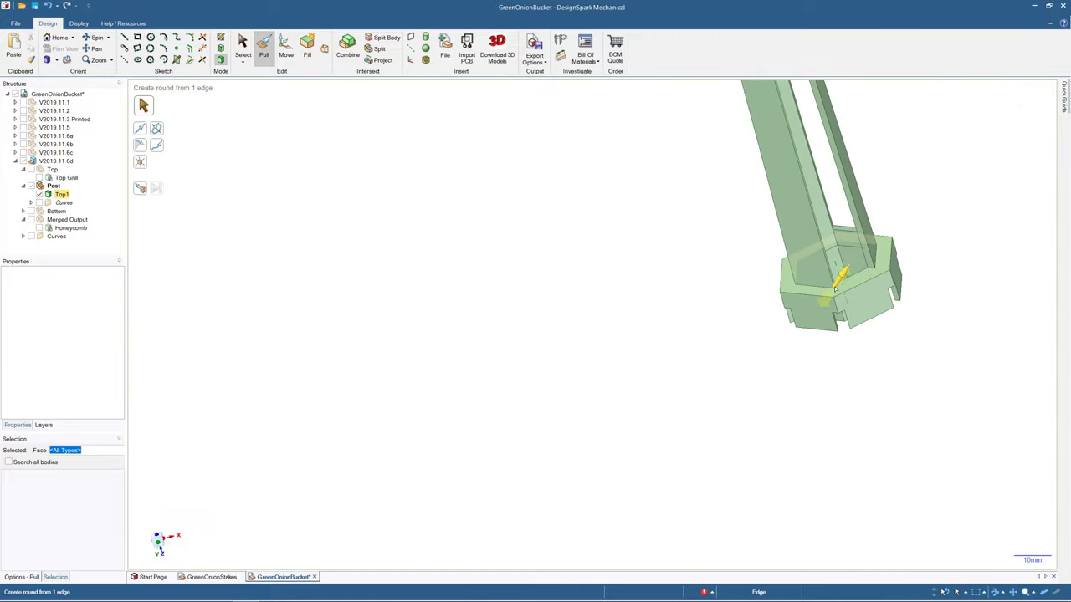
{"action": "scroll", "coordinate": [834, 288], "scroll_direction": "up", "scroll_amount": 1}
{"action": "left_click", "coordinate": [980, 486]}
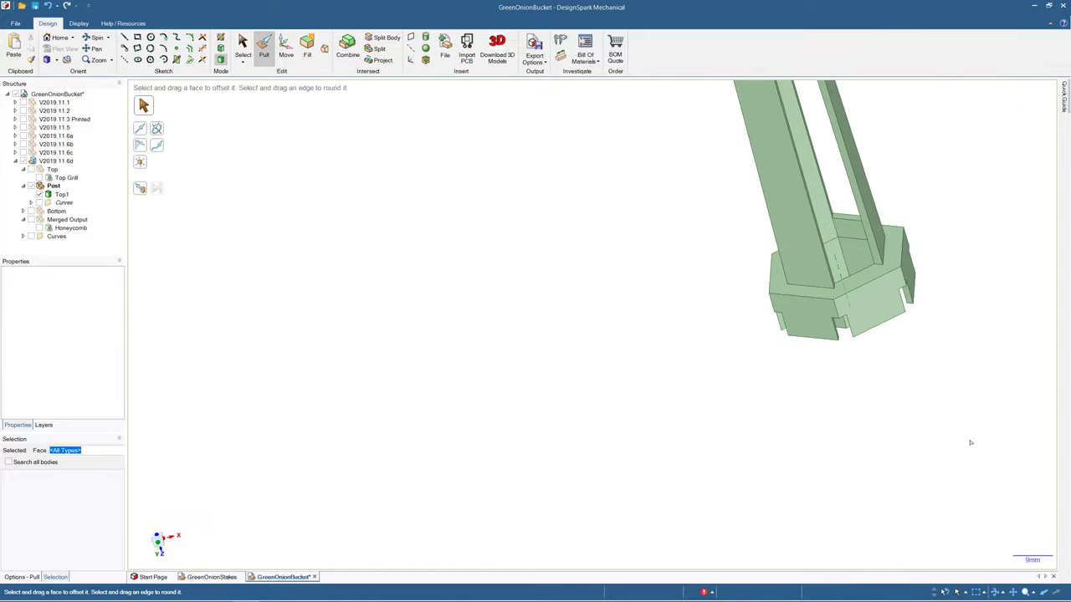
{"action": "key", "text": "ctrl+z"}
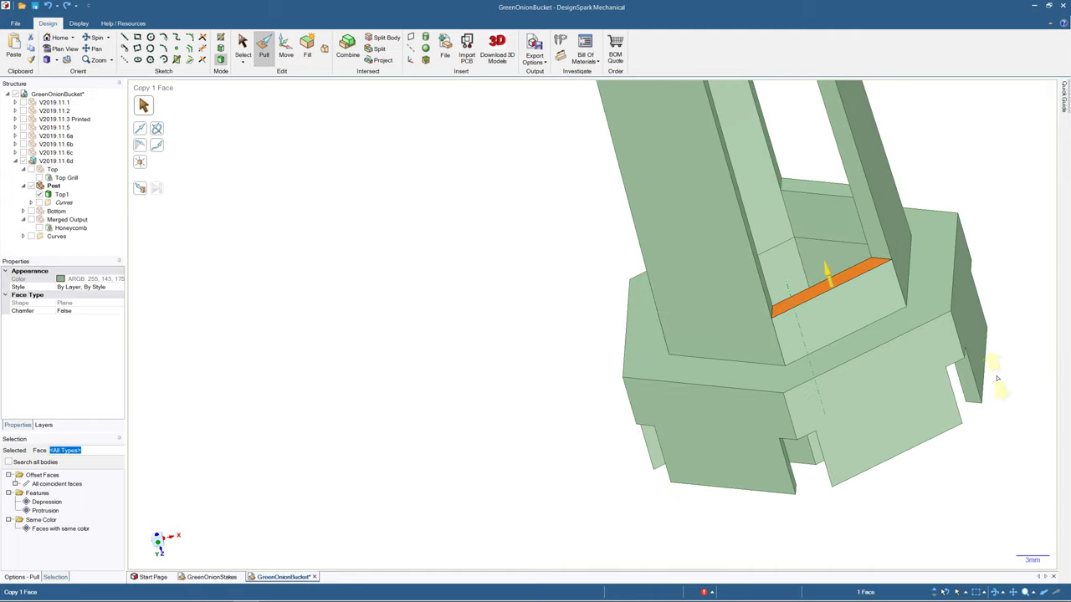
- Try rounding the base edge below the window opening, and all six base edges on the collar's upper face by about 3.47 mm
{"action": "left_click", "coordinate": [853, 333]}
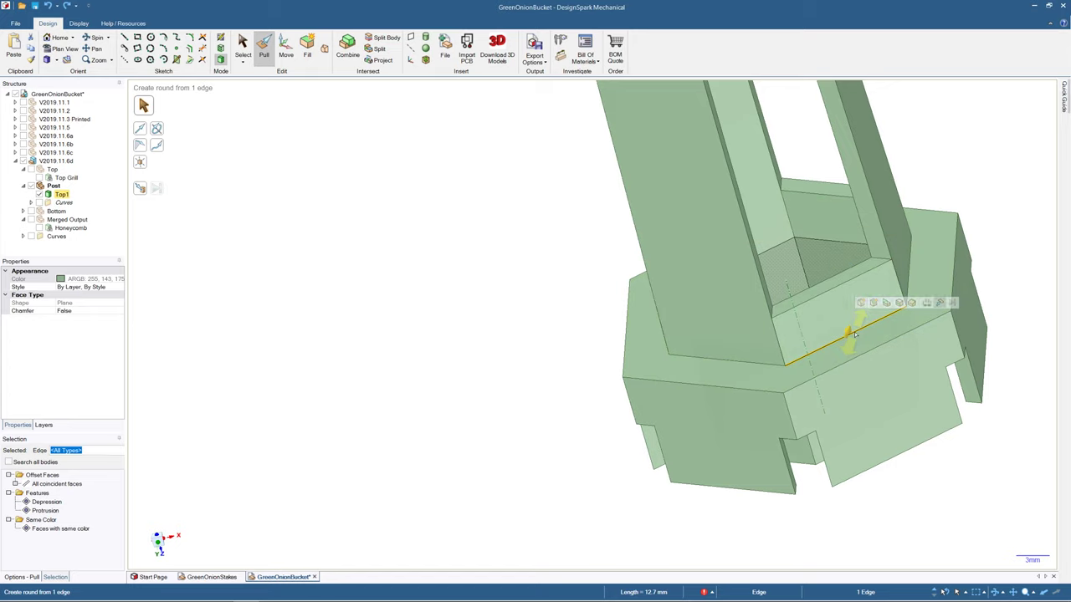
{"action": "mouse_move", "coordinate": [854, 333]}
{"action": "left_mouse_down"}
{"action": "mouse_move", "coordinate": [885, 266]}
{"action": "mouse_move", "coordinate": [859, 343]}
{"action": "left_mouse_up"}
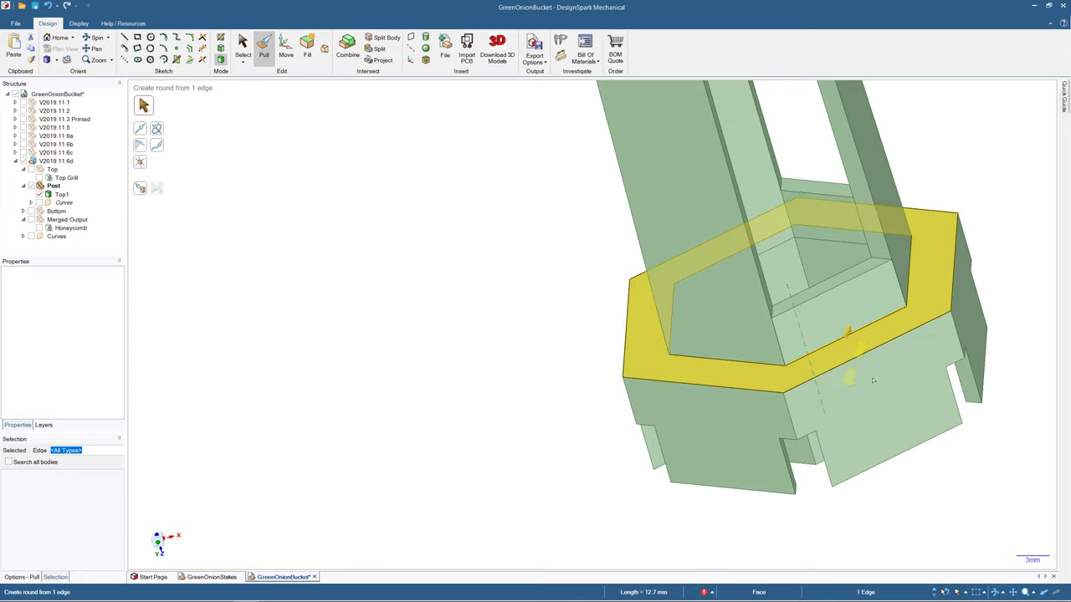
{"action": "left_click", "coordinate": [694, 356]}
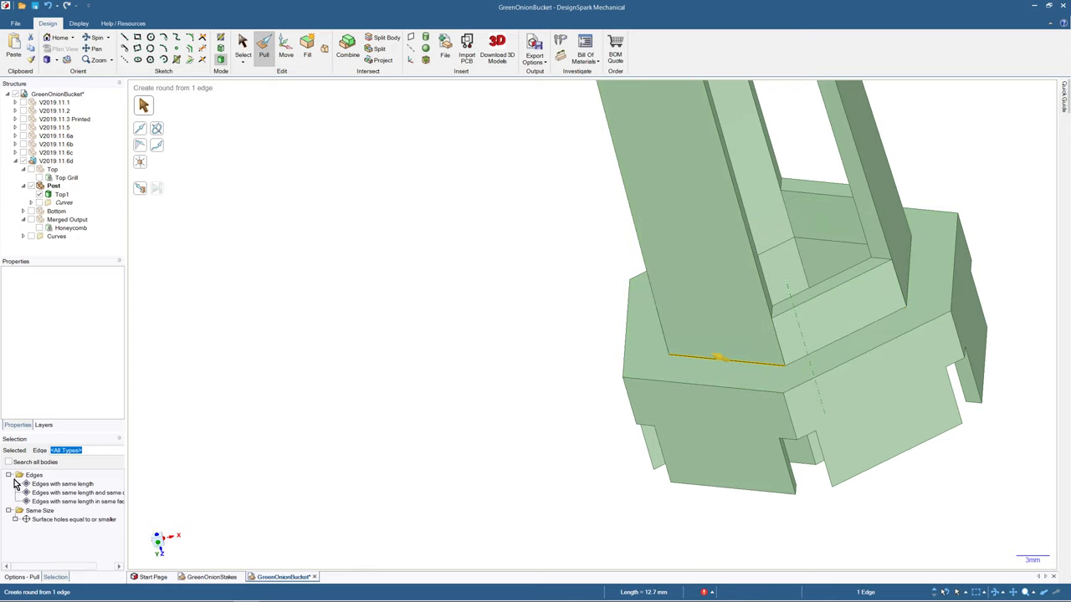
{"action": "left_click", "coordinate": [59, 500]}
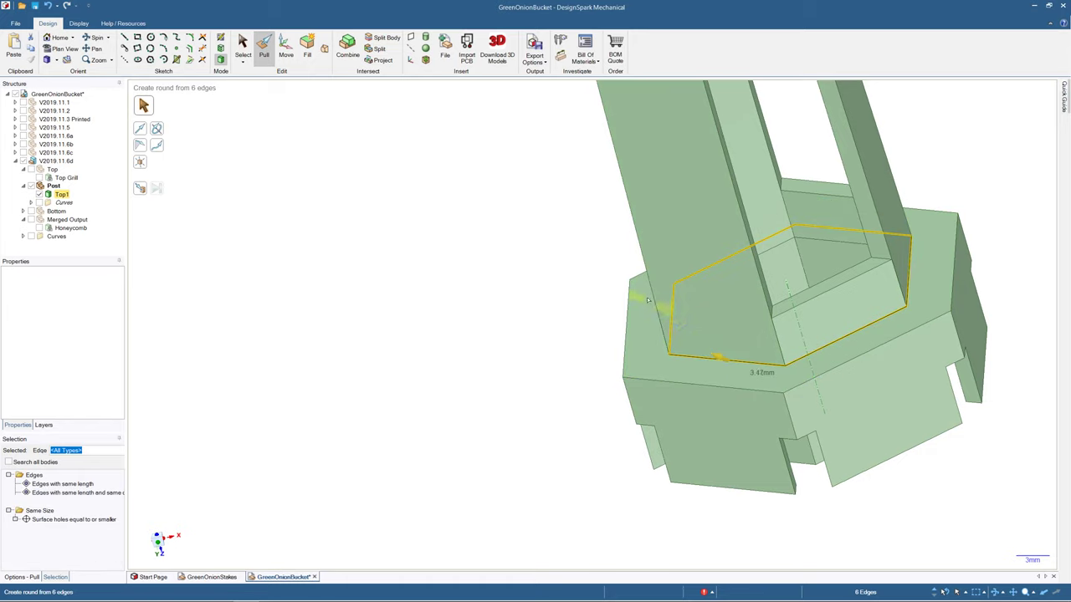
{"action": "left_click_drag", "start_coordinate": [613, 333], "coordinate": [612, 332]}
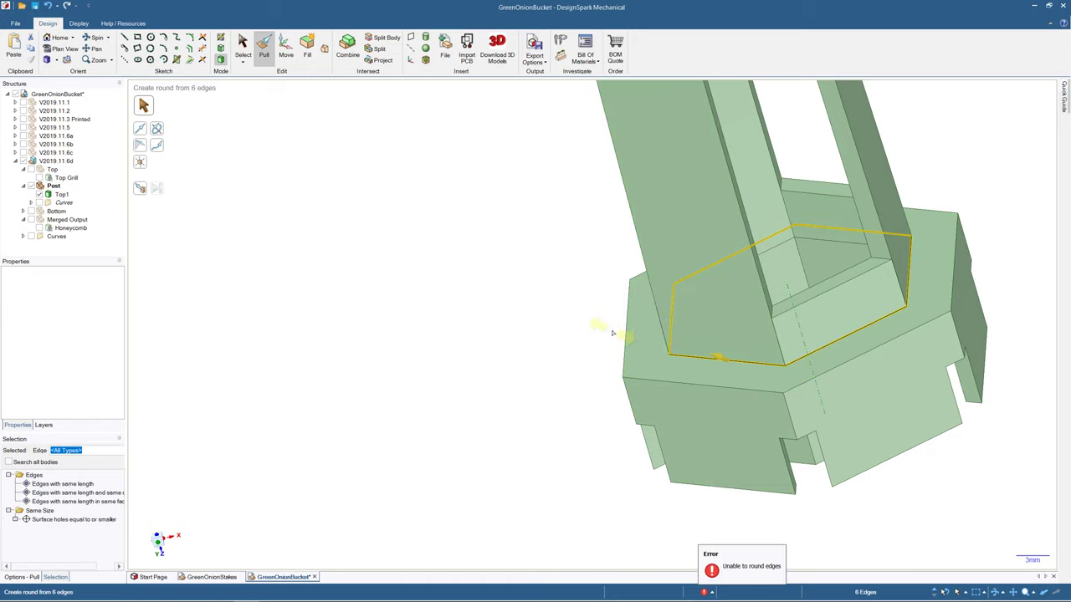
- Try again to round only the base edge between the ring face below the window opening and the collar's upper face
{"action": "left_click", "coordinate": [836, 344]}
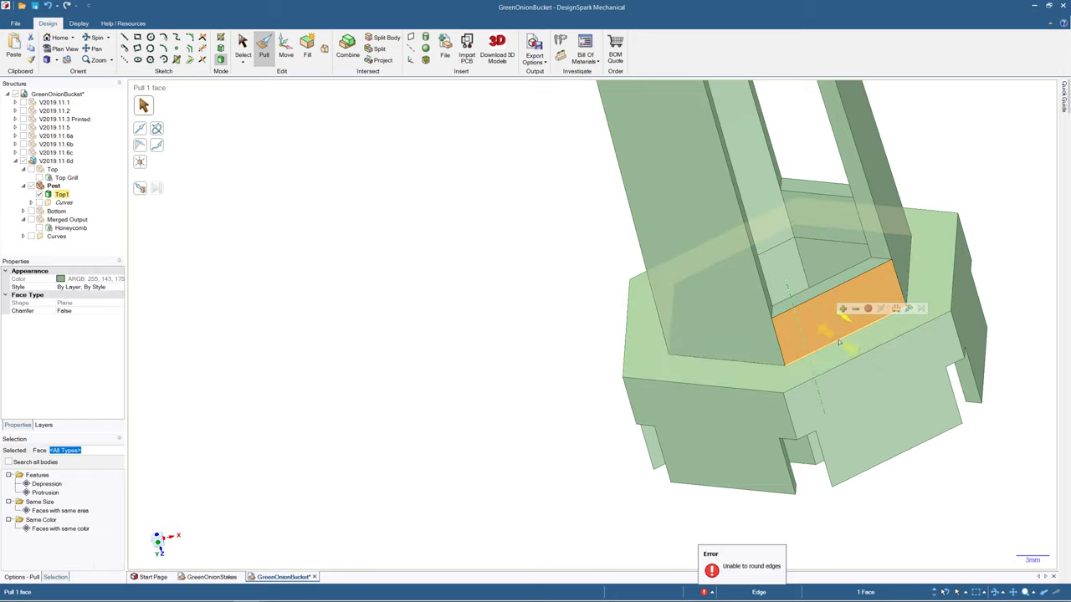
{"action": "left_click", "coordinate": [847, 333]}
{"action": "left_click_drag", "start_coordinate": [847, 333], "coordinate": [865, 312]}
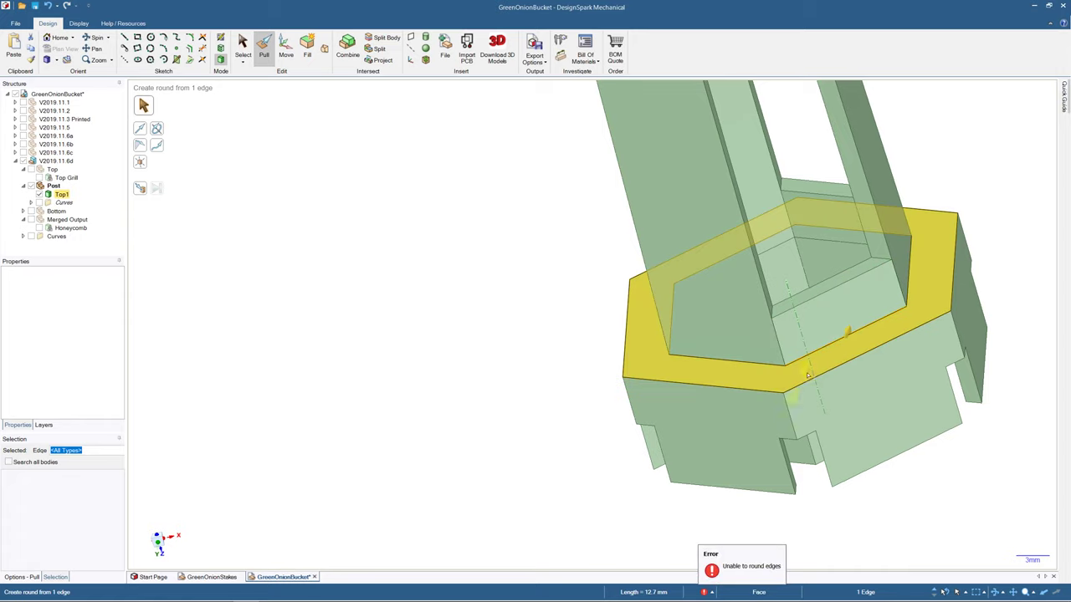
{"action": "left_click", "coordinate": [828, 348]}
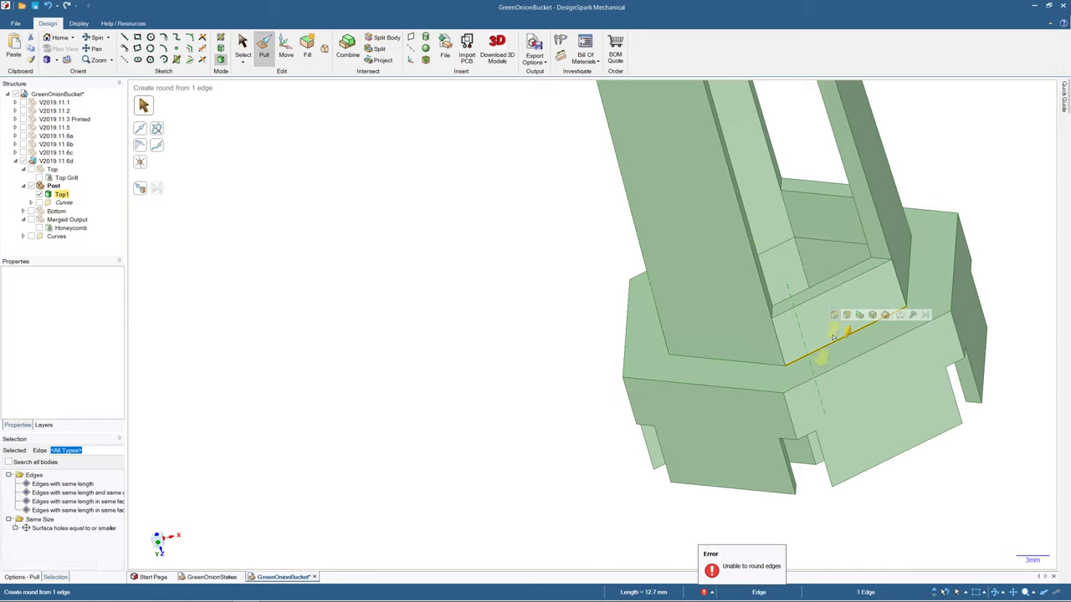
{"action": "left_click_drag", "start_coordinate": [831, 340], "coordinate": [834, 335]}
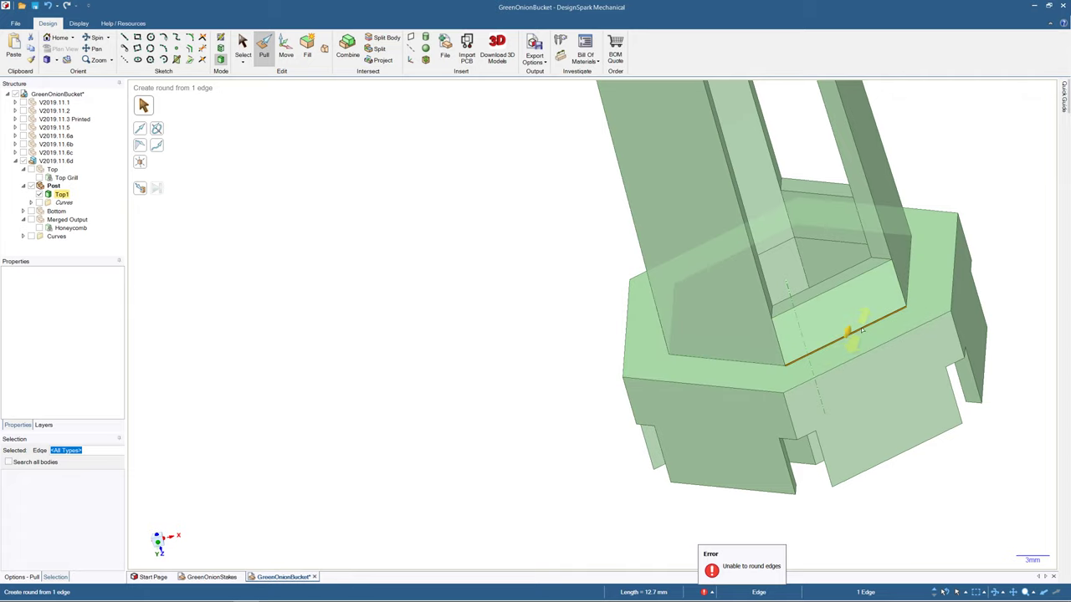
- Round the base edge of the neighbouring leg face on the collar's upper face with a radius of about 5.02 mm
{"action": "left_click", "coordinate": [695, 361]}
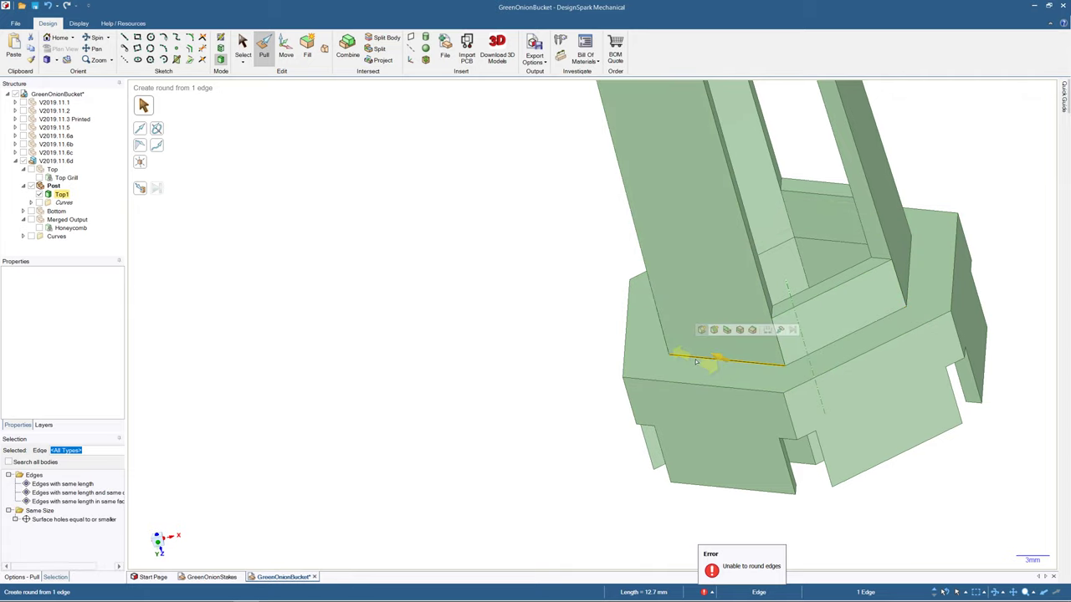
{"action": "left_click_drag", "start_coordinate": [695, 361], "coordinate": [622, 283]}
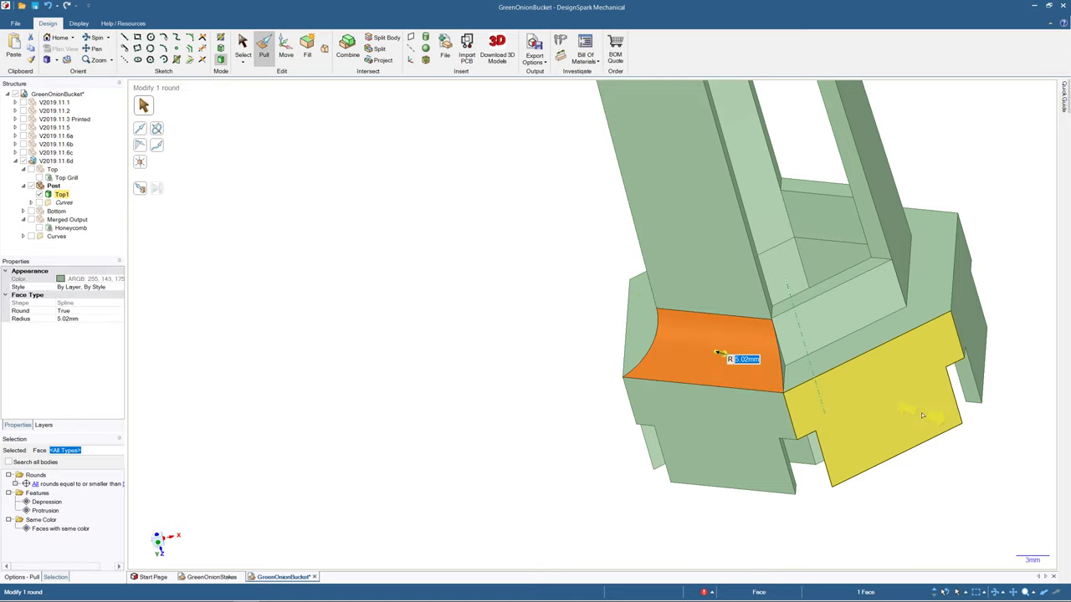
- Examine the rounded base junction and the neighbouring window opening's sill on the collar from several sides
{"action": "scroll", "coordinate": [826, 410], "scroll_direction": "down", "scroll_amount": 5}
{"action": "mouse_move", "coordinate": [808, 377]}
{"action": "middle_mouse_down"}
{"action": "mouse_move", "coordinate": [753, 383]}
{"action": "mouse_move", "coordinate": [728, 315]}
{"action": "mouse_move", "coordinate": [745, 322]}
{"action": "mouse_move", "coordinate": [734, 315]}
{"action": "middle_mouse_up"}
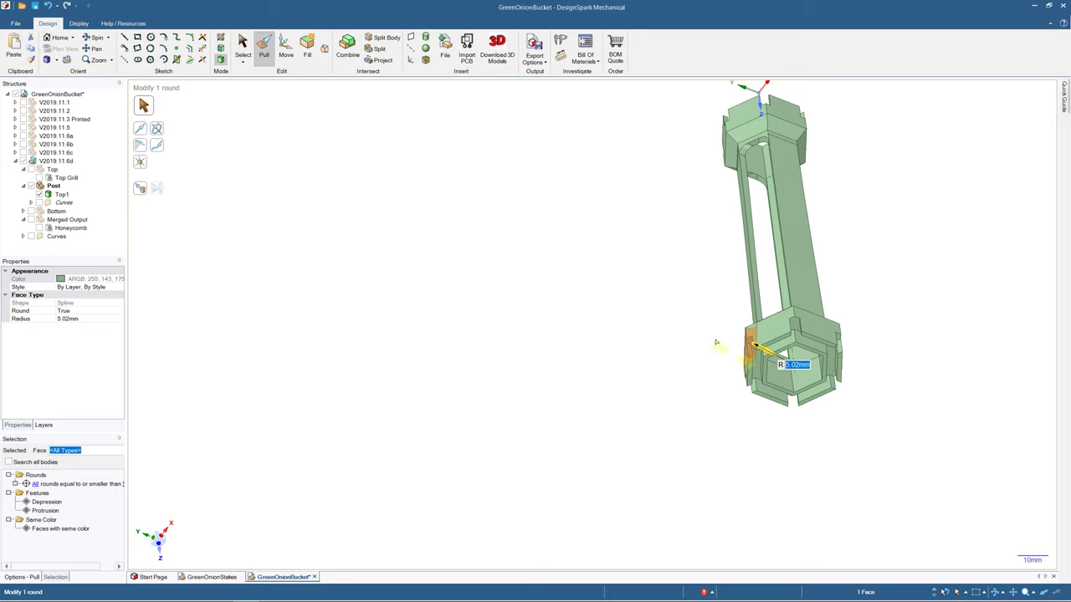
{"action": "middle_click_drag", "start_coordinate": [718, 341], "coordinate": [552, 434]}
{"action": "scroll", "coordinate": [556, 442], "scroll_direction": "up", "scroll_amount": 3}
{"action": "scroll", "coordinate": [644, 507], "scroll_direction": "down", "scroll_amount": 3}
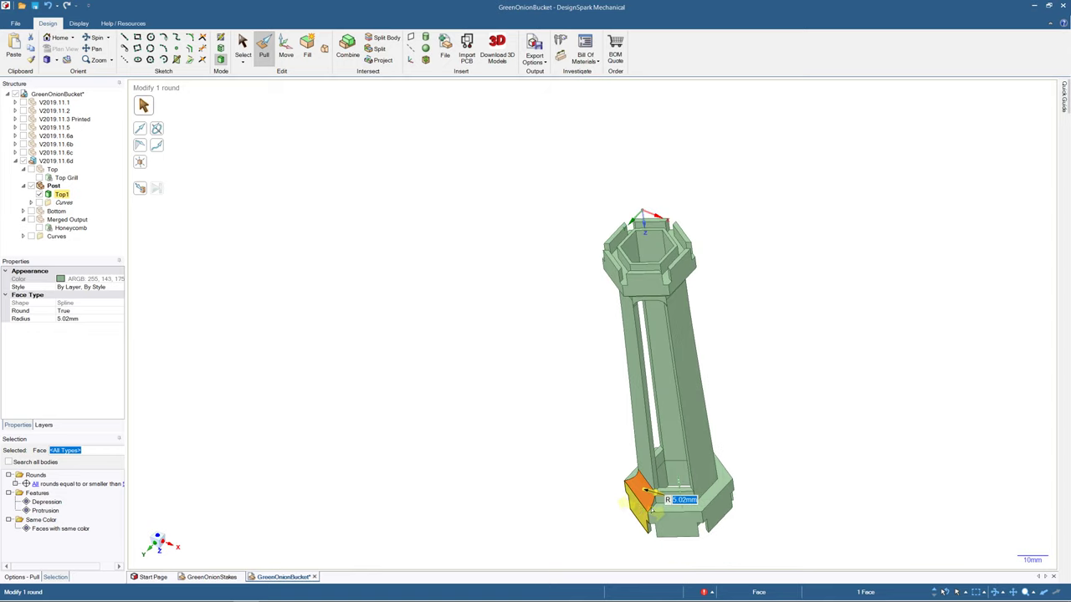
{"action": "scroll", "coordinate": [645, 492], "scroll_direction": "up", "scroll_amount": 5}
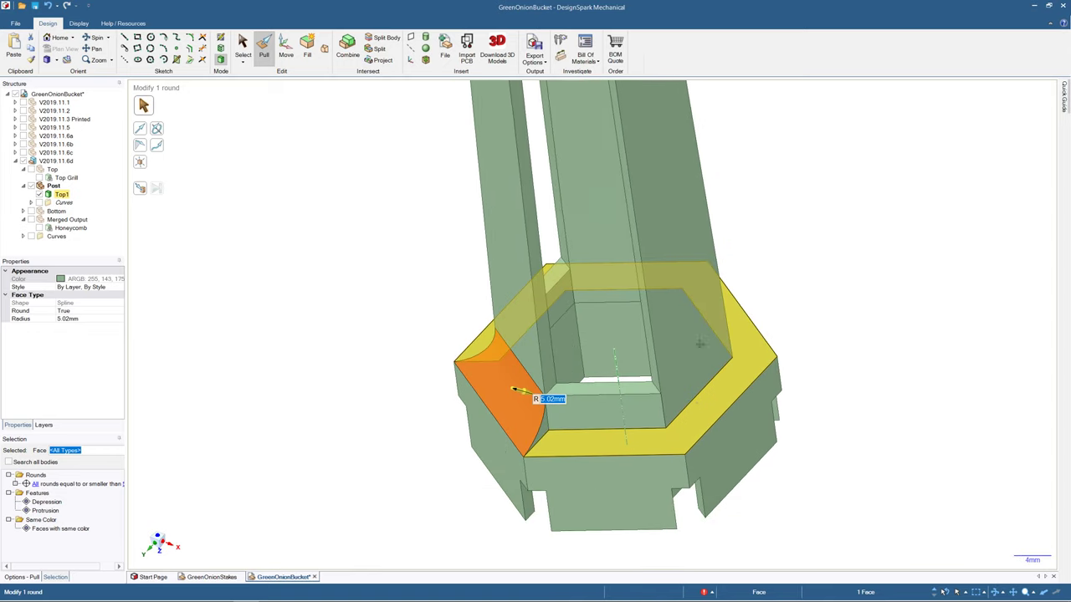
{"action": "scroll", "coordinate": [615, 476], "scroll_direction": "up", "scroll_amount": 3}
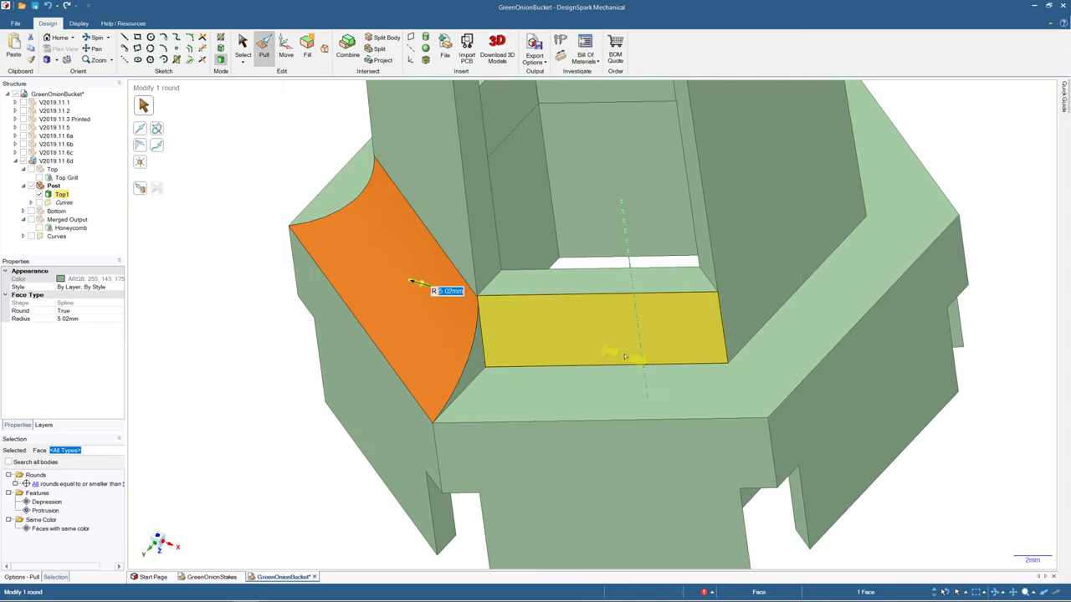
{"action": "scroll", "coordinate": [624, 356], "scroll_direction": "down", "scroll_amount": 7}
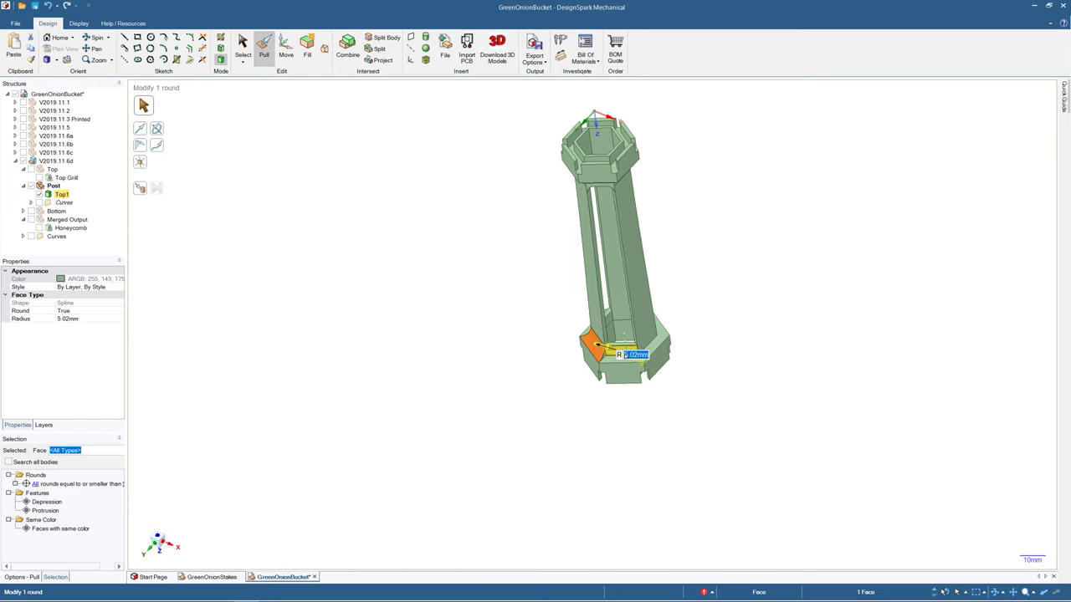
- Undo the last base-edge round and select the narrow sill face of the window opening
{"action": "left_click", "coordinate": [574, 432]}
{"action": "middle_click_drag", "start_coordinate": [607, 408], "coordinate": [615, 358]}
{"action": "scroll", "coordinate": [615, 358], "scroll_direction": "up", "scroll_amount": 5}
{"action": "scroll", "coordinate": [663, 355], "scroll_direction": "up", "scroll_amount": 3}
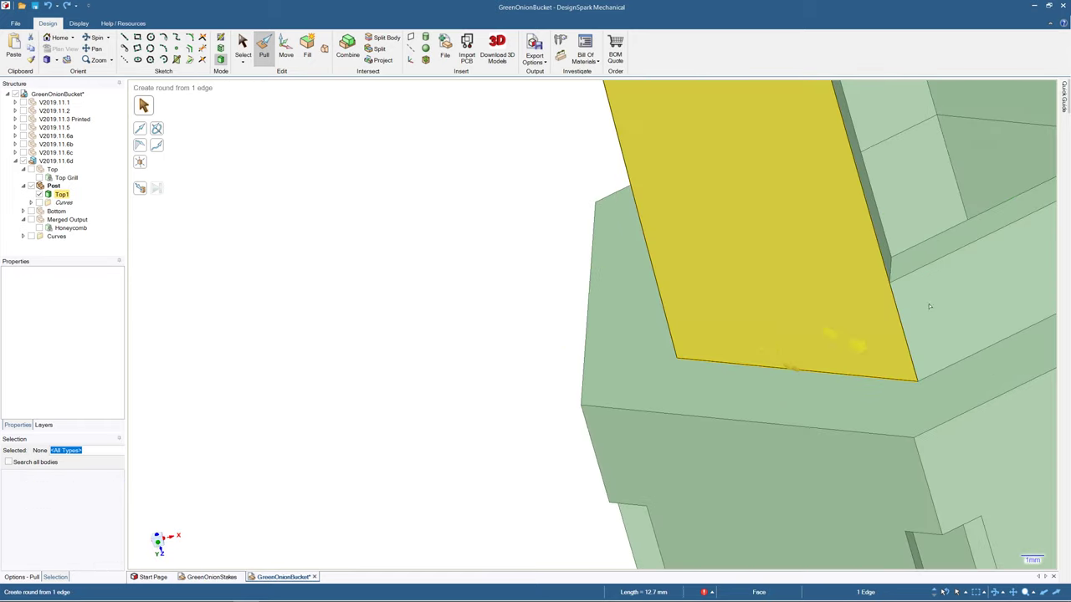
{"action": "left_click", "coordinate": [952, 245]}
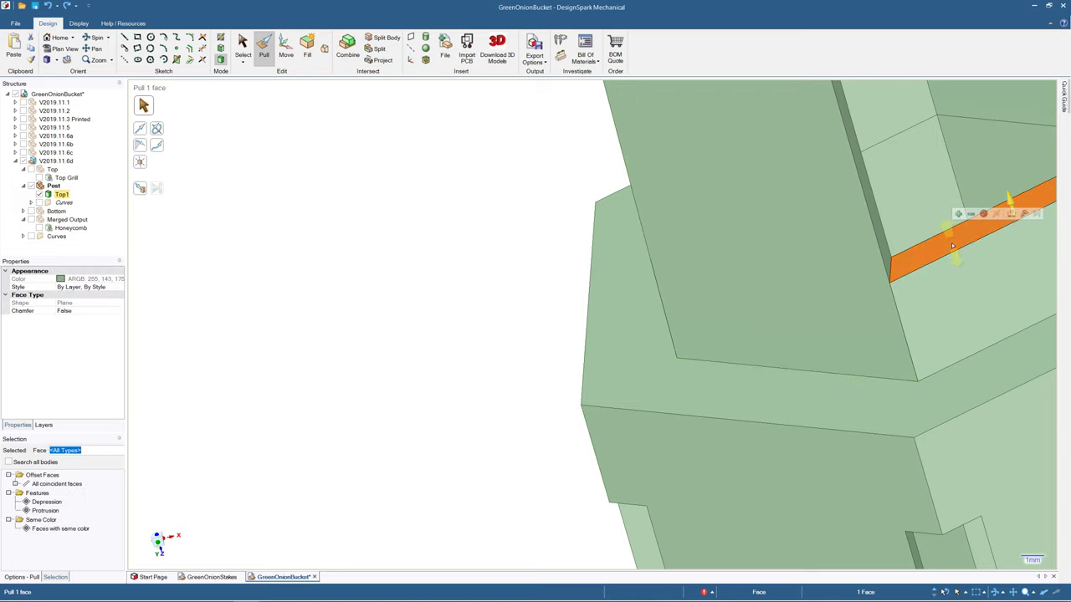
- Remove both corner rounds of the window opening at the end next to the sloped collar
{"action": "scroll", "coordinate": [952, 245], "scroll_direction": "down", "scroll_amount": 3}
{"action": "middle_click_drag", "start_coordinate": [952, 246], "coordinate": [870, 197]}
{"action": "scroll", "coordinate": [920, 224], "scroll_direction": "down", "scroll_amount": 5}
{"action": "scroll", "coordinate": [889, 139], "scroll_direction": "up", "scroll_amount": 6}
{"action": "left_click", "coordinate": [242, 46]}
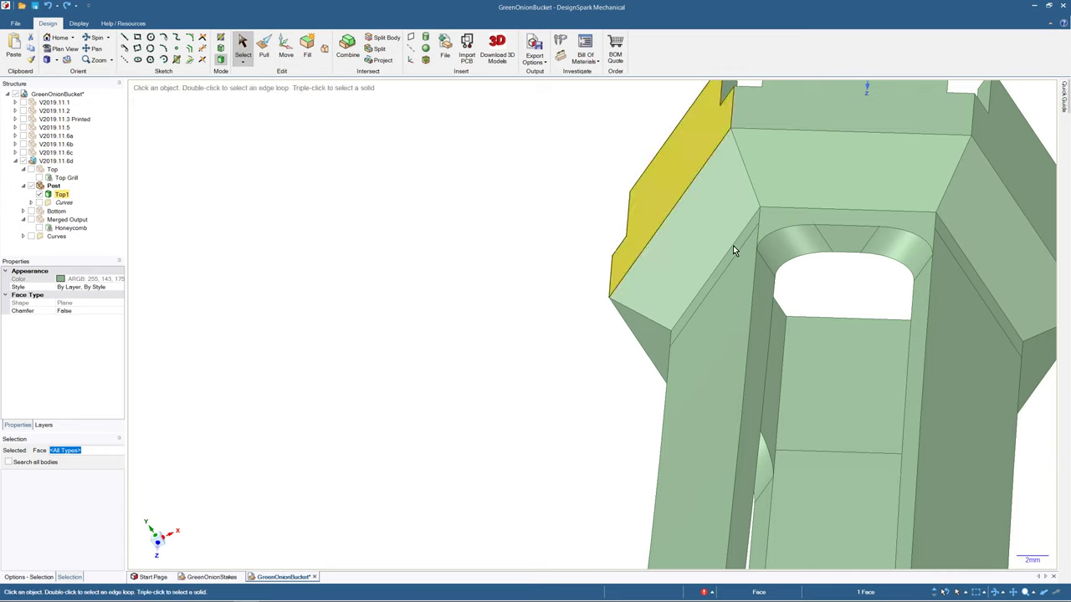
{"action": "left_click", "coordinate": [775, 248]}
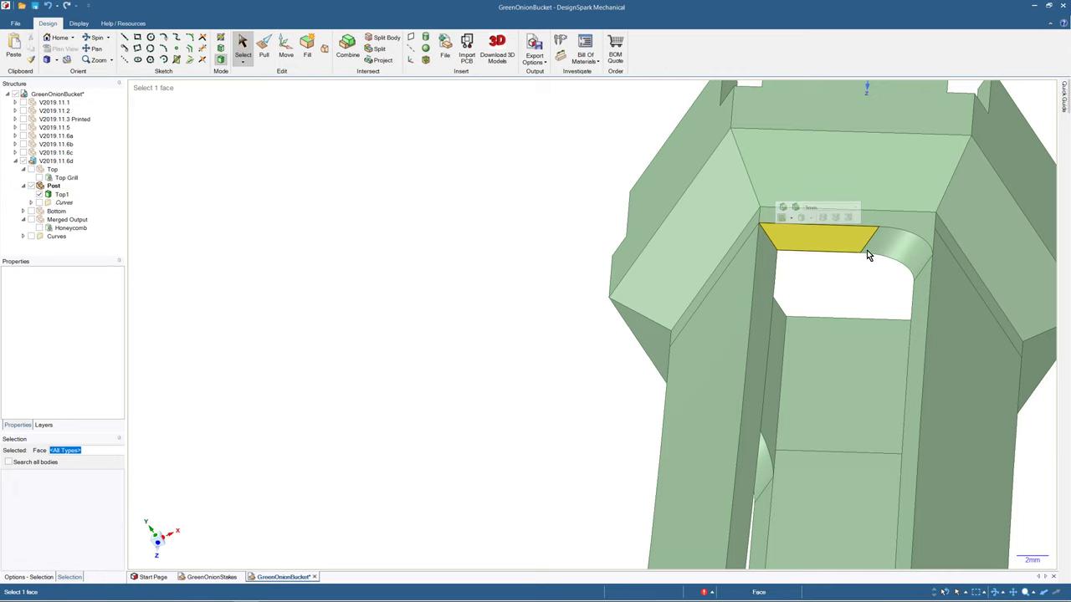
{"action": "left_click", "coordinate": [893, 247]}
{"action": "key", "text": "Delete"}
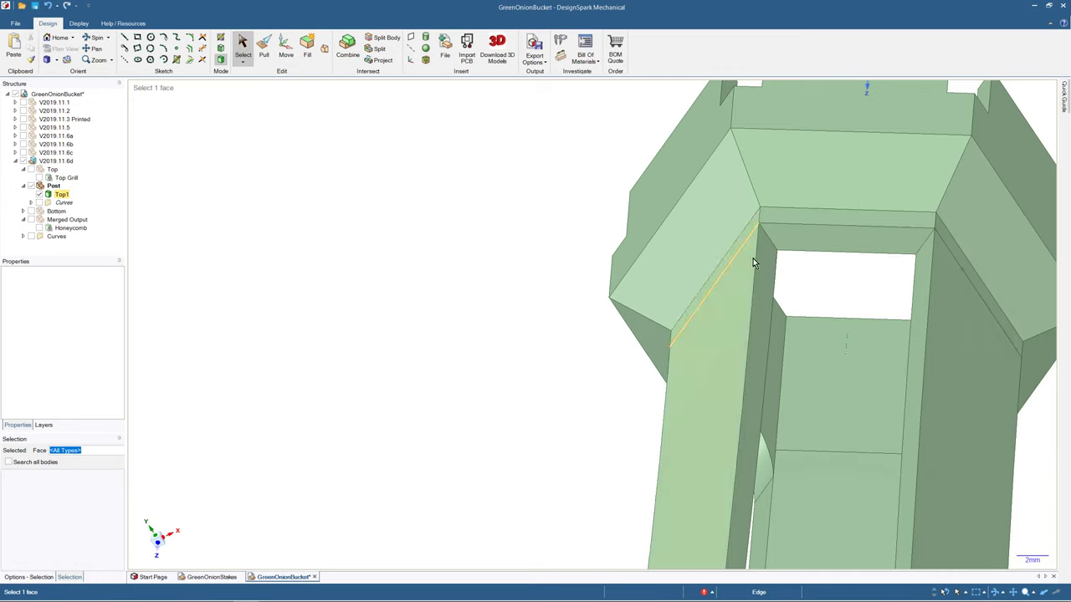
- Remove one 3 mm corner round of the next window opening beside the sloped collar, and try to remove the other
{"action": "middle_click_drag", "start_coordinate": [854, 352], "coordinate": [925, 307]}
{"action": "scroll", "coordinate": [908, 376], "scroll_direction": "up", "scroll_amount": 3}
{"action": "scroll", "coordinate": [916, 379], "scroll_direction": "down", "scroll_amount": 5}
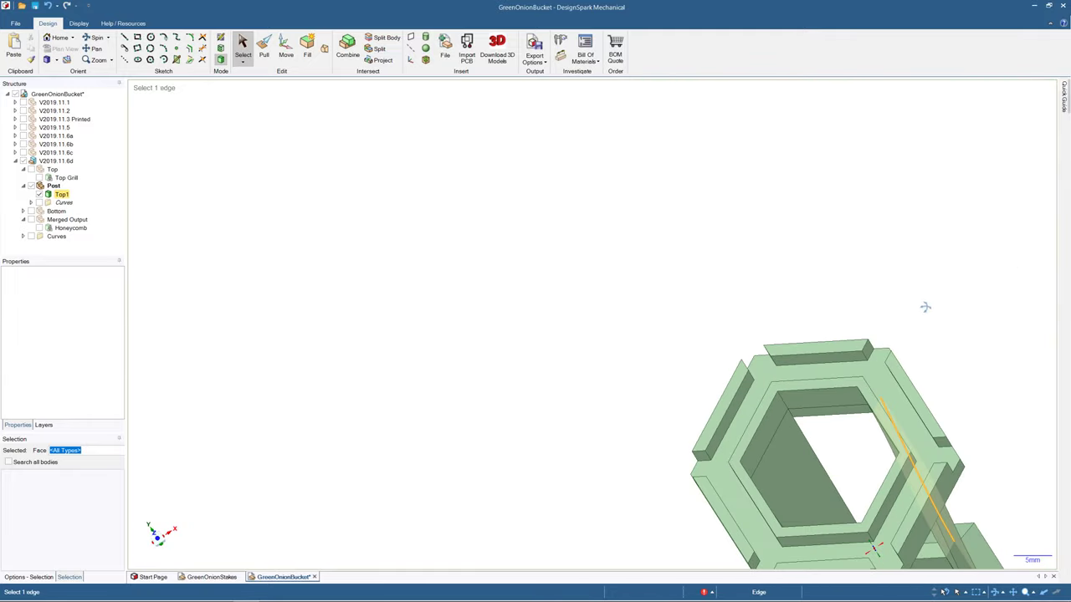
{"action": "scroll", "coordinate": [874, 548], "scroll_direction": "down", "scroll_amount": 6}
{"action": "middle_click_drag", "start_coordinate": [879, 548], "coordinate": [905, 545]}
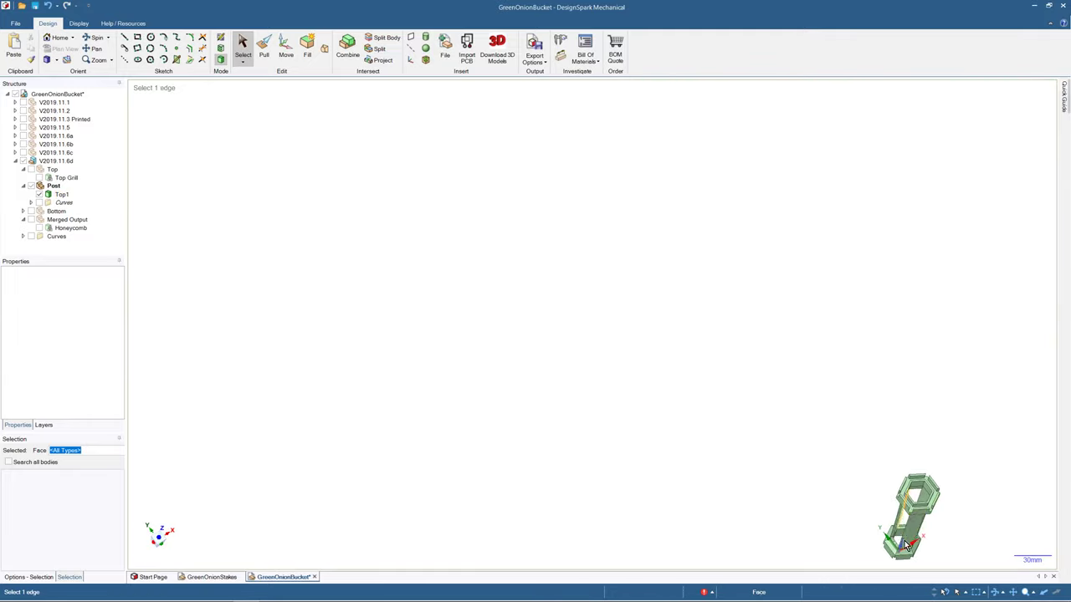
{"action": "scroll", "coordinate": [905, 546], "scroll_direction": "up", "scroll_amount": 6}
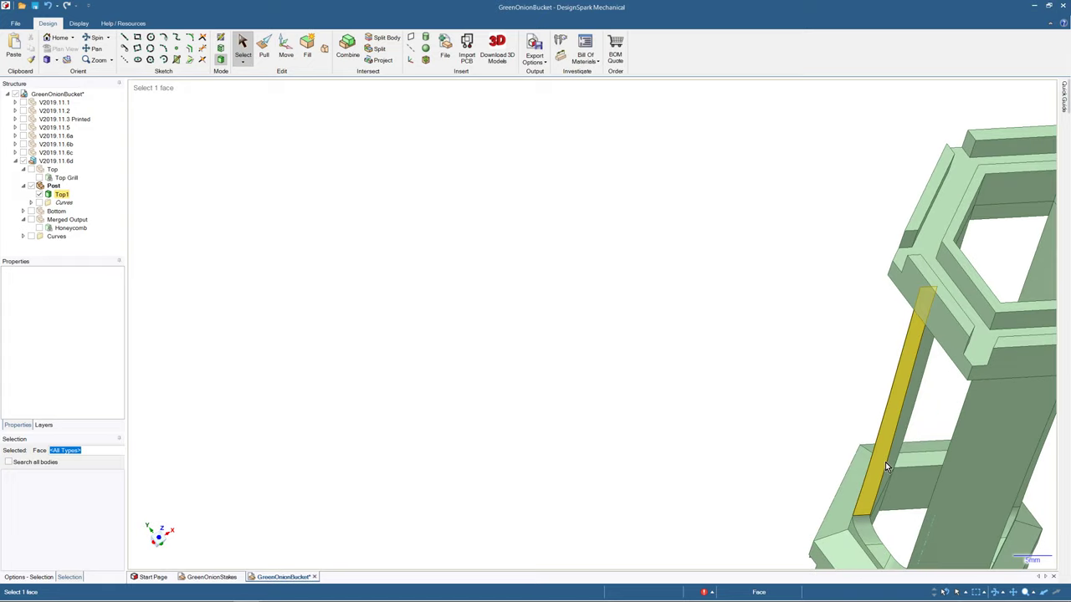
{"action": "middle_click_drag", "start_coordinate": [885, 462], "coordinate": [425, 337], "text": "shift"}
{"action": "scroll", "coordinate": [404, 389], "scroll_direction": "up", "scroll_amount": 2}
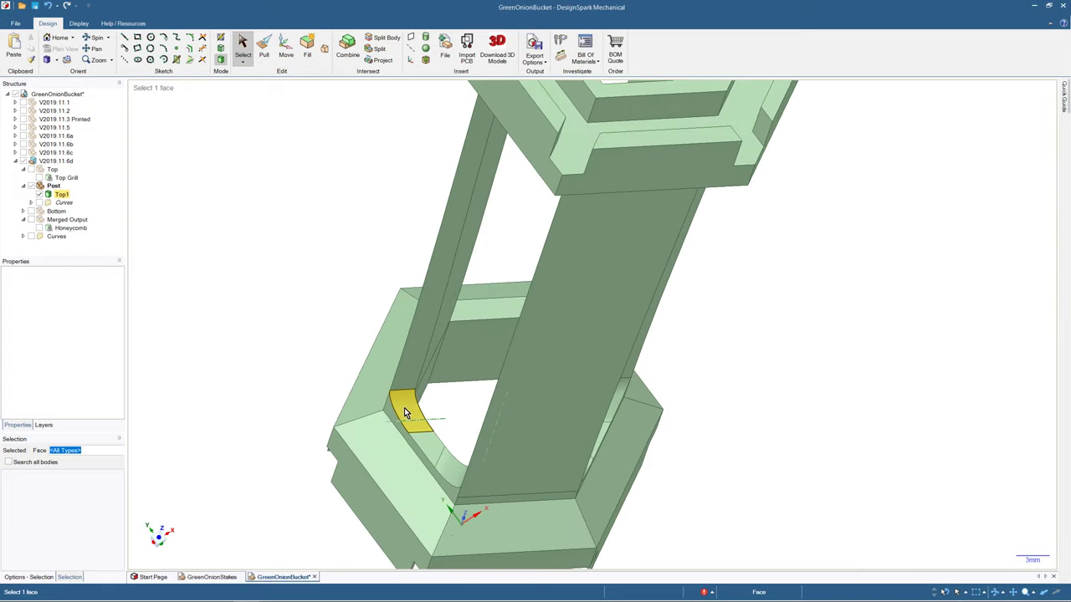
{"action": "left_click", "coordinate": [404, 407]}
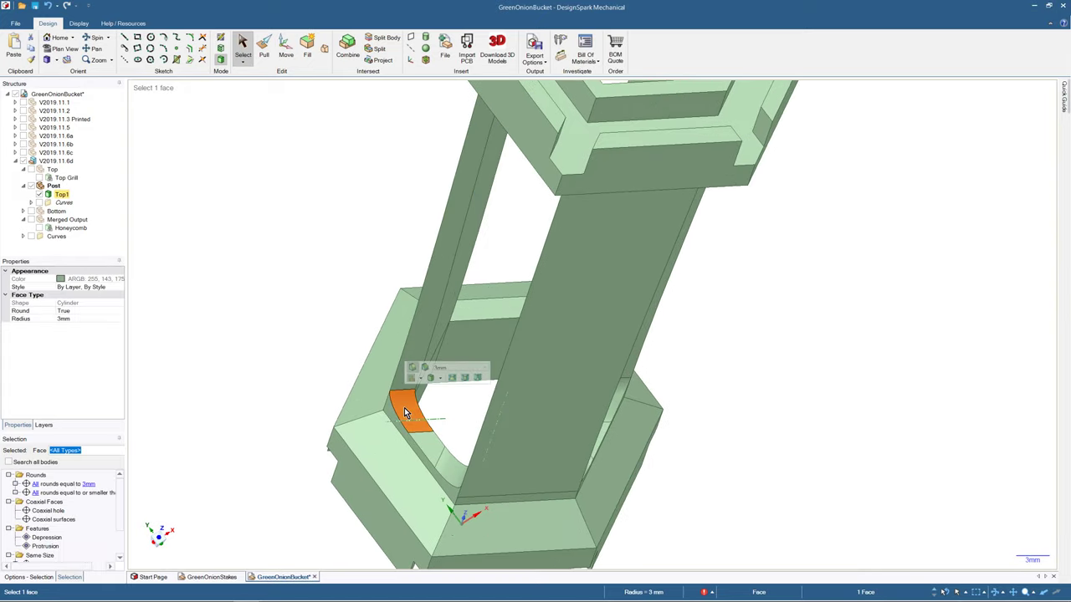
{"action": "left_click", "coordinate": [450, 468]}
{"action": "key", "text": "Escape"}
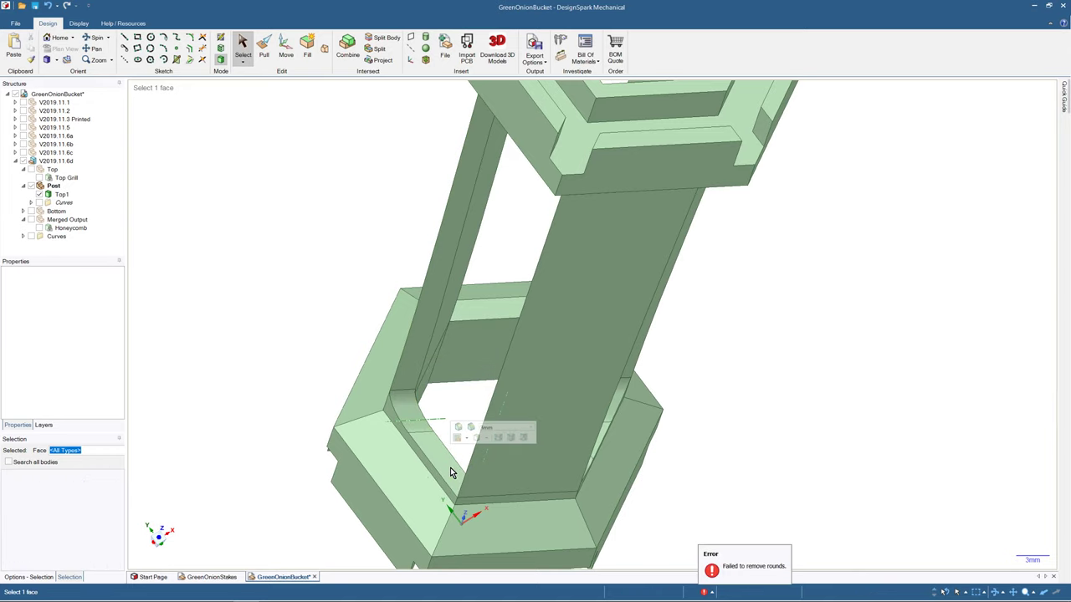
{"action": "left_click", "coordinate": [414, 422]}
{"action": "left_click", "coordinate": [403, 410]}
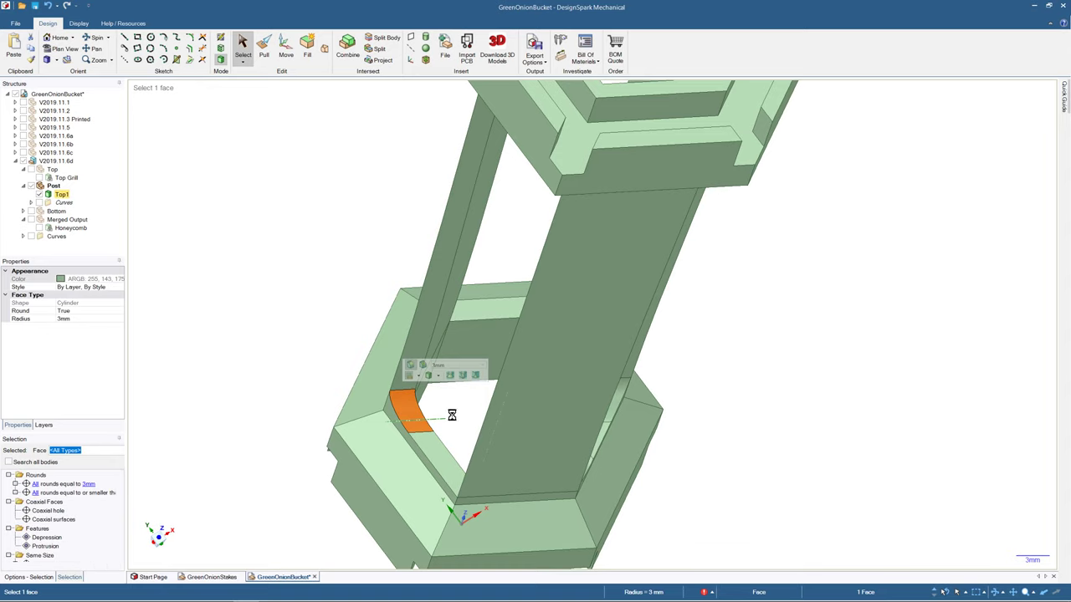
- Remove both corner rounds of the third window opening at the sloped collar end
{"action": "middle_click_drag", "start_coordinate": [497, 411], "coordinate": [542, 435]}
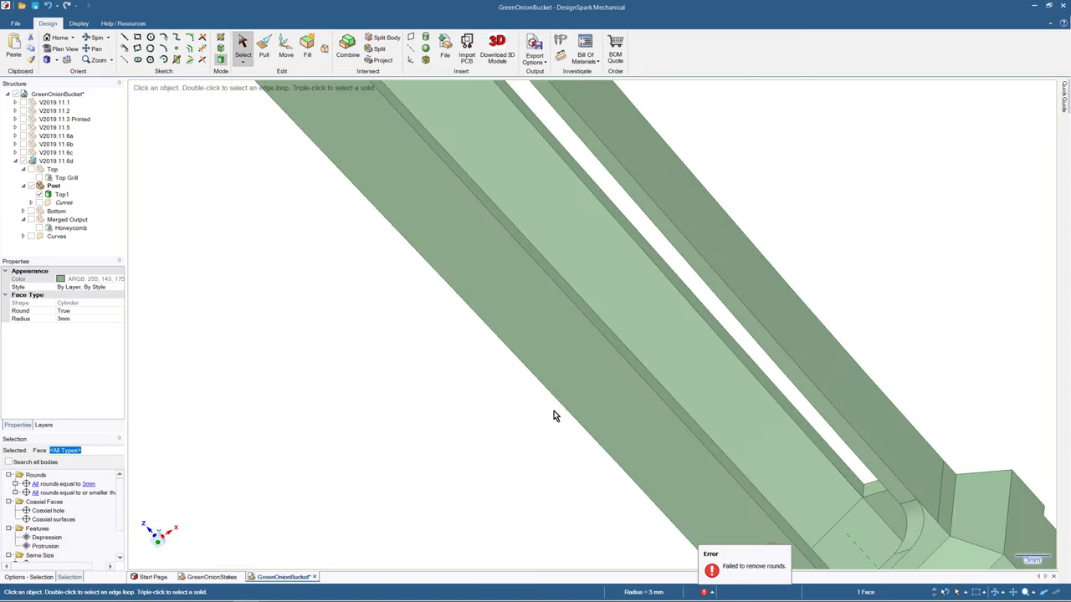
{"action": "scroll", "coordinate": [619, 450], "scroll_direction": "down", "scroll_amount": 4}
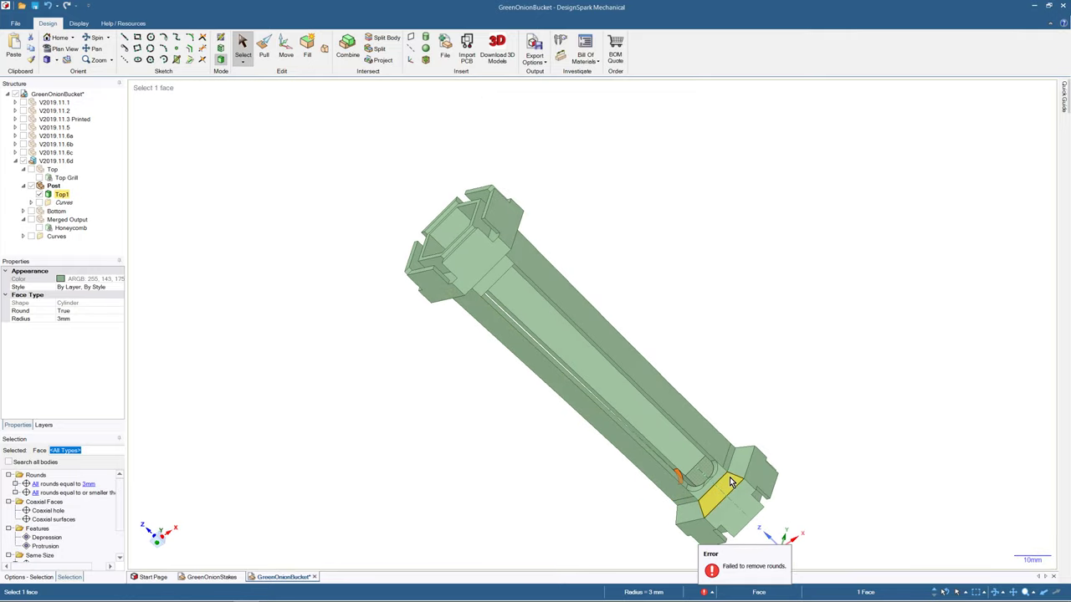
{"action": "left_click", "coordinate": [704, 473]}
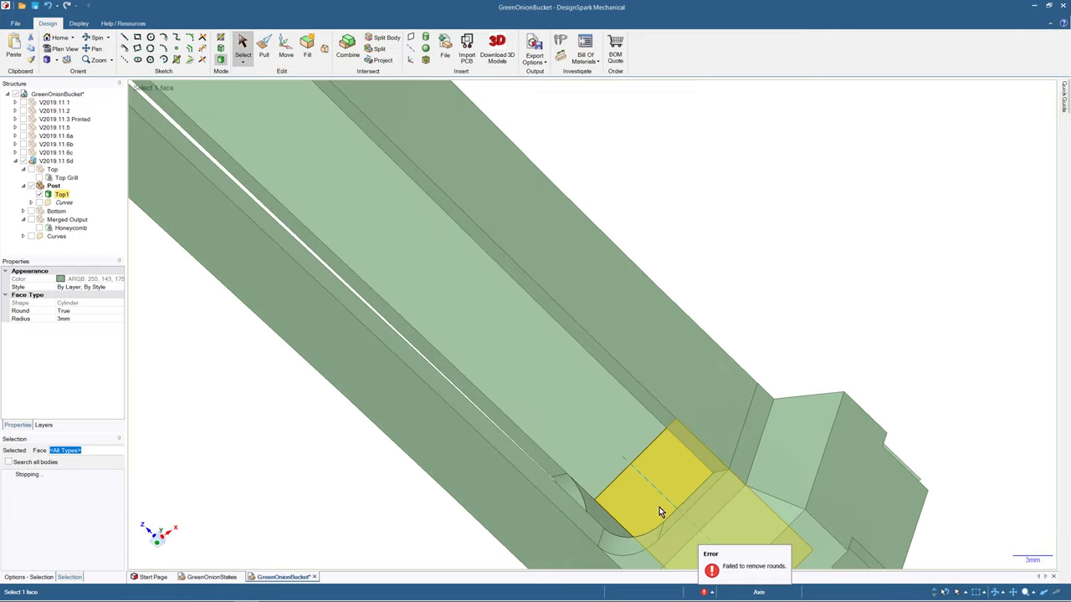
{"action": "left_click", "coordinate": [627, 550]}
{"action": "key", "text": "Delete"}
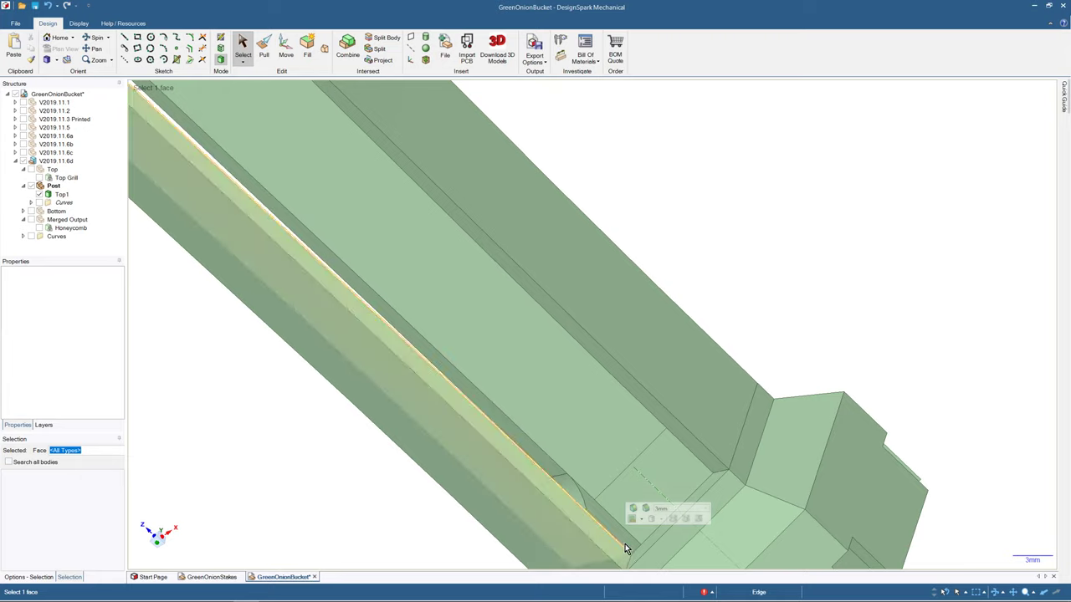
- Try to remove the remaining 3 mm corner round at the sloped collar and to set its radius to 1 mm
{"action": "middle_click_drag", "start_coordinate": [626, 545], "coordinate": [737, 505]}
{"action": "scroll", "coordinate": [647, 520], "scroll_direction": "down", "scroll_amount": 8}
{"action": "scroll", "coordinate": [558, 548], "scroll_direction": "up", "scroll_amount": 5}
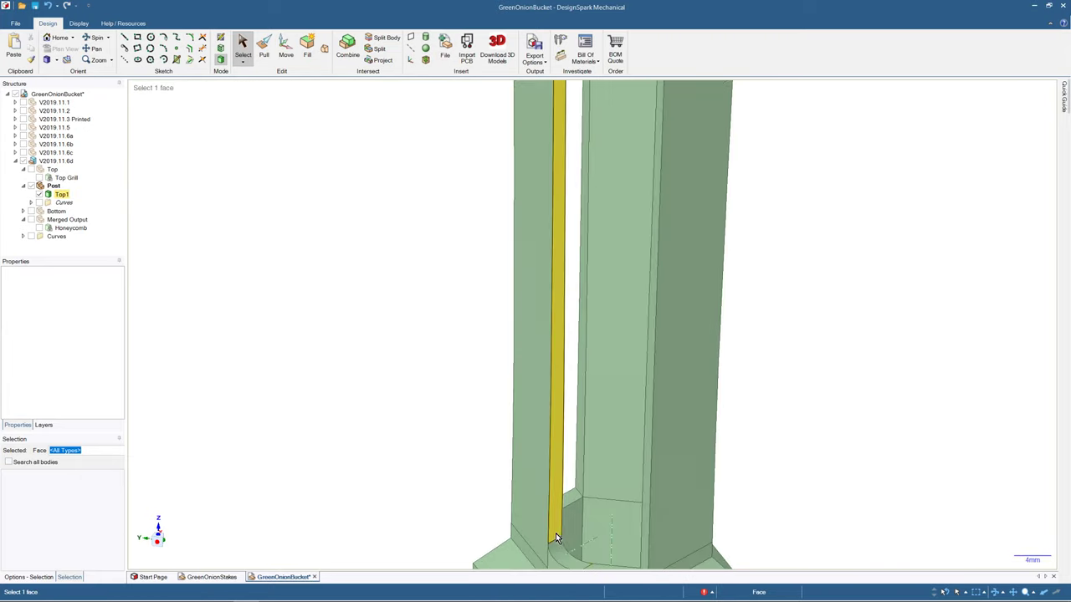
{"action": "left_click", "coordinate": [558, 551]}
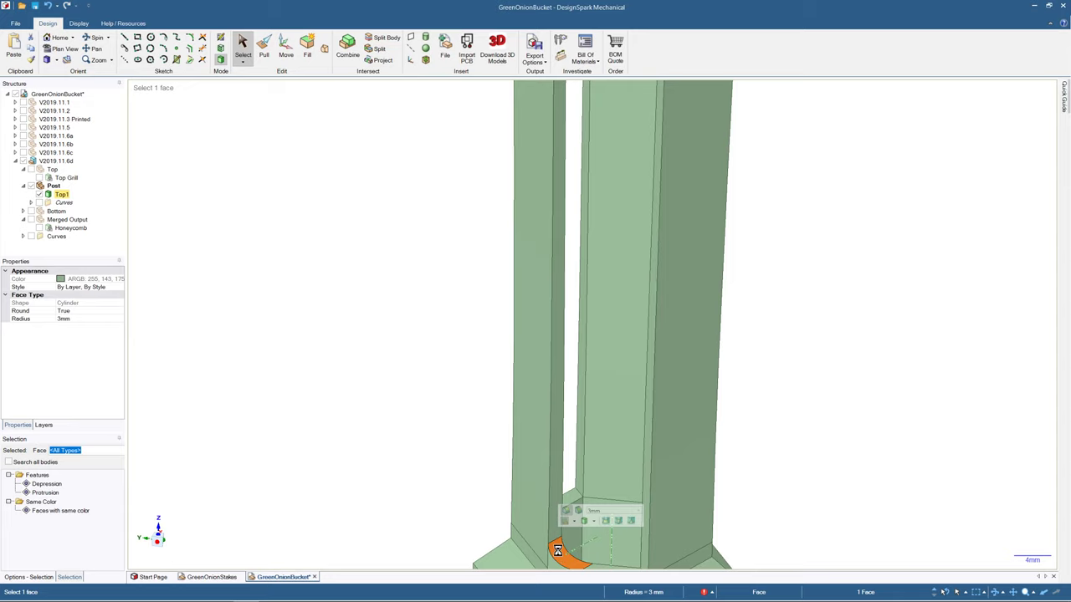
{"action": "left_click", "coordinate": [624, 508]}
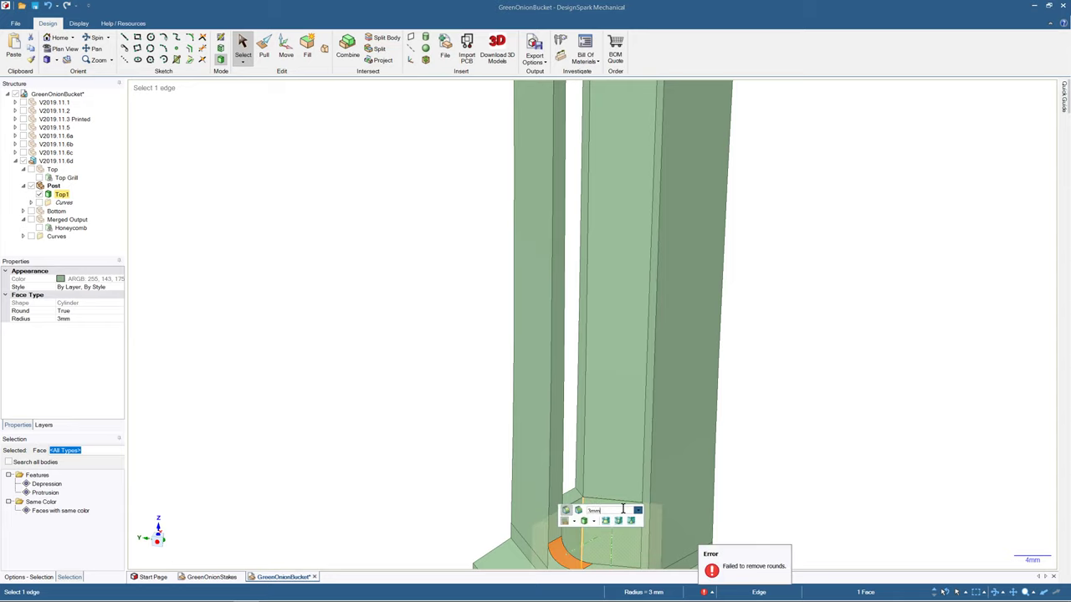
{"action": "type", "text": "1"}
{"action": "key", "text": "Return"}
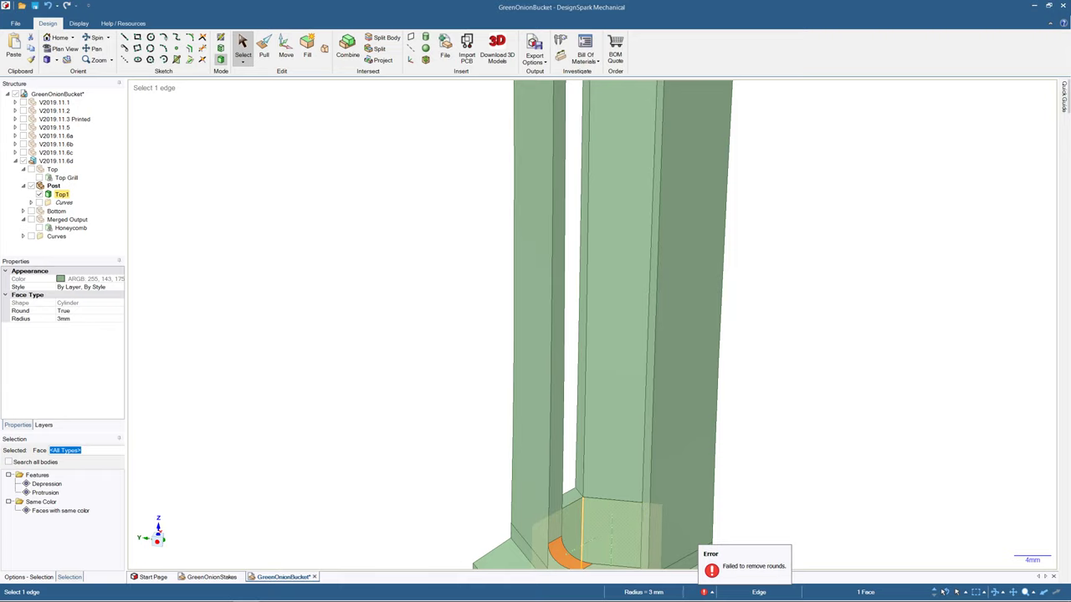
- Pull the remaining corner round at the sloped collar to a radius of about 3.4 mm
{"action": "mouse_move", "coordinate": [650, 434]}
{"action": "middle_mouse_down"}
{"action": "mouse_move", "coordinate": [659, 345]}
{"action": "mouse_move", "coordinate": [658, 354]}
{"action": "middle_mouse_up"}
{"action": "key", "text": "p"}
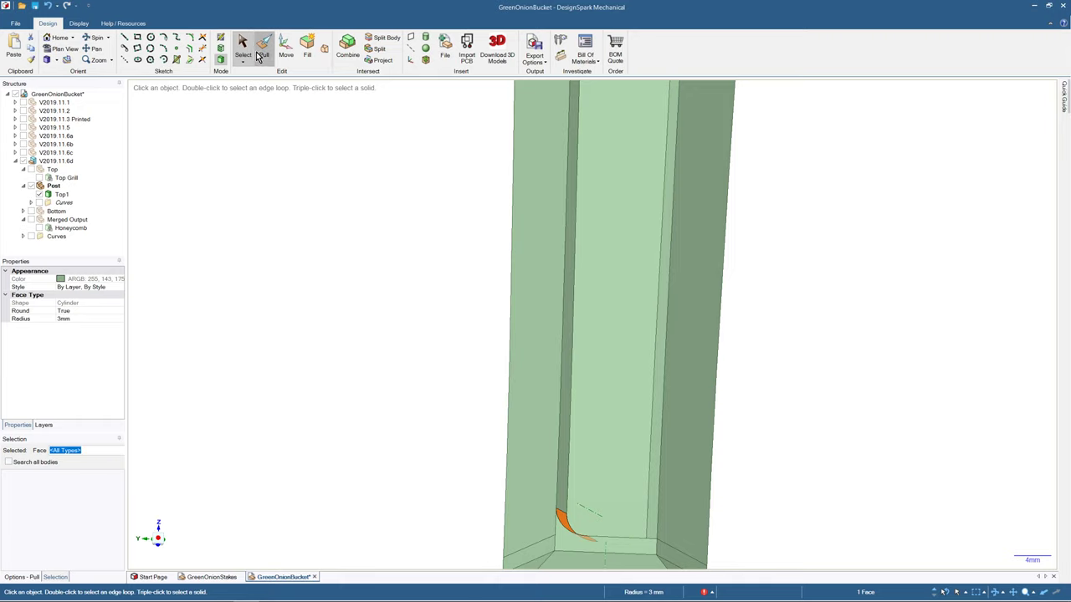
{"action": "left_click", "coordinate": [561, 521]}
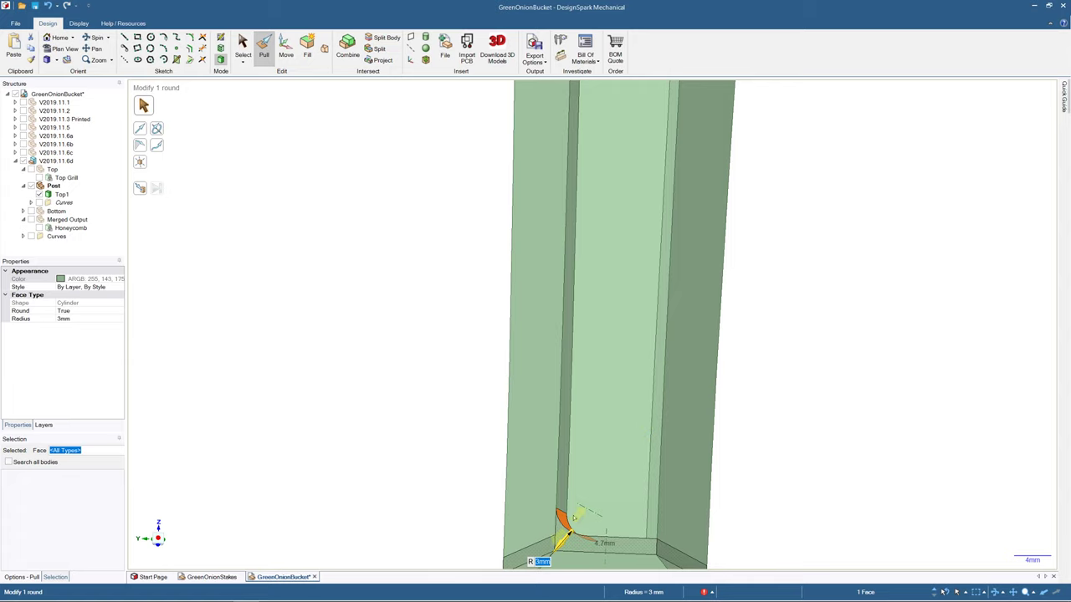
{"action": "left_click_drag", "start_coordinate": [622, 468], "coordinate": [625, 465]}
- Examine the window opening sills around the sloped collar and select a narrow sill face there
{"action": "scroll", "coordinate": [623, 467], "scroll_direction": "down", "scroll_amount": 5}
{"action": "middle_click_drag", "start_coordinate": [623, 469], "coordinate": [619, 544]}
{"action": "middle_click_drag", "start_coordinate": [595, 504], "coordinate": [544, 502]}
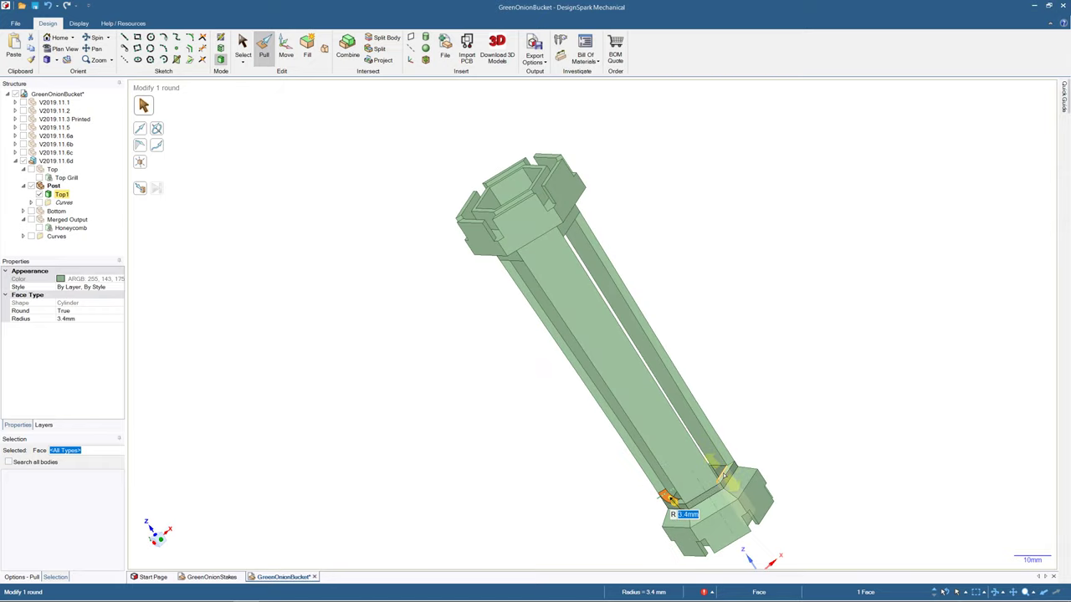
{"action": "left_click", "coordinate": [725, 473]}
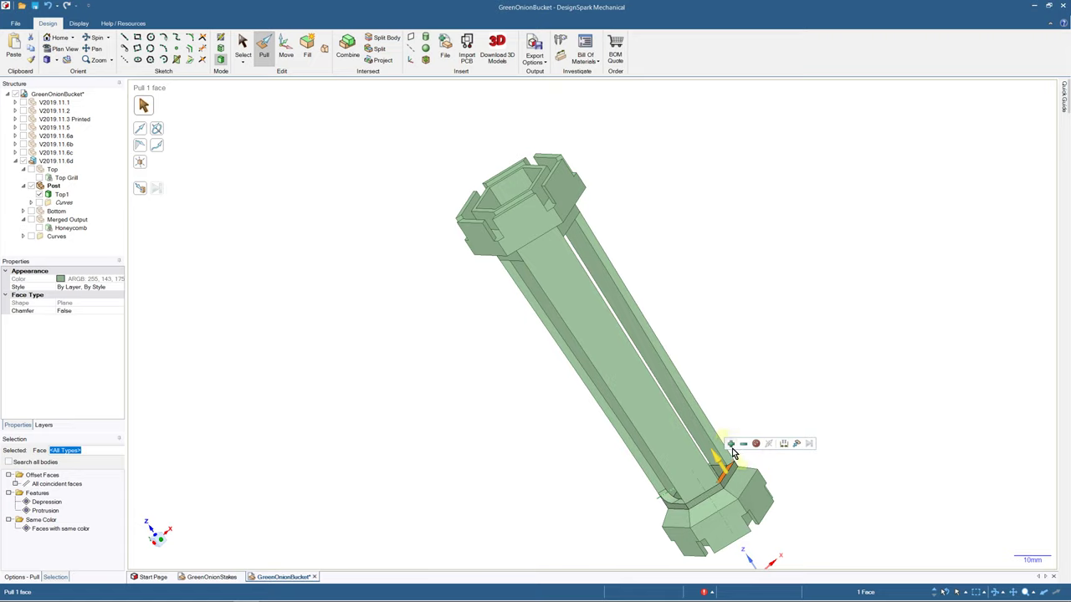
{"action": "scroll", "coordinate": [718, 524], "scroll_direction": "down", "scroll_amount": 4}
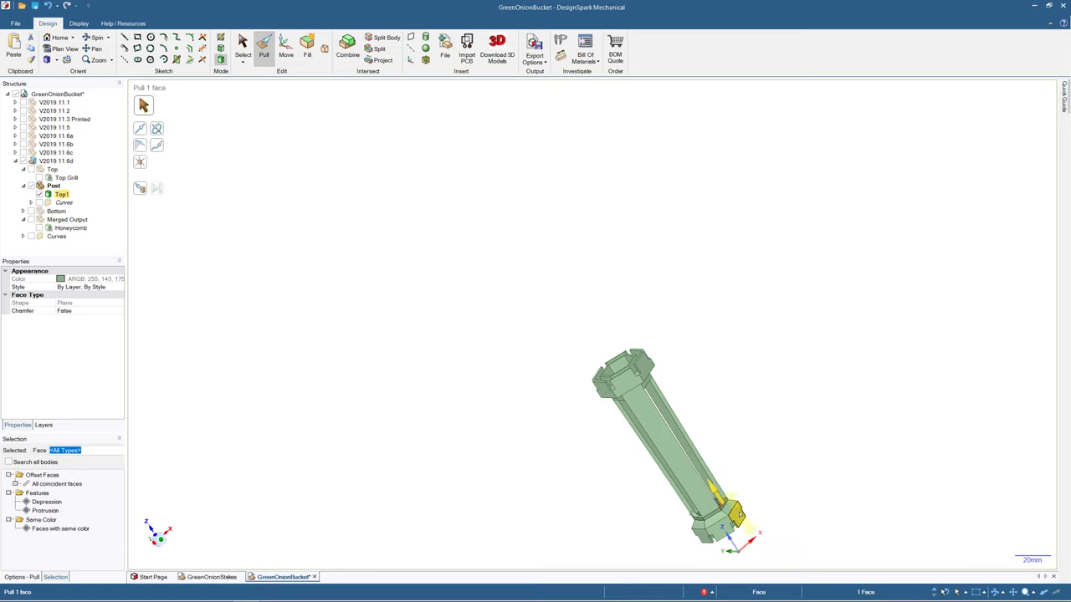
{"action": "middle_click_drag", "start_coordinate": [726, 513], "coordinate": [543, 292], "text": "shift"}
{"action": "scroll", "coordinate": [542, 373], "scroll_direction": "down", "scroll_amount": 2}
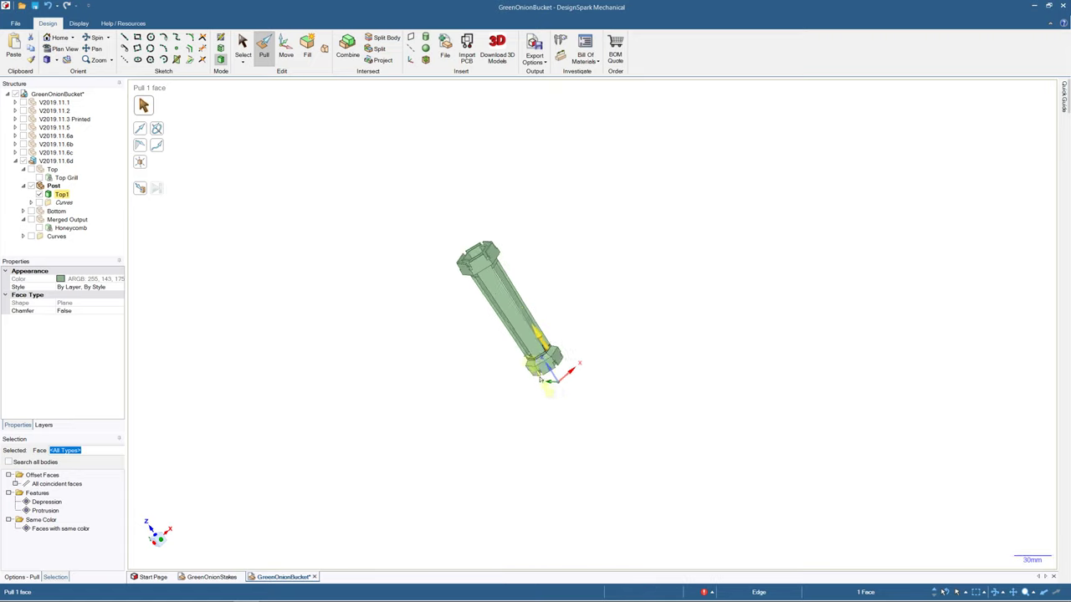
{"action": "scroll", "coordinate": [543, 373], "scroll_direction": "up", "scroll_amount": 6}
{"action": "middle_click_drag", "start_coordinate": [548, 373], "coordinate": [647, 335]}
{"action": "middle_click_drag", "start_coordinate": [465, 332], "coordinate": [501, 315]}
{"action": "middle_click_drag", "start_coordinate": [435, 312], "coordinate": [418, 373]}
{"action": "left_click", "coordinate": [386, 301]}
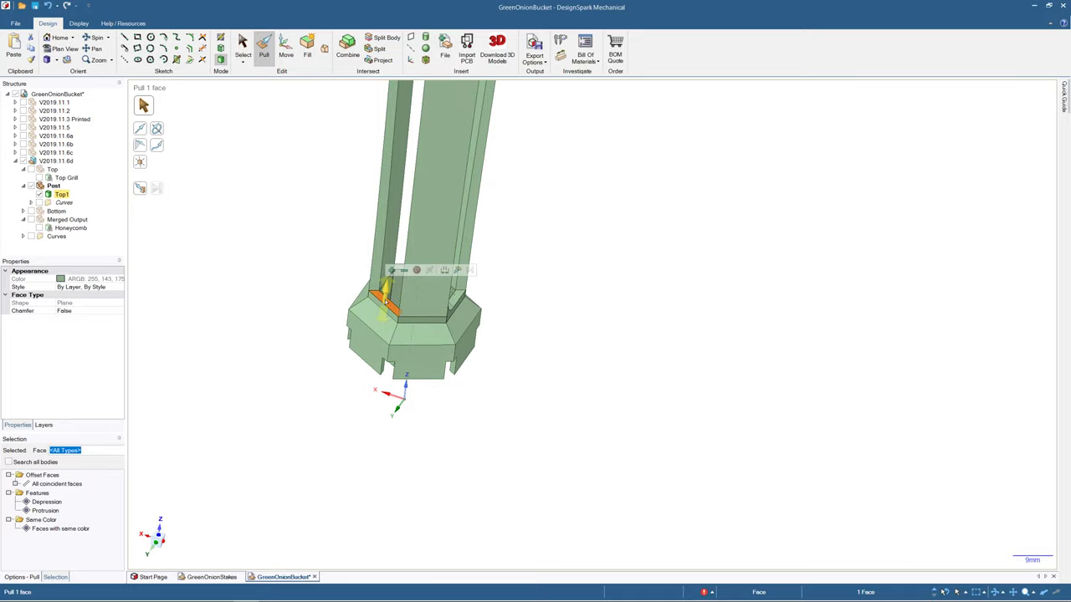
- Sketch a rectangle about 36 × 36 mm around the hexagonal ring, on the plane of the selected window sill face
{"action": "left_click", "coordinate": [56, 52]}
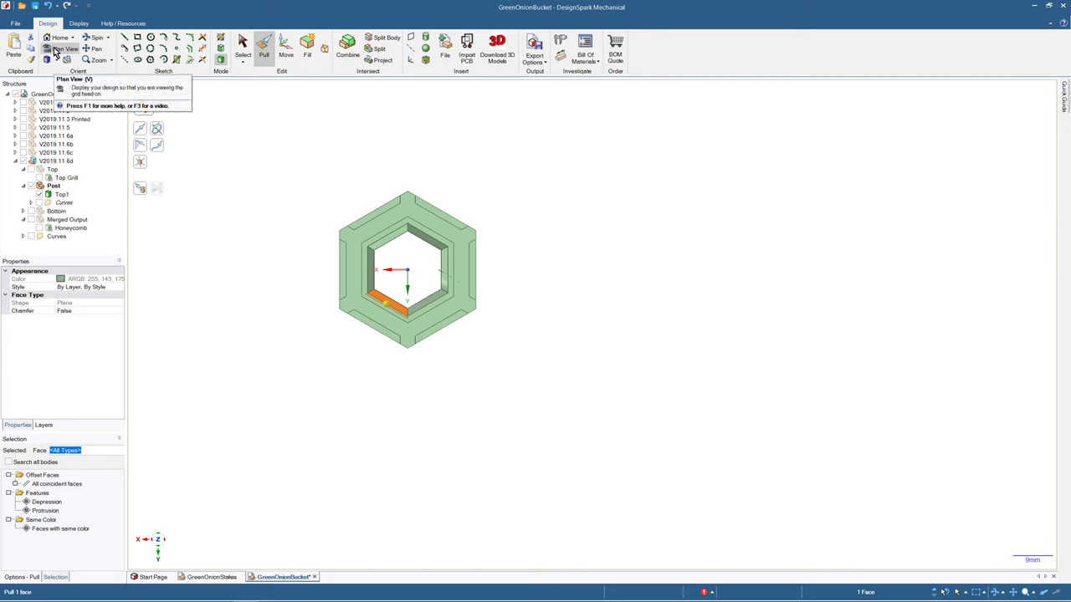
{"action": "left_click", "coordinate": [126, 66]}
{"action": "scroll", "coordinate": [388, 283], "scroll_direction": "up", "scroll_amount": 3}
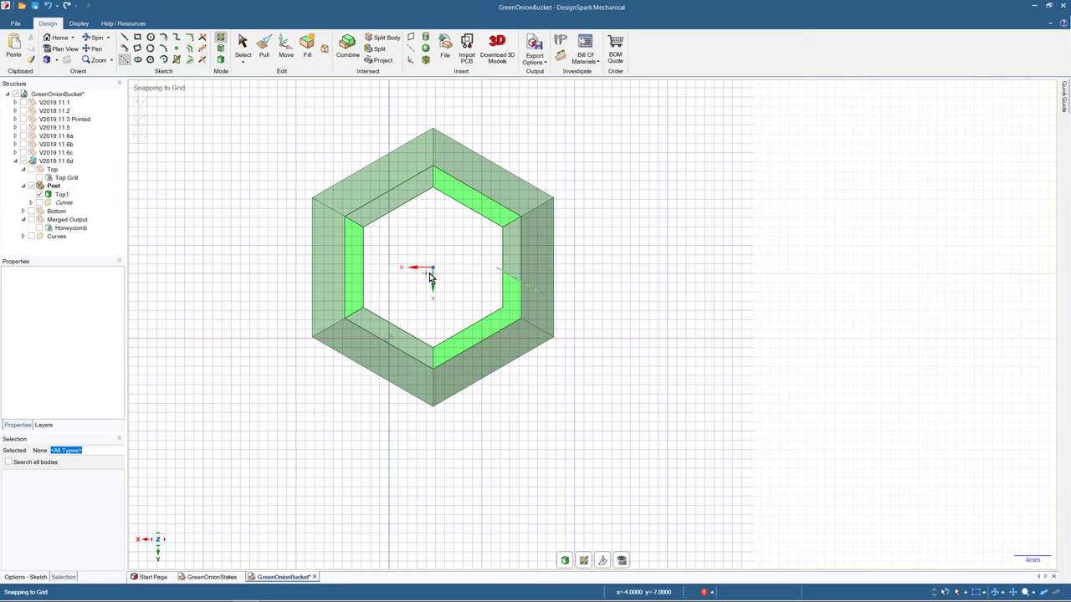
{"action": "left_click", "coordinate": [137, 39]}
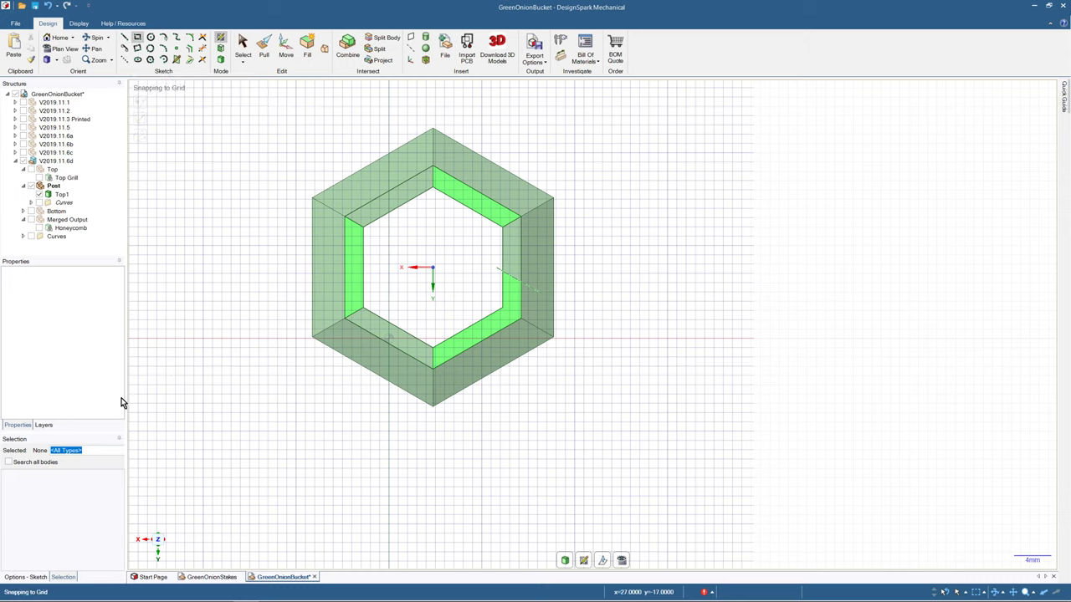
{"action": "left_click", "coordinate": [46, 578]}
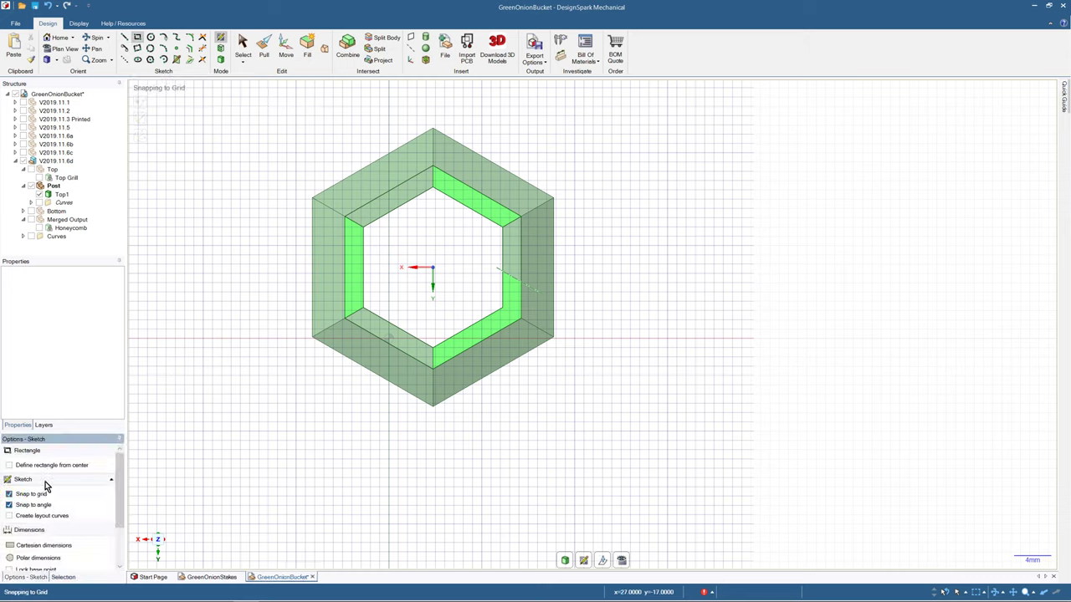
{"action": "left_click", "coordinate": [278, 107]}
{"action": "left_click", "coordinate": [610, 443]}
{"action": "key", "text": "Escape"}
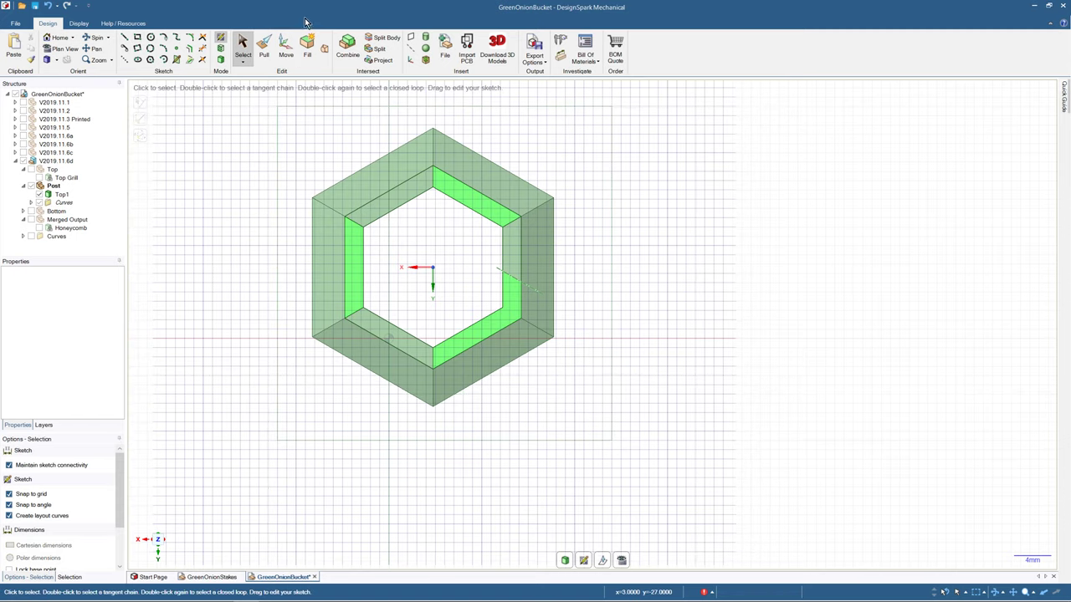
- Return to 3D and try to split the Top1 body, using the sketched rectangle as the intended cutter
{"action": "left_click", "coordinate": [266, 50]}
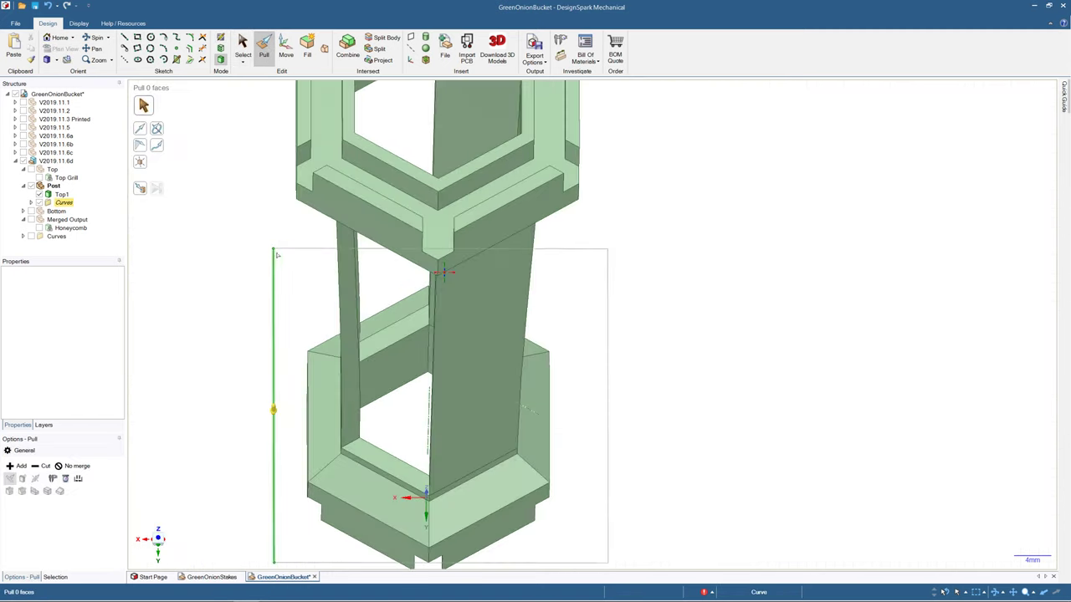
{"action": "middle_click_drag", "start_coordinate": [531, 391], "coordinate": [534, 256]}
{"action": "scroll", "coordinate": [517, 385], "scroll_direction": "down", "scroll_amount": 1}
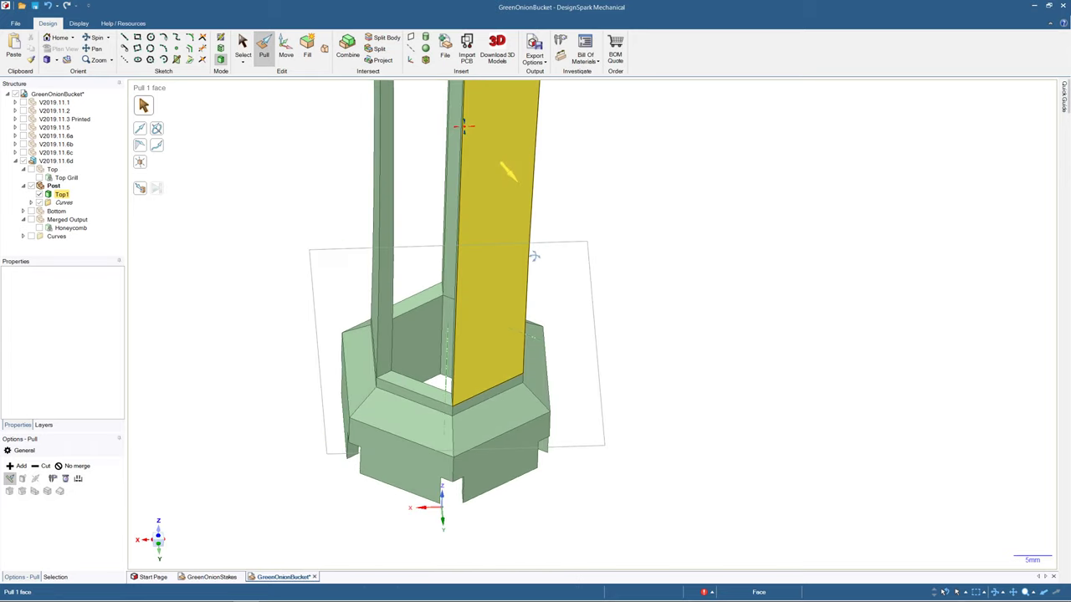
{"action": "left_click", "coordinate": [385, 38]}
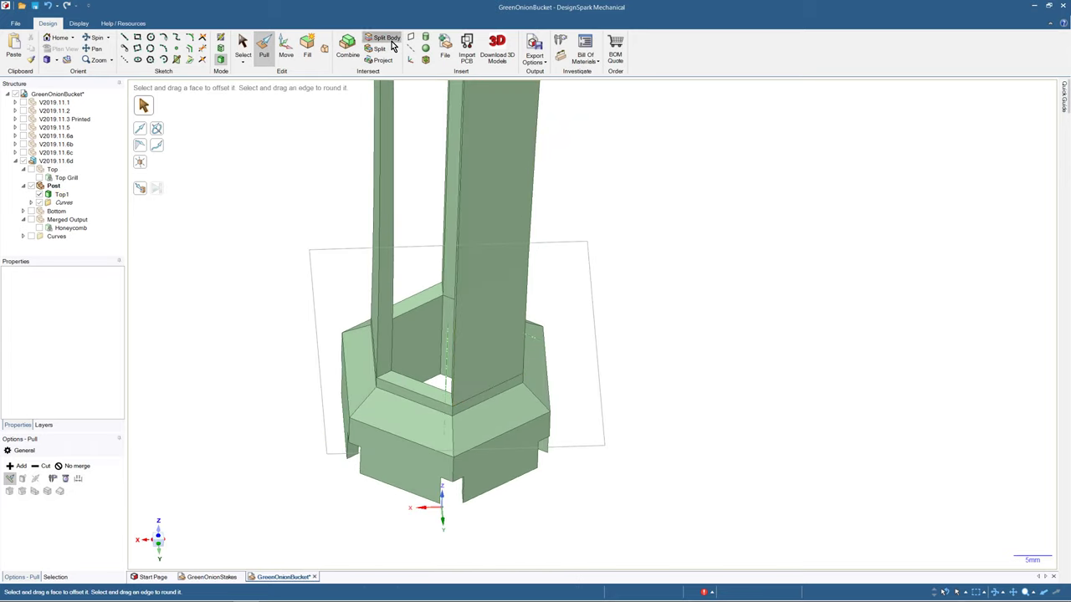
{"action": "left_click", "coordinate": [506, 186]}
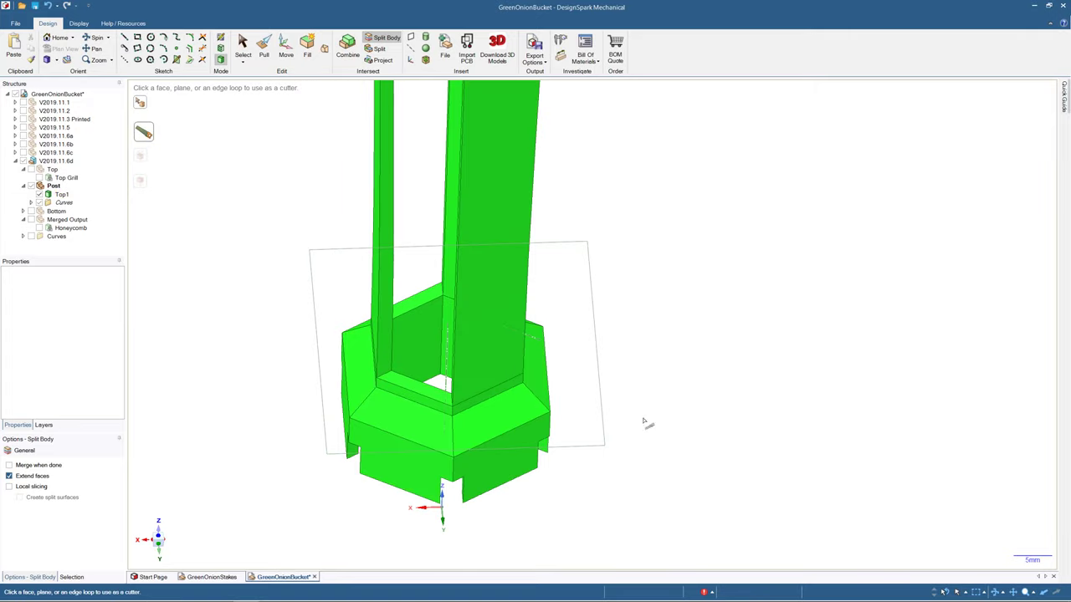
{"action": "left_click", "coordinate": [241, 42]}
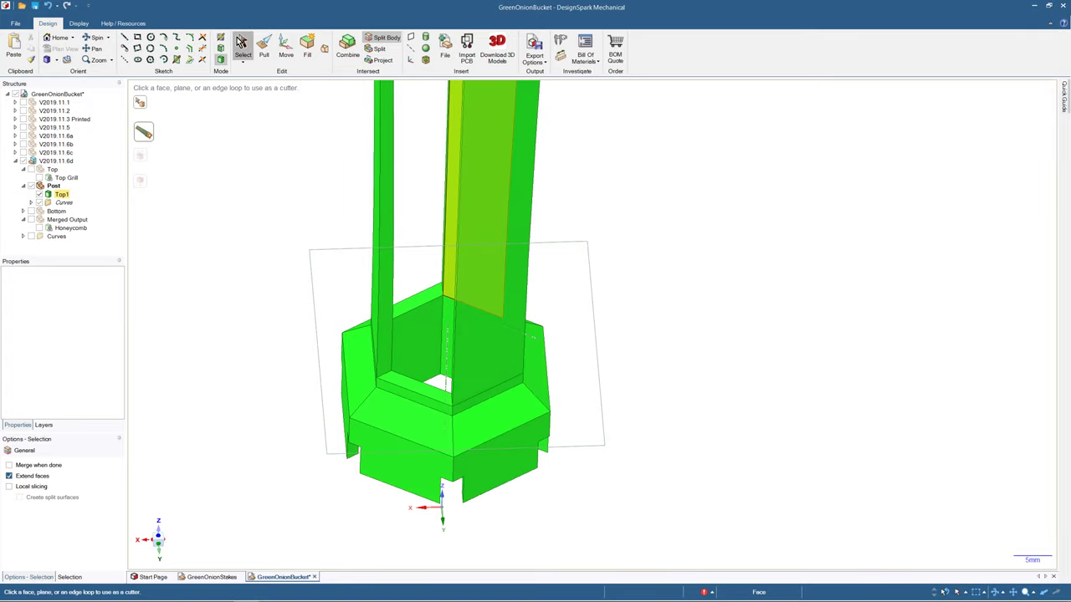
- Retrace the 36 × 36 mm rectangle on the existing outline around the ring and try to turn it into a face with Pull
{"action": "left_click", "coordinate": [137, 37]}
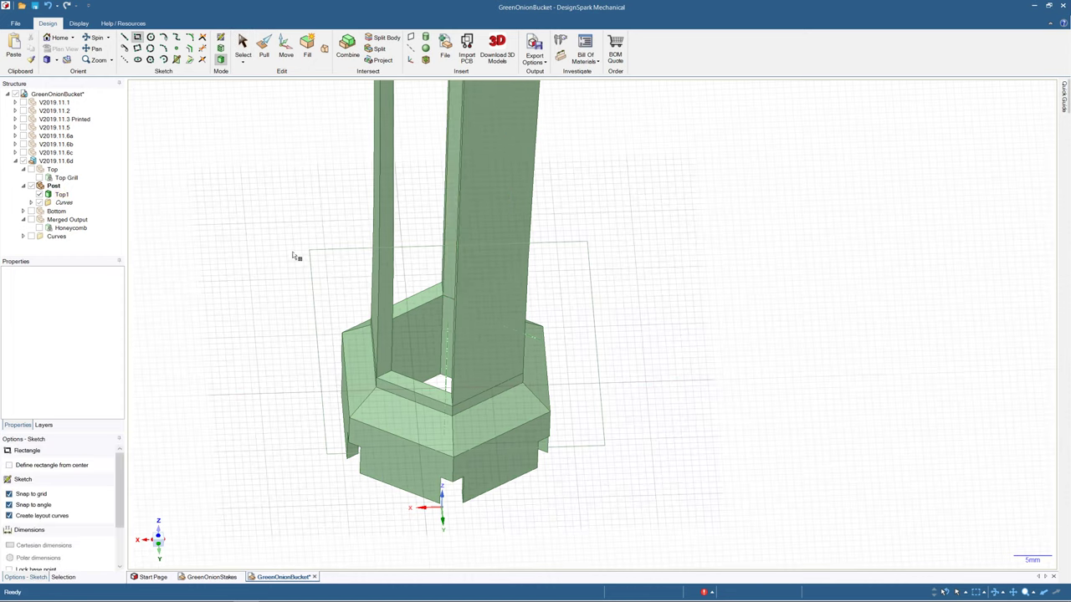
{"action": "left_click", "coordinate": [343, 251]}
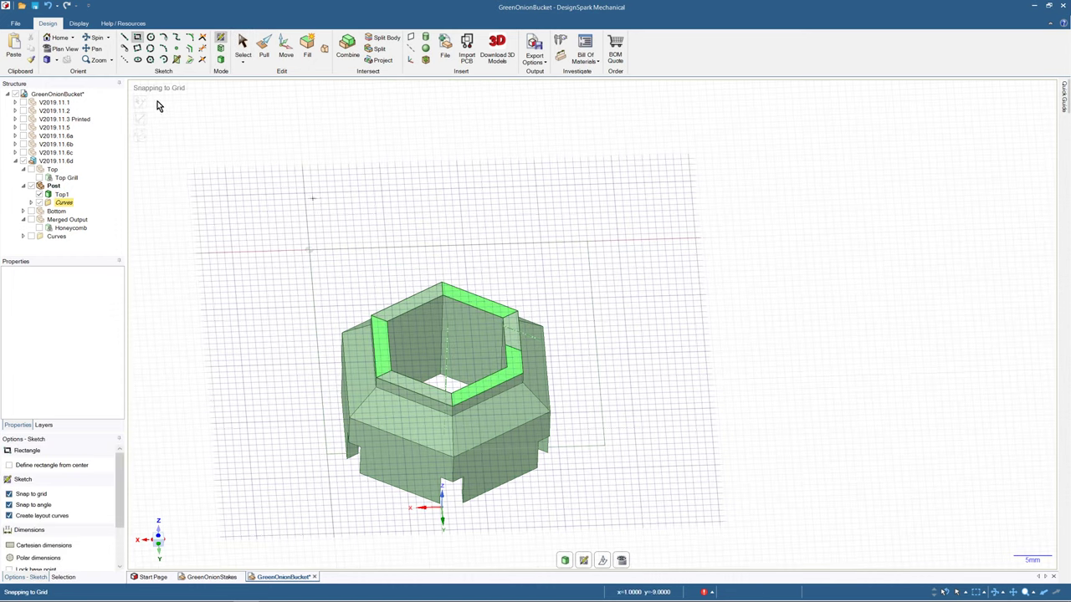
{"action": "left_click", "coordinate": [59, 48]}
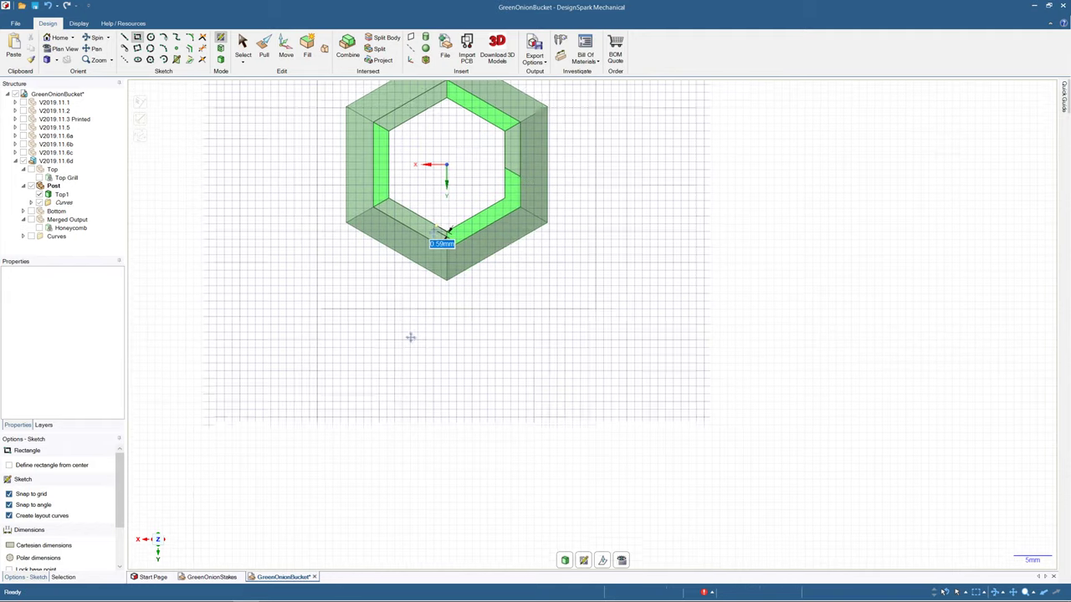
{"action": "left_click", "coordinate": [220, 251]}
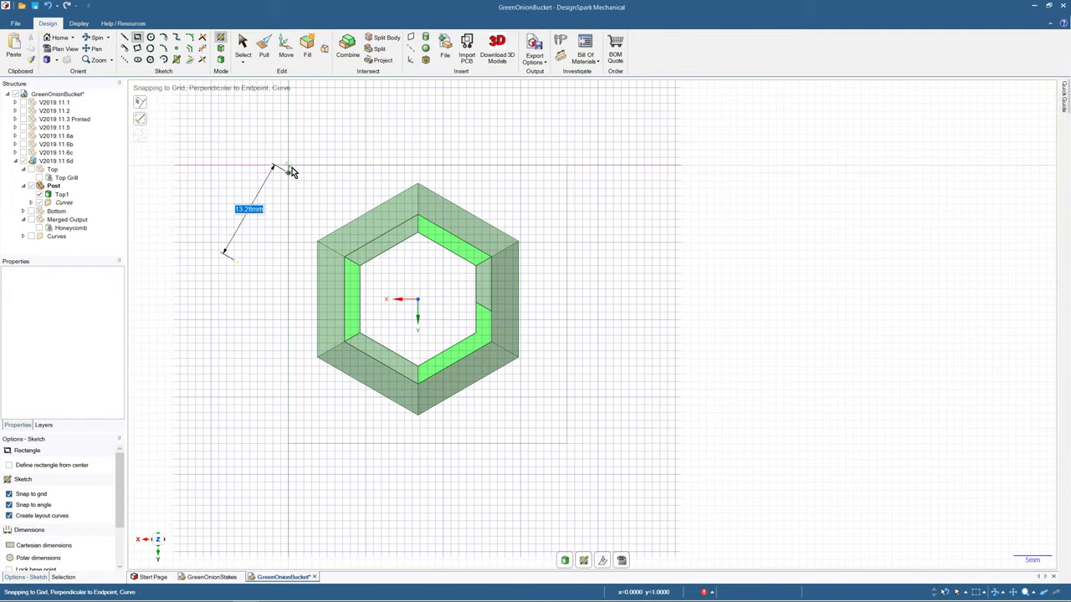
{"action": "left_click", "coordinate": [288, 165]}
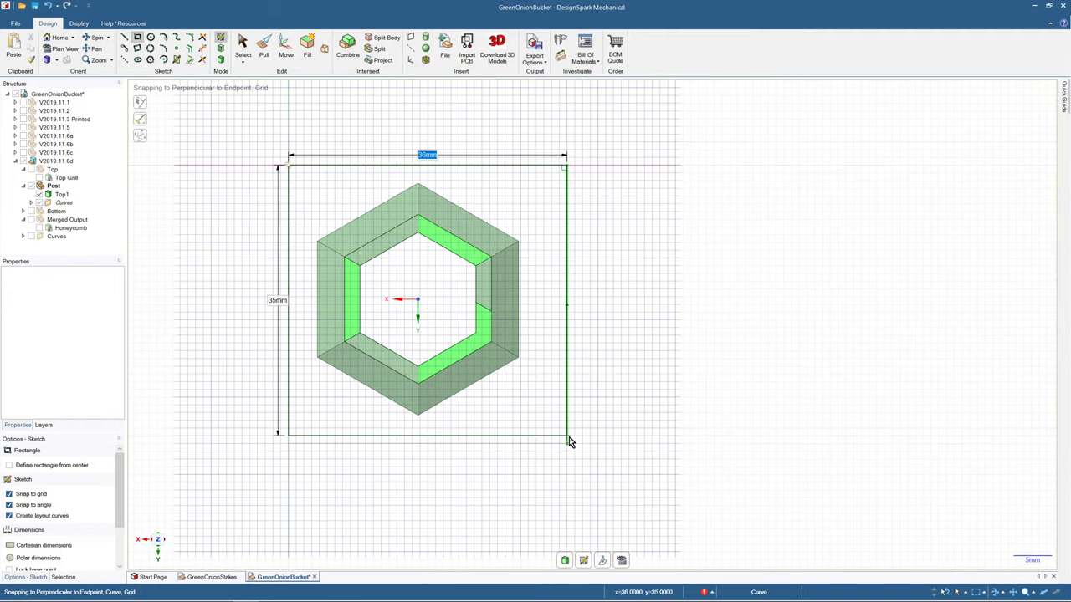
{"action": "key", "text": "Tab"}
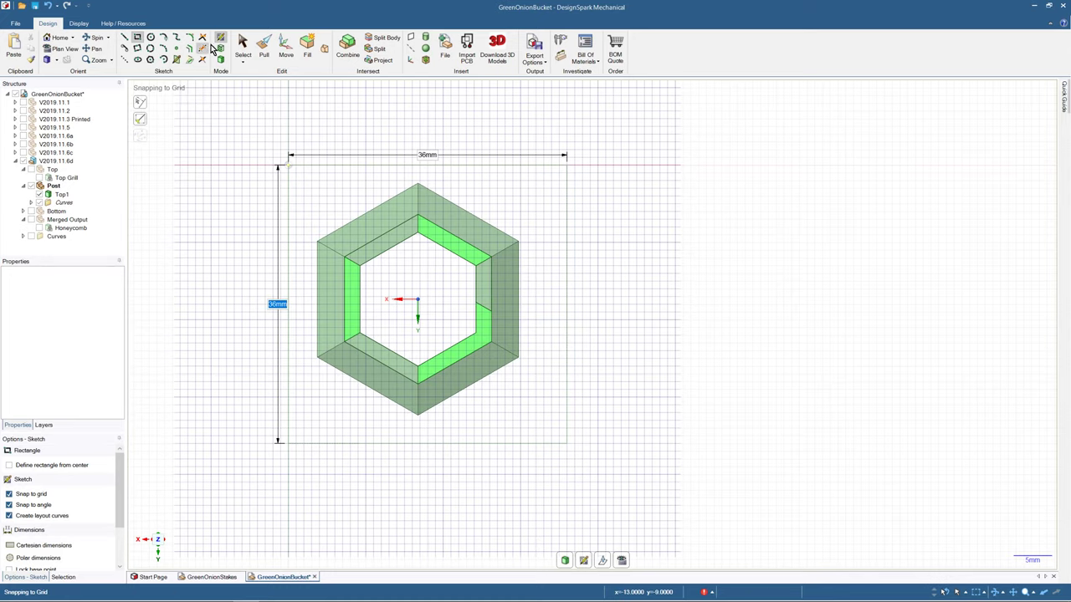
{"action": "left_click", "coordinate": [259, 46]}
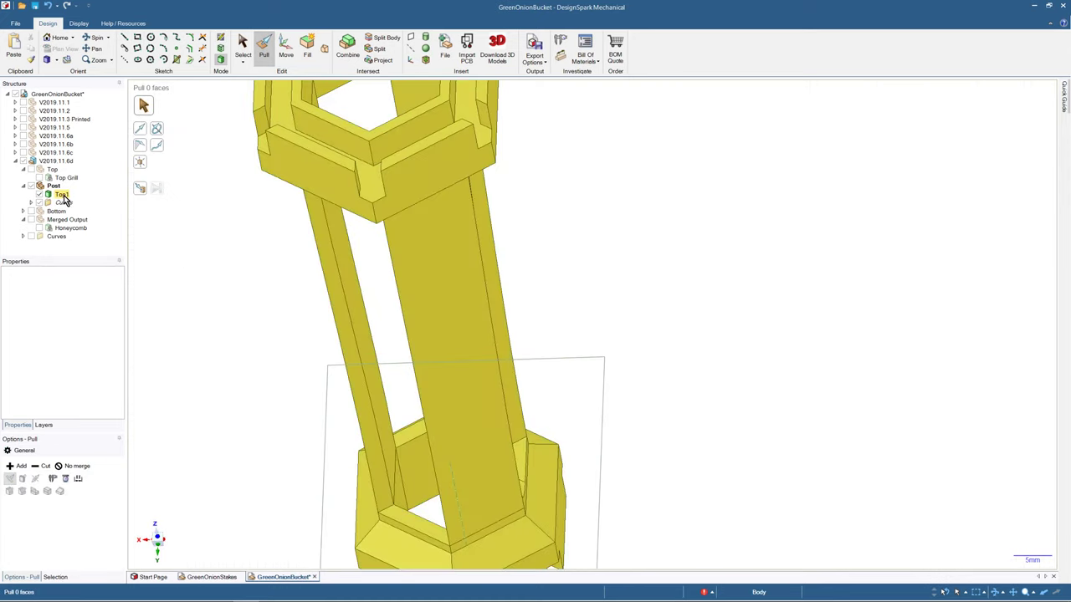
{"action": "left_click", "coordinate": [337, 368]}
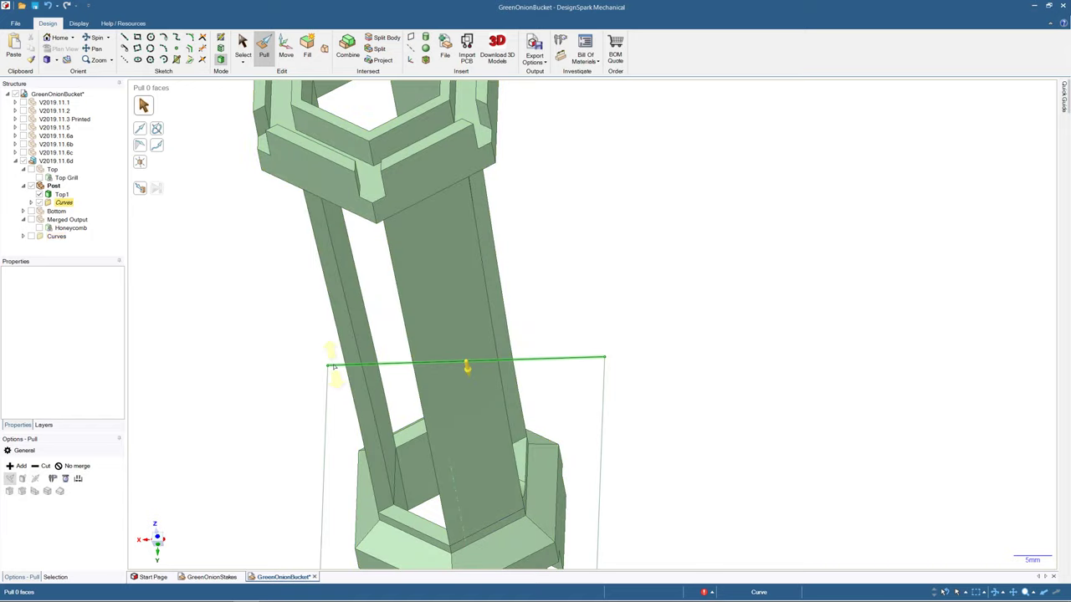
{"action": "middle_click_drag", "start_coordinate": [275, 323], "coordinate": [274, 154]}
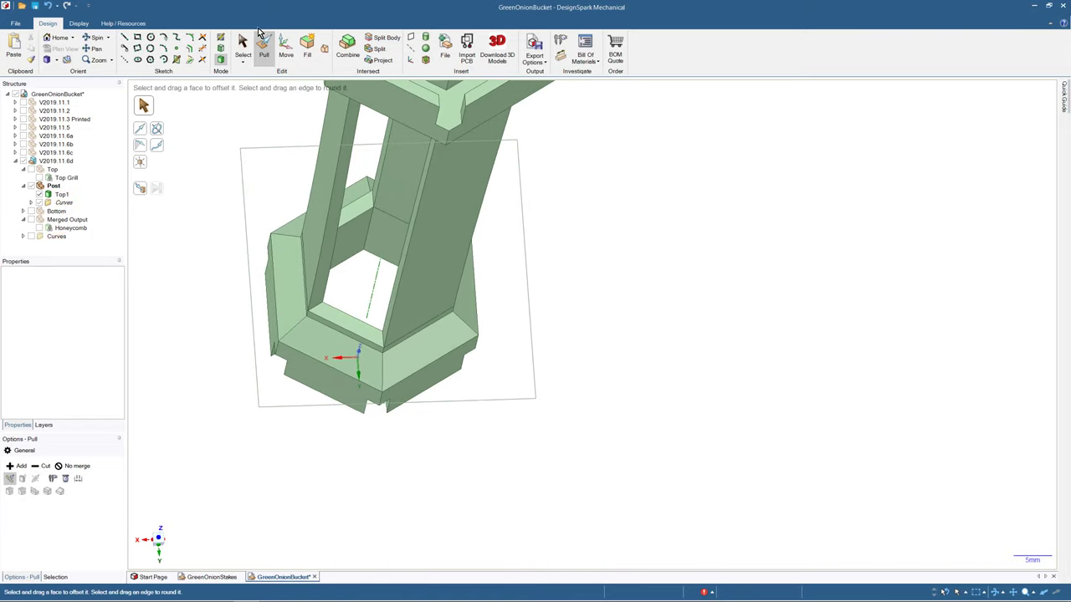
- Trace the 36 × 36 mm outline again from corner to corner in the tilted view and try Pull once more
{"action": "left_click", "coordinate": [243, 46]}
{"action": "left_click", "coordinate": [137, 49]}
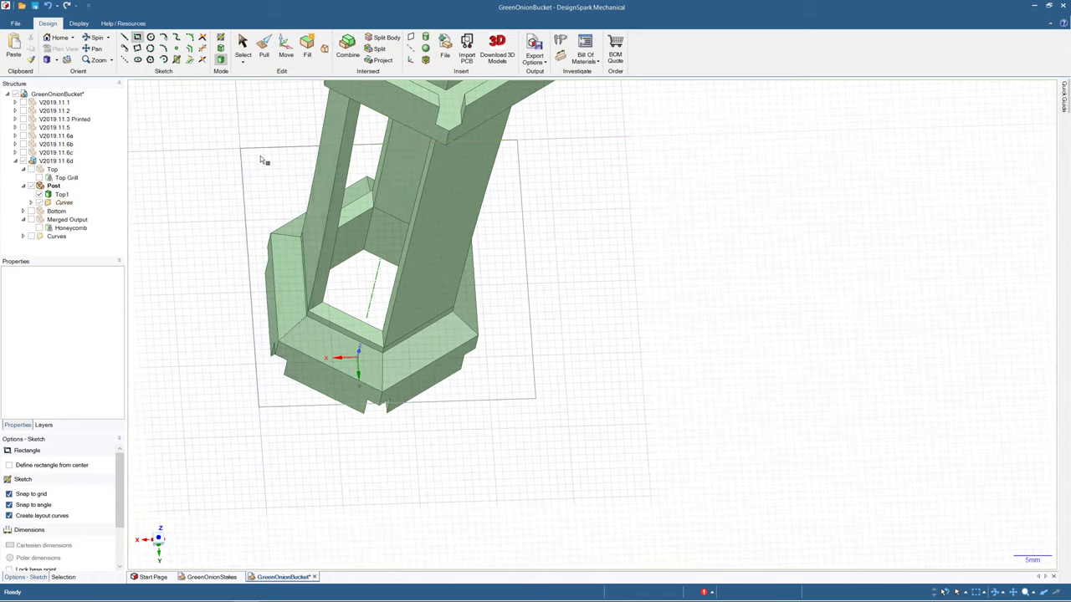
{"action": "left_click", "coordinate": [270, 189]}
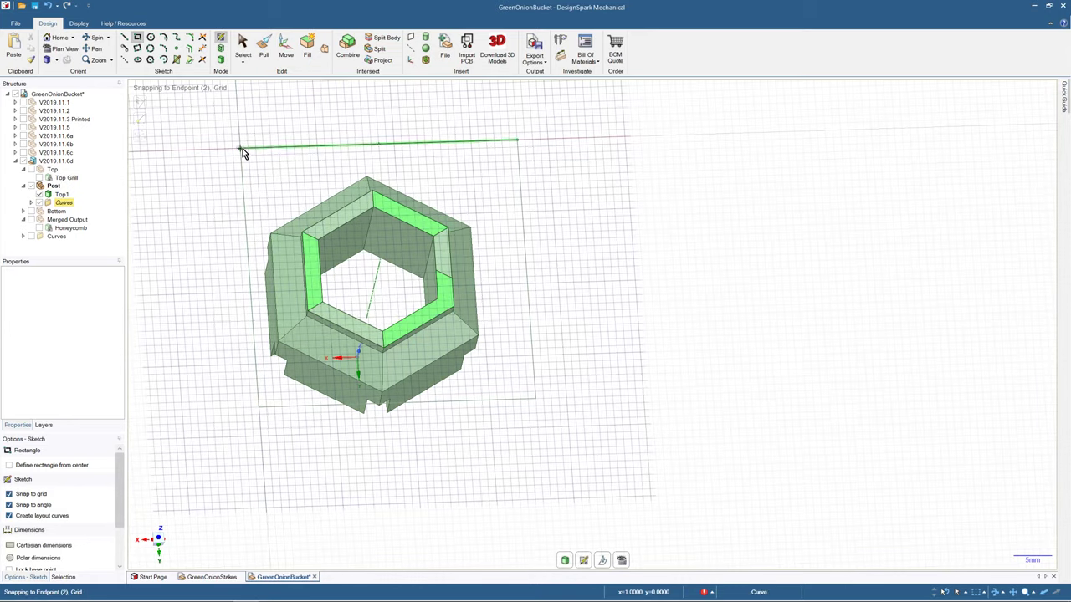
{"action": "left_click", "coordinate": [242, 149]}
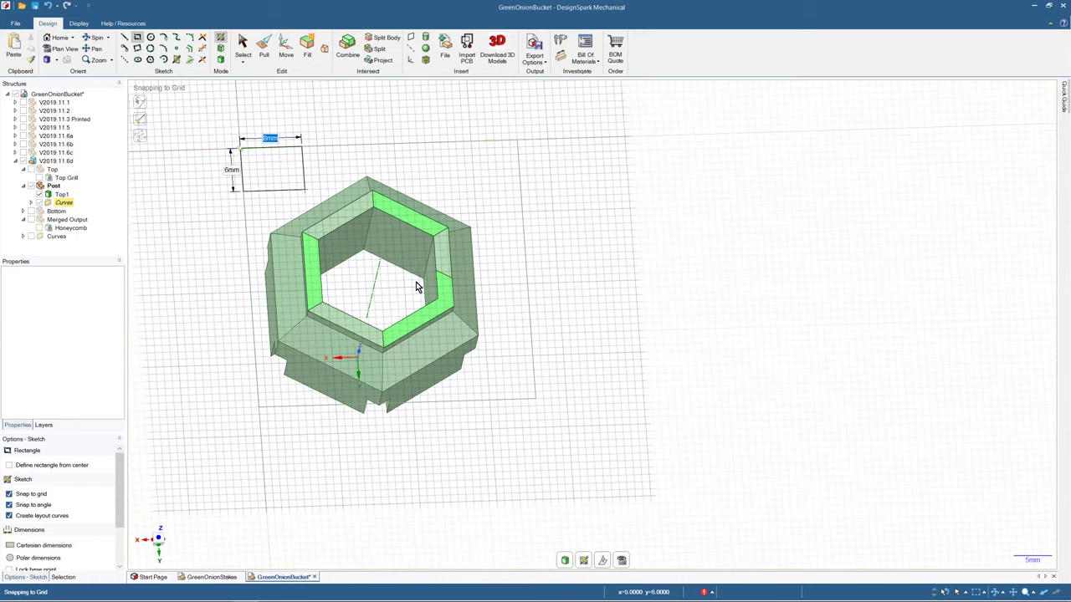
{"action": "left_click", "coordinate": [538, 405]}
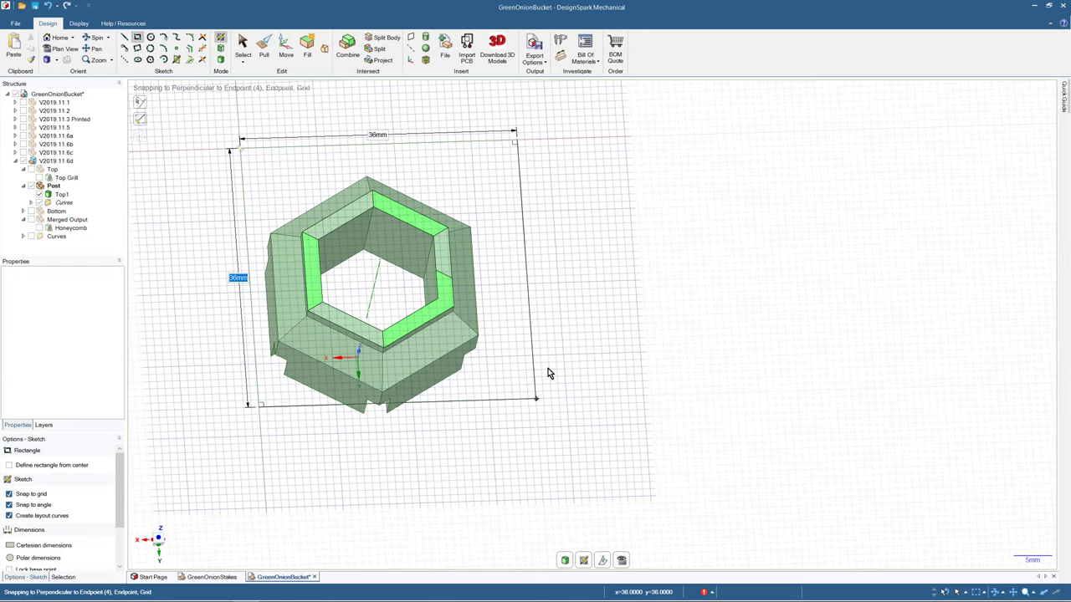
{"action": "left_click", "coordinate": [264, 48]}
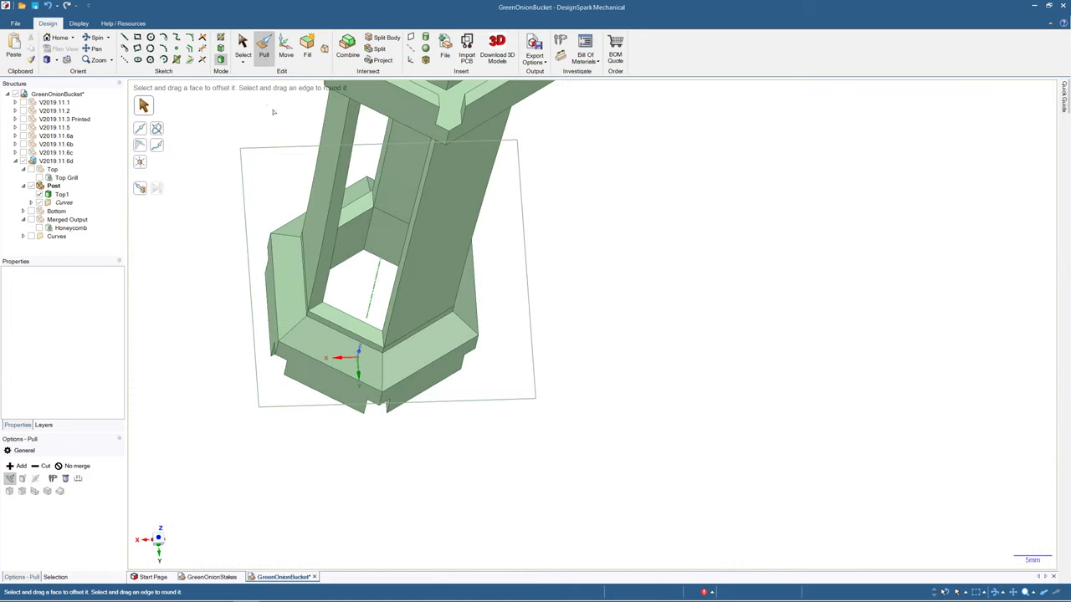
- Select the whole loop of rectangle curves around the sloped collar and delete it
{"action": "left_click", "coordinate": [242, 44]}
{"action": "left_click", "coordinate": [267, 250]}
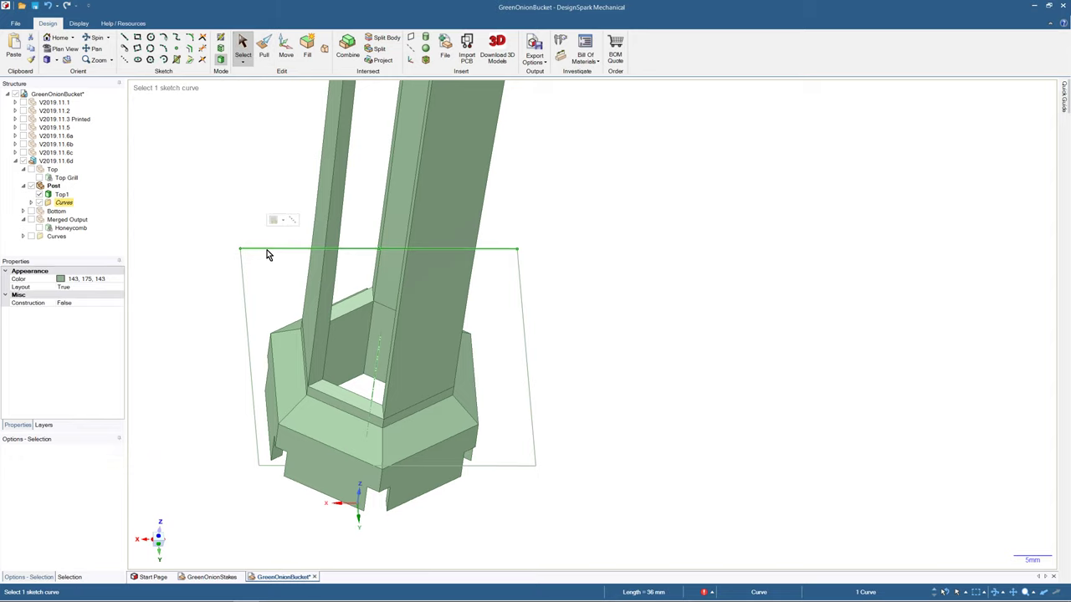
{"action": "left_click", "coordinate": [268, 275]}
{"action": "left_click", "coordinate": [247, 330]}
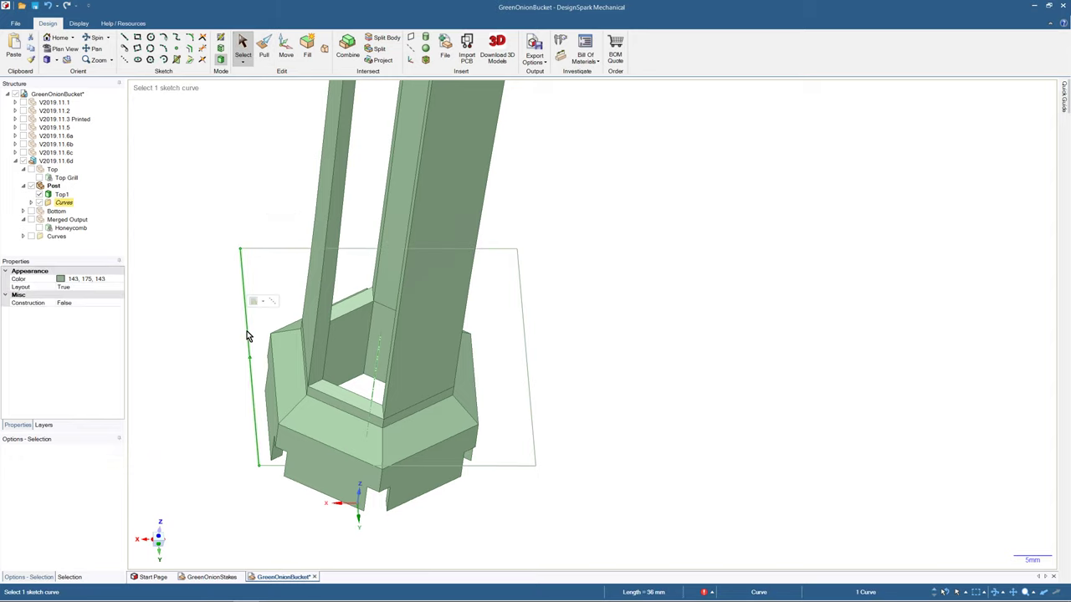
{"action": "left_click", "coordinate": [265, 263]}
{"action": "double_click", "coordinate": [272, 250]}
{"action": "key", "text": "Delete"}
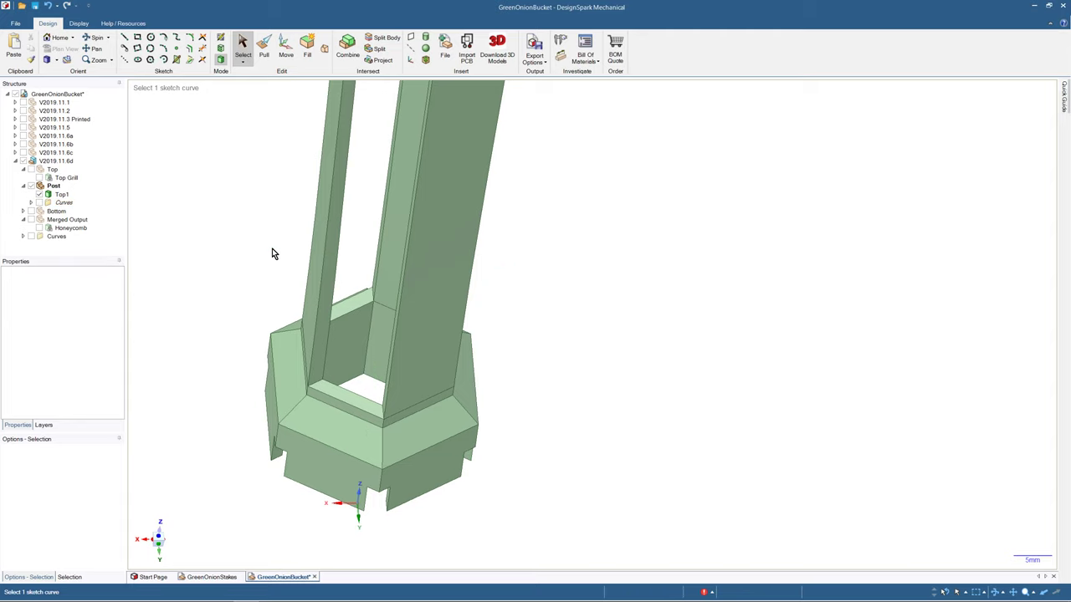
- Start a new rectangle sketch on the window sill face at the sloped collar, viewed in plan
{"action": "left_click", "coordinate": [71, 227]}
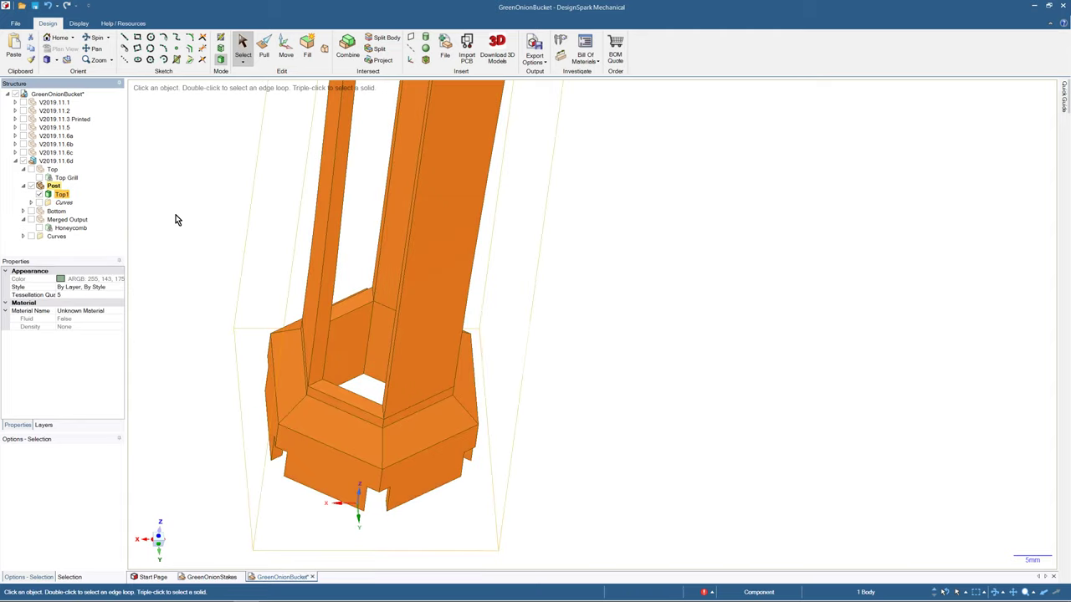
{"action": "left_click", "coordinate": [235, 264]}
{"action": "left_click", "coordinate": [339, 395]}
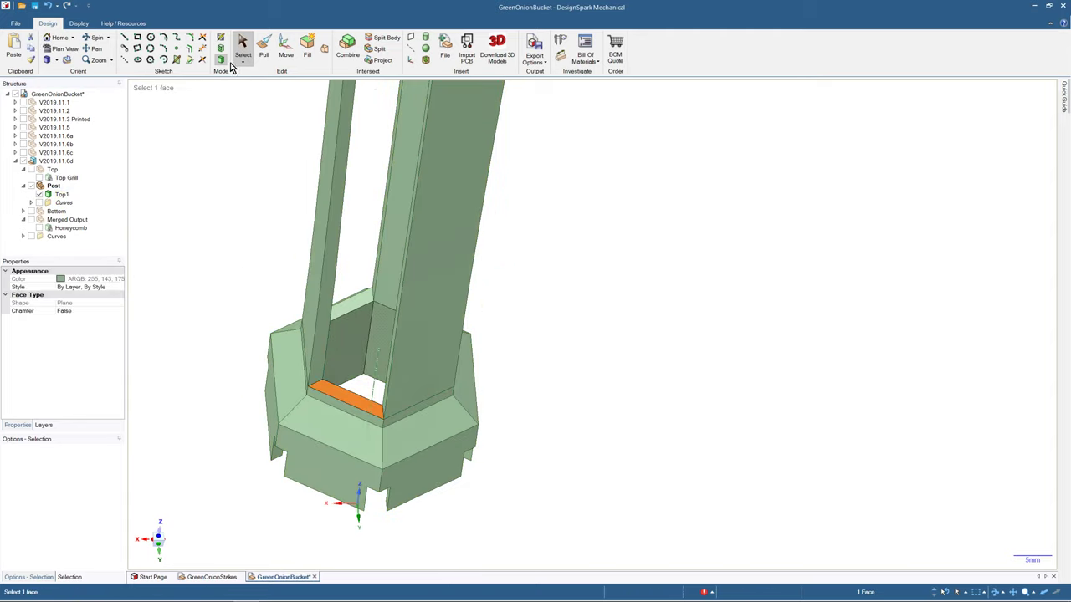
{"action": "left_click", "coordinate": [138, 38]}
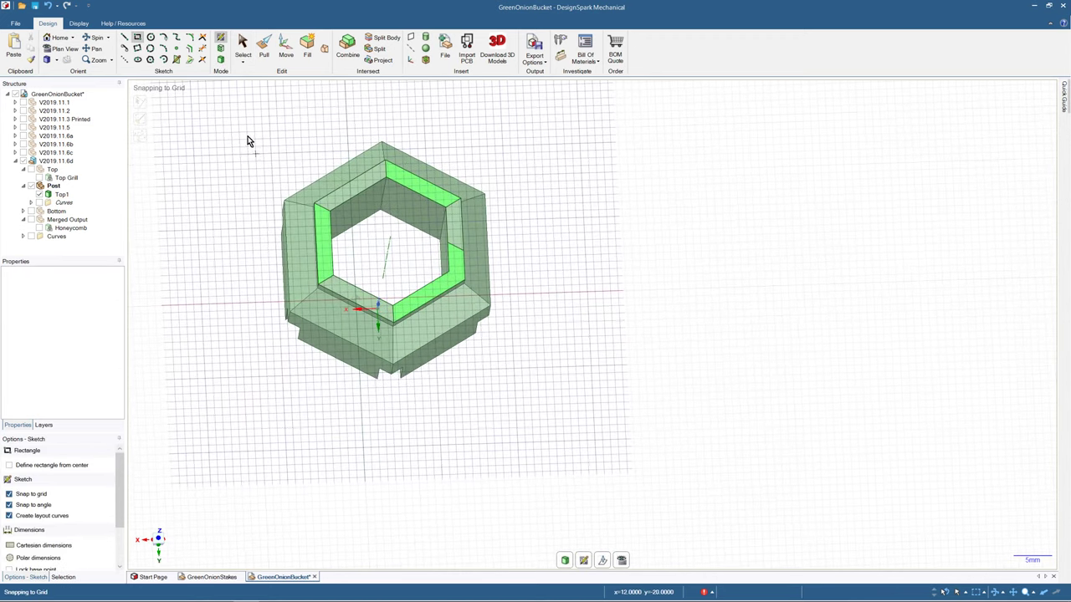
{"action": "left_click", "coordinate": [60, 48]}
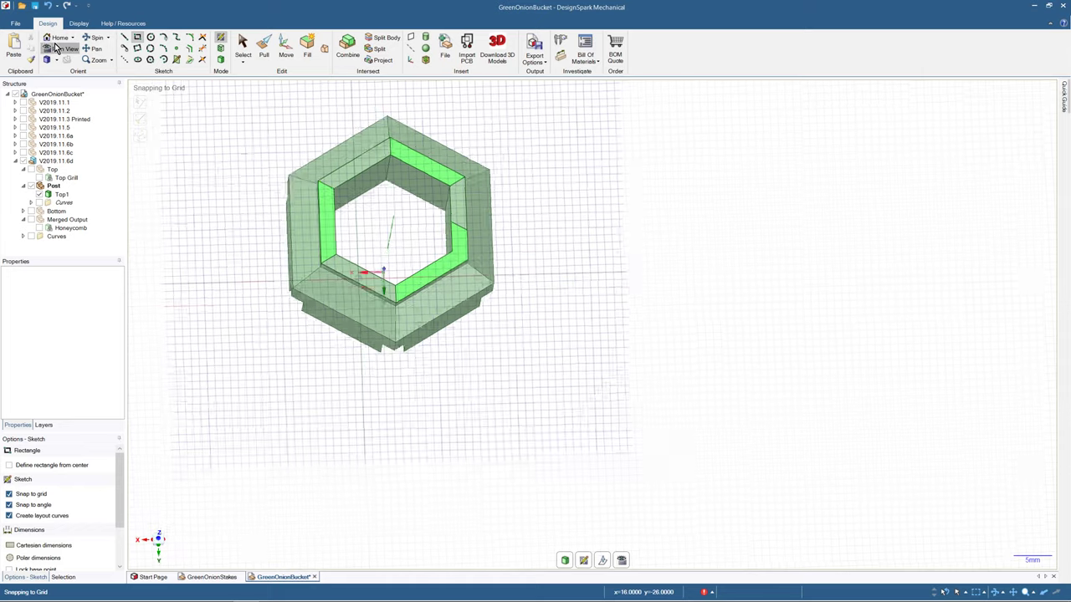
{"action": "middle_click_drag", "start_coordinate": [264, 142], "coordinate": [257, 340], "text": "shift"}
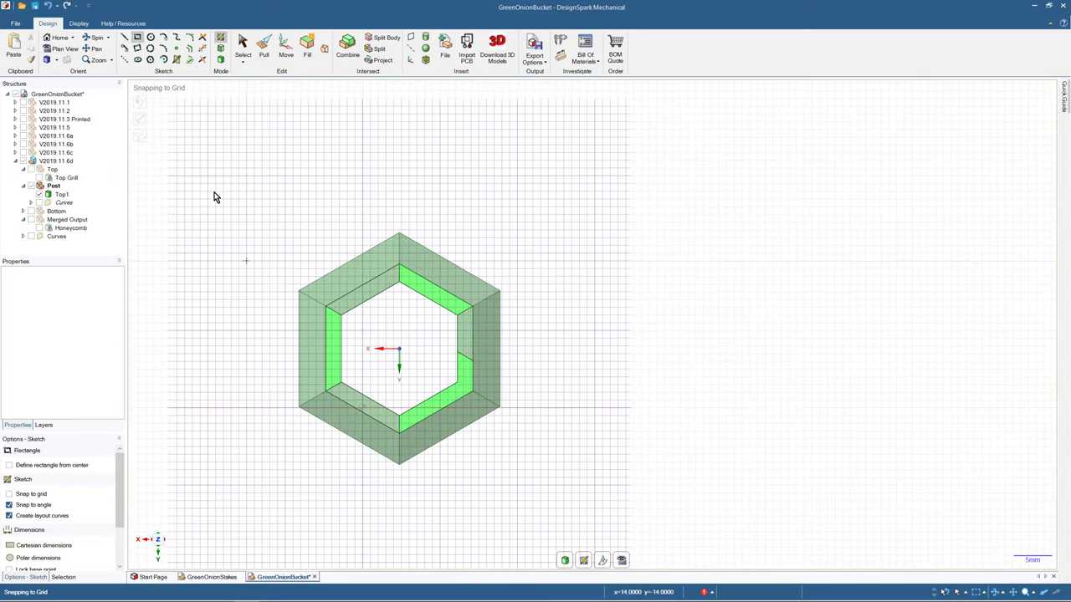
{"action": "left_click", "coordinate": [277, 216]}
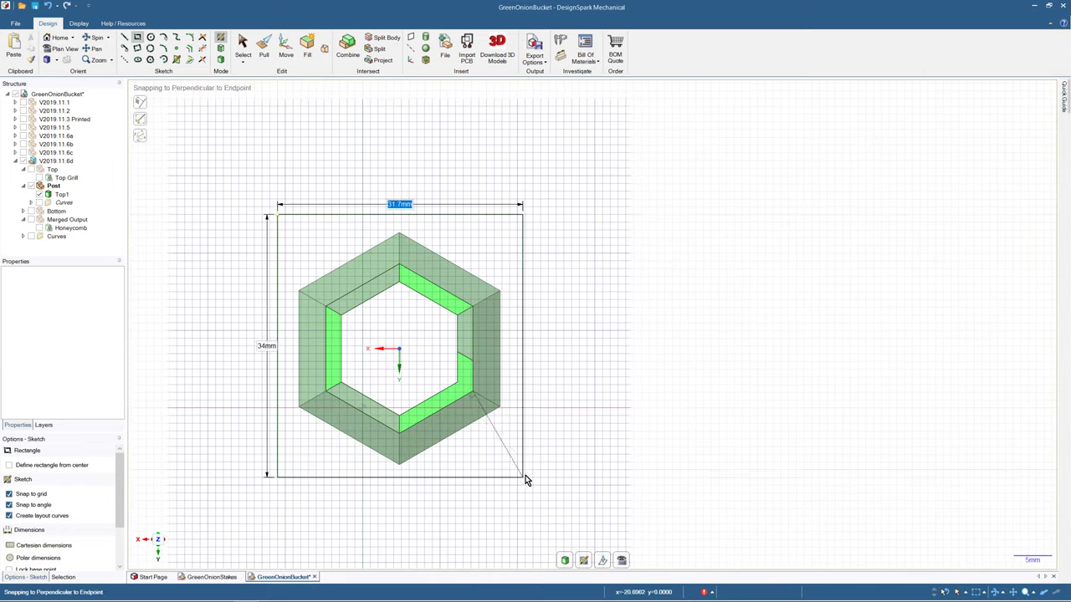
{"action": "key", "text": "Tab"}
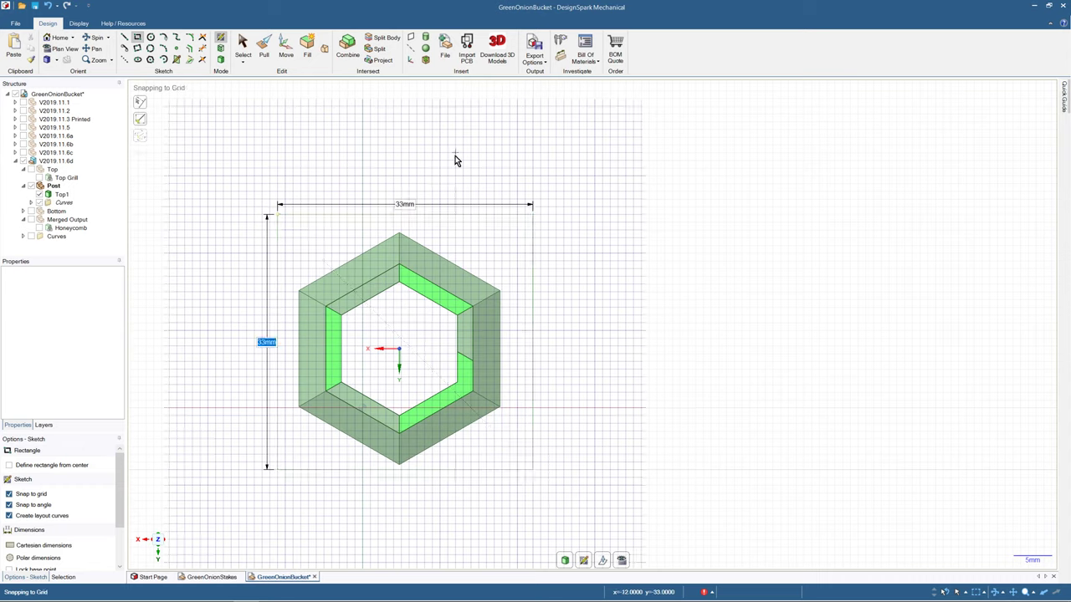
{"action": "key", "text": "Escape"}
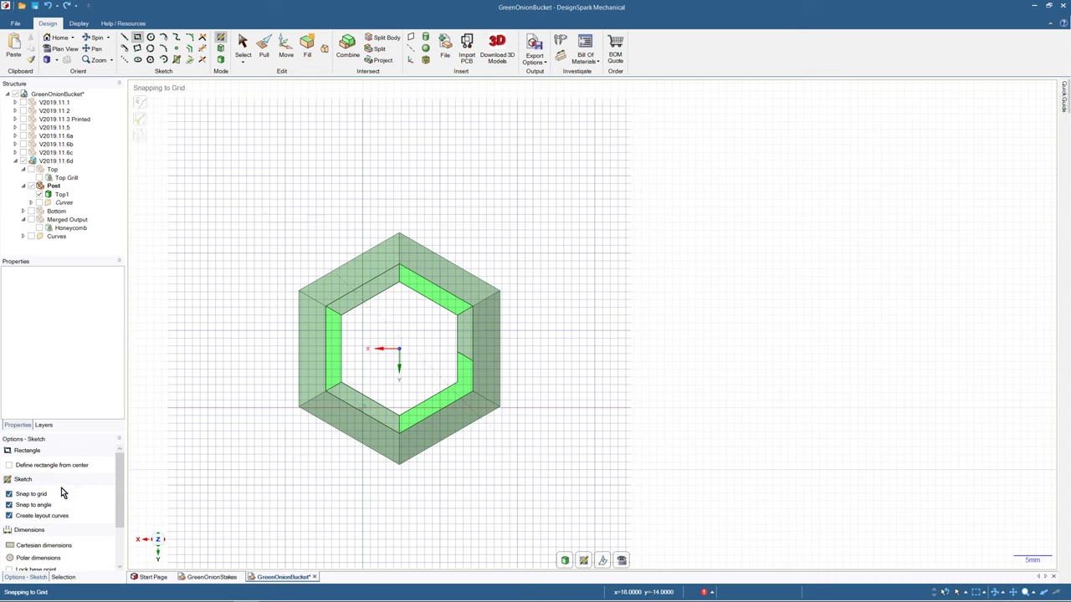
- Disable layout curves, draw a 33 × 35 mm rectangle around the hexagonal collar, and turn it into a surface with Pull
{"action": "left_click", "coordinate": [52, 516]}
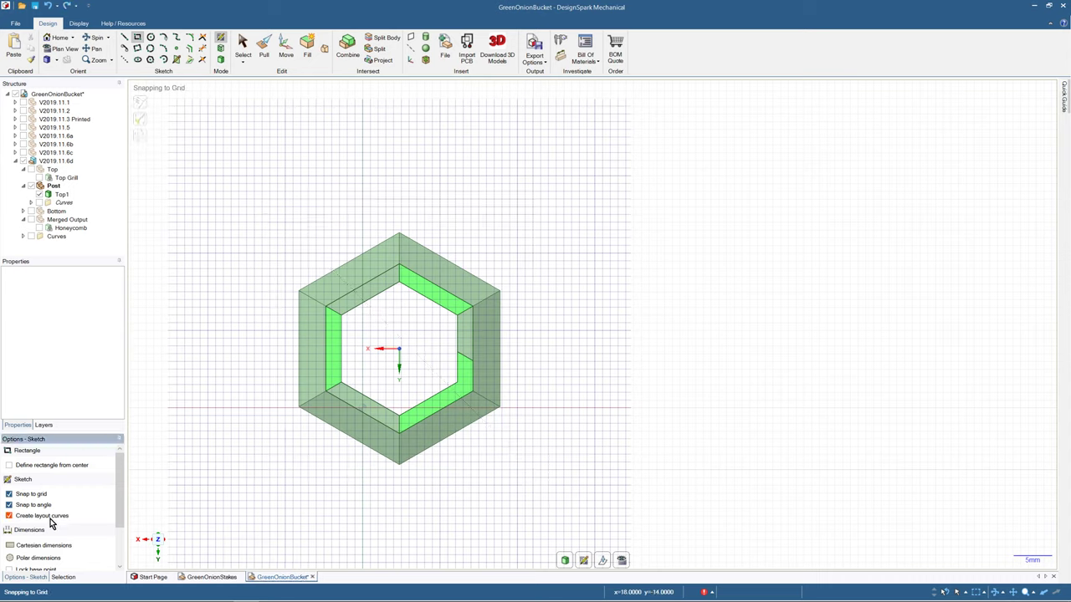
{"action": "left_click", "coordinate": [278, 216]}
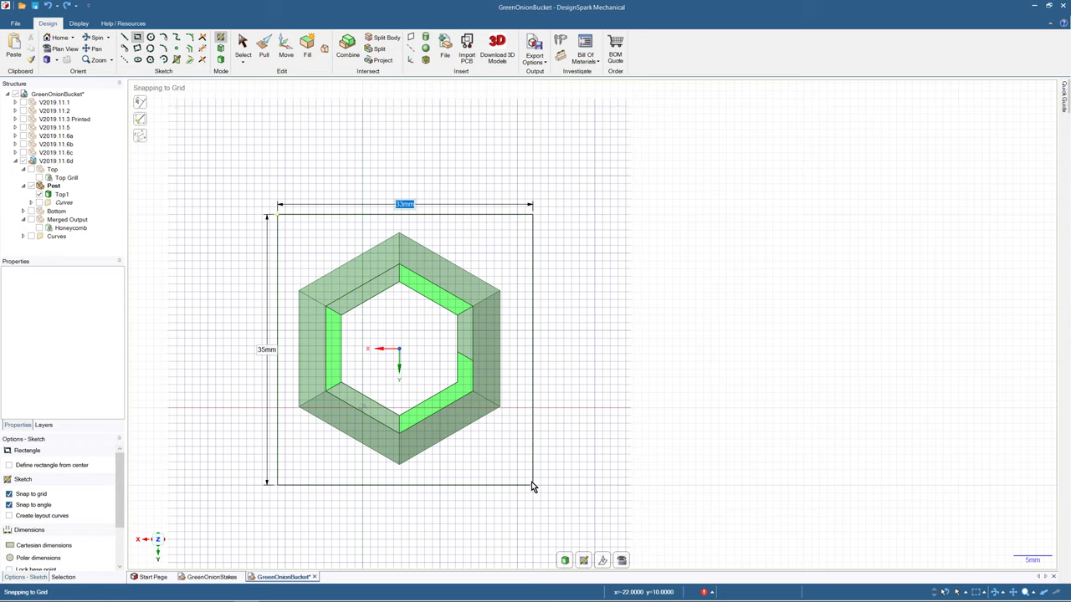
{"action": "left_click", "coordinate": [532, 485]}
{"action": "left_click", "coordinate": [263, 46]}
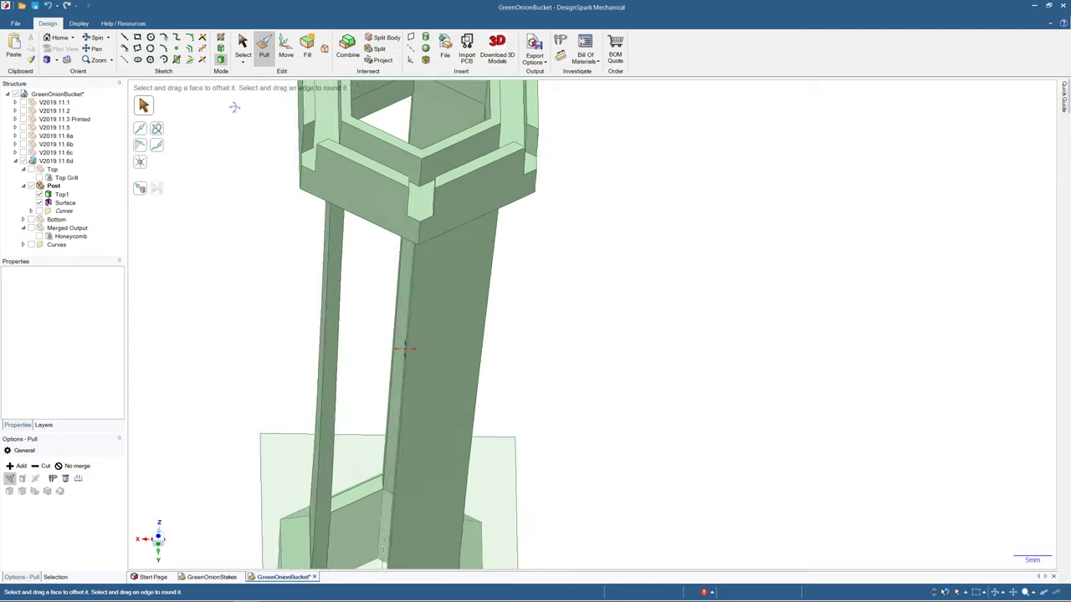
- Split the Top1 body with Split Body, using the new rectangular surface as the cutter and keeping both pieces
{"action": "middle_click_drag", "start_coordinate": [234, 107], "coordinate": [219, 114]}
{"action": "middle_click_drag", "start_coordinate": [222, 317], "coordinate": [246, 210], "text": "shift"}
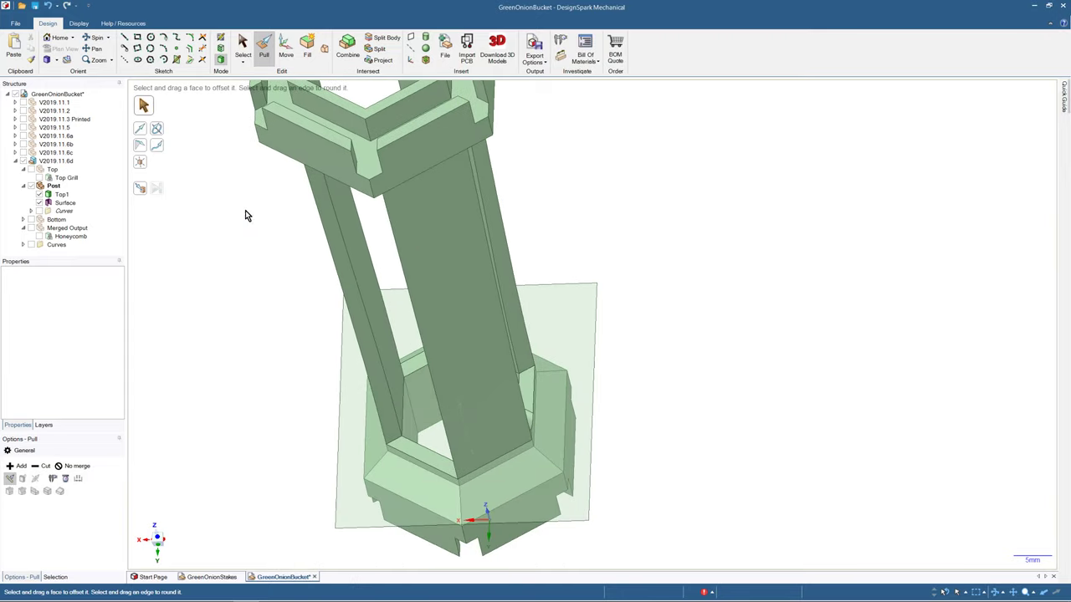
{"action": "scroll", "coordinate": [245, 210], "scroll_direction": "up", "scroll_amount": 4}
{"action": "scroll", "coordinate": [285, 234], "scroll_direction": "down", "scroll_amount": 6}
{"action": "left_click", "coordinate": [344, 91]}
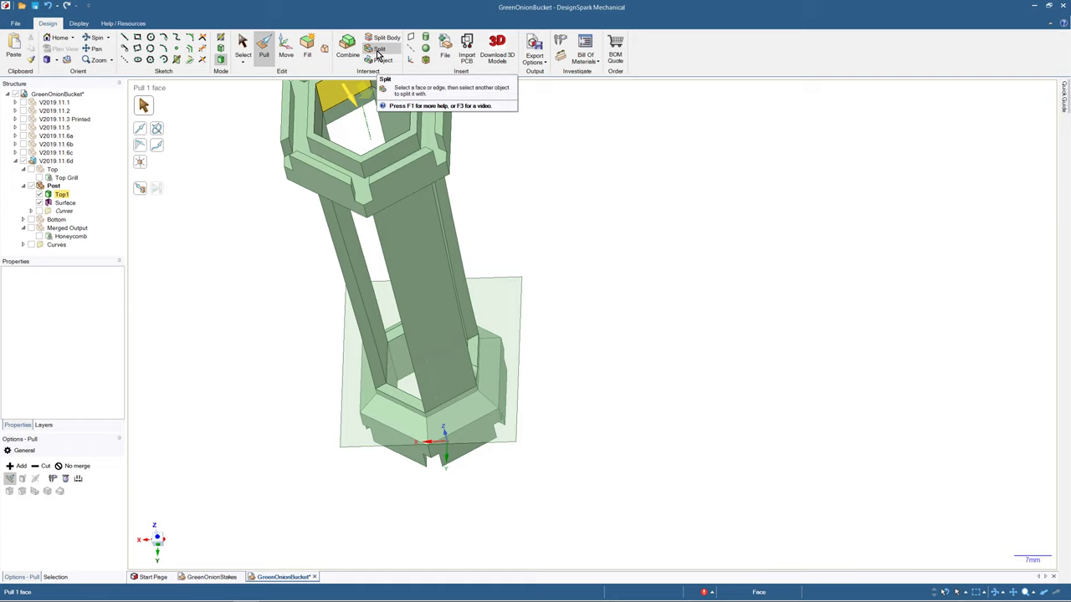
{"action": "left_click", "coordinate": [382, 38]}
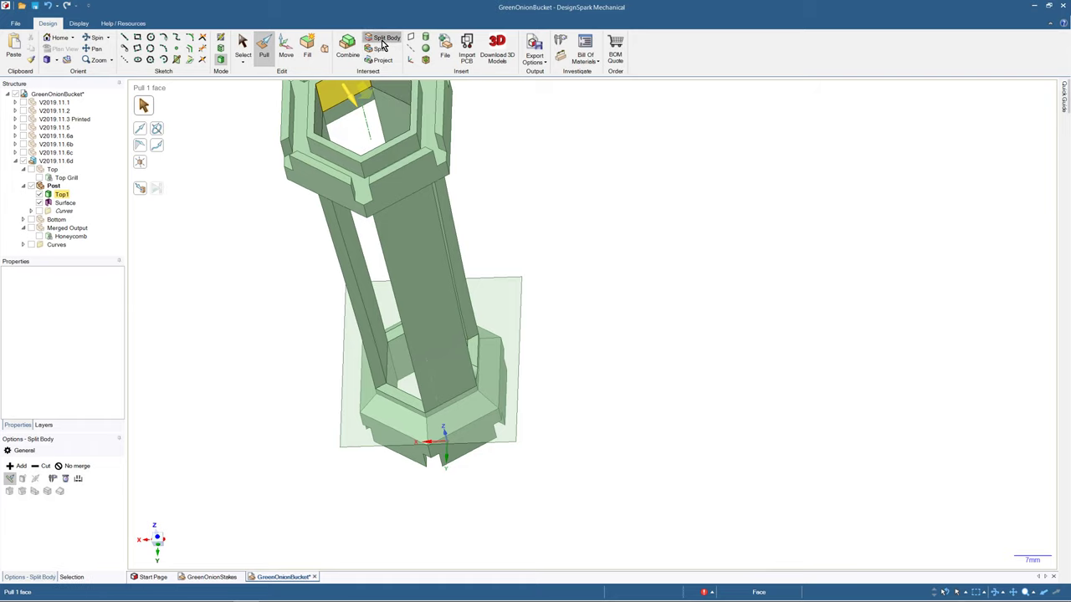
{"action": "left_click", "coordinate": [489, 297]}
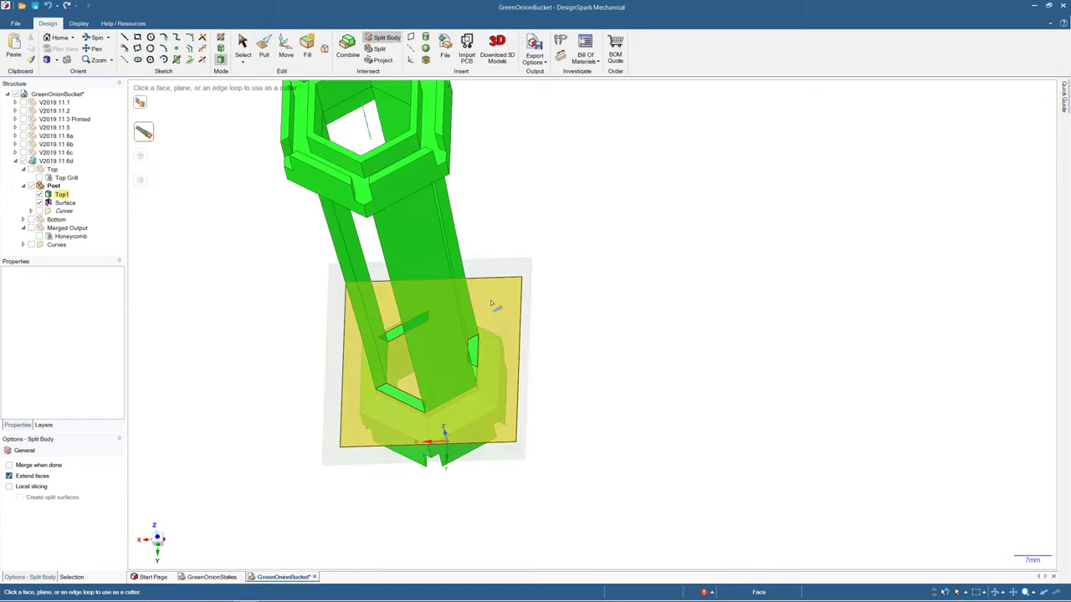
{"action": "left_click", "coordinate": [712, 386]}
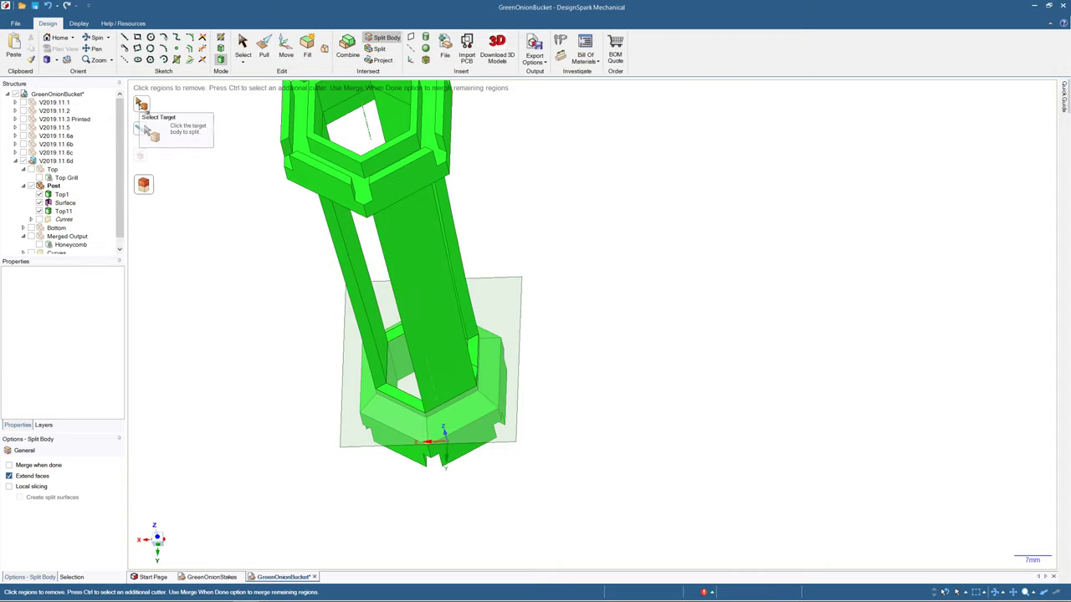
- Select Top11 and Top1 to identify the split pieces, and hide Top11 and the cutting surface
{"action": "left_click", "coordinate": [243, 46]}
{"action": "left_click", "coordinate": [66, 212]}
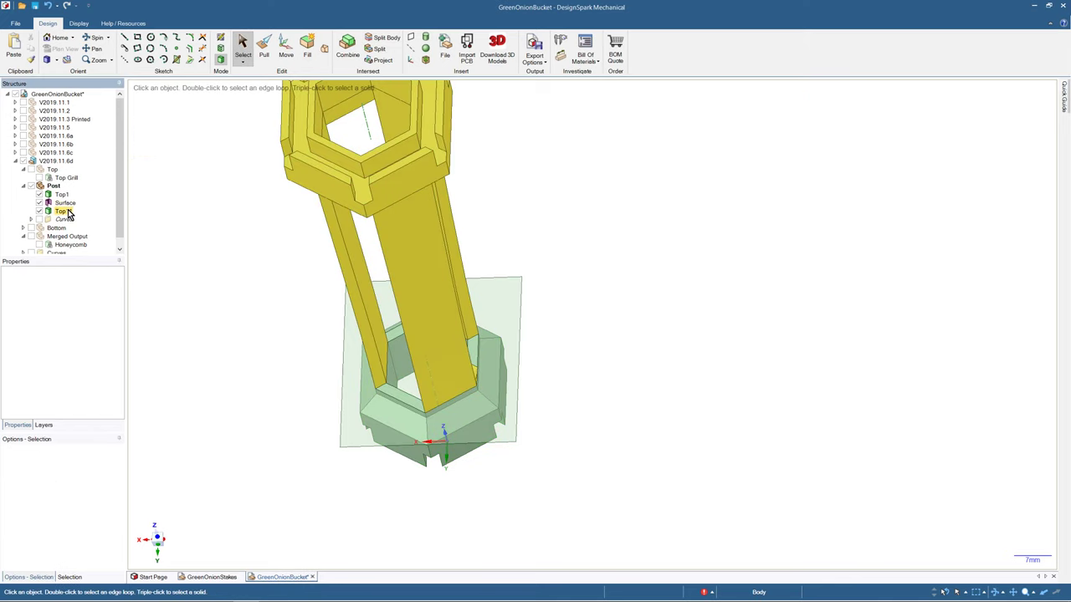
{"action": "left_click", "coordinate": [67, 196]}
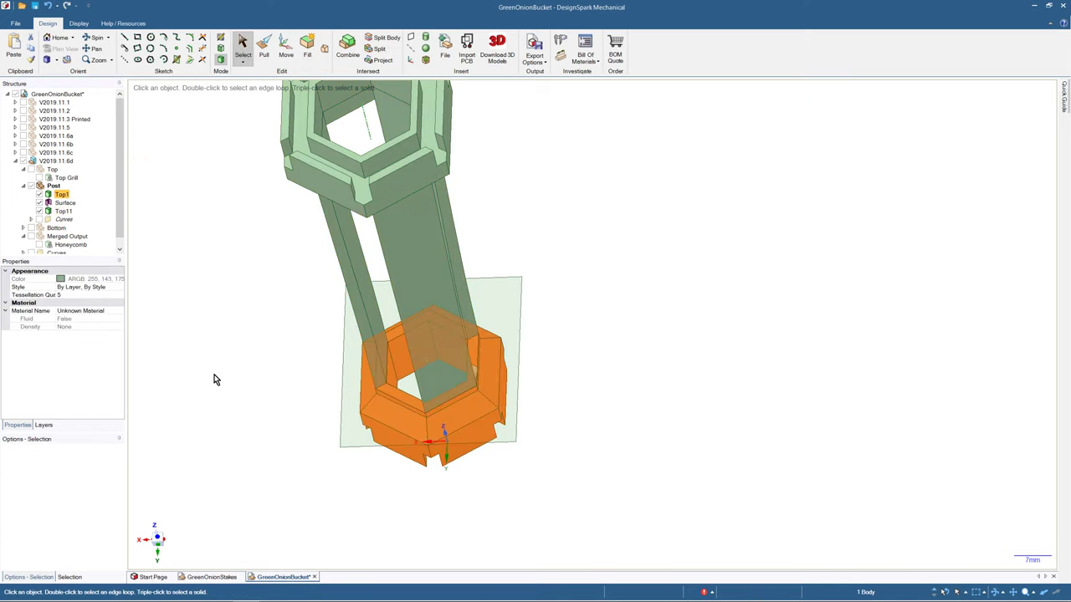
{"action": "scroll", "coordinate": [188, 186], "scroll_direction": "up", "scroll_amount": 4}
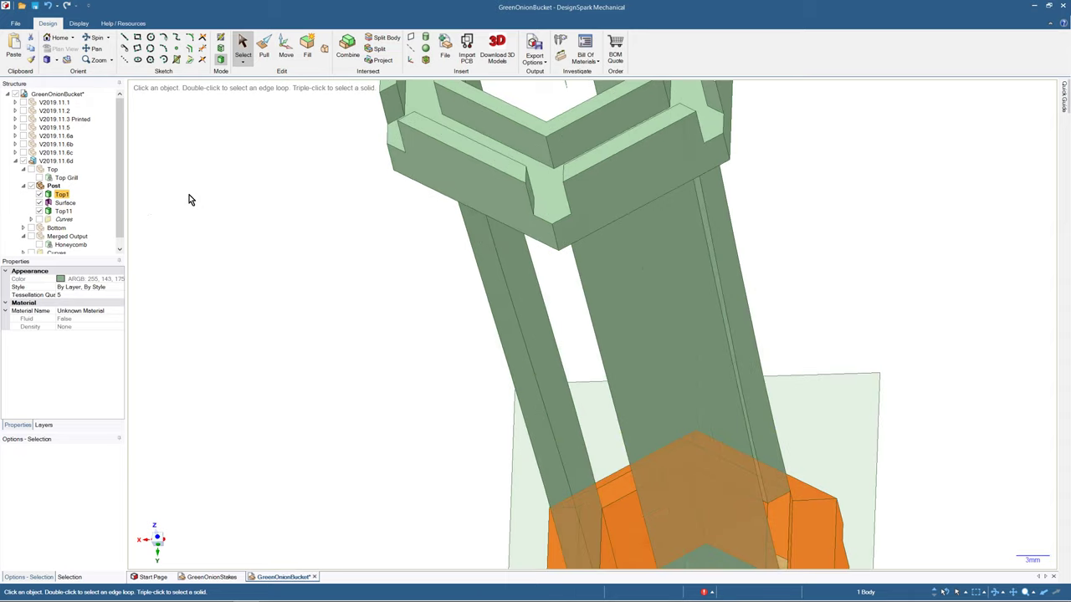
{"action": "scroll", "coordinate": [188, 186], "scroll_direction": "down", "scroll_amount": 6}
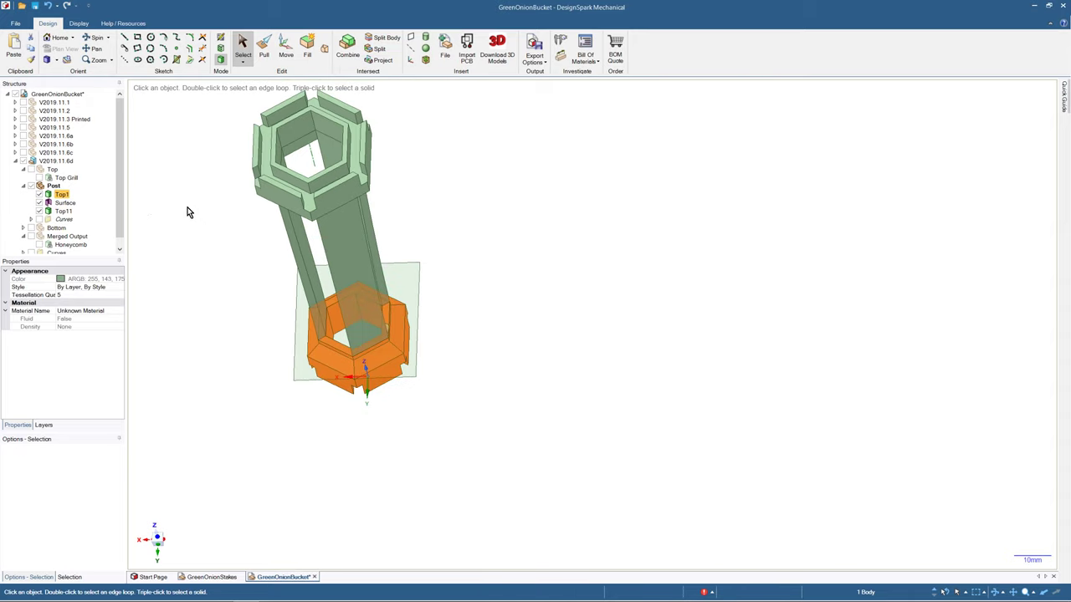
{"action": "left_click", "coordinate": [39, 212]}
{"action": "middle_click_drag", "start_coordinate": [238, 335], "coordinate": [243, 360]}
{"action": "left_click", "coordinate": [279, 238]}
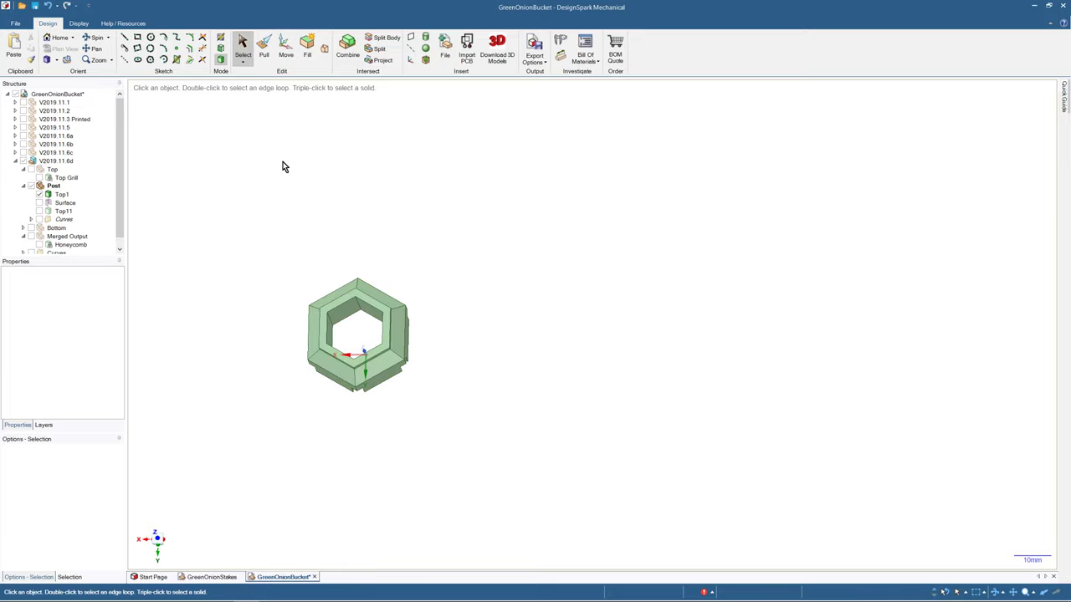
- Measure the distance between the collar's upper rim edge and the lower edge of the sloped face below it
{"action": "left_click", "coordinate": [344, 300]}
{"action": "middle_click_drag", "start_coordinate": [312, 249], "coordinate": [322, 135]}
{"action": "scroll", "coordinate": [369, 325], "scroll_direction": "up", "scroll_amount": 5}
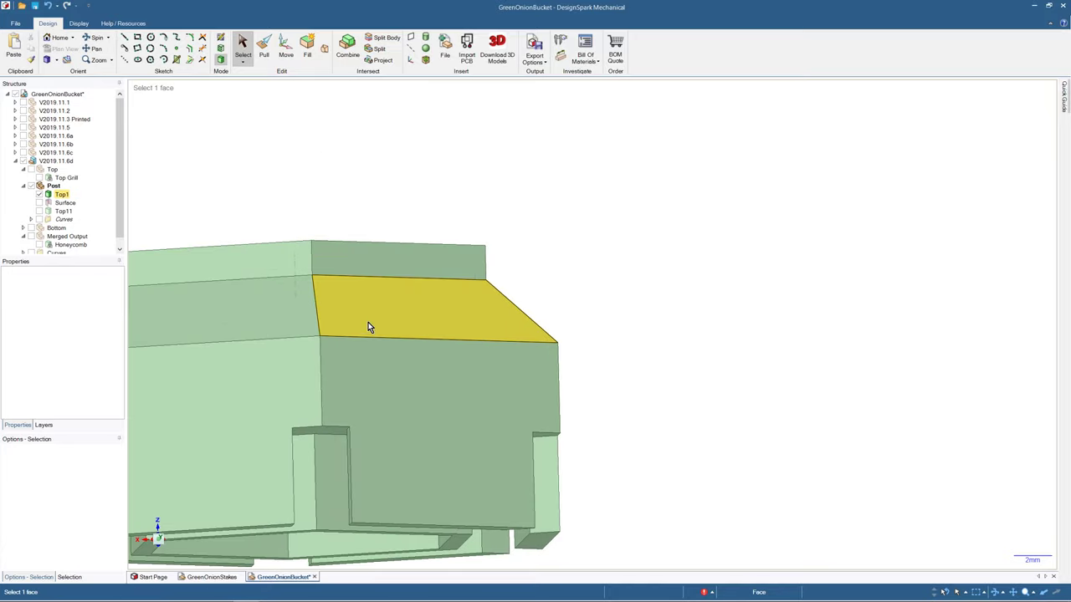
{"action": "left_click", "coordinate": [373, 244]}
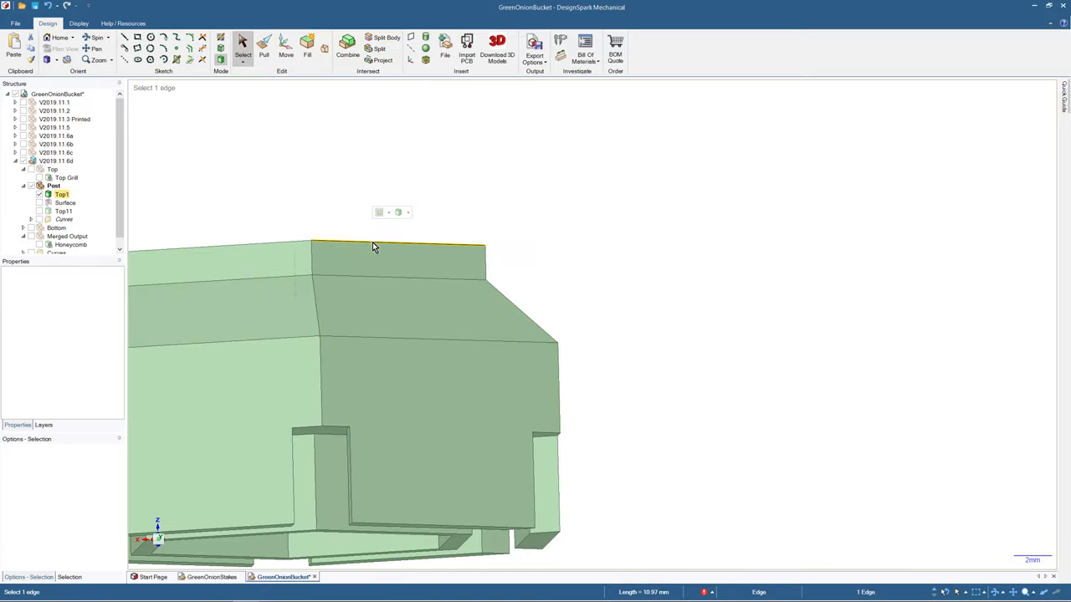
{"action": "left_click", "coordinate": [376, 338], "text": "ctrl"}
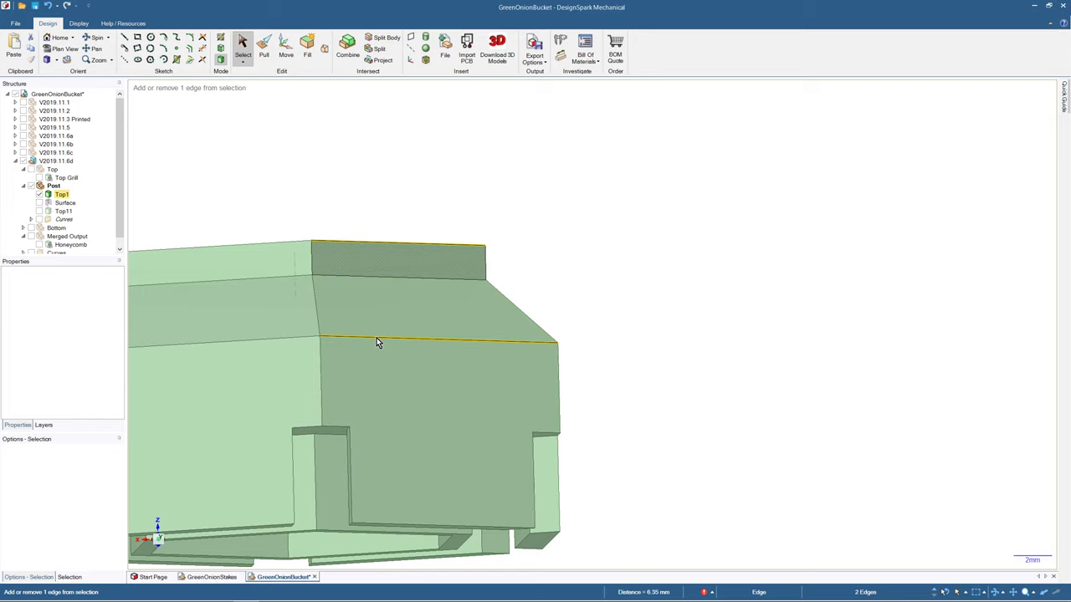
{"action": "left_click", "coordinate": [561, 42]}
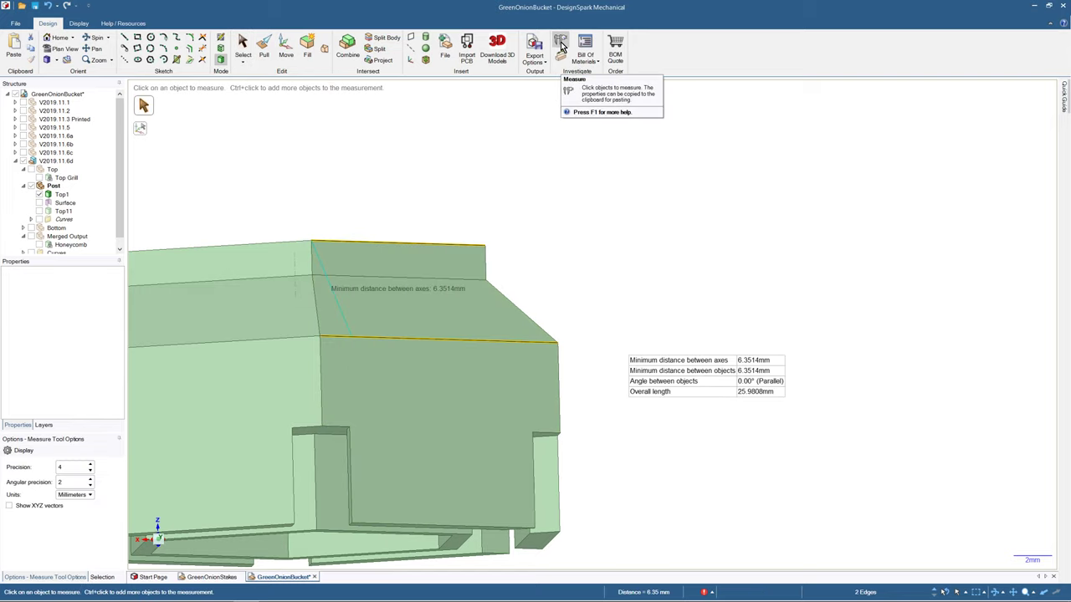
{"action": "left_click", "coordinate": [279, 195]}
- Measure the area and perimeter of one sloped collar face
{"action": "scroll", "coordinate": [279, 195], "scroll_direction": "down", "scroll_amount": 1}
{"action": "scroll", "coordinate": [279, 195], "scroll_direction": "down", "scroll_amount": 3}
{"action": "middle_click_drag", "start_coordinate": [279, 196], "coordinate": [306, 246]}
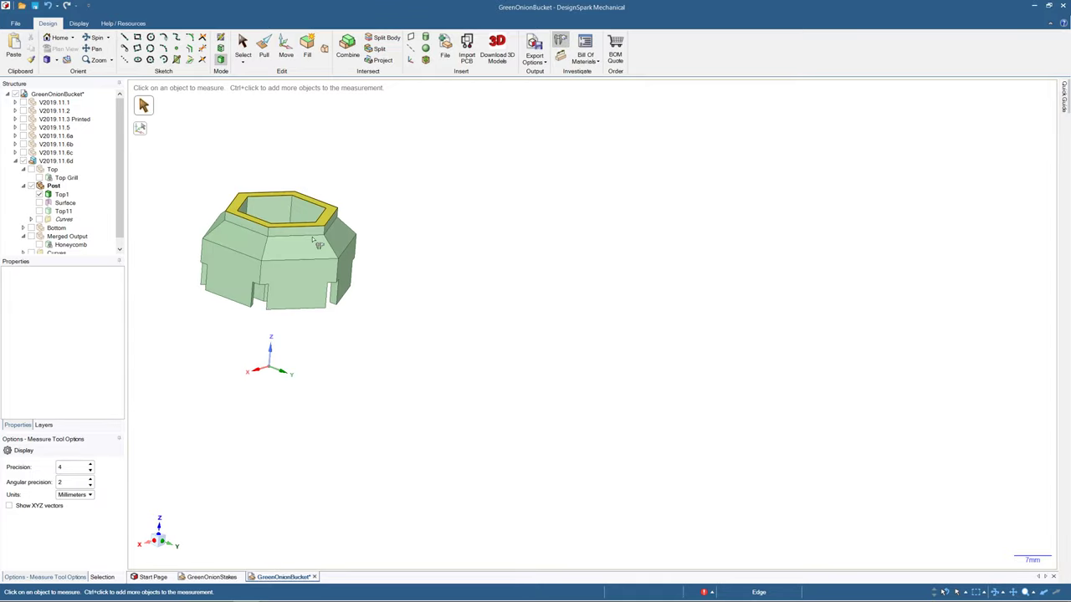
{"action": "left_click", "coordinate": [306, 247]}
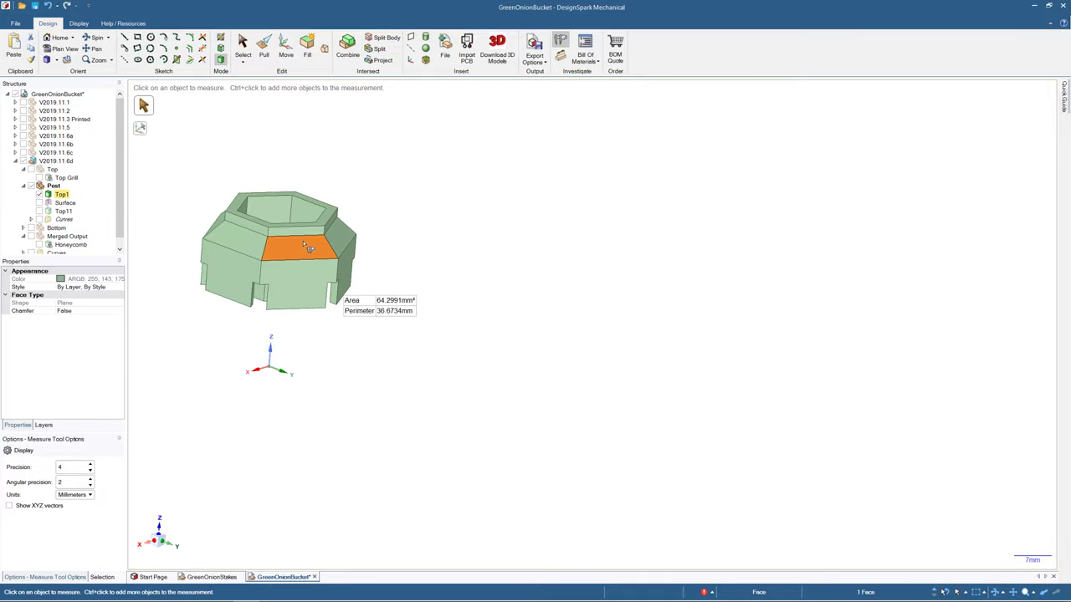
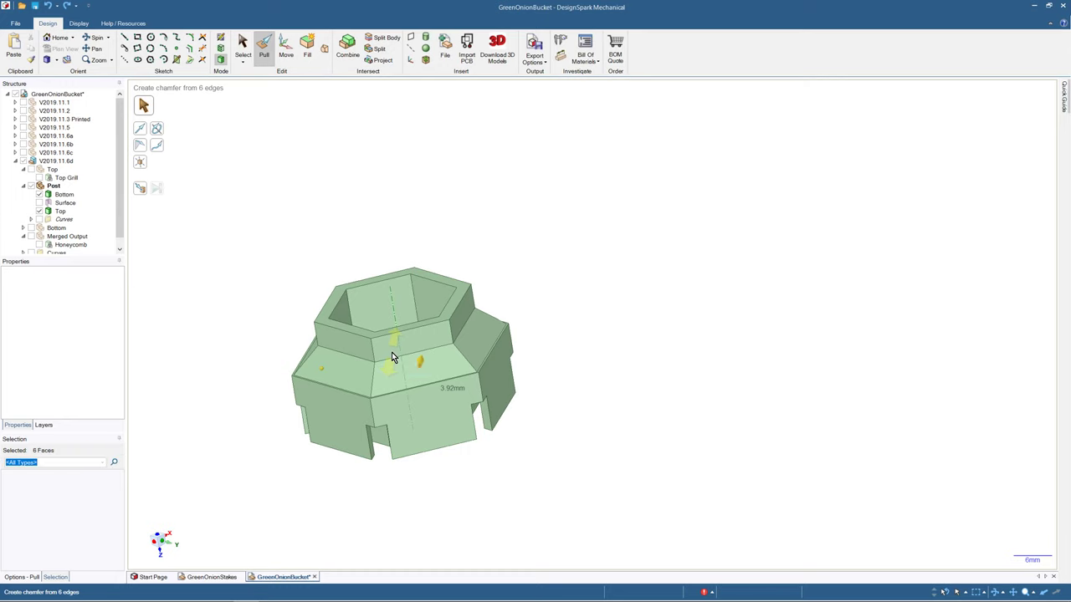
- Inspect where the 4 mm chamfer faces meet the outer walls and undo the chamfer around the collar's base
{"action": "scroll", "coordinate": [411, 393], "scroll_direction": "down", "scroll_amount": 3}
{"action": "scroll", "coordinate": [411, 393], "scroll_direction": "up", "scroll_amount": 10}
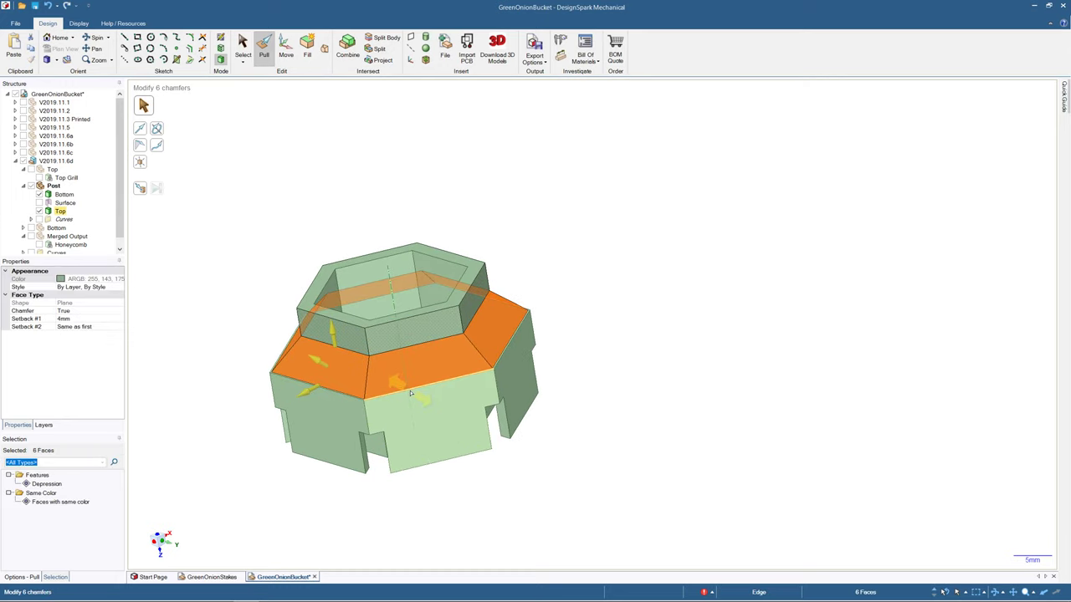
{"action": "middle_click_drag", "start_coordinate": [407, 428], "coordinate": [404, 401]}
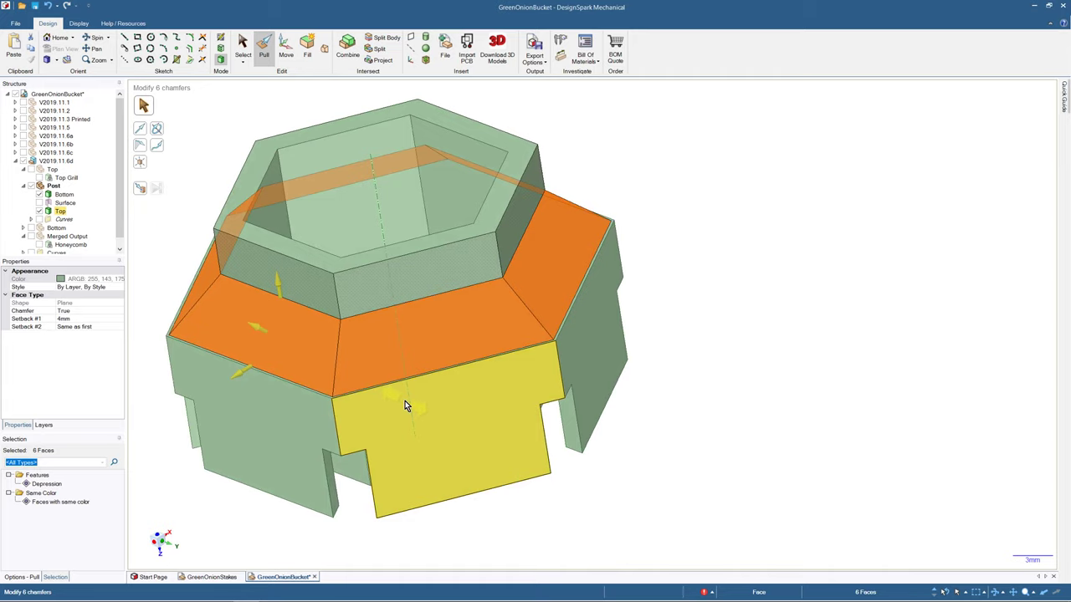
{"action": "scroll", "coordinate": [405, 401], "scroll_direction": "down", "scroll_amount": 5}
{"action": "key", "text": "ctrl+z"}
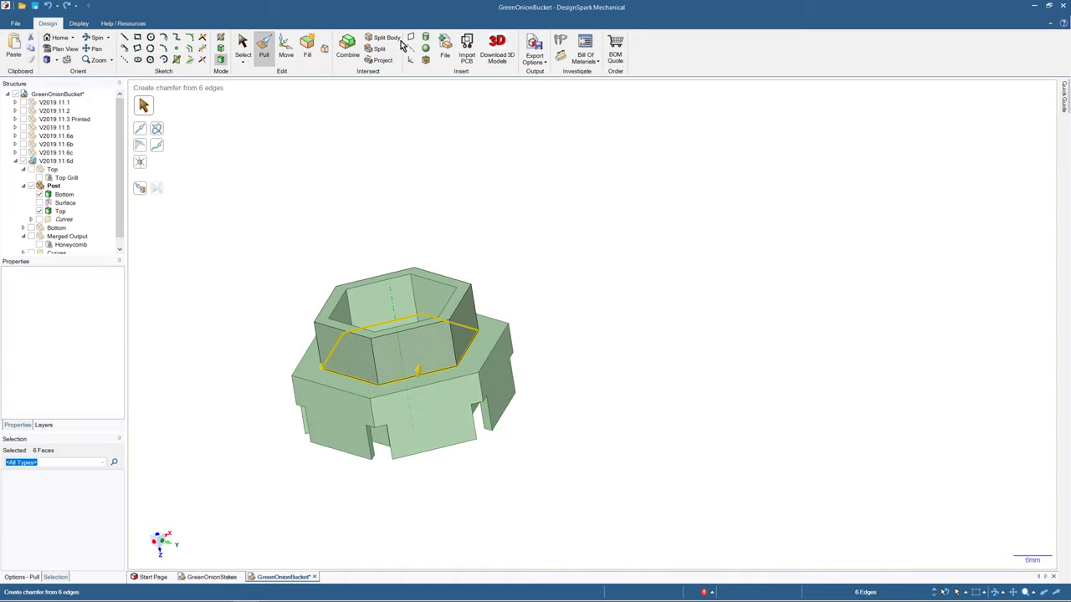
- Measure the ledge width between the collar's base edge and the parallel outer edge
{"action": "left_click", "coordinate": [243, 47]}
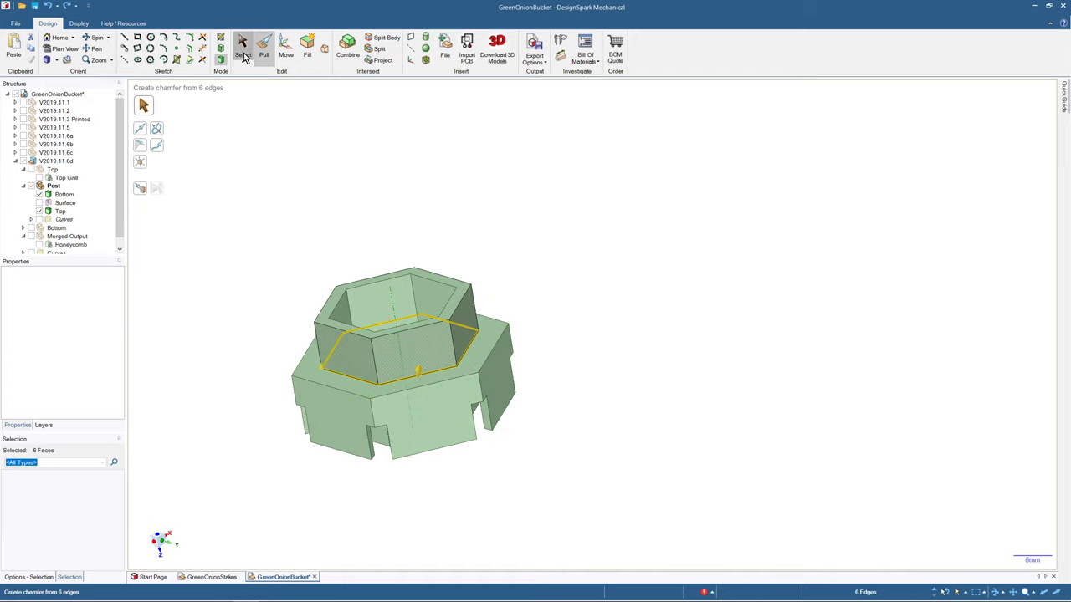
{"action": "left_click", "coordinate": [470, 349]}
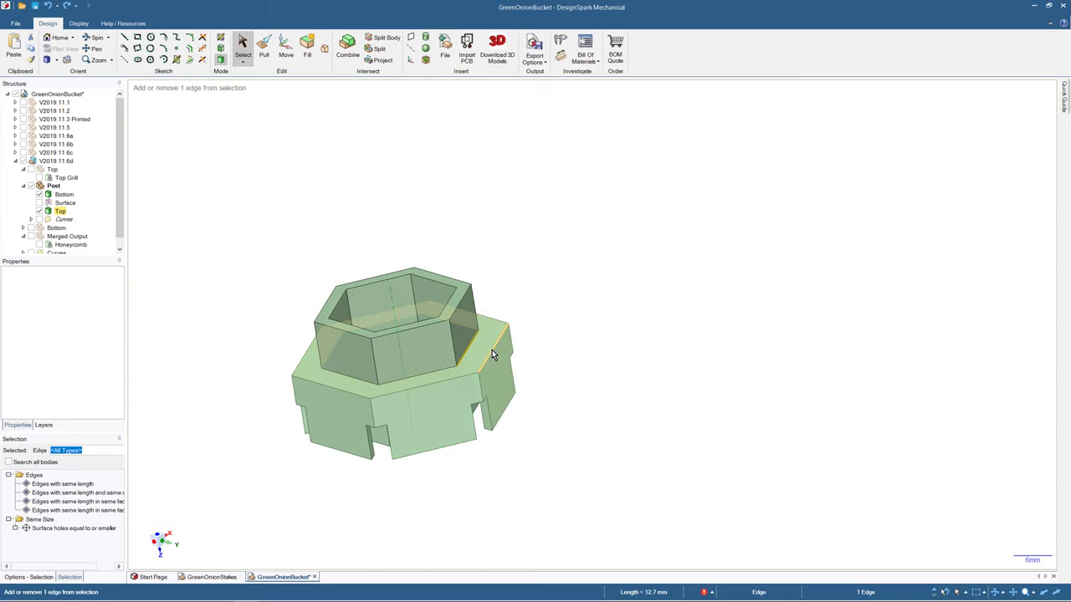
{"action": "left_click", "coordinate": [492, 349], "text": "ctrl"}
{"action": "left_click", "coordinate": [560, 40]}
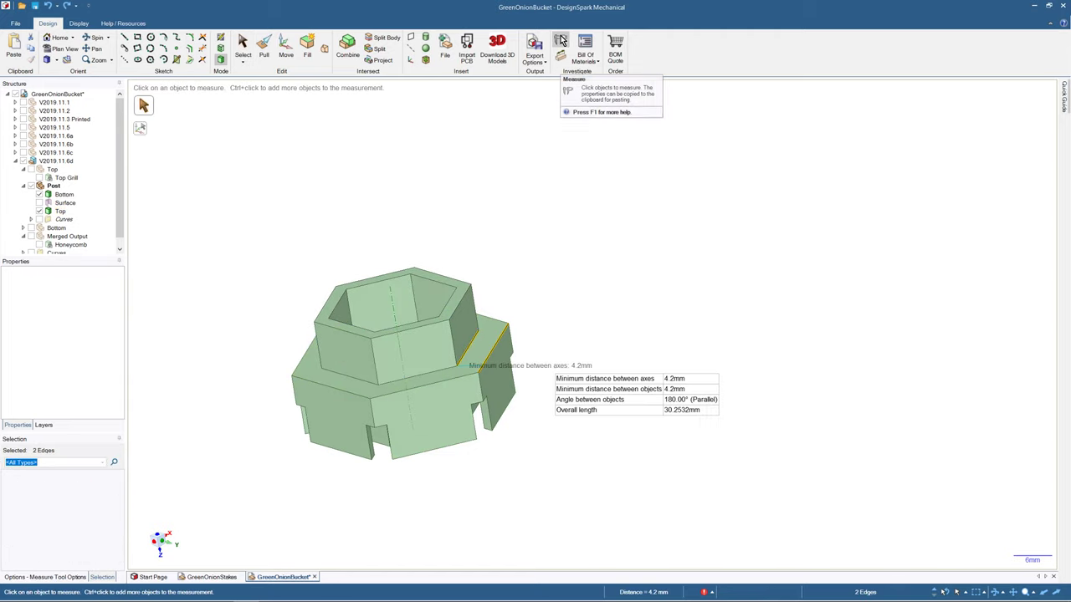
{"action": "key", "text": "Escape"}
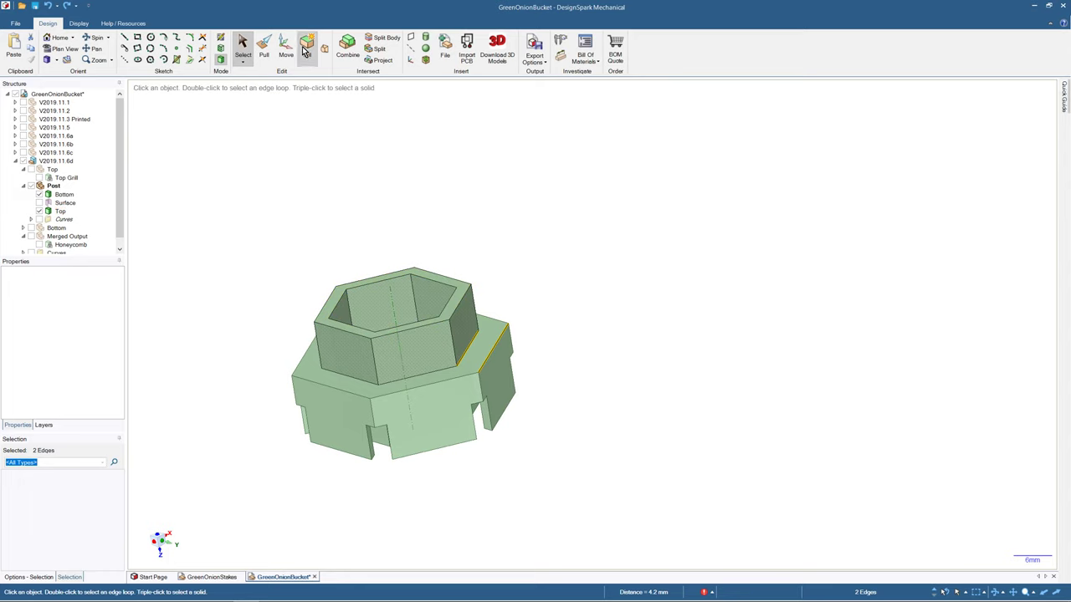
{"action": "left_click", "coordinate": [229, 251]}
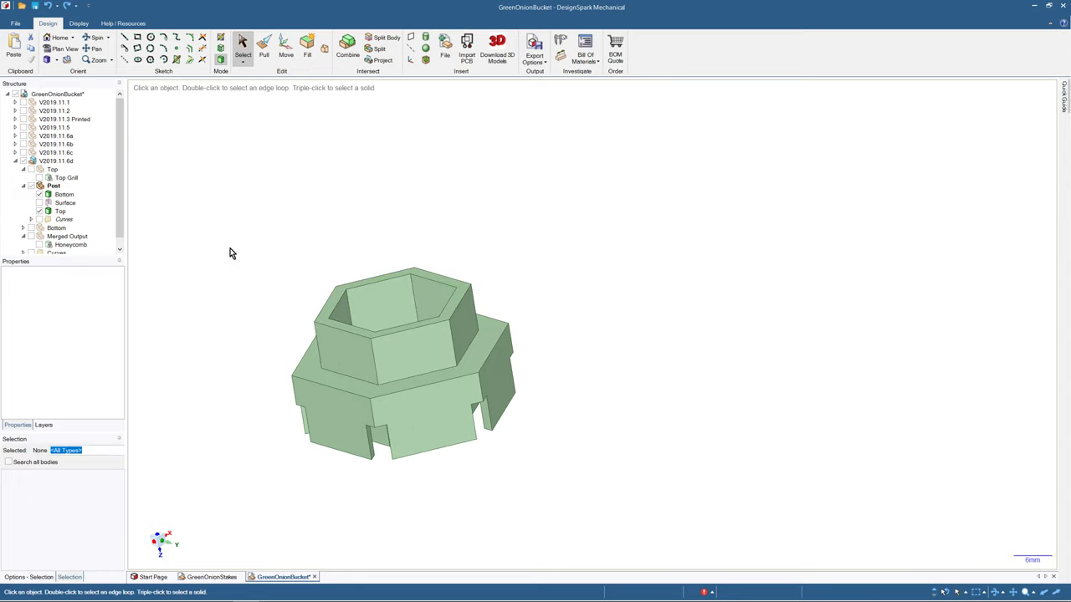
- Chamfer the six edges around the hexagonal collar's base across the full 4.2 mm width of the ledge
{"action": "left_click", "coordinate": [419, 378]}
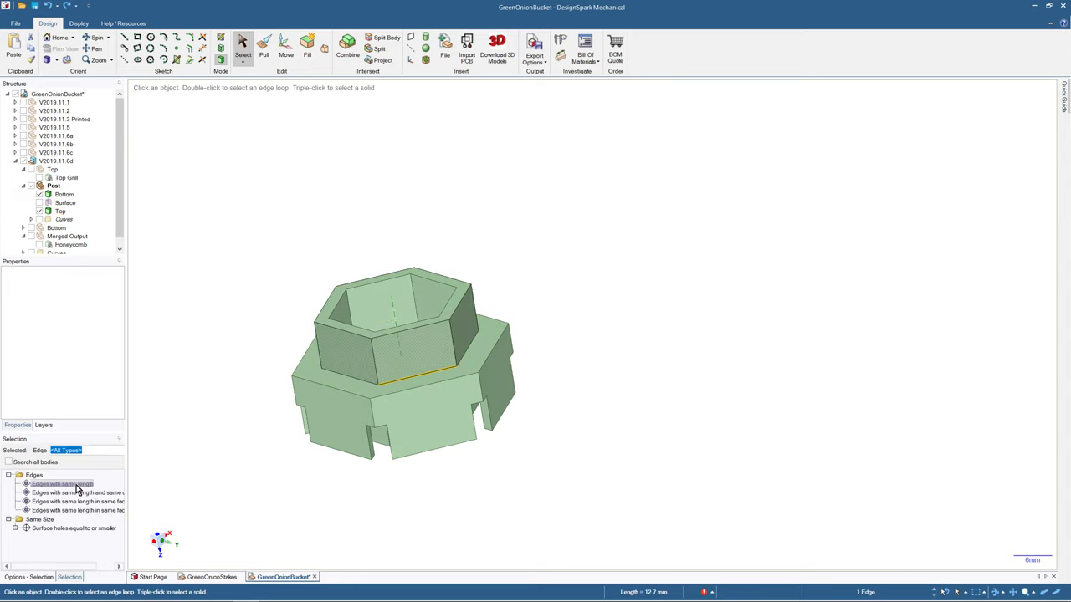
{"action": "left_click", "coordinate": [80, 510]}
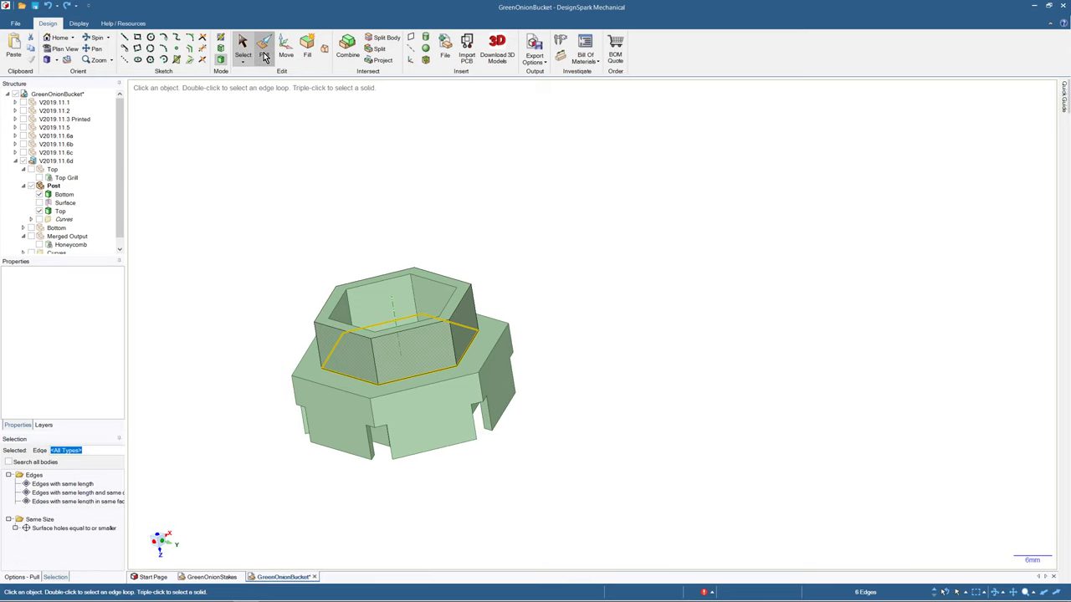
{"action": "key", "text": "p"}
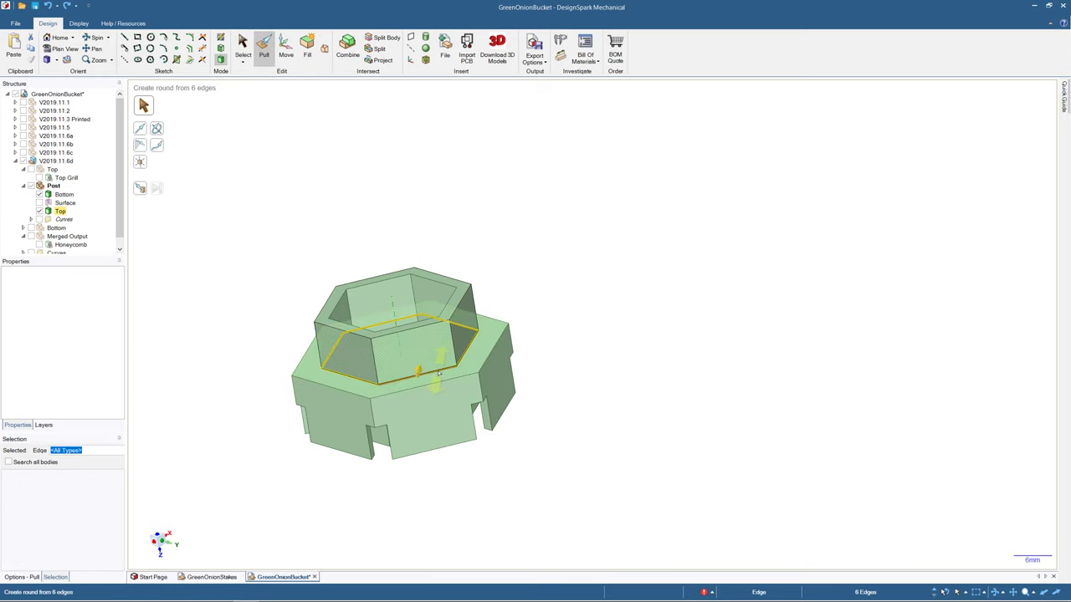
{"action": "left_click", "coordinate": [438, 373]}
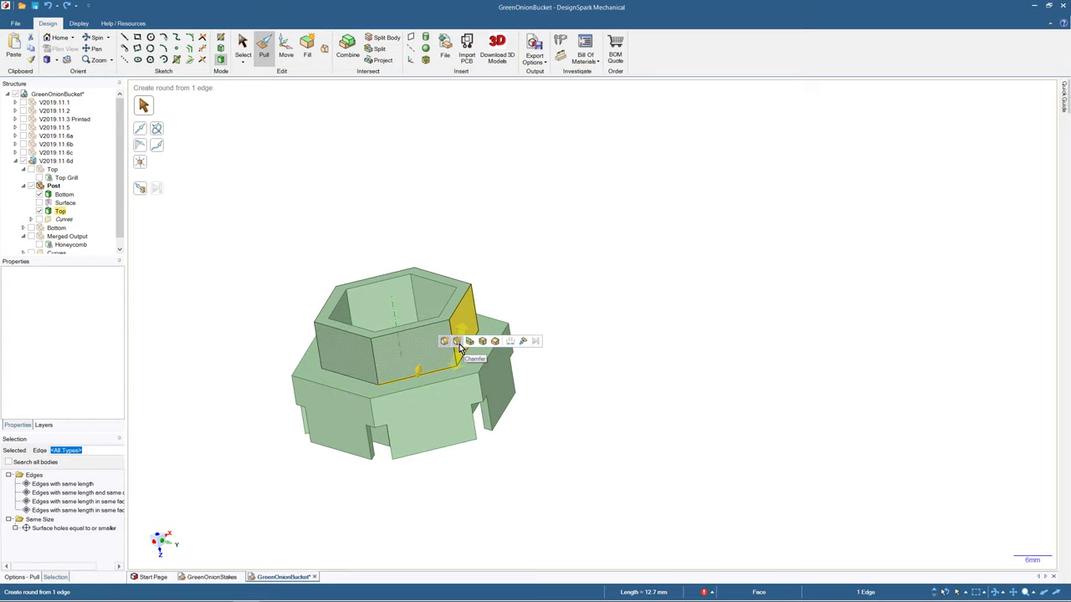
{"action": "left_click", "coordinate": [457, 343]}
{"action": "left_click", "coordinate": [105, 512]}
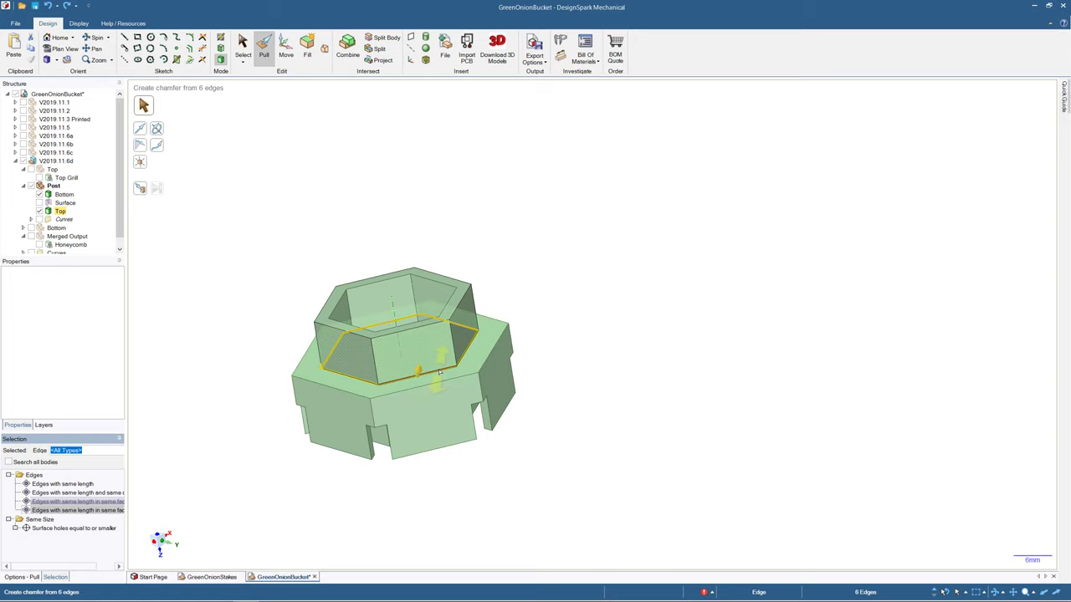
{"action": "left_click_drag", "start_coordinate": [440, 371], "coordinate": [442, 365]}
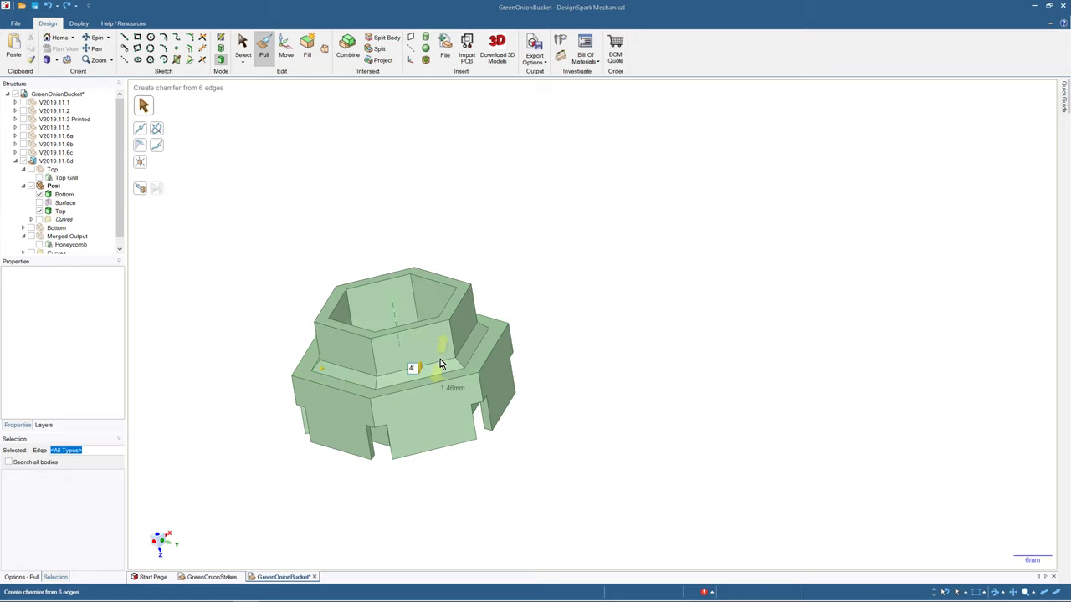
{"action": "key", "text": "Return"}
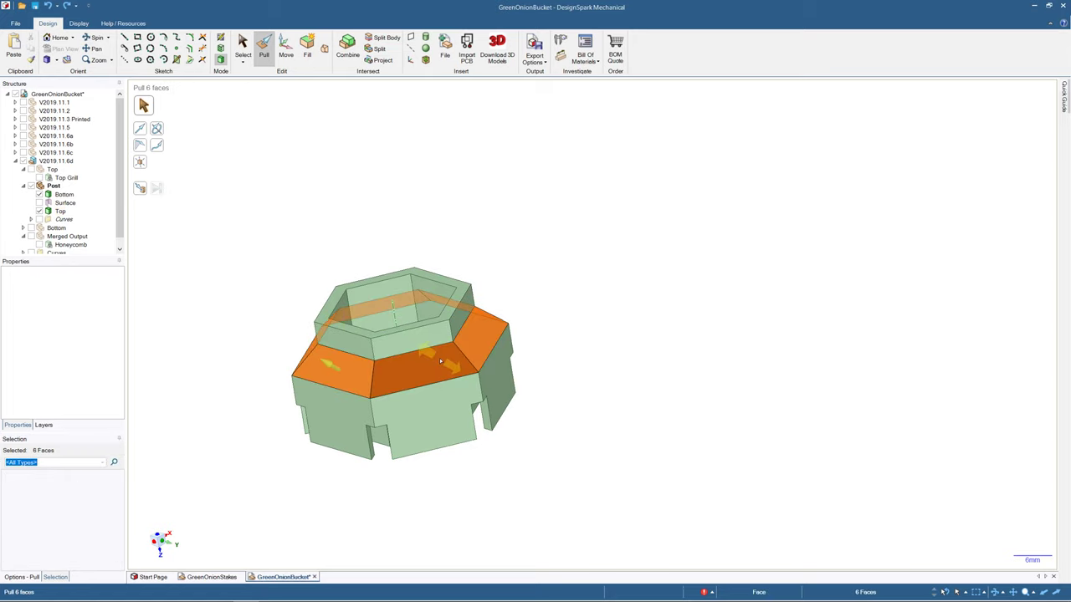
- Leave the Pull tool, clear the selection of the six sloped collar faces and save the model
{"action": "left_click", "coordinate": [242, 46]}
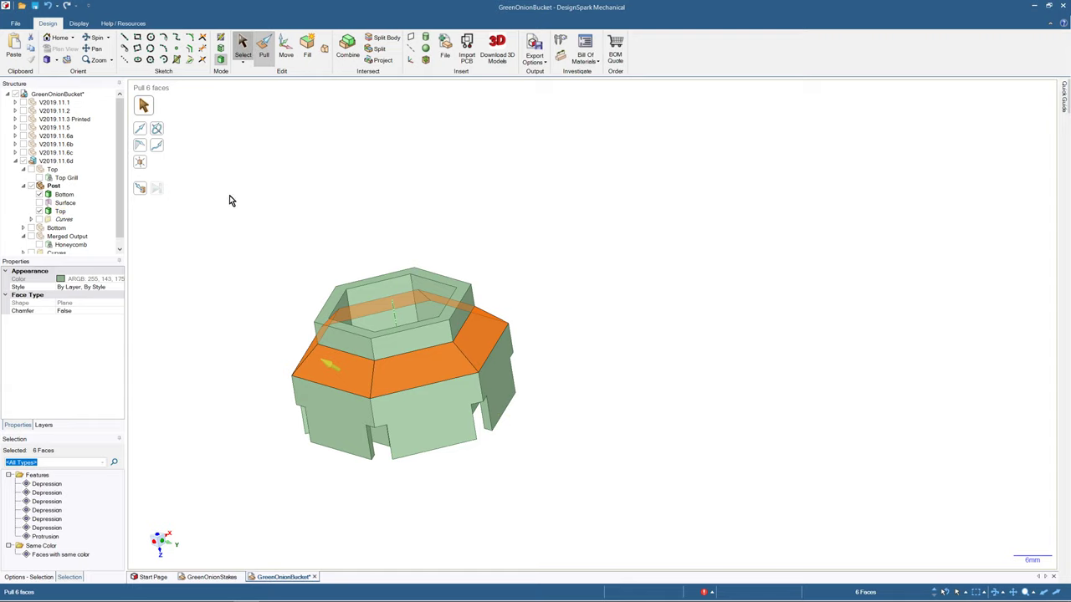
{"action": "left_click", "coordinate": [230, 311]}
{"action": "middle_click_drag", "start_coordinate": [224, 325], "coordinate": [232, 217]}
{"action": "scroll", "coordinate": [226, 281], "scroll_direction": "down", "scroll_amount": 6}
{"action": "scroll", "coordinate": [231, 265], "scroll_direction": "up", "scroll_amount": 4}
{"action": "scroll", "coordinate": [233, 265], "scroll_direction": "up", "scroll_amount": 5}
{"action": "mouse_move", "coordinate": [232, 265]}
{"action": "middle_mouse_down"}
{"action": "mouse_move", "coordinate": [234, 290]}
{"action": "mouse_move", "coordinate": [437, 359]}
{"action": "mouse_move", "coordinate": [397, 370]}
{"action": "mouse_move", "coordinate": [284, 332]}
{"action": "mouse_move", "coordinate": [263, 225]}
{"action": "mouse_move", "coordinate": [382, 248]}
{"action": "mouse_move", "coordinate": [374, 389]}
{"action": "mouse_move", "coordinate": [442, 406]}
{"action": "mouse_move", "coordinate": [444, 428]}
{"action": "mouse_move", "coordinate": [468, 430]}
{"action": "middle_mouse_up"}
{"action": "scroll", "coordinate": [374, 389], "scroll_direction": "down", "scroll_amount": 8}
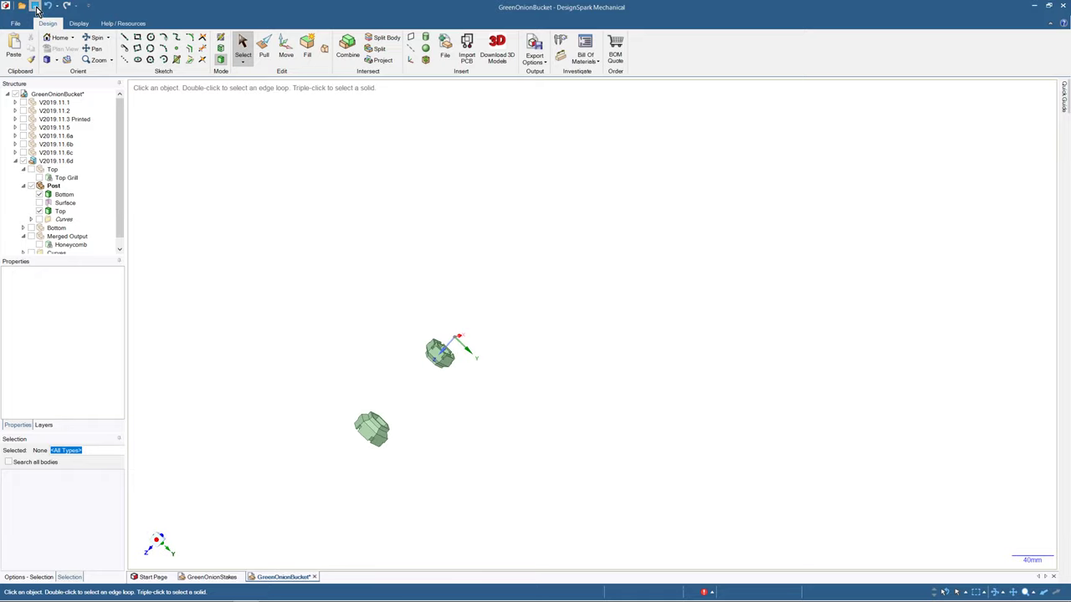
- Examine the chamfered collars, notches and hexagonal openings of both Post bodies from several directions
{"action": "scroll", "coordinate": [368, 410], "scroll_direction": "down", "scroll_amount": 2}
{"action": "scroll", "coordinate": [370, 408], "scroll_direction": "up", "scroll_amount": 6}
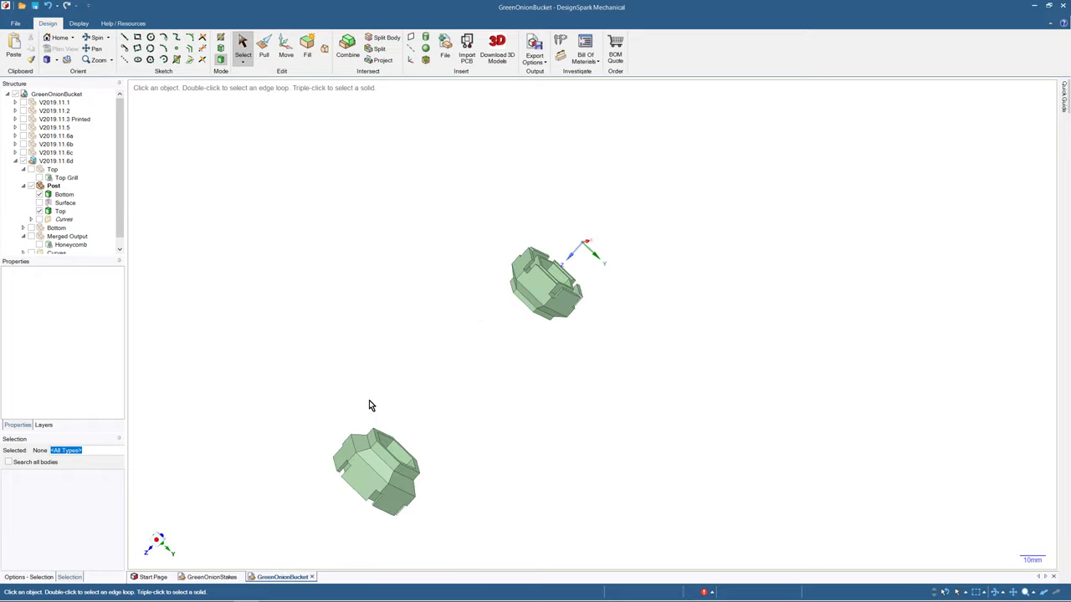
{"action": "middle_click_drag", "start_coordinate": [329, 303], "coordinate": [415, 371]}
{"action": "middle_click_drag", "start_coordinate": [410, 333], "coordinate": [395, 178]}
{"action": "scroll", "coordinate": [394, 180], "scroll_direction": "down", "scroll_amount": 2}
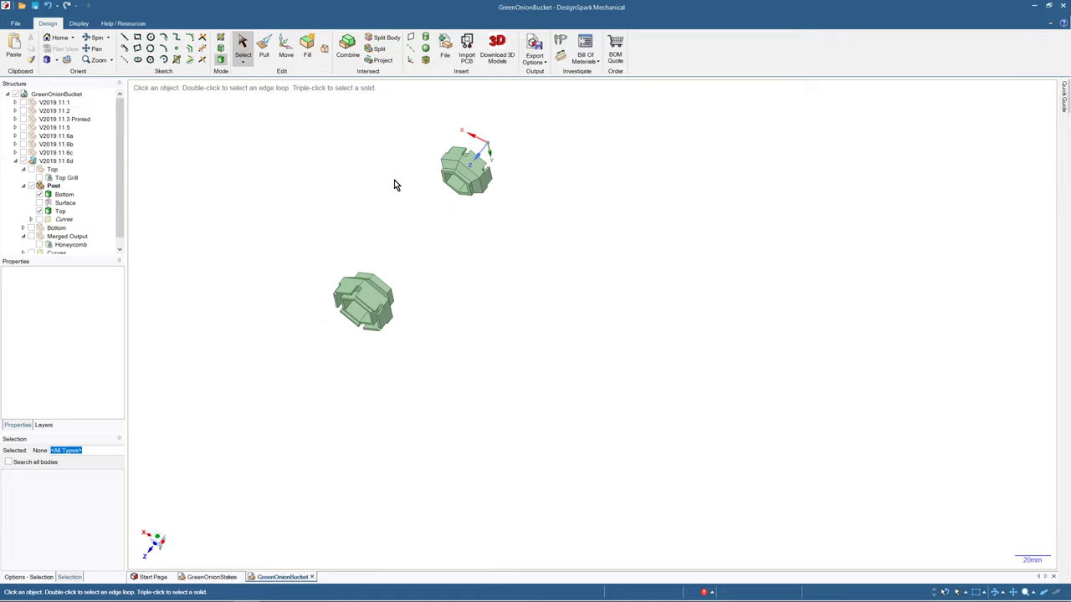
{"action": "scroll", "coordinate": [394, 180], "scroll_direction": "up", "scroll_amount": 2}
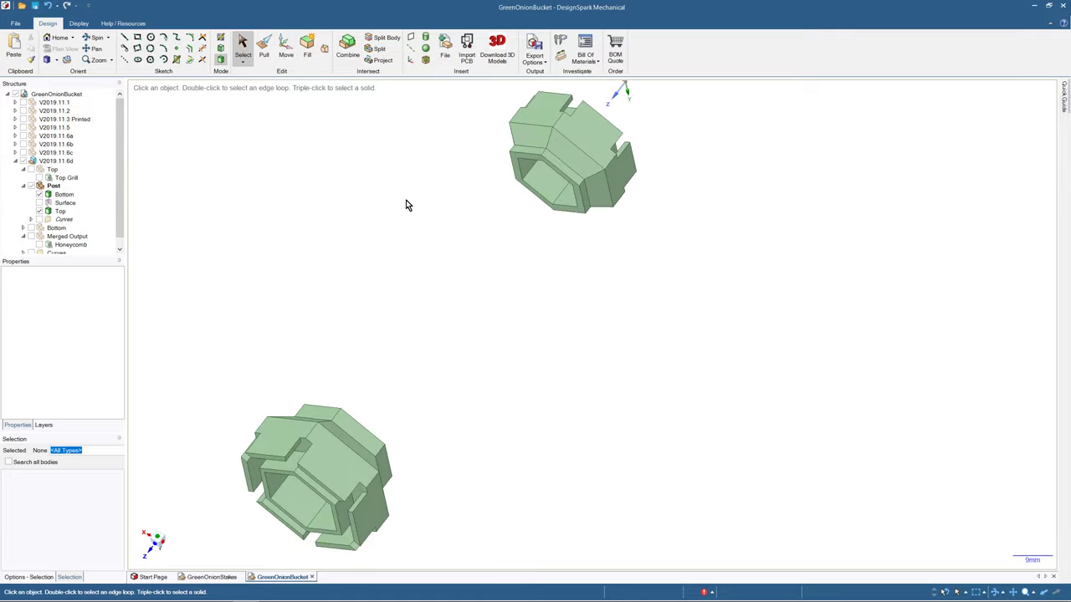
{"action": "middle_click_drag", "start_coordinate": [406, 201], "coordinate": [445, 171]}
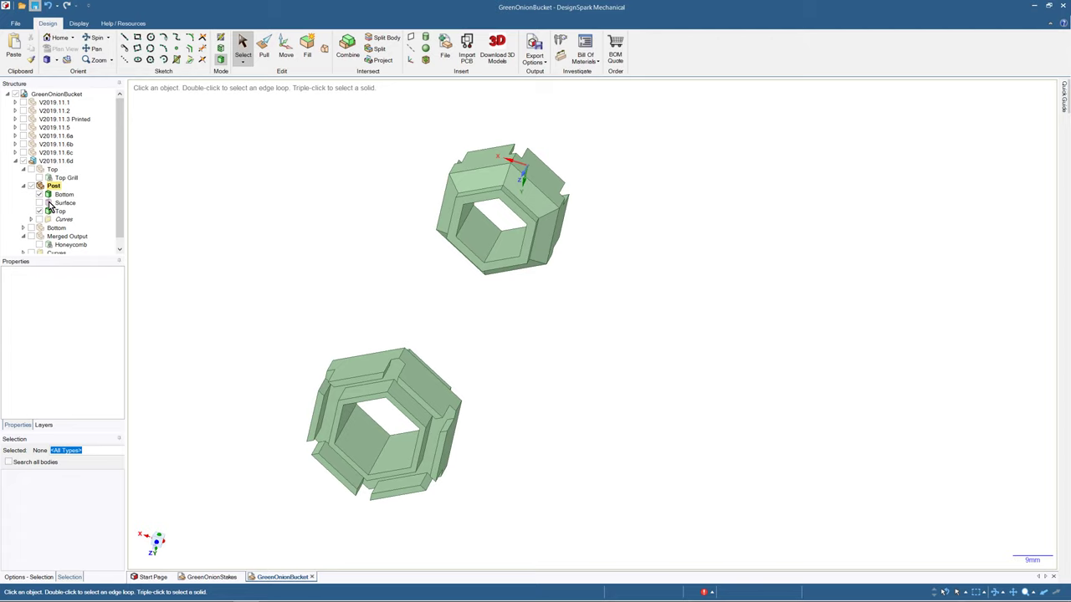
- Delete the leftover Surface body and the Curves folder from the Post component
{"action": "left_click", "coordinate": [50, 207]}
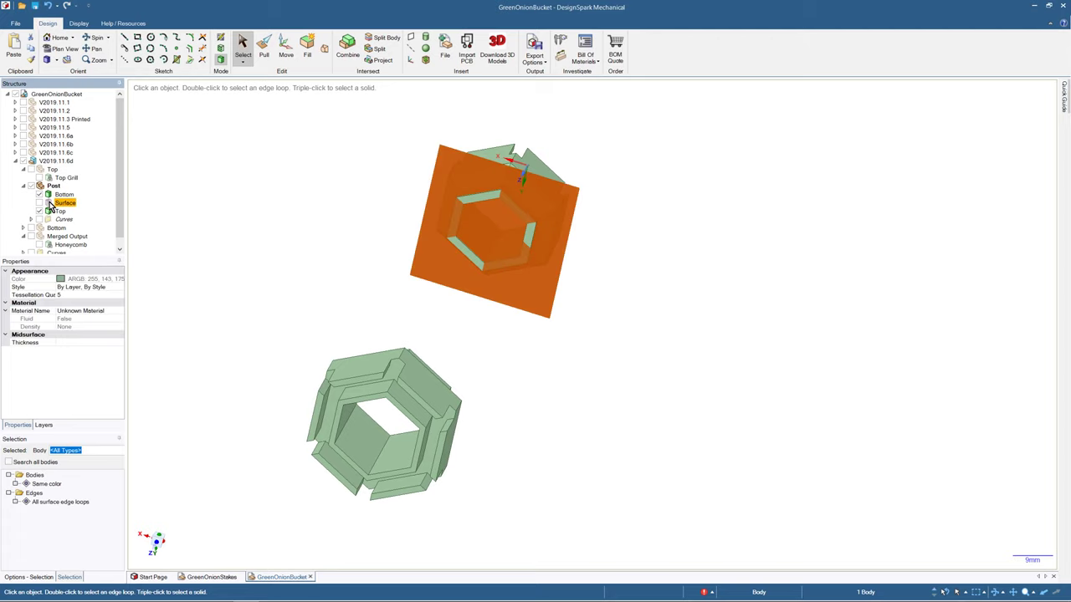
{"action": "key", "text": "Delete"}
{"action": "left_click", "coordinate": [53, 211]}
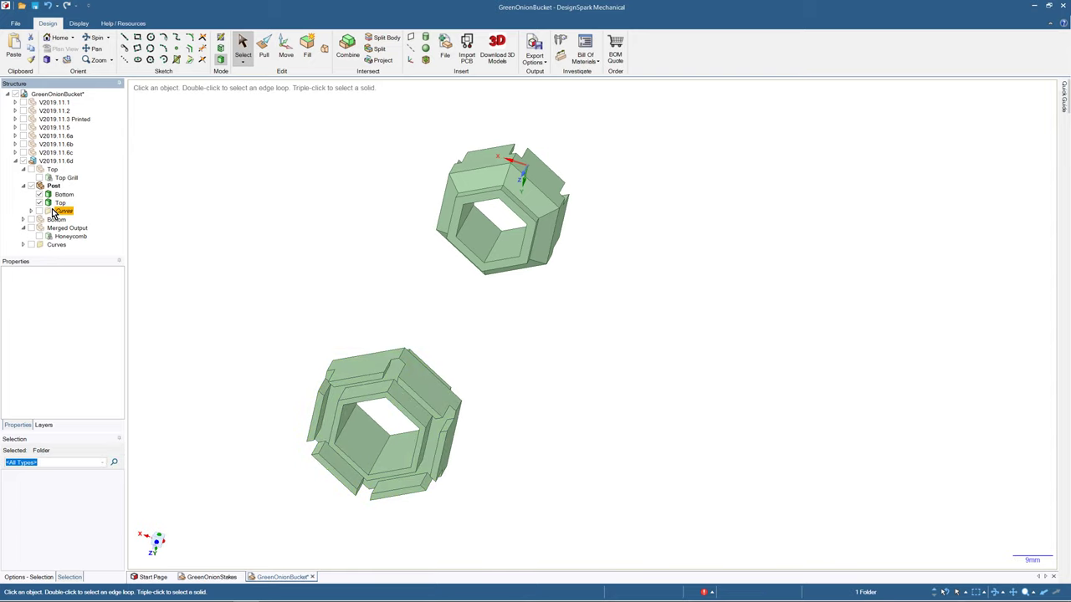
{"action": "right_click", "coordinate": [50, 215]}
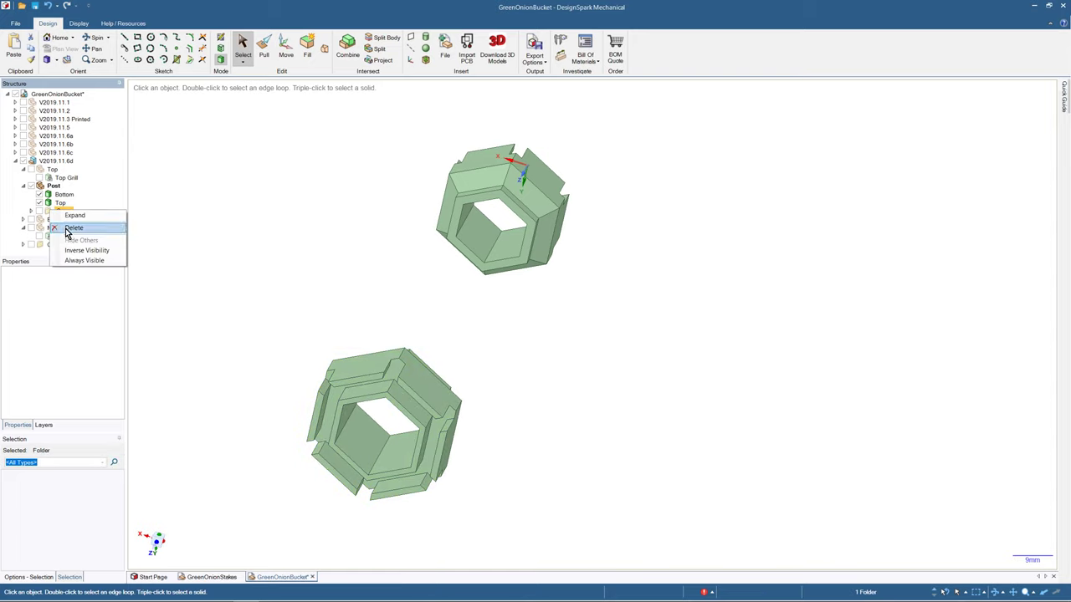
{"action": "left_click", "coordinate": [72, 227]}
{"action": "middle_click_drag", "start_coordinate": [336, 246], "coordinate": [306, 282]}
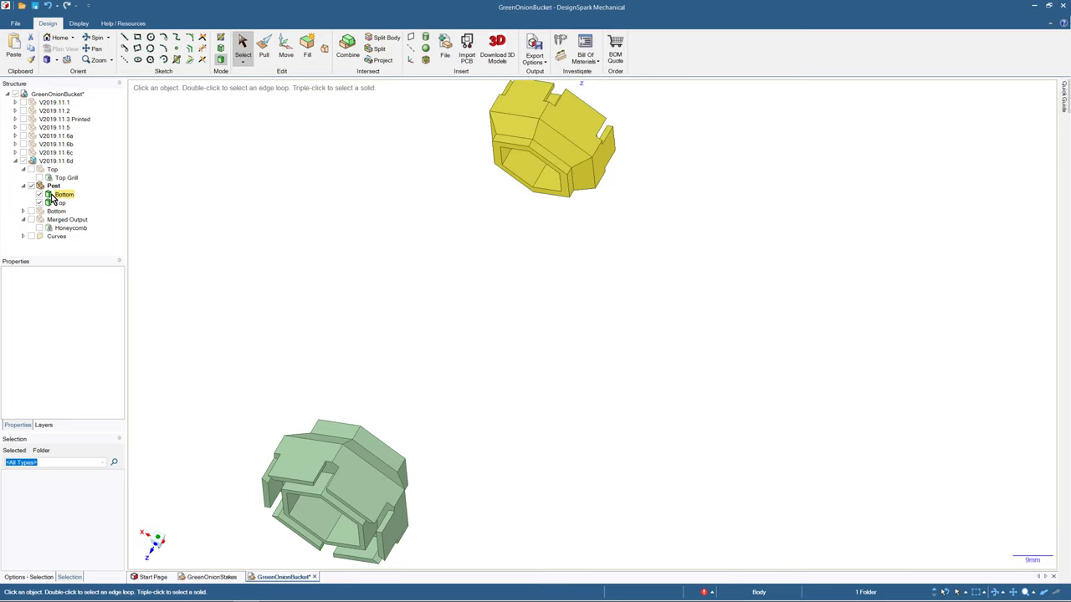
{"action": "middle_click_drag", "start_coordinate": [303, 201], "coordinate": [424, 298]}
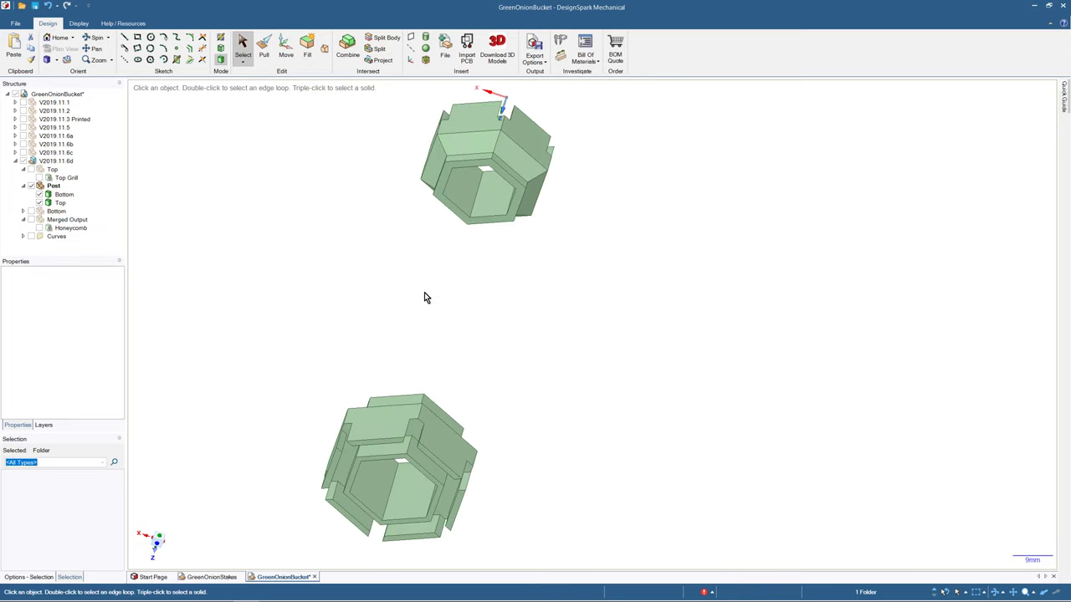
- Show the Top Grill and the Bottom component together with the two Post bodies
{"action": "left_click", "coordinate": [46, 180]}
{"action": "left_click", "coordinate": [39, 178]}
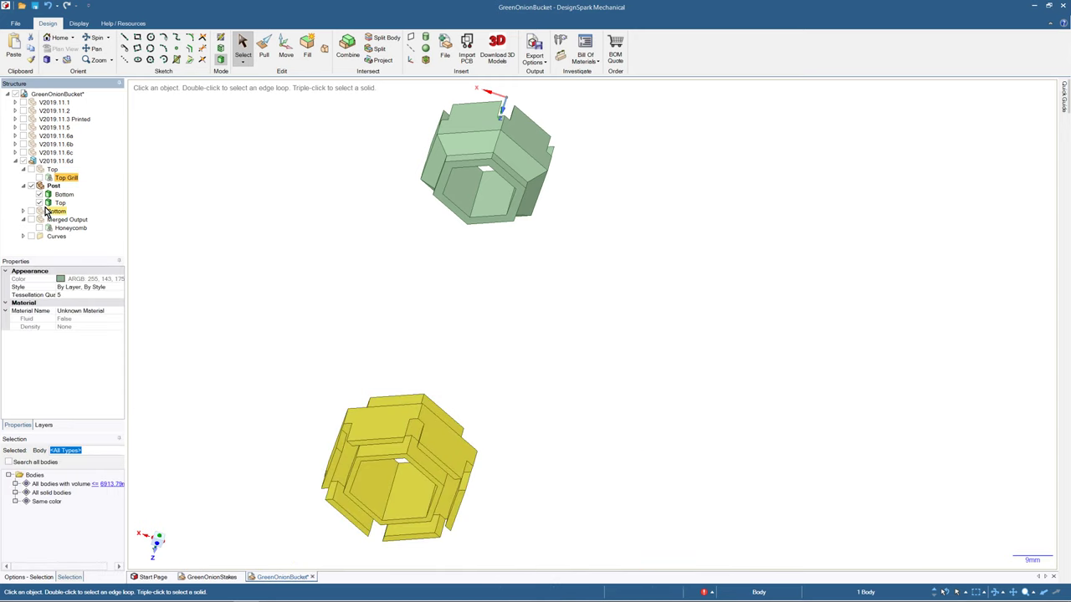
{"action": "left_click", "coordinate": [40, 177]}
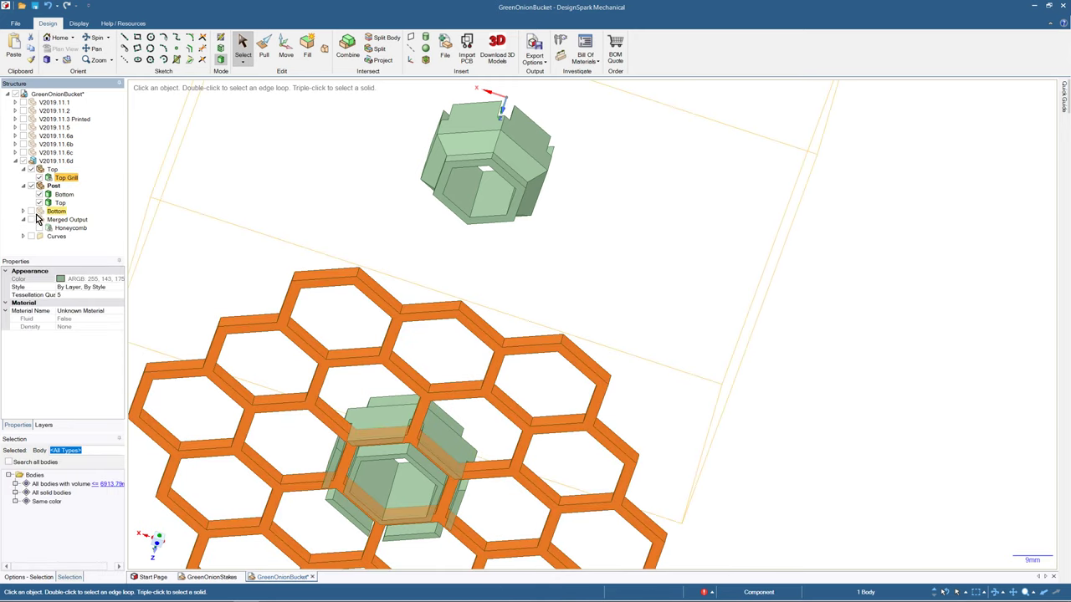
{"action": "left_click", "coordinate": [36, 213]}
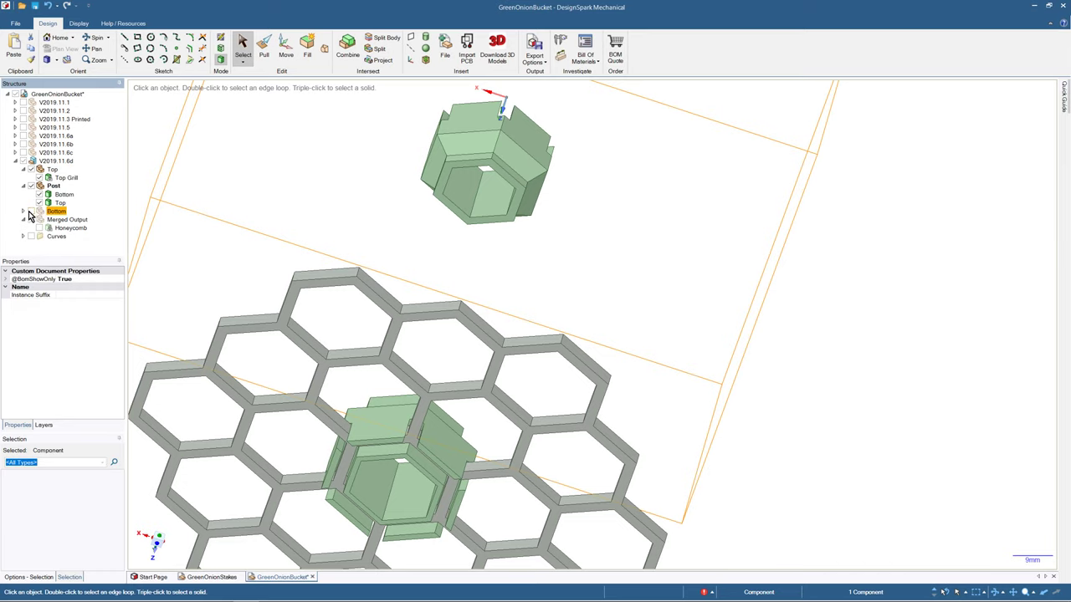
{"action": "left_click", "coordinate": [31, 212]}
- Examine how the two Post bodies fit and align with the top grill and the bottom honeycomb
{"action": "middle_click_drag", "start_coordinate": [295, 178], "coordinate": [373, 104]}
{"action": "scroll", "coordinate": [313, 237], "scroll_direction": "down", "scroll_amount": 4}
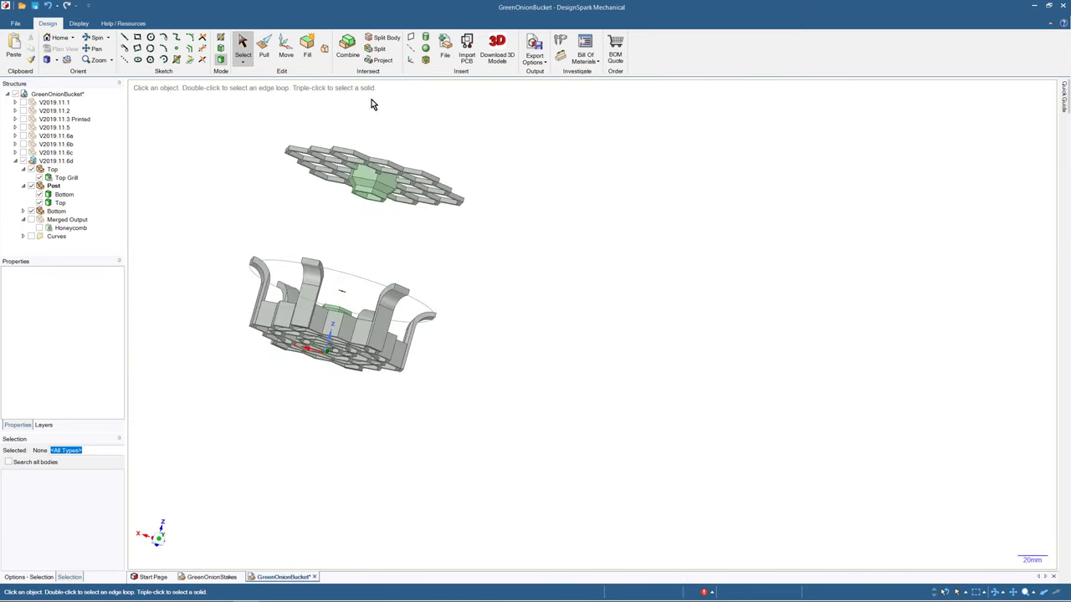
{"action": "middle_click_drag", "start_coordinate": [352, 289], "coordinate": [380, 194]}
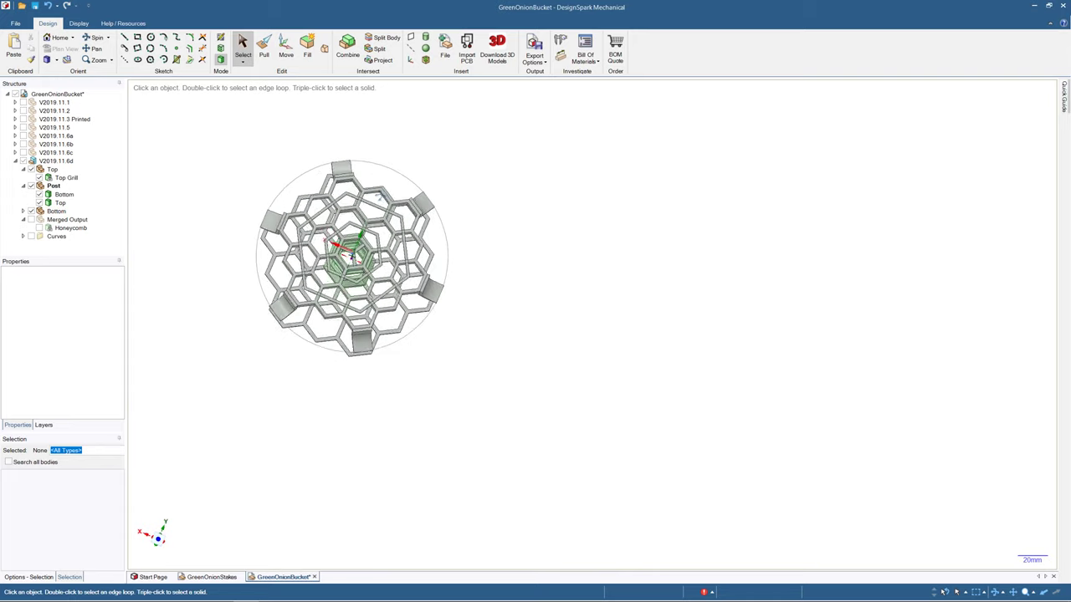
{"action": "scroll", "coordinate": [354, 266], "scroll_direction": "down", "scroll_amount": 8}
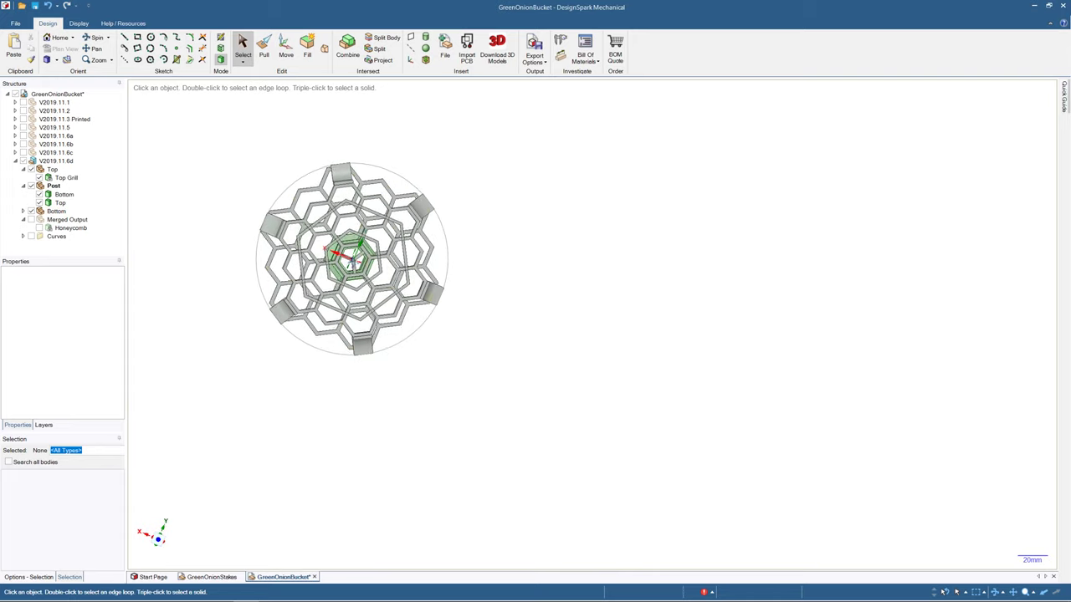
{"action": "scroll", "coordinate": [355, 266], "scroll_direction": "up", "scroll_amount": 10}
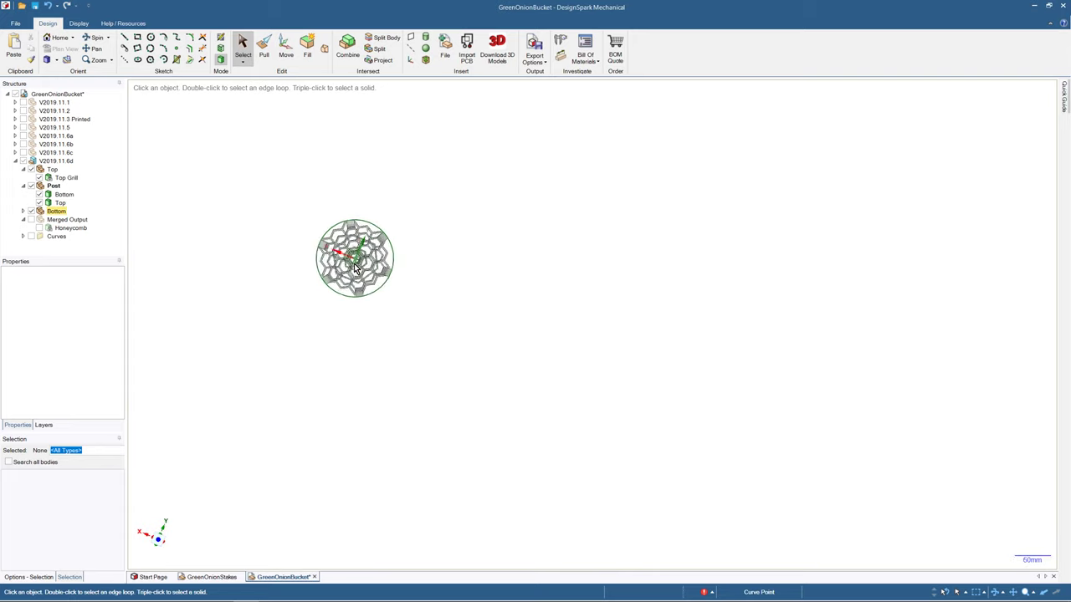
{"action": "middle_click_drag", "start_coordinate": [353, 263], "coordinate": [272, 432]}
{"action": "scroll", "coordinate": [357, 260], "scroll_direction": "down", "scroll_amount": 5}
{"action": "scroll", "coordinate": [359, 260], "scroll_direction": "up", "scroll_amount": 2}
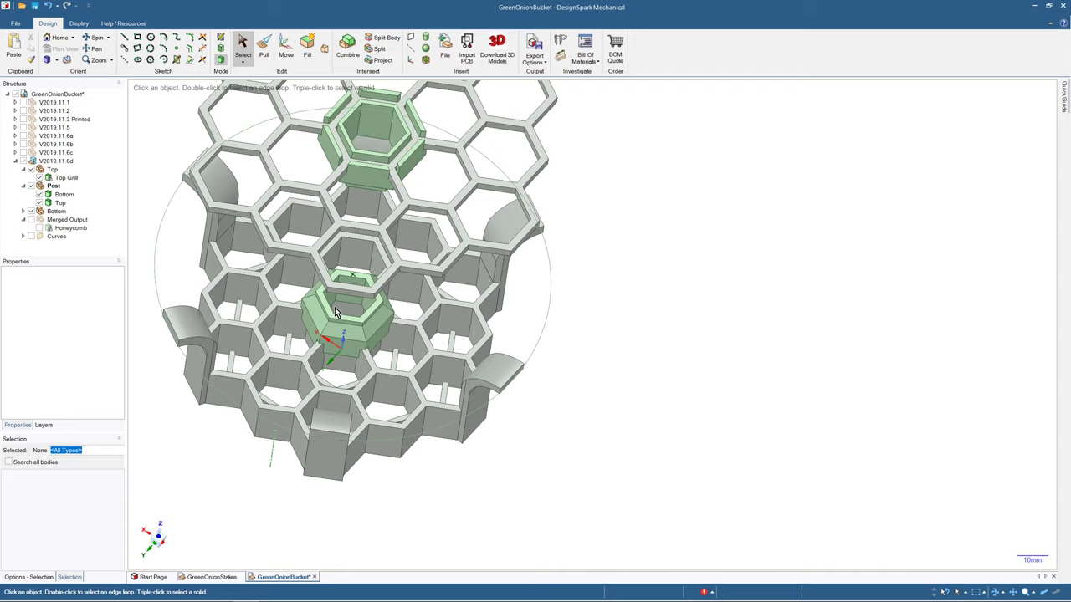
{"action": "mouse_move", "coordinate": [943, 598]}
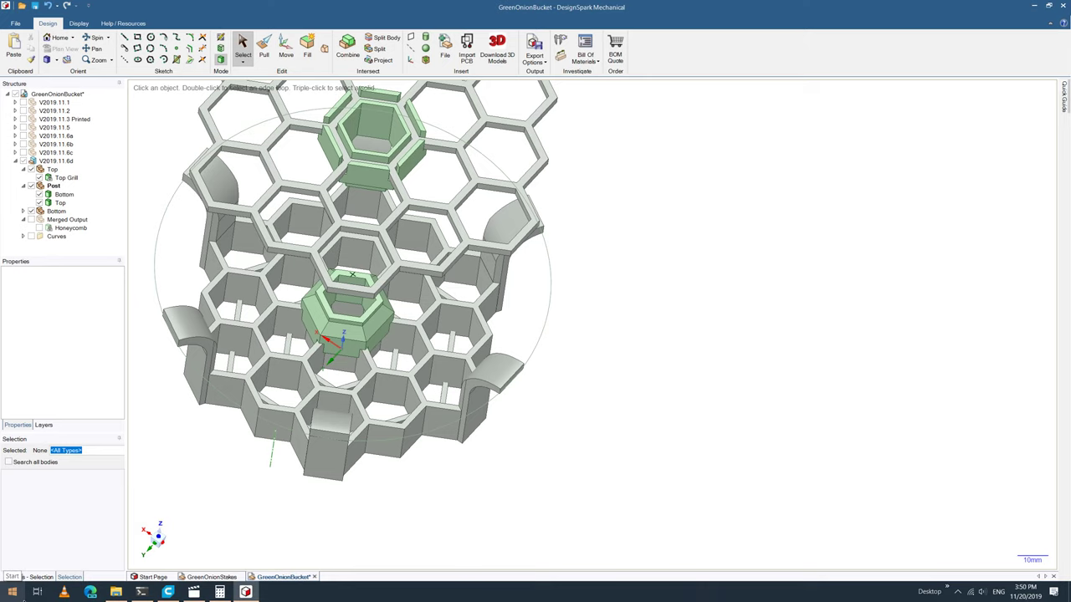
{"action": "scroll", "coordinate": [215, 264], "scroll_direction": "down", "scroll_amount": 1}
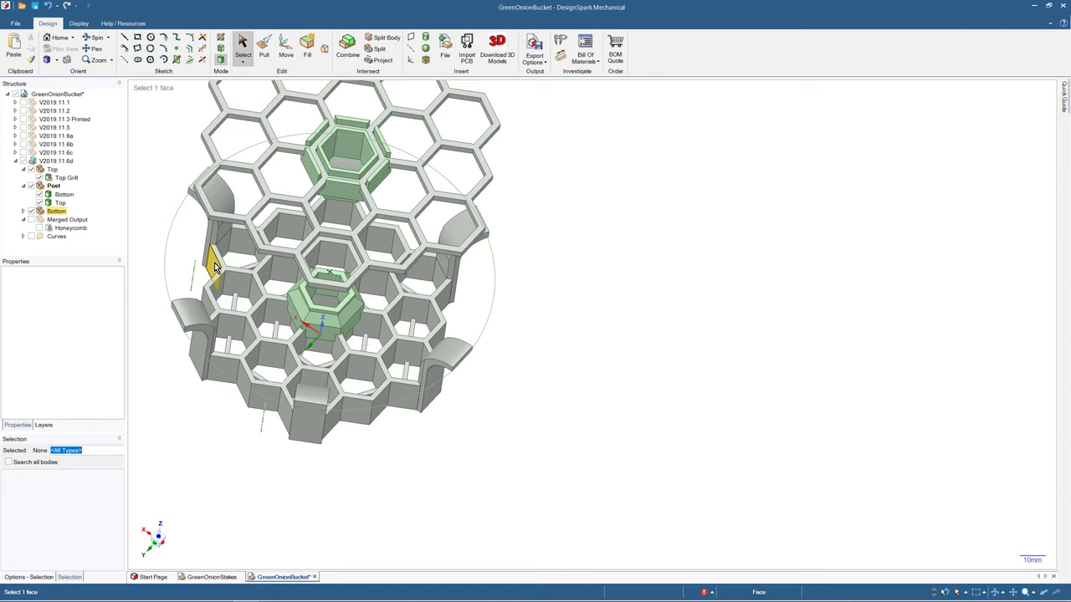
{"action": "middle_click_drag", "start_coordinate": [215, 267], "coordinate": [322, 352], "text": "shift"}
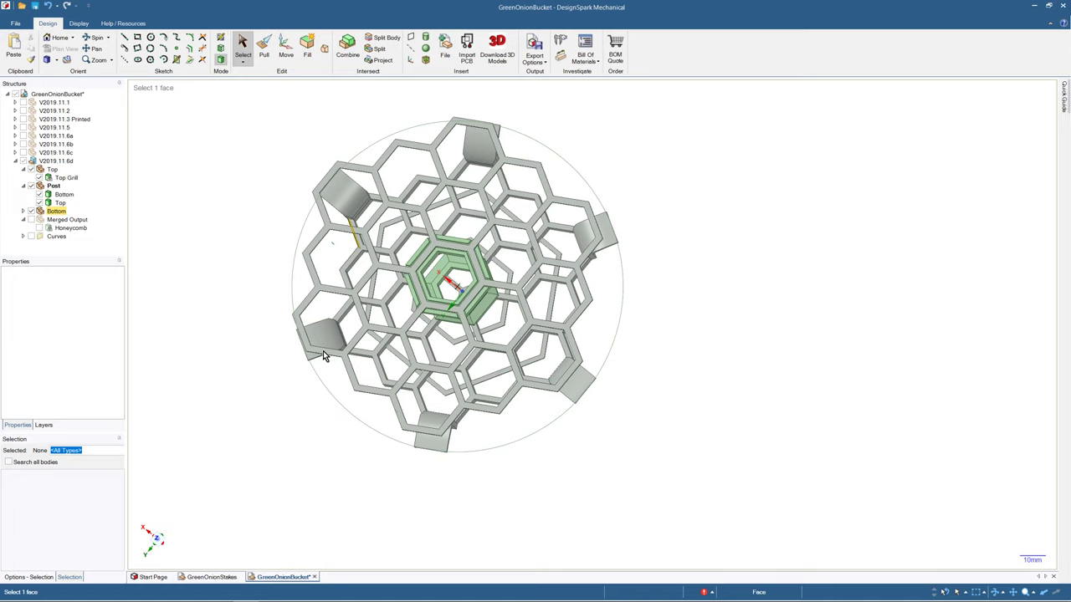
{"action": "key", "text": "Escape"}
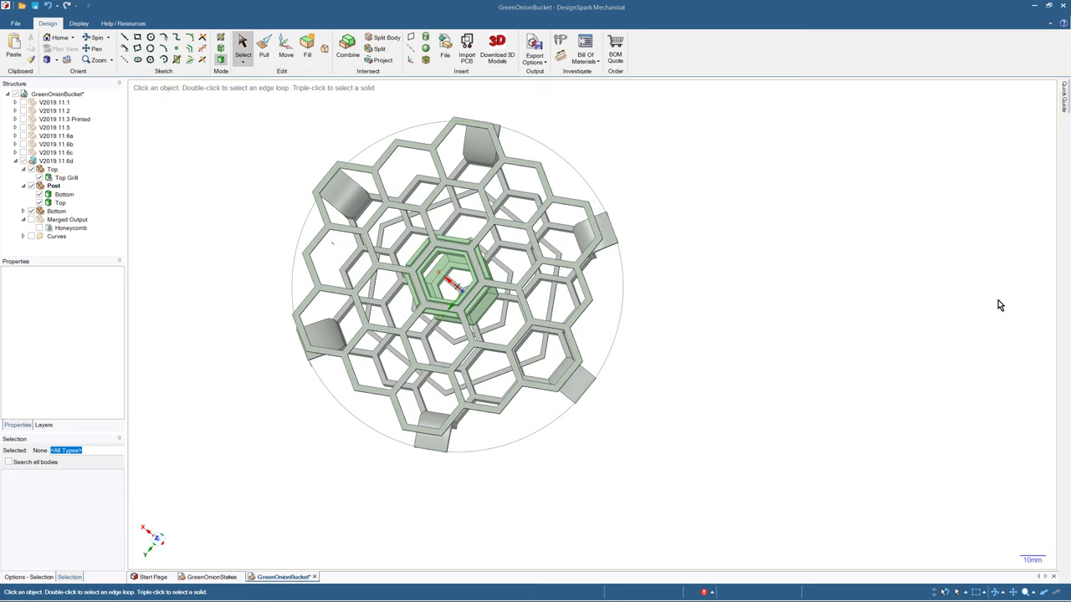
{"action": "mouse_move", "coordinate": [469, 355]}
{"action": "middle_mouse_down"}
{"action": "mouse_move", "coordinate": [454, 285]}
{"action": "mouse_move", "coordinate": [477, 290]}
{"action": "mouse_move", "coordinate": [468, 367]}
{"action": "middle_mouse_up"}
{"action": "middle_click_drag", "start_coordinate": [517, 340], "coordinate": [535, 427]}
{"action": "middle_click_drag", "start_coordinate": [446, 185], "coordinate": [458, 316]}
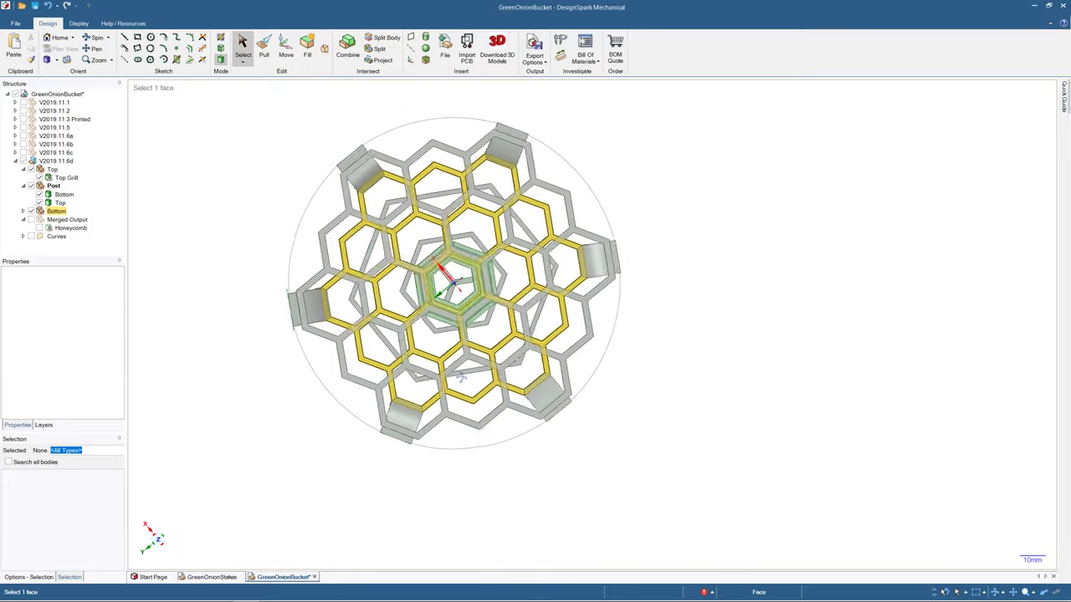
{"action": "scroll", "coordinate": [471, 310], "scroll_direction": "down", "scroll_amount": 3}
{"action": "scroll", "coordinate": [475, 311], "scroll_direction": "up", "scroll_amount": 5}
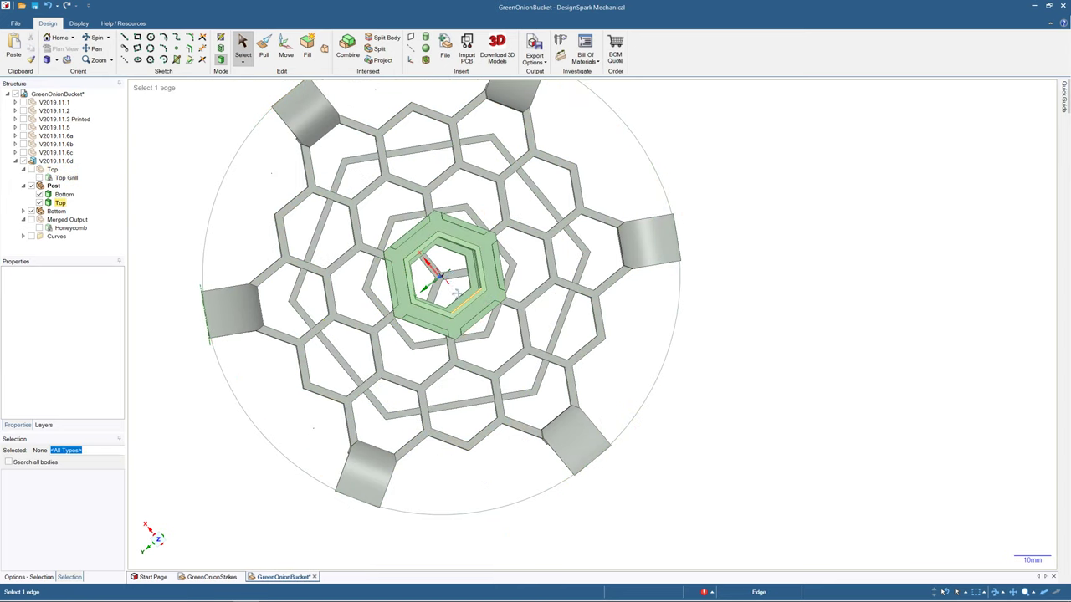
{"action": "mouse_move", "coordinate": [470, 304]}
{"action": "middle_mouse_down"}
{"action": "mouse_move", "coordinate": [456, 230]}
{"action": "mouse_move", "coordinate": [453, 318]}
{"action": "mouse_move", "coordinate": [455, 272]}
{"action": "mouse_move", "coordinate": [442, 272]}
{"action": "mouse_move", "coordinate": [456, 276]}
{"action": "mouse_move", "coordinate": [452, 320]}
{"action": "mouse_move", "coordinate": [452, 306]}
{"action": "middle_mouse_up"}
{"action": "key", "text": "Escape"}
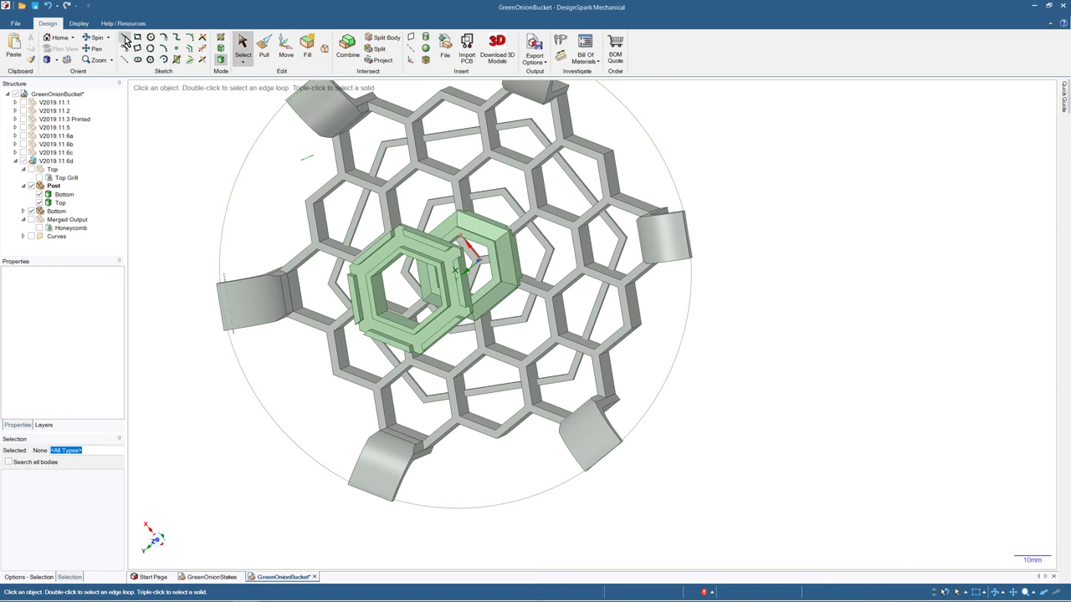
- Sketch a line of about 2.31 mm on the lower post's hexagonal rim, joining an inner corner to its matching outer corner
{"action": "left_click", "coordinate": [125, 38]}
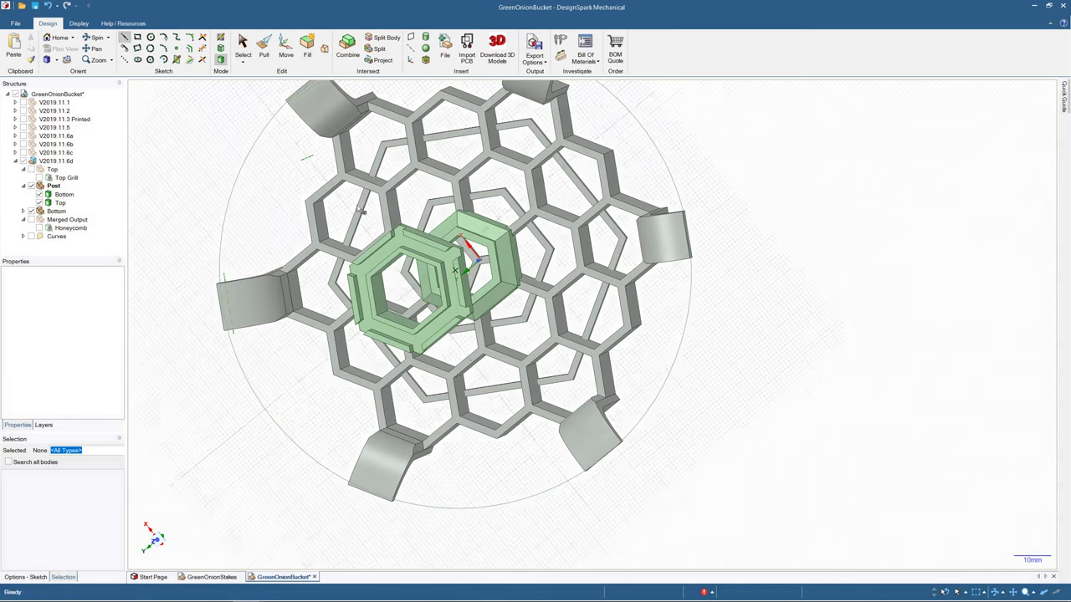
{"action": "left_click", "coordinate": [495, 262]}
{"action": "scroll", "coordinate": [471, 232], "scroll_direction": "up", "scroll_amount": 5}
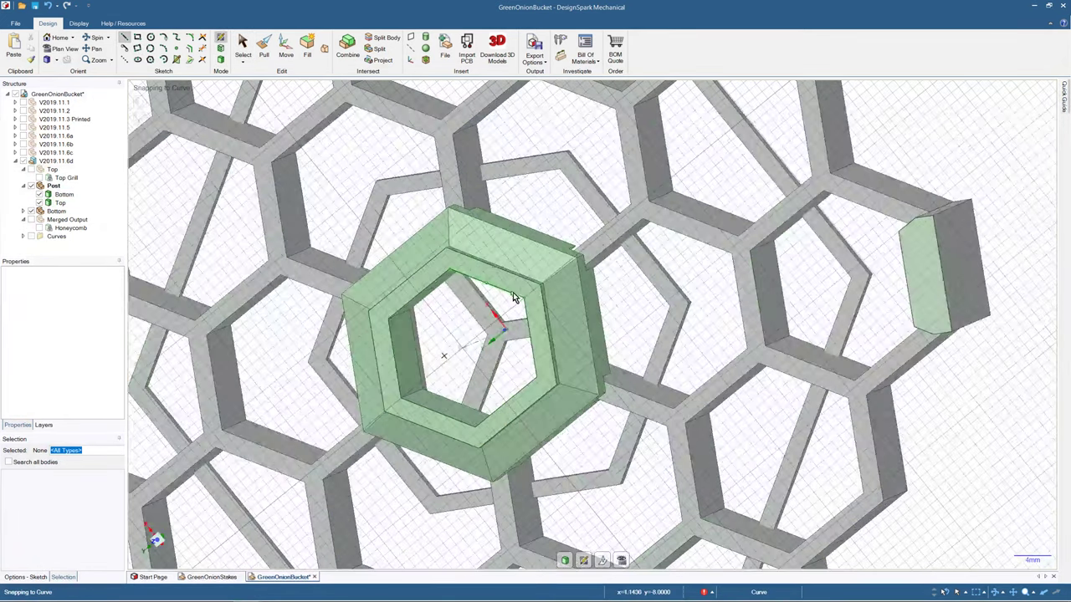
{"action": "left_click", "coordinate": [526, 303]}
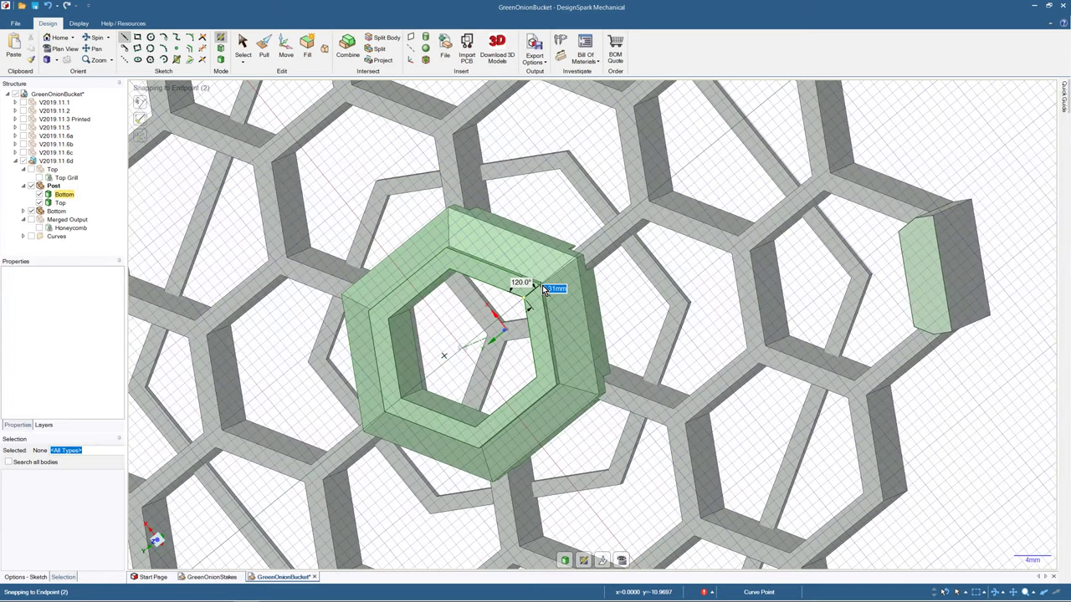
{"action": "scroll", "coordinate": [542, 289], "scroll_direction": "up", "scroll_amount": 4}
{"action": "scroll", "coordinate": [537, 285], "scroll_direction": "down", "scroll_amount": 4}
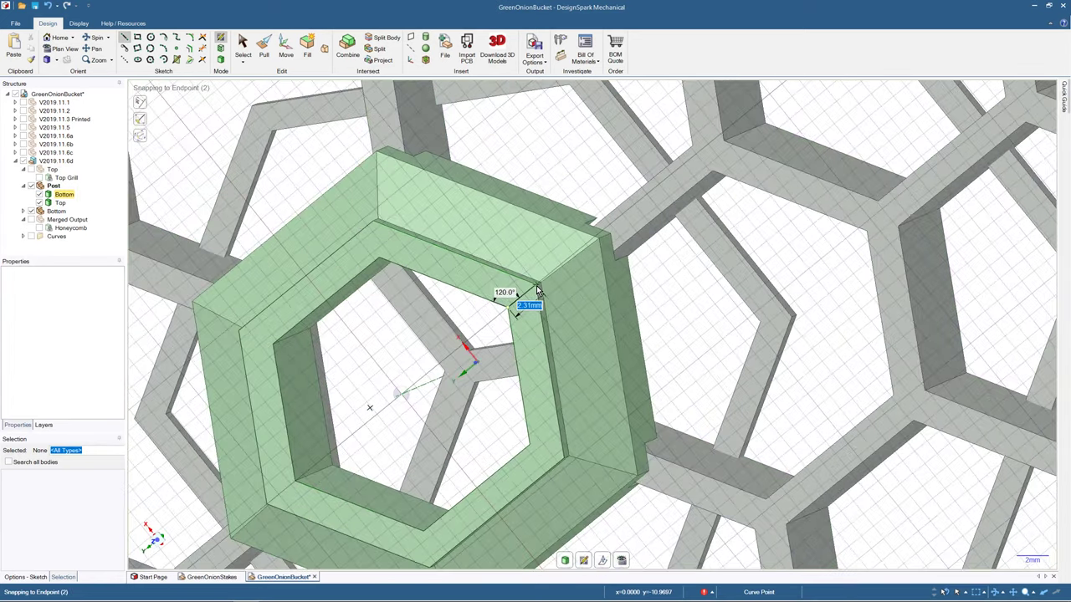
{"action": "scroll", "coordinate": [537, 285], "scroll_direction": "up", "scroll_amount": 8}
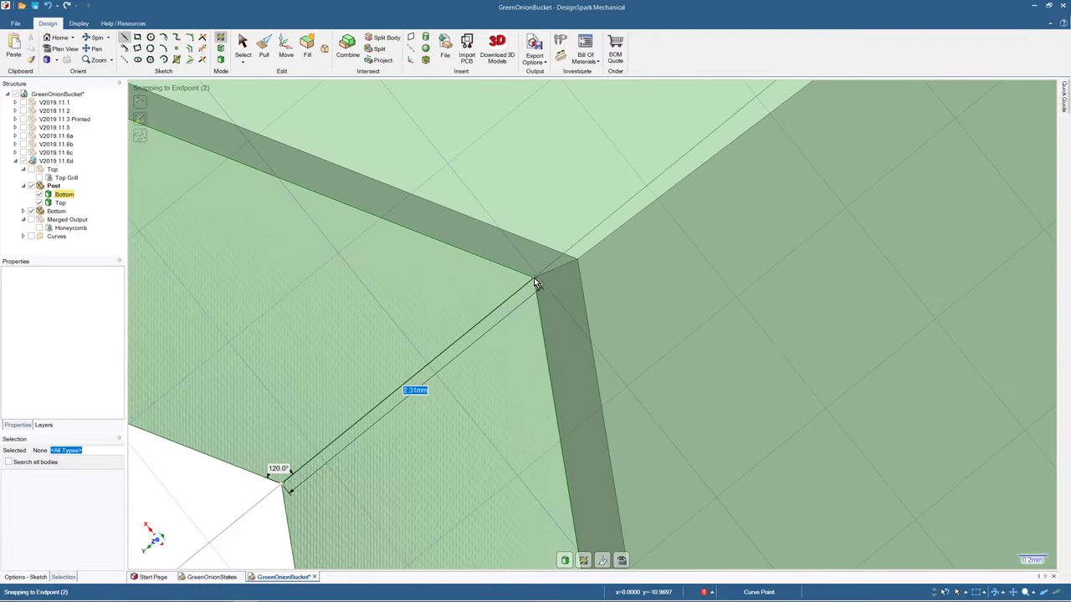
{"action": "left_click", "coordinate": [534, 278]}
{"action": "scroll", "coordinate": [489, 380], "scroll_direction": "down", "scroll_amount": 4}
{"action": "middle_click_drag", "start_coordinate": [440, 425], "coordinate": [461, 176], "text": "shift"}
{"action": "scroll", "coordinate": [475, 438], "scroll_direction": "up", "scroll_amount": 2}
{"action": "key", "text": "Escape"}
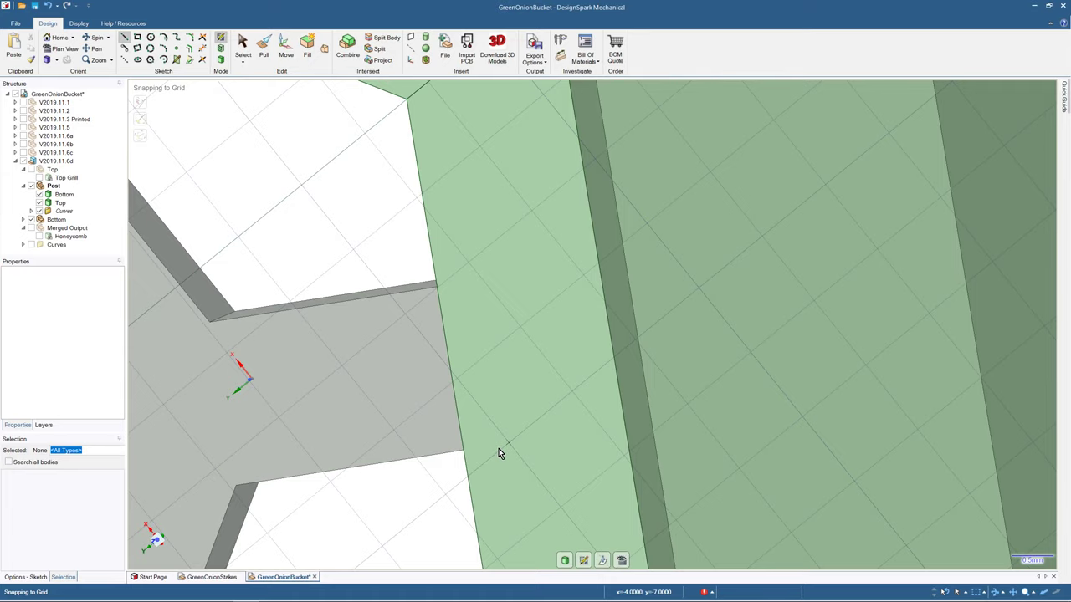
- Sketch a second line across the same rim, joining the adjacent inner corner to its outer corner
{"action": "scroll", "coordinate": [498, 448], "scroll_direction": "down", "scroll_amount": 5}
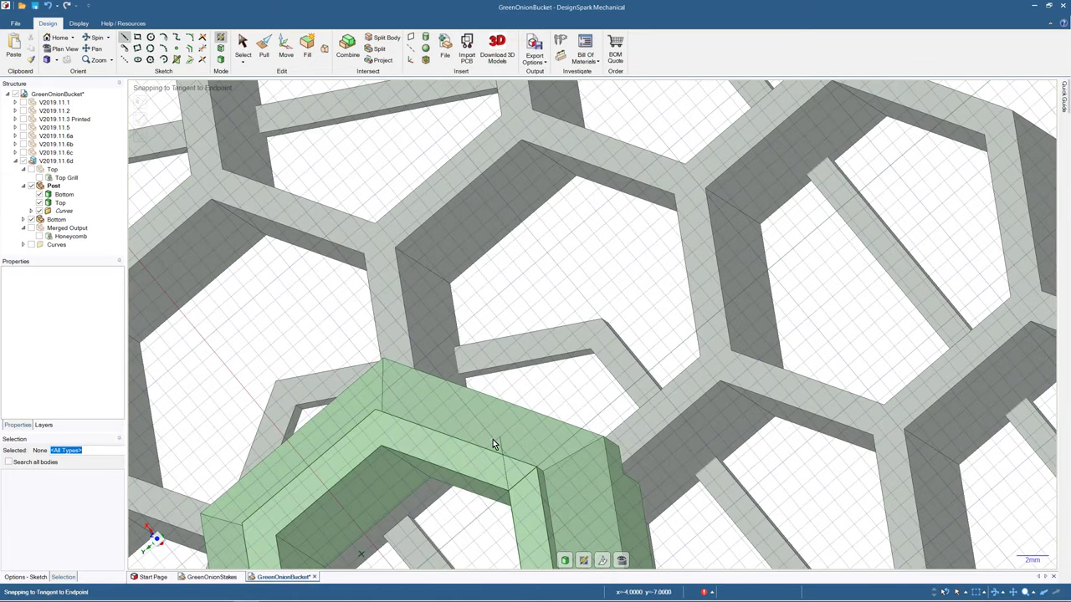
{"action": "middle_click_drag", "start_coordinate": [493, 439], "coordinate": [499, 470]}
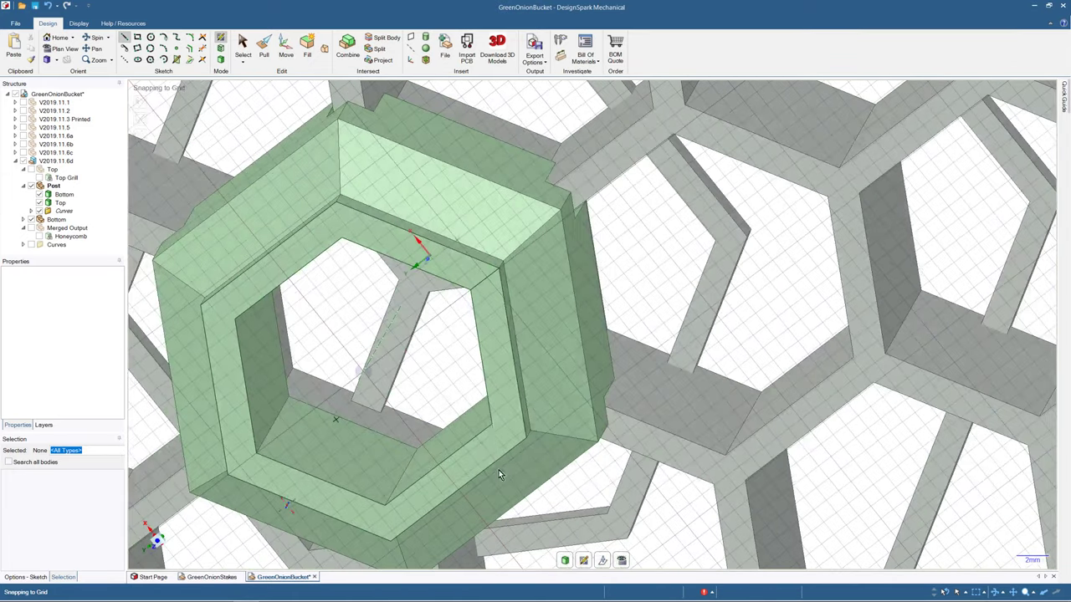
{"action": "left_click", "coordinate": [125, 38]}
{"action": "left_click", "coordinate": [492, 425]}
{"action": "left_click", "coordinate": [528, 440]}
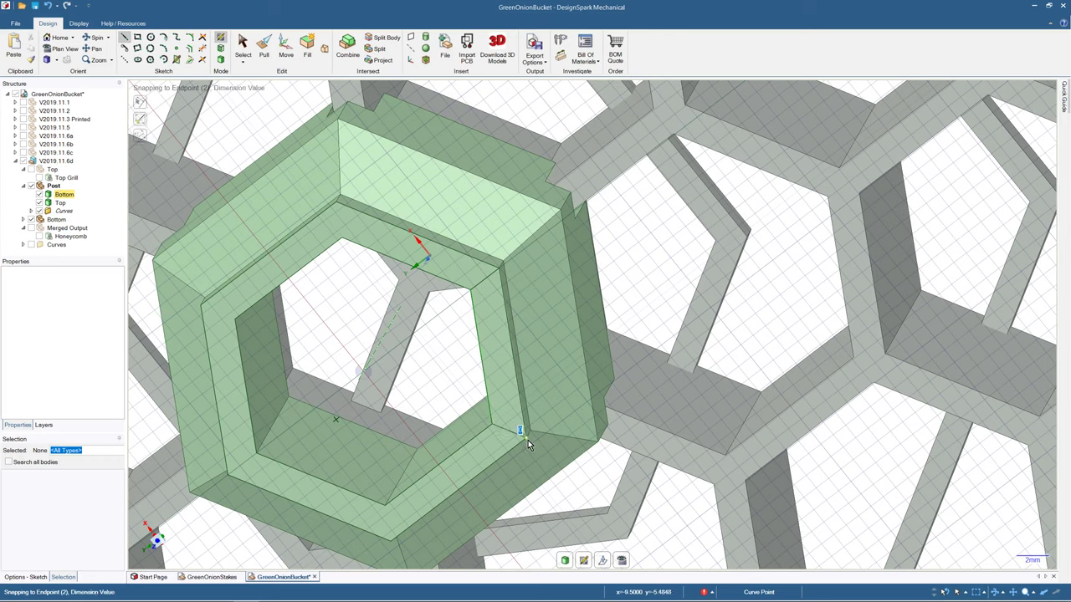
{"action": "left_click", "coordinate": [384, 507]}
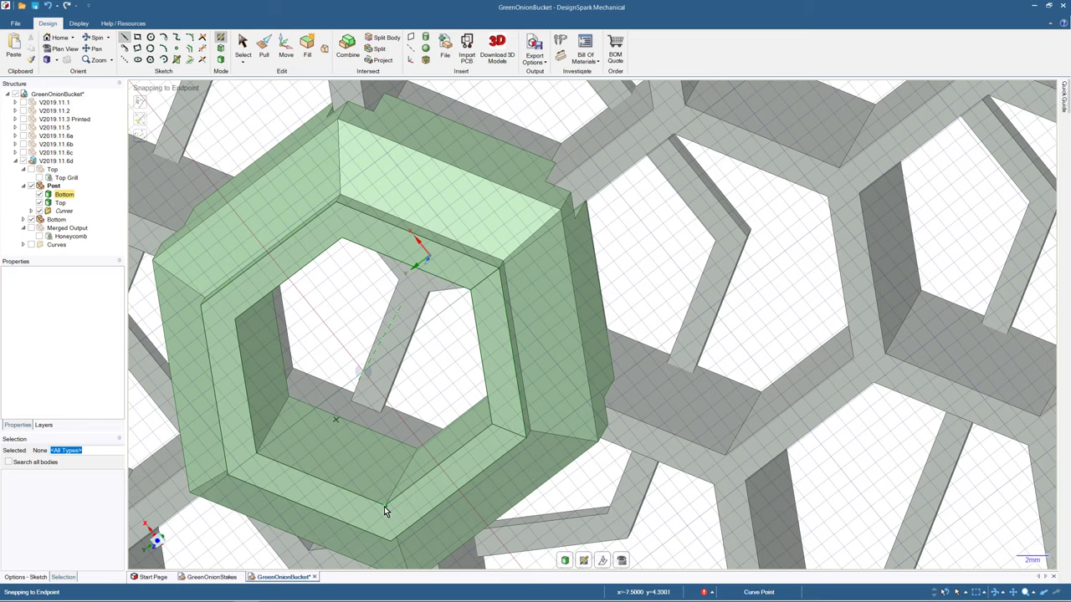
{"action": "left_click", "coordinate": [390, 542]}
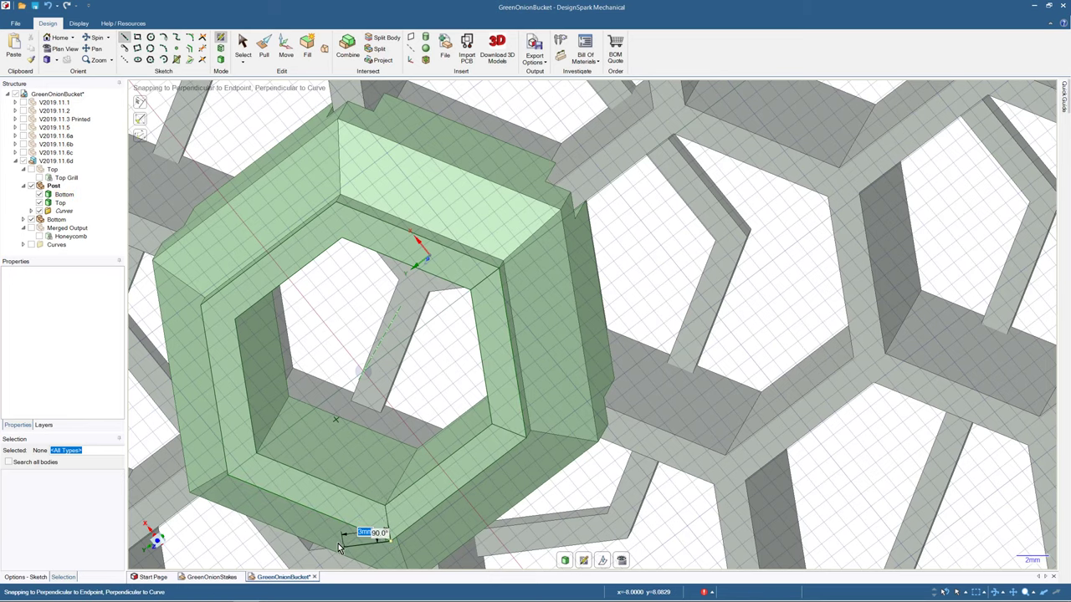
{"action": "key", "text": "Escape"}
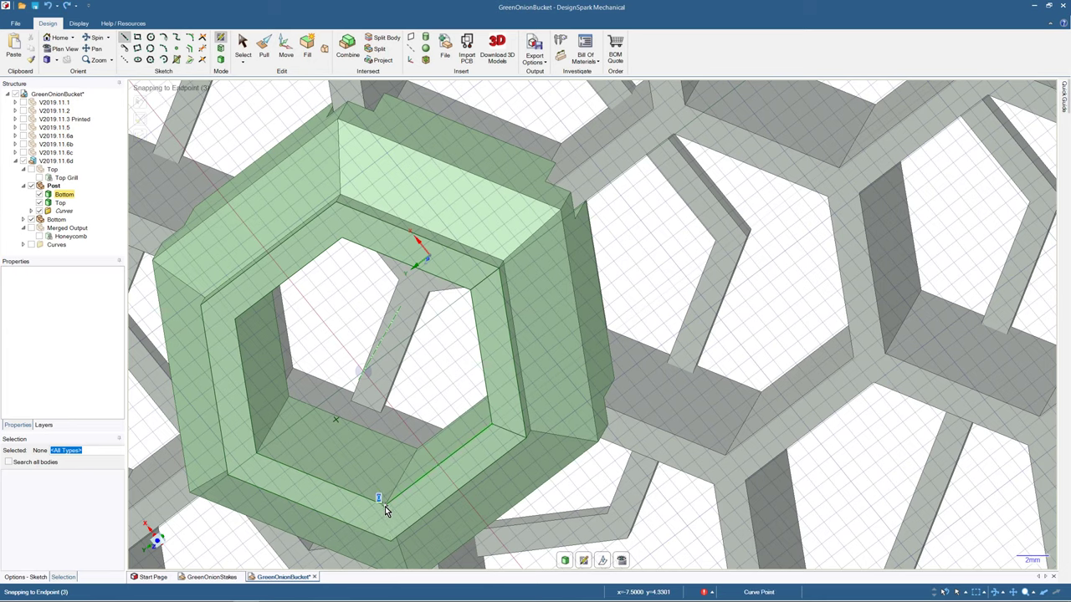
- Sketch three more lines of about 2.31 mm across the lower post's rim, joining the next three inner corners to their matching outer corners
{"action": "left_click", "coordinate": [385, 507]}
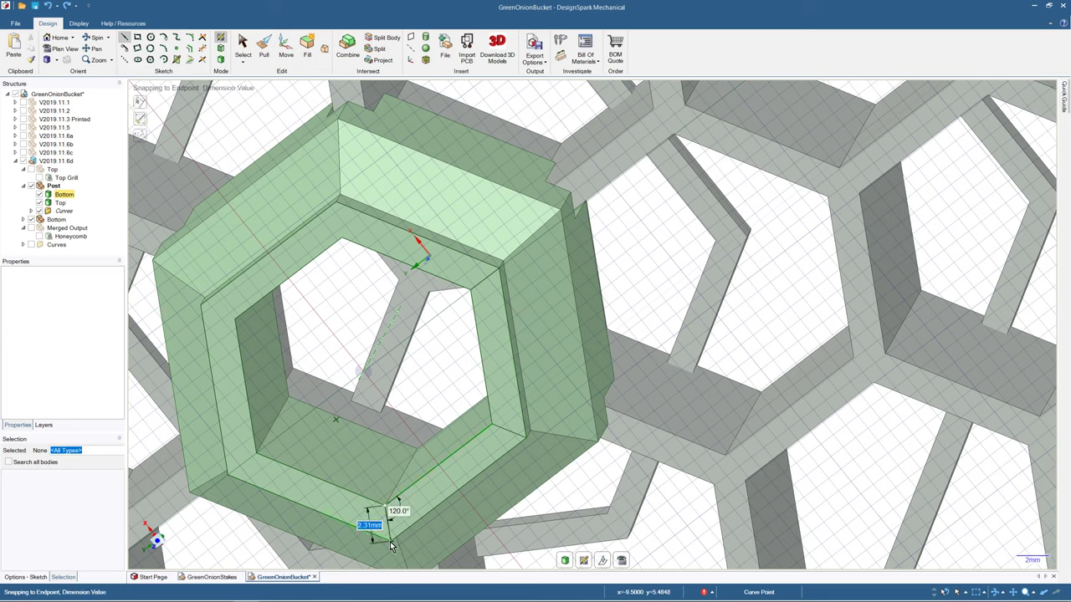
{"action": "left_click", "coordinate": [391, 542]}
{"action": "key", "text": "Escape"}
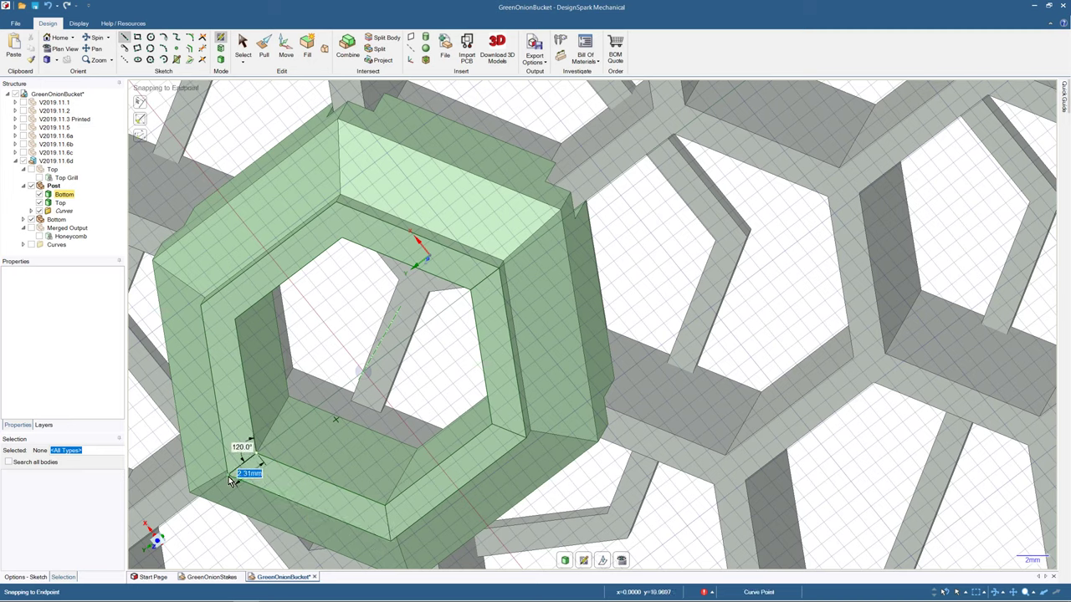
{"action": "left_click", "coordinate": [228, 475]}
{"action": "left_click", "coordinate": [234, 326]}
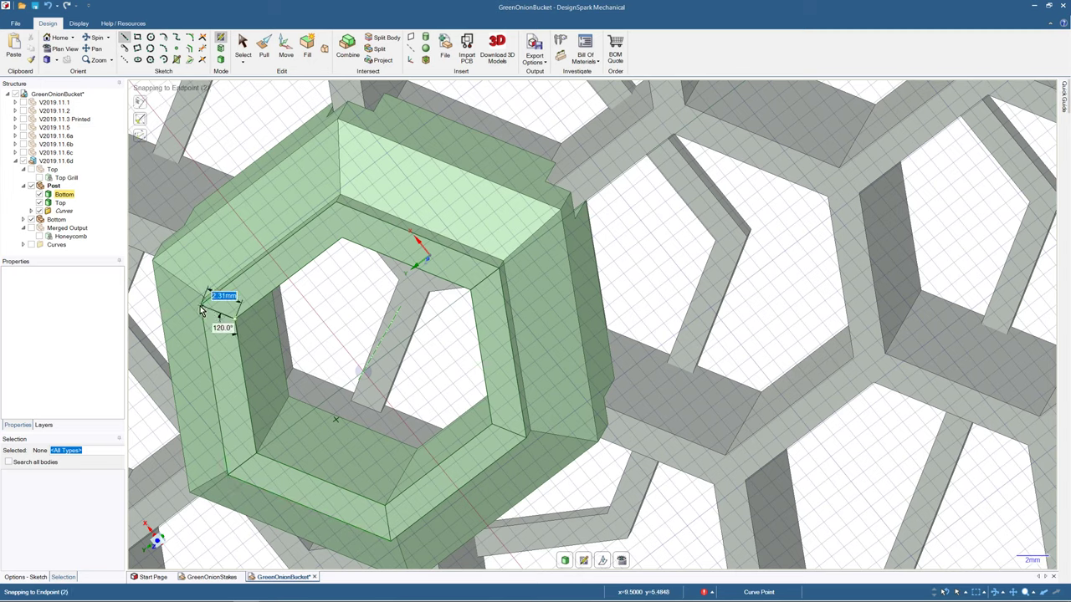
{"action": "left_click", "coordinate": [202, 302]}
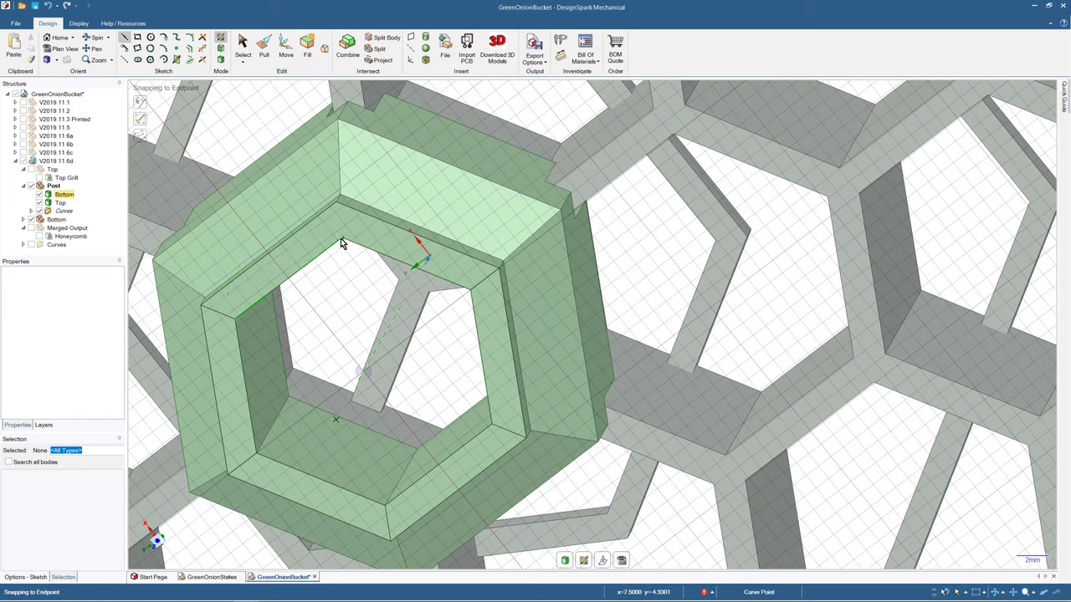